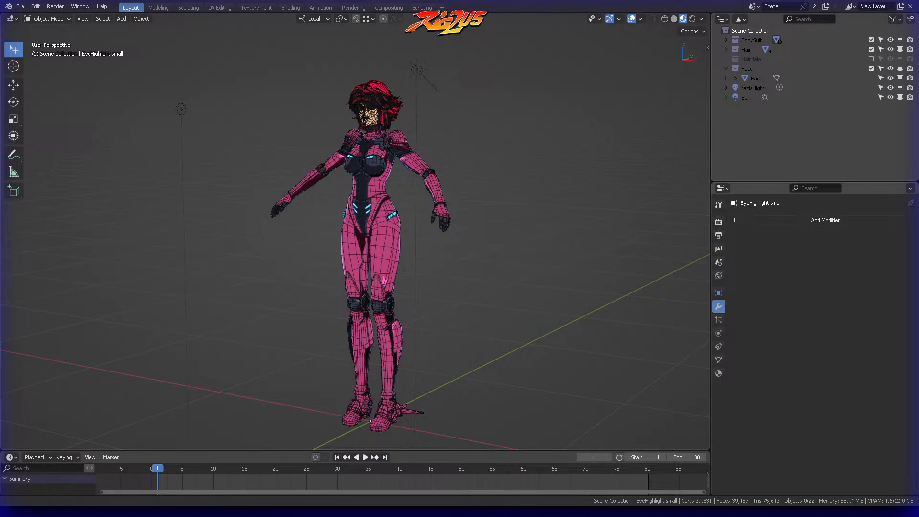
Step: Show the RIG2U5 add-on options beside the character model in the 3D viewport
key(n)
click(705, 112)
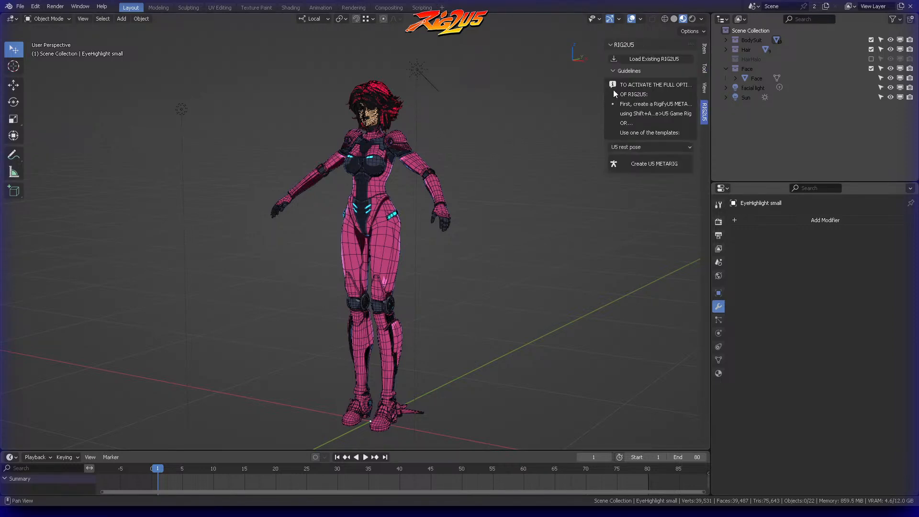
middle_drag(426, 113, 471, 115)
scroll(473, 100, up, 3)
shift+middle_drag(467, 58, 393, 128)
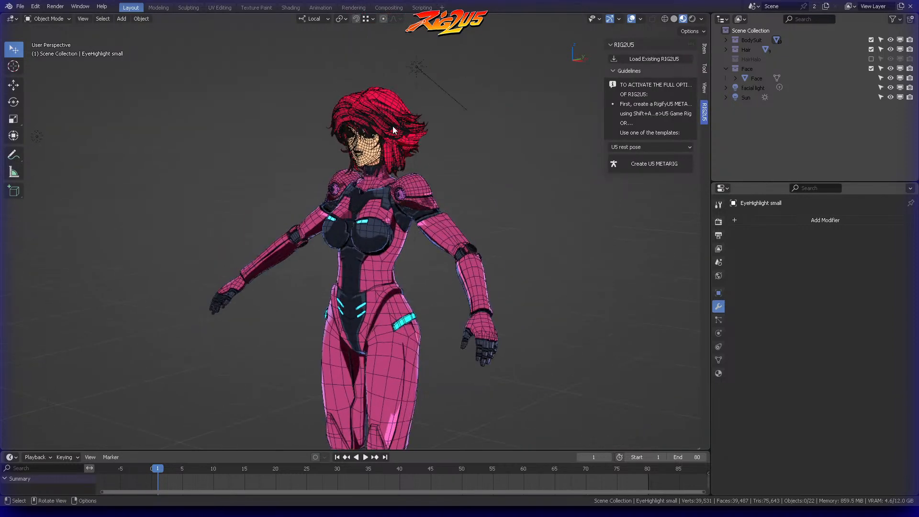
Step: Check the Blender version on the splash screen and widen the viewport sidebar so the RIG2U5 guidelines are fully readable
click(9, 6)
click(29, 17)
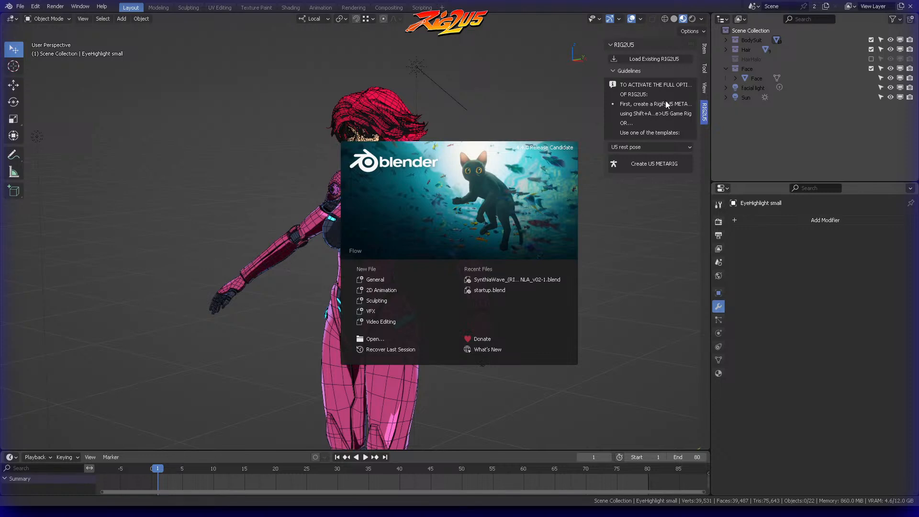
click(605, 71)
drag(605, 71, 555, 72)
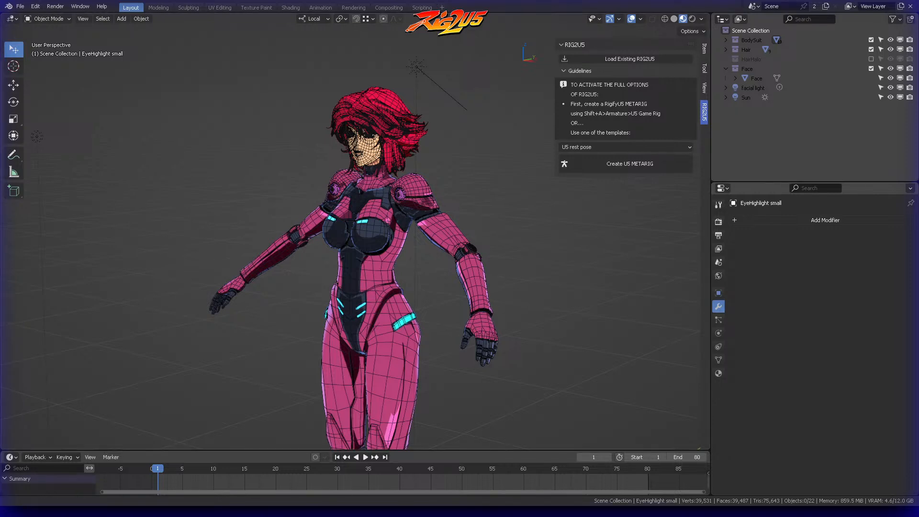
Step: Show the object's transform values and set the scene's Unit Scale to 0.01
scroll(487, 240, down, 3)
shift+middle_drag(487, 237, 483, 181)
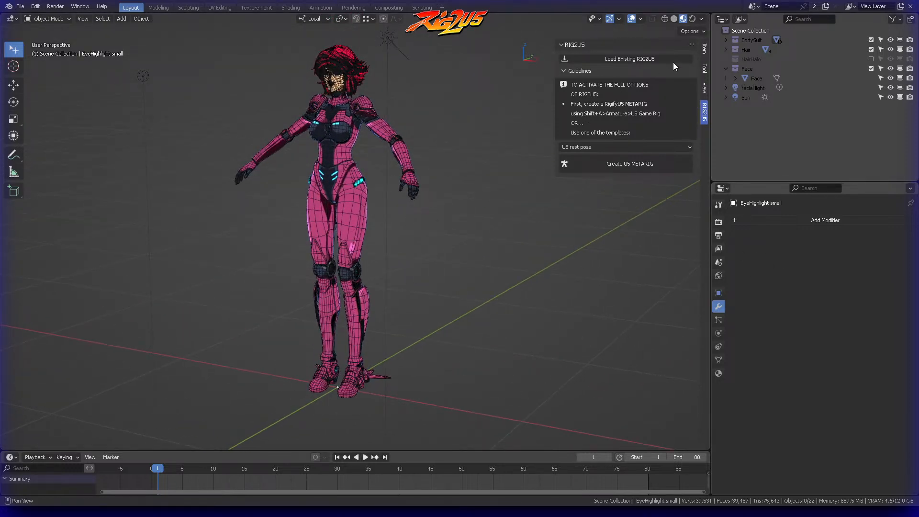
click(705, 53)
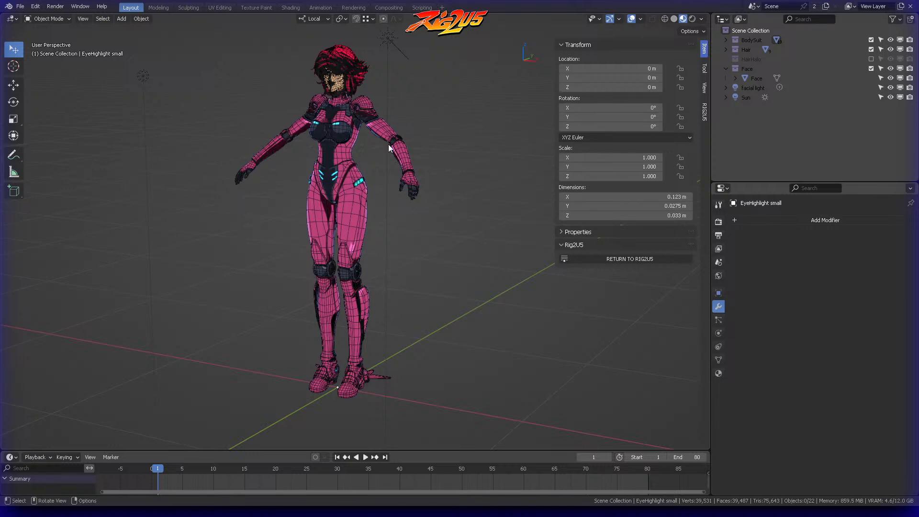
click(718, 263)
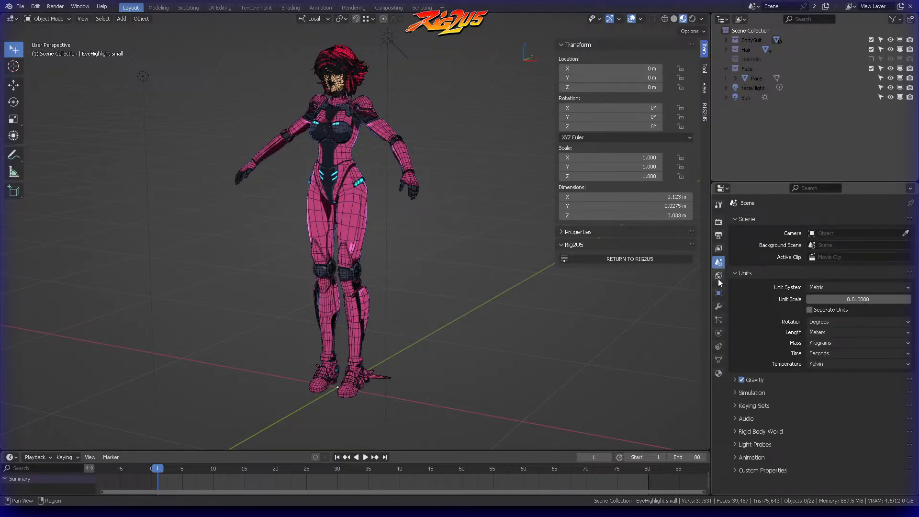
click(855, 300)
text(0.01)
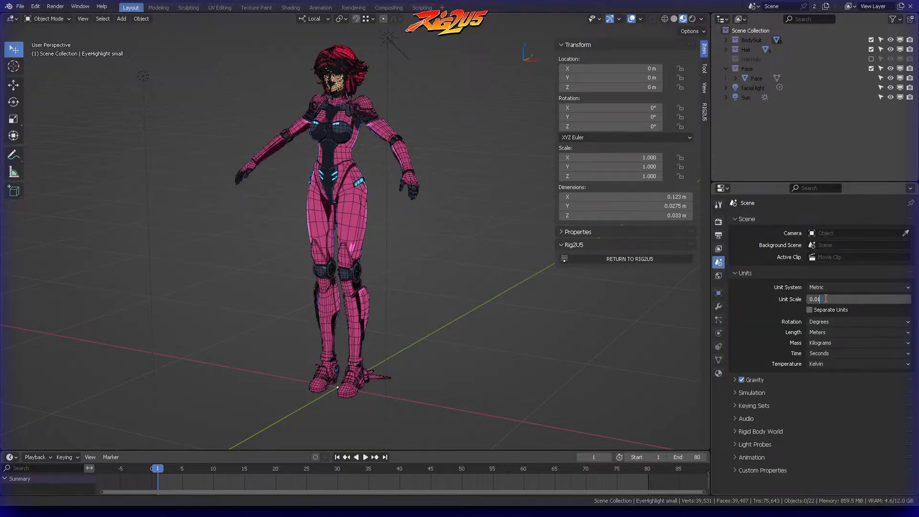
key(Return)
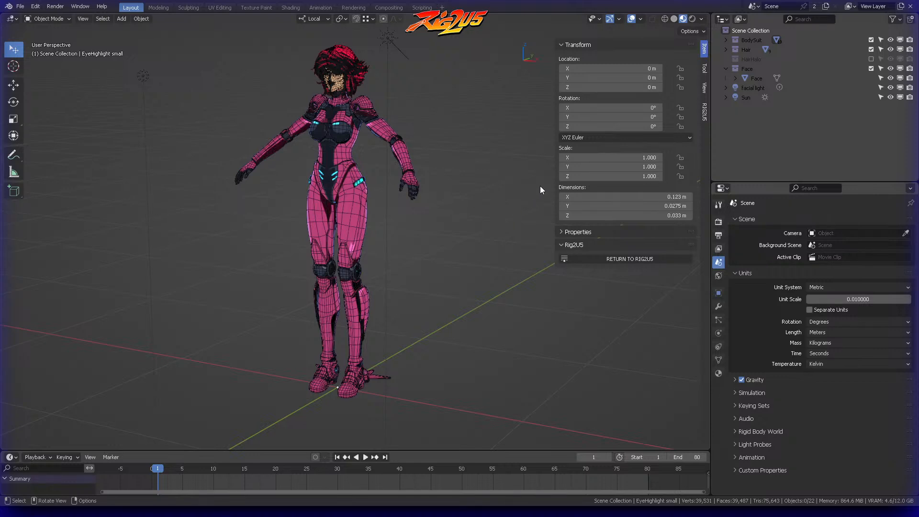
Step: Examine the character from several angles, checking the mesh topology of the face, eyes, mouth and body
middle_drag(470, 197, 414, 202)
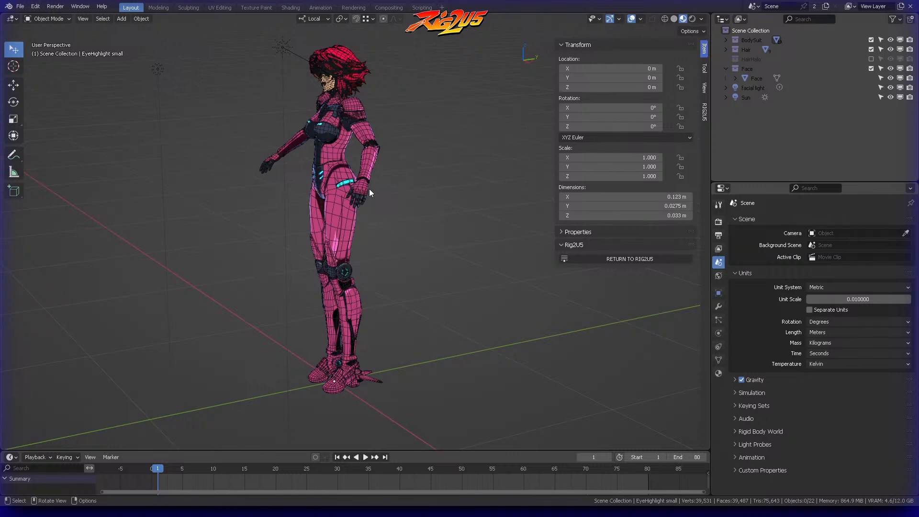
middle_drag(368, 175, 489, 150)
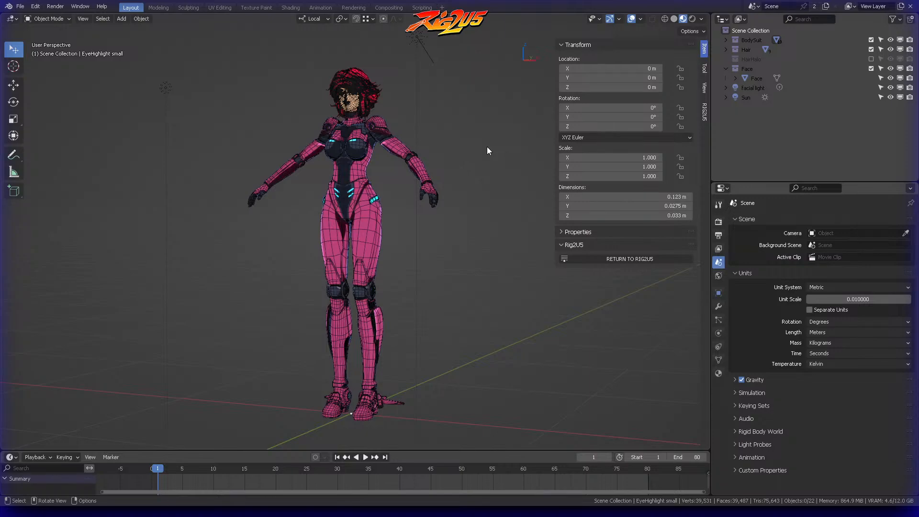
scroll(451, 184, up, 4)
shift+middle_drag(448, 72, 446, 302)
scroll(452, 232, up, 3)
middle_drag(452, 232, 454, 204)
scroll(371, 198, up, 3)
scroll(406, 177, up, 2)
scroll(406, 181, down, 3)
click(255, 220)
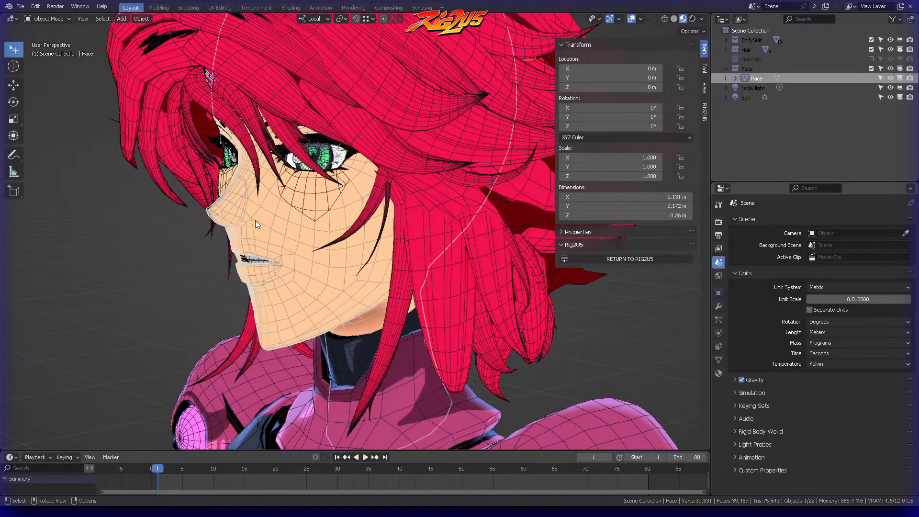
scroll(254, 220, down, 2)
click(255, 220)
middle_drag(255, 220, 361, 240)
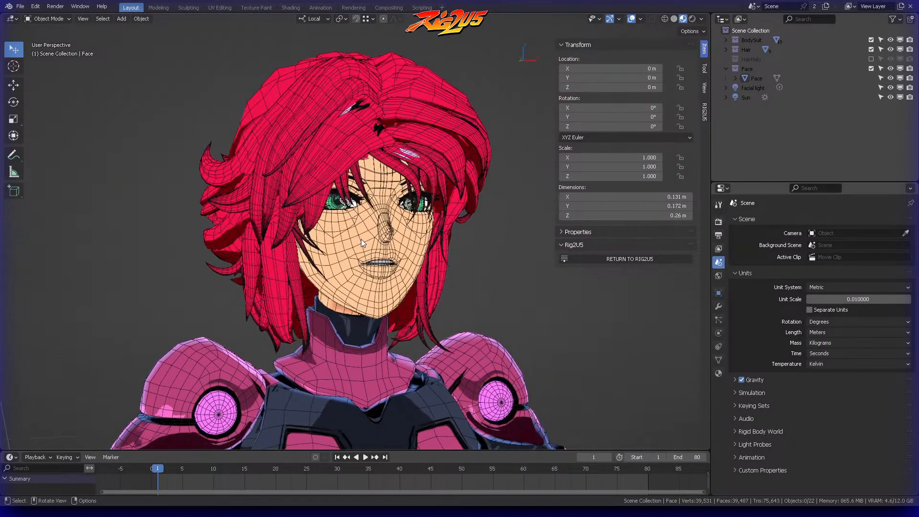
scroll(361, 239, up, 4)
middle_drag(463, 214, 419, 211)
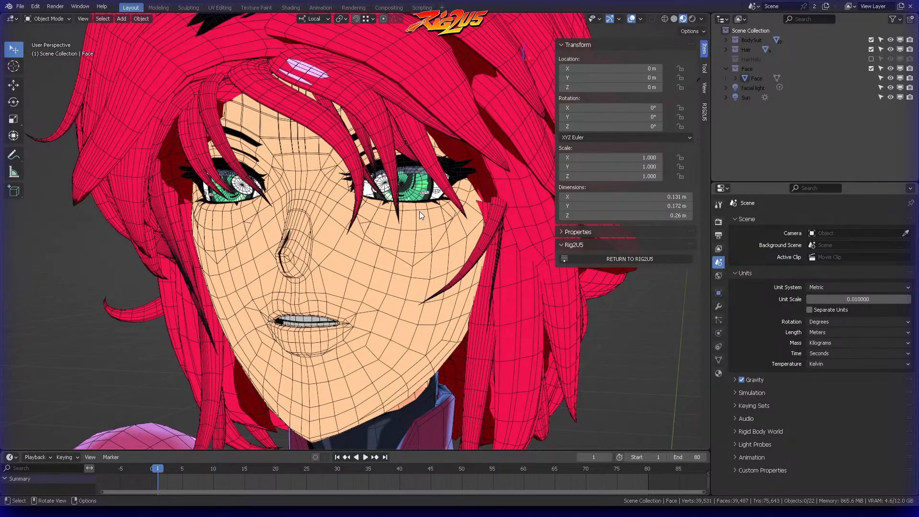
scroll(420, 211, down, 4)
middle_drag(420, 211, 383, 215)
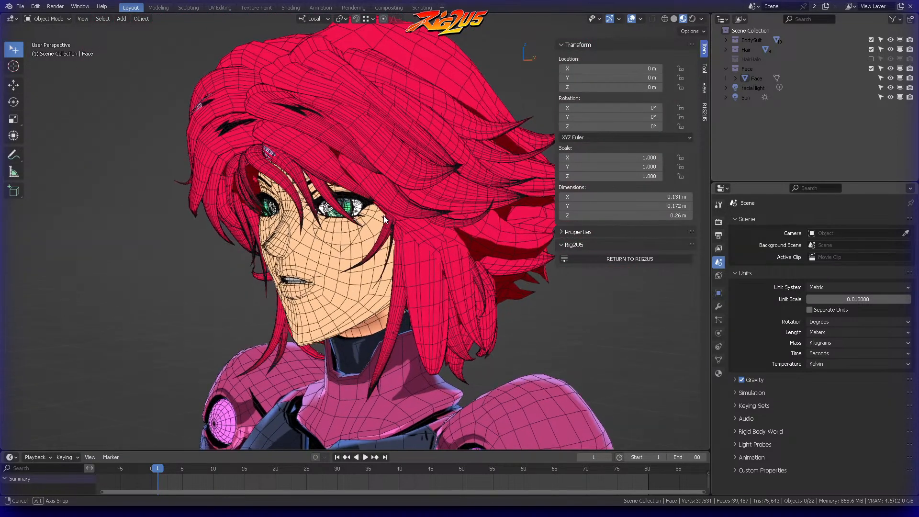
scroll(408, 231, down, 5)
middle_drag(414, 283, 408, 138)
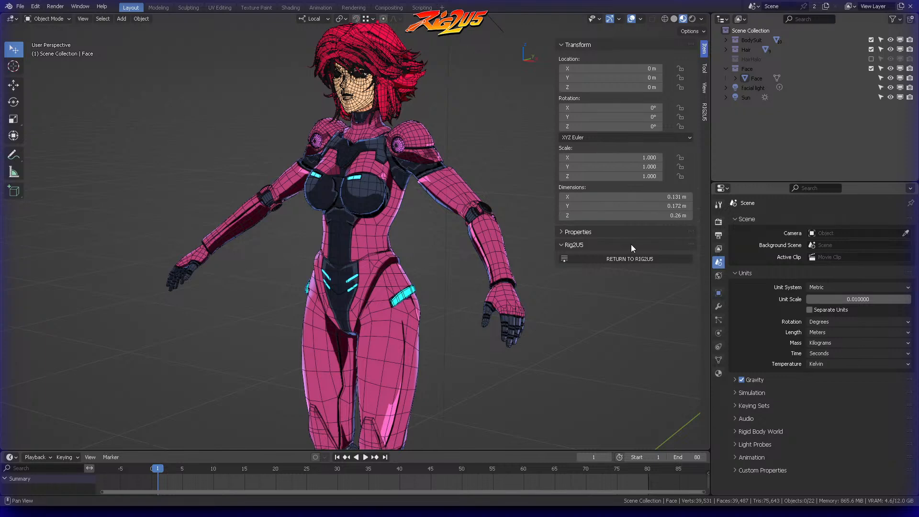
Step: Return to the RIG2U5 options and check the Blender version on the splash screen again
click(704, 112)
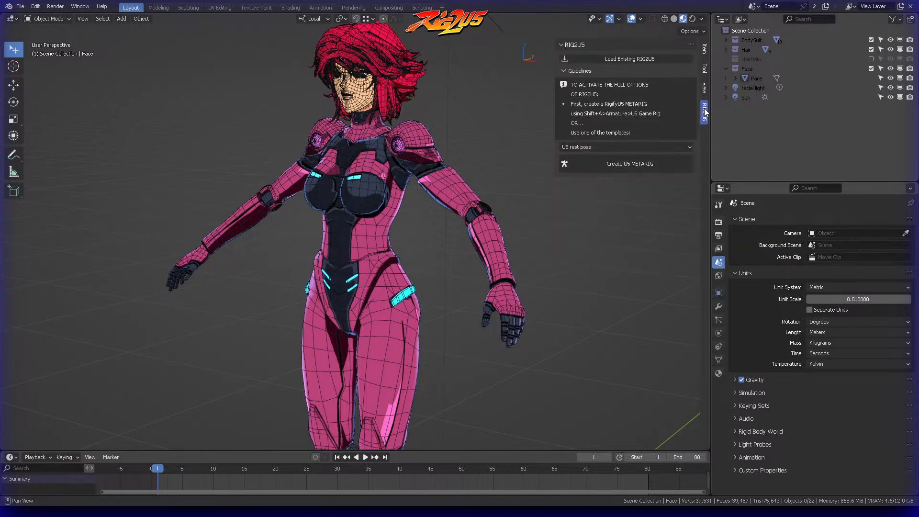
click(9, 6)
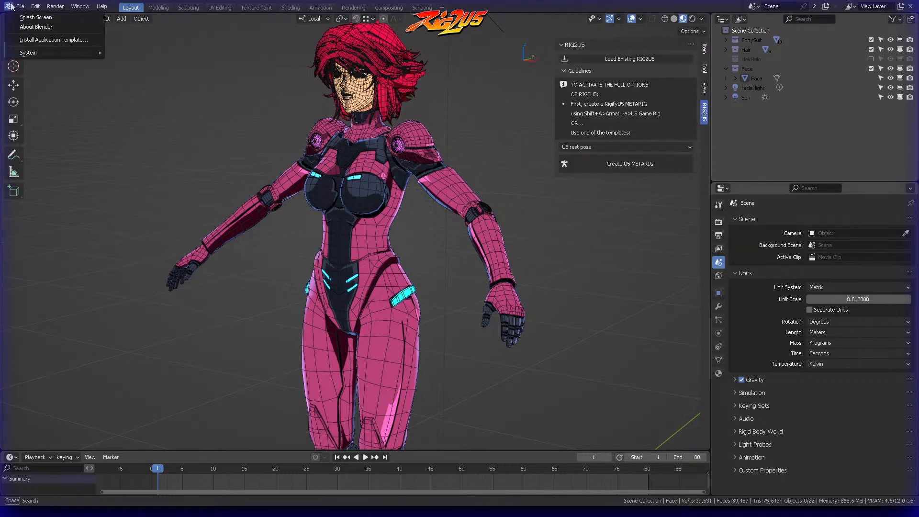
click(15, 18)
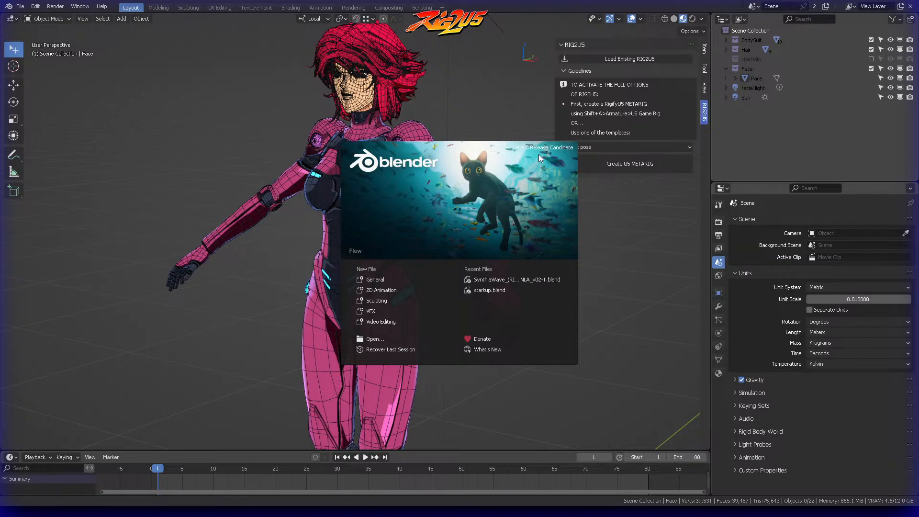
click(705, 112)
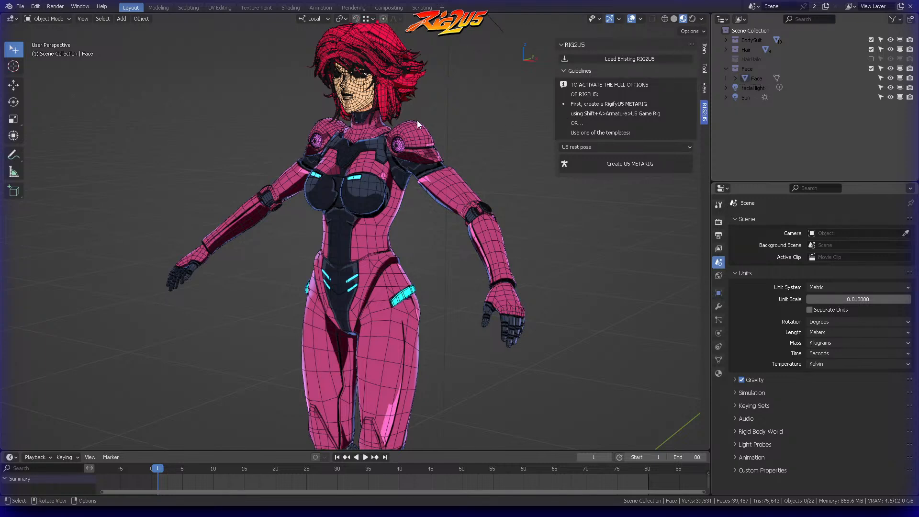
Step: Collapse the RIG2U5 guidelines and create a U5 metarig in the U5 rest pose with Face Rig and Setup Scene enabled
scroll(462, 127, down, 2)
middle_drag(463, 128, 514, 128)
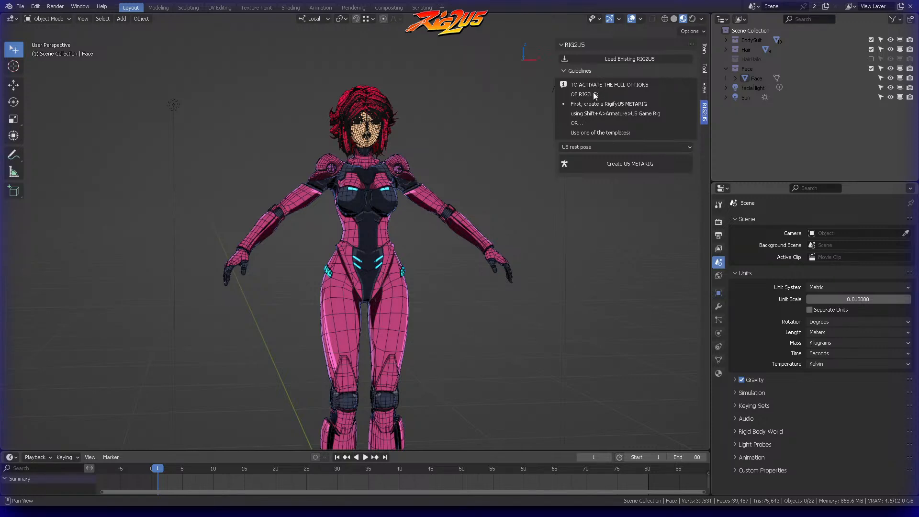
middle_drag(488, 129, 440, 104)
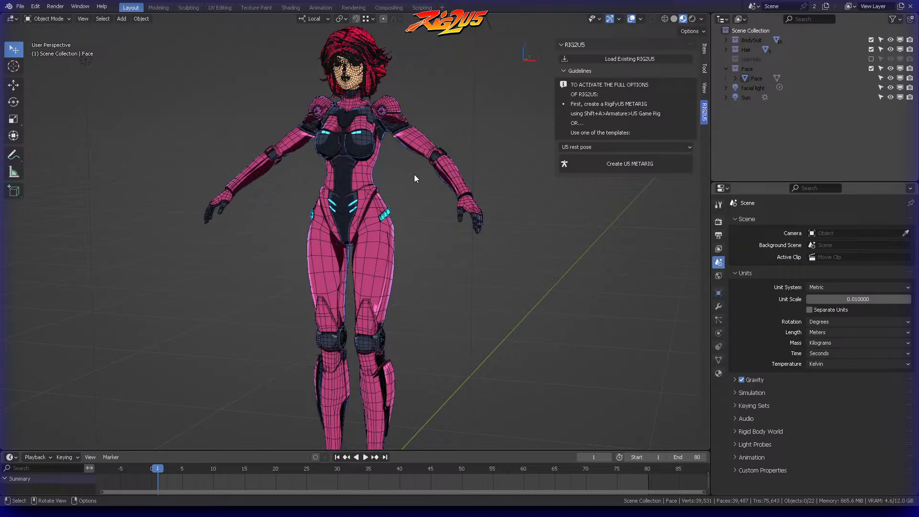
click(567, 71)
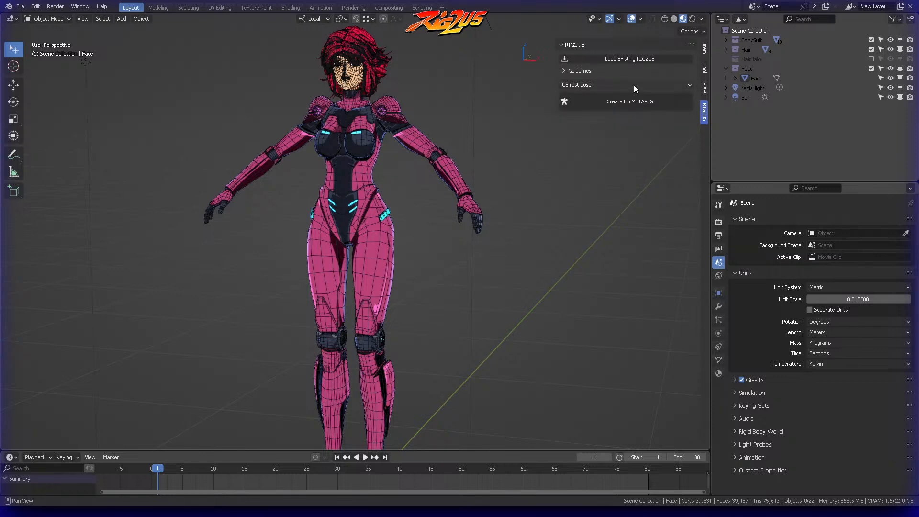
click(598, 85)
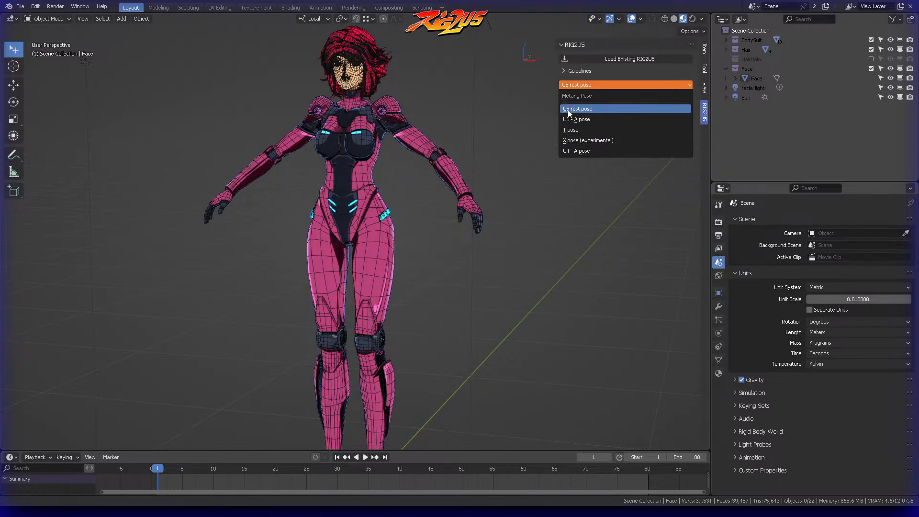
click(601, 109)
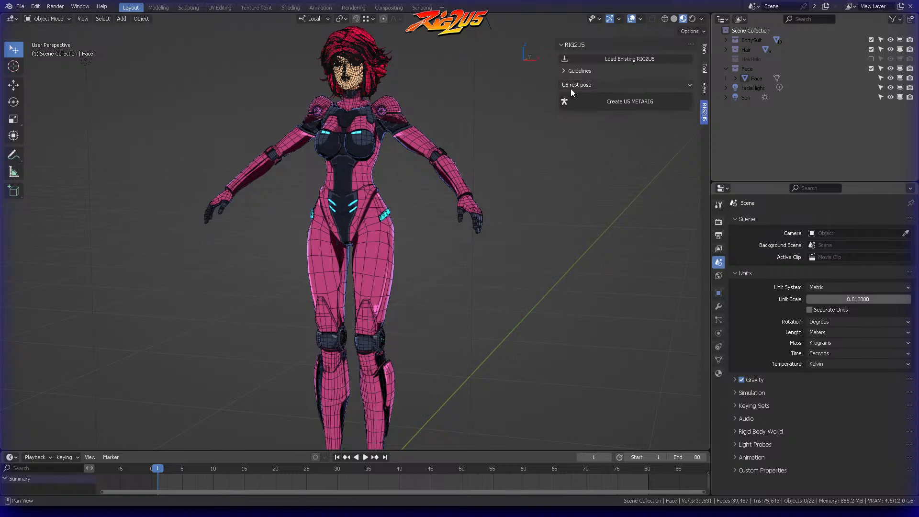
click(620, 102)
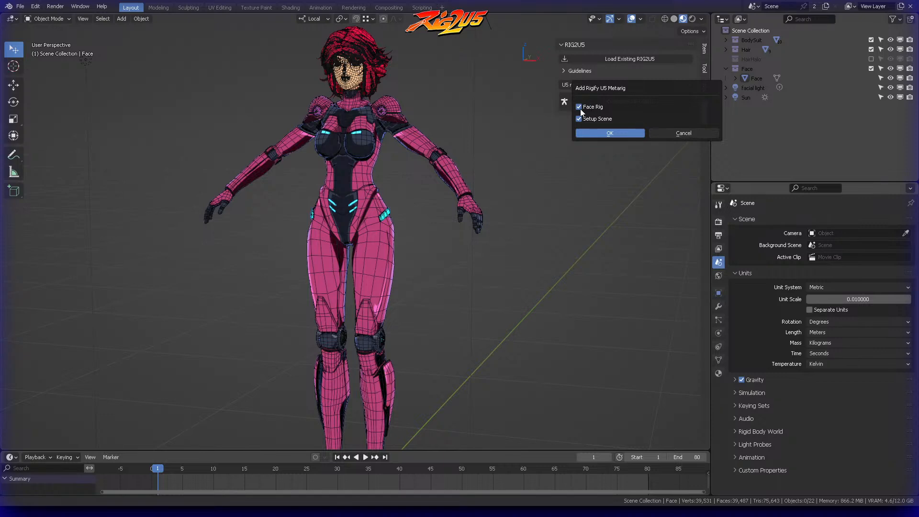
click(608, 134)
Step: Check how the new metarig lines up with the character's body and face, and switch it to Object Mode
mouse_move(377, 191)
middle_down()
mouse_move(410, 199)
mouse_move(373, 201)
mouse_move(410, 205)
mouse_move(238, 223)
mouse_move(402, 201)
mouse_move(410, 189)
mouse_move(386, 191)
mouse_move(394, 189)
middle_up()
key(KP_1)
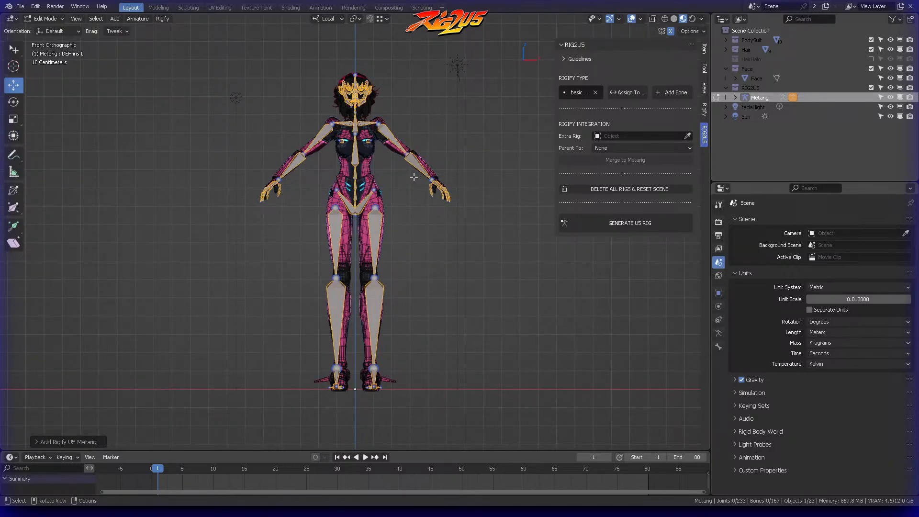
shift+middle_drag(404, 115, 393, 240)
scroll(401, 231, up, 12)
shift+middle_drag(408, 198, 421, 223)
scroll(455, 187, down, 4)
key(ctrl+Tab)
click(443, 103)
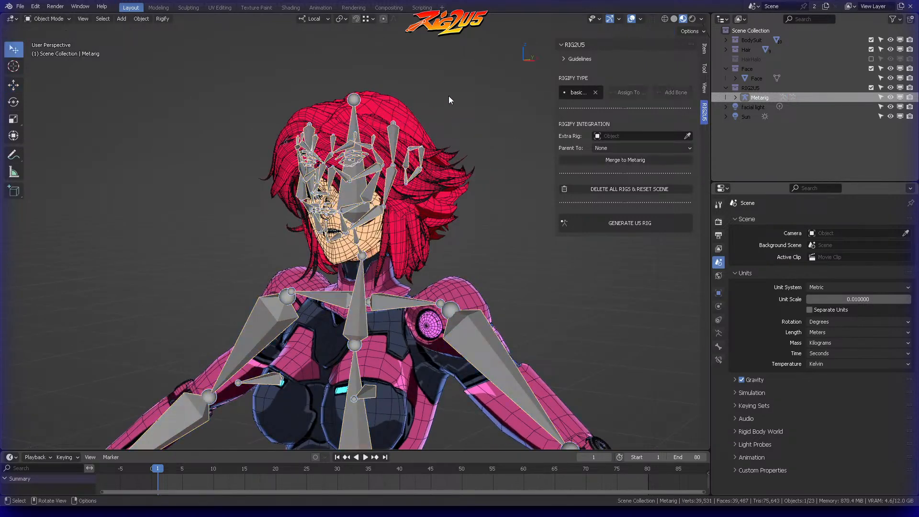
Step: Exclude the Hair collection from the view layer so the metarig's face bones are unobstructed
click(419, 107)
click(397, 112)
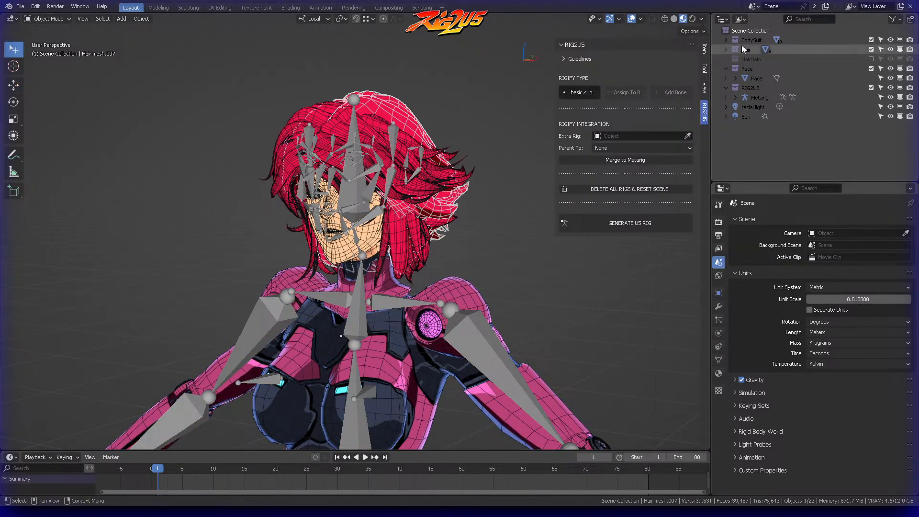
click(871, 48)
middle_drag(532, 110, 448, 118)
scroll(434, 203, down, 6)
middle_drag(431, 124, 491, 116)
Step: Review the viewport's view settings and check the location, rotation and scale of the Body mesh
click(705, 49)
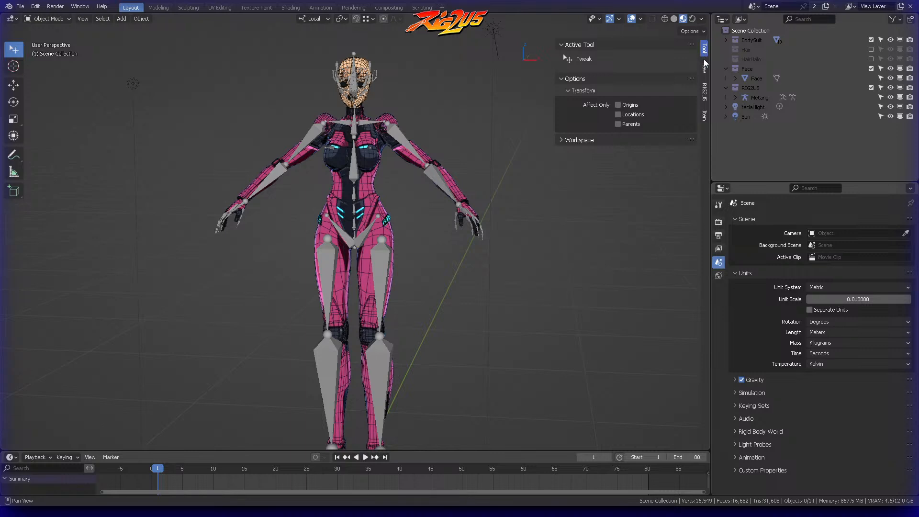
click(705, 68)
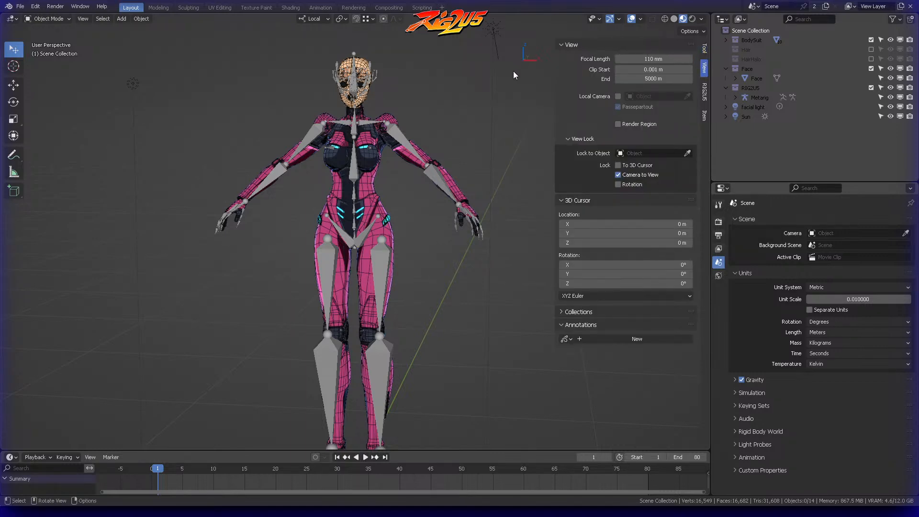
middle_drag(375, 140, 417, 136)
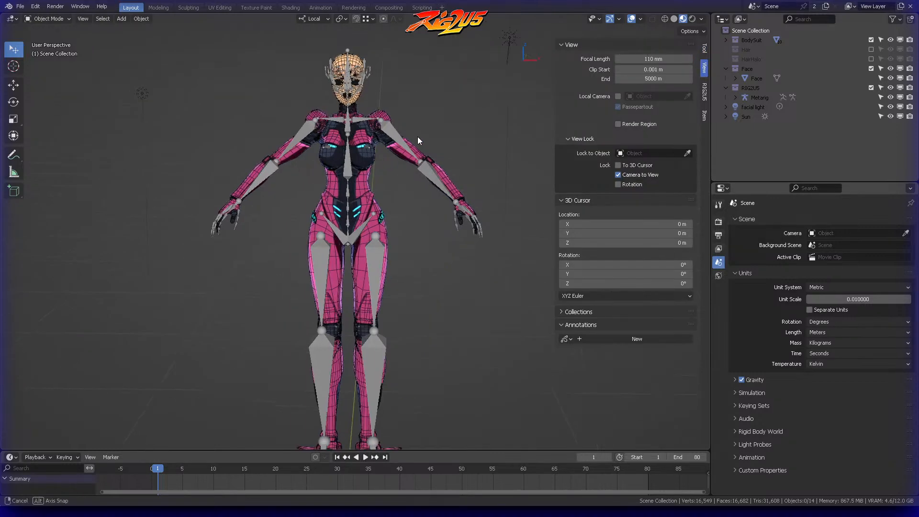
click(371, 161)
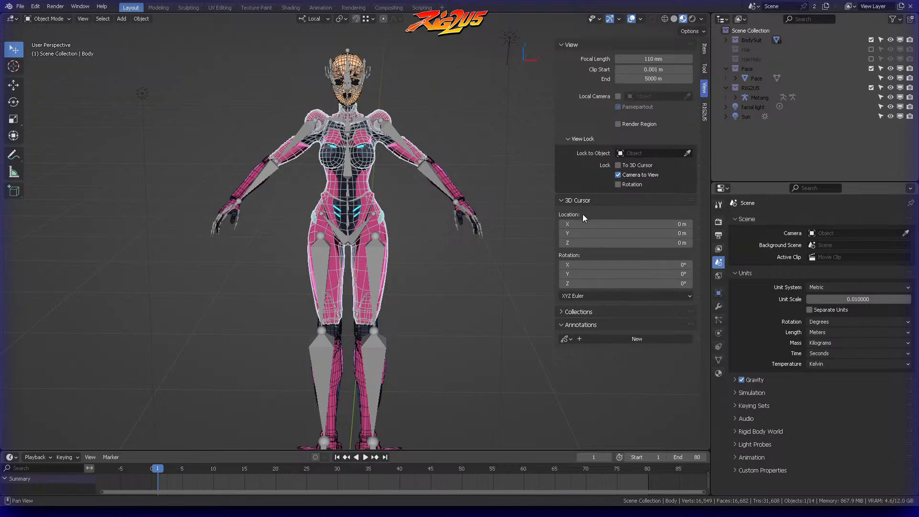
click(573, 45)
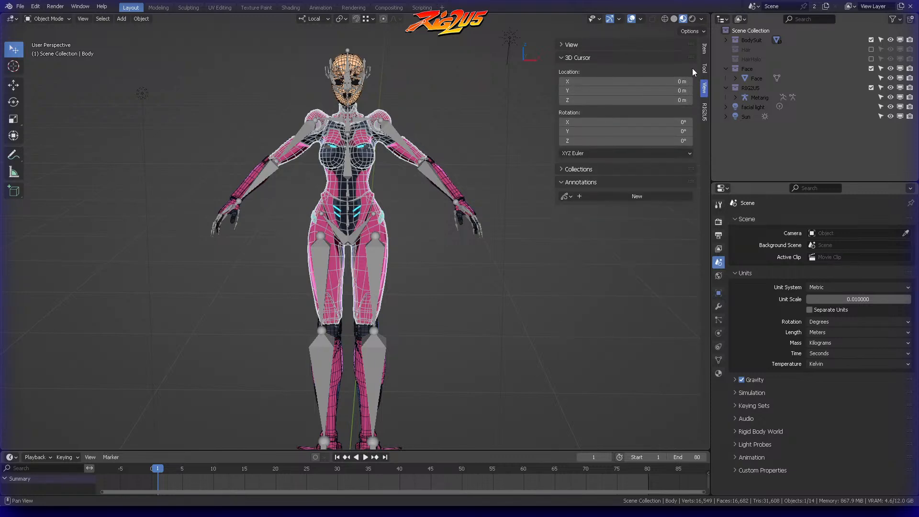
click(704, 51)
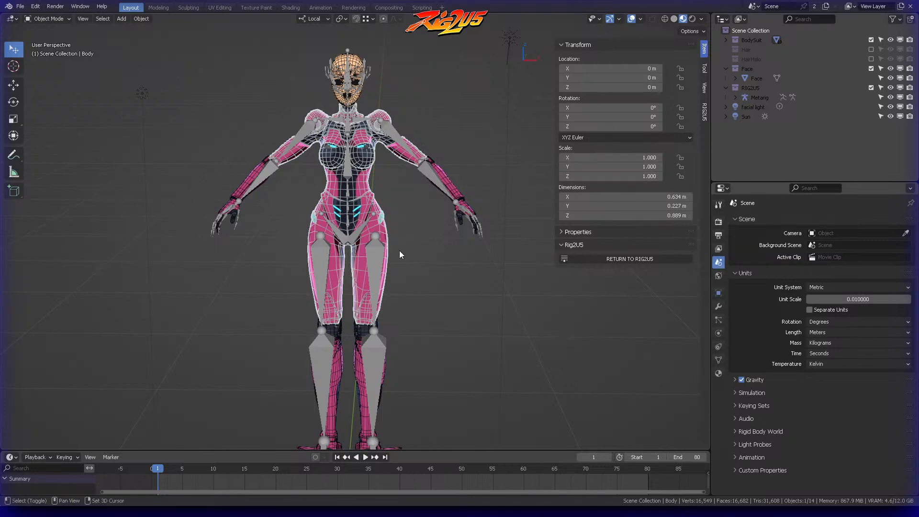
Step: Examine the legs, feet and head up close and check the transforms of the Face and eye meshes
shift+middle_drag(392, 222, 421, 150)
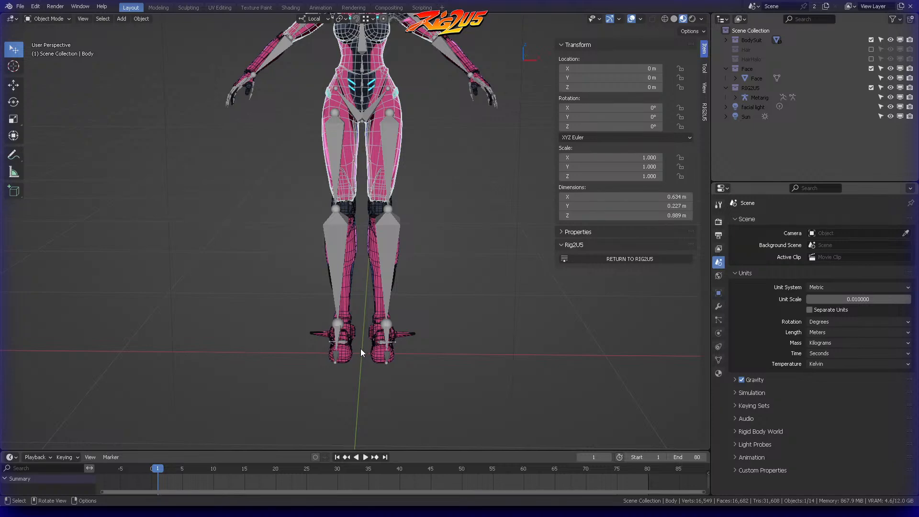
middle_drag(407, 303, 466, 177)
shift+middle_drag(400, 76, 407, 207)
scroll(410, 204, up, 6)
click(411, 118)
shift+middle_drag(435, 114, 411, 175)
scroll(497, 120, up, 5)
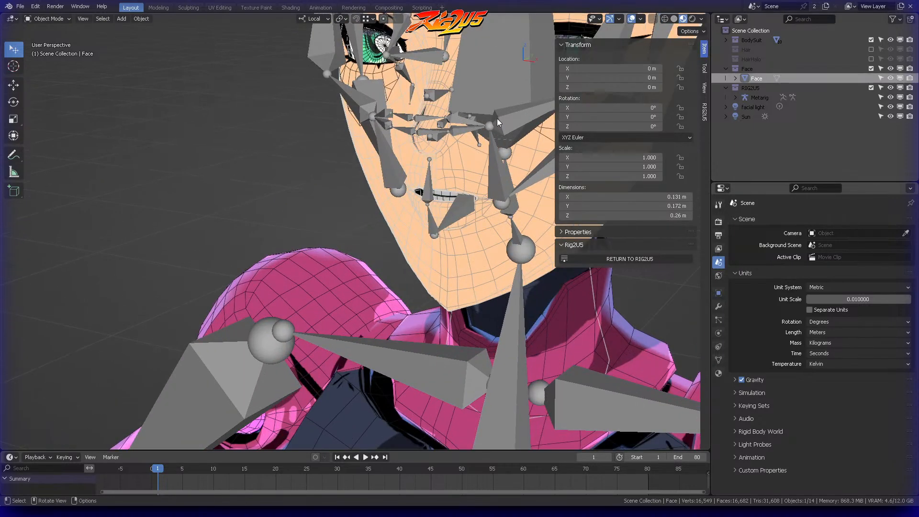
click(372, 53)
middle_drag(499, 80, 583, 44)
Step: Switch the viewport to wireframe shading and select the TeethUp mesh inside the mouth
click(664, 19)
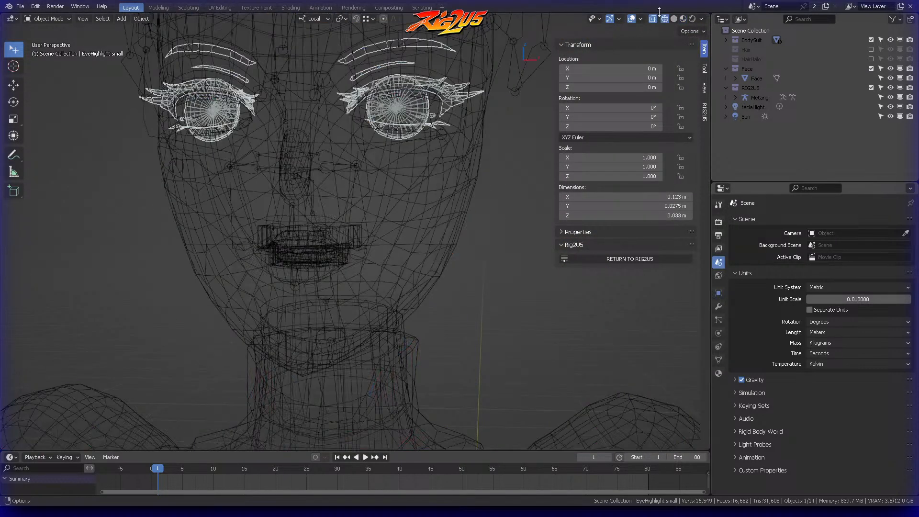
click(344, 233)
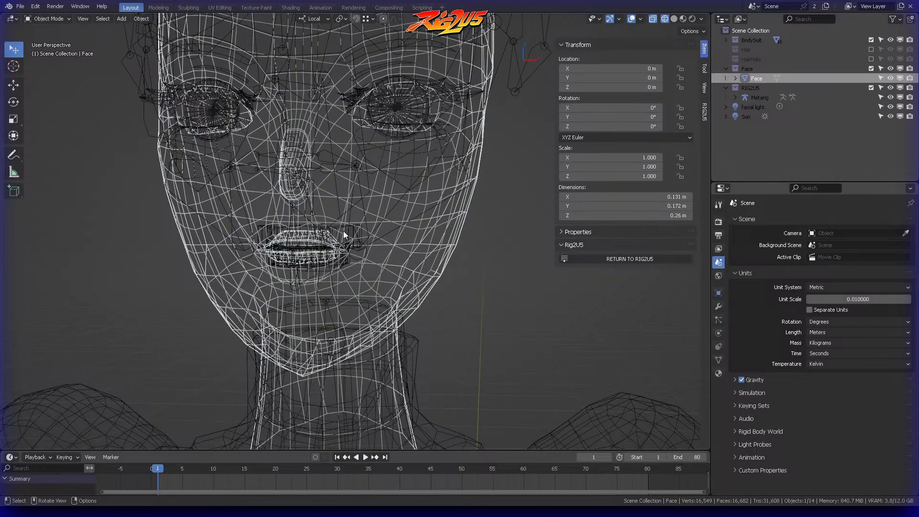
click(342, 229)
click(343, 228)
click(342, 228)
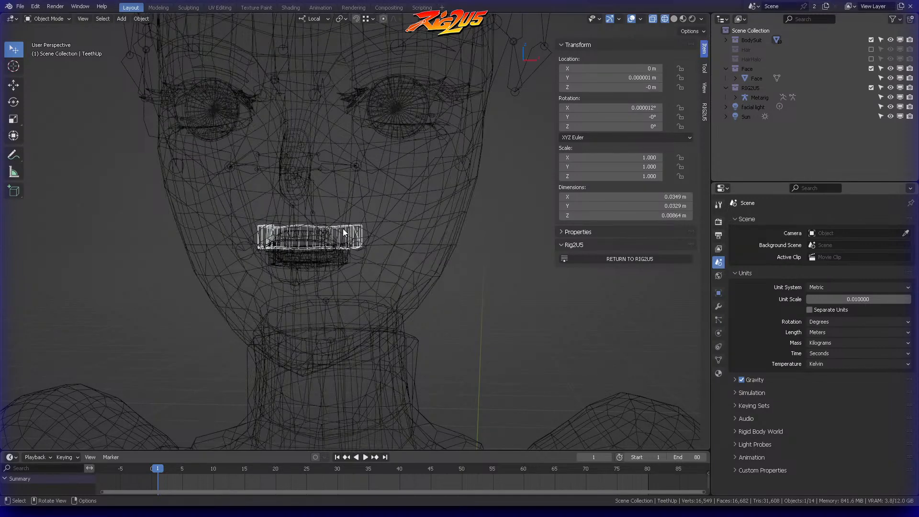
Step: Inspect the upper teeth's geometry in Edit Mode from the side and return to Object Mode
middle_drag(430, 221, 309, 206)
key(ctrl+Tab)
click(410, 191)
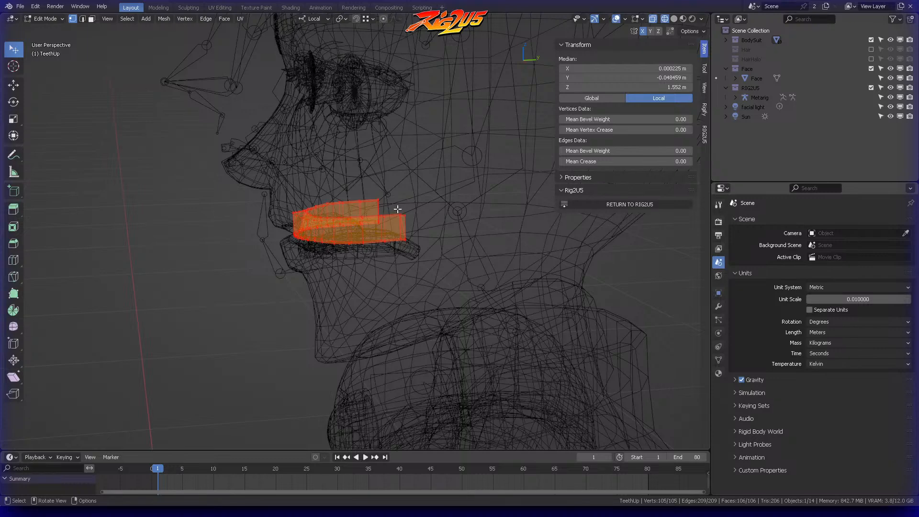
middle_drag(398, 158, 417, 178)
key(ctrl+Tab)
click(357, 191)
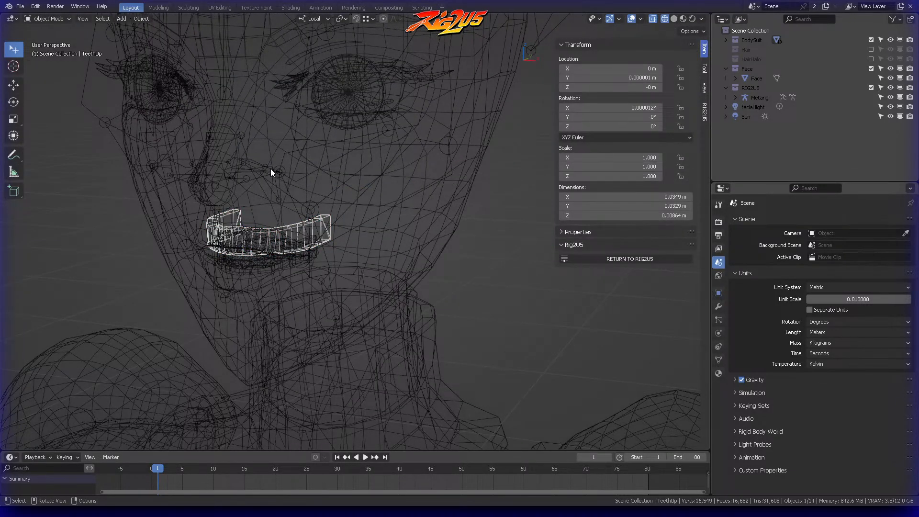
Step: Set the upper teeth's origin with Origin to Geometry
click(138, 20)
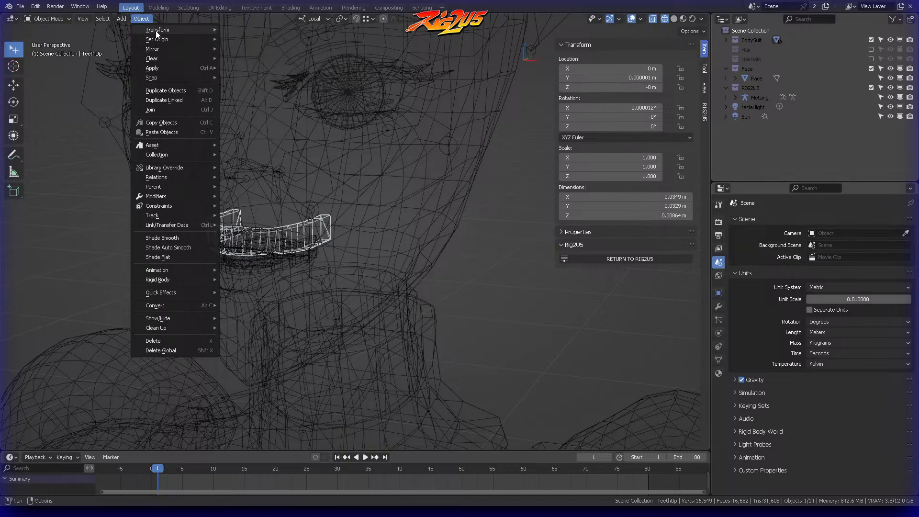
mouse_move(154, 39)
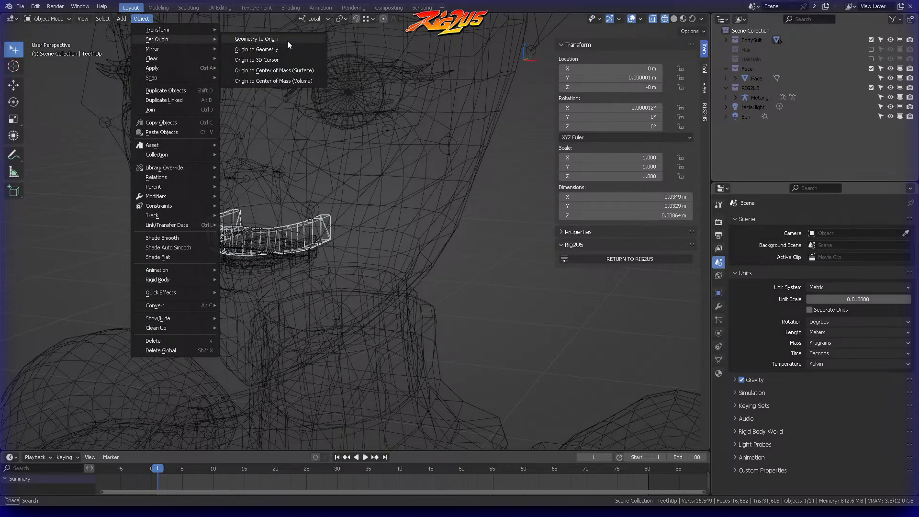
click(268, 50)
middle_drag(260, 203, 307, 138)
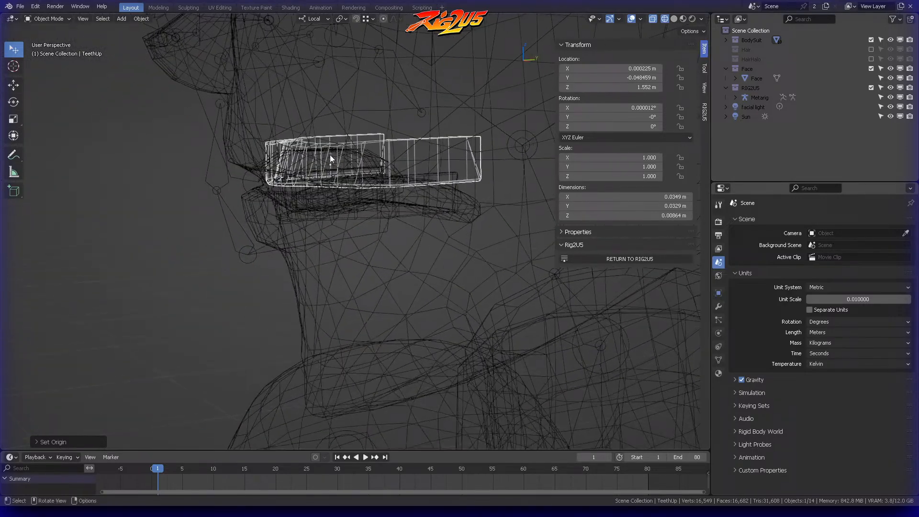
Step: Select the TeethLo mesh and set its origin with Origin to Geometry
click(419, 175)
middle_drag(415, 177, 331, 125)
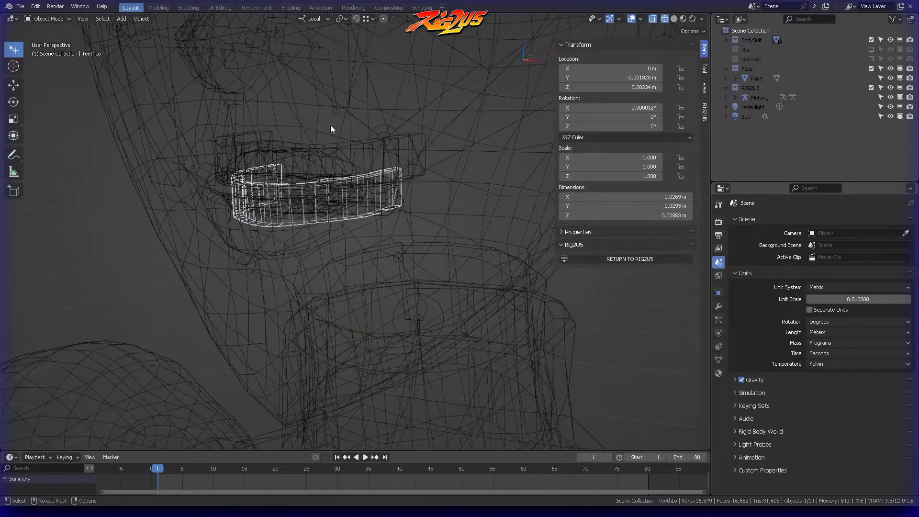
click(140, 20)
mouse_move(148, 42)
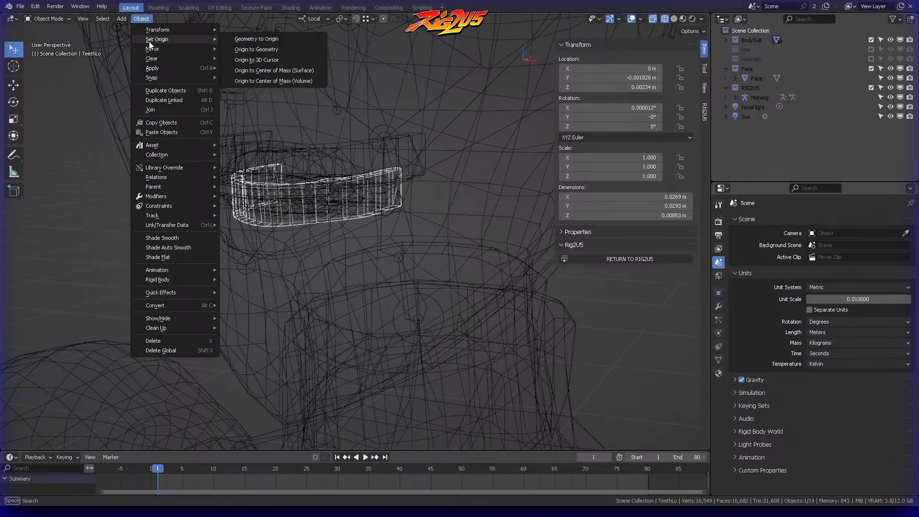
click(254, 50)
Step: Move the Tongue mesh's origin to its geometry and check where the origin point sits from the side
middle_drag(254, 50, 291, 166)
click(269, 183)
click(269, 182)
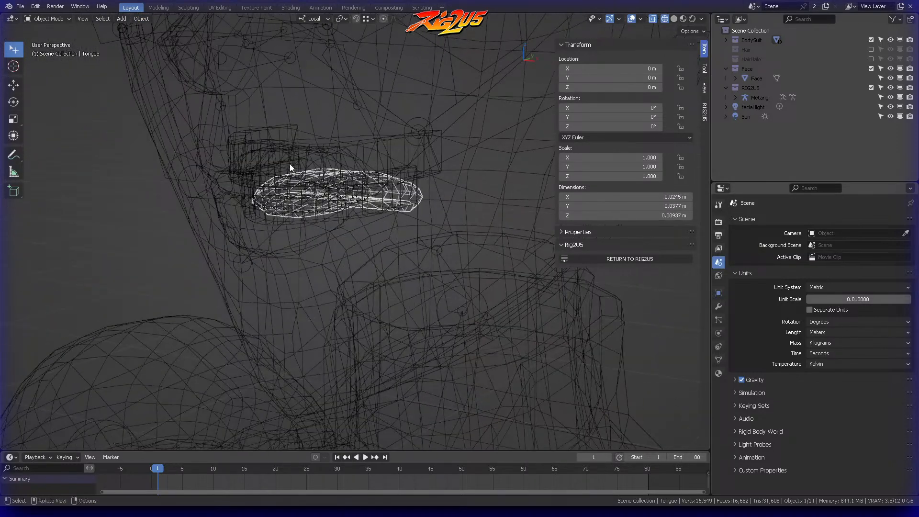
click(141, 19)
mouse_move(163, 39)
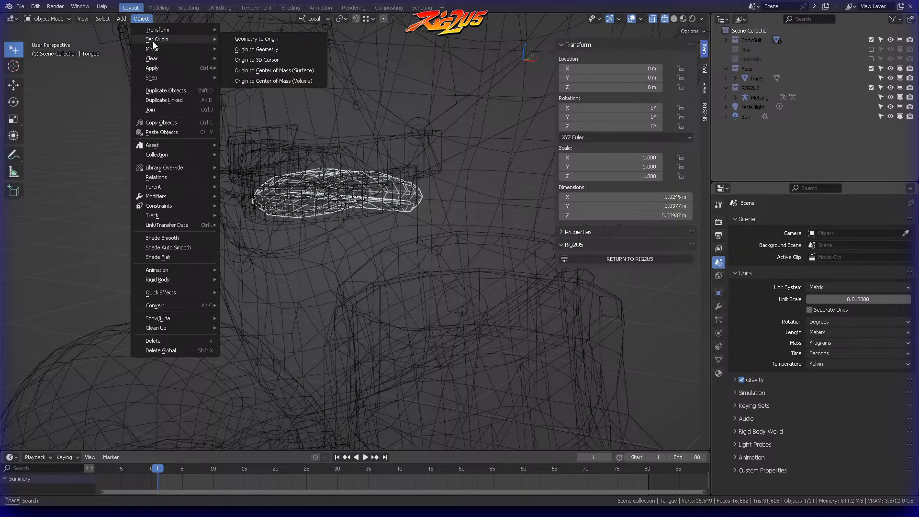
click(257, 49)
middle_drag(374, 129, 443, 130)
scroll(298, 200, up, 6)
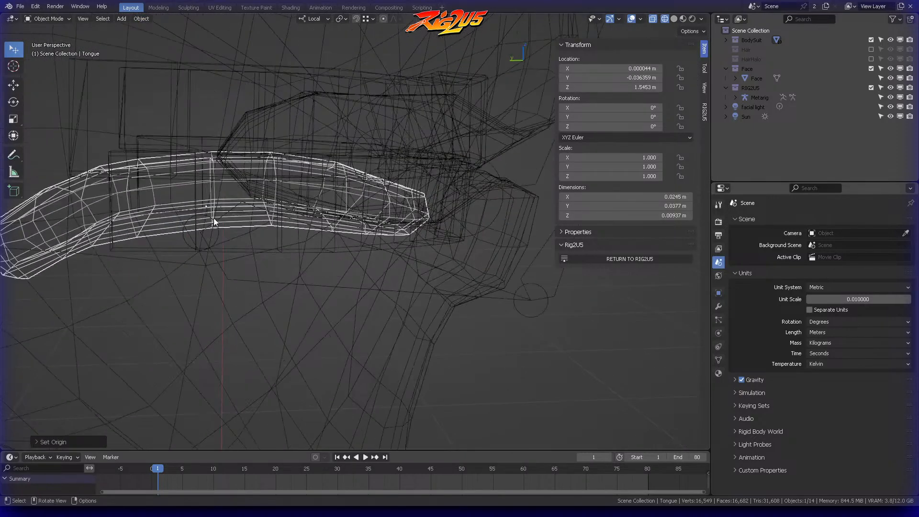
scroll(268, 184, down, 4)
Step: Select the EyeHighlight small mesh, set its origin with Origin to Geometry and check the origin point between the eyes
middle_drag(448, 182, 311, 166)
scroll(378, 170, down, 7)
click(383, 158)
click(383, 158)
middle_drag(383, 158, 347, 162)
click(140, 19)
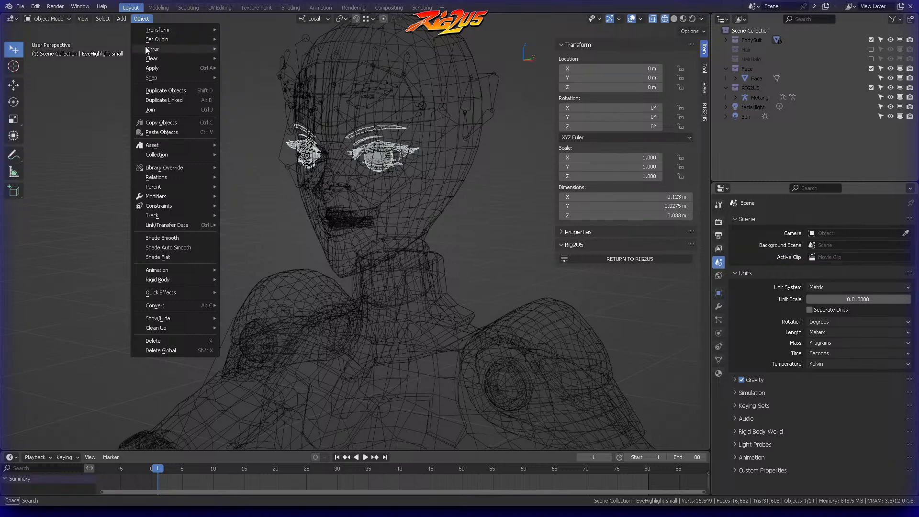
mouse_move(152, 40)
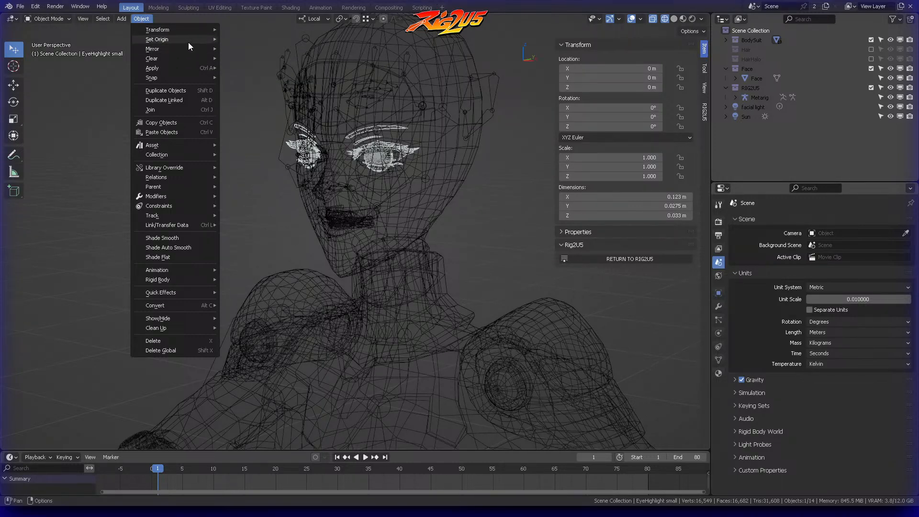
mouse_move(188, 40)
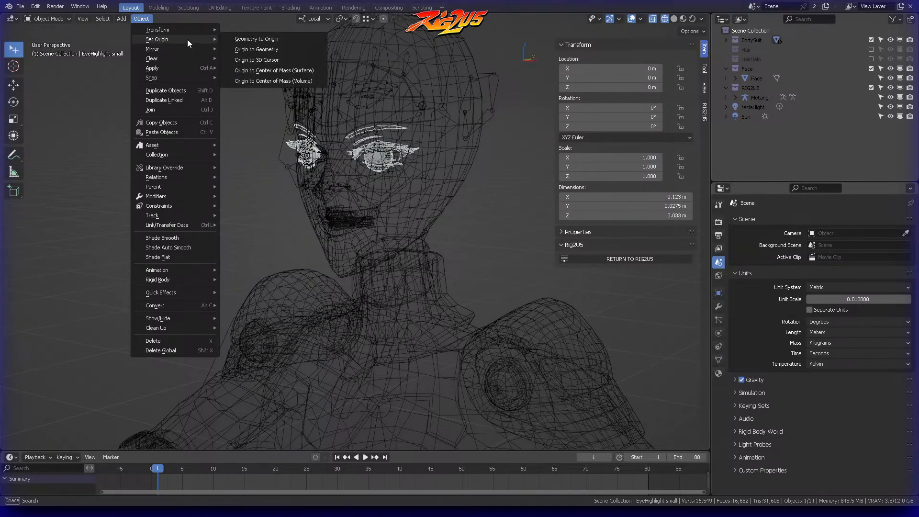
click(251, 50)
middle_drag(250, 50, 362, 147)
scroll(381, 104, up, 4)
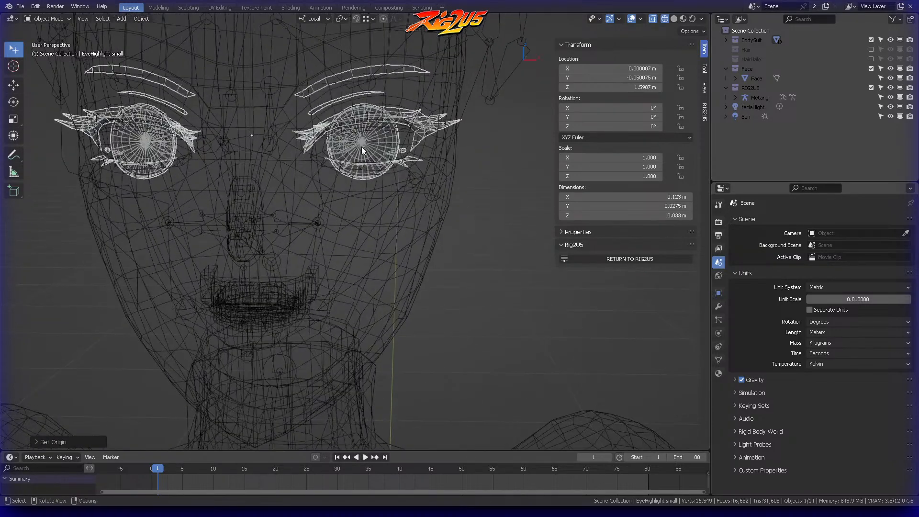
scroll(372, 136, down, 5)
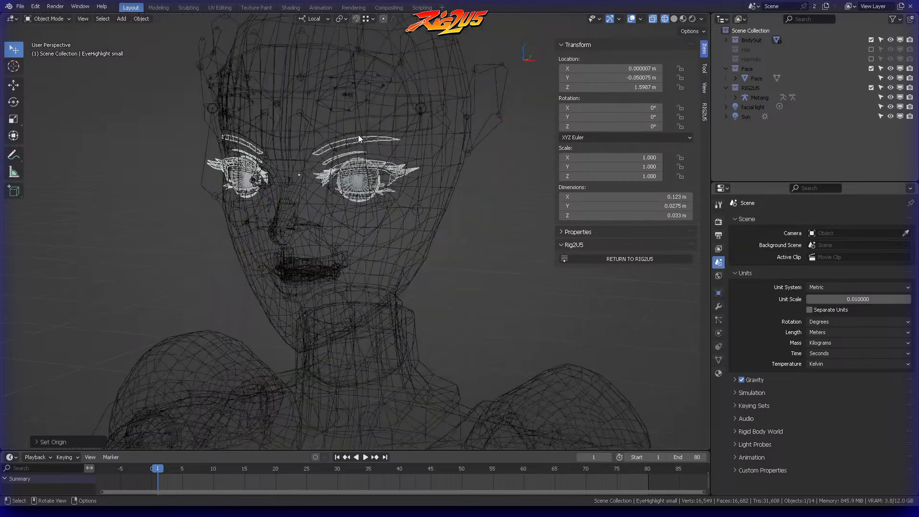
Step: Check the location, rotation and scale values of the remaining body parts, including the Forearms and Boots meshes
middle_drag(369, 187, 375, 164)
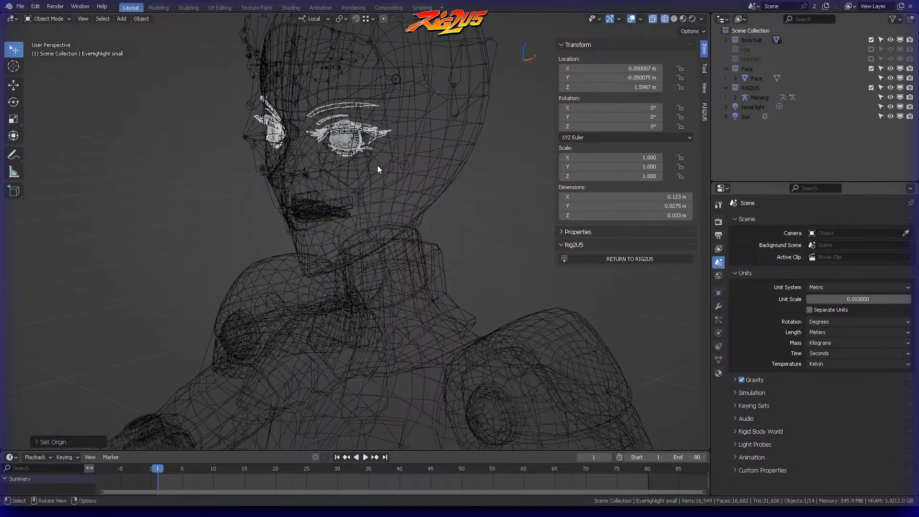
scroll(377, 168, down, 5)
shift+middle_drag(383, 224, 424, 168)
scroll(422, 158, down, 4)
click(383, 149)
middle_drag(408, 127, 435, 237)
click(452, 226)
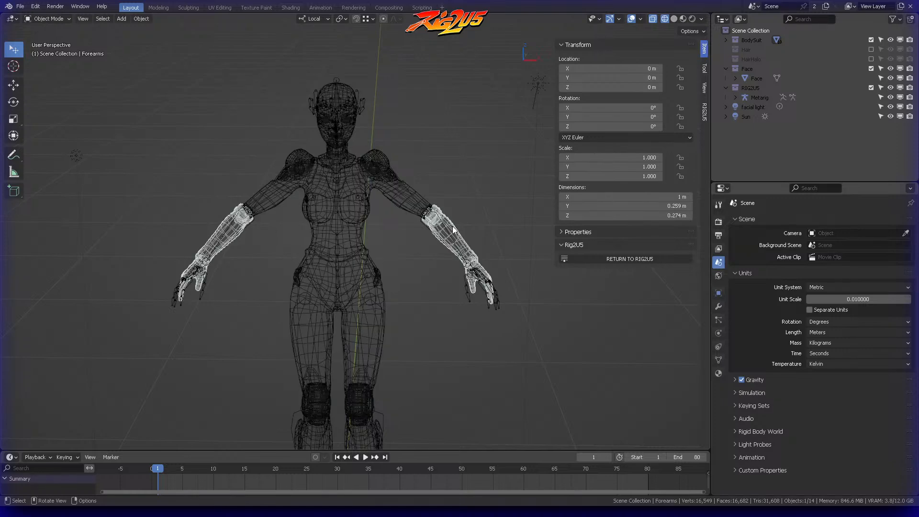
shift+scroll(410, 214, down, 6)
click(373, 224)
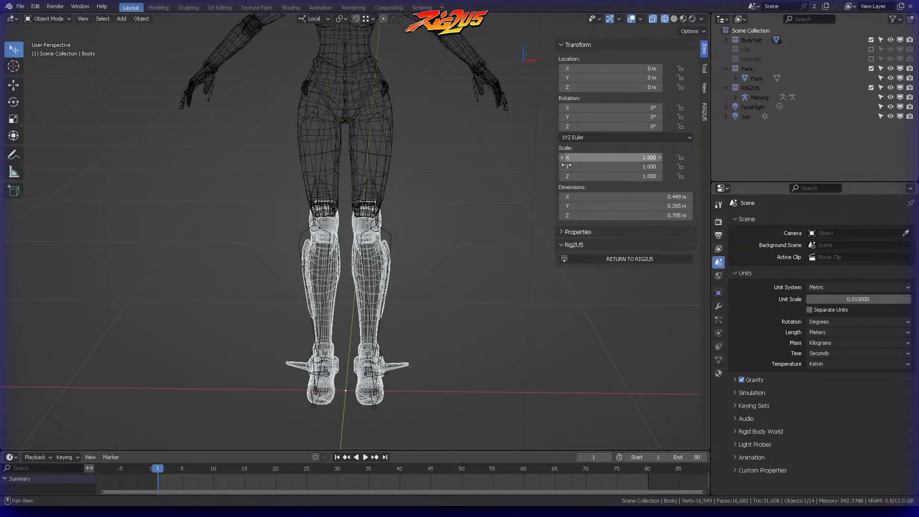
middle_drag(421, 282, 685, 128)
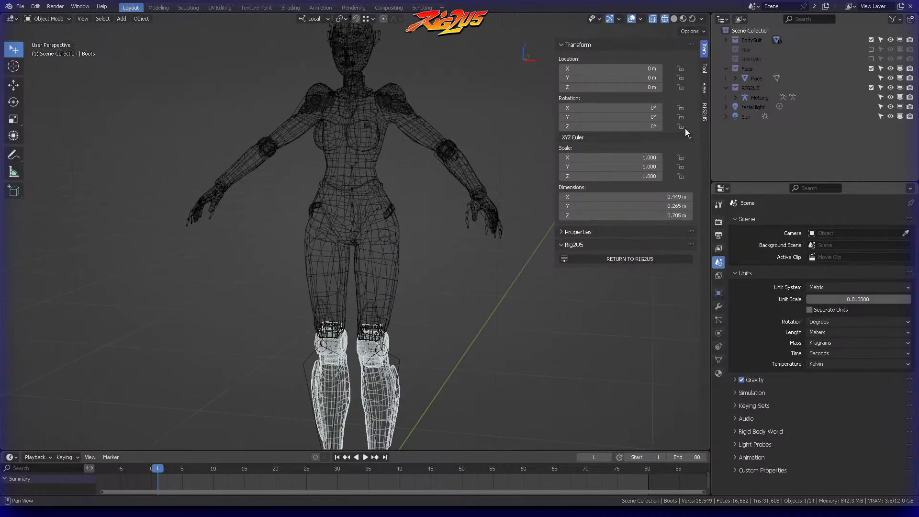
Step: Select the metarig, put it in Edit Mode and show it in front orthographic view with the sidebar hidden
click(755, 88)
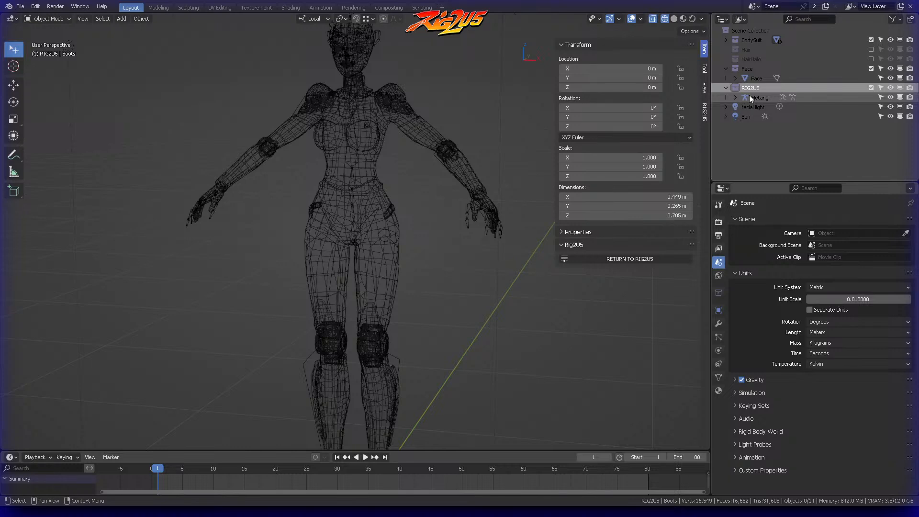
click(386, 100)
click(371, 96)
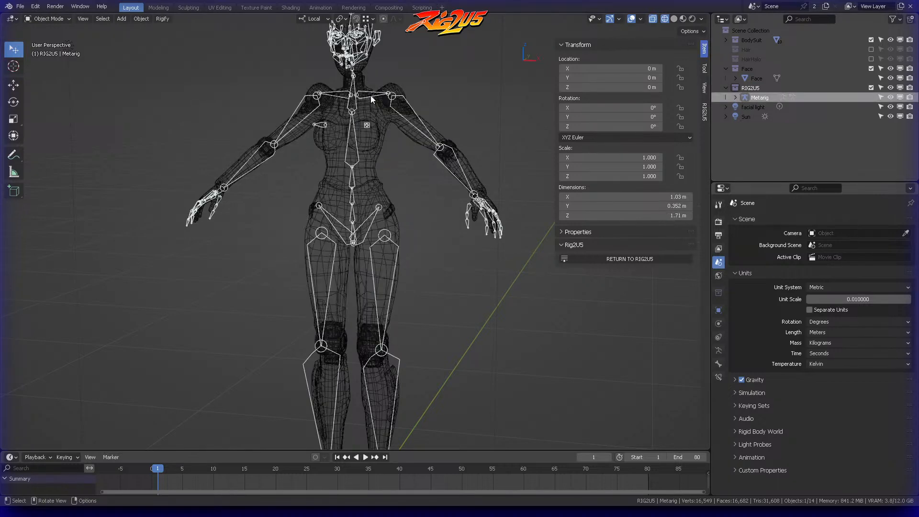
key(ctrl+Tab)
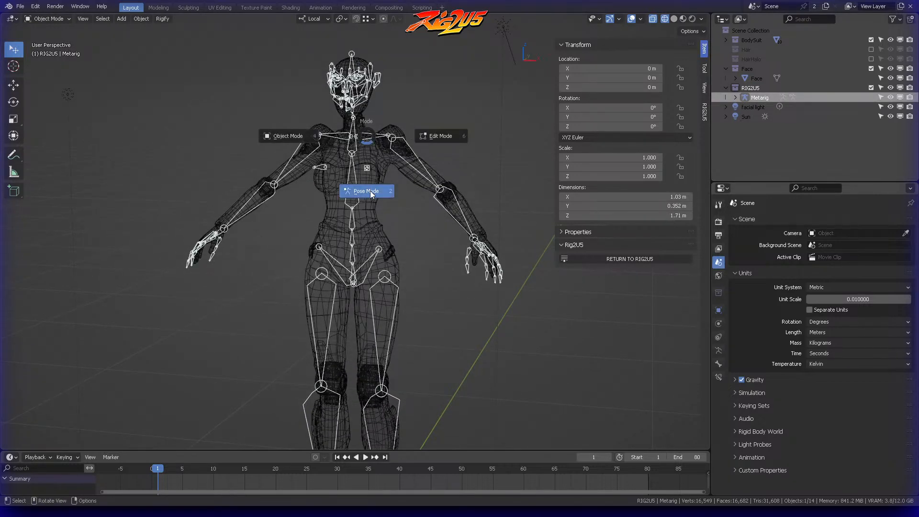
click(447, 136)
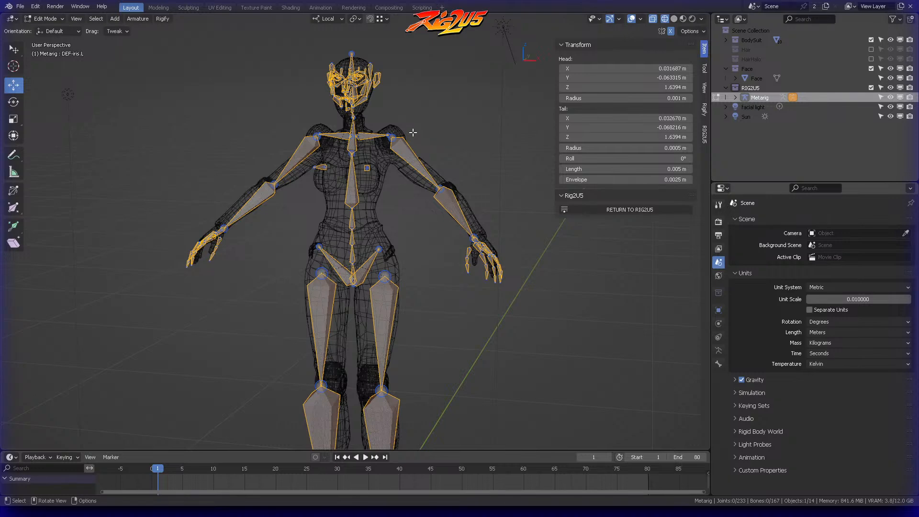
key(KP_1)
scroll(467, 100, up, 6)
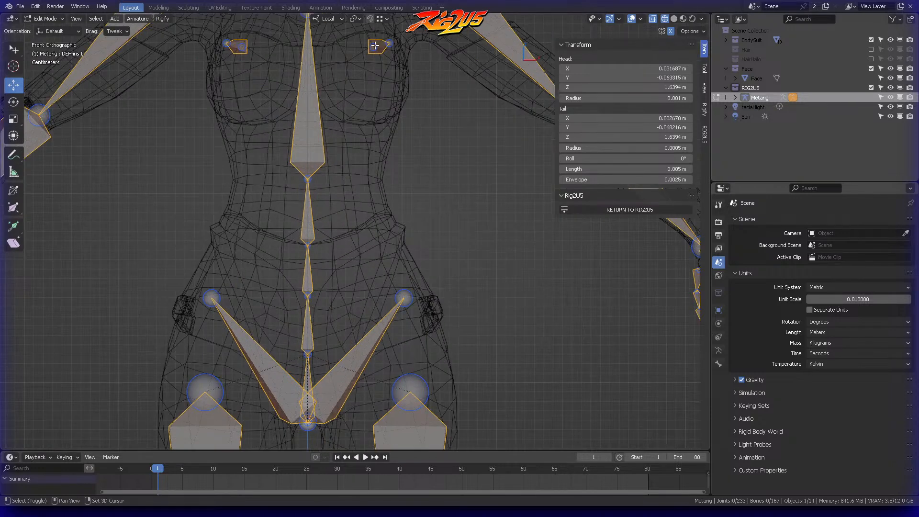
key(n)
Step: Select both collarbone bones of the metarig and move them down about 0.02 m along the Z axis
shift+middle_drag(494, 111, 528, 152)
mouse_move(246, 189)
ctrl+right_down()
mouse_move(203, 272)
mouse_move(523, 268)
mouse_move(249, 189)
ctrl+right_up()
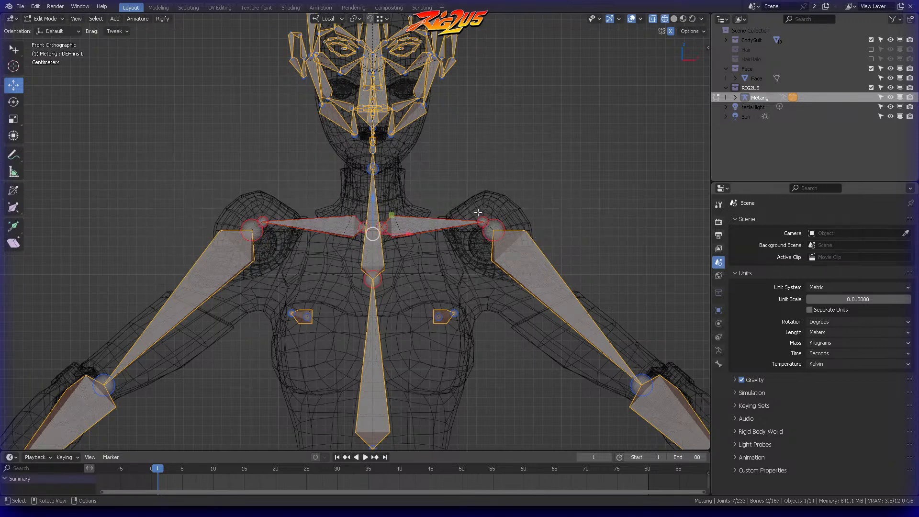
key(g)
key(z)
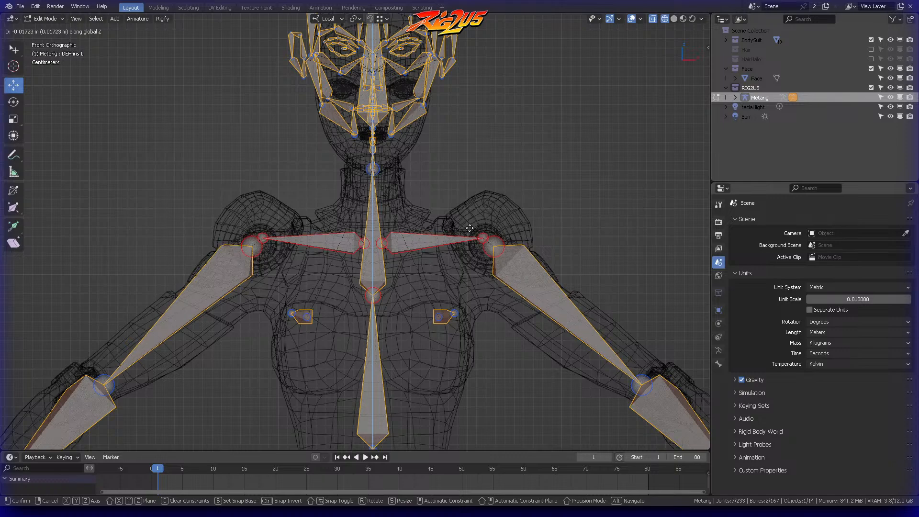
click(469, 231)
click(467, 251)
Step: Reposition the breast bones inside the chest mesh, moving them inward and slightly down, and check them from above and the front
shift+middle_drag(464, 270, 414, 219)
click(421, 192)
key(g)
click(428, 193)
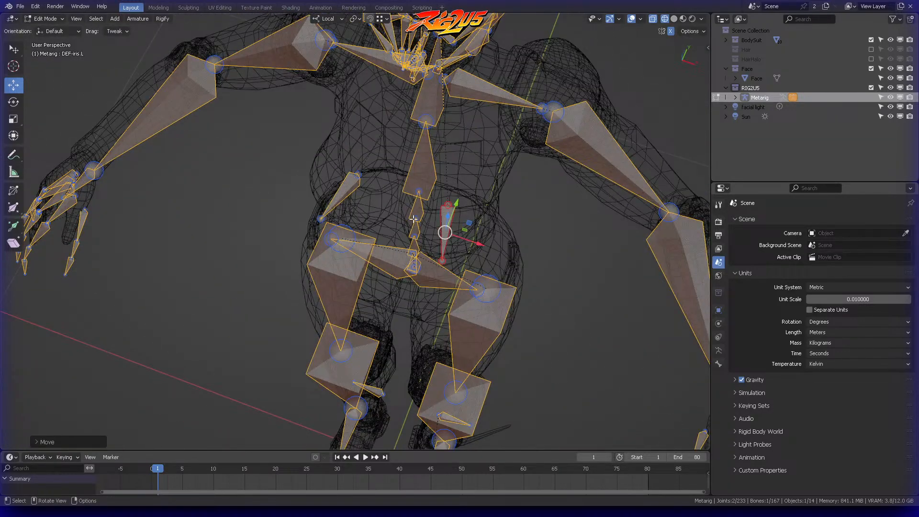
key(KP_7)
scroll(465, 173, up, 4)
middle_drag(518, 184, 478, 150)
click(442, 102)
scroll(472, 167, down, 2)
key(KP_1)
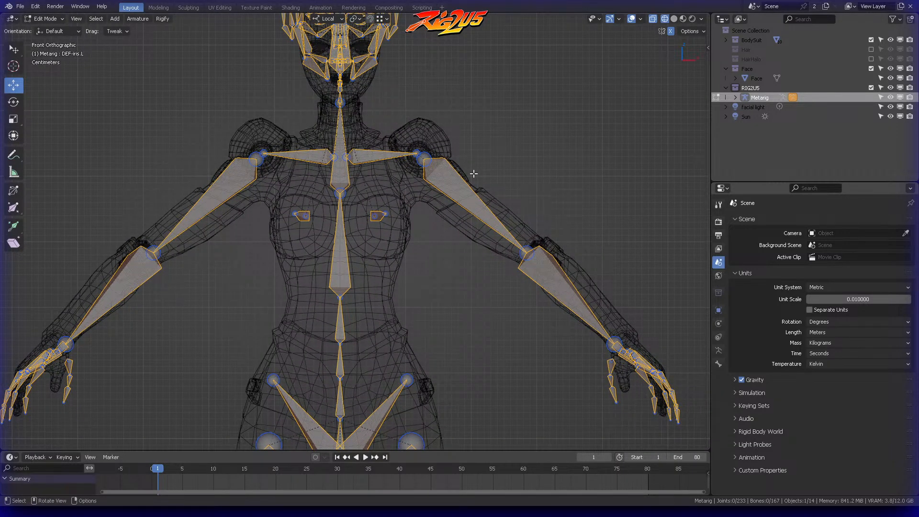
Step: Select both pelvis bones of the metarig in front view and move them up about 0.01 m along the Z axis
scroll(474, 173, down, 2)
ctrl+click(410, 168)
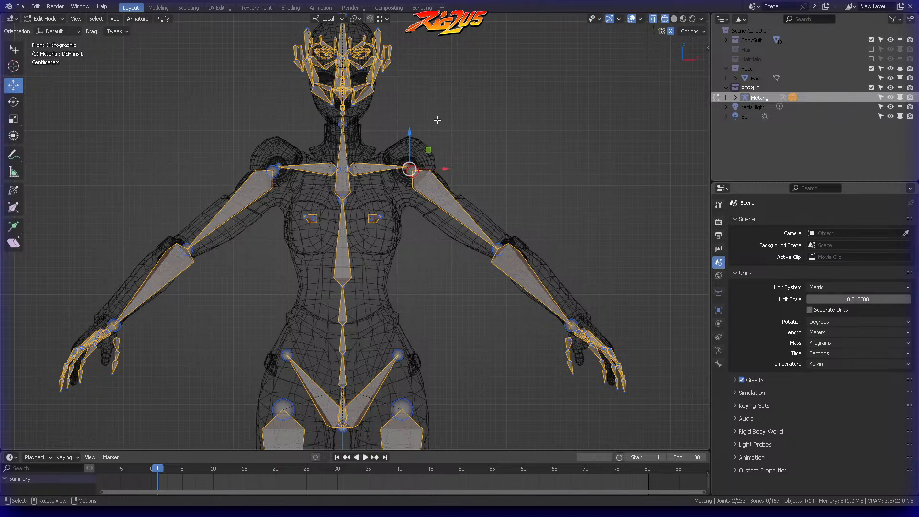
shift+middle_drag(504, 163, 507, 124)
shift+middle_drag(486, 230, 482, 169)
mouse_move(342, 165)
ctrl+right_down()
mouse_move(317, 191)
mouse_move(390, 256)
mouse_move(448, 179)
mouse_move(422, 148)
mouse_move(368, 198)
ctrl+right_up()
scroll(388, 182, up, 5)
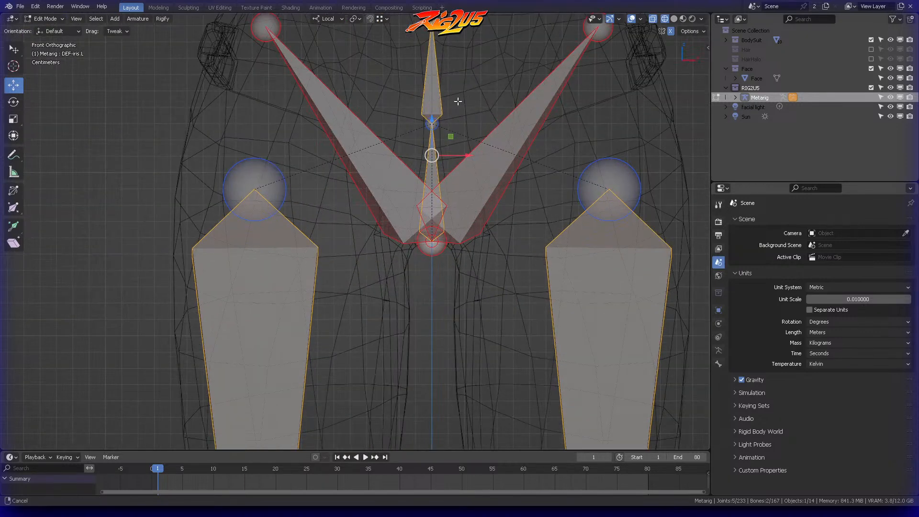
shift+middle_drag(456, 101, 384, 201)
key(g)
key(z)
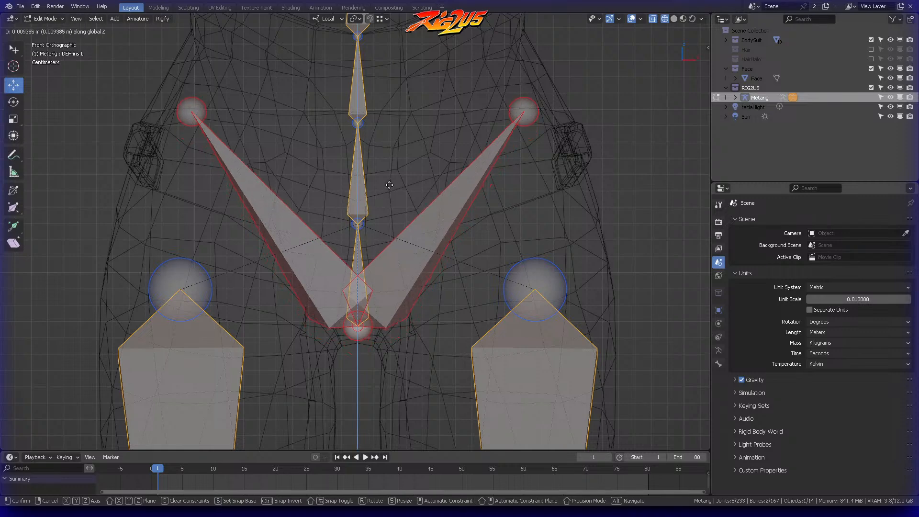
click(400, 188)
click(400, 188)
scroll(406, 192, down, 4)
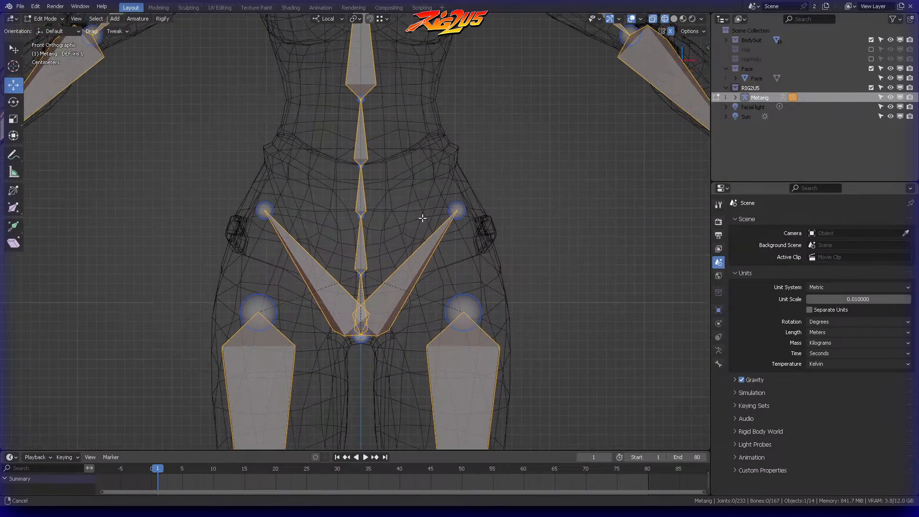
Step: Move the spine joint just below the chest bone up along the Z axis to the bottom of the ribcage
scroll(418, 183, down, 3)
shift+middle_drag(417, 184, 437, 270)
click(381, 243)
key(g)
key(z)
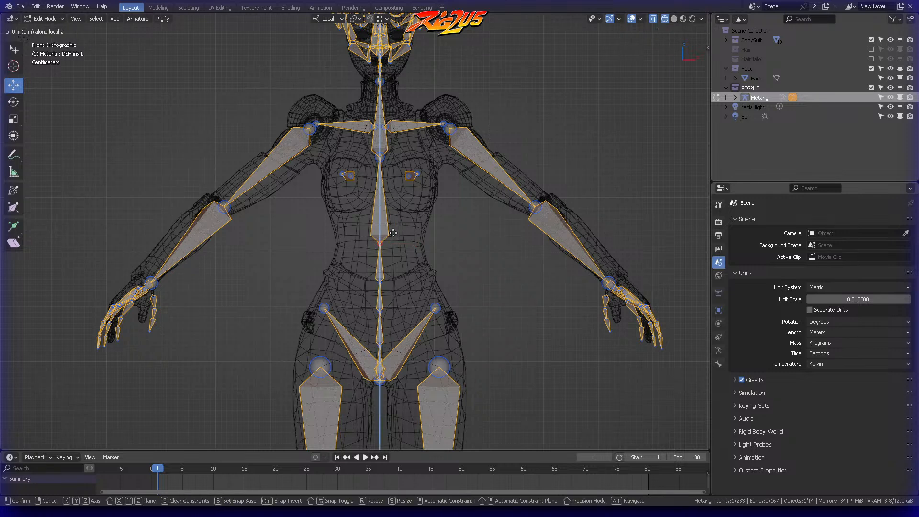
key(z)
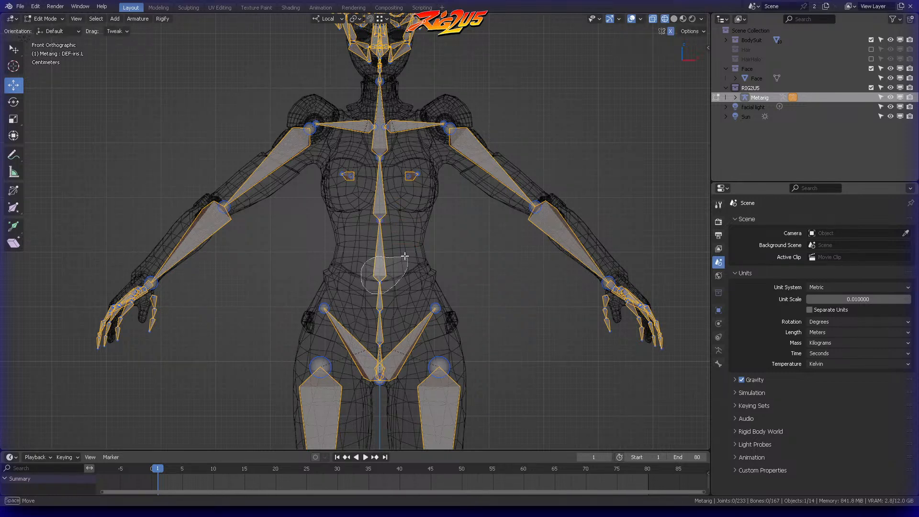
click(410, 231)
Step: Raise the next two lower spine joints along the Z axis to space the abdomen bones more evenly
click(410, 232)
key(g)
key(z)
key(z)
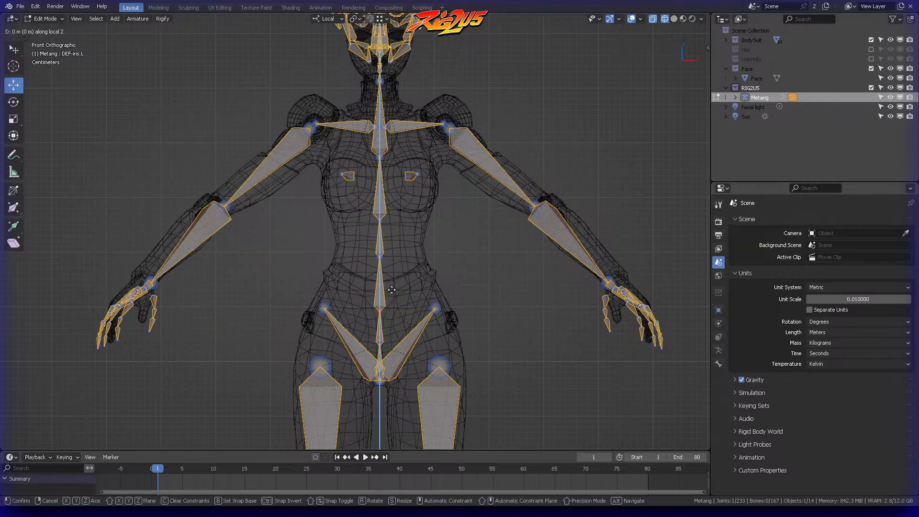
click(398, 264)
click(409, 263)
Step: Fine-tune the height of the spine joint below the breasts along the Z axis and check the spine's spacing
shift+middle_drag(423, 253, 402, 293)
scroll(414, 259, up, 4)
click(385, 310)
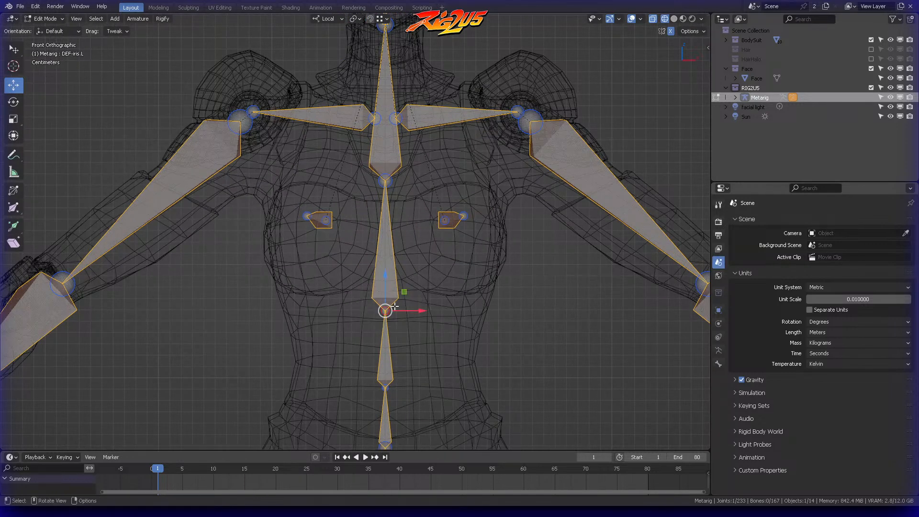
key(g)
key(z)
click(398, 287)
click(421, 260)
scroll(421, 258, down, 2)
shift+middle_drag(421, 259, 468, 219)
scroll(417, 287, down, 3)
scroll(427, 176, up, 3)
middle_drag(427, 175, 426, 227)
scroll(425, 292, down, 3)
Step: Select the left leg's bones from thigh to foot in front view and move them slightly inward along the X axis
key(KP_1)
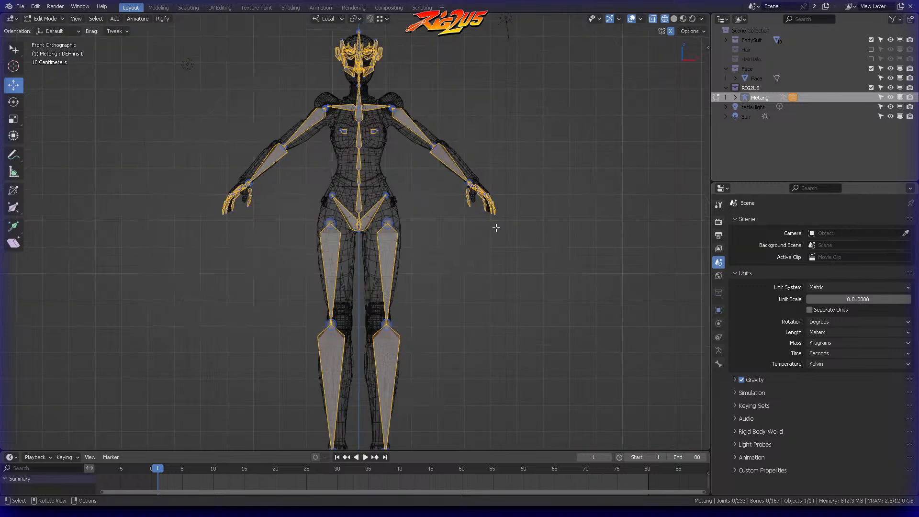
shift+middle_drag(428, 318, 423, 246)
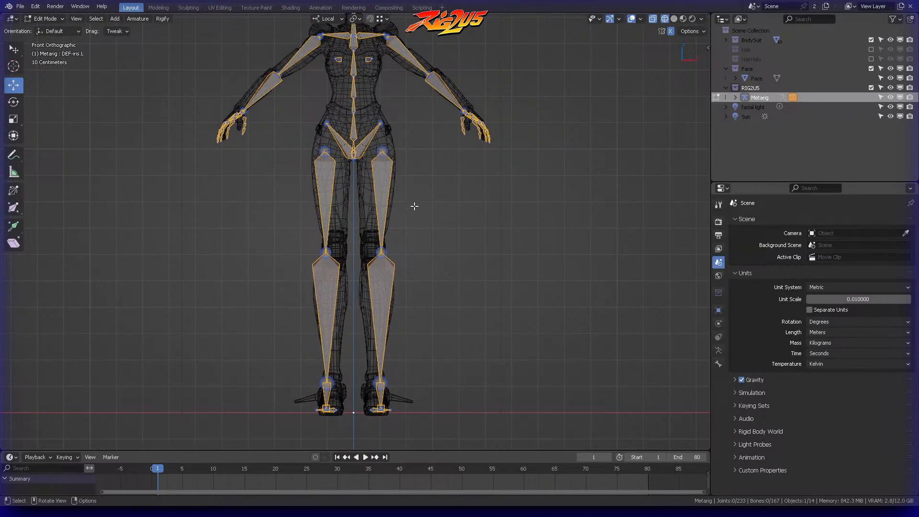
drag(408, 224, 370, 450)
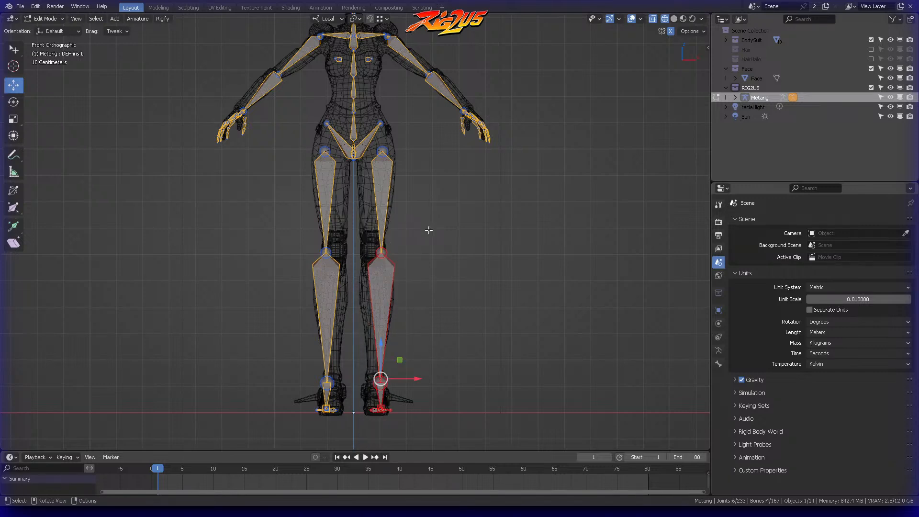
shift+scroll(425, 270, up, 3)
shift+click(404, 204)
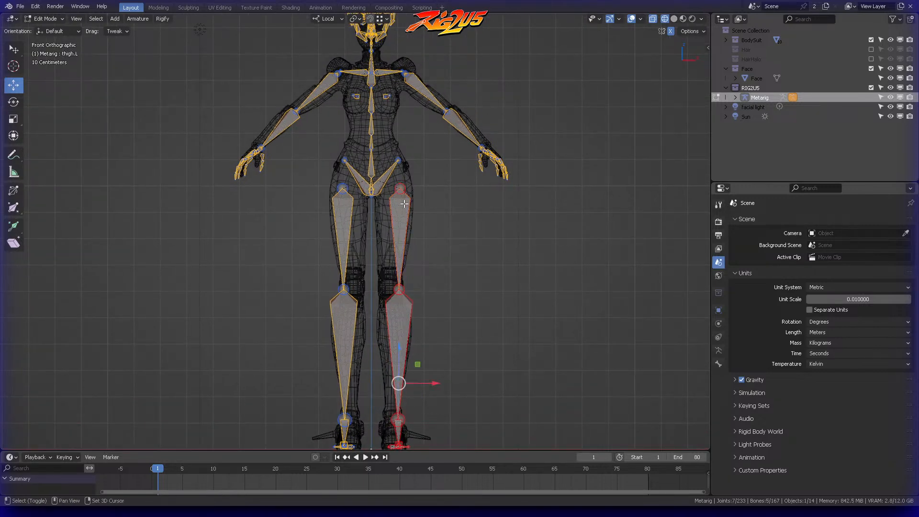
key(g)
key(x)
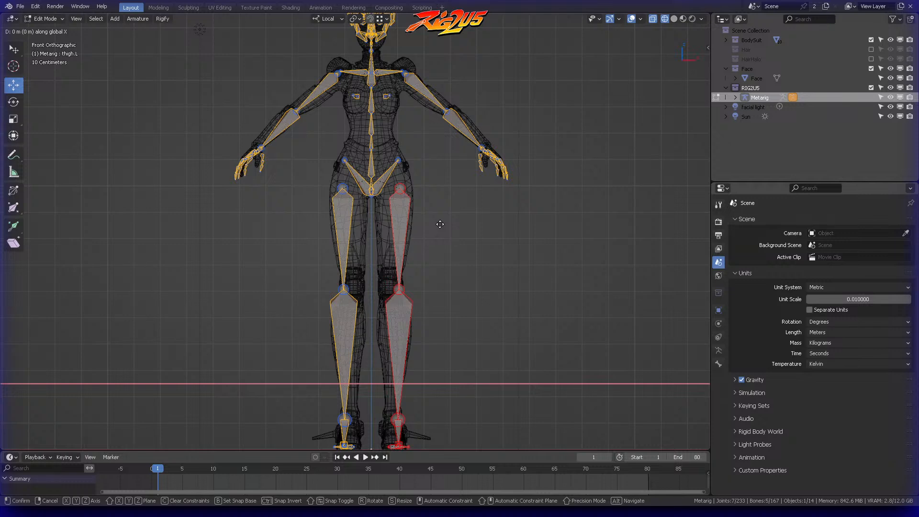
click(414, 233)
click(447, 259)
Step: Box-select the joints at the base of the pelvis and move them slightly up along the Z axis
shift+middle_drag(448, 260, 410, 220)
middle_drag(454, 163, 448, 222)
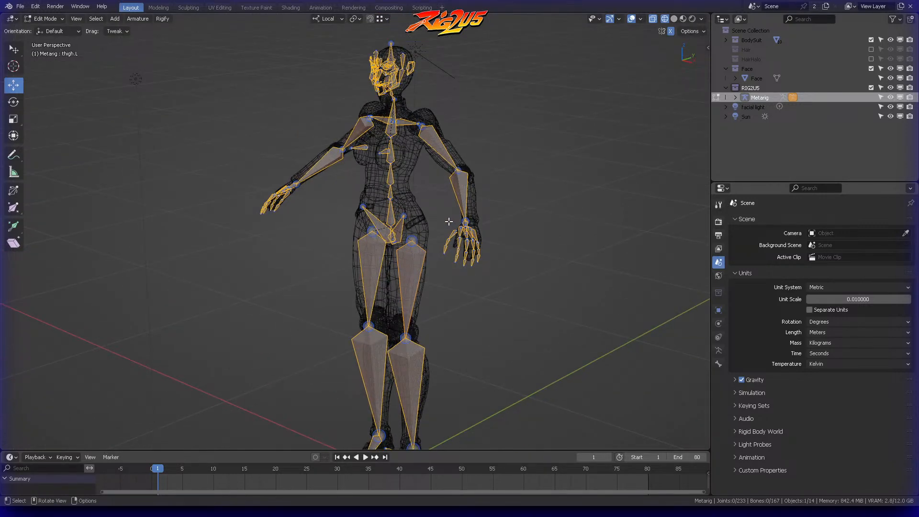
middle_drag(448, 221, 425, 194)
scroll(449, 206, up, 4)
key(b)
drag(340, 277, 367, 311)
key(g)
key(z)
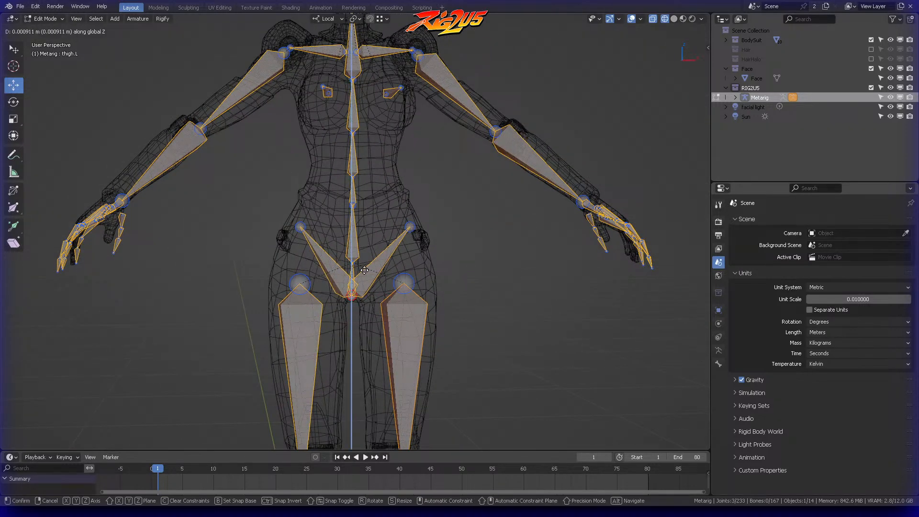
click(376, 248)
middle_drag(376, 248, 400, 285)
Step: Select the left pelvis bone's tip and move it backward along the Y axis in right orthographic view
click(396, 287)
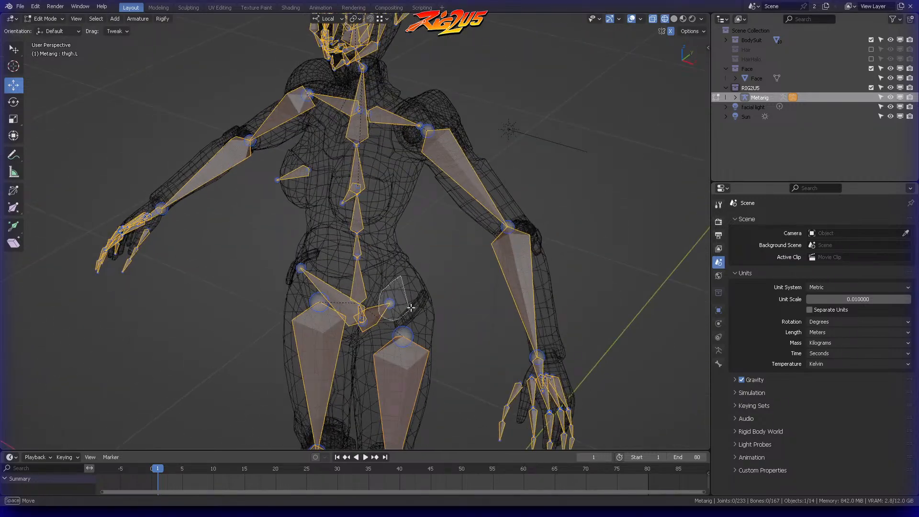
key(KP_3)
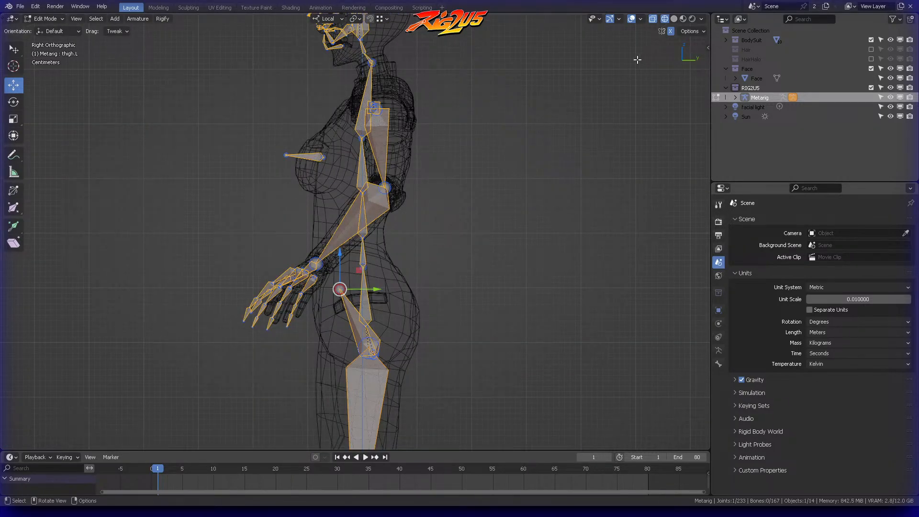
key(KP_Decimal)
key(g)
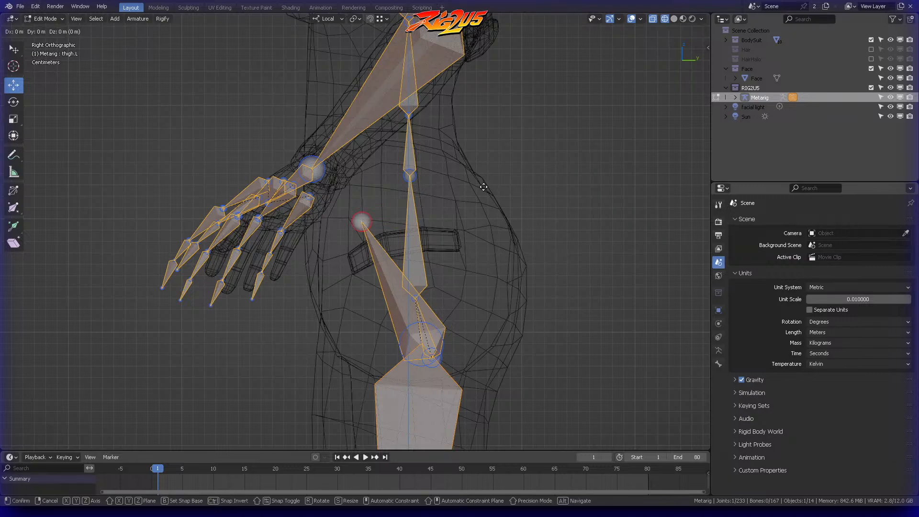
key(y)
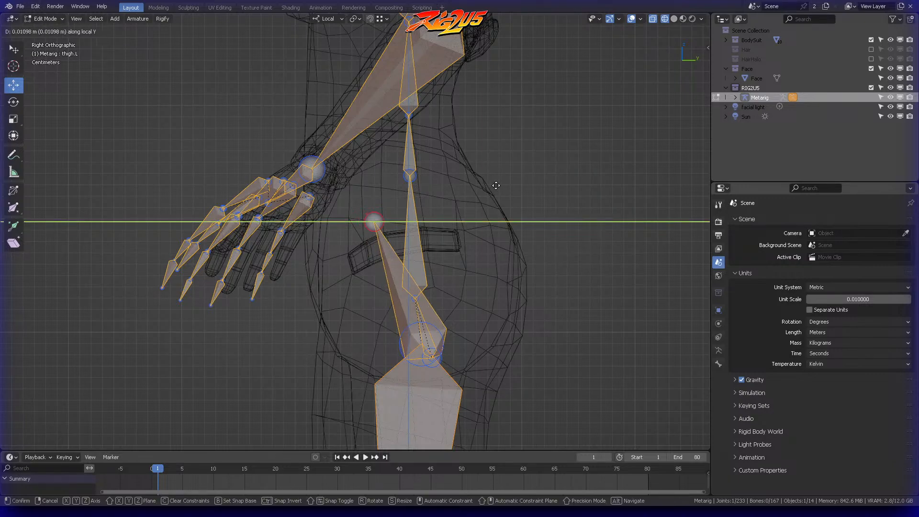
click(503, 185)
click(503, 186)
Step: Examine how the metarig's legs, pelvis and torso fit the body from several angles and return to front view
scroll(418, 198, down, 2)
middle_drag(418, 198, 482, 300)
scroll(481, 303, down, 5)
shift+middle_drag(407, 292, 436, 136)
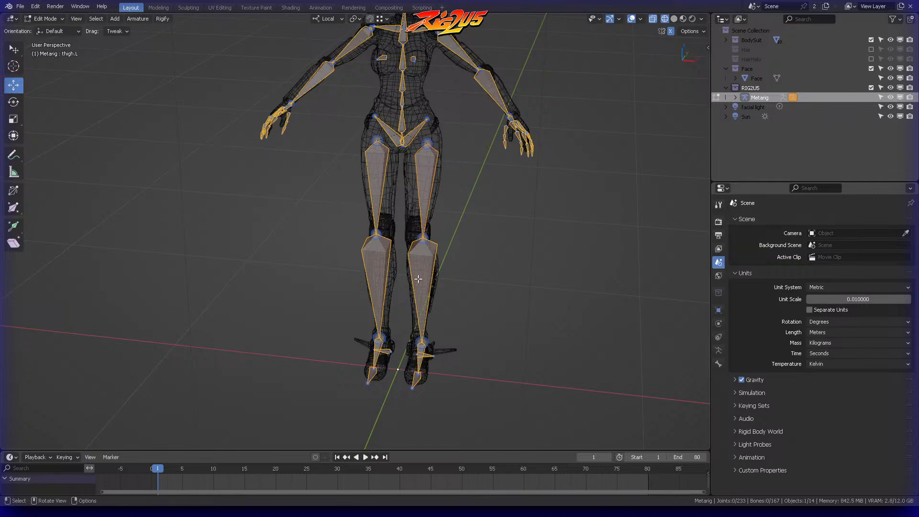
middle_drag(455, 190, 459, 239)
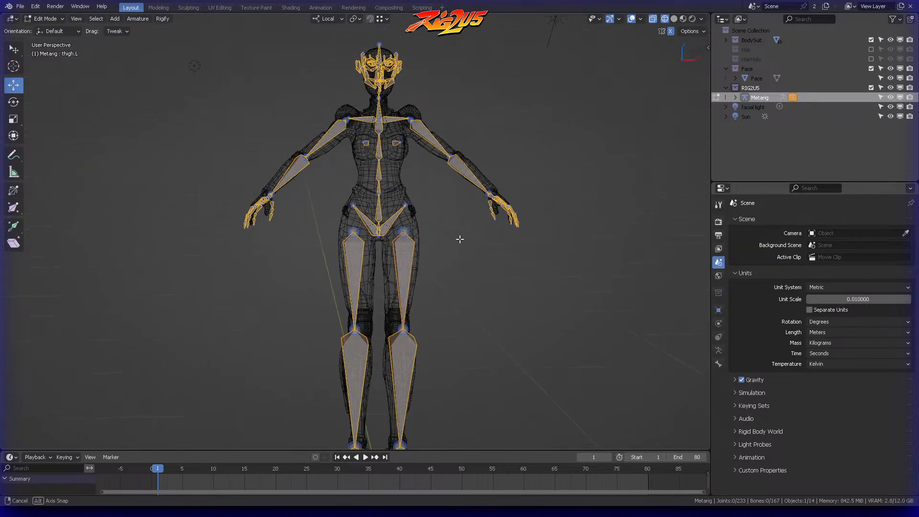
key(KP_1)
middle_drag(492, 151, 457, 174)
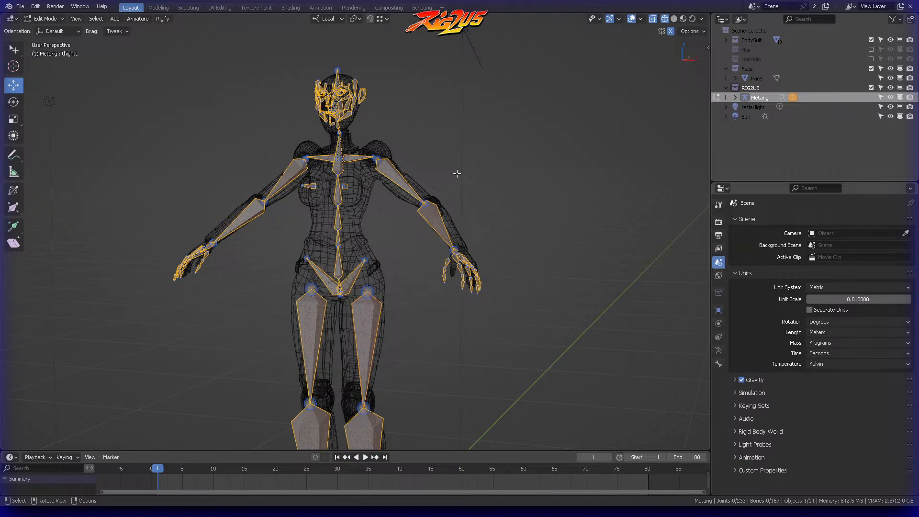
middle_drag(445, 179, 490, 217)
key(KP_1)
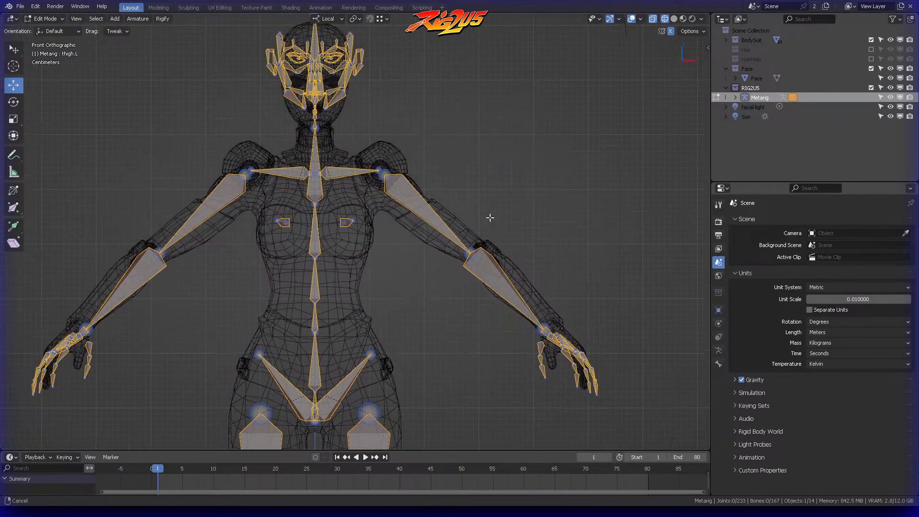
Step: Select the left elbow joint, check it from above, and reposition it inside the elbow of the arm mesh
mouse_move(487, 222)
ctrl+right_down()
mouse_move(464, 380)
mouse_move(605, 294)
mouse_move(552, 233)
ctrl+right_up()
key(alt+a)
mouse_move(549, 211)
middle_down()
mouse_move(472, 266)
mouse_move(478, 285)
middle_up()
mouse_move(514, 247)
ctrl+right_down()
mouse_move(533, 290)
mouse_move(522, 254)
ctrl+right_up()
key(KP_7)
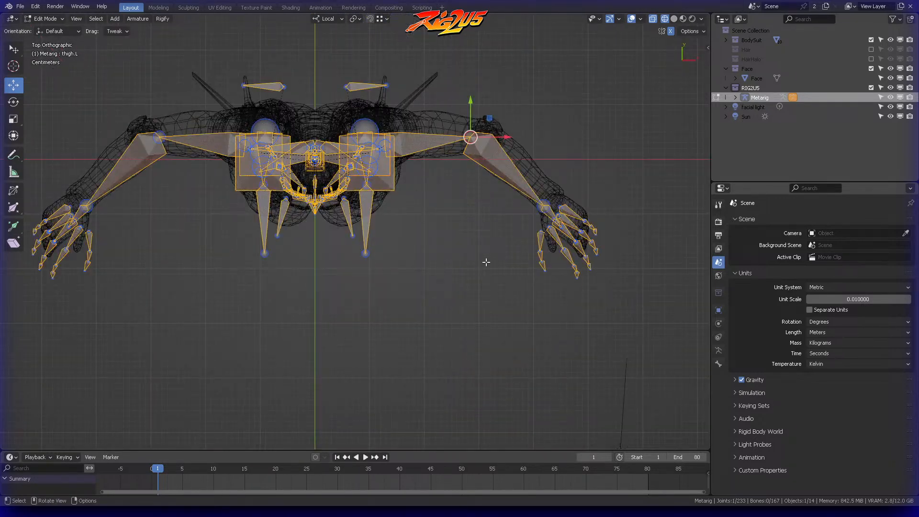
key(alt+a)
mouse_move(501, 142)
middle_down()
mouse_move(494, 156)
mouse_move(503, 134)
middle_up()
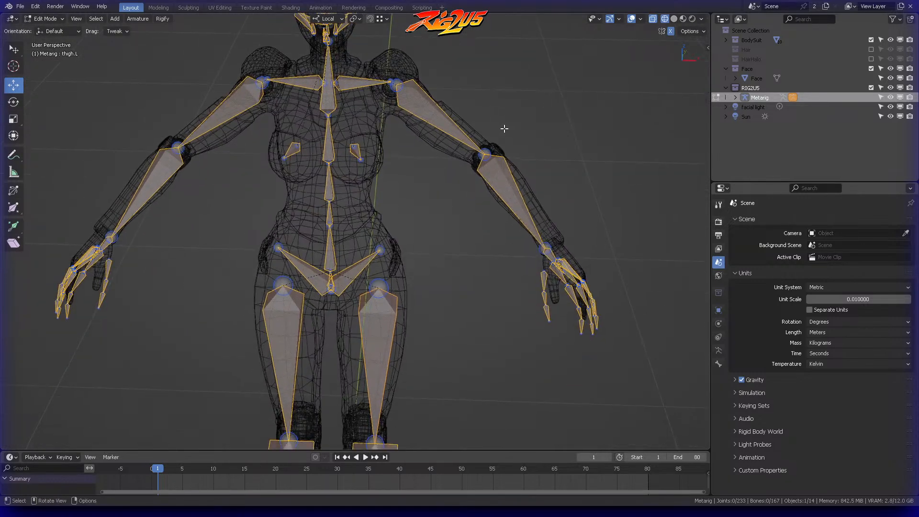
ctrl+right_drag(503, 134, 525, 127)
key(g)
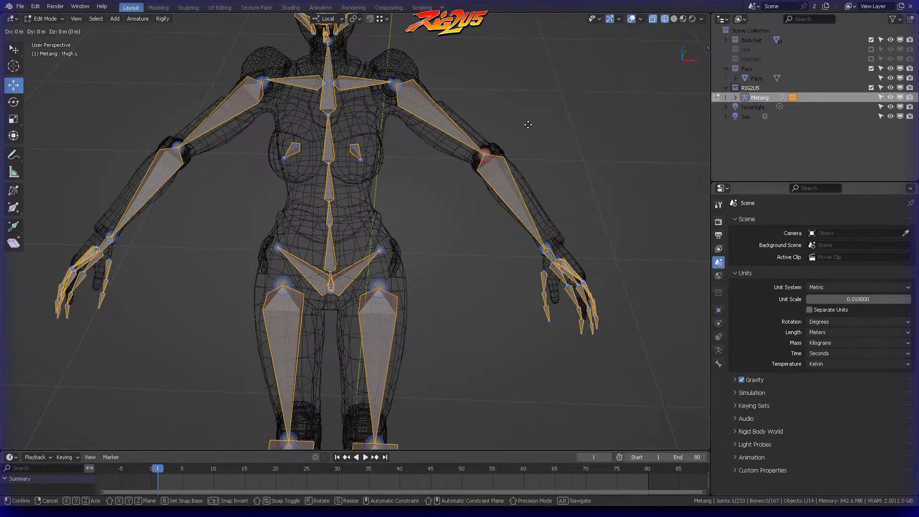
click(529, 133)
click(528, 133)
mouse_move(529, 134)
middle_down()
mouse_move(400, 165)
mouse_move(406, 136)
mouse_move(579, 111)
mouse_move(453, 128)
mouse_move(525, 137)
middle_up()
Step: Refine the left elbow joint's placement from the side, moving it slightly backward within the arm mesh
key(b)
drag(462, 171, 571, 360)
mouse_move(566, 222)
middle_down()
mouse_move(492, 179)
mouse_move(557, 207)
middle_up()
key(g)
click(499, 182)
click(482, 168)
ctrl+right_drag(430, 119, 461, 135)
mouse_move(461, 158)
middle_down()
mouse_move(385, 222)
mouse_move(442, 253)
middle_up()
key(g)
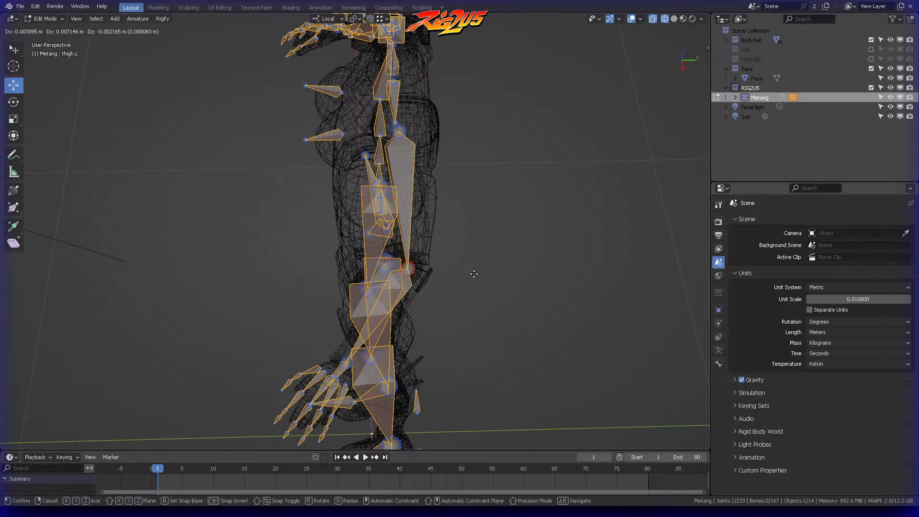
click(475, 274)
click(476, 273)
Step: Select the head bone and all face bones in side view and move them down about 0.025 m along the Z axis
middle_drag(399, 218, 485, 161)
shift+middle_drag(390, 133, 508, 89)
scroll(491, 127, down, 3)
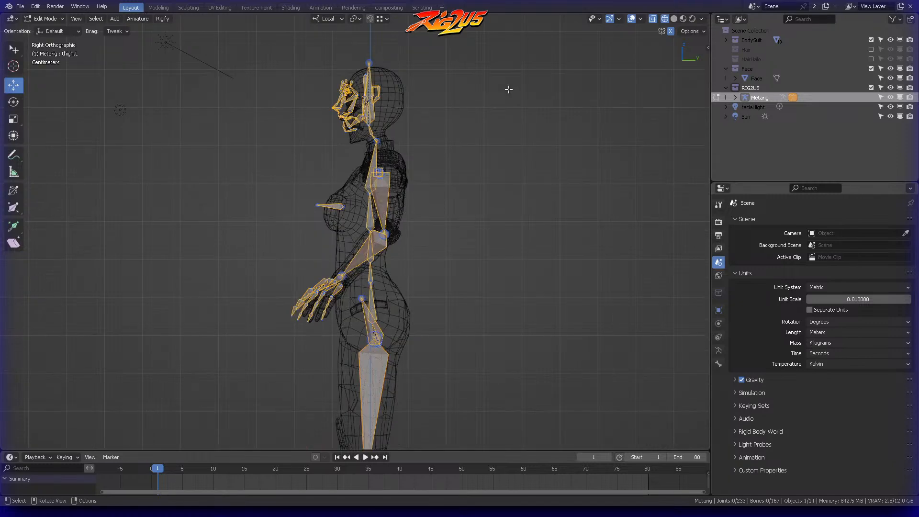
shift+middle_drag(402, 121, 417, 225)
scroll(418, 226, up, 6)
shift+middle_drag(497, 106, 464, 168)
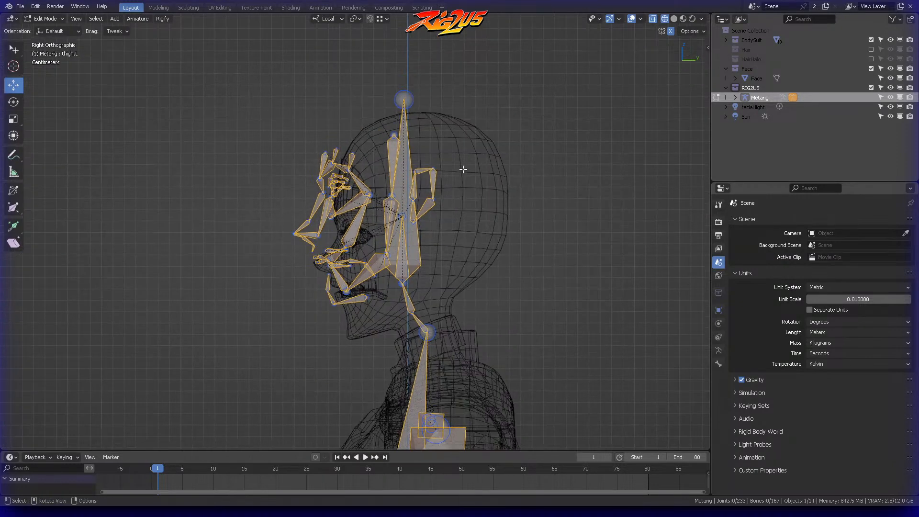
mouse_move(335, 324)
ctrl+right_down()
mouse_move(473, 192)
mouse_move(221, 241)
mouse_move(227, 268)
ctrl+right_up()
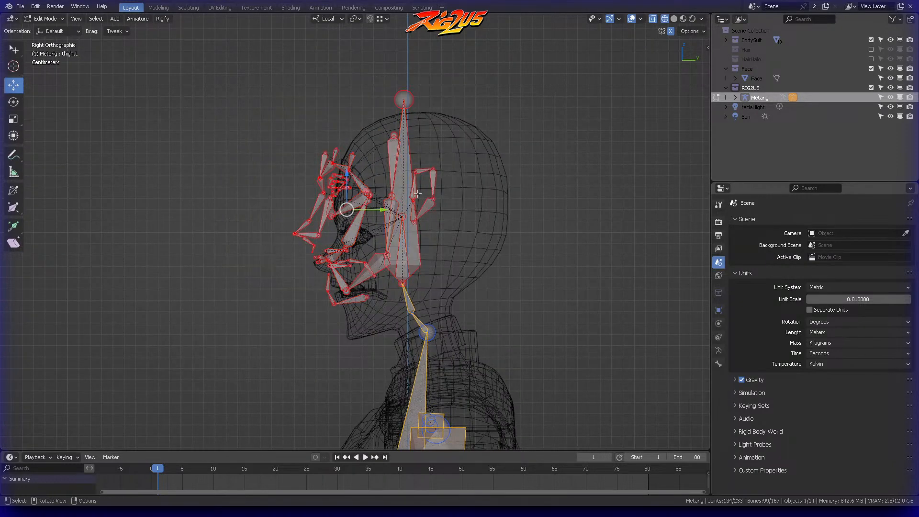
key(g)
key(z)
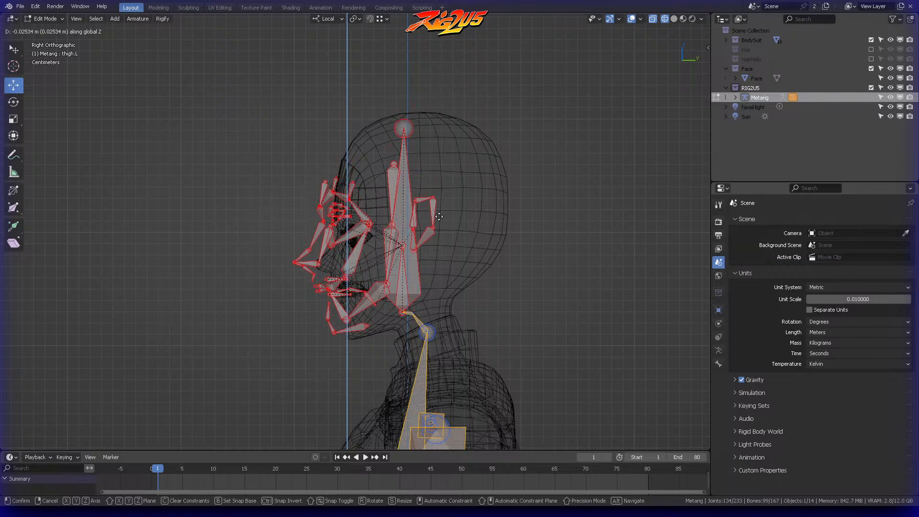
click(440, 215)
Step: Select the joint between the two neck bones in side view and reposition it lower within the neck mesh
scroll(439, 215, up, 4)
shift+middle_drag(492, 389, 459, 171)
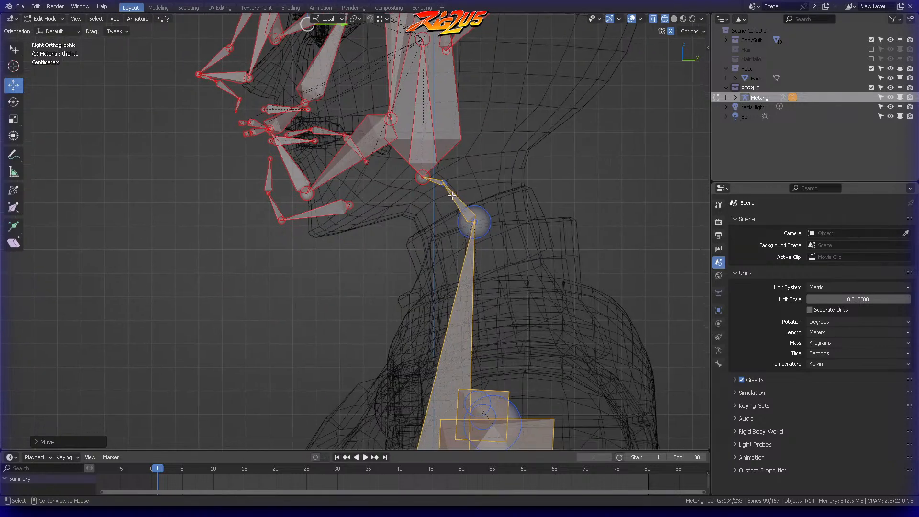
key(alt+a)
click(443, 182)
key(g)
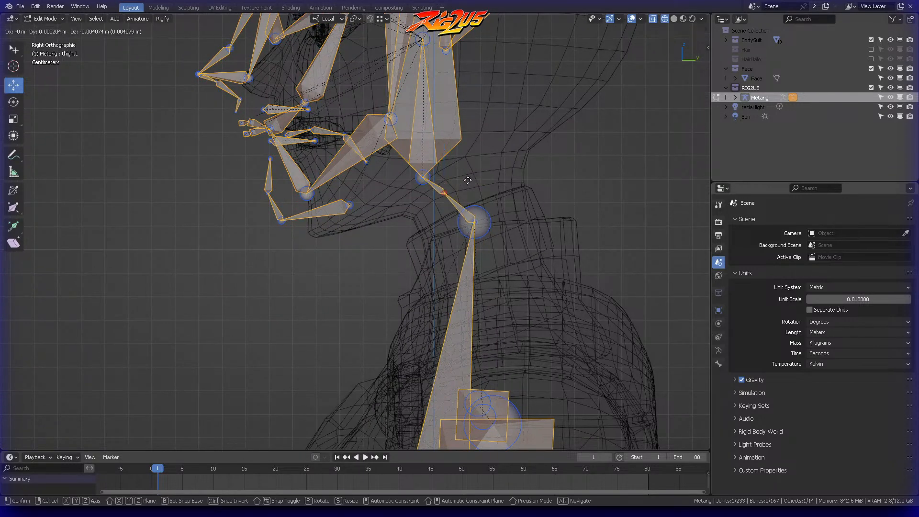
click(468, 200)
scroll(471, 203, up, 2)
shift+middle_drag(558, 160, 441, 234)
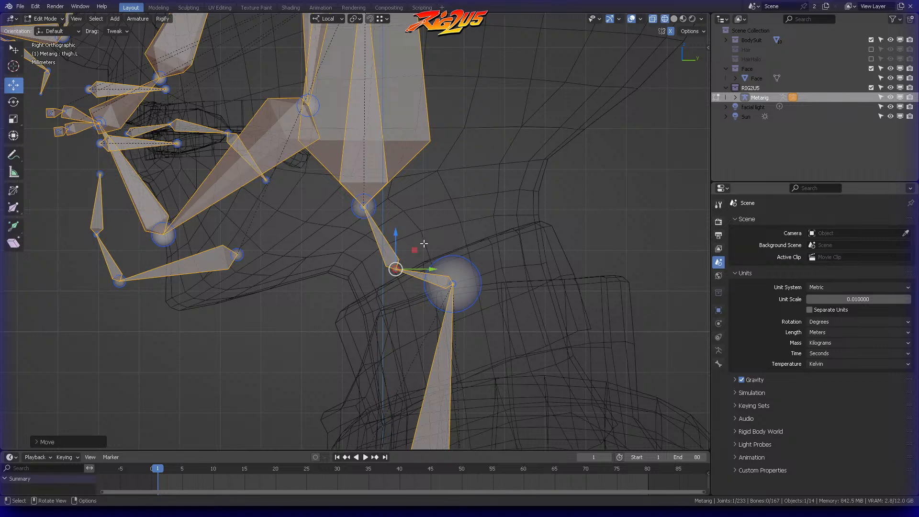
key(g)
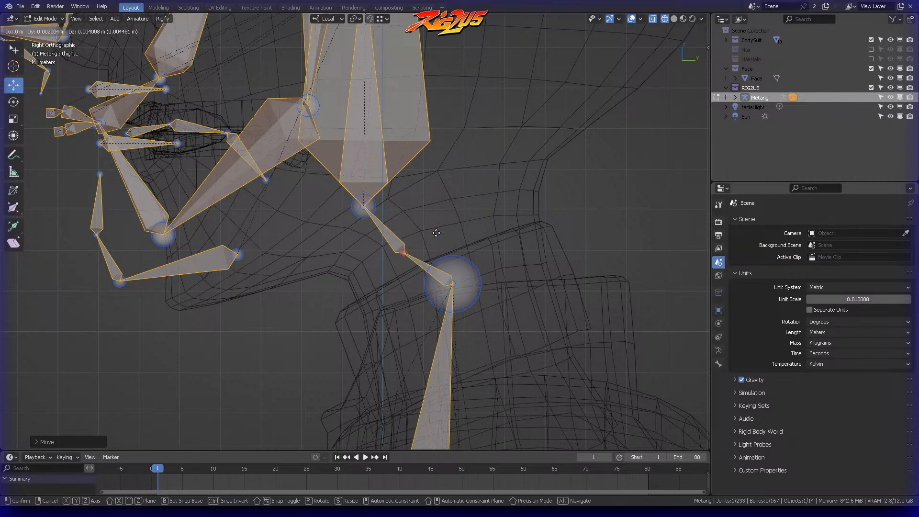
click(435, 249)
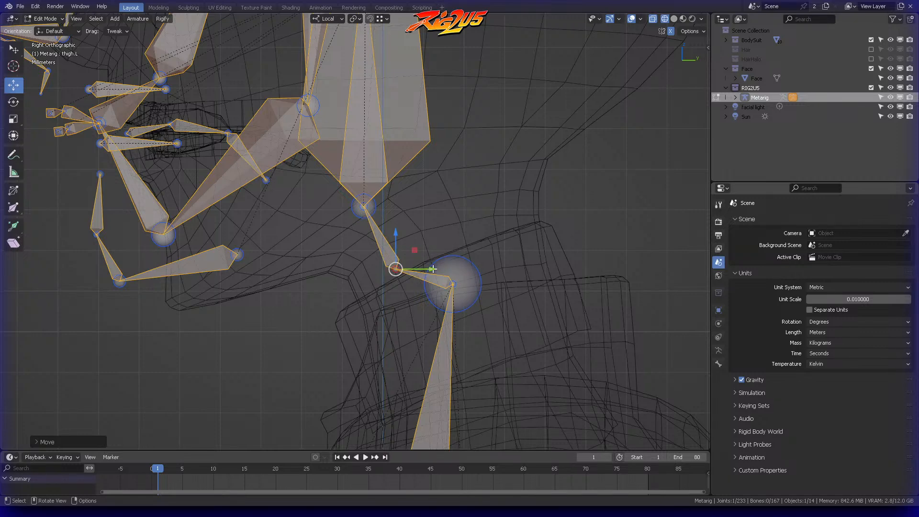
scroll(432, 269, down, 8)
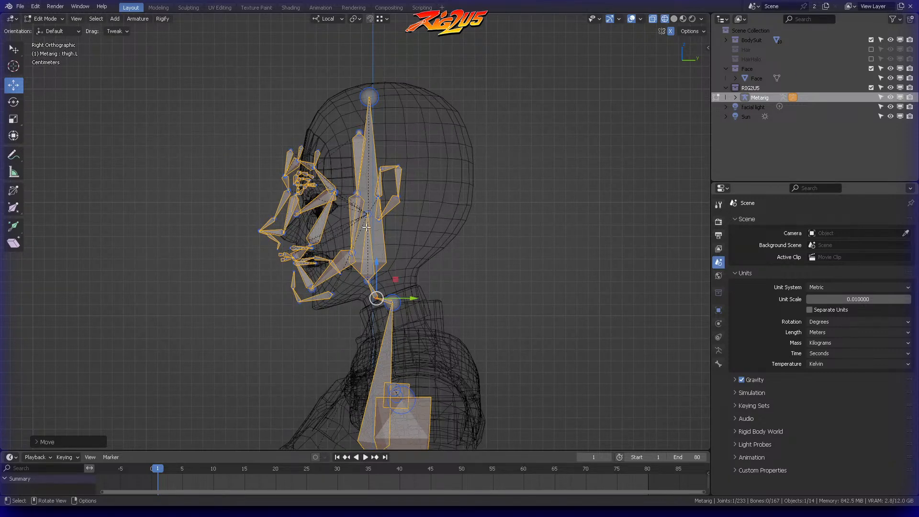
Step: Select the joint at the base of the neck and move it forward and down inside the neck mesh
scroll(365, 228, up, 7)
shift+middle_drag(421, 354, 427, 125)
shift+middle_drag(456, 151, 424, 159)
key(alt+a)
click(478, 241)
key(g)
click(486, 276)
Step: Select the head bone and all face bones in side view and move them slightly backward
click(424, 219)
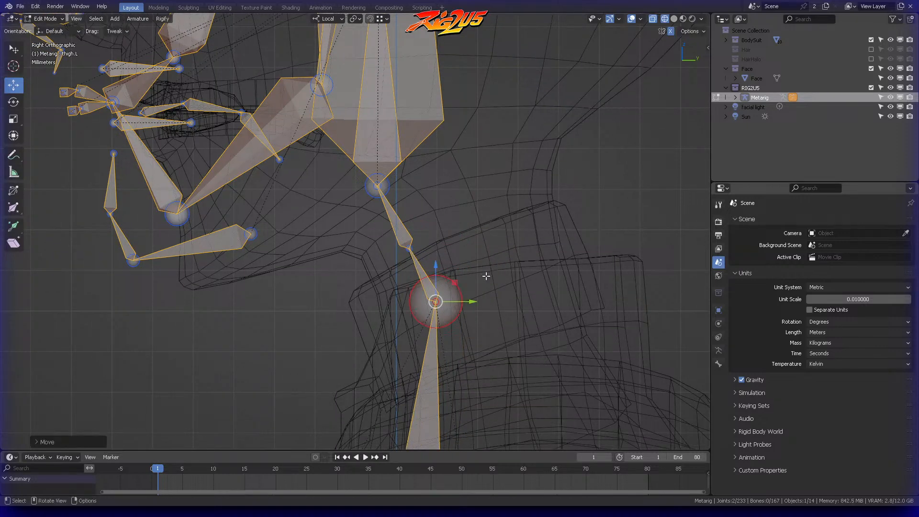
shift+middle_drag(436, 194, 448, 280)
mouse_move(459, 248)
ctrl+right_down()
mouse_move(31, 333)
mouse_move(542, 103)
ctrl+right_up()
scroll(551, 162, down, 5)
shift+middle_drag(487, 137, 503, 243)
mouse_move(492, 178)
ctrl+right_down()
mouse_move(381, 46)
mouse_move(355, 372)
mouse_move(466, 191)
ctrl+right_up()
scroll(479, 182, up, 8)
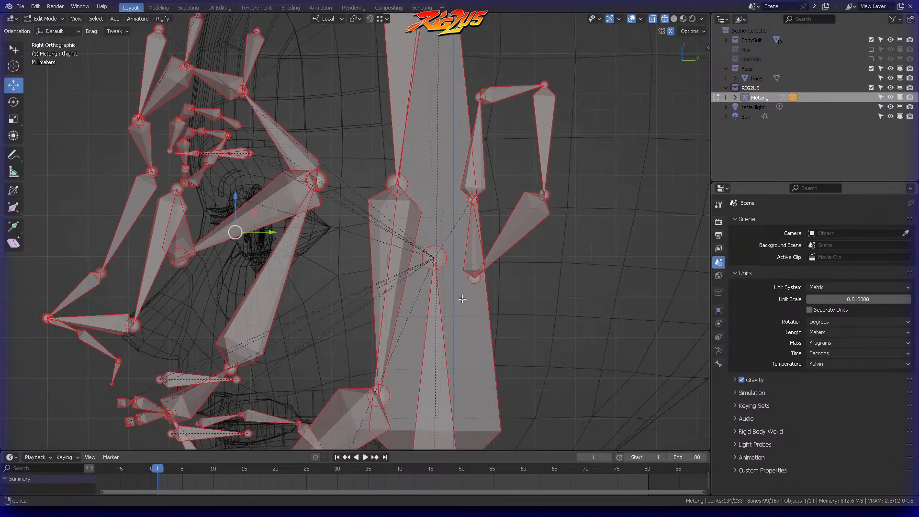
key(g)
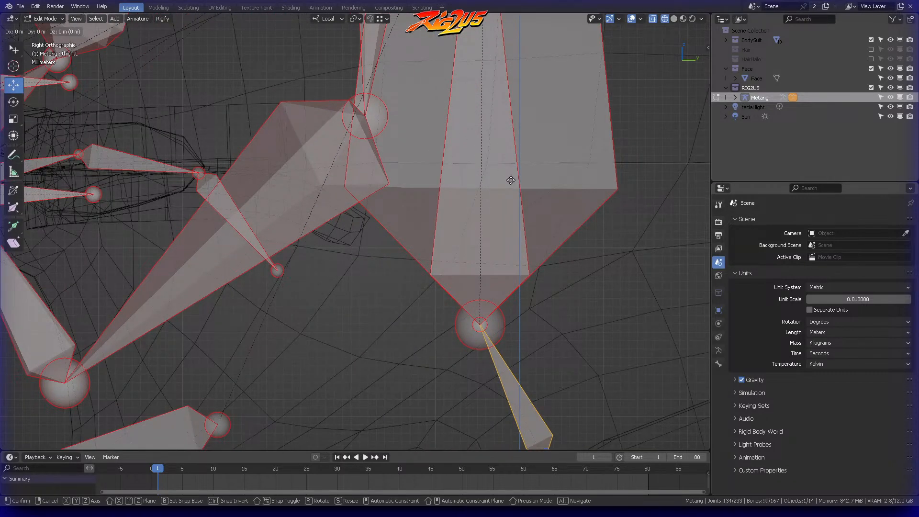
scroll(510, 180, down, 5)
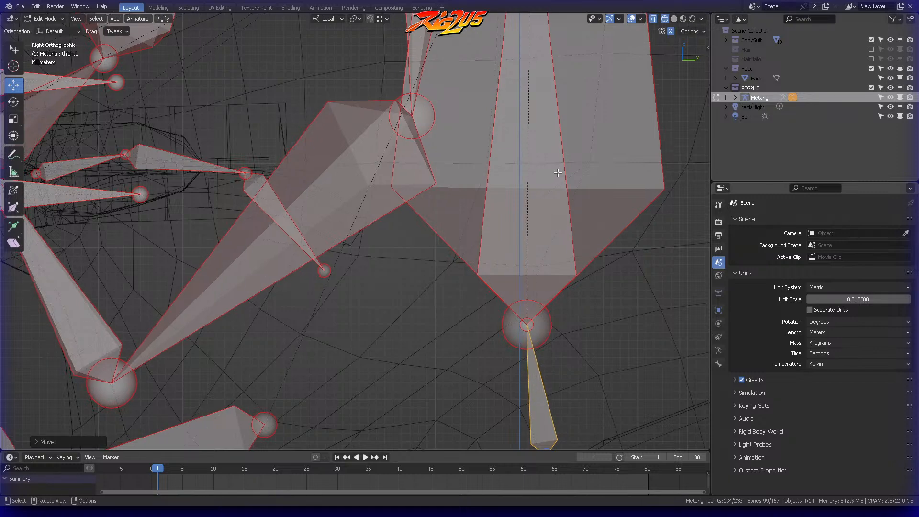
click(550, 182)
shift+middle_drag(499, 220, 507, 181)
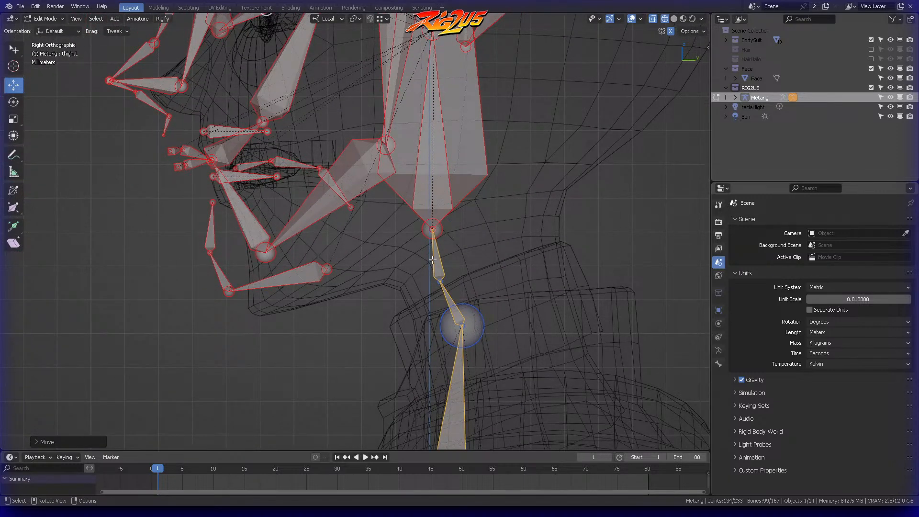
Step: Select the neck's base joint again and lower it about 0.01 m into the collar area
shift+middle_drag(487, 250, 449, 333)
scroll(438, 256, down, 3)
shift+middle_drag(445, 276, 445, 197)
click(443, 207)
scroll(440, 219, up, 2)
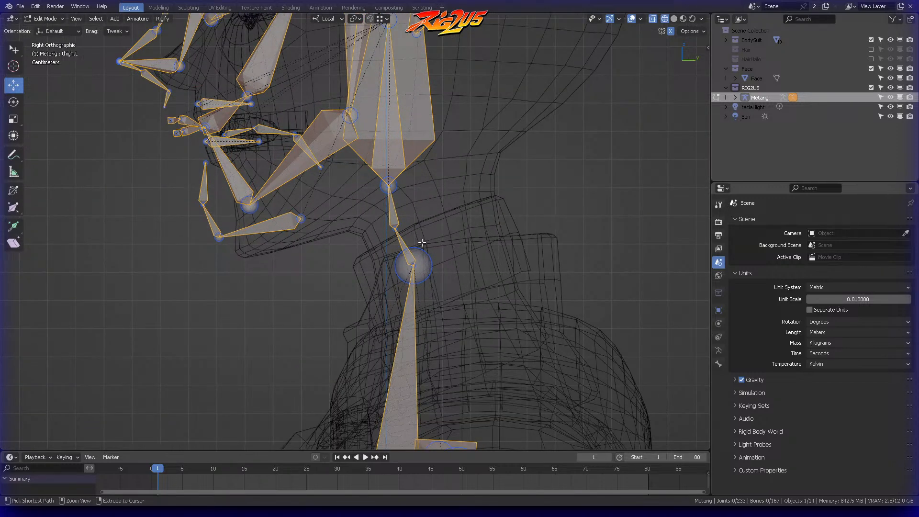
click(412, 263)
key(g)
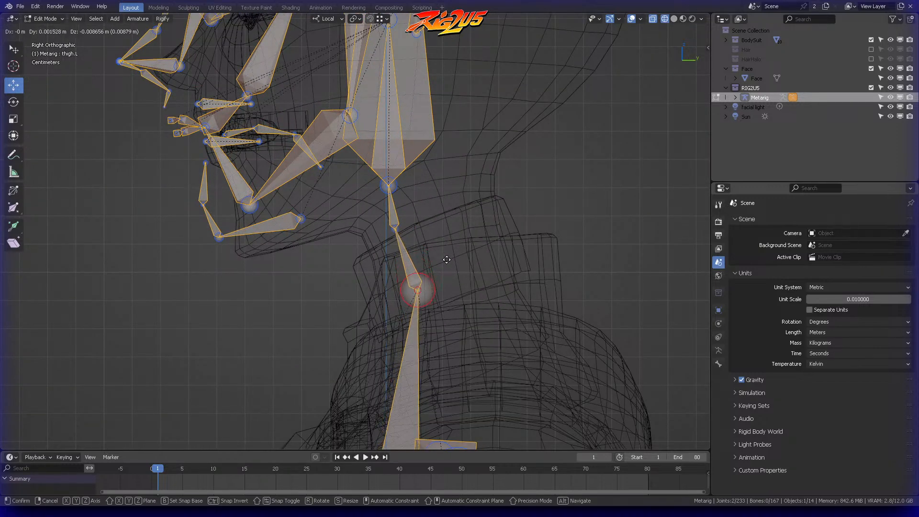
click(445, 266)
click(448, 262)
scroll(452, 254, down, 3)
shift+middle_drag(455, 229, 493, 195)
scroll(447, 233, down, 5)
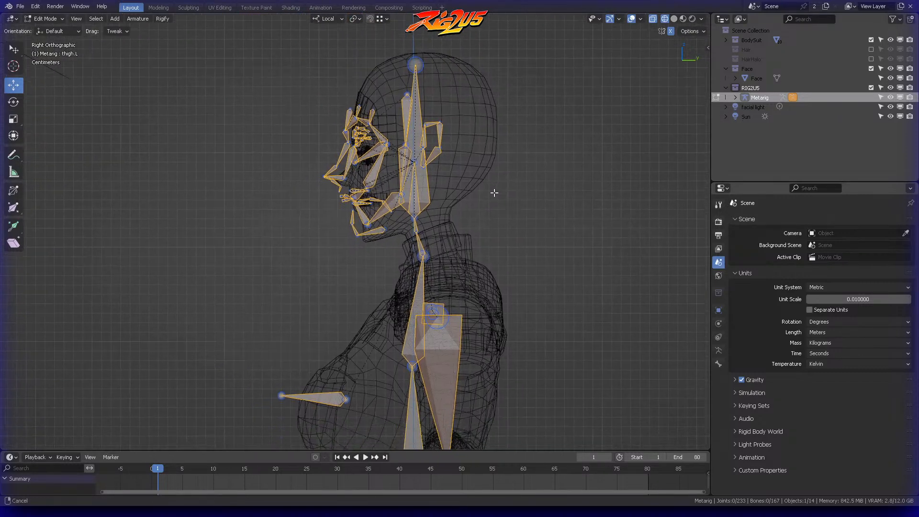
Step: Select the three left thumb bones, scale them down slightly and move them into the thumb of the hand mesh
key(KP_1)
mouse_move(524, 223)
shift+middle_down()
mouse_move(490, 175)
mouse_move(515, 215)
shift+middle_up()
shift+middle_drag(504, 242, 506, 268)
shift+middle_drag(458, 355, 454, 106)
scroll(461, 288, down, 4)
shift+middle_drag(462, 288, 485, 168)
scroll(486, 168, up, 3)
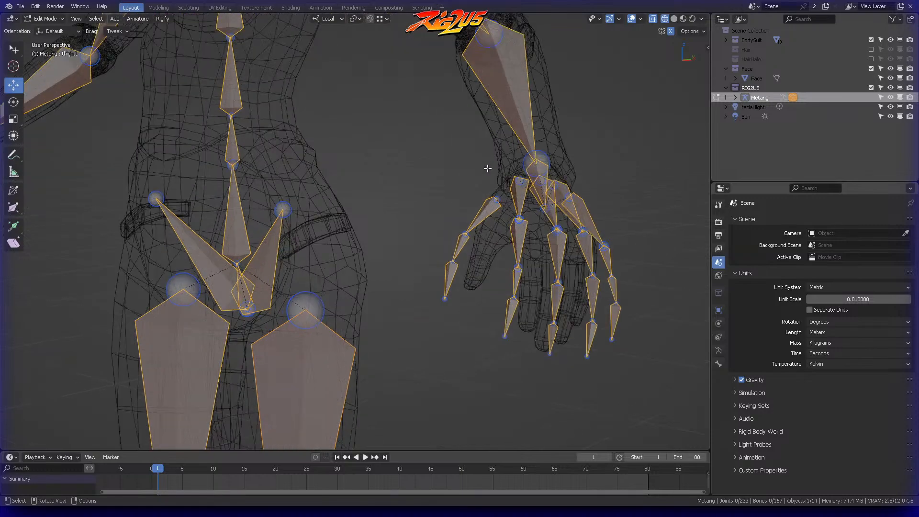
mouse_move(497, 176)
ctrl+right_down()
mouse_move(476, 330)
mouse_move(498, 182)
ctrl+right_up()
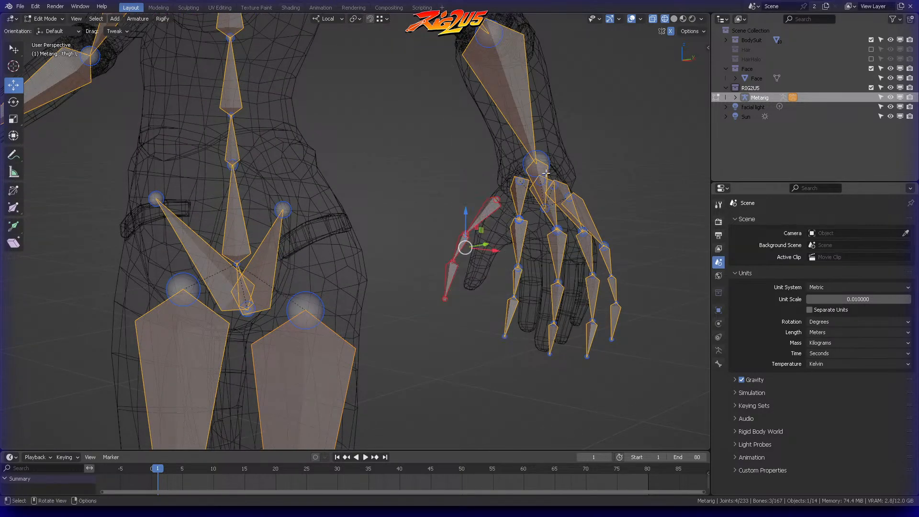
key(KP_Decimal)
middle_drag(531, 171, 455, 131)
key(s)
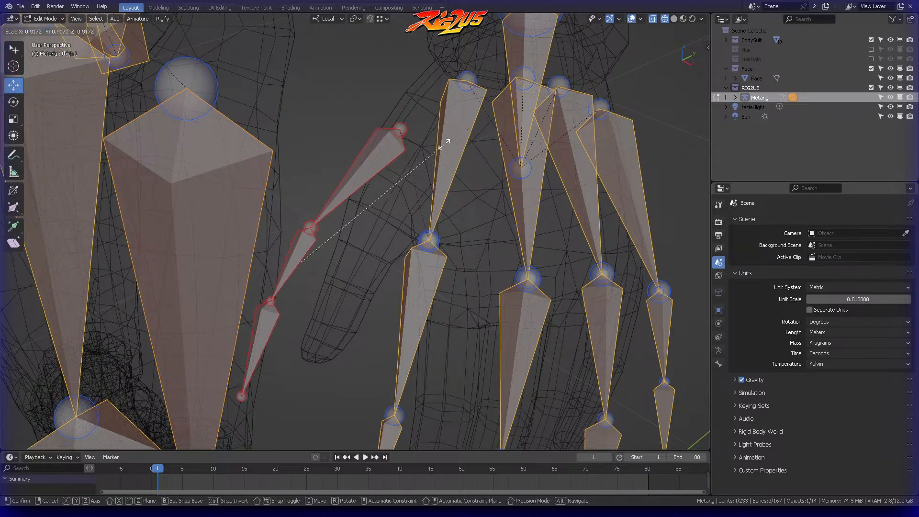
click(410, 168)
key(g)
click(458, 146)
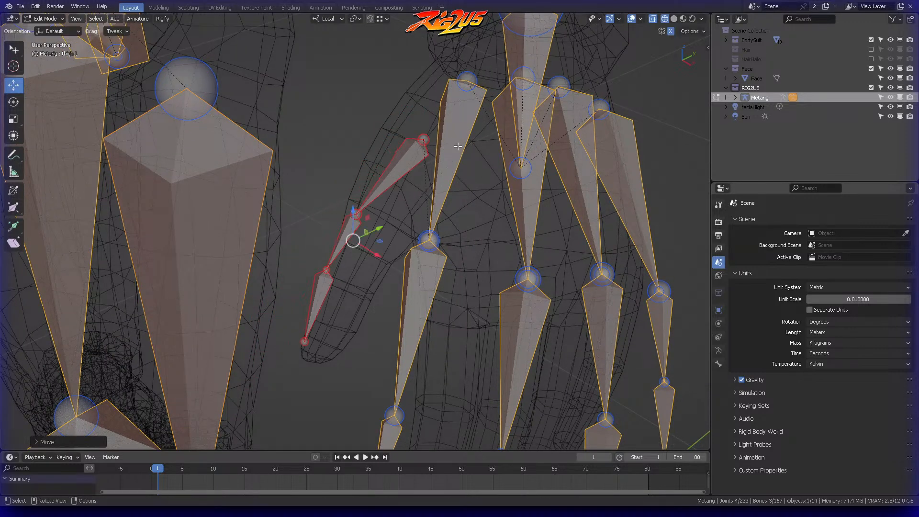
Step: Rotate the left thumb bones slightly to follow the thumb and reposition them inside the mesh from another angle
key(r)
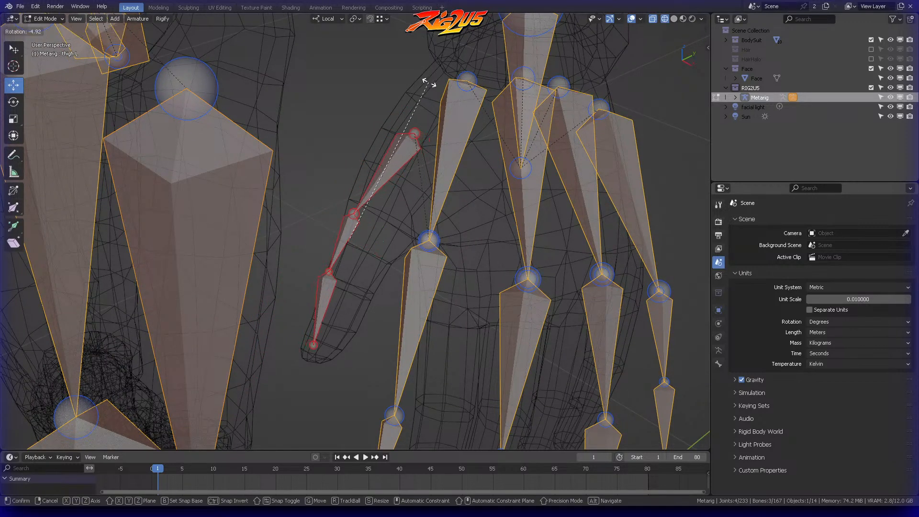
click(420, 98)
key(g)
click(414, 151)
middle_drag(415, 152, 468, 173)
key(ctrl+z)
key(ctrl+z)
key(ctrl+z)
key(ctrl+z)
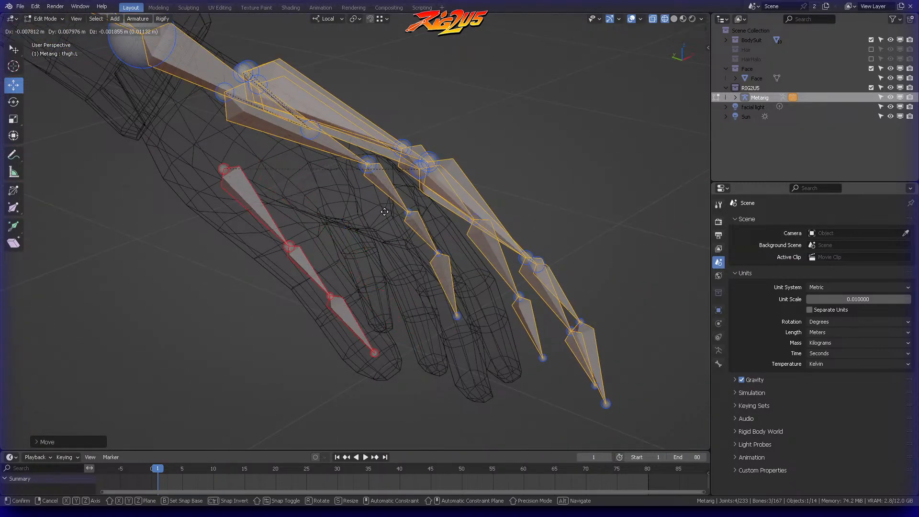
middle_drag(432, 233, 383, 213)
Step: Move the end joint of the left thumb chain to the tip of the thumb mesh
middle_drag(391, 351, 531, 310)
key(g)
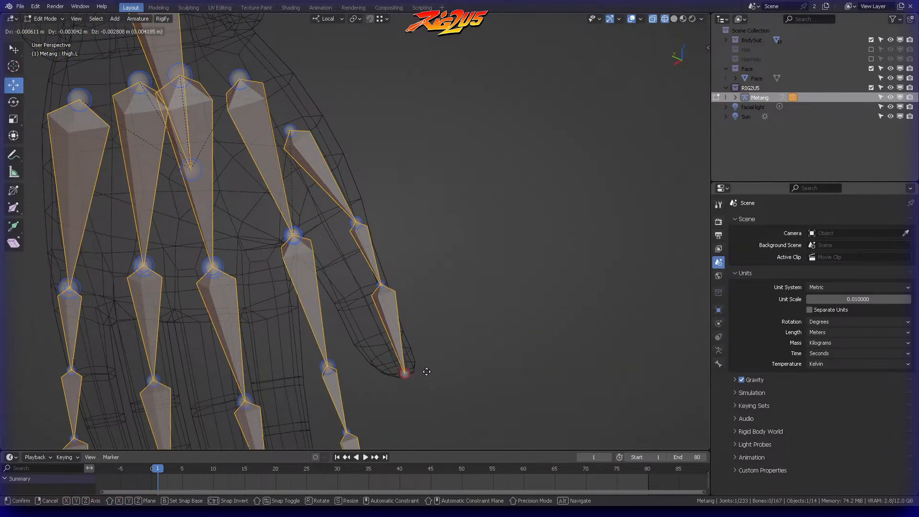
click(428, 374)
Step: Select the first left thumb bone, show its transform values and set its roll to 30°
middle_drag(428, 375, 429, 225)
click(370, 277)
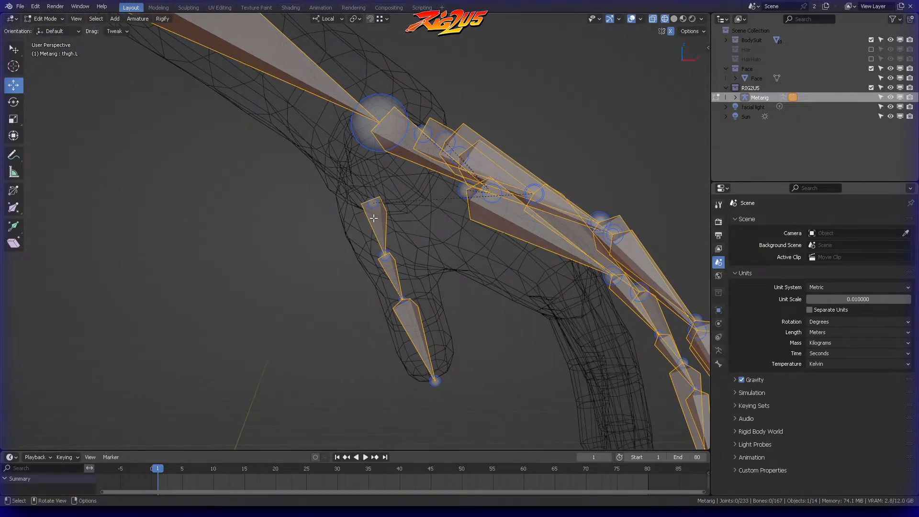
middle_drag(398, 185, 404, 192)
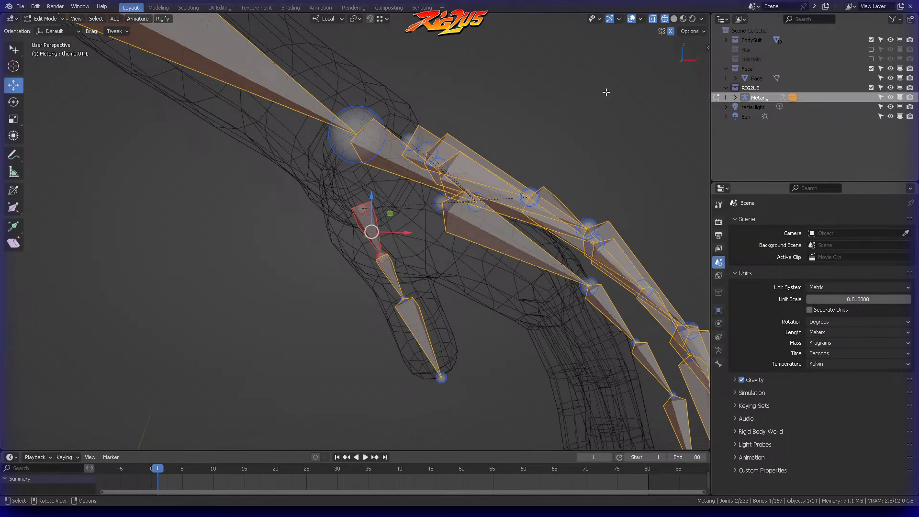
key(n)
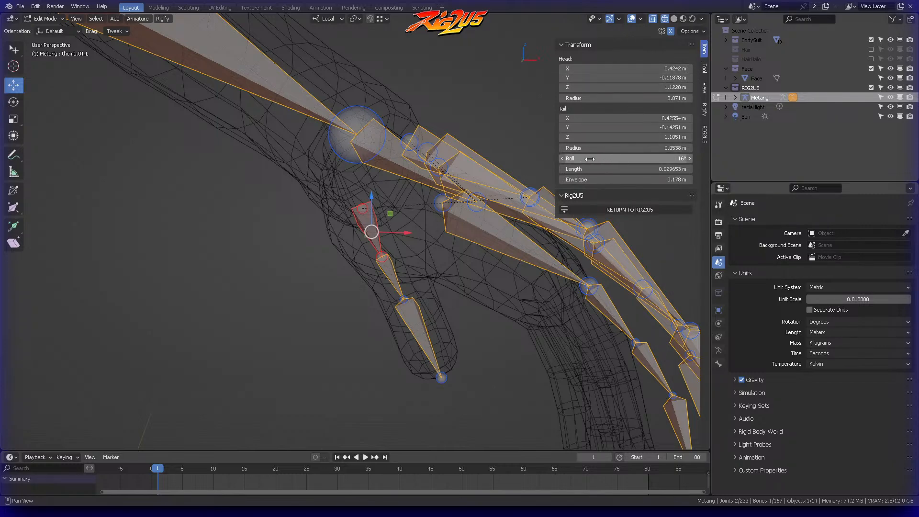
middle_drag(412, 211, 416, 196)
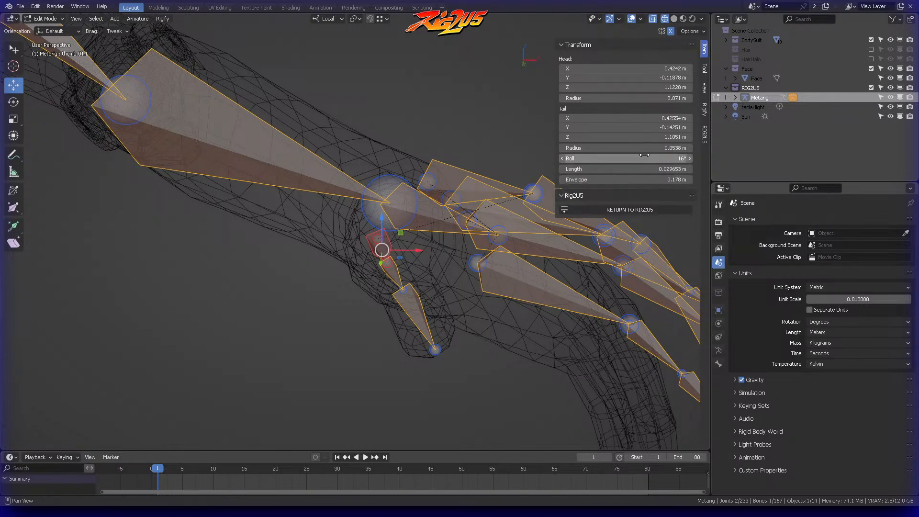
drag(647, 155, 637, 156)
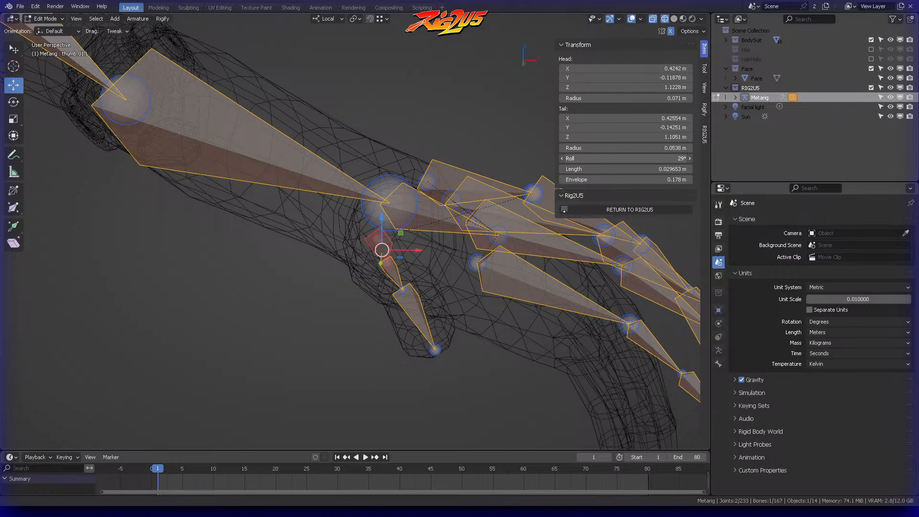
text(30)
key(Return)
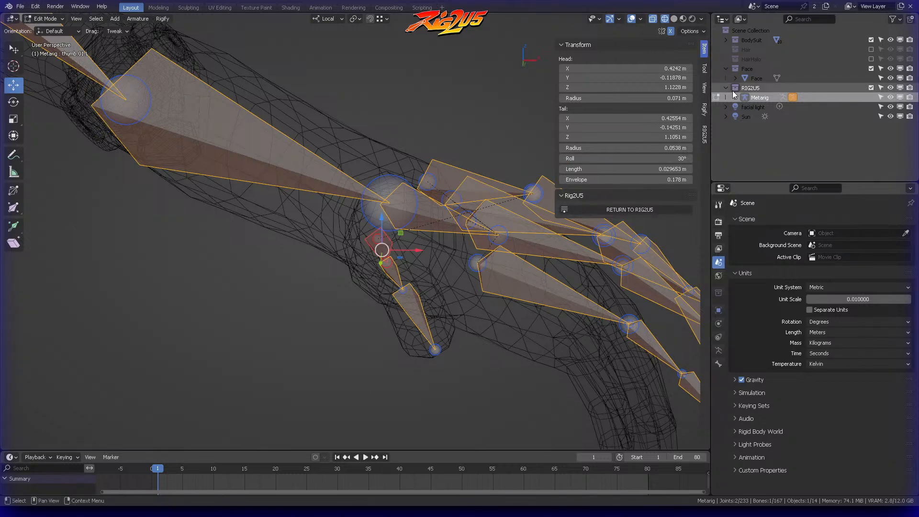
click(655, 158)
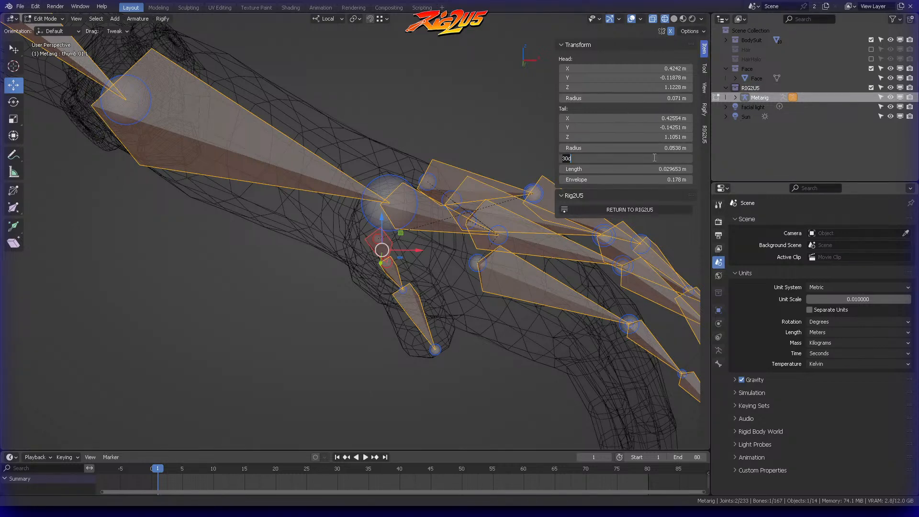
key(Return)
Step: Select all three left thumb bones with the first one active and recalculate their roll from the active bone
middle_drag(431, 268, 410, 278)
shift+click(388, 272)
shift+click(374, 201)
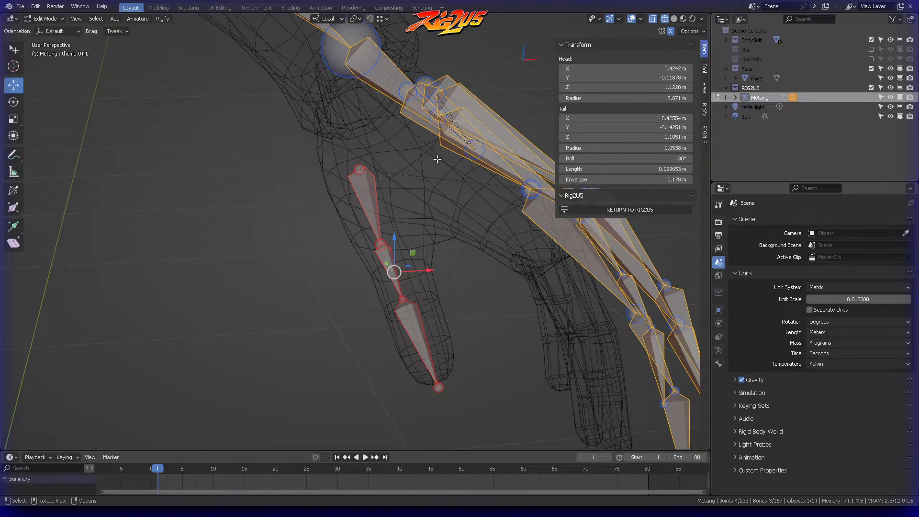
key(shift+n)
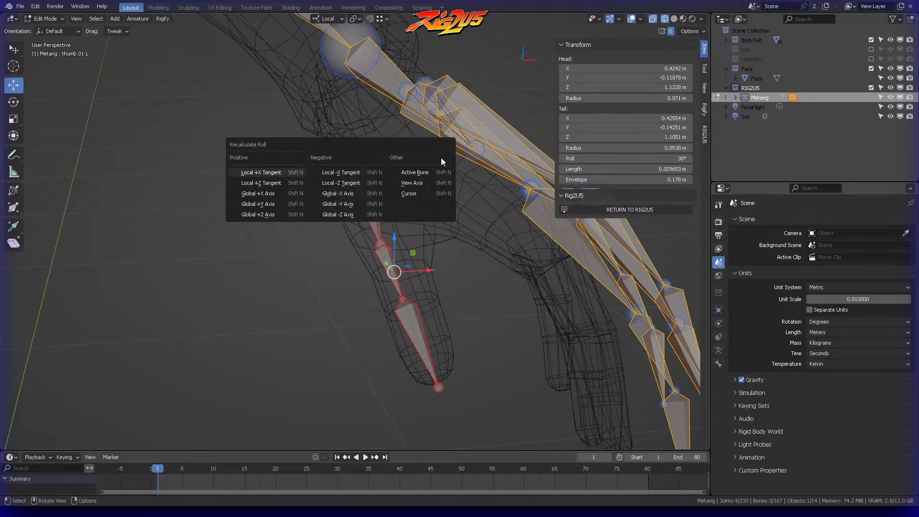
click(415, 172)
Step: Check the roll value of each left thumb bone and clear the selection
middle_drag(415, 172, 433, 211)
click(417, 328)
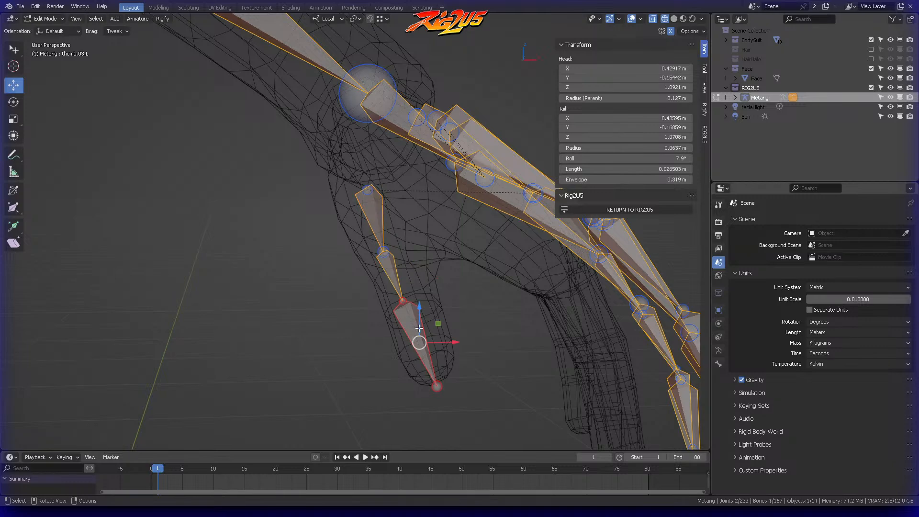
click(391, 273)
click(381, 219)
middle_drag(380, 219, 401, 188)
click(461, 201)
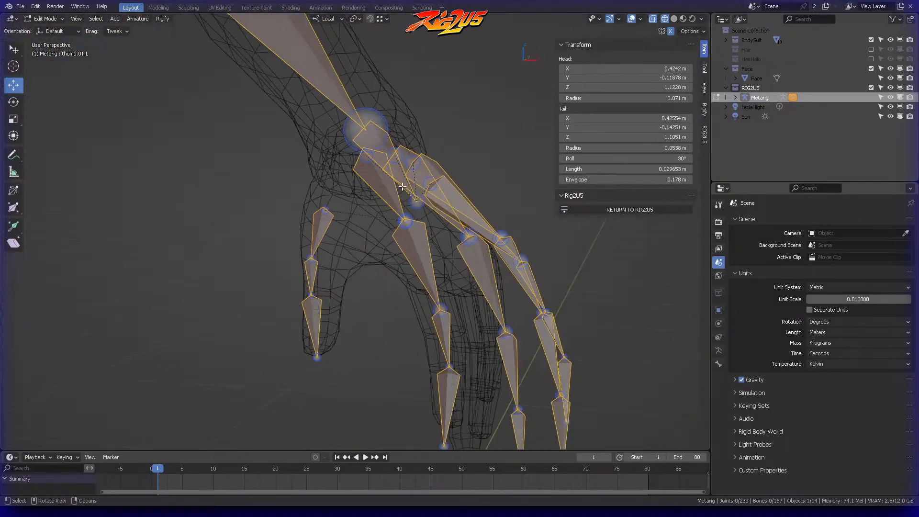
Step: Change the transform orientation to Normal
click(330, 19)
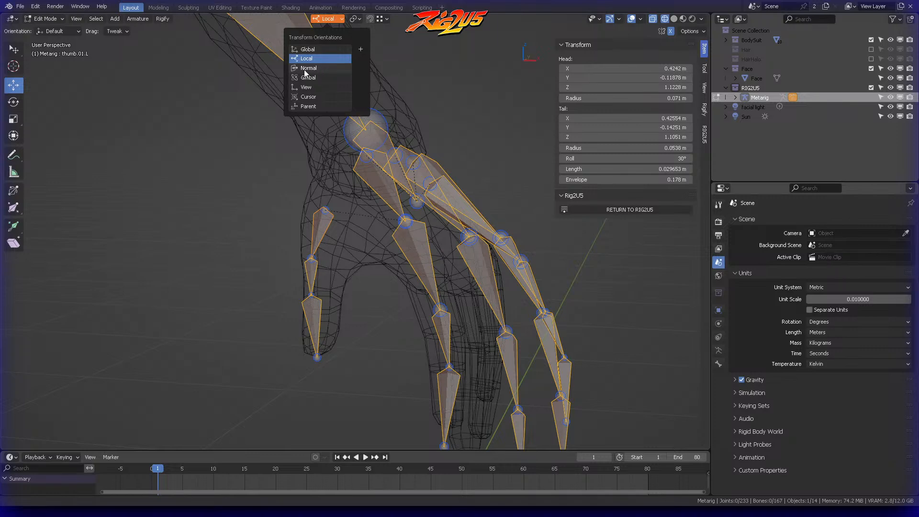
click(334, 20)
click(308, 68)
Step: Scale down the left index finger chain, including its palm bone, and move and rotate it into the mesh finger
middle_drag(378, 219, 407, 151)
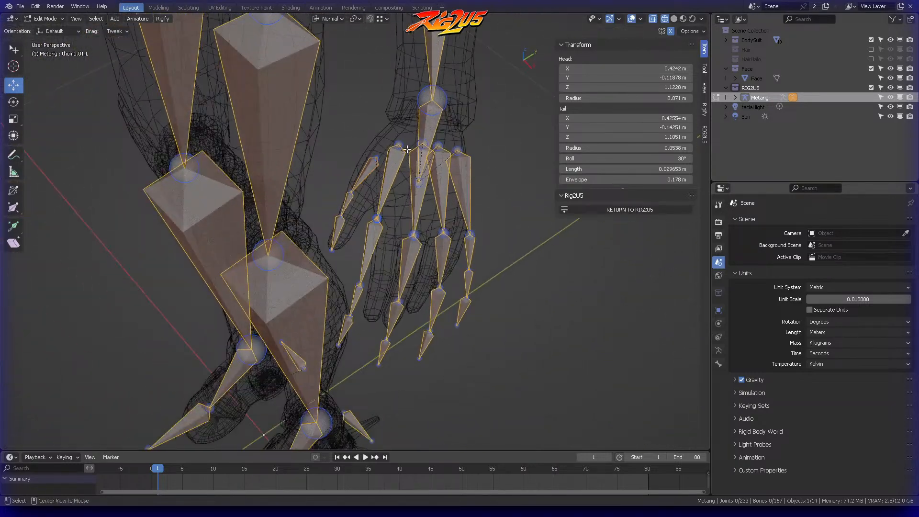
key(c)
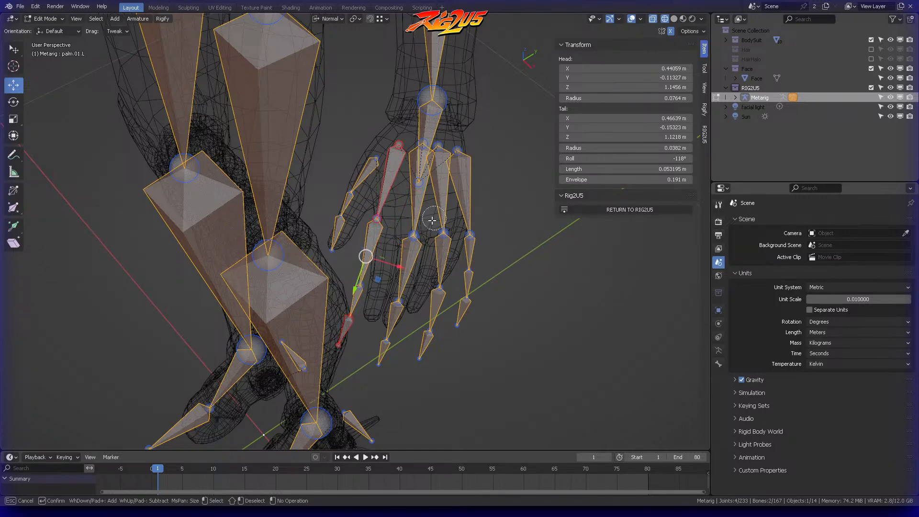
right_click(370, 291)
mouse_move(370, 292)
middle_down()
mouse_move(421, 220)
mouse_move(485, 167)
mouse_move(490, 211)
mouse_move(354, 246)
mouse_move(347, 256)
mouse_move(332, 238)
mouse_move(335, 211)
middle_up()
key(s)
click(471, 217)
key(g)
click(345, 210)
key(r)
right_click(411, 136)
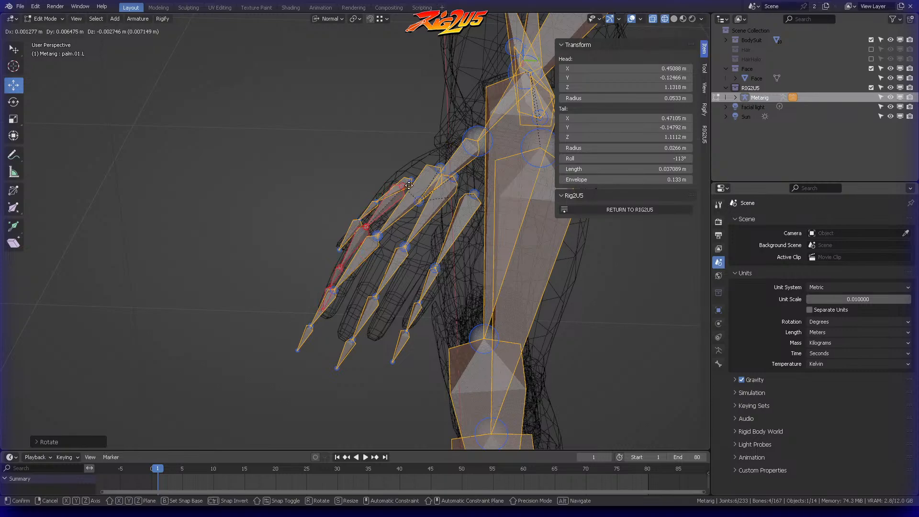
Step: Refine the position and rotation of the whole left index finger chain from another viewing angle
middle_drag(479, 173, 513, 190)
scroll(514, 190, up, 4)
shift+middle_drag(445, 140, 369, 164)
key(g)
key(r)
click(491, 153)
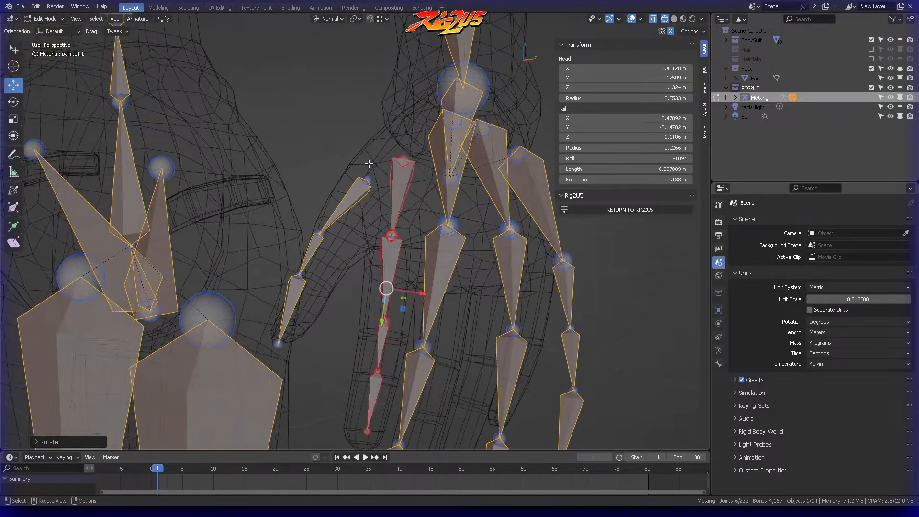
Step: Move the joint between the left index palm bone and first finger bone onto the mesh knuckle
click(405, 196)
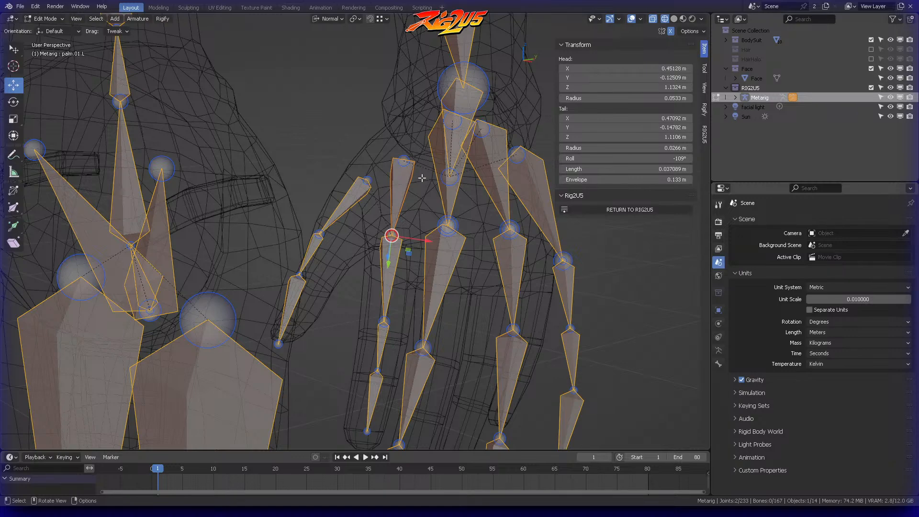
scroll(422, 178, up, 3)
key(g)
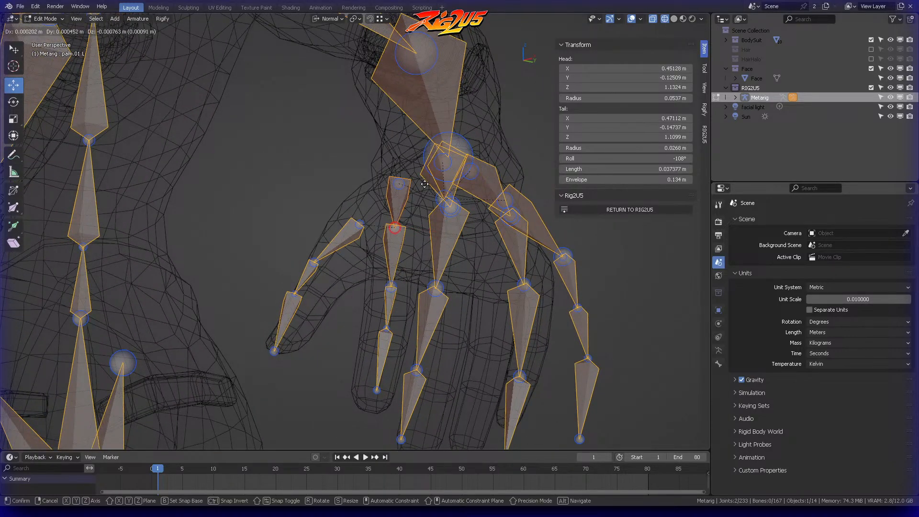
click(424, 183)
click(417, 247)
middle_drag(416, 248, 450, 256)
Step: Extend the left index fingertip joint toward the end of the mesh finger and clear the selection
middle_drag(466, 371, 491, 331)
key(g)
click(498, 364)
click(499, 373)
middle_drag(497, 374, 414, 317)
ctrl+right_drag(402, 356, 424, 358)
middle_drag(423, 358, 484, 271)
drag(463, 277, 454, 280)
click(452, 280)
middle_drag(453, 280, 443, 245)
ctrl+right_drag(447, 249, 467, 265)
middle_drag(455, 254, 474, 268)
drag(443, 247, 442, 252)
click(442, 253)
middle_drag(441, 251, 404, 190)
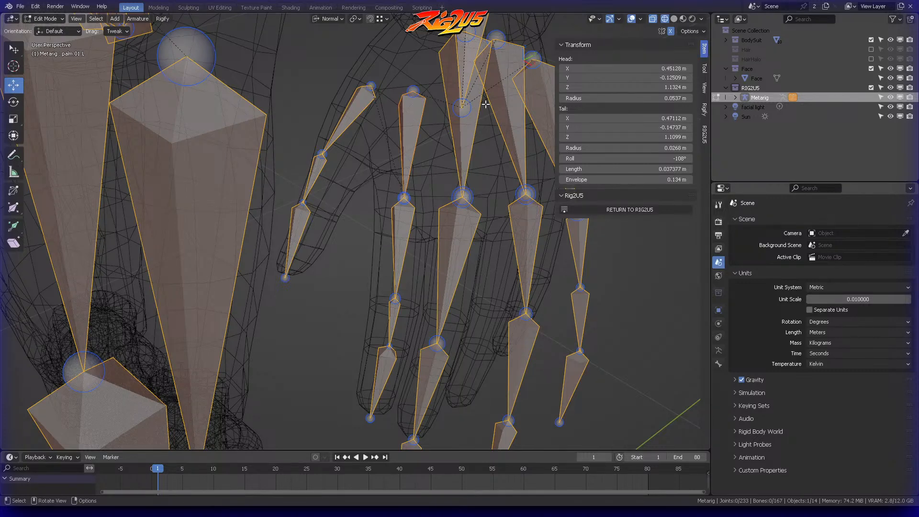
Step: Align the joint between the second and third left index bones with the mesh and clear the selection
middle_drag(420, 187, 413, 157)
middle_drag(387, 233, 386, 251)
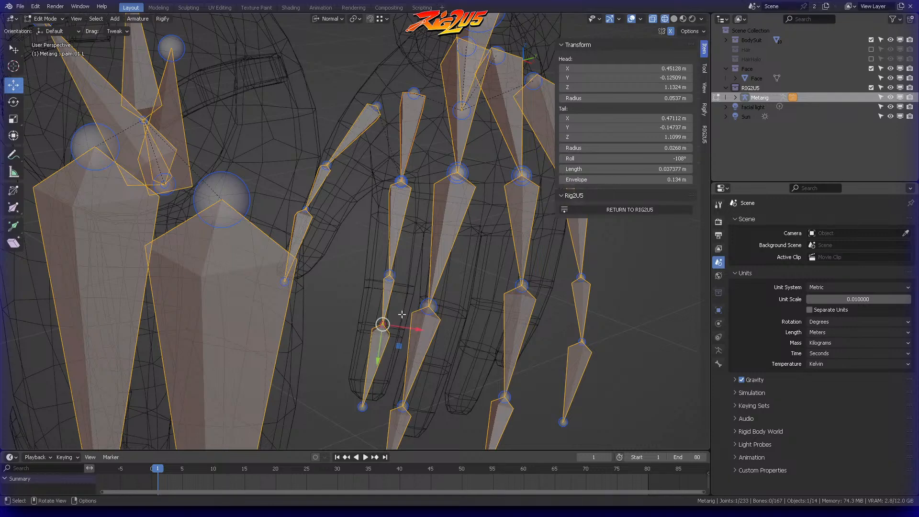
middle_drag(405, 312, 465, 313)
drag(487, 337, 481, 345)
click(502, 314)
middle_drag(488, 307, 414, 311)
middle_drag(402, 272, 409, 227)
middle_drag(412, 273, 386, 346)
drag(384, 350, 388, 347)
middle_drag(388, 347, 411, 270)
key(alt+a)
Step: Shift the last left index finger bone inward so it sits inside the fingertip mesh
middle_drag(453, 223, 530, 231)
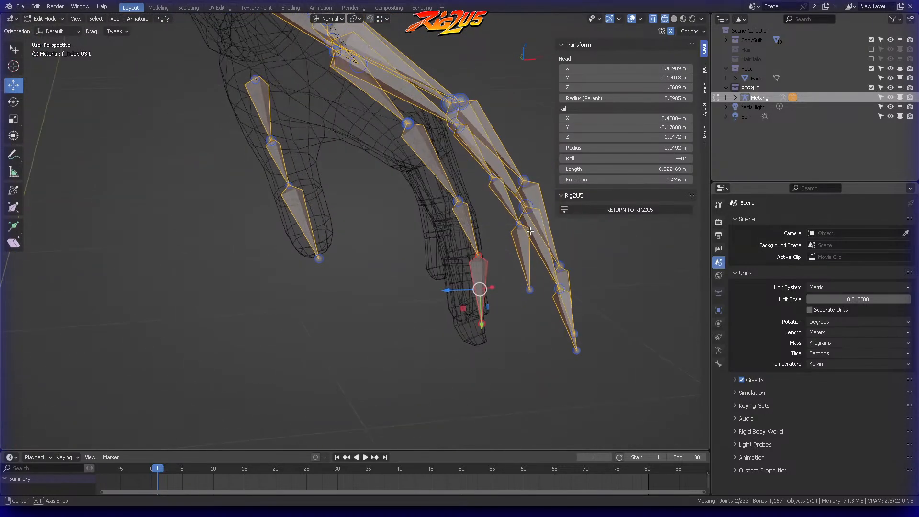
ctrl+right_drag(499, 349, 500, 344)
middle_drag(500, 342, 520, 321)
drag(466, 308, 460, 309)
click(496, 239)
middle_drag(496, 230, 466, 222)
drag(466, 222, 469, 228)
Step: Select the left index palm bone and set its roll to -102°
middle_drag(469, 228, 388, 136)
click(421, 223)
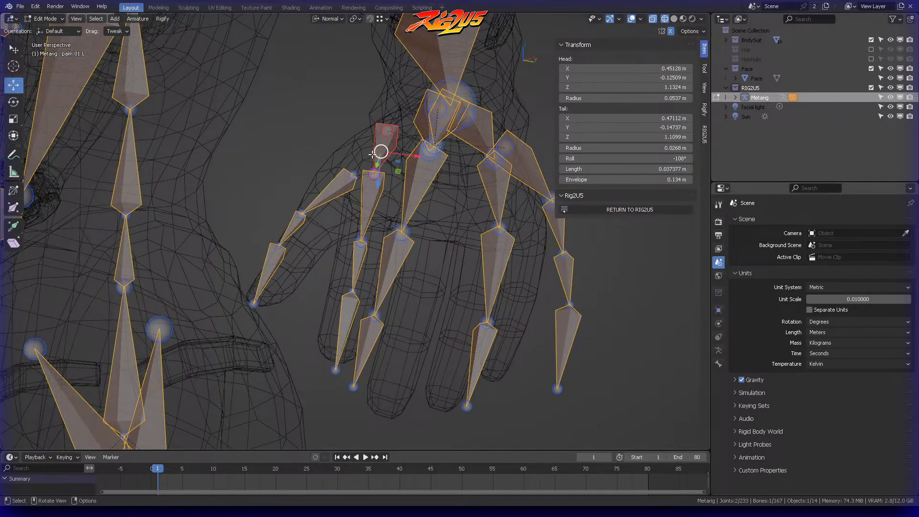
drag(625, 158, 634, 158)
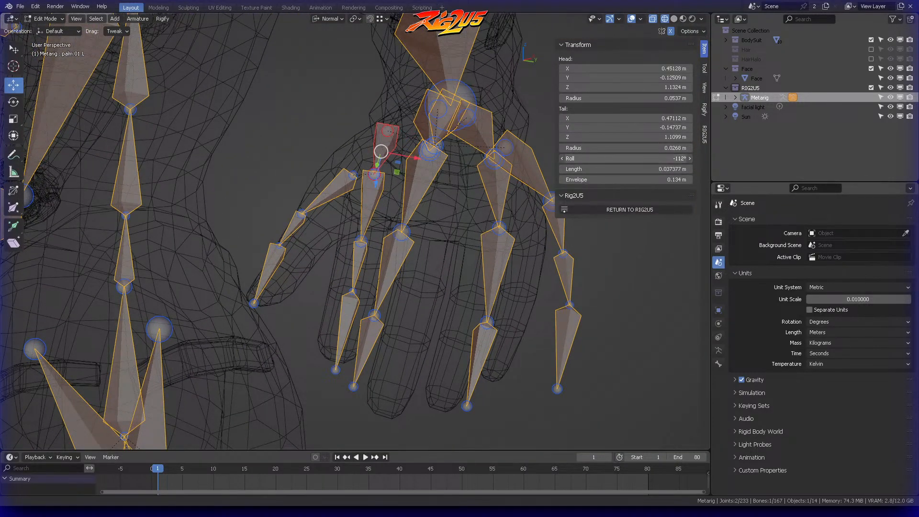
middle_drag(499, 181, 423, 175)
Step: Select the whole left index chain with the palm bone active, recalculate its roll from the active bone and deselect
click(376, 285)
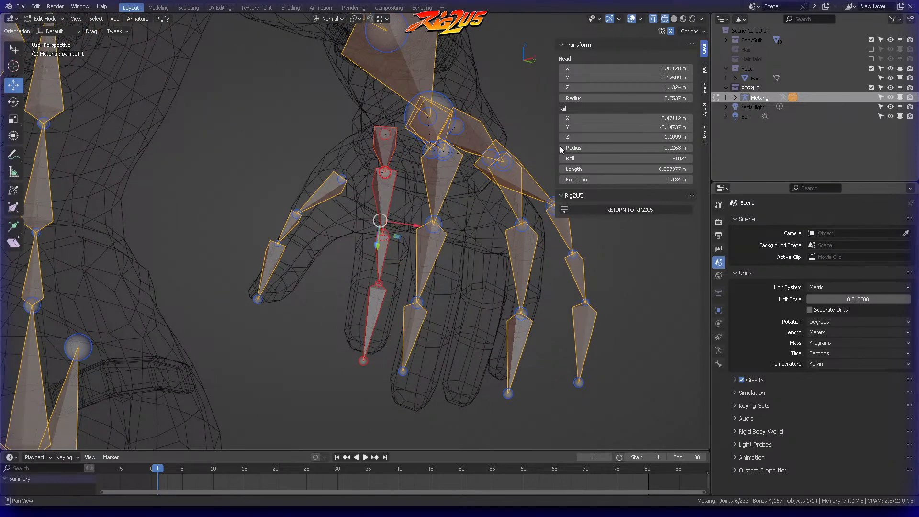
key(shift+n)
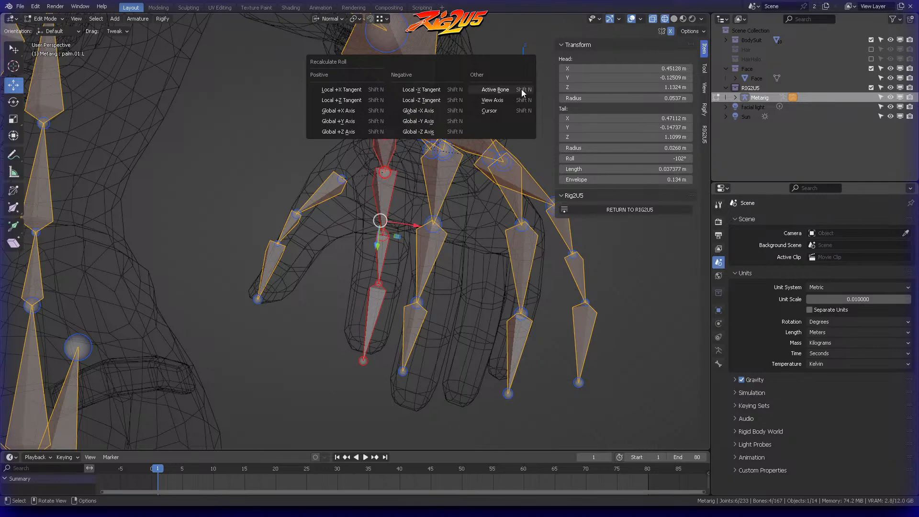
click(522, 90)
click(451, 201)
Step: Adjust the two middle joints of the left index finger to match the bends of the mesh finger
middle_drag(451, 201, 412, 293)
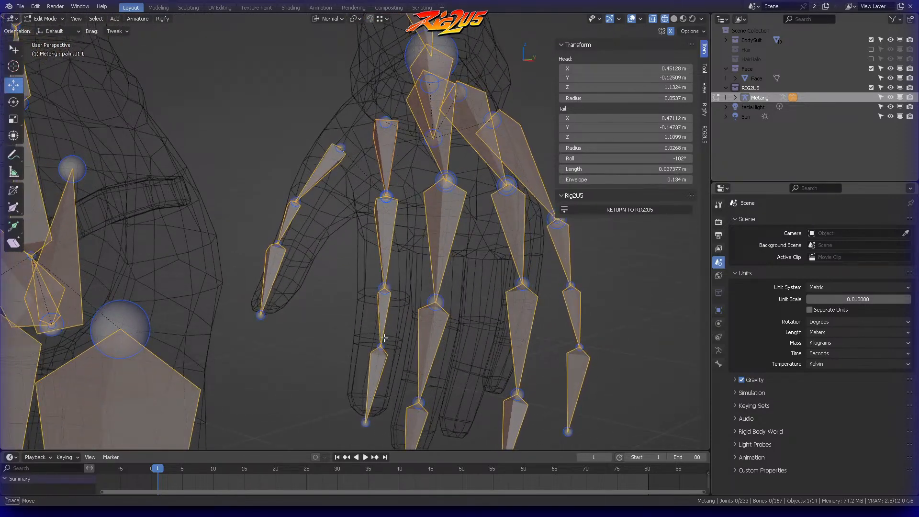
click(367, 353)
middle_drag(368, 353, 389, 351)
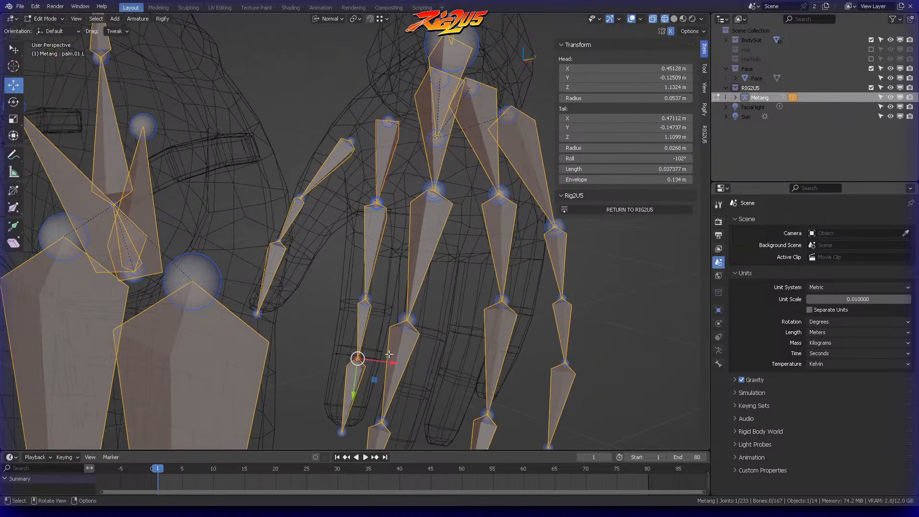
drag(389, 362, 384, 362)
drag(383, 362, 383, 363)
click(381, 303)
middle_drag(386, 292, 478, 260)
Step: Refine the left index finger's fit inside the mesh from several angles and clear the selection
scroll(436, 237, down, 4)
ctrl+right_drag(478, 279, 478, 277)
middle_drag(478, 277, 477, 265)
drag(477, 312, 475, 306)
key(alt+a)
drag(470, 251, 463, 235)
key(alt+a)
Step: Select the left middle finger chain with its palm bone, scale it to about 0.65 and move it into the hand
middle_drag(464, 234, 398, 216)
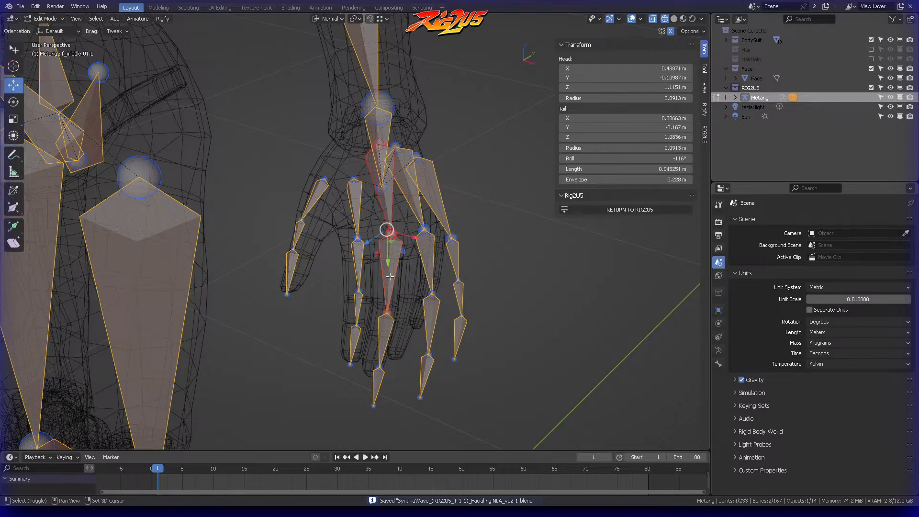
key(s)
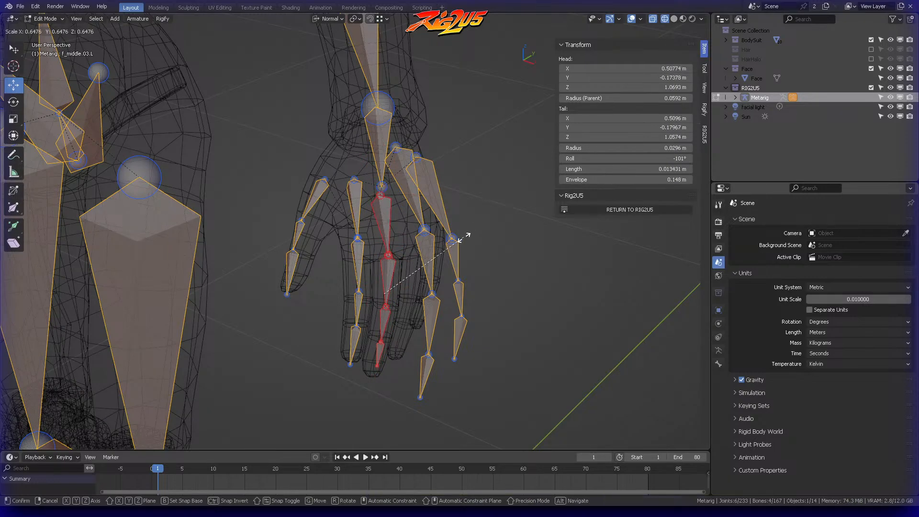
click(458, 239)
middle_drag(459, 239, 411, 217)
key(g)
click(428, 201)
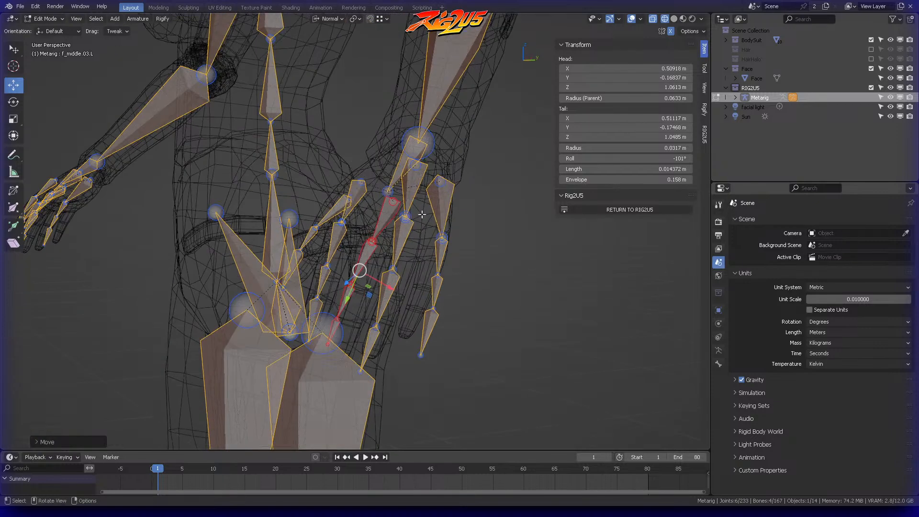
Step: Rotate and reposition the left middle finger chain to follow the mesh finger, then clear the selection
key(r)
click(454, 174)
middle_drag(453, 173, 384, 236)
key(g)
click(396, 205)
click(469, 204)
middle_drag(466, 203, 426, 213)
scroll(426, 213, up, 2)
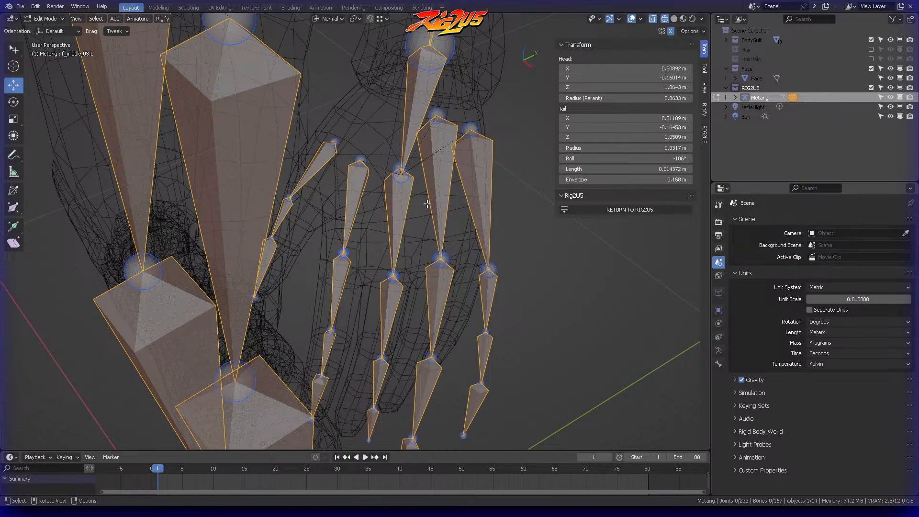
Step: Adjust the left middle palm bone so that its end sits at the mesh knuckle
middle_drag(427, 251, 427, 210)
click(376, 197)
click(380, 244)
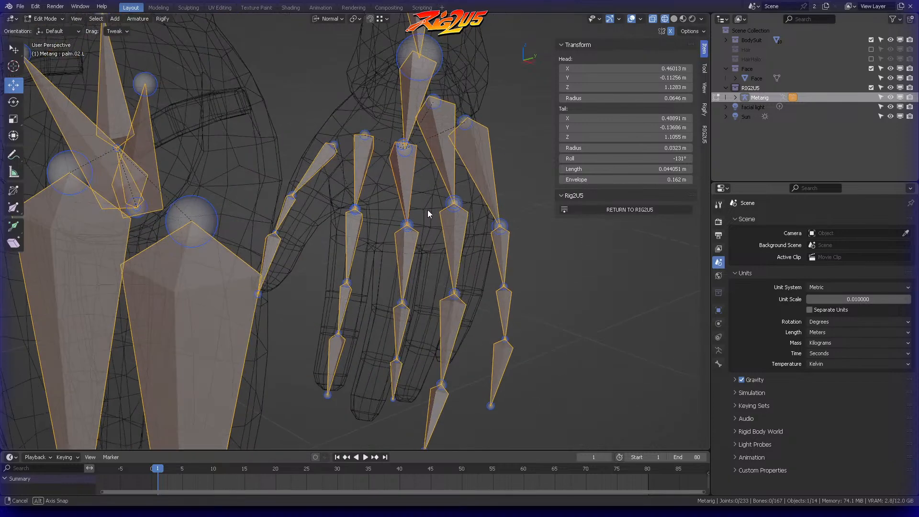
middle_drag(403, 276, 422, 376)
ctrl+right_drag(444, 388, 443, 383)
Step: Move the inner joints of the left middle finger to the bends of the mesh finger
mouse_move(443, 384)
middle_down()
mouse_move(493, 346)
mouse_move(498, 330)
mouse_move(481, 329)
mouse_move(462, 355)
middle_up()
key(g)
click(513, 351)
click(460, 357)
ctrl+right_drag(481, 355, 479, 352)
mouse_move(479, 352)
middle_down()
mouse_move(449, 332)
mouse_move(470, 337)
mouse_move(439, 326)
mouse_move(476, 319)
mouse_move(439, 326)
mouse_move(418, 307)
middle_up()
key(g)
click(454, 302)
click(457, 303)
Step: Move the left middle fingertip joint to the end of the mesh finger
shift+middle_drag(418, 307, 477, 291)
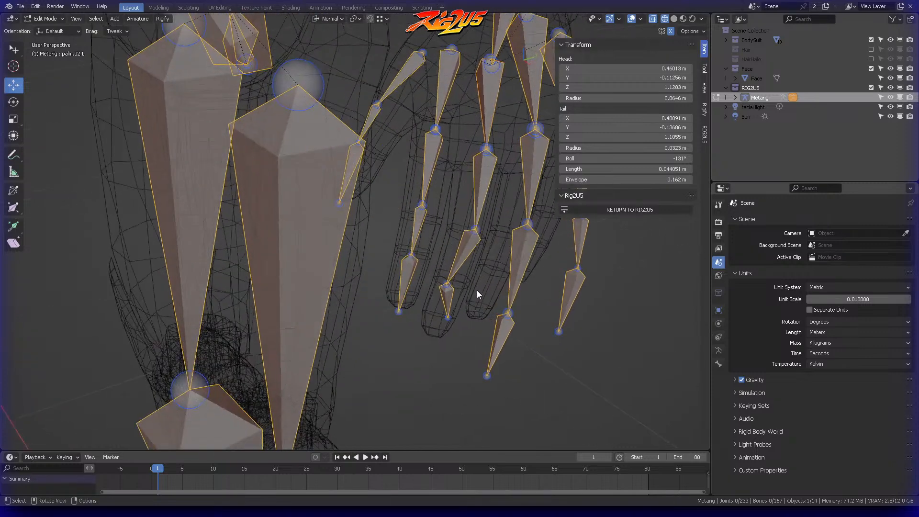
key(g)
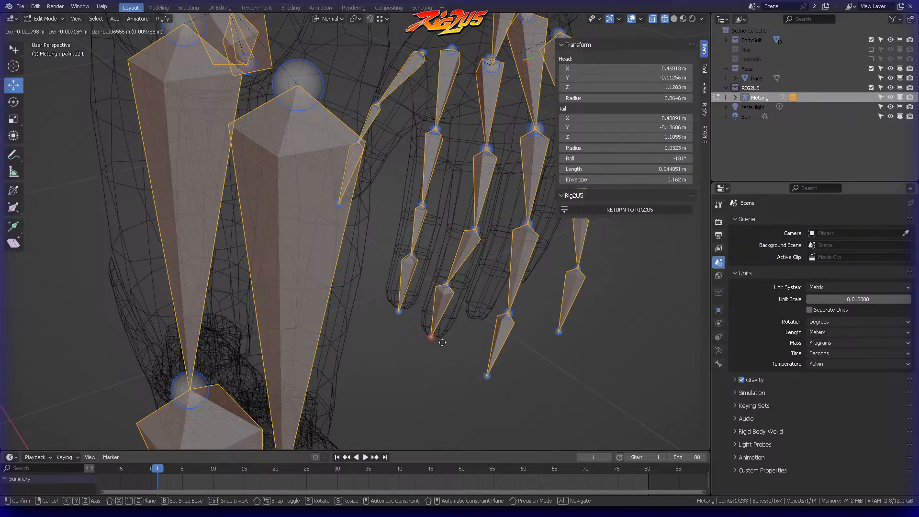
click(442, 342)
click(443, 343)
Step: Reposition the joint between the second and third left middle finger bones to line up with the finger
middle_drag(493, 225, 458, 230)
click(503, 251)
click(470, 150)
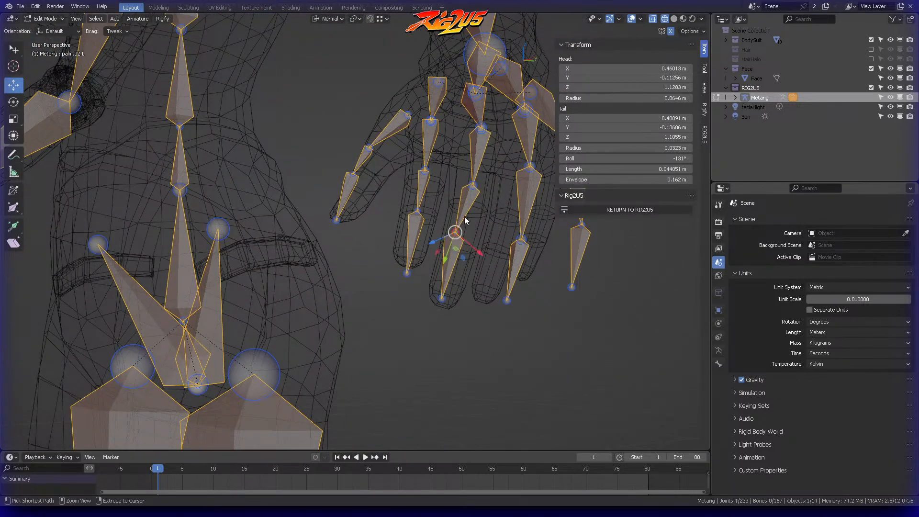
ctrl+right_drag(471, 222, 469, 220)
middle_drag(469, 220, 482, 202)
key(g)
click(464, 209)
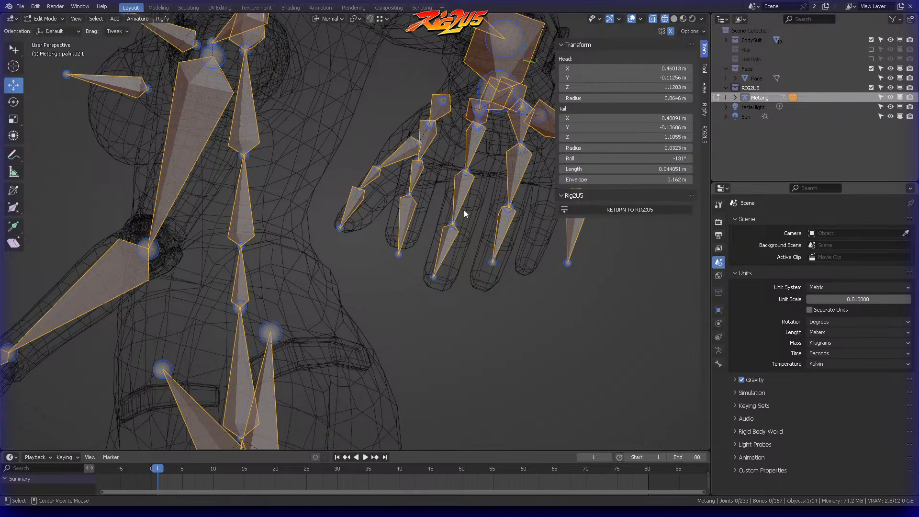
Step: Pull the left middle fingertip and the joint above it inside the mesh in side view
ctrl+right_drag(422, 265, 438, 268)
middle_drag(439, 268, 527, 289)
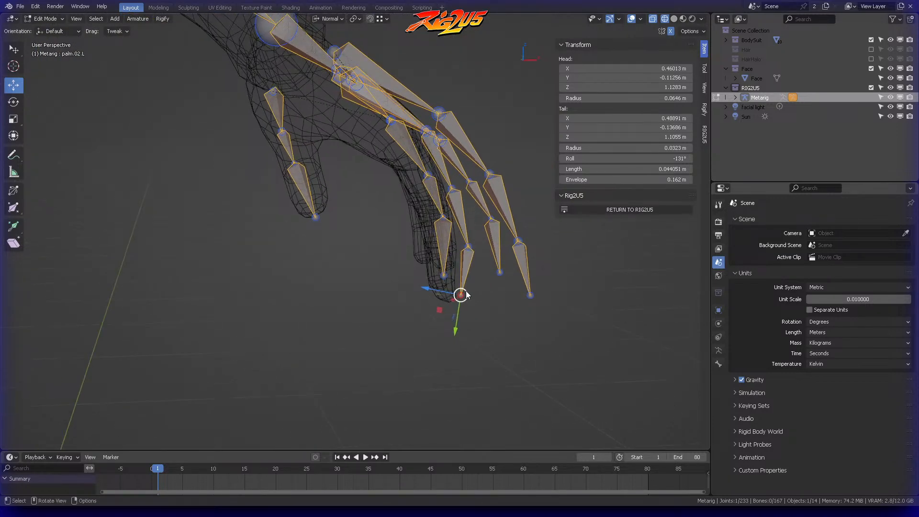
key(g)
click(454, 298)
click(469, 288)
middle_drag(469, 288, 454, 276)
scroll(496, 250, up, 4)
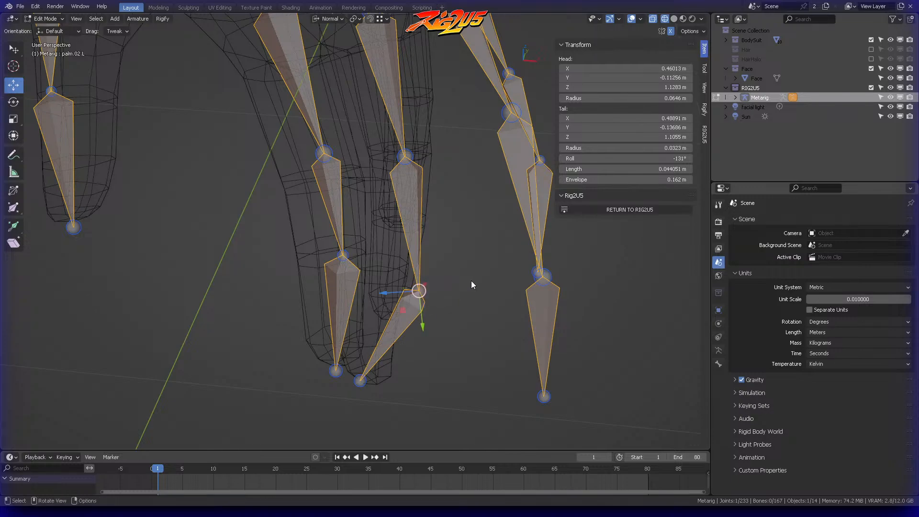
key(g)
click(409, 254)
middle_drag(409, 254, 444, 191)
Step: Select the whole left middle finger chain with its palm bone active and recalculate its roll from the active bone
scroll(442, 194, down, 4)
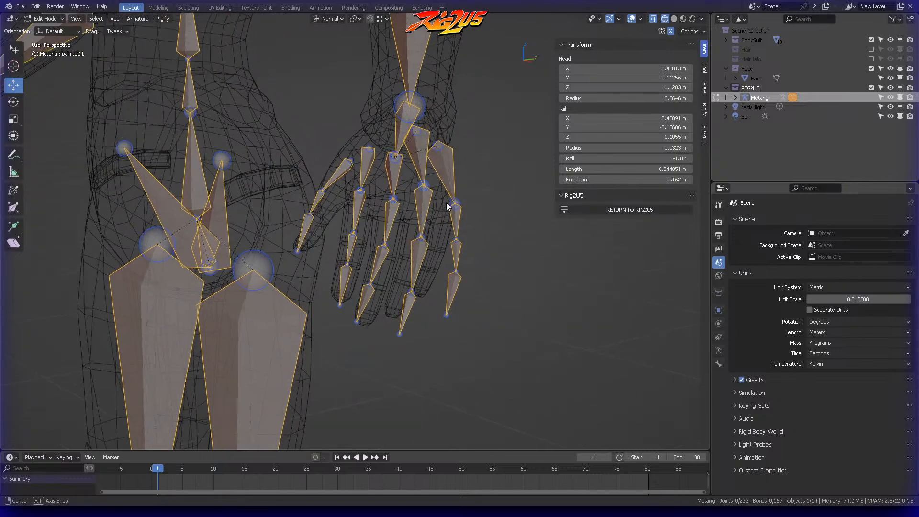
middle_drag(394, 202, 420, 171)
middle_drag(356, 215, 386, 185)
middle_drag(383, 293, 368, 340)
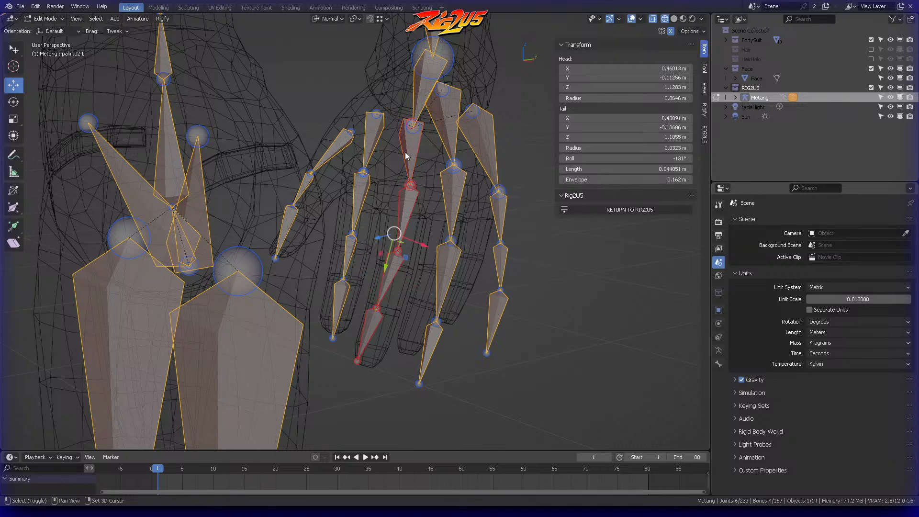
key(shift+n)
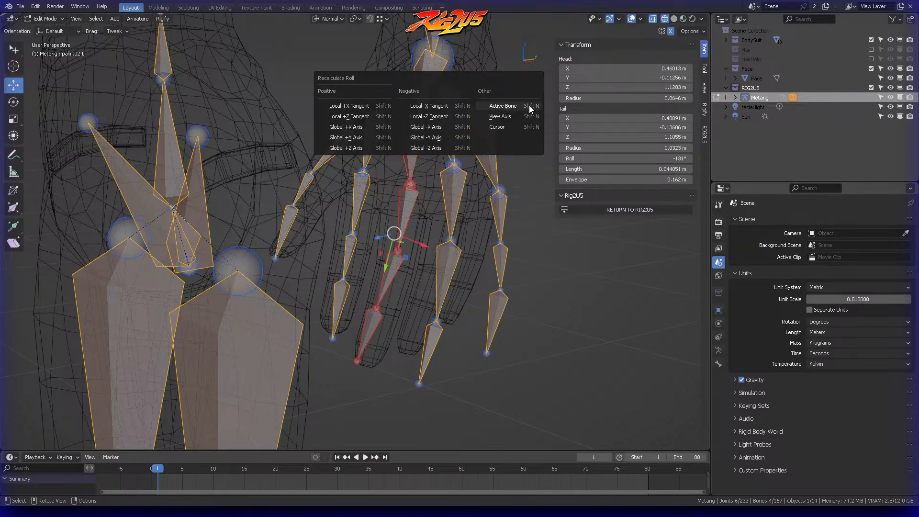
click(529, 106)
Step: Straighten the left middle finger chain by scaling it along its X axis
middle_drag(446, 148, 441, 171)
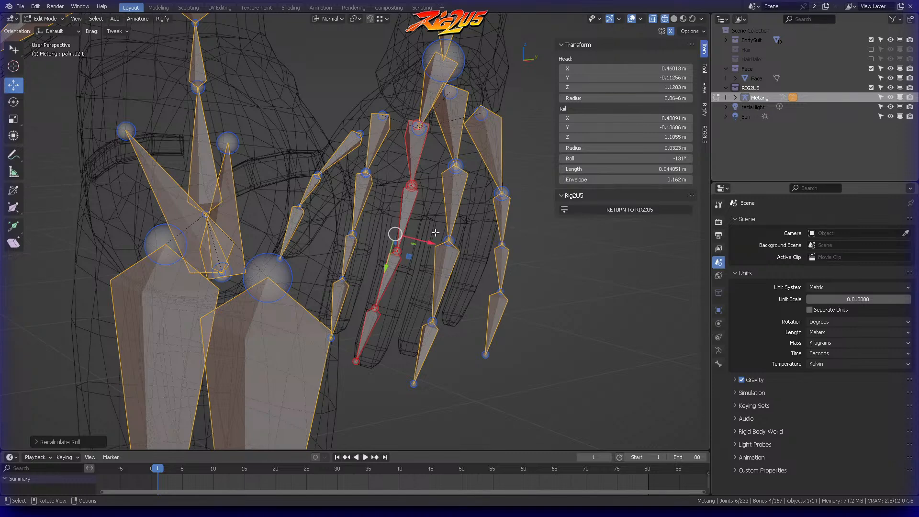
key(x)
key(Return)
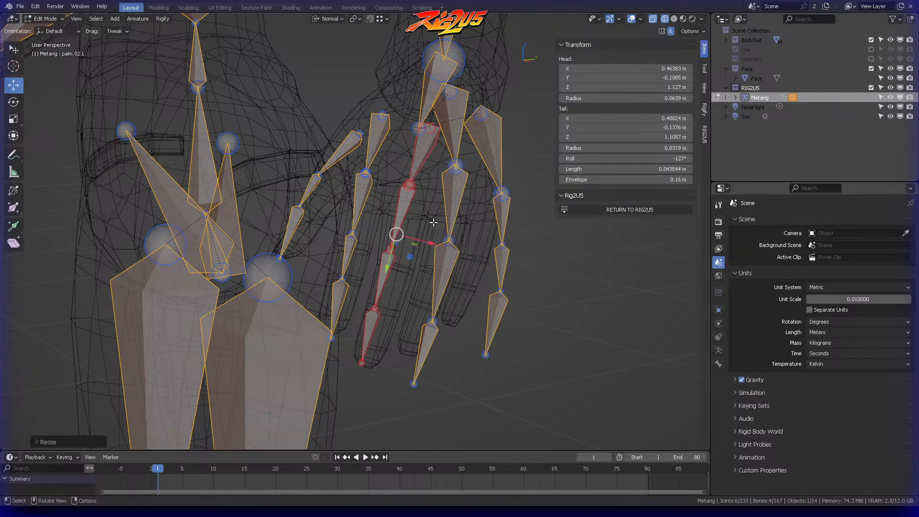
Step: Rotate and move the straightened left middle finger chain back into the mesh finger and clear the selection
middle_drag(401, 197, 416, 203)
key(r)
click(469, 154)
middle_drag(469, 154, 464, 146)
key(g)
click(454, 196)
middle_drag(453, 196, 457, 253)
key(alt+a)
Step: Nudge the left middle finger chain into the mesh and move its last joint along its normal Z axis
ctrl+right_drag(393, 337, 427, 329)
mouse_move(427, 329)
middle_down()
mouse_move(453, 332)
mouse_move(421, 343)
mouse_move(361, 338)
mouse_move(434, 291)
mouse_move(427, 311)
middle_up()
drag(428, 313, 423, 313)
mouse_move(421, 314)
middle_down()
mouse_move(408, 369)
mouse_move(409, 320)
middle_up()
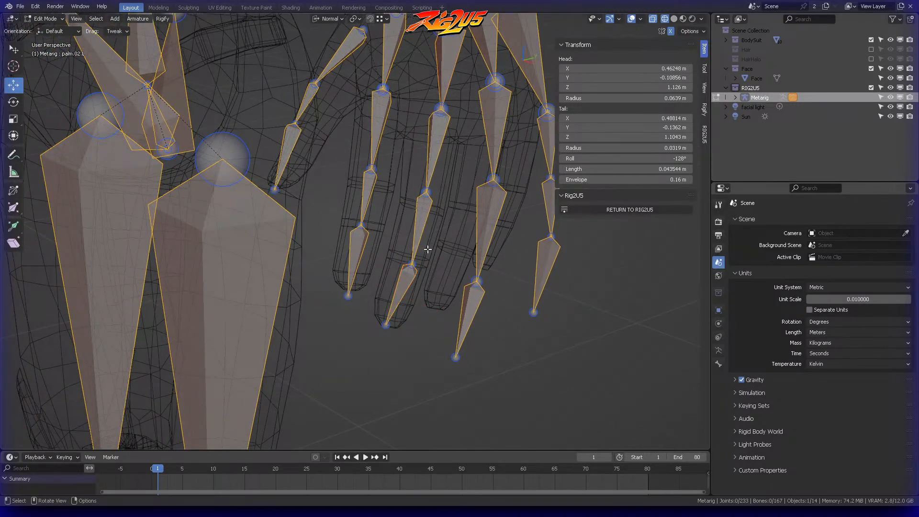
middle_drag(426, 261, 417, 251)
drag(417, 250, 395, 237)
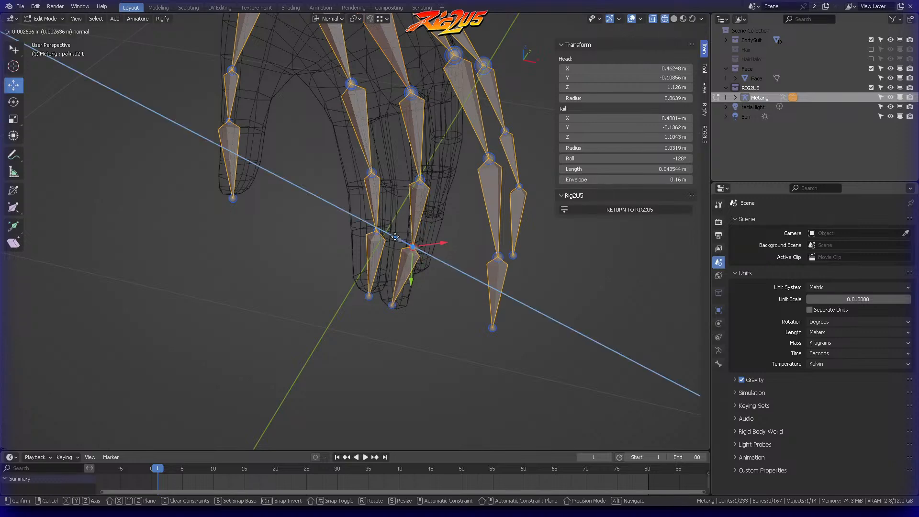
click(394, 237)
Step: Reposition the left middle finger's remaining joints inside the mesh finger from several viewing angles
middle_drag(394, 236, 470, 268)
drag(403, 212, 391, 212)
click(456, 207)
middle_drag(455, 207, 387, 270)
click(378, 213)
drag(386, 270, 386, 254)
middle_drag(386, 254, 432, 235)
drag(359, 205, 352, 205)
click(460, 209)
Step: Reposition the ends of the left middle finger's palm bone inside the mesh hand and clear the selection
middle_drag(459, 208, 364, 140)
drag(438, 209, 439, 212)
middle_drag(439, 212, 448, 146)
drag(417, 150, 406, 150)
middle_drag(406, 150, 284, 181)
drag(280, 182, 290, 170)
middle_drag(290, 170, 396, 263)
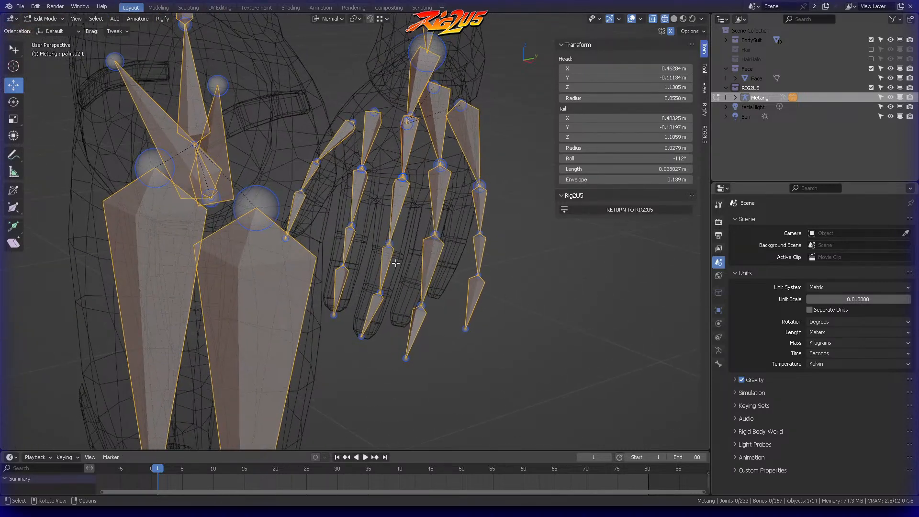
Step: Select the whole left middle finger chain with its palm bone and scale it along X to straighten it
drag(411, 299, 403, 298)
click(369, 320)
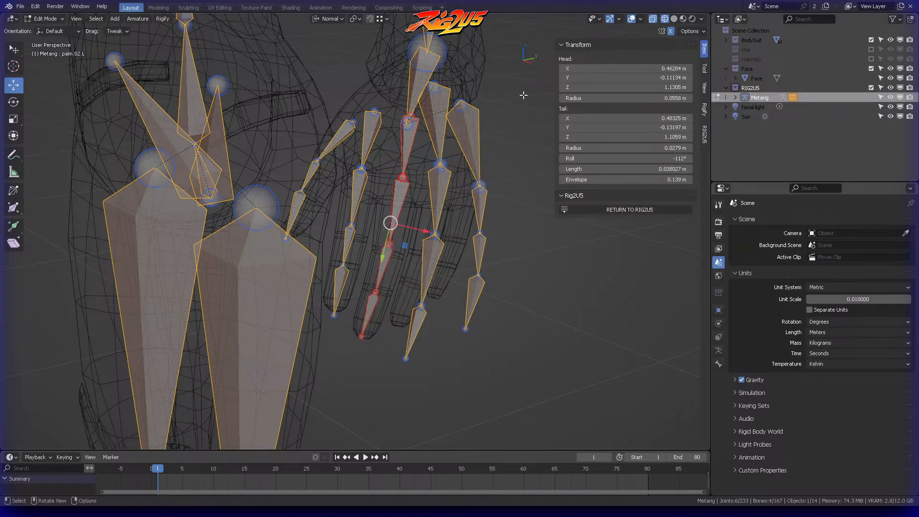
key(s)
key(x)
key(Return)
Step: Pull the left middle finger's last joint inside the mesh finger in side view
middle_drag(530, 96, 423, 178)
click(444, 217)
middle_drag(439, 151, 490, 183)
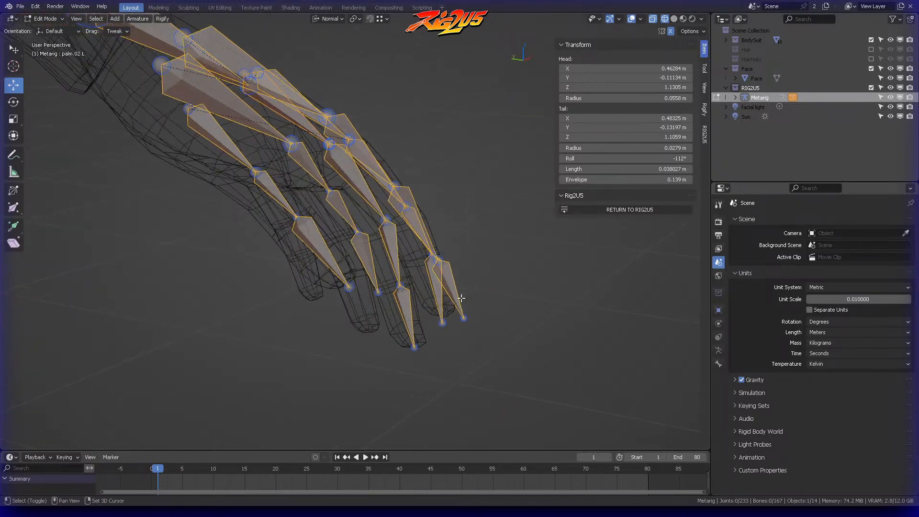
middle_drag(403, 300, 399, 320)
click(416, 269)
drag(391, 281, 390, 291)
Step: Set the left middle fingertip bone's roll to -42° and recalculate the whole finger chain's roll from that active bone
middle_drag(390, 291, 444, 226)
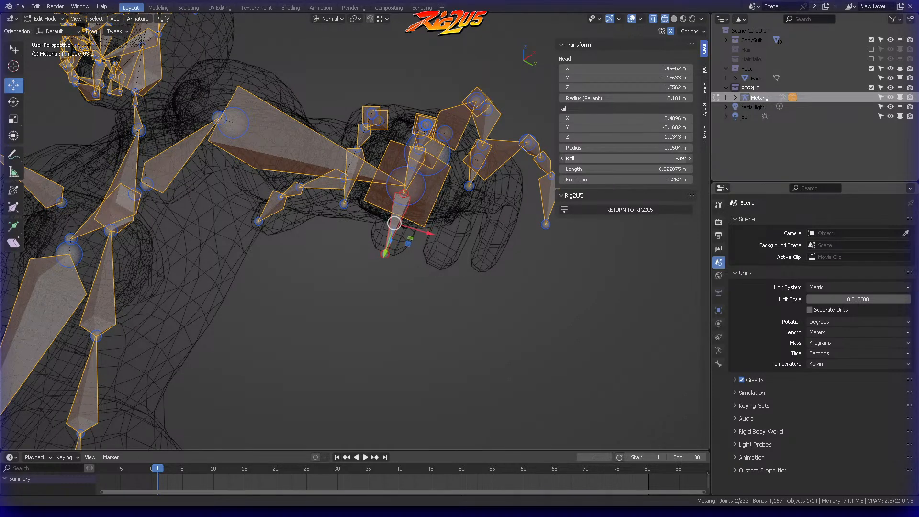
middle_drag(484, 233, 419, 117)
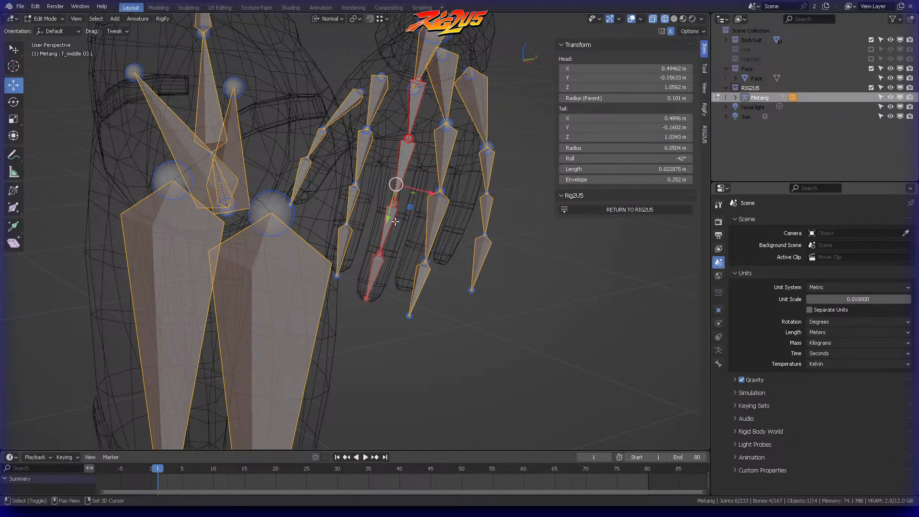
key(shift+n)
click(395, 225)
Step: Fine-tune the left middle finger's knuckle joint using the Normal transform orientation
middle_drag(395, 225, 369, 167)
key(alt+a)
click(407, 138)
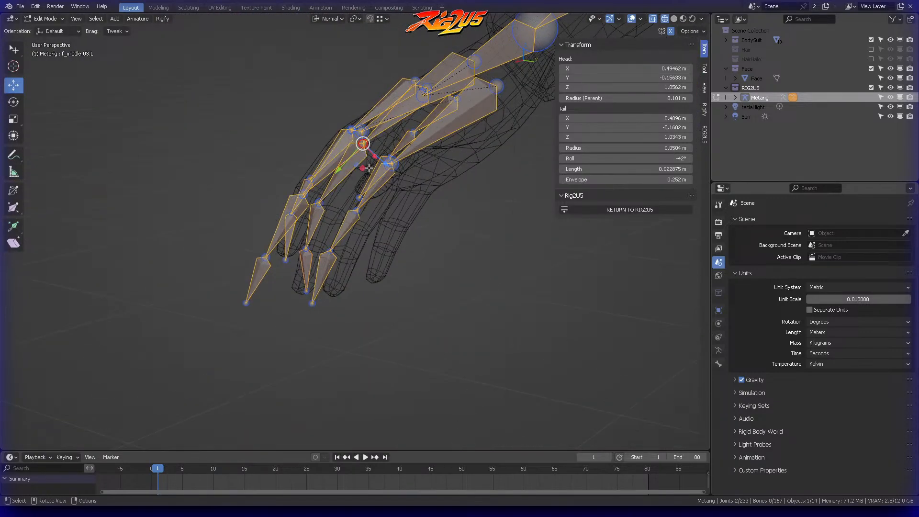
drag(384, 164, 384, 164)
scroll(358, 181, up, 5)
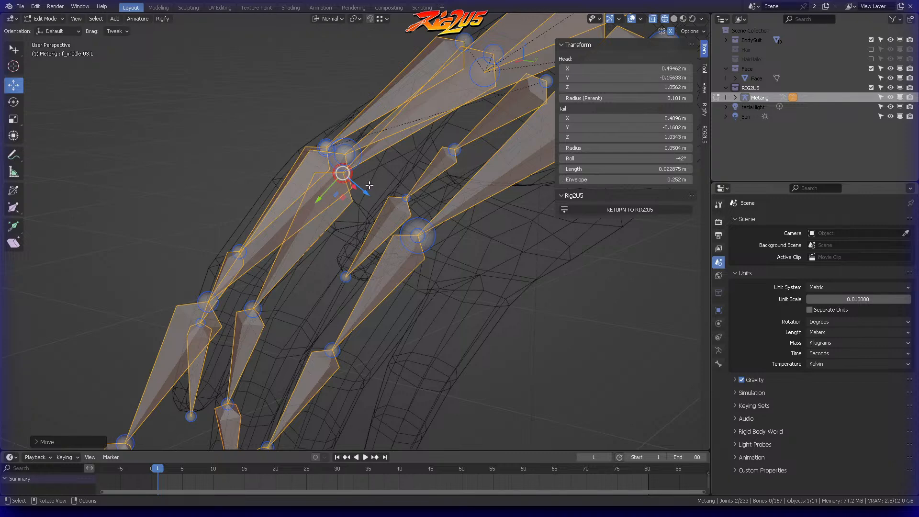
click(334, 19)
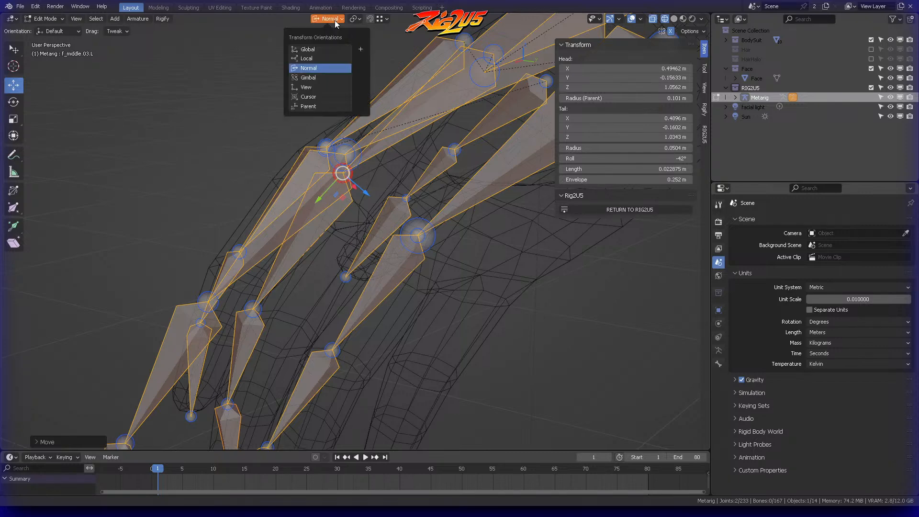
click(309, 68)
middle_drag(364, 114, 395, 126)
middle_drag(331, 165, 415, 303)
Step: Select the left ring finger chain with its palm bone, scale it to the mesh finger's size and move it closer
scroll(382, 279, down, 3)
click(373, 283)
drag(416, 296, 418, 306)
middle_drag(418, 306, 367, 127)
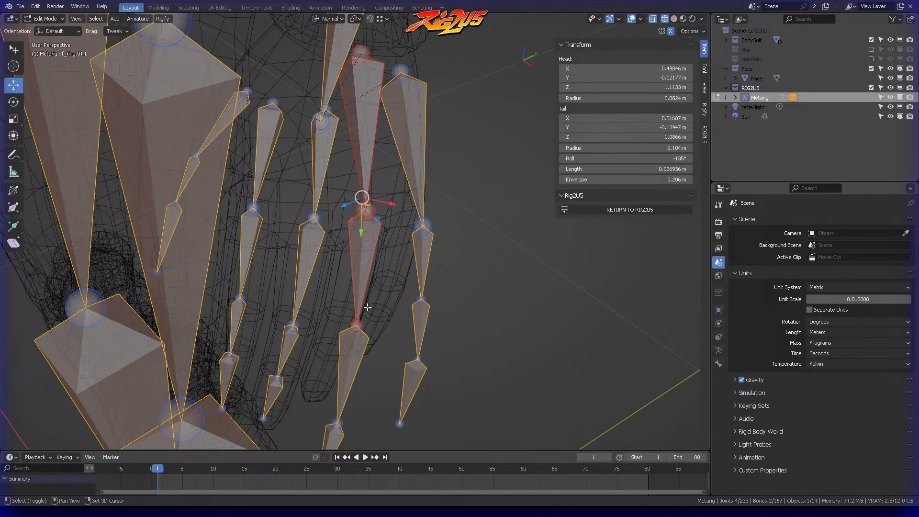
shift+click(353, 354)
scroll(354, 355, down, 3)
shift+click(345, 347)
middle_drag(346, 343, 397, 107)
key(s)
click(450, 202)
key(g)
click(405, 169)
middle_drag(405, 154, 368, 126)
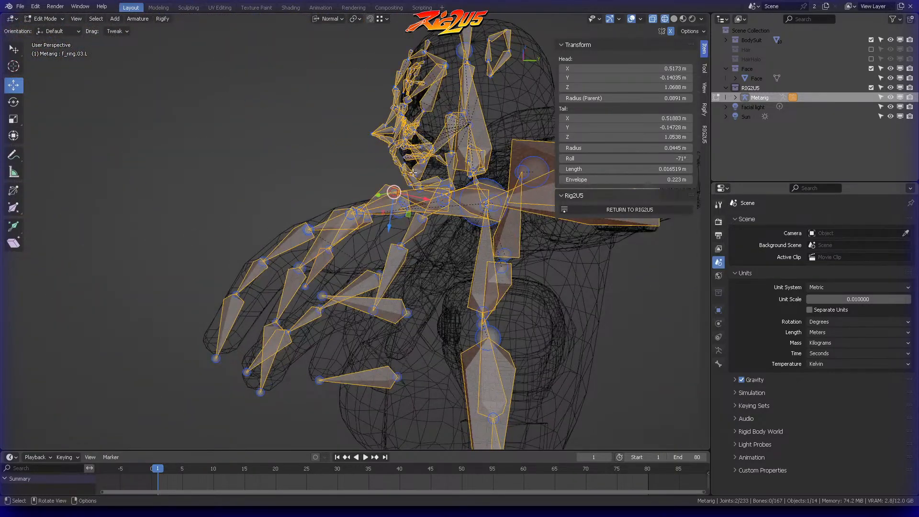
middle_drag(410, 172, 479, 189)
click(397, 246)
mouse_move(398, 245)
middle_down()
mouse_move(388, 259)
mouse_move(397, 247)
middle_up()
key(ctrl+z)
key(ctrl+z)
Step: Move the left ring finger's joints into the mesh ring finger one at a time
ctrl+right_drag(407, 262, 401, 251)
mouse_move(400, 251)
middle_down()
mouse_move(468, 246)
mouse_move(459, 230)
middle_up()
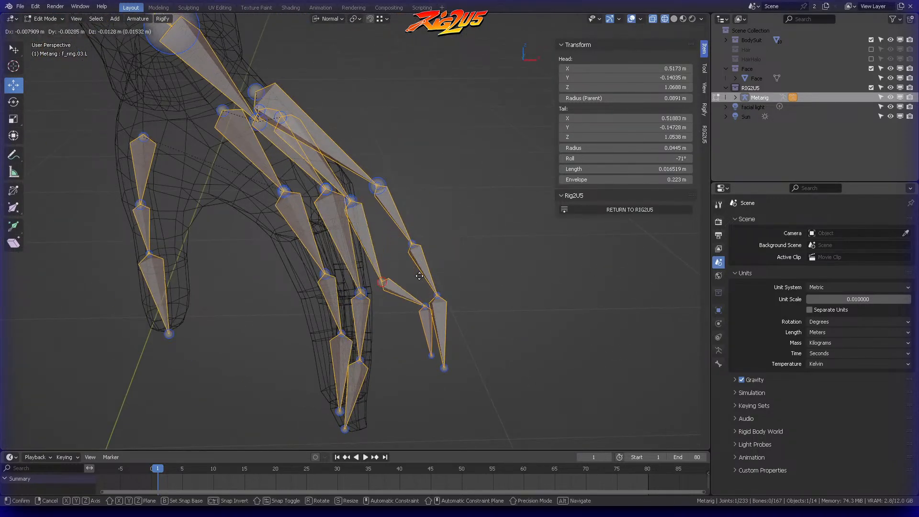
middle_drag(445, 280, 483, 298)
key(alt+a)
click(427, 350)
middle_drag(427, 349, 430, 275)
ctrl+right_drag(377, 361, 376, 360)
mouse_move(375, 360)
middle_down()
mouse_move(406, 346)
mouse_move(388, 344)
middle_up()
Step: Move the left ring fingertip along its normal axes to the end of the mesh finger
drag(338, 293, 329, 282)
click(361, 322)
middle_drag(361, 322, 401, 310)
ctrl+right_drag(377, 328, 377, 327)
middle_drag(376, 327, 352, 298)
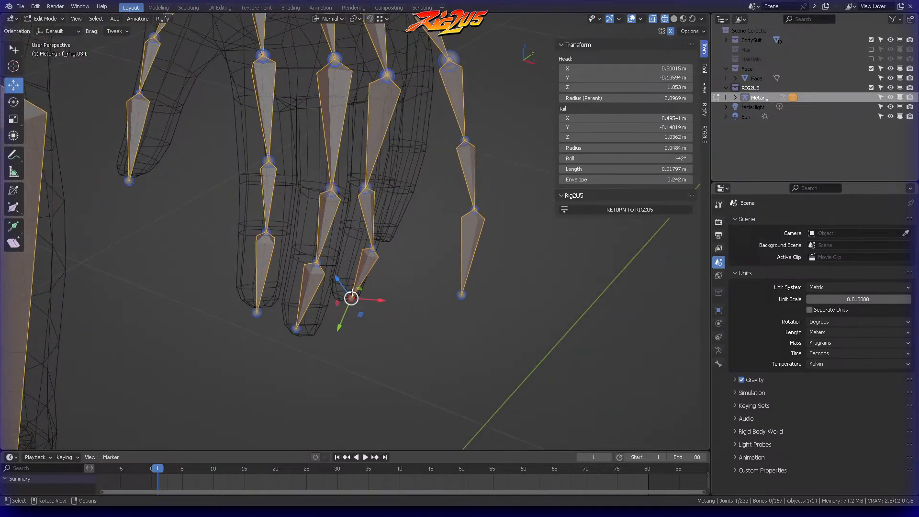
drag(335, 280, 335, 280)
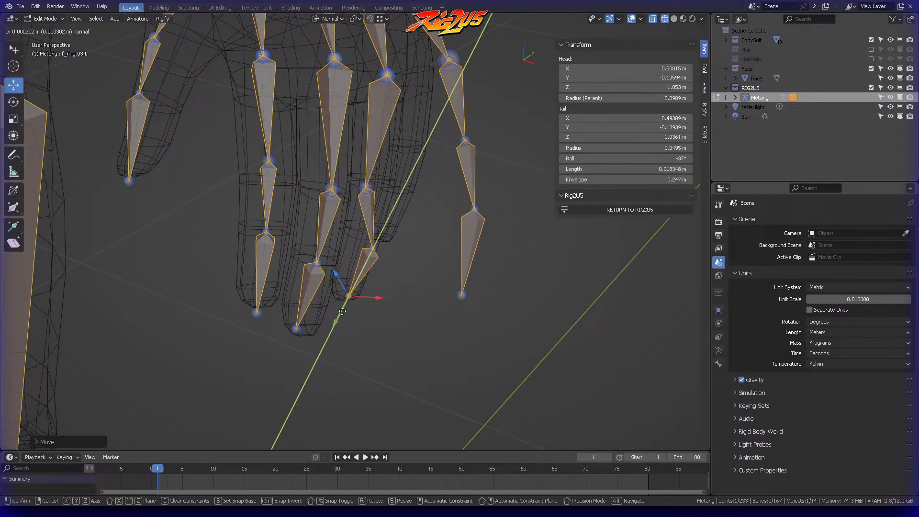
middle_drag(398, 239, 383, 254)
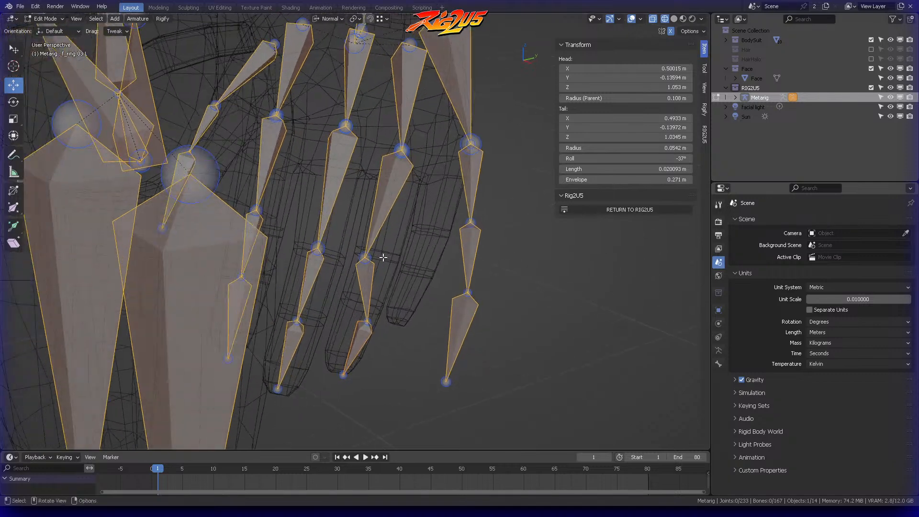
Step: Align the left ring finger's last and middle joints with the mesh finger's joint loops
ctrl+right_drag(370, 346, 370, 345)
middle_drag(371, 345, 381, 320)
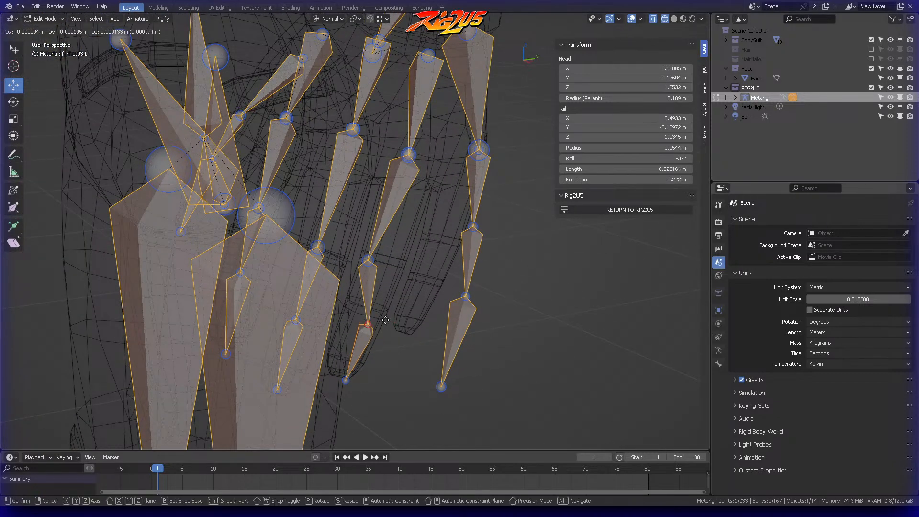
drag(381, 315, 380, 316)
click(387, 280)
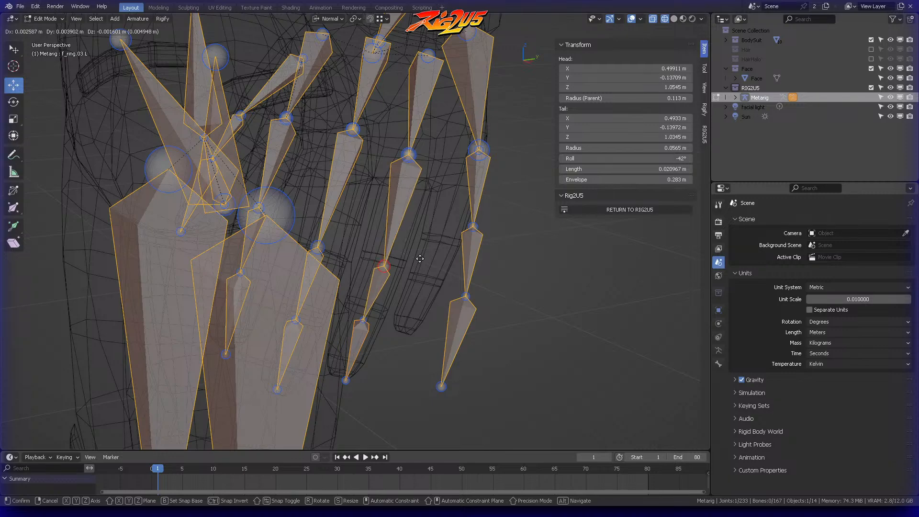
middle_drag(435, 175, 388, 210)
Step: Pull the left ring fingertip further inside the end of the mesh finger and clear the selection
scroll(389, 210, up, 2)
shift+middle_drag(409, 261, 404, 234)
middle_drag(386, 316, 449, 363)
drag(328, 303, 323, 301)
middle_drag(423, 279, 333, 287)
drag(415, 336, 409, 337)
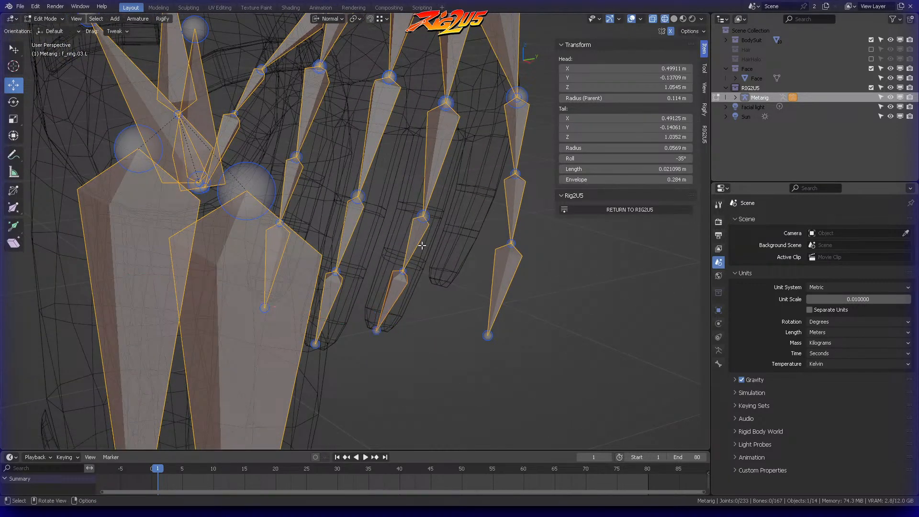
Step: Slide the joint between the left ring finger's first and second bones along its normal Y axis
shift+middle_drag(455, 201, 392, 283)
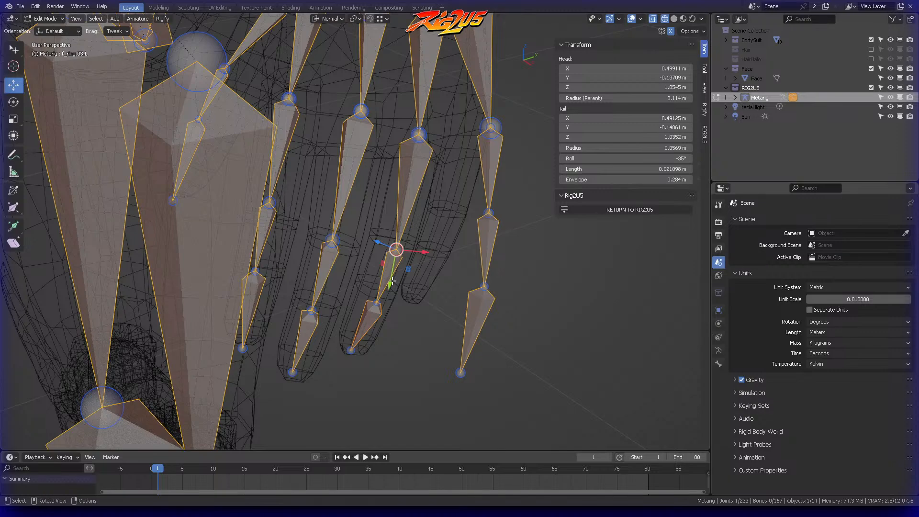
drag(391, 265, 391, 267)
click(399, 288)
mouse_move(422, 249)
middle_down()
mouse_move(472, 264)
mouse_move(425, 262)
middle_up()
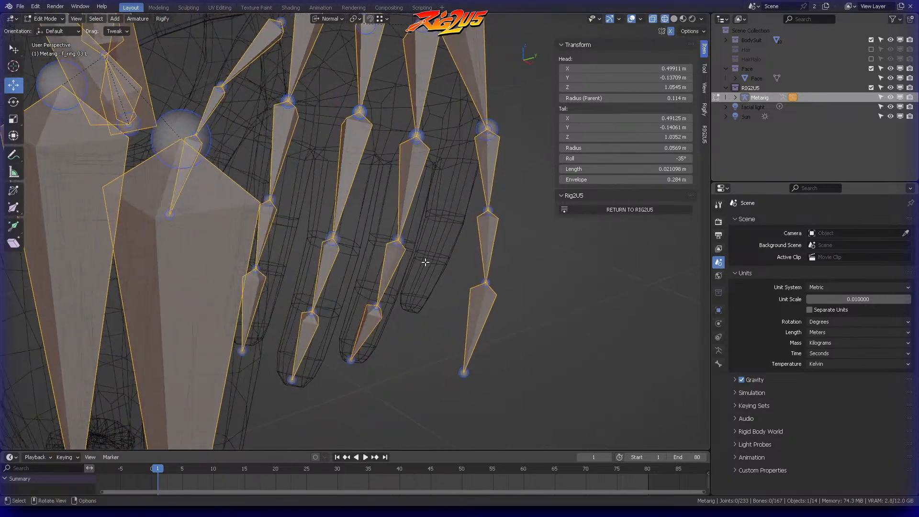
Step: Check the left ring finger's last joint from several angles and save the file
ctrl+right_drag(365, 331, 388, 316)
middle_drag(388, 325, 425, 337)
mouse_move(400, 253)
middle_down()
mouse_move(358, 310)
mouse_move(394, 255)
mouse_move(421, 273)
middle_up()
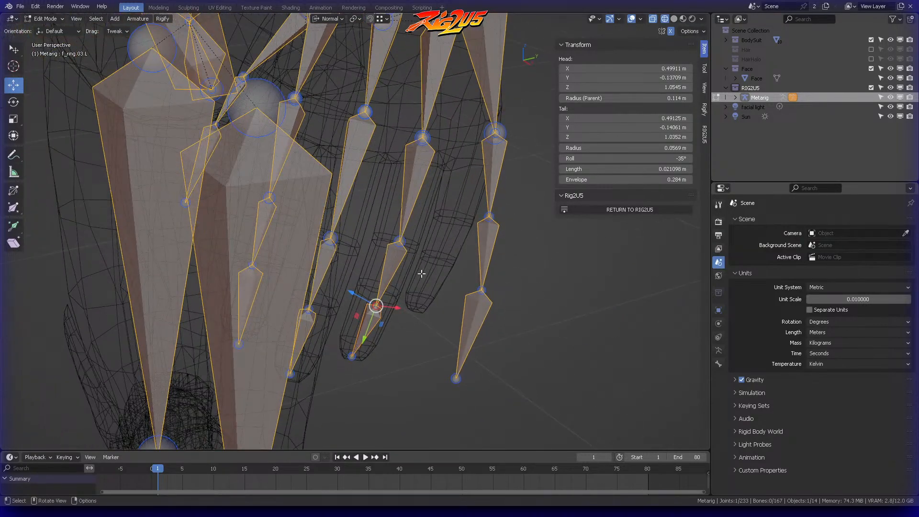
middle_drag(392, 308, 402, 290)
middle_drag(387, 350, 355, 224)
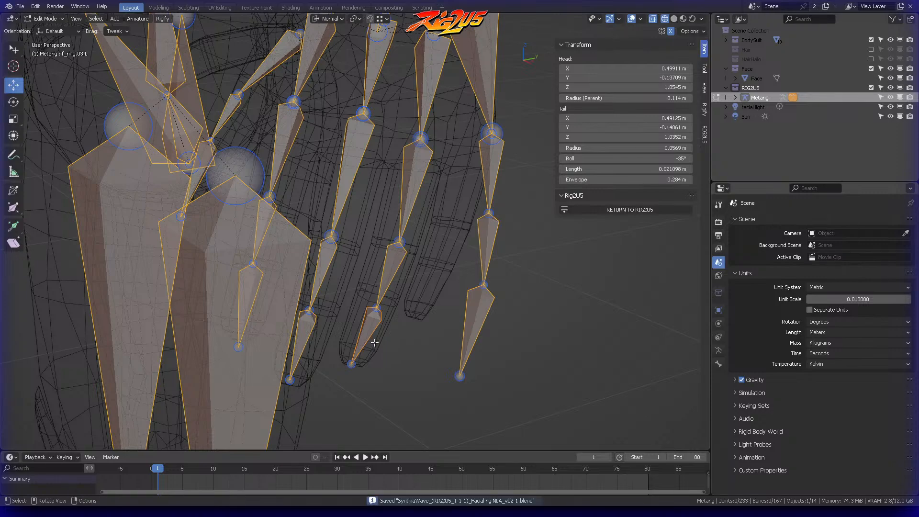
Step: Set the left ring fingertip bone's roll to -37° and recalculate the three ring finger bones' roll from that active bone
shift+middle_drag(405, 248, 395, 283)
ctrl+right_drag(366, 305, 393, 293)
mouse_move(393, 293)
middle_down()
mouse_move(400, 268)
mouse_move(430, 235)
middle_up()
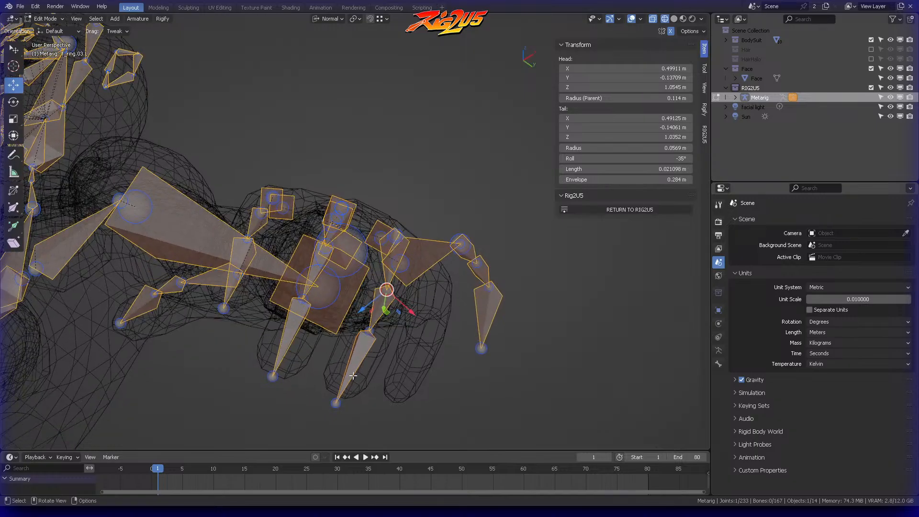
middle_drag(443, 305, 374, 293)
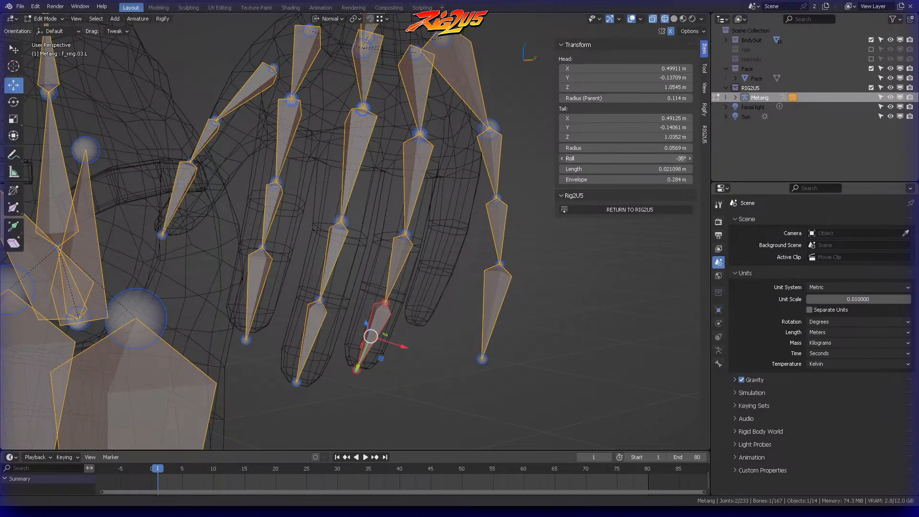
middle_drag(483, 218, 421, 251)
click(429, 243)
ctrl+right_drag(438, 201, 423, 195)
mouse_move(421, 230)
middle_down()
mouse_move(464, 259)
mouse_move(437, 224)
mouse_move(403, 296)
middle_up()
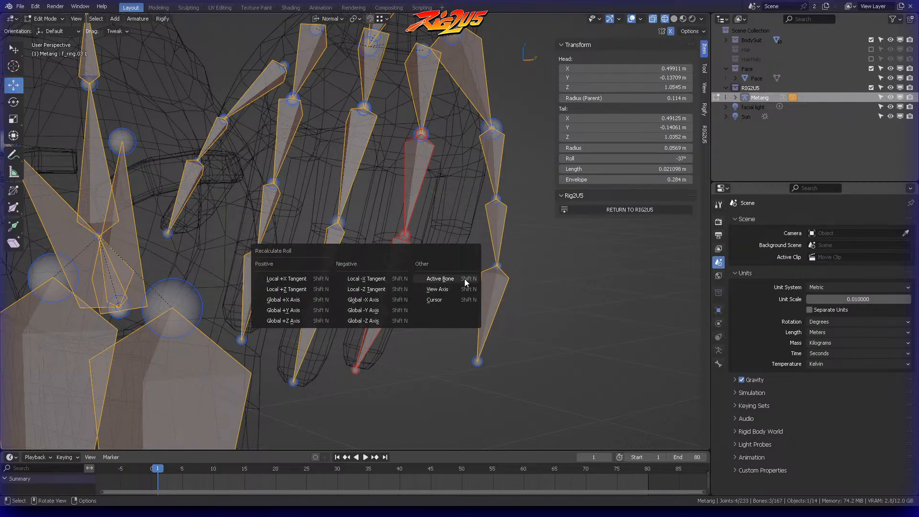
click(463, 280)
Step: Shift the left ring finger's last and middle joints inside the mesh finger in side view
mouse_move(463, 279)
middle_down()
mouse_move(455, 206)
mouse_move(442, 189)
mouse_move(419, 218)
mouse_move(447, 185)
mouse_move(449, 217)
mouse_move(407, 302)
mouse_move(423, 312)
mouse_move(424, 293)
mouse_move(374, 256)
mouse_move(413, 277)
mouse_move(403, 293)
middle_up()
drag(386, 281, 384, 280)
click(417, 229)
click(397, 214)
middle_drag(397, 214, 380, 204)
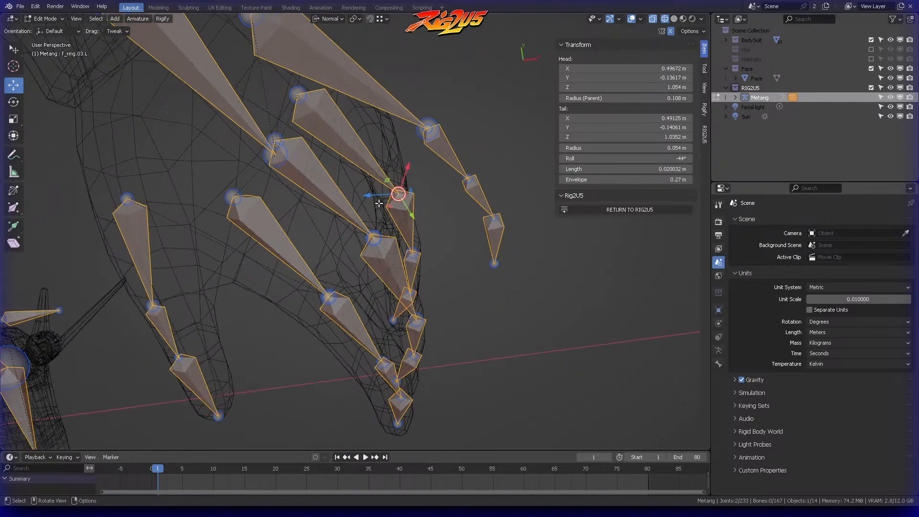
middle_drag(366, 112, 390, 95)
Step: Select the whole left ring finger chain with its palm bone and straighten it by scaling along its X axis
middle_drag(399, 219, 422, 191)
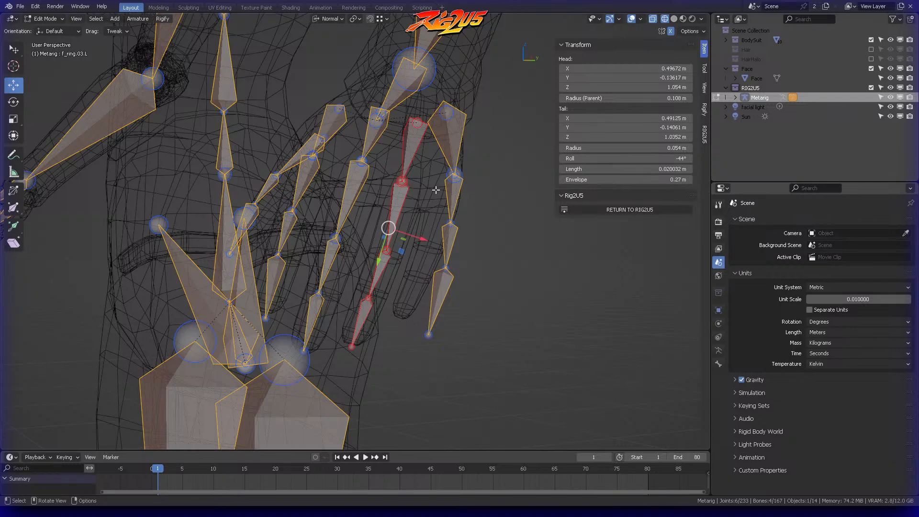
key(s)
key(x)
key(Return)
Step: Rotate and move the straightened left ring finger chain back into the mesh finger
middle_drag(428, 212, 427, 149)
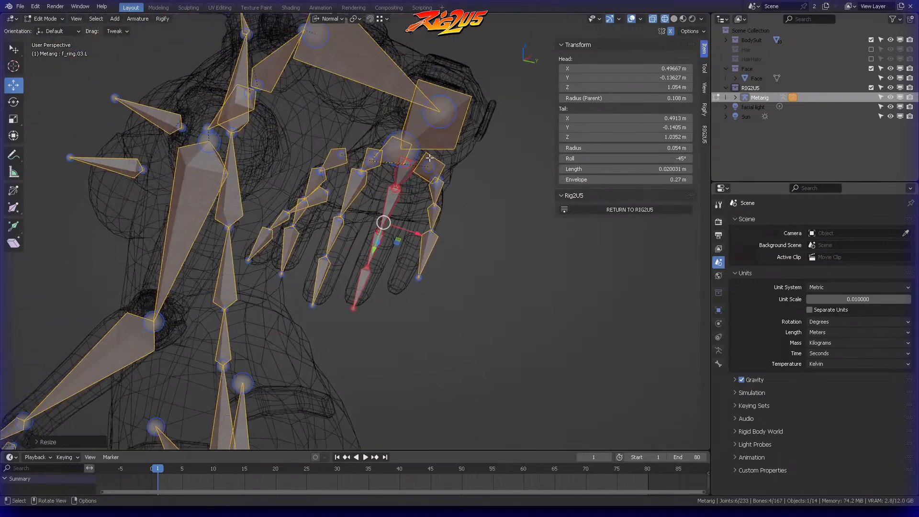
key(r)
key(Return)
key(g)
click(479, 177)
click(479, 177)
middle_drag(479, 178, 453, 296)
Step: Select the left little finger chain with its palm bone and scale it down
click(412, 192)
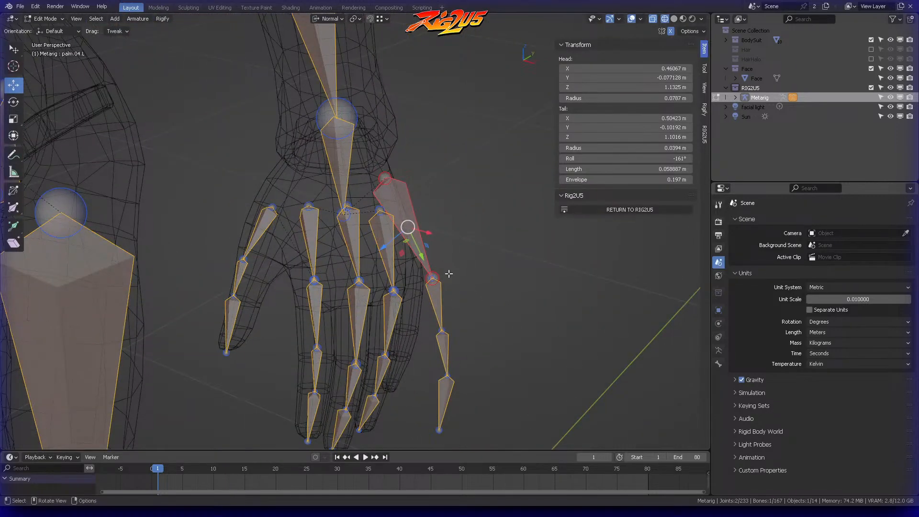
right_click(443, 396)
key(s)
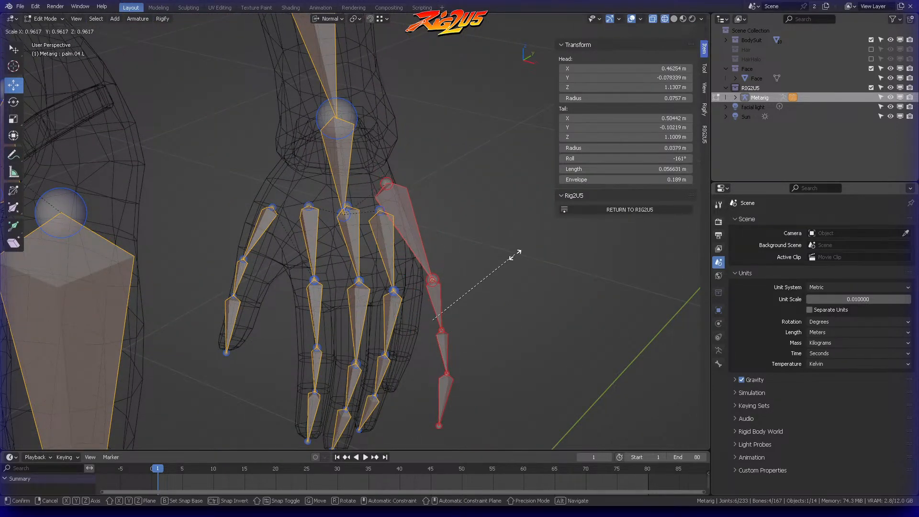
click(489, 262)
Step: Rotate the left little finger chain and move it over to the mesh little finger
middle_drag(498, 263, 495, 223)
key(r)
click(348, 173)
key(g)
click(378, 209)
Step: Refine the left little finger chain's rotation, size and position to fit inside the mesh finger
key(r)
click(503, 242)
key(s)
click(485, 259)
key(g)
click(465, 253)
click(466, 253)
Step: Move the head of the left little finger's palm bone inside the mesh hand and clear the selection
middle_drag(466, 252, 429, 262)
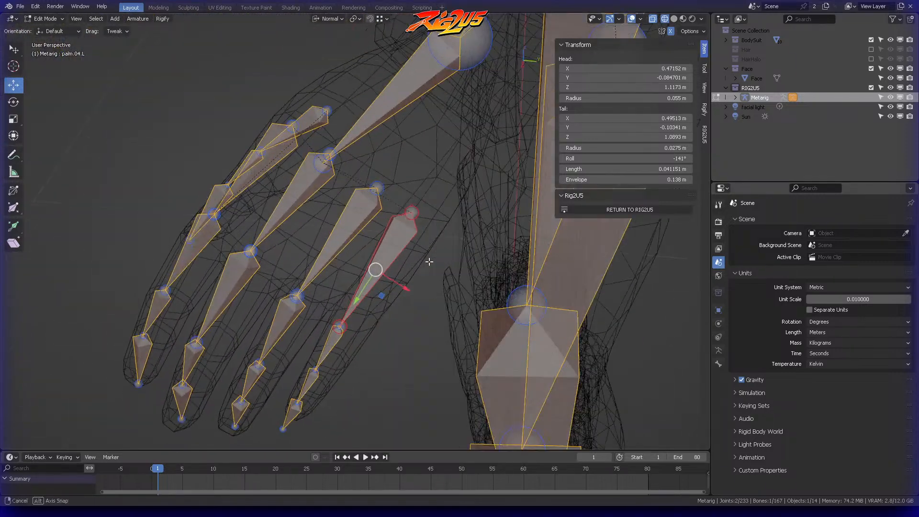
middle_drag(408, 213, 439, 209)
drag(422, 222, 428, 229)
middle_drag(423, 226, 324, 260)
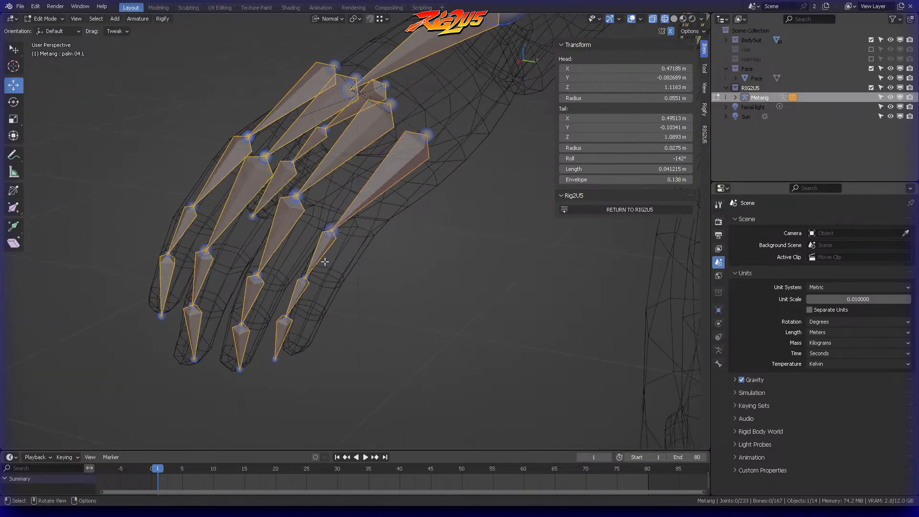
Step: Move the left little finger chain, including its knuckle joint, toward the mesh little finger with free and vertical Z adjustments
ctrl+right_drag(284, 378, 286, 377)
mouse_move(334, 271)
middle_down()
mouse_move(289, 268)
mouse_move(366, 282)
mouse_move(352, 266)
middle_up()
key(g)
click(315, 280)
click(310, 268)
middle_drag(373, 232, 316, 226)
key(g)
key(z)
drag(322, 228, 323, 229)
click(328, 212)
middle_drag(329, 212, 427, 226)
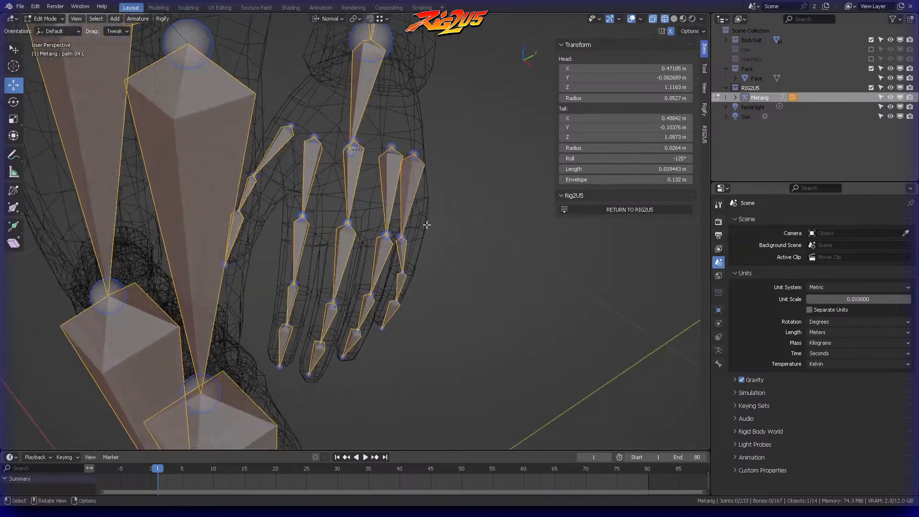
Step: Refine the left little finger's knuckle and lower joints so the chain runs down the middle of the mesh finger
ctrl+right_drag(397, 251, 414, 249)
middle_drag(445, 235, 416, 231)
drag(415, 252, 422, 254)
click(424, 257)
middle_drag(424, 256, 477, 230)
click(410, 348)
middle_drag(464, 322, 407, 316)
drag(311, 373, 340, 353)
click(376, 322)
middle_drag(376, 316, 381, 278)
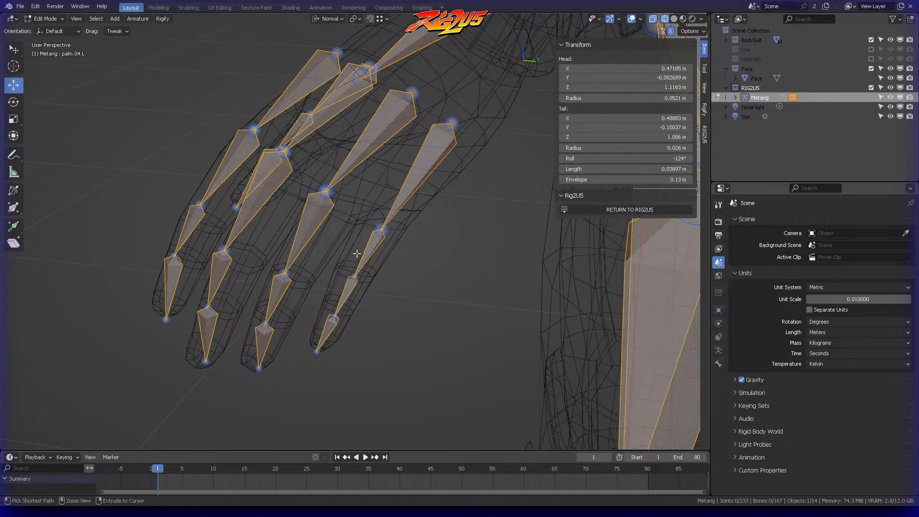
Step: Nudge the tip of the left little finger chain into the end of the mesh finger
drag(388, 292, 381, 289)
middle_drag(382, 289, 490, 271)
drag(429, 281, 428, 282)
middle_drag(428, 281, 468, 285)
drag(423, 319, 425, 312)
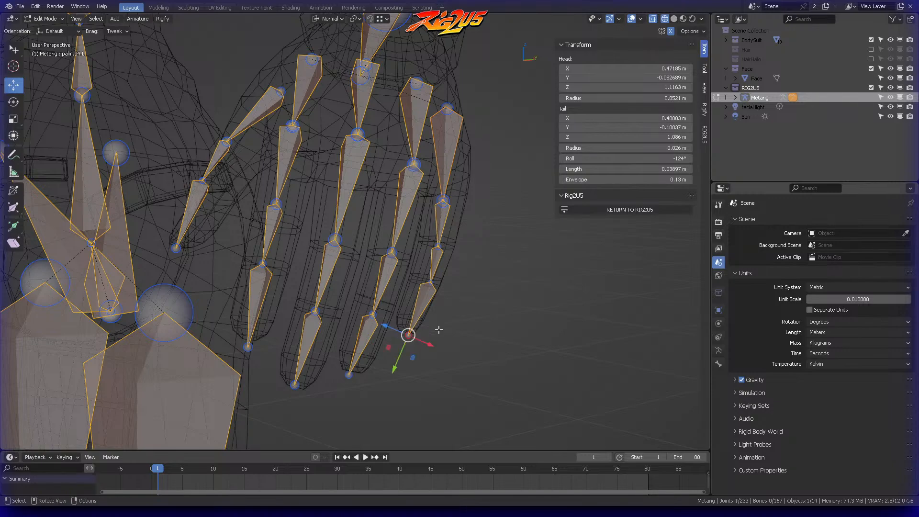
middle_drag(436, 323, 483, 350)
drag(401, 326, 405, 328)
Step: Move the head of the left little finger's palm bone to about X 0.473, Y -0.084, Z 1.114 m and save the file
middle_drag(405, 327, 400, 208)
middle_drag(484, 151, 432, 139)
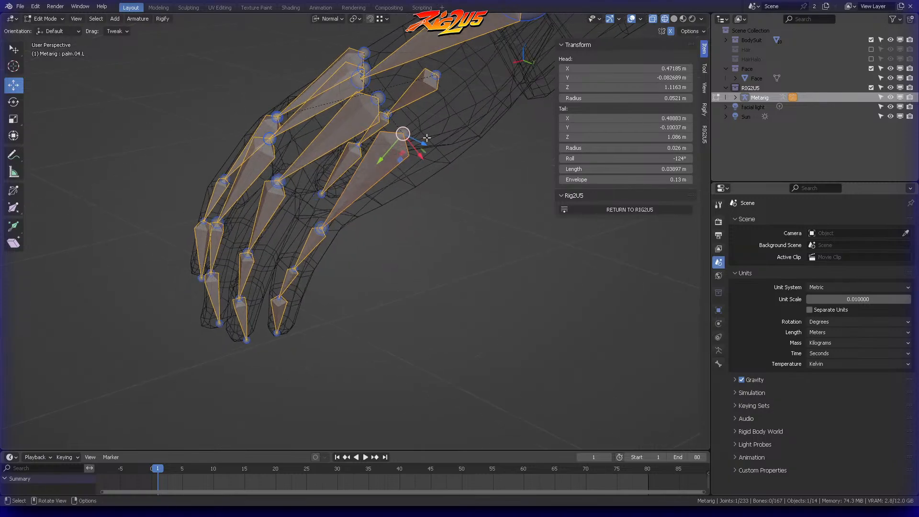
drag(388, 152, 386, 154)
middle_drag(387, 154, 441, 253)
click(409, 266)
key(ctrl+s)
Step: Shift the left little finger's knuckle along its normal X axis and slide the middle joint along the finger
scroll(466, 246, down, 3)
key(g)
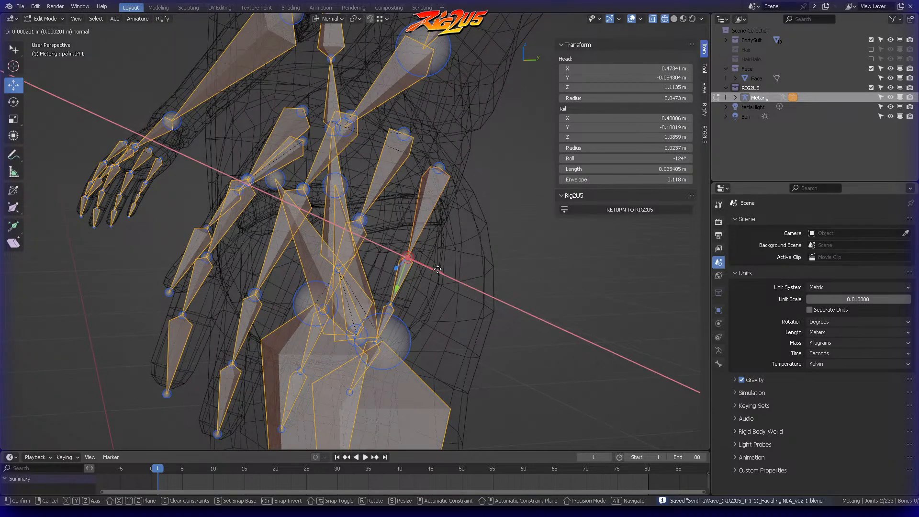
click(448, 272)
middle_drag(446, 266, 464, 202)
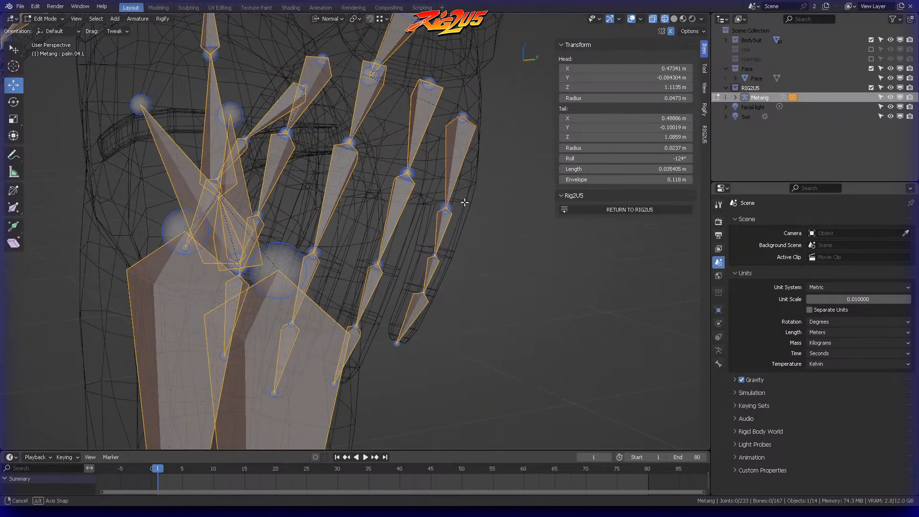
middle_drag(483, 249, 503, 249)
drag(442, 283, 442, 279)
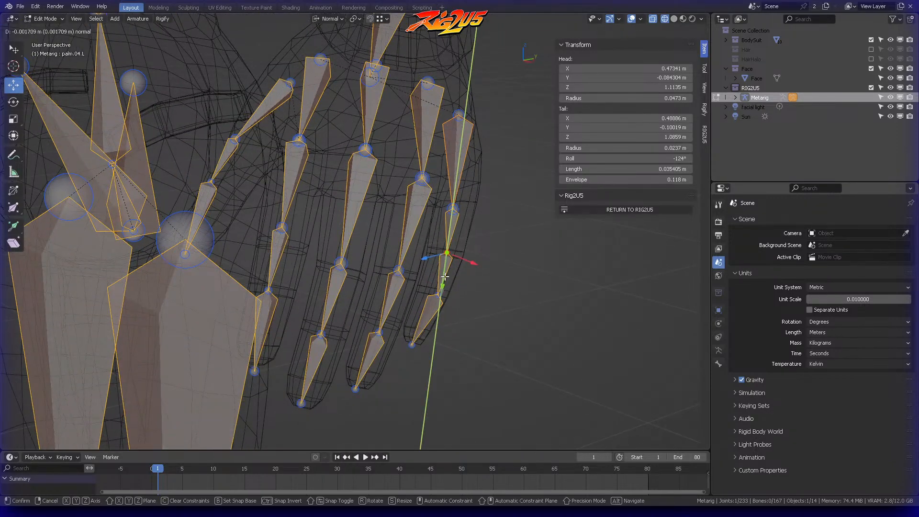
click(453, 293)
click(484, 279)
Step: Adjust the left little finger's last joint and move its knuckle to about X 0.492, Y -0.099, Z 1.090 m
middle_drag(484, 278, 432, 297)
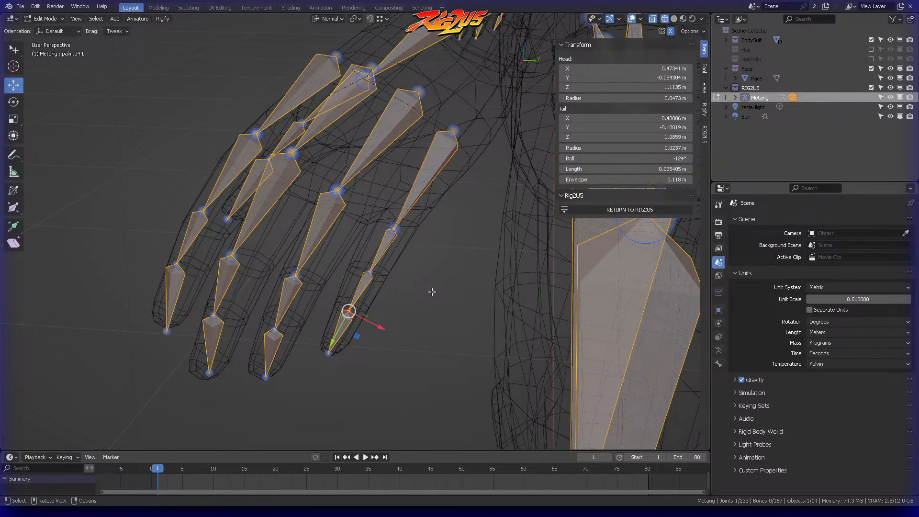
middle_drag(412, 305, 386, 290)
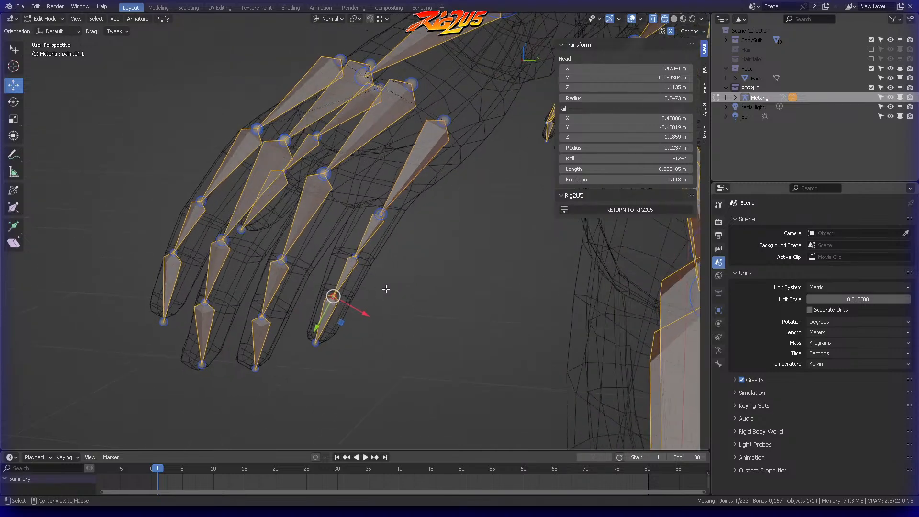
mouse_move(347, 322)
middle_down()
mouse_move(339, 314)
mouse_move(324, 323)
mouse_move(348, 337)
middle_up()
middle_drag(445, 156, 281, 194)
drag(295, 207, 284, 201)
middle_drag(324, 171, 414, 195)
drag(349, 259, 354, 251)
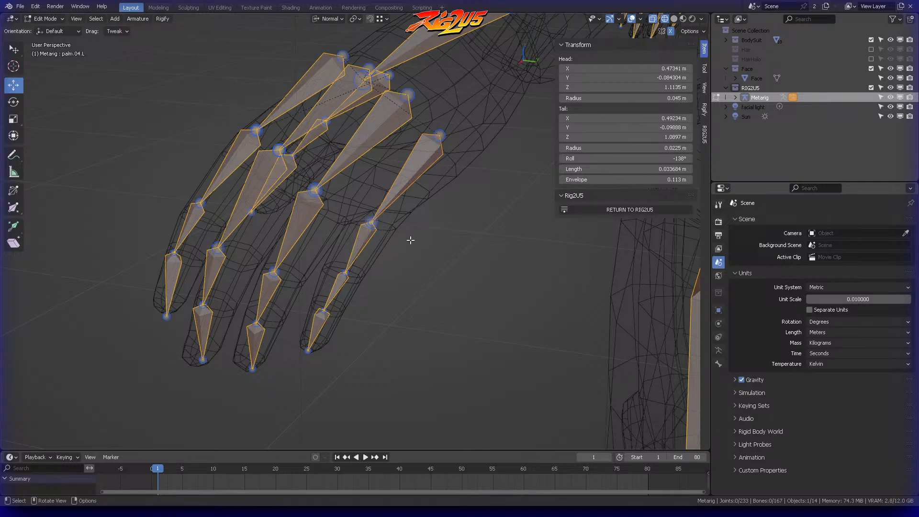
Step: Nudge the left little finger's middle and last joints to the mesh finger's bends and clear the selection
middle_drag(381, 255, 482, 265)
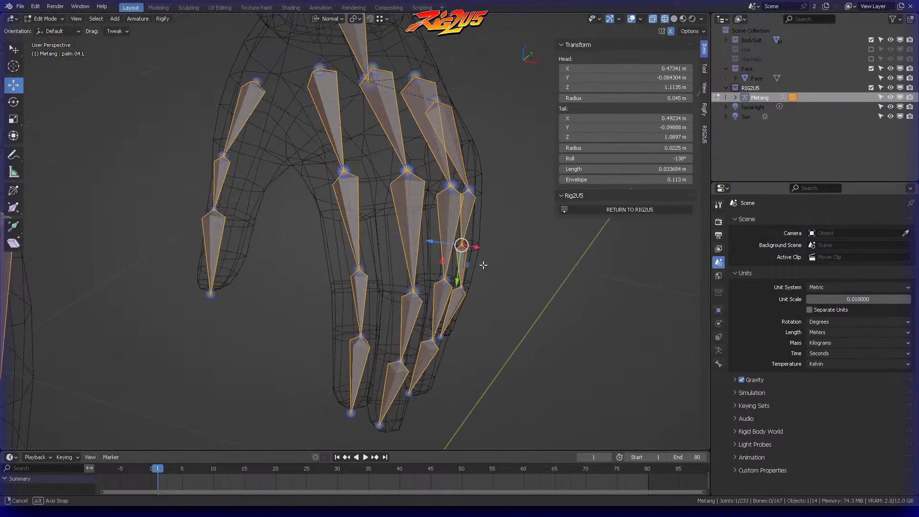
drag(431, 242, 445, 246)
middle_drag(488, 225, 375, 245)
scroll(328, 256, up, 2)
middle_drag(350, 284, 384, 276)
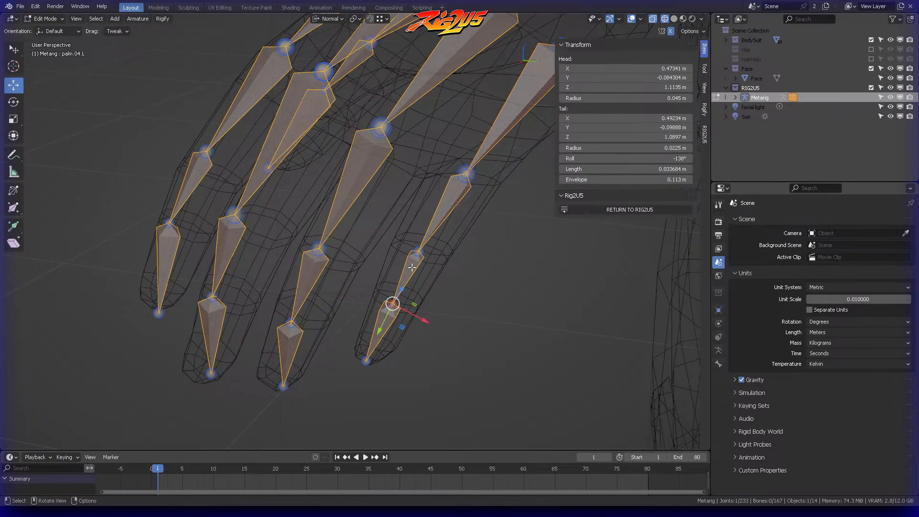
key(alt+a)
Step: Set the roll of the left little finger's tip bone to -65° and recalculate the rolls of the whole finger chain with its palm bone
scroll(432, 233, down, 3)
mouse_move(433, 232)
middle_down()
mouse_move(404, 236)
mouse_move(423, 223)
middle_up()
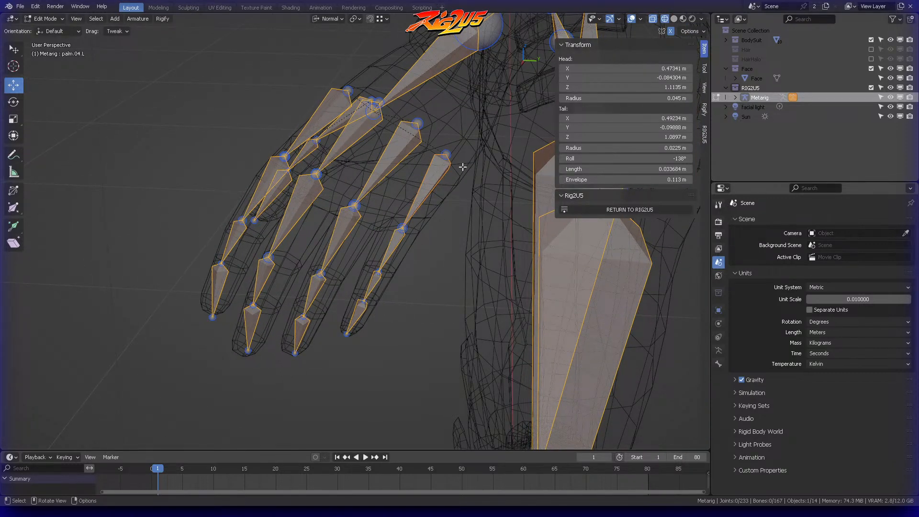
middle_drag(462, 166, 484, 199)
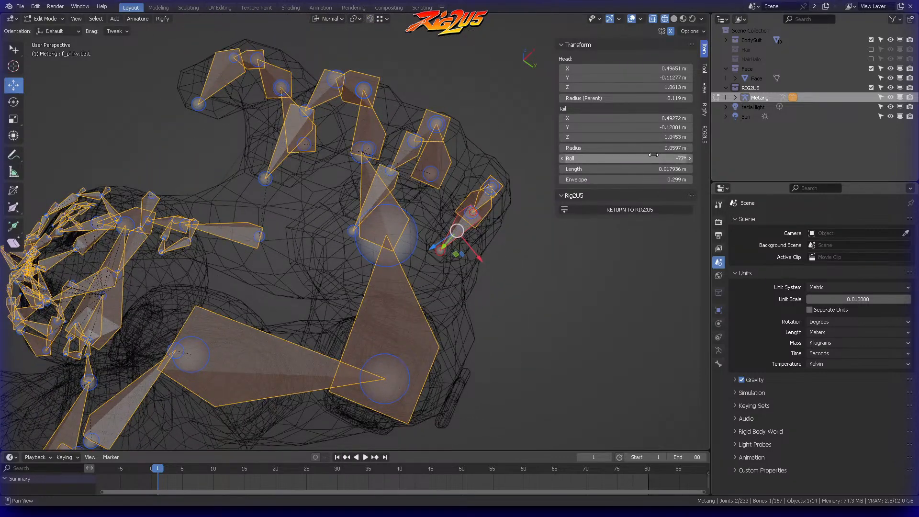
mouse_move(488, 239)
middle_down()
mouse_move(486, 258)
mouse_move(483, 222)
mouse_move(484, 242)
mouse_move(485, 231)
middle_up()
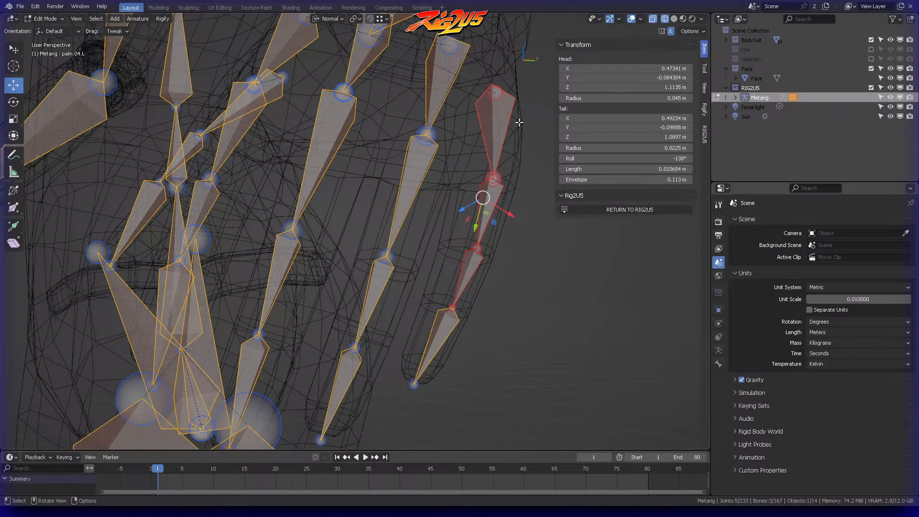
key(shift+n)
click(435, 321)
middle_drag(435, 321, 463, 255)
Step: Inspect how the metarig's body, arm and leg bones sit inside the mesh in front and perspective views
scroll(464, 255, down, 2)
middle_drag(431, 203, 482, 203)
scroll(479, 202, down, 3)
shift+middle_drag(364, 188, 430, 187)
scroll(342, 168, down, 2)
shift+middle_drag(343, 168, 394, 219)
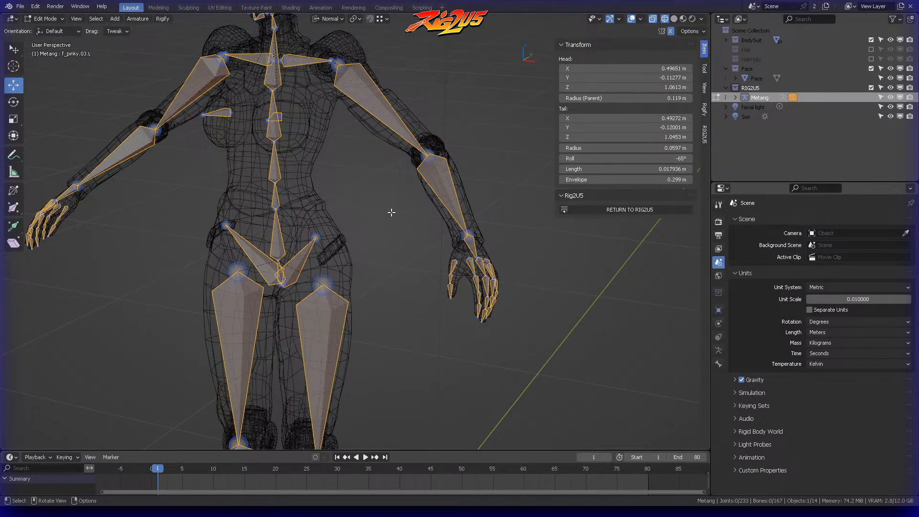
key(KP_1)
shift+middle_drag(318, 212, 460, 211)
scroll(467, 255, down, 2)
middle_drag(390, 215, 447, 155)
shift+middle_drag(427, 255, 421, 113)
scroll(443, 191, down, 2)
shift+middle_drag(413, 208, 410, 194)
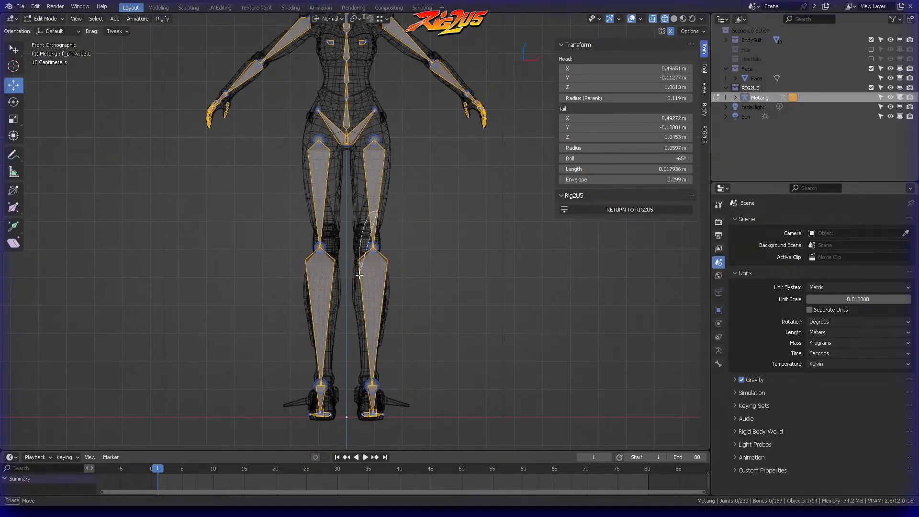
middle_drag(413, 280, 425, 169)
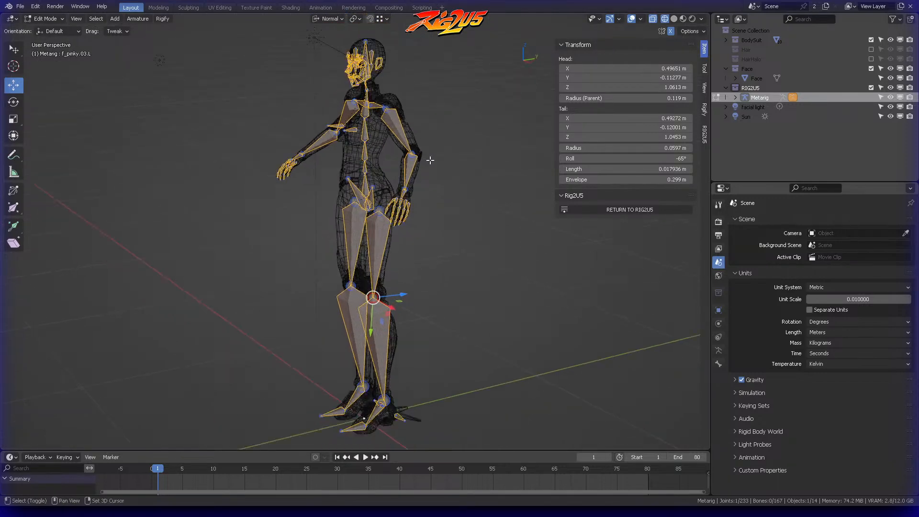
scroll(436, 170, up, 4)
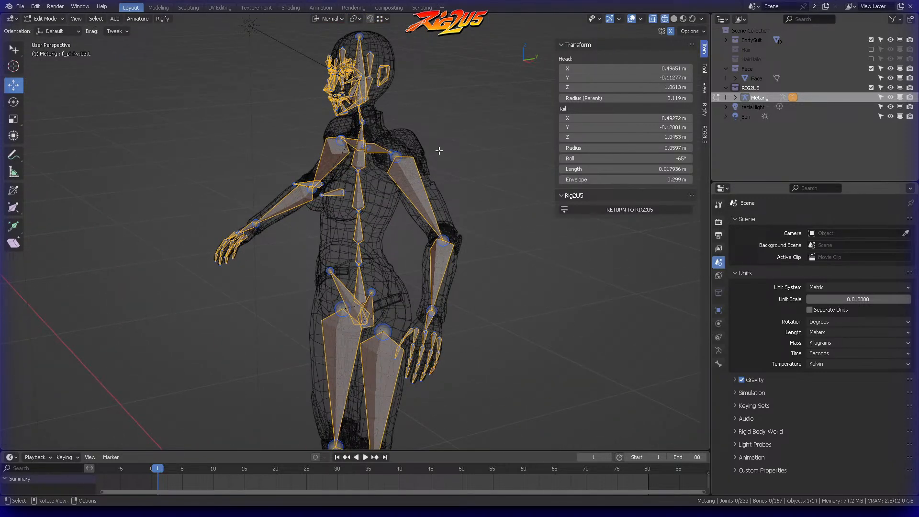
scroll(439, 143, up, 5)
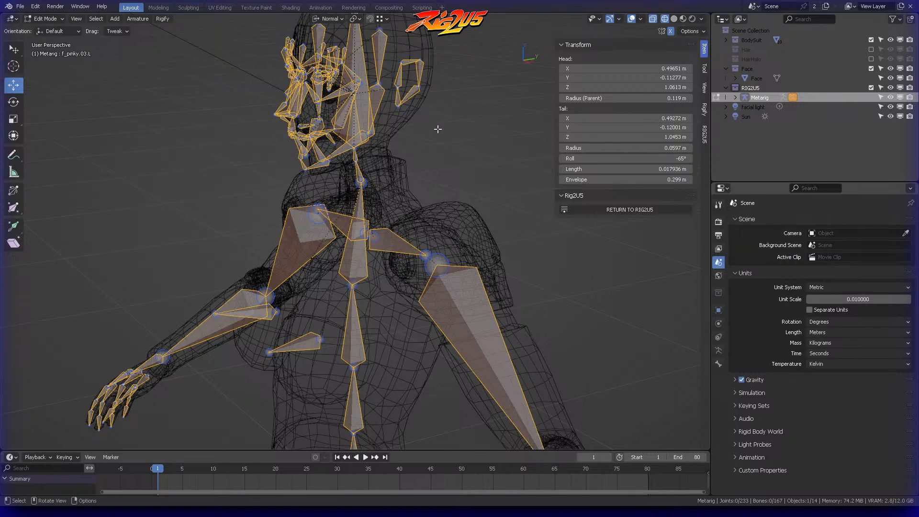
Step: Examine the head and face bones against the head mesh in front and right orthographic views
key(KP_3)
scroll(438, 129, up, 3)
shift+middle_drag(439, 128, 544, 274)
scroll(476, 244, up, 4)
scroll(483, 240, down, 2)
key(KP_1)
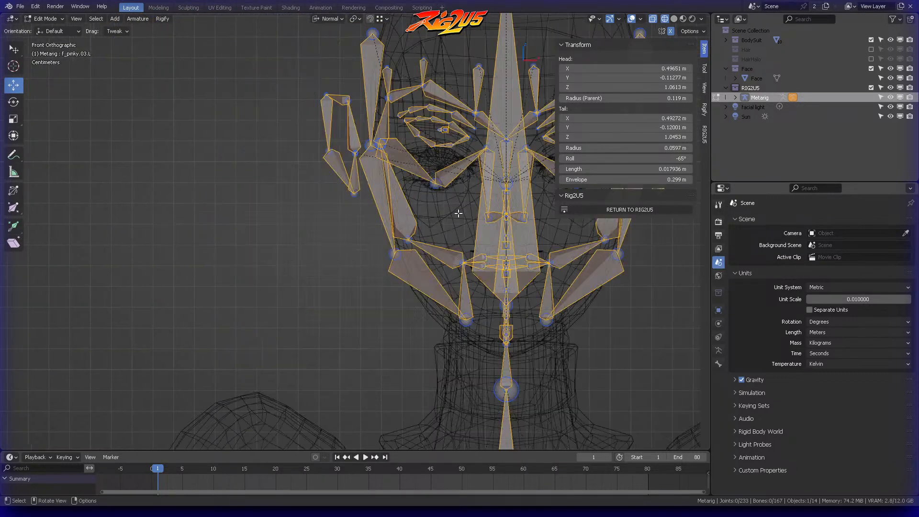
scroll(458, 213, up, 2)
shift+middle_drag(458, 213, 359, 252)
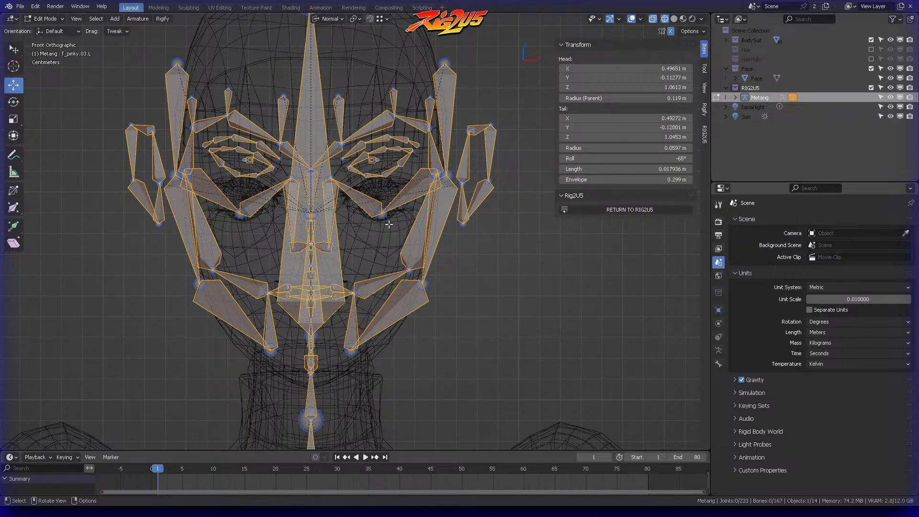
key(KP_3)
scroll(402, 253, down, 2)
mouse_move(404, 266)
shift+middle_down()
mouse_move(410, 213)
mouse_move(413, 271)
shift+middle_up()
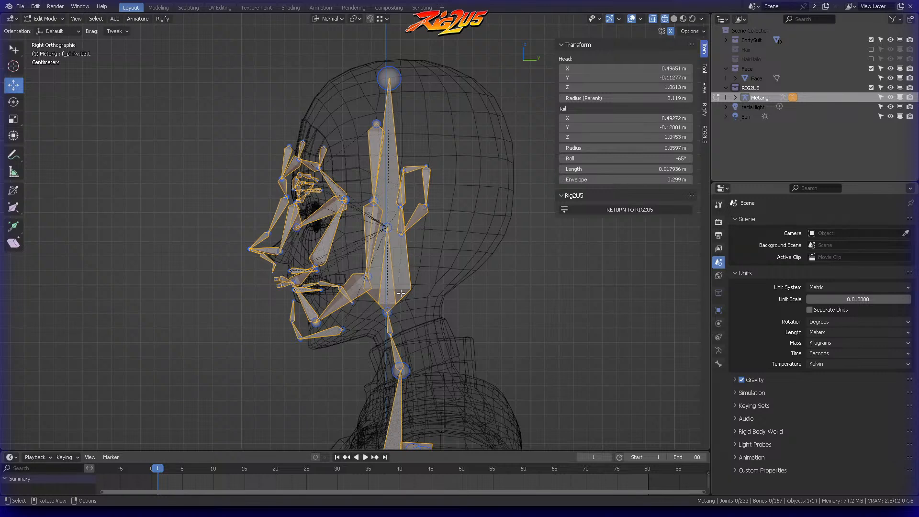
Step: Raise the tip of the head bone along Z to about 1.741 m and clear the selection
click(389, 78)
shift+middle_drag(406, 56, 417, 159)
key(g)
key(z)
key(z)
right_click(425, 90)
key(g)
key(z)
key(z)
key(z)
click(428, 28)
click(444, 195)
Step: Select the front face bones together with the mouth, chin and lower jaw bones, leaving out the ears and head bone
mouse_move(425, 204)
shift+middle_down()
mouse_move(425, 121)
mouse_move(414, 120)
mouse_move(421, 103)
shift+middle_up()
scroll(417, 129, up, 3)
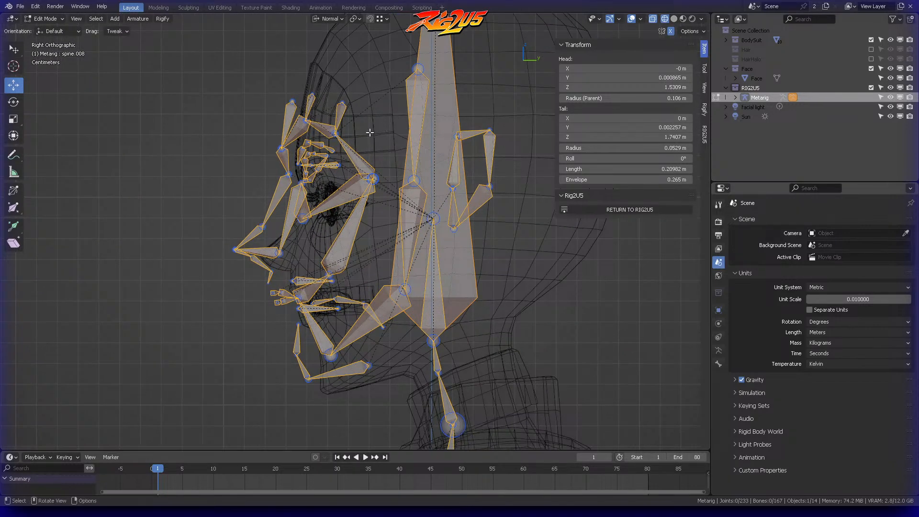
mouse_move(317, 69)
ctrl+right_down()
mouse_move(324, 297)
mouse_move(368, 191)
mouse_move(330, 72)
ctrl+right_up()
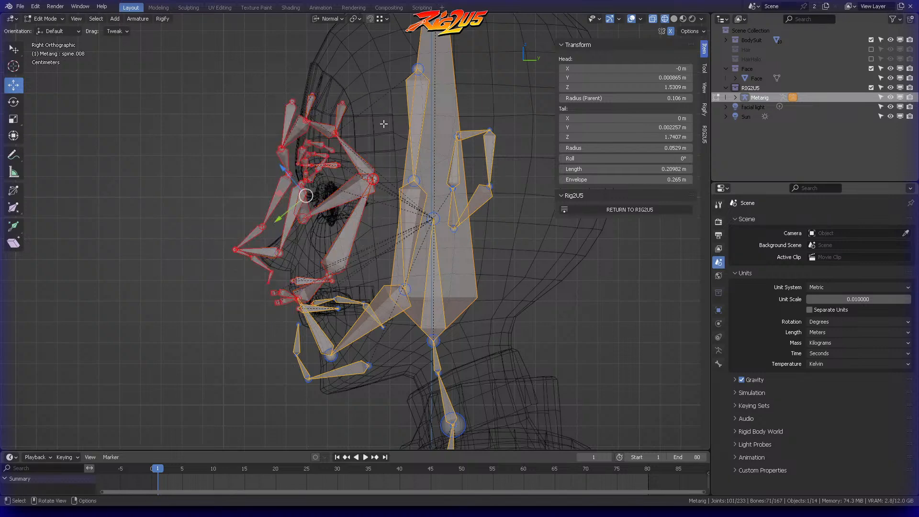
shift+middle_drag(336, 261, 367, 158)
mouse_move(350, 147)
ctrl+right_down()
mouse_move(415, 269)
mouse_move(366, 151)
ctrl+right_up()
scroll(421, 158, up, 4)
shift+click(477, 160)
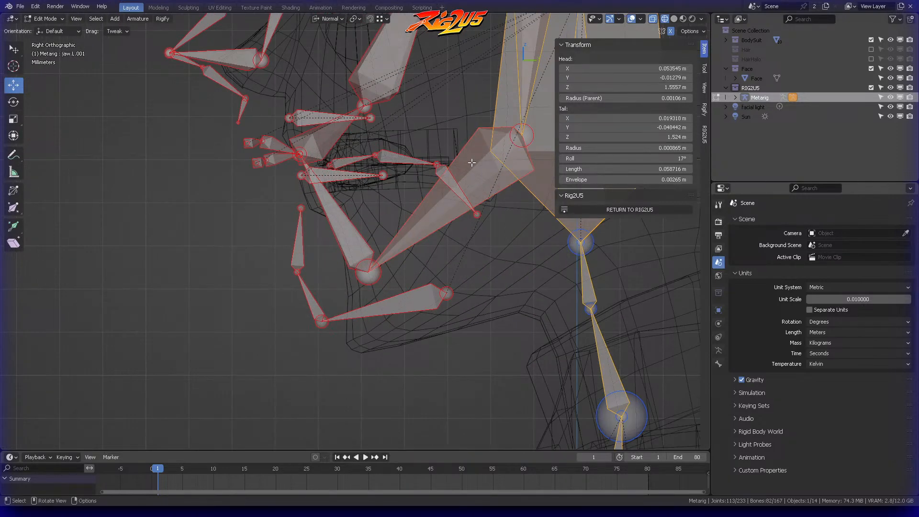
Step: Add the upper jaw bones and both temple bones to the face bone selection
key(KP_1)
shift+click(181, 221)
shift+click(148, 165)
scroll(230, 119, down, 3)
shift+middle_drag(253, 103, 283, 175)
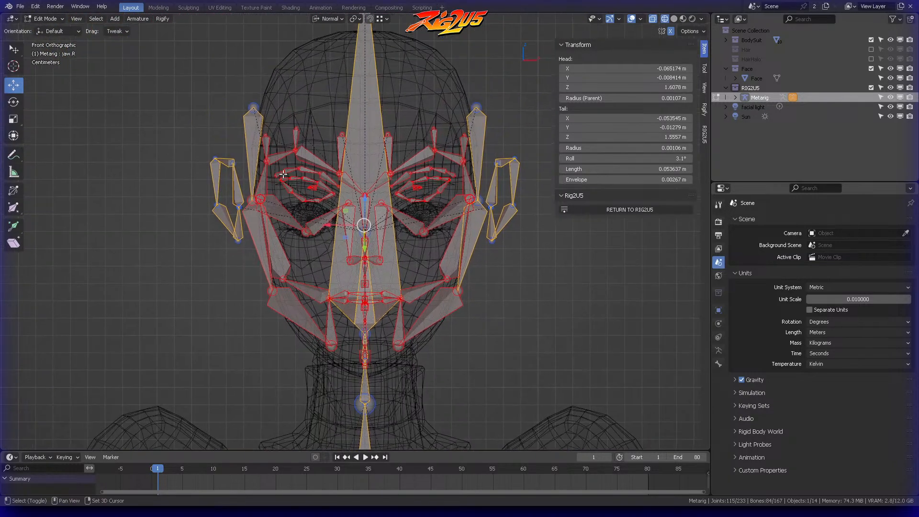
shift+click(259, 128)
shift+click(472, 132)
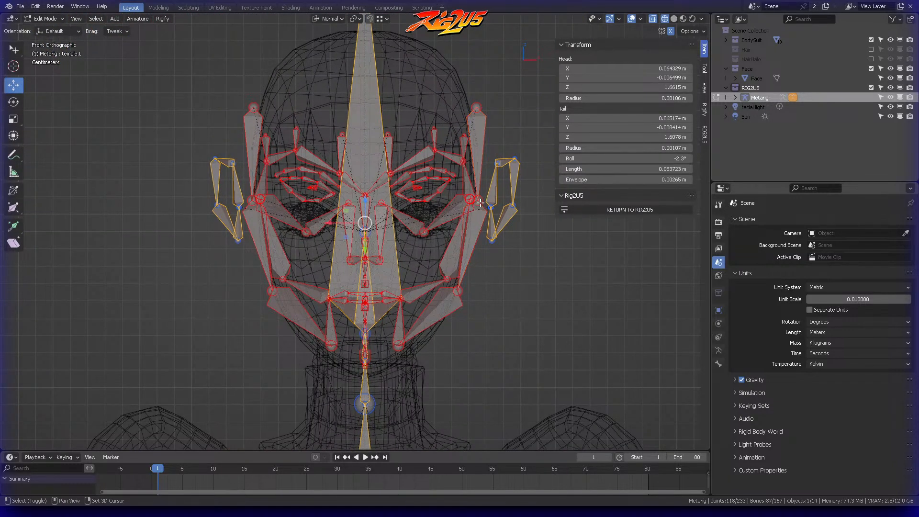
Step: Scale down the selected face bones and move them onto the face mesh's profile in right view
key(KP_3)
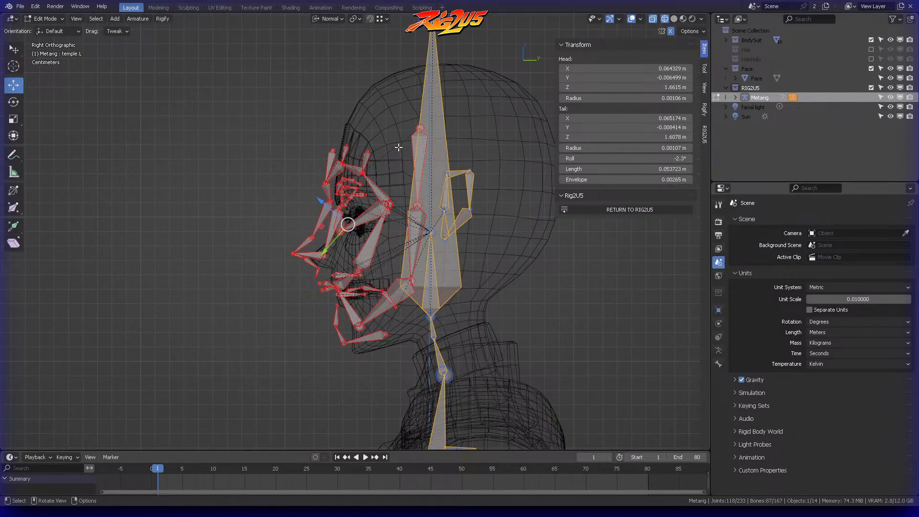
scroll(395, 146, up, 3)
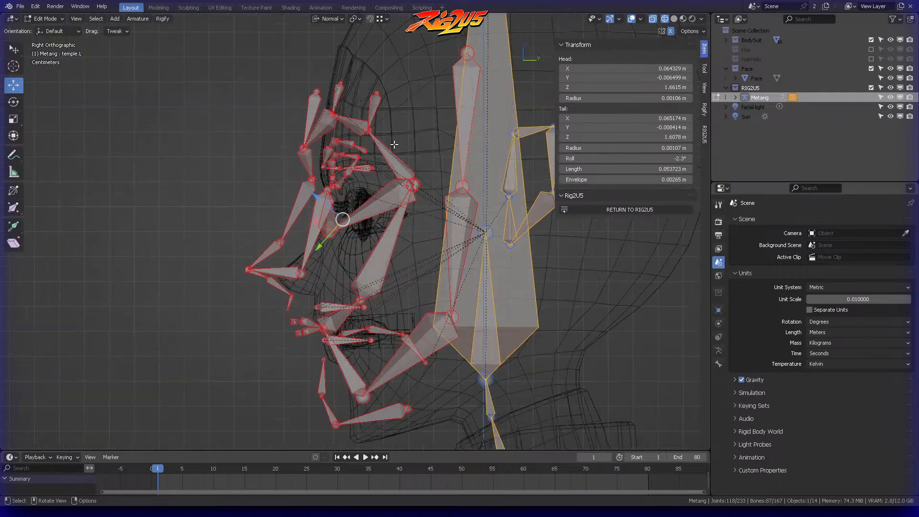
key(s)
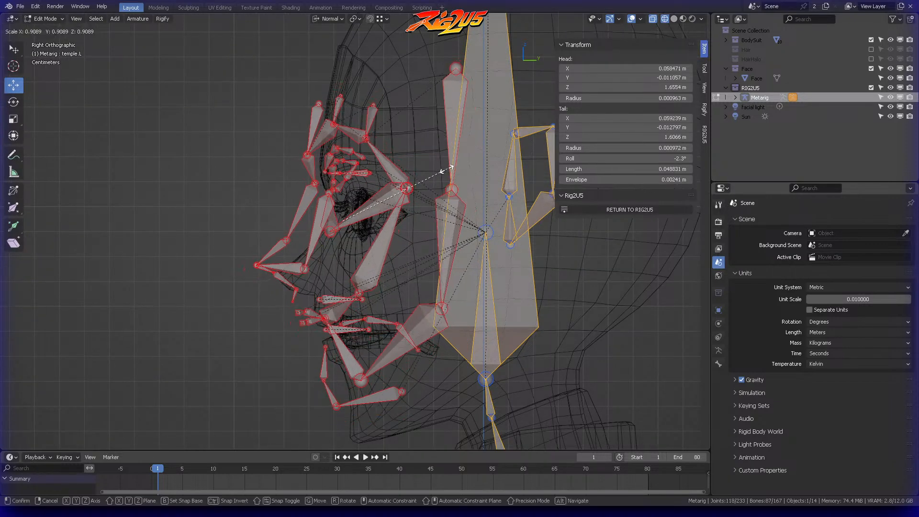
click(440, 171)
key(g)
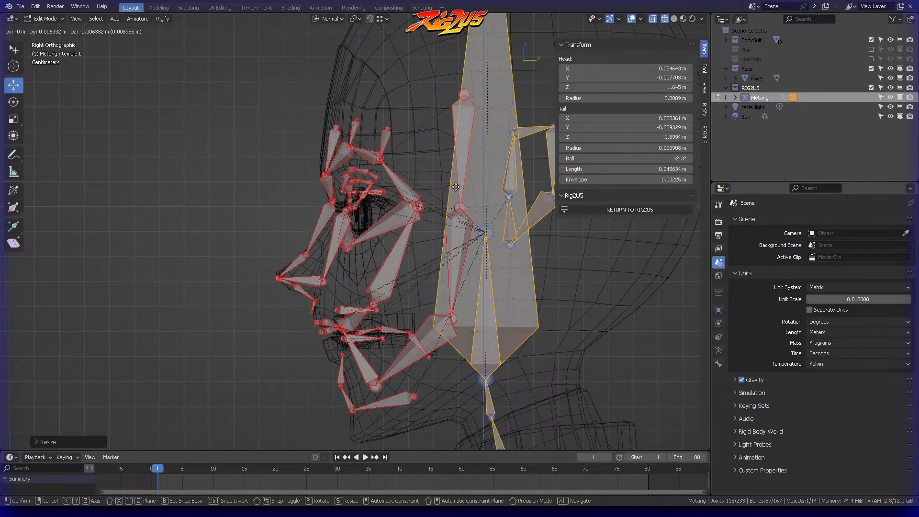
click(461, 196)
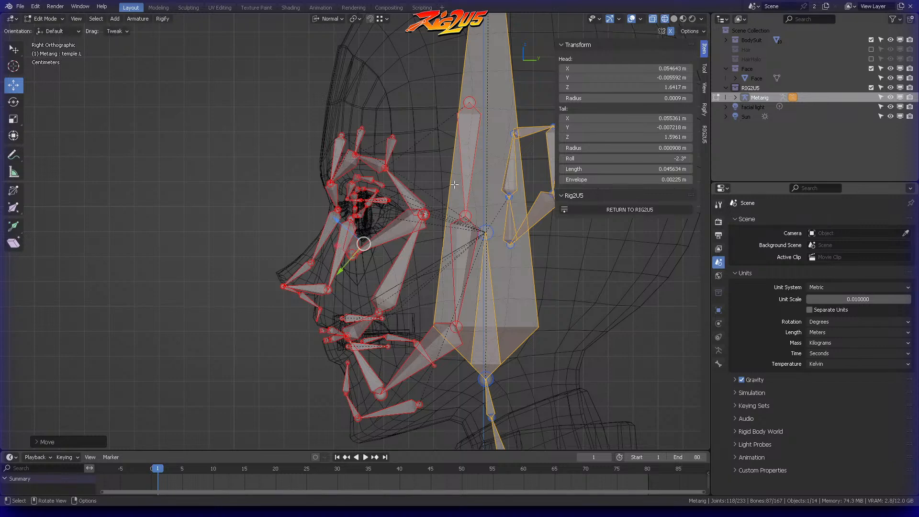
scroll(454, 187, up, 2)
shift+middle_drag(429, 187, 418, 140)
scroll(418, 140, down, 3)
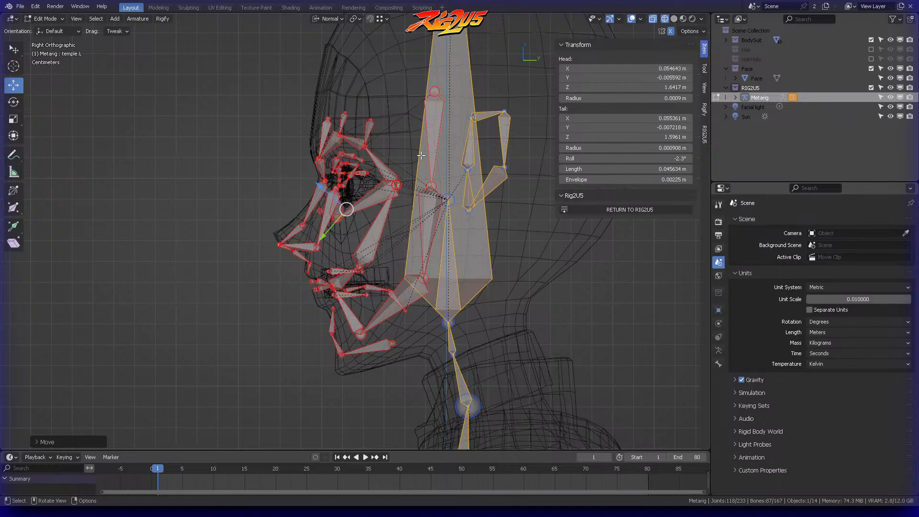
Step: Lower the selected face bones about 0.005 m along global Z to match the mesh's eyes, and clear the selection
key(KP_1)
scroll(434, 172, up, 2)
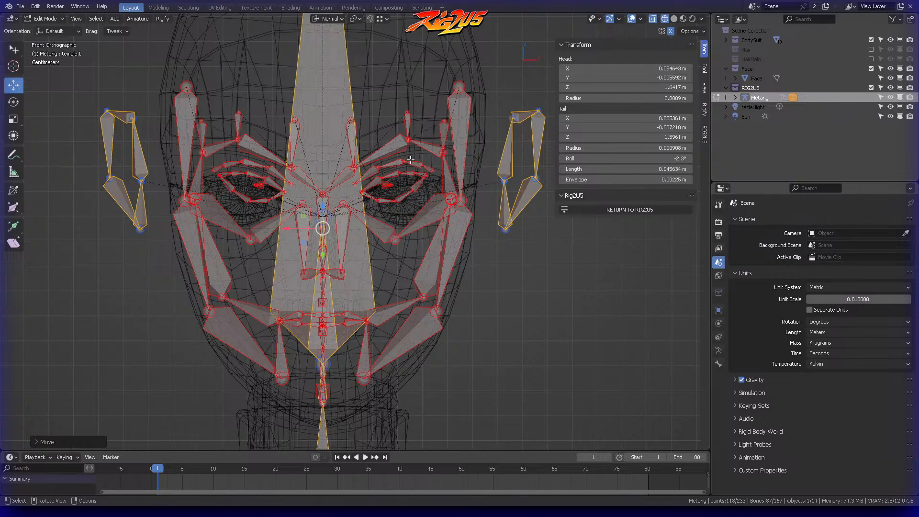
key(g)
key(z)
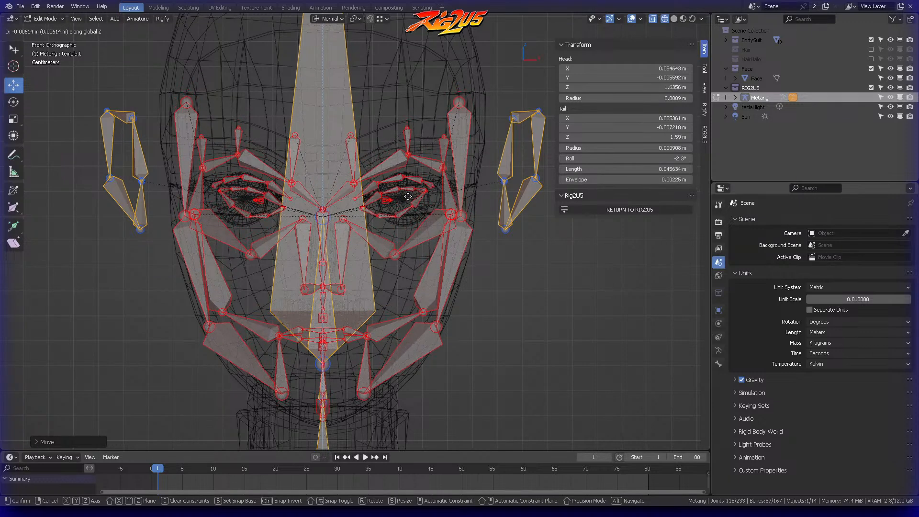
click(408, 196)
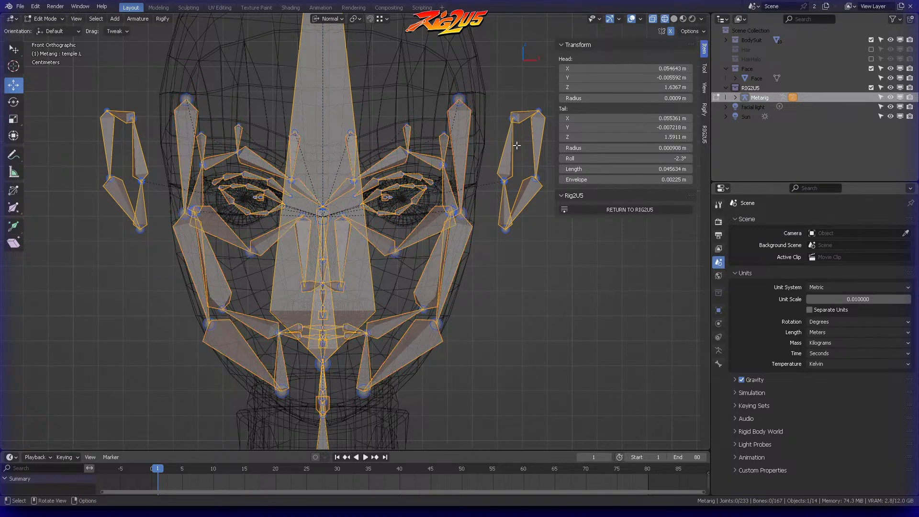
key(a)
Step: Select the left ear bones, scale them down and move them closer to the side of the head in front view
mouse_move(487, 133)
ctrl+right_down()
mouse_move(558, 138)
mouse_move(538, 122)
ctrl+right_up()
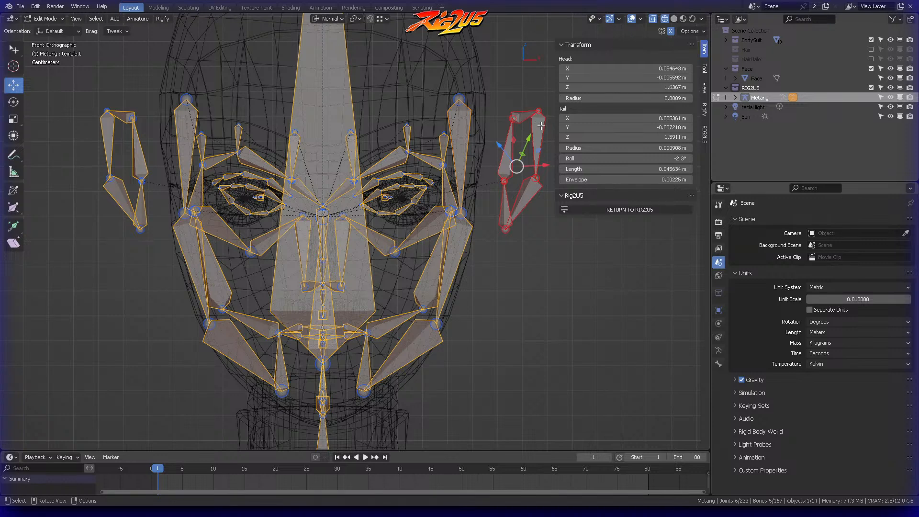
key(n)
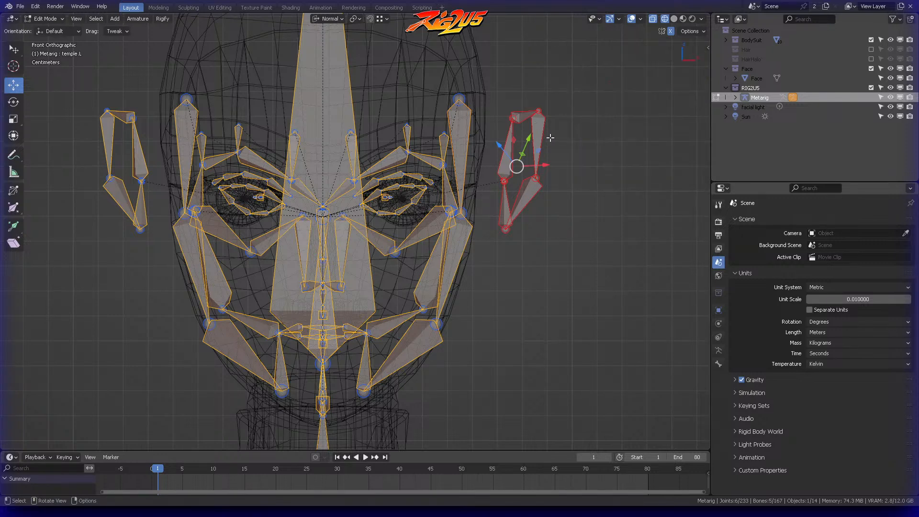
key(s)
click(551, 144)
key(g)
click(535, 173)
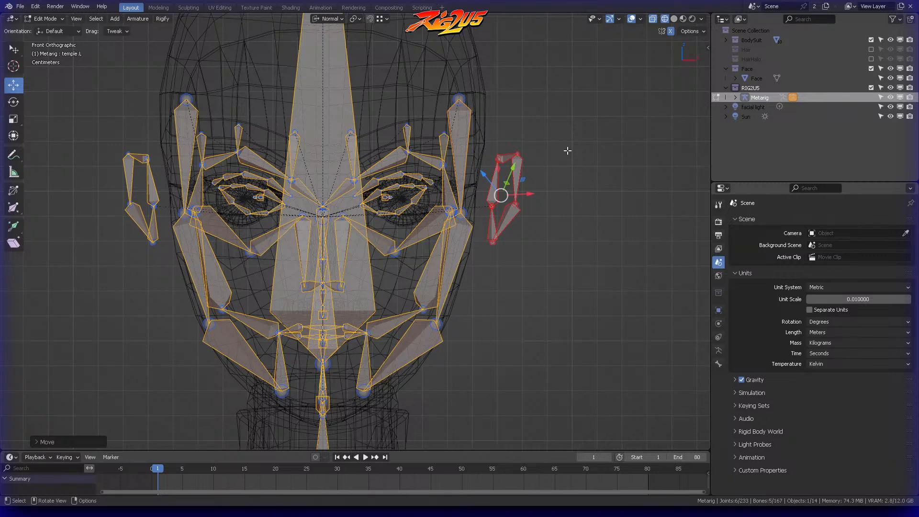
Step: Move the selected left ear bones forward and down in right view, closer to the head's centre line, and clear the selection
key(KP_3)
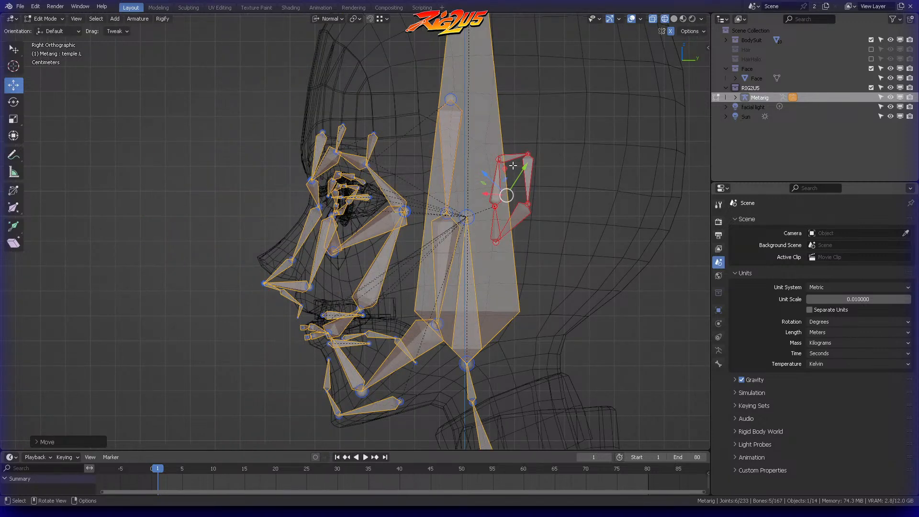
key(g)
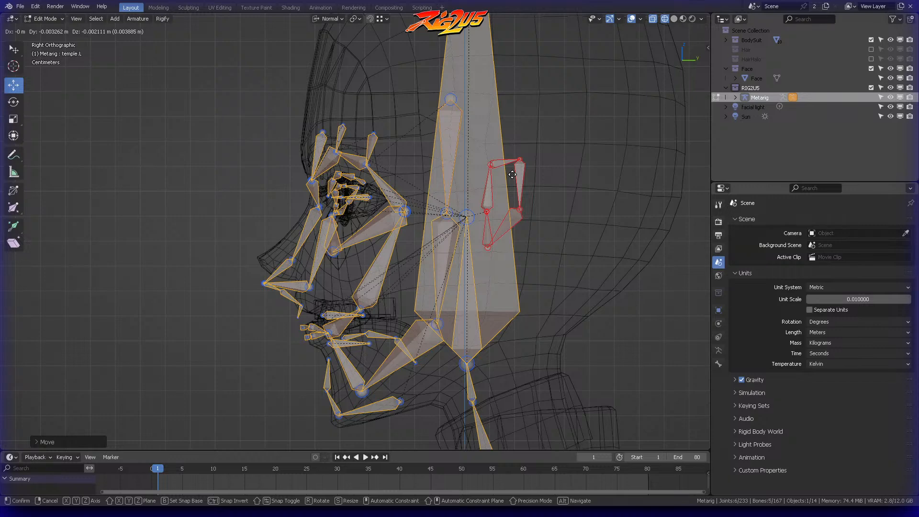
click(520, 170)
click(476, 186)
Step: Examine how the face and ear bones line up with the mesh in the right and front views
scroll(368, 206, up, 4)
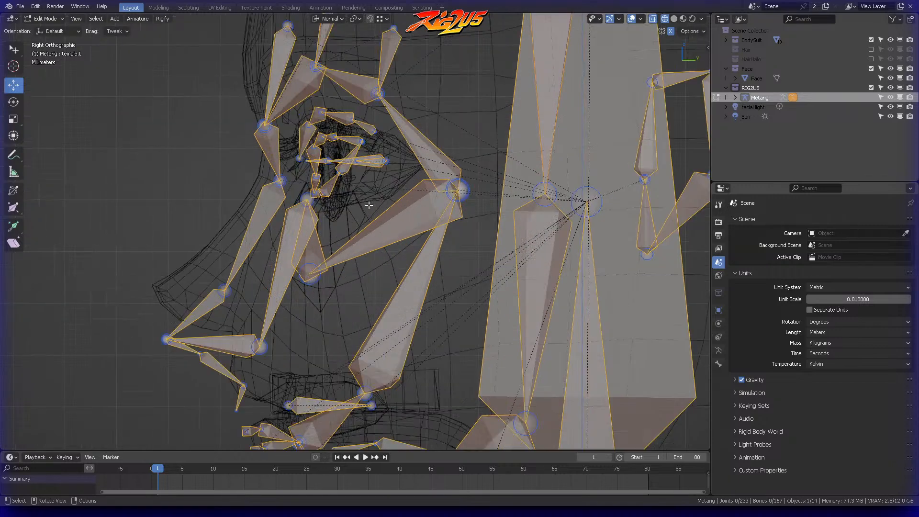
scroll(369, 205, up, 1)
shift+middle_drag(369, 205, 424, 133)
scroll(426, 136, down, 4)
mouse_move(448, 169)
shift+middle_down()
mouse_move(448, 133)
mouse_move(436, 173)
shift+middle_up()
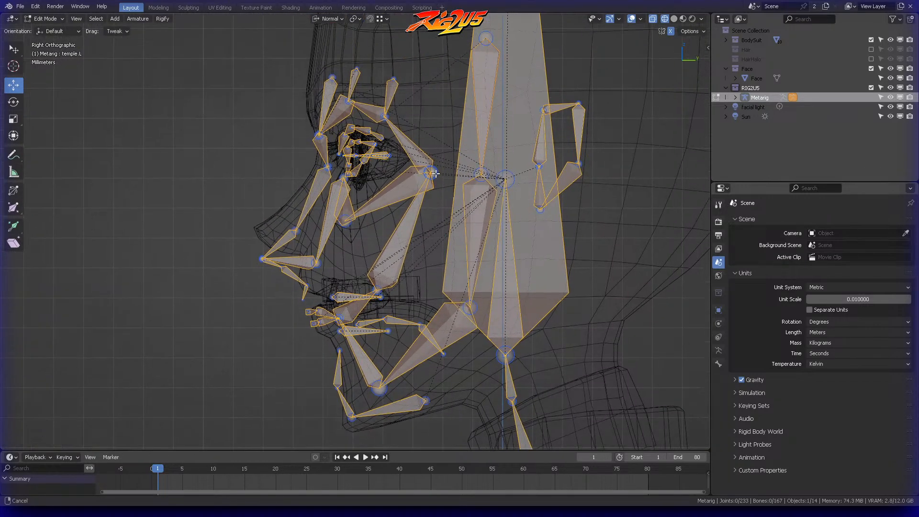
key(KP_1)
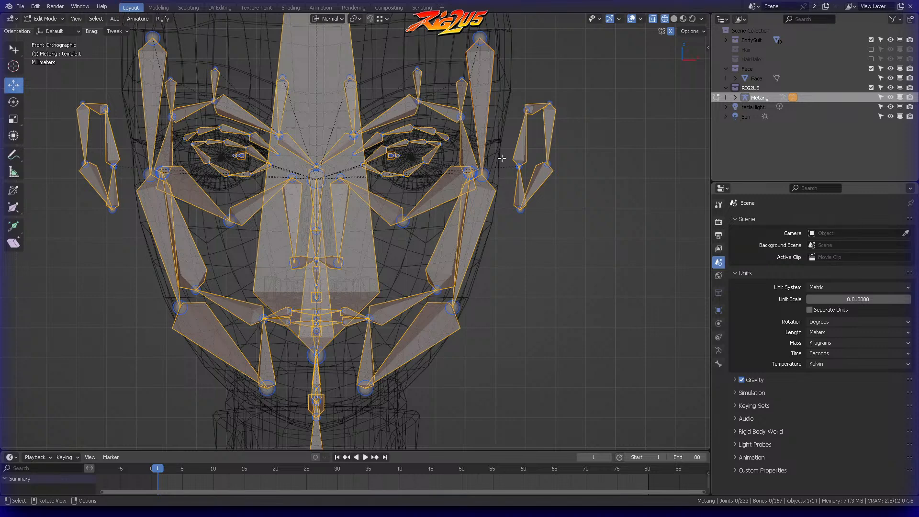
key(KP_3)
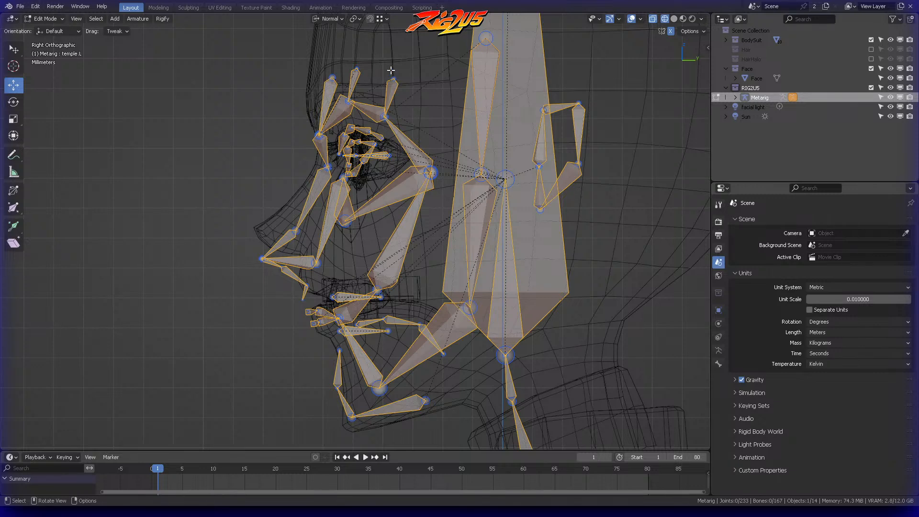
mouse_move(330, 46)
ctrl+right_down()
mouse_move(242, 143)
mouse_move(330, 313)
mouse_move(443, 215)
mouse_move(432, 93)
ctrl+right_up()
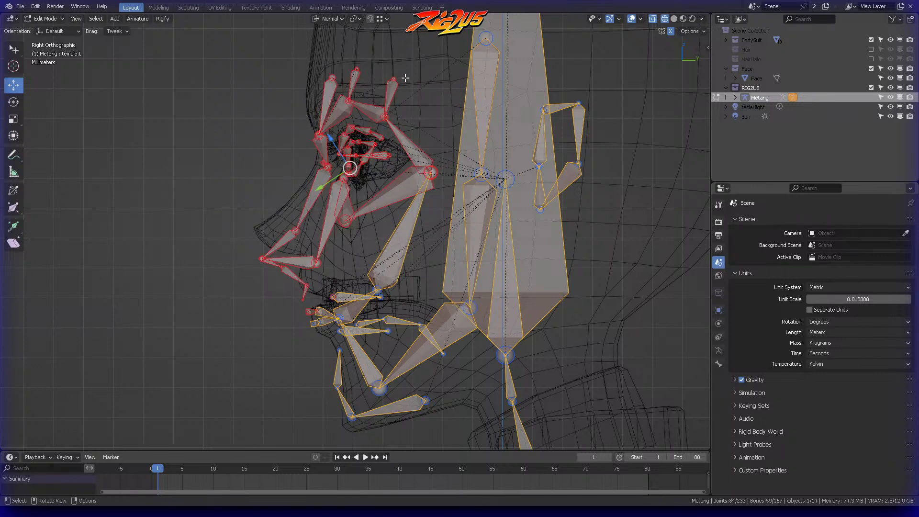
mouse_move(364, 242)
ctrl+right_down()
mouse_move(258, 335)
mouse_move(421, 268)
mouse_move(411, 304)
ctrl+right_up()
shift+click(427, 331)
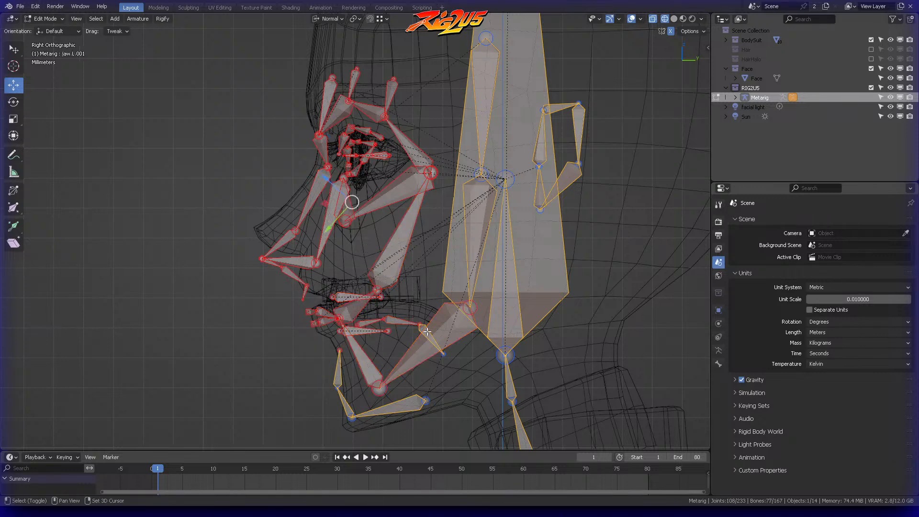
shift+click(419, 327)
shift+click(422, 333)
shift+click(409, 321)
shift+click(420, 330)
key(alt+a)
Step: Move the lower chin and jaw bone joints down onto the mesh's chin in right view, and clear the selection
scroll(382, 219, up, 5)
shift+middle_drag(372, 266, 355, 184)
key(b)
drag(291, 231, 379, 329)
key(g)
click(382, 301)
key(alt+a)
Step: Move the joint between the two chin bones and the upper chin joint onto the mesh's chin profile
mouse_move(322, 148)
ctrl+right_down()
mouse_move(293, 221)
mouse_move(324, 165)
ctrl+right_up()
key(g)
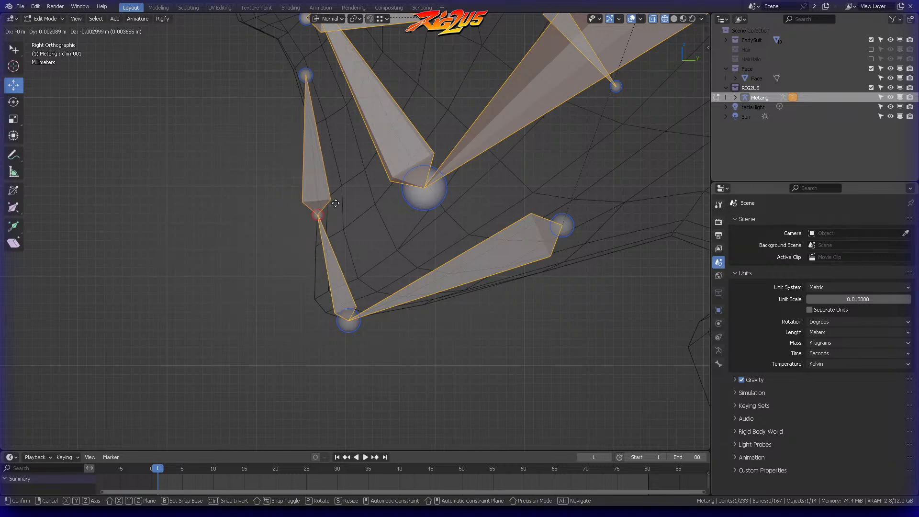
click(349, 195)
key(alt+a)
shift+middle_drag(370, 163, 332, 236)
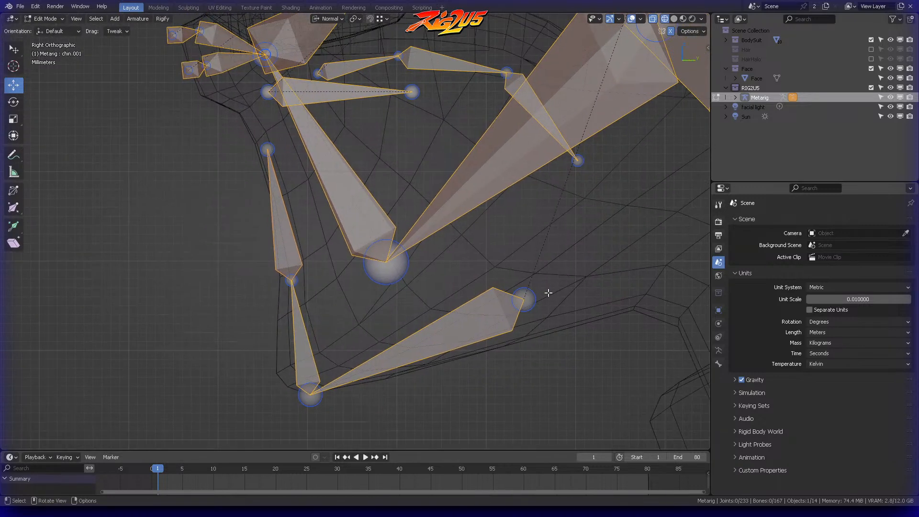
shift+middle_drag(400, 182, 434, 248)
click(302, 214)
key(g)
click(309, 218)
Step: Raise the joint between the two chin bones about 0.003 m along the chin profile, and clear the selection
click(352, 329)
click(325, 345)
key(g)
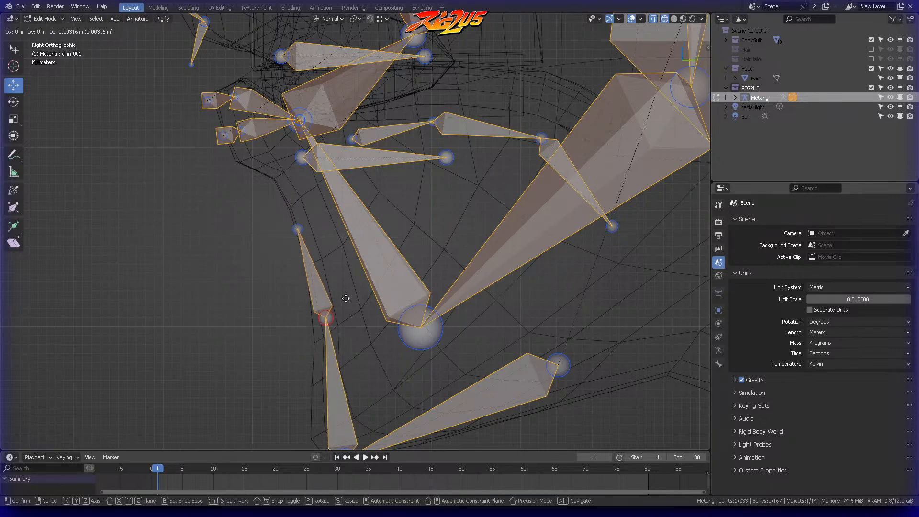
click(345, 297)
key(a)
scroll(419, 321, down, 4)
key(alt+a)
Step: Select the nose tip bones and move them up into the tip of the mesh's nose
shift+middle_drag(422, 247, 413, 292)
shift+middle_drag(425, 222, 472, 314)
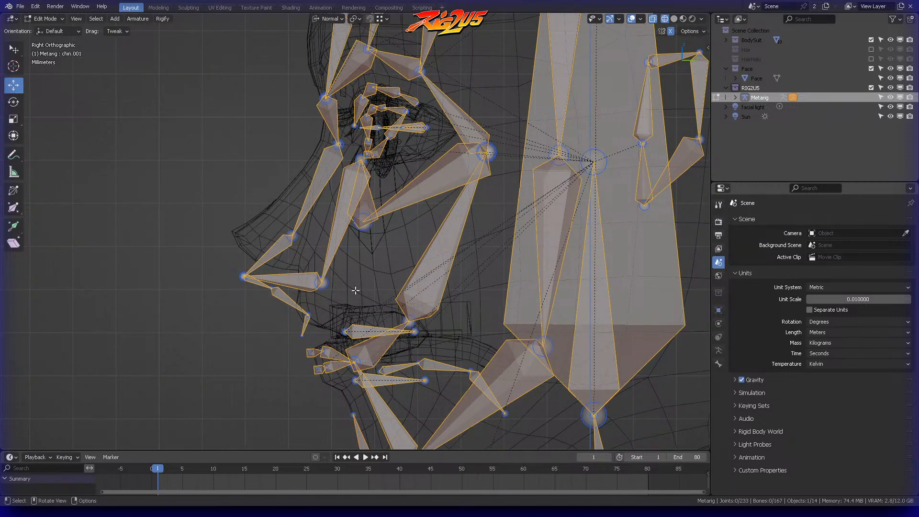
scroll(356, 292, up, 3)
mouse_move(437, 281)
ctrl+right_down()
mouse_move(184, 258)
mouse_move(304, 161)
mouse_move(320, 258)
ctrl+right_up()
key(g)
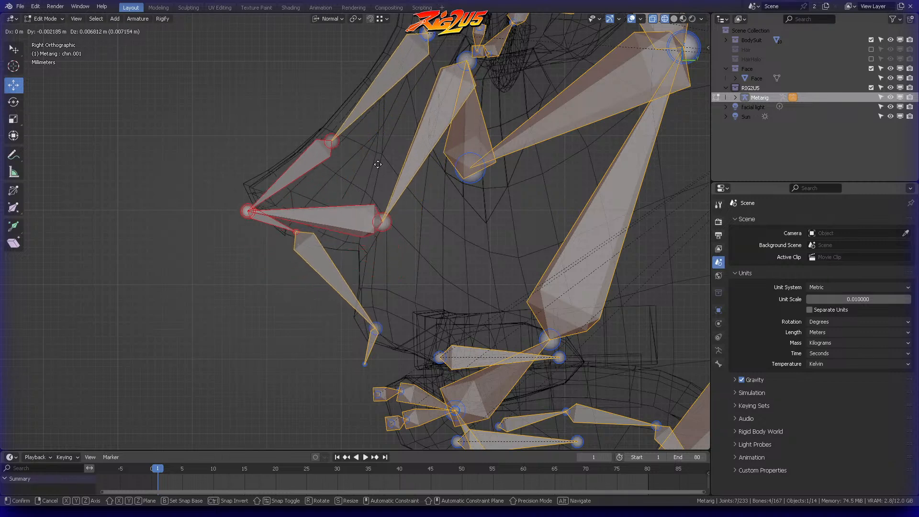
click(302, 191)
click(355, 239)
ctrl+right_drag(292, 207, 294, 214)
key(g)
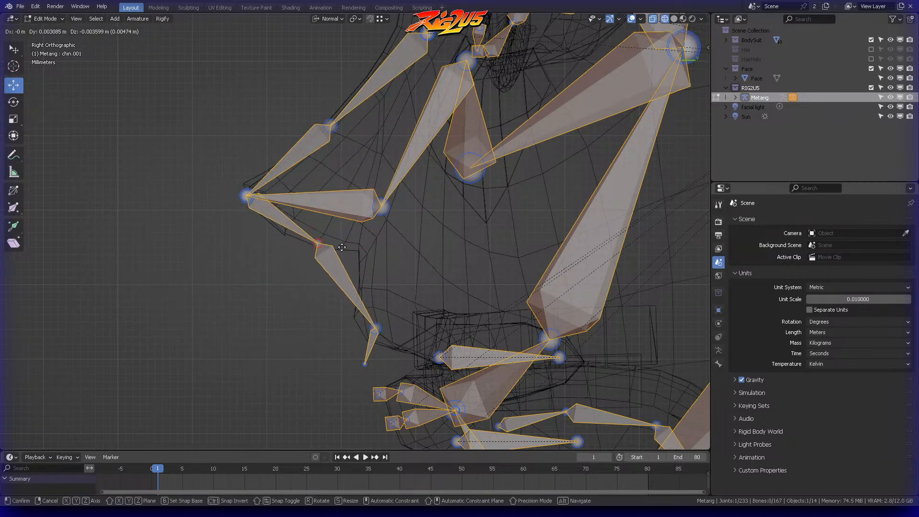
click(375, 253)
click(378, 280)
shift+middle_drag(400, 309, 395, 282)
key(ctrl+z)
key(ctrl+z)
key(ctrl+z)
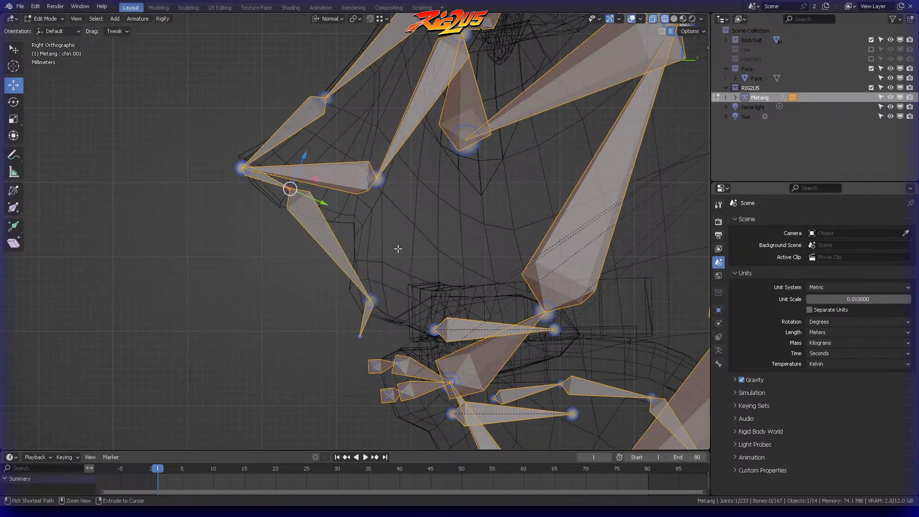
Step: Move the last two joints of the nose chain up to the nose base and just above the upper lip
click(371, 300)
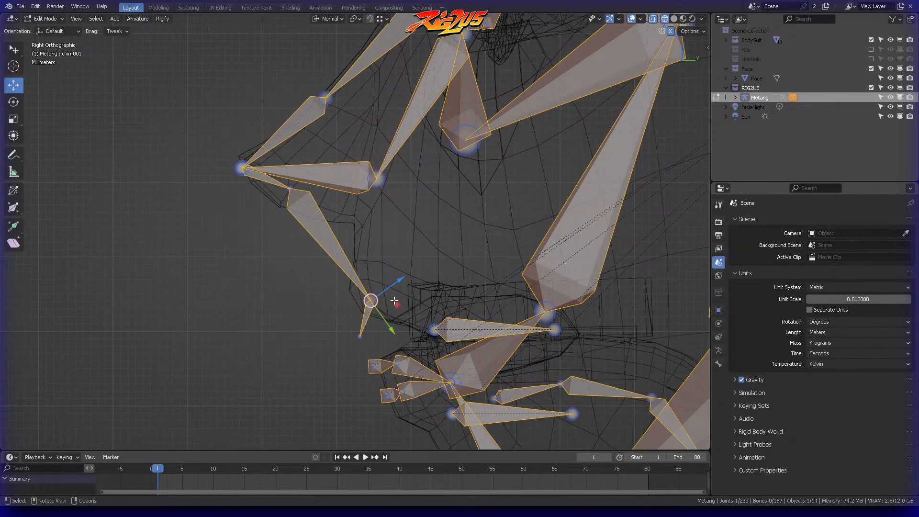
key(g)
click(385, 217)
click(379, 275)
mouse_move(365, 312)
ctrl+right_down()
mouse_move(374, 369)
mouse_move(375, 329)
ctrl+right_up()
key(g)
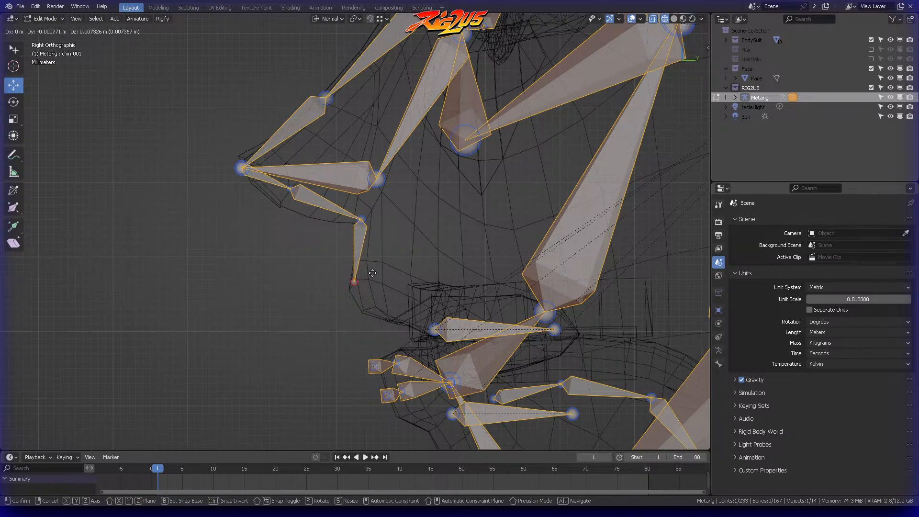
click(377, 263)
click(405, 188)
Step: Nudge the joint under the nose tip down toward the underside of the mesh's nose
shift+middle_drag(405, 188, 462, 259)
scroll(462, 258, up, 3)
mouse_move(350, 268)
ctrl+right_down()
mouse_move(360, 287)
mouse_move(362, 277)
ctrl+right_up()
key(g)
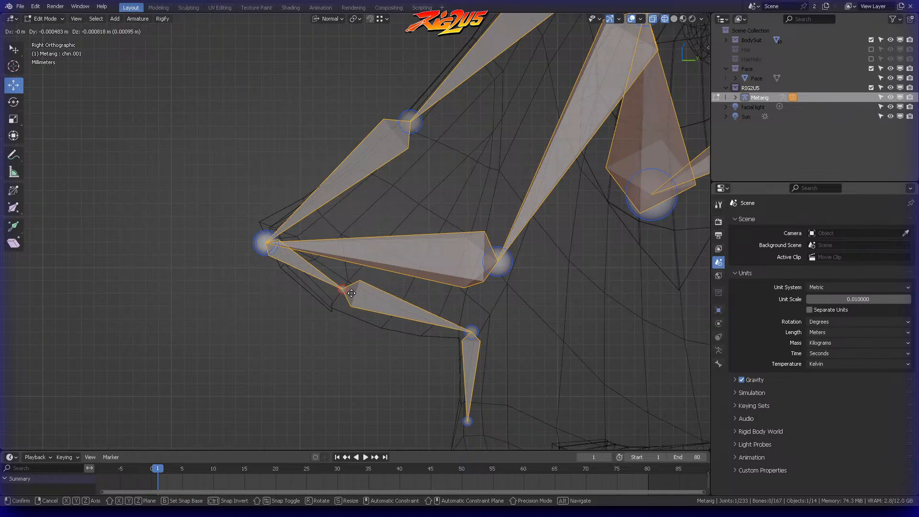
click(358, 290)
click(455, 219)
Step: Return to the front view of the face and save the Blender file
scroll(457, 177, down, 3)
shift+middle_drag(458, 174, 479, 192)
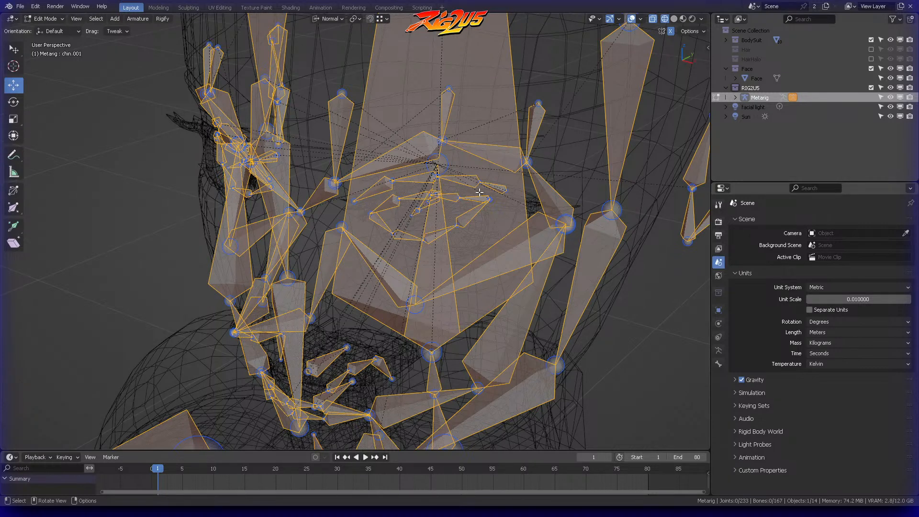
middle_drag(480, 191, 474, 149)
key(KP_1)
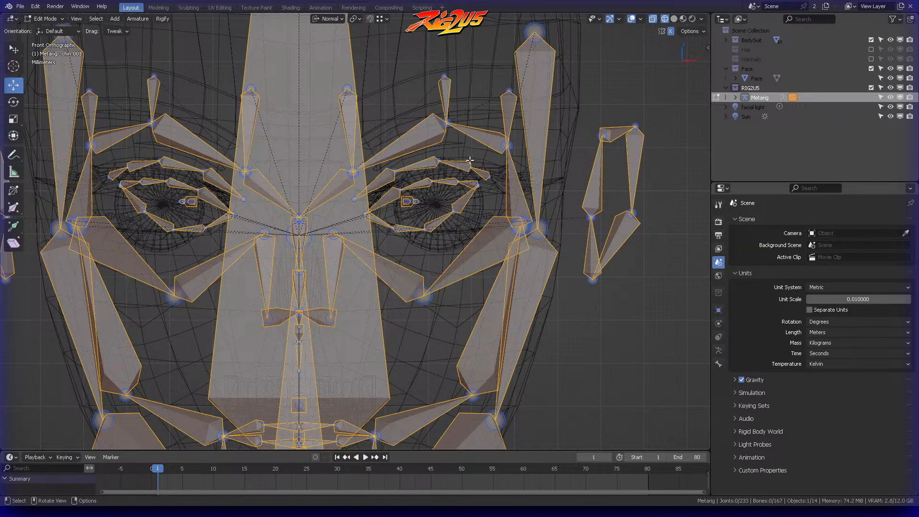
ctrl+scroll(488, 161, up, 3)
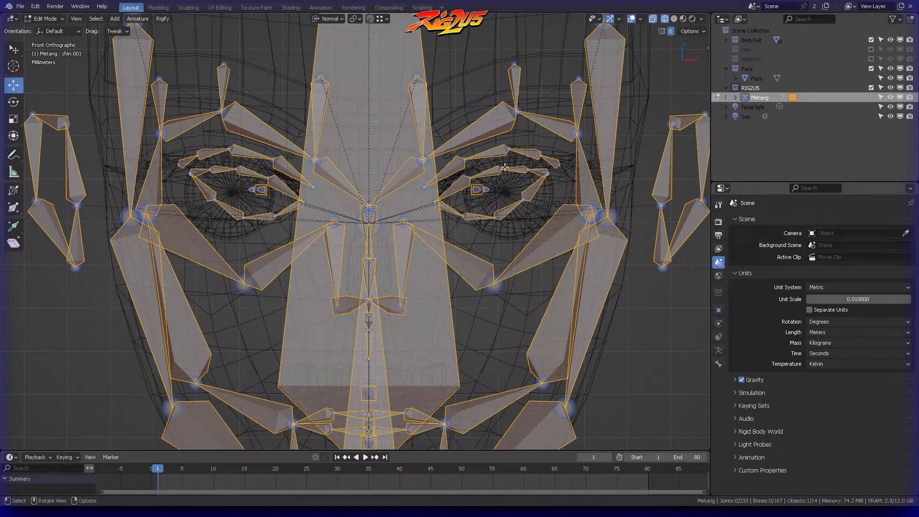
key(ctrl+s)
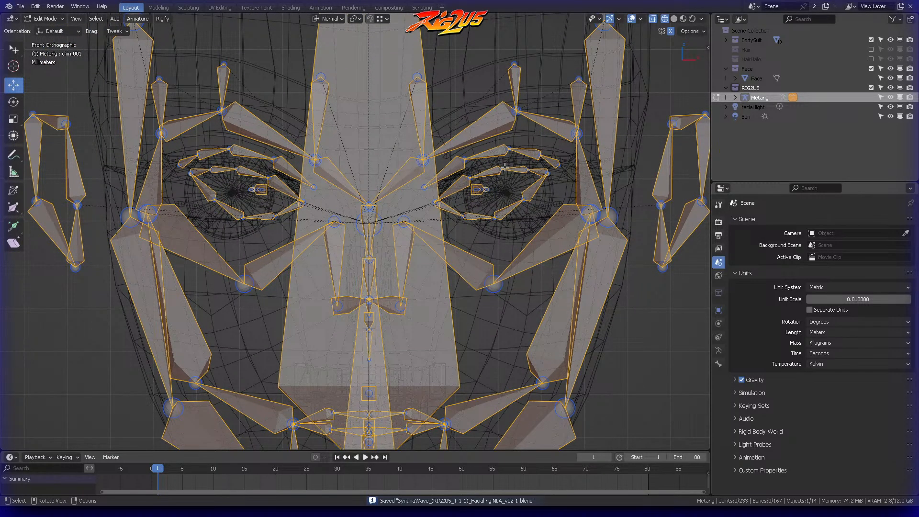
Step: Select the left upper eyelid bone, check its name, and examine the bones around the eye from several angles
middle_drag(505, 166, 551, 166)
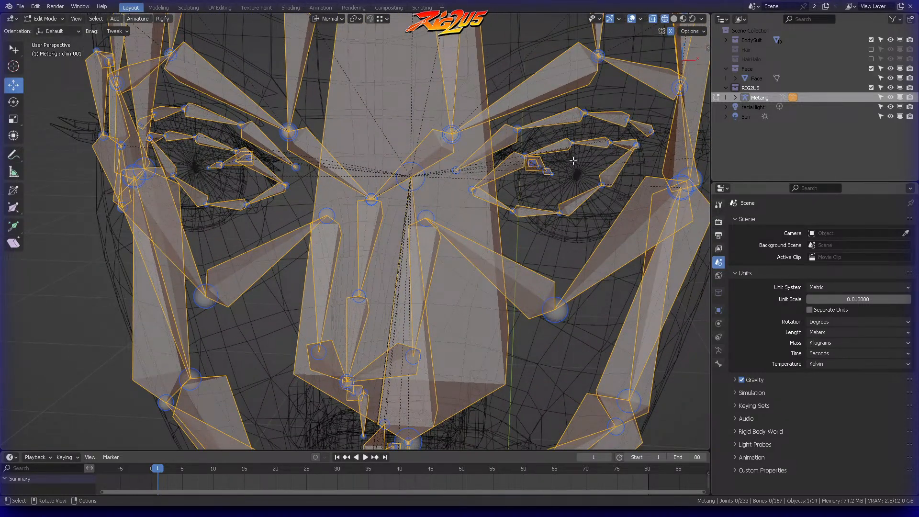
middle_drag(604, 153, 529, 169)
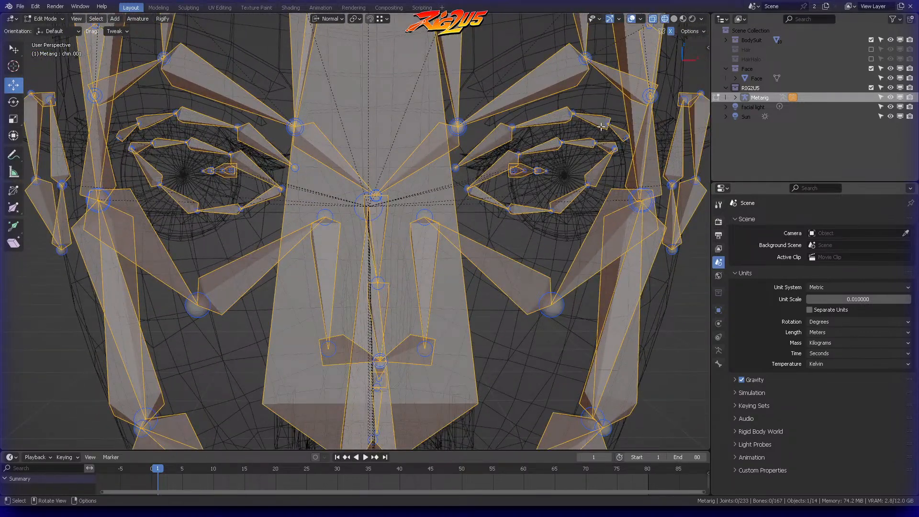
middle_drag(599, 126, 413, 175)
scroll(578, 128, up, 3)
click(413, 175)
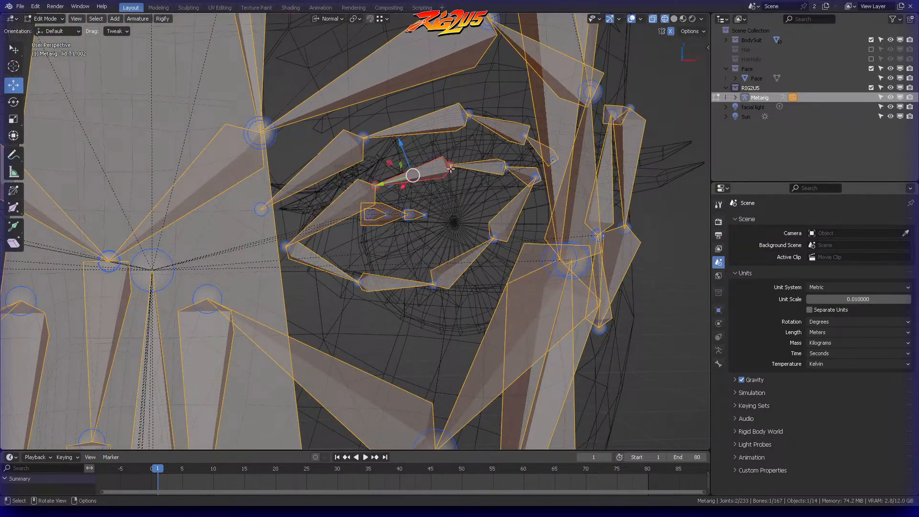
key(F2)
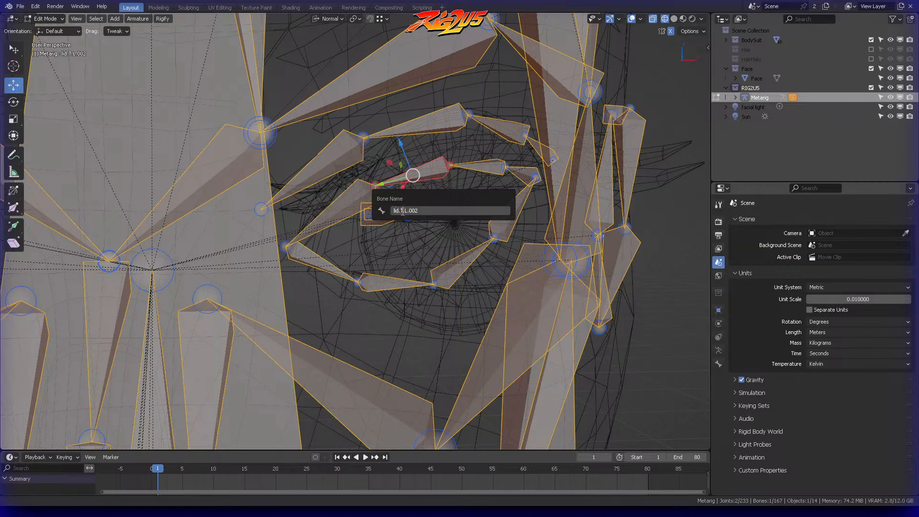
key(Return)
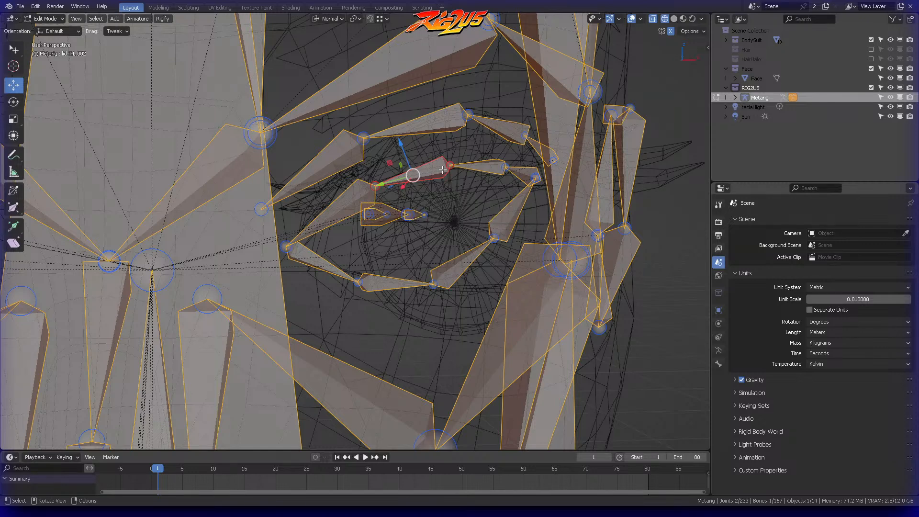
mouse_move(439, 163)
middle_down()
mouse_move(410, 171)
mouse_move(424, 164)
middle_up()
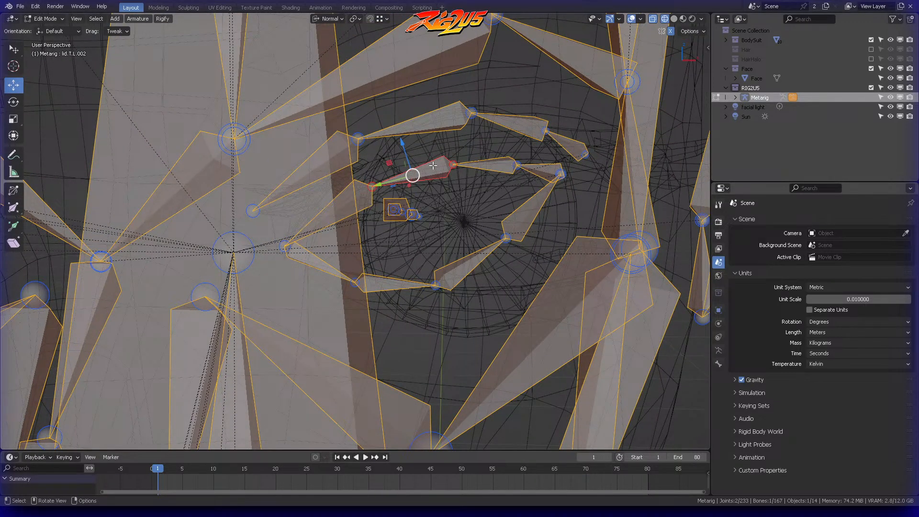
middle_drag(451, 148, 430, 159)
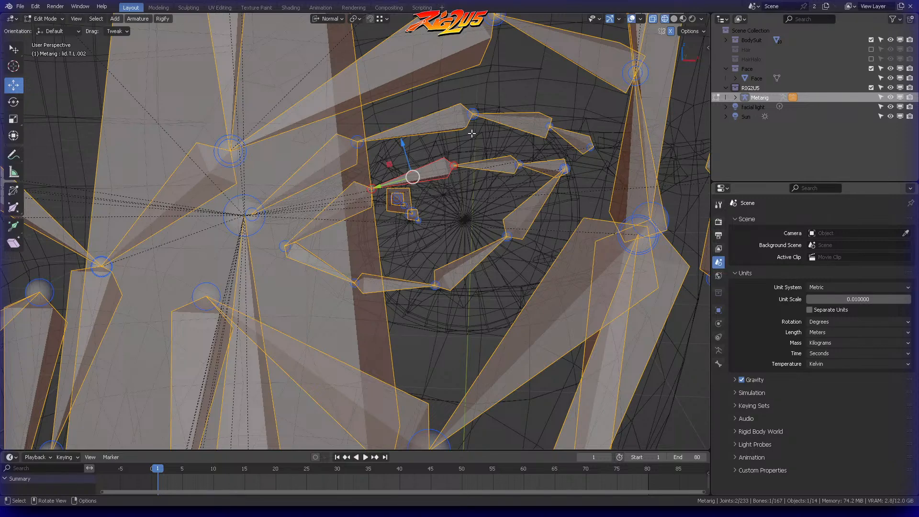
Step: Move the outer joints of the left lower brow bones up onto the mesh above the eye
mouse_move(471, 133)
middle_down()
mouse_move(444, 150)
mouse_move(458, 142)
mouse_move(519, 204)
mouse_move(539, 154)
middle_up()
key(alt+a)
ctrl+right_drag(540, 154, 528, 186)
mouse_move(527, 186)
middle_down()
mouse_move(537, 174)
mouse_move(440, 148)
mouse_move(429, 158)
middle_up()
key(g)
click(458, 128)
middle_drag(458, 129, 519, 153)
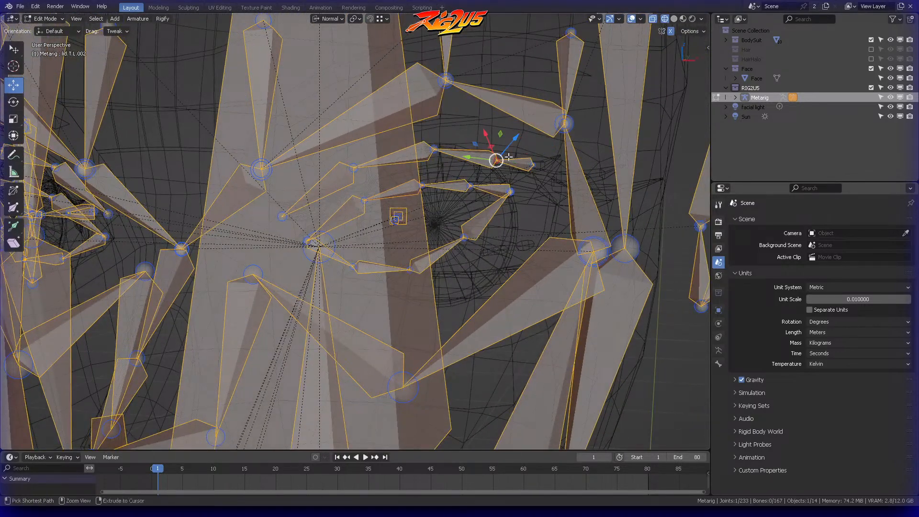
key(g)
click(508, 141)
Step: Raise the middle and inner joints of the left lower brow bones to follow the mesh above the eye
click(454, 135)
middle_drag(454, 136, 462, 142)
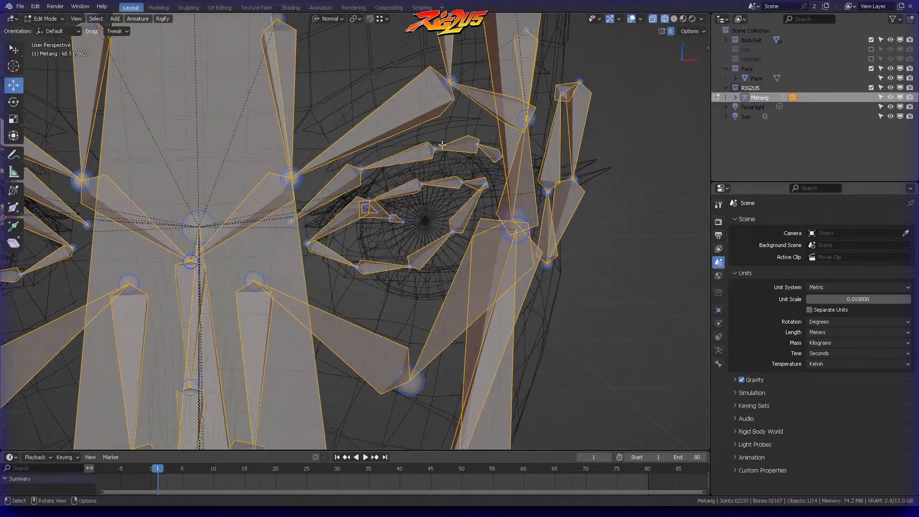
key(g)
click(447, 137)
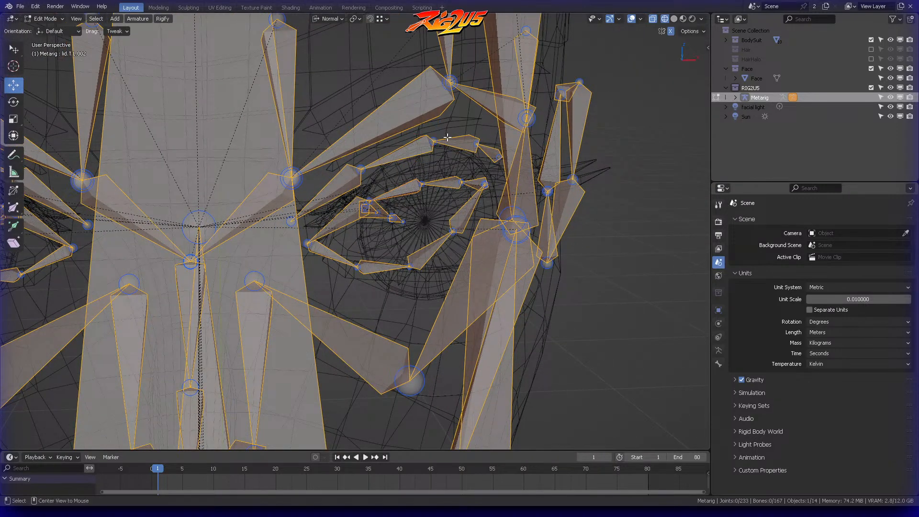
mouse_move(377, 165)
middle_down()
mouse_move(411, 148)
mouse_move(378, 147)
mouse_move(373, 187)
mouse_move(375, 170)
middle_up()
key(g)
click(415, 145)
click(410, 145)
Step: Move the left eye's outer eyelid joints toward the edge of the mesh's eye opening, and save the file
middle_drag(475, 174, 474, 209)
key(g)
click(492, 221)
click(459, 191)
key(g)
click(451, 238)
key(ctrl+s)
Step: Adjust the remaining outer upper and lower eyelid joints outward to follow the outline of the mesh's left eye
click(428, 156)
key(g)
click(437, 209)
key(g)
click(482, 177)
click(526, 161)
click(524, 178)
mouse_move(525, 178)
middle_down()
mouse_move(476, 139)
mouse_move(474, 157)
mouse_move(537, 150)
mouse_move(538, 158)
mouse_move(460, 165)
mouse_move(539, 185)
middle_up()
key(g)
click(476, 139)
Step: Move the outer joints of the left lower brow bones outward to follow the mesh above the eye
scroll(479, 160, down, 2)
scroll(478, 162, up, 3)
click(538, 170)
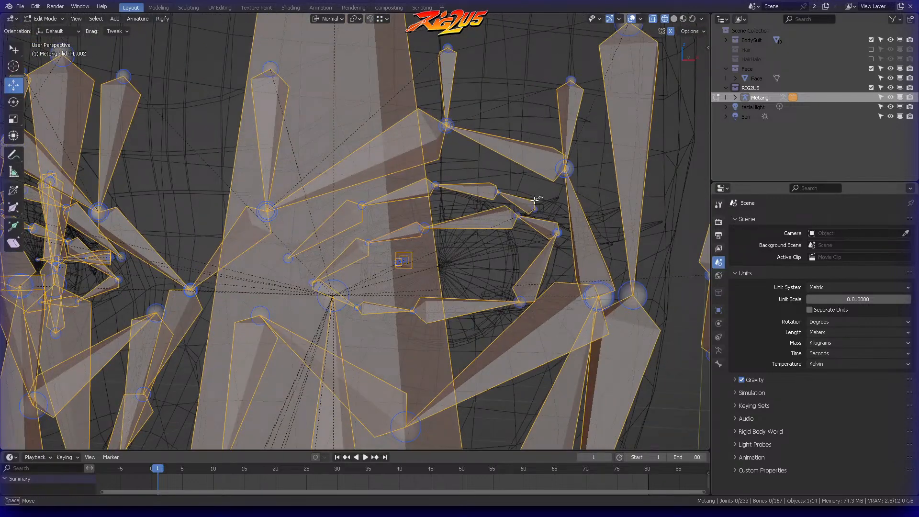
key(g)
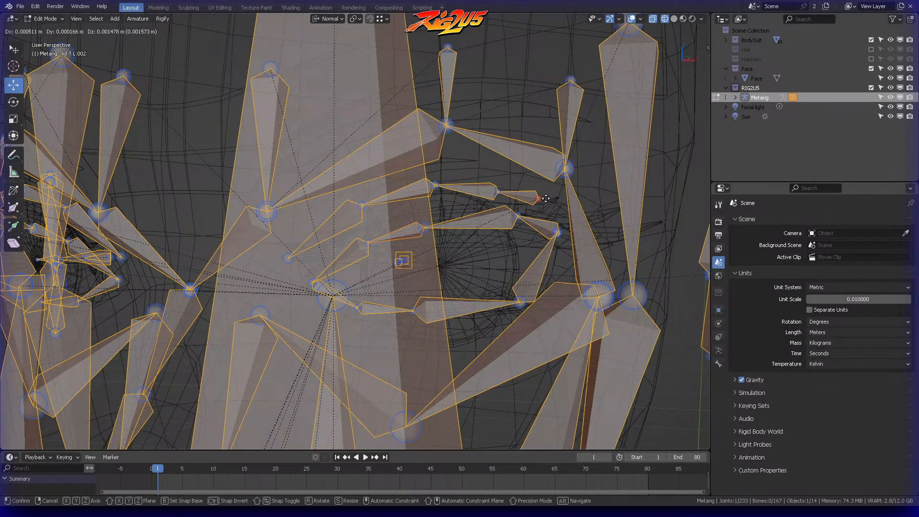
click(541, 198)
click(503, 173)
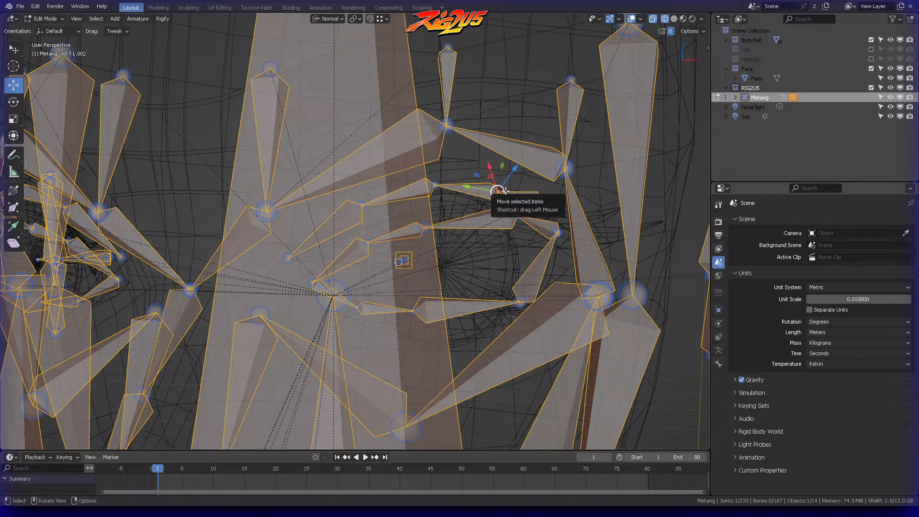
key(g)
click(505, 182)
click(459, 168)
middle_drag(431, 172, 453, 210)
click(382, 200)
key(g)
click(396, 181)
click(398, 197)
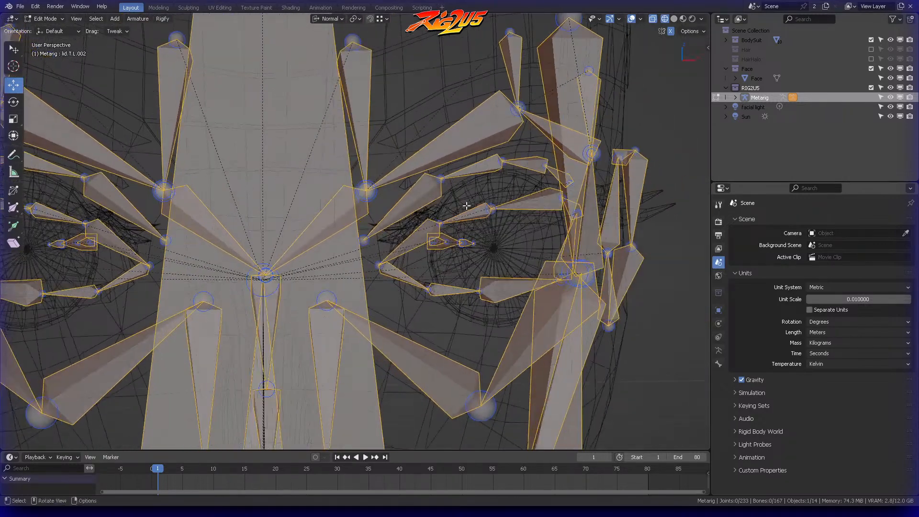
Step: Set the metarig's bones to display as Stick
scroll(454, 210, down, 5)
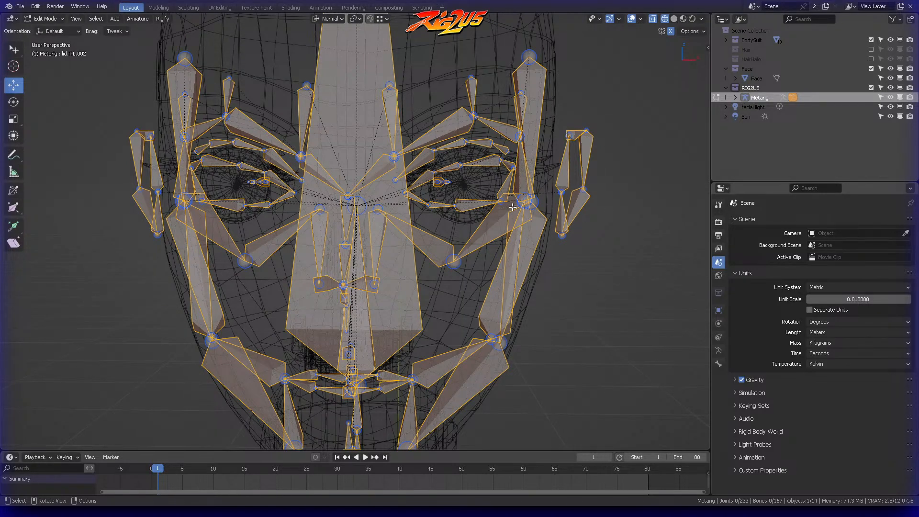
click(718, 351)
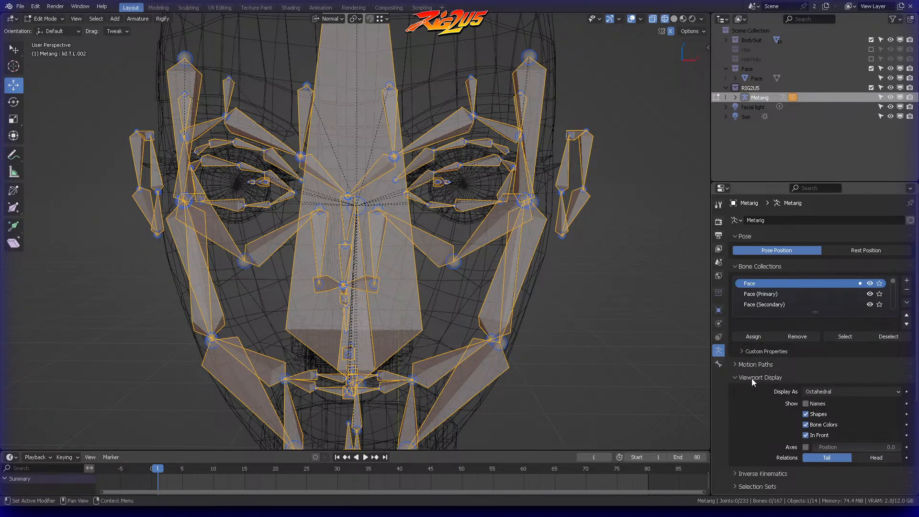
click(834, 390)
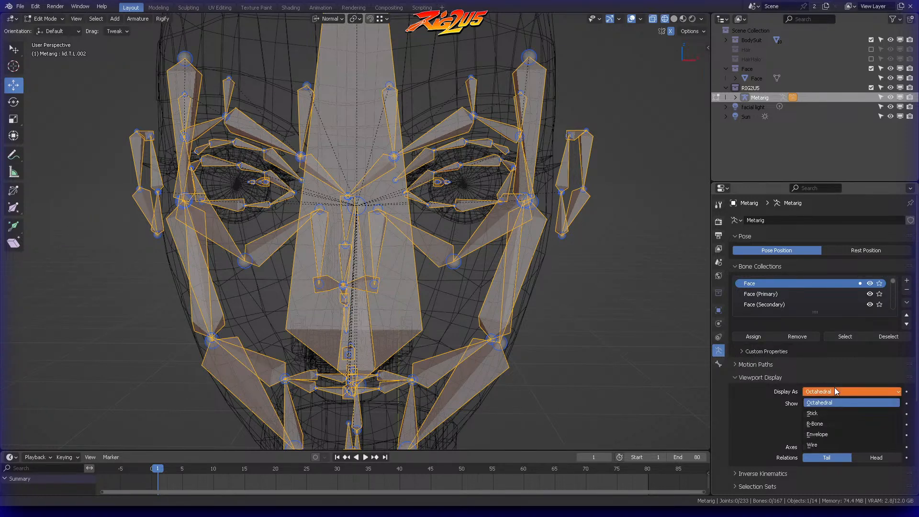
click(819, 412)
scroll(511, 160, up, 5)
middle_drag(550, 138, 458, 120)
scroll(510, 160, up, 1)
click(448, 152)
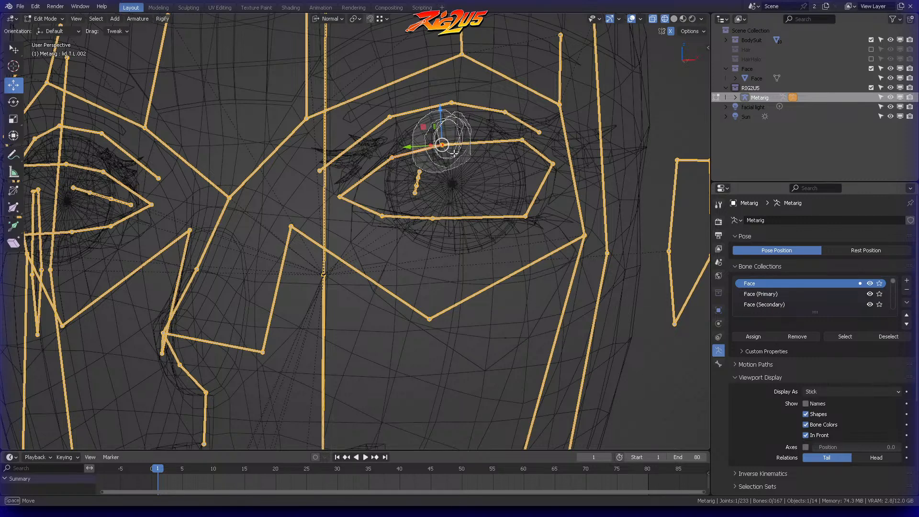
key(ctrl+z)
key(ctrl+z)
key(ctrl+z)
key(ctrl+z)
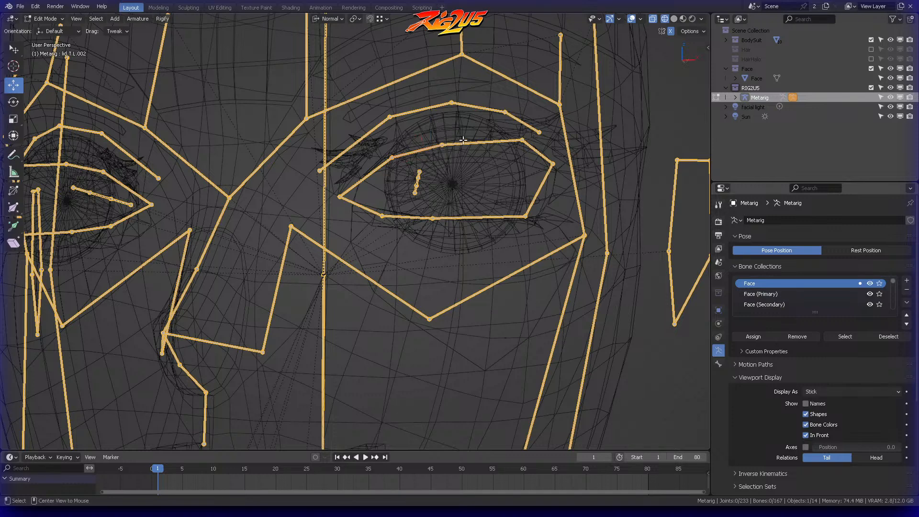
key(g)
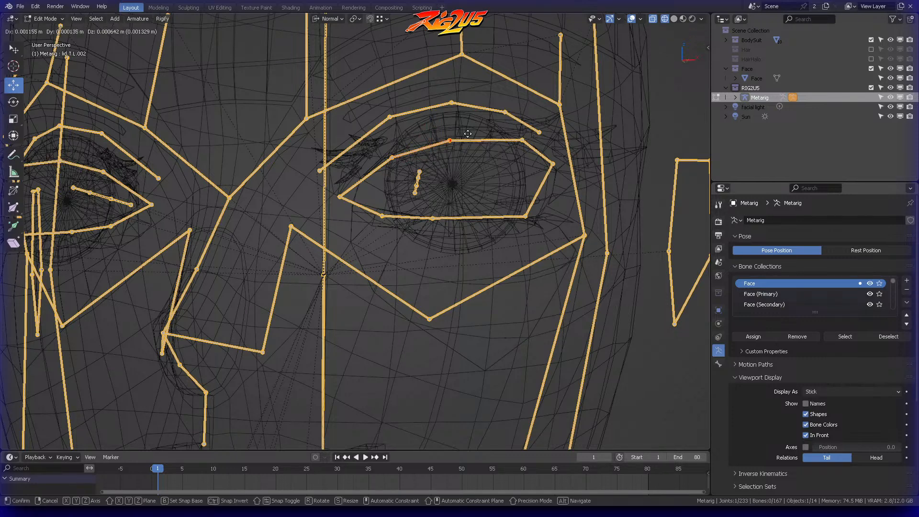
key(Escape)
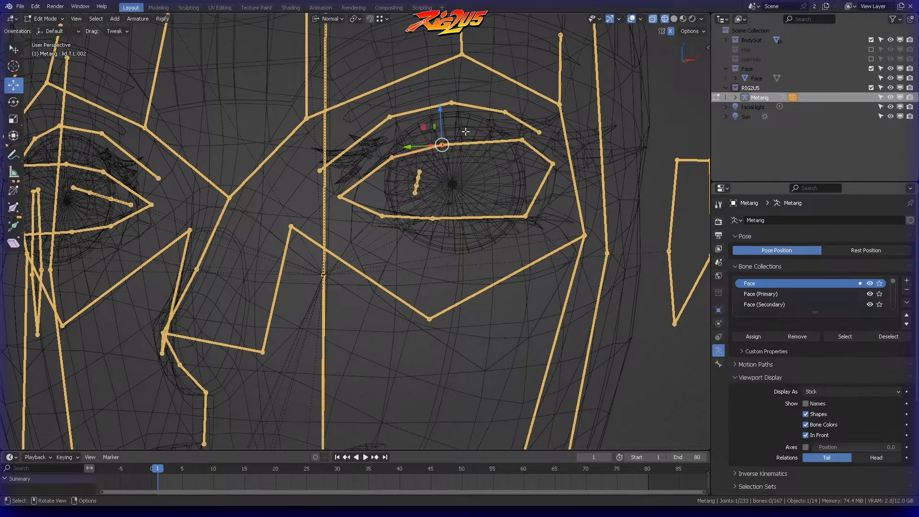
Step: Reposition the middle joint of the left upper eyelid along the mesh's lid edge, adjusting it from several angles
key(KP_Decimal)
scroll(433, 136, down, 6)
mouse_move(437, 190)
middle_down()
mouse_move(413, 215)
mouse_move(451, 176)
mouse_move(480, 176)
mouse_move(523, 152)
middle_up()
key(g)
click(448, 192)
click(318, 211)
ctrl+right_drag(320, 206, 329, 221)
key(g)
click(367, 195)
click(427, 177)
ctrl+right_drag(441, 185, 441, 182)
middle_drag(467, 170, 416, 145)
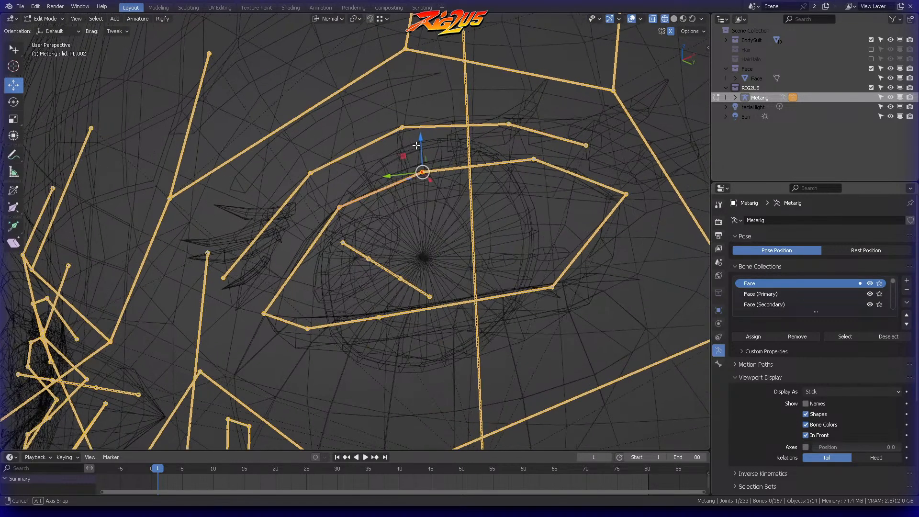
key(g)
click(422, 151)
Step: Move the joint between the middle and outer corner of the left upper eyelid outward along the mesh's lid edge
click(510, 166)
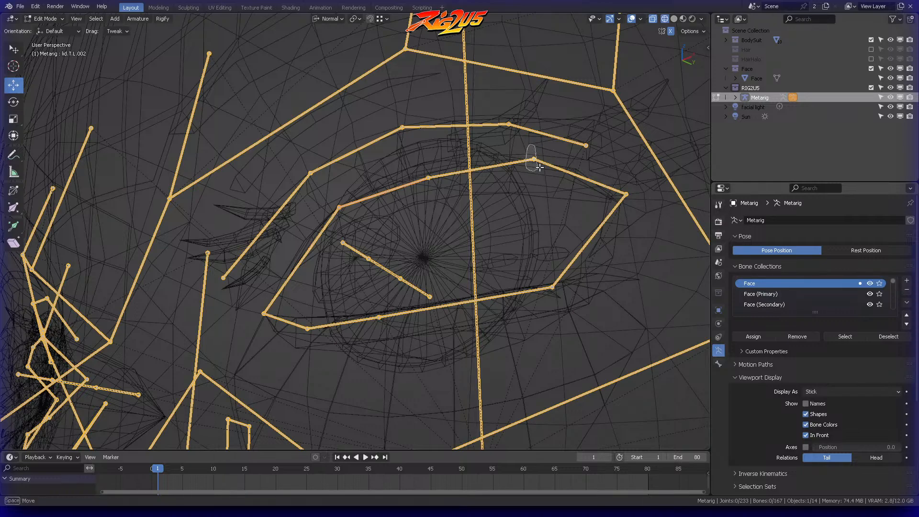
key(g)
click(555, 158)
click(479, 152)
middle_drag(400, 152, 361, 156)
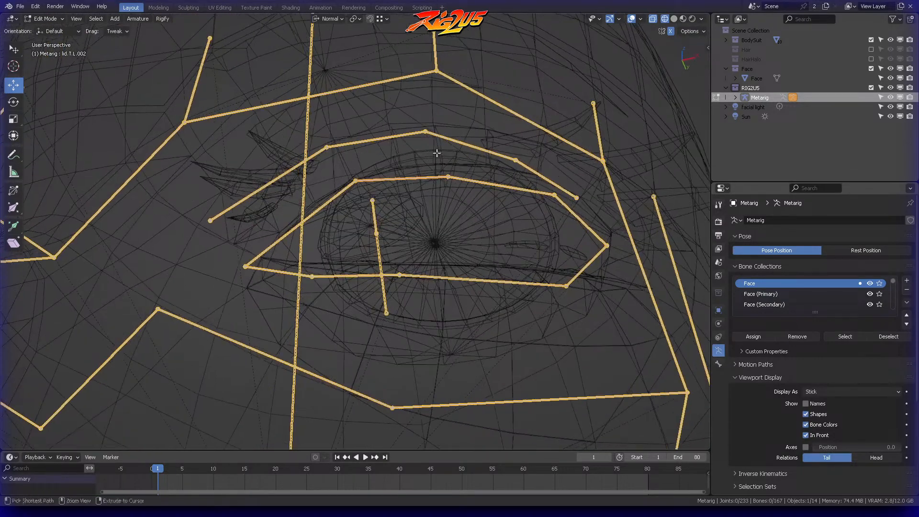
Step: Adjust the inner joint of the left upper eyelid to match the curve of the mesh's lid
ctrl+right_drag(463, 163, 458, 158)
mouse_move(458, 158)
middle_down()
mouse_move(382, 117)
mouse_move(489, 209)
mouse_move(436, 181)
mouse_move(431, 173)
mouse_move(443, 168)
mouse_move(433, 162)
mouse_move(358, 205)
mouse_move(369, 206)
mouse_move(374, 222)
middle_up()
key(g)
click(427, 129)
click(421, 131)
key(g)
click(378, 225)
click(439, 214)
Step: Adjust the left lower eyelid's joints to follow the mesh's lower lid edge
scroll(441, 214, down, 3)
middle_drag(441, 214, 426, 171)
scroll(409, 172, up, 2)
middle_drag(343, 222, 363, 184)
key(g)
click(371, 269)
middle_drag(484, 243, 469, 232)
key(g)
click(454, 246)
click(418, 231)
Step: Move the outer joint of the left lower eyelid slightly outward onto the mesh's lid edge
middle_drag(455, 238, 453, 251)
ctrl+right_drag(472, 266, 470, 257)
middle_drag(470, 255, 451, 257)
key(g)
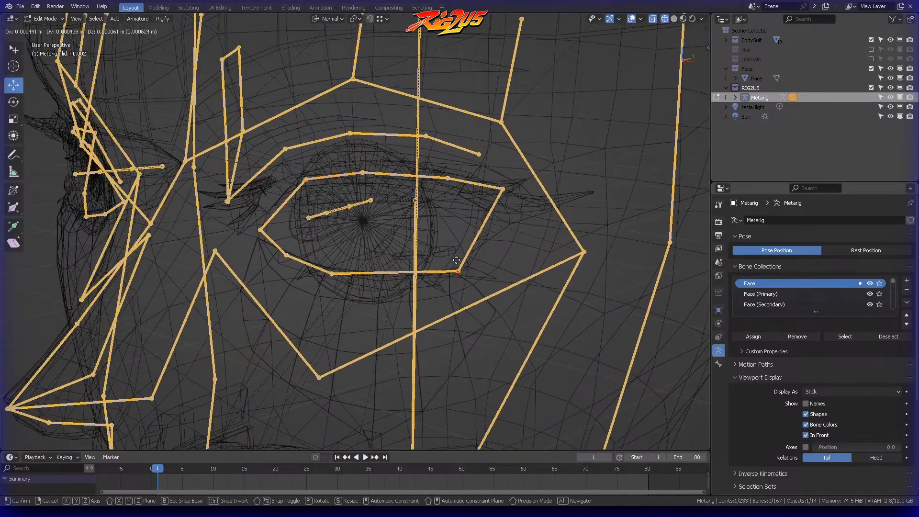
click(460, 259)
Step: Reposition the outer corner joint where the left upper and lower eyelid bones meet
key(alt+a)
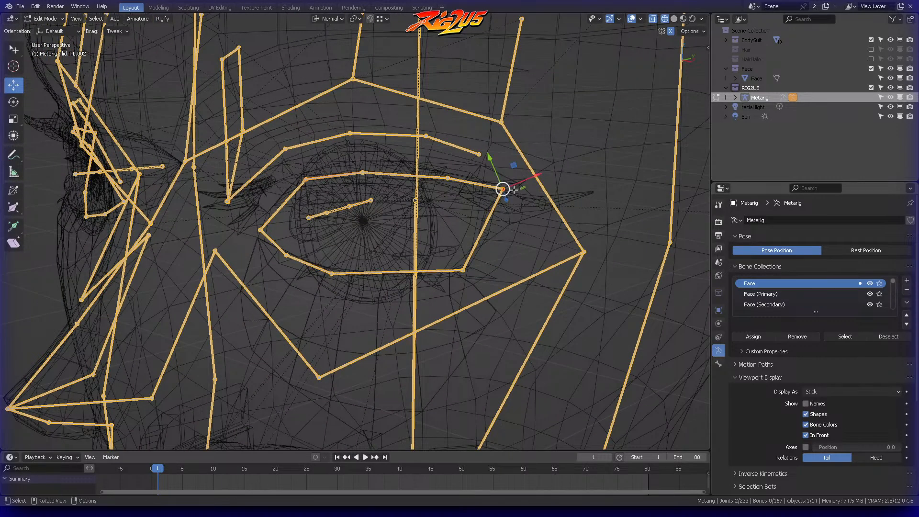
middle_drag(513, 190, 507, 192)
key(g)
click(511, 199)
key(alt+a)
Step: Correct the depth of the left upper eyelid joint beside the outer corner to fit the mesh
middle_drag(402, 199, 485, 183)
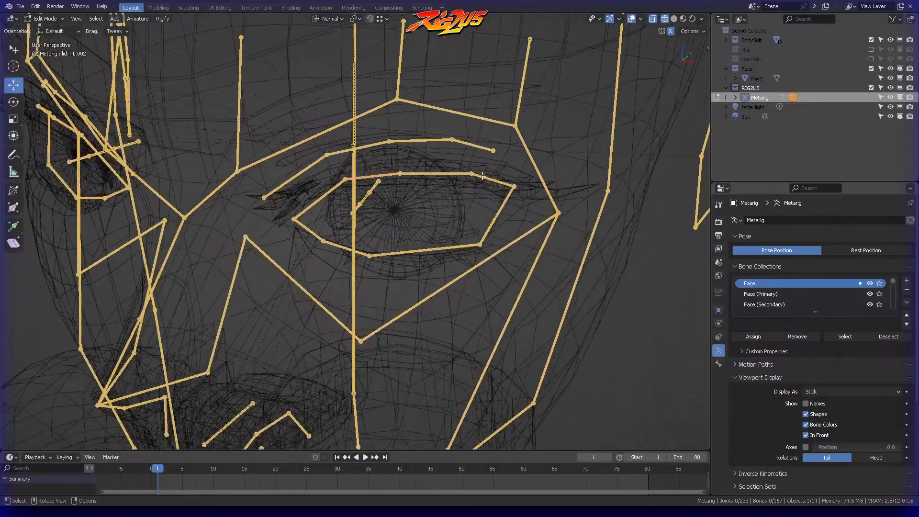
ctrl+right_drag(477, 192, 480, 170)
mouse_move(480, 171)
middle_down()
mouse_move(469, 180)
mouse_move(460, 232)
middle_up()
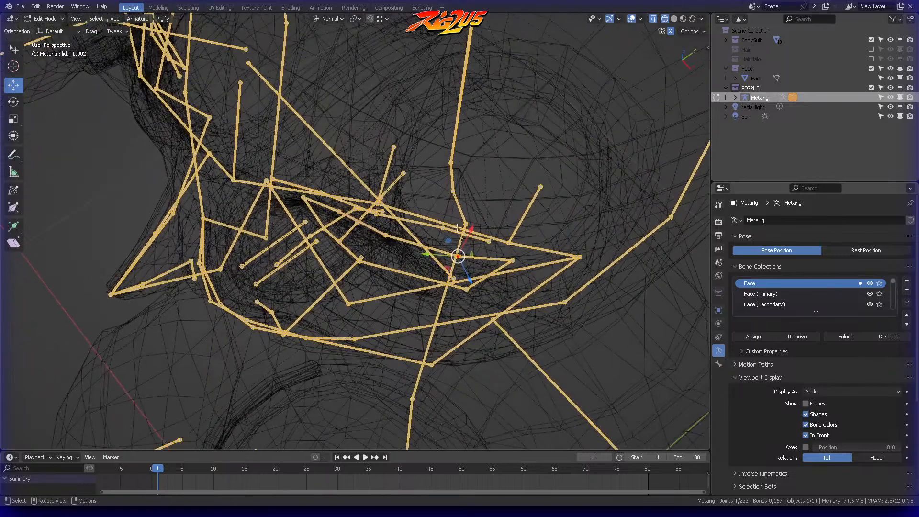
key(g)
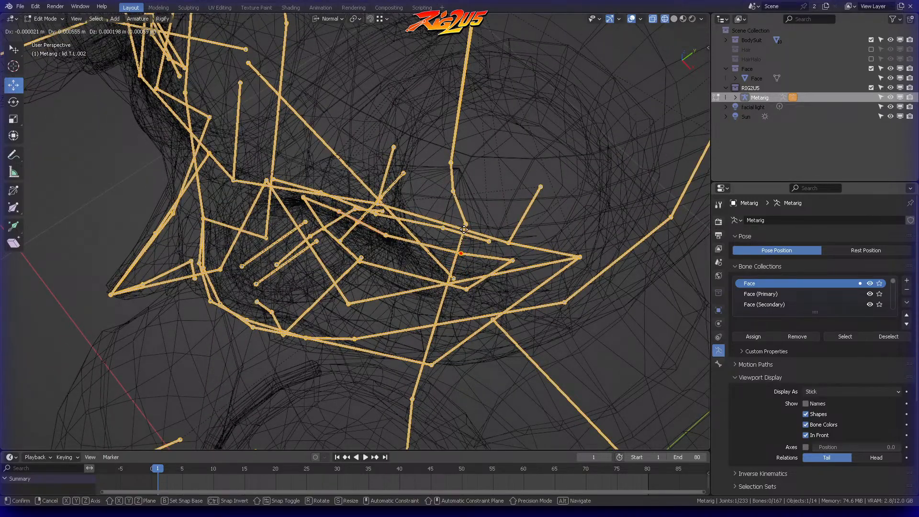
click(463, 229)
key(alt+a)
Step: Reposition the inner joint of the left lower eyelid on the mesh's lid edge
middle_drag(464, 229, 344, 150)
click(362, 211)
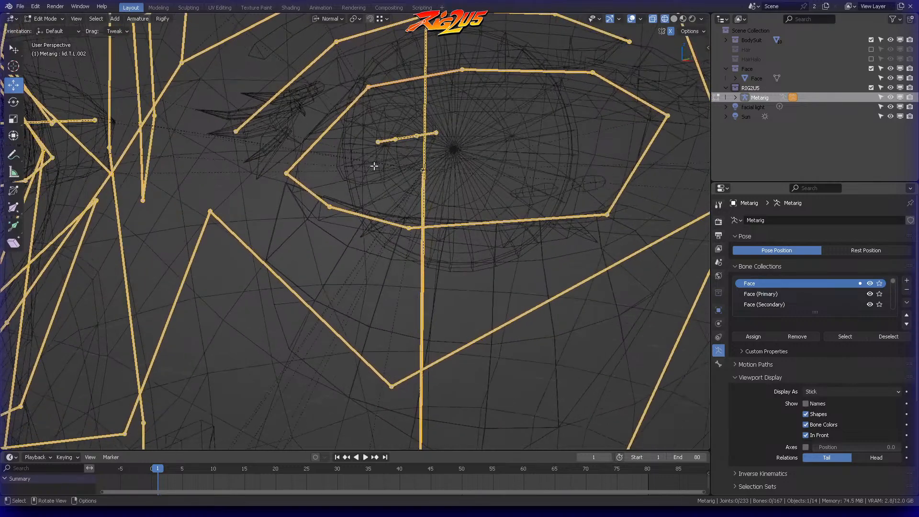
middle_drag(406, 201, 394, 84)
key(g)
click(356, 210)
click(355, 210)
Step: Check the name of the left upper eyelid bone between the inner and middle joints
click(394, 84)
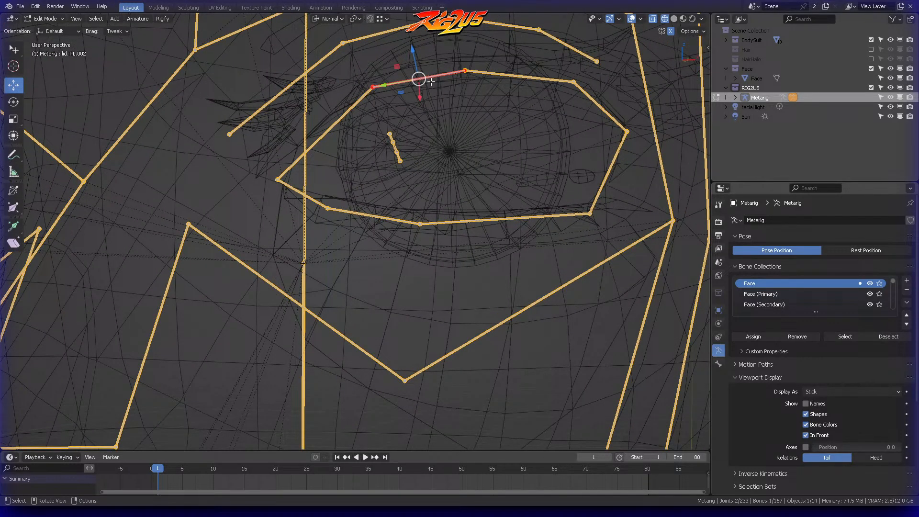
key(F2)
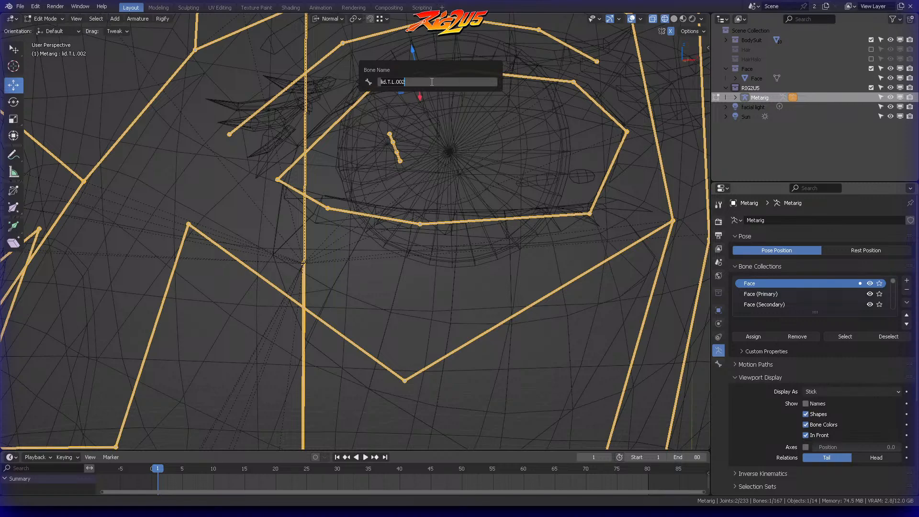
key(Return)
Step: Move the middle joint of the left upper eyelid outward along the lid edge
middle_drag(432, 83, 416, 78)
click(471, 62)
click(469, 71)
middle_drag(477, 64, 455, 64)
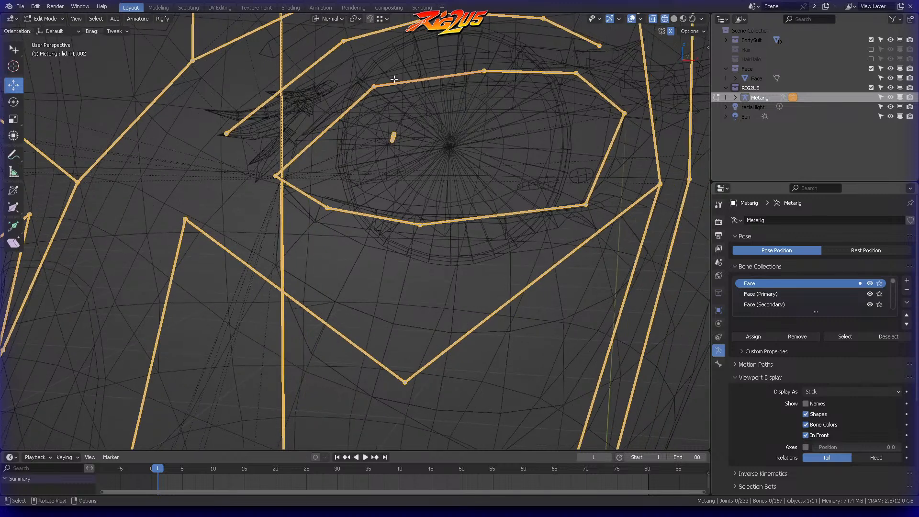
Step: Shift the middle joint of the left upper eyelid slightly inward as seen in the front view
click(484, 68)
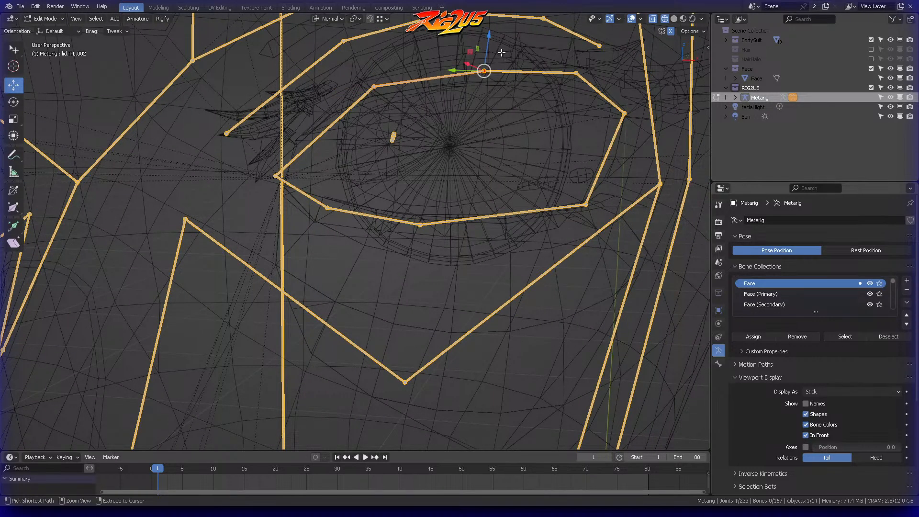
click(511, 72)
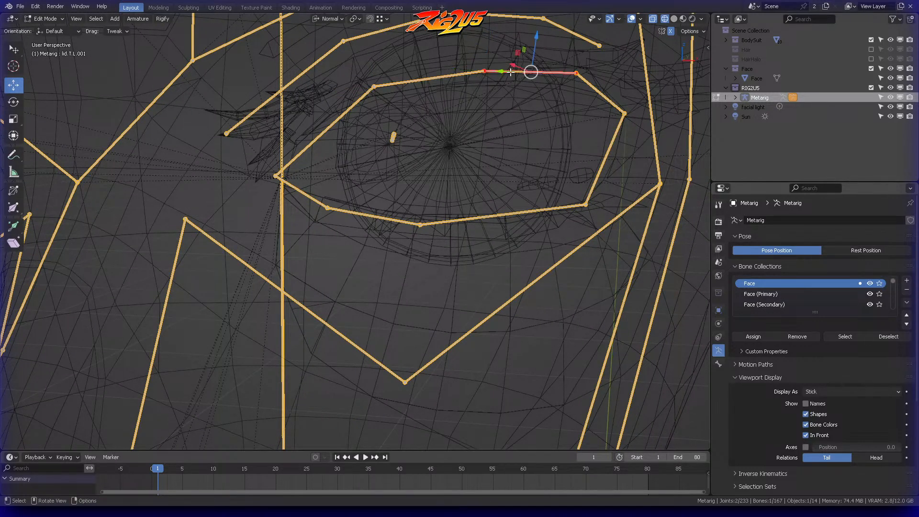
click(457, 75)
click(485, 71)
middle_drag(485, 71, 498, 73)
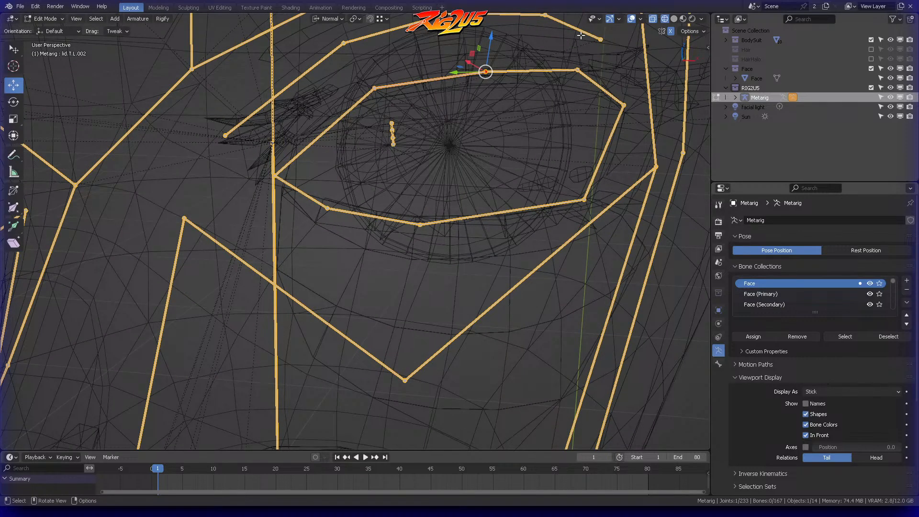
key(KP_1)
shift+middle_drag(512, 106, 528, 140)
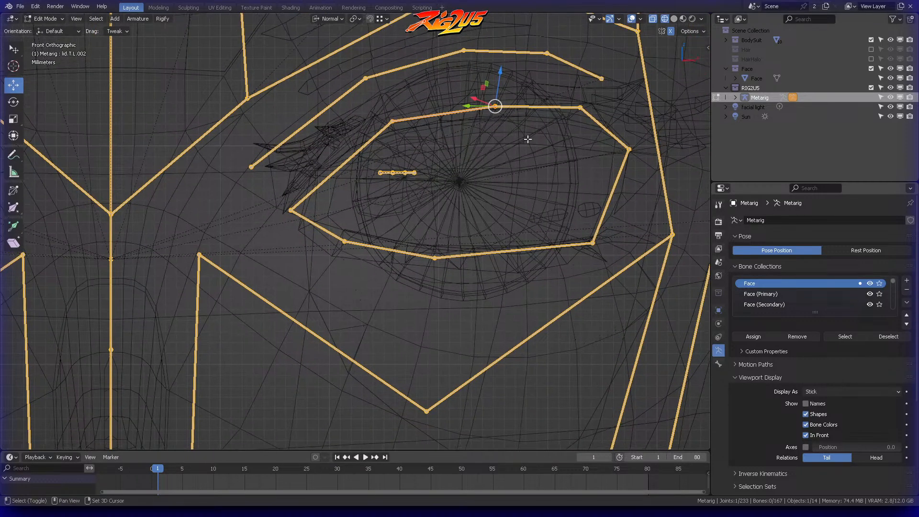
key(g)
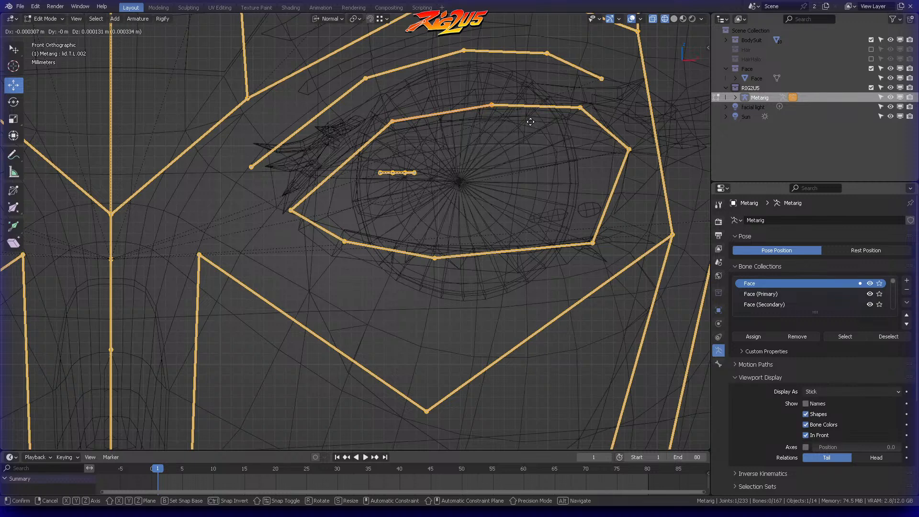
click(519, 125)
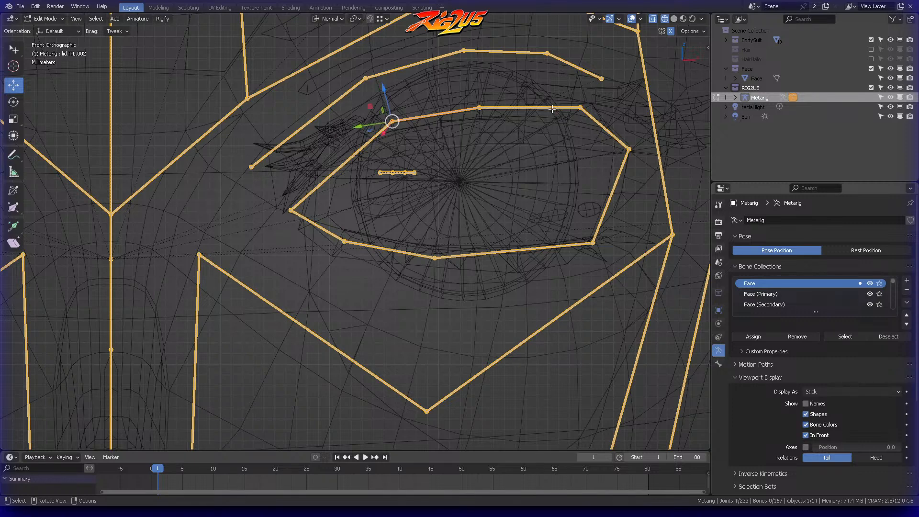
Step: Move the middle joint of the left lower eyelid outward until it sits directly below the upper eyelid's middle joint
click(577, 103)
click(541, 92)
click(434, 258)
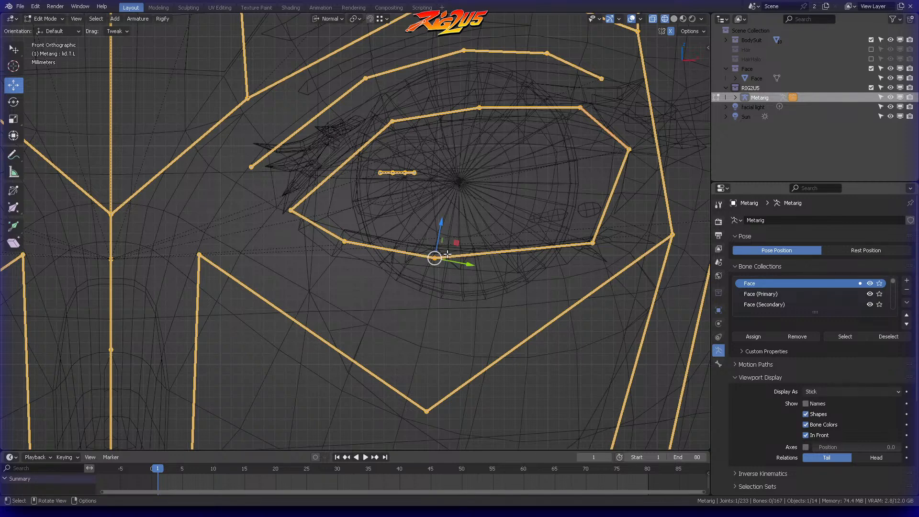
drag(457, 249, 502, 246)
click(477, 172)
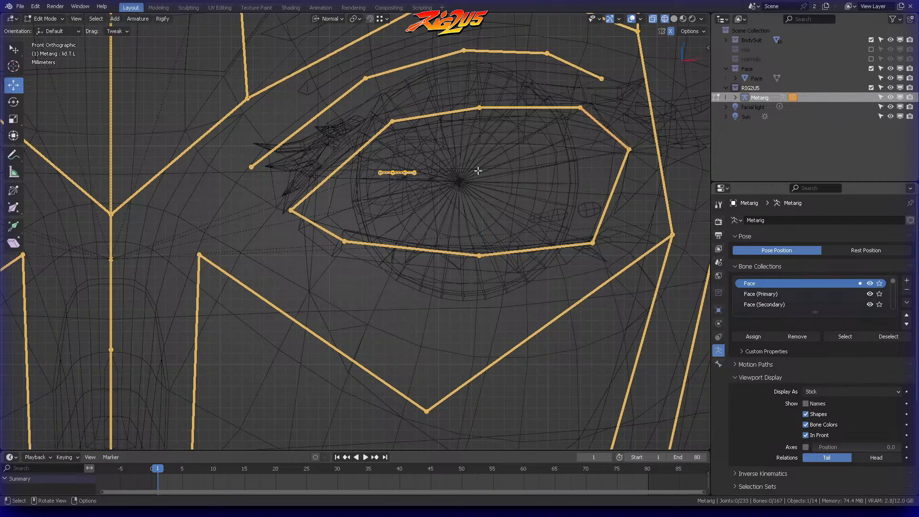
Step: Scale the middle upper and lower eyelid joints together along the global X axis to align them vertically
drag(461, 90, 498, 273)
key(s)
key(x)
key(x)
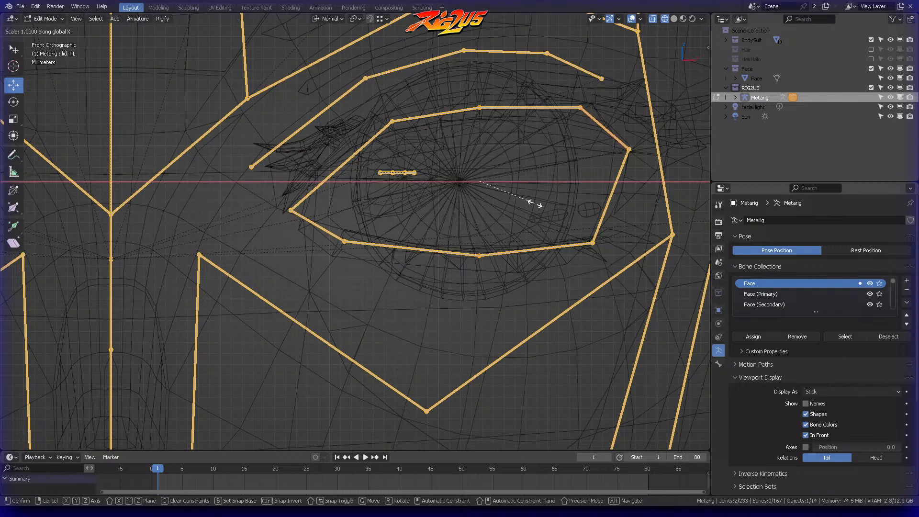
key(Return)
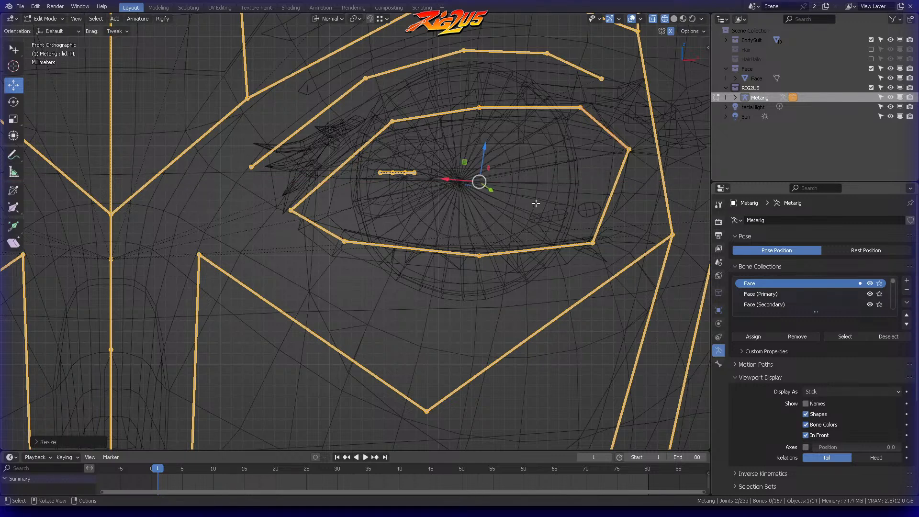
Step: Examine the alignment of the left eye's middle upper and lower eyelid joints from several angles
key(alt+a)
key(b)
drag(471, 88, 485, 268)
middle_drag(520, 171, 451, 134)
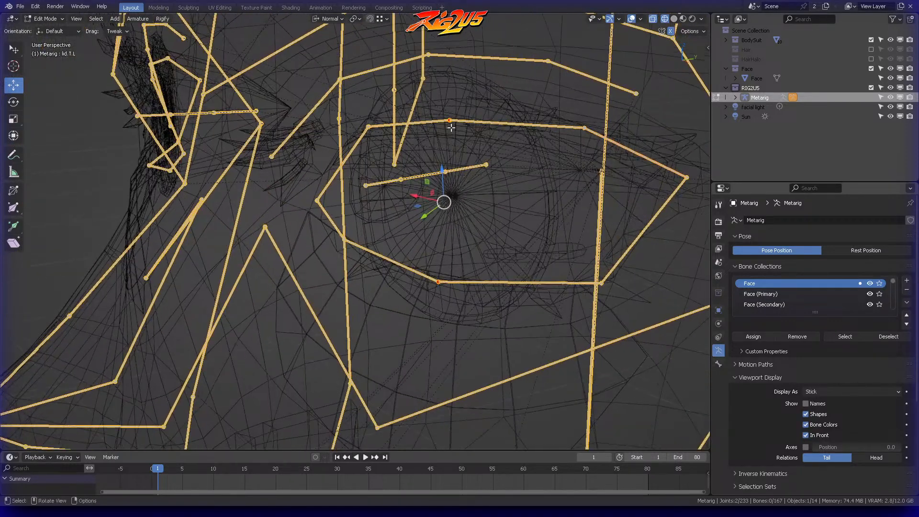
middle_drag(449, 179, 502, 164)
key(alt+a)
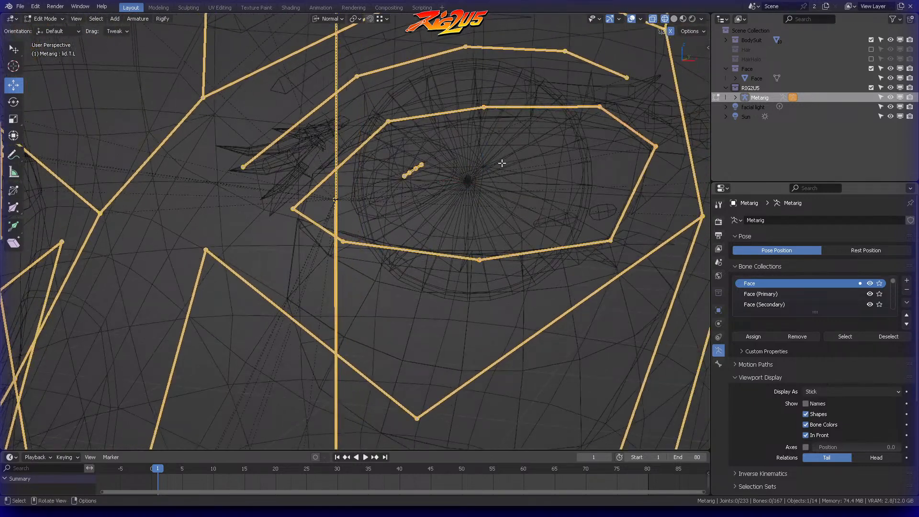
Step: Move the left eye's inner lower eyelid joint slightly outward and its inner upper joint inward and down, and select both
key(KP_1)
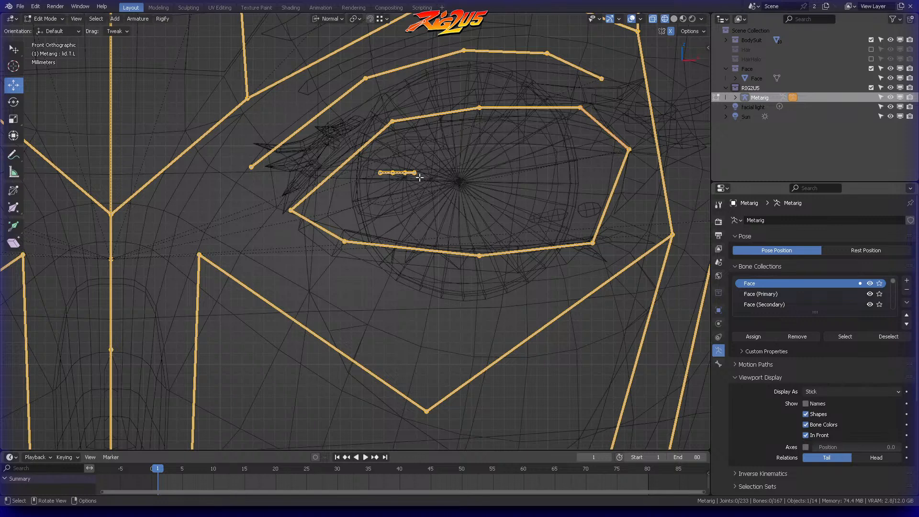
click(346, 240)
key(g)
click(378, 232)
key(alt+a)
ctrl+right_drag(396, 101, 404, 122)
key(g)
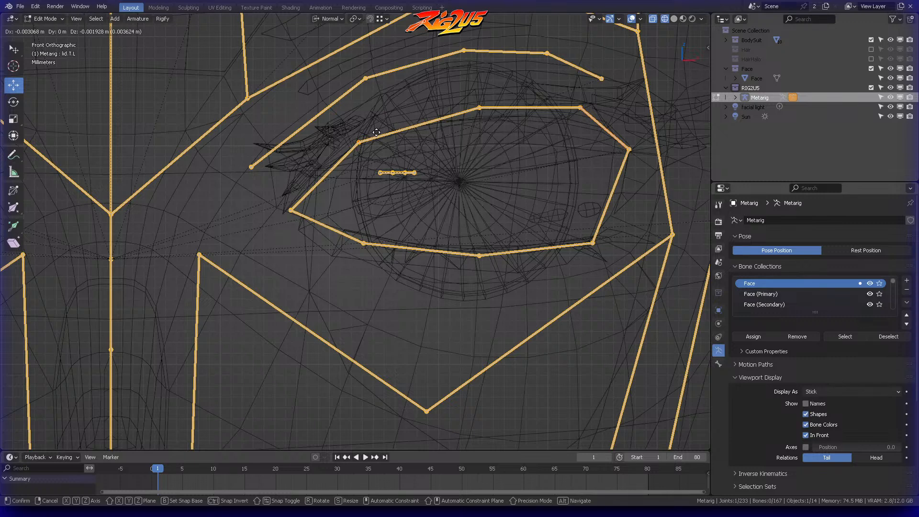
click(376, 134)
key(alt+a)
mouse_move(357, 132)
ctrl+right_down()
mouse_move(350, 153)
mouse_move(366, 259)
mouse_move(373, 124)
ctrl+right_up()
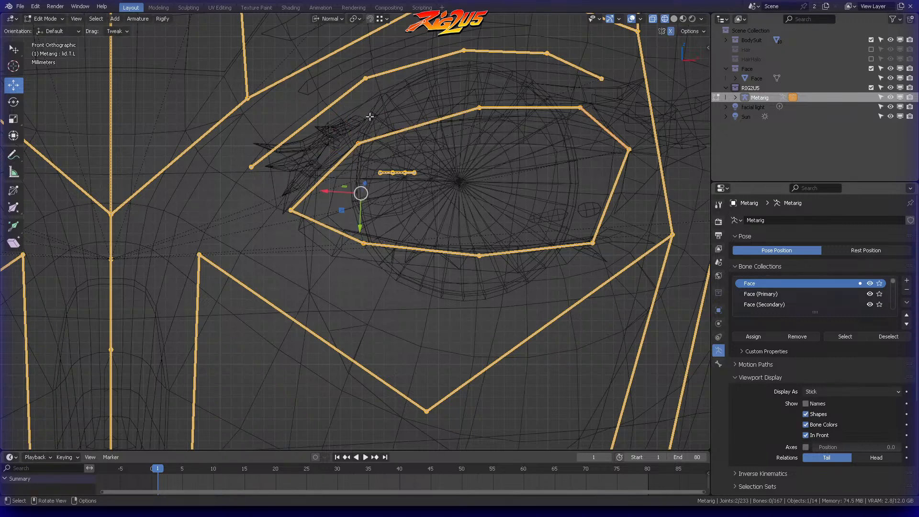
key(s)
key(0)
key(Return)
key(ctrl+z)
Step: Scale the inner upper and lower eyelid joints to 0 along the global X axis to align them vertically
key(s)
key(x)
key(x)
key(0)
key(Return)
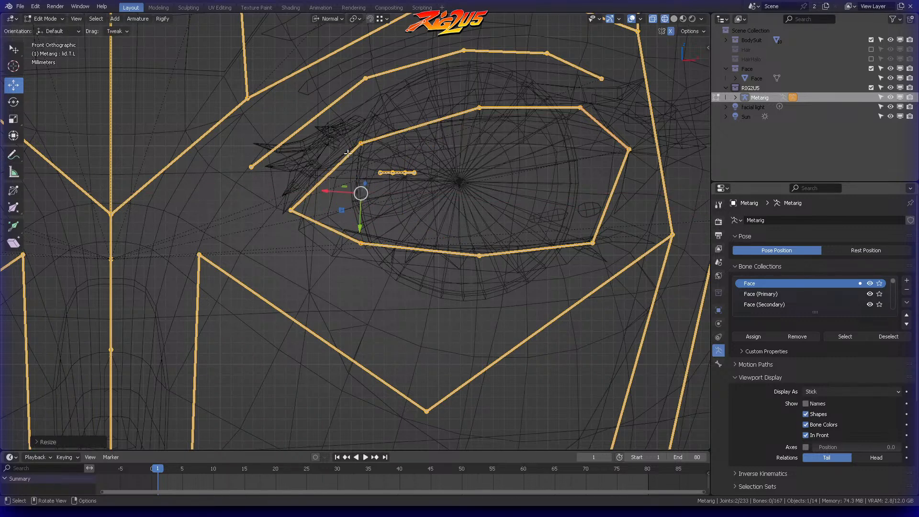
key(alt+a)
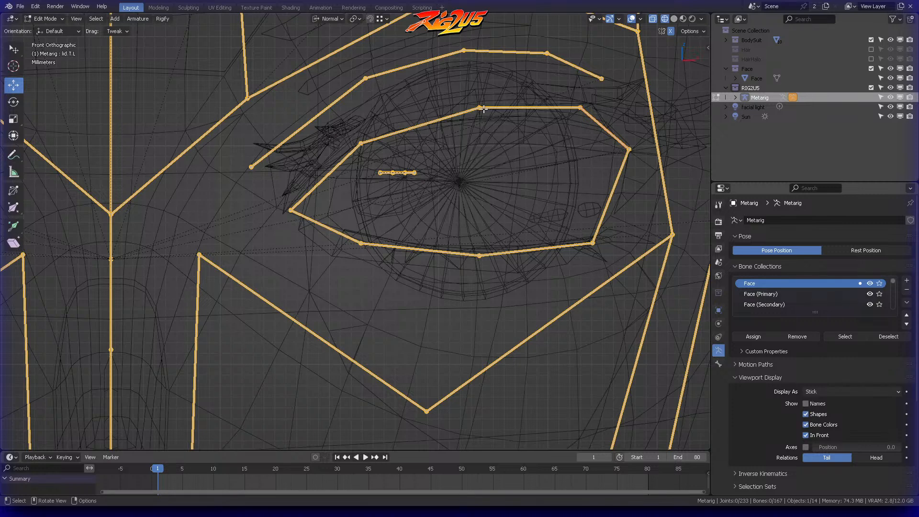
Step: Move the left eye's outer upper eyelid joint slightly outward and down, and the outer lower joint inward beneath it
shift+middle_drag(527, 116, 450, 135)
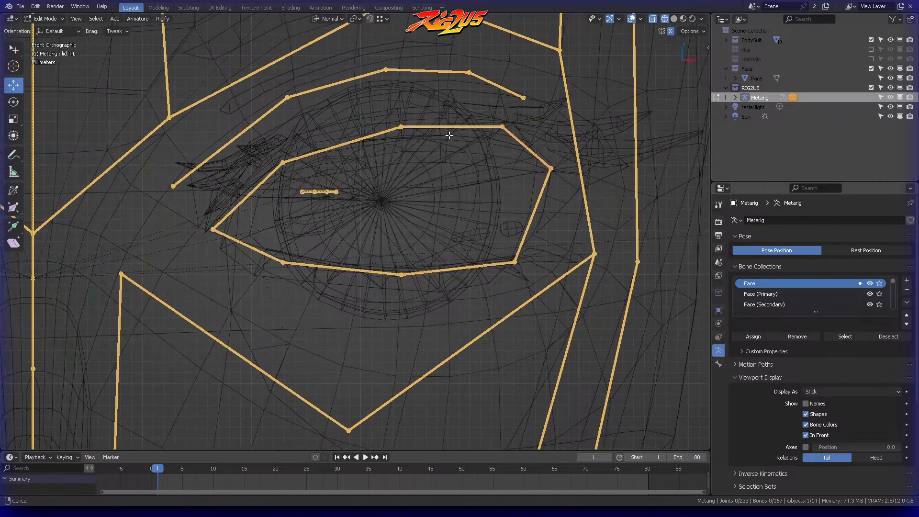
click(507, 116)
key(g)
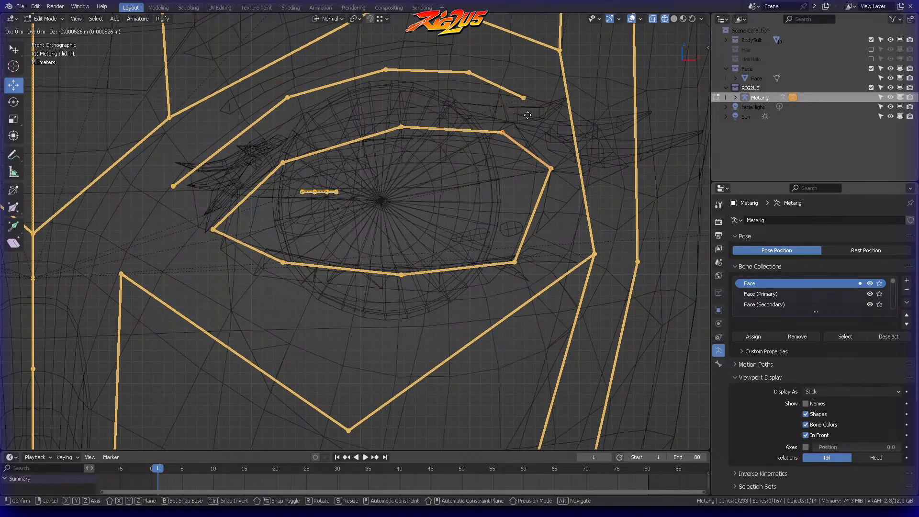
click(534, 119)
key(alt+a)
click(515, 260)
key(g)
click(518, 255)
key(alt+a)
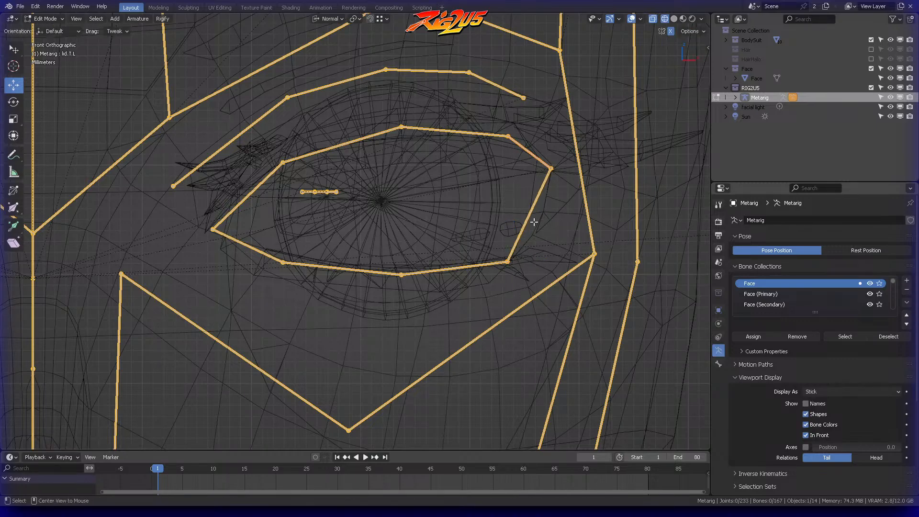
Step: Reposition the left eye's outer corner joint along the Y axis, and adjust it freely to match the mesh's eye corner
middle_drag(571, 171, 541, 181)
key(b)
drag(585, 137, 604, 181)
middle_drag(604, 211, 558, 164)
key(g)
key(y)
click(577, 151)
key(g)
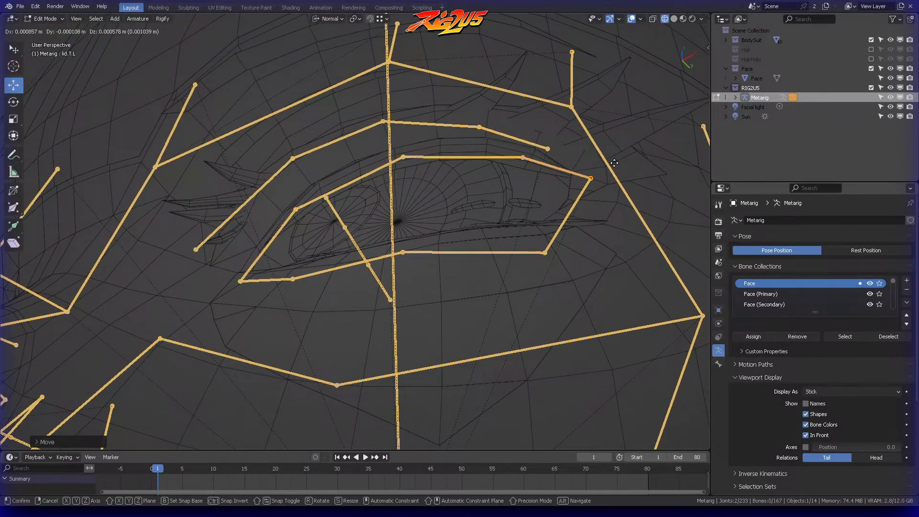
click(614, 162)
click(602, 187)
Step: Move the left eye's outer lower eyelid joint forward along the global Y axis toward the lid surface
middle_drag(601, 188, 591, 244)
ctrl+right_drag(547, 238, 539, 296)
mouse_move(539, 296)
middle_down()
mouse_move(529, 303)
mouse_move(564, 303)
mouse_move(572, 277)
middle_up()
key(g)
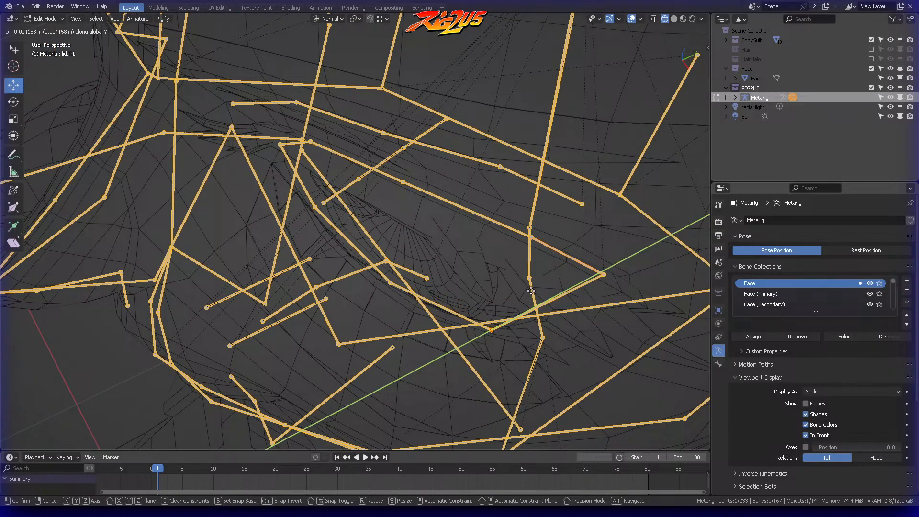
click(525, 301)
middle_drag(525, 301, 460, 225)
Step: Shift the left eye's middle and inner lower eyelid joints to follow the lid's curvature as seen from below
key(b)
drag(385, 245, 421, 302)
middle_drag(421, 287, 418, 219)
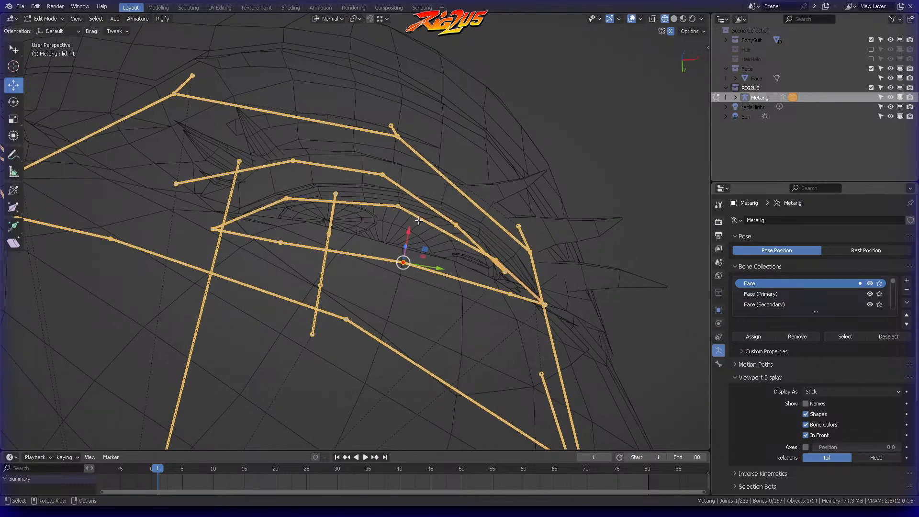
key(g)
click(420, 240)
key(alt+a)
mouse_move(284, 226)
ctrl+right_down()
mouse_move(291, 246)
mouse_move(286, 230)
ctrl+right_up()
key(g)
click(292, 227)
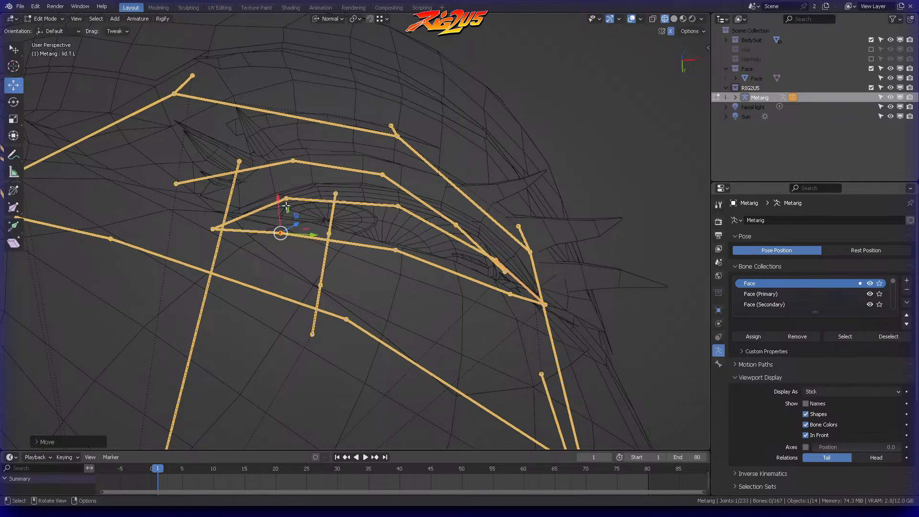
Step: Move the middle lower eyelid joint back by about 0.0008 m along the global Y axis in the side view
key(KP_3)
shift+middle_drag(434, 157, 415, 204)
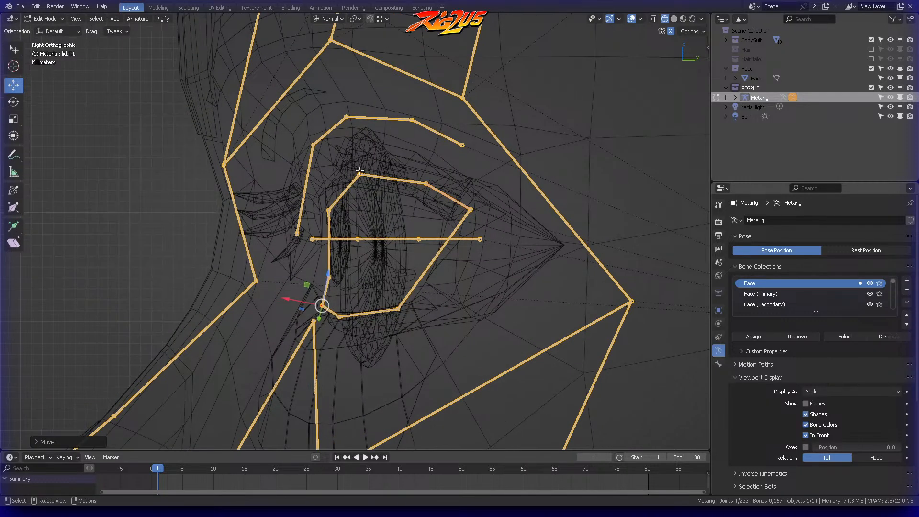
click(359, 278)
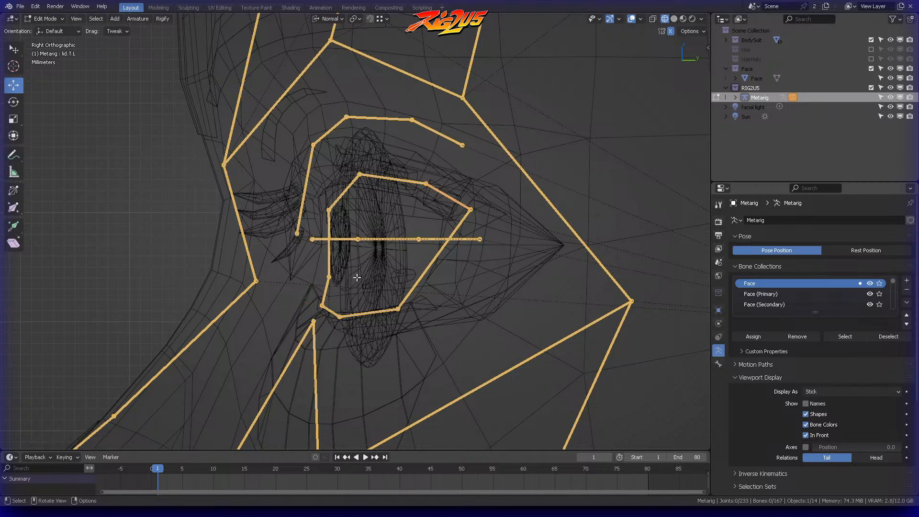
mouse_move(346, 301)
ctrl+right_down()
mouse_move(334, 328)
mouse_move(372, 292)
ctrl+right_up()
key(g)
key(y)
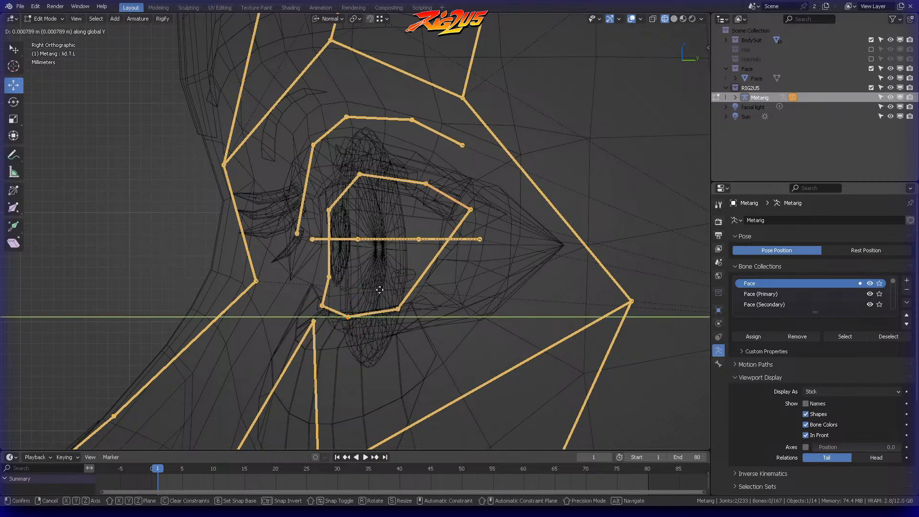
click(380, 289)
click(381, 290)
Step: Move the outer lower eyelid joint back by about 0.0012 m along the global Y axis
ctrl+right_drag(391, 300, 415, 301)
key(g)
key(y)
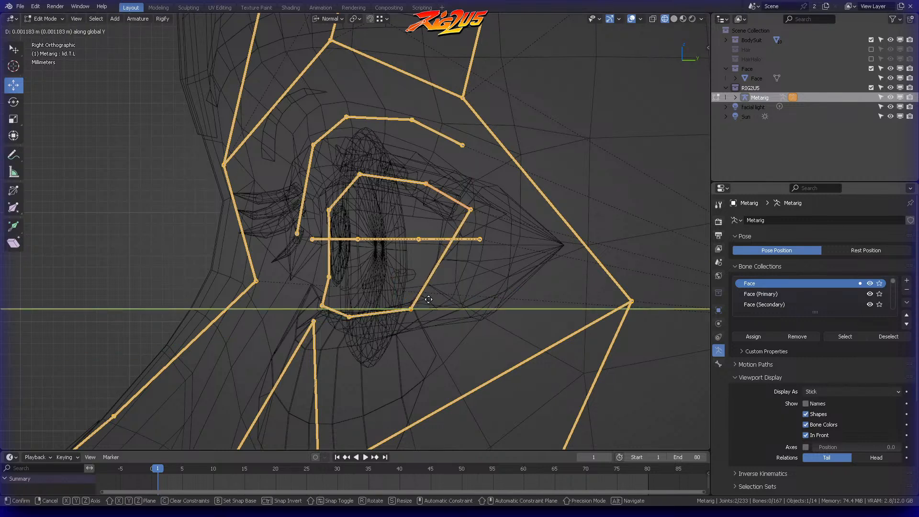
click(433, 240)
click(436, 231)
Step: Move the three joints along the upper eyelid slightly forward together along the global Y axis
ctrl+right_drag(427, 162, 434, 169)
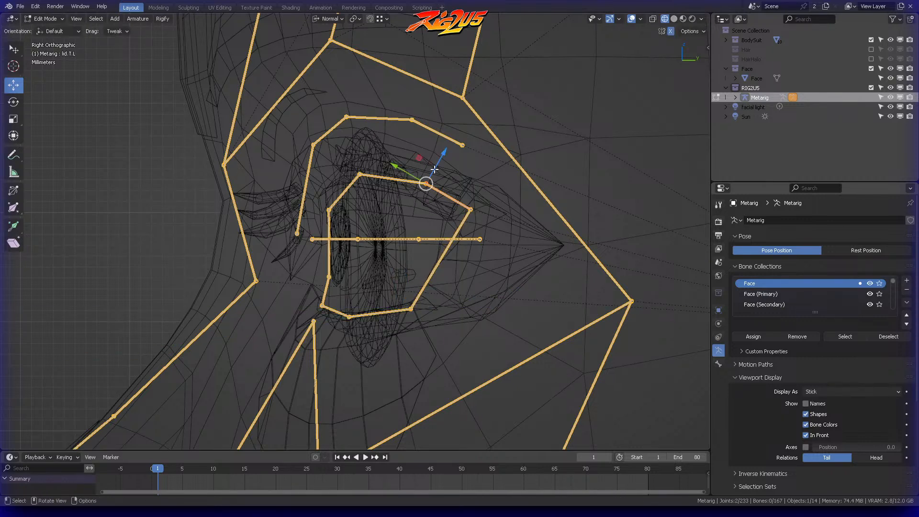
mouse_move(350, 152)
ctrl+right_down()
mouse_move(385, 156)
mouse_move(363, 165)
mouse_move(371, 160)
ctrl+right_up()
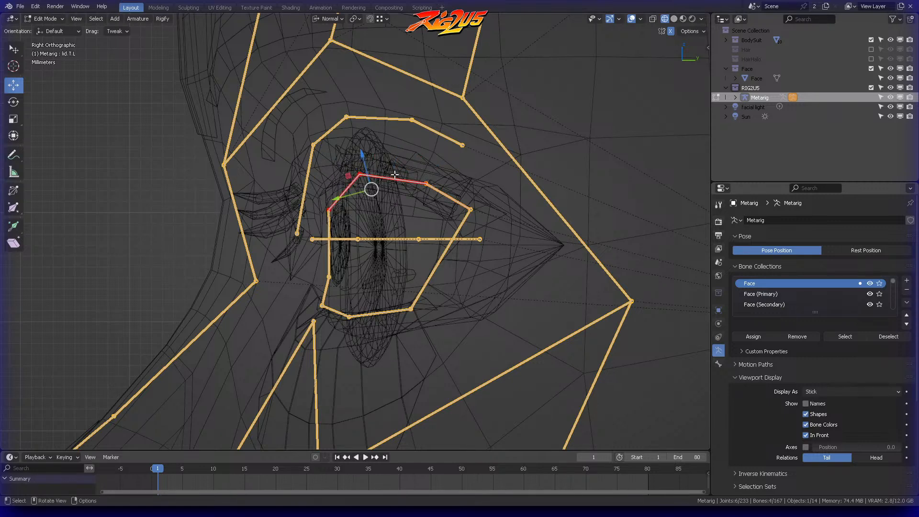
key(g)
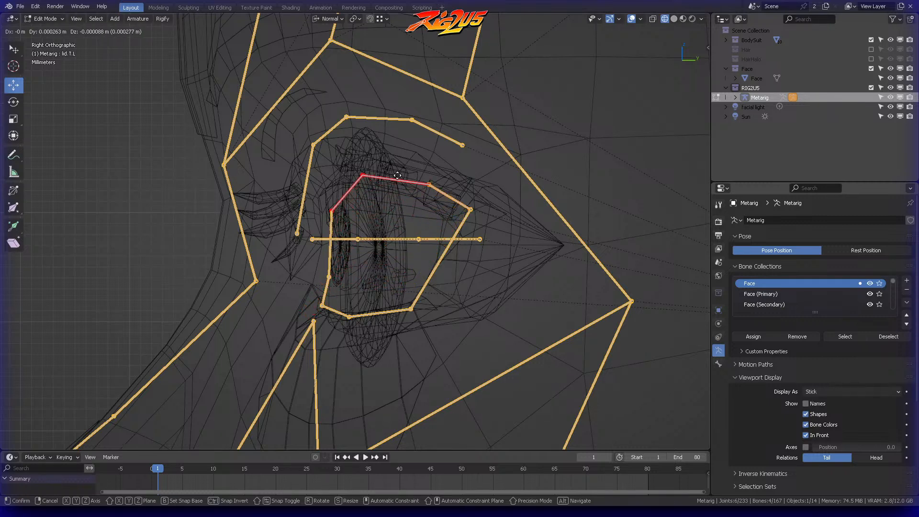
click(389, 190)
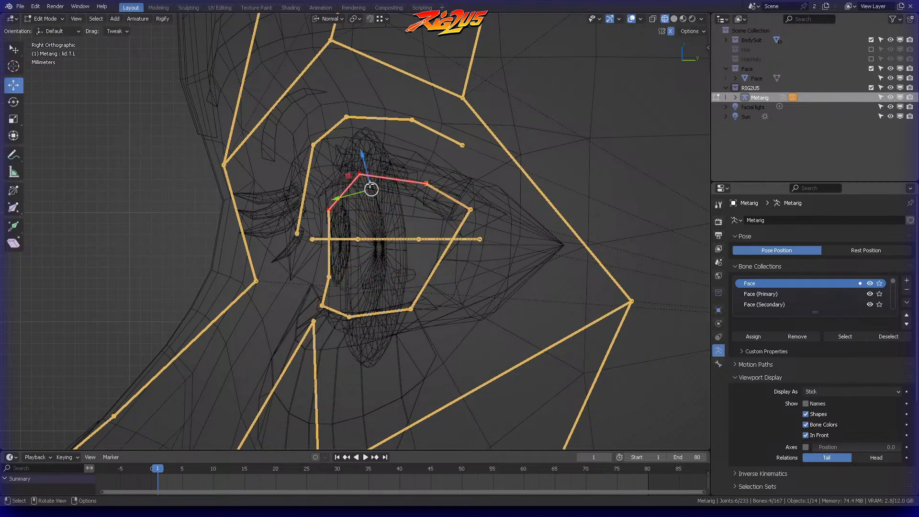
key(g)
key(y)
click(392, 221)
click(388, 288)
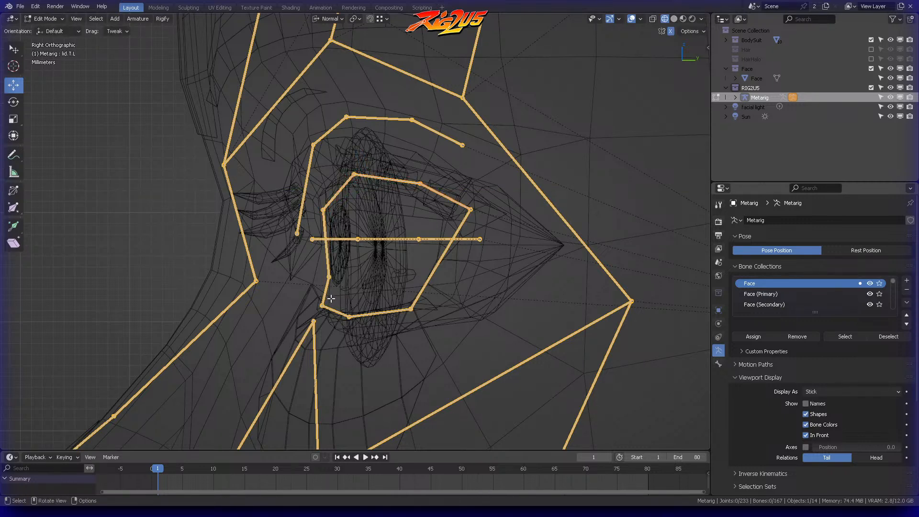
Step: Move the inner lower eyelid joint back along the global Y axis in the side view
key(b)
drag(317, 315, 336, 288)
key(g)
key(y)
click(354, 298)
click(431, 297)
Step: Move the two innermost joints of the lower brow chain forward to fit the mesh in the side view
key(b)
drag(288, 216, 304, 242)
key(g)
click(306, 214)
click(316, 163)
ctrl+right_drag(319, 126, 318, 152)
key(g)
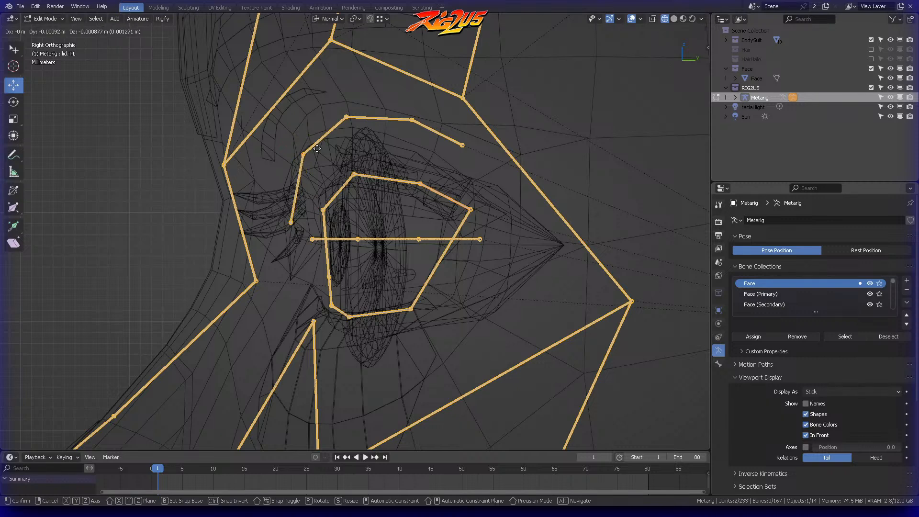
click(317, 149)
Step: Reposition the middle and two outer joints of the lower brow chain to follow the brow mesh in the side view
click(342, 106)
key(g)
click(355, 119)
click(410, 108)
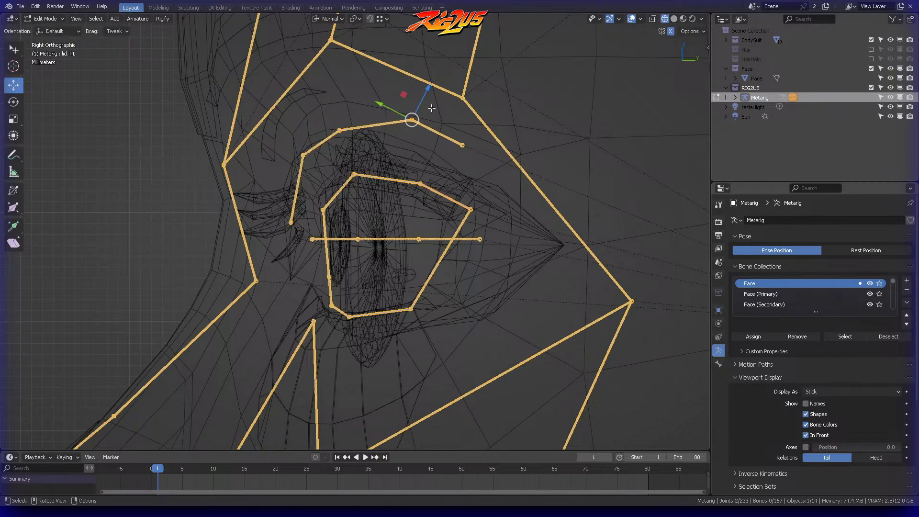
key(g)
click(427, 117)
click(455, 131)
click(462, 144)
key(g)
click(469, 164)
click(453, 182)
middle_drag(363, 158, 395, 189)
click(386, 193)
key(g)
key(z)
right_click(407, 205)
Step: Raise the left upper eyelid's inner and middle joints together along the Z axis
middle_drag(407, 206, 329, 187)
drag(319, 193, 398, 165)
key(g)
key(z)
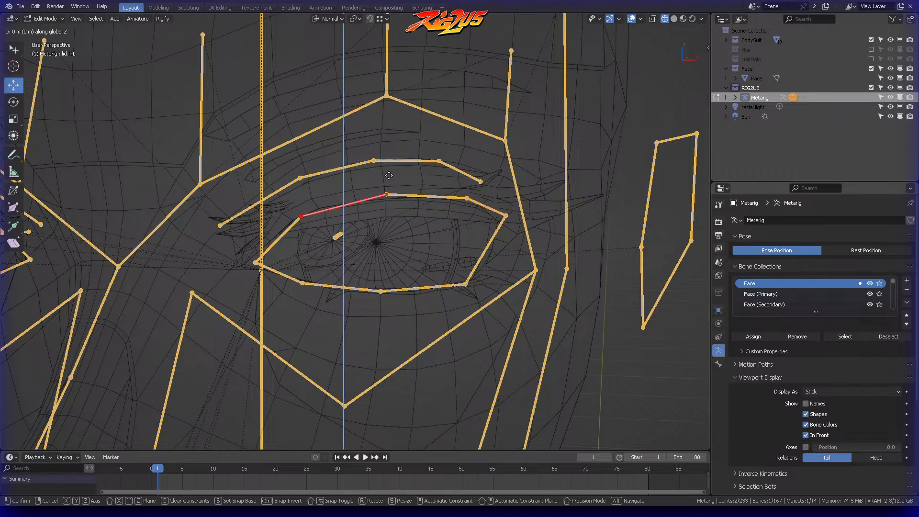
click(402, 144)
click(403, 148)
middle_drag(402, 148, 378, 164)
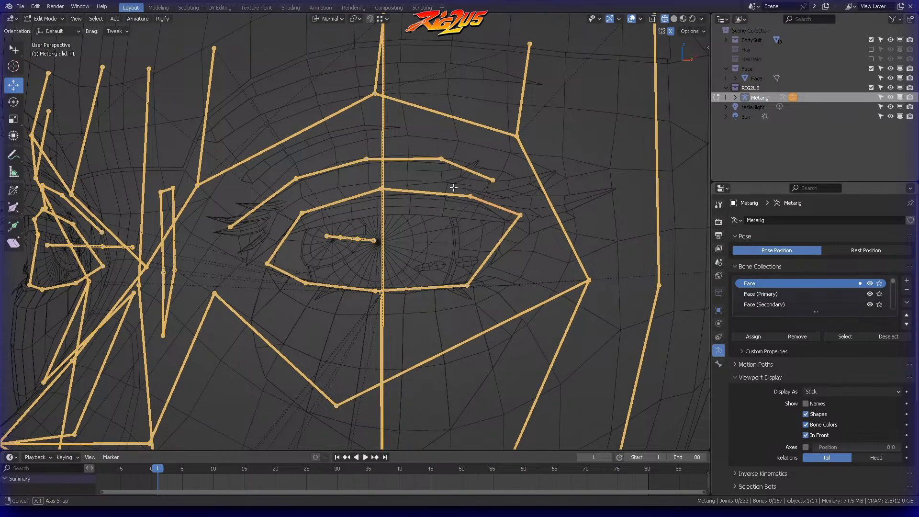
Step: Raise the left upper eyelid's outer joint slightly along the Z axis
click(470, 195)
key(g)
key(z)
key(z)
click(477, 176)
click(431, 144)
middle_drag(431, 144, 454, 151)
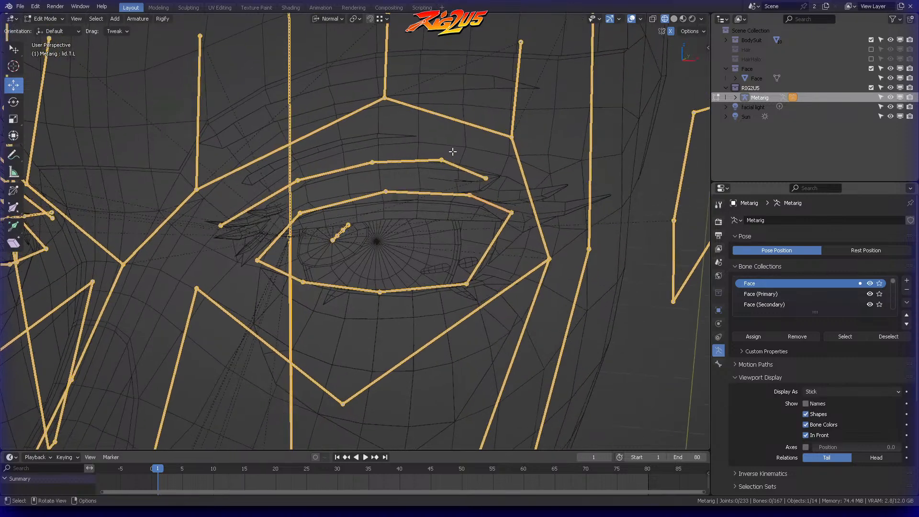
Step: Move the left lower brow chain's outer end and the joint beside it up and outward along the mesh contour
click(486, 179)
middle_drag(486, 179, 511, 155)
key(g)
click(524, 144)
key(b)
drag(423, 166, 445, 195)
click(450, 176)
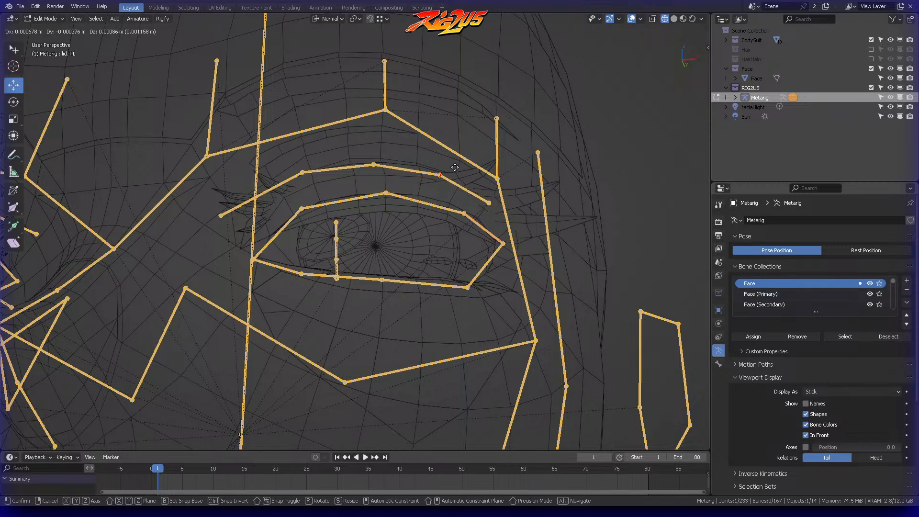
middle_drag(420, 158, 442, 152)
click(448, 158)
key(g)
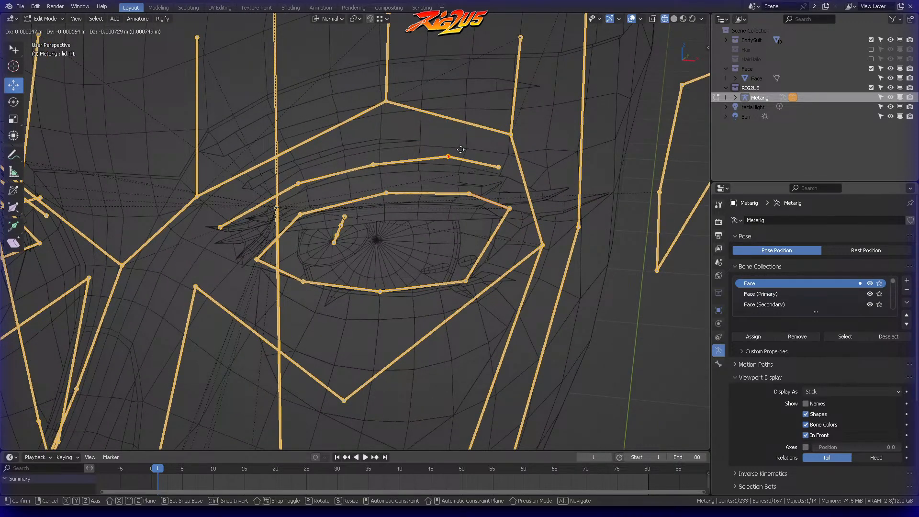
click(458, 150)
Step: Adjust the left lower brow chain's middle joint and the joint next to its inner end to follow the mesh
click(457, 151)
key(g)
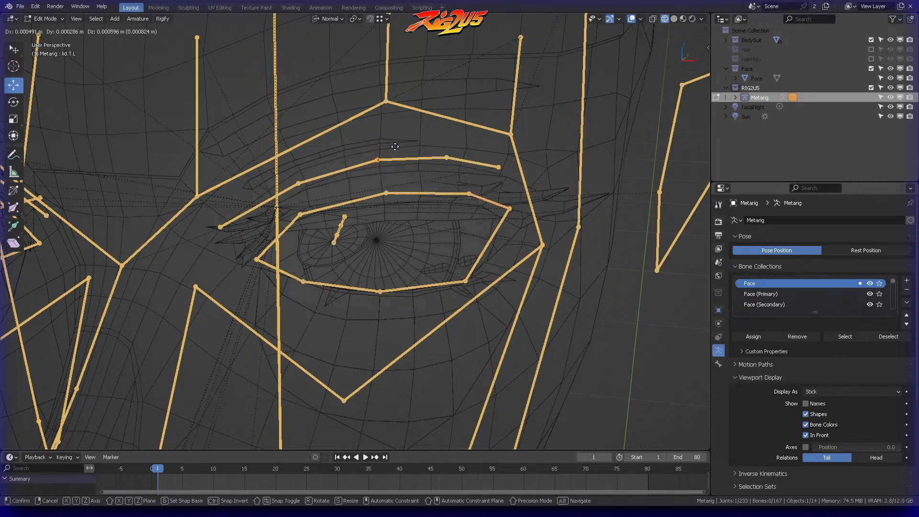
click(397, 148)
click(299, 183)
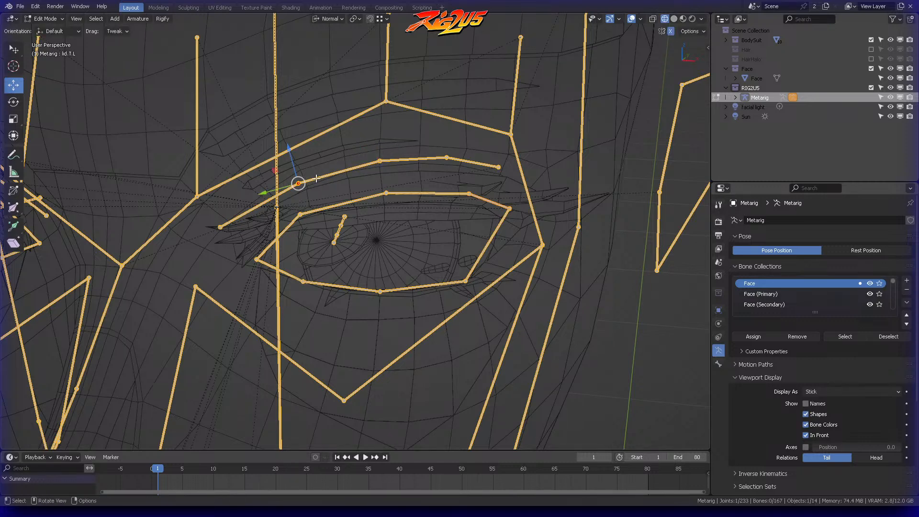
key(g)
click(320, 176)
middle_drag(320, 176, 351, 105)
Step: Fine-tune the left lower brow chain's joints from other angles so the chain follows the fold above the eye
middle_drag(402, 155, 481, 140)
key(g)
click(354, 181)
click(406, 154)
key(g)
click(386, 165)
click(385, 167)
click(496, 189)
key(g)
click(442, 197)
click(410, 186)
scroll(414, 161, up, 3)
middle_drag(379, 166, 372, 163)
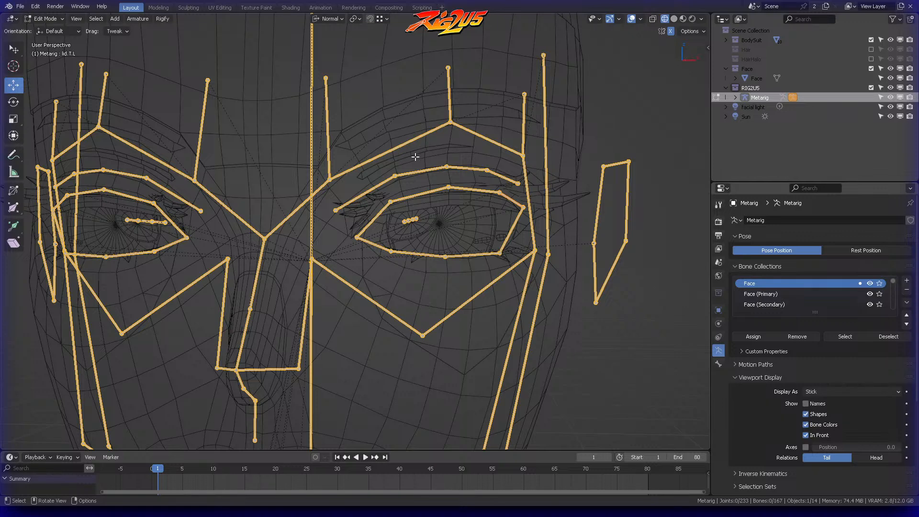
Step: Raise the inner and middle joints of the left upper brow chain together toward the forehead
mouse_move(321, 163)
ctrl+right_down()
mouse_move(374, 159)
mouse_move(463, 111)
mouse_move(419, 113)
ctrl+right_up()
key(g)
click(420, 85)
key(alt+a)
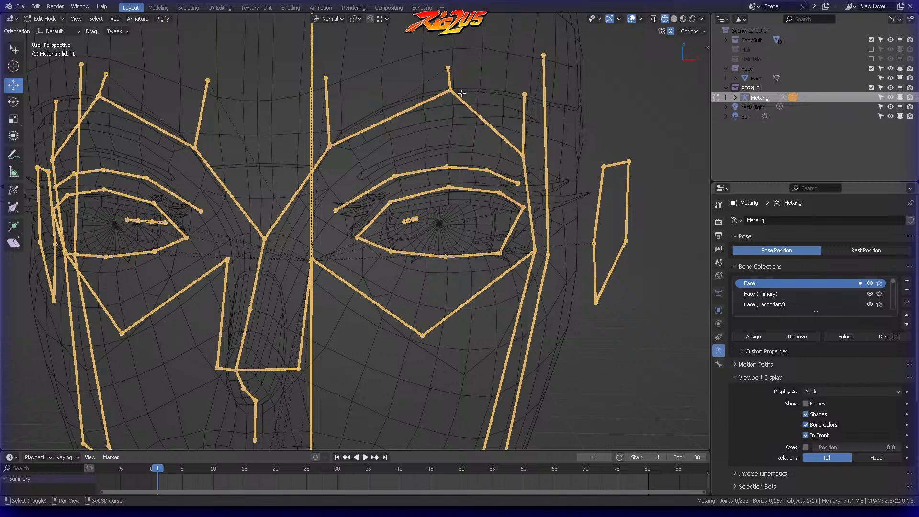
Step: Lower the left upper brow chain's middle joint and raise its outer joint in front view to form a flatter brow line
middle_drag(461, 94, 459, 118)
key(KP_1)
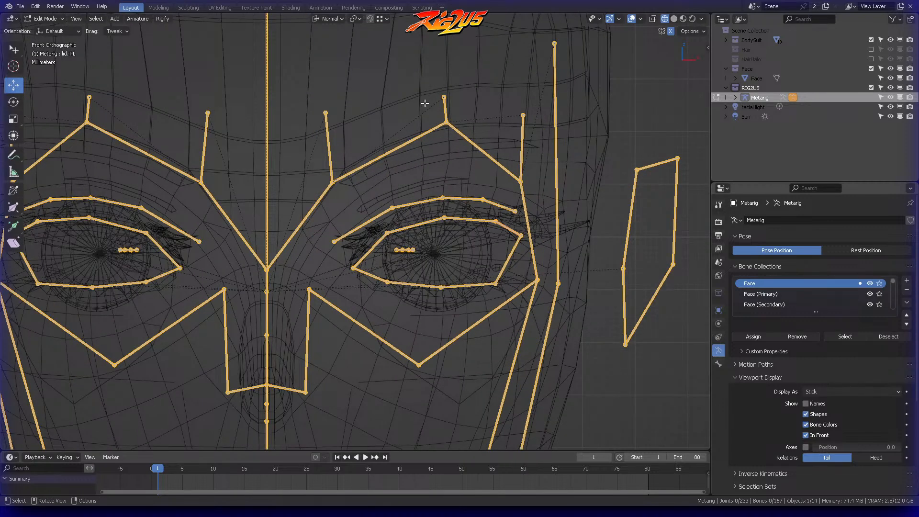
click(448, 119)
drag(452, 132, 454, 153)
click(486, 135)
click(522, 182)
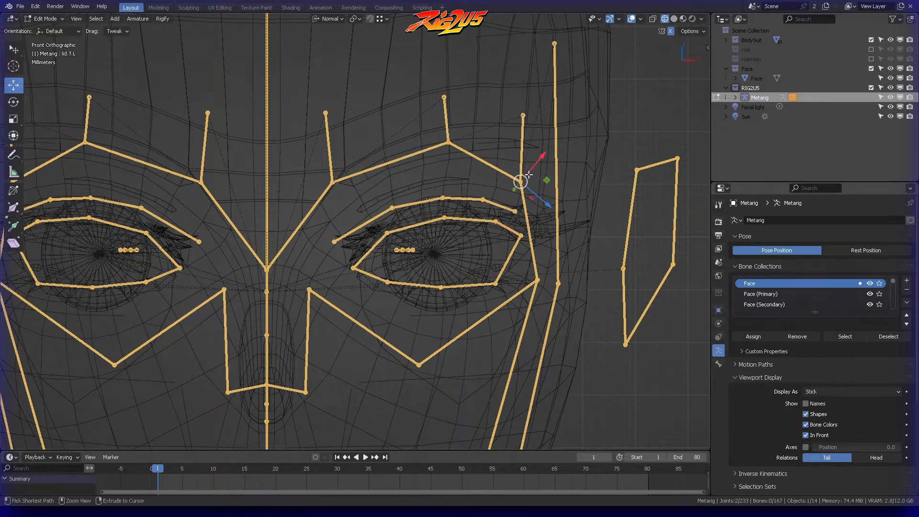
drag(528, 174, 529, 139)
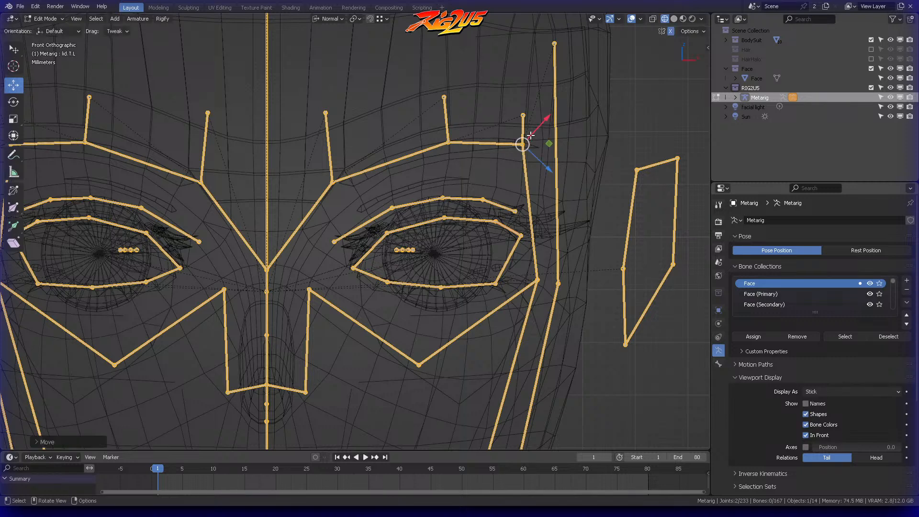
Step: Nudge the left upper brow chain's three joints slightly down together, and move the outer joint farther outward
mouse_move(524, 135)
ctrl+right_down()
mouse_move(420, 138)
mouse_move(458, 159)
ctrl+right_up()
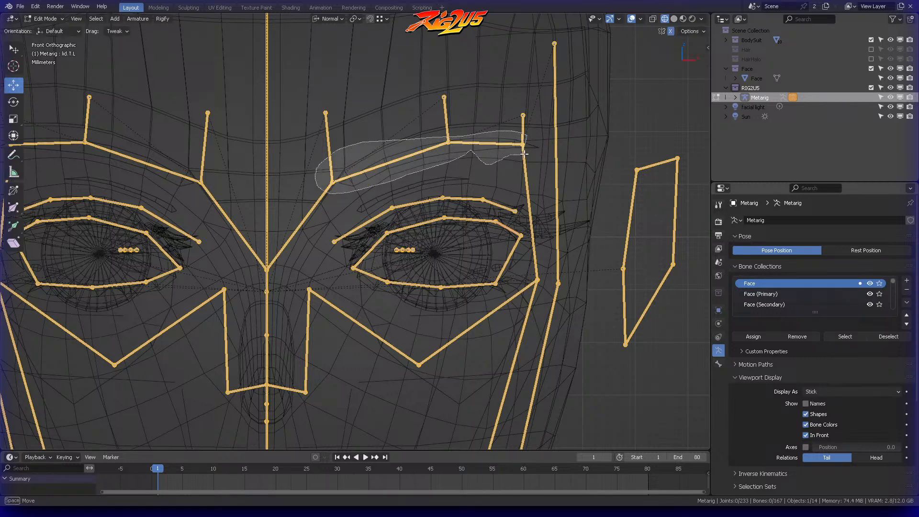
ctrl+right_drag(524, 153, 525, 141)
mouse_move(496, 142)
mouse_down()
mouse_move(498, 124)
mouse_move(495, 144)
mouse_up()
click(496, 143)
key(alt+a)
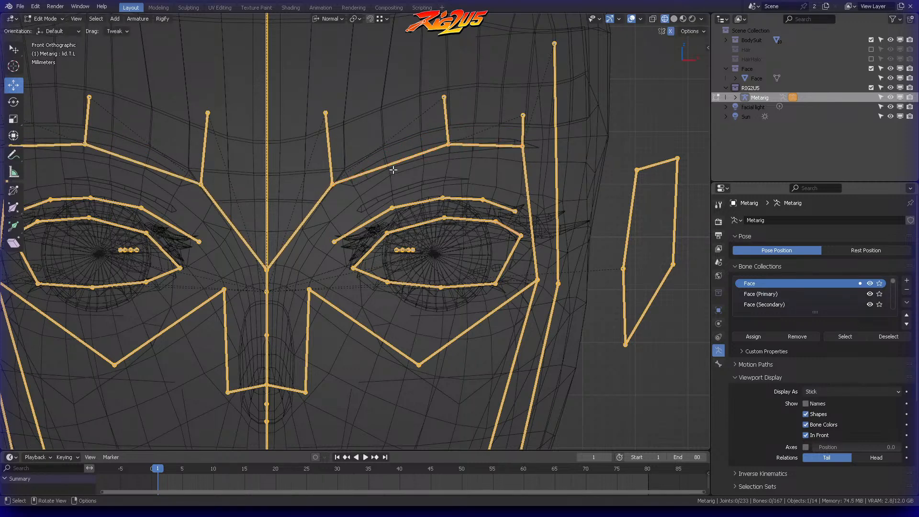
ctrl+right_drag(522, 134, 536, 139)
key(g)
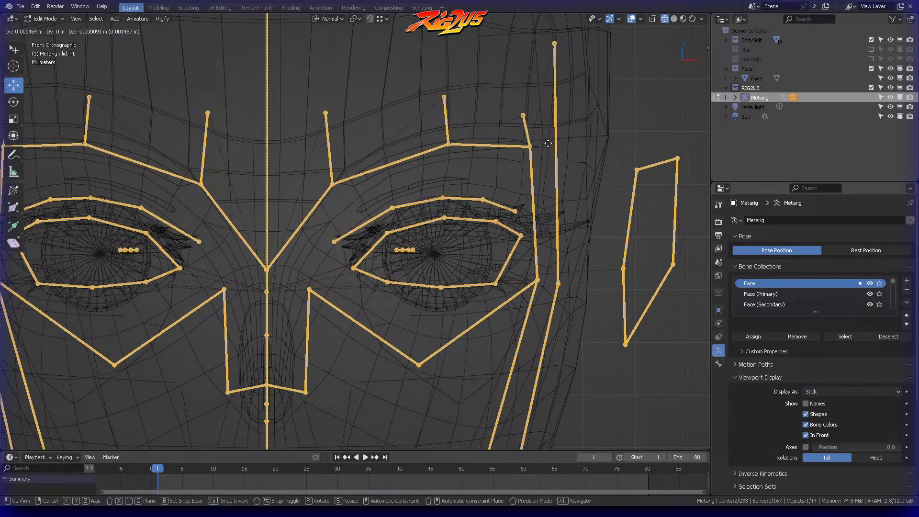
click(544, 138)
Step: Try to raise the tip of the short bone above the left brow's outer joint high onto the forehead
key(alt+a)
click(523, 116)
shift+middle_drag(523, 113, 502, 215)
key(g)
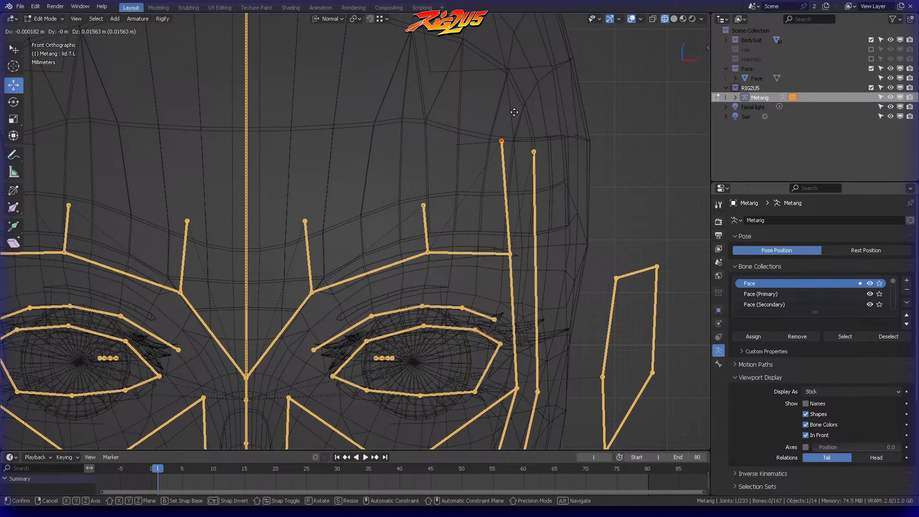
click(513, 112)
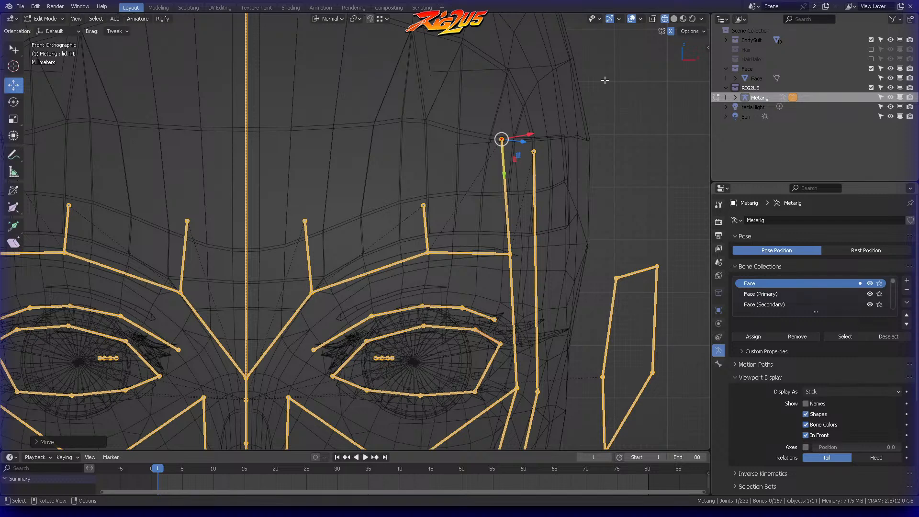
key(ctrl+z)
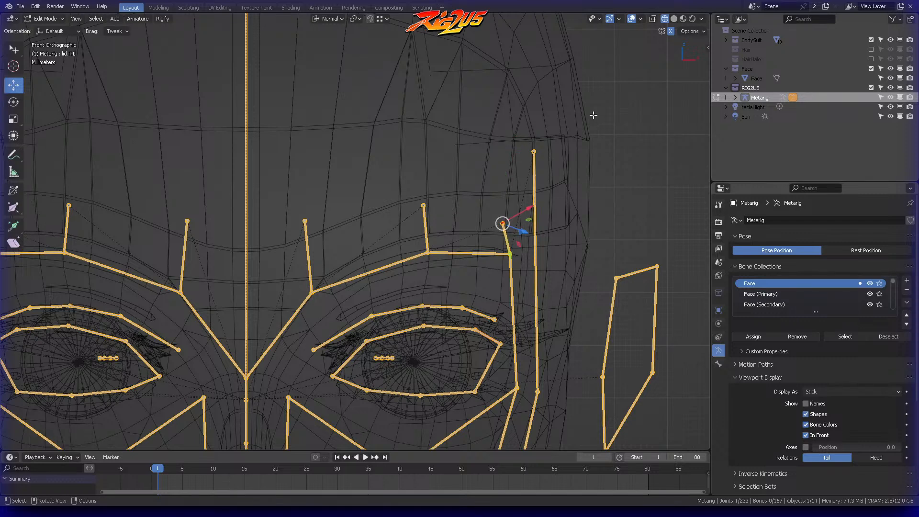
Step: Reposition the tips of the three short bones above the left brow in front view, lowering the middle and inner ones
key(g)
click(511, 212)
click(424, 206)
key(g)
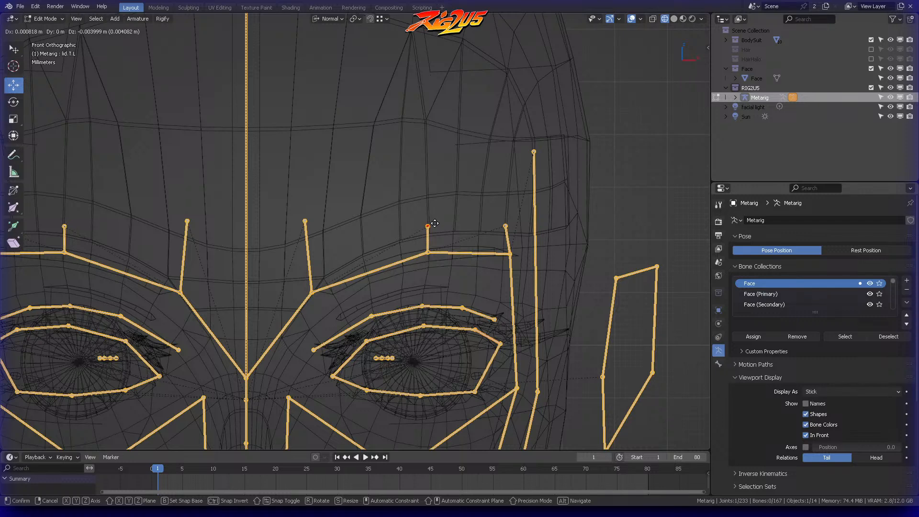
click(433, 224)
click(305, 221)
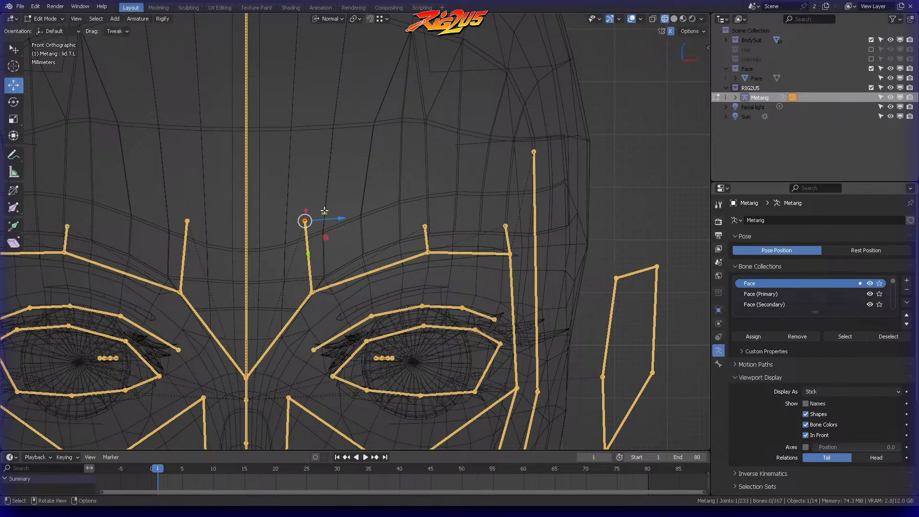
key(g)
click(329, 246)
Step: Move the tips of the inner and middle short brow bones forward together in side view toward the forehead surface
middle_drag(404, 230, 366, 155)
click(361, 175)
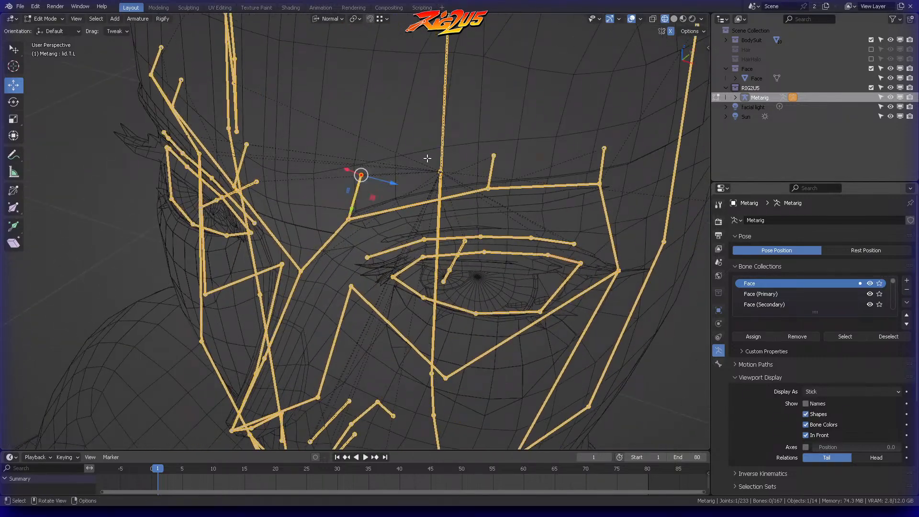
shift+click(492, 156)
middle_drag(560, 144, 353, 105)
key(KP_3)
key(g)
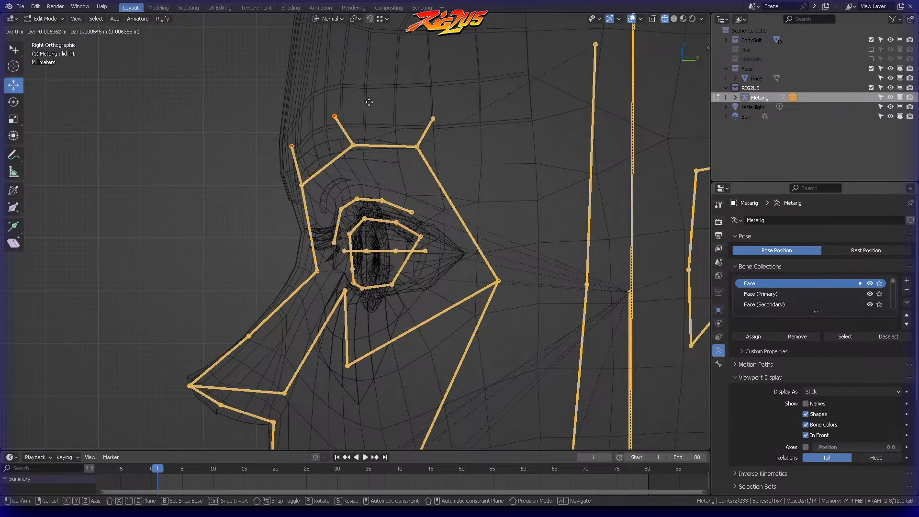
click(376, 104)
Step: Raise the upper brow chain's inner joint and move its middle joint forward in side view to line up under their tips
key(alt+a)
click(301, 184)
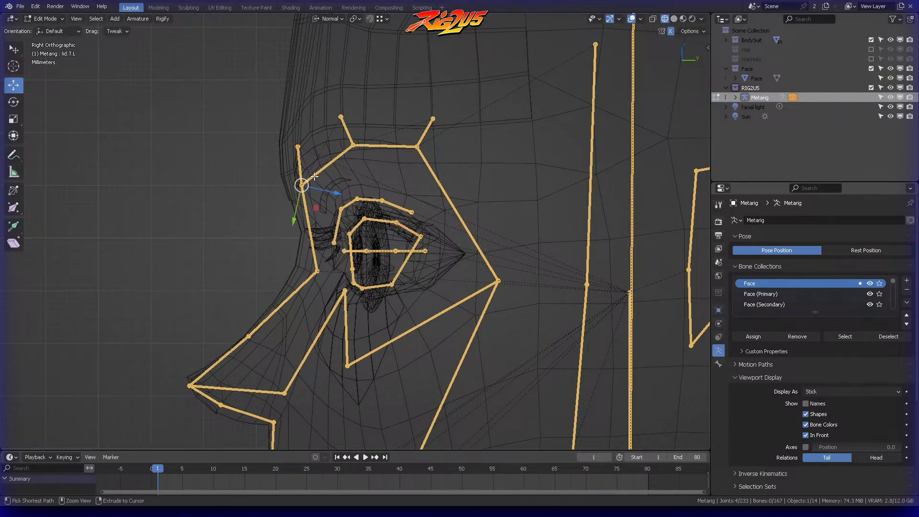
key(g)
click(310, 168)
click(354, 143)
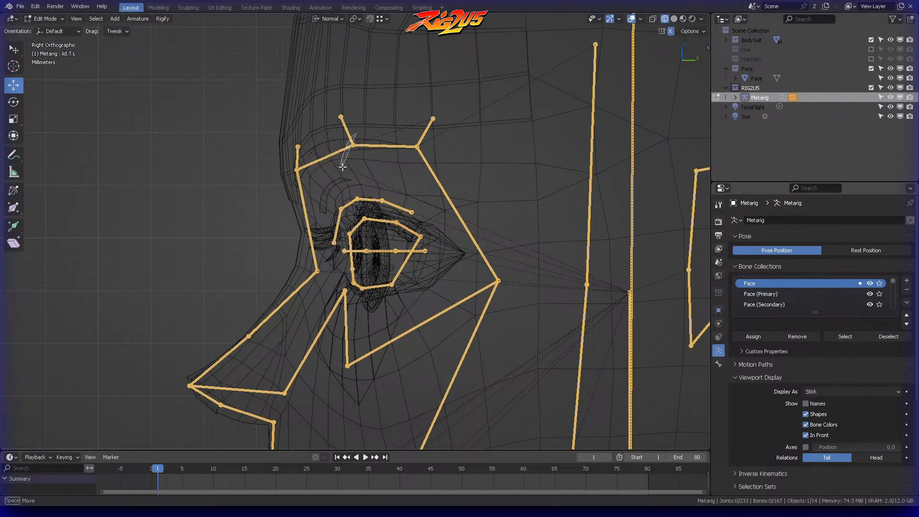
key(g)
click(362, 137)
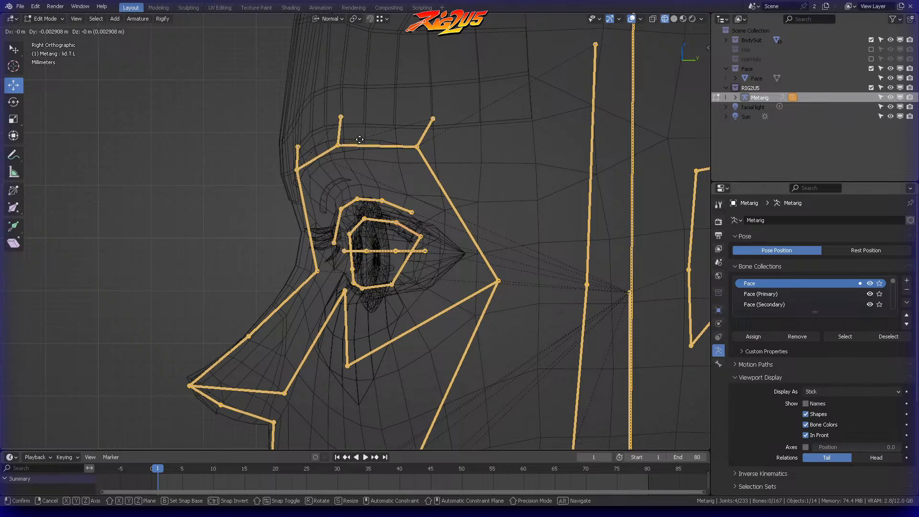
Step: Move the tip of the outer short brow bone forward in side view so it stands above the chain's outer joint
key(alt+a)
mouse_move(408, 134)
ctrl+right_down()
mouse_move(432, 149)
mouse_move(435, 136)
ctrl+right_up()
key(alt+a)
mouse_move(428, 101)
ctrl+right_down()
mouse_move(433, 149)
mouse_move(449, 115)
ctrl+right_up()
key(g)
click(435, 111)
key(alt+a)
Step: Shift the left upper brow chain's inner joint slightly down and outward from a front perspective
middle_drag(344, 99, 447, 106)
scroll(452, 90, down, 2)
ctrl+right_drag(365, 184, 375, 187)
key(g)
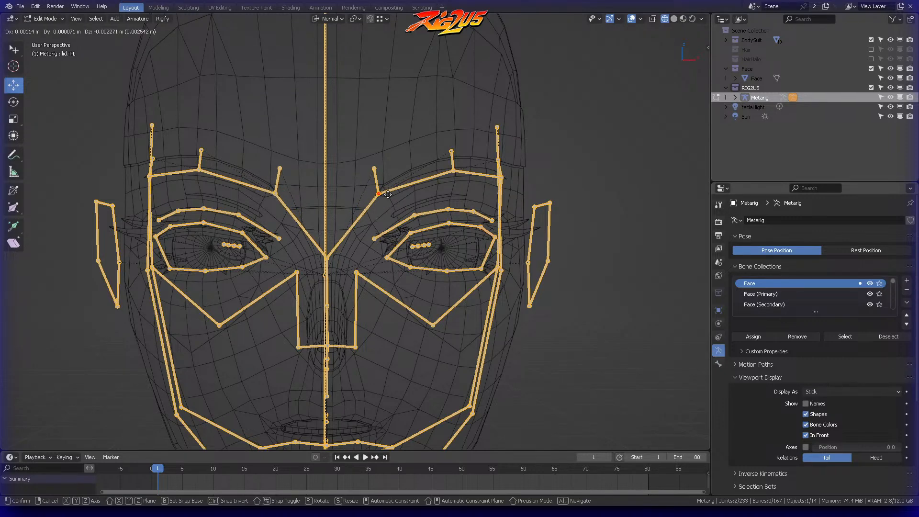
click(388, 194)
key(alt+a)
Step: Save the blend file and examine the fitted metarig from the face out to the full body
mouse_move(455, 158)
middle_down()
mouse_move(436, 169)
mouse_move(451, 163)
middle_up()
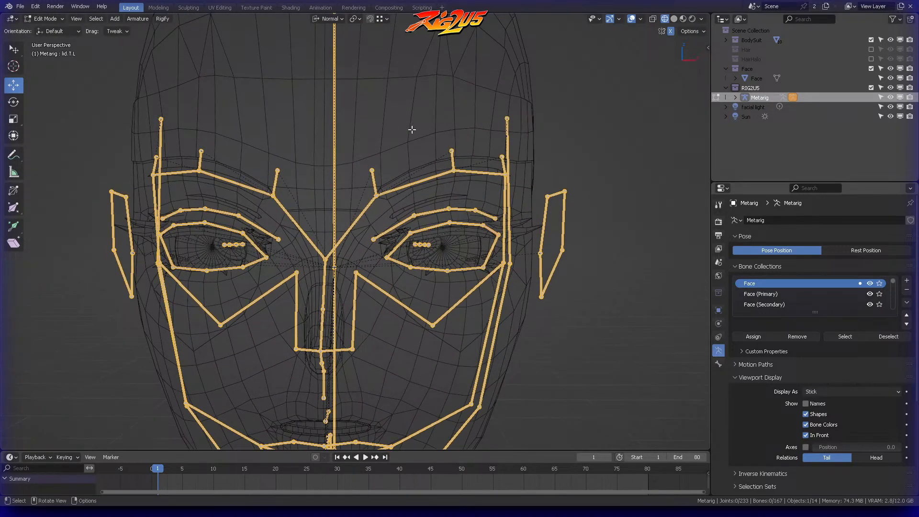
scroll(421, 125, down, 2)
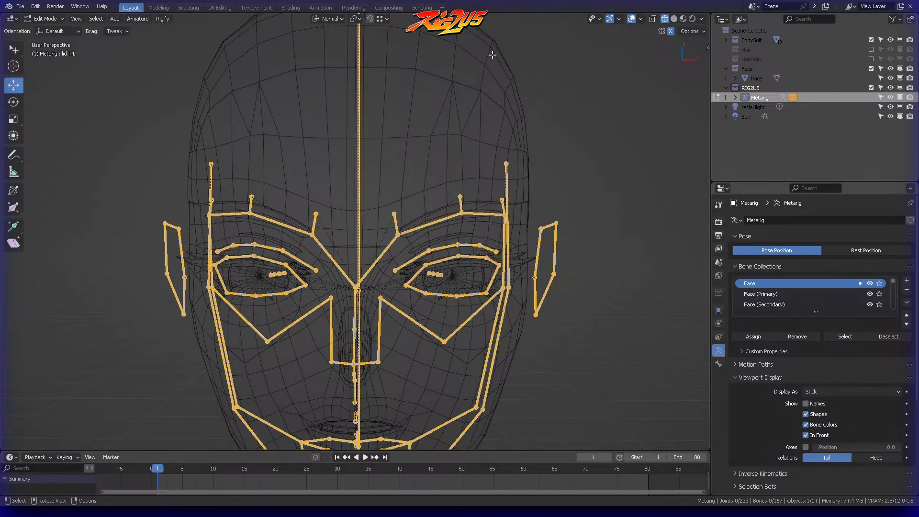
middle_drag(445, 129, 427, 144)
key(ctrl+s)
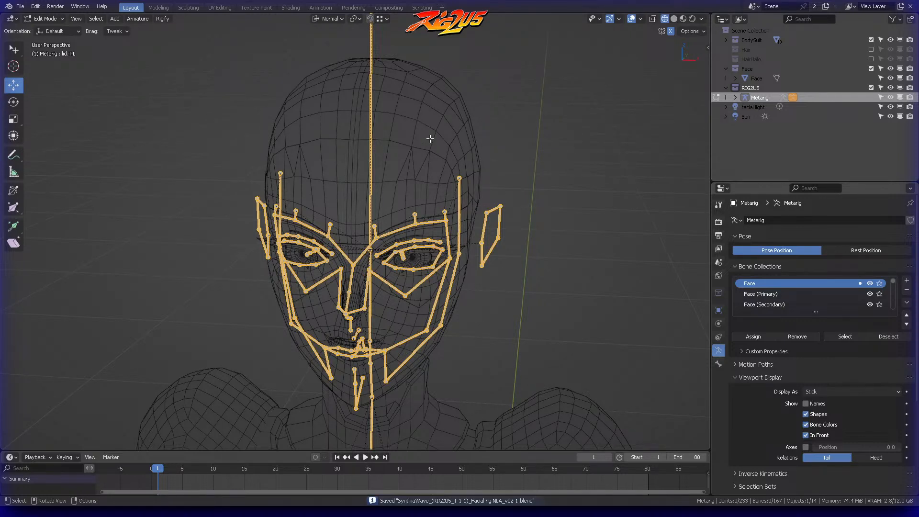
middle_drag(439, 145, 481, 140)
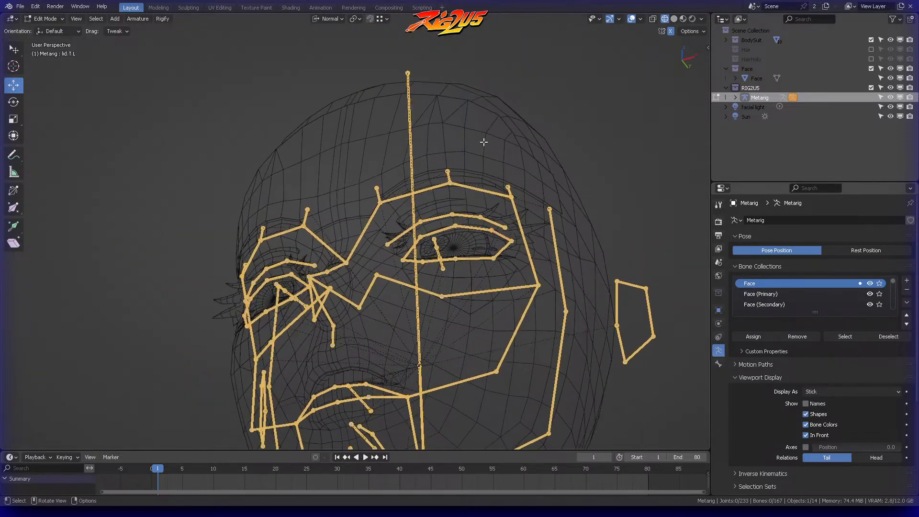
scroll(486, 179, down, 8)
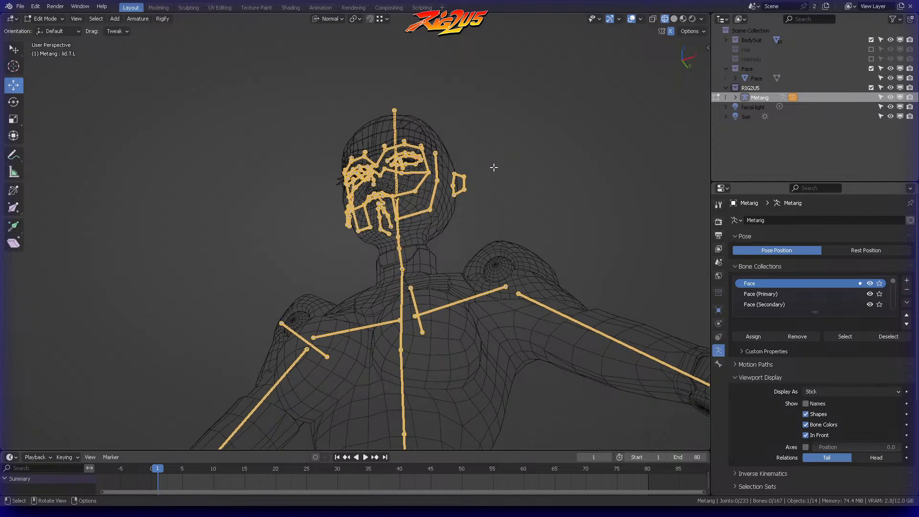
key(KP_1)
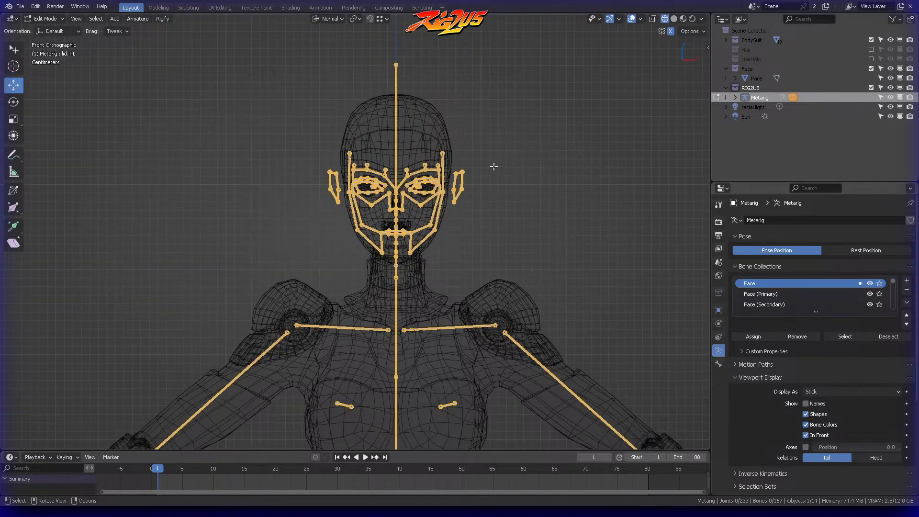
scroll(494, 166, down, 5)
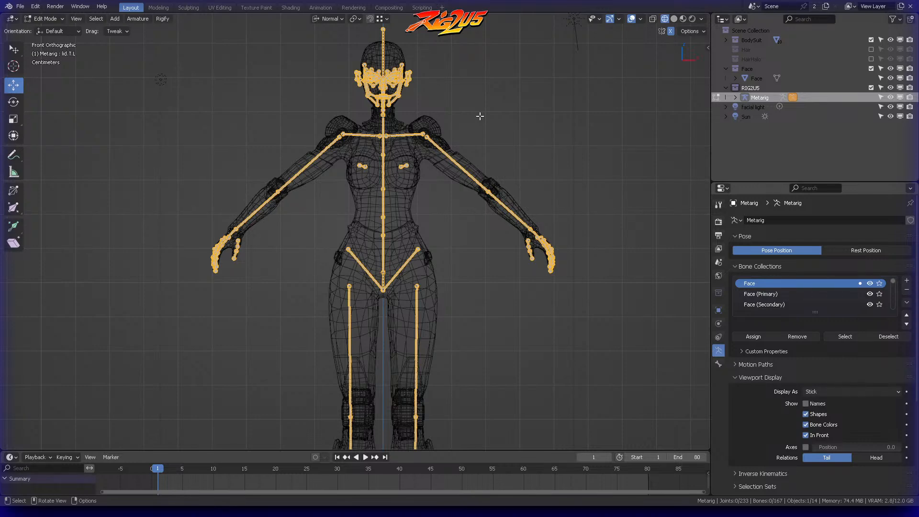
Step: Move the joint at the top of the nose bridge up and forward in side view, between the brows
key(KP_3)
scroll(480, 116, up, 4)
shift+middle_drag(452, 90, 467, 322)
scroll(494, 184, up, 6)
scroll(495, 184, up, 1)
shift+middle_drag(474, 102, 487, 324)
scroll(481, 237, up, 1)
shift+middle_drag(450, 200, 481, 250)
scroll(350, 218, up, 5)
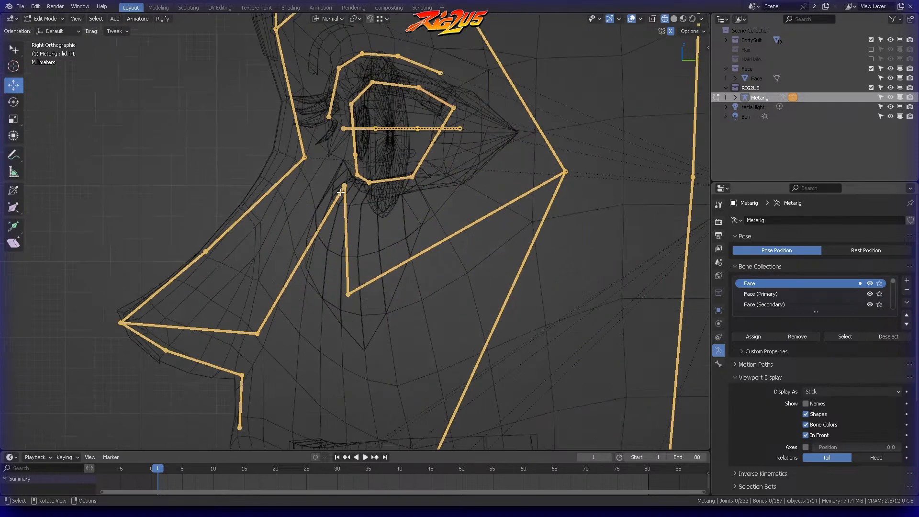
ctrl+right_drag(381, 209, 390, 226)
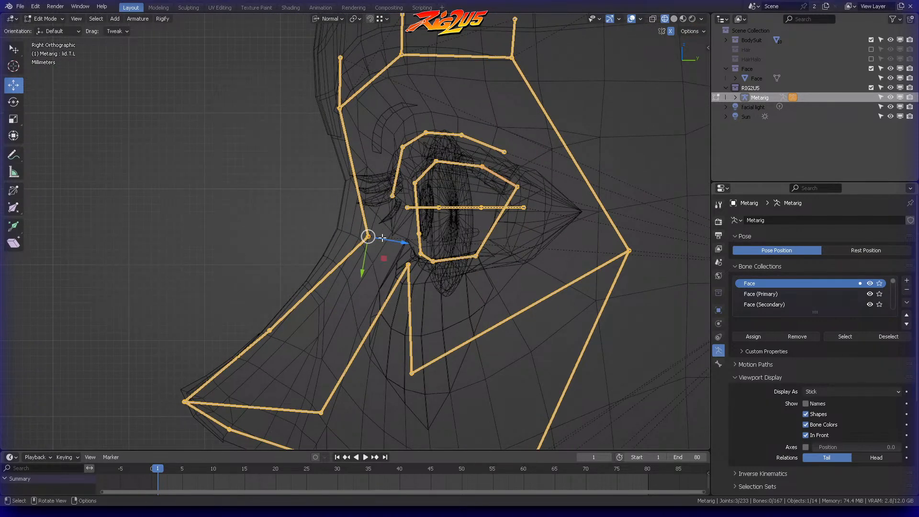
key(g)
click(418, 216)
Step: Move the nose bridge's middle joint back and slightly up to follow the nose profile
click(302, 310)
key(c)
click(277, 328)
key(Escape)
key(g)
click(302, 314)
Step: Raise the nose tip joint slightly and readjust the nose bridge's middle joint against the mesh profile
key(c)
click(205, 378)
key(Escape)
key(g)
click(207, 370)
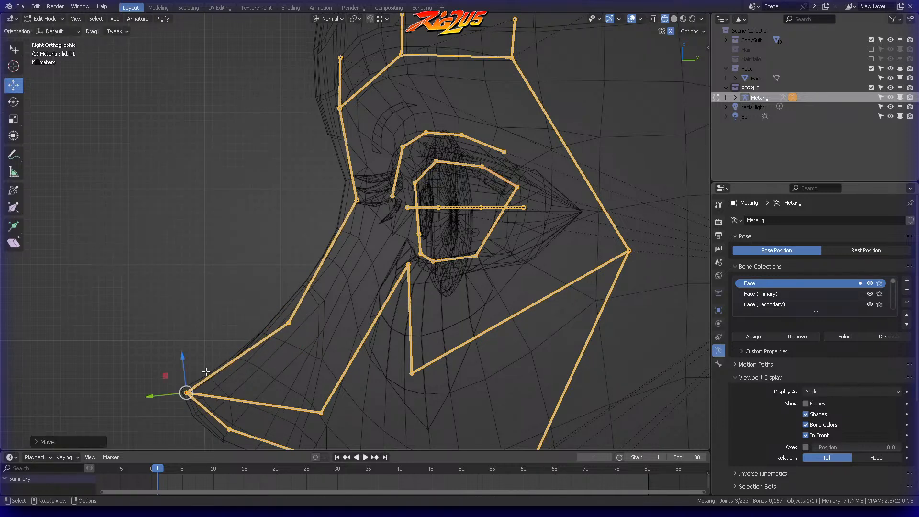
click(289, 323)
key(g)
click(308, 321)
click(308, 320)
Step: Move the lower joint of the left chin bone down and inward in front view toward the chin contour
scroll(348, 264, down, 2)
shift+middle_drag(365, 205, 445, 136)
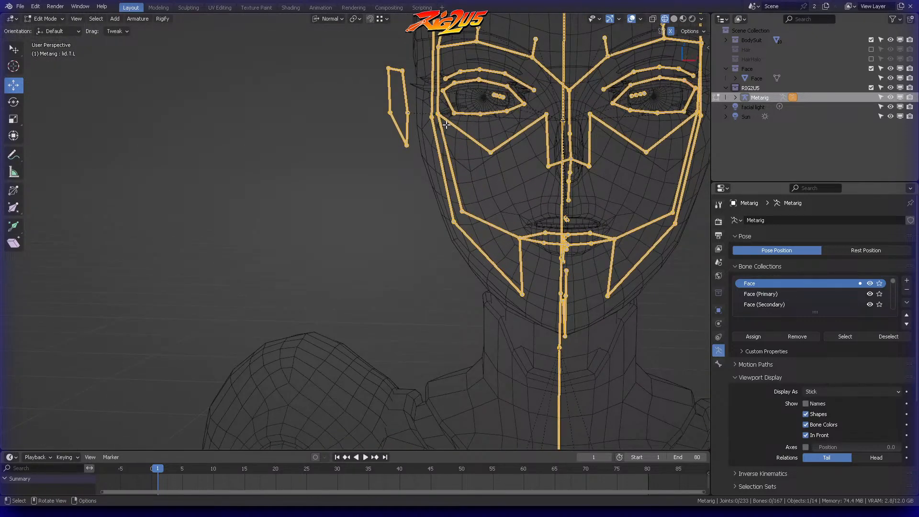
key(KP_1)
shift+middle_drag(516, 146, 337, 248)
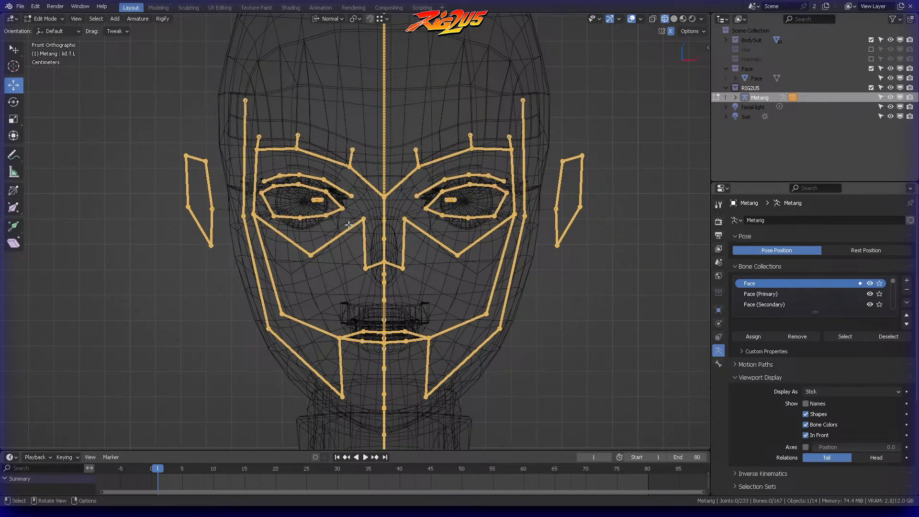
key(KP_7)
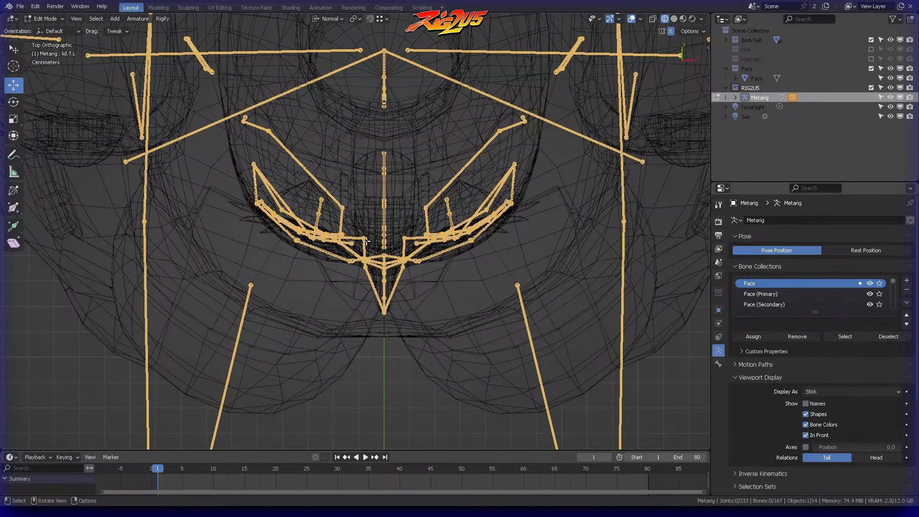
key(KP_1)
shift+middle_drag(376, 308, 379, 148)
scroll(443, 199, up, 3)
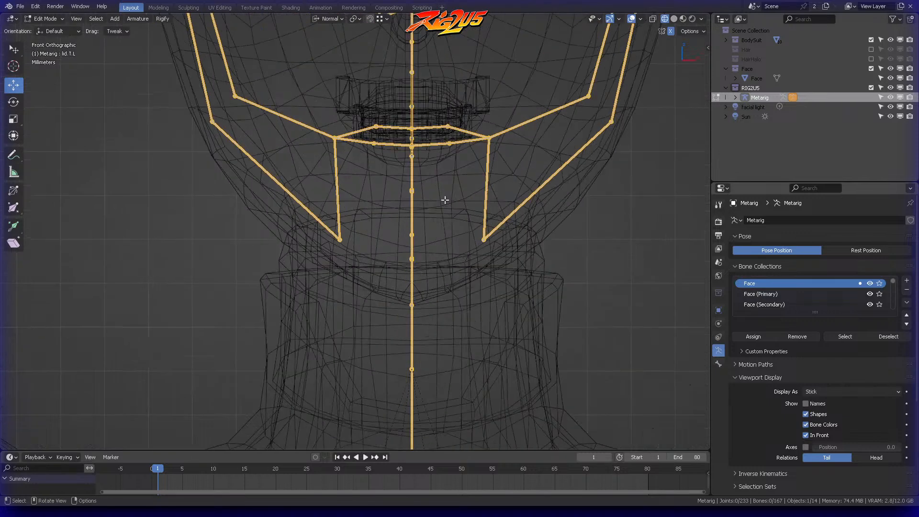
click(484, 239)
key(g)
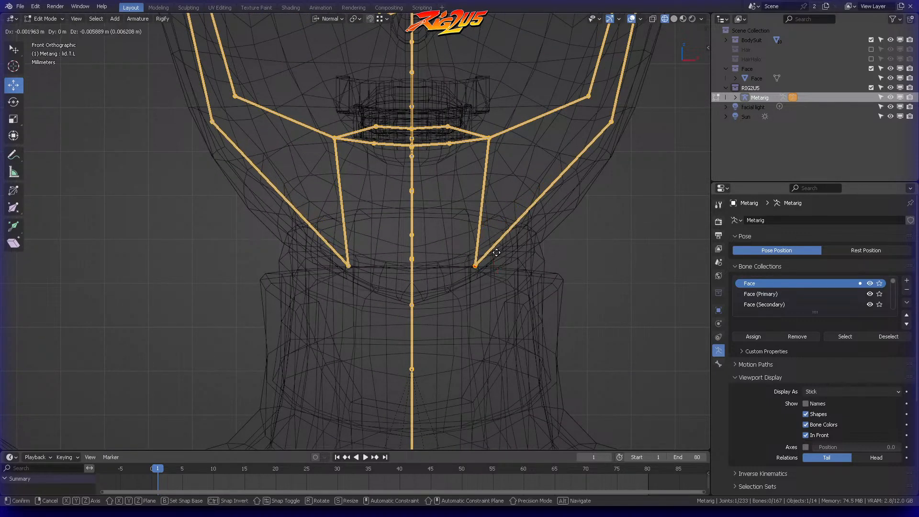
click(494, 266)
click(506, 222)
Step: Reposition the joint at the left mouth corner in front view to suit the mesh's mouth
shift+middle_drag(520, 151, 502, 235)
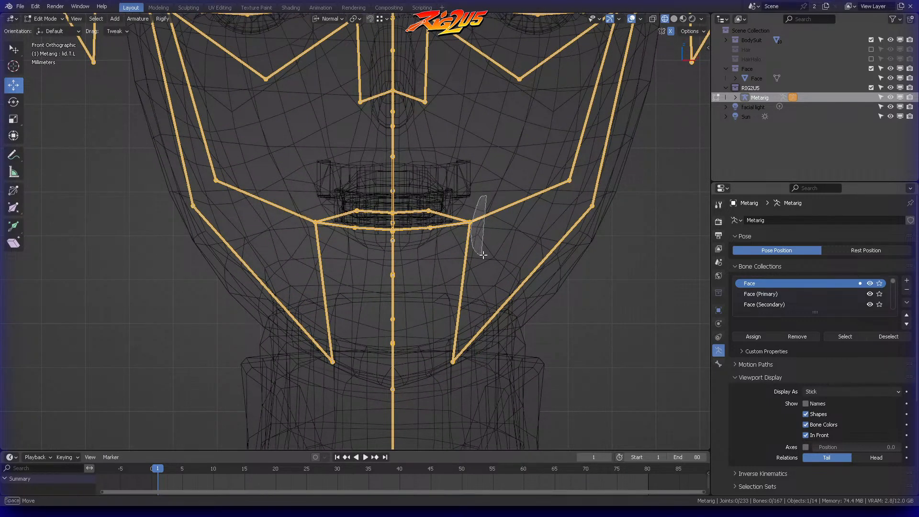
key(g)
click(489, 203)
click(497, 218)
Step: Select all the upper and lower lip bones and raise them about 5 mm in front view onto the mesh's mouth
scroll(496, 213, down, 3)
middle_drag(482, 203, 440, 201)
middle_drag(489, 183, 424, 191)
click(330, 227)
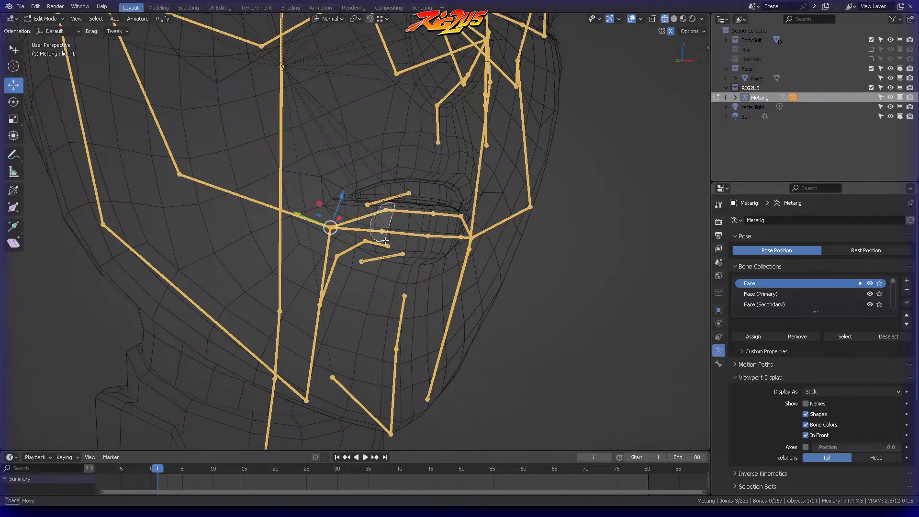
mouse_move(409, 218)
ctrl+right_down()
mouse_move(436, 245)
mouse_move(448, 216)
ctrl+right_up()
mouse_move(452, 203)
middle_down()
mouse_move(435, 196)
mouse_move(474, 201)
middle_up()
mouse_move(454, 186)
ctrl+right_down()
mouse_move(453, 258)
mouse_move(468, 186)
ctrl+right_up()
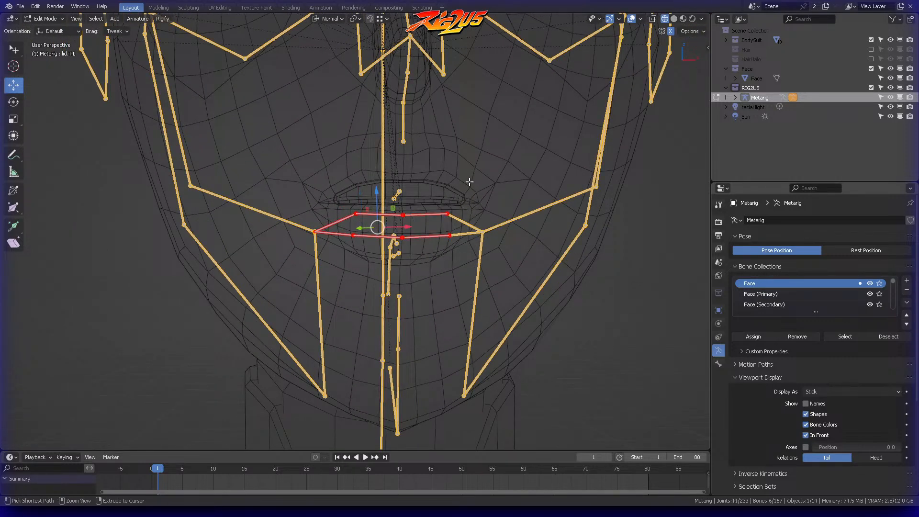
mouse_move(480, 226)
ctrl+right_down()
mouse_move(497, 246)
mouse_move(474, 220)
ctrl+right_up()
key(KP_1)
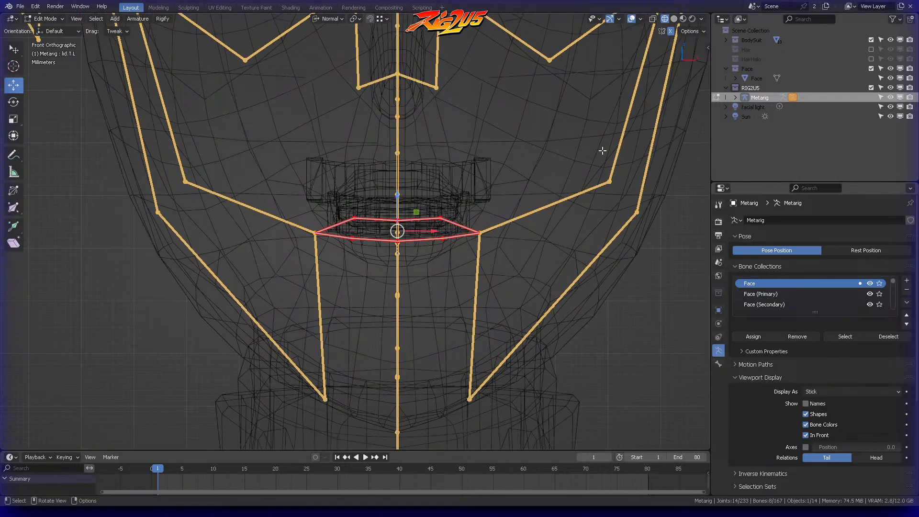
key(g)
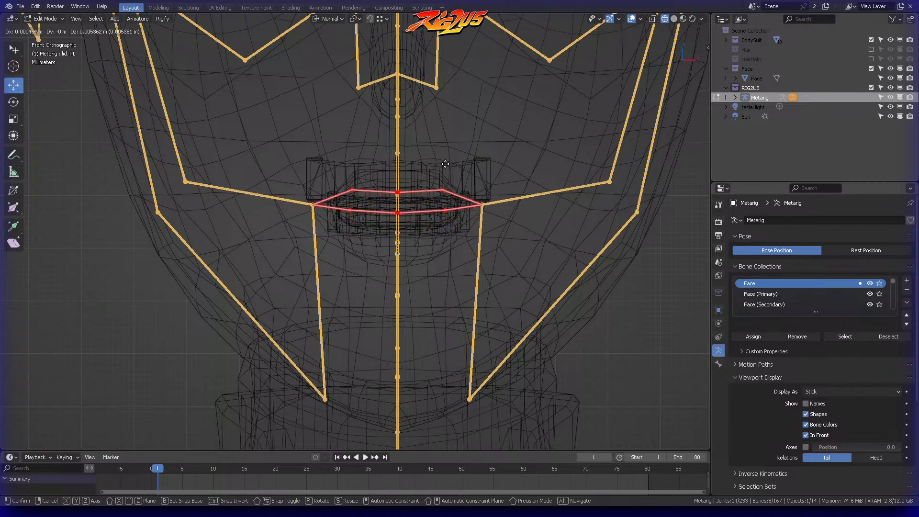
click(446, 161)
click(461, 170)
Step: Try to move a single upper teeth bone up and back in side view, and undo that move
middle_drag(478, 165, 399, 152)
key(KP_3)
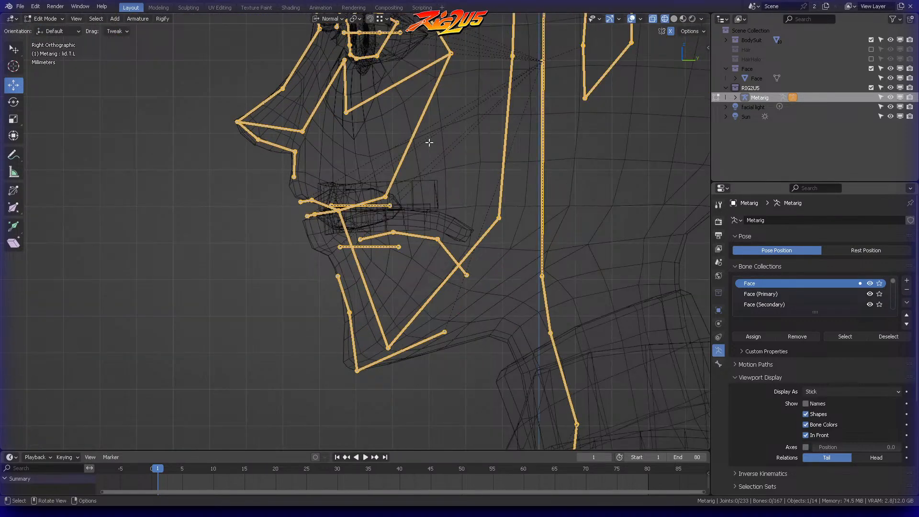
scroll(396, 221, up, 4)
click(393, 214)
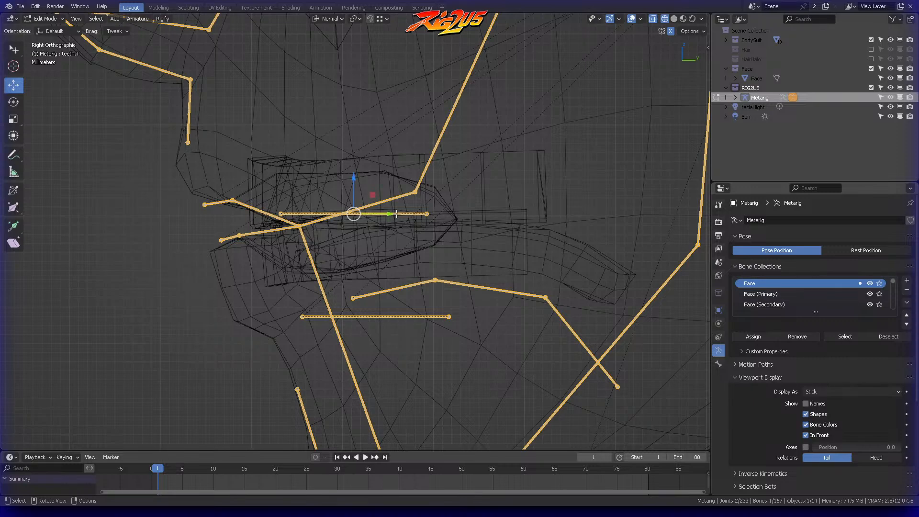
drag(398, 213, 414, 184)
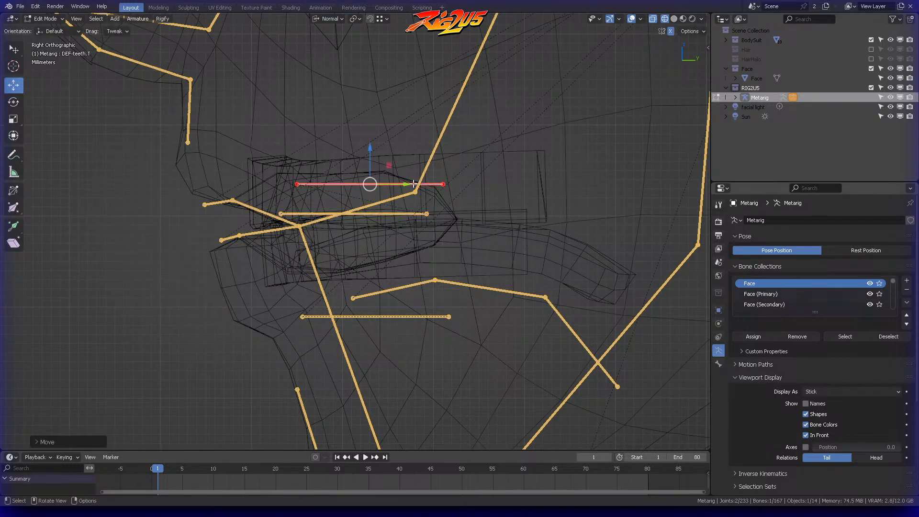
middle_drag(402, 259, 166, 118)
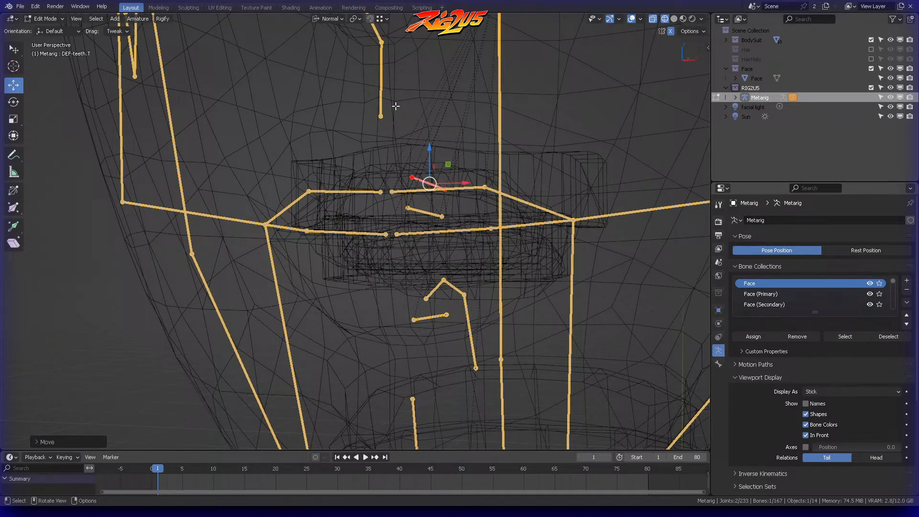
middle_drag(490, 138, 393, 209)
click(394, 212)
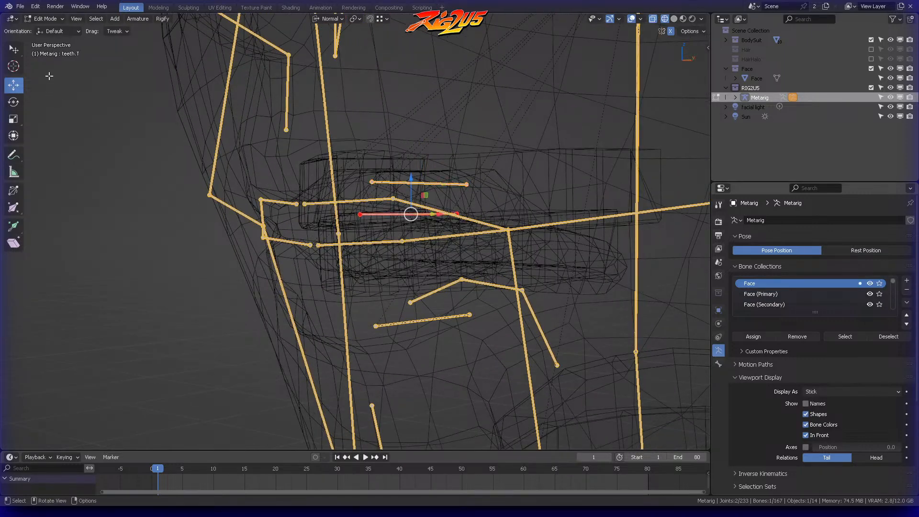
middle_drag(476, 126, 452, 146)
key(ctrl+z)
click(455, 144)
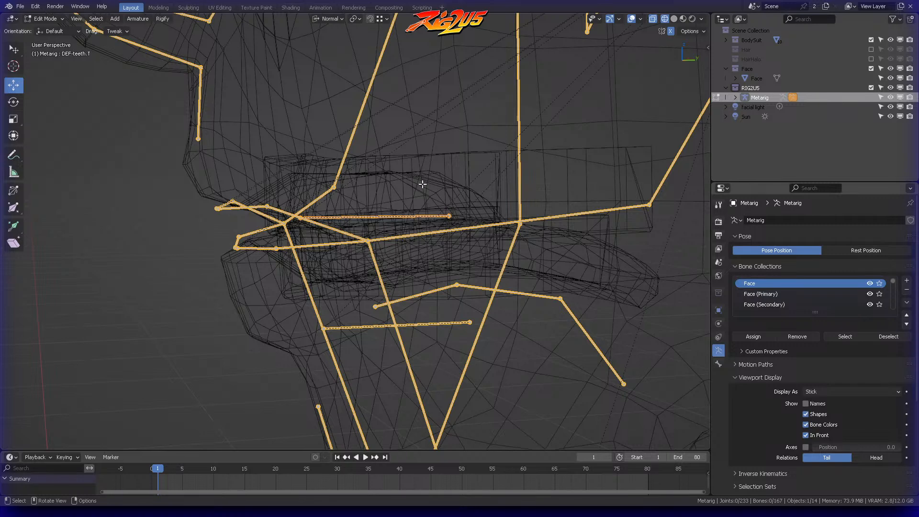
Step: Move both overlapping upper teeth bones about 3 mm up and 4 mm back in side view into the upper teeth mesh
click(425, 217)
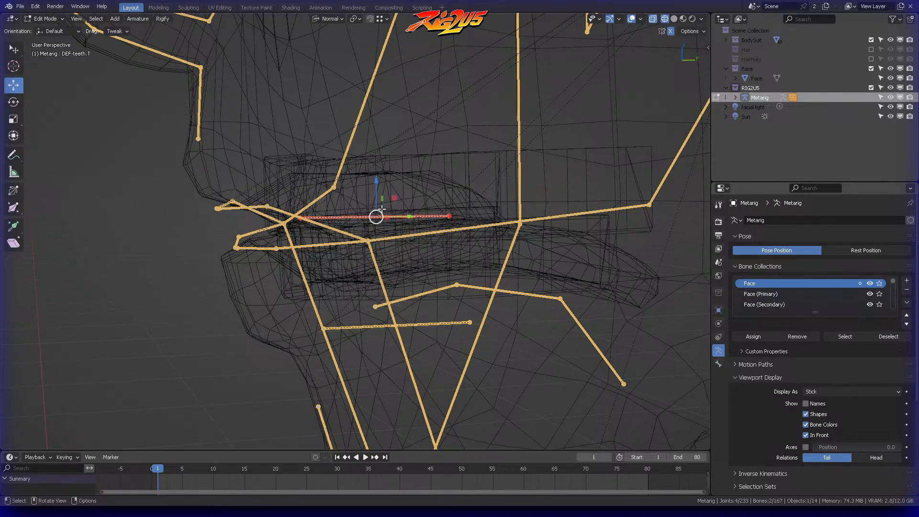
key(KP_3)
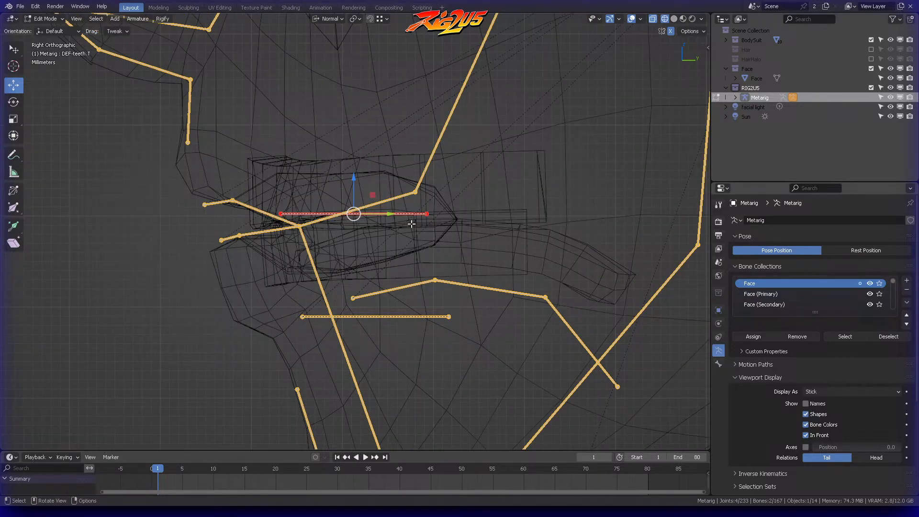
key(g)
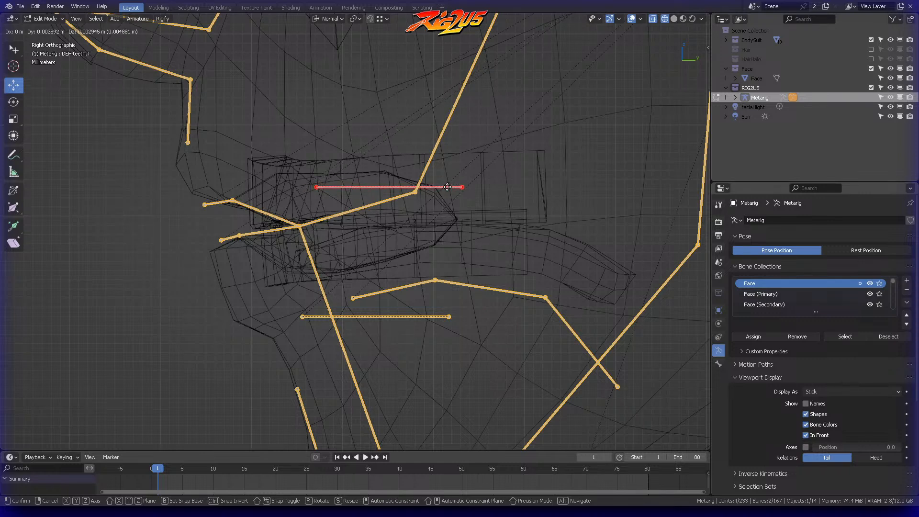
click(448, 187)
key(alt+a)
Step: Raise both overlapping lower teeth bones about 7 mm and shorten them slightly to fit inside the lower teeth mesh
key(b)
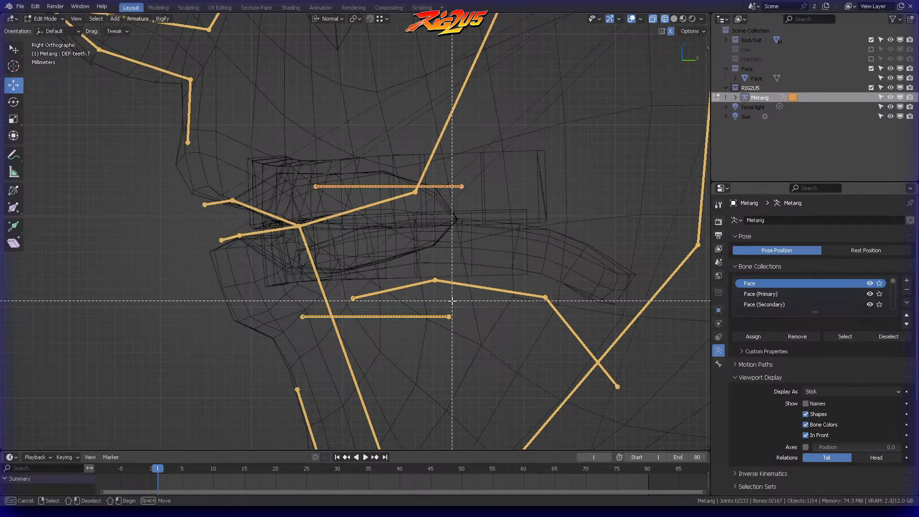
drag(455, 301, 387, 341)
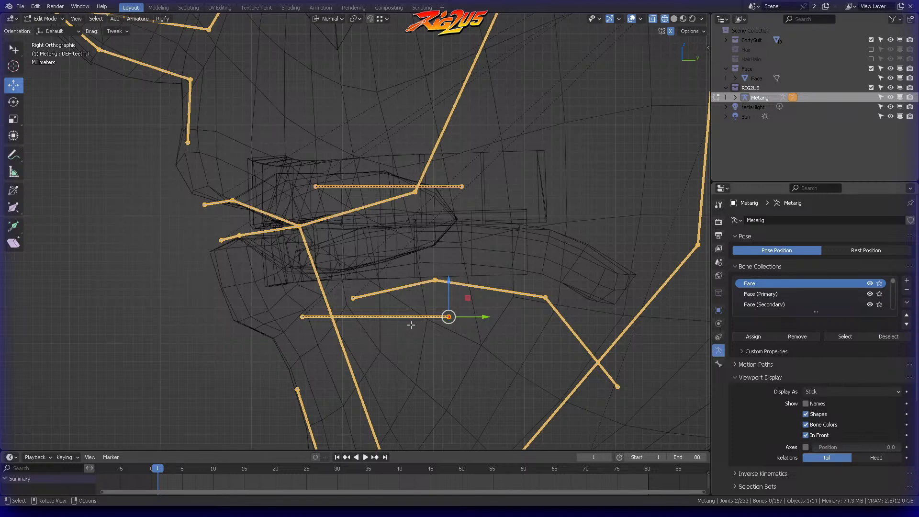
key(b)
drag(406, 310, 363, 330)
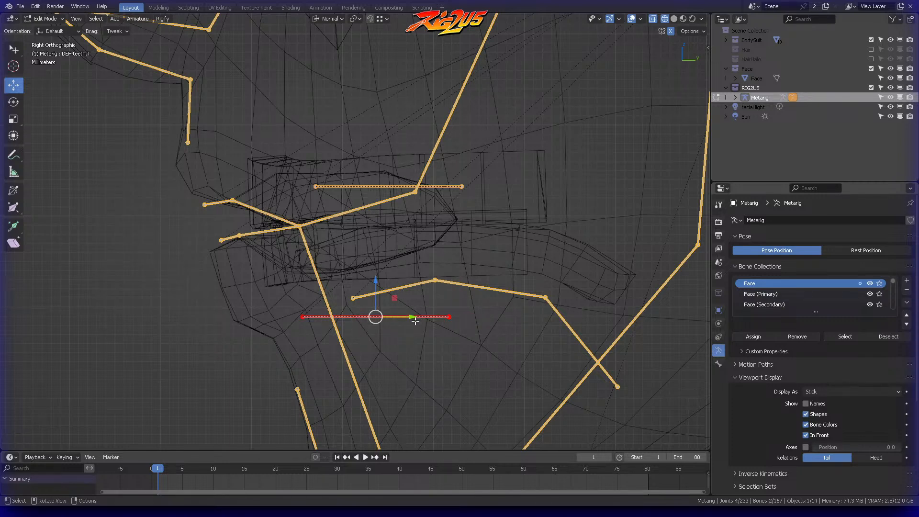
key(g)
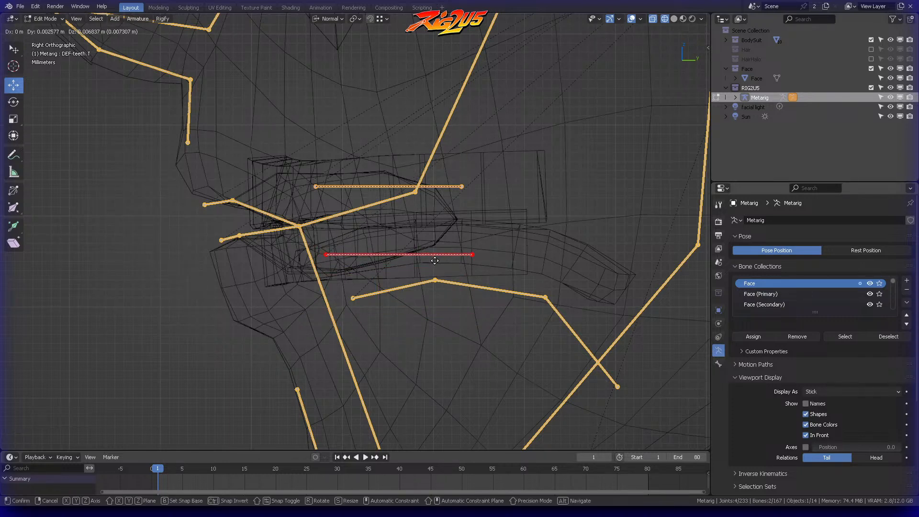
click(435, 260)
key(s)
click(462, 245)
key(g)
click(451, 250)
click(458, 265)
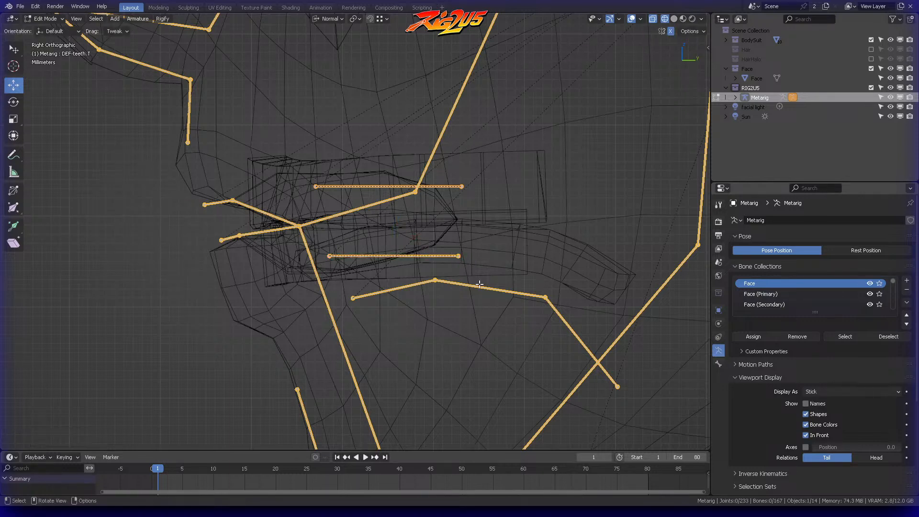
Step: Select the entire linked tongue bone chain and move it about 8 mm forward and 5 mm up into the mouth
drag(420, 266, 502, 288)
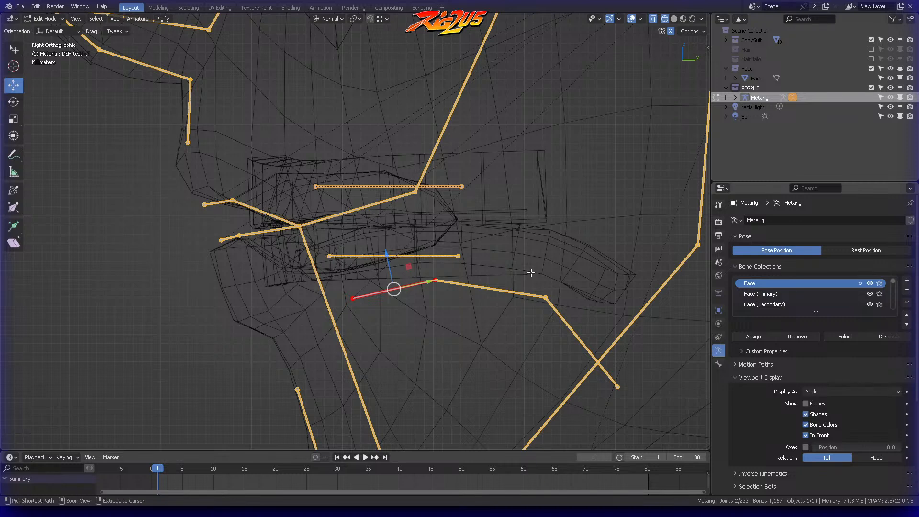
key(ctrl+l)
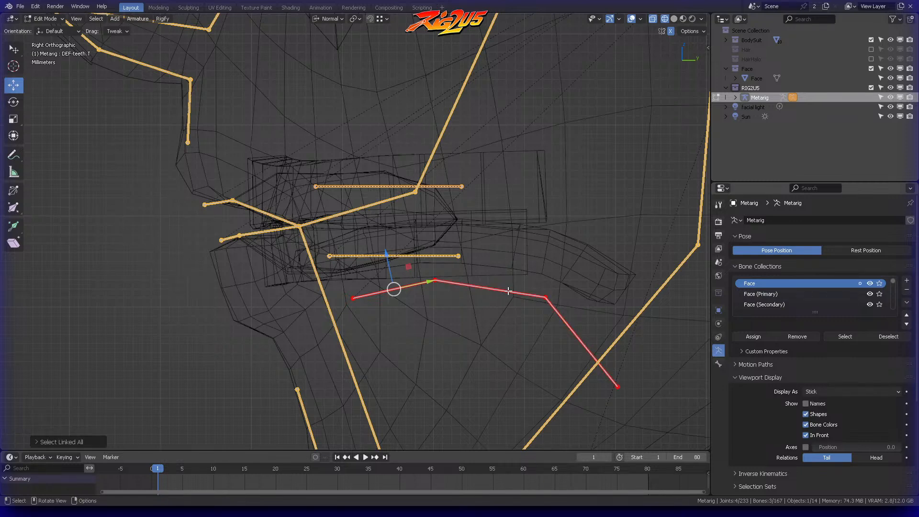
key(g)
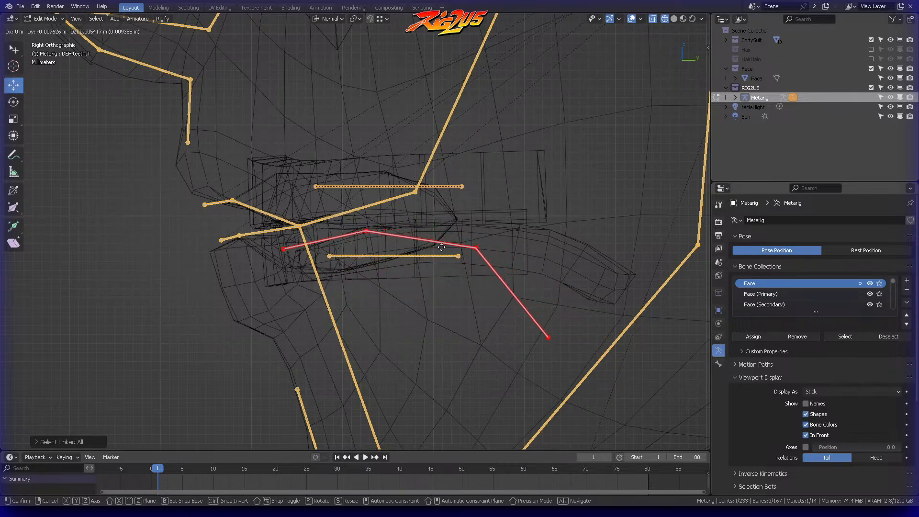
click(441, 249)
click(482, 239)
Step: Move the tongue chain's rear middle joint and its rear end joint backward to follow the tongue mesh's curve
ctrl+right_drag(493, 217, 484, 252)
key(g)
click(540, 244)
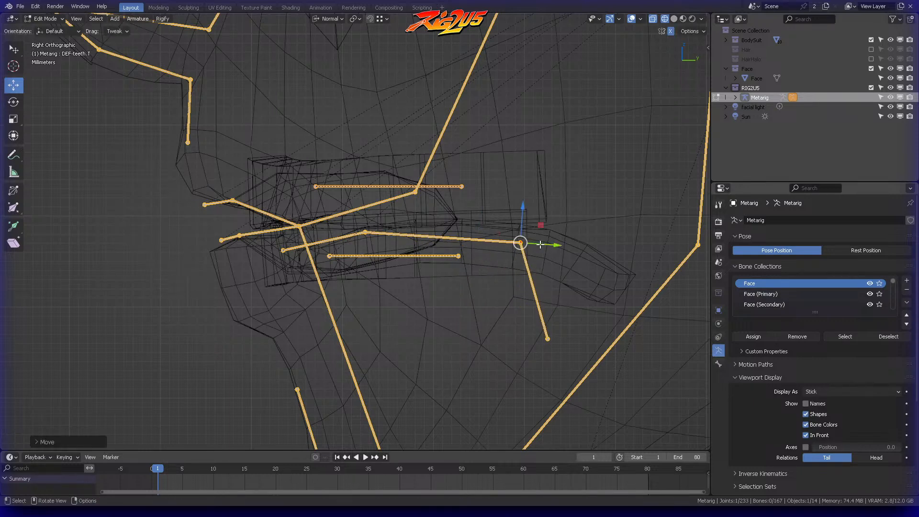
click(547, 339)
key(g)
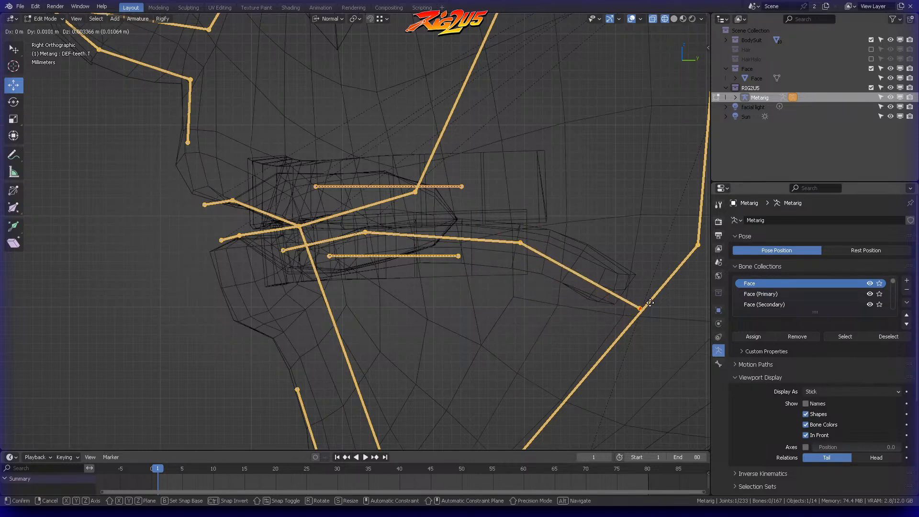
click(661, 297)
click(599, 305)
Step: Move the front joint of the tongue chain forward and slightly down toward the tongue tip
ctrl+right_drag(286, 238, 279, 264)
key(g)
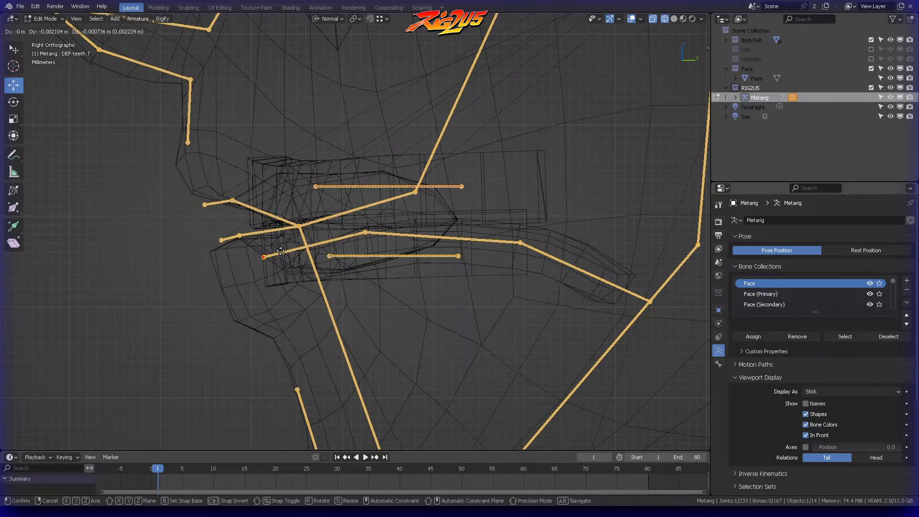
click(286, 250)
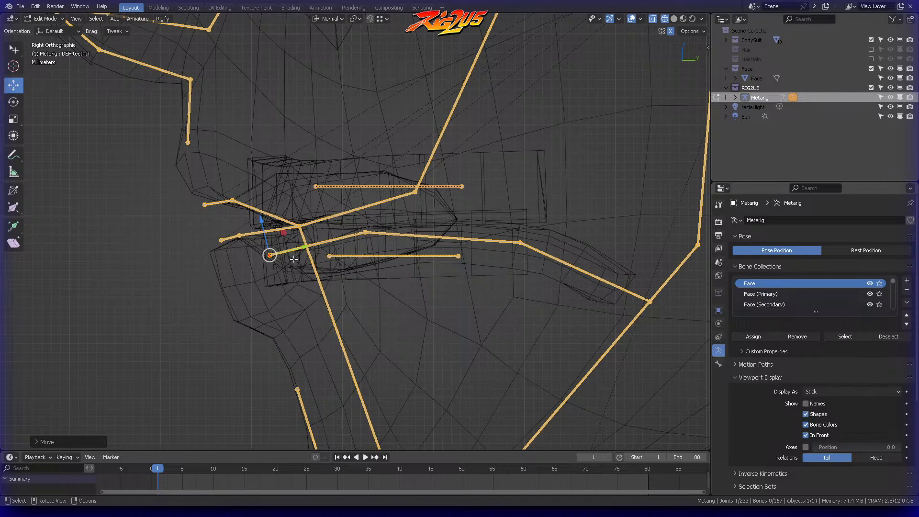
key(g)
click(277, 248)
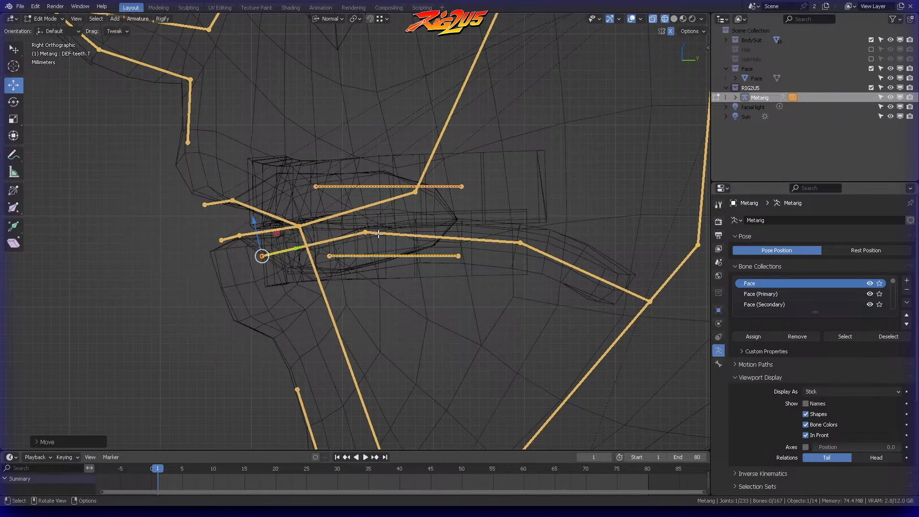
click(450, 243)
Step: Check the tongue mesh's outline in Object Mode, and return to editing the metarig to lower the tongue chain's front joint slightly
click(533, 229)
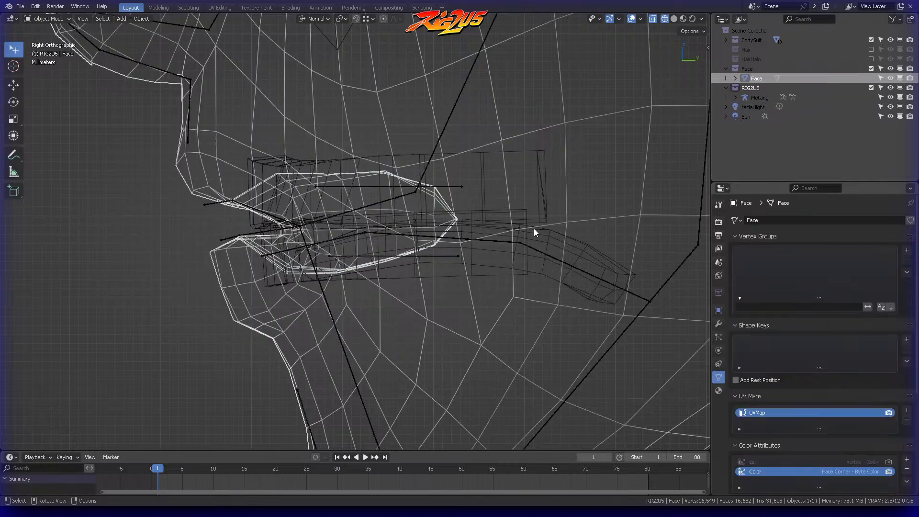
click(533, 229)
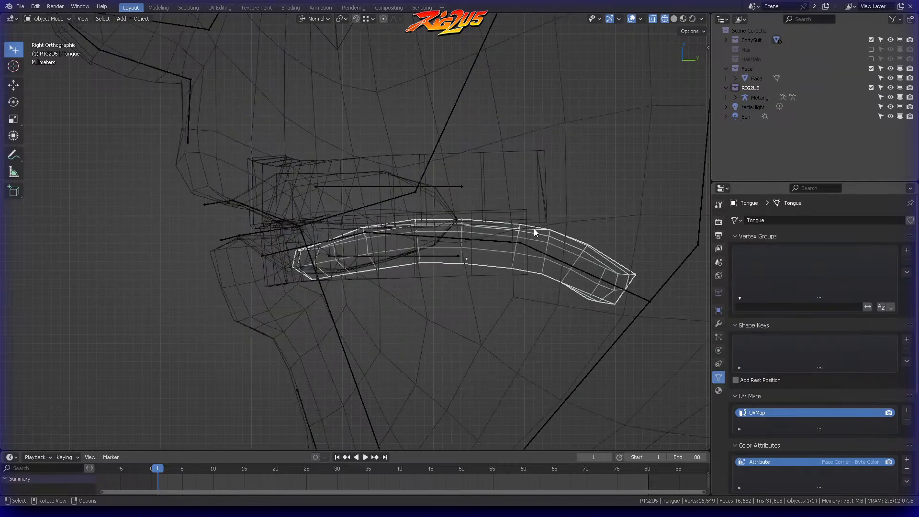
click(285, 246)
click(286, 248)
click(286, 248)
key(ctrl+Tab)
click(367, 248)
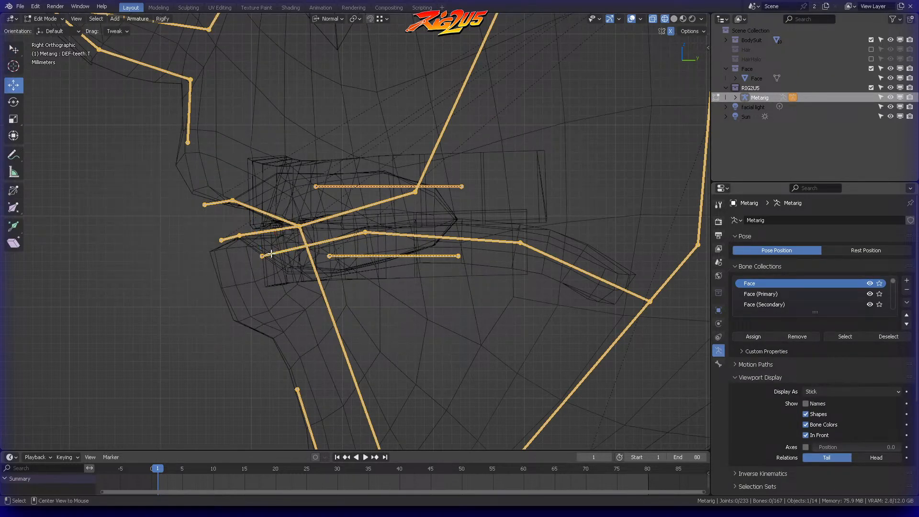
drag(278, 250, 279, 257)
click(321, 260)
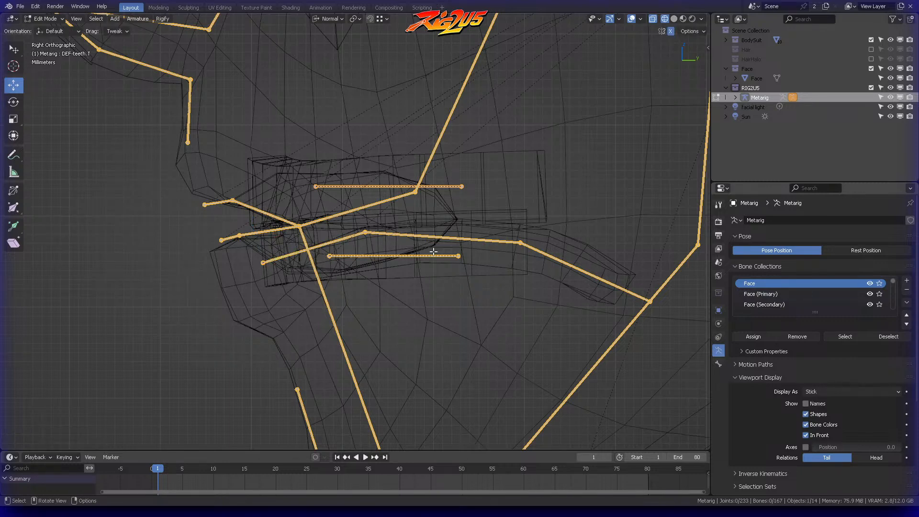
Step: Raise the upper lip's side and centre joints in side view to follow the upper lip profile
click(232, 200)
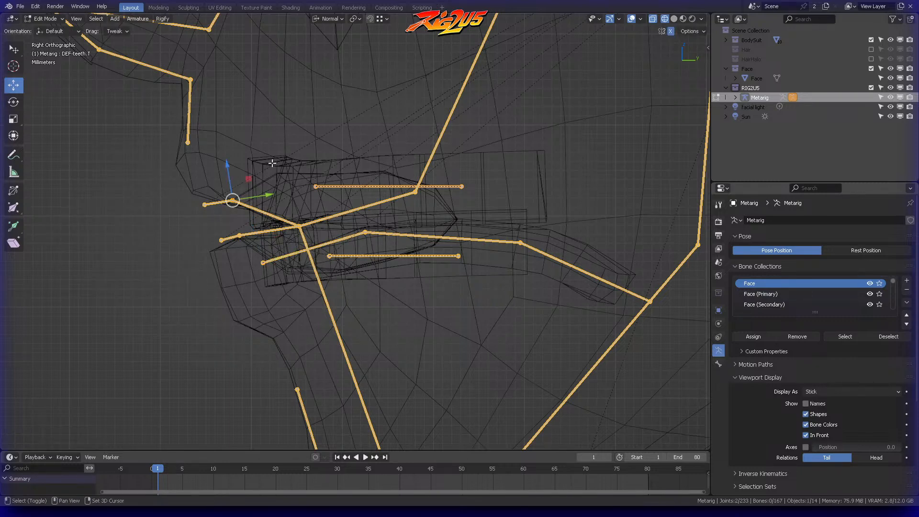
shift+middle_drag(278, 162, 339, 238)
key(g)
click(344, 227)
click(316, 235)
key(b)
drag(255, 259, 284, 291)
key(g)
click(273, 245)
click(278, 249)
Step: Lower the lower lip's centre and side joints in side view to follow the lower lip profile
shift+middle_drag(299, 293, 303, 242)
mouse_move(291, 250)
ctrl+right_down()
mouse_move(300, 252)
mouse_move(296, 241)
mouse_move(297, 266)
mouse_move(318, 246)
ctrl+right_up()
key(g)
click(291, 265)
click(305, 245)
key(g)
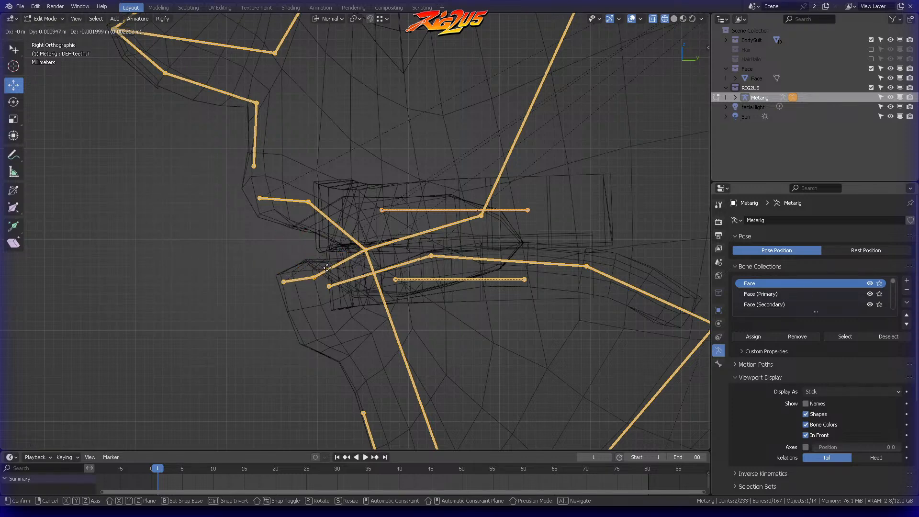
click(327, 269)
Step: Examine the face bones in front view and the torso and arm bones in side view against the mesh
click(365, 249)
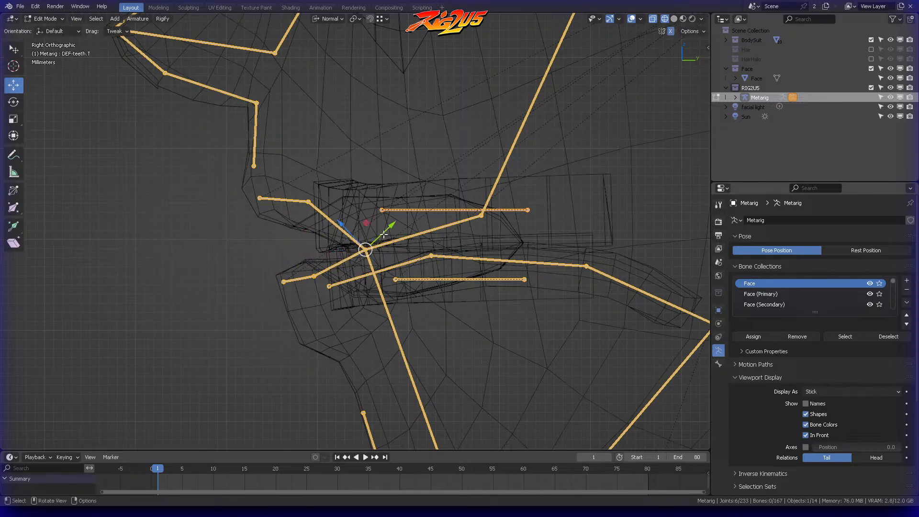
key(KP_1)
scroll(582, 143, down, 8)
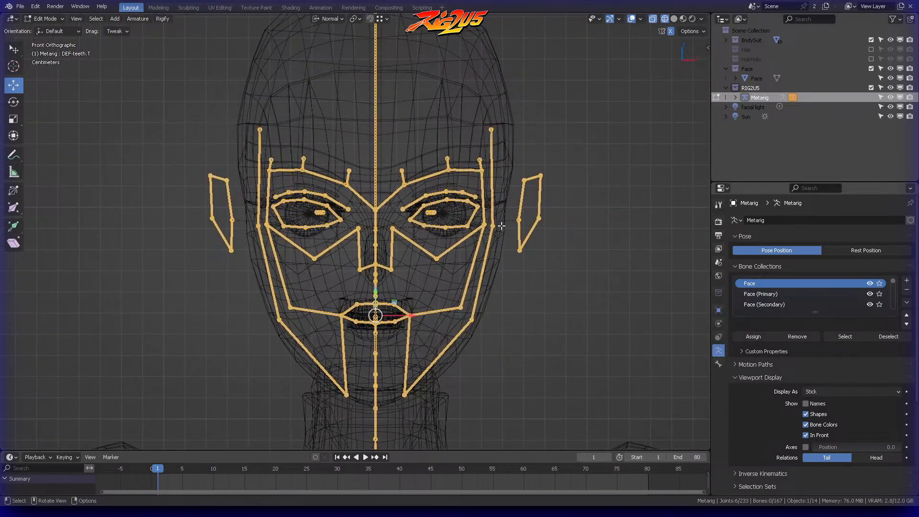
scroll(487, 164, down, 5)
shift+middle_drag(472, 260, 406, 131)
scroll(484, 201, down, 3)
shift+middle_drag(405, 234, 368, 282)
scroll(382, 184, up, 6)
key(KP_3)
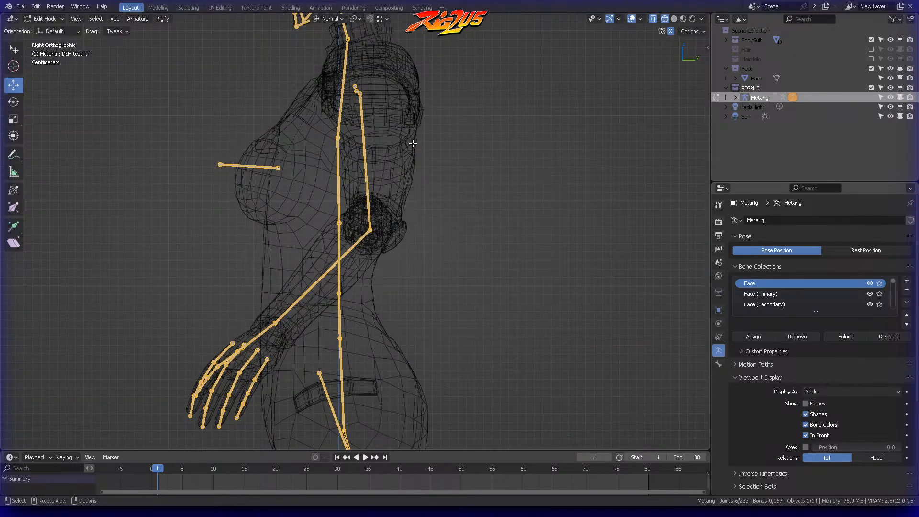
Step: Examine the metarig's head and cheek bones against the mesh from several angles, including front view
scroll(412, 143, up, 3)
shift+middle_drag(357, 50, 456, 259)
shift+middle_drag(408, 121, 412, 287)
scroll(429, 160, up, 6)
shift+middle_drag(440, 110, 402, 218)
click(443, 198)
middle_drag(460, 189, 545, 208)
middle_drag(387, 202, 425, 218)
click(391, 210)
key(KP_1)
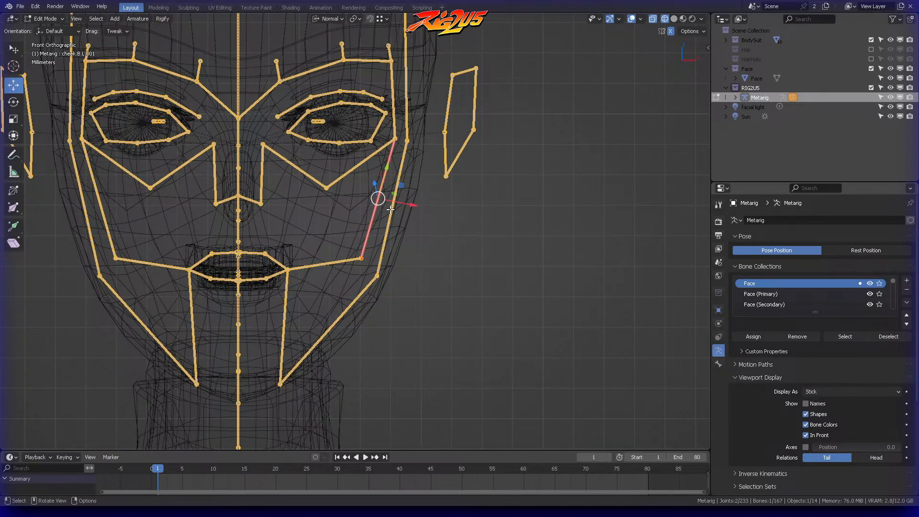
shift+middle_drag(329, 226, 454, 250)
click(477, 236)
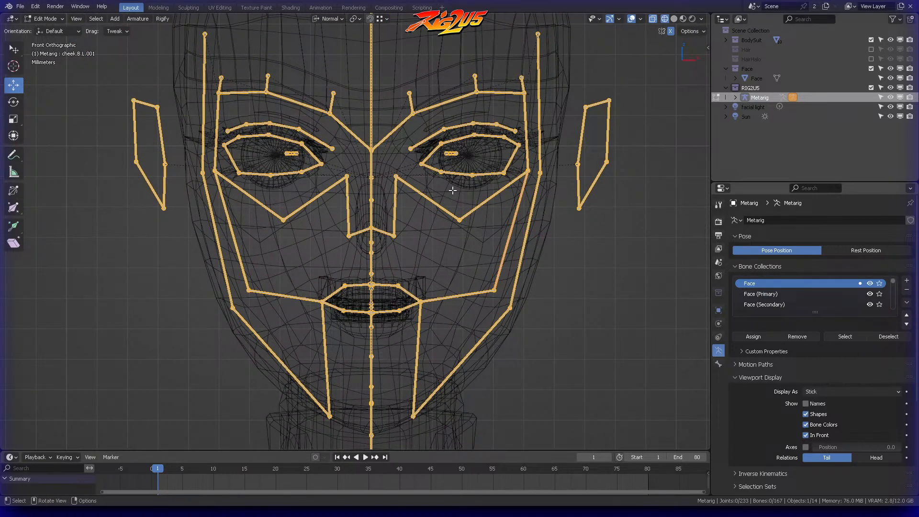
Step: Locate the left eye.L bone in top view and save the file
key(KP_7)
scroll(453, 191, up, 6)
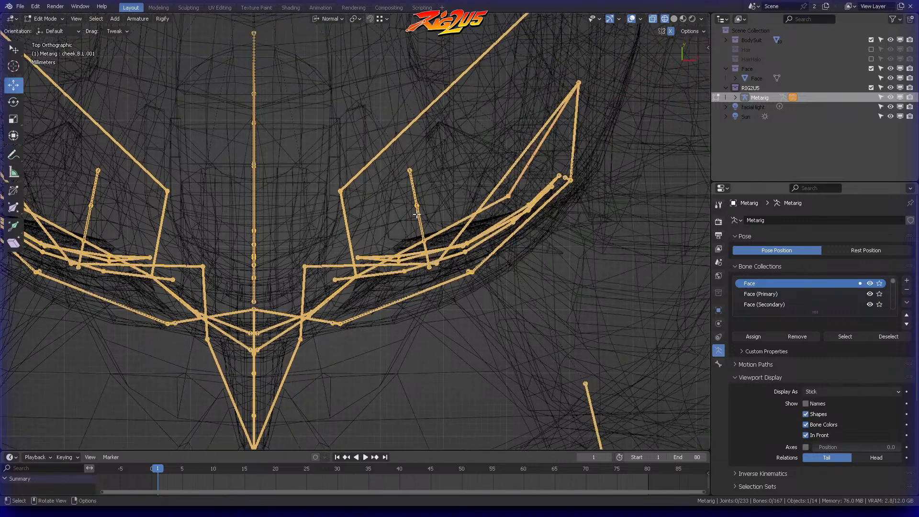
click(436, 173)
scroll(436, 172, up, 3)
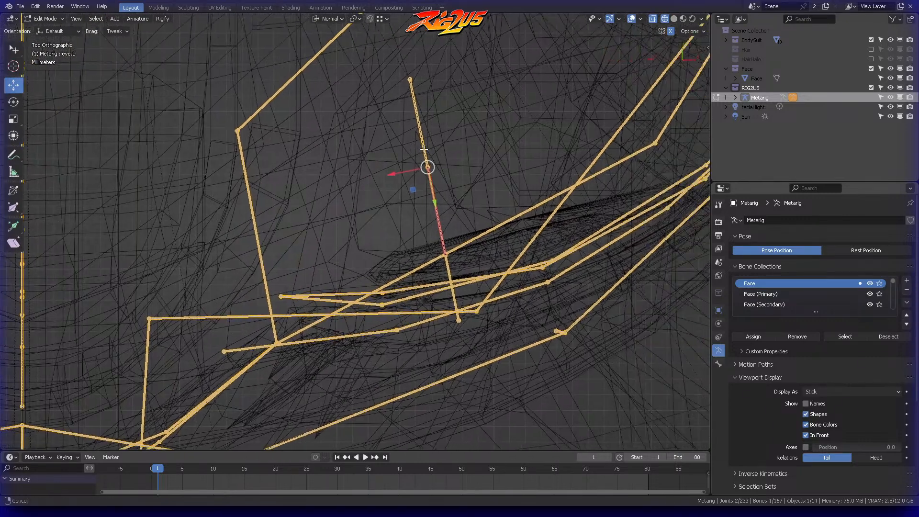
key(ctrl+s)
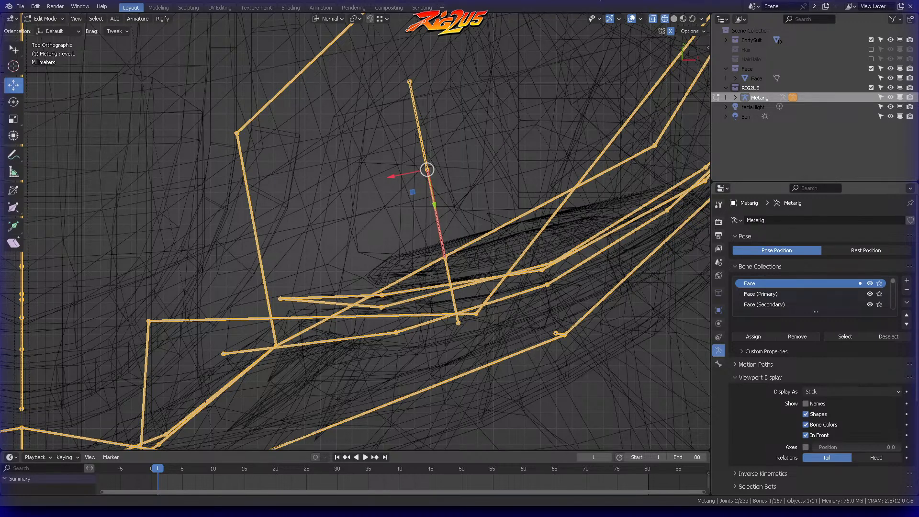
Step: Examine the left DEF-eye.L, eye.L and DEF-iris.L bones against the eyeball mesh in top and perspective views
click(418, 116)
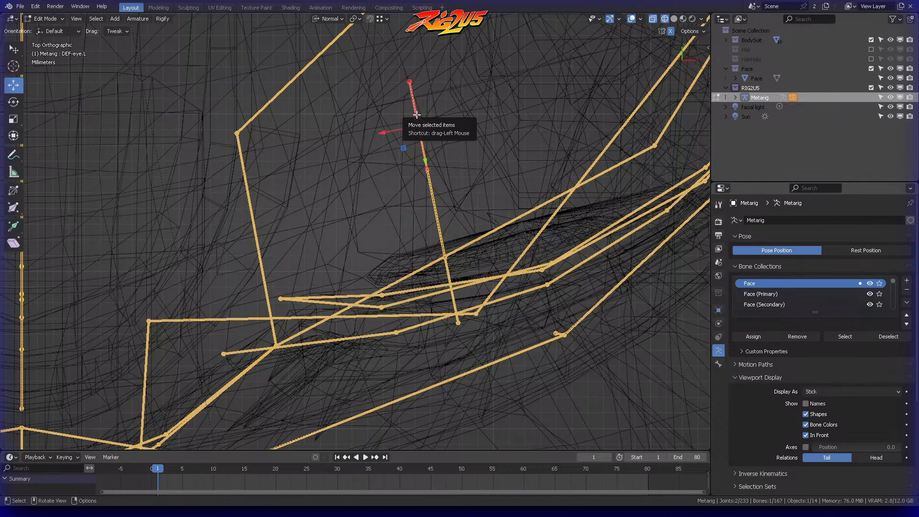
shift+middle_drag(483, 137, 460, 144)
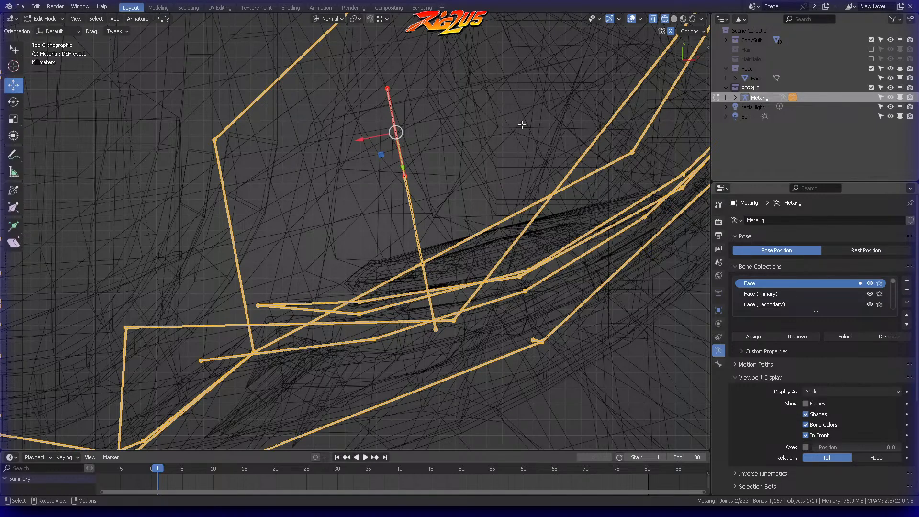
middle_drag(438, 200, 403, 96)
key(KP_Decimal)
scroll(441, 153, down, 3)
scroll(441, 153, down, 6)
middle_drag(410, 251, 441, 221)
scroll(441, 221, up, 2)
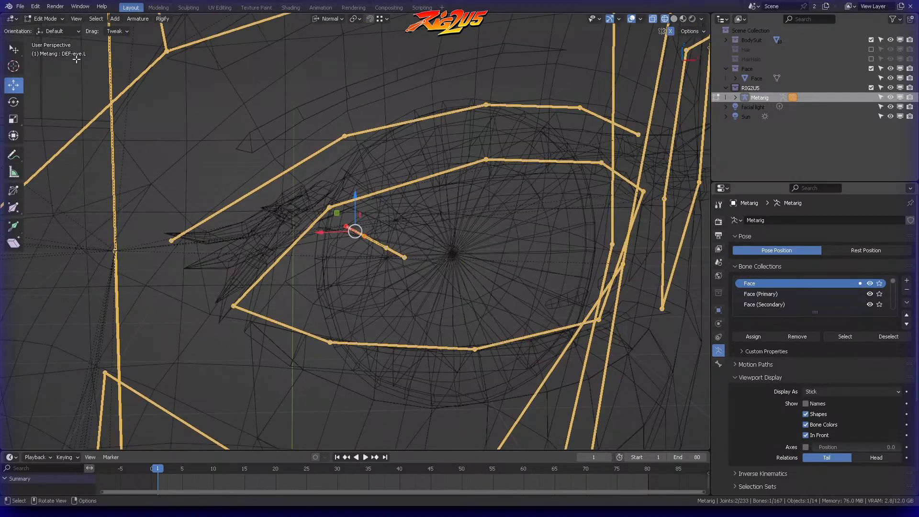
click(380, 235)
middle_drag(380, 236, 429, 234)
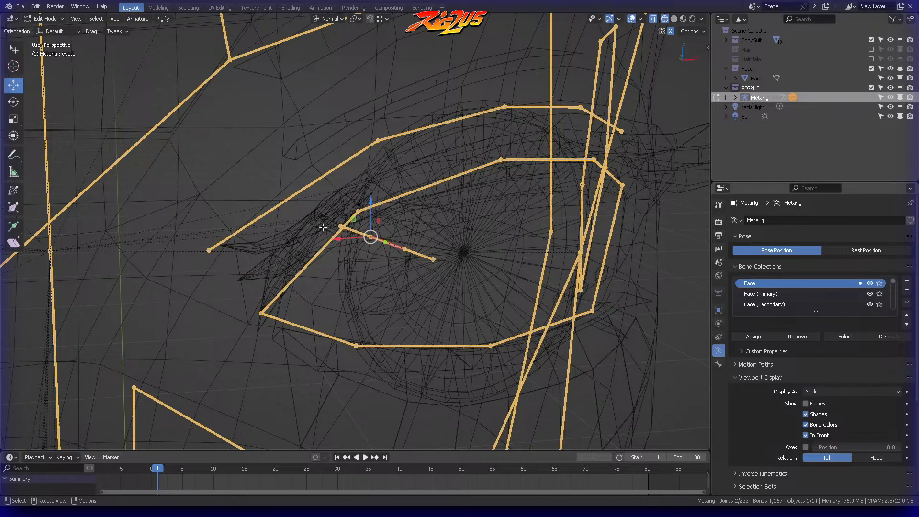
click(422, 254)
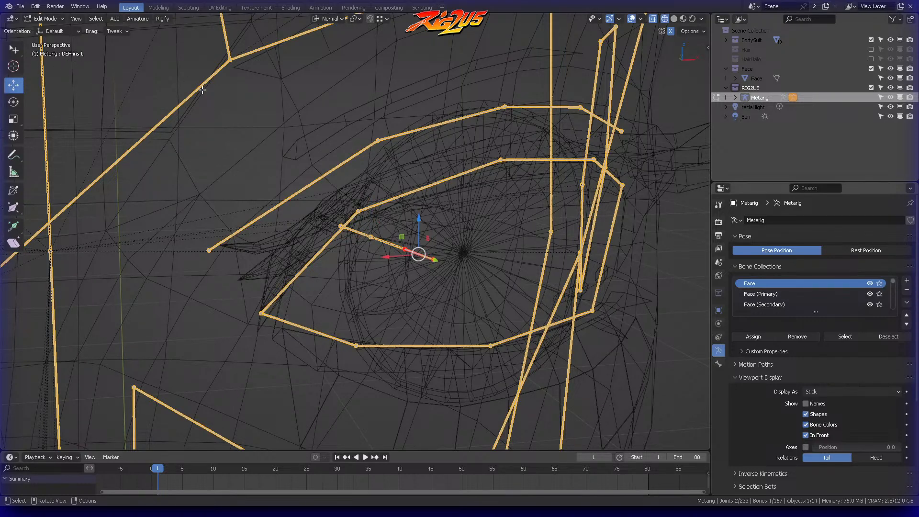
middle_drag(441, 207, 422, 208)
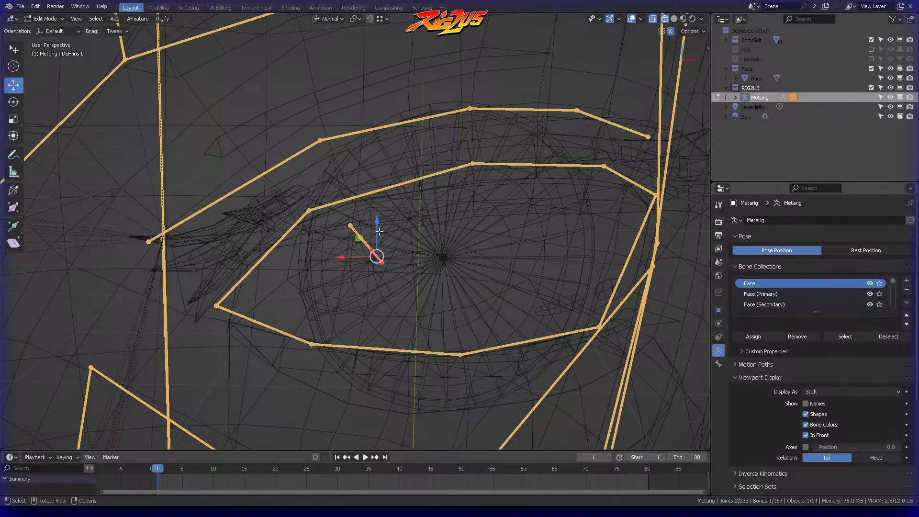
middle_drag(378, 232, 383, 237)
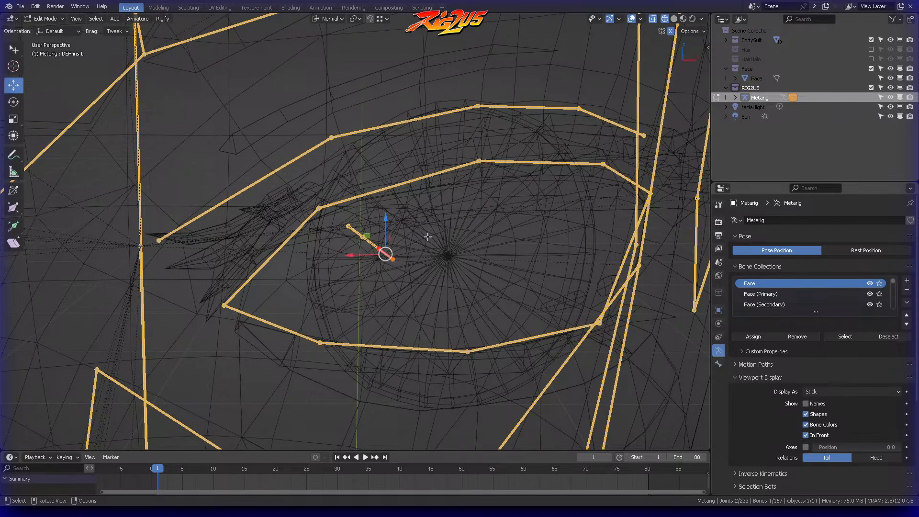
key(alt+a)
key(KP_7)
click(354, 205)
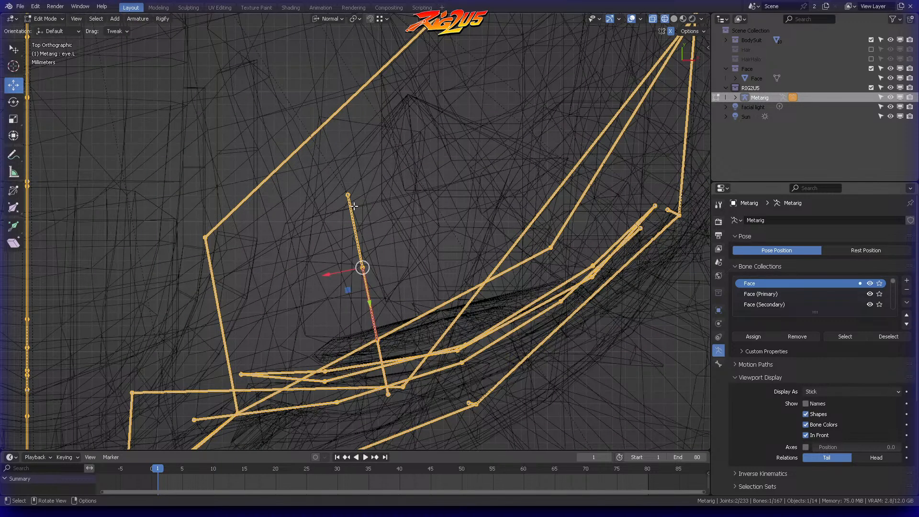
shift+middle_drag(385, 166, 435, 147)
key(g)
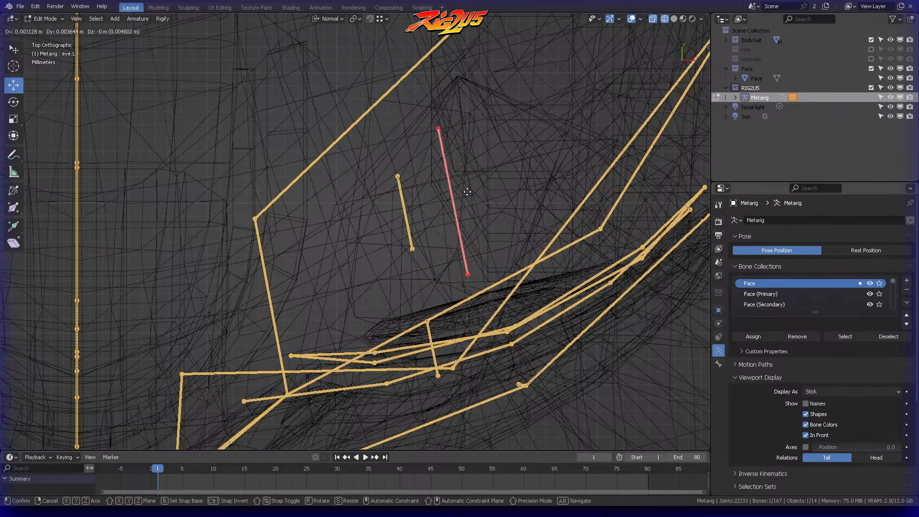
key(Escape)
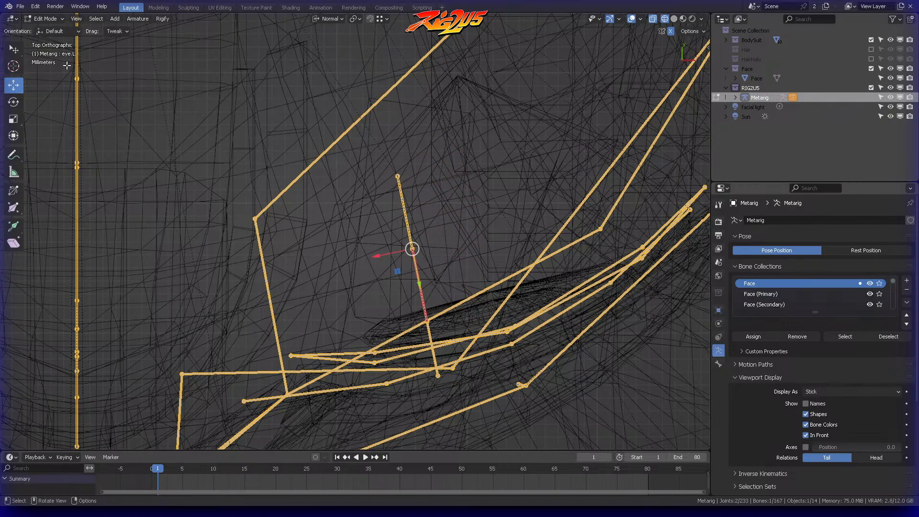
Step: Select all three left eye bones and move them together about 5 mm outward in top view
click(398, 183)
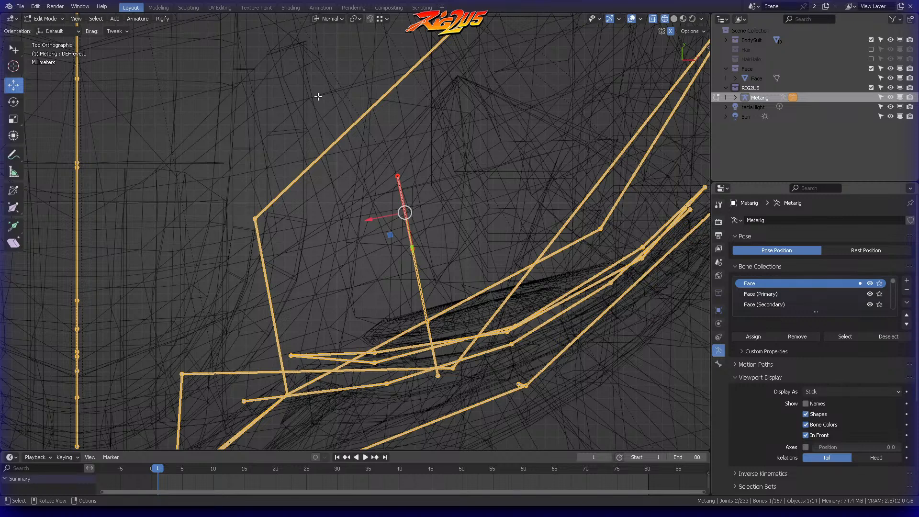
shift+middle_drag(427, 306, 451, 200)
click(457, 226)
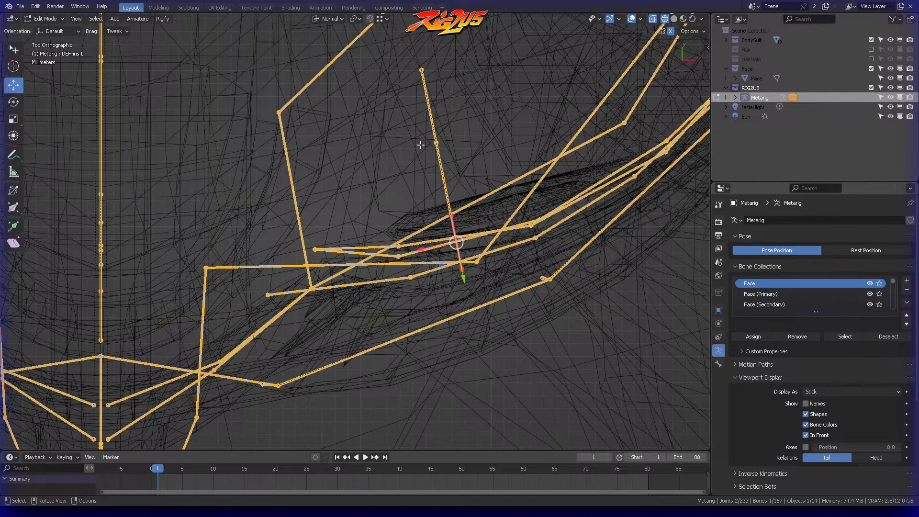
shift+click(424, 89)
shift+click(438, 142)
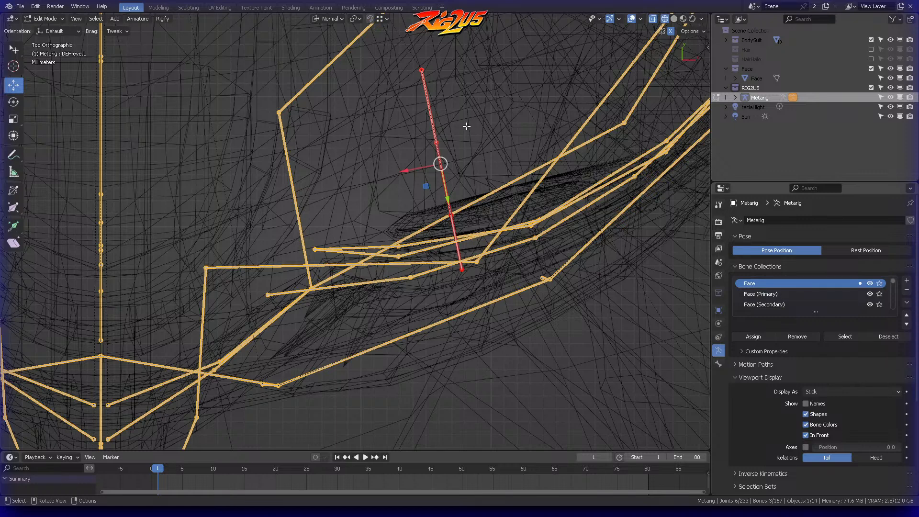
shift+middle_drag(494, 135, 385, 149)
key(g)
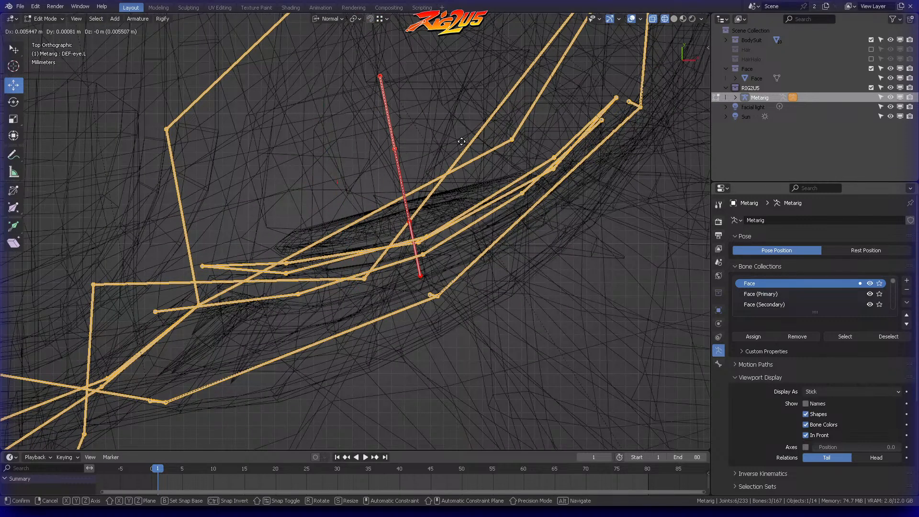
click(462, 143)
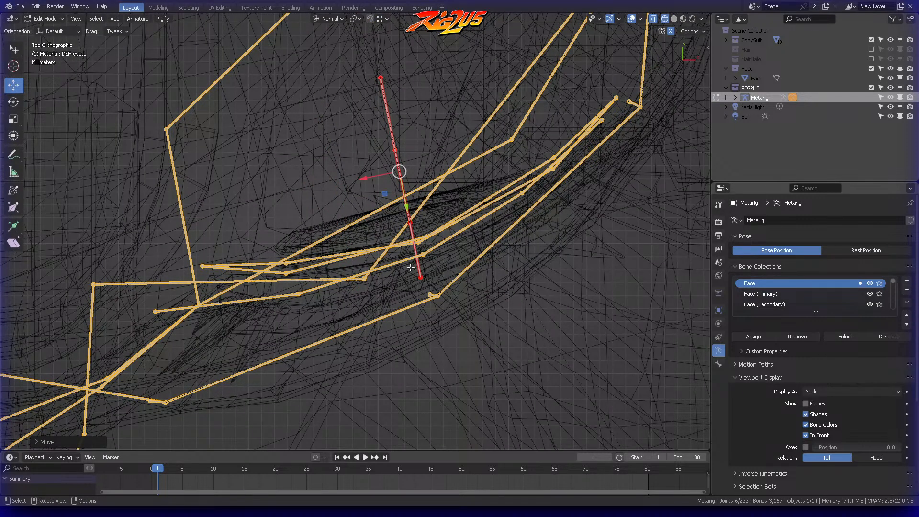
Step: Check the moved eye bones against the eyeball and eyelids in top, front and perspective views
scroll(438, 230, up, 7)
shift+middle_drag(480, 204, 355, 223)
scroll(495, 196, down, 4)
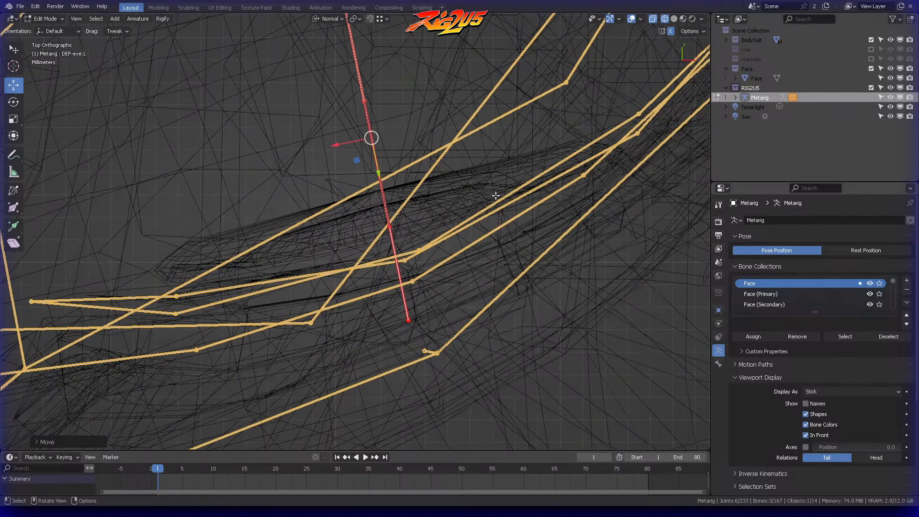
scroll(495, 196, down, 1)
scroll(401, 261, down, 4)
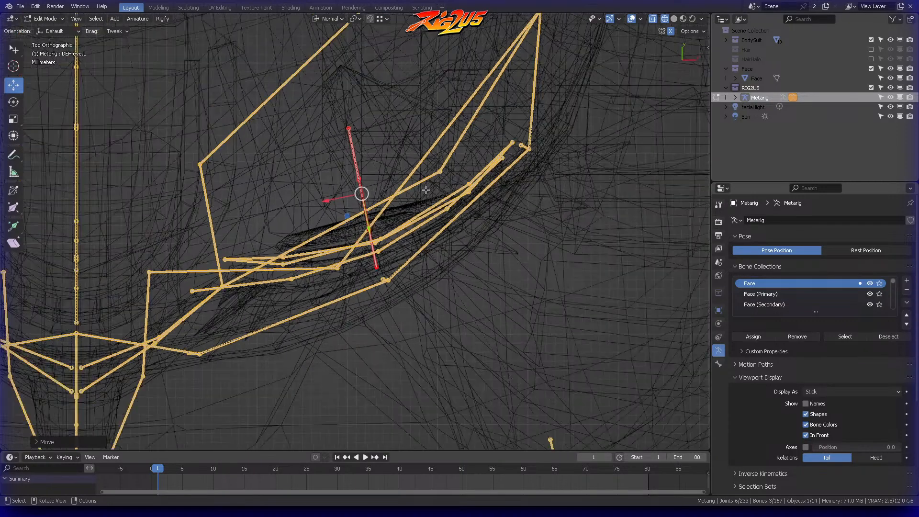
key(KP_1)
middle_drag(395, 240, 412, 277)
scroll(411, 268, up, 2)
scroll(402, 199, down, 3)
shift+middle_drag(401, 201, 475, 181)
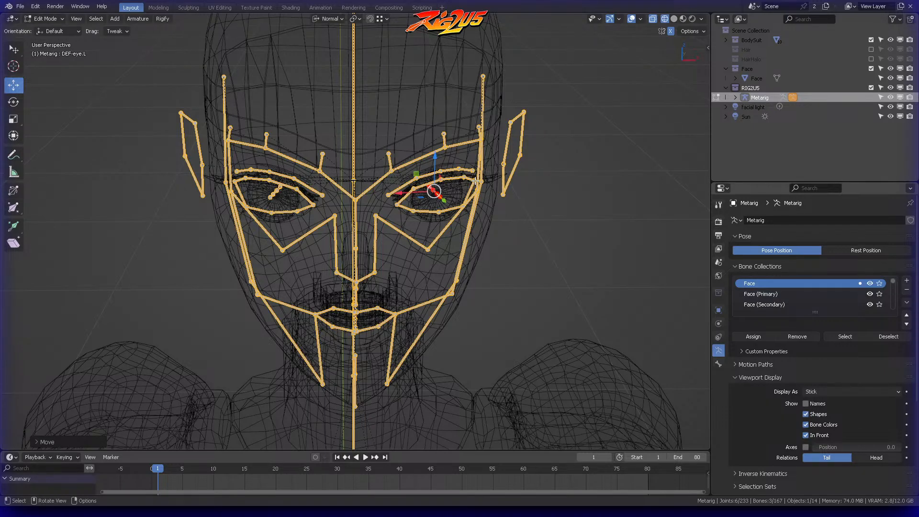
key(KP_1)
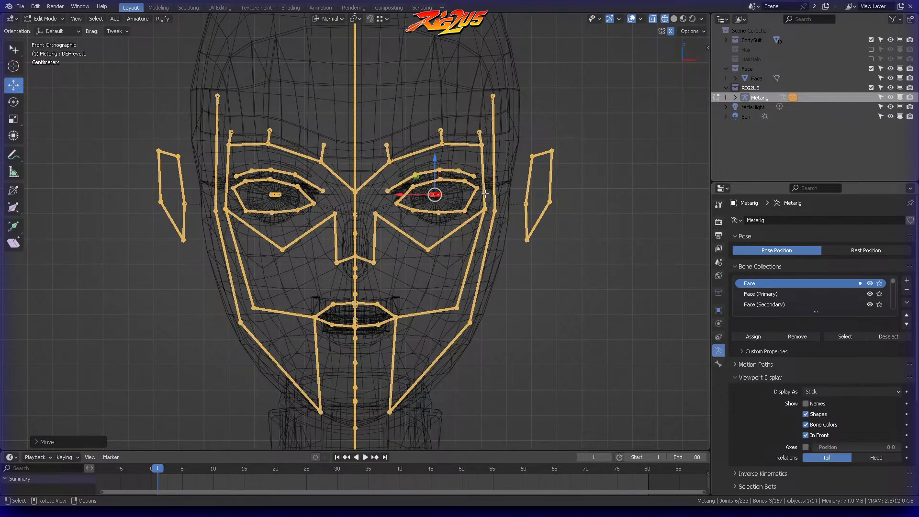
middle_drag(485, 194, 476, 268)
scroll(468, 210, up, 4)
Step: Rotate only the left eye.L bone in top view so that it points straight forward
key(KP_7)
scroll(477, 182, up, 1)
shift+middle_drag(535, 177, 378, 204)
scroll(378, 204, up, 4)
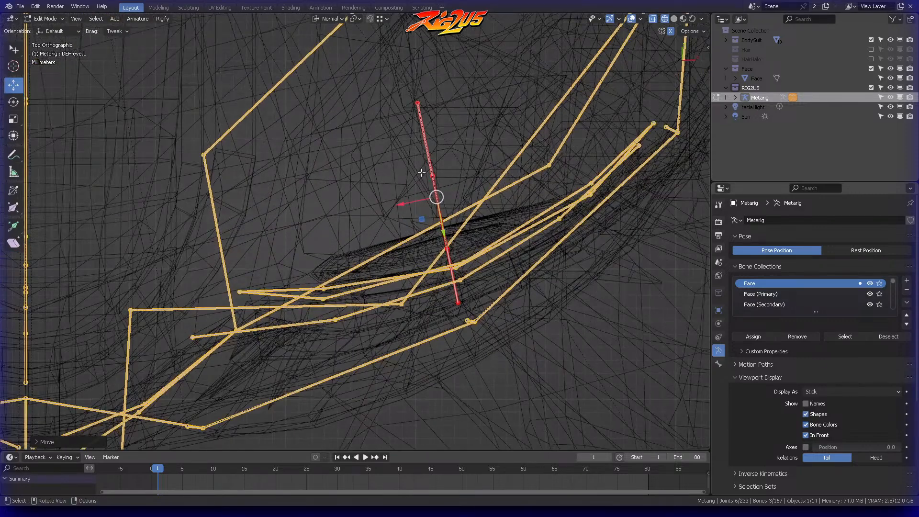
click(435, 177)
click(433, 191)
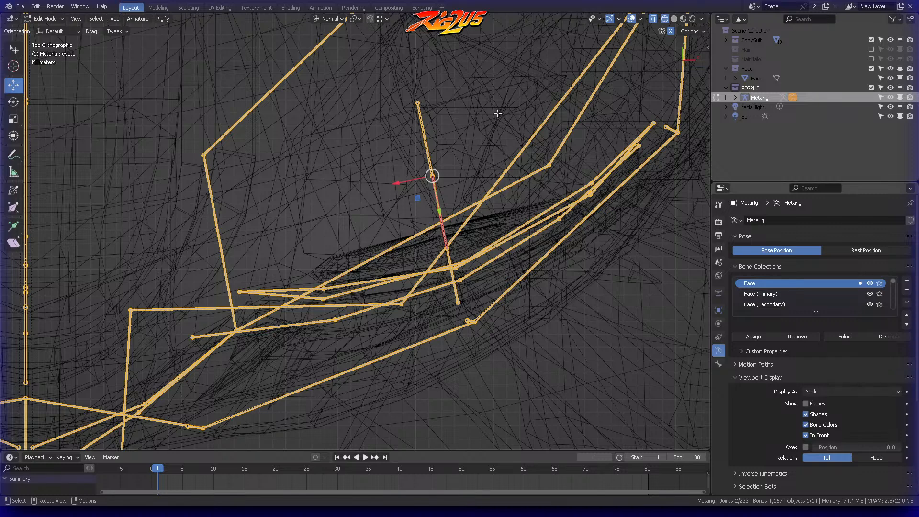
key(r)
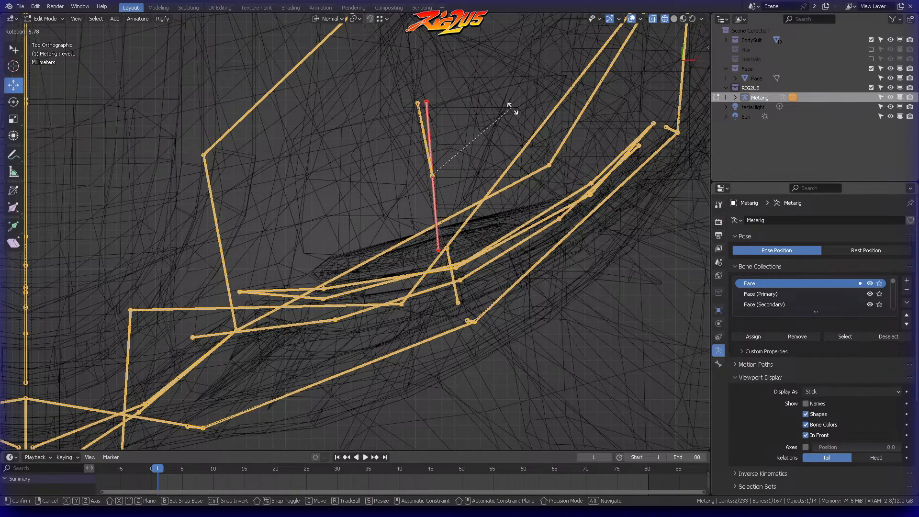
click(517, 113)
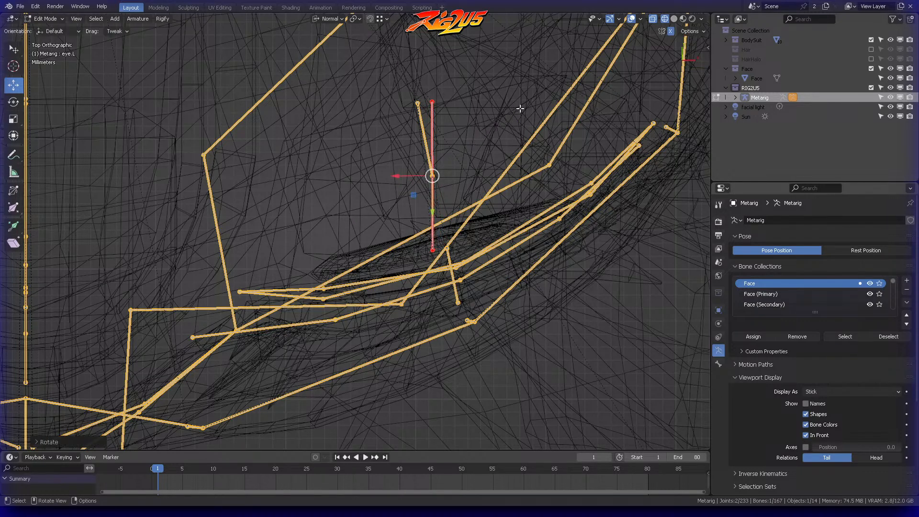
Step: Refine the left eye.L bone's rotation with the Rotate tool, aligning it almost straight forward in top view
key(KP_1)
scroll(520, 107, down, 8)
middle_drag(507, 143, 422, 201)
click(14, 102)
drag(419, 224, 415, 219)
middle_drag(420, 142, 451, 175)
key(KP_1)
key(KP_7)
scroll(482, 194, up, 3)
shift+middle_drag(305, 169, 392, 163)
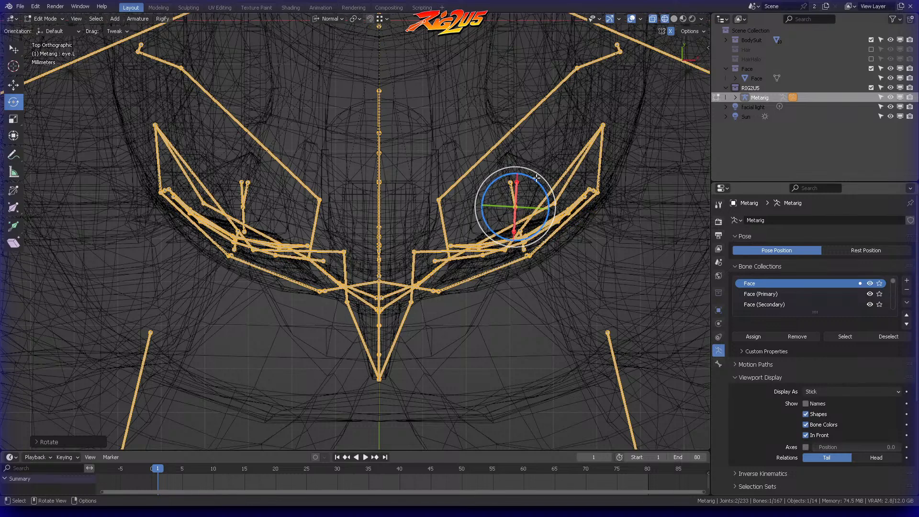
drag(538, 181, 536, 175)
Step: Scale the left eye.L bone to 0 along its normal X axis
scroll(541, 177, up, 4)
shift+middle_drag(562, 159, 321, 164)
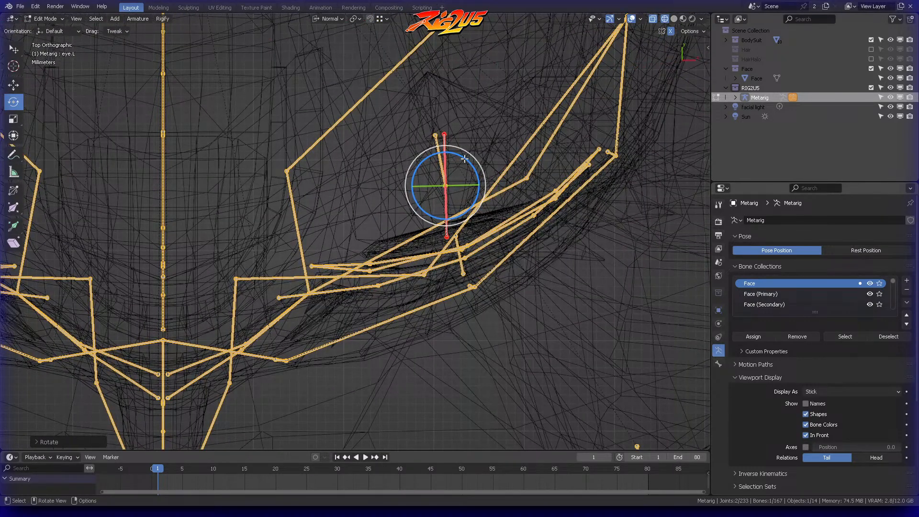
click(506, 138)
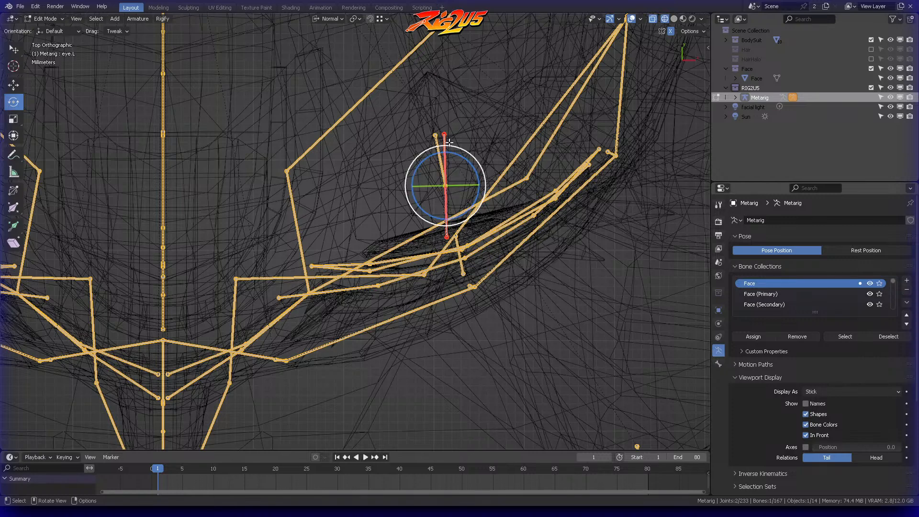
key(s)
key(x)
key(x)
key(0)
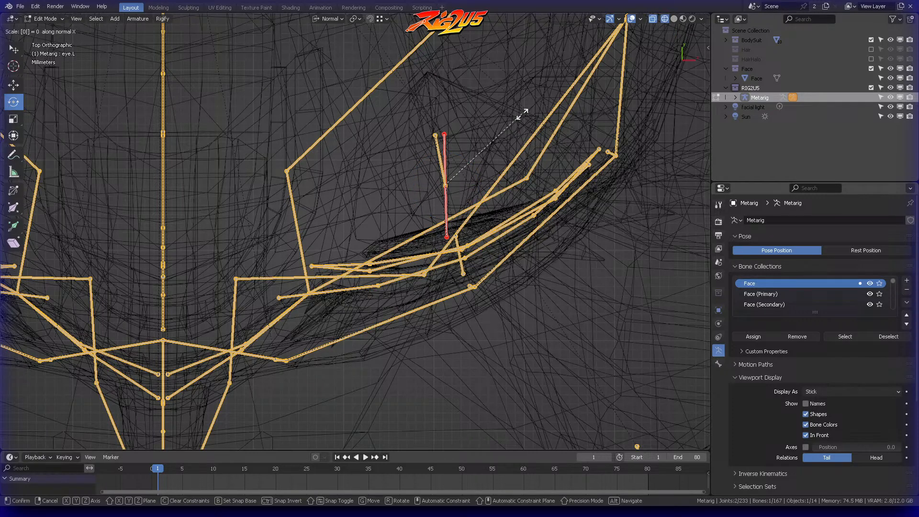
key(Return)
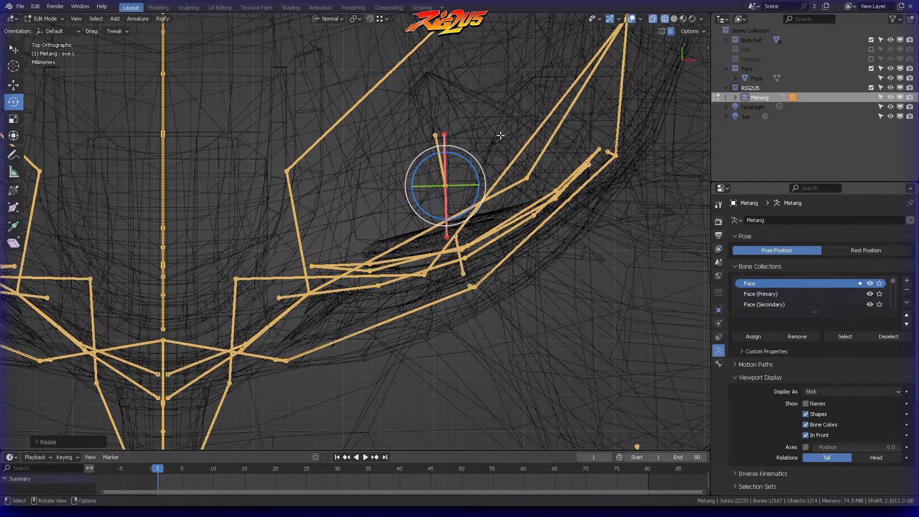
Step: Select the DEF-eye.L bone and move it forward about 0.008 m along its normal Y axis
middle_drag(486, 155, 433, 202)
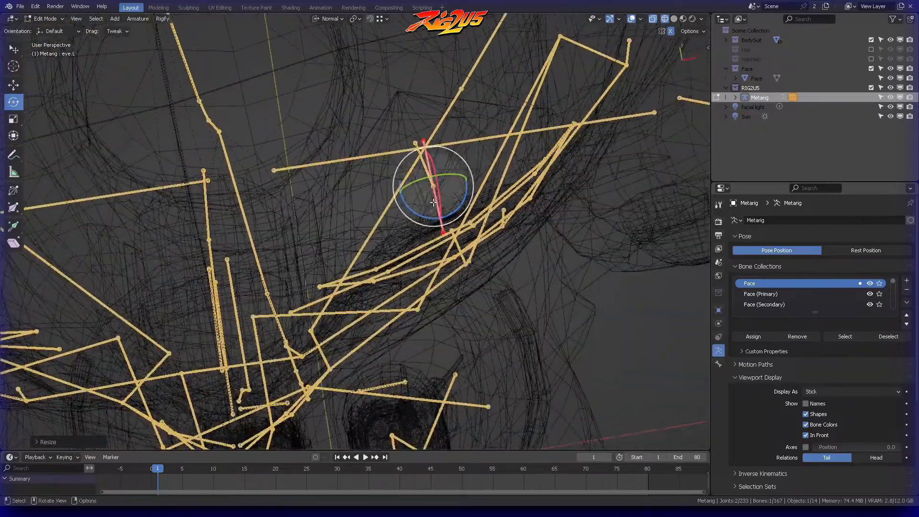
click(419, 155)
middle_drag(420, 155, 407, 189)
click(436, 159)
click(19, 88)
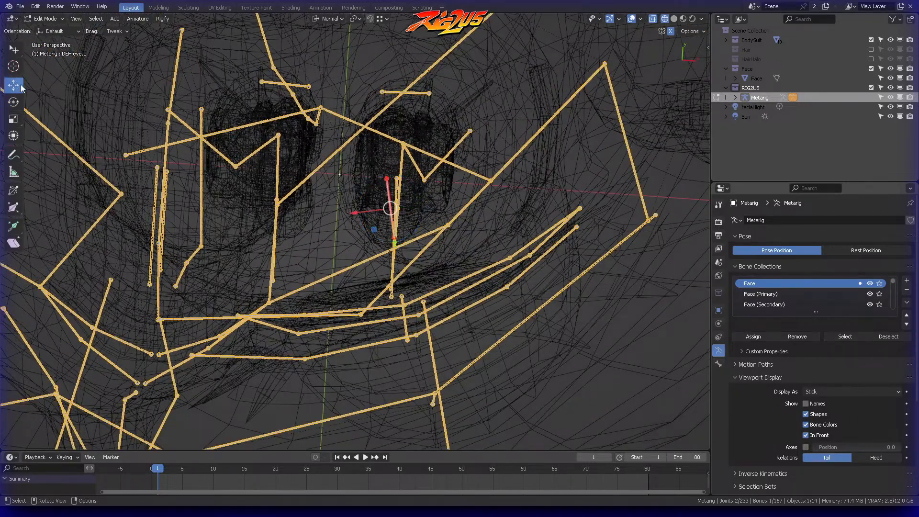
click(341, 19)
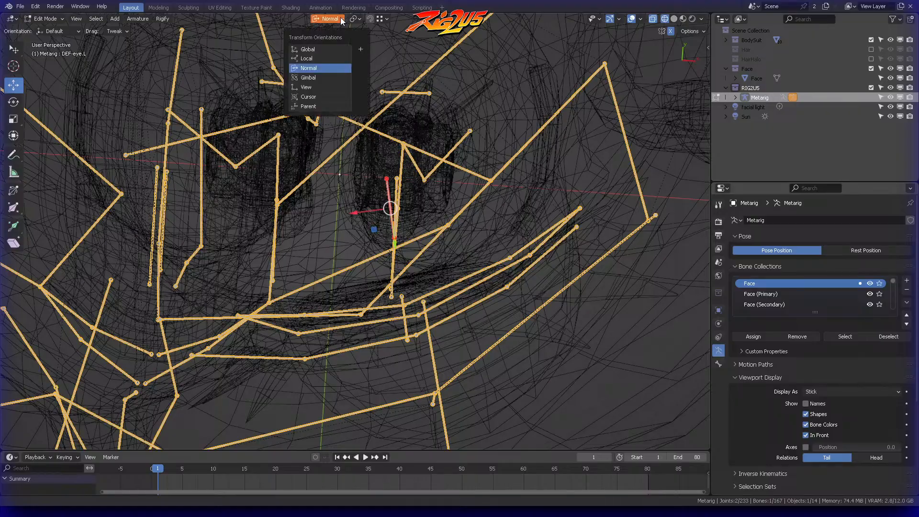
click(309, 71)
middle_drag(441, 199, 491, 169)
scroll(449, 191, up, 3)
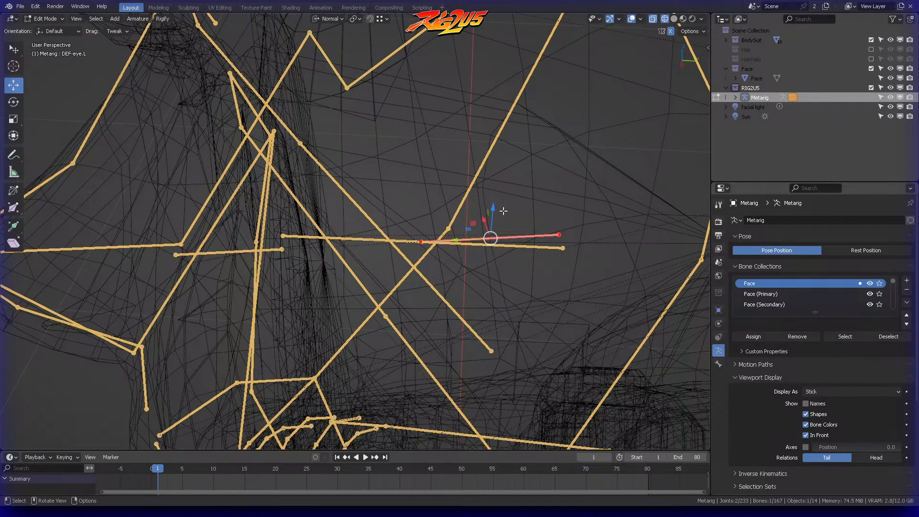
key(g)
key(y)
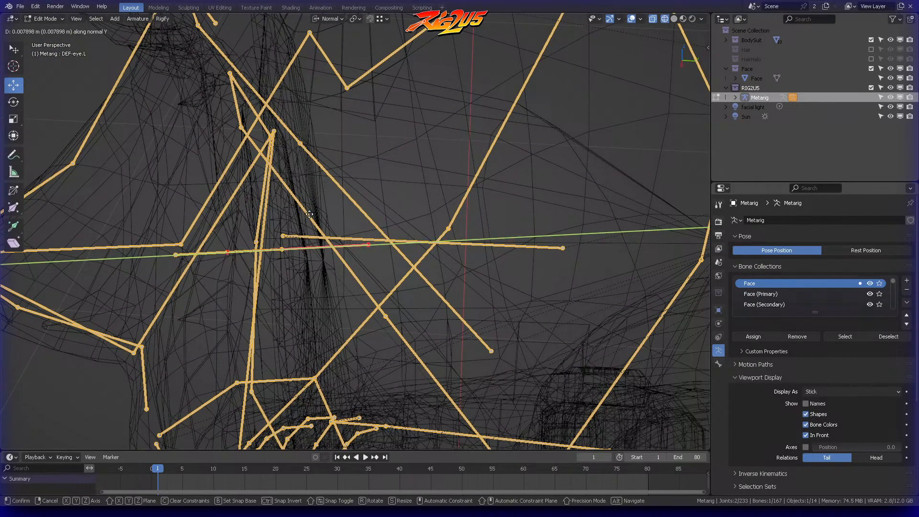
click(297, 215)
Step: Move DEF-eye.L back about 0.0025 m along its normal Y axis, closer to the eyeball surface
middle_drag(298, 214, 515, 189)
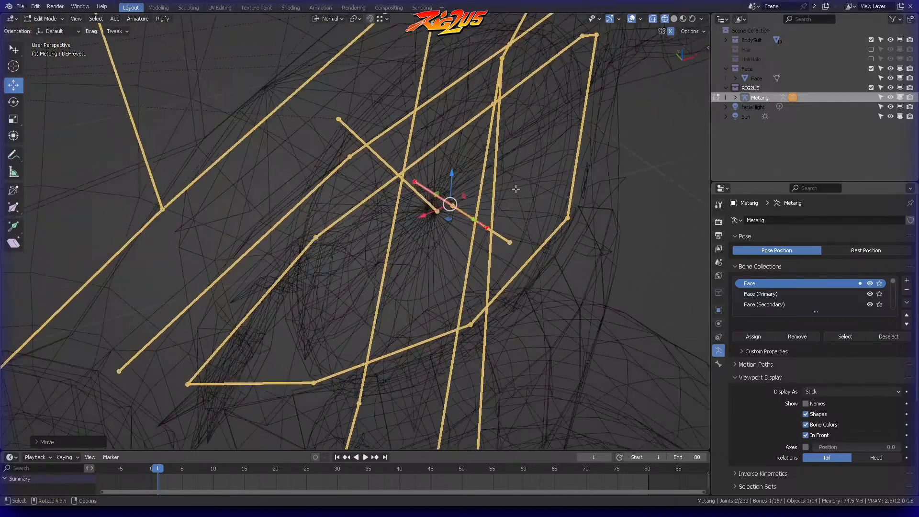
key(g)
key(y)
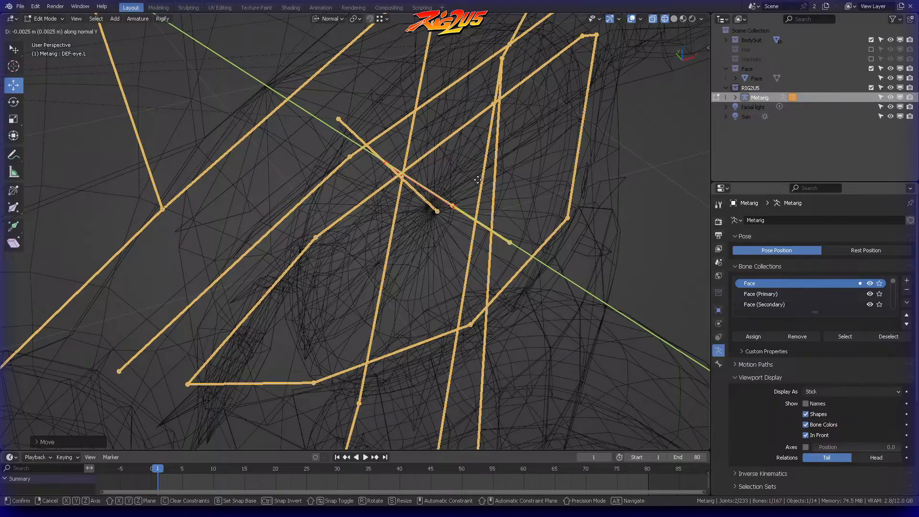
click(473, 180)
Step: Nudge DEF-eye.L slightly forward along its normal Y axis in top view with the Move tool
scroll(491, 193, down, 4)
middle_drag(491, 193, 467, 216)
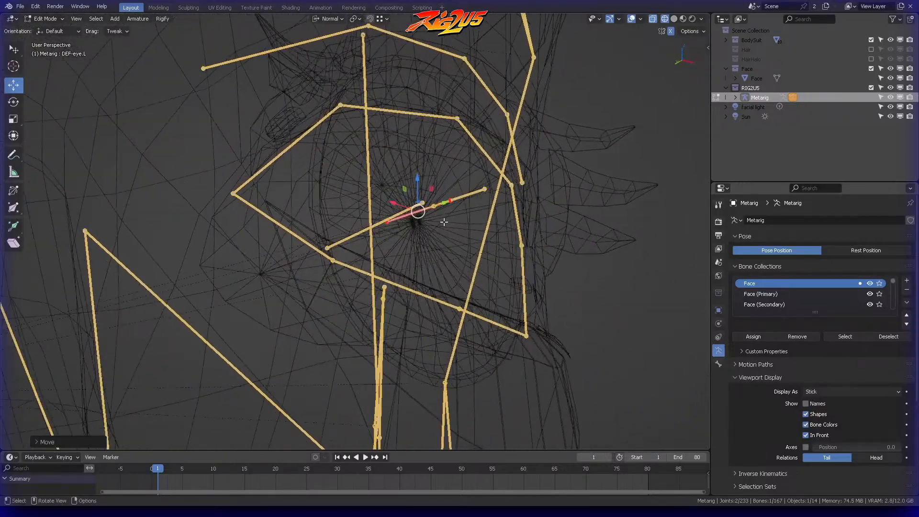
mouse_move(387, 215)
middle_down()
mouse_move(393, 226)
mouse_move(370, 211)
mouse_move(377, 223)
middle_up()
middle_drag(390, 189, 445, 216)
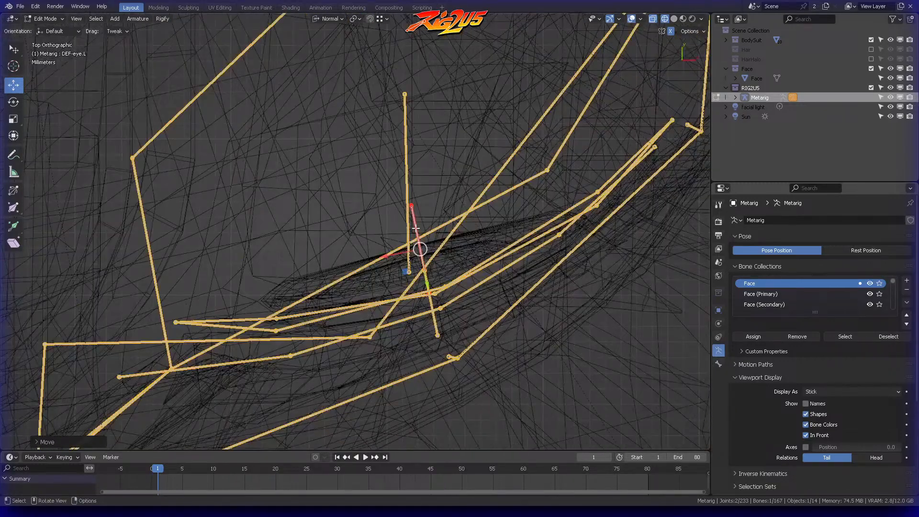
scroll(412, 248, up, 3)
drag(475, 292, 484, 336)
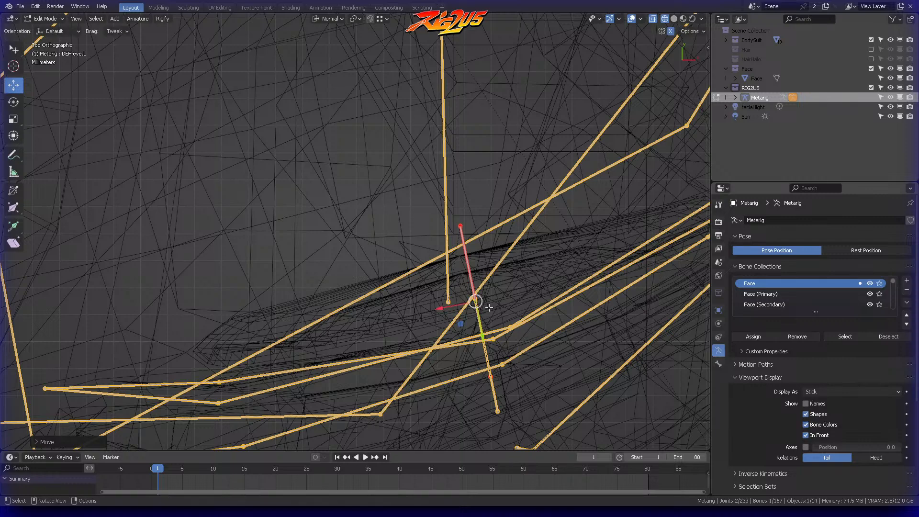
scroll(481, 267, down, 2)
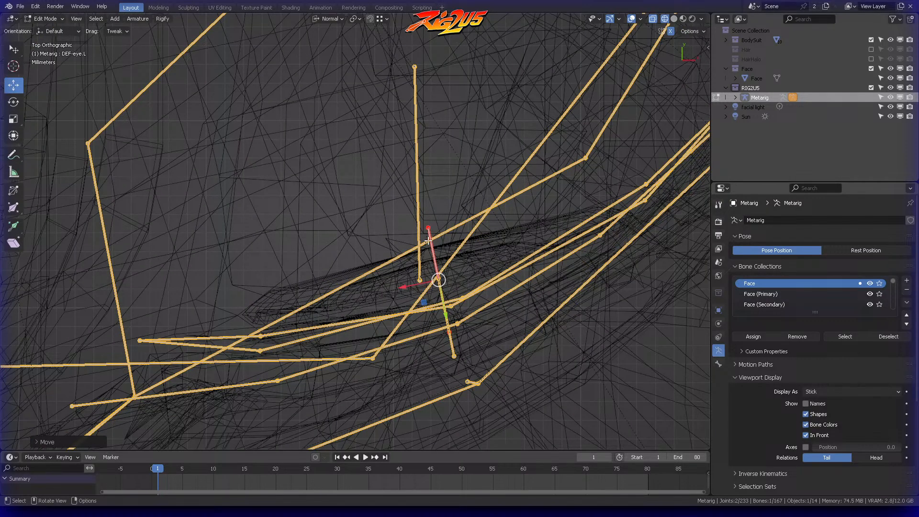
Step: Select DEF-iris.L and move it forward along its normal Y axis so it sits in front of the eyelids
middle_drag(434, 261, 519, 162)
click(477, 187)
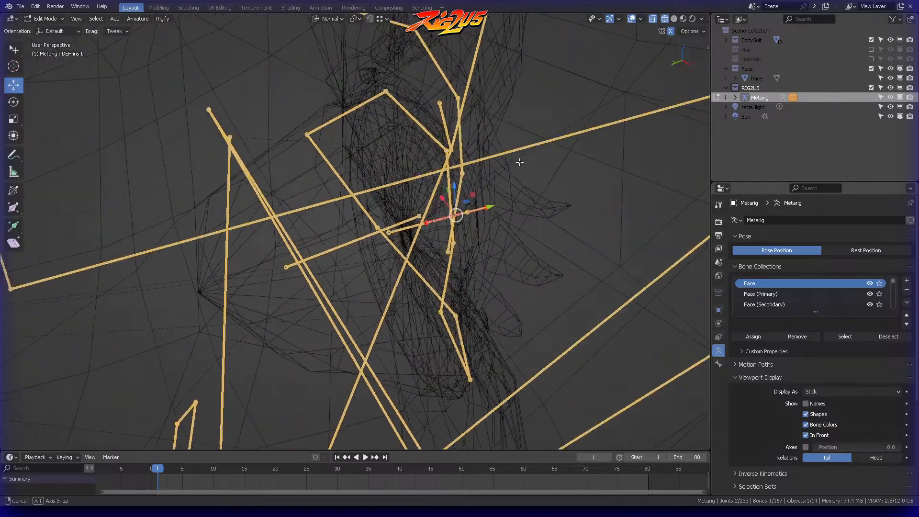
key(g)
key(y)
key(y)
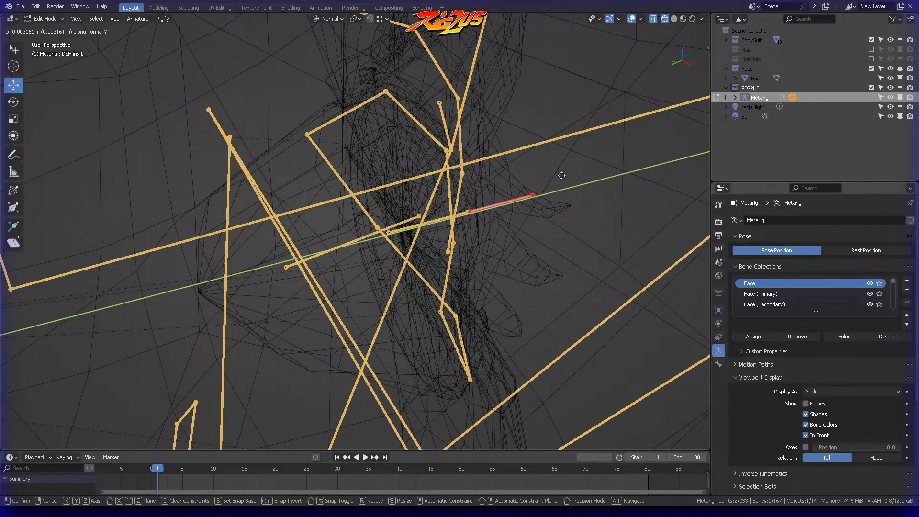
click(531, 177)
middle_drag(530, 176, 505, 213)
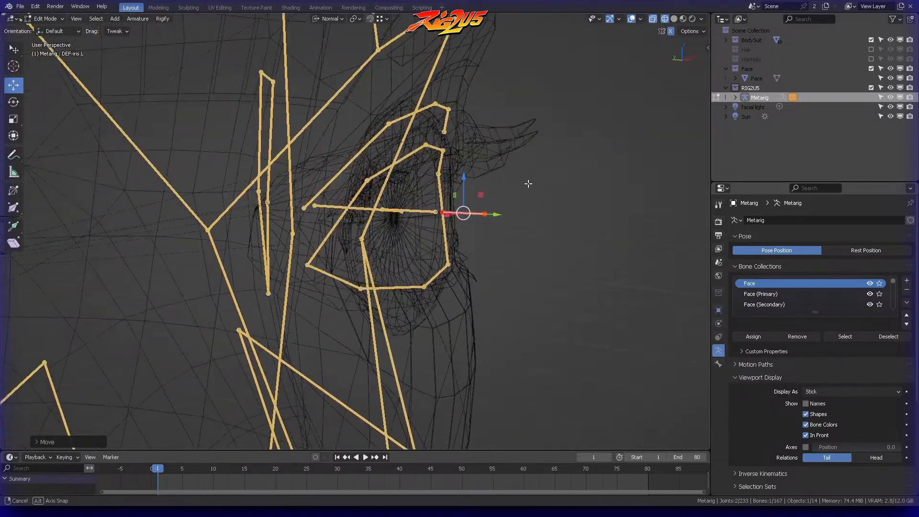
middle_drag(541, 180, 540, 155)
drag(497, 213, 494, 206)
middle_drag(556, 186, 493, 196)
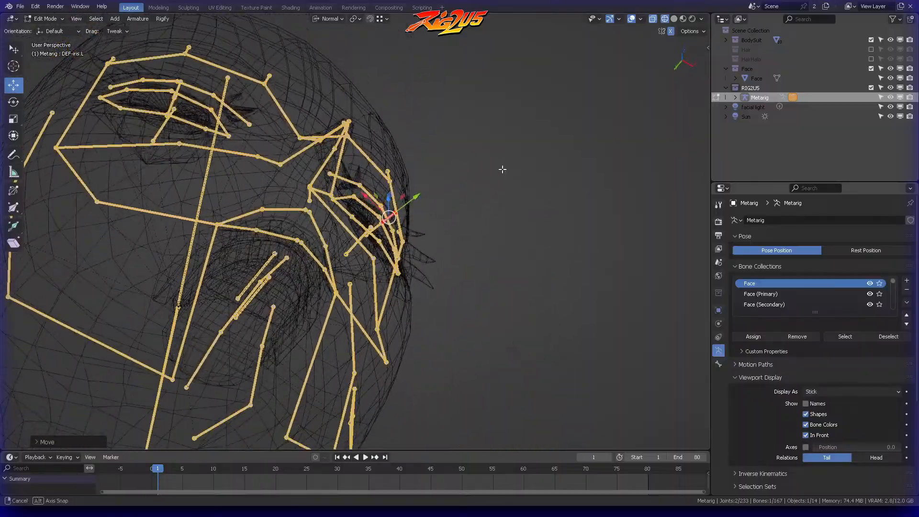
Step: Rotate DEF-eye.L and DEF-iris.L together by about 1.5° in top view, and check them against both eyes
middle_drag(520, 232, 475, 194)
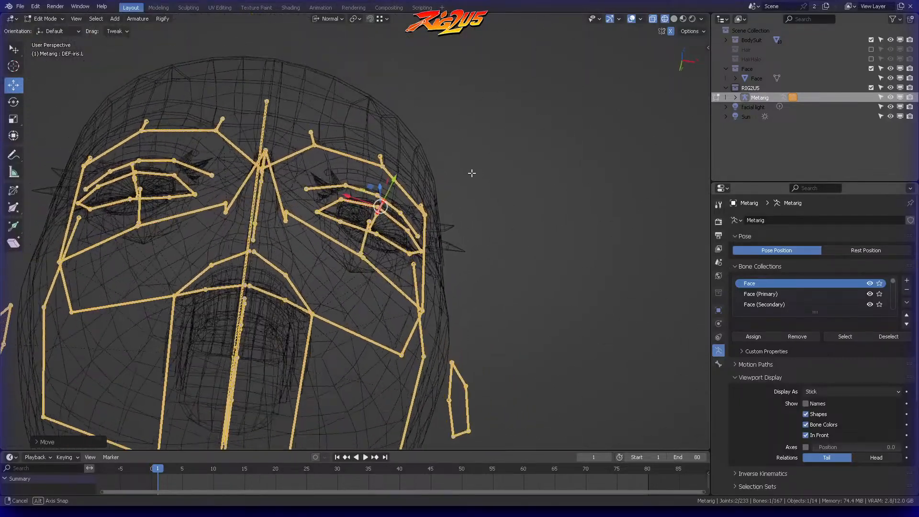
scroll(472, 174, up, 5)
shift+click(399, 201)
key(KP_7)
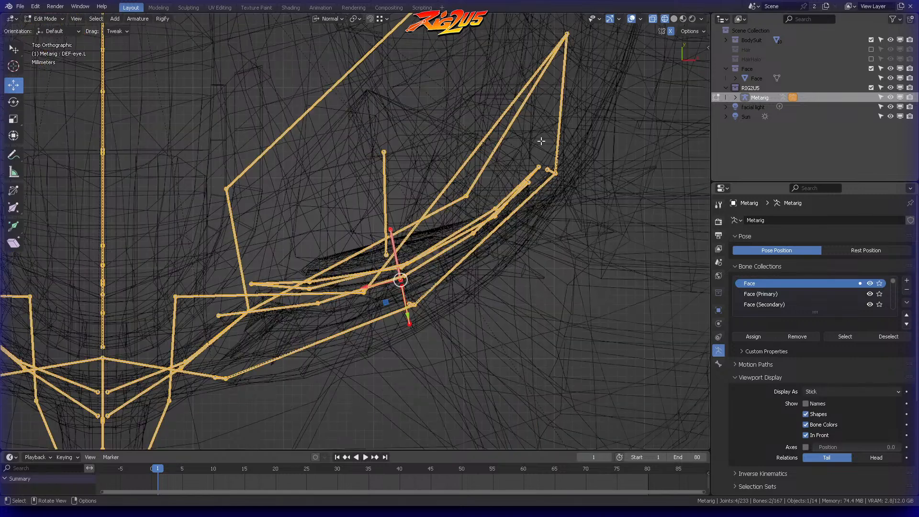
key(r)
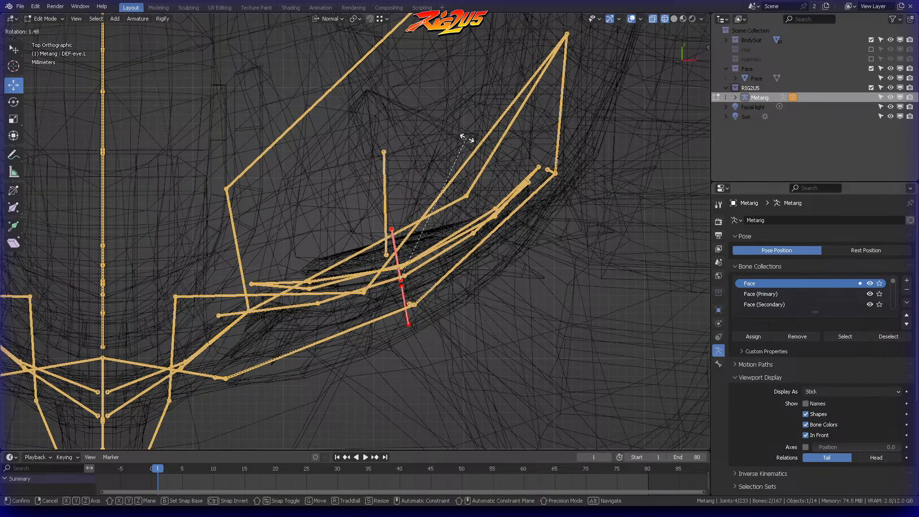
click(467, 141)
key(KP_1)
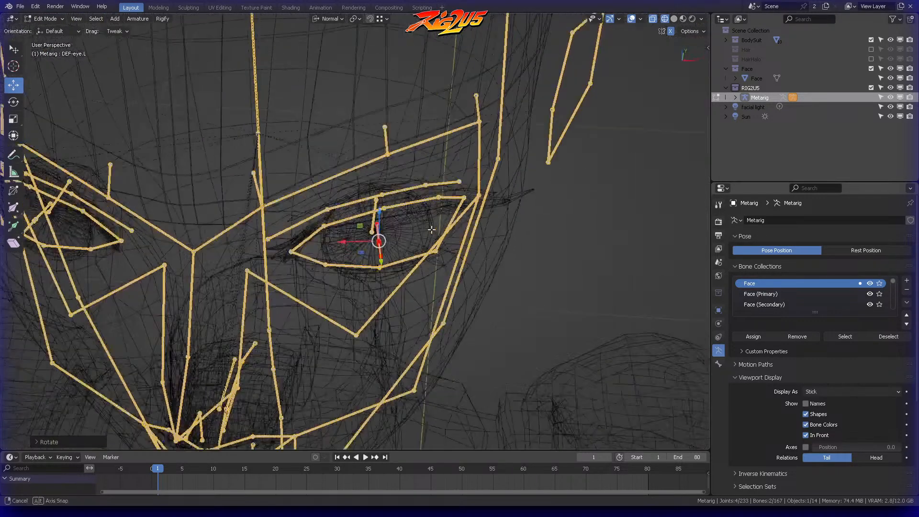
scroll(463, 198, down, 2)
middle_drag(459, 191, 667, 58)
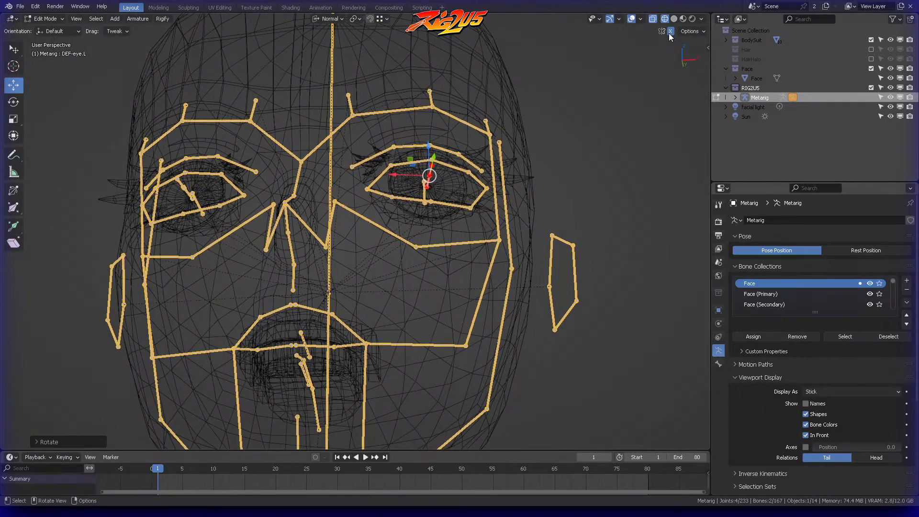
middle_drag(563, 116, 571, 134)
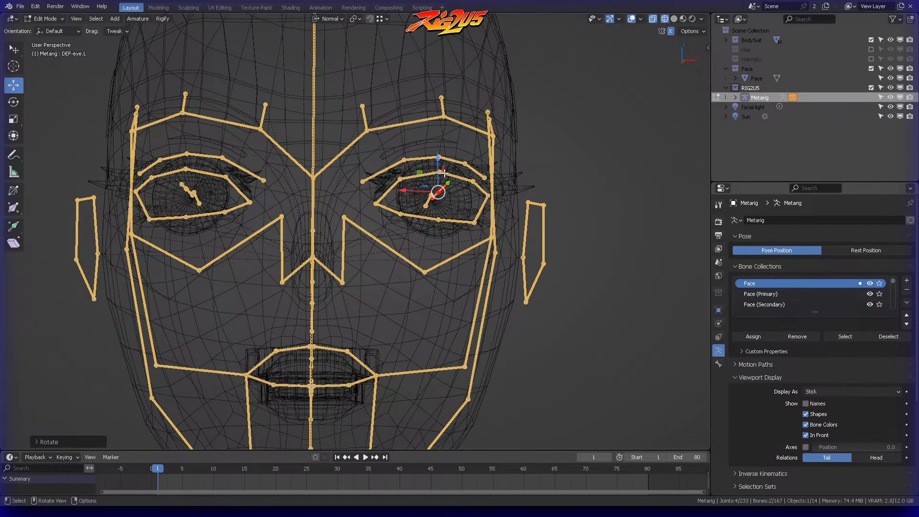
Step: Move the left nose-side bone inward in front view so it lies close to the nose's centre line
key(KP_1)
key(alt+a)
scroll(412, 220, up, 4)
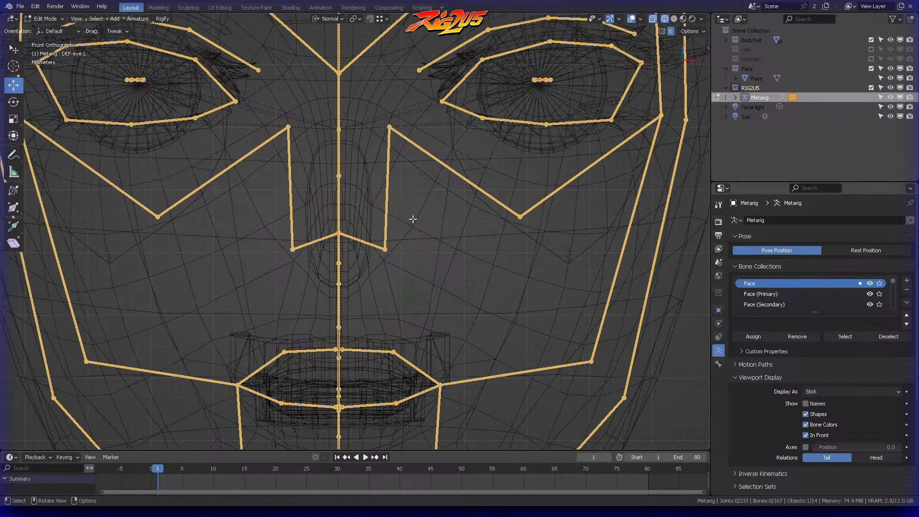
shift+middle_drag(412, 220, 419, 270)
mouse_move(396, 150)
ctrl+right_down()
mouse_move(380, 196)
mouse_move(418, 223)
mouse_move(424, 181)
ctrl+right_up()
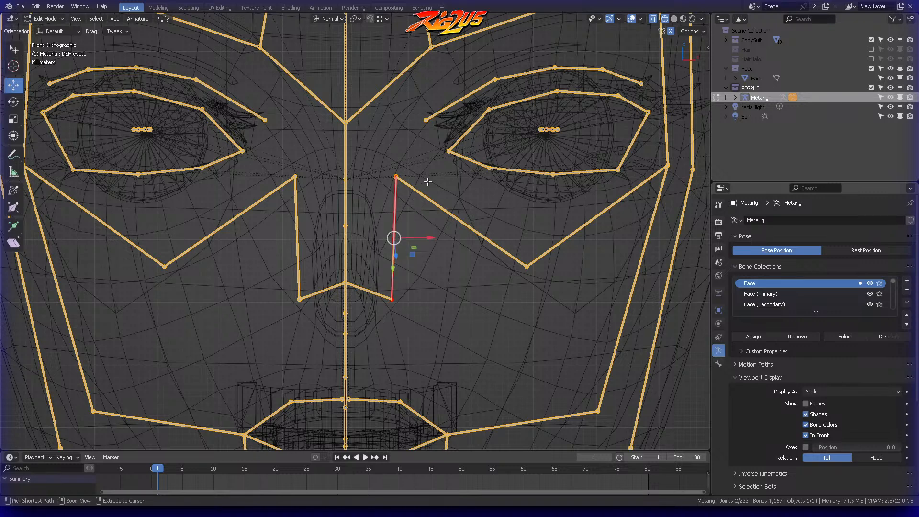
key(g)
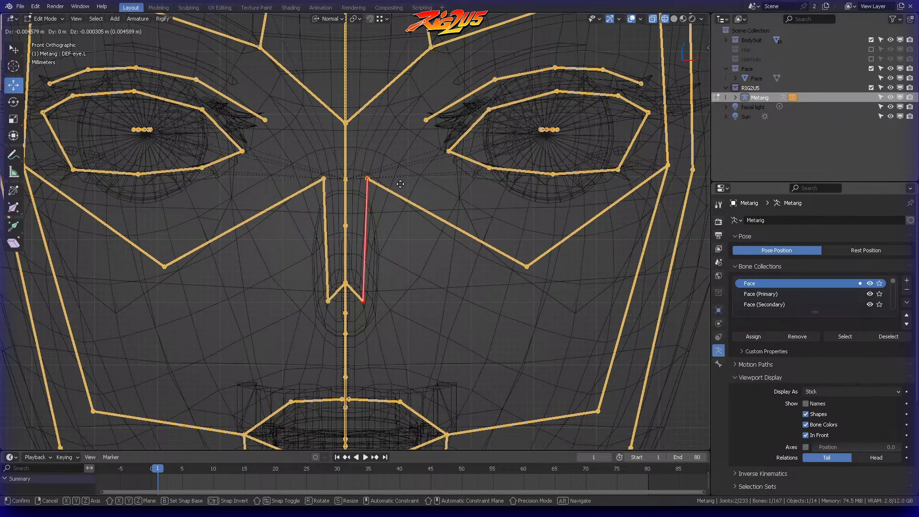
click(399, 191)
click(398, 199)
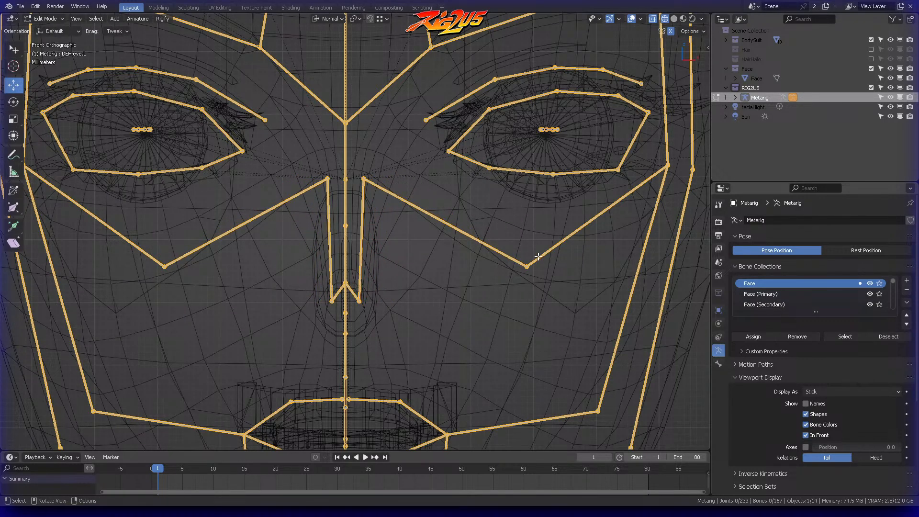
Step: Examine the eye, brow and nose bones against the face mesh in front, side and perspective views
scroll(535, 244, down, 2)
shift+middle_drag(496, 232, 462, 285)
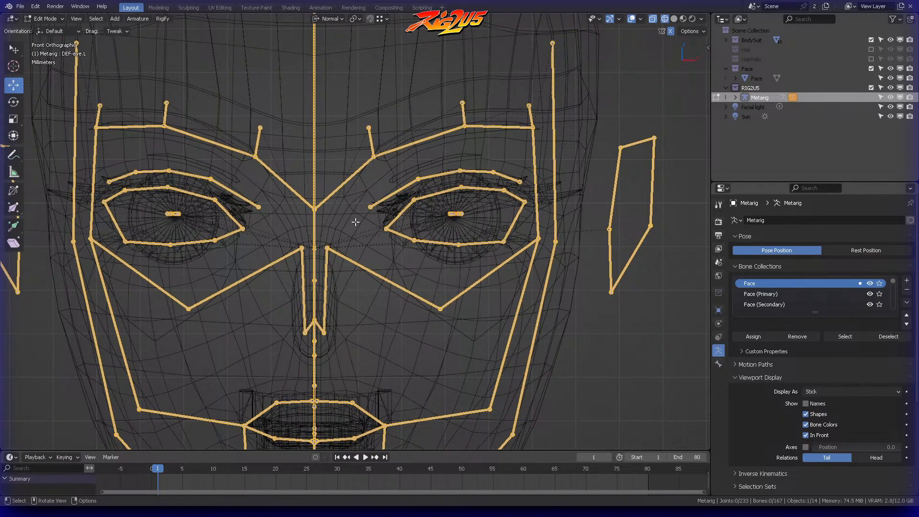
key(KP_3)
middle_drag(431, 188, 357, 109)
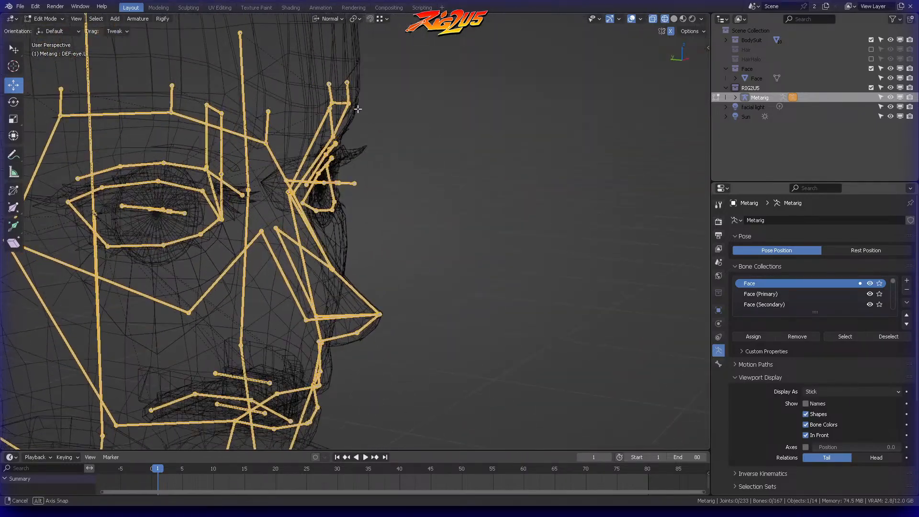
key(KP_1)
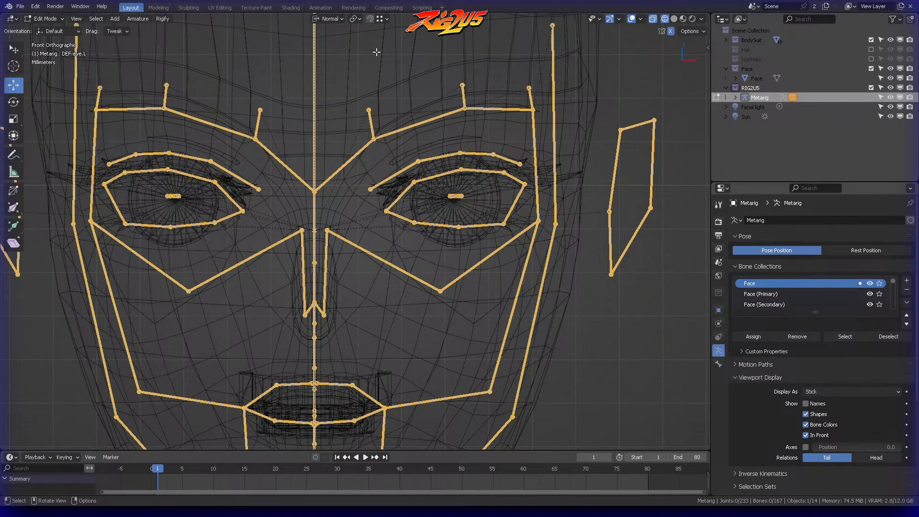
middle_drag(408, 113, 476, 153)
key(KP_1)
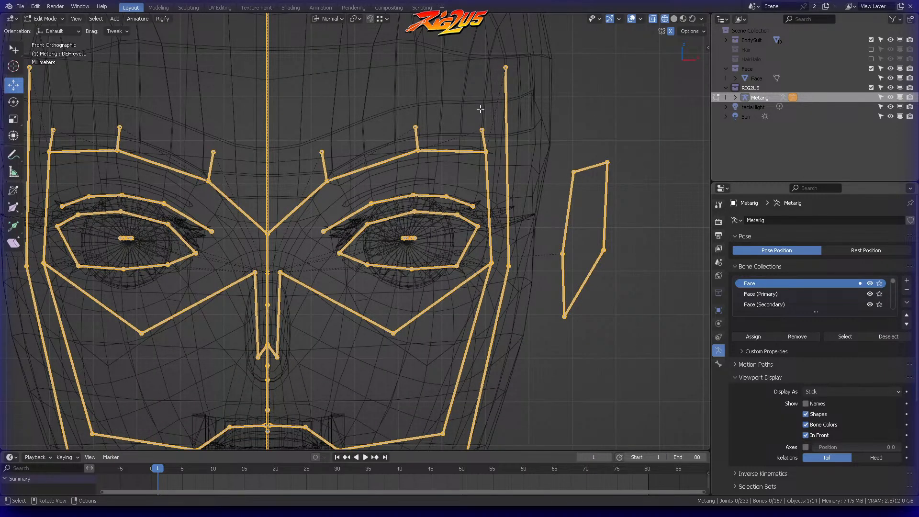
shift+middle_drag(498, 99, 496, 60)
scroll(522, 143, down, 2)
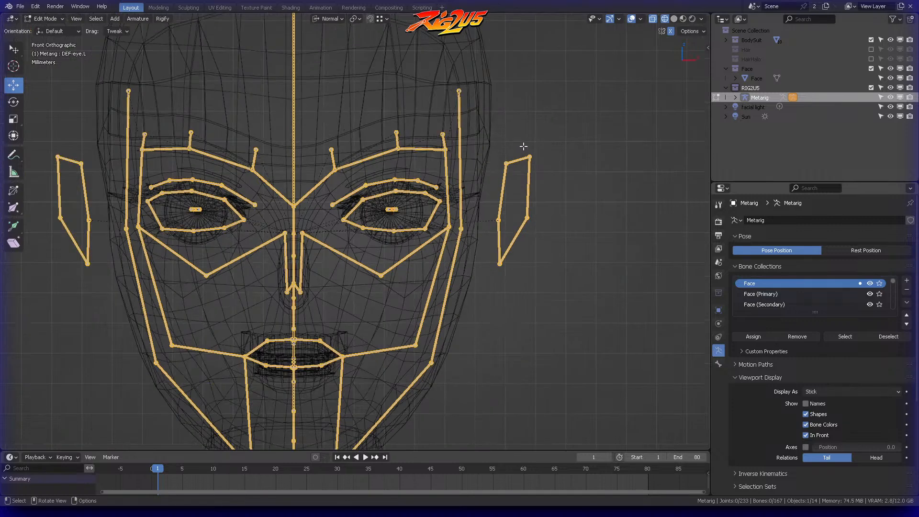
Step: Move the left jaw-corner joint down along the jawline in front view
shift+middle_drag(476, 243, 508, 131)
key(b)
drag(451, 274, 474, 234)
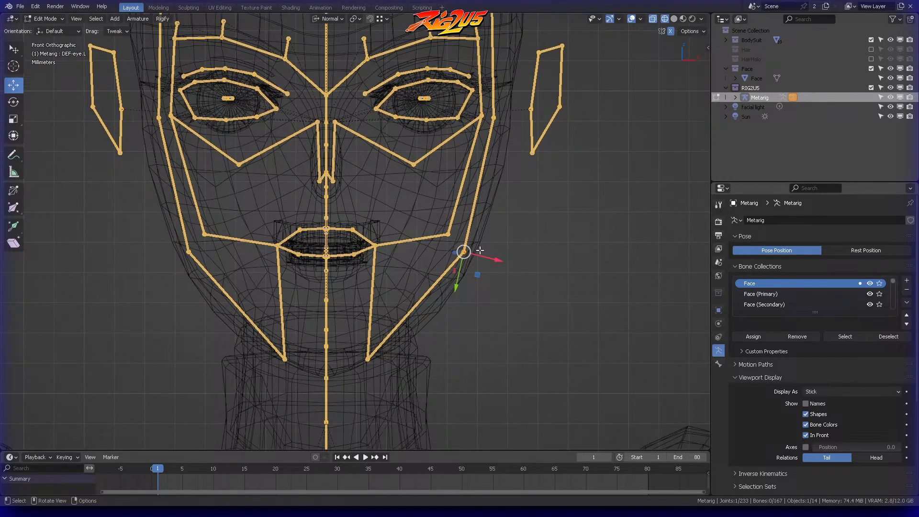
key(g)
click(474, 269)
click(467, 299)
Step: Move the left lower cheek joint beside the mouth about 1 mm inward and 3 mm up
shift+middle_drag(390, 297, 402, 324)
key(b)
drag(452, 241, 487, 285)
click(476, 237)
click(460, 260)
key(g)
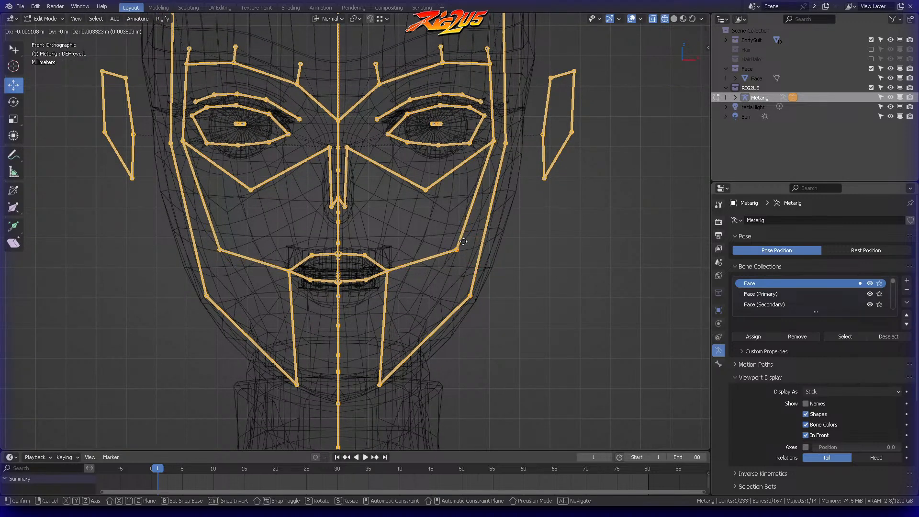
click(462, 239)
Step: Move the left cheek joint below the eye outward and slightly down in front view, leaving nothing selected
key(a)
shift+middle_drag(439, 196, 443, 223)
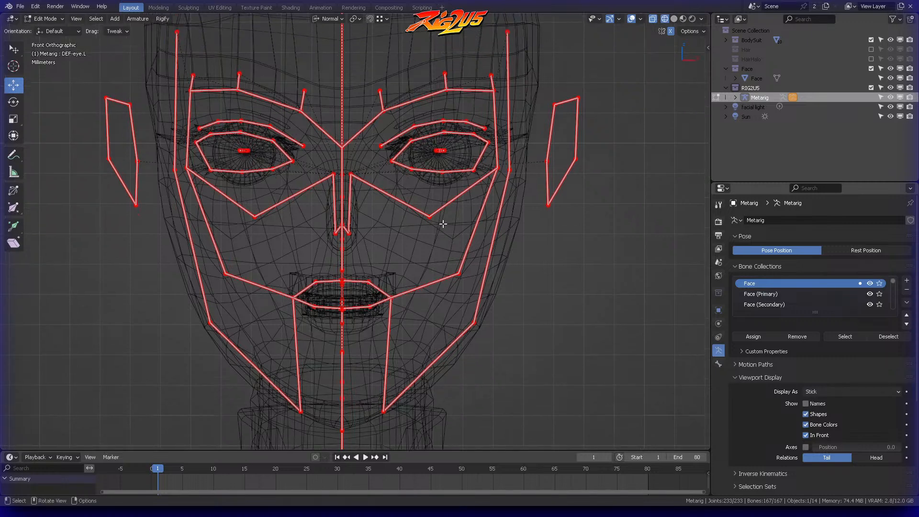
click(440, 218)
key(g)
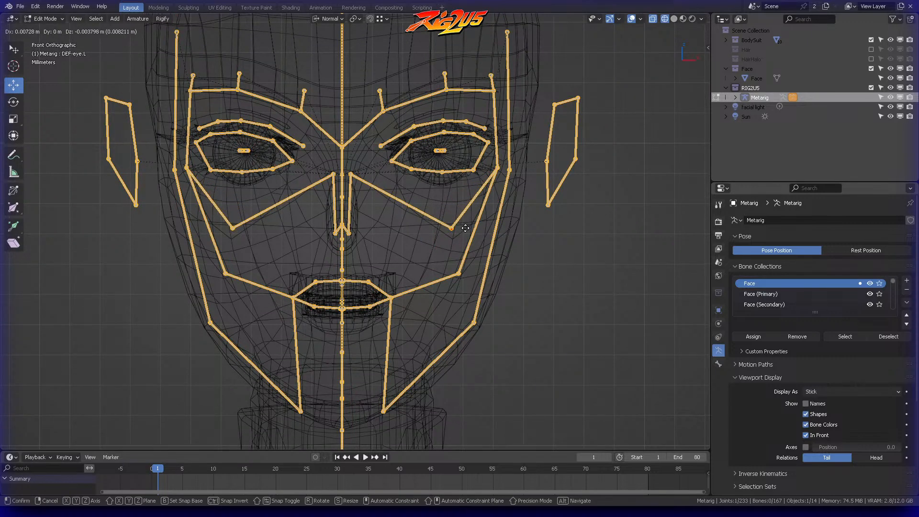
click(460, 226)
key(alt+a)
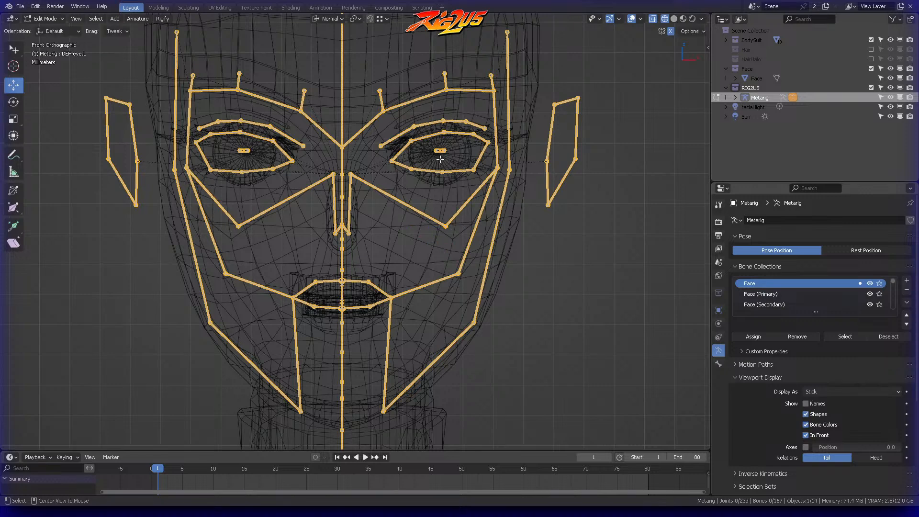
drag(440, 105, 439, 150)
mouse_move(441, 234)
mouse_down()
mouse_move(454, 201)
mouse_move(455, 140)
mouse_up()
ctrl+right_drag(440, 109, 438, 177)
key(alt+a)
mouse_move(441, 234)
ctrl+right_down()
mouse_move(453, 221)
mouse_move(457, 178)
ctrl+right_up()
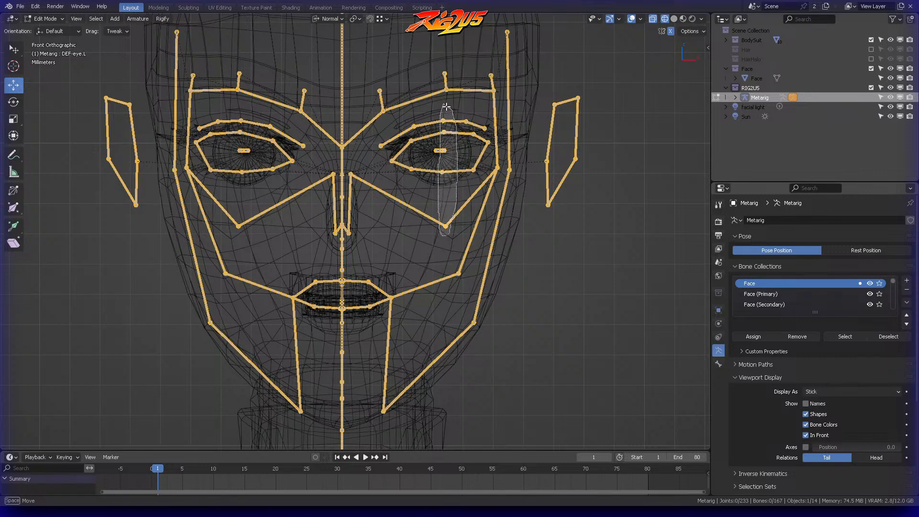
ctrl+right_drag(446, 106, 446, 109)
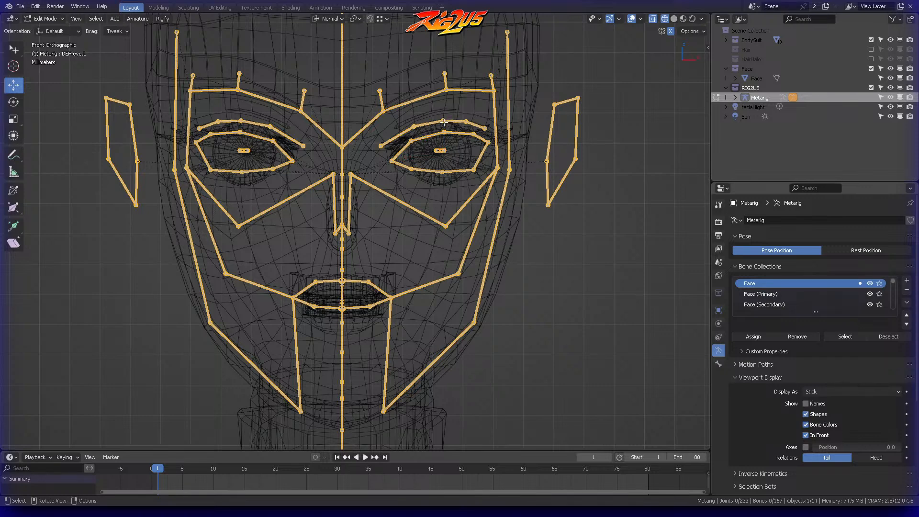
Step: Move the left temple joint beside the eye and the neighbouring upper jaw joint slightly outward and up in front view
middle_drag(495, 225, 500, 189)
click(558, 167)
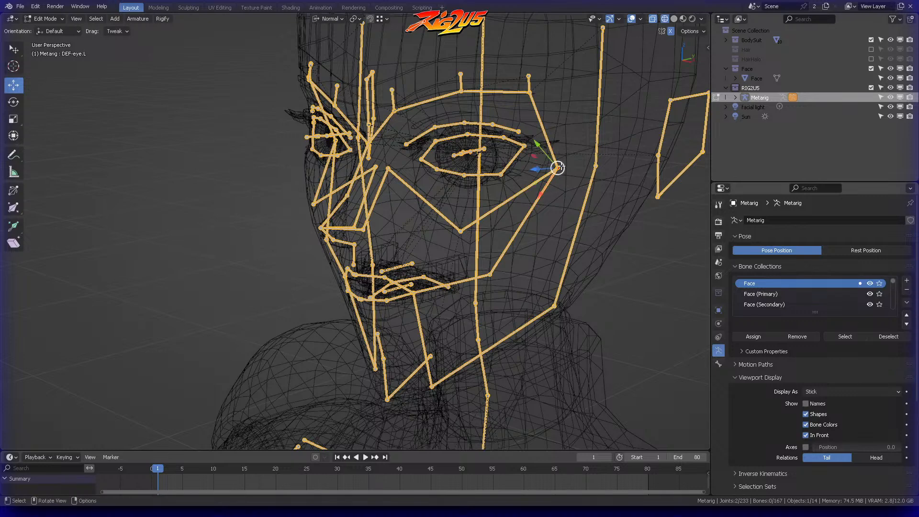
key(KP_1)
scroll(578, 150, up, 3)
key(g)
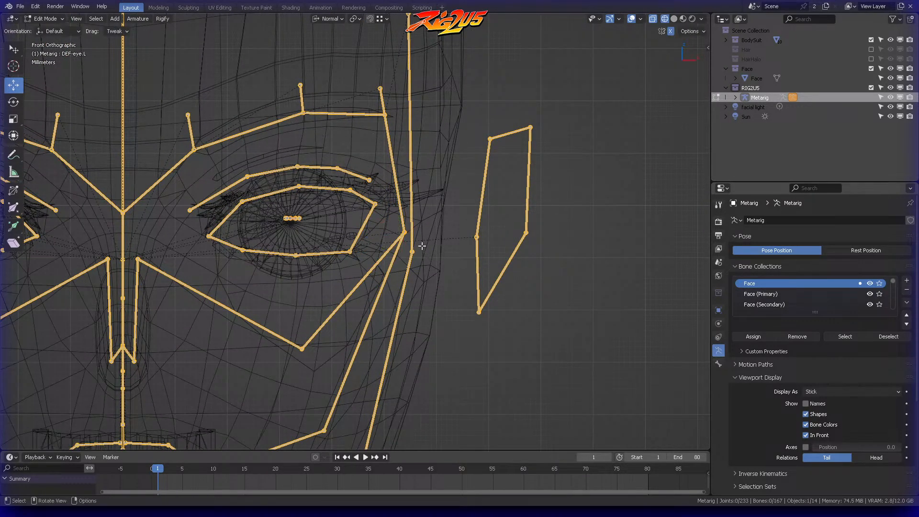
click(452, 217)
click(453, 215)
scroll(460, 203, down, 5)
Step: Scale down the left ear bones in front view and move them inward, closer to the side of the head
shift+middle_drag(461, 201, 501, 145)
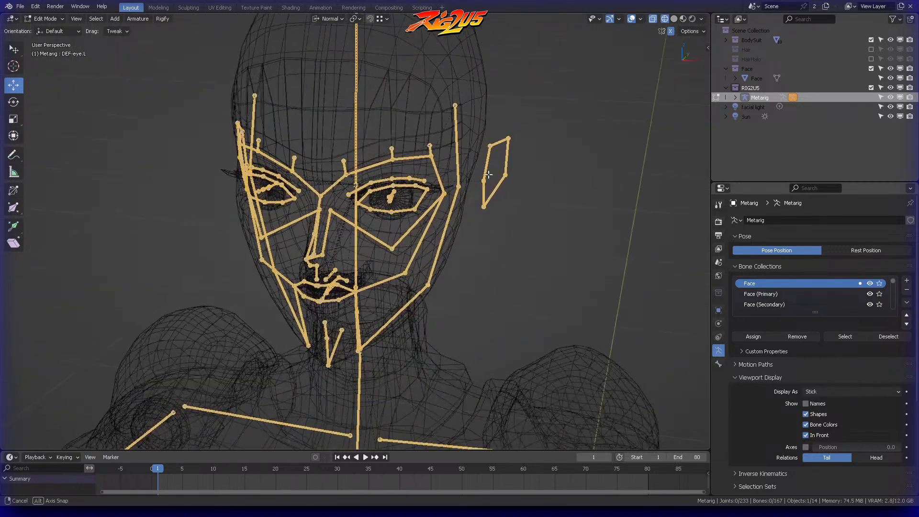
mouse_move(524, 122)
ctrl+right_down()
mouse_move(469, 207)
mouse_move(541, 137)
ctrl+right_up()
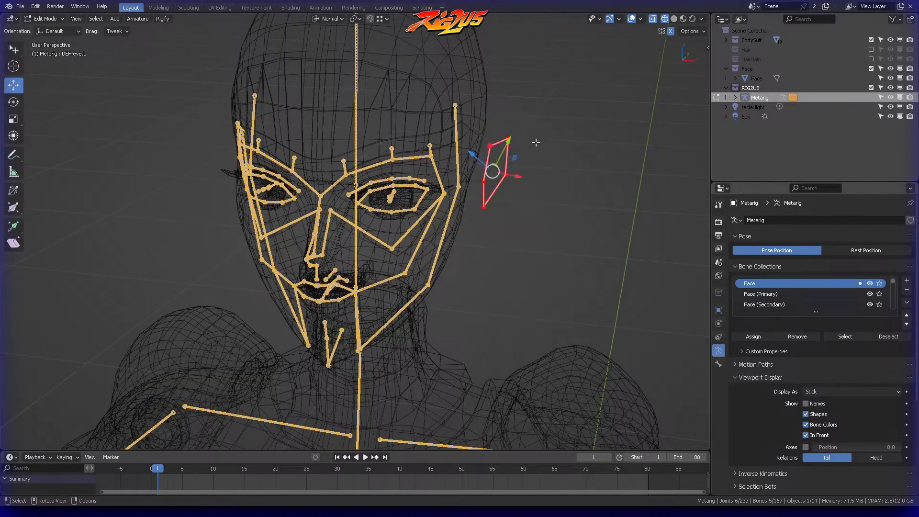
key(KP_1)
key(s)
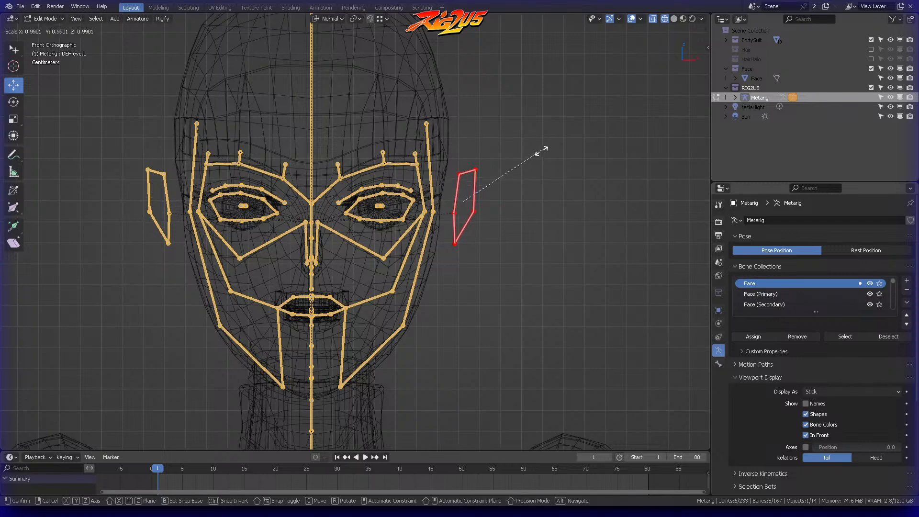
click(523, 172)
key(g)
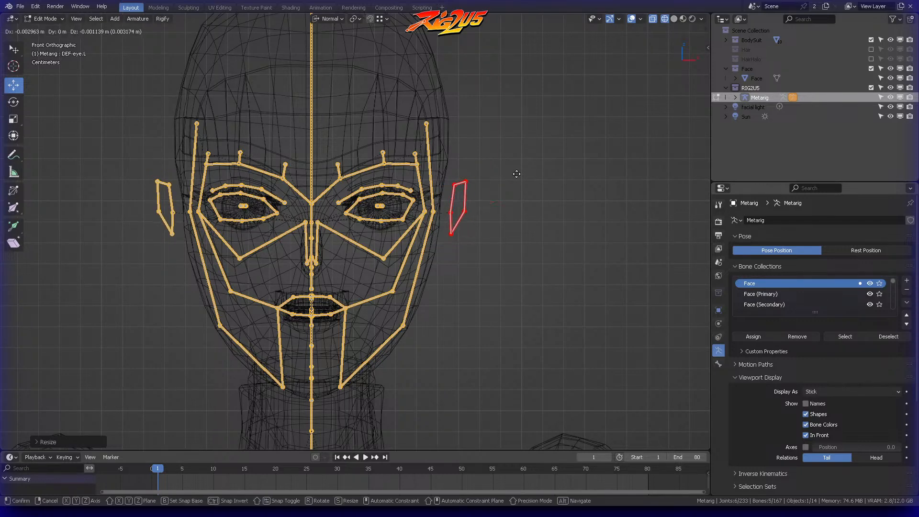
click(517, 174)
click(517, 174)
Step: Examine the fitted face and upper-body bones against the mesh from angled and front views
shift+middle_drag(515, 154, 483, 144)
key(n)
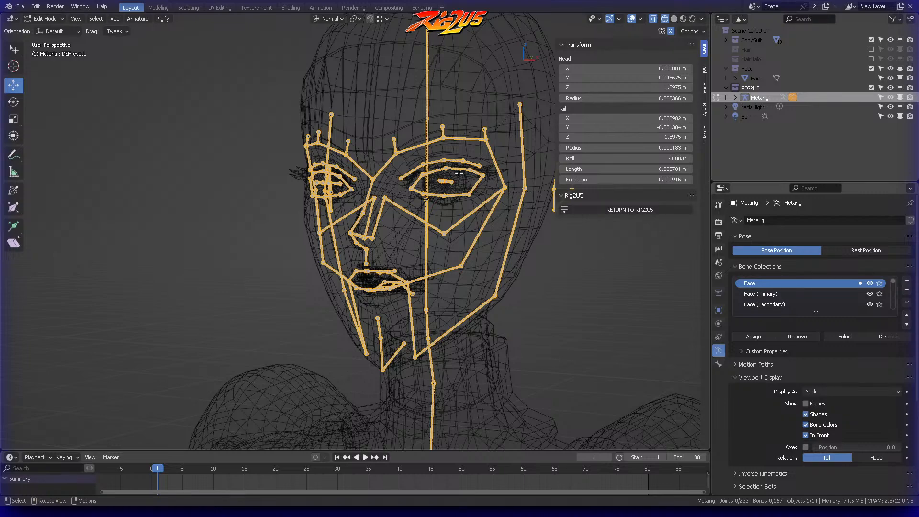
scroll(427, 269, down, 5)
shift+middle_drag(427, 269, 460, 162)
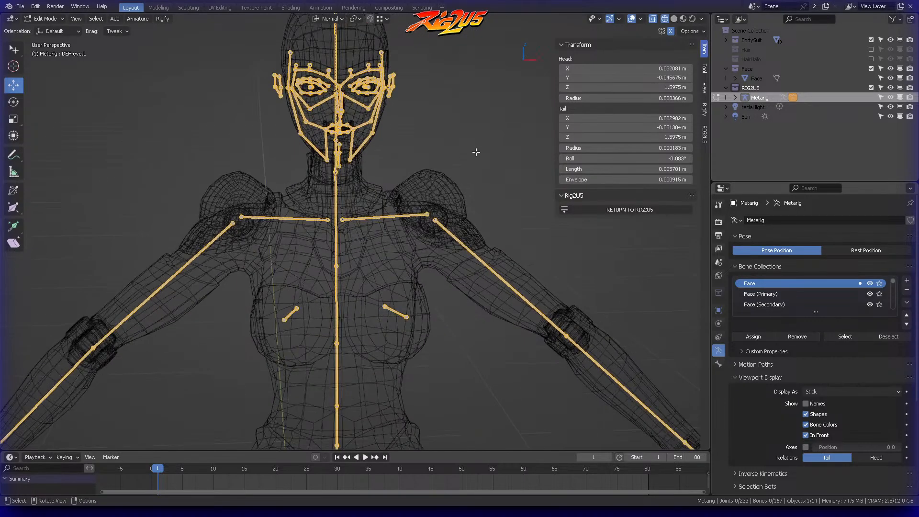
key(KP_1)
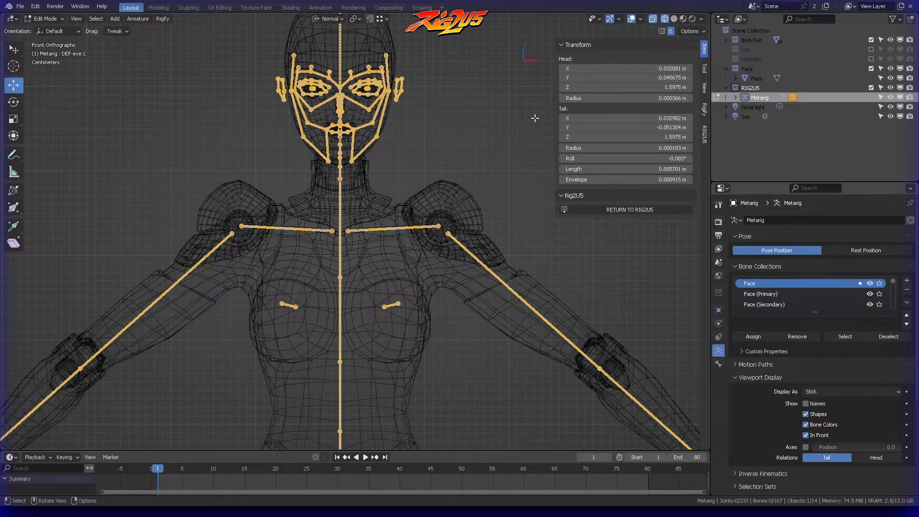
scroll(535, 117, down, 5)
middle_drag(478, 194, 464, 178)
scroll(456, 245, up, 3)
key(n)
middle_drag(425, 152, 437, 153)
key(KP_1)
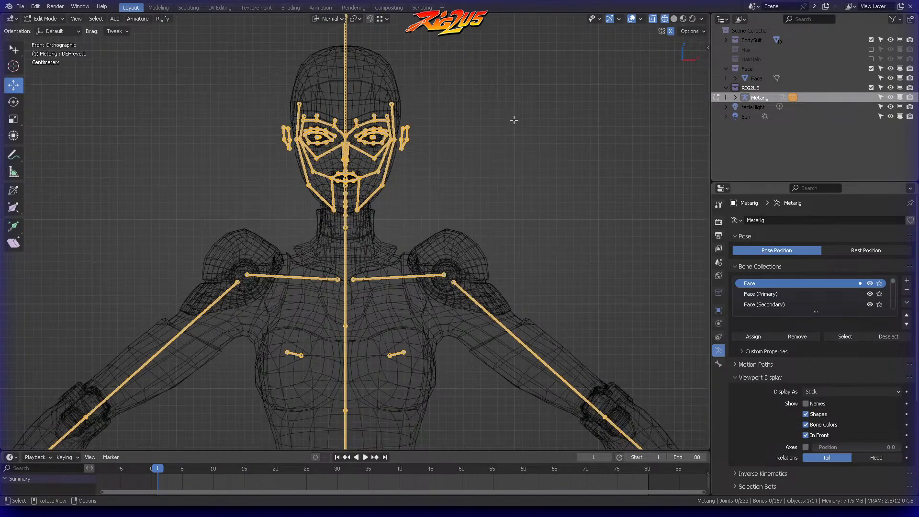
Step: Save the current Blender file
middle_drag(463, 188, 409, 165)
middle_drag(409, 165, 388, 191)
scroll(456, 180, up, 3)
key(ctrl+s)
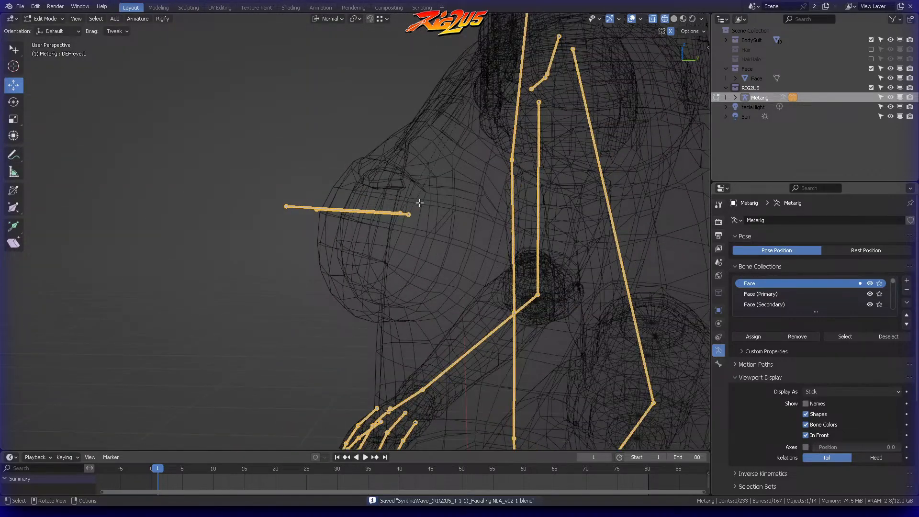
Step: In Pose Mode, set the Rigify widget of the left breast bone (breast.L) to bone
key(KP_3)
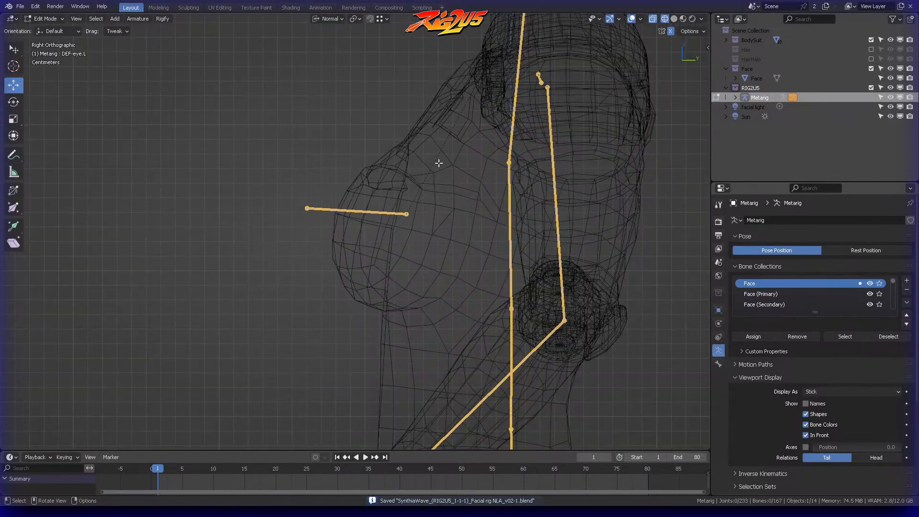
click(410, 205)
middle_drag(378, 153, 529, 163)
click(476, 224)
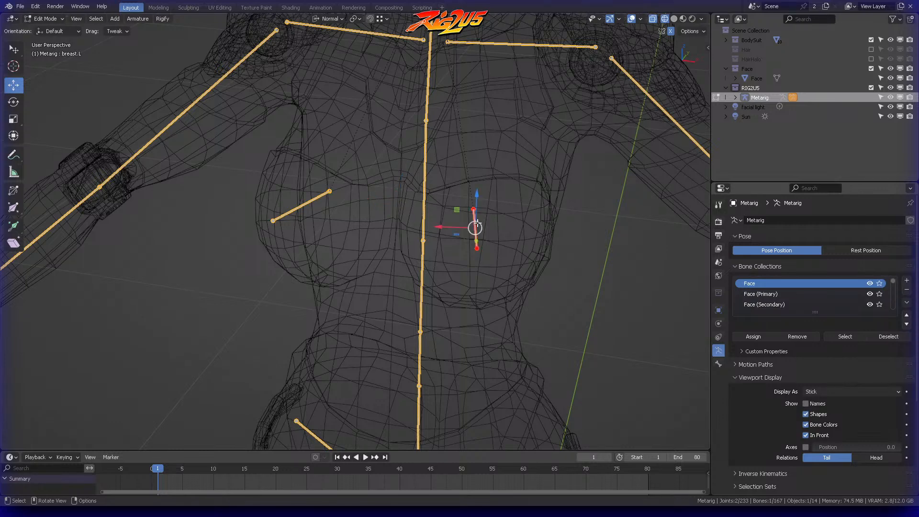
click(718, 365)
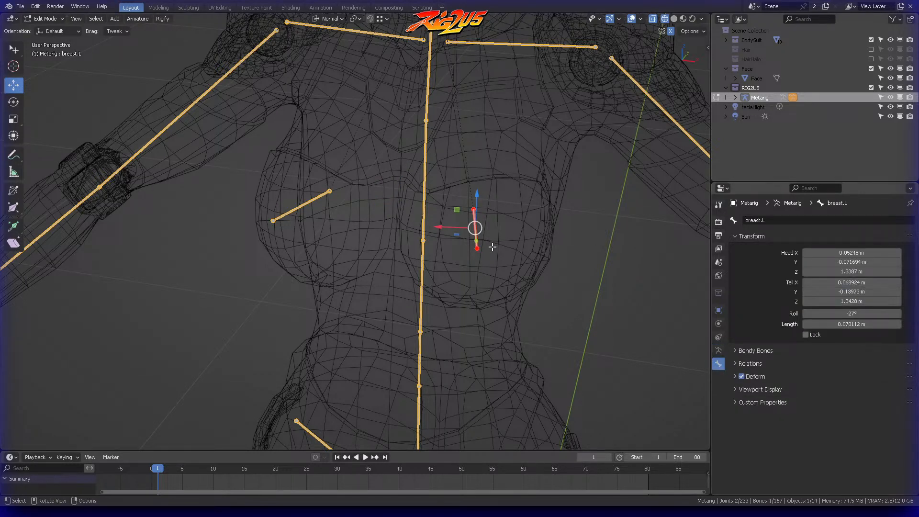
key(ctrl+Tab)
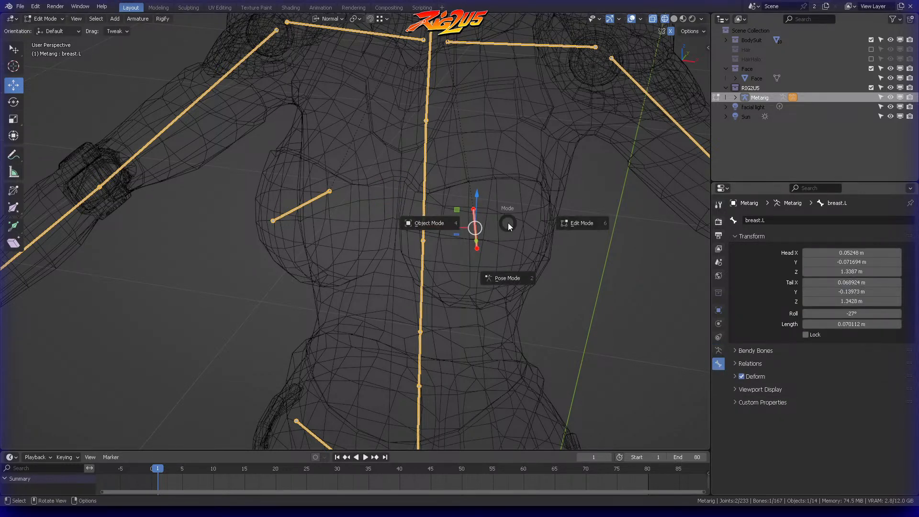
click(502, 282)
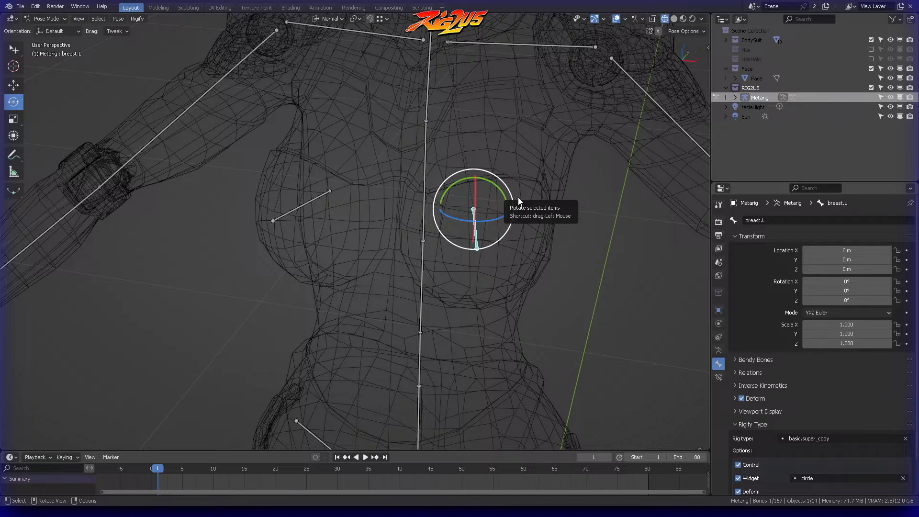
scroll(820, 347, down, 2)
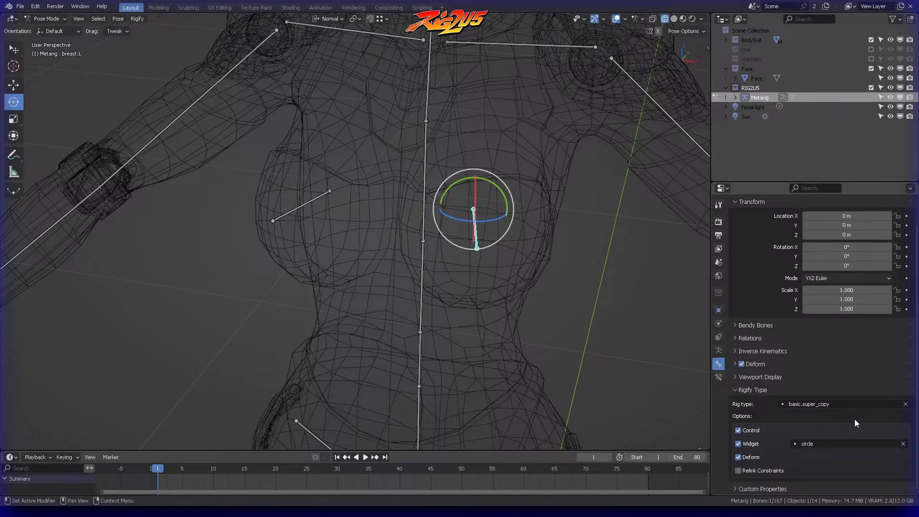
click(844, 444)
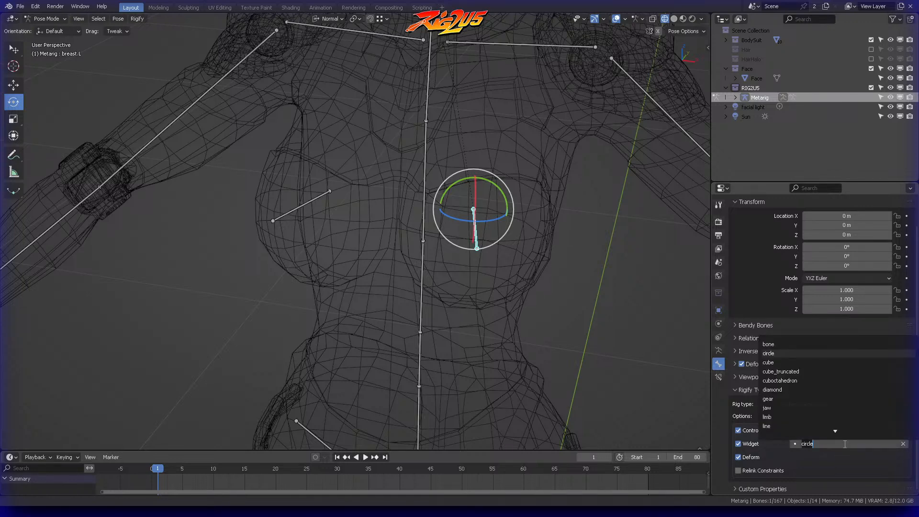
click(777, 343)
Step: Return the metarig to Edit Mode and show the RIG2U5 add-on's settings in a widened viewport sidebar
middle_drag(661, 277, 556, 240)
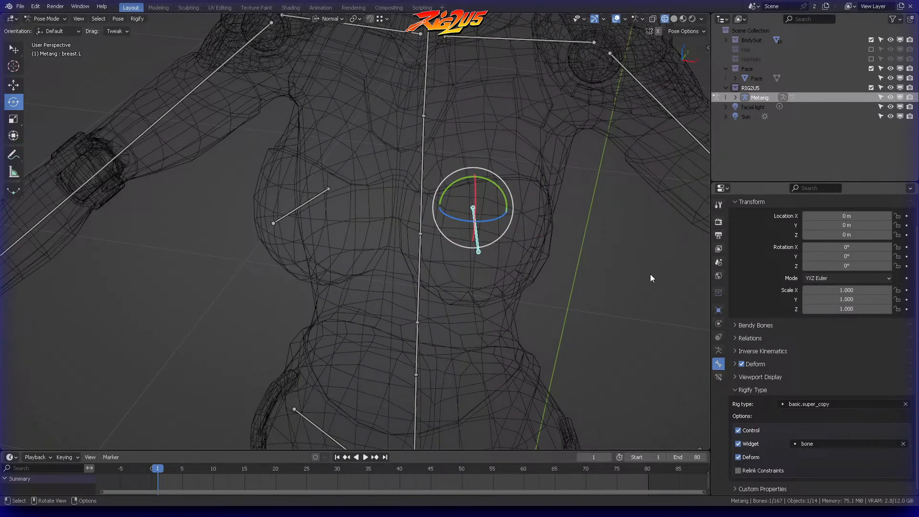
key(ctrl+Tab)
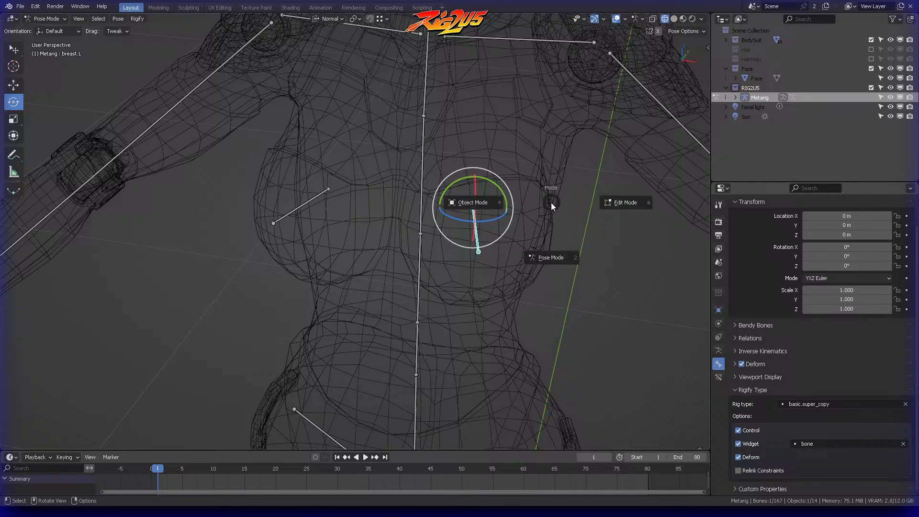
click(618, 206)
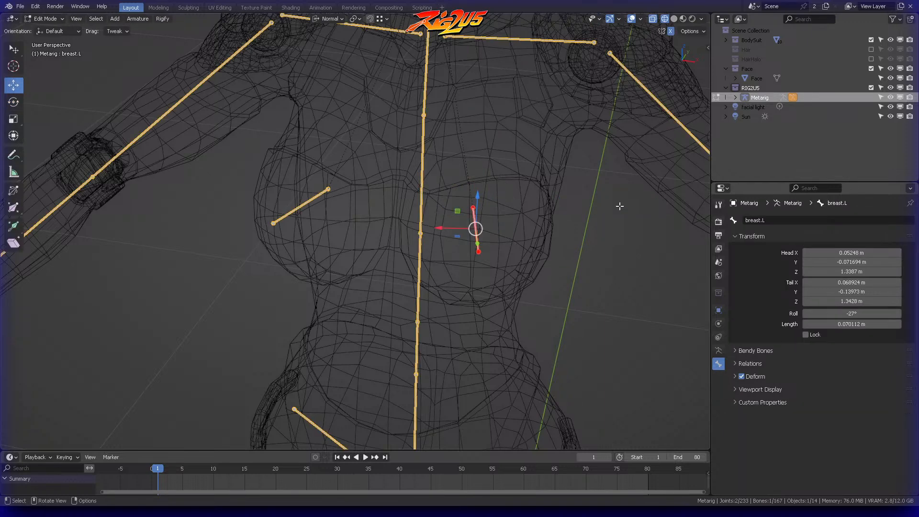
key(n)
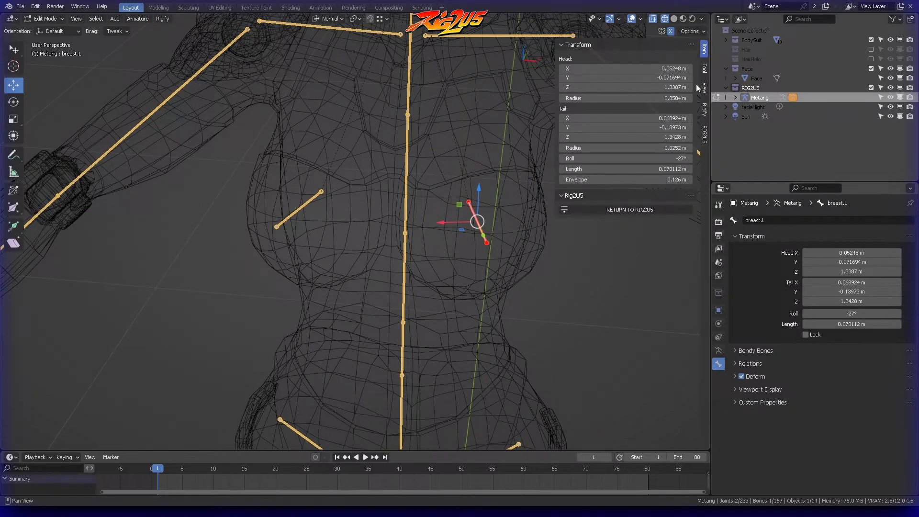
click(705, 135)
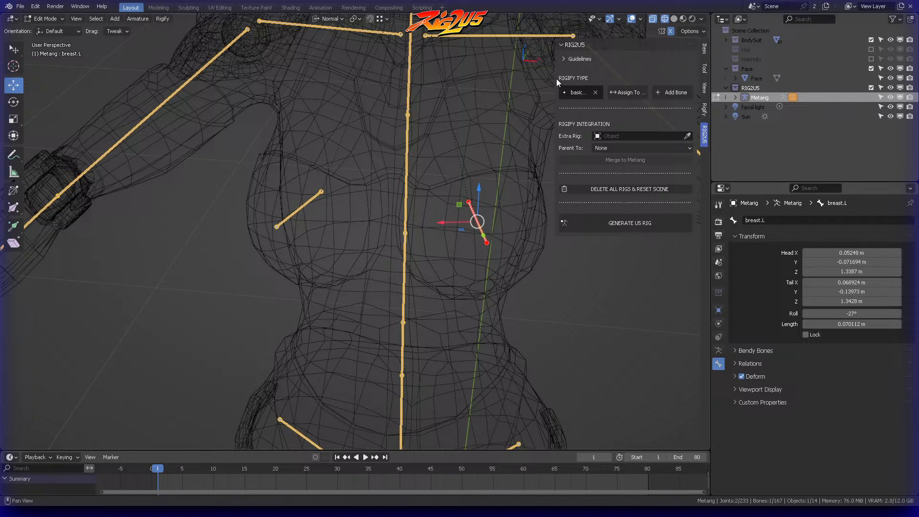
drag(709, 57, 839, 60)
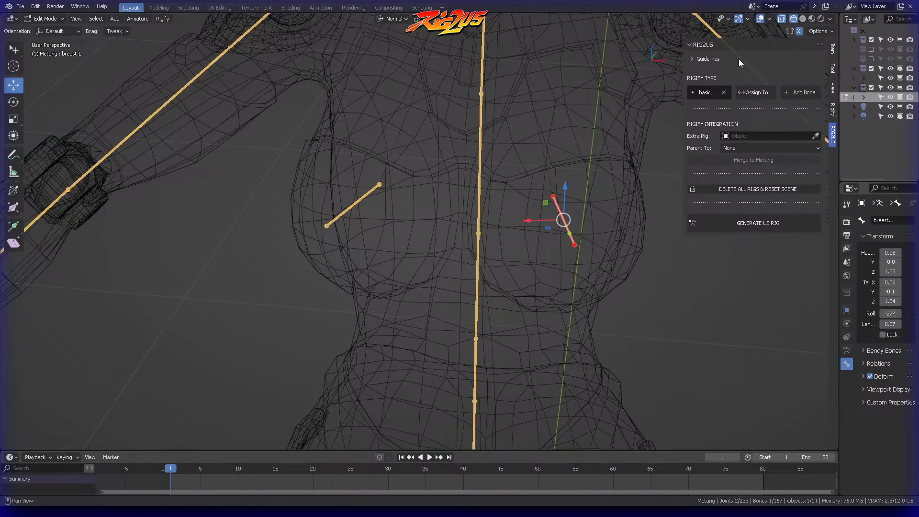
drag(686, 57, 603, 82)
Step: Shorten the left breast bone by moving its tail joint back about 4 cm along the bone's own axis
mouse_move(550, 96)
middle_down()
mouse_move(418, 131)
mouse_move(433, 158)
mouse_move(476, 158)
mouse_move(451, 166)
mouse_move(449, 221)
mouse_move(441, 204)
mouse_move(436, 227)
mouse_move(470, 232)
middle_up()
click(449, 221)
mouse_move(471, 232)
ctrl+right_down()
mouse_move(508, 250)
mouse_move(479, 231)
ctrl+right_up()
middle_drag(477, 232, 493, 255)
key(g)
key(y)
key(y)
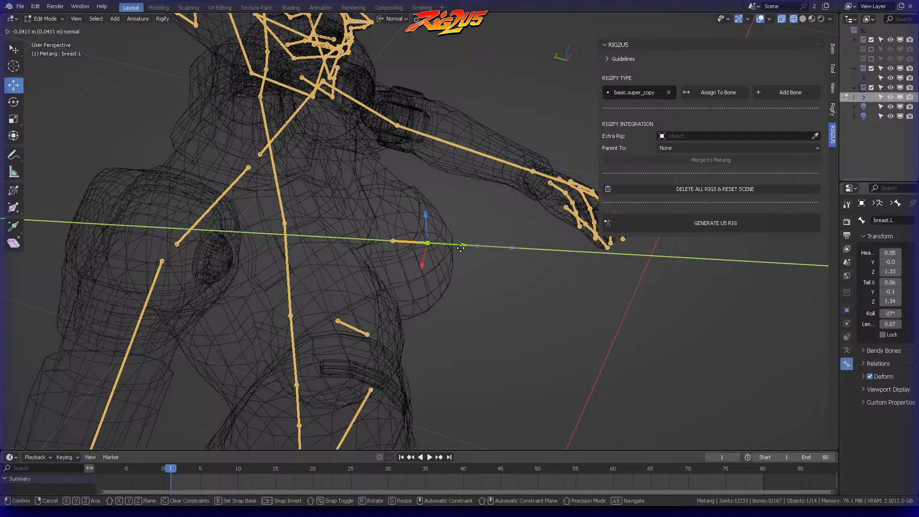
click(456, 247)
Step: Snap the 3D cursor to the left breast bone's tail joint and make the cursor visible in the viewport
mouse_move(479, 205)
middle_down()
mouse_move(469, 195)
mouse_move(461, 203)
middle_up()
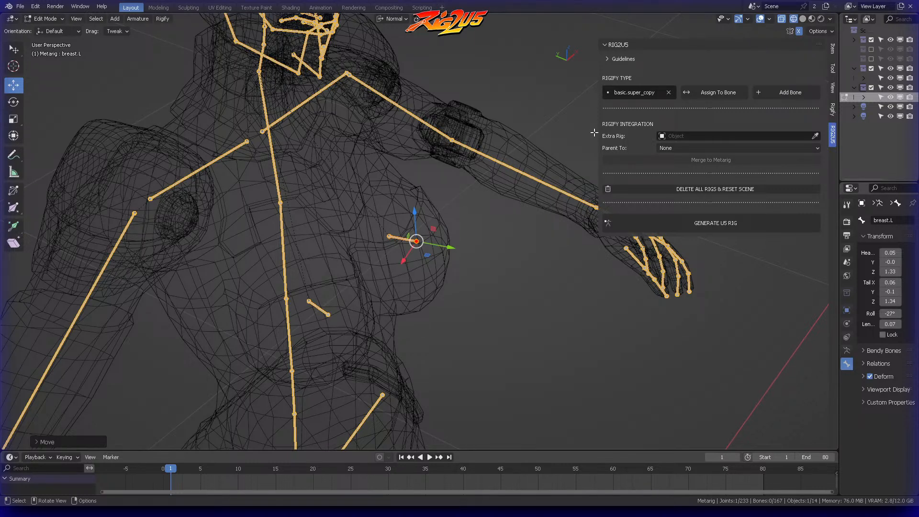
middle_drag(498, 174, 475, 186)
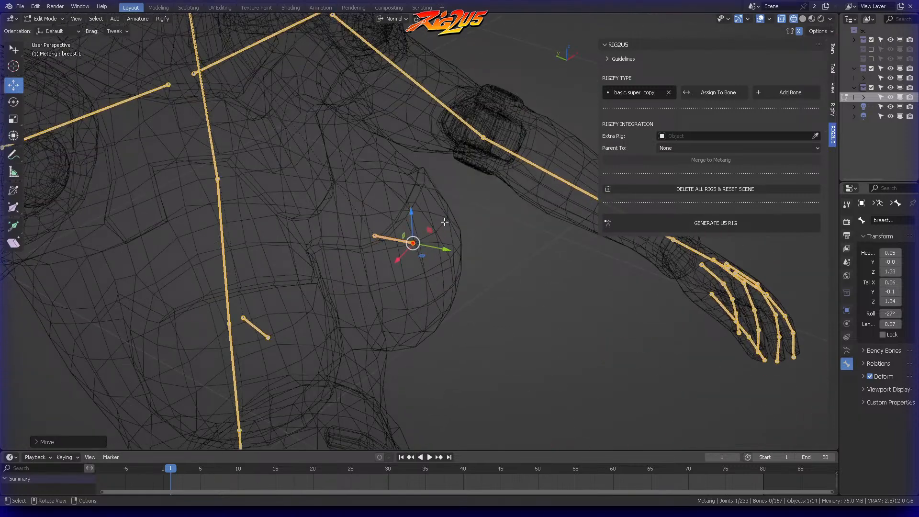
key(shift+s)
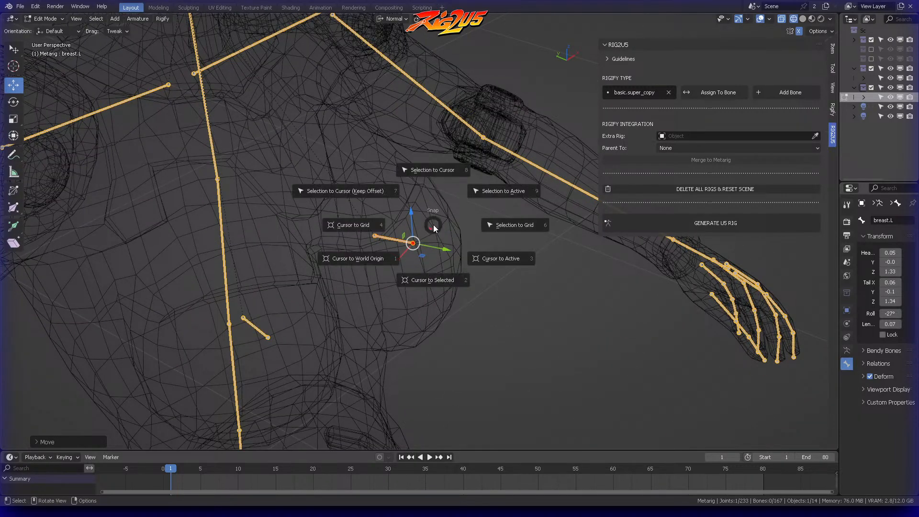
click(432, 282)
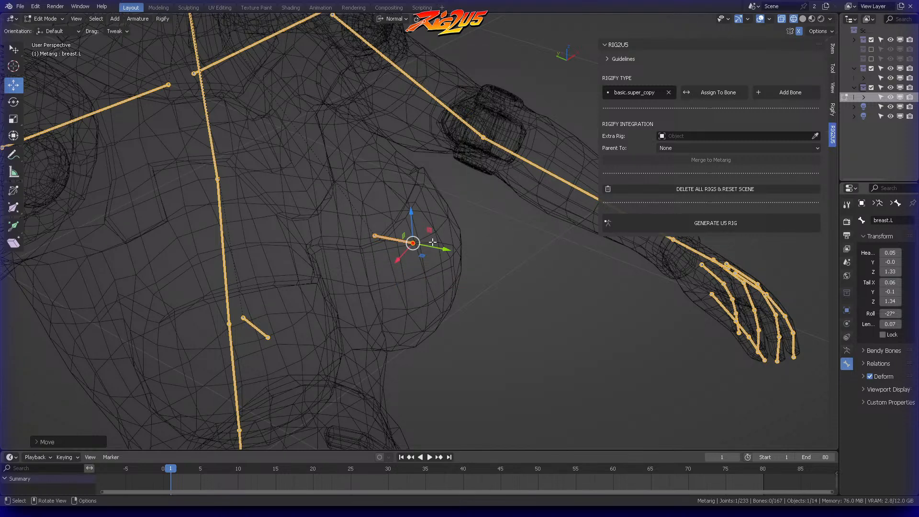
click(769, 19)
Step: Add a new bone at the 3D cursor through RIG2U5 with the Rigify type basic.super_copy, leaving nothing selected
click(790, 92)
scroll(478, 150, down, 4)
mouse_move(477, 151)
shift+middle_down()
mouse_move(455, 185)
mouse_move(482, 139)
shift+middle_up()
scroll(488, 126, down, 2)
key(alt+a)
Step: Move the new bone's tail joint down to the front of the left breast in side view, and refine its direction from an angled view
click(419, 57)
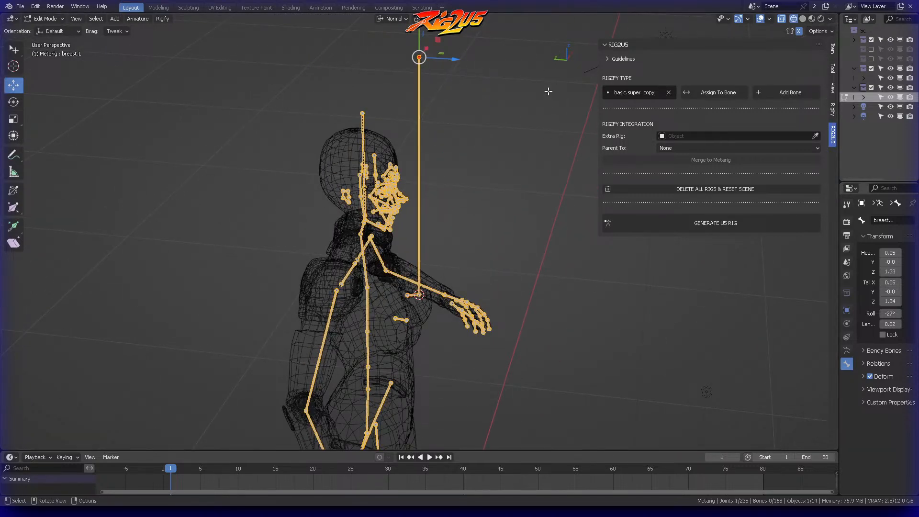
key(KP_3)
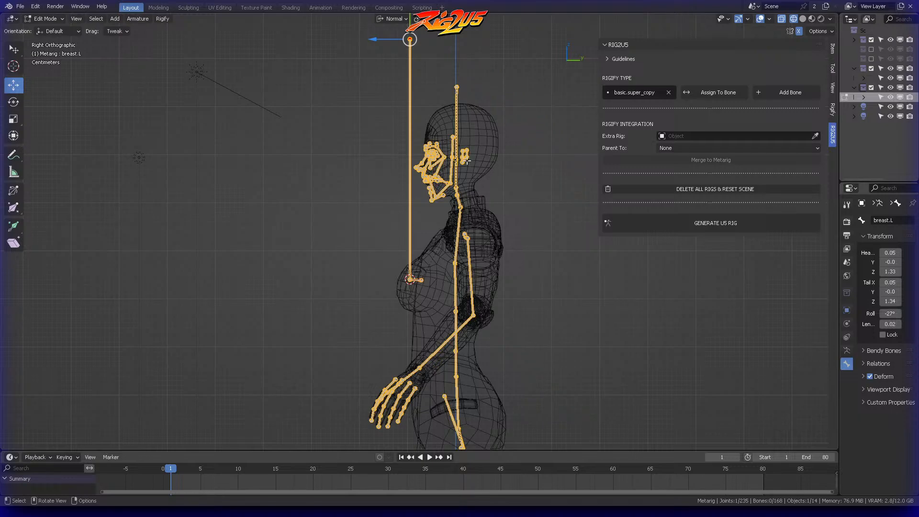
key(g)
click(429, 287)
middle_drag(430, 288, 496, 339)
ctrl+middle_drag(496, 339, 417, 232)
middle_drag(416, 232, 460, 216)
key(g)
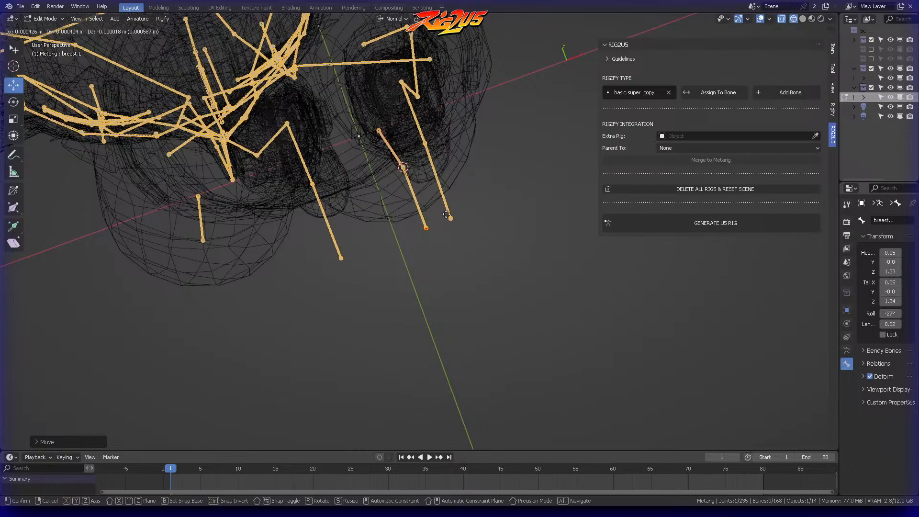
click(454, 203)
key(KP_1)
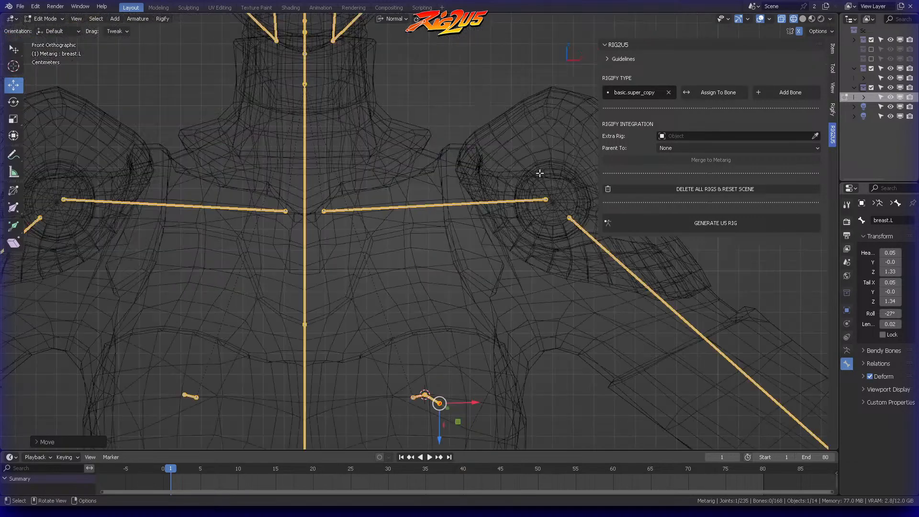
Step: Raise the tail joint of the new left breast bone by about 0.8 cm so the bone points slightly upward
scroll(540, 174, down, 4)
middle_drag(459, 253, 486, 278)
shift+middle_drag(486, 278, 472, 230)
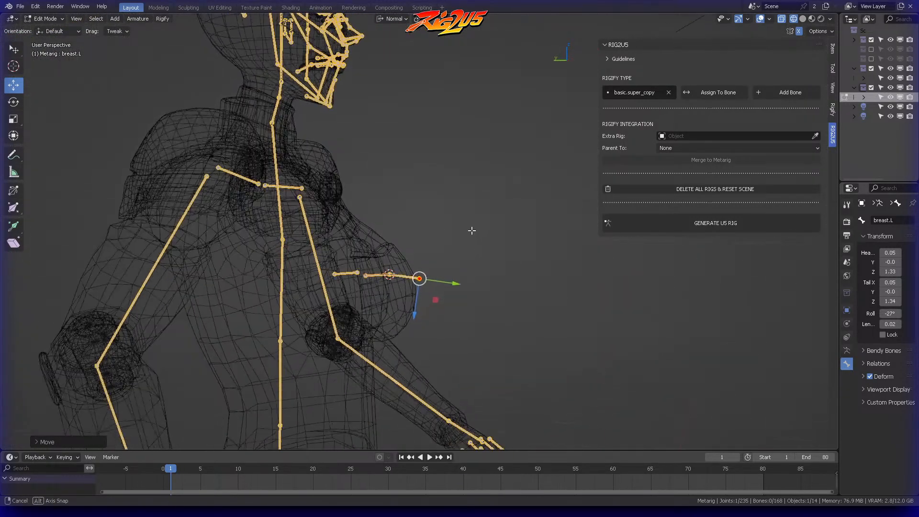
key(g)
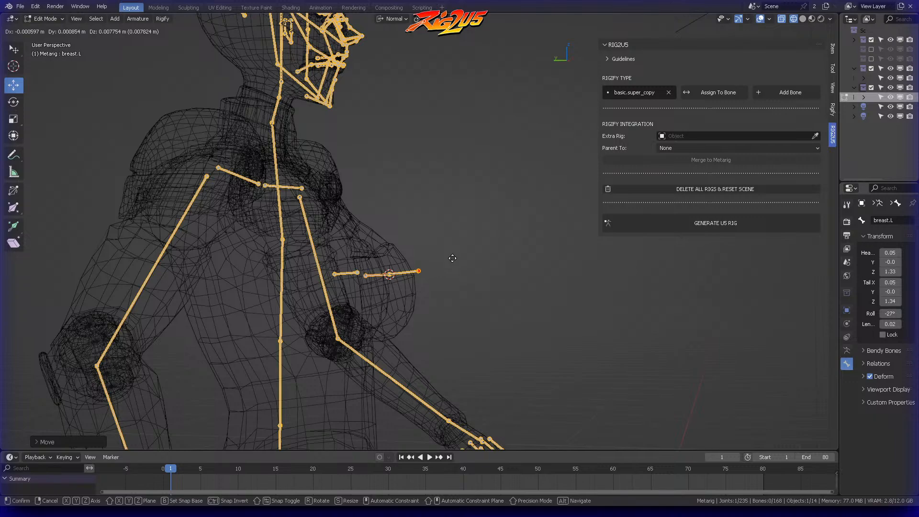
click(453, 258)
scroll(453, 258, up, 3)
shift+middle_drag(453, 258, 511, 175)
middle_drag(511, 174, 482, 227)
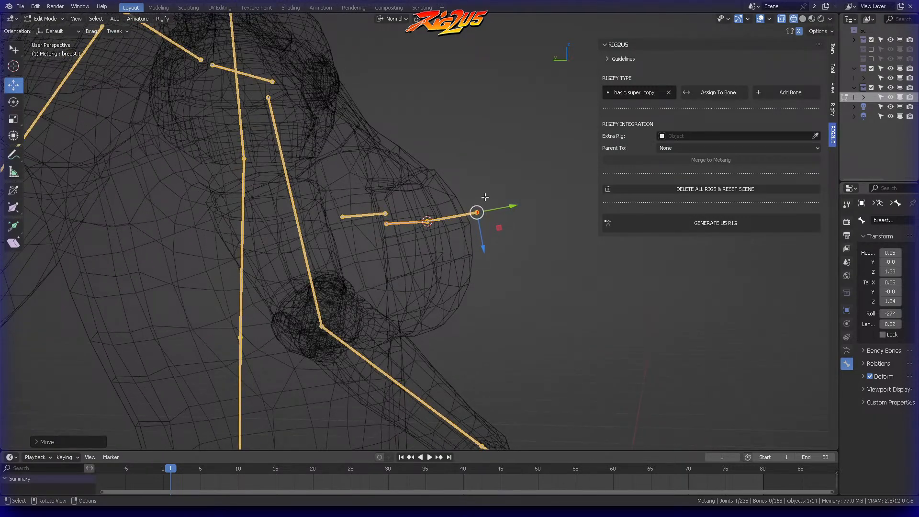
Step: Select the new front bone in the left breast and rename it breast_002
middle_drag(484, 184, 279, 244)
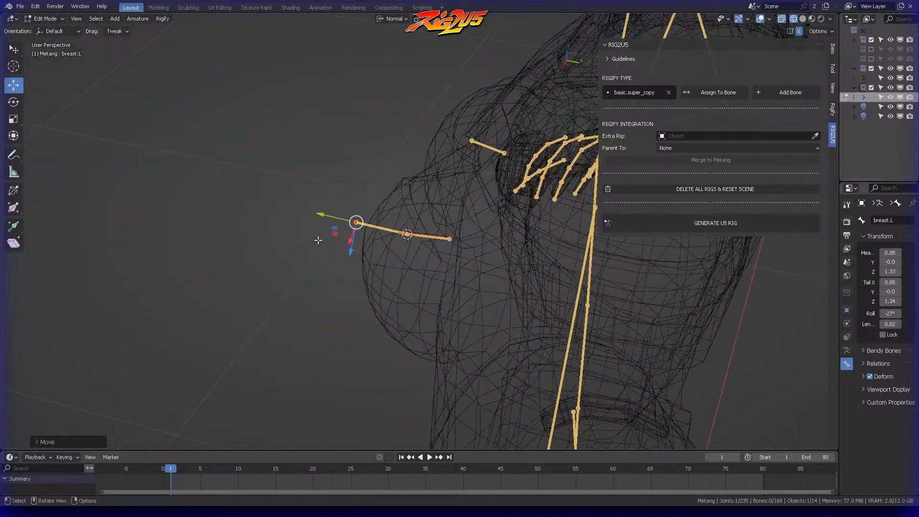
key(e)
click(381, 228)
key(F2)
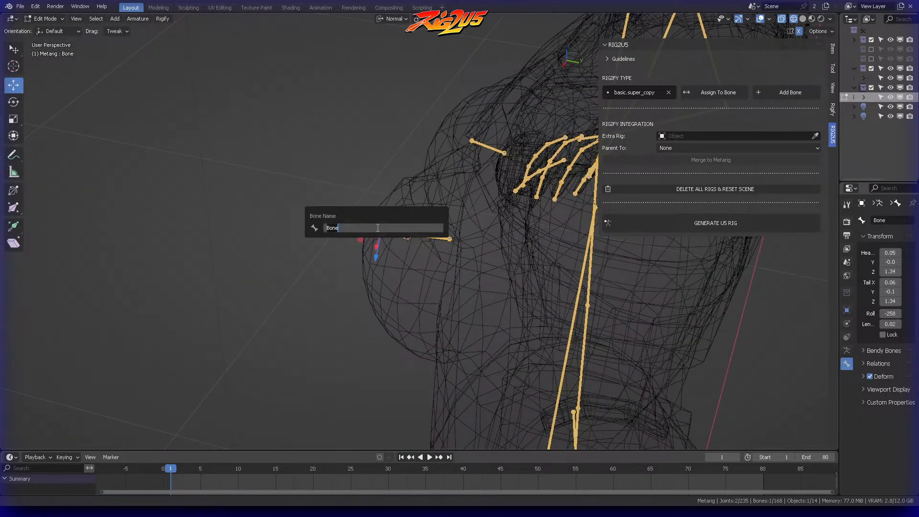
text(breat)
key(BackSpace)
key(BackSpace)
text(t_002)
key(Return)
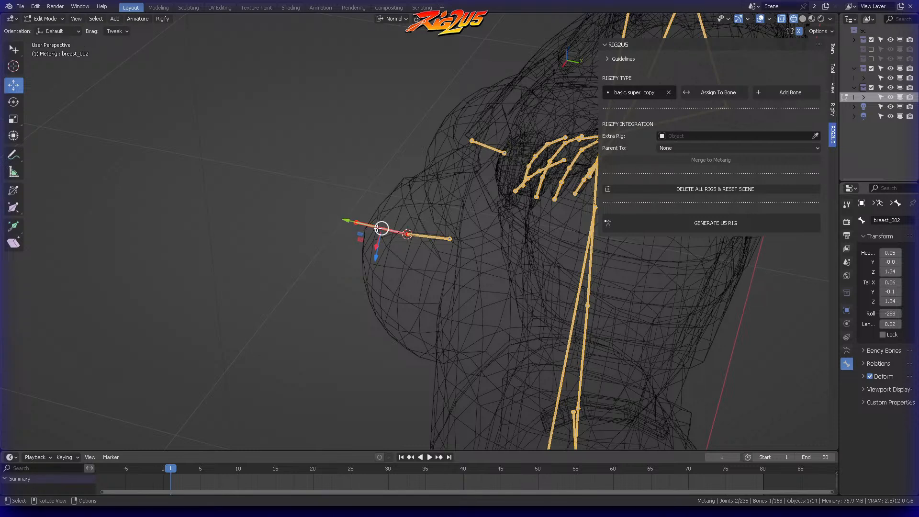
Step: Add the left-side suffix to the selected bone's name, making it breast_002_l
key(F2)
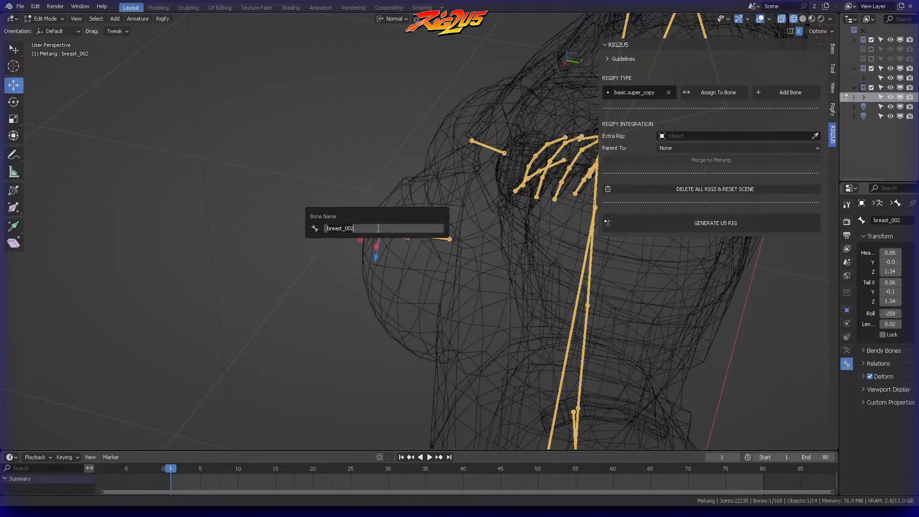
key(BackSpace)
text(breast)
text(002_)
key(BackSpace)
key(BackSpace)
text(t_)
key(Right)
text(_)
key(Left)
key(Left)
key(Left)
key(Left)
key(Left)
key(Left)
key(Left)
key(Left)
key(Left)
key(Left)
key(Left)
key(Return)
Step: Symmetrize the breast_002_l bone onto the right breast
middle_drag(379, 228, 484, 203)
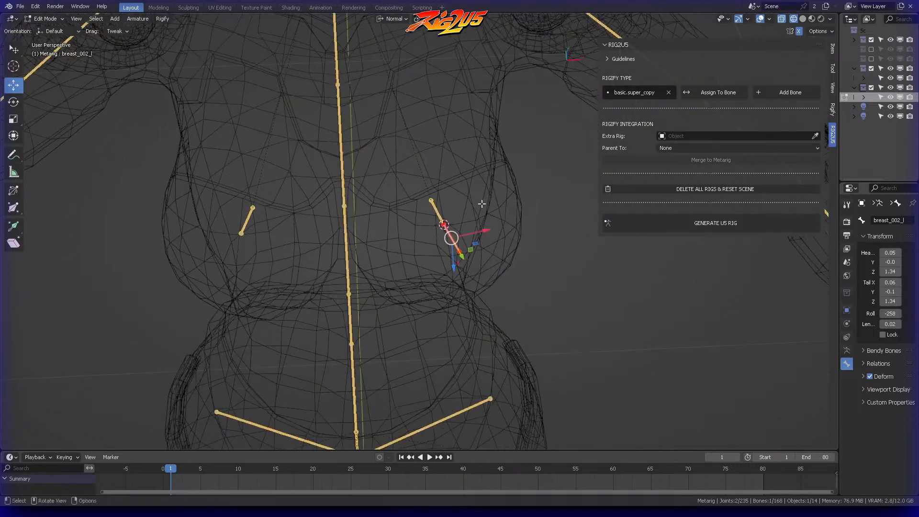
right_click(447, 234)
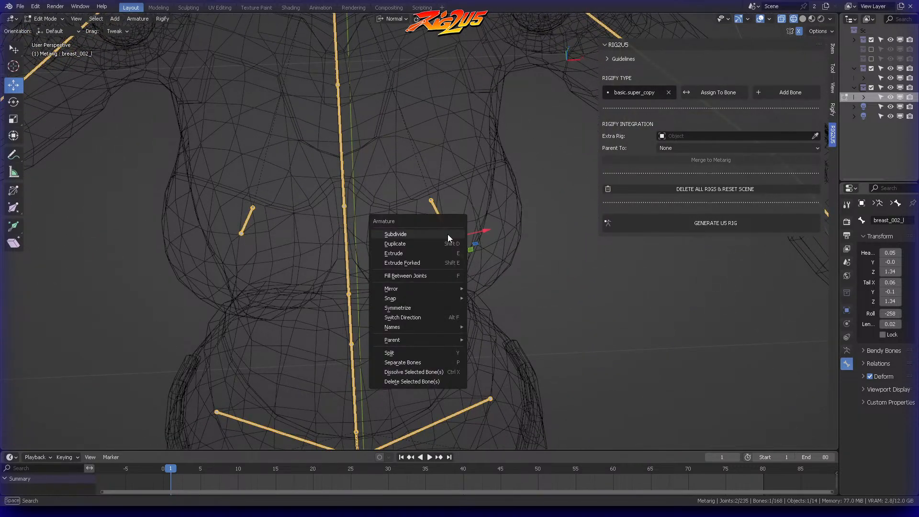
click(397, 309)
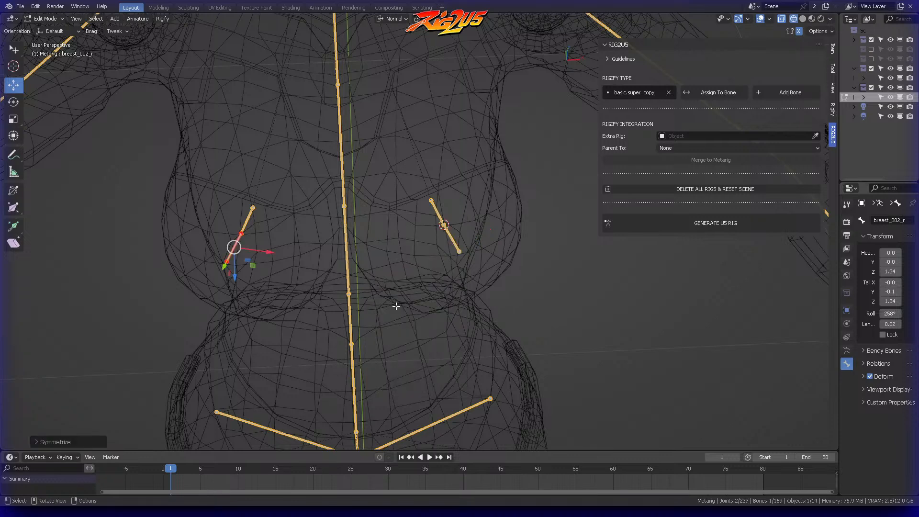
middle_drag(396, 306, 418, 250)
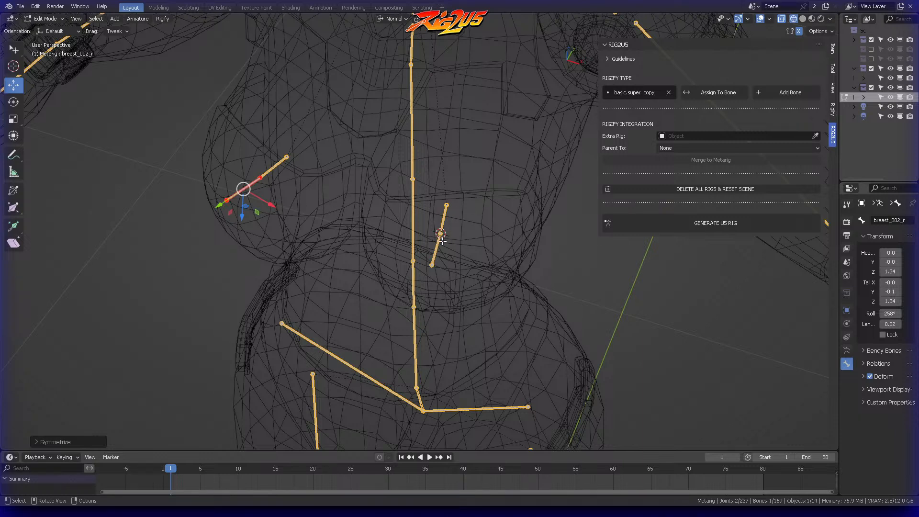
Step: Check the names of the front bones in both breasts, reopening the right one for a second look
key(F2)
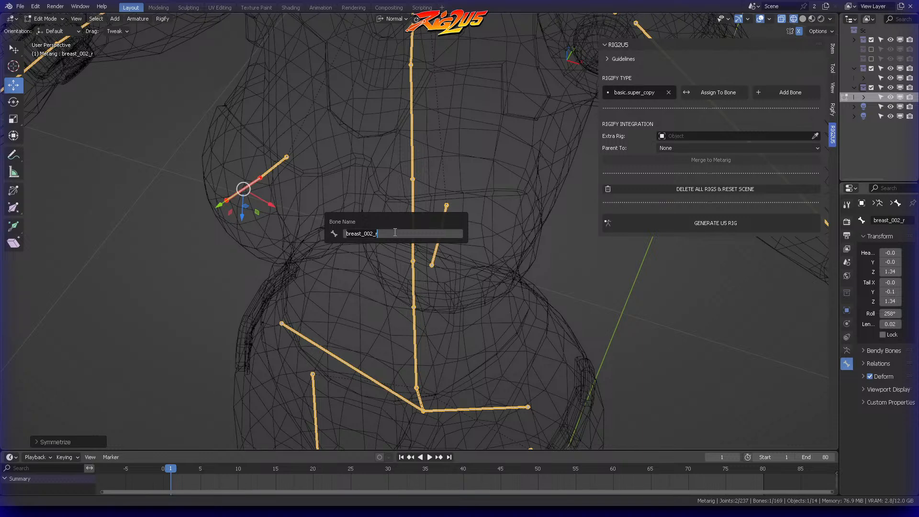
key(Return)
click(436, 247)
key(F2)
key(BackSpace)
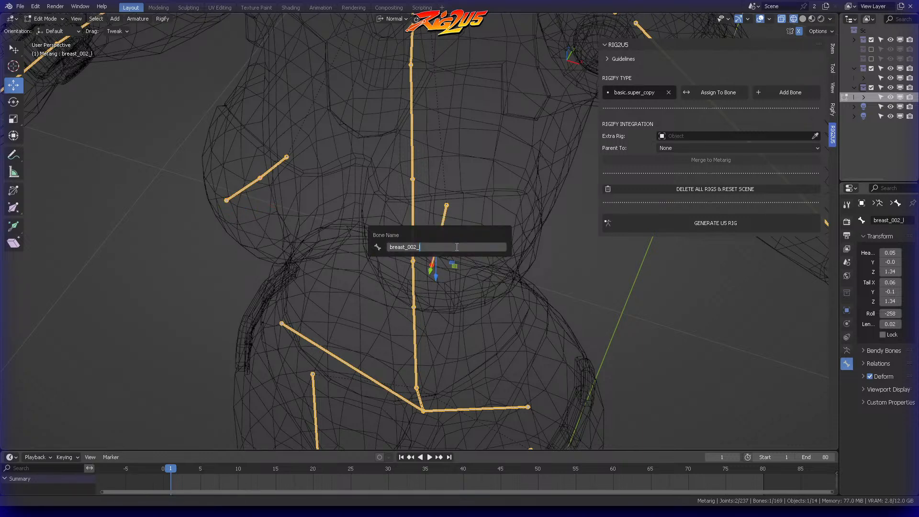
key(Return)
click(256, 183)
key(F2)
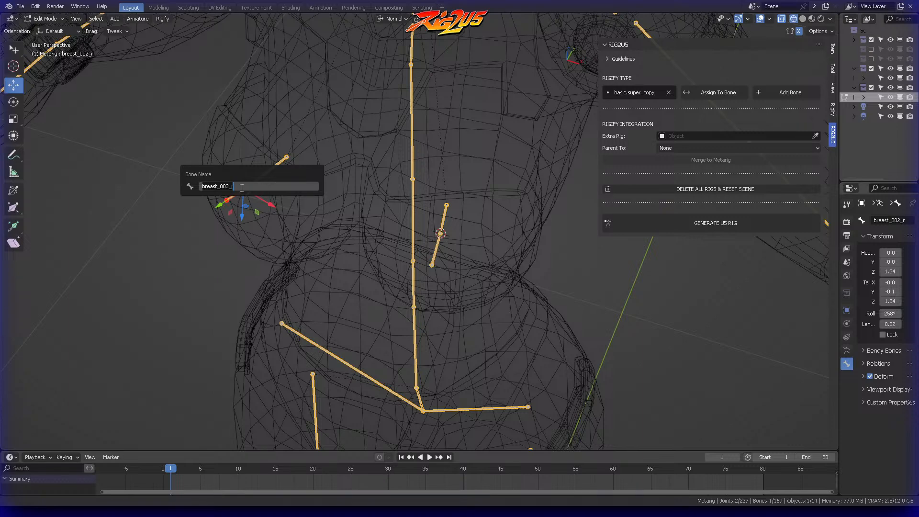
key(Return)
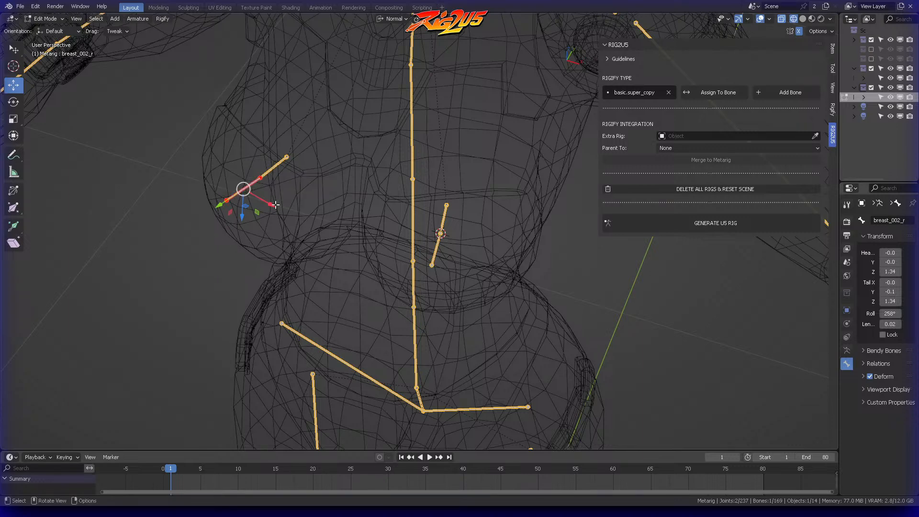
Step: Try moving the breast_002_l bone away from the breast bone behind it
middle_drag(366, 188, 386, 185)
click(444, 245)
key(g)
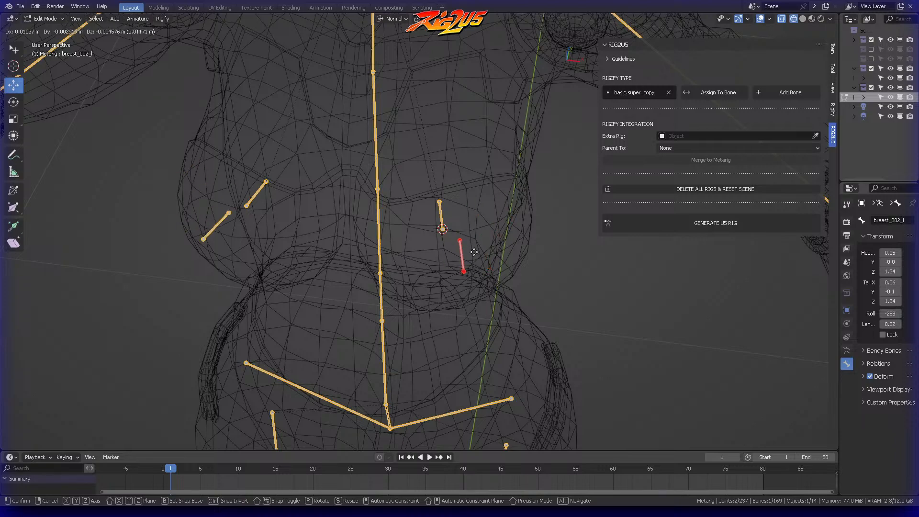
right_click(475, 239)
Step: Parent the breast_002_l bone to breast.L with Keep Offset
middle_drag(437, 194, 472, 180)
scroll(481, 188, up, 3)
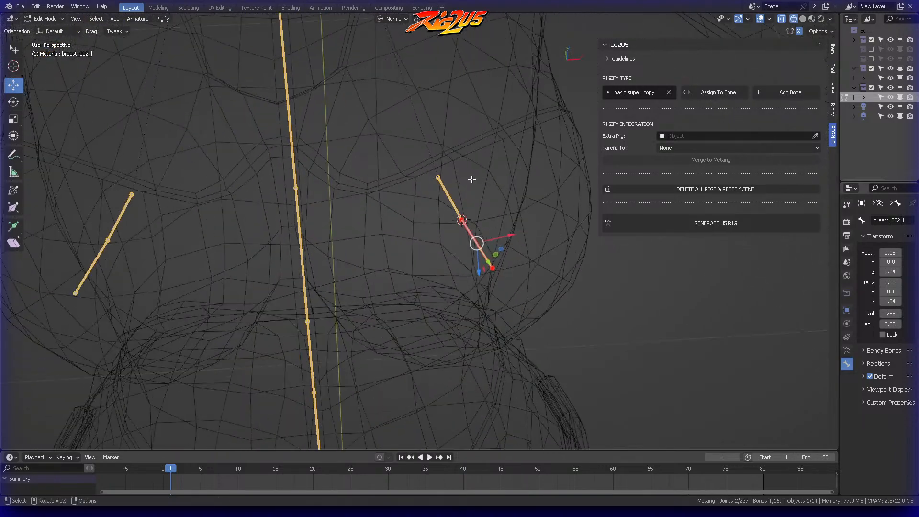
shift+click(452, 198)
key(ctrl+p)
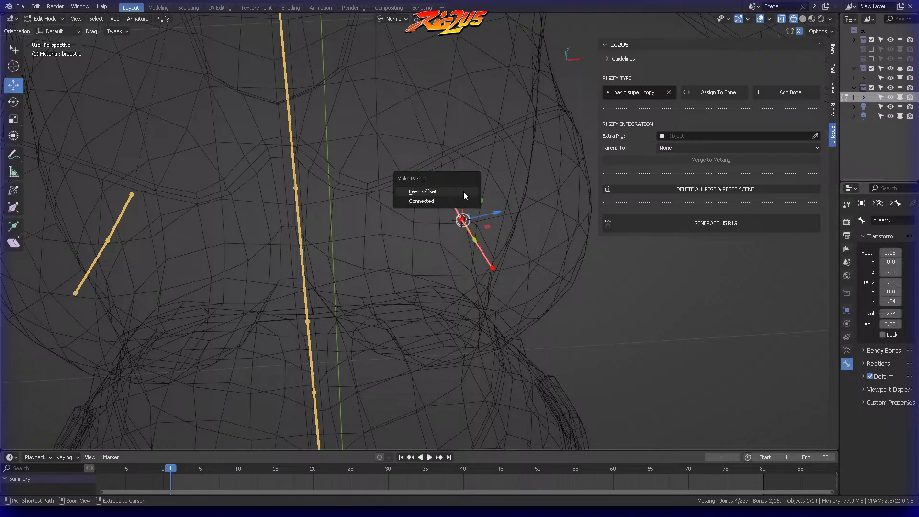
click(464, 193)
click(478, 215)
middle_drag(478, 215, 508, 204)
Step: Try moving the breast_002_r bone outward to inspect its parent link, and undo the move
click(207, 237)
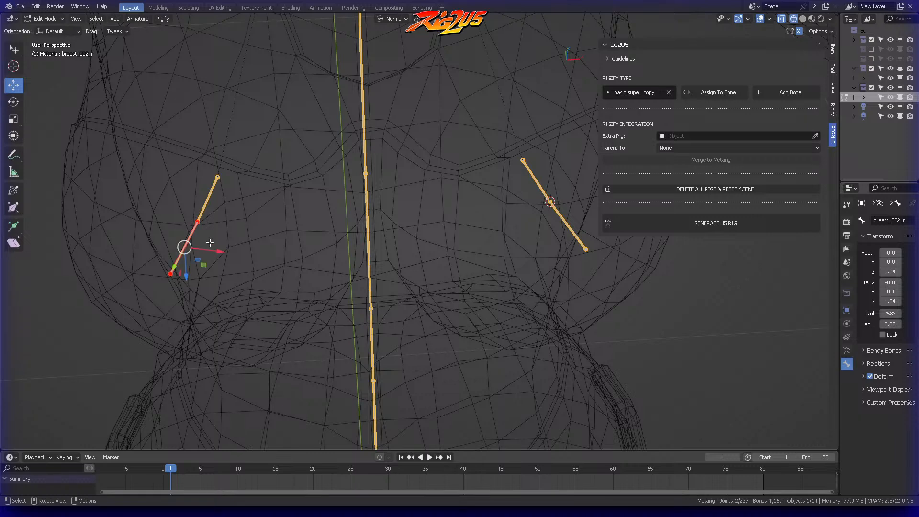
key(g)
click(167, 225)
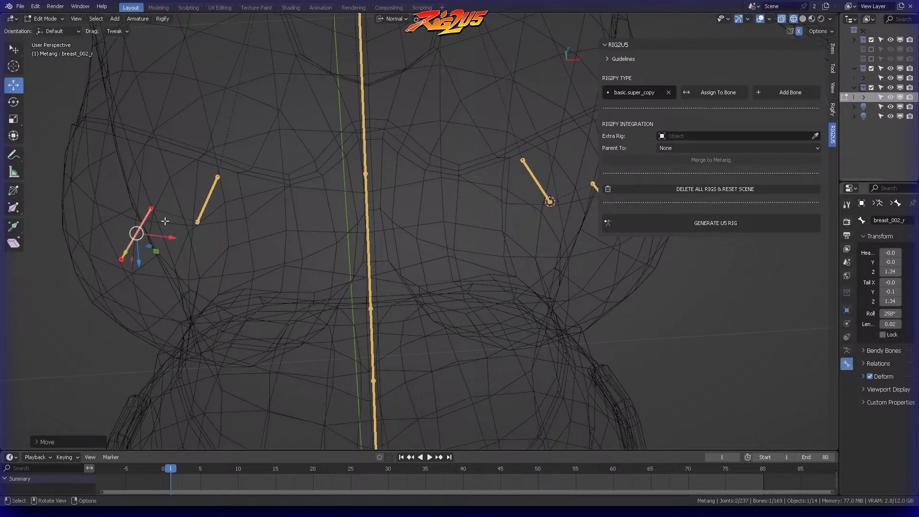
middle_drag(178, 215, 336, 214)
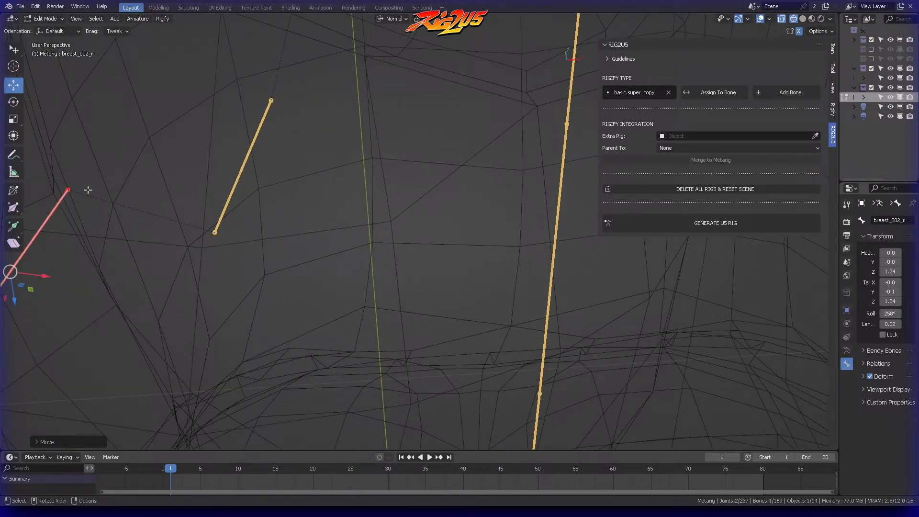
middle_drag(94, 193, 288, 208)
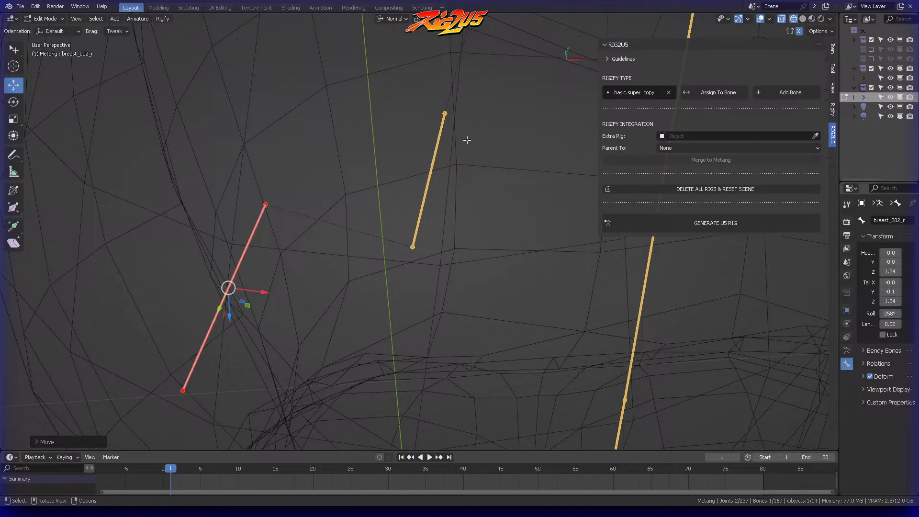
scroll(434, 201, down, 7)
key(ctrl+z)
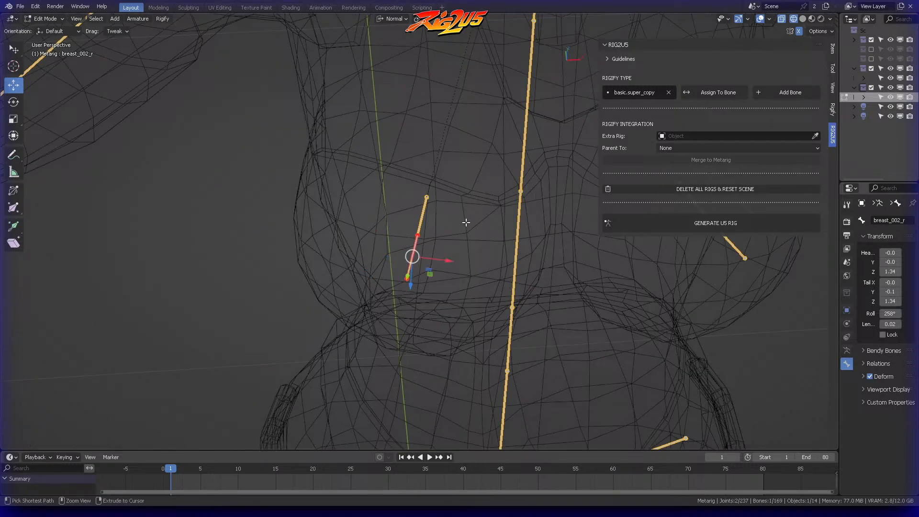
Step: Bring both breasts into view and narrow the viewport sidebar to uncover more of the character
shift+middle_drag(472, 216, 241, 205)
scroll(240, 205, down, 4)
middle_drag(382, 203, 402, 197)
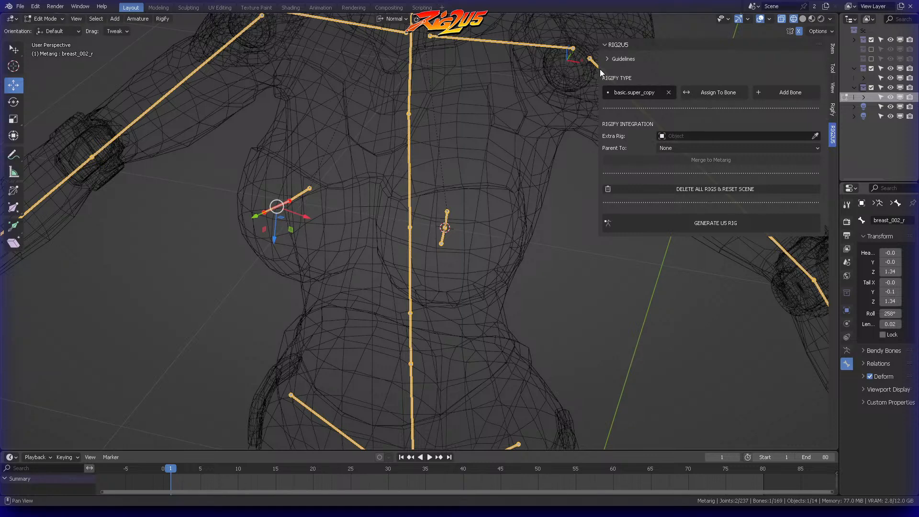
drag(598, 71, 718, 72)
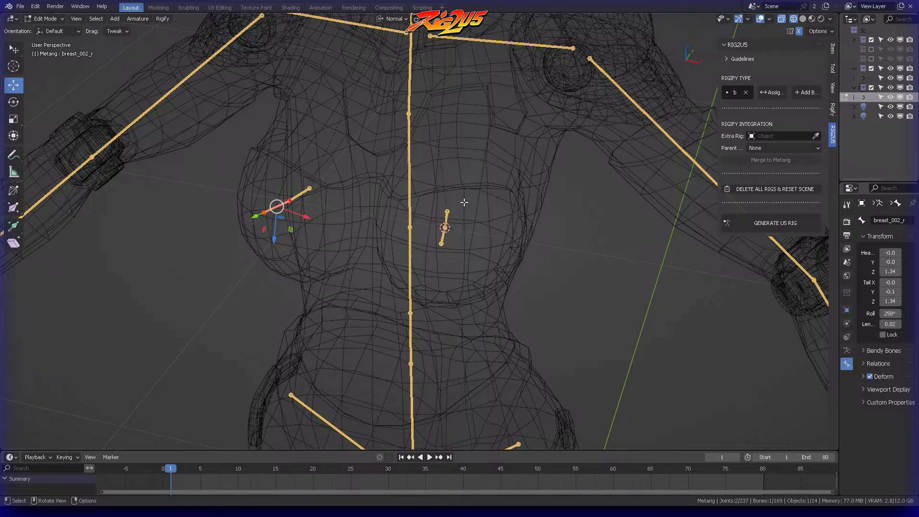
key(m)
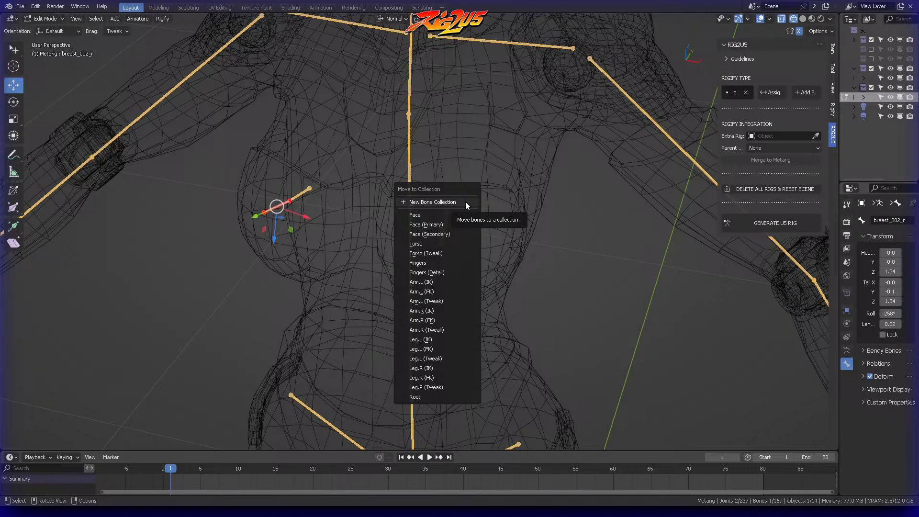
key(Escape)
click(447, 228)
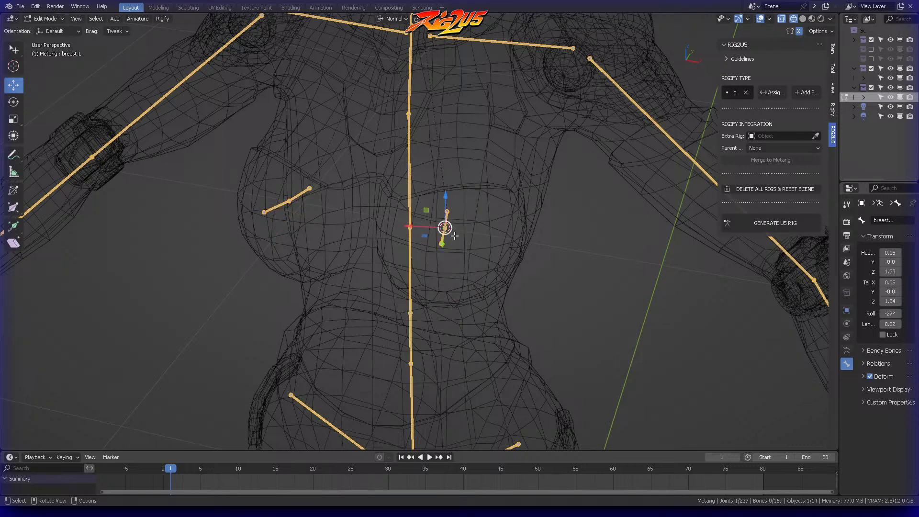
Step: Select breast_002_l and breast_002_r and move both bones to a new bone collection named Extras
middle_drag(446, 228, 486, 263)
click(451, 245)
shift+click(275, 237)
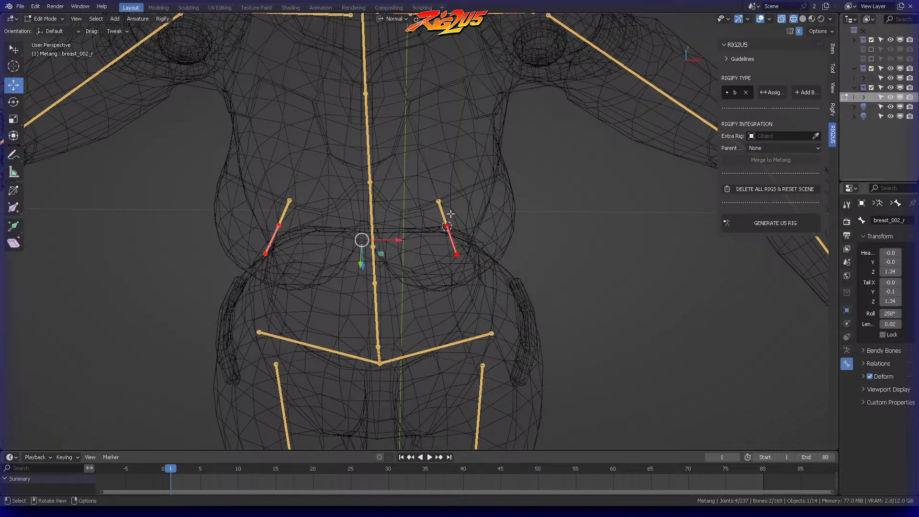
key(m)
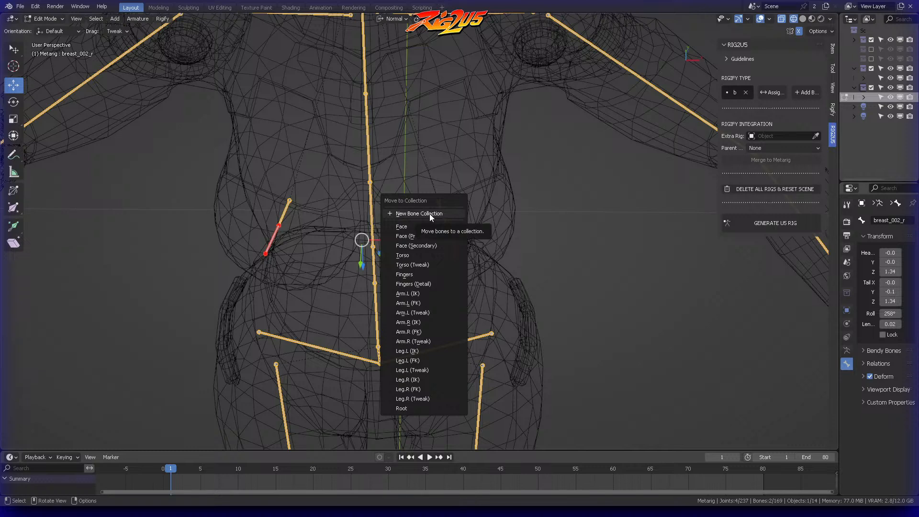
click(430, 214)
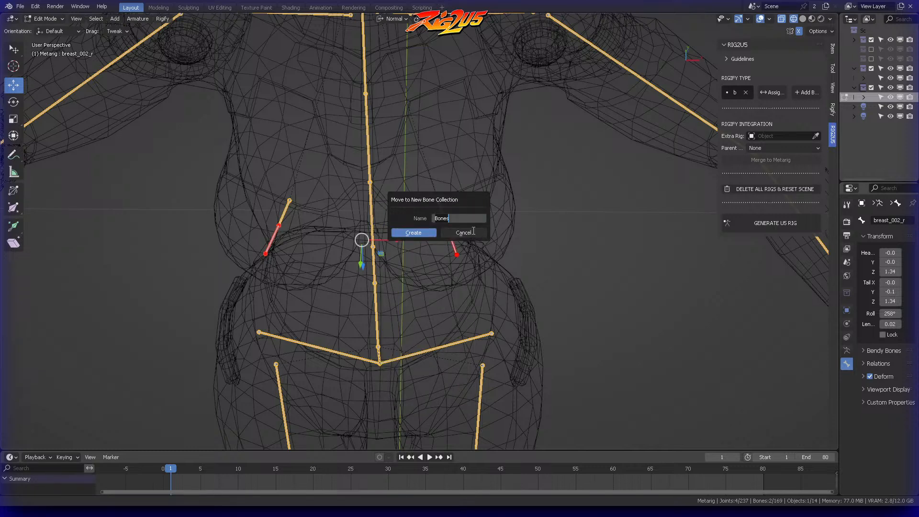
text(Extras)
click(421, 231)
middle_drag(470, 214, 467, 144)
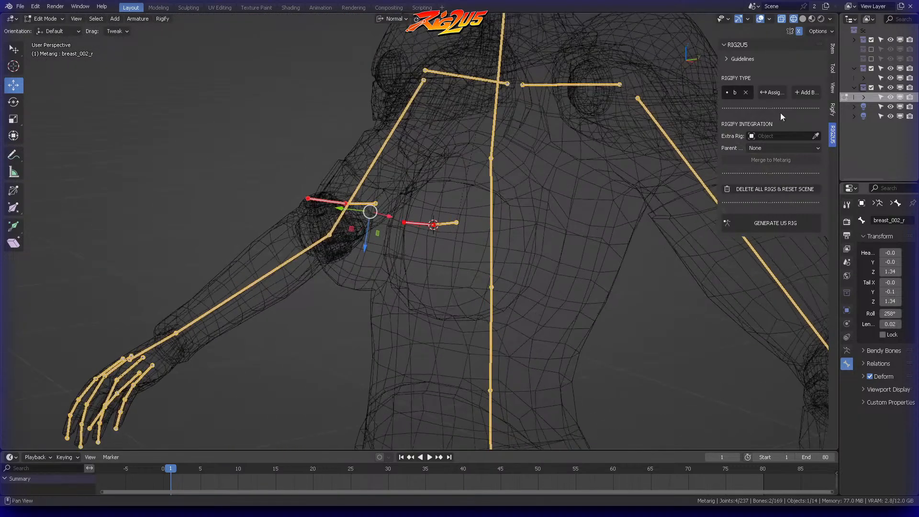
Step: Show the metarig's armature data settings in an enlarged Properties editor and hide the viewport sidebar
drag(839, 336, 706, 336)
click(713, 351)
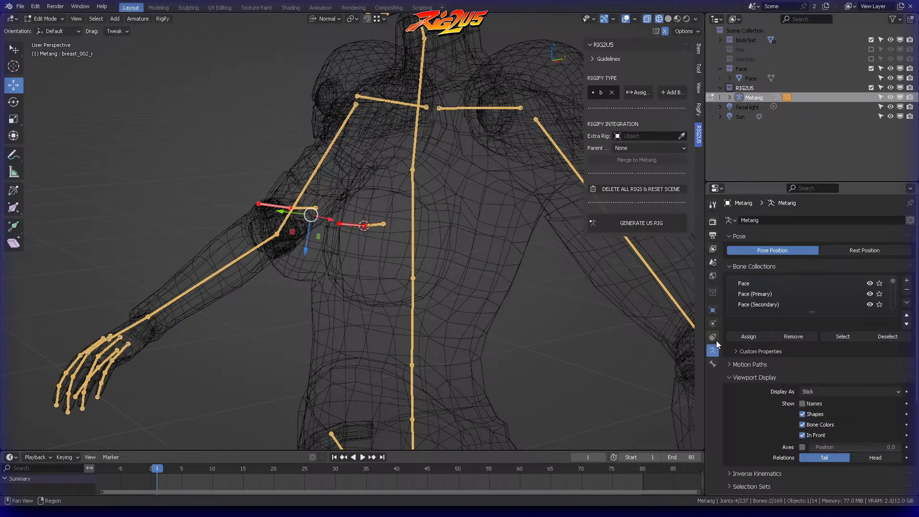
key(n)
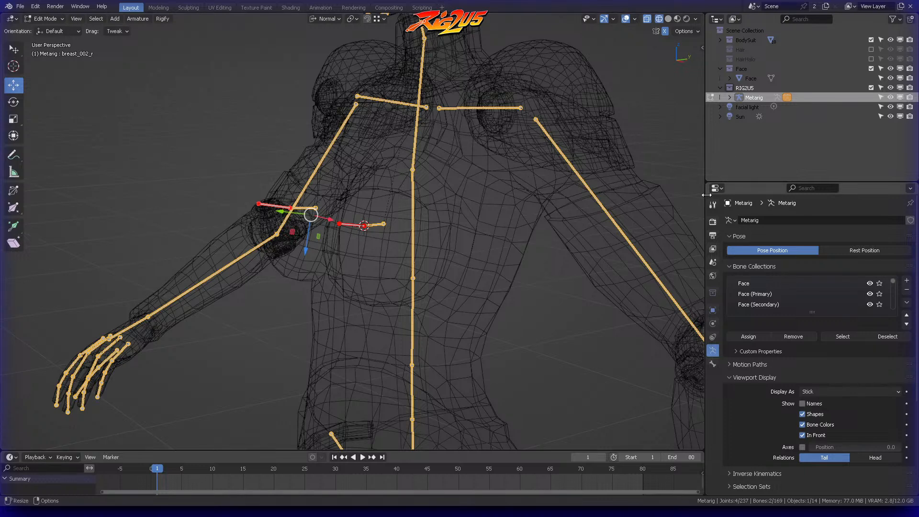
ctrl+middle_drag(846, 303, 847, 295)
drag(813, 182, 813, 44)
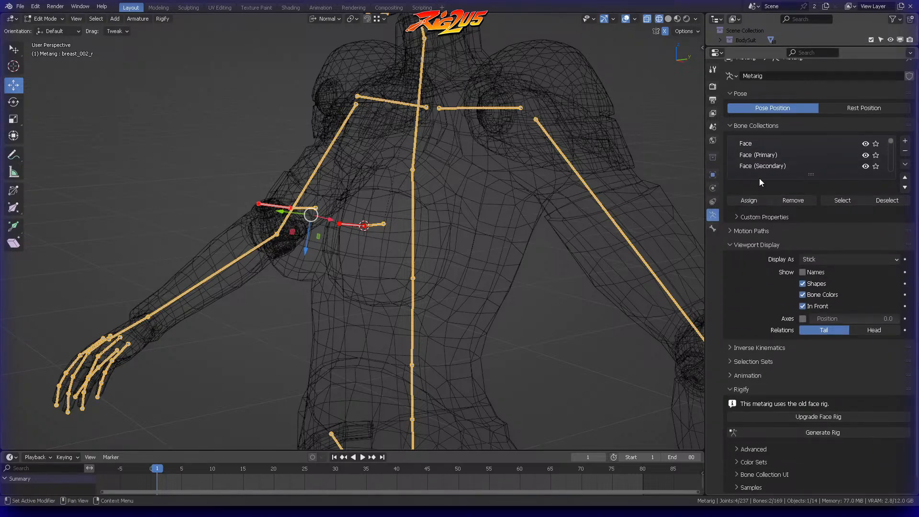
Step: Expand the Bone Collection UI settings in the metarig's Rigify section, keeping the Advanced settings collapsed
scroll(775, 174, up, 2)
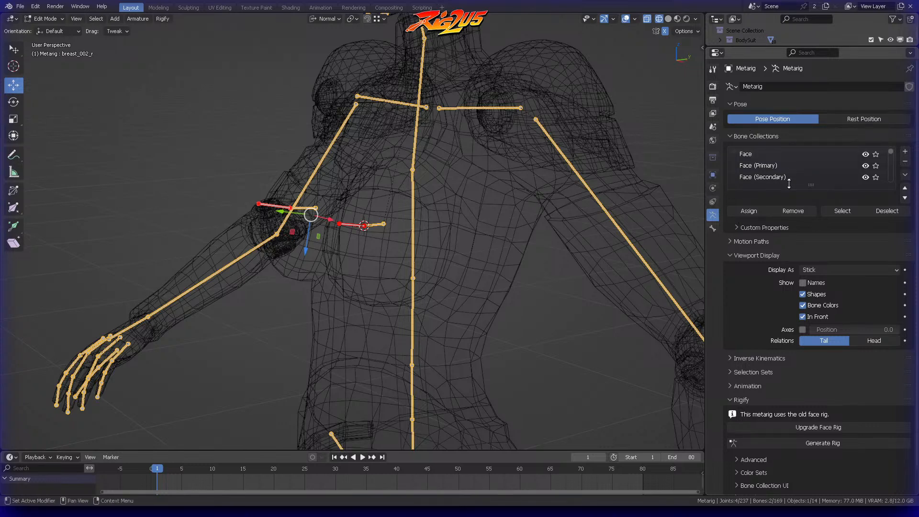
scroll(753, 391, down, 2)
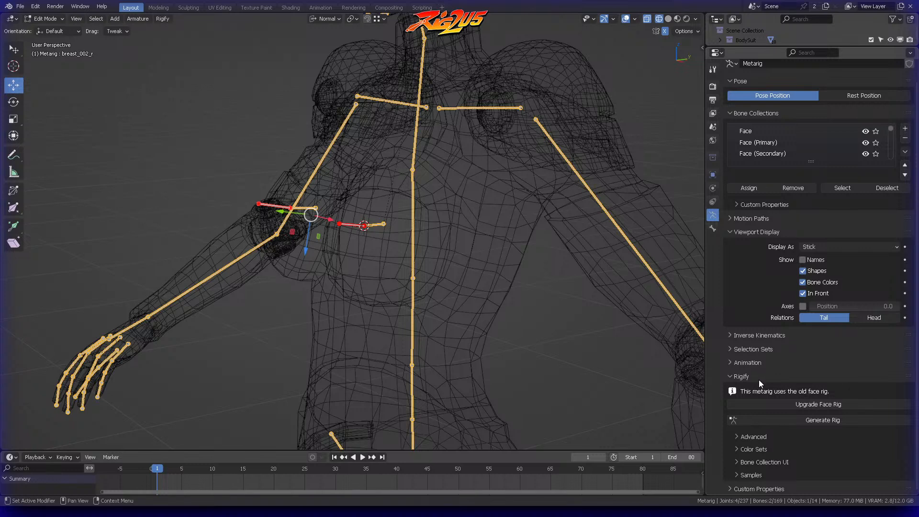
click(742, 437)
scroll(749, 383, down, 5)
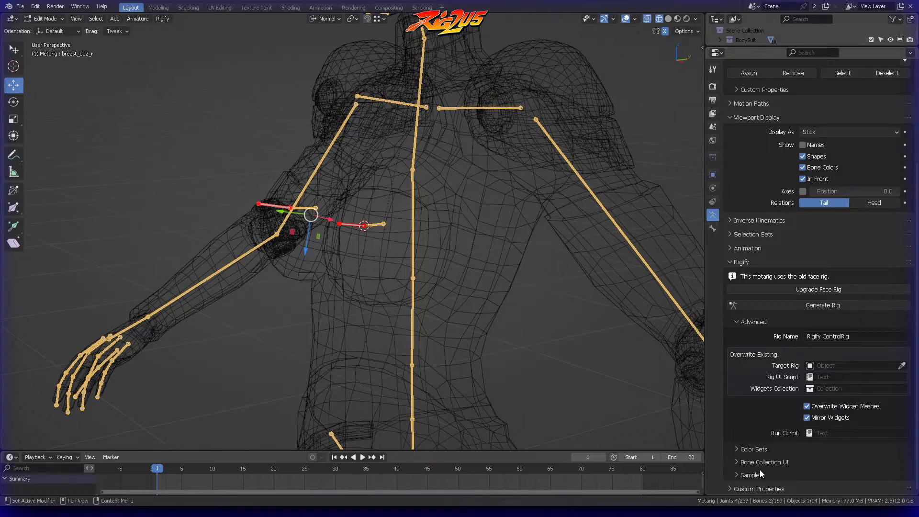
click(739, 320)
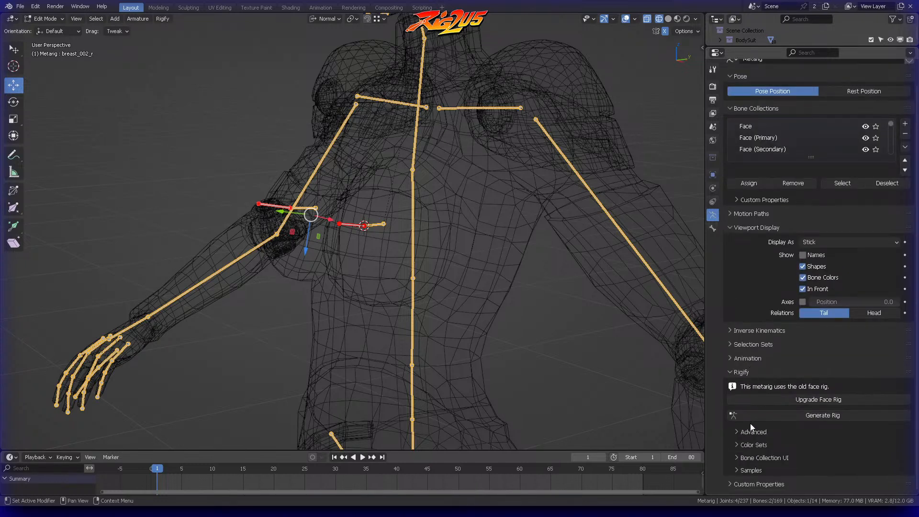
click(741, 457)
scroll(750, 421, down, 3)
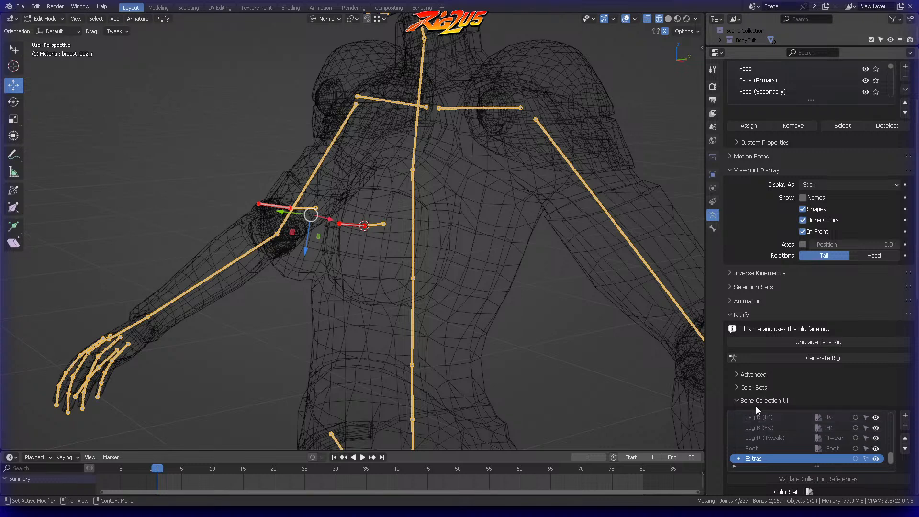
Step: Assign the Extra color set to the Extras bone collection
scroll(843, 345, down, 4)
scroll(857, 400, down, 3)
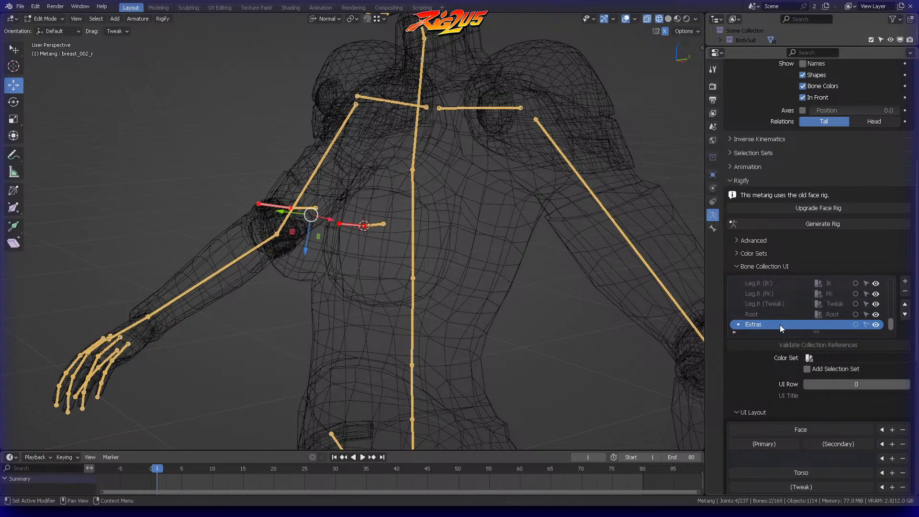
click(811, 358)
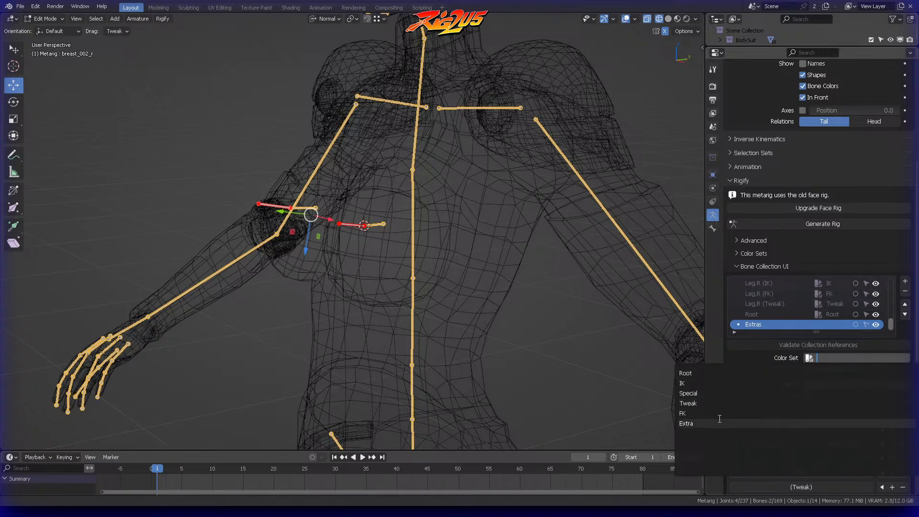
click(693, 423)
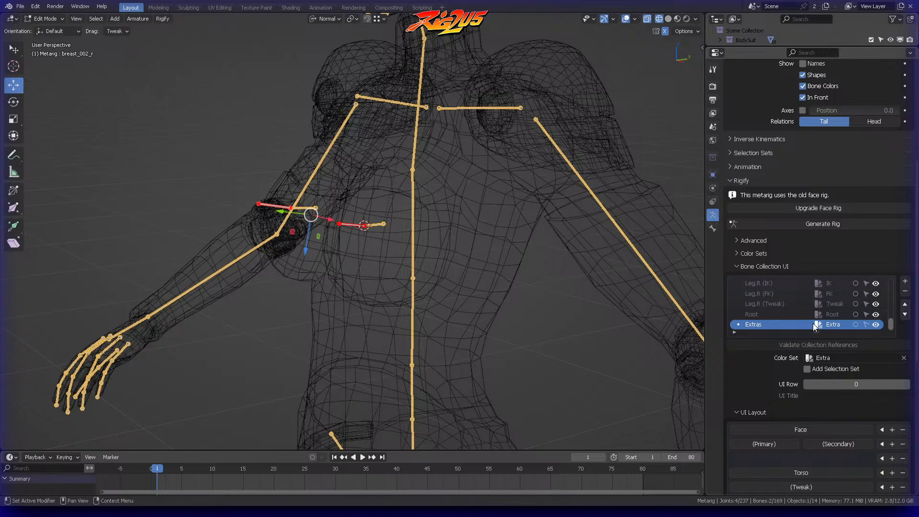
Step: Set the Extras collection's UI title to Extra and place it in UI row 17, below the leg tweak row
scroll(776, 386, down, 4)
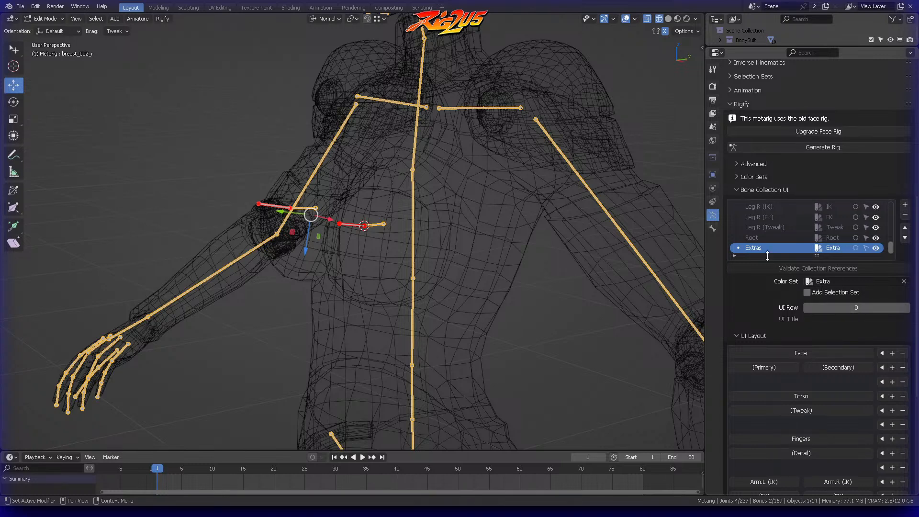
click(816, 319)
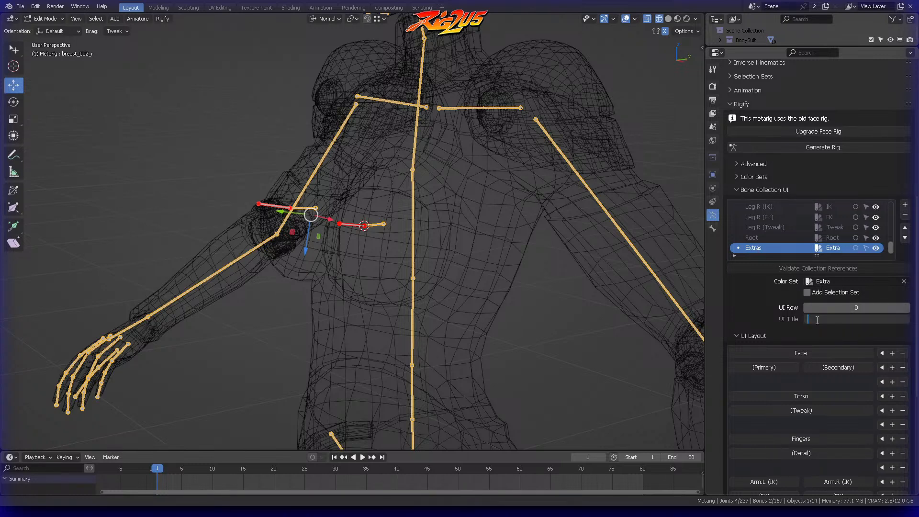
text(Extra)
key(Return)
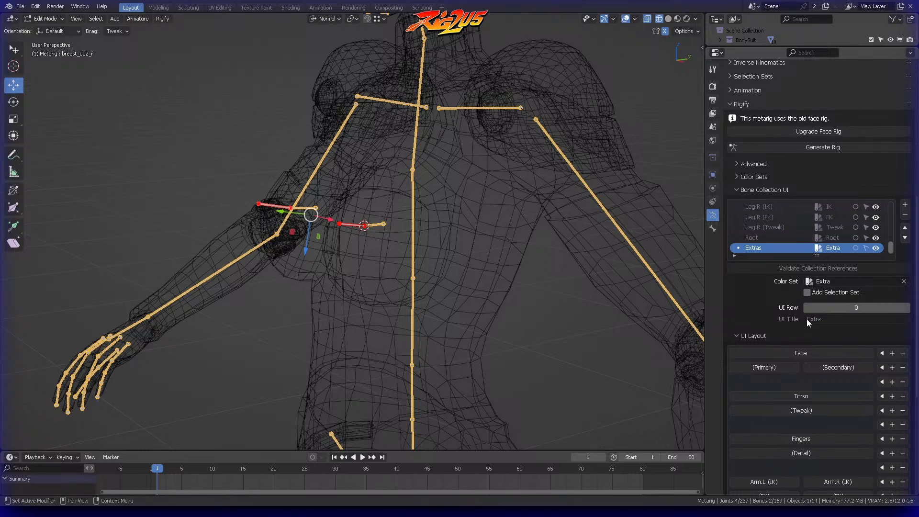
scroll(799, 325, down, 10)
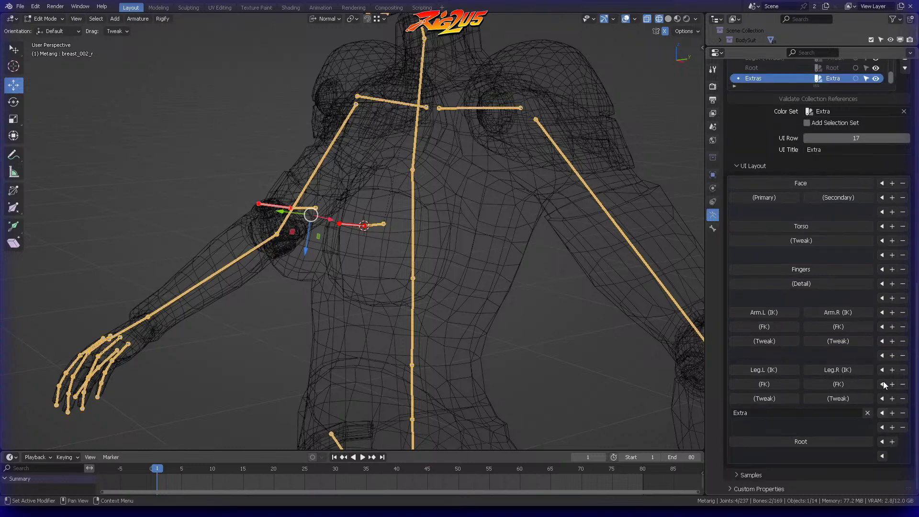
Step: Review the Extras collection's color set, UI row and title against the collection list and the Extra entry in the UI layout
scroll(820, 234, up, 1)
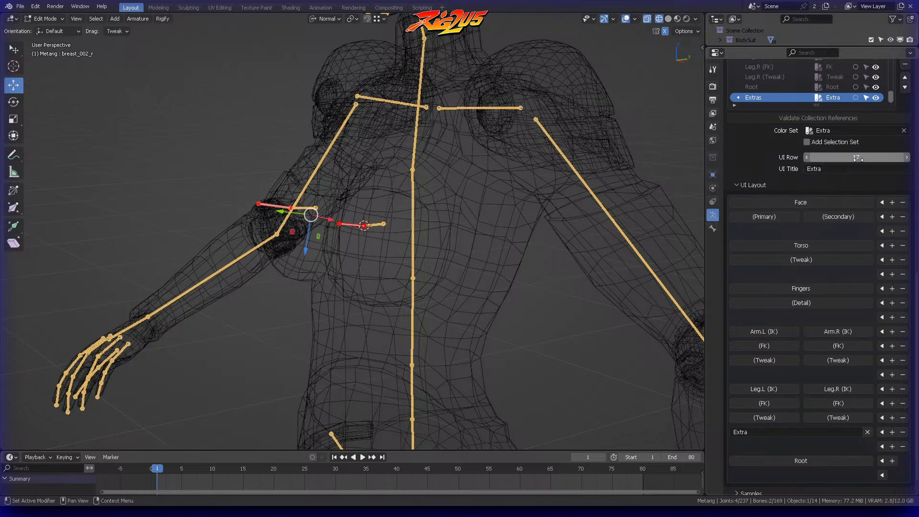
scroll(765, 157, up, 5)
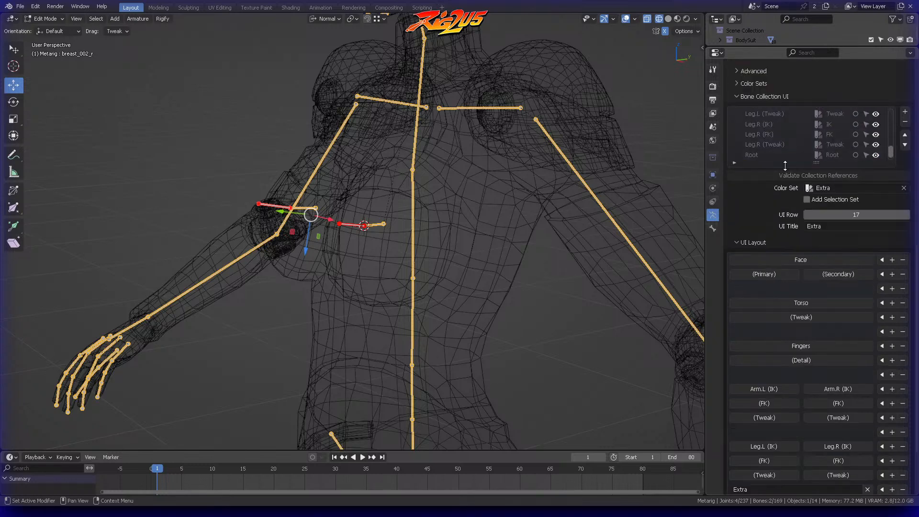
scroll(779, 197, down, 1)
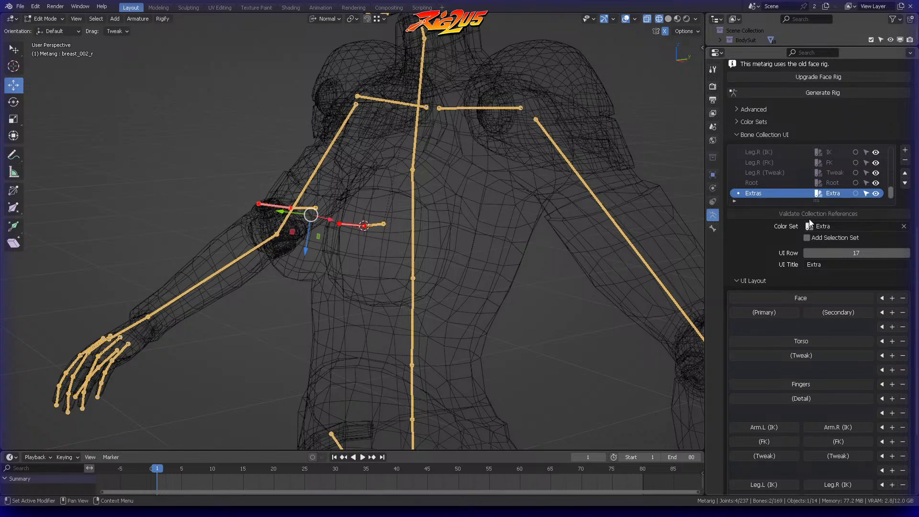
scroll(792, 279, down, 6)
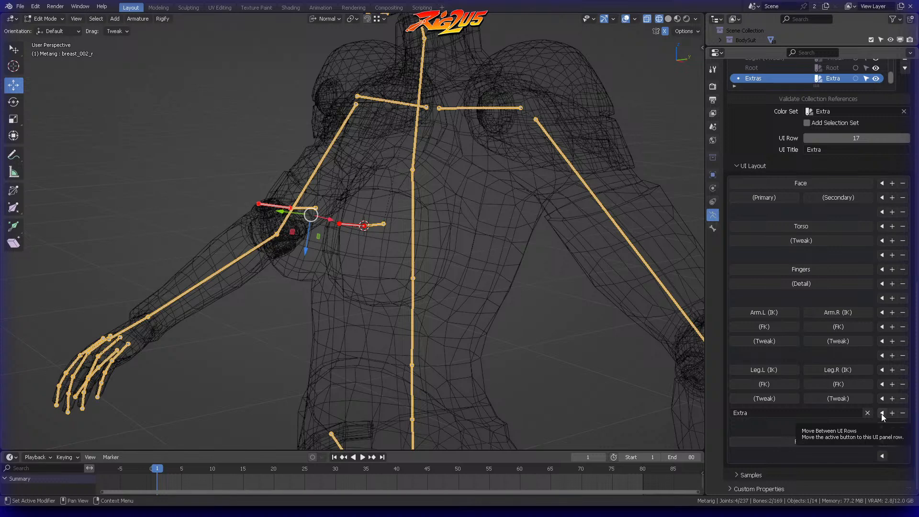
scroll(867, 346, up, 3)
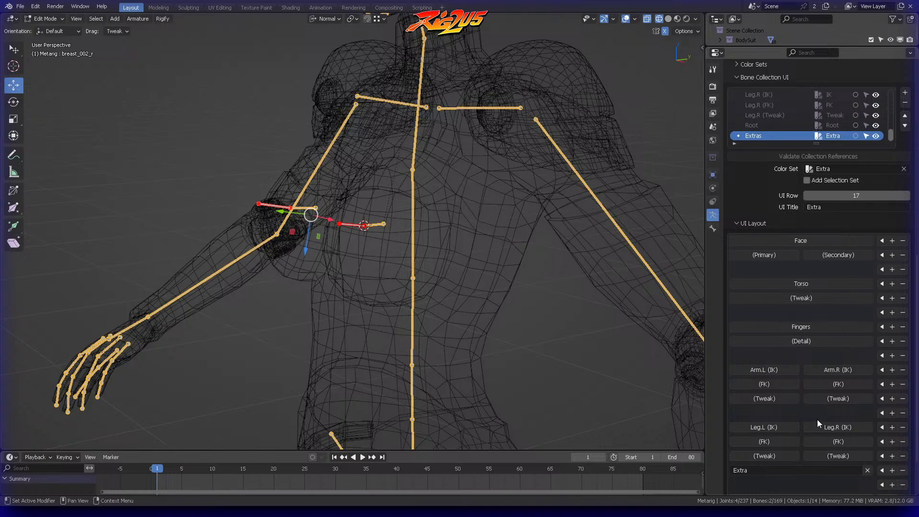
scroll(820, 428, down, 3)
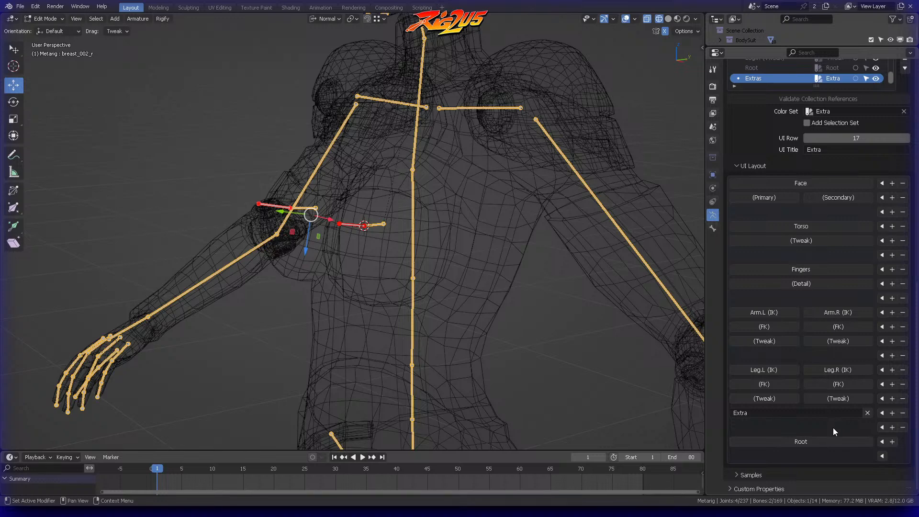
Step: Examine the metarig's fit inside the body mesh from several angles, from the head and arms down to the leg bones
scroll(508, 304, down, 3)
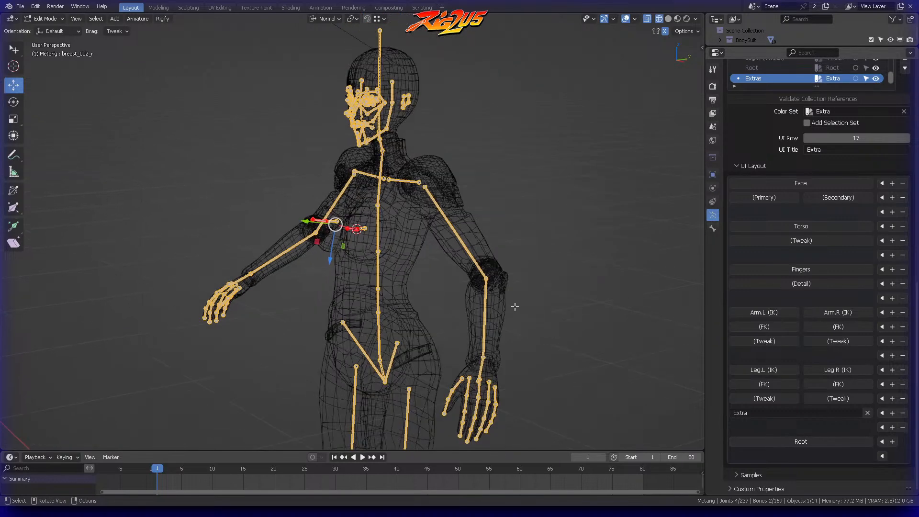
scroll(467, 331, down, 5)
shift+middle_drag(461, 322, 463, 201)
shift+middle_drag(444, 157, 472, 199)
scroll(464, 213, up, 1)
scroll(469, 191, up, 1)
shift+middle_drag(493, 154, 451, 228)
middle_drag(451, 227, 412, 226)
scroll(460, 196, up, 1)
key(KP_3)
scroll(483, 181, up, 3)
shift+middle_drag(488, 90, 383, 220)
middle_drag(383, 220, 495, 219)
click(494, 221)
shift+middle_drag(429, 354, 466, 159)
scroll(452, 210, down, 2)
middle_drag(469, 191, 439, 203)
shift+middle_drag(426, 347, 448, 184)
middle_drag(449, 184, 486, 159)
Step: Try to straighten the legs in side view by moving both knee joints about 0.03 m backward along global Y
key(KP_3)
scroll(443, 229, down, 2)
shift+middle_drag(453, 218, 453, 229)
mouse_move(428, 242)
ctrl+right_down()
mouse_move(375, 265)
mouse_move(432, 240)
ctrl+right_up()
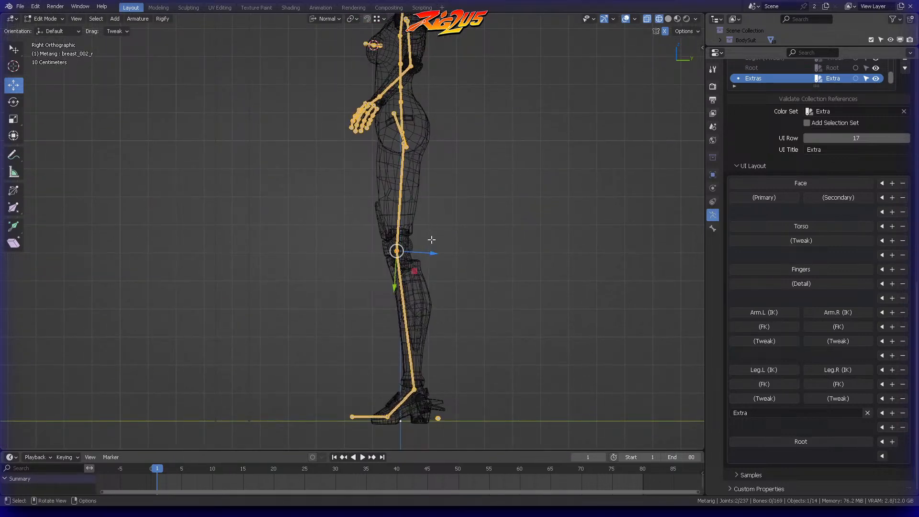
key(g)
key(y)
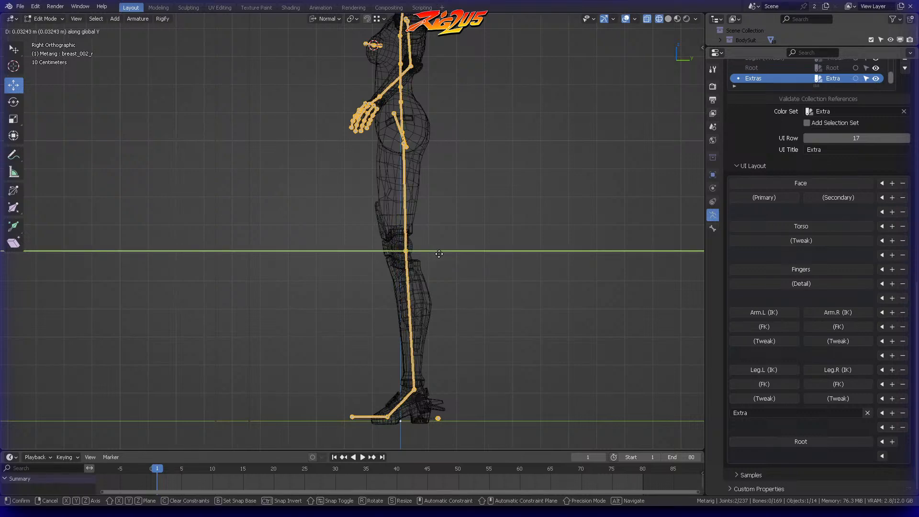
click(439, 253)
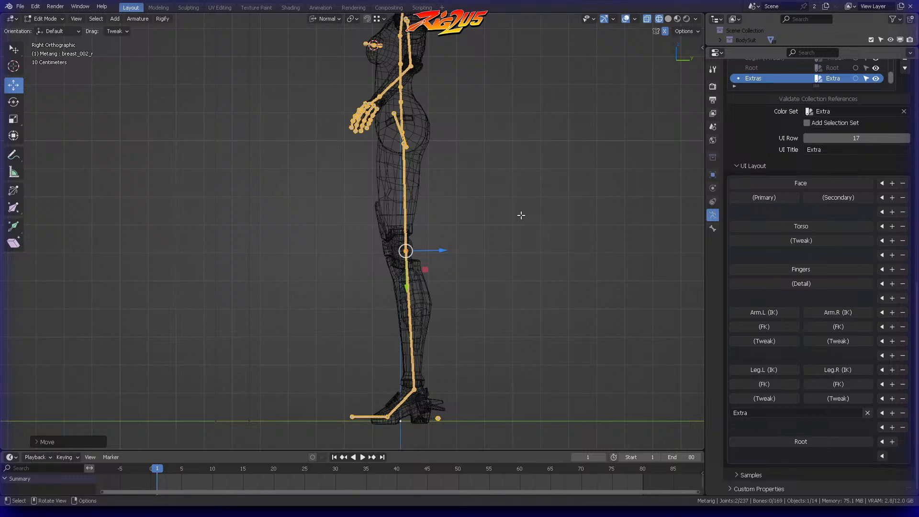
key(ctrl+z)
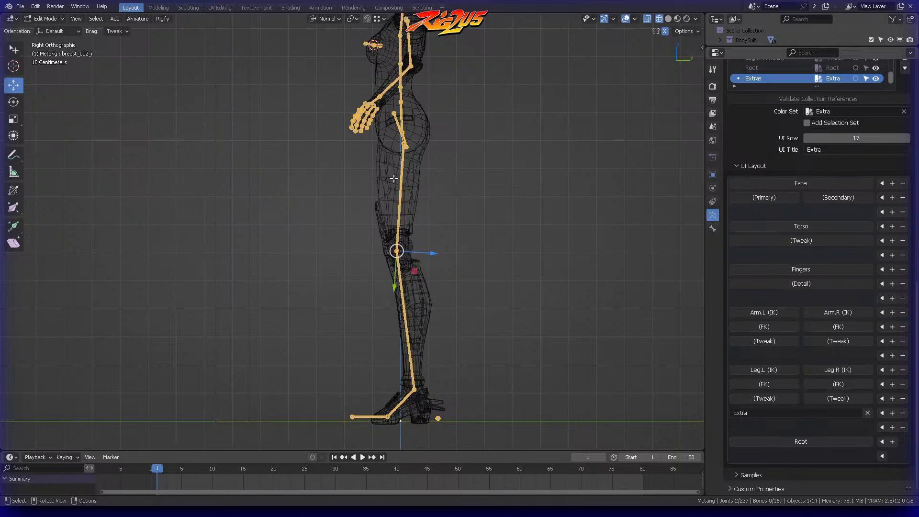
Step: Try to align the knee joints straight between hips and ankles, and compare the legs in front and side views
scroll(418, 184, up, 5)
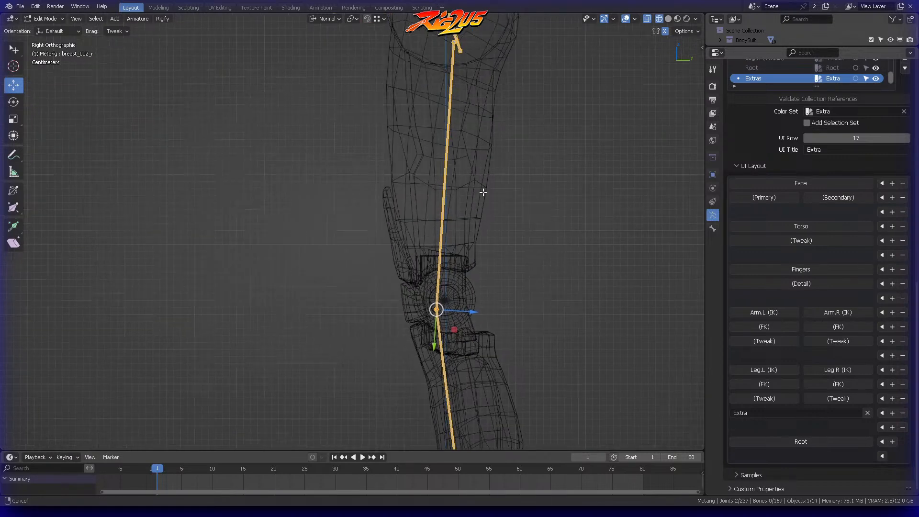
scroll(461, 166, up, 3)
shift+middle_drag(462, 302, 407, 267)
scroll(408, 275, down, 8)
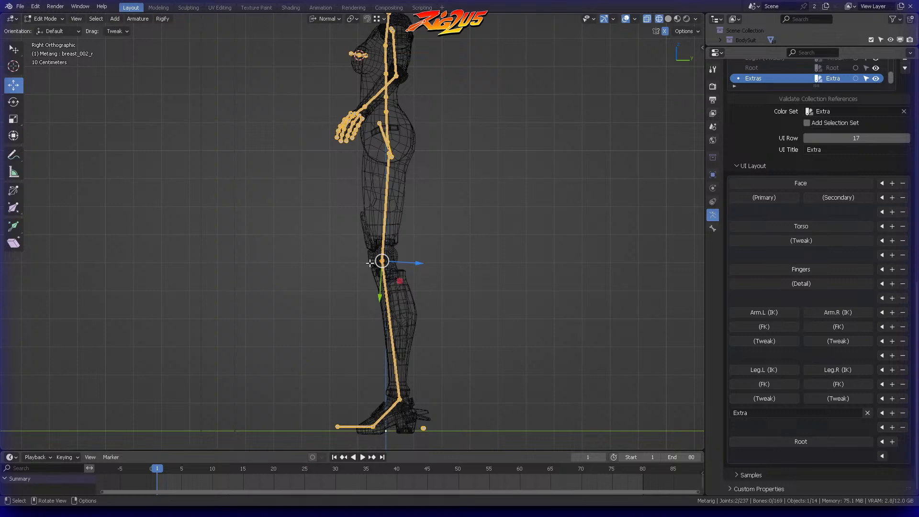
drag(412, 263, 423, 259)
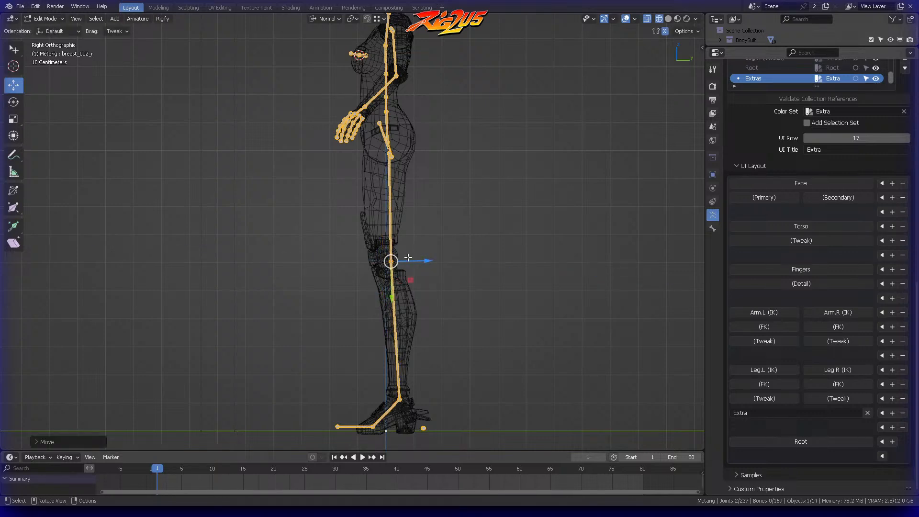
middle_drag(443, 257, 493, 243)
key(KP_1)
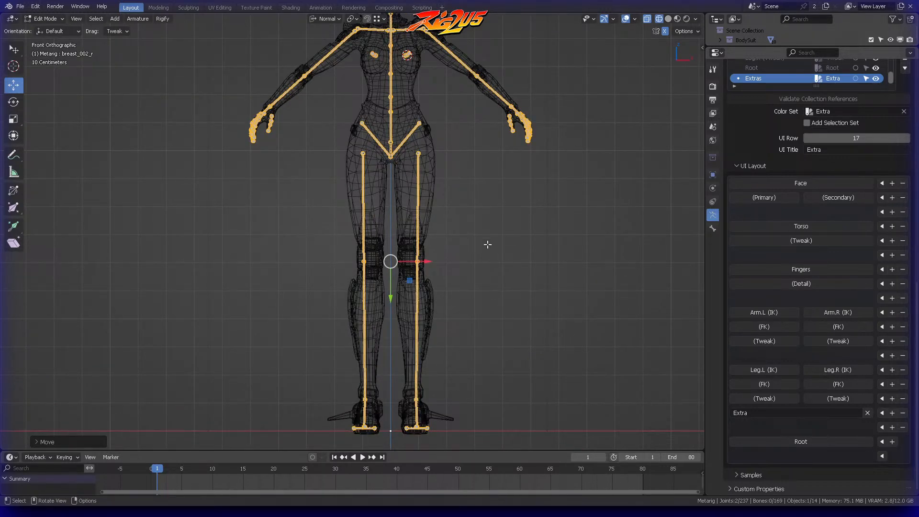
key(KP_3)
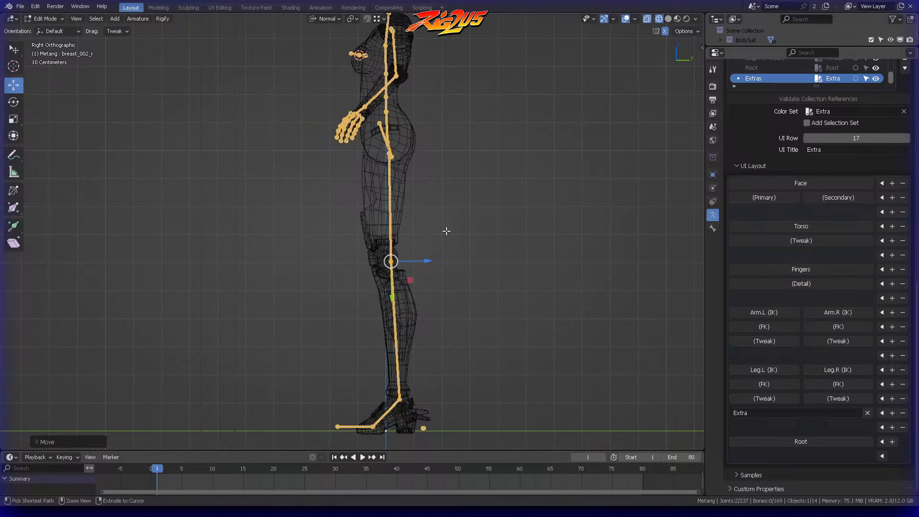
key(ctrl+z)
Step: Move both knee joints slightly up and back toward the centre of the round knee mesh in side view
scroll(446, 231, up, 5)
shift+middle_drag(504, 214, 484, 238)
shift+middle_drag(474, 269, 469, 233)
scroll(474, 212, up, 5)
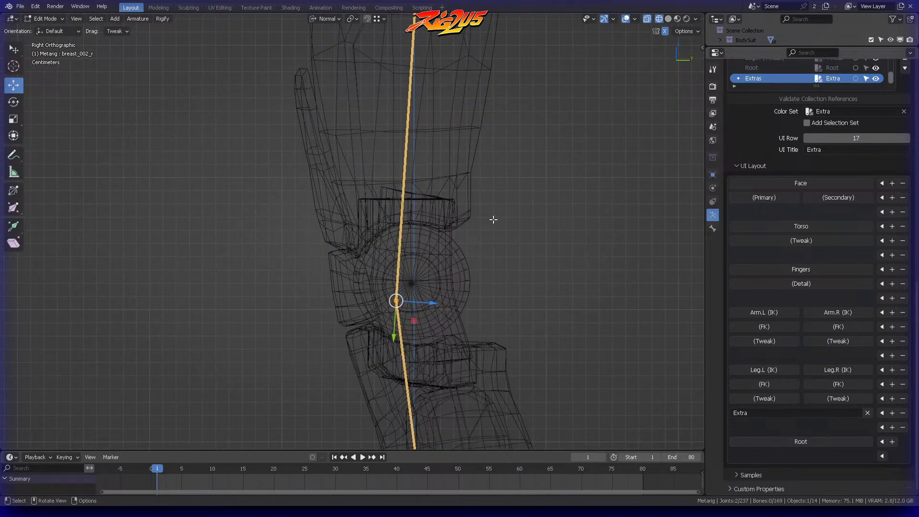
key(g)
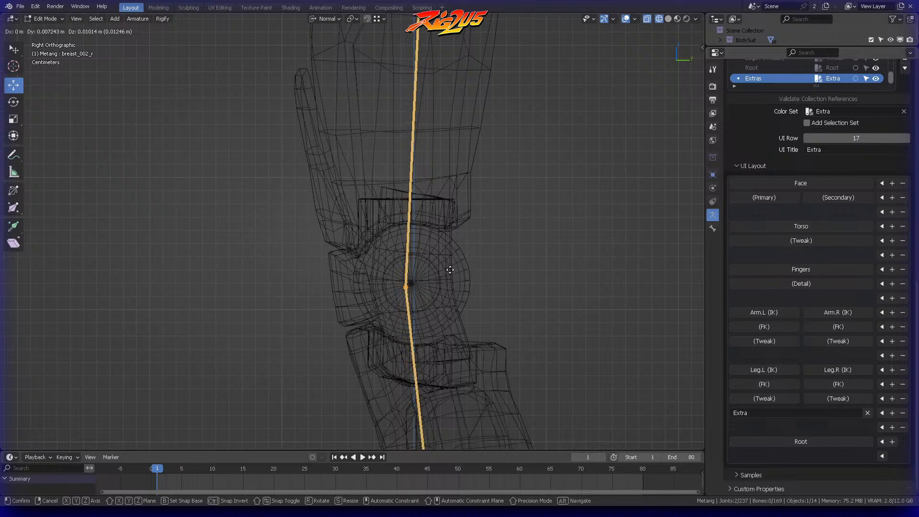
click(454, 266)
scroll(456, 263, down, 4)
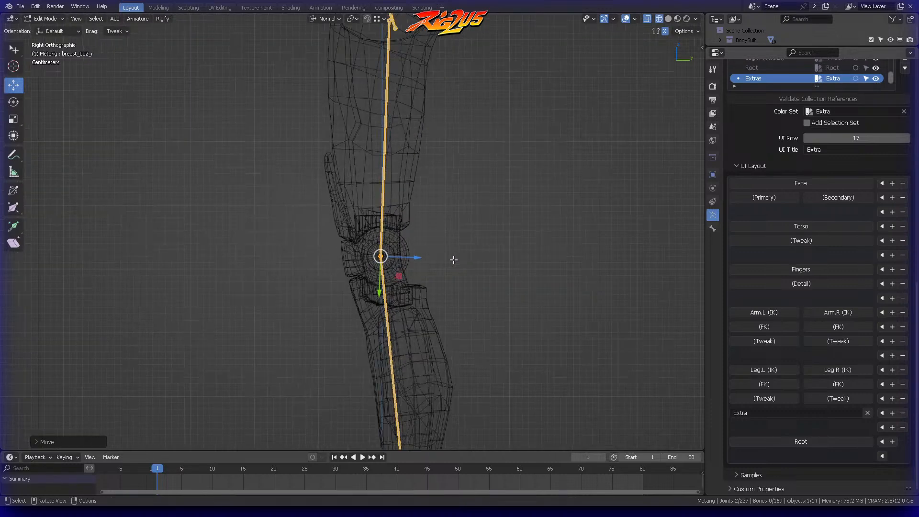
scroll(406, 232, down, 3)
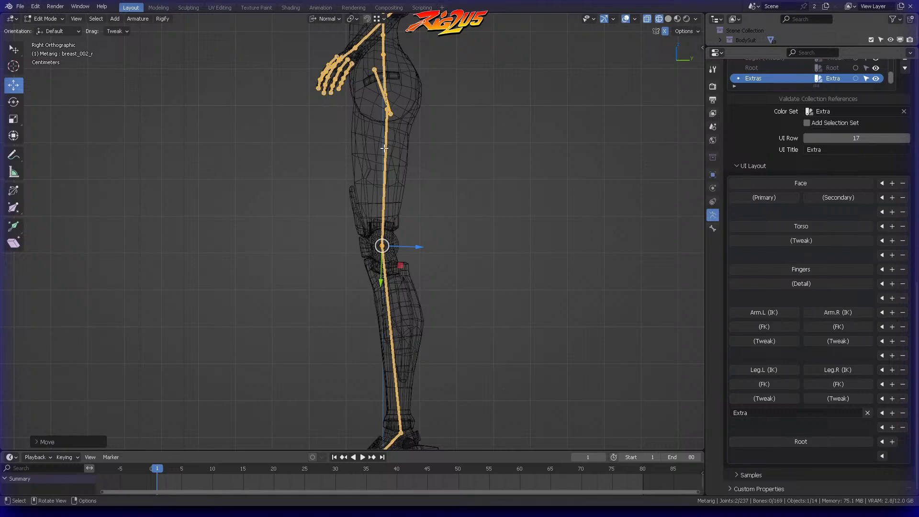
Step: Move both ankle joints down and slightly forward to the mesh's ankle pivot in side view
shift+middle_drag(422, 230, 425, 109)
scroll(428, 112, up, 2)
shift+middle_drag(461, 335, 427, 215)
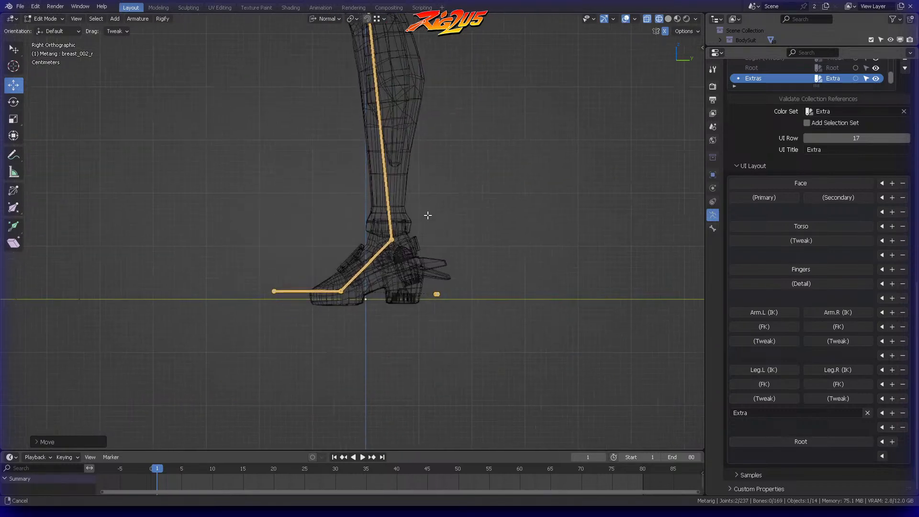
scroll(427, 215, up, 3)
key(c)
ctrl+right_drag(421, 242, 412, 279)
scroll(431, 240, up, 3)
shift+middle_drag(433, 238, 391, 195)
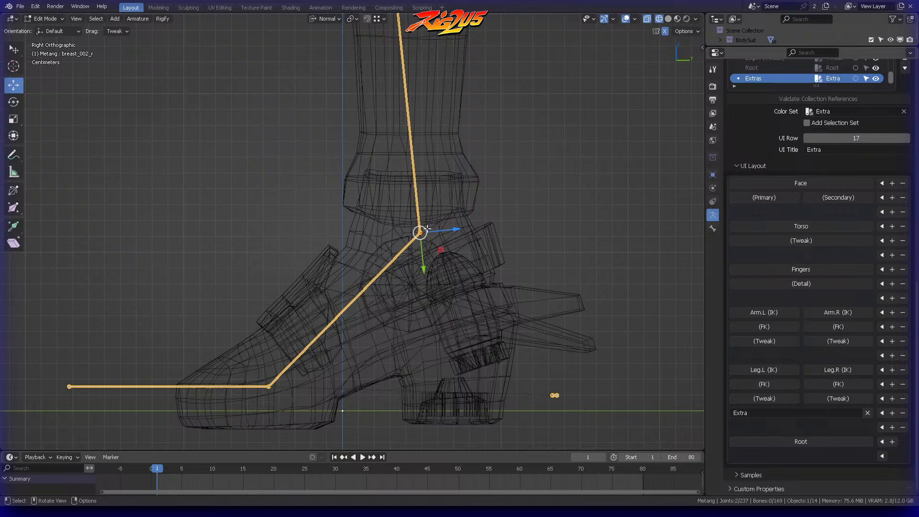
key(g)
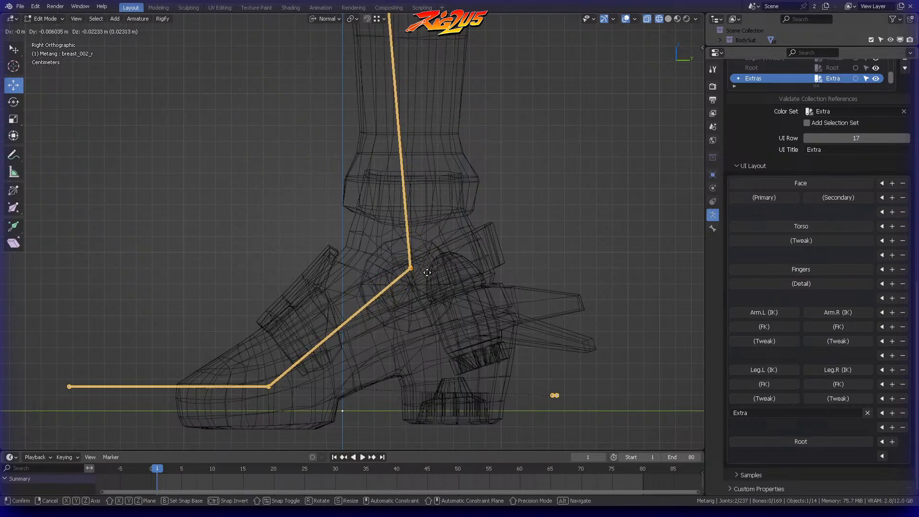
click(427, 281)
scroll(439, 193, down, 4)
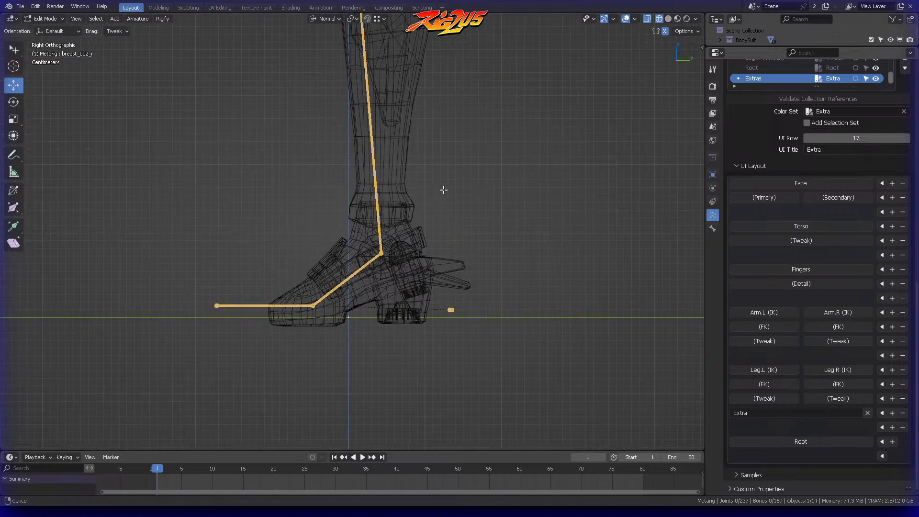
Step: Shift both foot-to-toe joints slightly backward along global Y to fit the ball of the shoe
shift+middle_drag(440, 194, 515, 164)
scroll(510, 170, up, 4)
shift+middle_drag(489, 226, 429, 179)
key(b)
drag(358, 213, 396, 294)
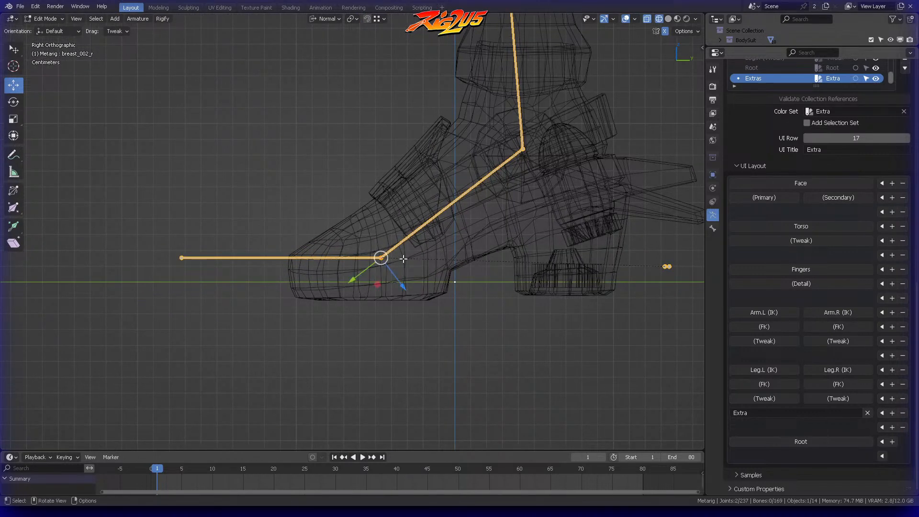
key(g)
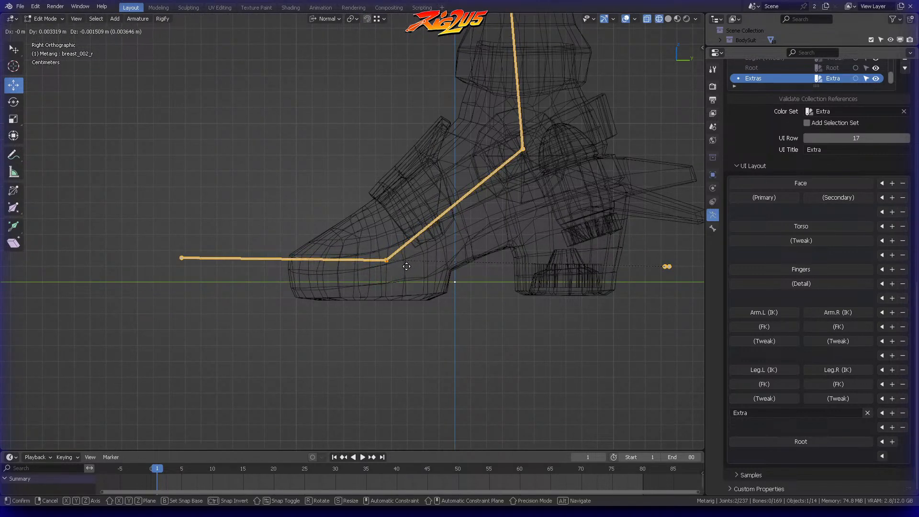
right_click(407, 266)
key(g)
key(y)
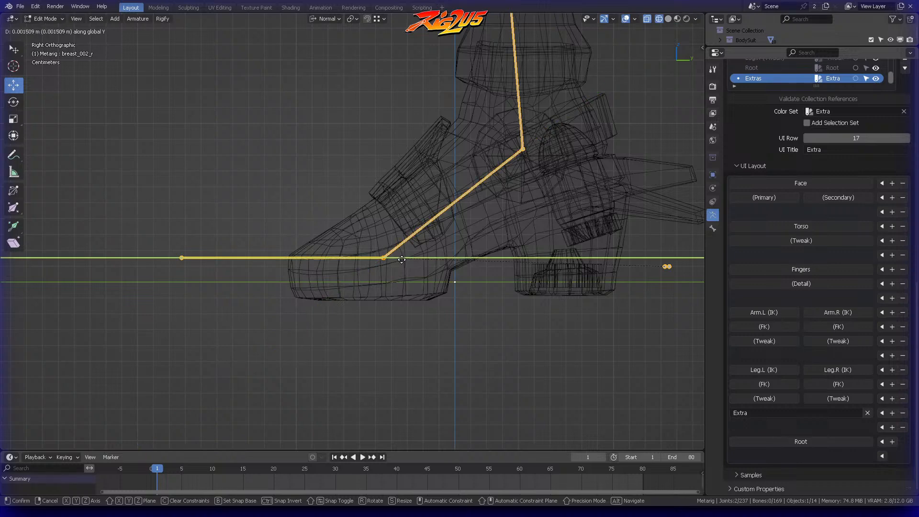
click(403, 260)
Step: Pull both toe bone tips back along global Y so they end near the front of the shoe
key(alt+a)
ctrl+right_drag(190, 215, 218, 239)
key(g)
key(y)
click(313, 242)
scroll(314, 241, down, 6)
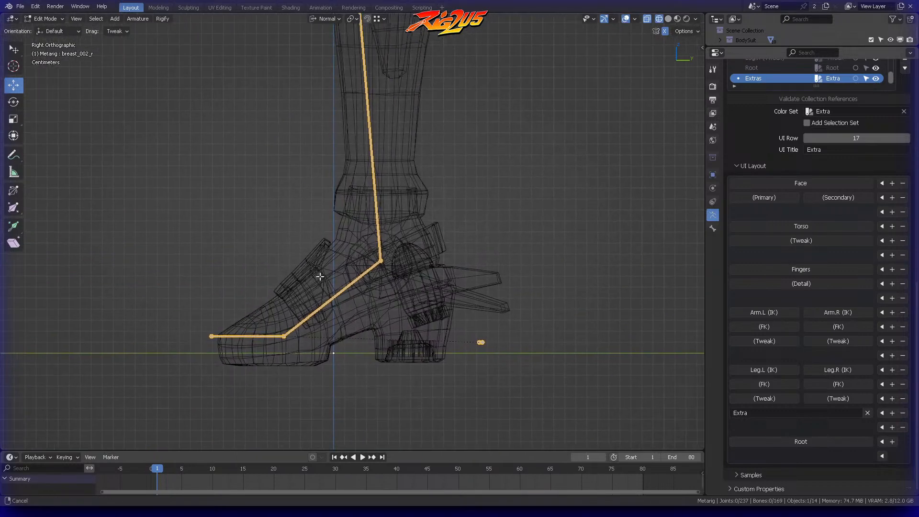
Step: Check the refitted leg and foot bones against the mesh in side and front views
shift+middle_drag(421, 171, 432, 291)
shift+middle_drag(439, 171, 448, 234)
scroll(439, 223, down, 3)
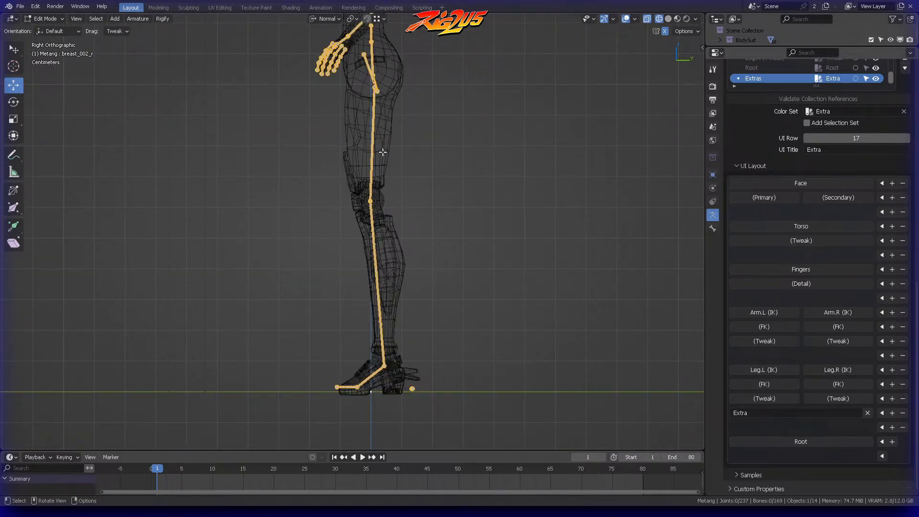
shift+middle_drag(402, 154, 428, 229)
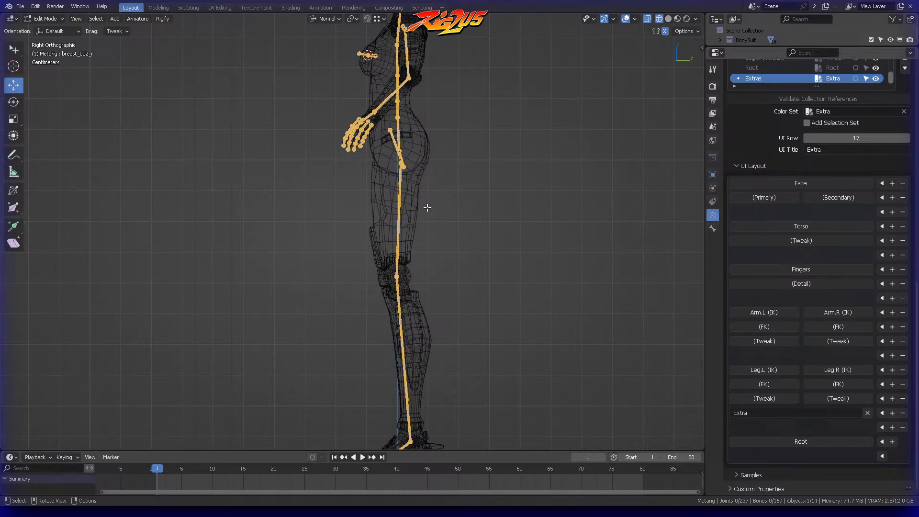
key(KP_1)
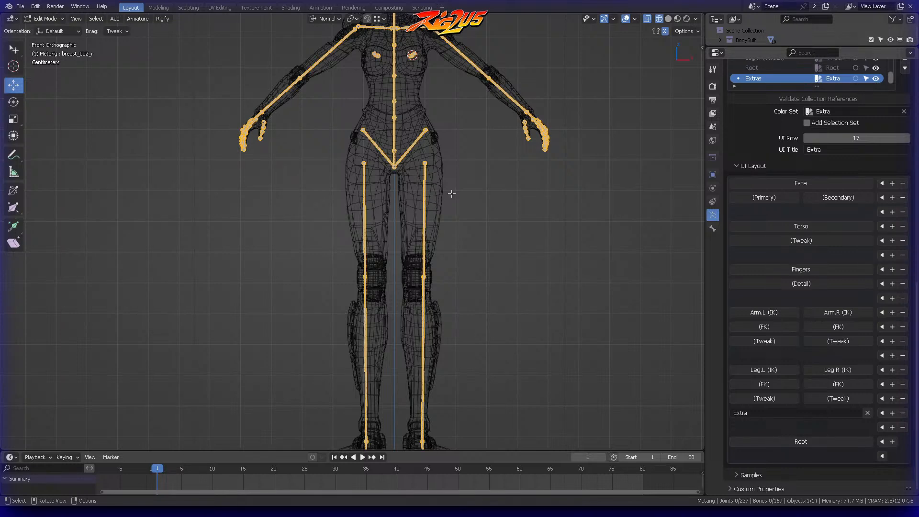
Step: Display Blender's splash screen to check the release version, and dismiss it
click(8, 6)
click(34, 17)
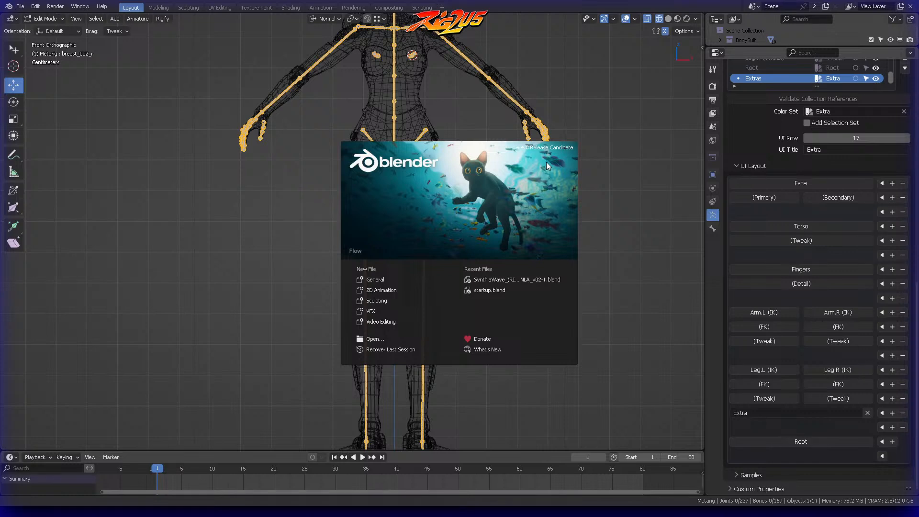
click(676, 88)
Step: Show the RIG2U5 tools in the viewport sidebar and frame the metarig's legs in front view
key(n)
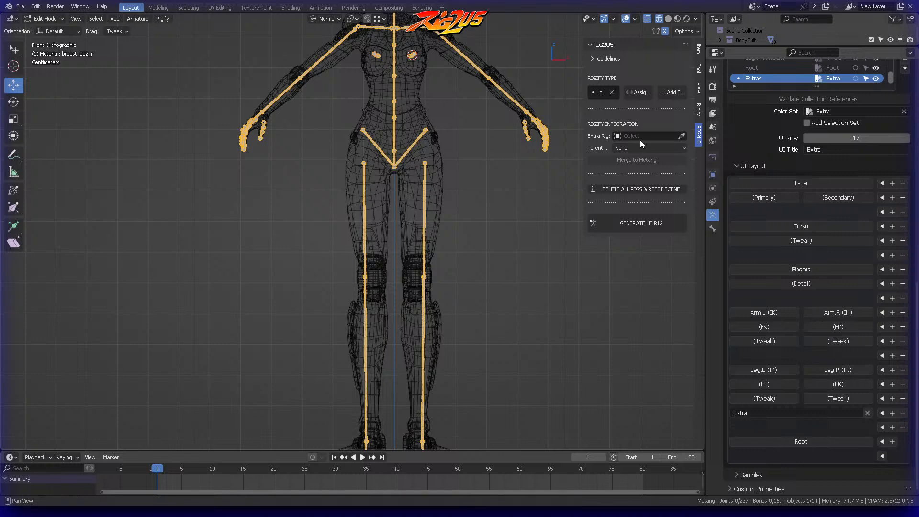
scroll(486, 175, down, 3)
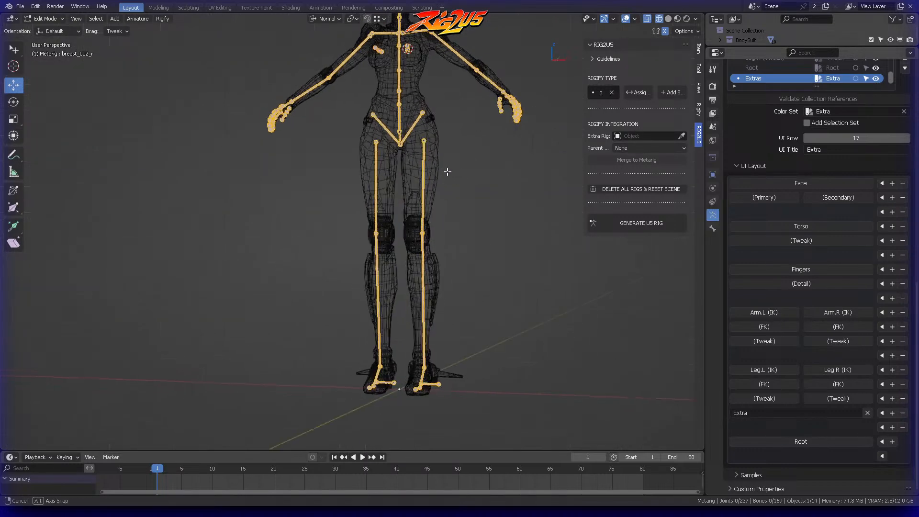
scroll(471, 179, up, 2)
shift+middle_drag(468, 187, 430, 223)
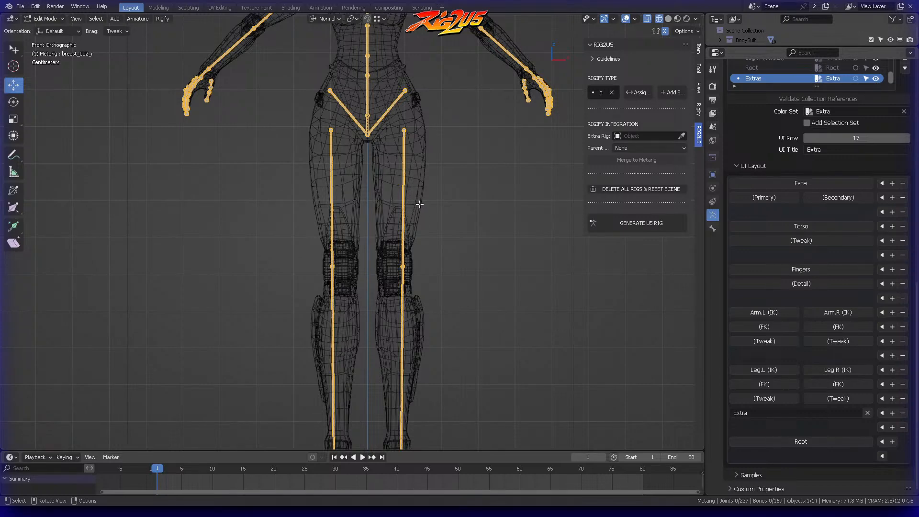
Step: Select the left leg's bone chain in front view and shift it inward along global X
shift+middle_drag(437, 185, 465, 64)
scroll(486, 289, up, 2)
scroll(445, 189, up, 1)
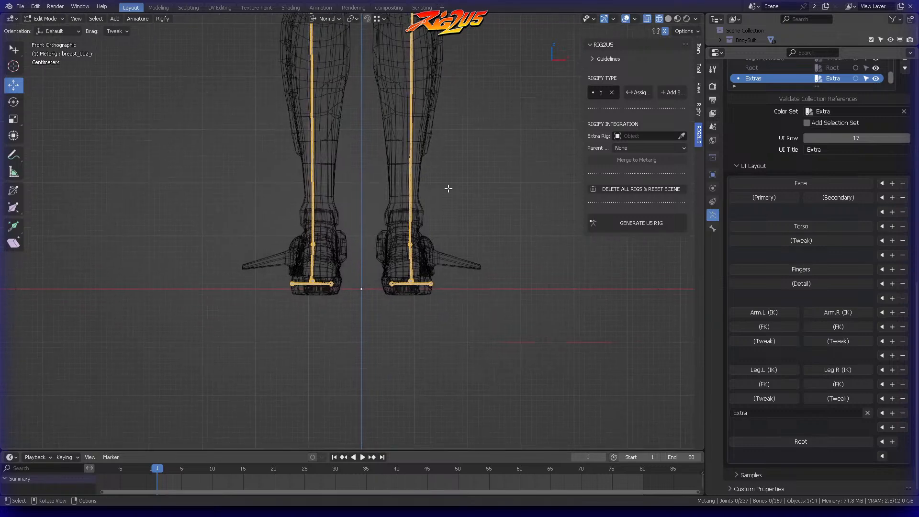
scroll(461, 172, up, 1)
scroll(462, 154, down, 7)
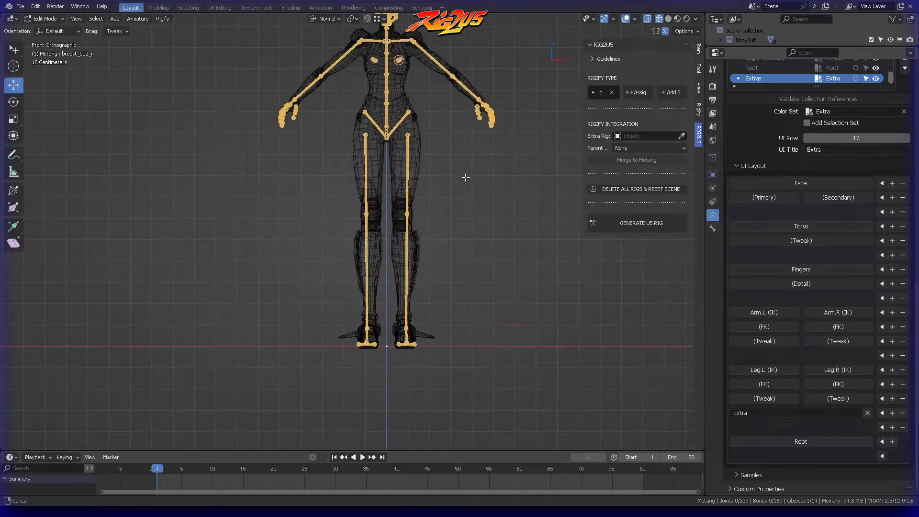
mouse_move(412, 124)
ctrl+right_down()
mouse_move(385, 334)
mouse_move(440, 269)
mouse_move(445, 241)
ctrl+right_up()
scroll(471, 220, up, 8)
shift+middle_drag(474, 219, 322, 214)
scroll(417, 217, down, 3)
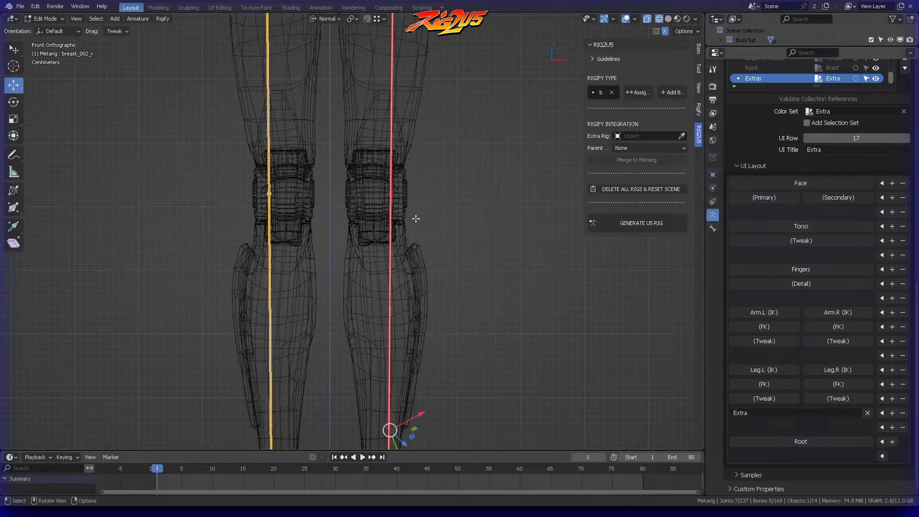
key(g)
key(x)
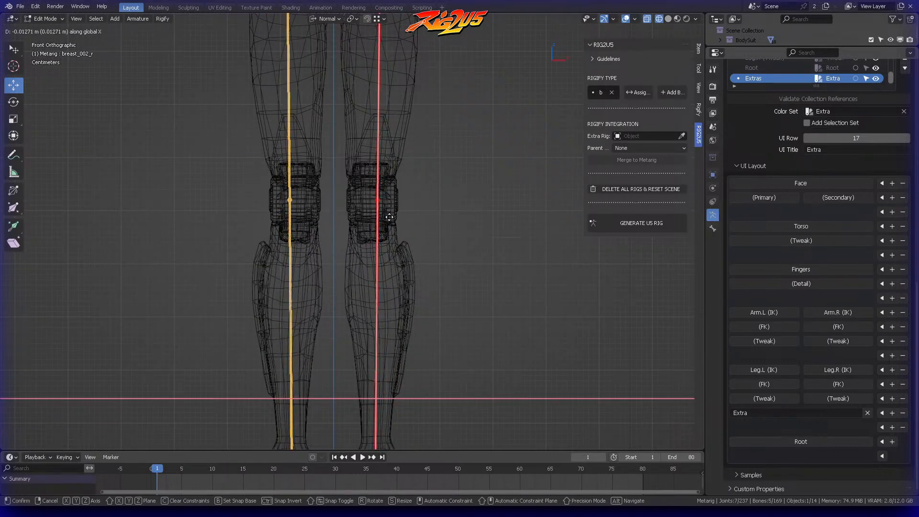
click(383, 213)
scroll(454, 199, down, 2)
shift+middle_drag(453, 199, 463, 211)
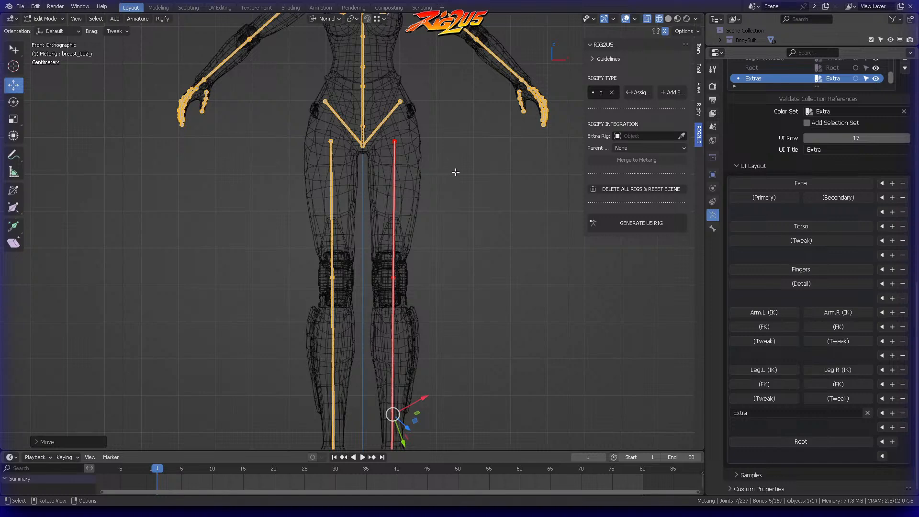
Step: Undo the last leg move, shift the left leg chain inward along global X again to centre it in the leg, and deselect it
key(ctrl+z)
key(g)
key(x)
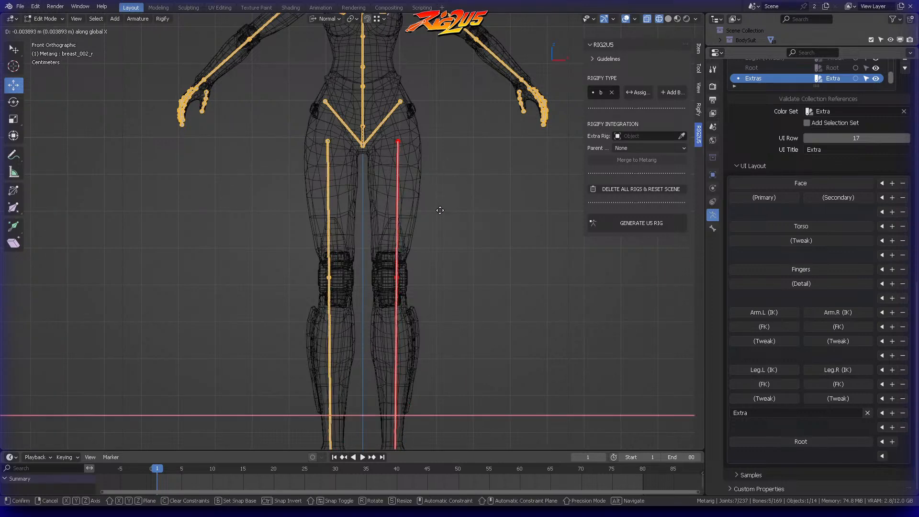
click(401, 221)
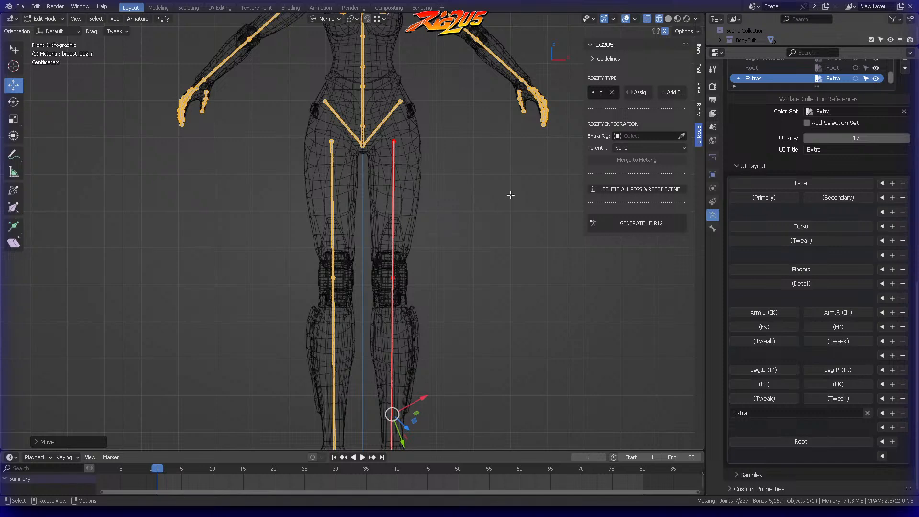
shift+middle_drag(447, 196, 483, 300)
click(463, 206)
Step: Raise the first spine joint above the pelvis base along global Z
scroll(454, 143, up, 3)
shift+middle_drag(463, 87, 419, 237)
scroll(420, 232, up, 2)
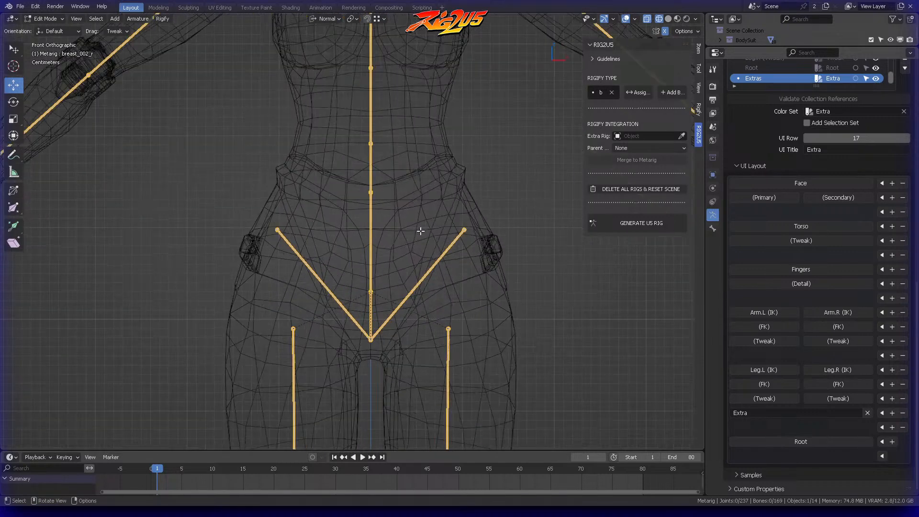
click(371, 291)
key(g)
key(z)
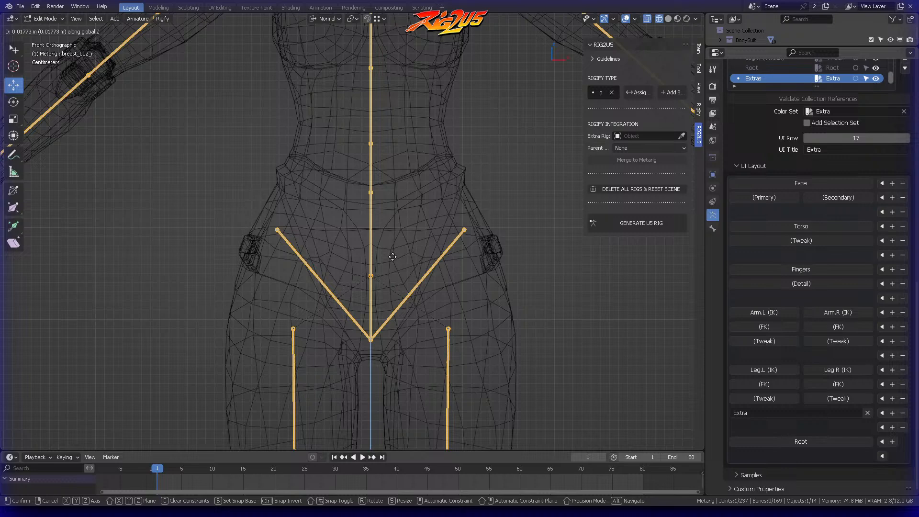
click(391, 261)
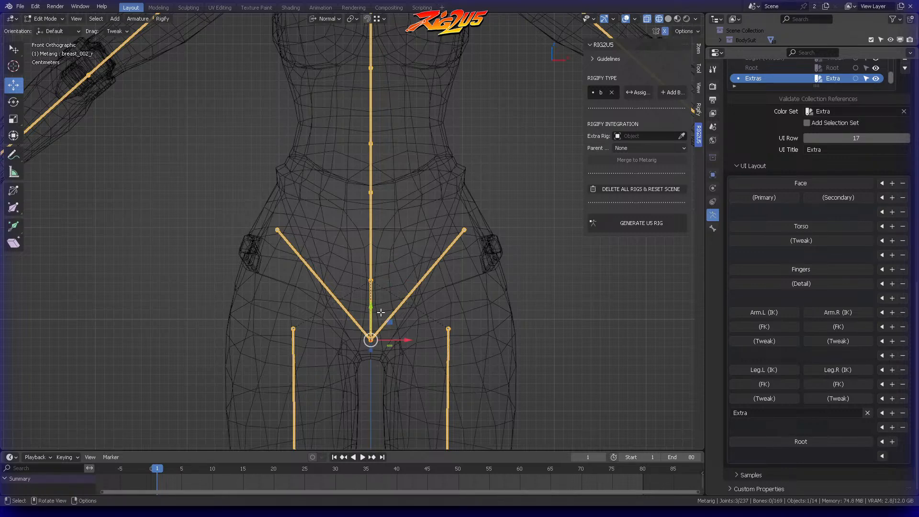
Step: Lower the joint where the pelvis bones and spine base meet by about 0.011 m along global Z, and save the file
key(g)
key(z)
click(384, 349)
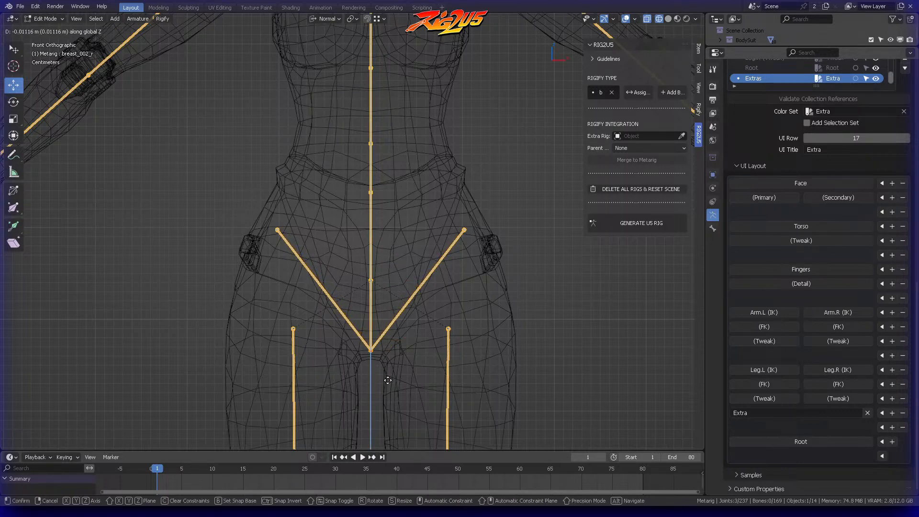
middle_drag(386, 378, 425, 213)
key(ctrl+s)
Step: Move the second spine joint above the pelvis base down about 0.014 m along global Z in front view, and deselect it
click(332, 257)
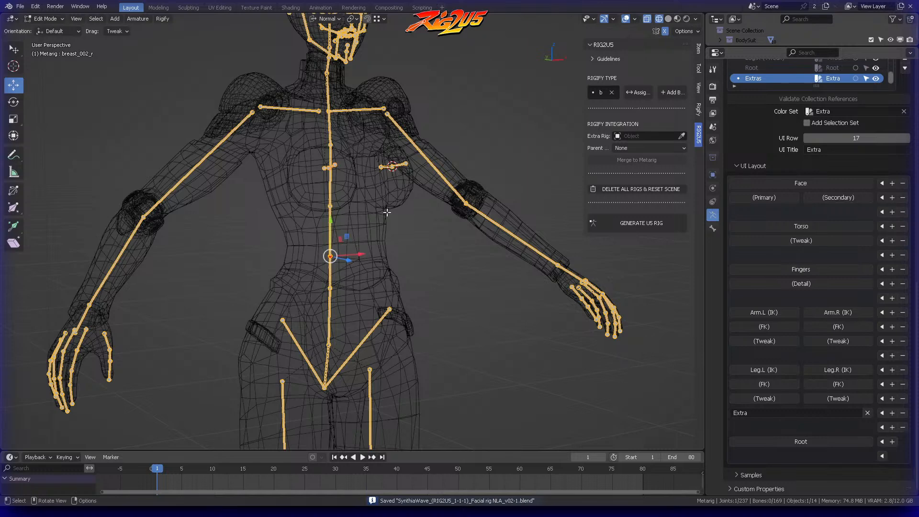
key(KP_1)
shift+middle_drag(390, 283, 391, 223)
click(378, 224)
mouse_move(355, 225)
ctrl+right_down()
mouse_move(345, 230)
mouse_move(361, 234)
ctrl+right_up()
key(g)
key(z)
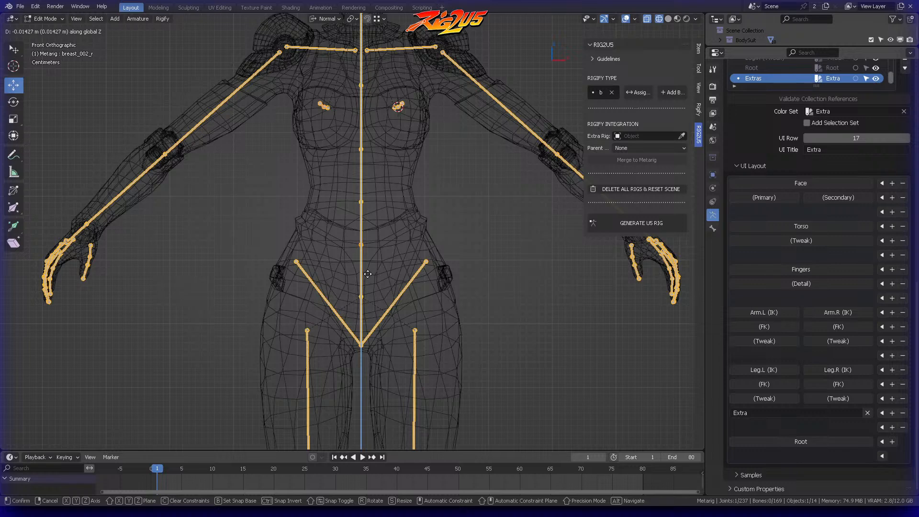
click(367, 272)
click(381, 245)
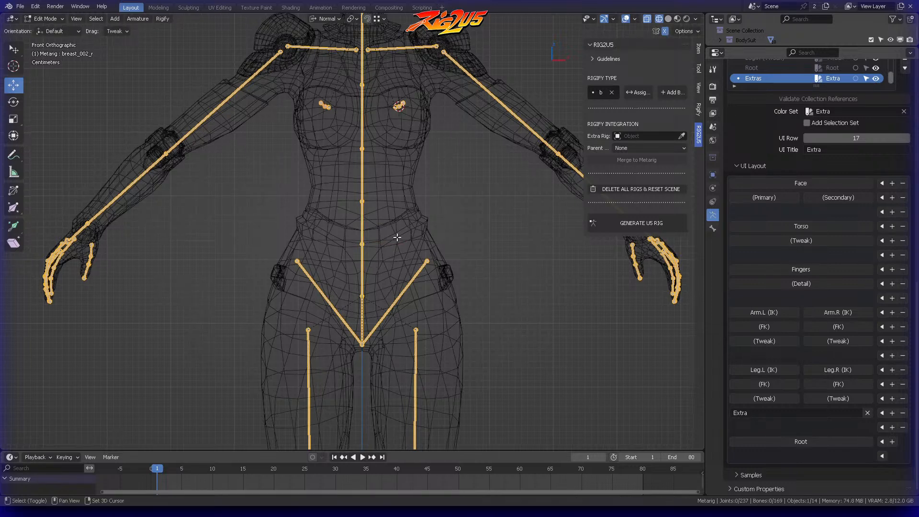
Step: Move the left shoulder tip and upper-arm head together about 0.01 m inward and down towards the shoulder joint, and deselect them
scroll(381, 245, up, 4)
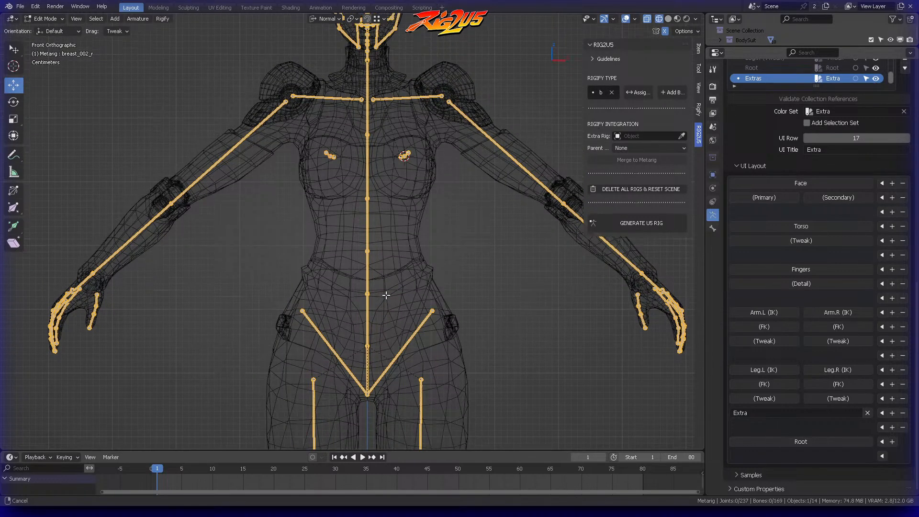
shift+middle_drag(384, 177, 381, 215)
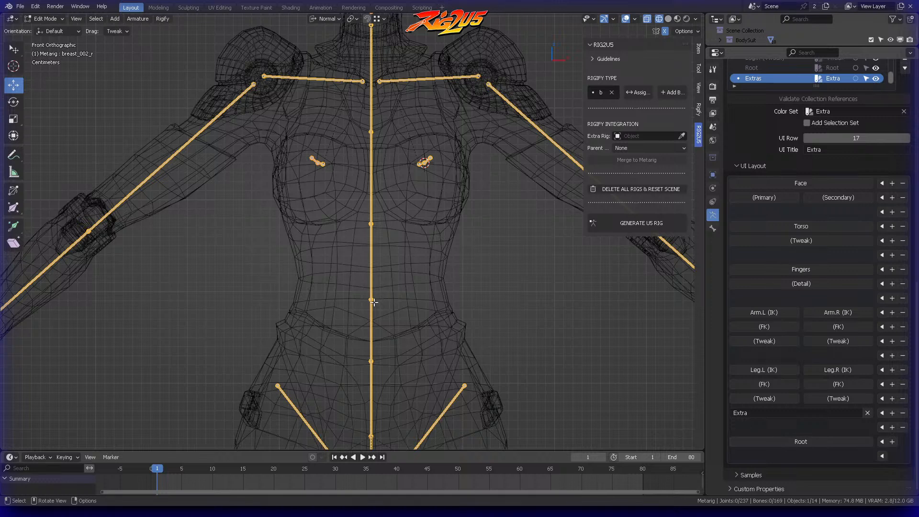
shift+middle_drag(411, 204, 408, 308)
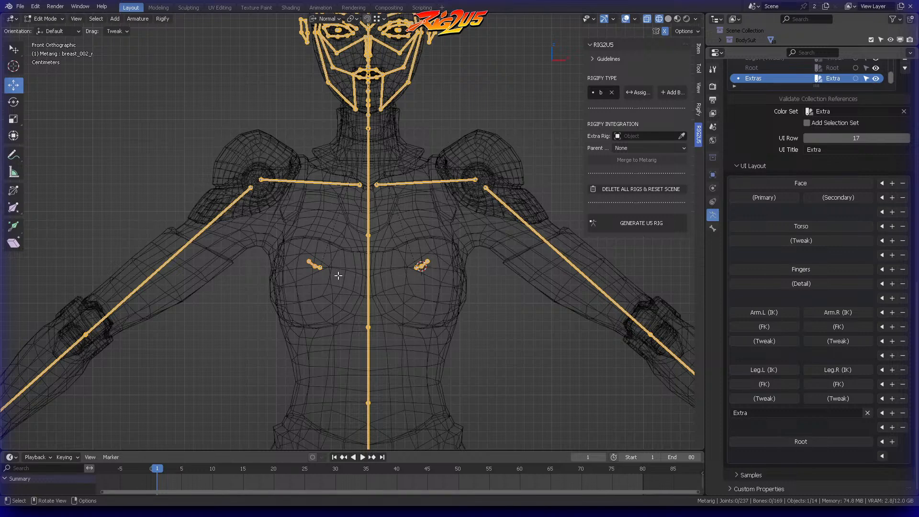
ctrl+middle_drag(414, 233, 387, 207)
scroll(427, 186, up, 3)
mouse_move(396, 140)
ctrl+right_down()
mouse_move(365, 171)
mouse_move(454, 170)
ctrl+right_up()
key(g)
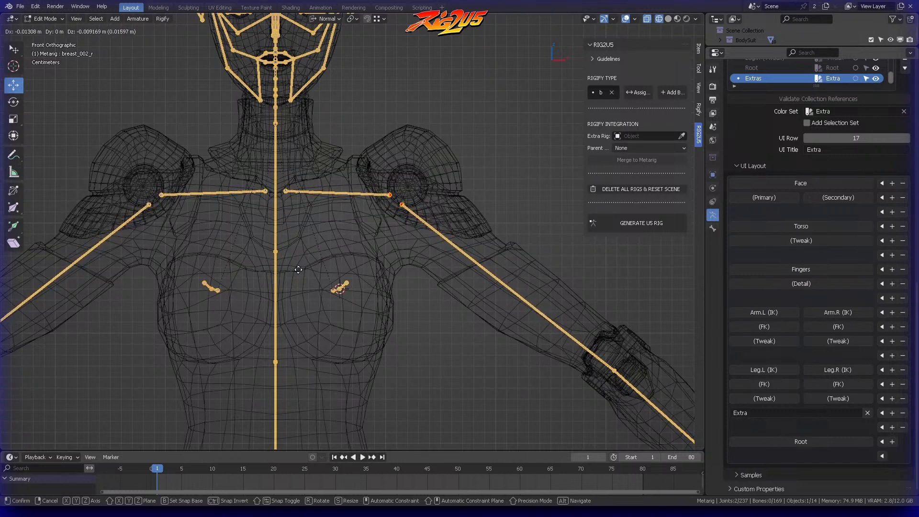
click(334, 274)
click(331, 212)
Step: Lower the inner end of the left shoulder bone about 0.0034 m along global Z to level it with the outer end
key(b)
drag(278, 169, 297, 197)
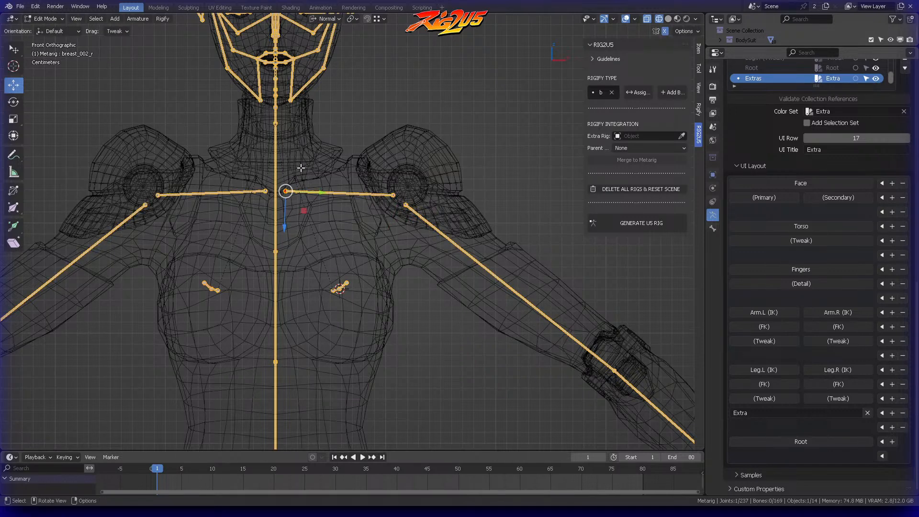
key(g)
key(z)
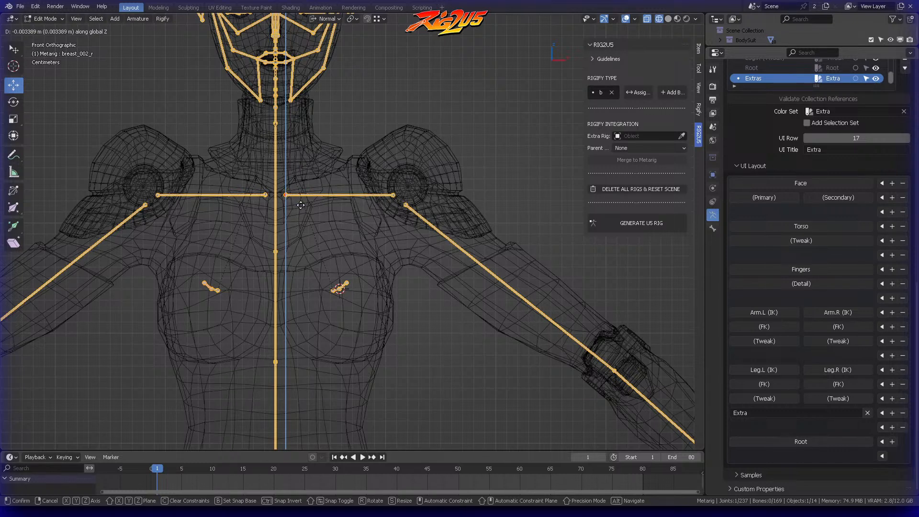
click(300, 205)
click(307, 173)
Step: Select the whole left shoulder bone, scale it along global Z, and deselect it
mouse_move(295, 168)
ctrl+right_down()
mouse_move(283, 184)
mouse_move(292, 208)
mouse_move(390, 204)
mouse_move(393, 165)
ctrl+right_up()
key(s)
key(z)
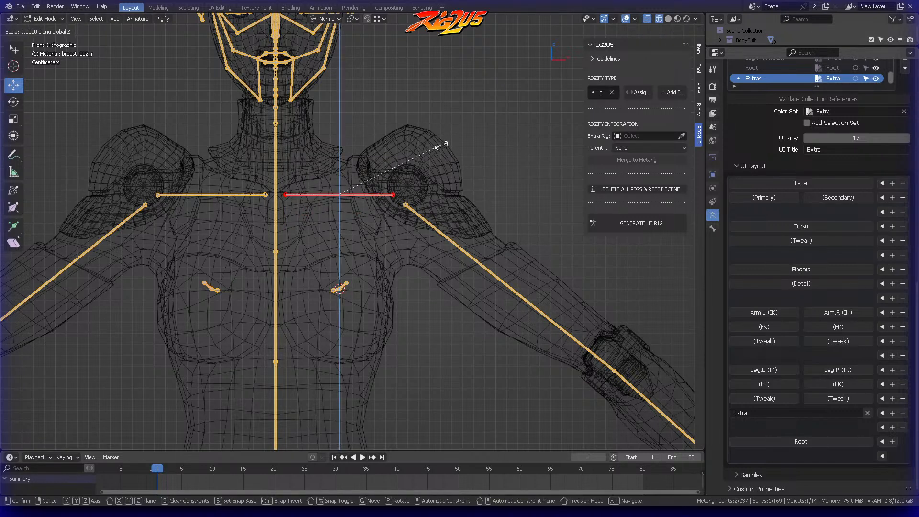
click(440, 144)
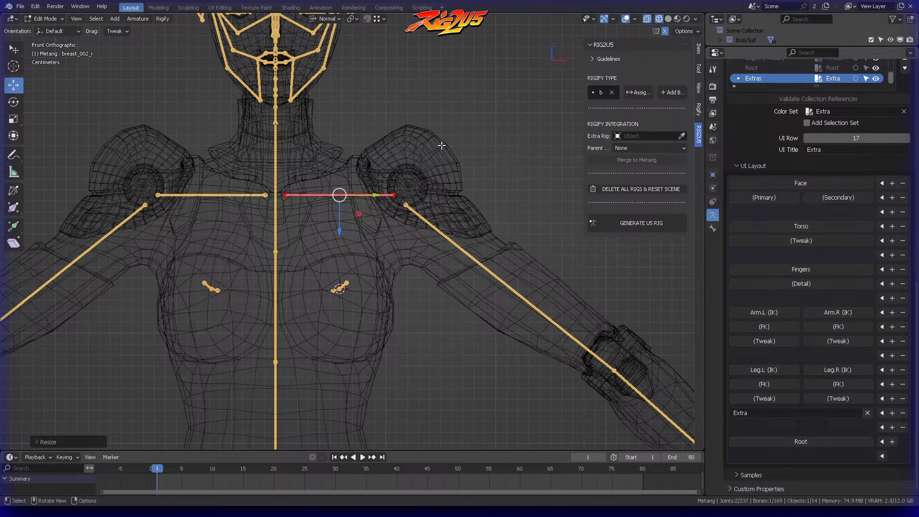
click(415, 166)
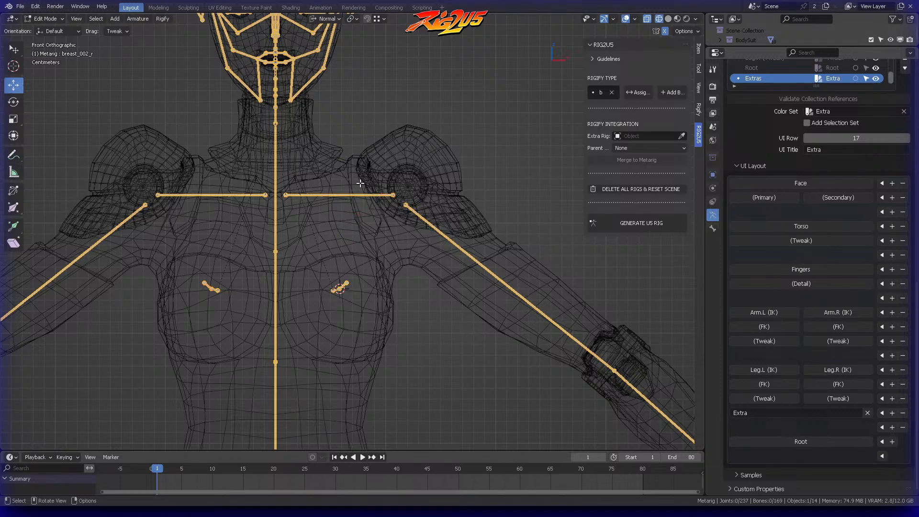
Step: Check the whole skeleton against the body in front and right side views, and save the file
scroll(358, 182, down, 4)
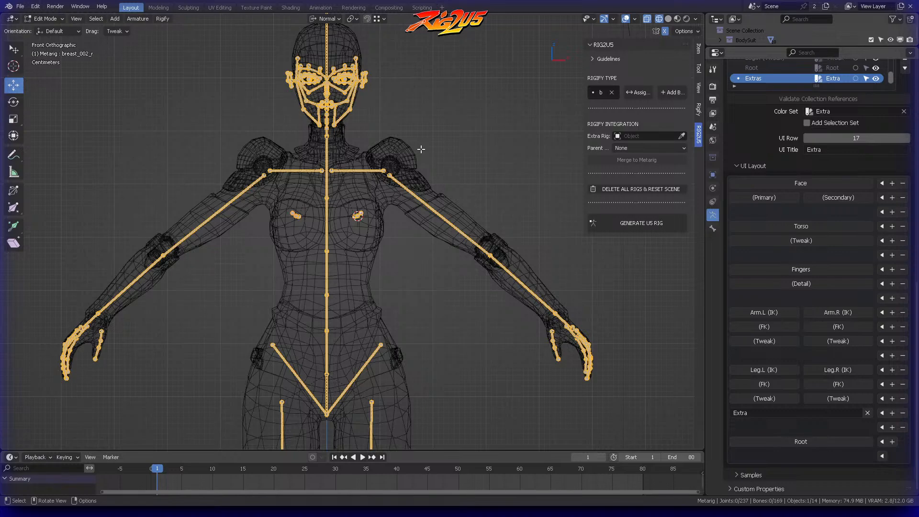
middle_drag(413, 156, 468, 205)
scroll(445, 211, down, 3)
shift+middle_drag(399, 261, 390, 190)
key(ctrl+s)
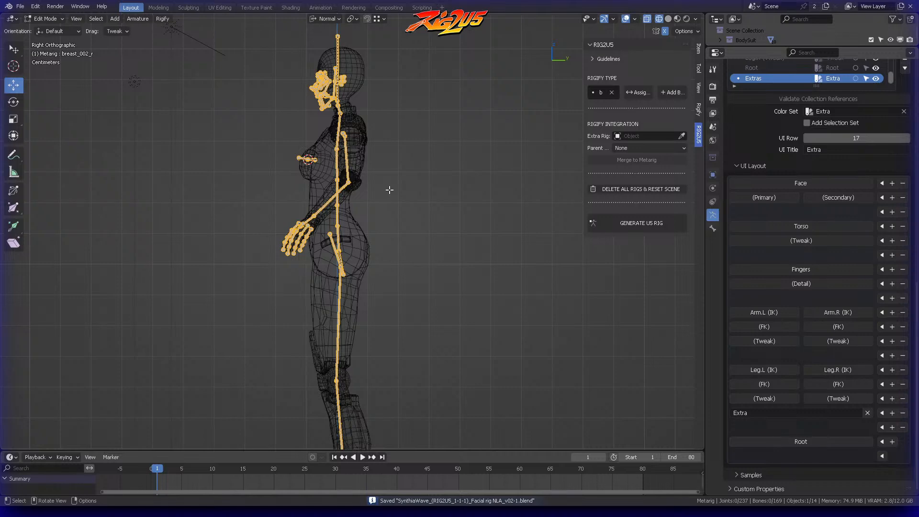
Step: Inspect the torso, arms and hips from the side, and place the 3D cursor inside the buttock in right side view
scroll(408, 187, up, 6)
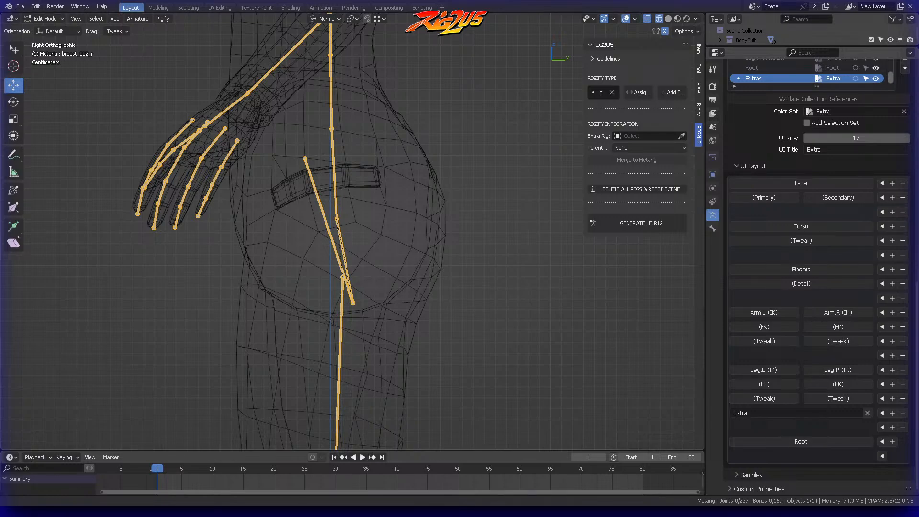
scroll(438, 165, down, 4)
middle_drag(445, 153, 394, 263)
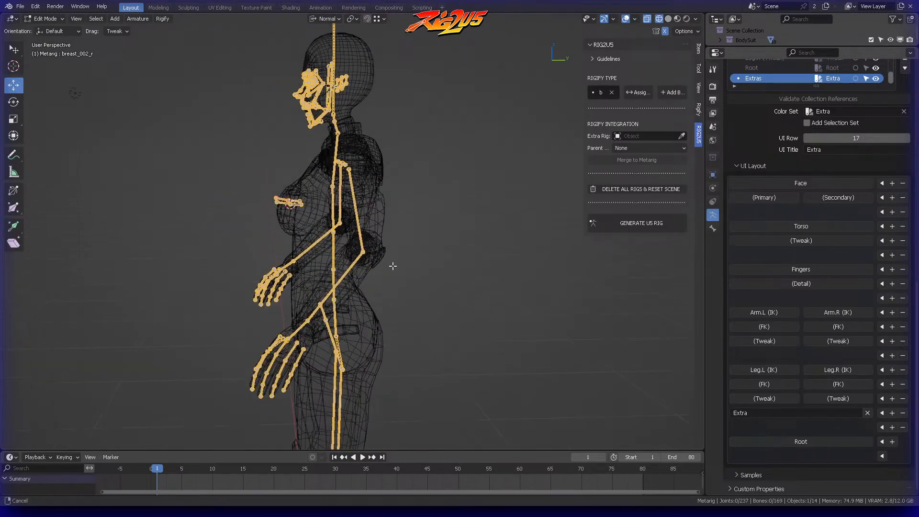
scroll(407, 240, up, 4)
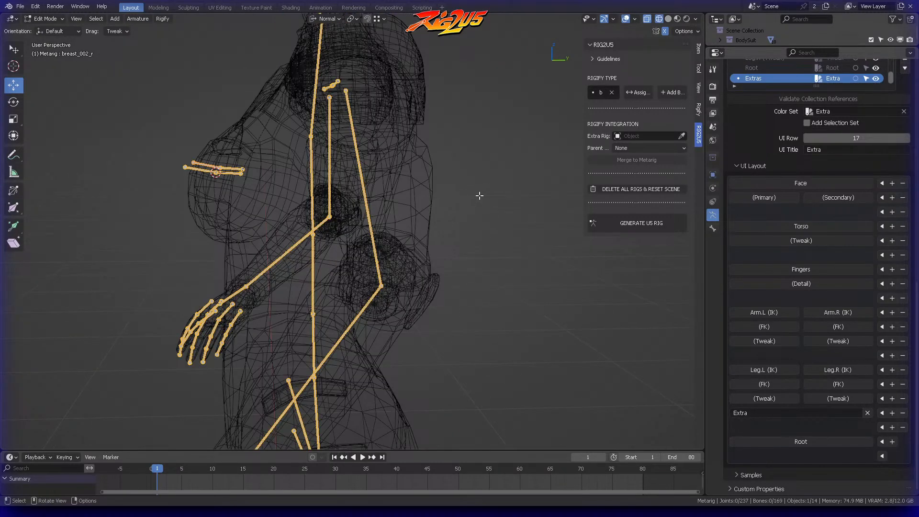
middle_drag(297, 178, 247, 180)
middle_drag(327, 249, 379, 159)
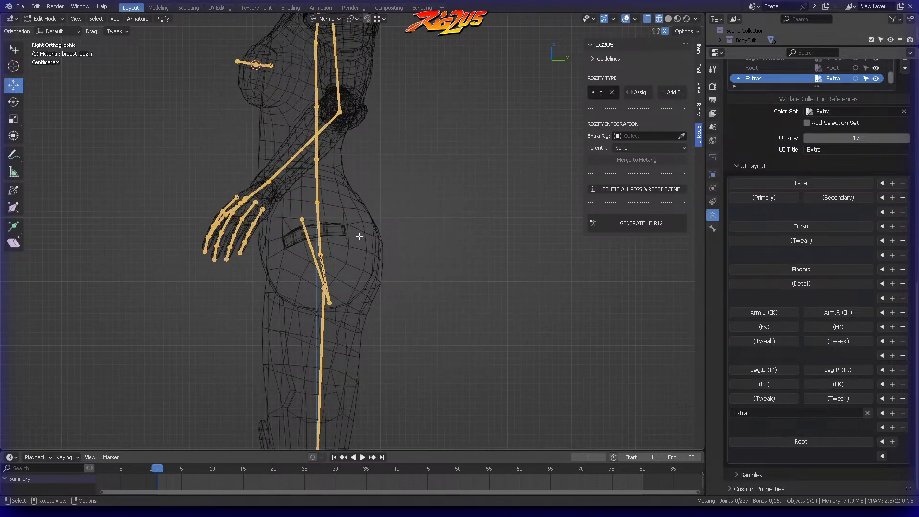
click(20, 67)
click(357, 255)
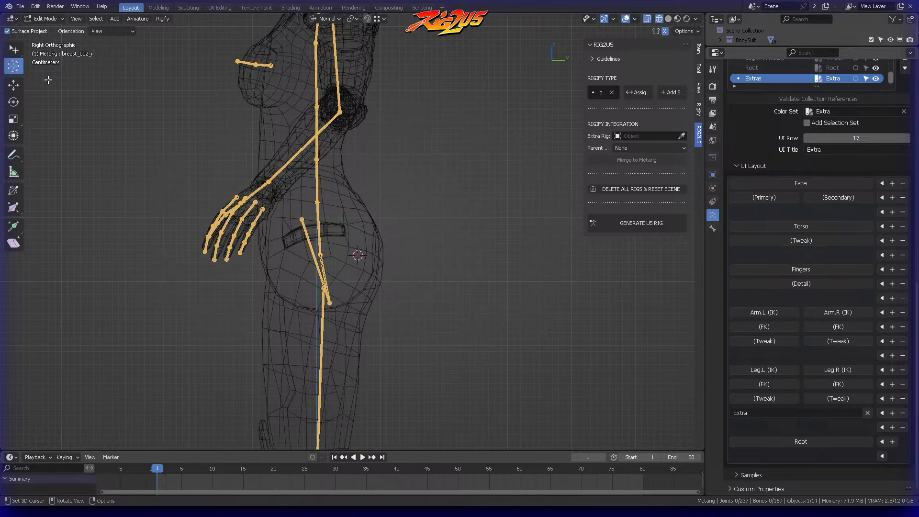
Step: Switch back to the selection tool and widen the RIG2U5 sidebar until its option names are fully readable
click(15, 50)
drag(584, 72, 506, 72)
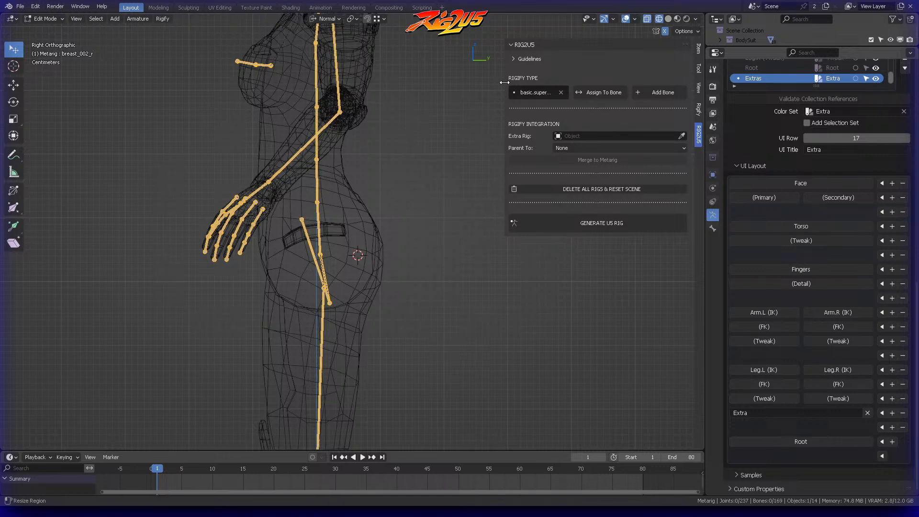
drag(505, 82, 468, 74)
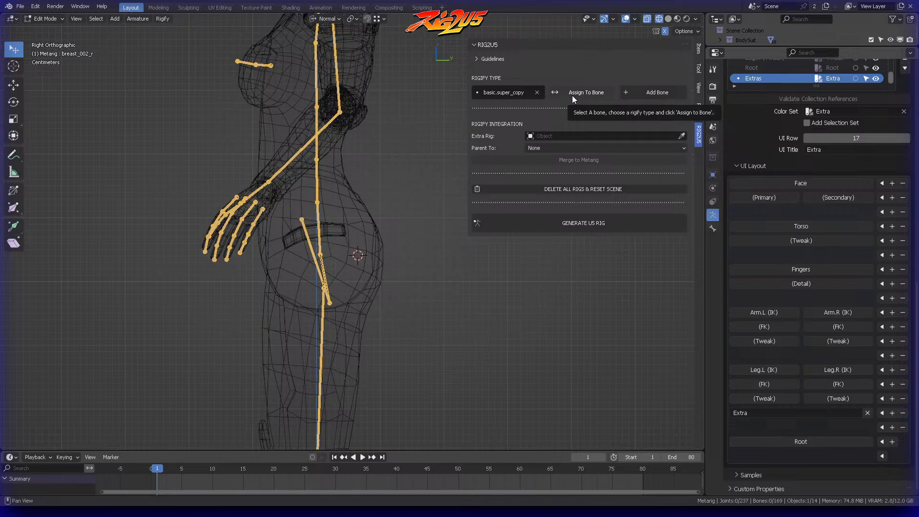
Step: Assign the basic.super_copy Rigify type to the left breast's front bone, deselect it, and frame the hips around the 3D cursor
click(249, 61)
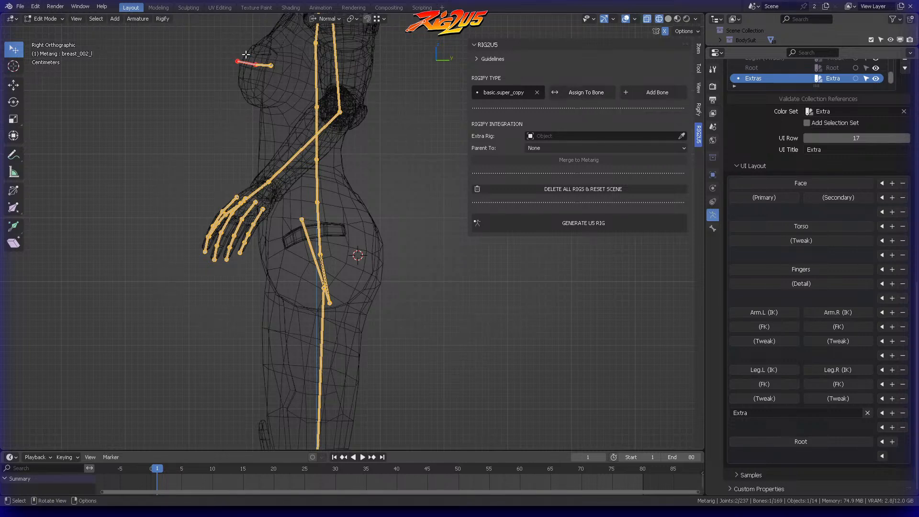
click(497, 93)
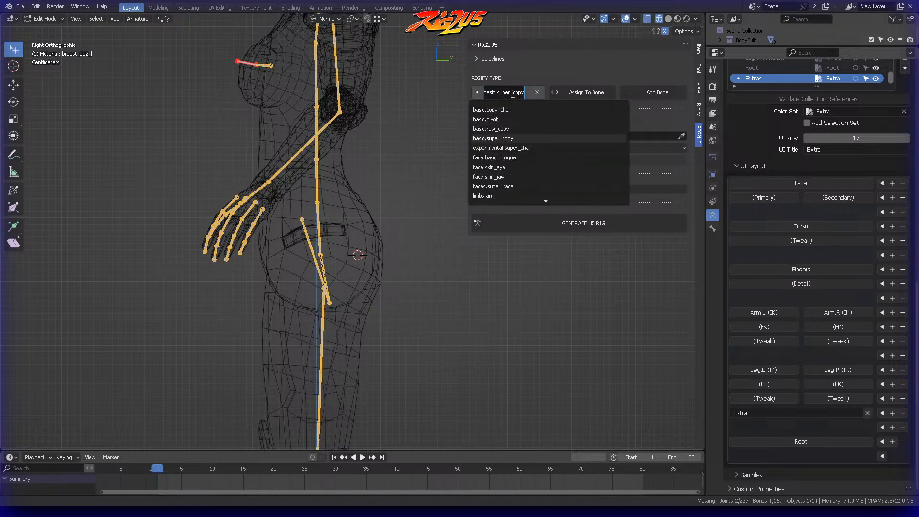
click(533, 63)
click(580, 94)
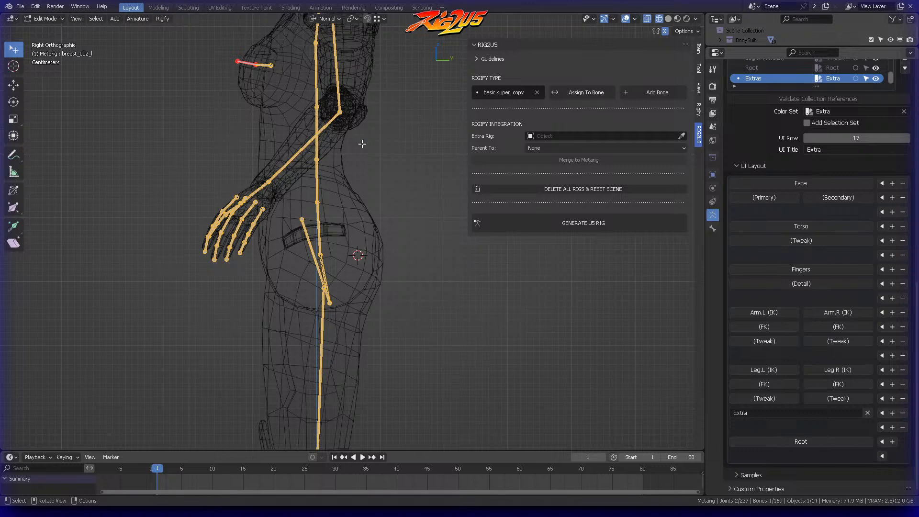
click(386, 205)
scroll(366, 251, up, 3)
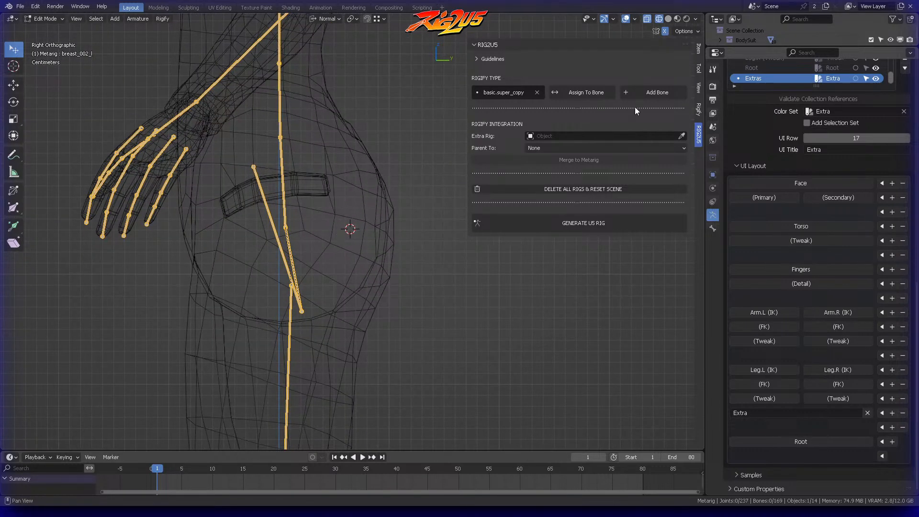
Step: Add a bone at the 3D cursor and move its tip to the back surface of the buttock in right side view
click(657, 96)
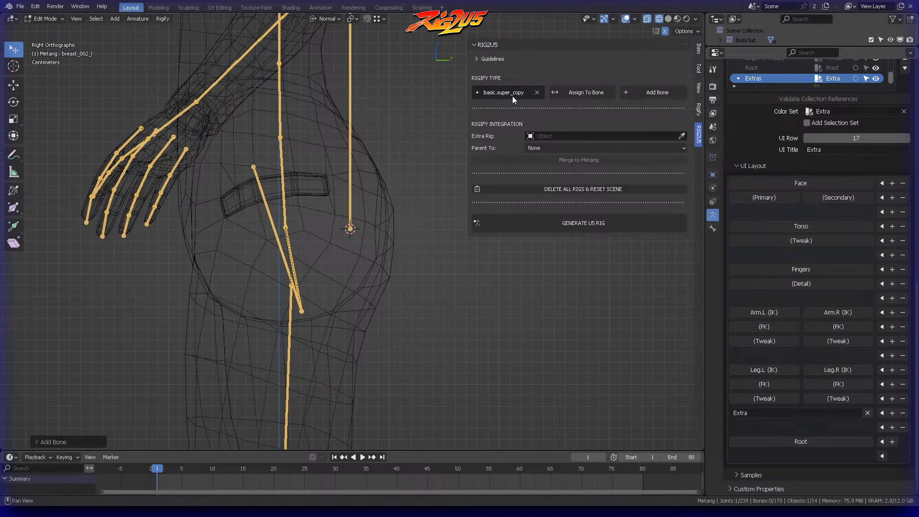
scroll(383, 103, down, 4)
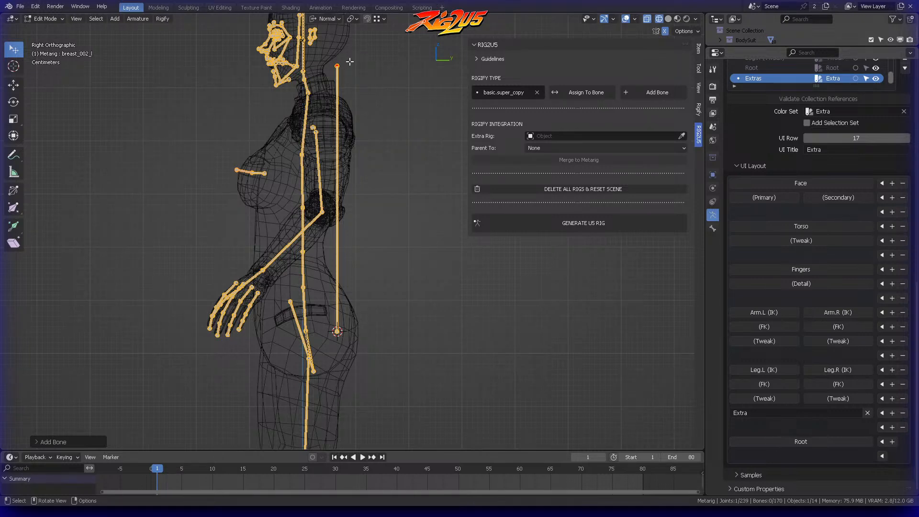
key(g)
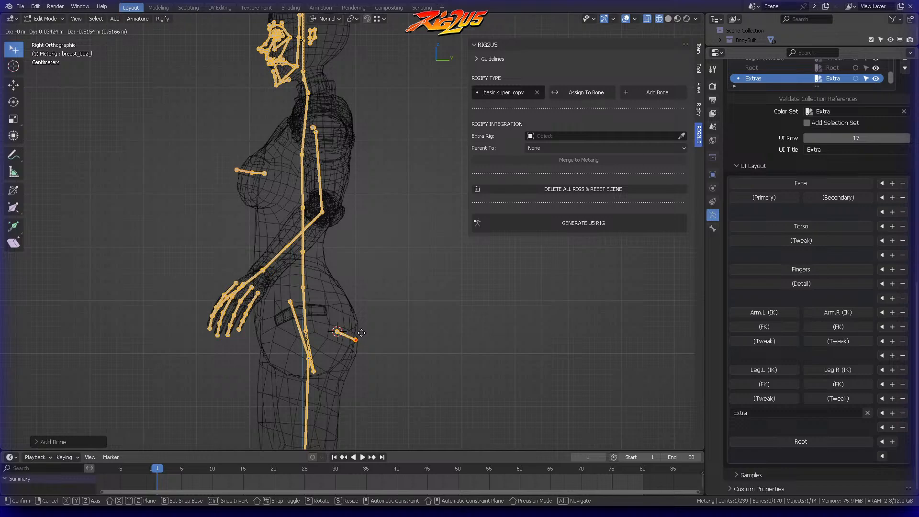
click(359, 340)
scroll(365, 314, up, 6)
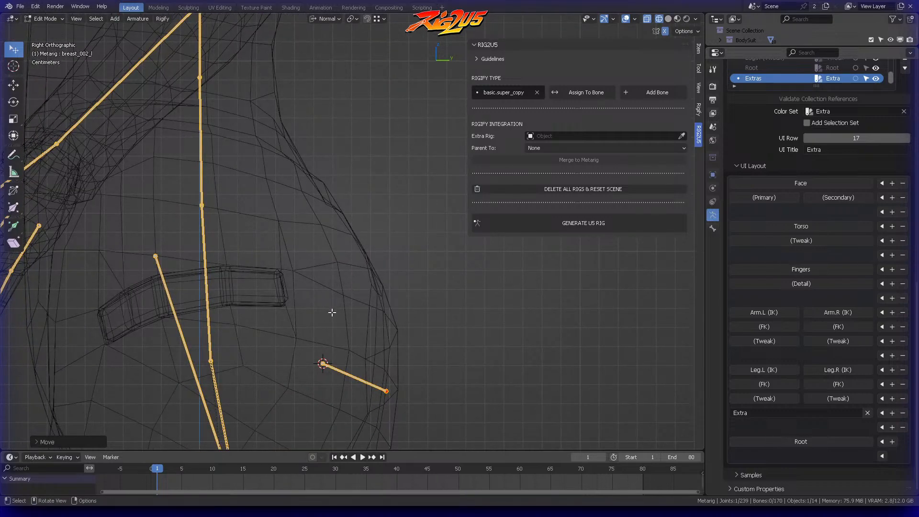
Step: Select the whole new bone and move it sideways into the middle of the left buttock
middle_drag(347, 297, 261, 353)
scroll(273, 335, down, 5)
shift+middle_drag(286, 316, 335, 218)
middle_drag(335, 218, 304, 167)
scroll(392, 201, up, 4)
middle_drag(304, 177, 425, 113)
click(247, 184)
key(g)
click(282, 171)
key(g)
click(338, 131)
Step: Shift the root joint of the new buttock bone slightly outward in top view
key(KP_7)
shift+middle_drag(400, 213, 347, 105)
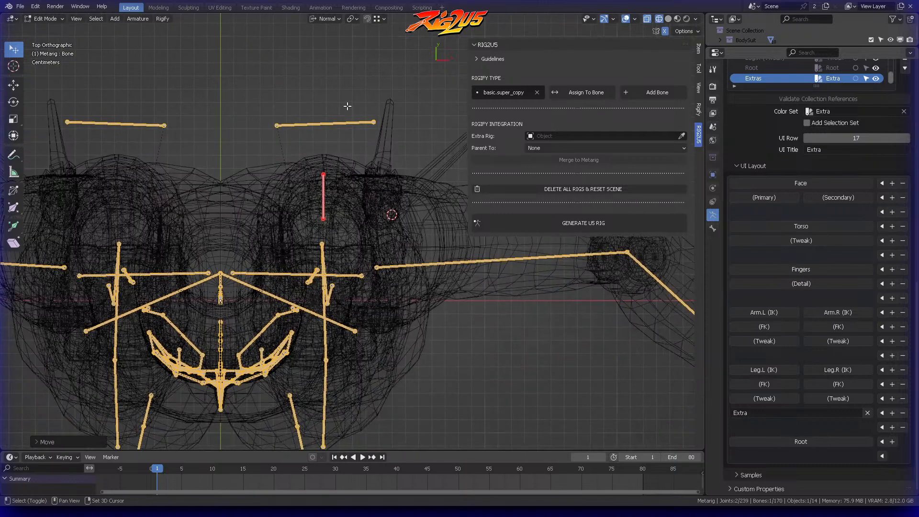
scroll(341, 165, up, 3)
click(301, 208)
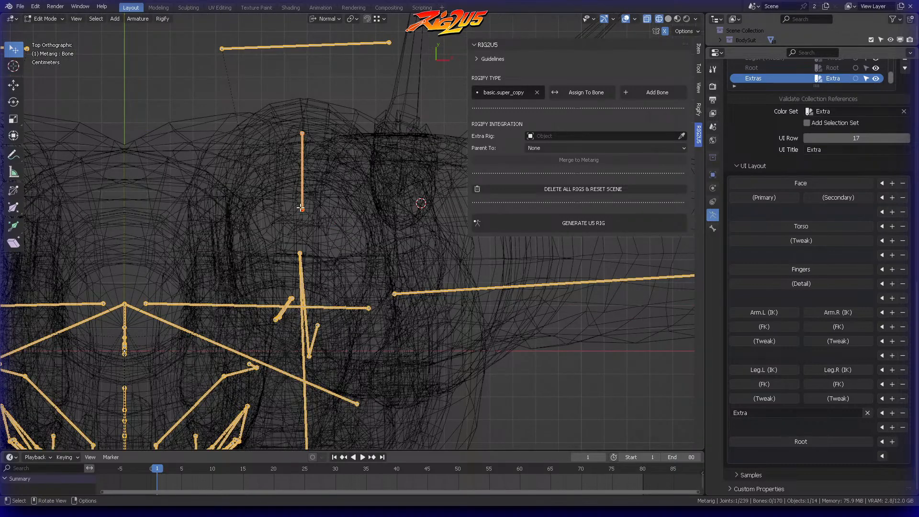
key(g)
click(317, 210)
middle_drag(314, 137, 339, 203)
Step: Fine-tune the joints of the new bone from several angles so that it sits inside the left buttock
scroll(332, 150, down, 2)
middle_drag(339, 204, 328, 139)
scroll(345, 177, up, 3)
middle_drag(345, 178, 392, 137)
key(KP_3)
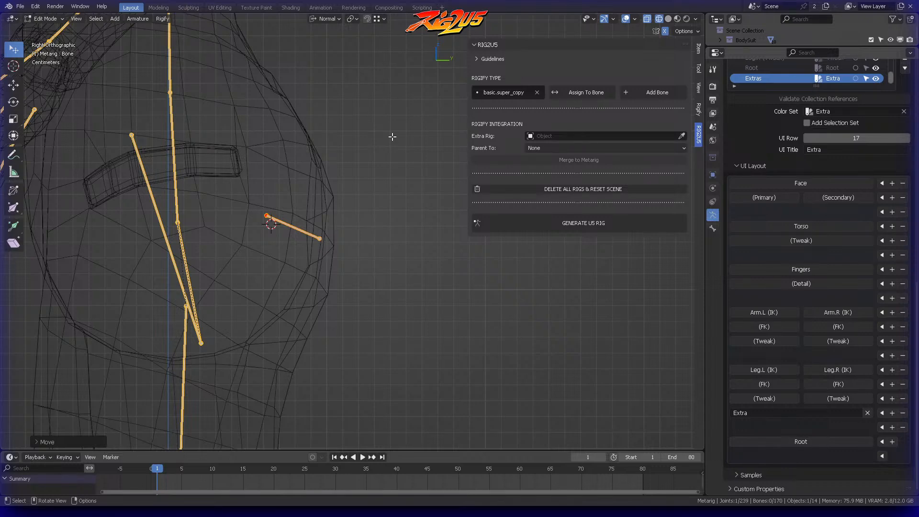
middle_drag(349, 142, 293, 203)
middle_drag(325, 265, 277, 240)
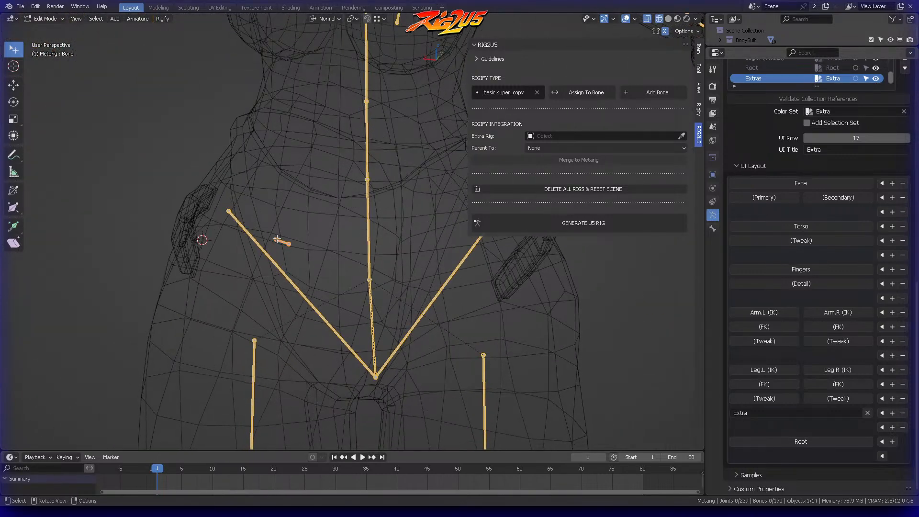
key(g)
click(312, 220)
middle_drag(330, 222, 344, 173)
click(362, 214)
key(g)
click(347, 199)
click(329, 171)
Step: Select the new bone and rename it Buttock_001_L
drag(333, 180, 326, 178)
middle_drag(326, 179, 299, 231)
click(293, 229)
click(293, 235)
key(F2)
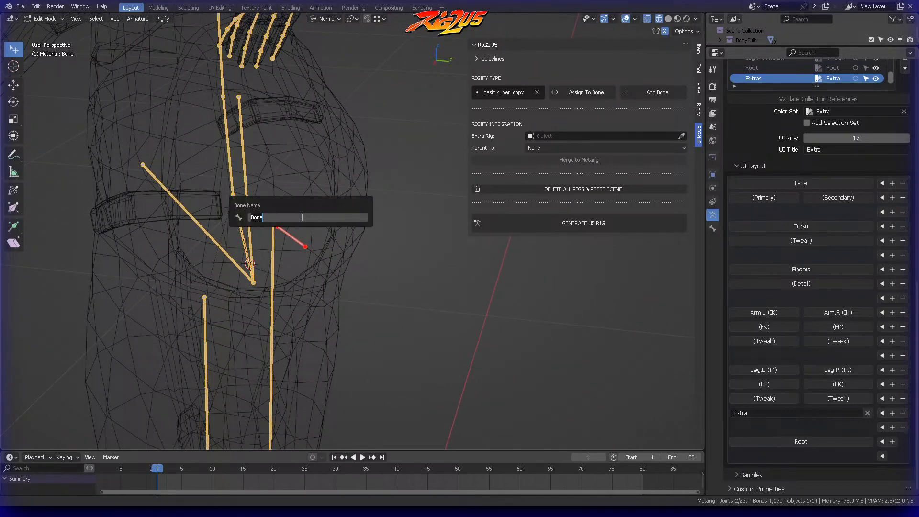
text(But)
key(ctrl+a)
key(Return)
Step: Move the Buttock_001_L bone slightly down and deeper into the buttock in right side view
middle_drag(299, 217, 345, 195)
scroll(388, 206, down, 4)
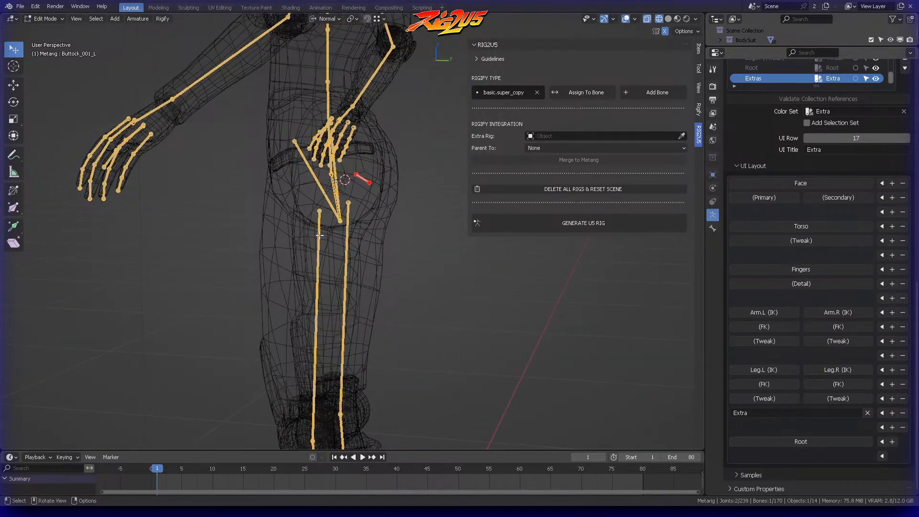
scroll(320, 235, down, 5)
middle_drag(319, 235, 405, 135)
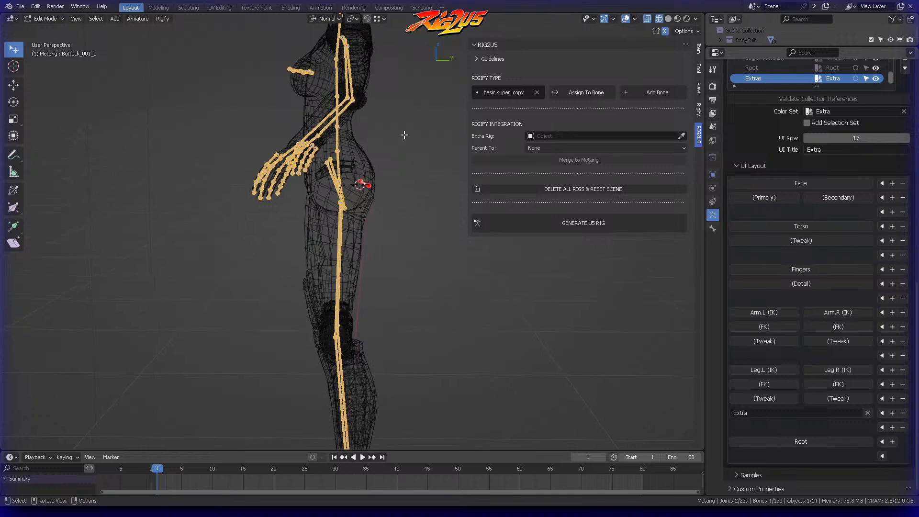
key(KP_3)
scroll(369, 186, up, 5)
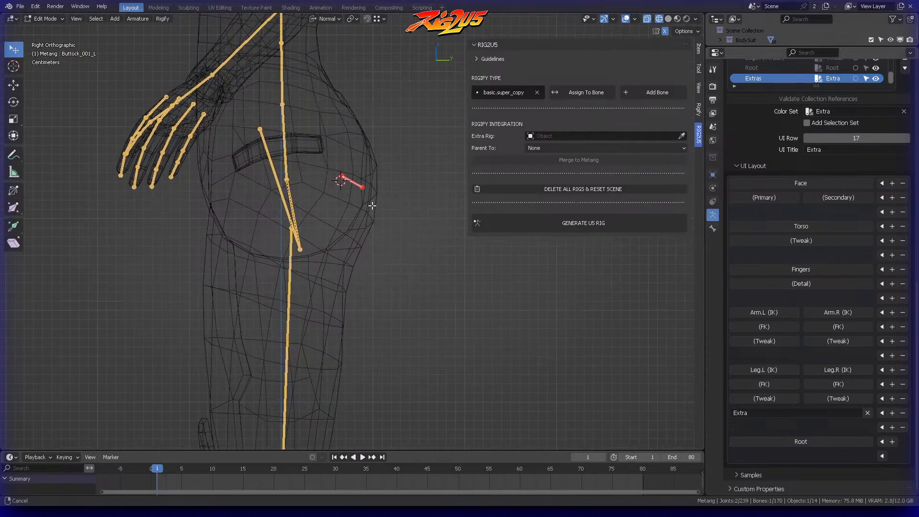
key(g)
click(354, 192)
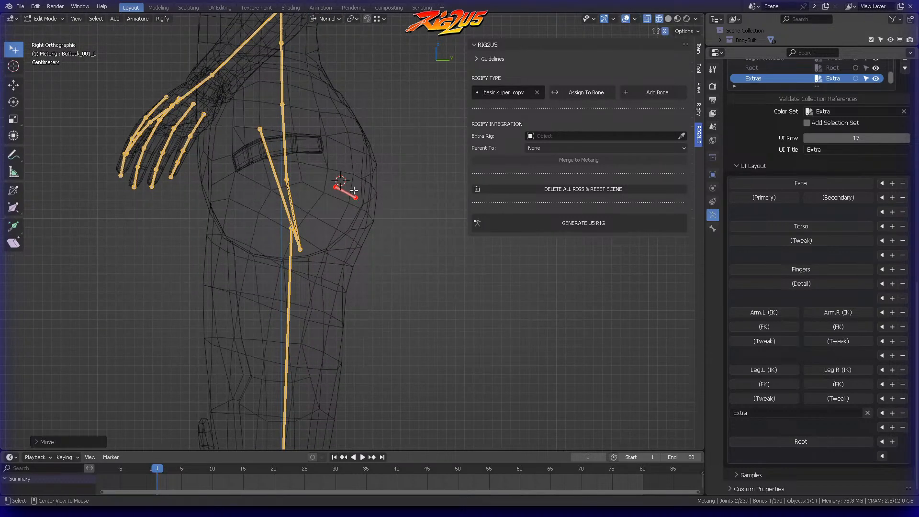
Step: Lift the tip of Buttock_001_L slightly and nudge the whole bone into place in right side view
key(g)
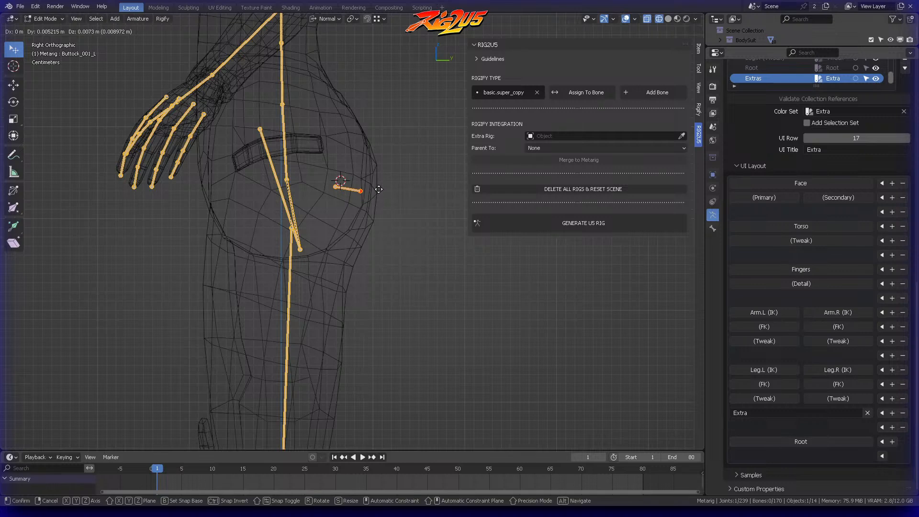
click(371, 192)
click(368, 187)
shift+middle_drag(367, 187, 379, 198)
mouse_move(359, 178)
ctrl+right_down()
mouse_move(405, 201)
mouse_move(402, 211)
ctrl+right_up()
key(g)
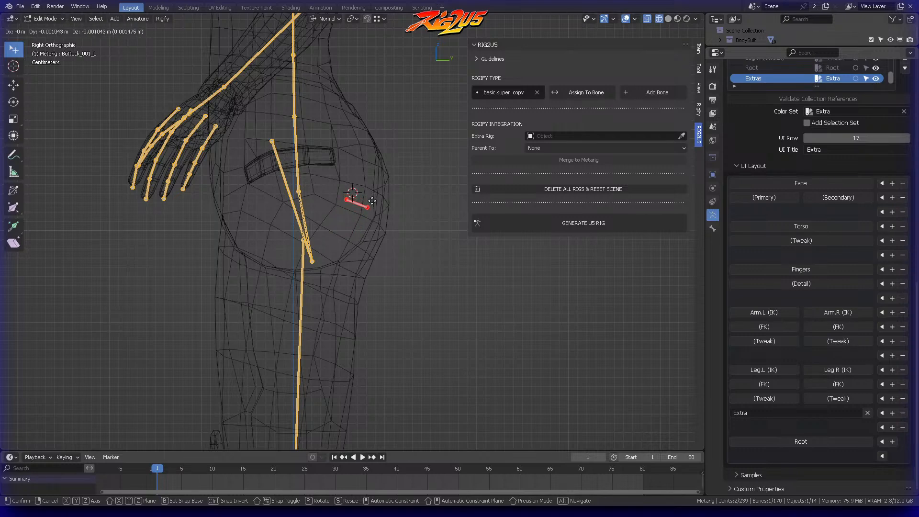
click(366, 205)
Step: Parent the Buttock_001_L bone to pelvis.L with Keep Offset
key(alt+a)
ctrl+right_drag(369, 204, 391, 202)
middle_drag(392, 202, 339, 178)
click(354, 207)
shift+click(317, 167)
key(ctrl+p)
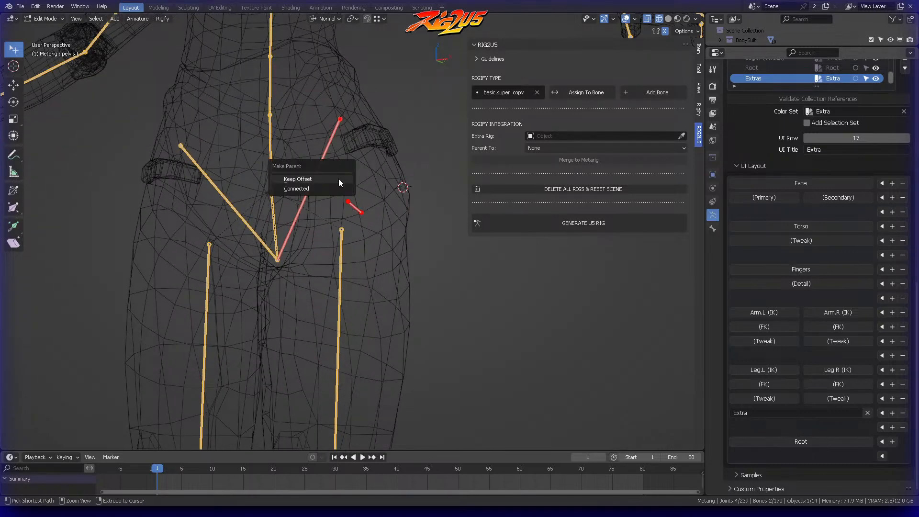
click(338, 179)
Step: Narrow the RIG2U5 sidebar to free up viewport space and deselect the bones
middle_drag(340, 188, 380, 158)
scroll(385, 209, down, 5)
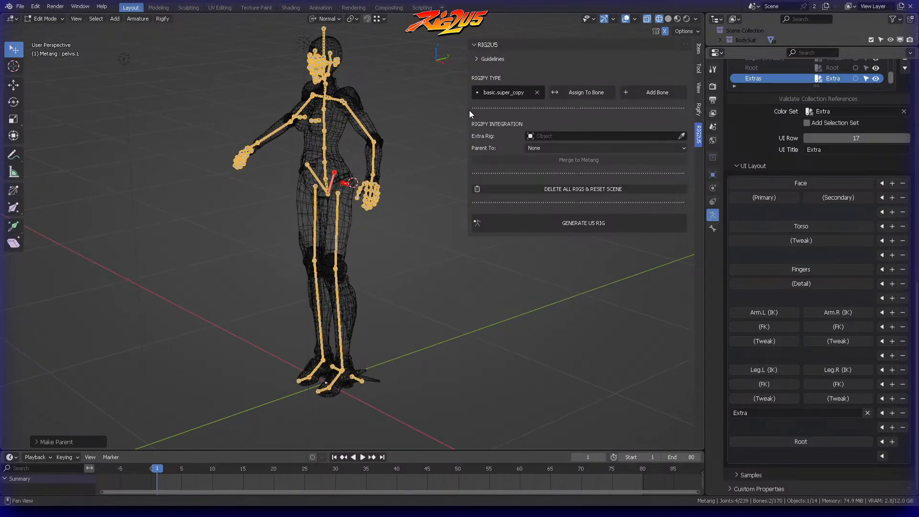
drag(469, 110, 601, 112)
middle_drag(421, 119, 388, 115)
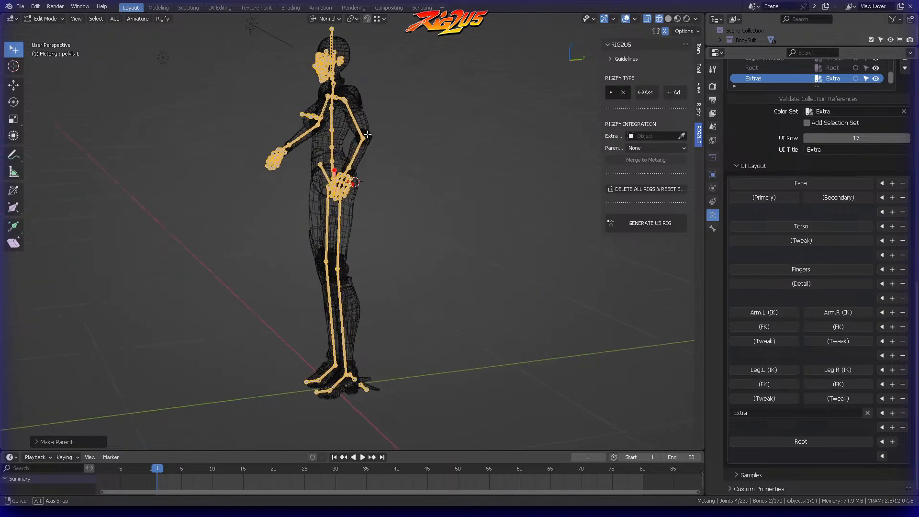
scroll(387, 115, up, 1)
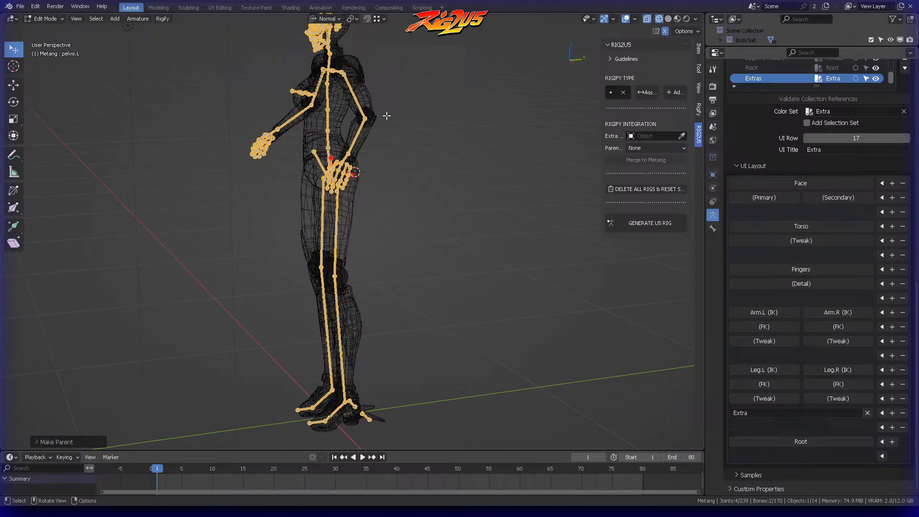
middle_drag(409, 117, 349, 165)
click(406, 139)
Step: Extrude a second bone from the tip of Buttock_001_L out to the back surface of the buttock
scroll(411, 129, up, 5)
shift+middle_drag(428, 91, 427, 197)
click(375, 233)
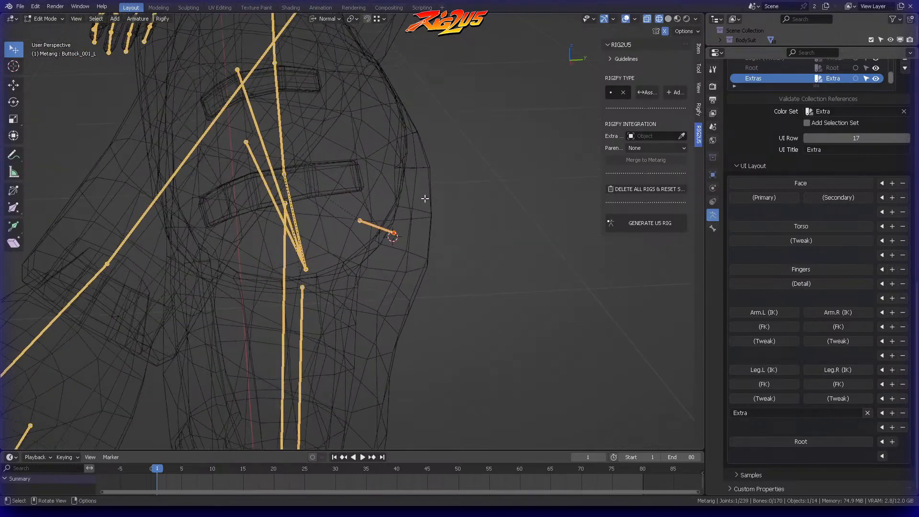
key(e)
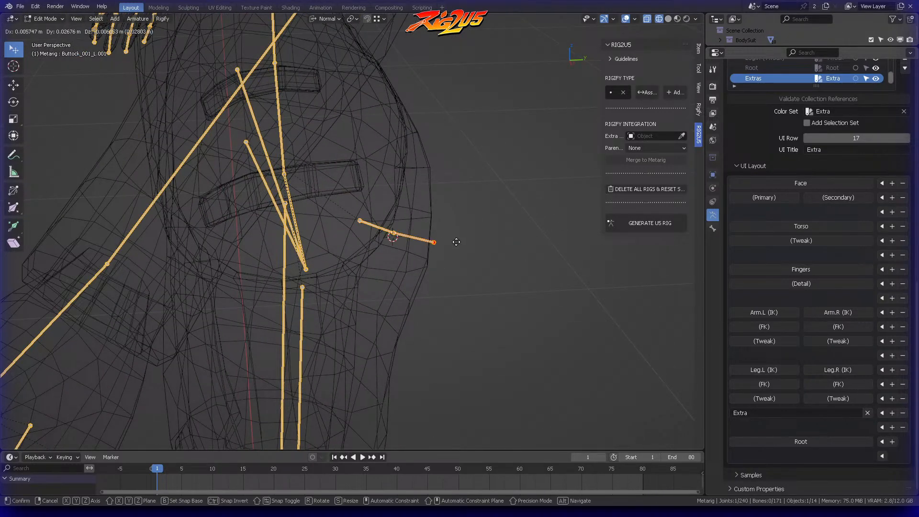
click(455, 251)
Step: Move the tip of the extruded bone onto the buttock's outer surface and check it in right side view
middle_drag(456, 250, 429, 209)
key(g)
click(282, 264)
key(g)
click(506, 179)
key(KP_3)
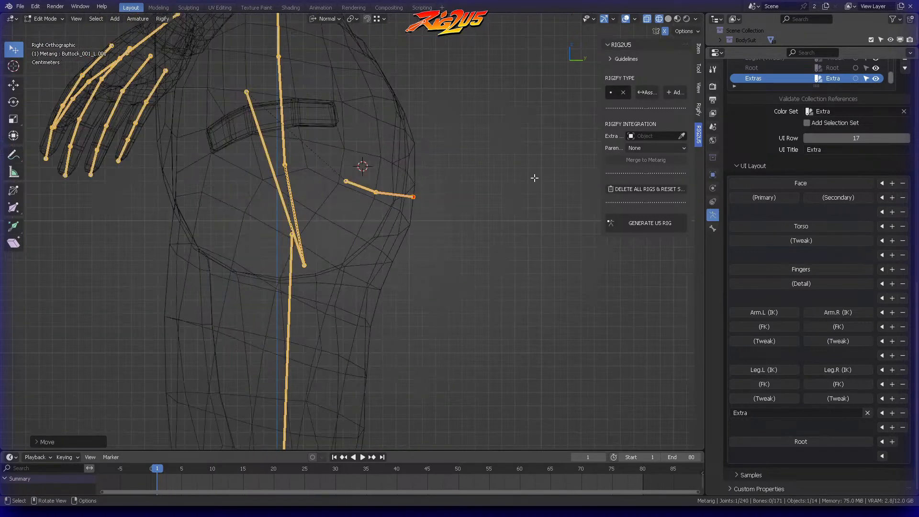
Step: Rename the extruded bone Buttock_002_L
mouse_move(478, 182)
middle_down()
mouse_move(402, 195)
mouse_move(375, 220)
mouse_move(295, 241)
mouse_move(372, 201)
mouse_move(478, 170)
middle_up()
click(410, 224)
key(F2)
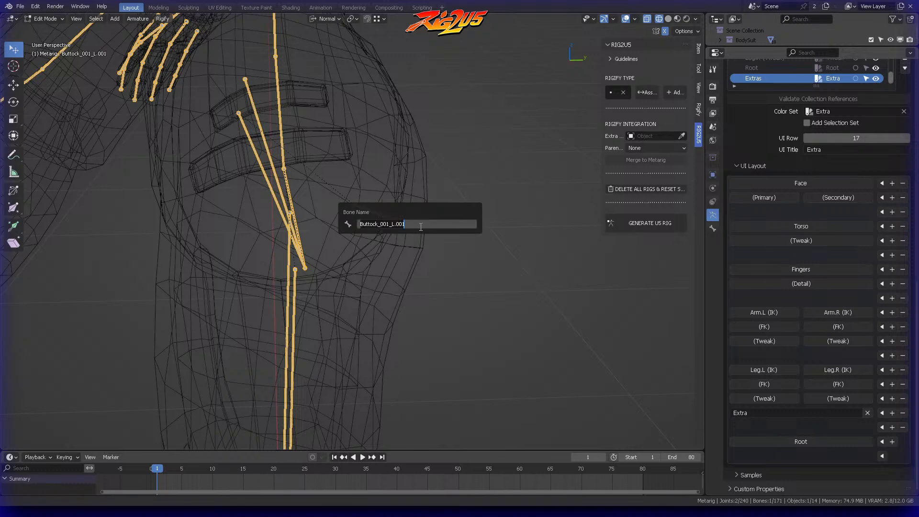
click(382, 224)
key(BackSpace)
key(BackSpace)
key(BackSpace)
key(BackSpace)
key(Return)
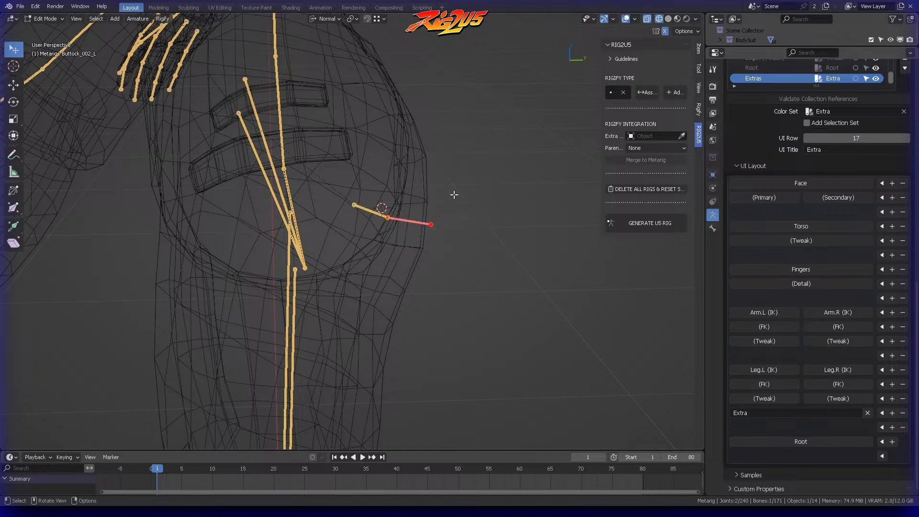
Step: Select both left buttock bones and symmetrize them to the other side
middle_drag(395, 174, 443, 183)
middle_drag(457, 195, 447, 261)
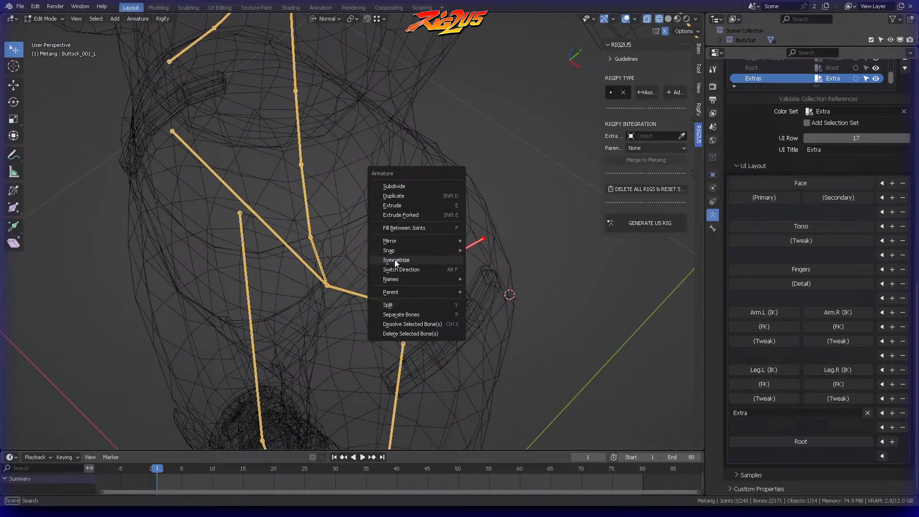
middle_drag(325, 160, 287, 218)
click(413, 165)
Step: Rotate and move the two left buttock bones, with mirroring active, to align them with the buttock shape
scroll(423, 180, down, 2)
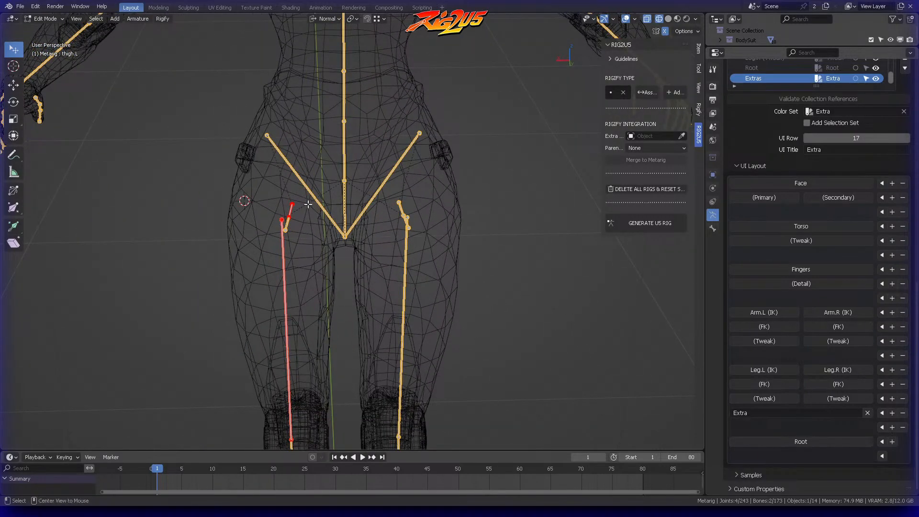
mouse_move(293, 210)
mouse_down()
mouse_move(294, 193)
mouse_move(283, 198)
mouse_up()
middle_drag(284, 199, 324, 191)
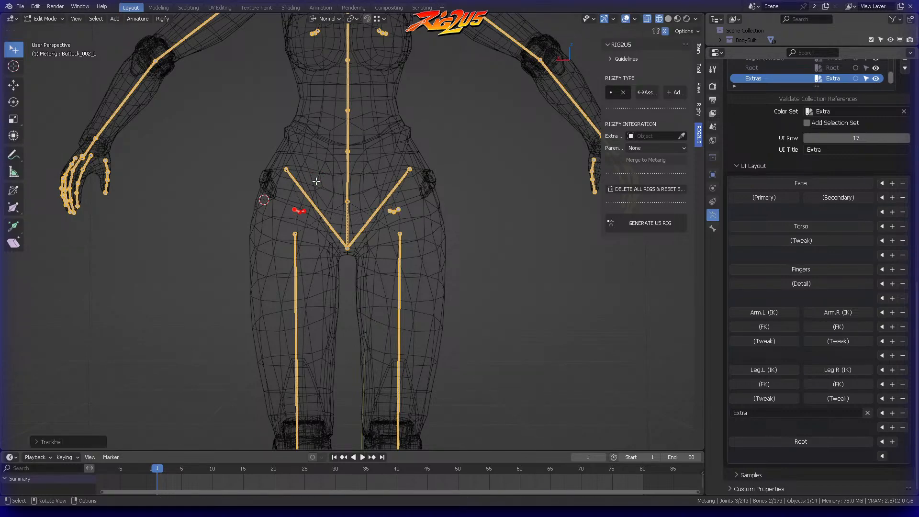
click(304, 189)
middle_drag(304, 190, 345, 186)
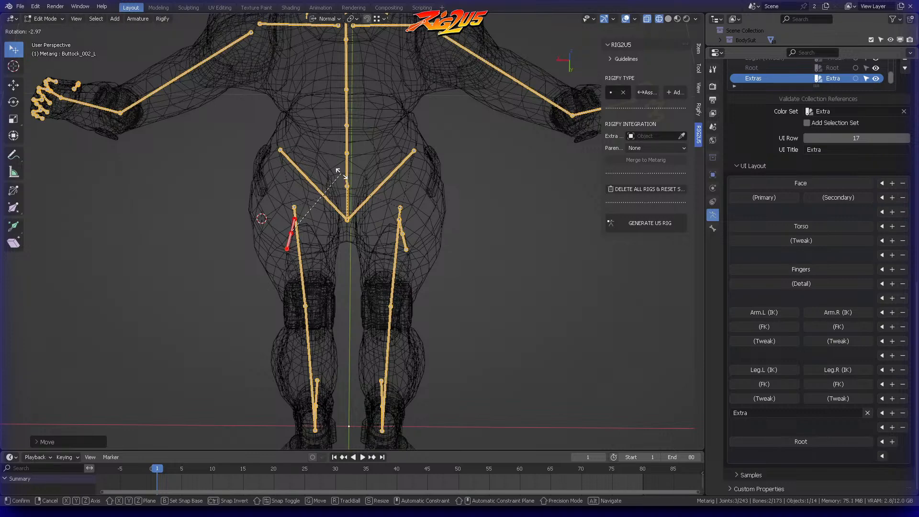
middle_drag(342, 177, 412, 235)
click(433, 188)
click(314, 148)
middle_drag(322, 273, 447, 205)
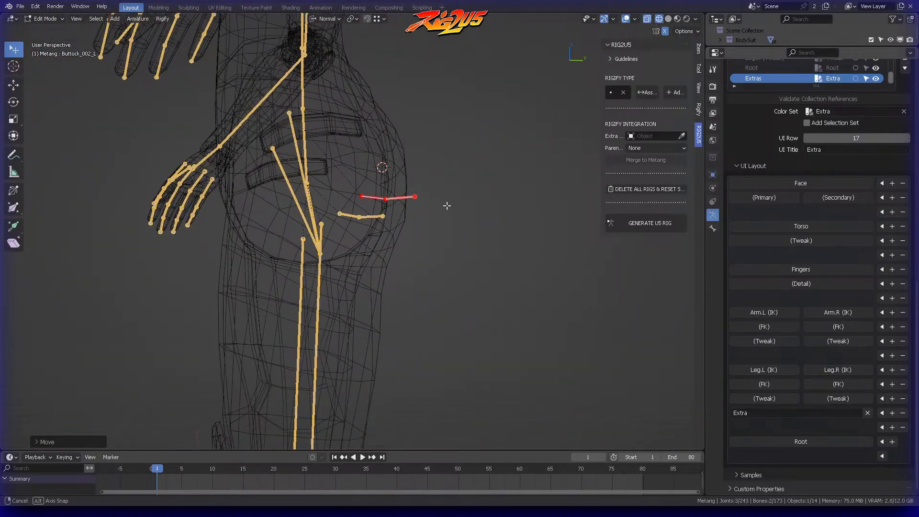
Step: Examine the placement of the buttock bones inside the hips from the side and from free angles
key(KP_3)
middle_drag(451, 157, 355, 245)
scroll(434, 189, up, 1)
scroll(357, 191, down, 3)
mouse_move(359, 180)
middle_down()
mouse_move(431, 175)
mouse_move(276, 175)
mouse_move(371, 182)
middle_up()
click(311, 183)
scroll(426, 145, up, 3)
middle_drag(430, 141, 337, 178)
middle_drag(310, 226, 356, 215)
scroll(380, 193, up, 4)
middle_drag(320, 185, 455, 206)
ctrl+right_drag(447, 204, 449, 205)
middle_drag(449, 204, 373, 216)
Step: Rotate the left buttock bones slightly in right side view, deselect them and save the file
key(KP_3)
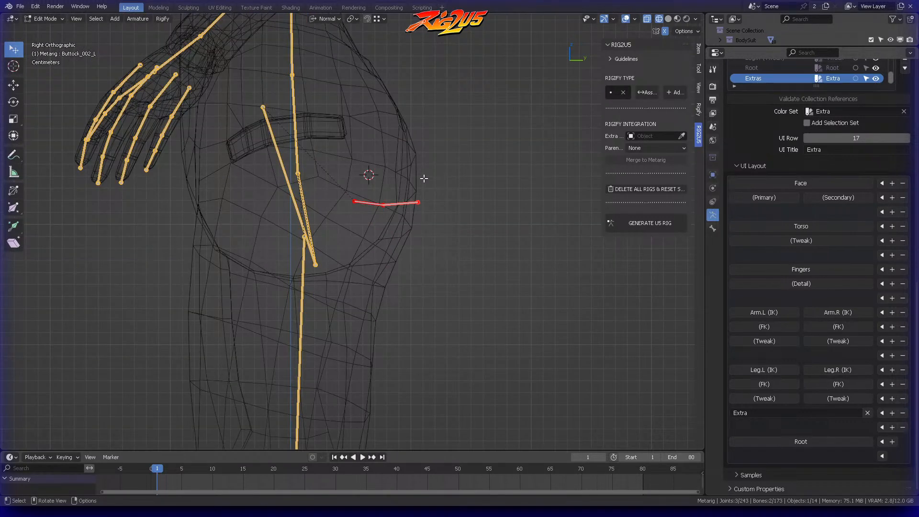
click(450, 154)
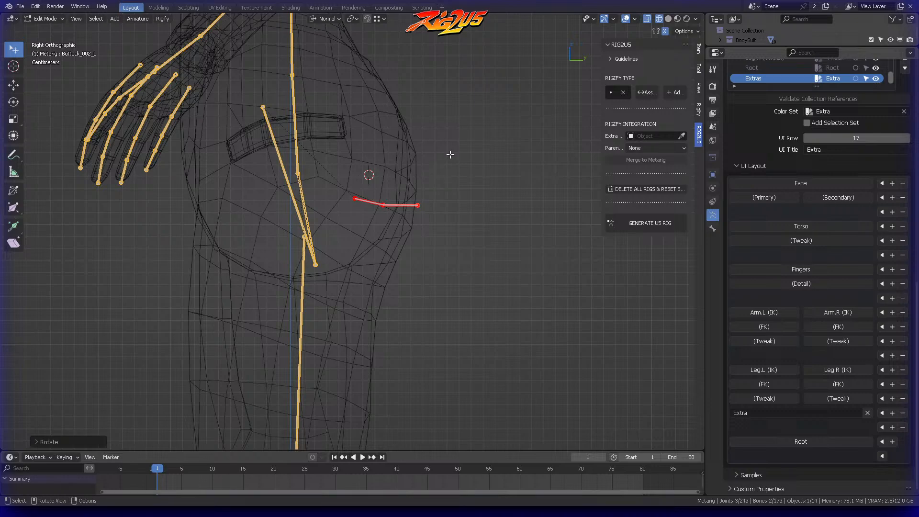
click(452, 148)
click(457, 162)
middle_drag(457, 163, 410, 128)
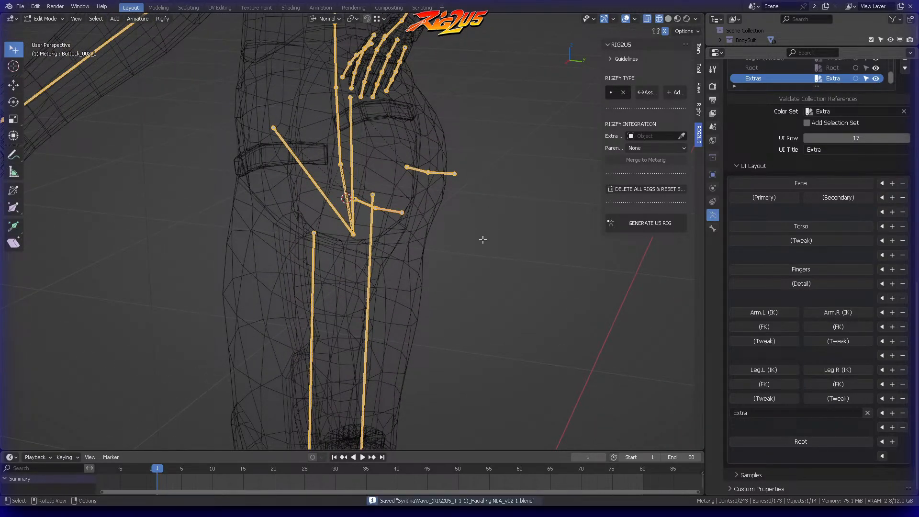
mouse_move(394, 190)
middle_down()
mouse_move(380, 193)
mouse_move(410, 172)
mouse_move(475, 181)
mouse_move(400, 183)
middle_up()
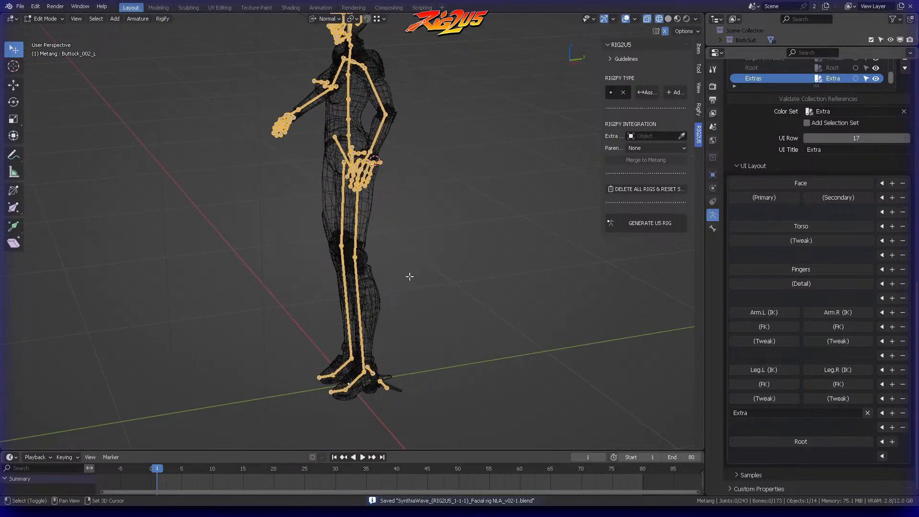
Step: Move both heel bones behind the boot heels in right side view
shift+middle_drag(412, 273, 399, 148)
key(KP_3)
scroll(431, 105, up, 5)
shift+middle_drag(443, 292, 443, 135)
scroll(450, 167, up, 3)
shift+middle_drag(508, 205, 385, 201)
scroll(393, 249, up, 3)
ctrl+right_drag(416, 313, 442, 311)
key(g)
click(417, 363)
middle_drag(416, 363, 438, 257)
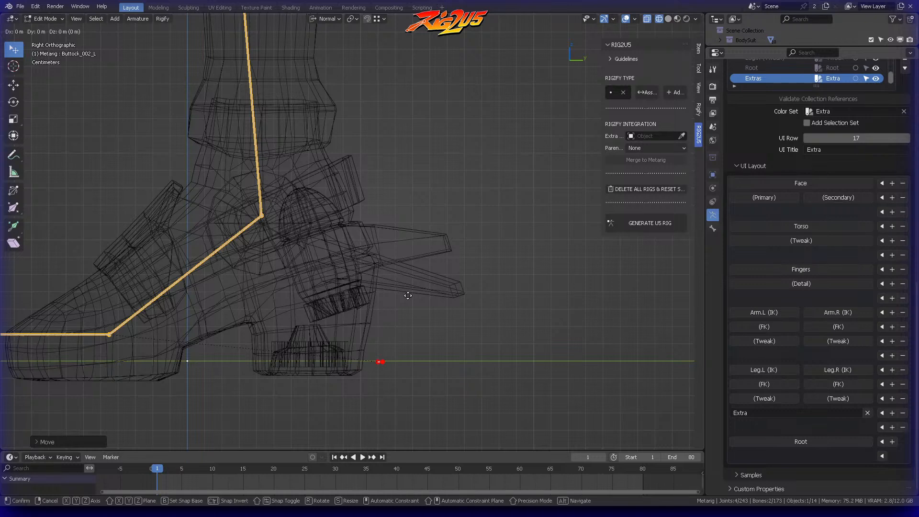
right_click(415, 296)
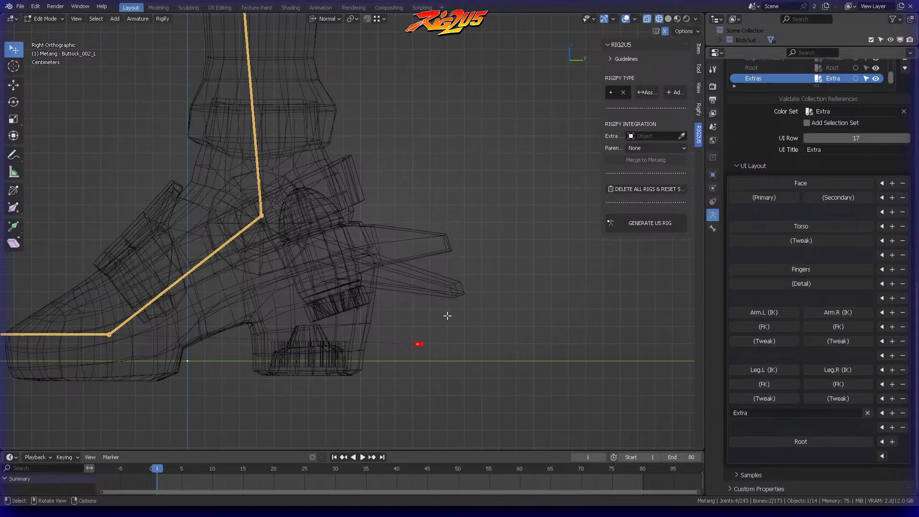
Step: Shift the heel bones along the global Y axis towards the boot heels and return to Object Mode
shift+middle_drag(438, 312, 545, 305)
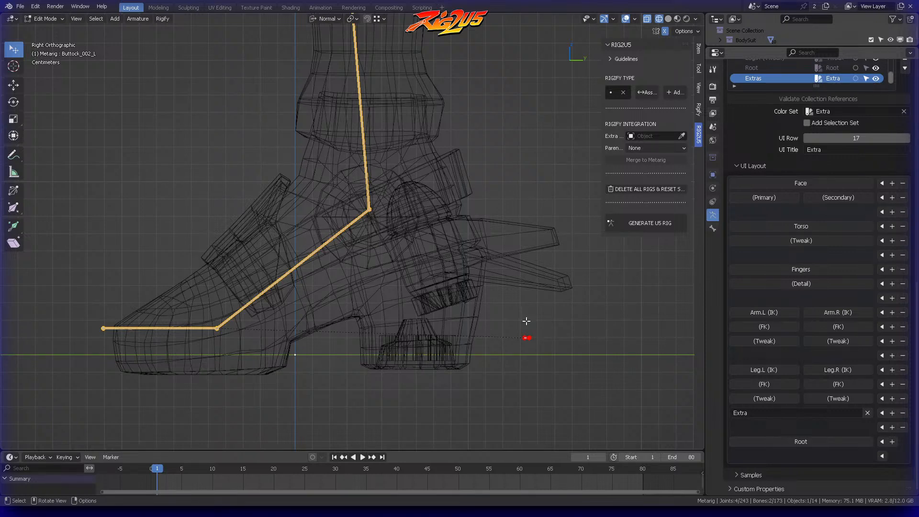
key(g)
key(y)
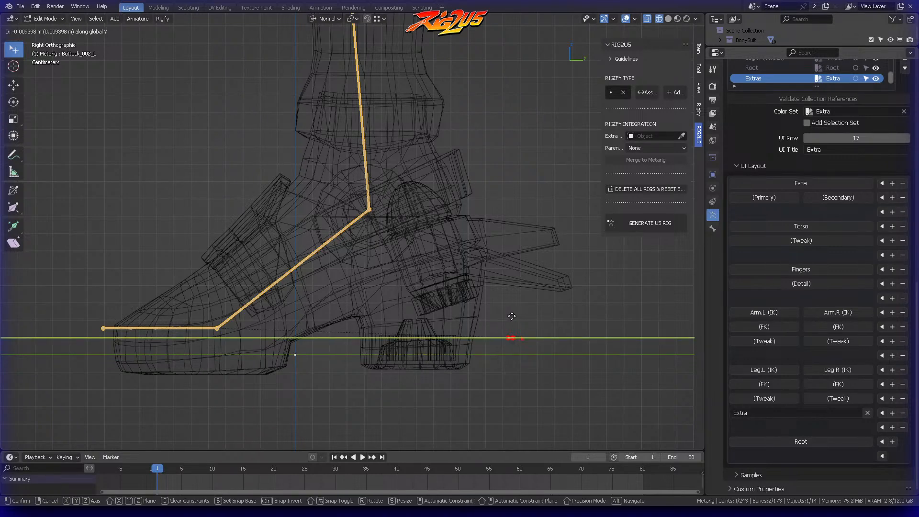
click(506, 316)
click(503, 311)
scroll(478, 270, down, 4)
shift+middle_drag(441, 142, 441, 256)
scroll(437, 249, down, 3)
middle_drag(401, 206, 515, 239)
click(437, 239)
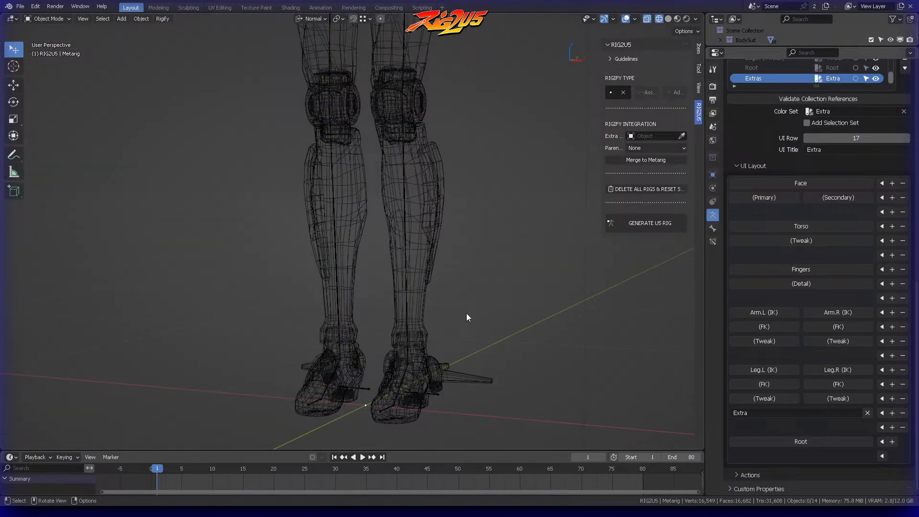
Step: Save the file and examine the boots and body meshes around the legs
click(459, 377)
middle_drag(461, 234, 437, 214)
scroll(437, 214, up, 2)
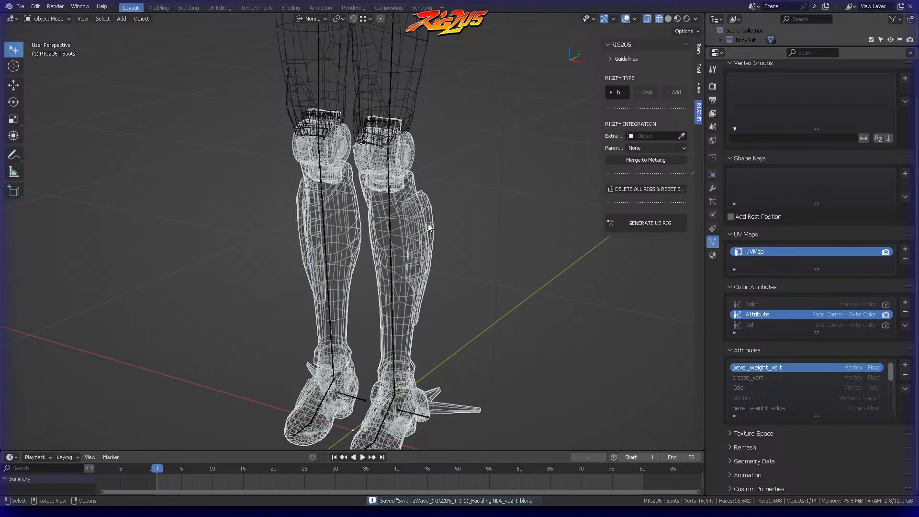
scroll(428, 223, down, 6)
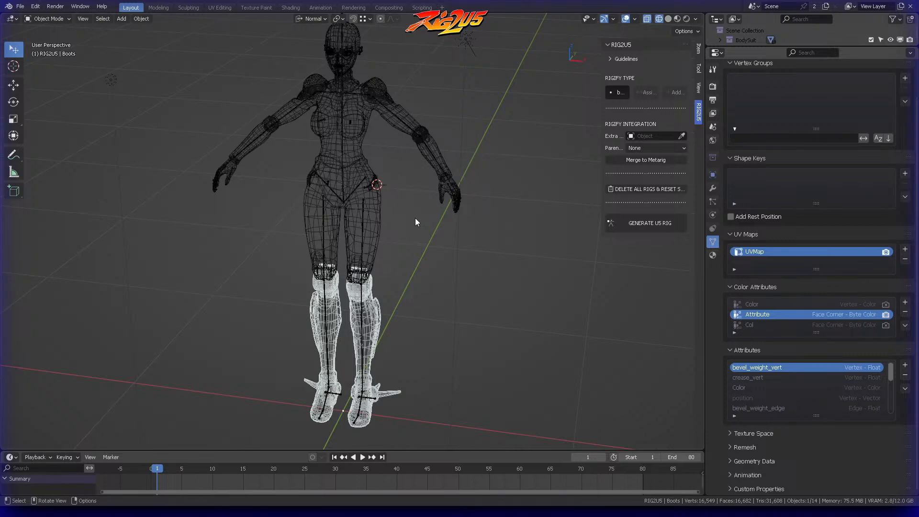
click(373, 218)
scroll(374, 214, up, 4)
shift+middle_drag(440, 311, 465, 138)
scroll(473, 225, down, 2)
middle_drag(475, 229, 449, 213)
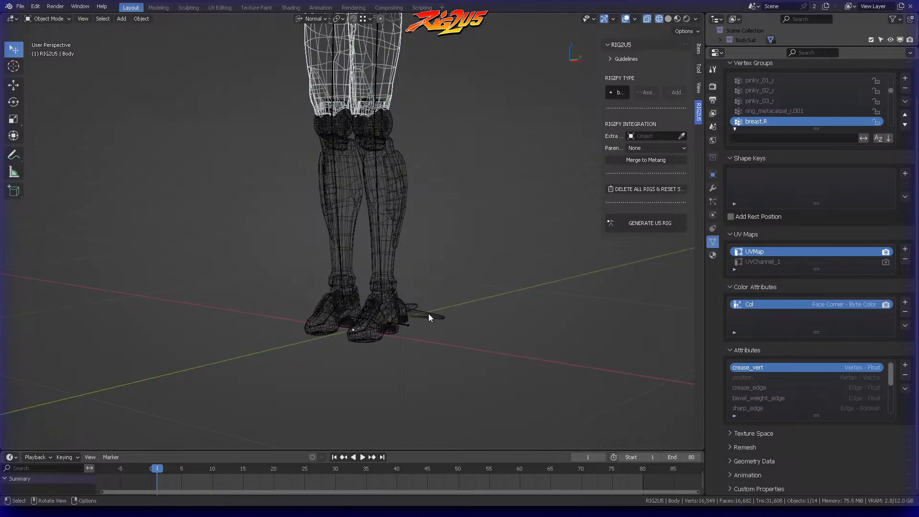
Step: Separate the spiked ankle ornament of the character's left boot, including all its linked geometry, into its own object
click(429, 314)
key(ctrl+Tab)
click(480, 323)
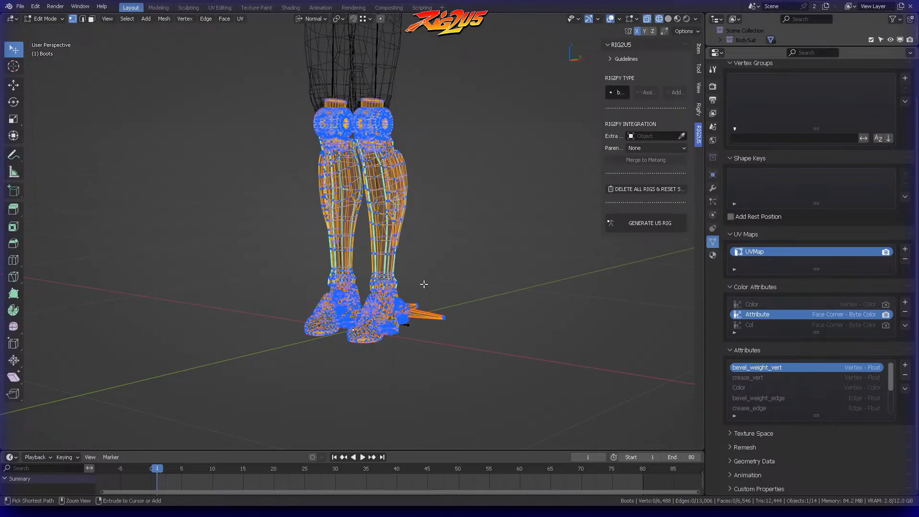
key(KP_Decimal)
scroll(484, 276, down, 9)
shift+middle_drag(481, 272, 496, 243)
scroll(496, 243, up, 5)
drag(424, 202, 477, 190)
key(ctrl+KP_Add)
key(ctrl+KP_Add)
key(ctrl+KP_Add)
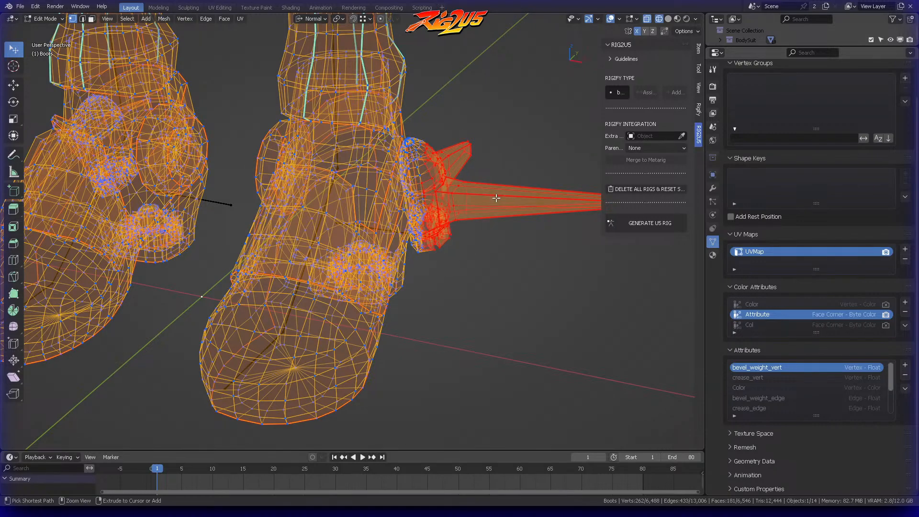
key(ctrl+l)
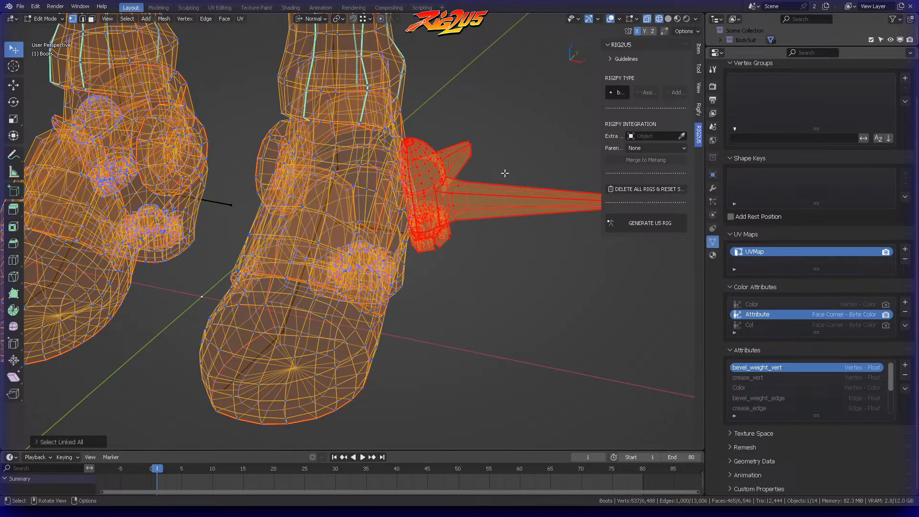
middle_drag(433, 180, 394, 220)
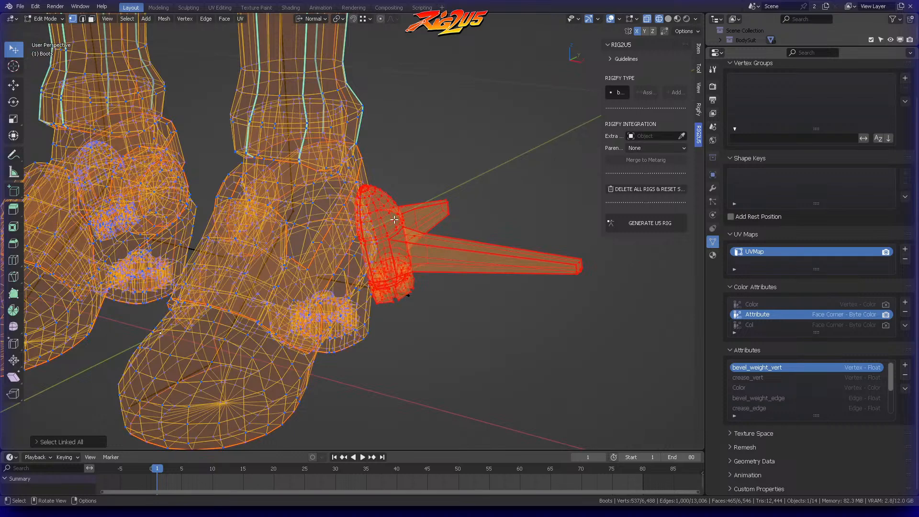
click(394, 219)
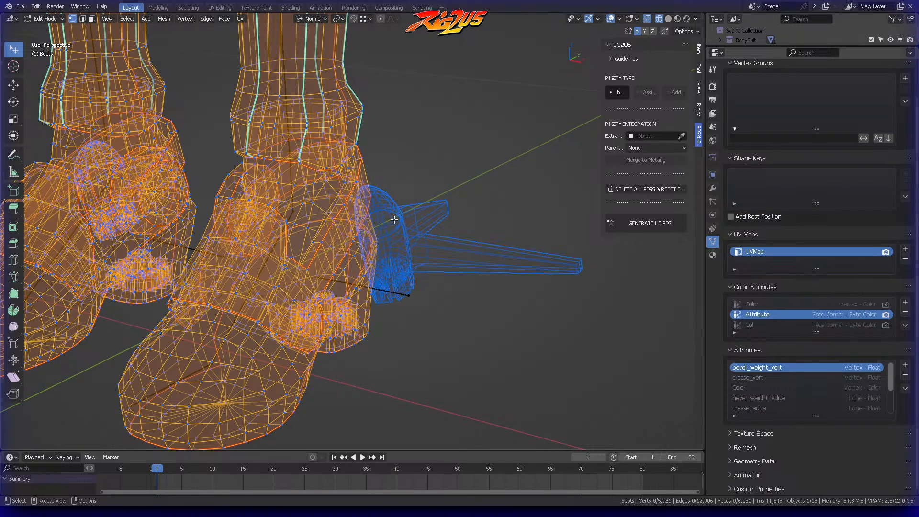
Step: Return to Object Mode and select the separated left ankle ornament to check it from several angles
key(ctrl+Tab)
click(395, 181)
middle_drag(395, 180, 413, 217)
click(306, 213)
middle_drag(307, 214, 385, 227)
click(386, 223)
middle_drag(366, 213, 282, 213)
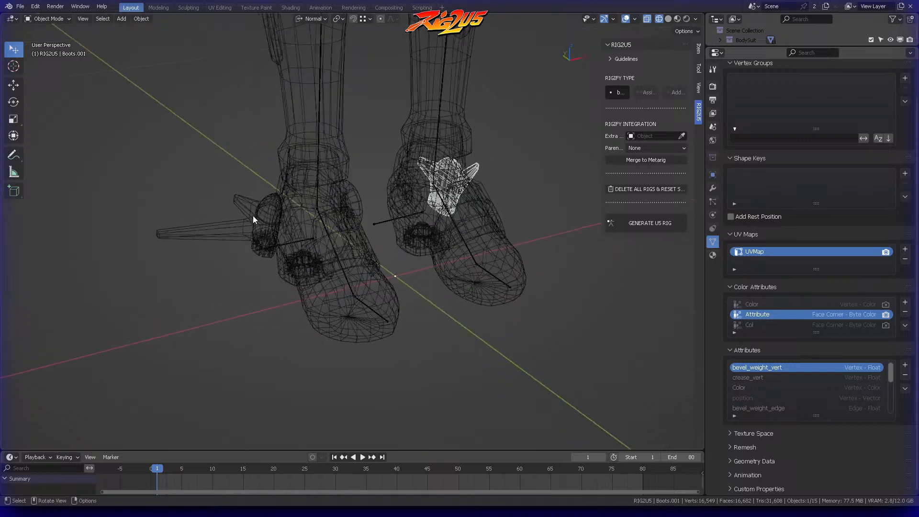
Step: Separate the spiked ankle ornament of the right boot, with its linked geometry, from the boots mesh by selection
click(282, 213)
key(ctrl+Tab)
click(328, 223)
ctrl+right_drag(228, 159, 251, 243)
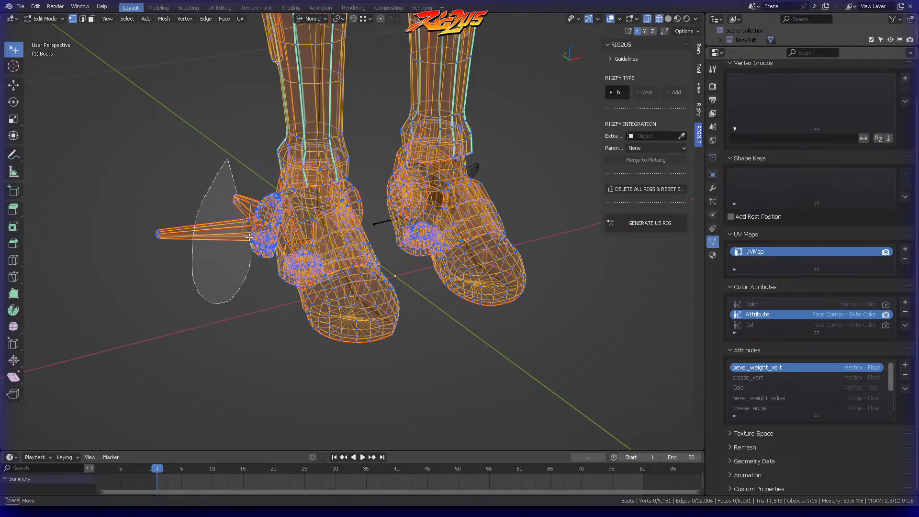
ctrl+right_drag(257, 181, 257, 186)
ctrl+right_drag(257, 186, 247, 217)
ctrl+right_drag(266, 186, 266, 181)
mouse_move(242, 223)
ctrl+right_down()
mouse_move(254, 261)
mouse_move(262, 215)
ctrl+right_up()
key(ctrl+l)
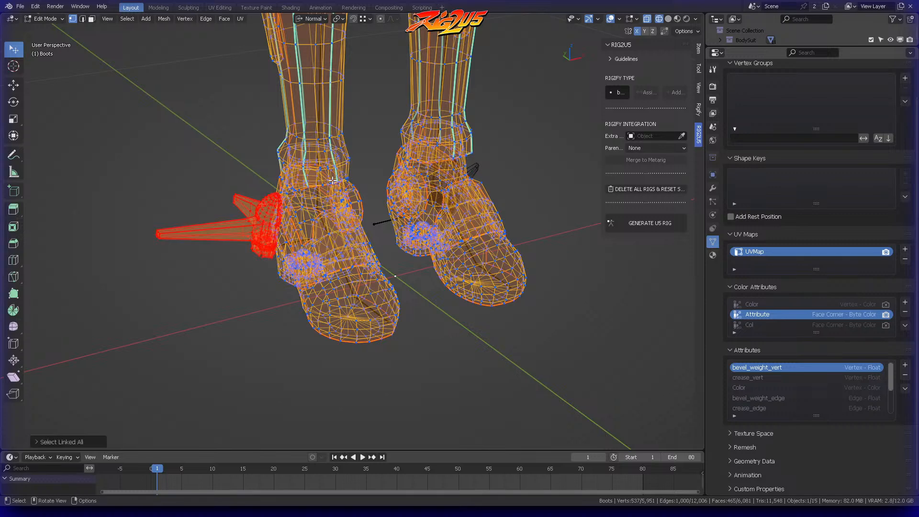
key(p)
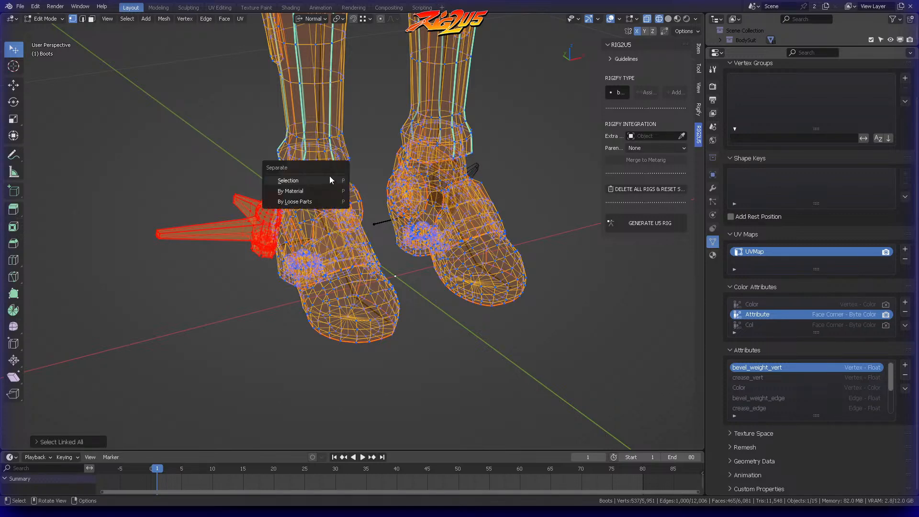
click(332, 179)
Step: Leave mesh editing, clear the selection and inspect the remaining boots mesh for other rigid parts
key(Tab)
key(alt+a)
middle_drag(271, 191, 403, 193)
click(414, 182)
scroll(428, 175, up, 4)
key(ctrl+Tab)
click(510, 170)
middle_drag(477, 149, 429, 142)
key(ctrl+Tab)
click(368, 147)
middle_drag(368, 147, 492, 226)
Step: Separate the round toothed insert inside the left boot's heel, with its linked geometry, into its own object
click(507, 206)
click(442, 244)
scroll(465, 224, up, 5)
key(Tab)
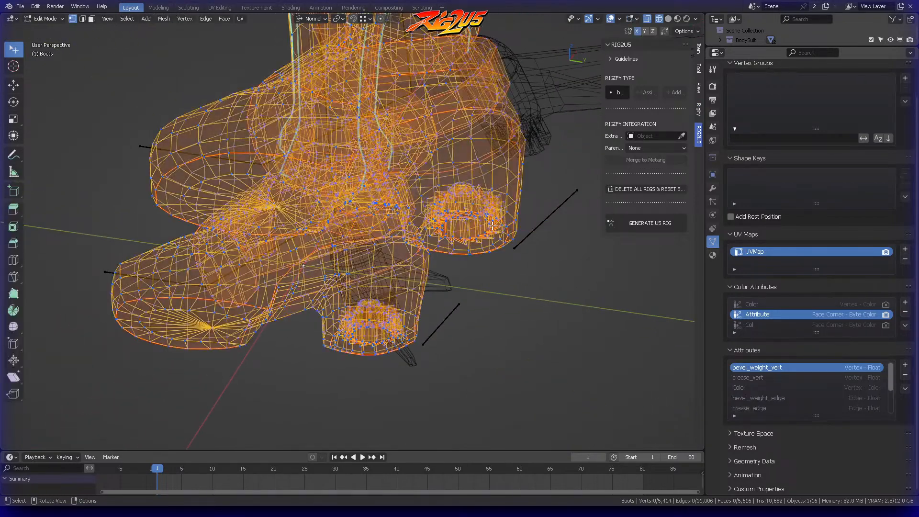
key(ctrl+l)
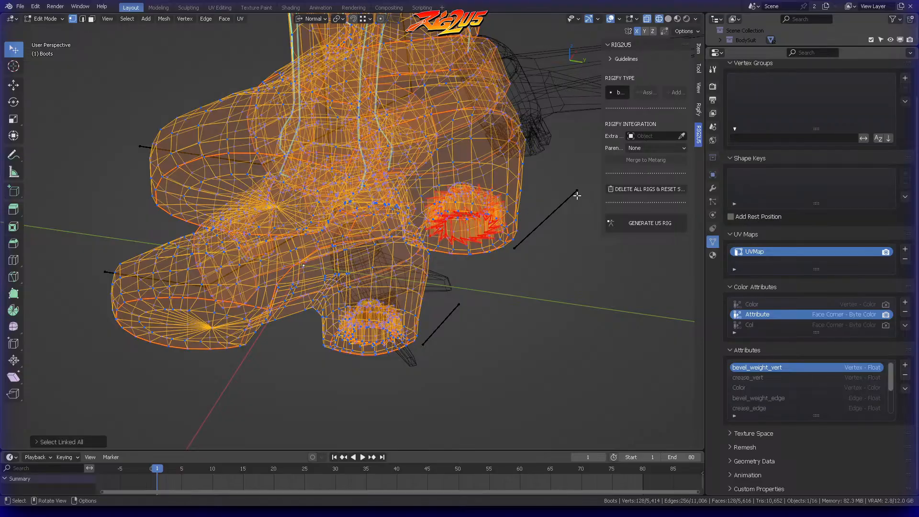
middle_drag(576, 195, 571, 215)
key(KP_Decimal)
middle_drag(384, 248, 363, 183)
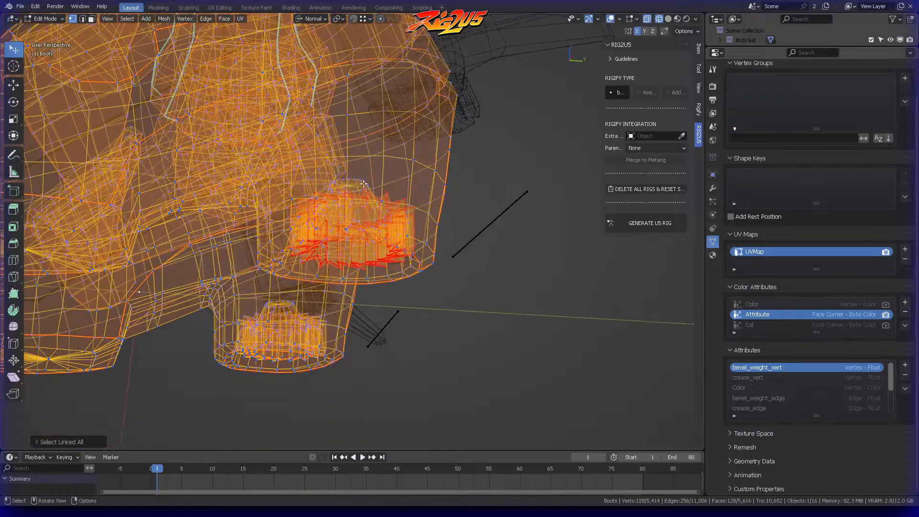
key(p)
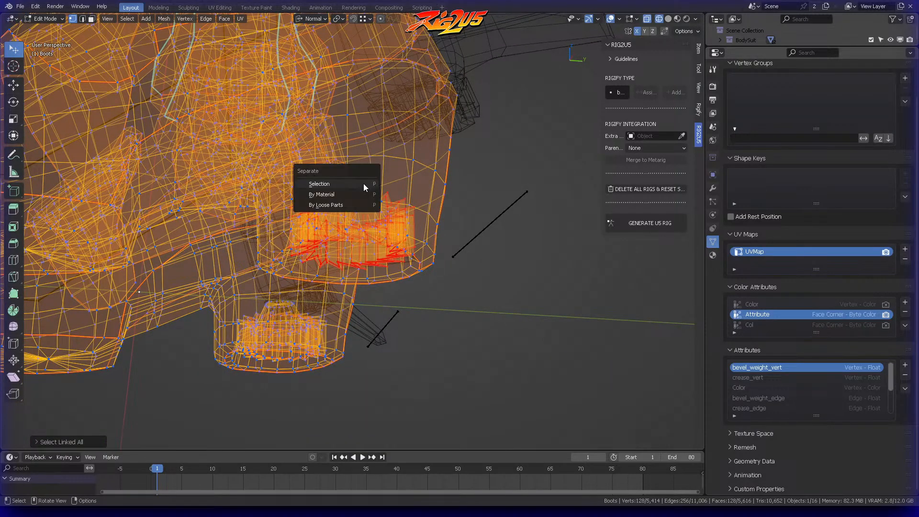
click(363, 184)
Step: Return to Object Mode and check the separated heel insert of the left boot
key(ctrl+Tab)
click(321, 181)
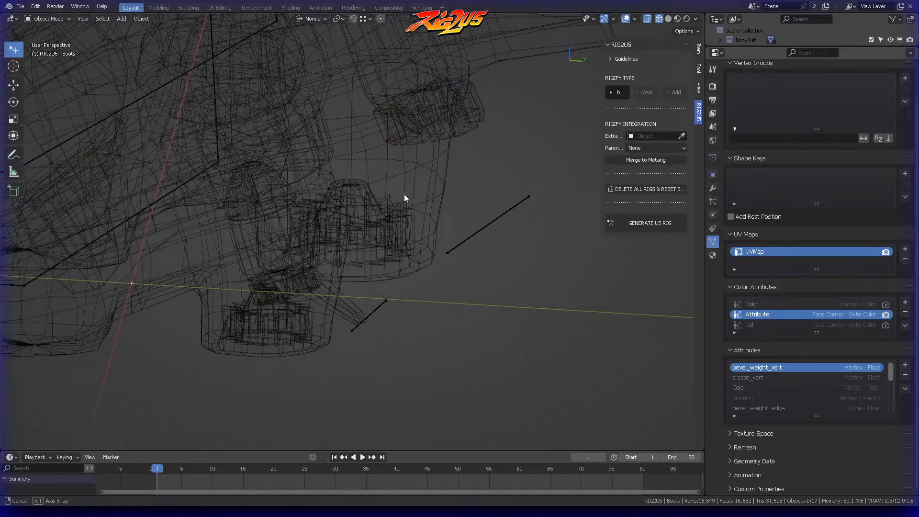
middle_drag(401, 192, 435, 193)
click(338, 230)
scroll(371, 214, up, 3)
middle_drag(371, 214, 326, 214)
Step: Separate the matching toothed insert inside the right boot's heel into its own object and return to Object Mode
click(225, 201)
key(ctrl+Tab)
click(271, 215)
key(alt+a)
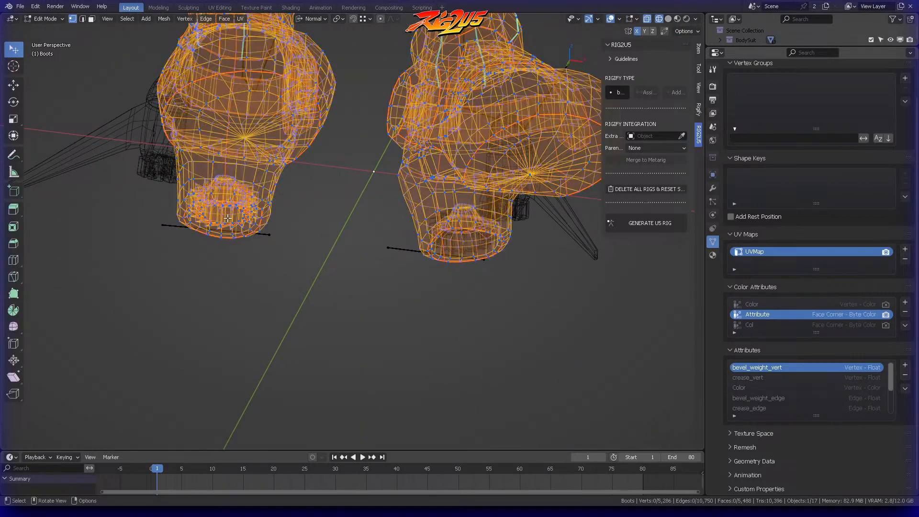
middle_drag(224, 222, 295, 225)
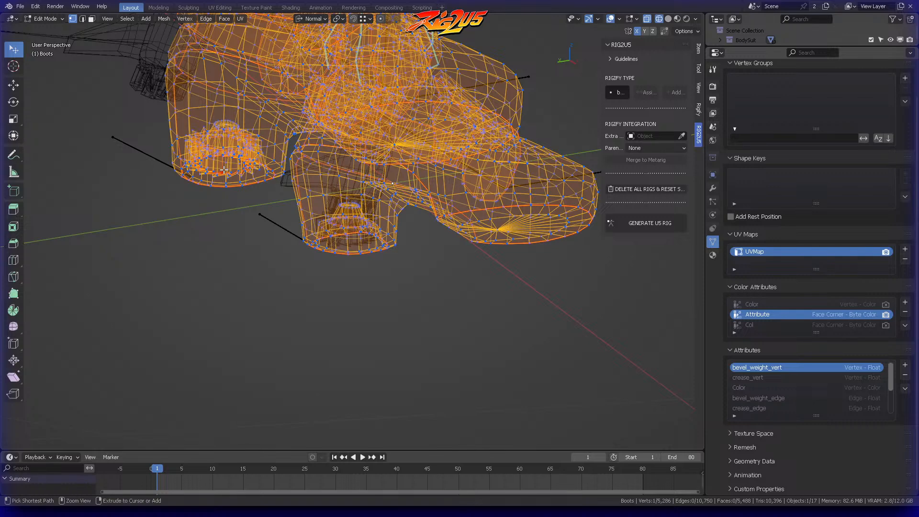
key(ctrl+l)
key(p)
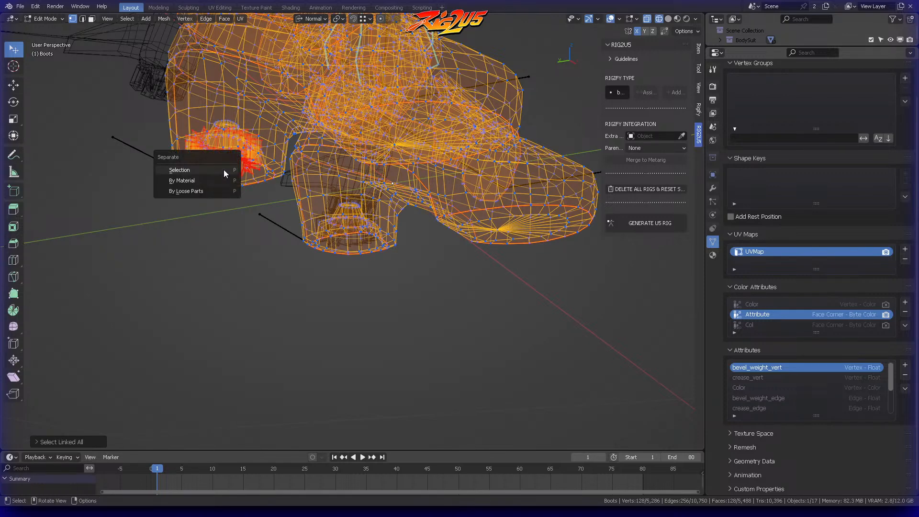
click(223, 173)
key(ctrl+Tab)
click(150, 170)
key(alt+a)
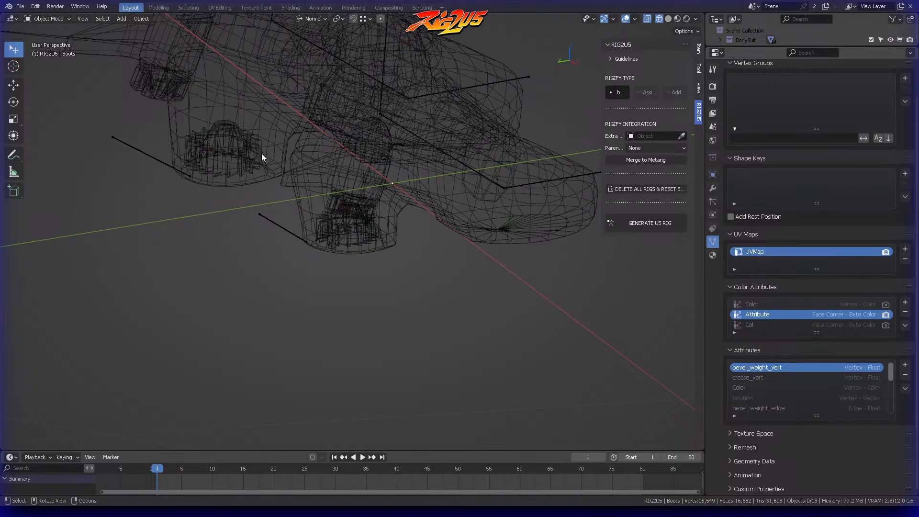
Step: Separate the round knee discs on both sides of both boots, with their linked geometry, into one object and return to Object Mode
click(265, 145)
scroll(325, 128, down, 7)
middle_drag(420, 106, 368, 168)
scroll(296, 194, up, 5)
key(ctrl+Tab)
click(517, 160)
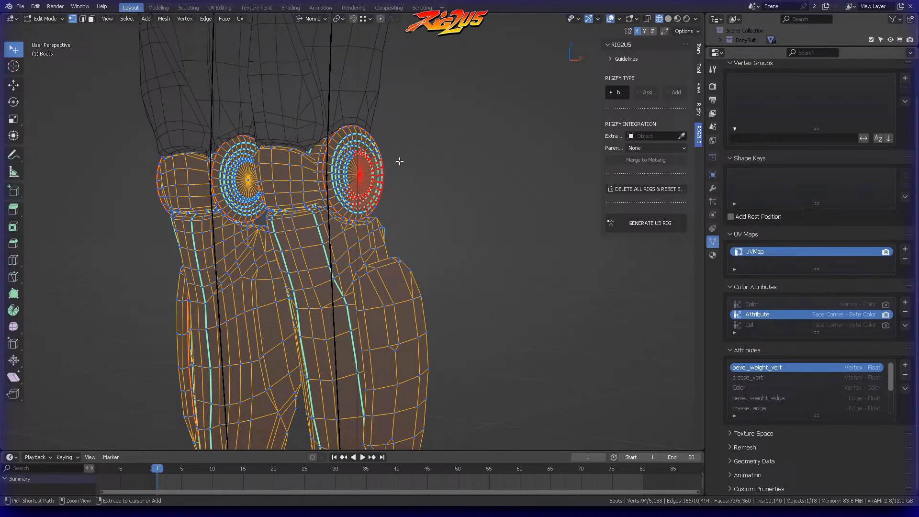
key(ctrl+l)
middle_drag(400, 162, 274, 147)
ctrl+right_drag(268, 142, 283, 163)
middle_drag(287, 165, 338, 166)
ctrl+right_drag(245, 149, 261, 172)
key(ctrl+l)
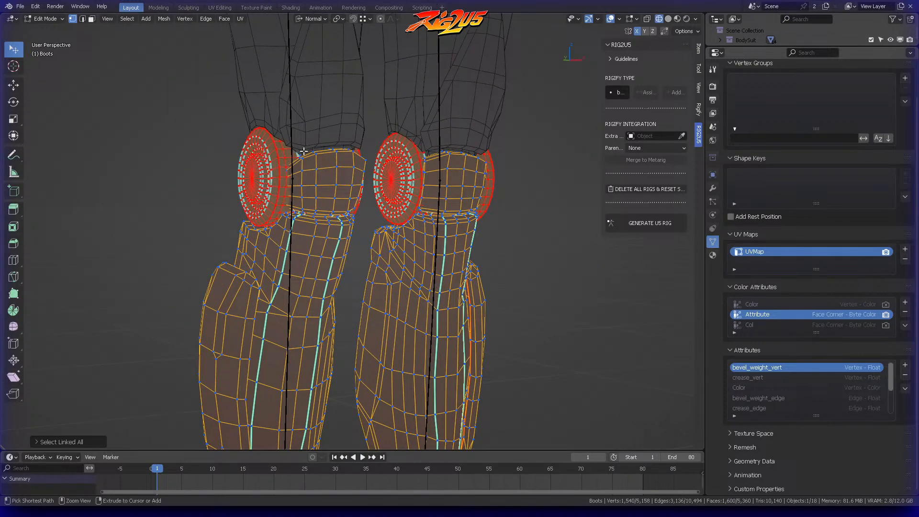
mouse_move(301, 148)
middle_down()
mouse_move(354, 151)
mouse_move(234, 166)
middle_up()
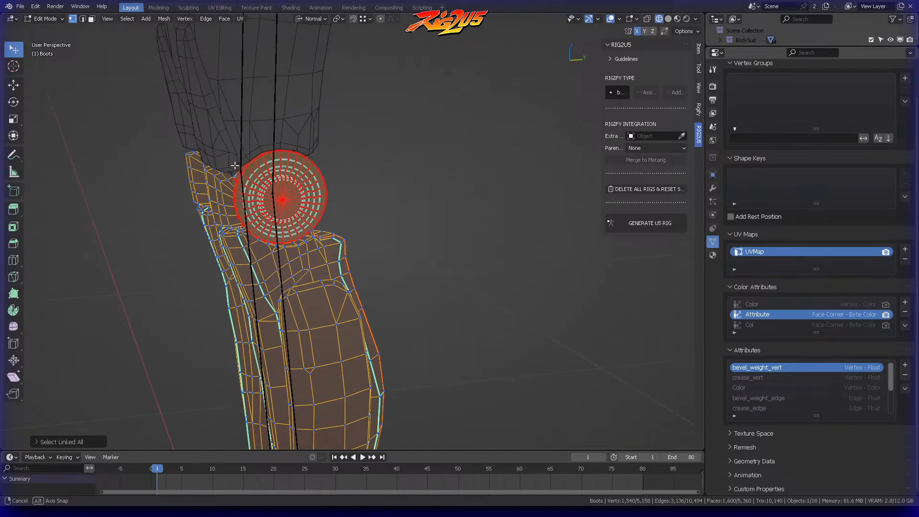
key(p)
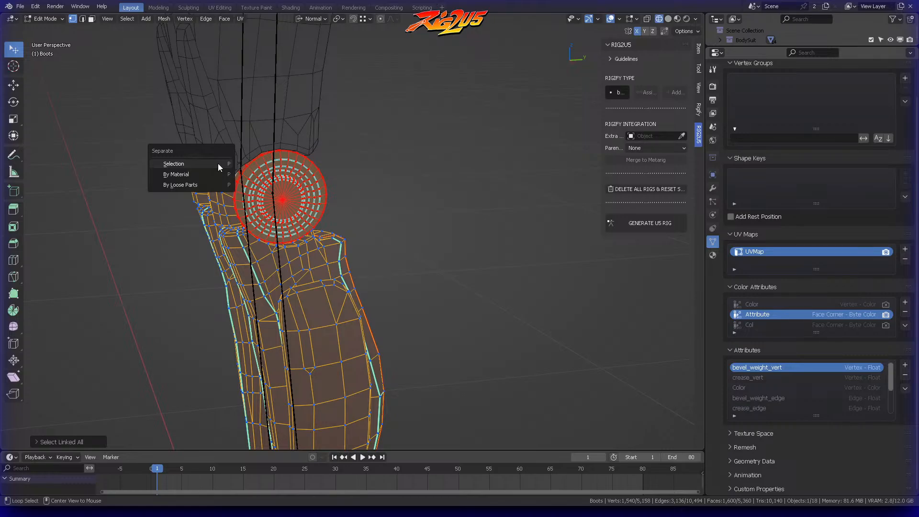
click(218, 165)
middle_drag(218, 165, 324, 139)
key(p)
click(358, 142)
key(ctrl+Tab)
click(279, 145)
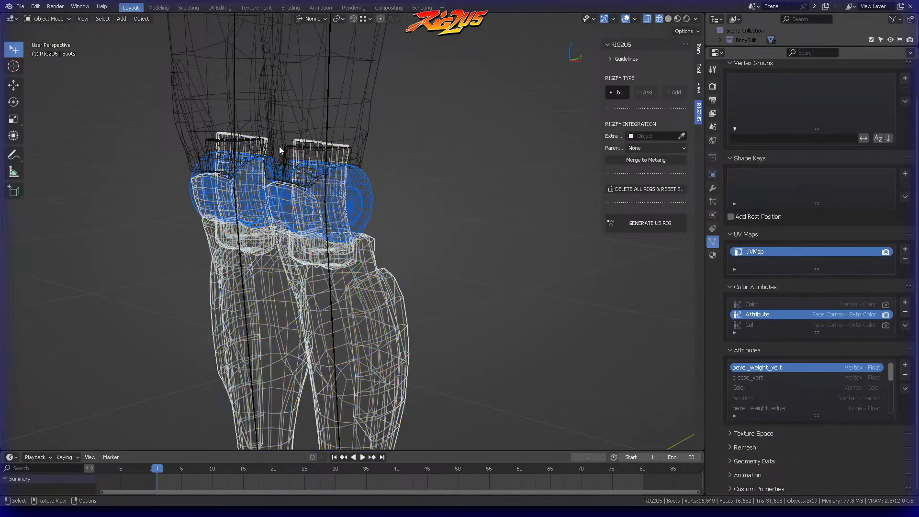
Step: Separate the inner knee cylinders of both boots from the boots mesh, return to Object Mode and select the new object
click(487, 151)
click(344, 152)
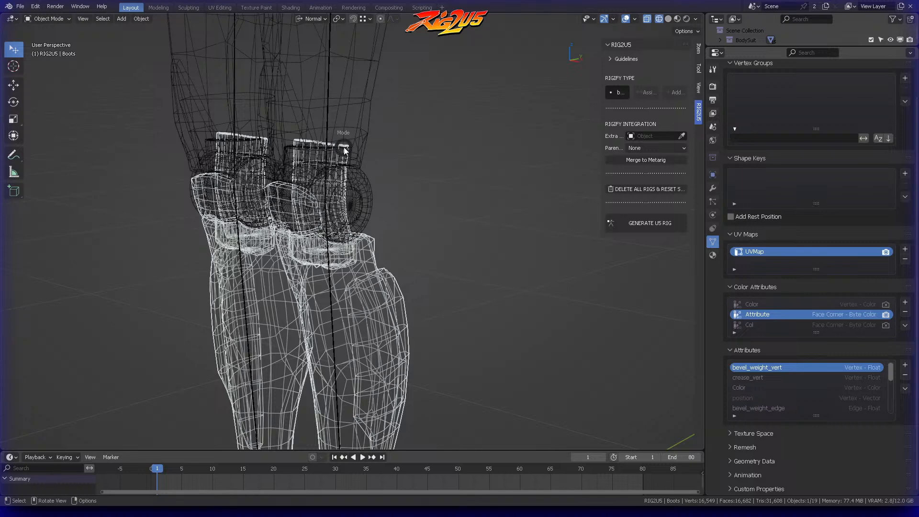
key(Tab)
ctrl+right_drag(307, 113, 398, 138)
middle_drag(358, 135, 412, 127)
mouse_move(285, 114)
ctrl+right_down()
mouse_move(282, 158)
mouse_move(288, 115)
ctrl+right_up()
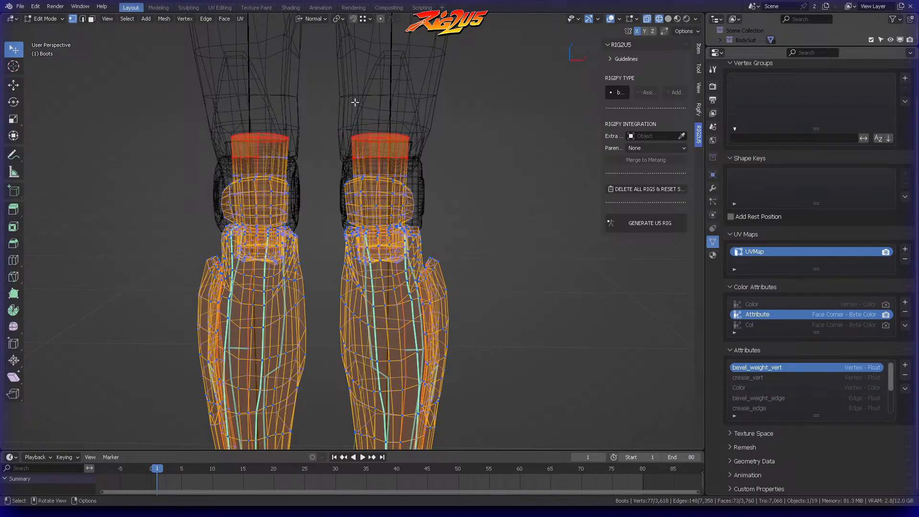
key(ctrl+l)
key(p)
click(336, 130)
key(ctrl+Tab)
click(283, 127)
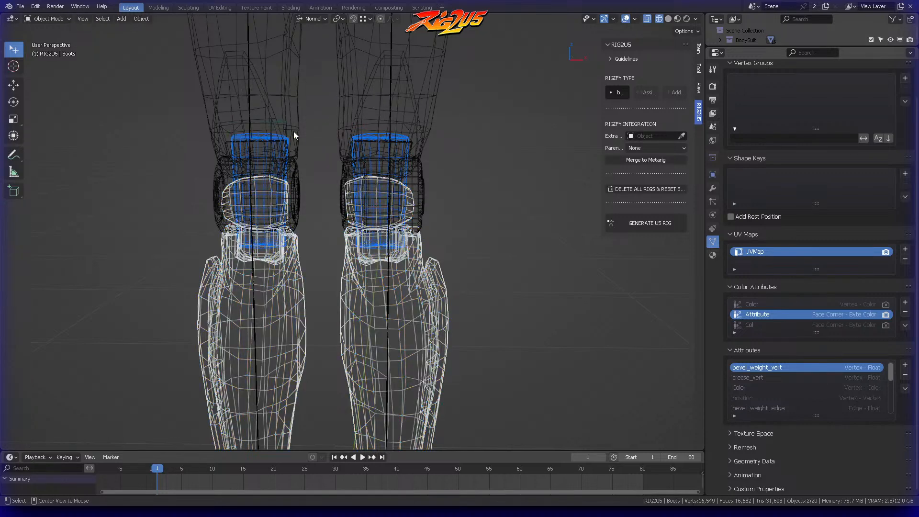
click(380, 133)
click(379, 131)
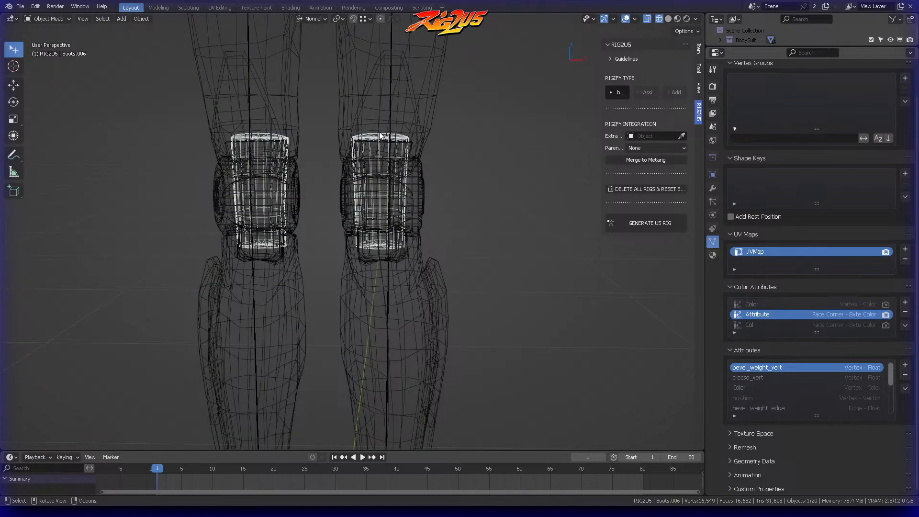
Step: Isolate the separated inner knee cylinders in local view, inspect them and return to the full scene
key(KP_Divide)
middle_drag(380, 136, 374, 177)
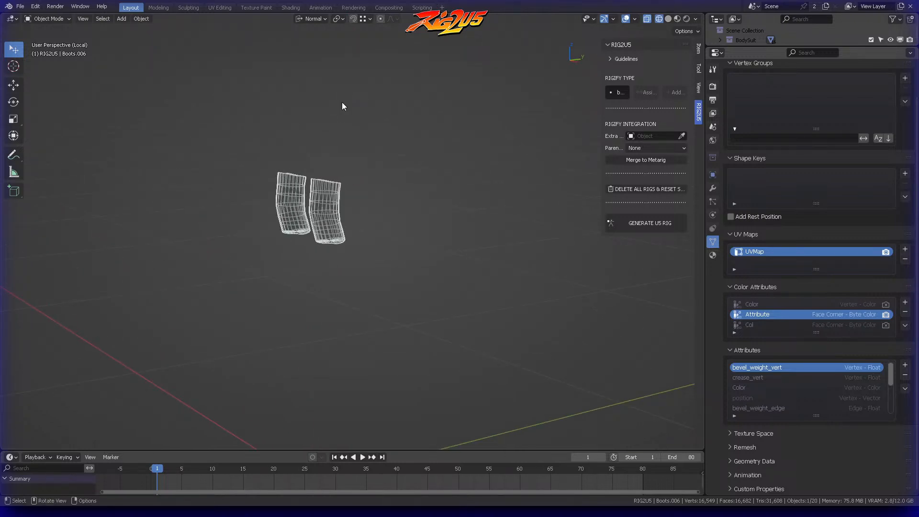
middle_drag(329, 127, 345, 234)
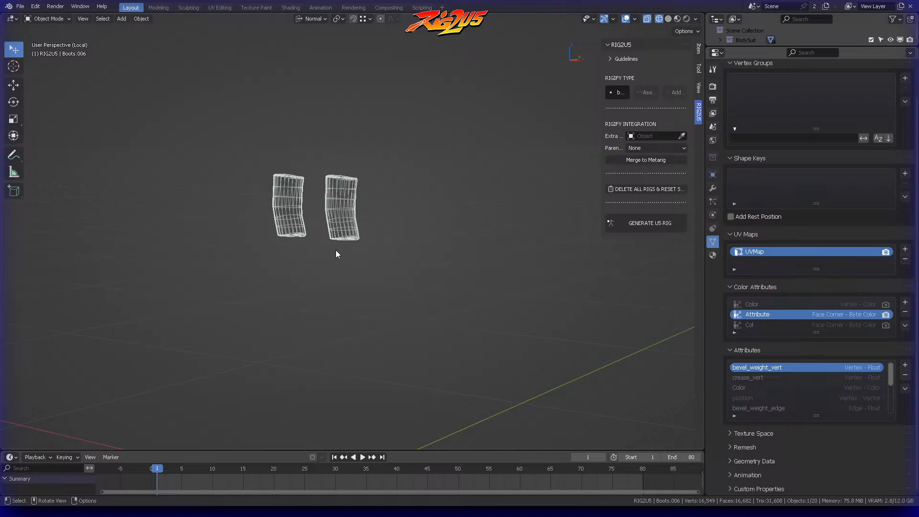
key(KP_Divide)
click(398, 208)
middle_drag(398, 207, 413, 193)
click(375, 238)
click(376, 237)
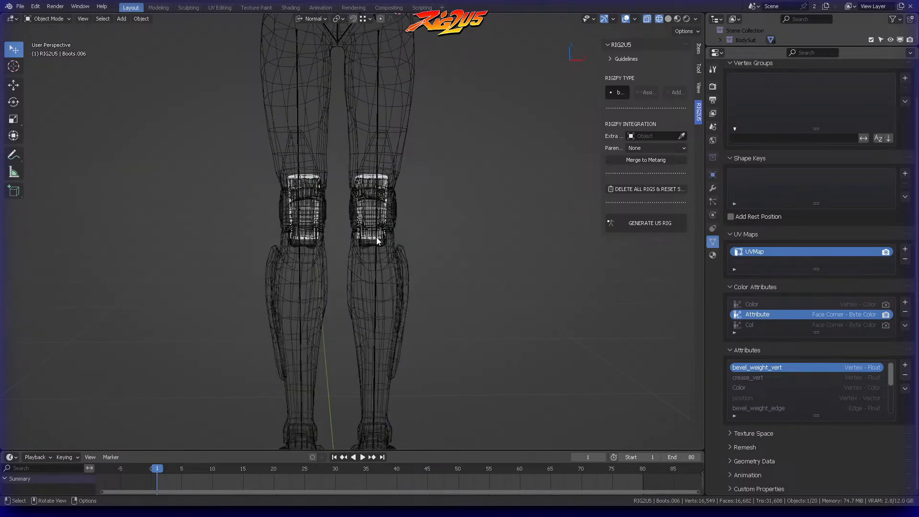
click(375, 240)
middle_drag(376, 241, 431, 252)
click(358, 249)
Step: Select the Body mesh and switch it to Edit Mode
click(391, 129)
middle_drag(415, 101, 444, 136)
scroll(469, 121, up, 5)
scroll(452, 153, down, 3)
key(ctrl+Tab)
click(503, 156)
key(l)
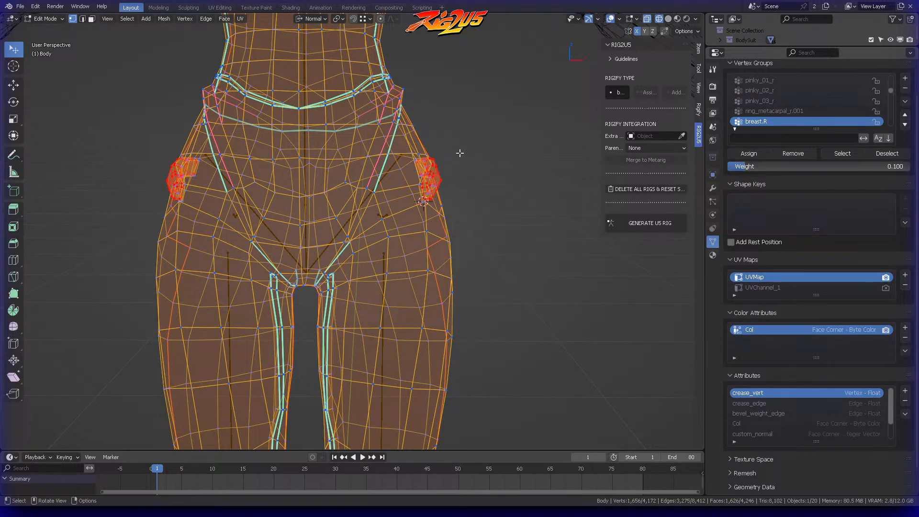
middle_drag(460, 154, 463, 152)
key(ctrl+l)
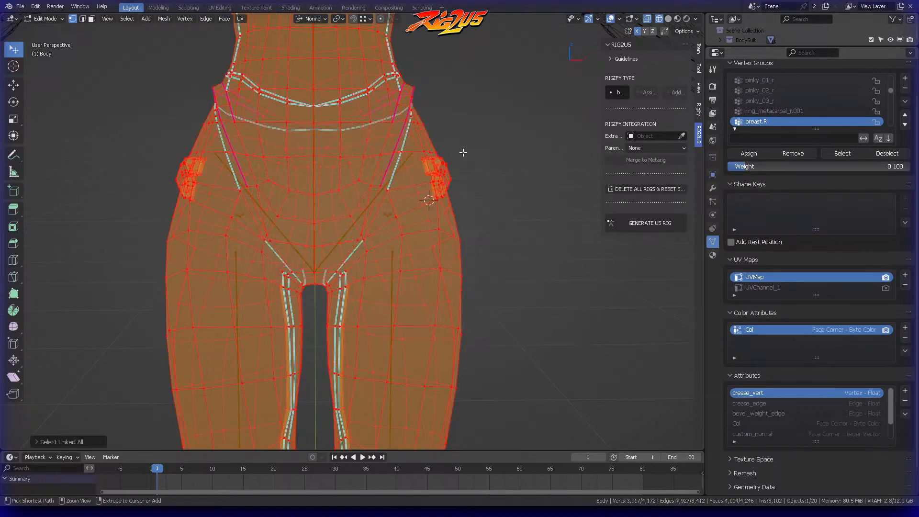
key(ctrl+z)
scroll(432, 144, down, 2)
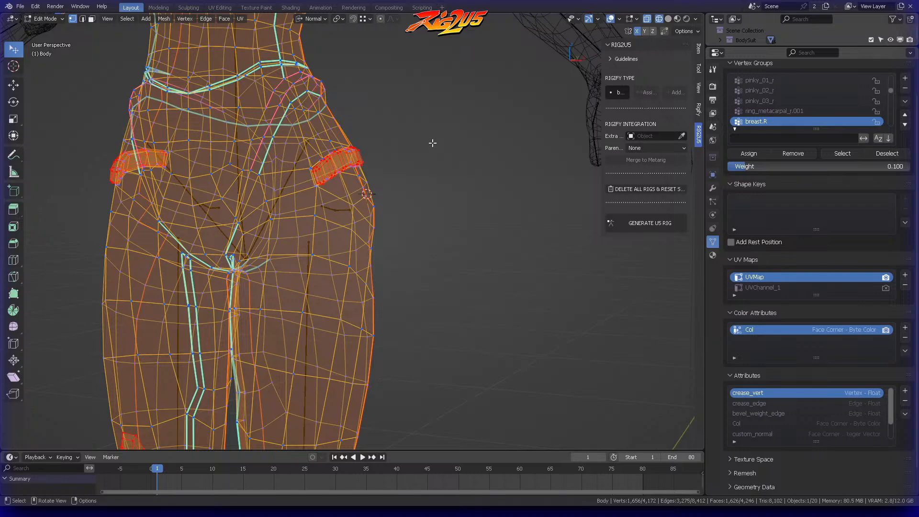
scroll(432, 143, down, 4)
scroll(431, 150, up, 4)
key(alt+a)
Step: Separate the outer plate on the character's left hip, with its linked geometry, from the Body mesh and return to Object Mode
scroll(455, 211, up, 3)
shift+middle_drag(527, 189, 433, 216)
middle_drag(433, 217, 498, 240)
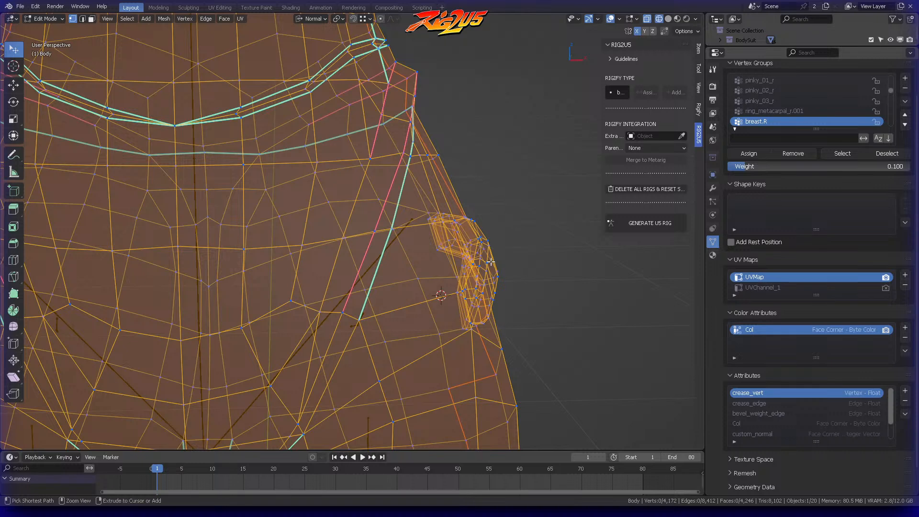
key(ctrl+l)
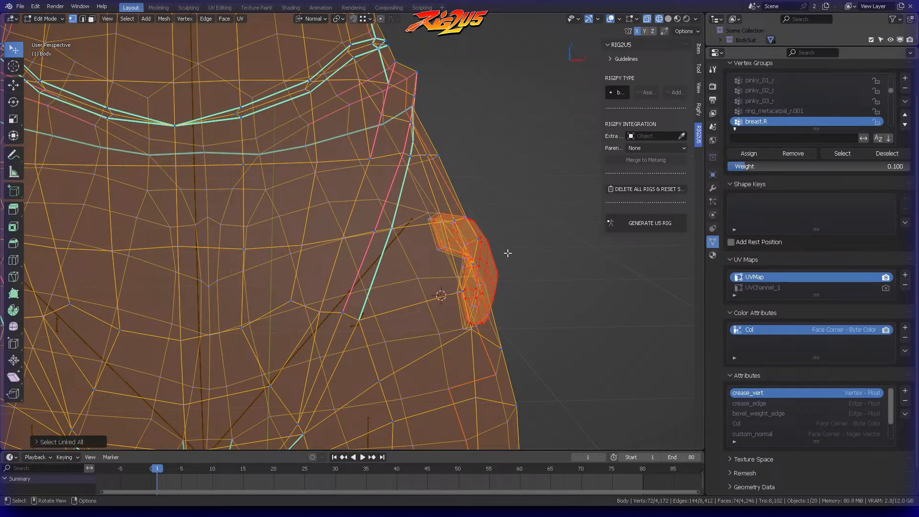
key(p)
click(508, 252)
key(ctrl+Tab)
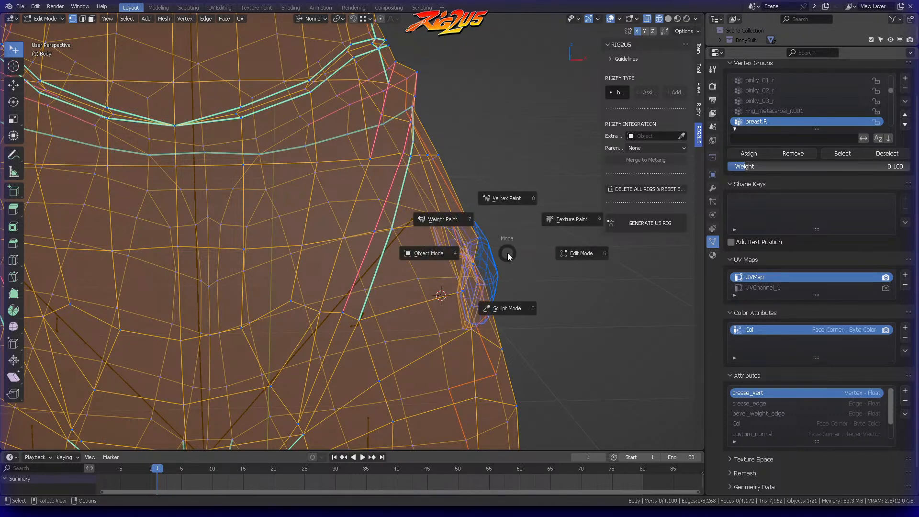
click(443, 253)
Step: Separate the matching outer plate on the right hip from the Body mesh, return to Object Mode and clear the selection
scroll(407, 211, down, 3)
middle_drag(388, 218, 196, 246)
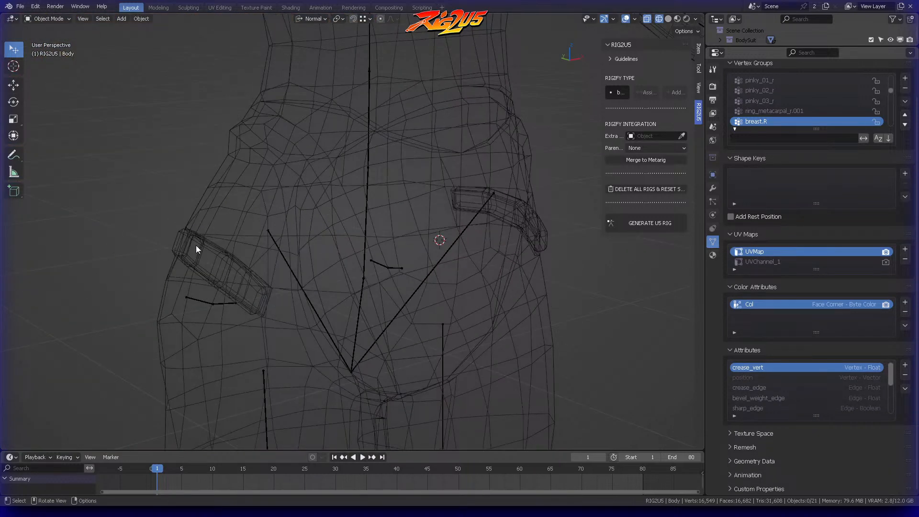
click(196, 245)
key(ctrl+Tab)
click(268, 245)
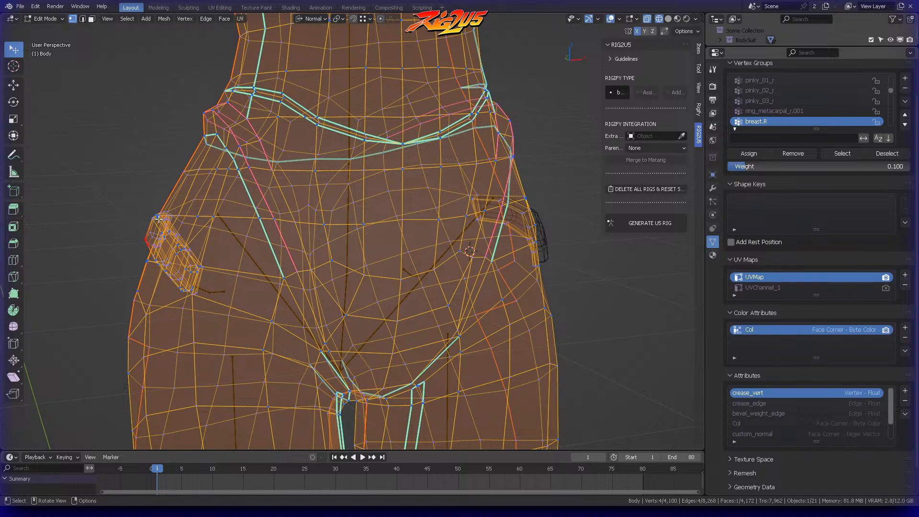
key(ctrl+l)
key(p)
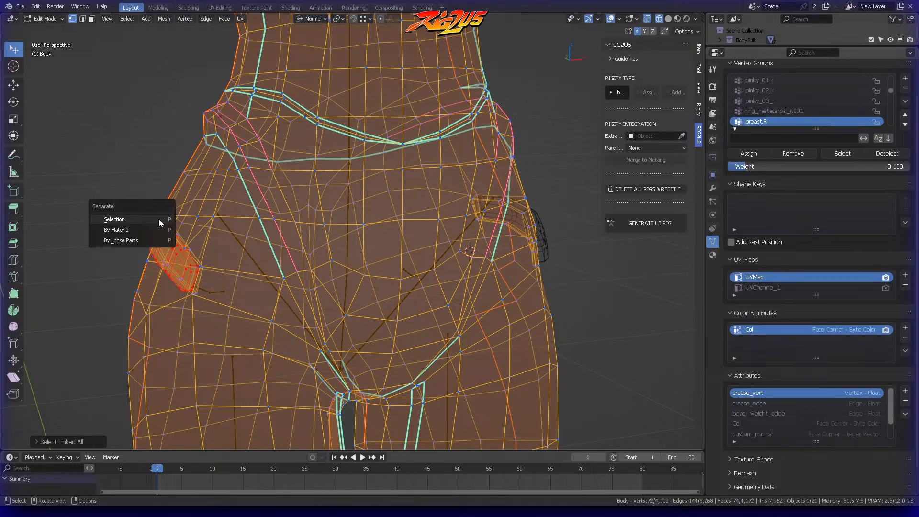
click(159, 220)
key(ctrl+Tab)
click(105, 223)
click(139, 149)
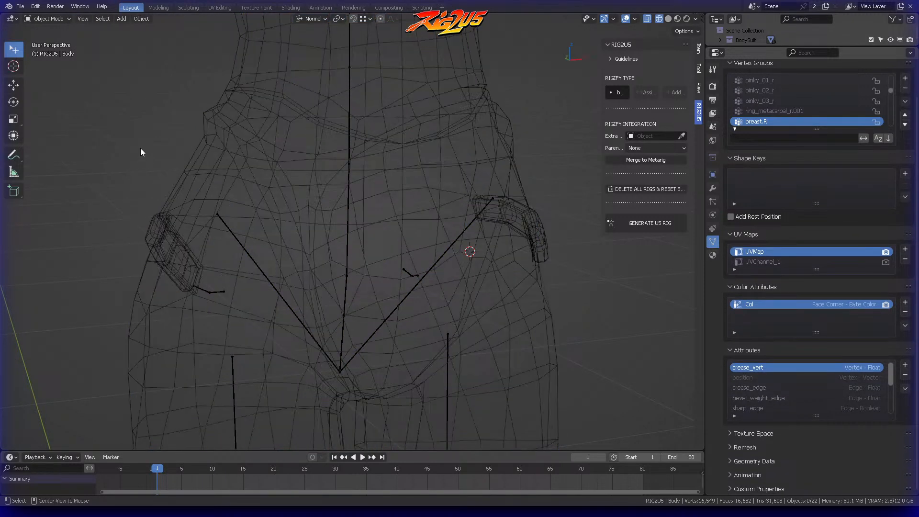
Step: Select the Body mesh to check the separated hip plates and save the file
scroll(226, 238, down, 2)
middle_drag(227, 239, 205, 219)
click(206, 219)
click(398, 187)
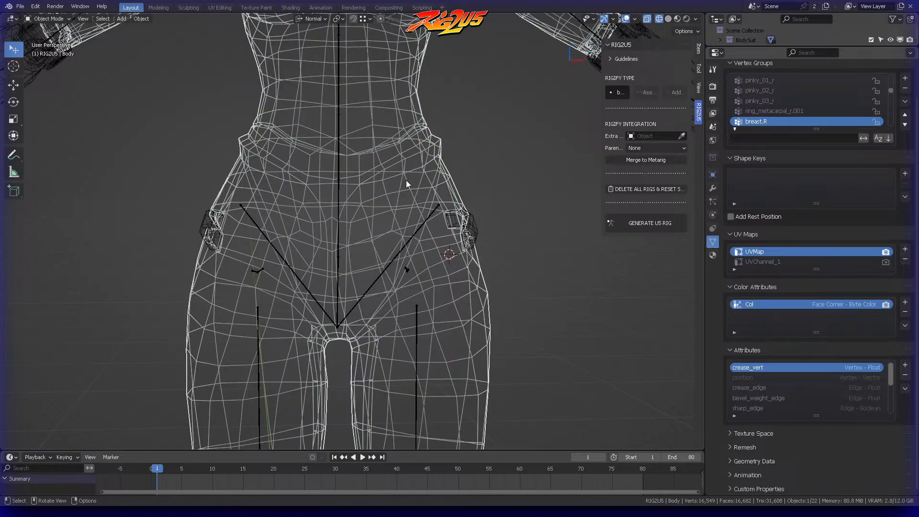
scroll(526, 172, down, 3)
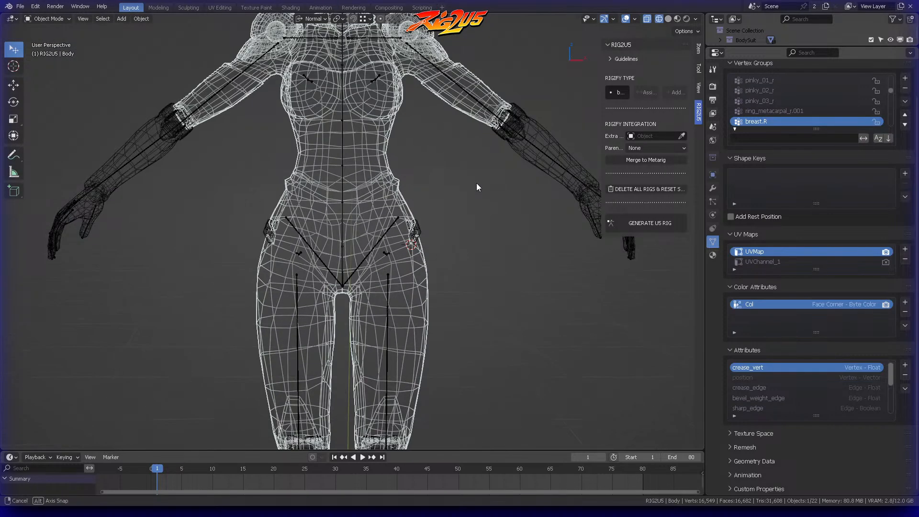
key(ctrl+s)
Step: Clear the selection in front view and snap the 3D cursor to the world origin
click(476, 183)
middle_drag(476, 183, 463, 164)
click(466, 173)
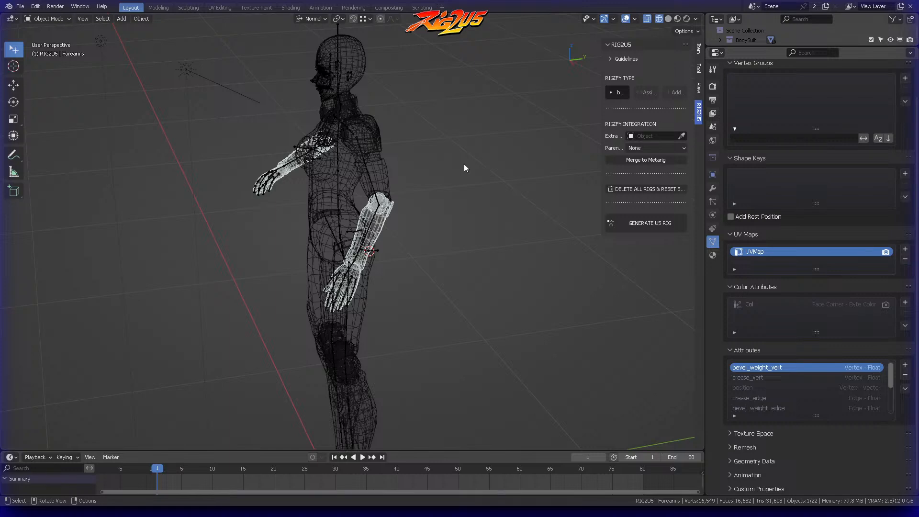
key(KP_1)
key(alt+a)
scroll(442, 206, down, 2)
shift+middle_drag(433, 229, 458, 179)
key(shift+s)
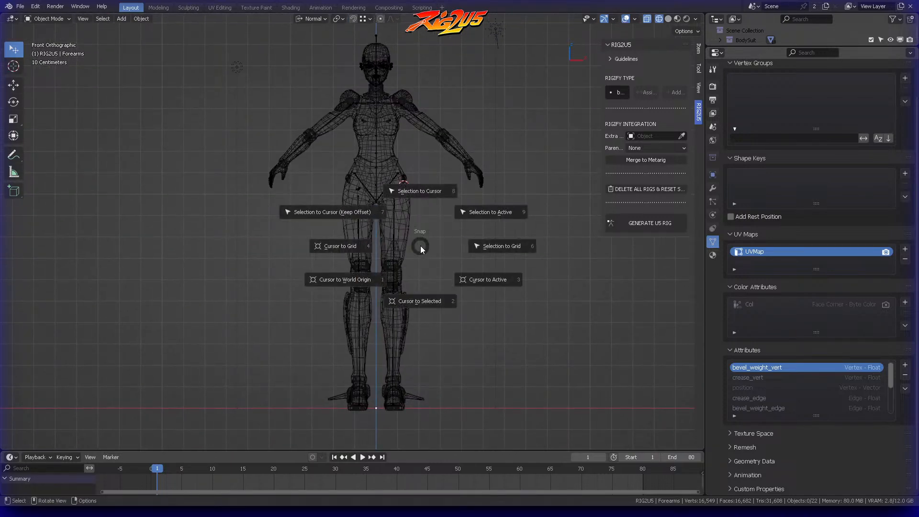
click(346, 278)
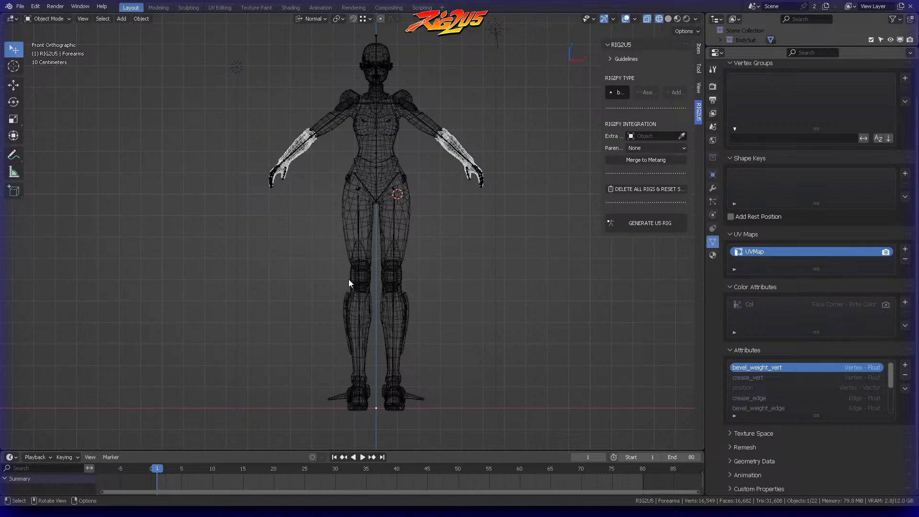
key(shift+s)
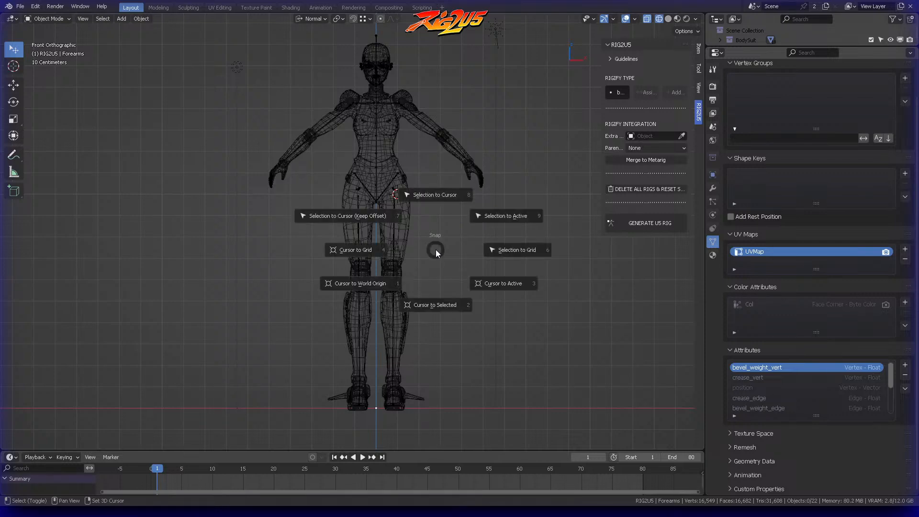
click(380, 282)
Step: Save the file, save an incremental version as "SynthiaWave_(RIG2U5_1-1-1)_Facial rig NLA_v02-2.blend" and widen the sidebar
middle_drag(456, 236, 373, 213)
key(ctrl+s)
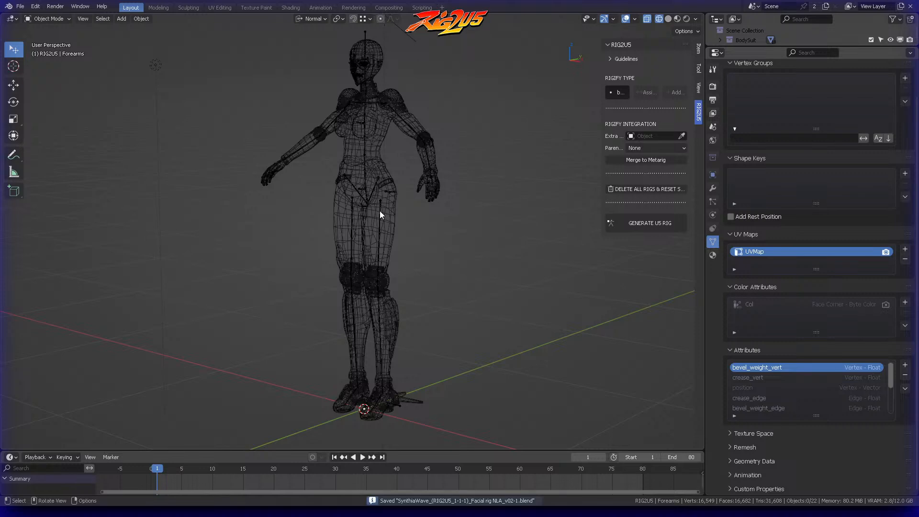
click(22, 6)
drag(602, 106, 537, 101)
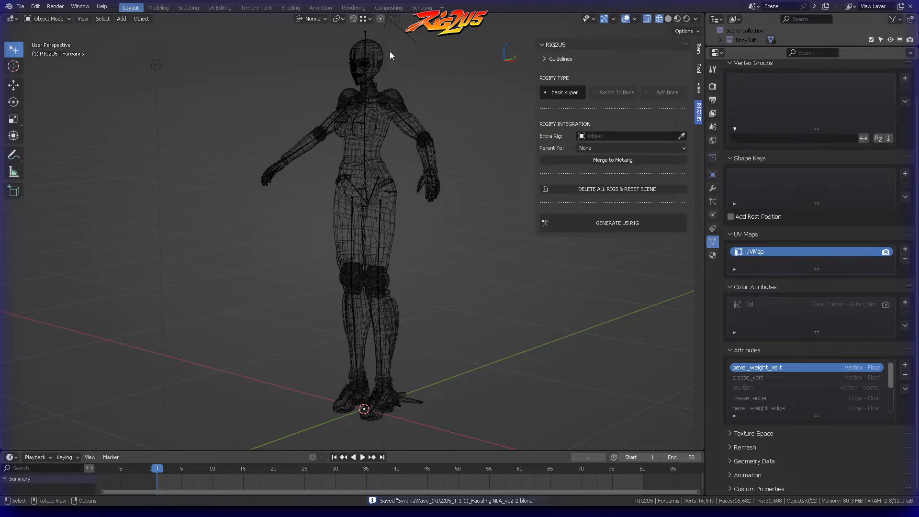
Step: Select the metarig, enter Edit Mode and bring its hip area into a close side view
click(366, 33)
key(Tab)
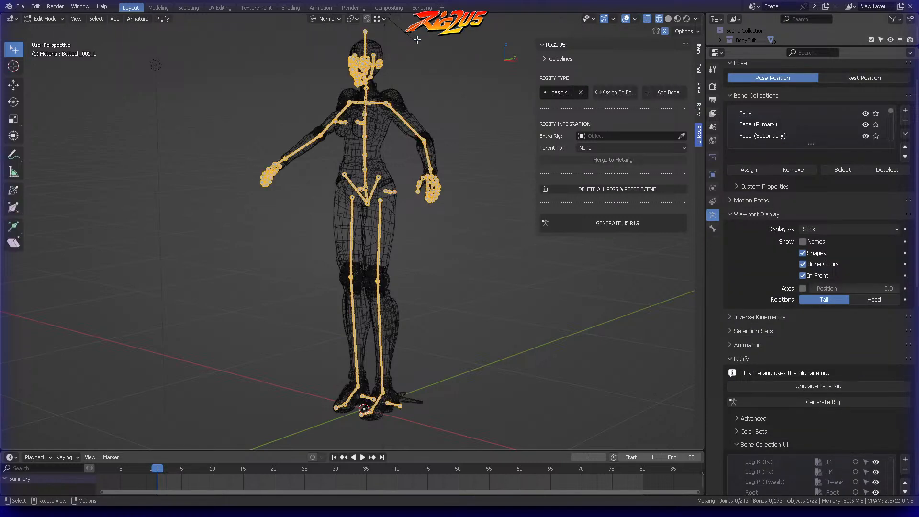
middle_drag(424, 102, 468, 92)
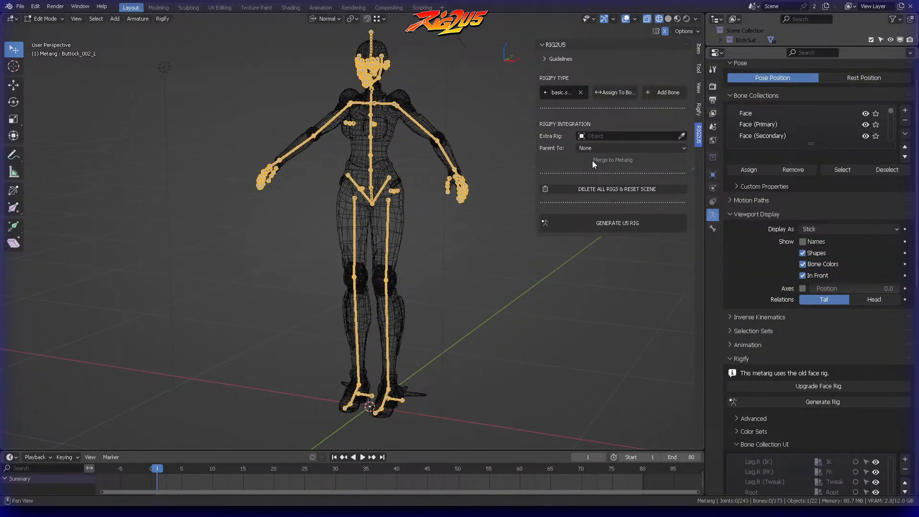
middle_drag(445, 135, 419, 145)
scroll(458, 201, up, 4)
key(ctrl+Tab)
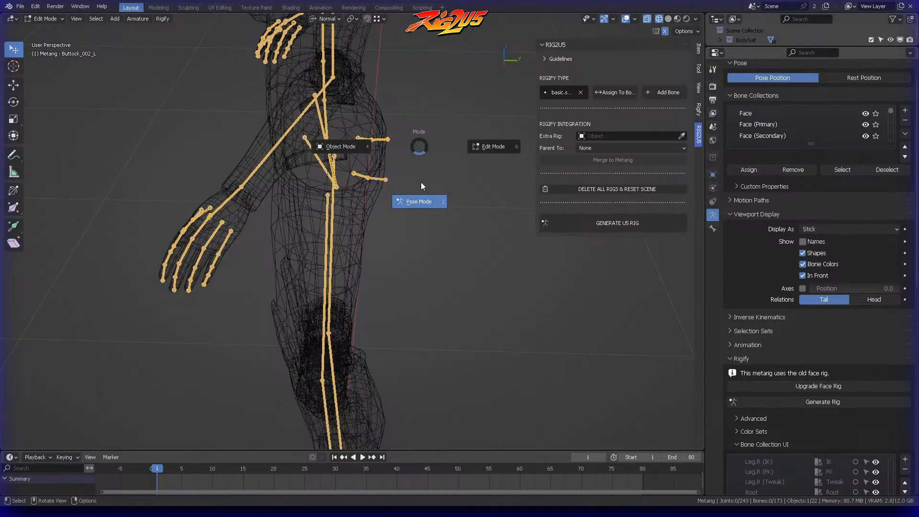
click(485, 148)
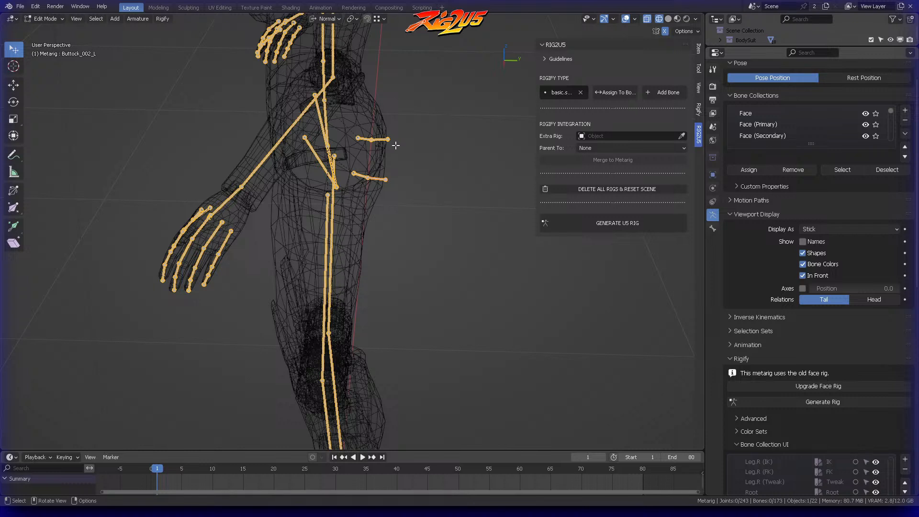
Step: Move the four buttock bones on both sides into the Extras bone collection and save the file
ctrl+right_drag(362, 122, 405, 142)
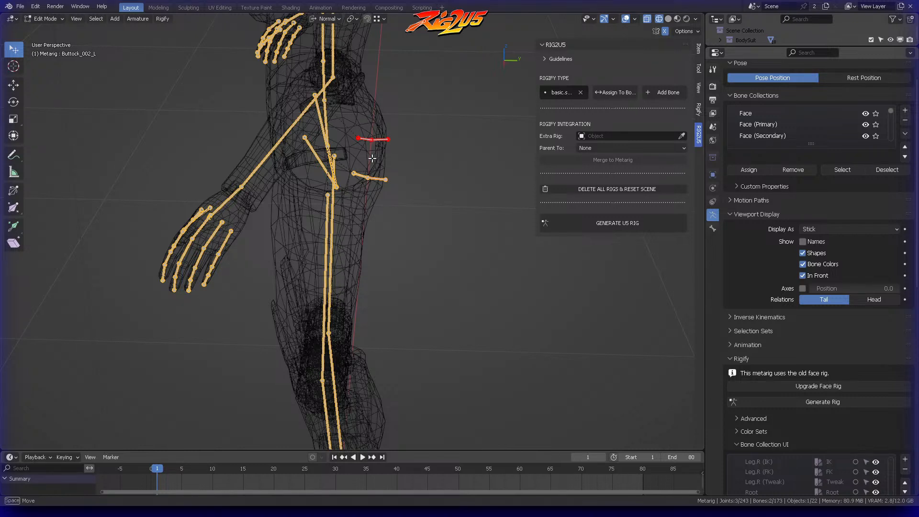
ctrl+right_drag(365, 193, 368, 190)
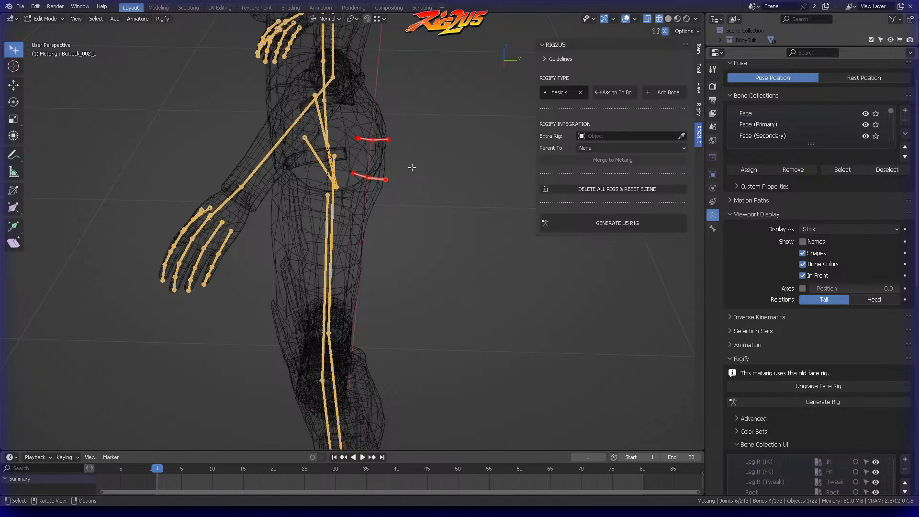
key(m)
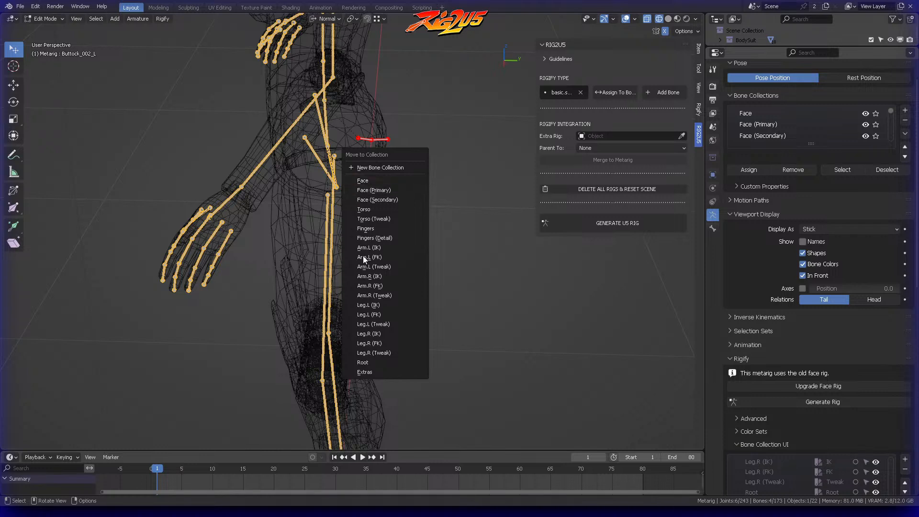
click(369, 371)
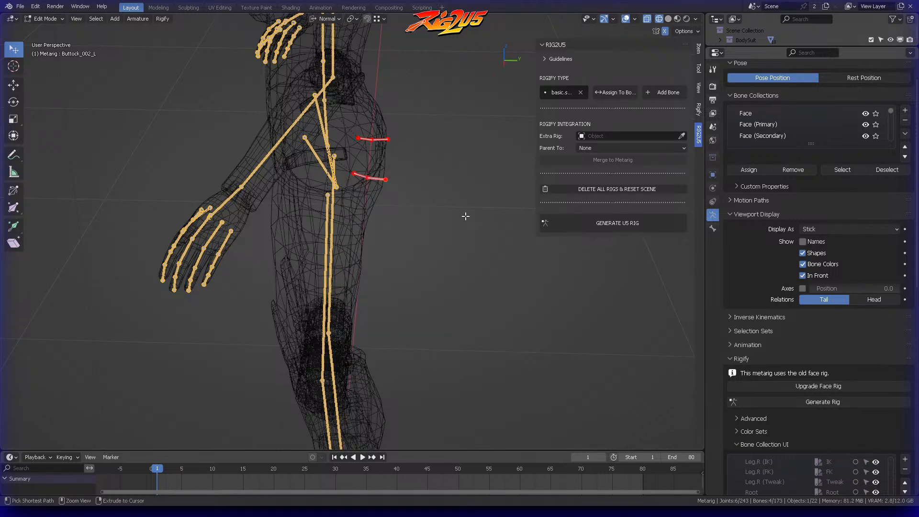
key(ctrl+s)
Step: Switch the metarig to Pose Mode and check the Rigify type settings of Buttock_001_L and Buttock_002_L
mouse_move(446, 184)
middle_down()
mouse_move(450, 150)
mouse_move(437, 148)
mouse_move(461, 144)
mouse_move(450, 131)
mouse_move(457, 137)
mouse_move(459, 128)
mouse_move(442, 186)
mouse_move(434, 171)
middle_up()
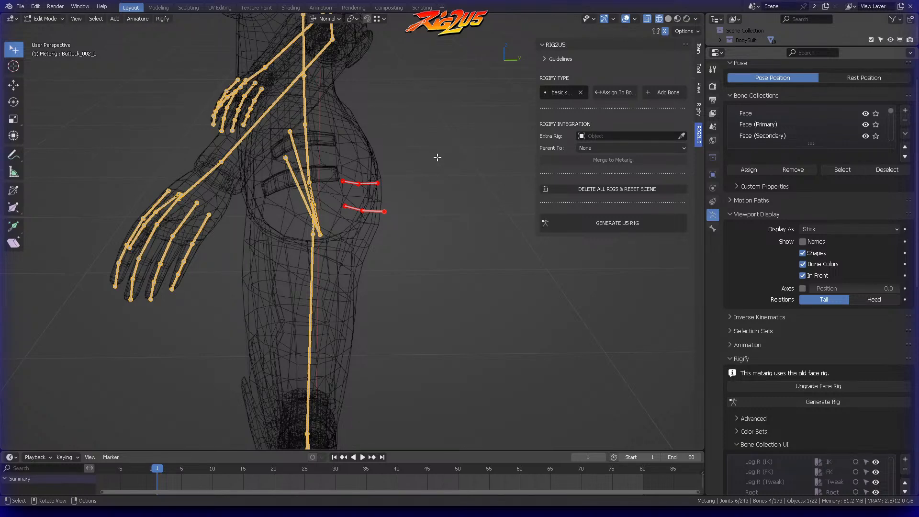
mouse_move(417, 168)
middle_down()
mouse_move(424, 171)
mouse_move(418, 165)
middle_up()
key(ctrl+Tab)
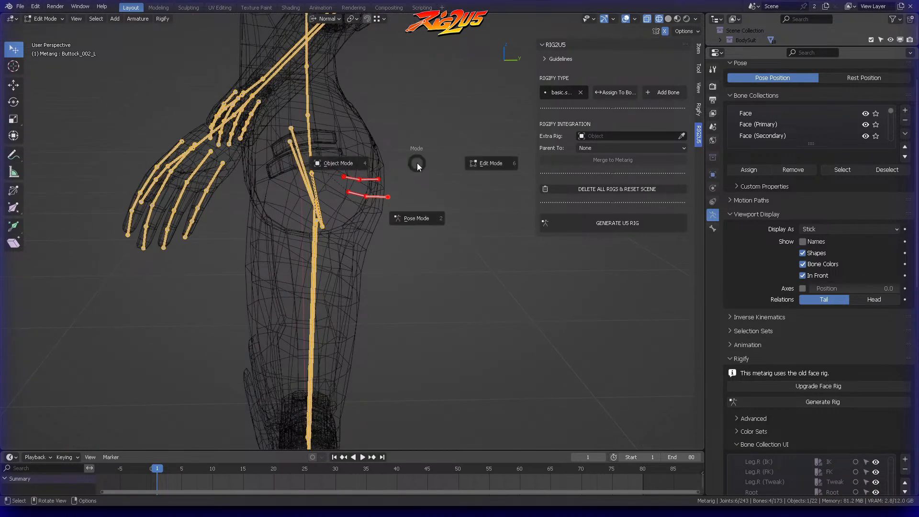
click(415, 219)
click(421, 179)
click(360, 195)
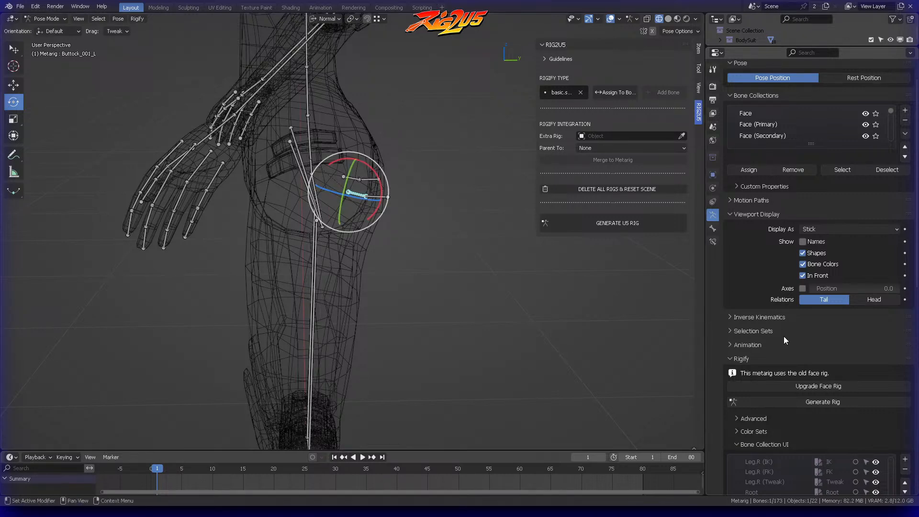
scroll(766, 287, down, 5)
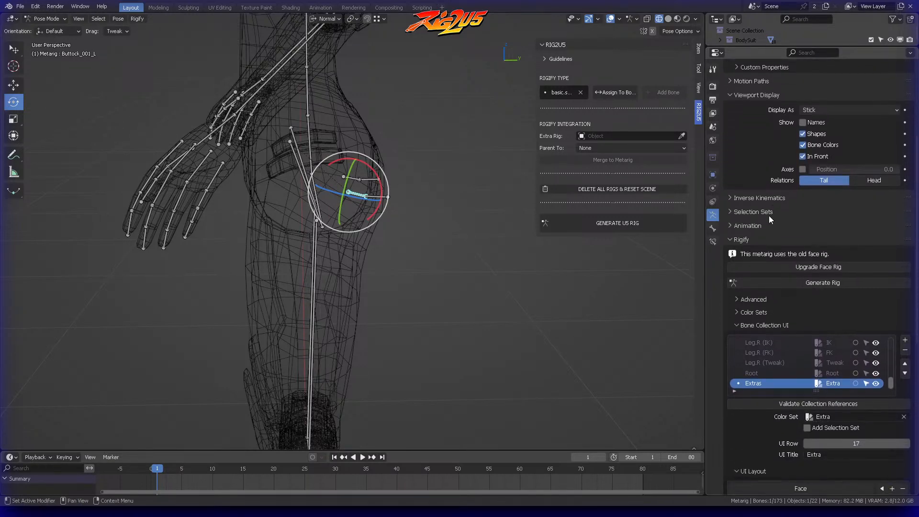
click(713, 228)
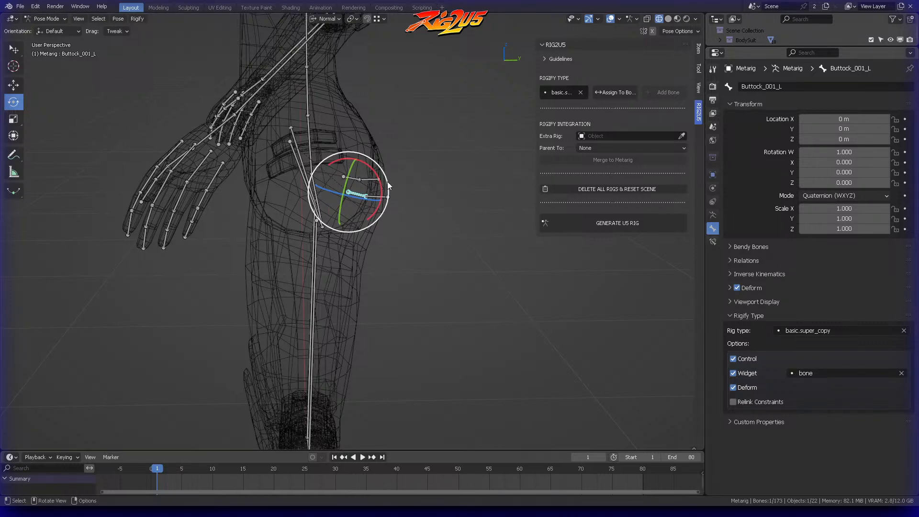
click(377, 193)
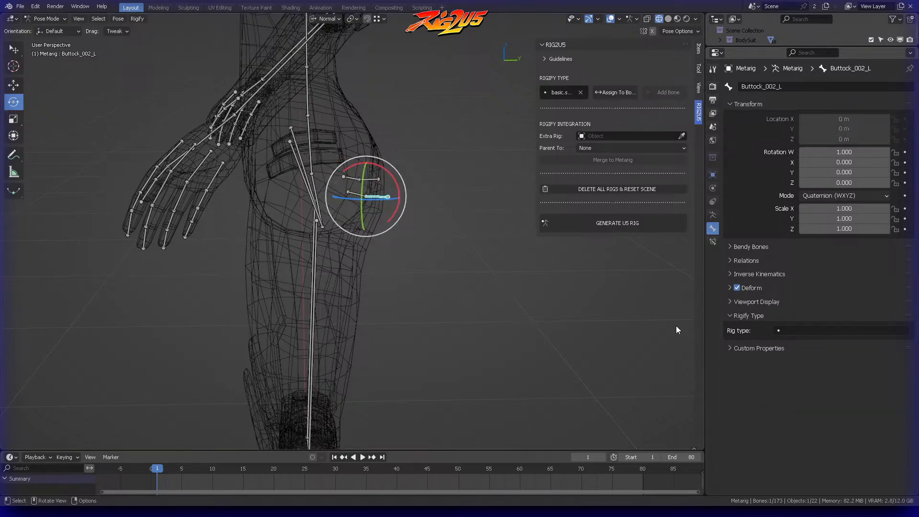
Step: Switch the metarig to Edit Mode, widen the sidebar and assign the basic.super_copy rig type to Buttock_002_L
middle_drag(430, 226, 441, 240)
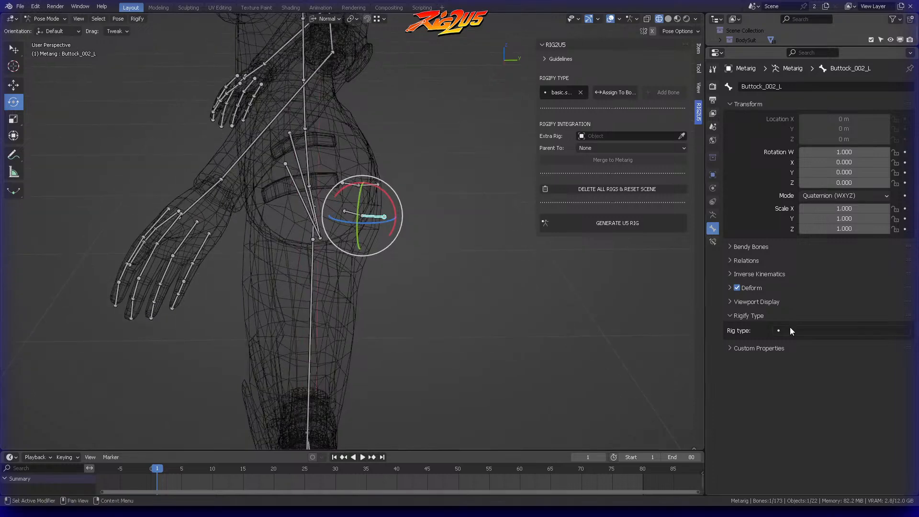
scroll(447, 284, up, 3)
middle_drag(447, 283, 455, 255)
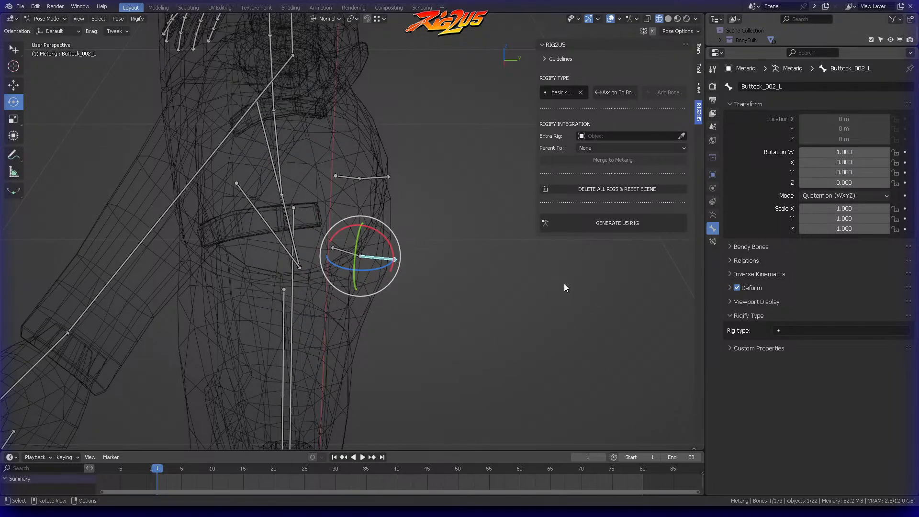
click(802, 331)
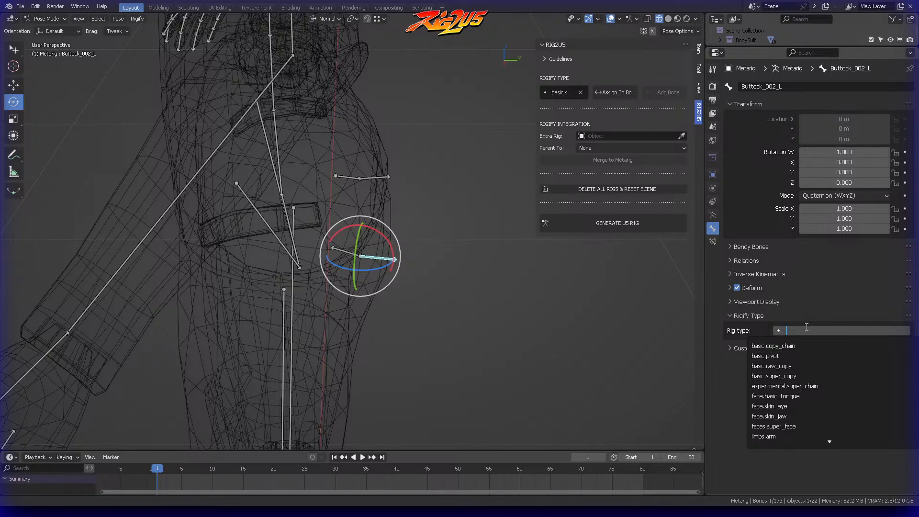
key(ctrl+Tab)
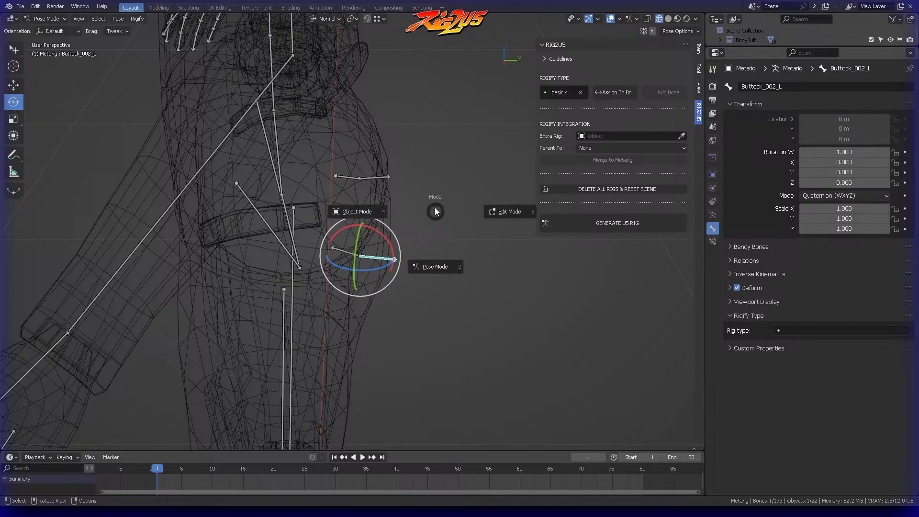
click(504, 211)
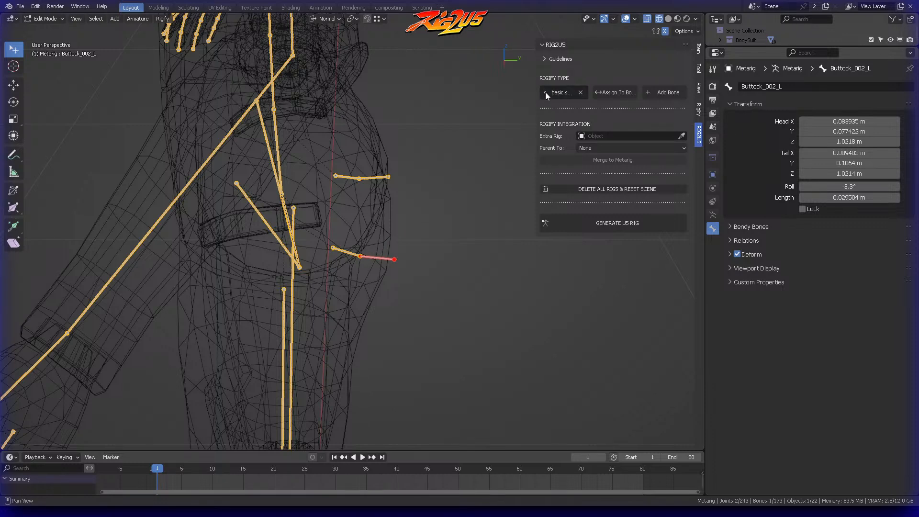
drag(537, 94, 501, 97)
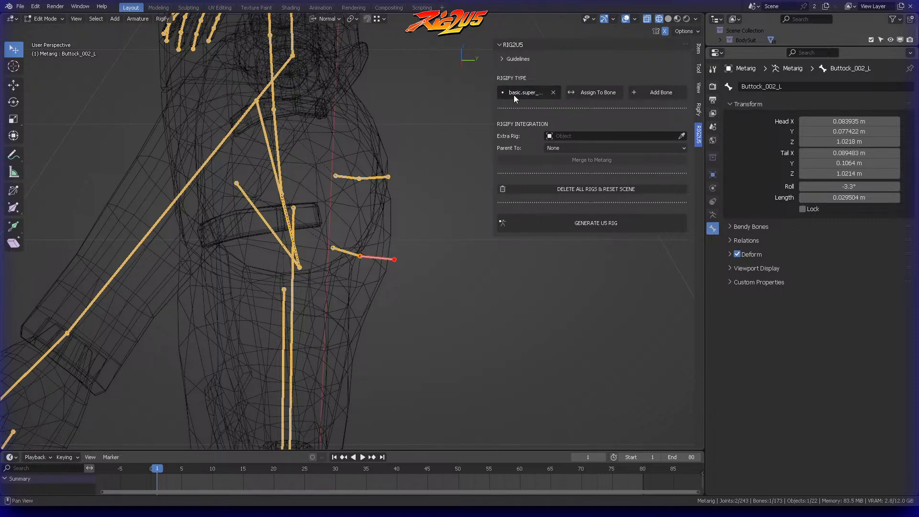
drag(494, 78, 434, 91)
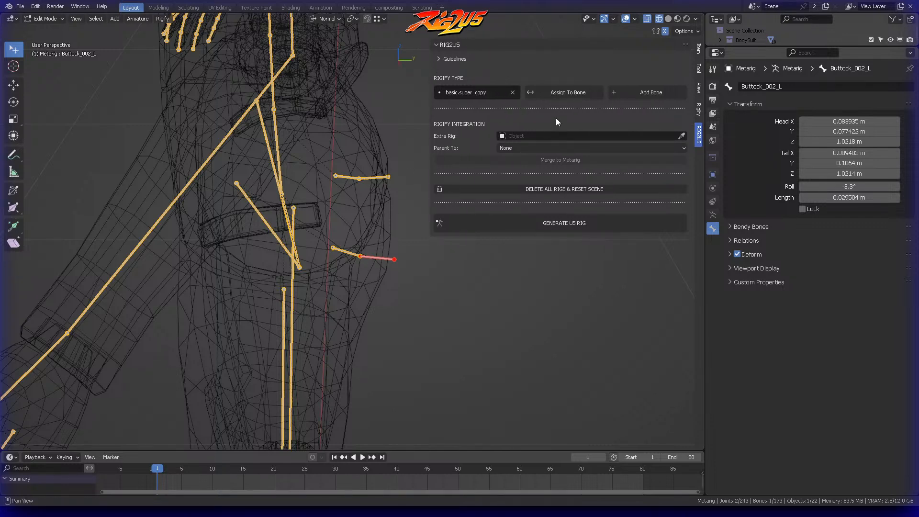
click(569, 93)
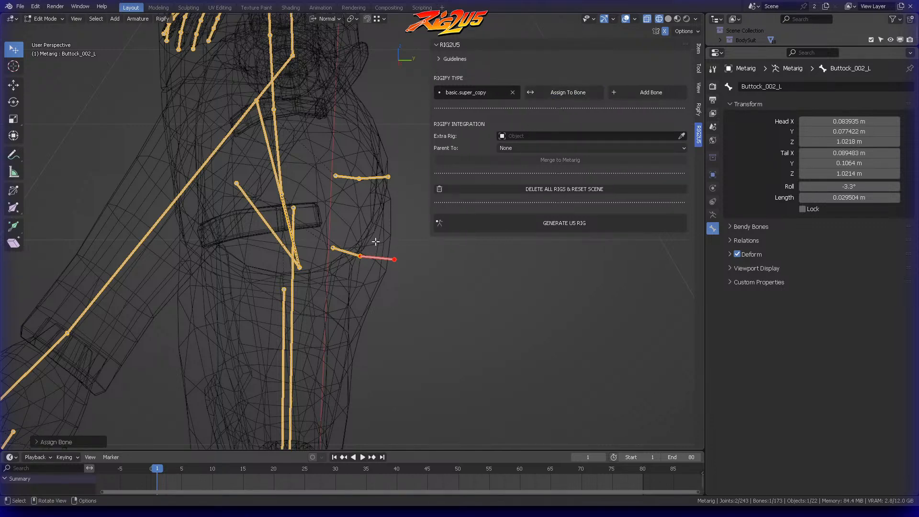
Step: Return the metarig to Pose Mode and set the Rigify widget of Buttock_002_L to bone
key(ctrl+Tab)
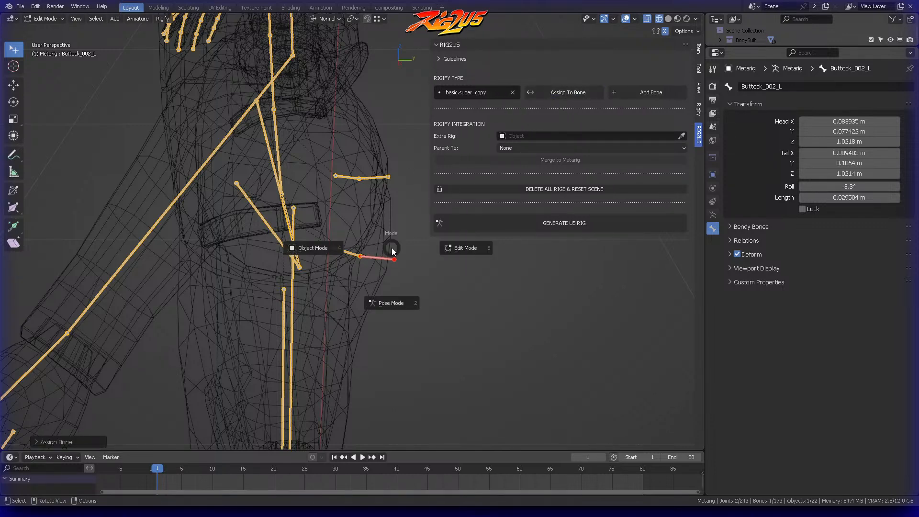
click(391, 299)
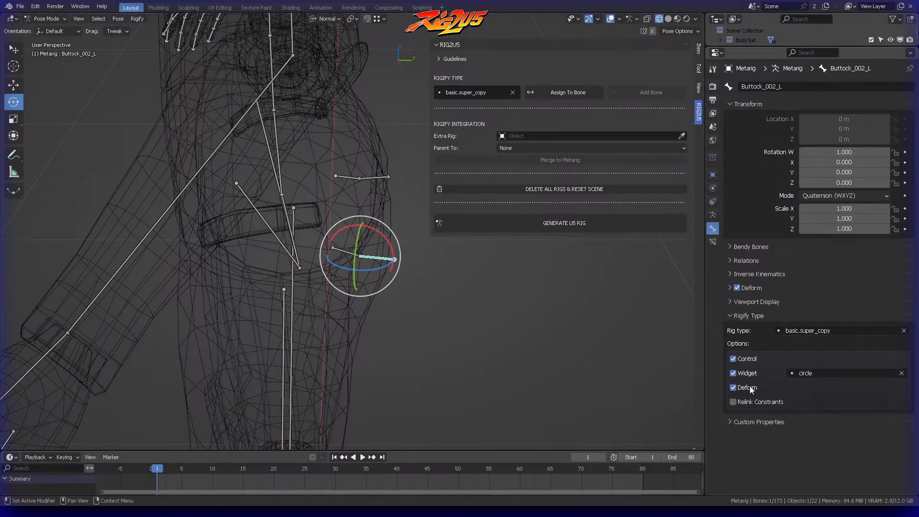
click(813, 372)
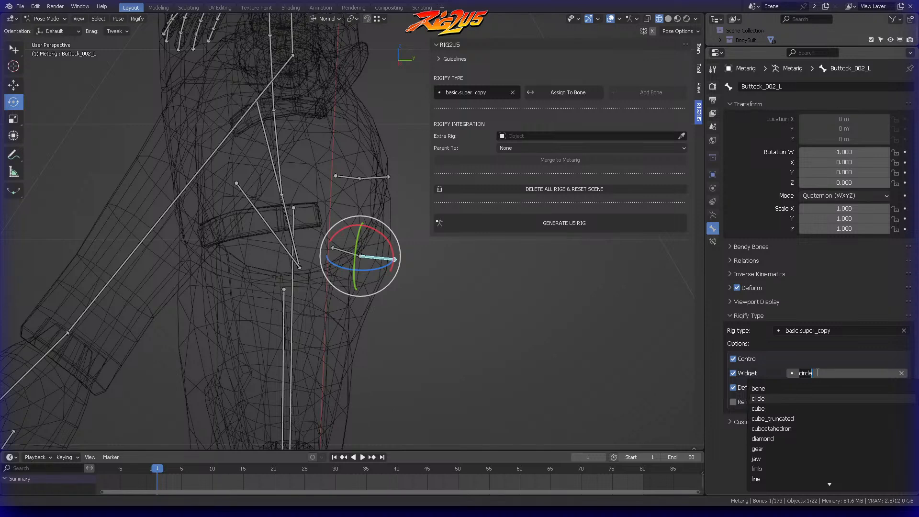
click(780, 389)
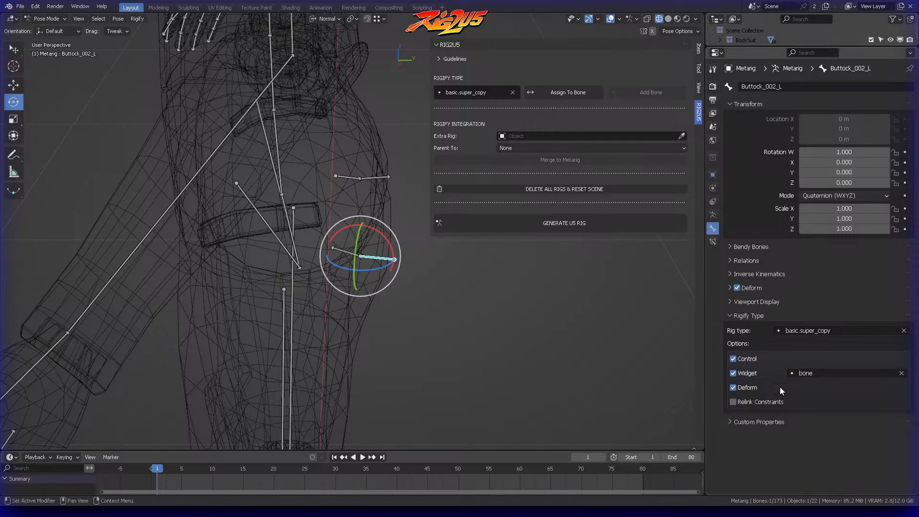
Step: Give Buttock_002_R the basic.super_copy rig type with the bone widget and narrow the sidebar
middle_drag(387, 277, 365, 175)
click(371, 172)
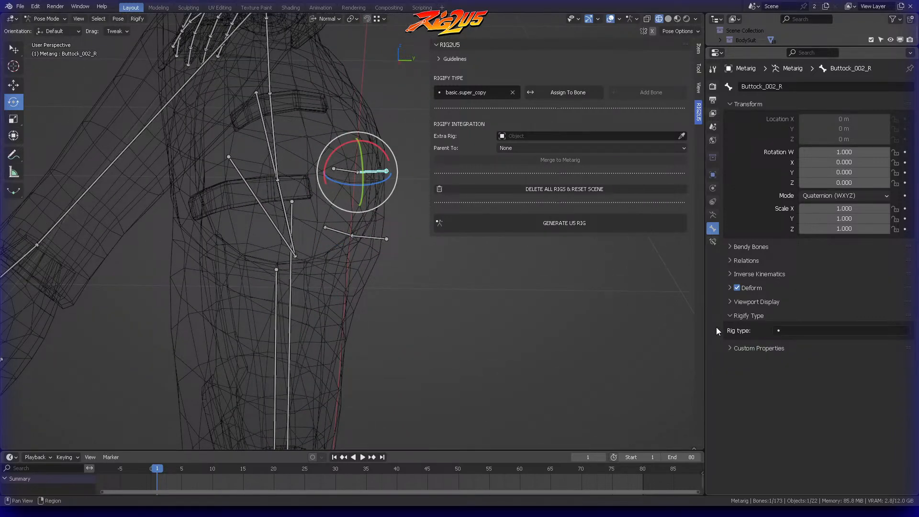
click(790, 331)
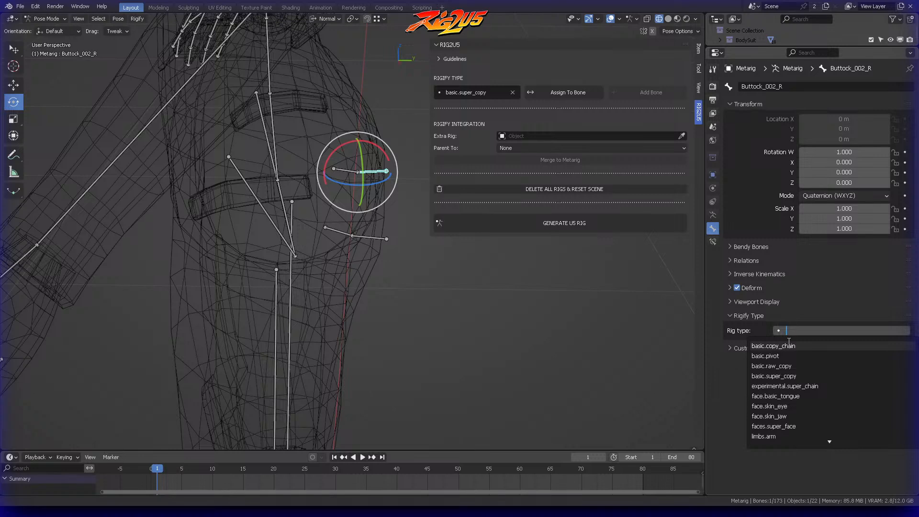
click(791, 376)
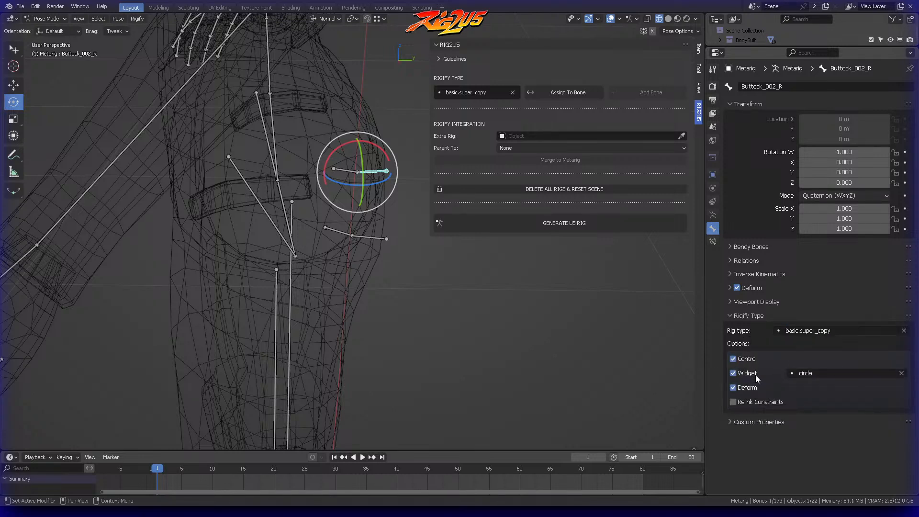
click(809, 373)
click(787, 385)
drag(430, 109, 483, 109)
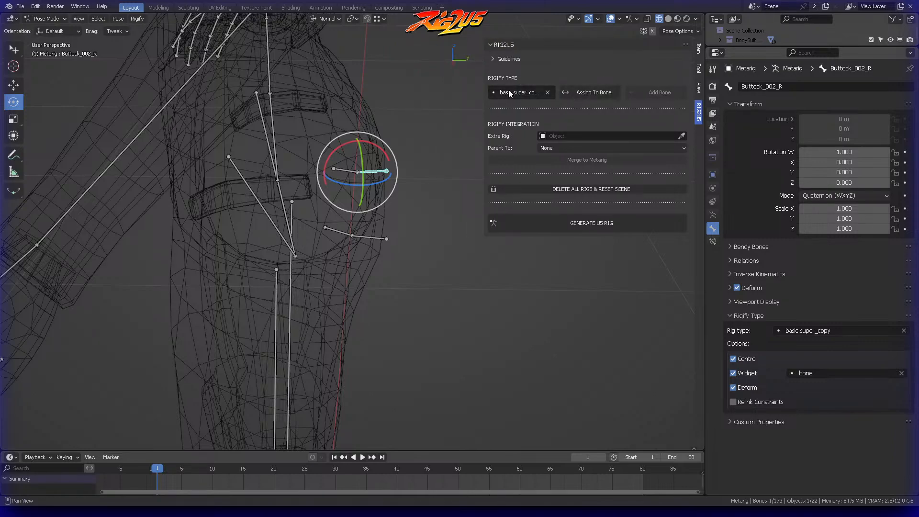
Step: Check the Rigify type and widget settings of the breast bones on both sides of the chest
middle_drag(413, 159, 332, 228)
scroll(380, 151, down, 1)
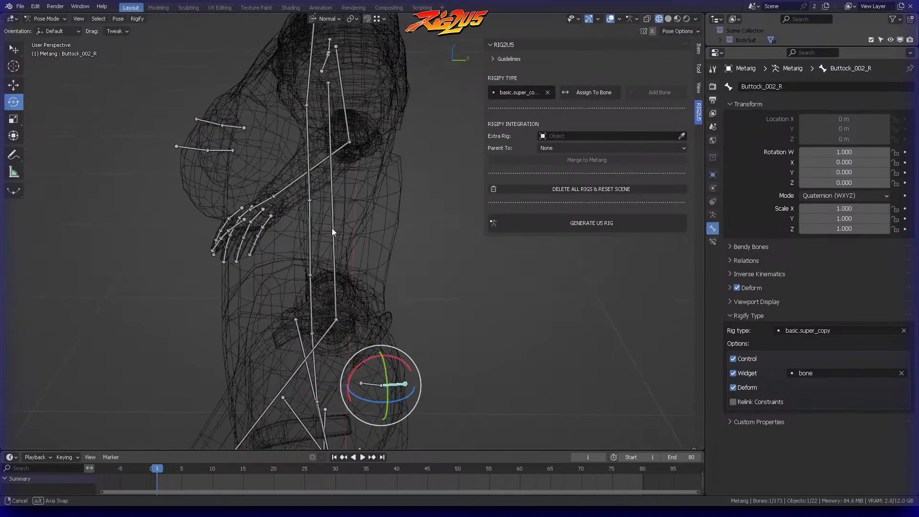
click(182, 148)
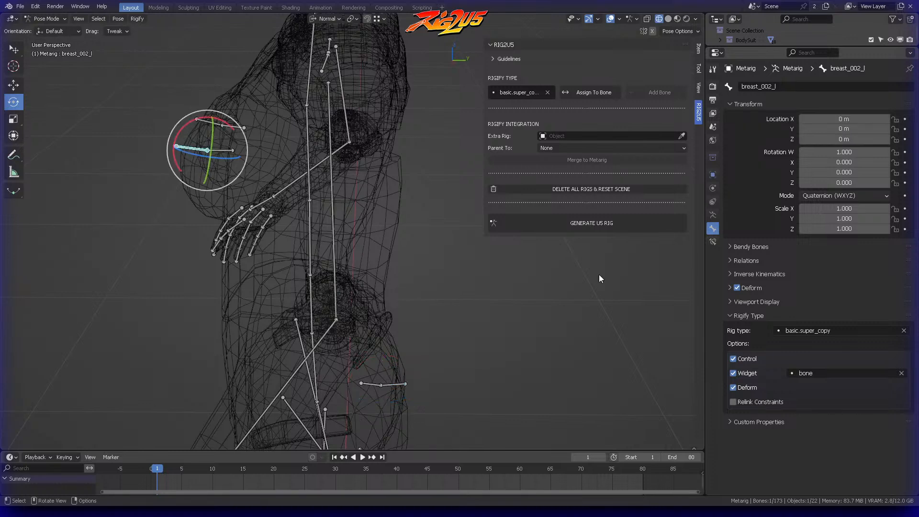
click(218, 151)
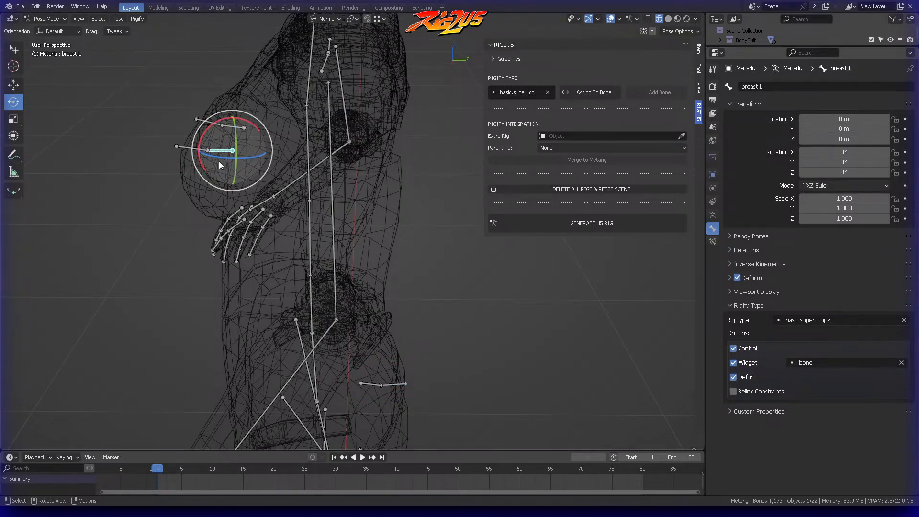
click(188, 149)
click(209, 121)
click(224, 123)
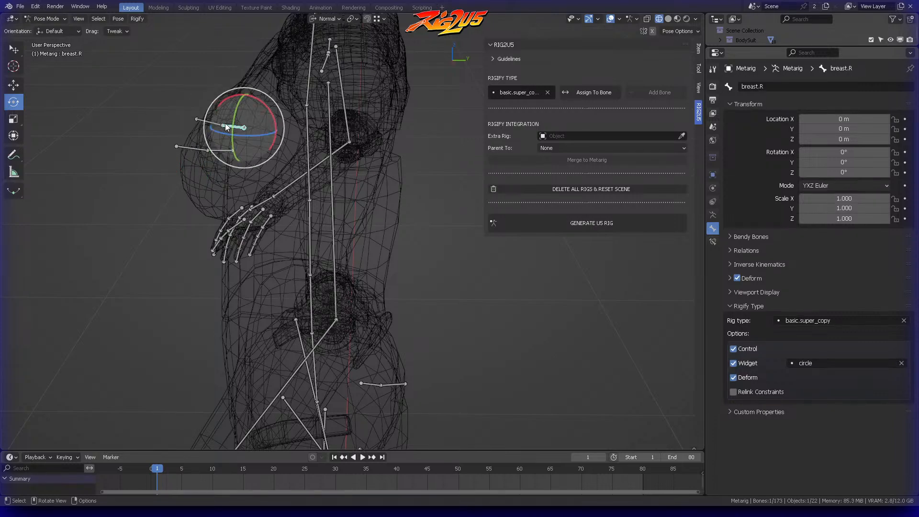
Step: Deselect the bones, return the metarig to Object Mode and save the file
click(436, 211)
middle_drag(437, 211, 375, 160)
middle_drag(374, 161, 395, 128)
key(Tab)
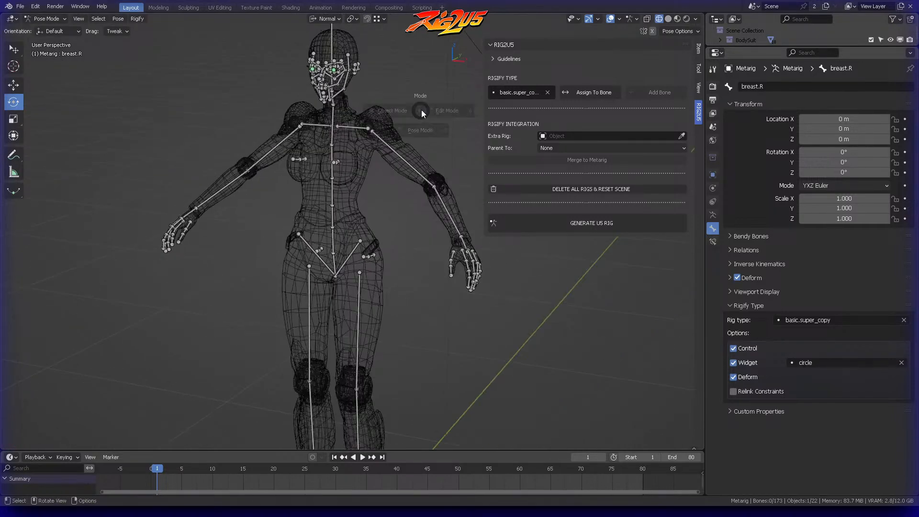
click(355, 111)
key(ctrl+s)
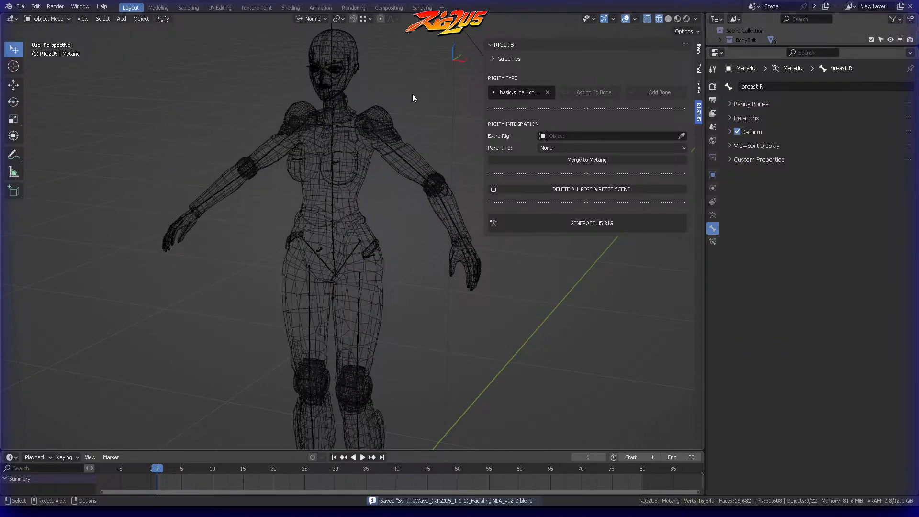
drag(481, 71, 537, 73)
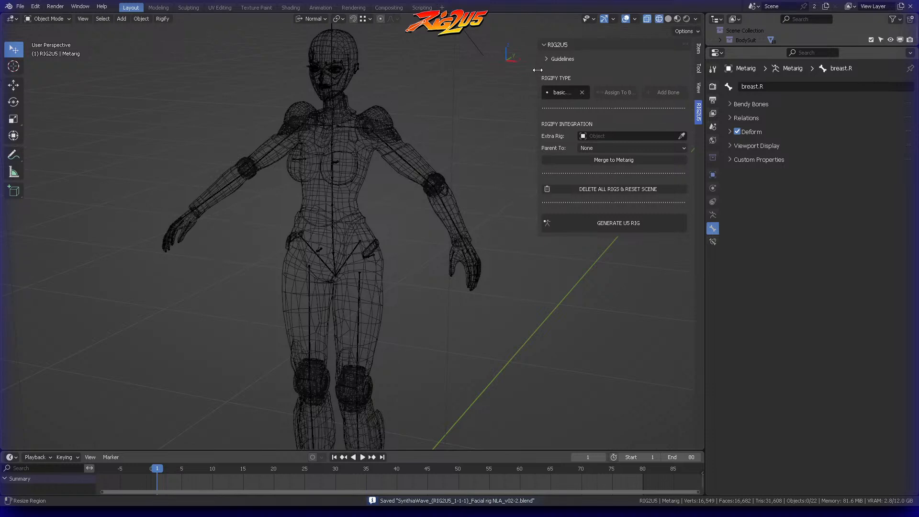
Step: Bring the whole character into view and check the Blender version on the splash screen
scroll(478, 230, down, 3)
shift+middle_drag(478, 230, 480, 178)
middle_drag(480, 178, 449, 144)
click(9, 6)
click(22, 18)
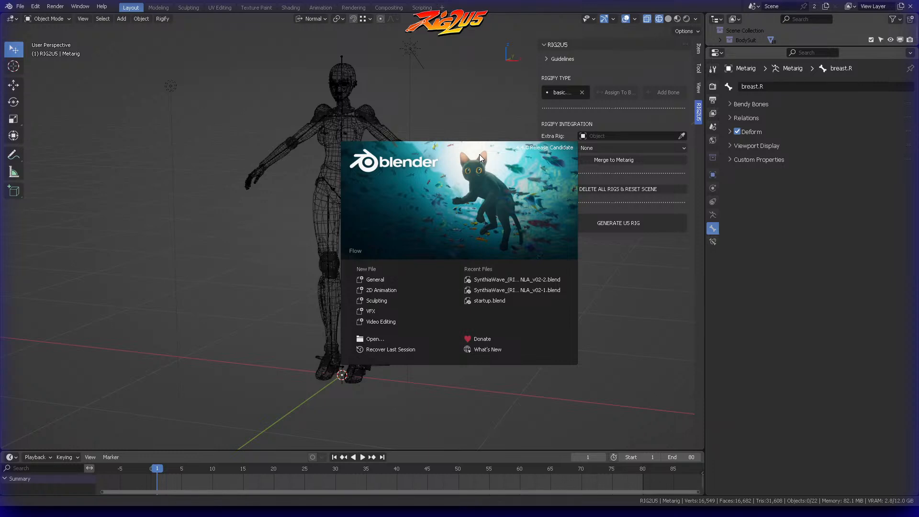
click(637, 55)
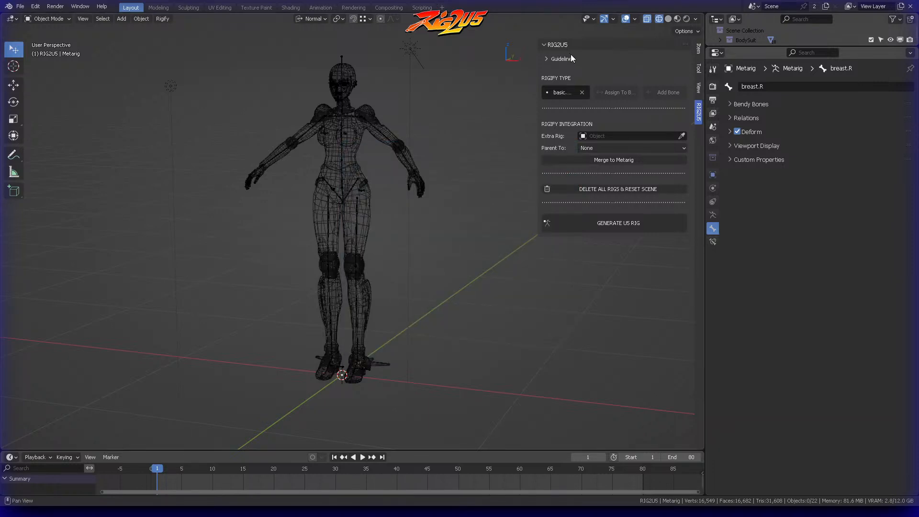
Step: Set the transform orientation to Local and generate the U5 rig from the metarig
click(312, 19)
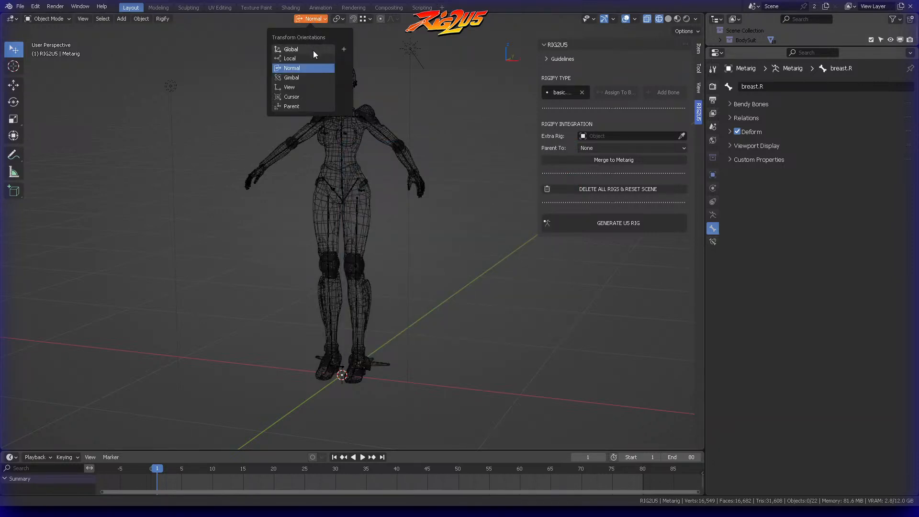
click(306, 58)
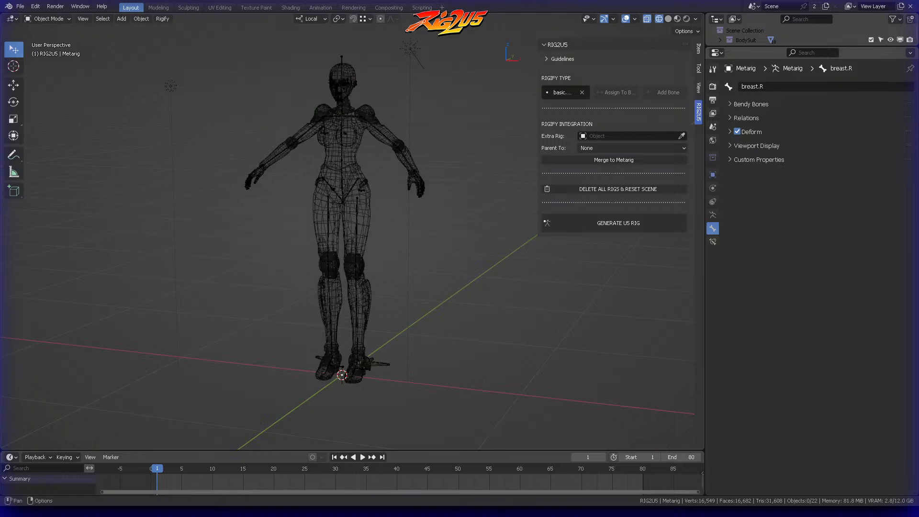
click(613, 222)
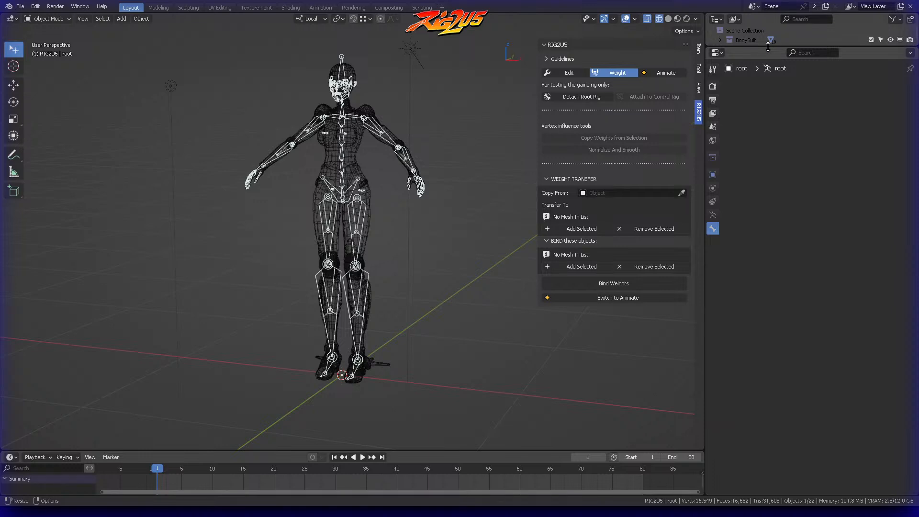
Step: Enlarge the outliner and tag the RIG2U5 collection with the yellow-green colour
drag(768, 46, 775, 213)
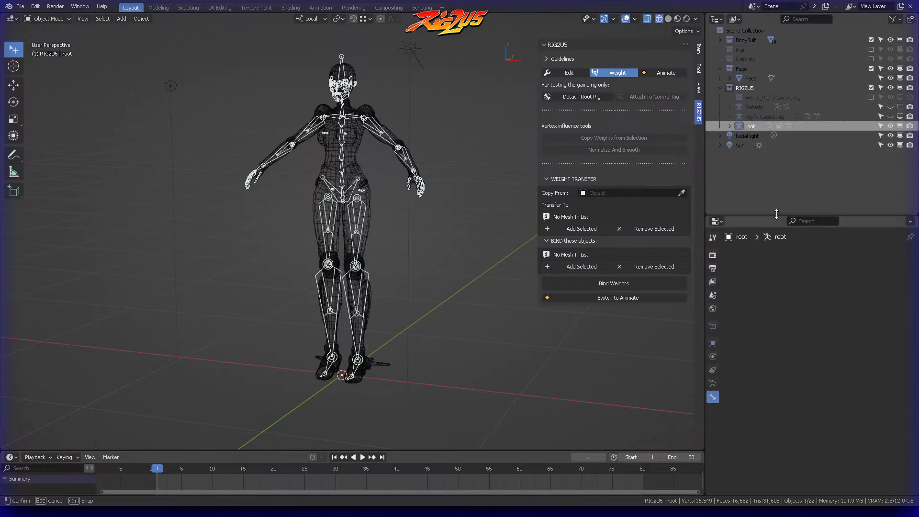
click(728, 89)
right_click(728, 89)
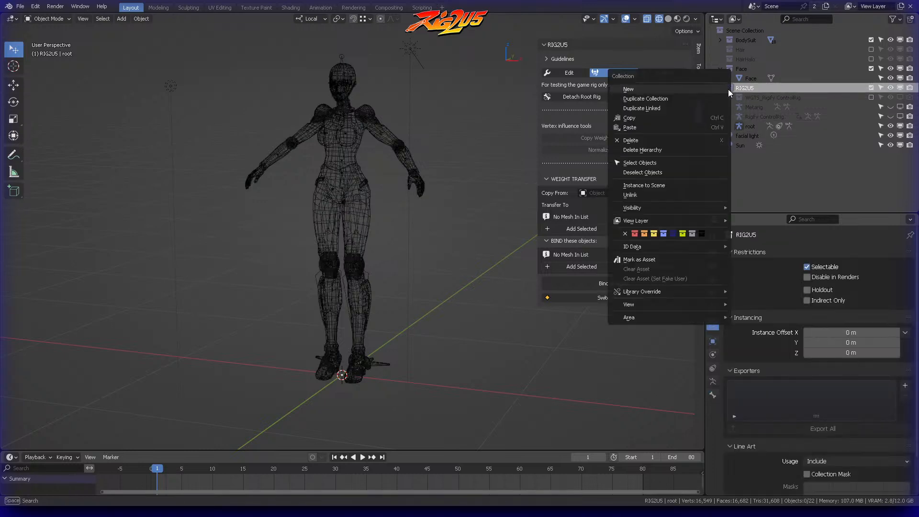
click(682, 232)
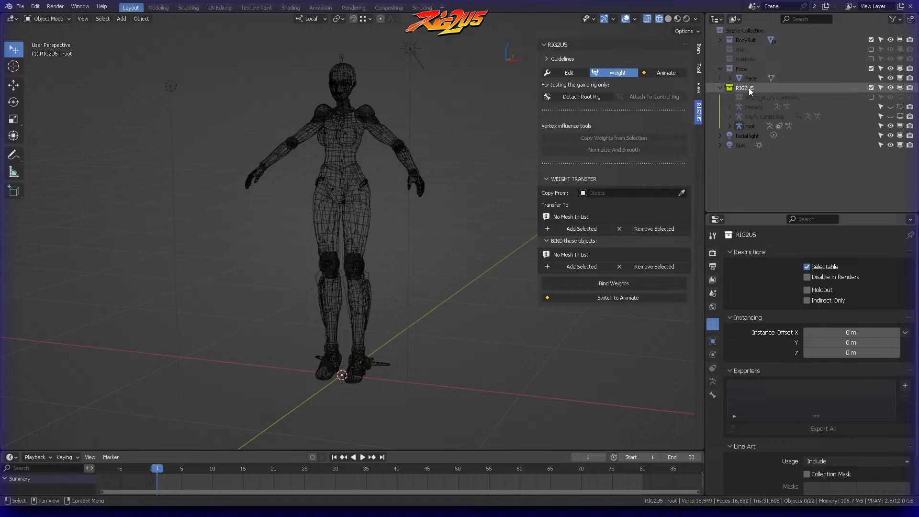
Step: Read the RIG2U5 guidelines for the weight tools and collapse them again
click(548, 60)
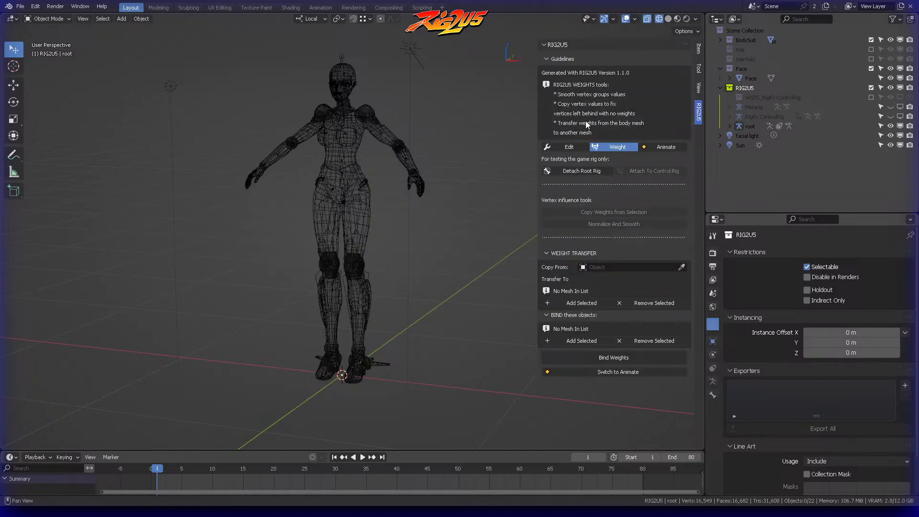
click(553, 62)
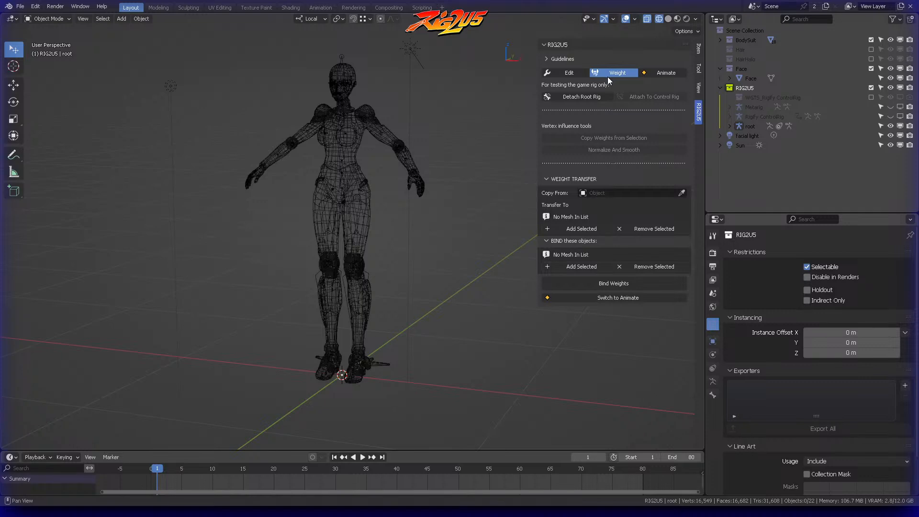
Step: Select the character's Body mesh covering the torso and upper arms
middle_drag(424, 128, 460, 116)
key(KP_1)
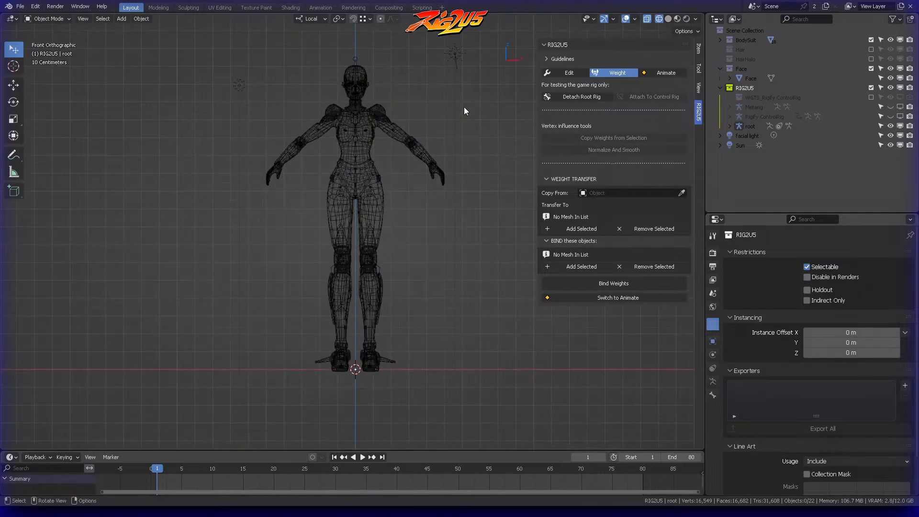
scroll(363, 159, up, 5)
click(413, 117)
click(309, 116)
click(418, 166)
middle_drag(418, 165, 426, 183)
middle_drag(445, 125, 455, 118)
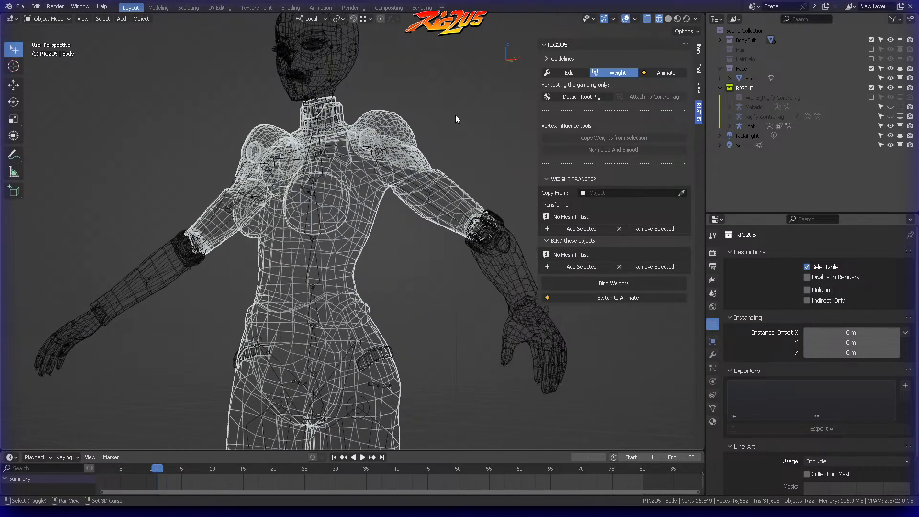
Step: Collapse the weight transfer options and add the Body mesh to the list of objects to bind
click(553, 178)
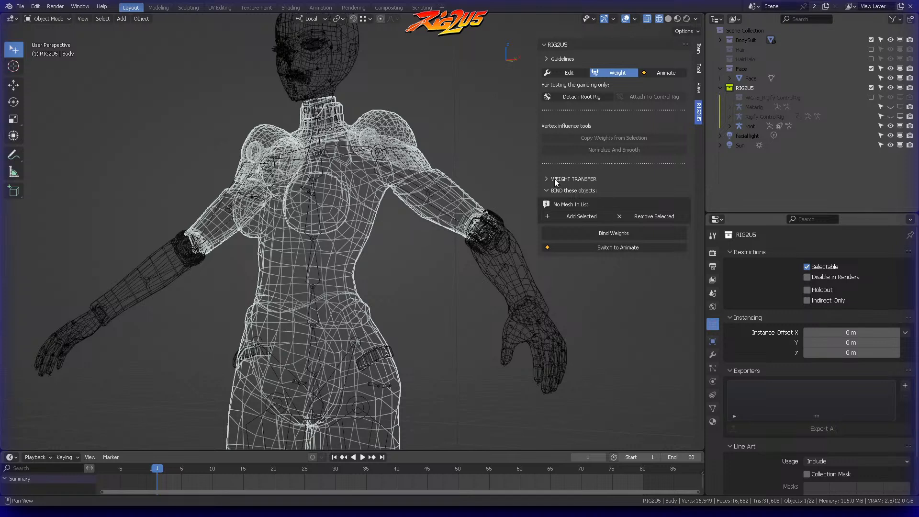
click(558, 191)
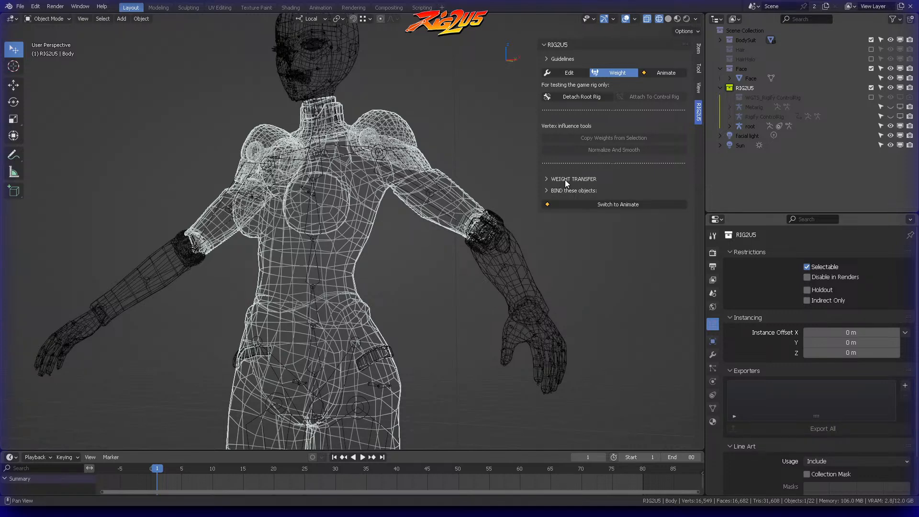
click(567, 190)
click(566, 190)
click(564, 192)
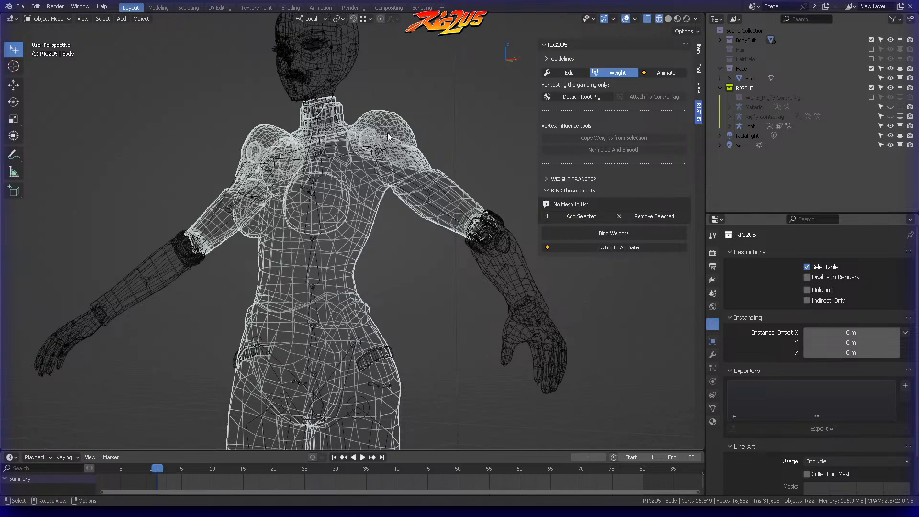
click(587, 217)
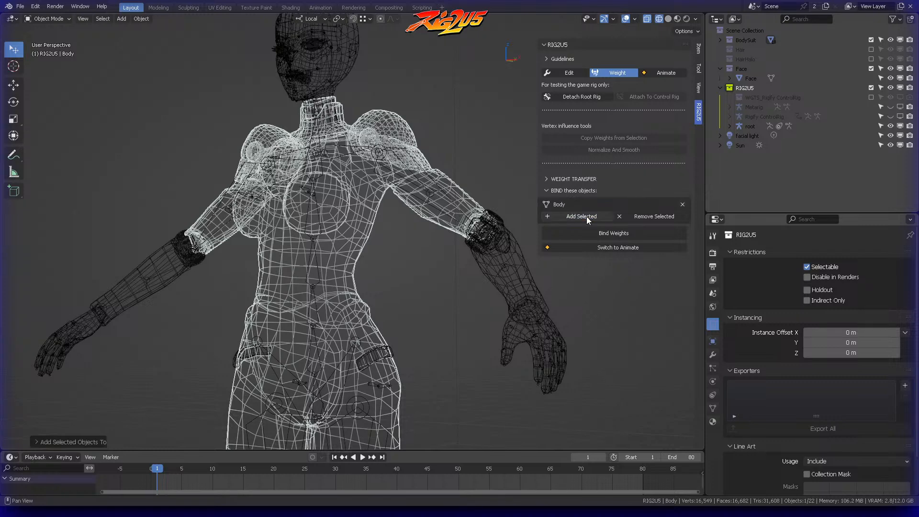
Step: Select the Forearms mesh and add it to the list of objects to bind
shift+middle_drag(432, 121, 454, 100)
scroll(455, 100, up, 1)
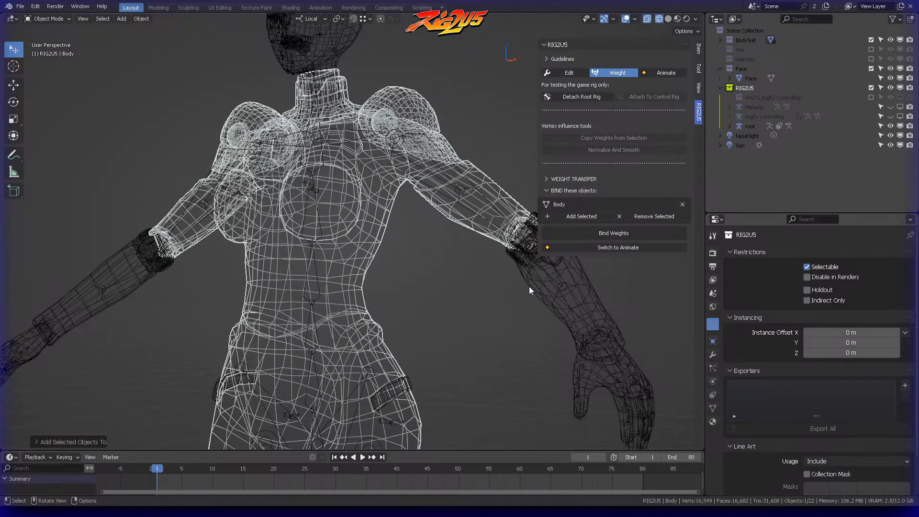
shift+click(528, 288)
click(486, 288)
click(527, 273)
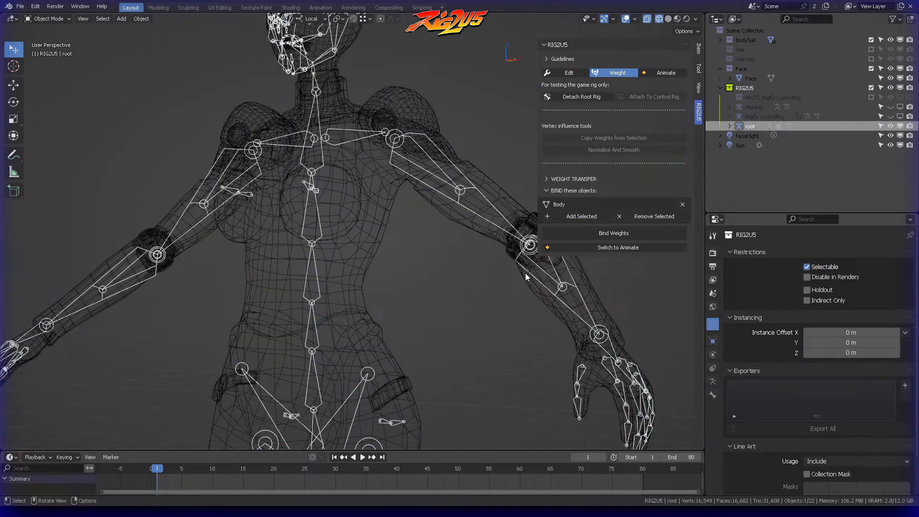
middle_drag(527, 273, 380, 244)
click(442, 224)
middle_drag(434, 229, 459, 155)
scroll(452, 229, down, 2)
middle_drag(459, 154, 452, 154)
click(578, 217)
Step: Select the knee joint mesh Boots.006 and add it to the bind list
shift+middle_drag(373, 431, 400, 185)
click(365, 151)
click(370, 195)
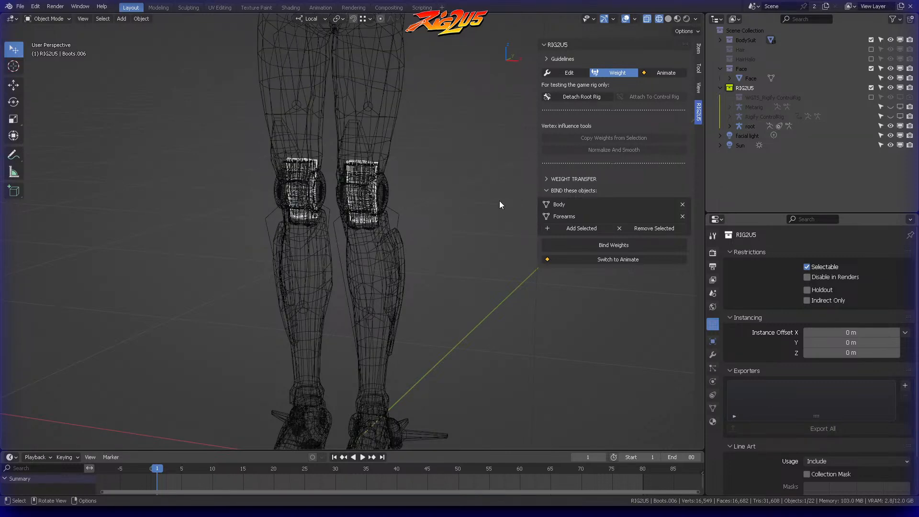
click(570, 229)
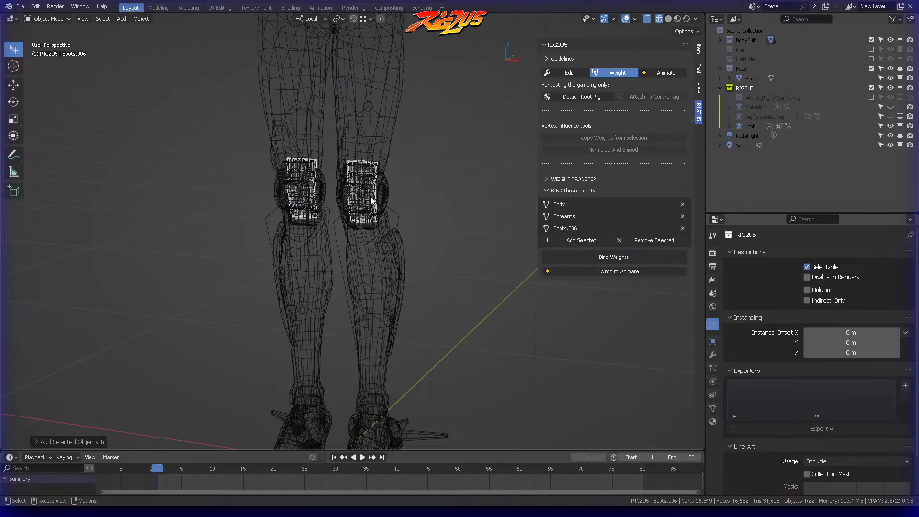
Step: Select the Boots mesh on the lower legs and add it to the bind list
click(386, 188)
click(401, 254)
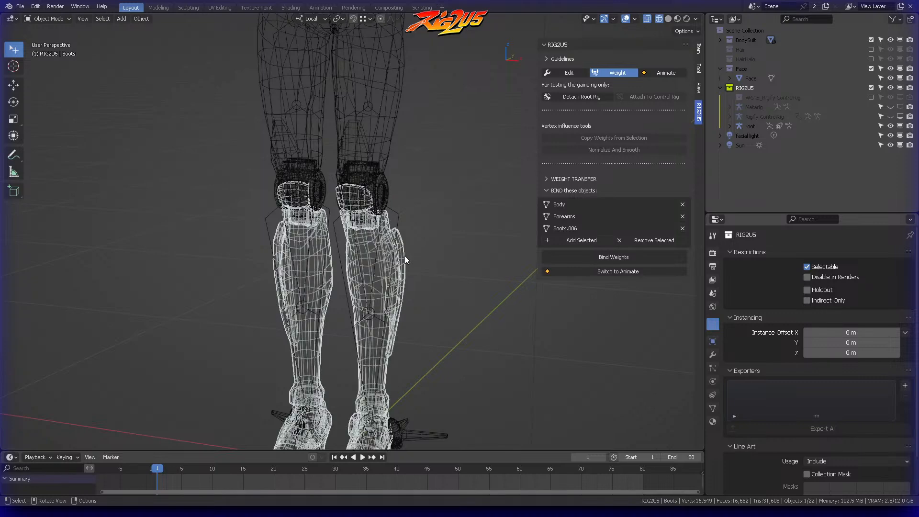
middle_drag(429, 245, 479, 206)
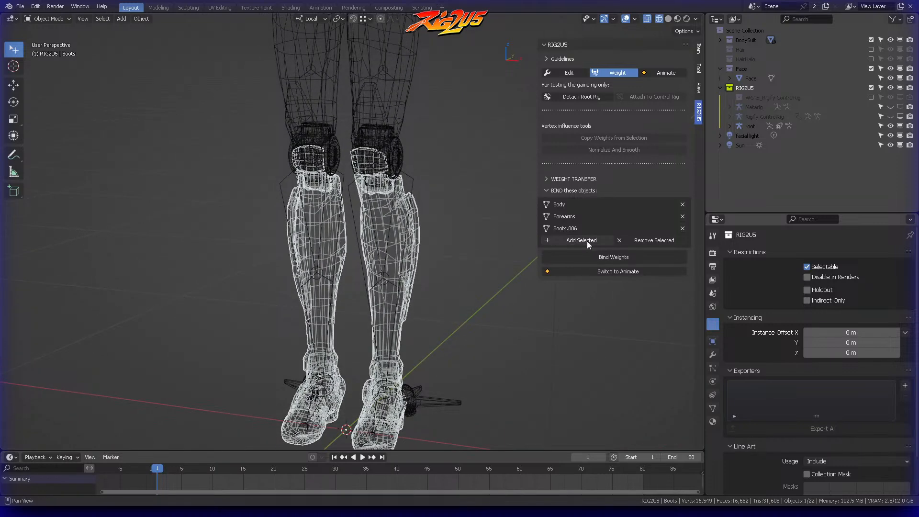
click(585, 240)
Step: Examine the Face mesh up close, deselect it and look over the character and the bind list
scroll(441, 210, down, 5)
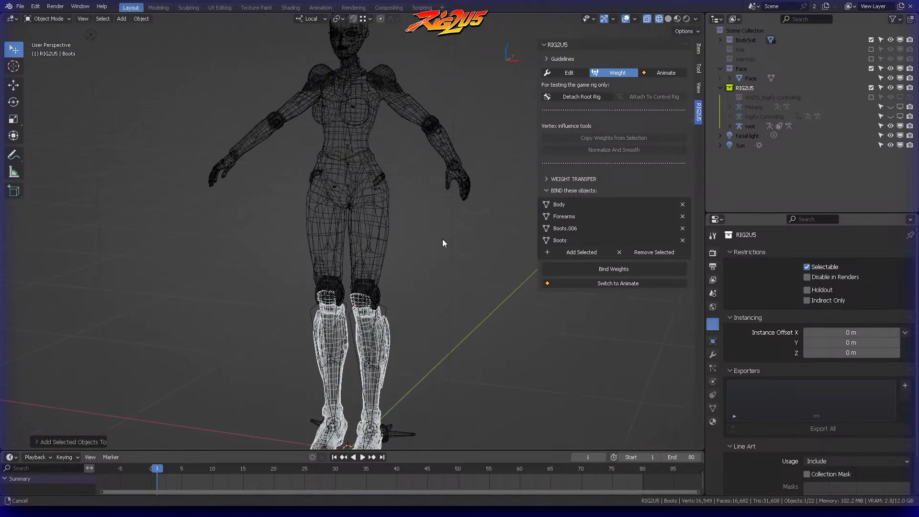
shift+middle_drag(407, 214, 439, 208)
scroll(439, 206, up, 4)
shift+middle_drag(445, 87, 416, 249)
middle_drag(416, 249, 323, 128)
click(322, 124)
scroll(349, 106, up, 5)
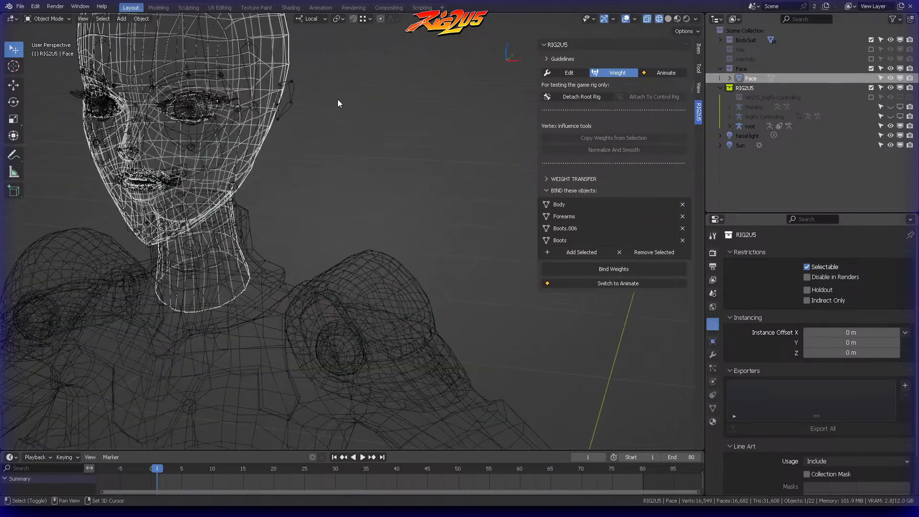
middle_drag(453, 135, 372, 102)
shift+middle_drag(413, 55, 456, 125)
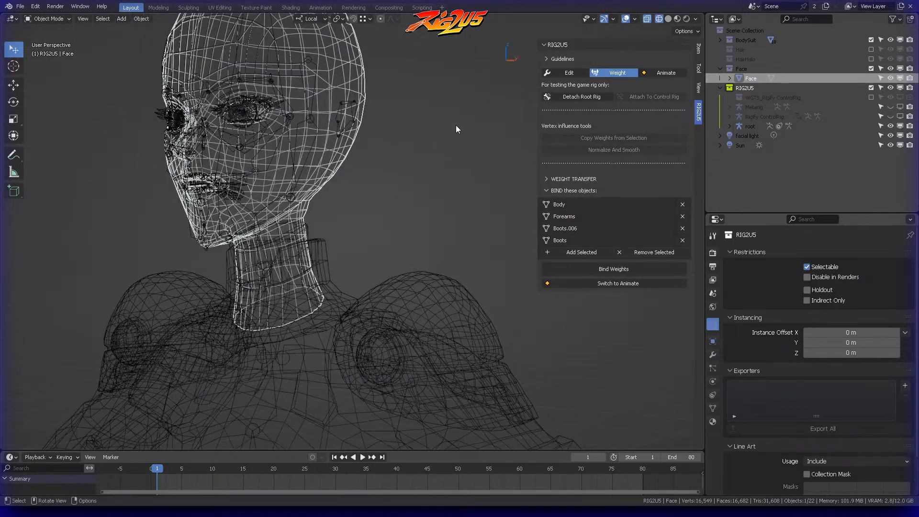
key(KP_Decimal)
click(475, 113)
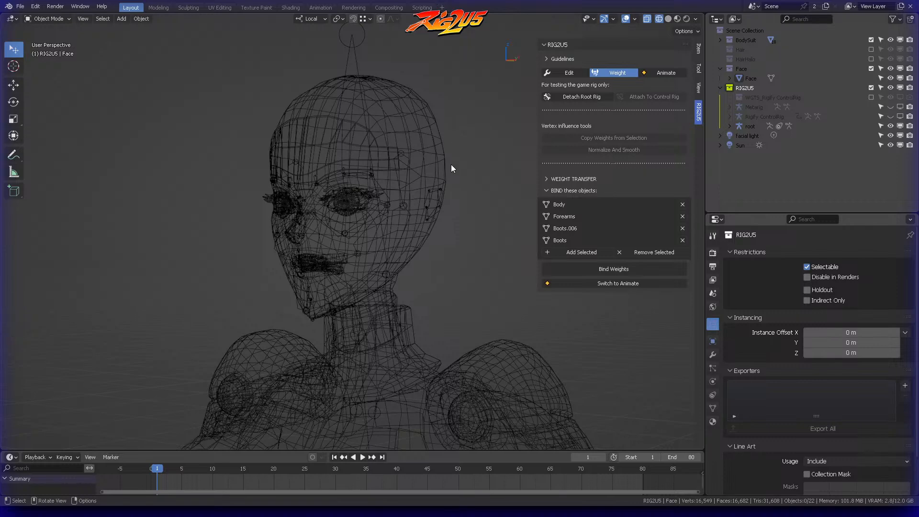
middle_drag(444, 175, 484, 164)
scroll(467, 208, down, 5)
shift+middle_drag(455, 227, 425, 72)
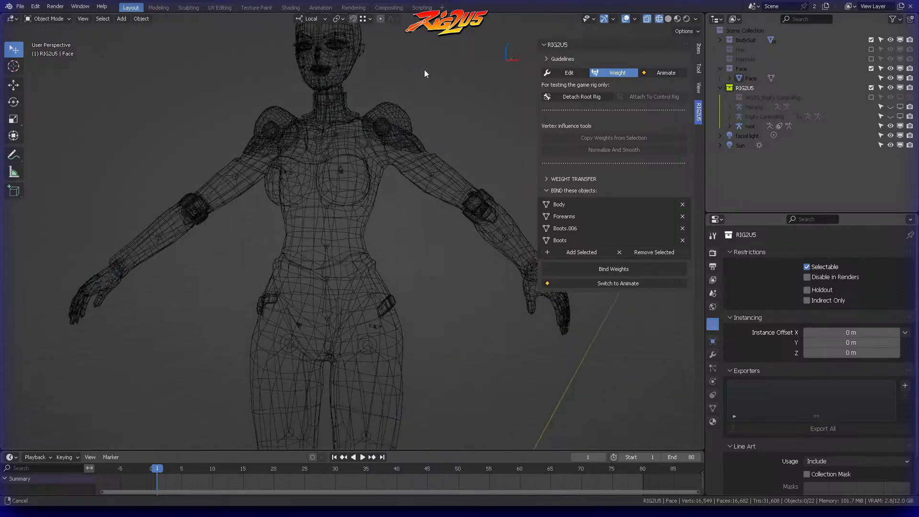
scroll(421, 90, down, 3)
middle_drag(419, 108, 540, 188)
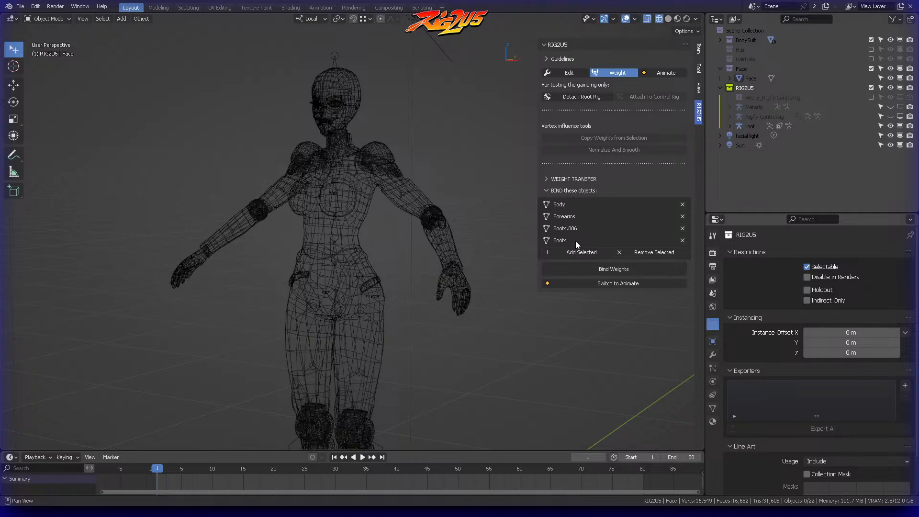
Step: Bind the weights of the listed body, forearm and boot meshes to the rig and select the Forearms mesh
click(617, 272)
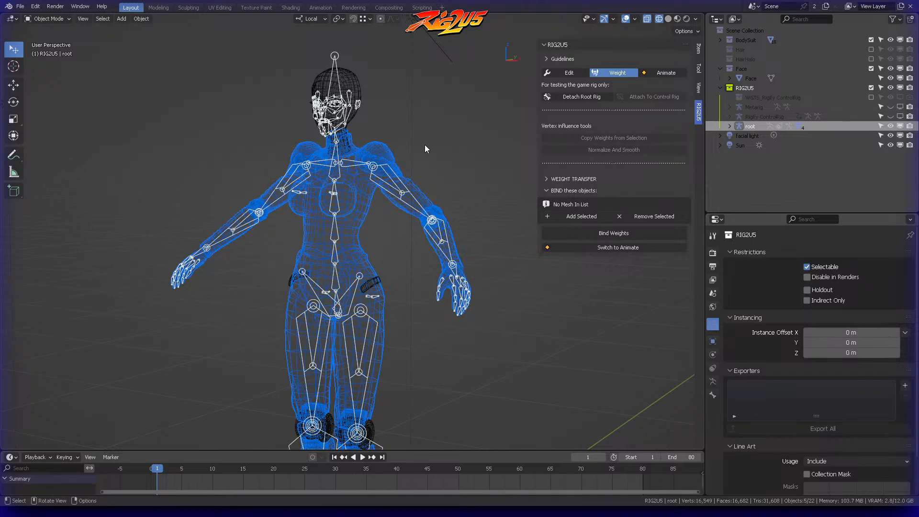
click(425, 144)
middle_drag(407, 132, 376, 149)
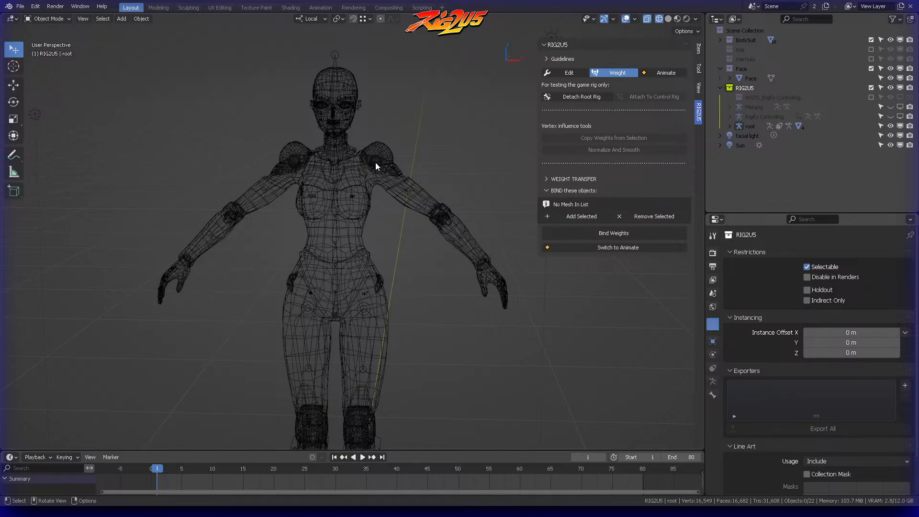
click(440, 216)
click(452, 211)
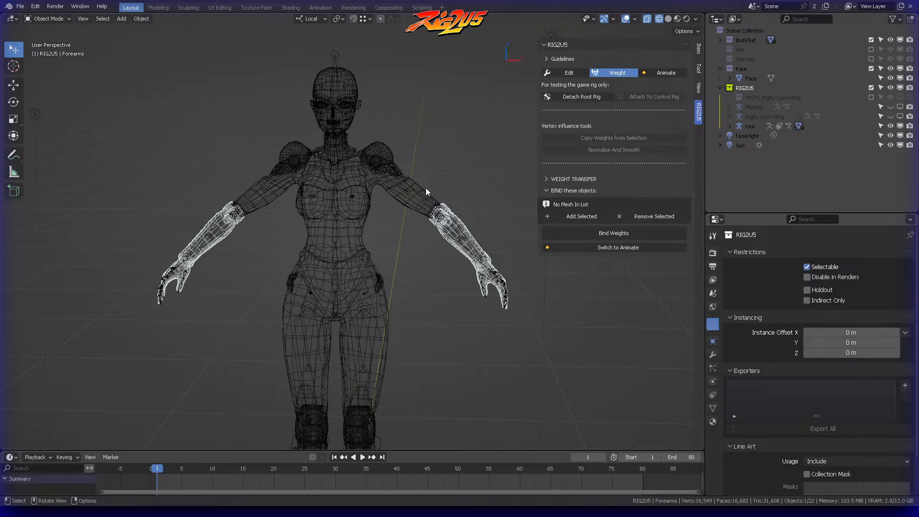
Step: Switch RIG2U5 to Animate mode and frame the character's upper body with its control rig
click(665, 72)
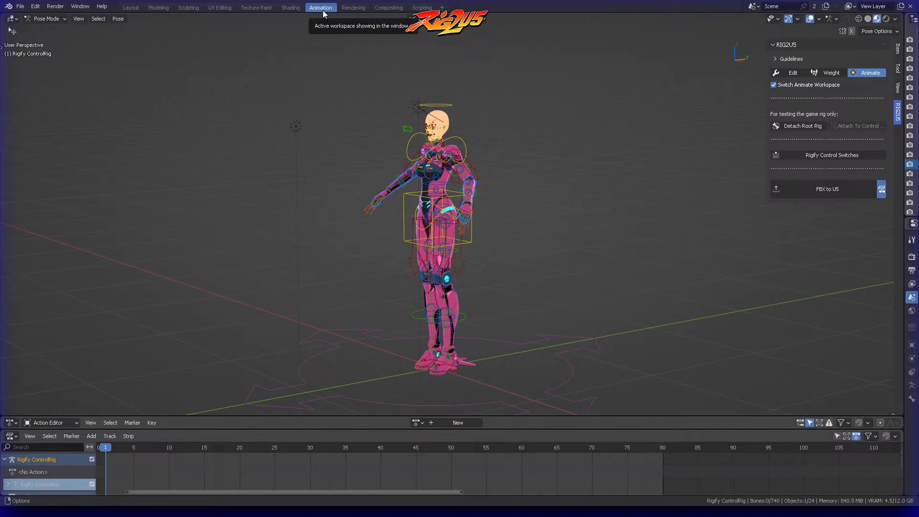
scroll(502, 78, up, 3)
middle_drag(502, 79, 602, 128)
scroll(576, 70, up, 2)
scroll(601, 127, up, 1)
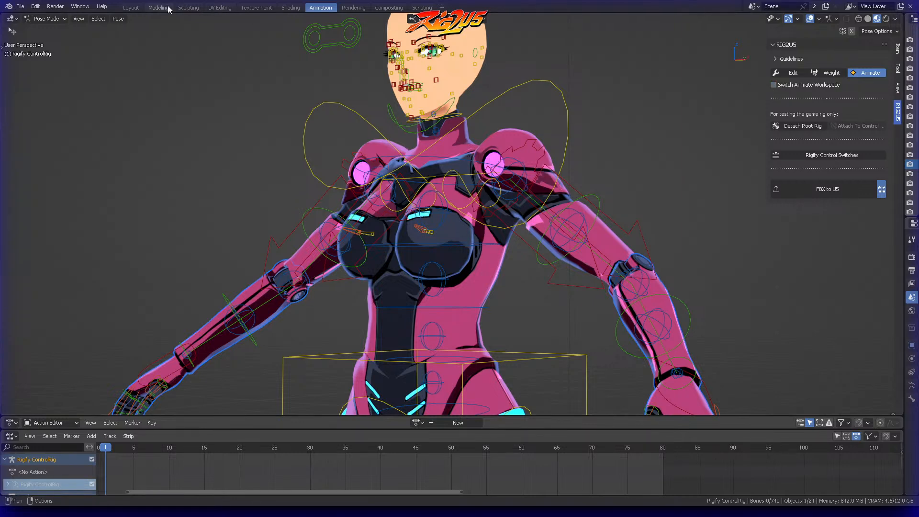
Step: Turn on the automatic switch to the Animation workspace and briefly enlarge and shrink the Action Editor
click(774, 86)
drag(191, 415, 195, 377)
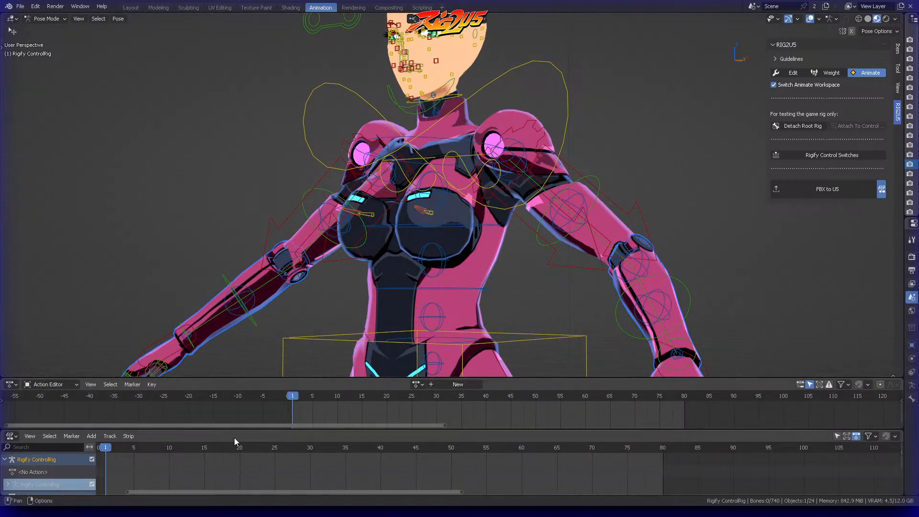
drag(218, 378, 226, 427)
Step: Test the torso weights by freely rotating the chest control and cancel the rotation
scroll(466, 194, down, 2)
middle_drag(478, 191, 527, 103)
click(524, 137)
scroll(548, 124, down, 1)
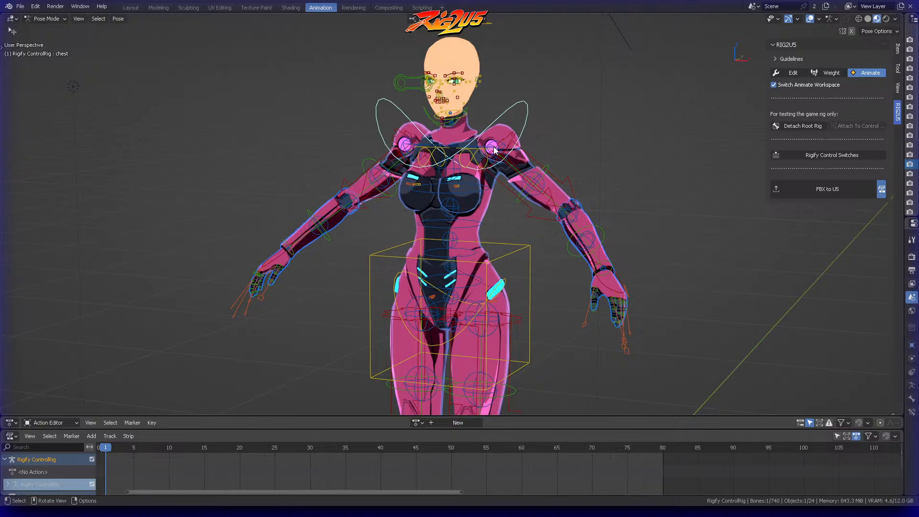
key(r)
key(r)
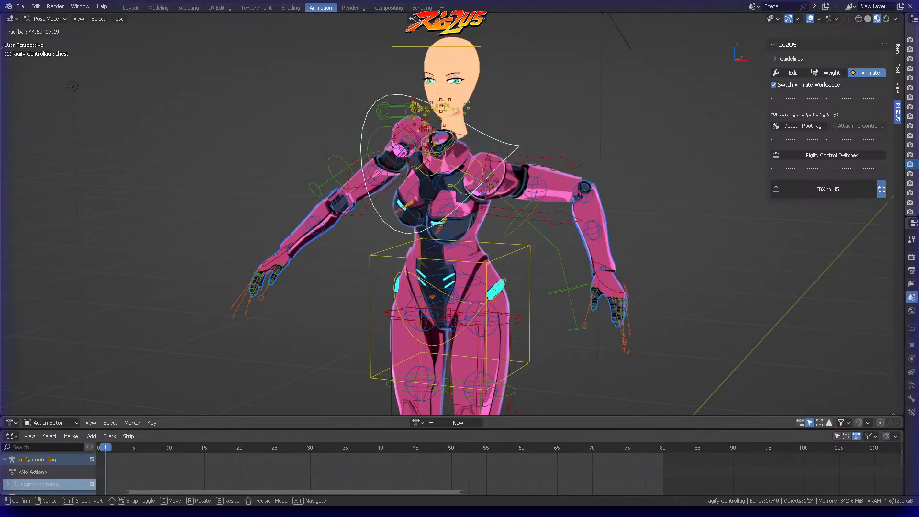
key(Escape)
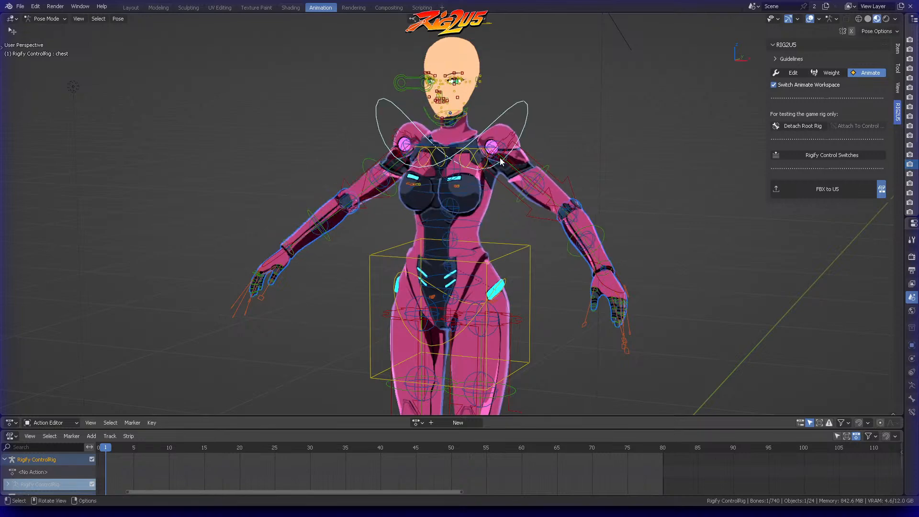
Step: Test the body deformation by moving the torso control and cancel the move
click(505, 248)
scroll(506, 249, down, 3)
key(g)
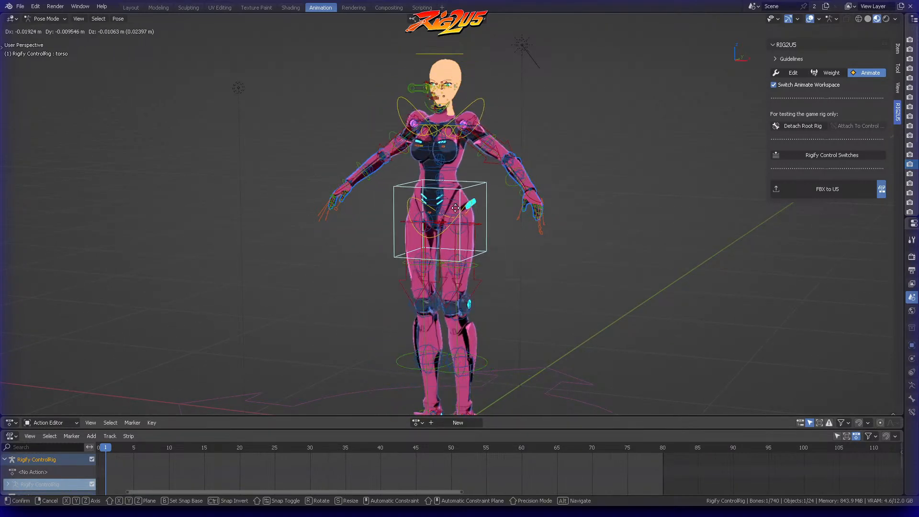
right_click(446, 216)
click(471, 218)
Step: Test the leg bending from the side and front by moving the foot_ik.L control, cancelling each move
shift+middle_drag(505, 281, 481, 201)
click(481, 339)
mouse_move(482, 340)
middle_down()
mouse_move(481, 318)
mouse_move(486, 324)
middle_up()
key(g)
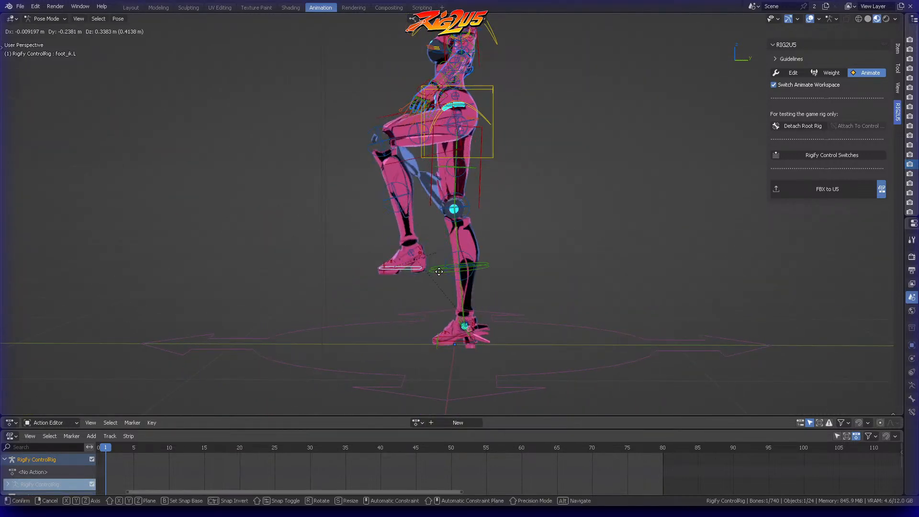
right_click(458, 288)
middle_drag(458, 289, 501, 236)
key(g)
right_click(537, 241)
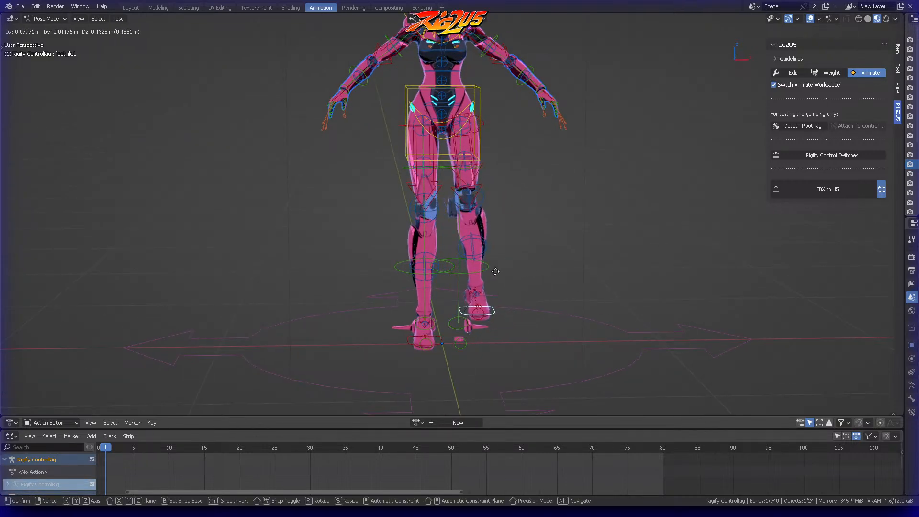
Step: Move the foot_ik.L control again to check the knee and foot meshes up close, and restore the pose
scroll(528, 243, up, 4)
scroll(498, 170, down, 4)
key(g)
click(565, 232)
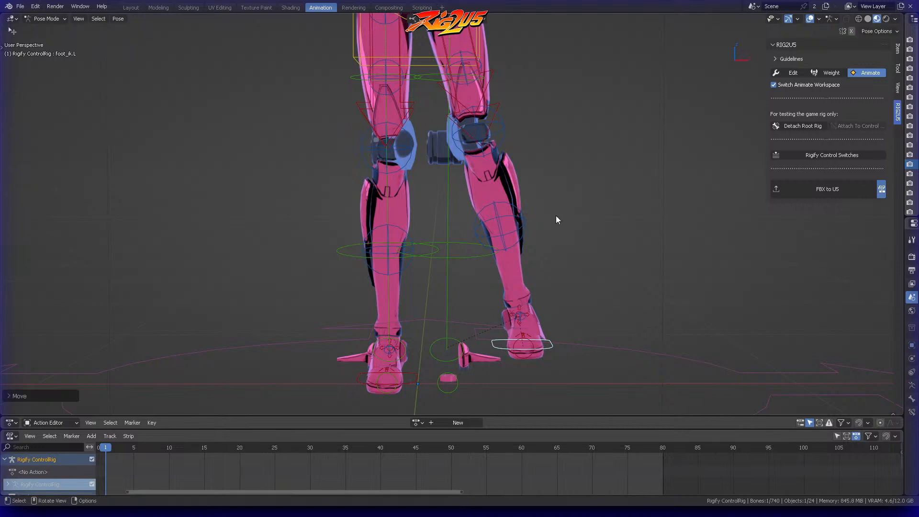
middle_drag(458, 136, 472, 300)
key(g)
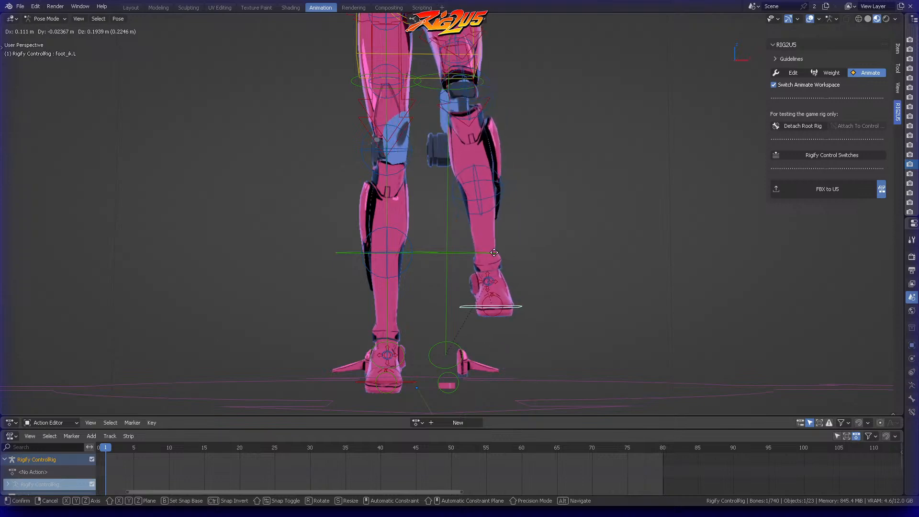
right_click(494, 271)
click(502, 253)
Step: Bring the whole character into view, try rotating the chest control once more and cancel it
middle_drag(504, 186, 462, 203)
scroll(458, 193, down, 2)
middle_drag(461, 204, 520, 205)
scroll(498, 172, down, 1)
shift+middle_drag(497, 167, 464, 153)
scroll(500, 195, down, 1)
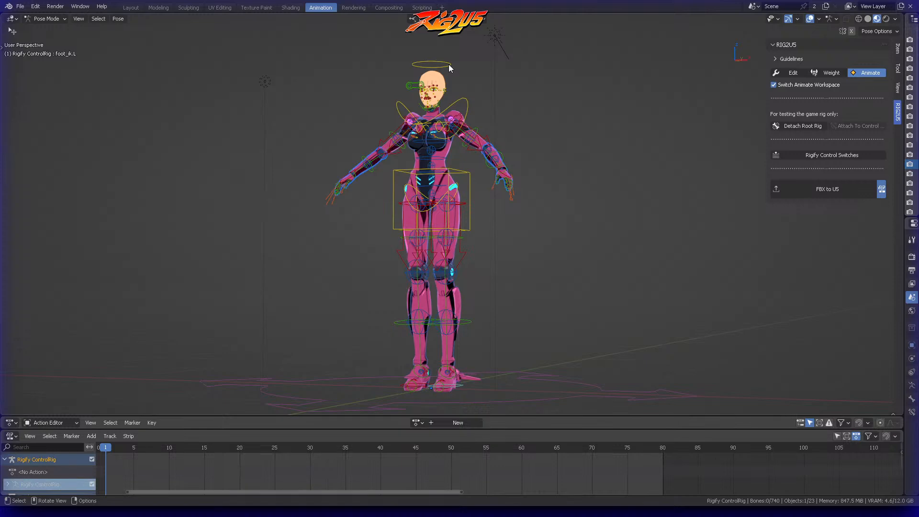
click(463, 96)
key(r)
key(r)
right_click(472, 129)
Step: Turn off the automatic switch to the Animation workspace and return RIG2U5 to Weight mode in the Layout workspace
click(660, 108)
click(778, 86)
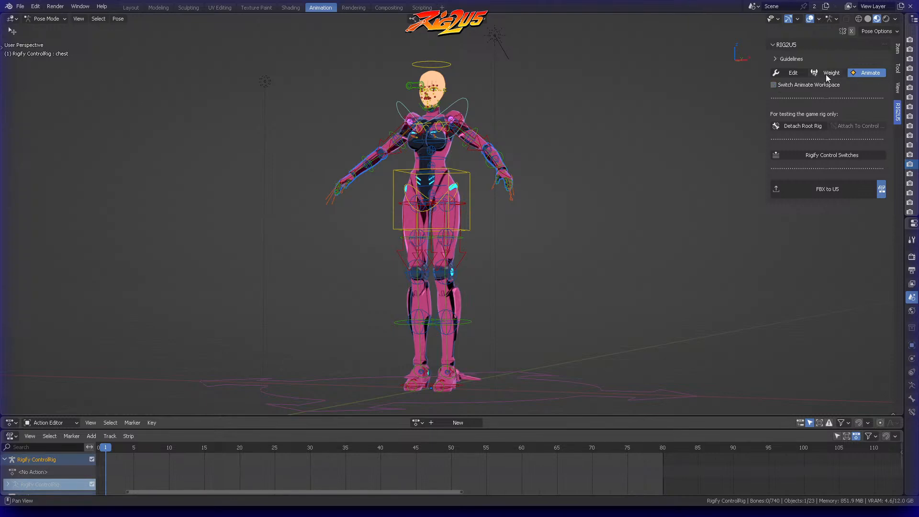
click(831, 75)
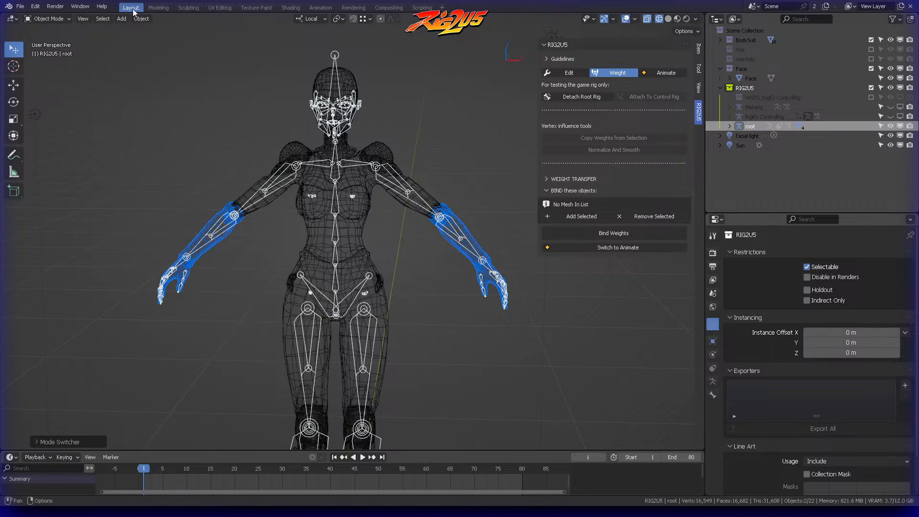
Step: Open the Body mesh in Edit Mode and select the character's whole left shoulder pad by its linked geometry
click(300, 113)
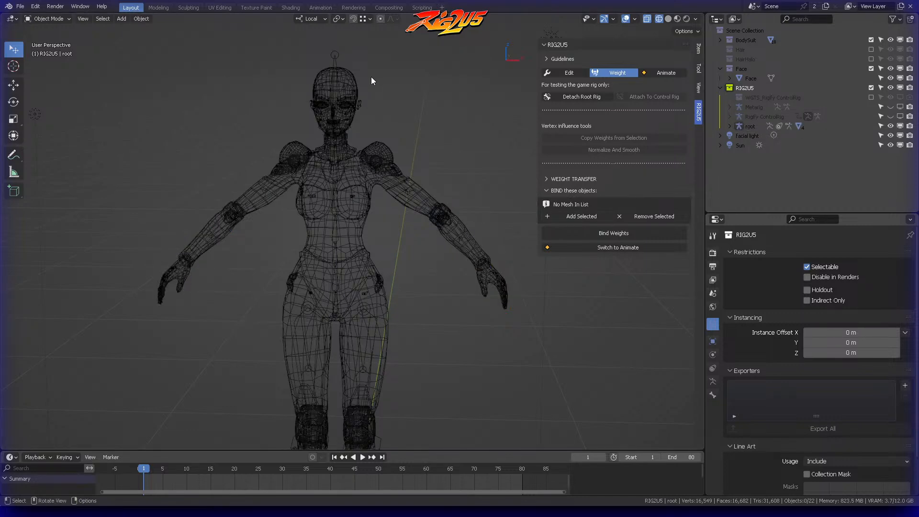
middle_drag(427, 145, 419, 110)
click(378, 152)
scroll(419, 111, up, 1)
scroll(421, 144, up, 3)
key(ctrl+Tab)
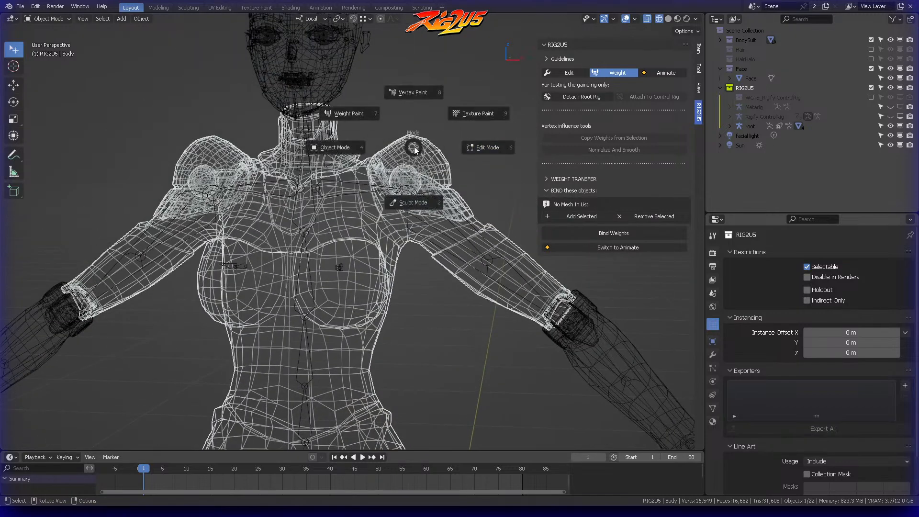
click(464, 139)
mouse_move(434, 134)
ctrl+right_down()
mouse_move(416, 107)
mouse_move(433, 125)
ctrl+right_up()
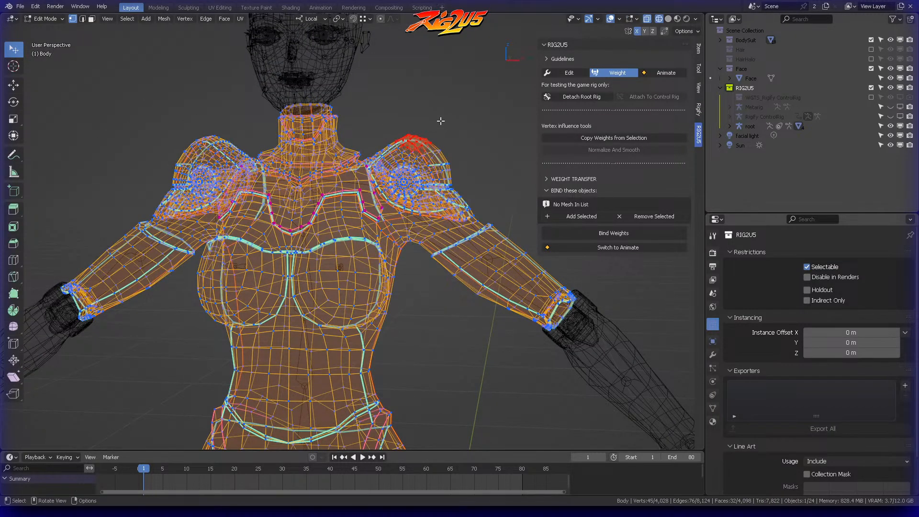
key(ctrl+l)
scroll(474, 165, up, 3)
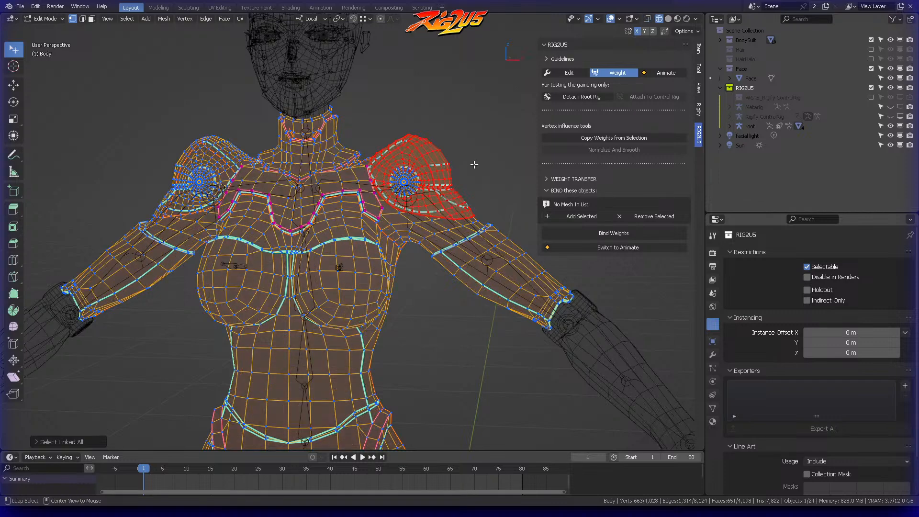
Step: Add the left pad's round centre disc to the selection, separate it all into its own object and return to Object Mode
middle_drag(474, 163, 445, 163)
shift+click(412, 158)
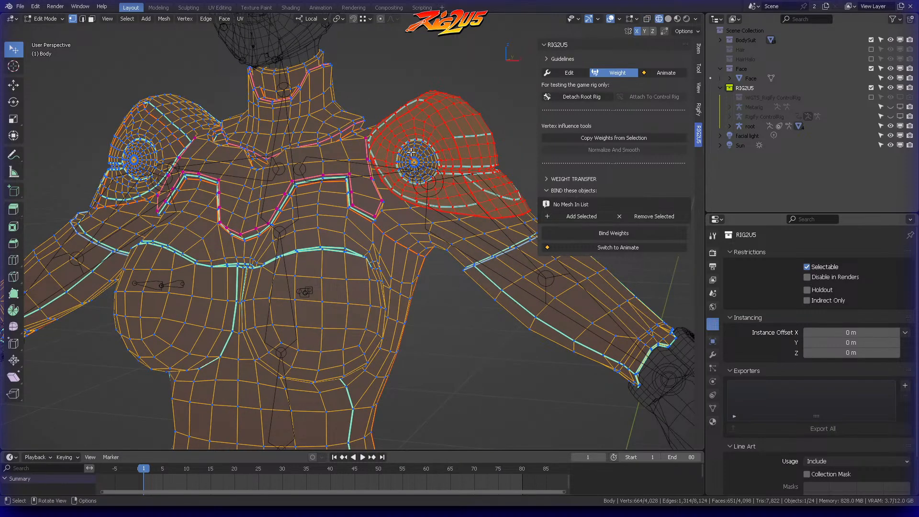
key(ctrl+l)
middle_drag(447, 142, 384, 123)
scroll(412, 146, down, 4)
key(alt+a)
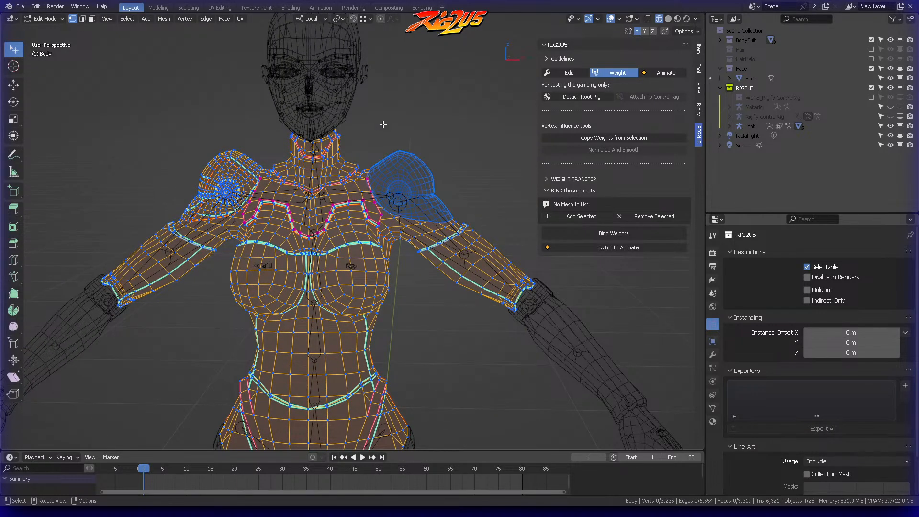
key(ctrl+Tab)
click(291, 132)
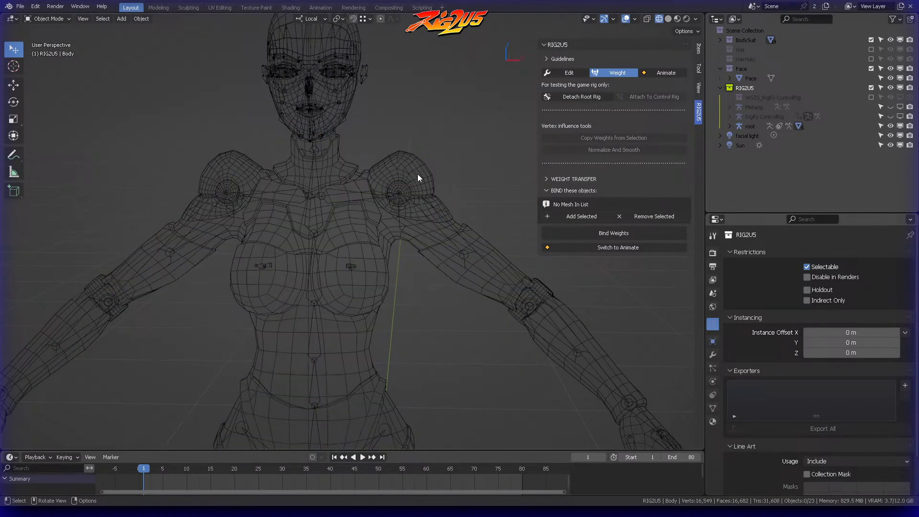
Step: Remove the Armature modifier and delete all vertex groups from the separated left shoulder pad
click(418, 180)
click(713, 355)
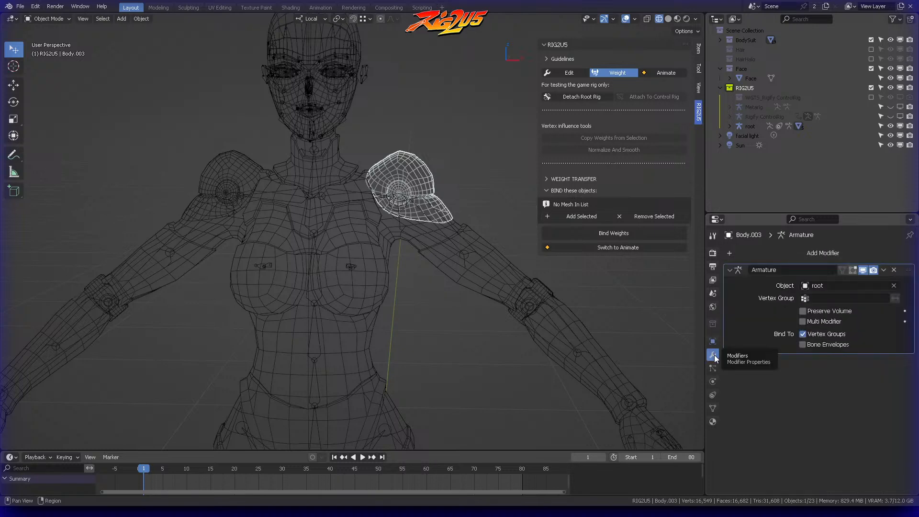
click(883, 270)
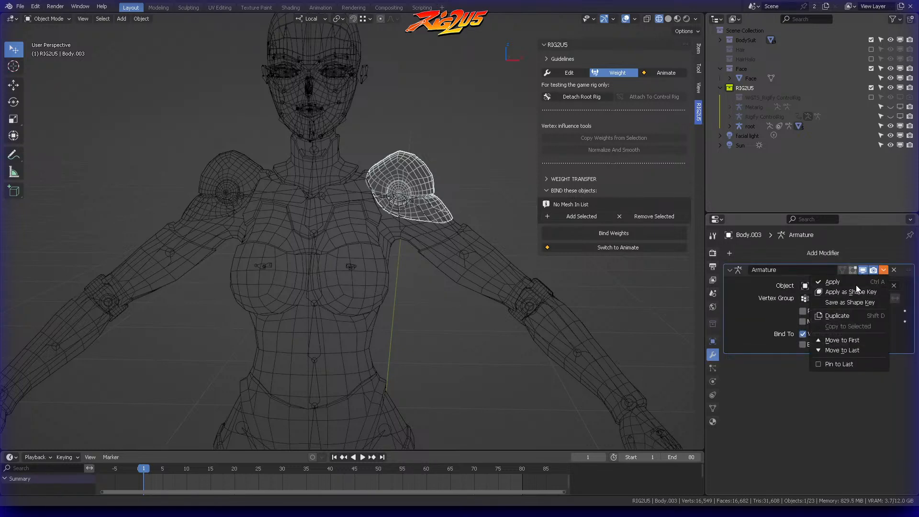
click(894, 269)
click(712, 408)
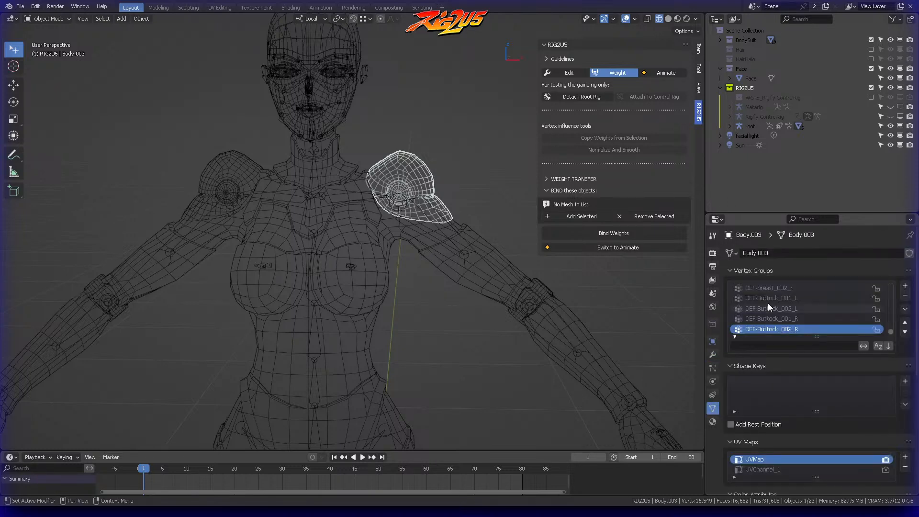
click(905, 309)
click(851, 423)
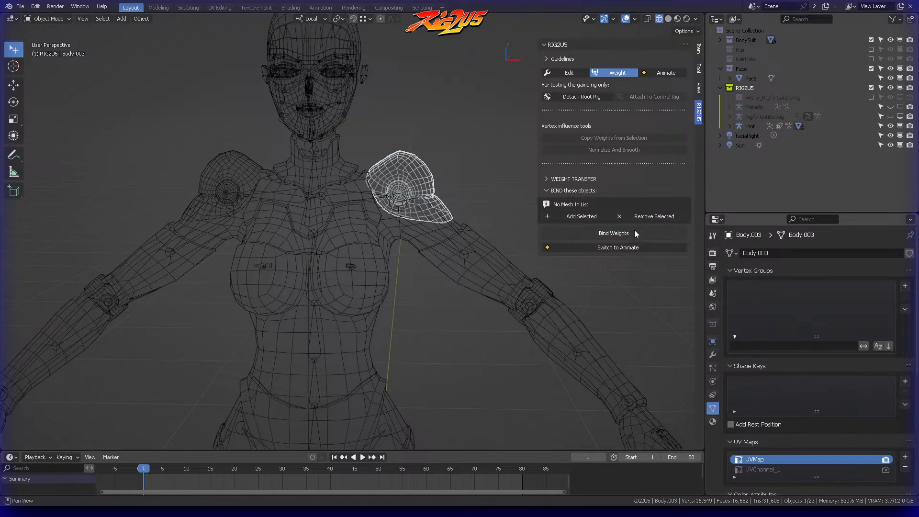
Step: Open the Body mesh for editing again and select the character's linked right shoulder pad geometry
click(216, 167)
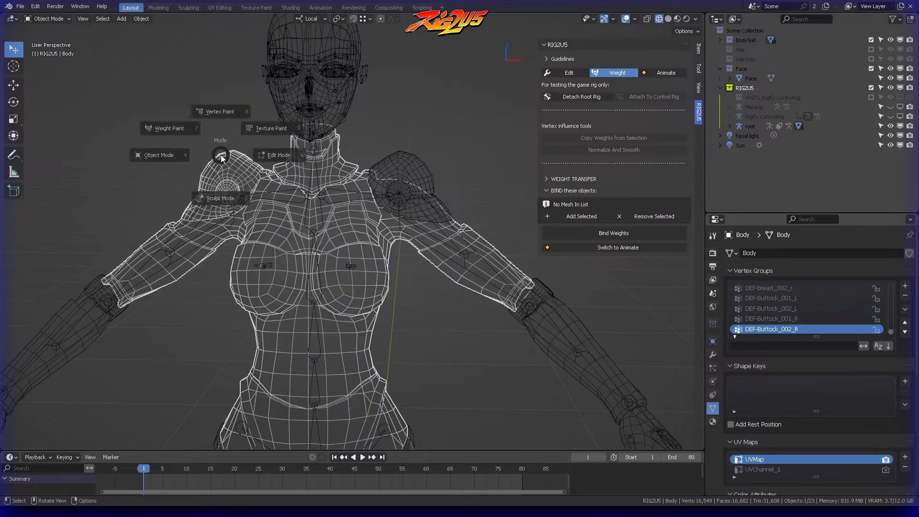
key(Tab)
mouse_move(206, 161)
ctrl+right_down()
mouse_move(248, 156)
mouse_move(242, 146)
ctrl+right_up()
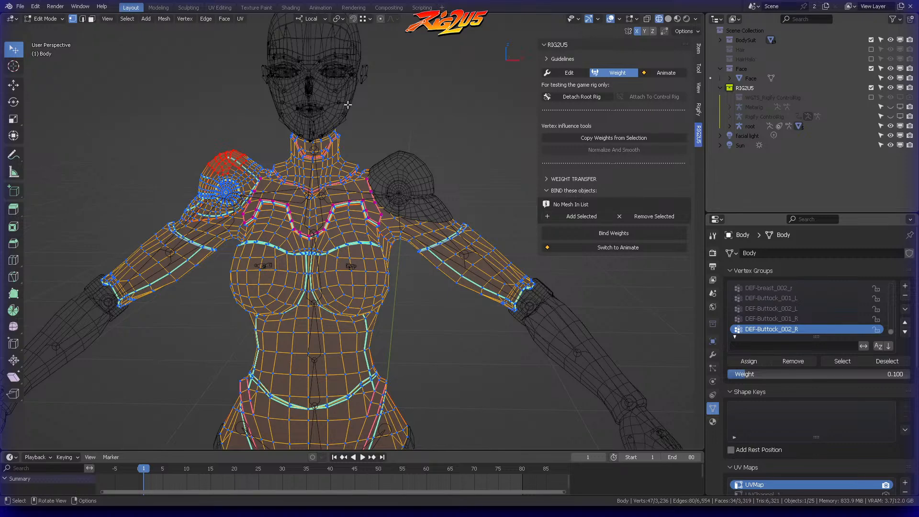
key(ctrl+l)
scroll(189, 120, up, 4)
shift+middle_drag(189, 120, 318, 116)
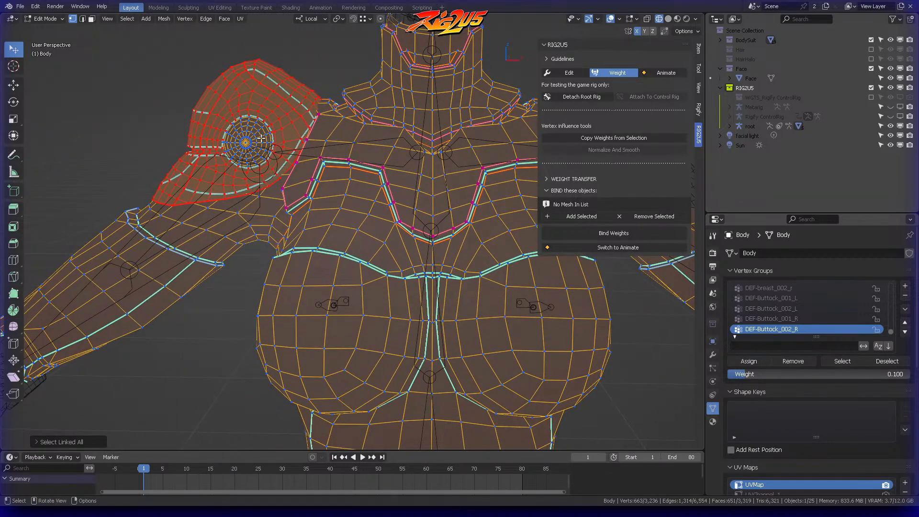
Step: Include the right pad's centre disc, separate the selection into its own object and return to Object Mode
shift+click(241, 138)
key(ctrl+l)
middle_drag(250, 129, 278, 106)
key(p)
click(279, 107)
key(ctrl+Tab)
click(231, 74)
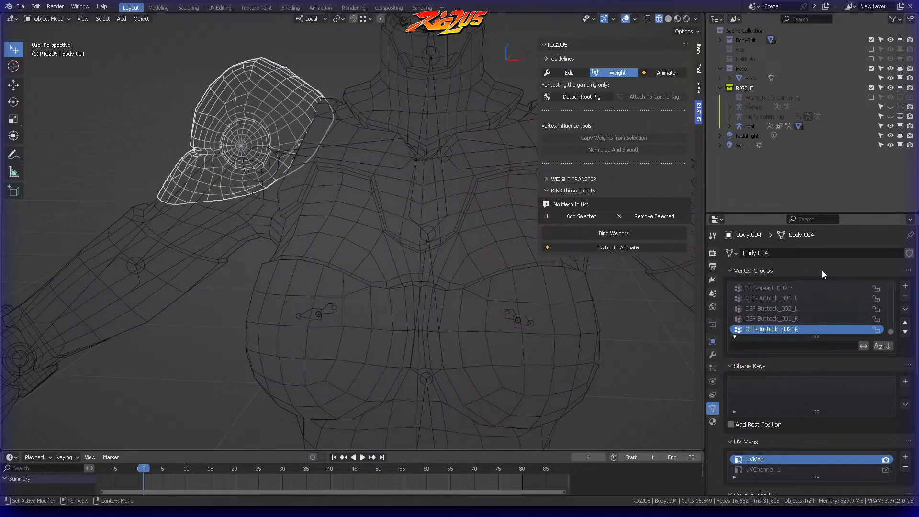
Step: Delete all vertex groups and the Armature modifier from the separated right shoulder pad, and deselect it
click(905, 307)
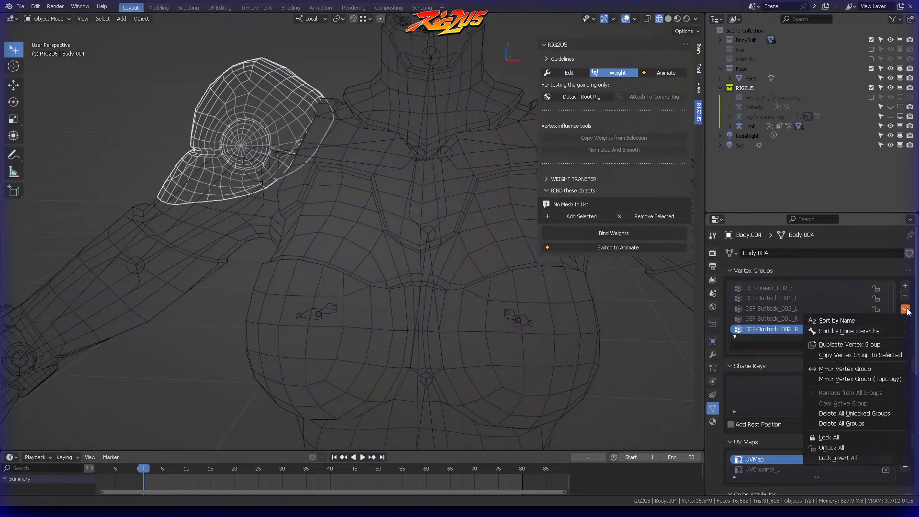
click(849, 423)
click(712, 355)
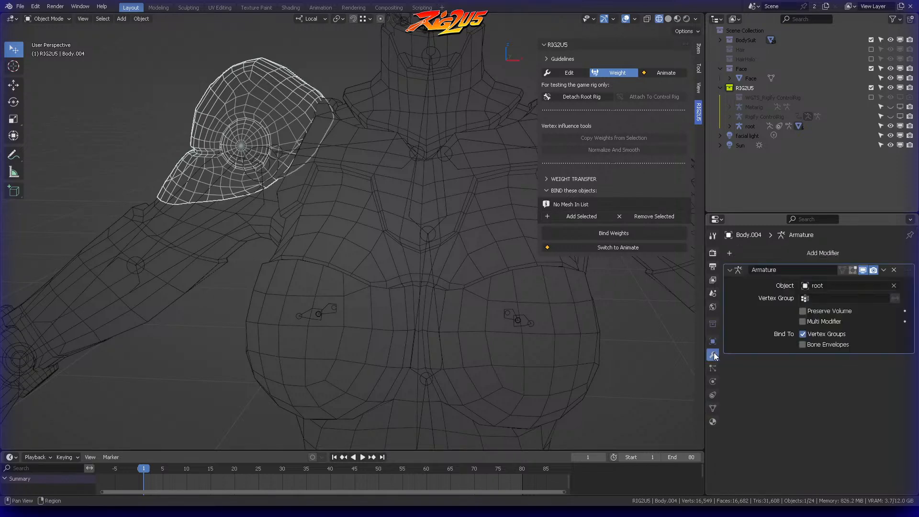
click(894, 270)
scroll(449, 178, down, 10)
click(438, 113)
scroll(423, 107, down, 3)
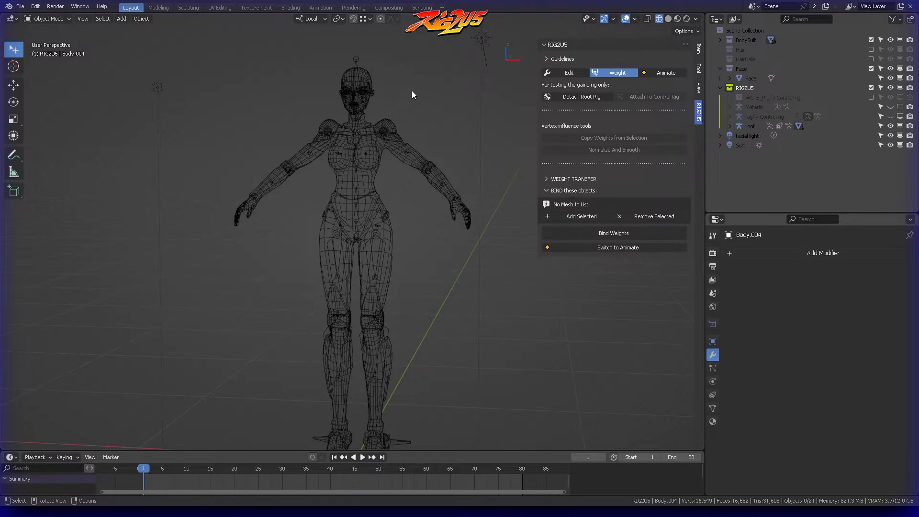
Step: Open the knee insert mesh Boots.006 in Edit Mode to examine its geometry at both knees
middle_drag(402, 259, 419, 86)
scroll(420, 276, up, 3)
middle_drag(418, 86, 371, 86)
scroll(408, 122, up, 5)
shift+middle_drag(408, 121, 365, 159)
click(352, 150)
key(ctrl+Tab)
click(442, 158)
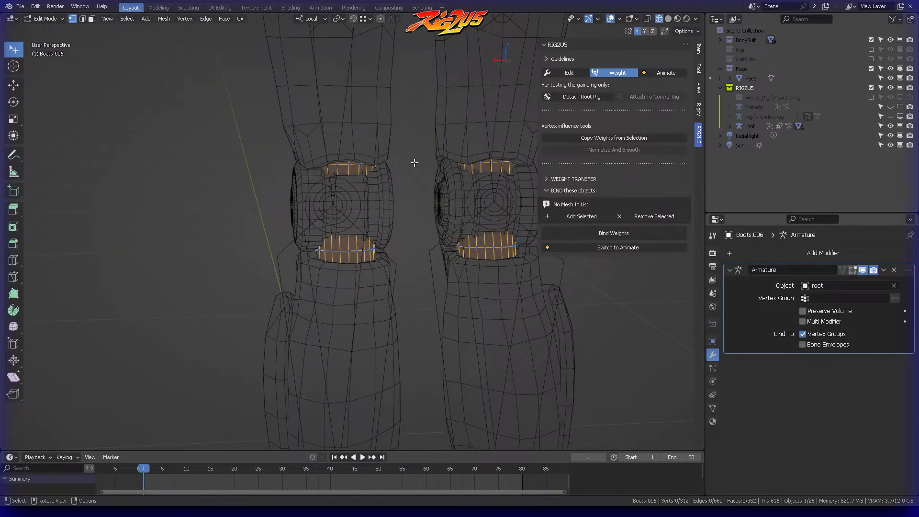
Step: Turn on X-ray display to check the knee insert mesh, and return to Object Mode
key(alt+z)
mouse_move(400, 139)
ctrl+right_down()
mouse_move(378, 91)
mouse_move(373, 103)
ctrl+right_up()
mouse_move(301, 150)
middle_down()
mouse_move(344, 176)
mouse_move(433, 179)
middle_up()
scroll(435, 172, down, 5)
key(ctrl+Tab)
click(371, 172)
key(ctrl+Tab)
click(329, 174)
Step: Select the Face mesh, look over the head and neck, and add it to the RIG2U5 list of objects to bind
scroll(391, 154, down, 5)
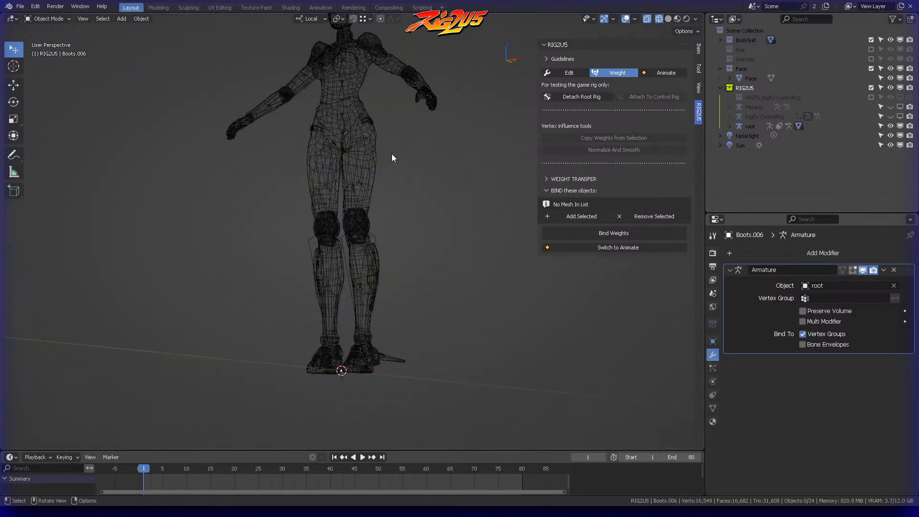
scroll(383, 180, up, 1)
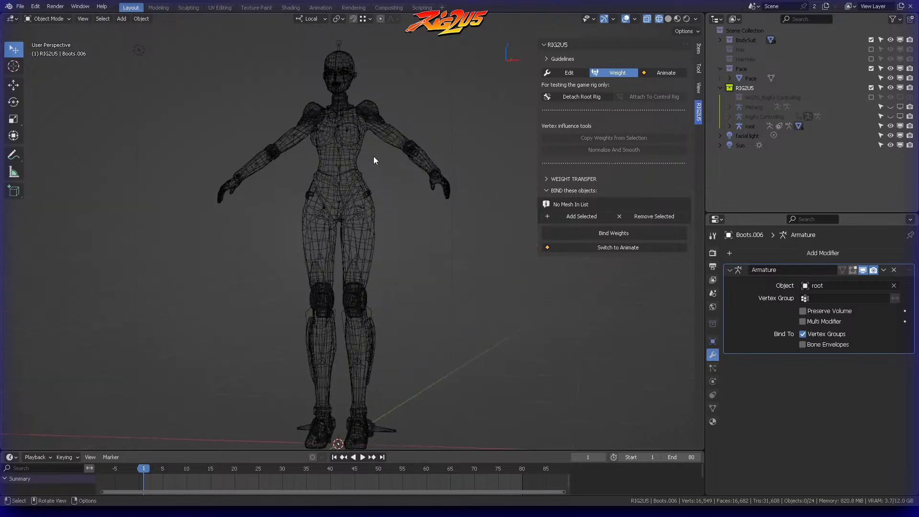
scroll(407, 171, up, 5)
mouse_move(459, 182)
shift+middle_down()
mouse_move(433, 287)
mouse_move(453, 179)
shift+middle_up()
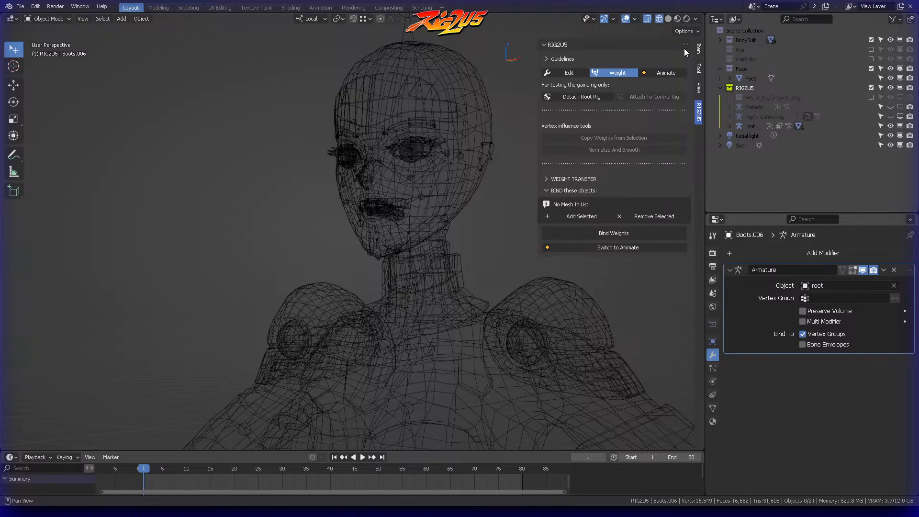
click(452, 57)
middle_drag(449, 130, 392, 82)
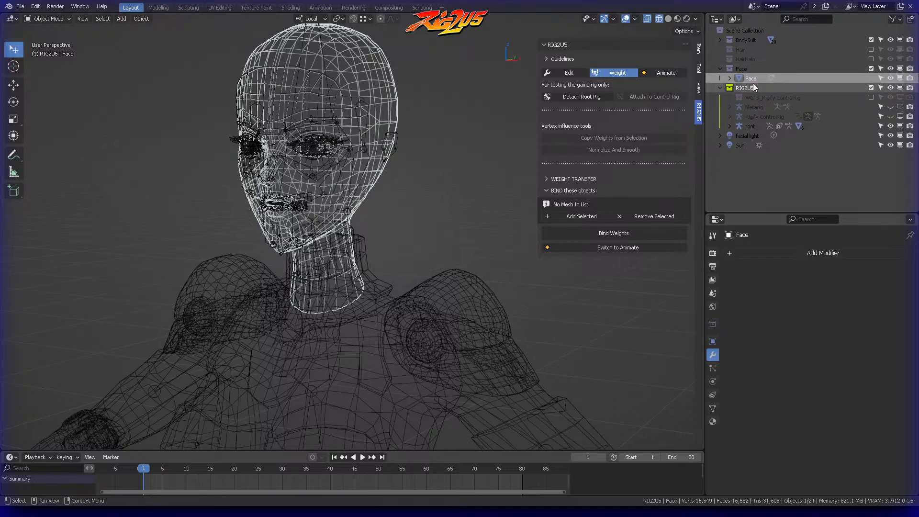
middle_drag(392, 162, 401, 106)
key(KP_1)
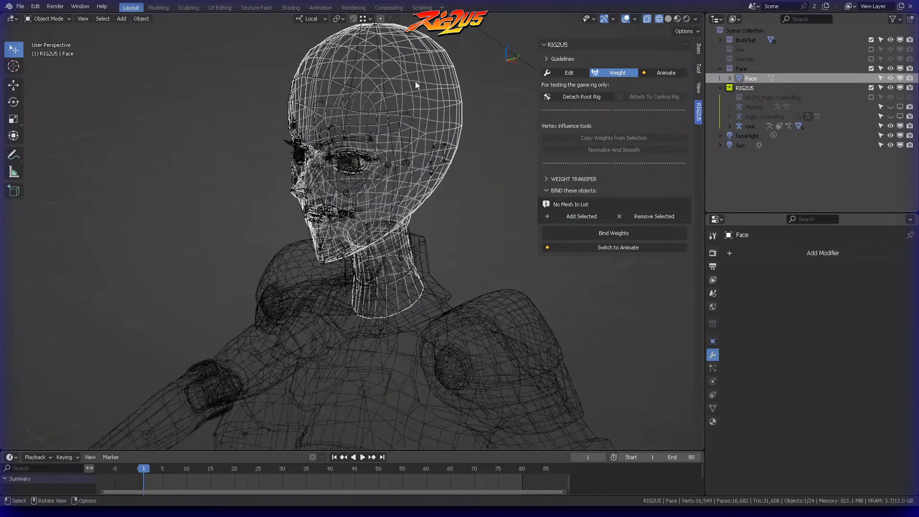
middle_drag(432, 77, 427, 95)
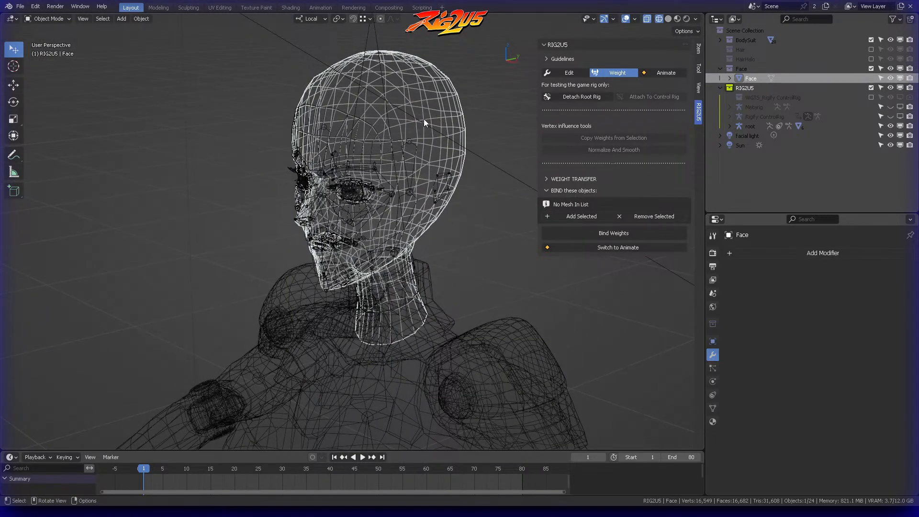
middle_drag(390, 155, 509, 175)
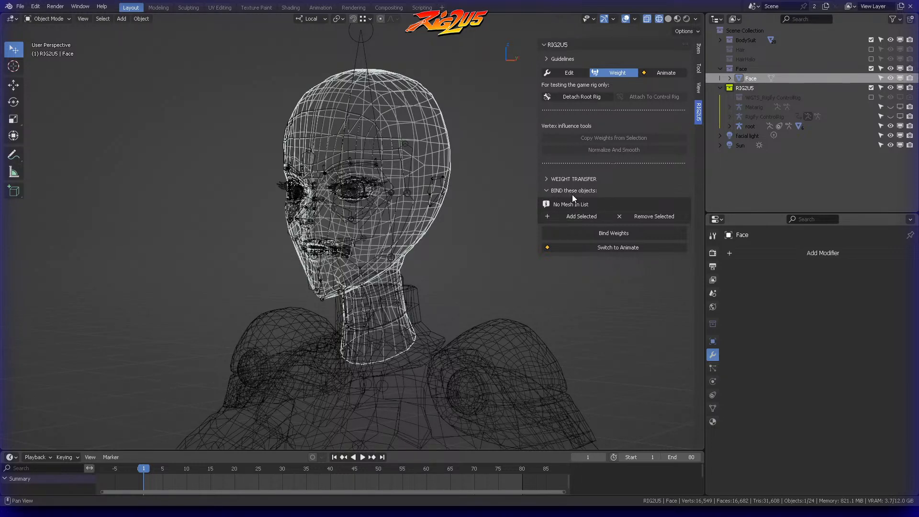
click(581, 218)
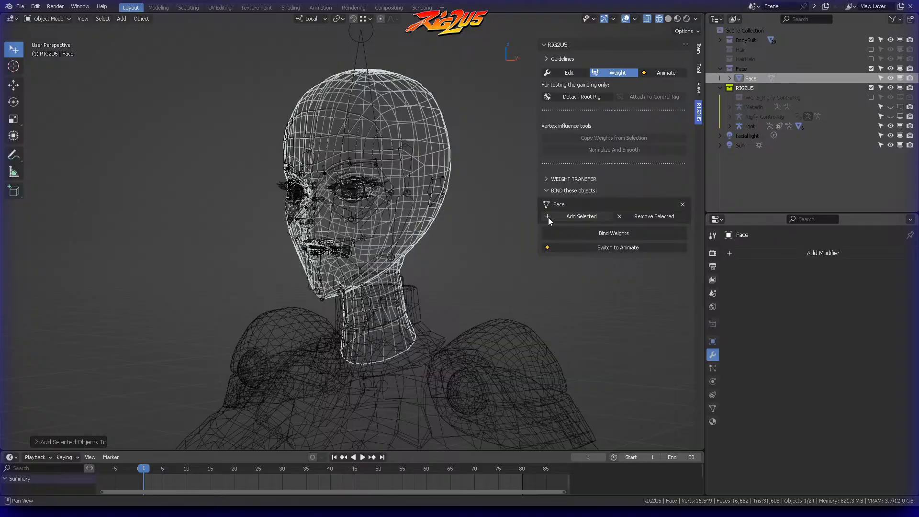
Step: Open the EyeHighlight small mesh in Edit Mode at the character's left eye with nothing selected
middle_drag(522, 225, 459, 234)
scroll(455, 221, up, 6)
shift+middle_drag(433, 115, 373, 176)
click(387, 187)
key(ctrl+Tab)
click(433, 181)
key(alt+a)
Step: Select the left eyeball's linked geometry and separate it from EyeHighlight small as its own object
scroll(378, 192, up, 3)
click(425, 153)
key(ctrl+l)
key(p)
key(Escape)
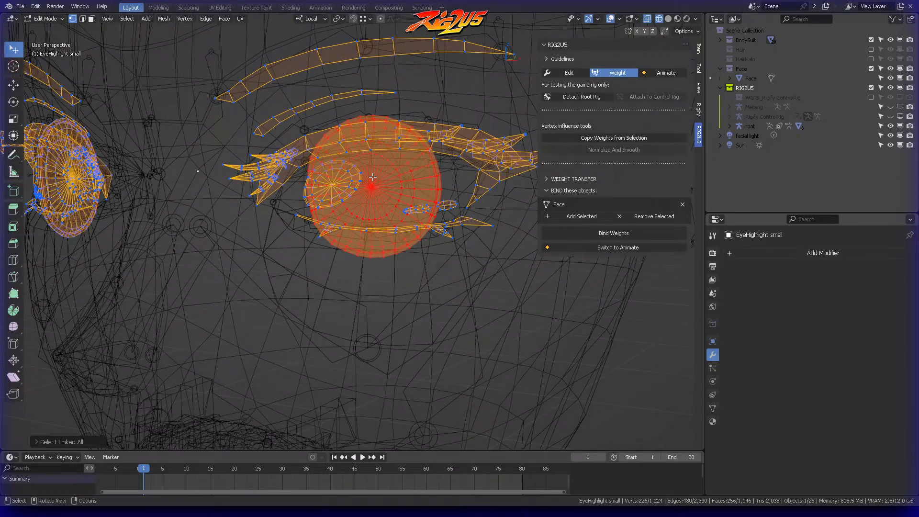
key(p)
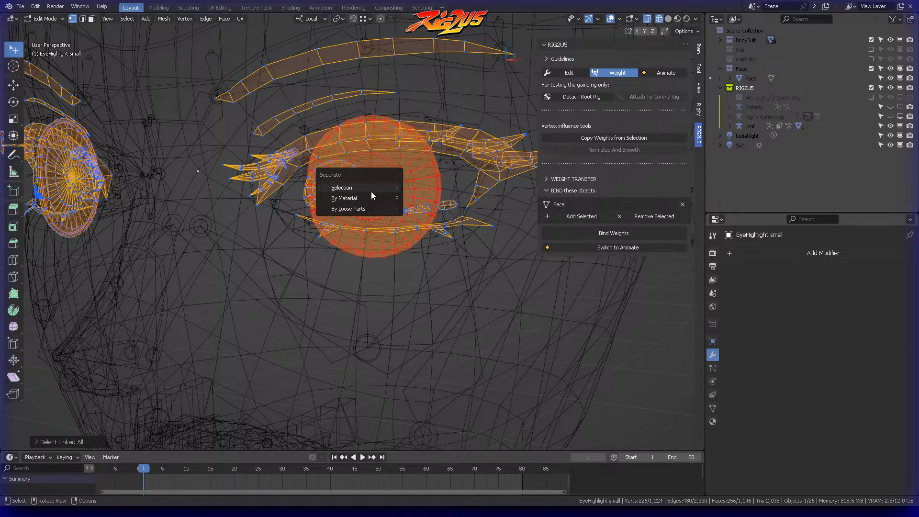
click(371, 190)
Step: Leave Edit Mode and reopen the EyeHighlight small mesh for editing at the character's right eye
key(ctrl+Tab)
key(Escape)
shift+middle_drag(201, 204, 284, 191)
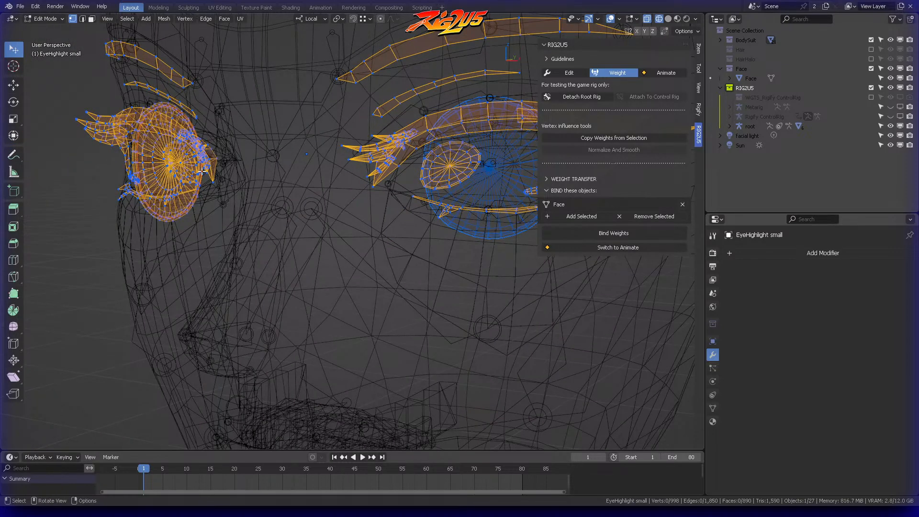
key(ctrl+Tab)
click(122, 184)
click(174, 162)
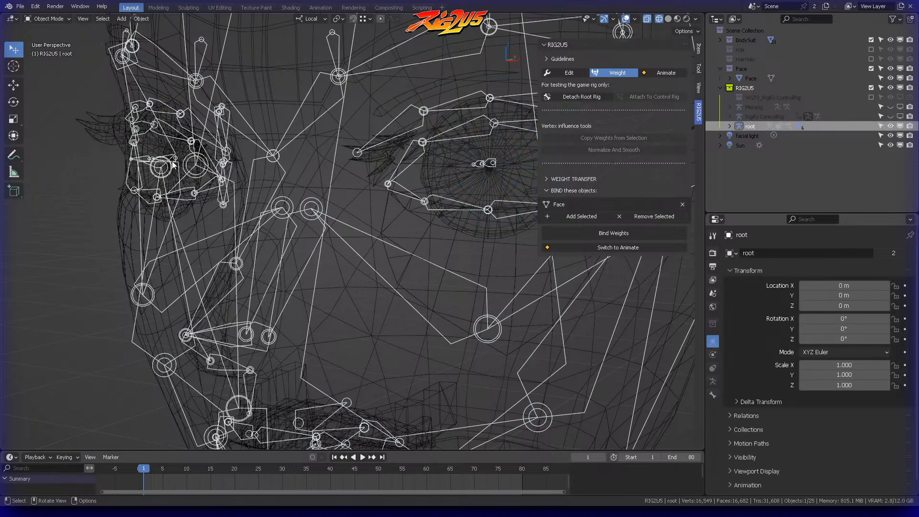
click(159, 145)
click(159, 145)
click(159, 144)
click(154, 153)
click(154, 150)
key(ctrl+Tab)
click(228, 159)
Step: Separate the right eyeball's linked geometry from EyeHighlight small into its own object and return to Object Mode
mouse_move(173, 169)
middle_down()
mouse_move(205, 174)
mouse_move(178, 174)
middle_up()
click(78, 164)
shift+middle_drag(155, 126, 312, 128)
key(ctrl+l)
key(p)
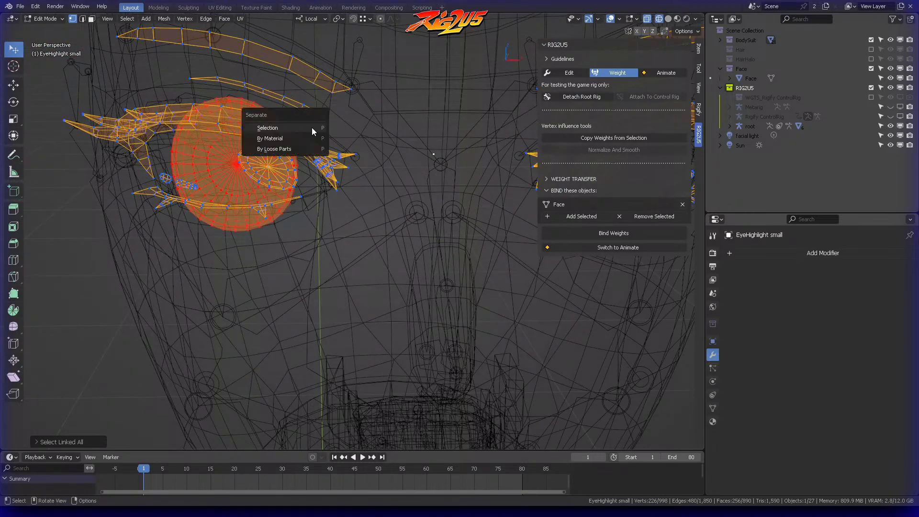
click(311, 128)
key(ctrl+Tab)
click(189, 137)
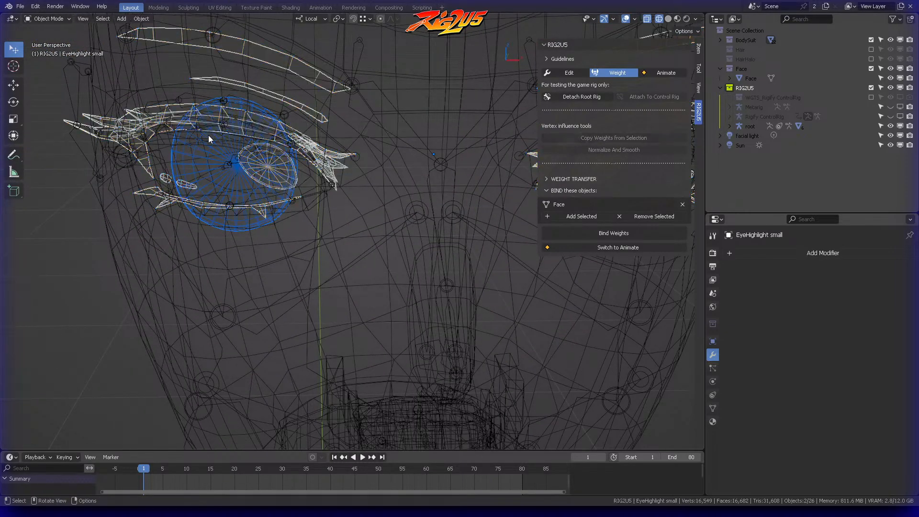
Step: Separate the round disc in front of the character's left eyeball from EyeHighlight small as its own object and return to Object Mode
key(alt+a)
scroll(363, 143, down, 3)
mouse_move(400, 148)
middle_down()
mouse_move(368, 131)
mouse_move(405, 141)
middle_up()
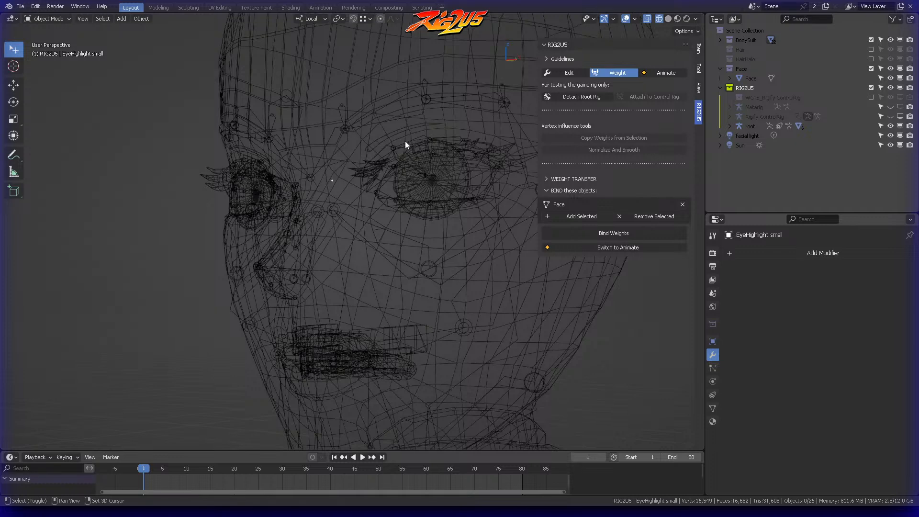
click(412, 176)
key(ctrl+Tab)
click(467, 177)
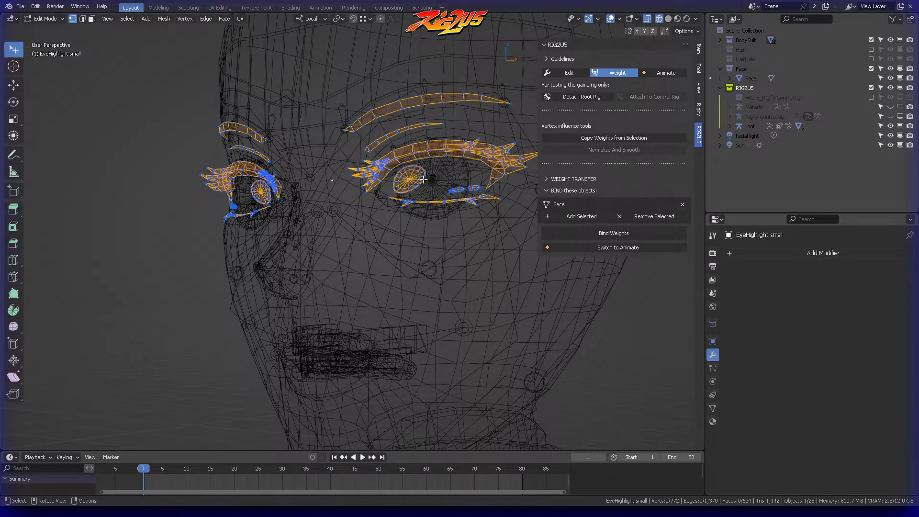
click(410, 178)
key(ctrl+l)
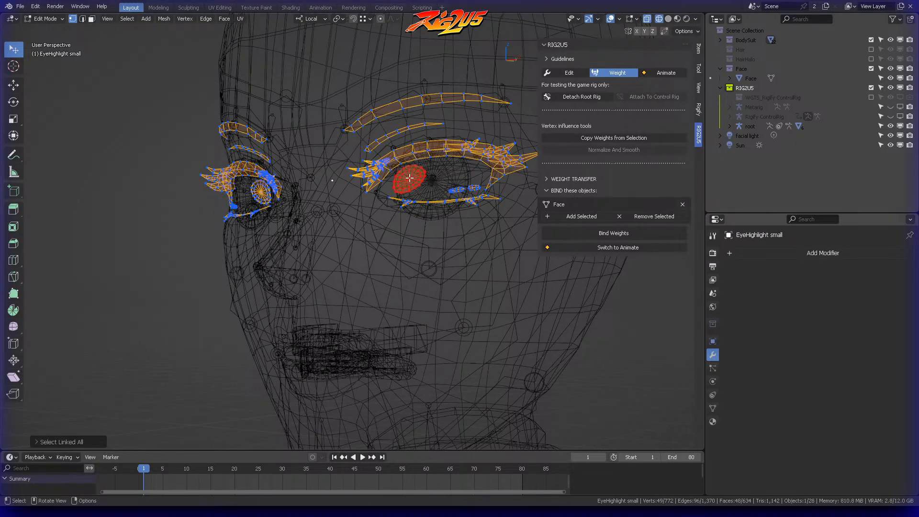
key(p)
click(409, 177)
key(ctrl+Tab)
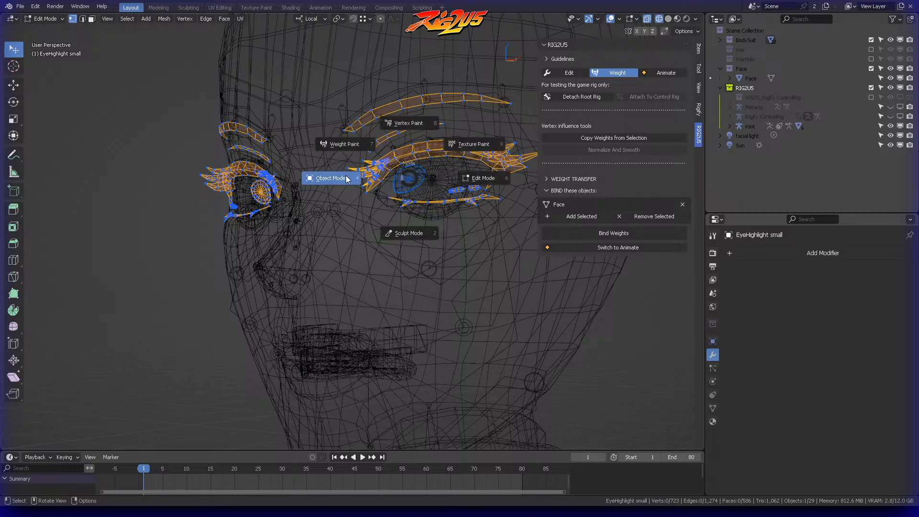
click(335, 180)
Step: Separate the round disc in front of the right eyeball from EyeHighlight small as its own object and return to Object Mode
middle_drag(287, 191, 366, 199)
click(231, 191)
key(ctrl+Tab)
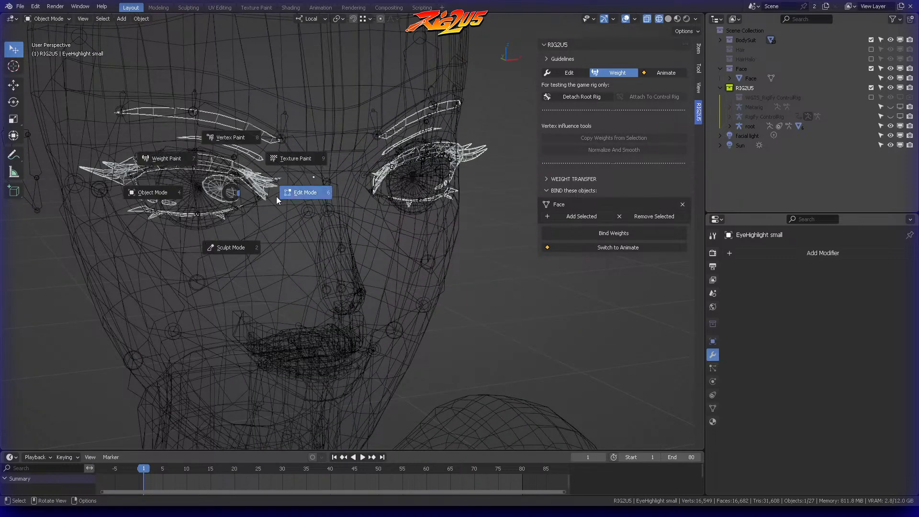
click(283, 194)
click(219, 188)
key(ctrl+l)
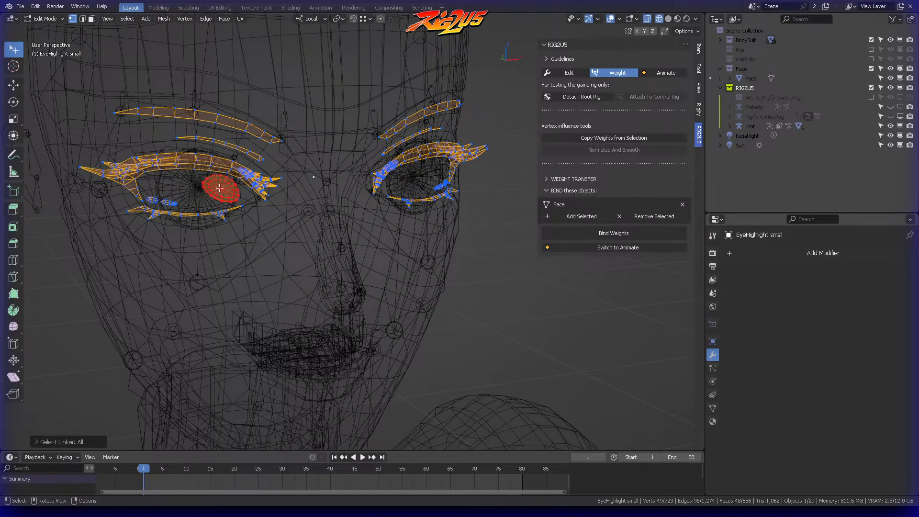
key(p)
click(220, 188)
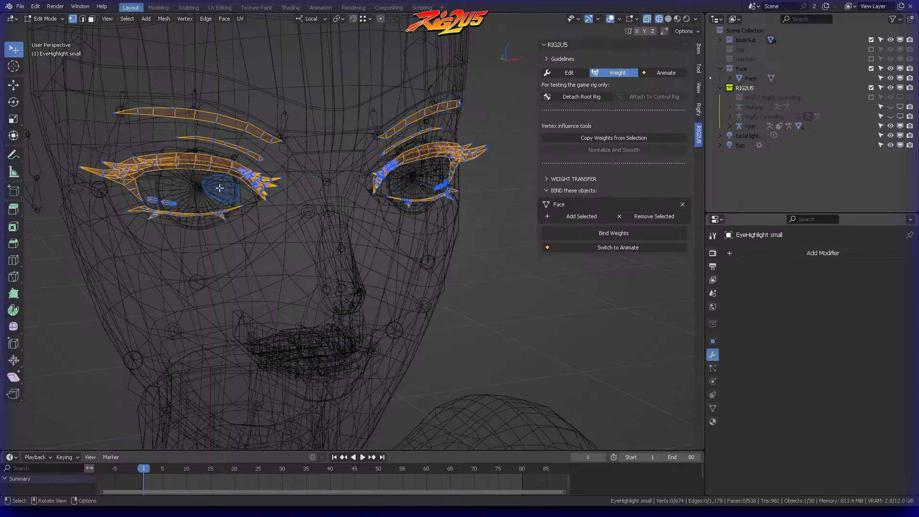
key(ctrl+Tab)
click(193, 182)
Step: Separate the two small highlight pieces on the right eye from EyeHighlight small as one object and leave Edit Mode
click(171, 199)
middle_drag(184, 208, 223, 208)
key(ctrl+Tab)
click(282, 209)
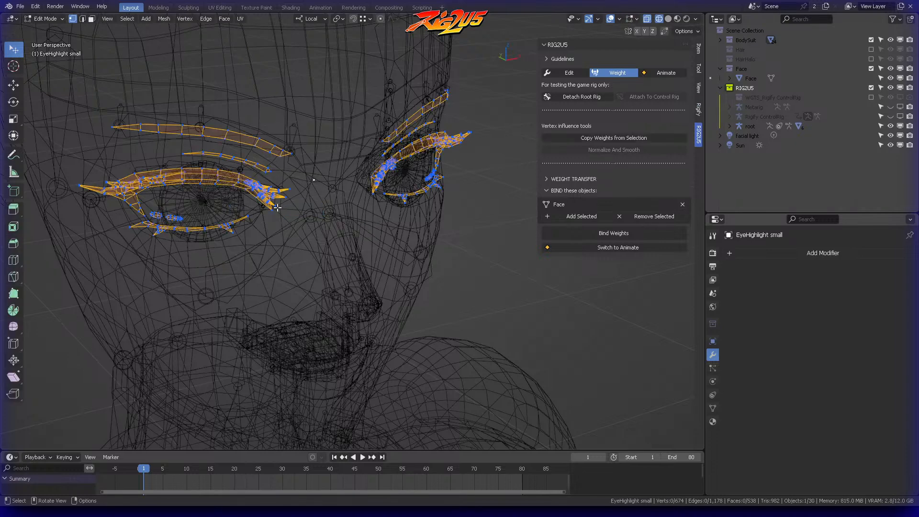
scroll(164, 217, up, 3)
shift+middle_drag(164, 217, 351, 211)
mouse_move(225, 184)
ctrl+right_down()
mouse_move(189, 188)
mouse_move(258, 203)
mouse_move(274, 173)
ctrl+right_up()
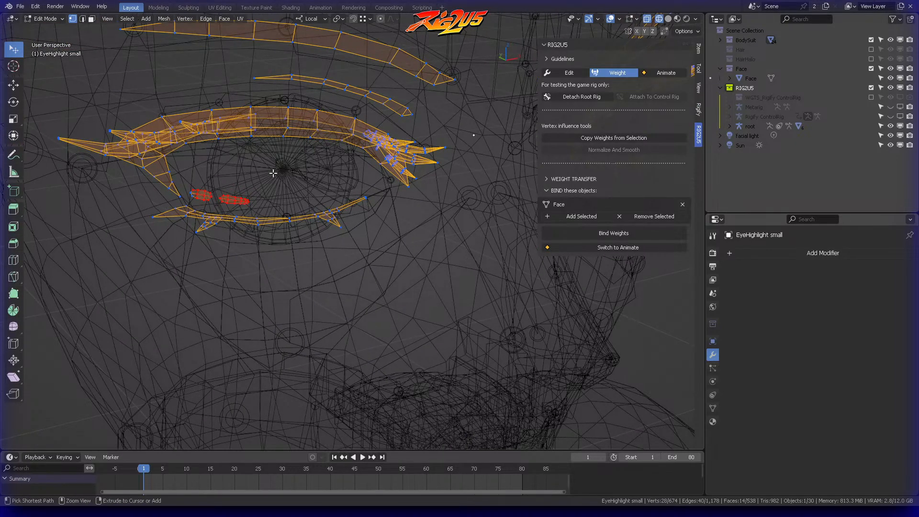
key(p)
click(273, 174)
key(ctrl+Tab)
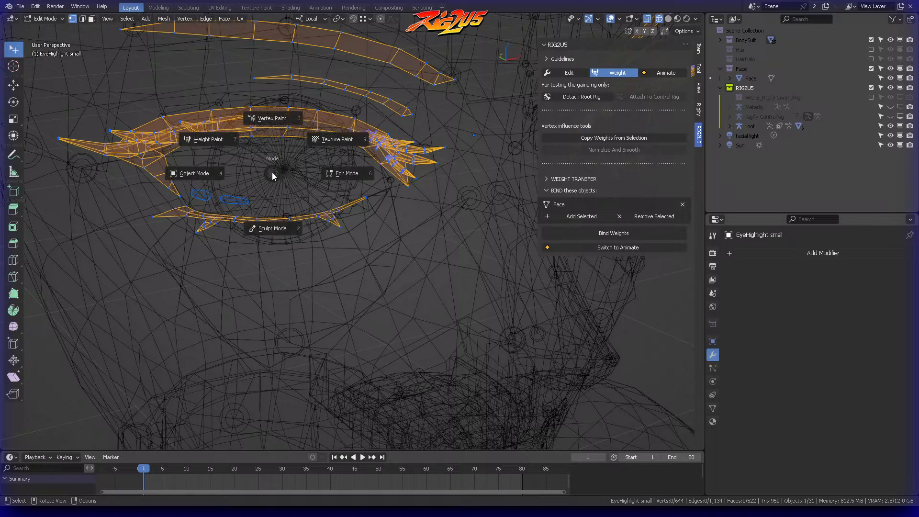
click(218, 167)
Step: Separate the two small highlight pieces on the left eye from EyeHighlight small as one object and leave Edit Mode
key(alt+a)
scroll(372, 179, down, 4)
middle_drag(455, 184, 383, 181)
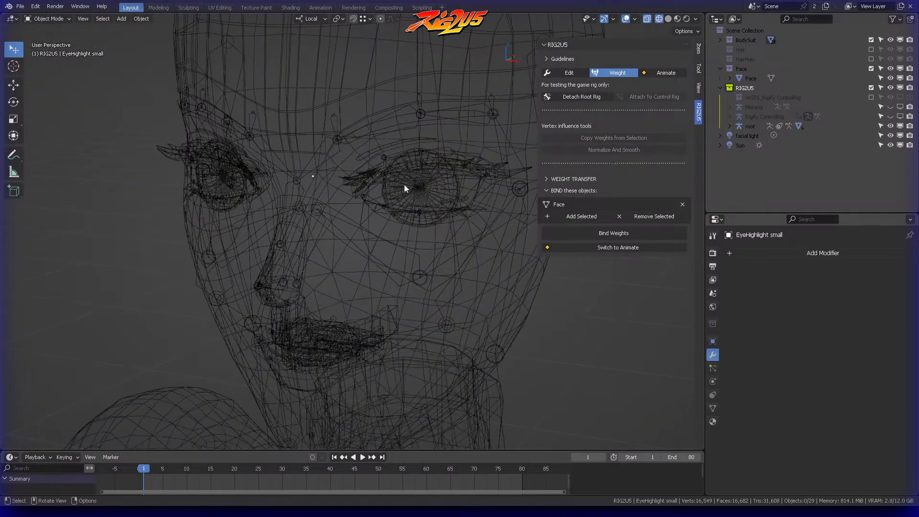
click(460, 200)
click(460, 200)
key(ctrl+Tab)
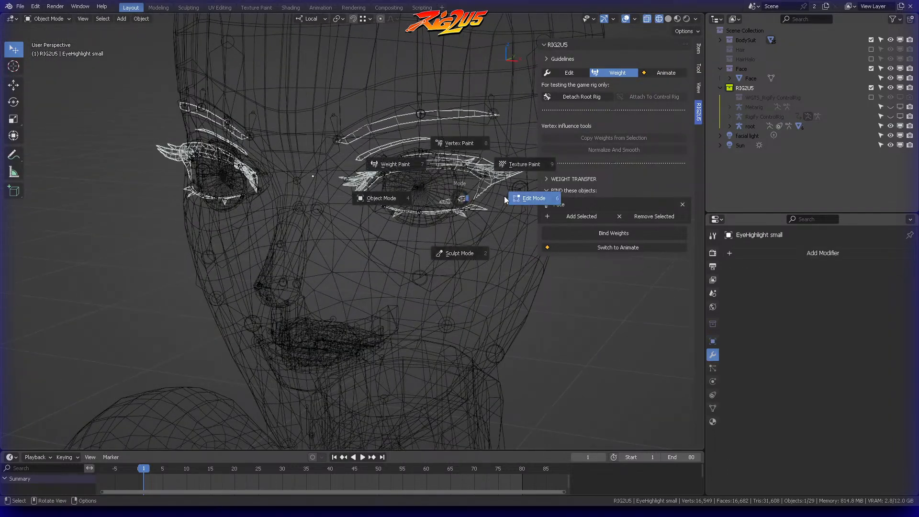
click(502, 195)
key(b)
mouse_move(442, 190)
mouse_down()
mouse_move(463, 194)
mouse_move(467, 206)
mouse_up()
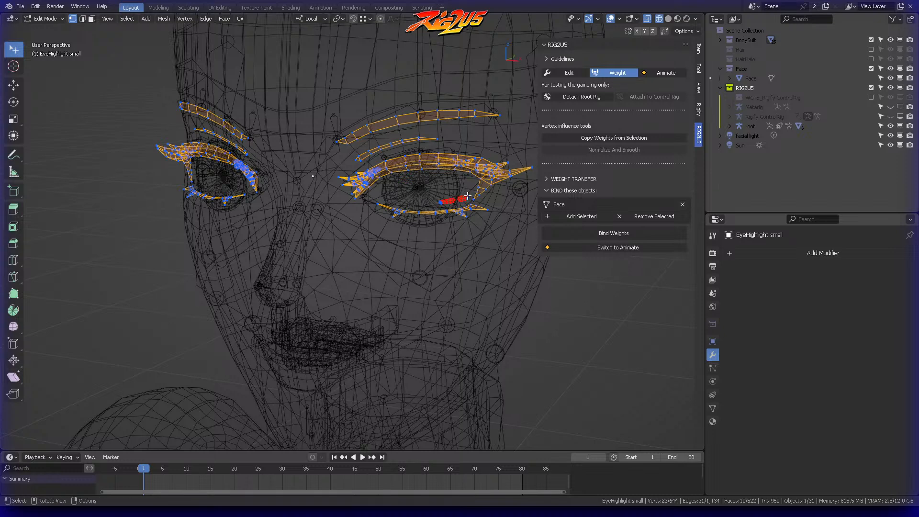
key(ctrl+l)
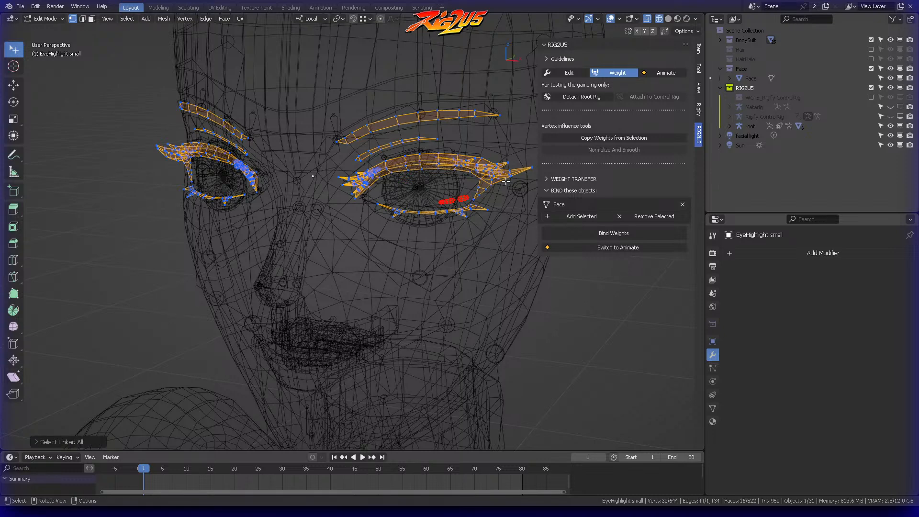
key(p)
click(485, 191)
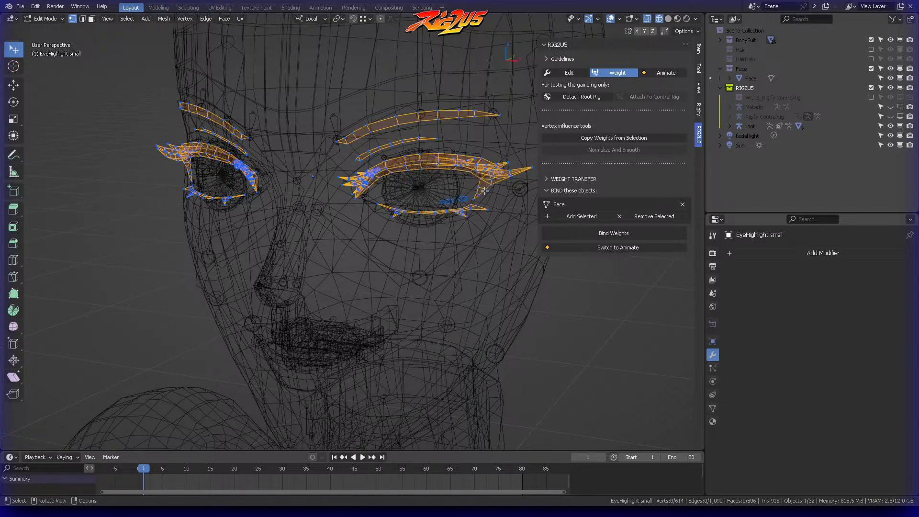
key(ctrl+Tab)
click(393, 192)
Step: Set the left eyeball object's origin to its geometry
click(443, 185)
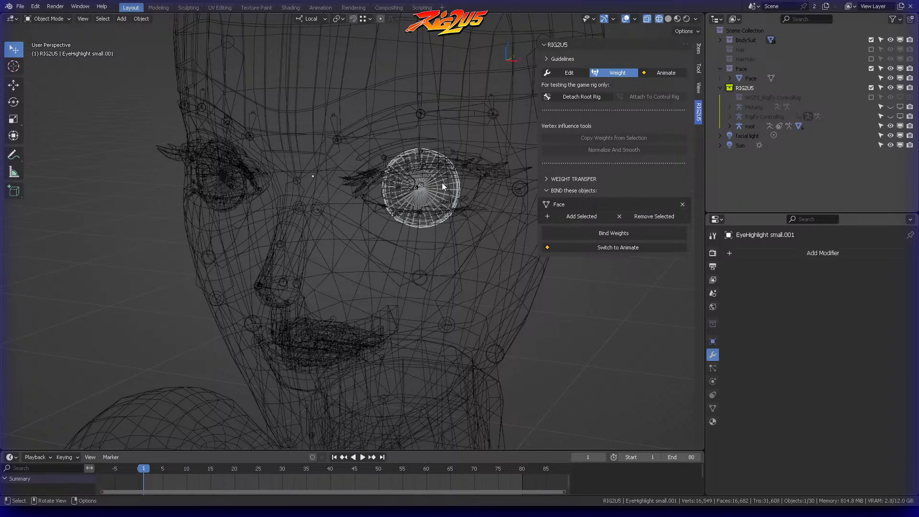
middle_drag(421, 158, 443, 173)
click(142, 18)
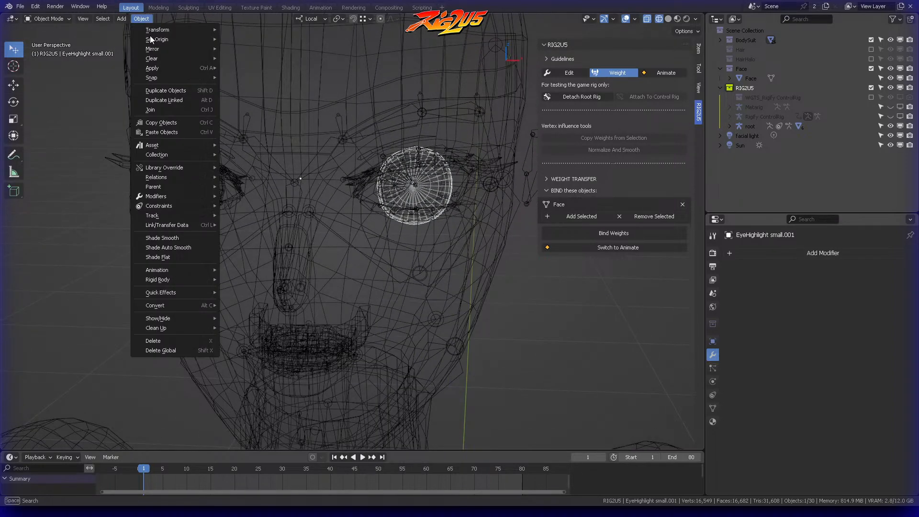
mouse_move(154, 40)
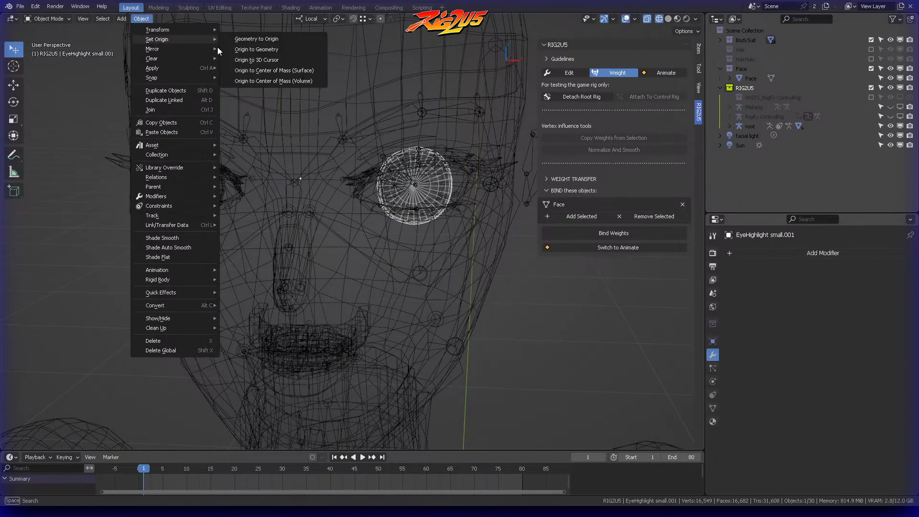
click(264, 52)
Step: Select the right eyeball object and set its origin to its geometry
middle_drag(311, 86, 332, 164)
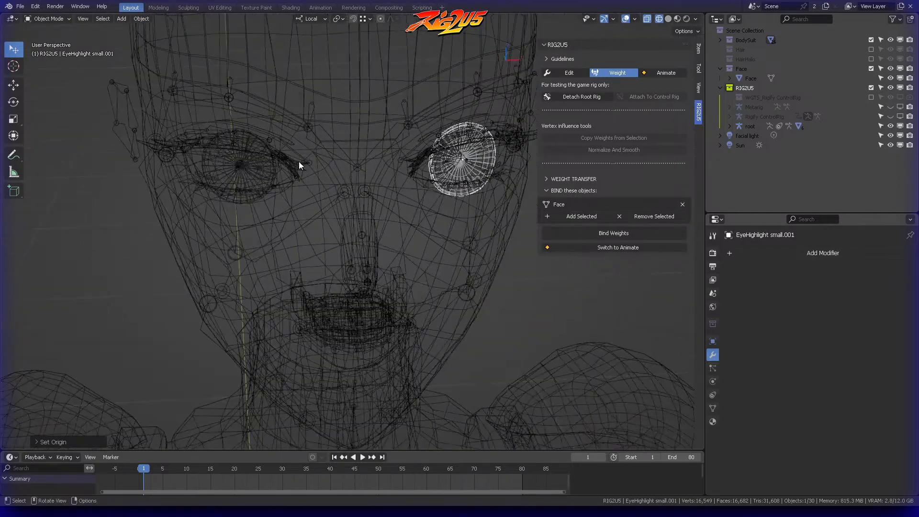
click(263, 171)
click(256, 176)
click(216, 167)
click(216, 165)
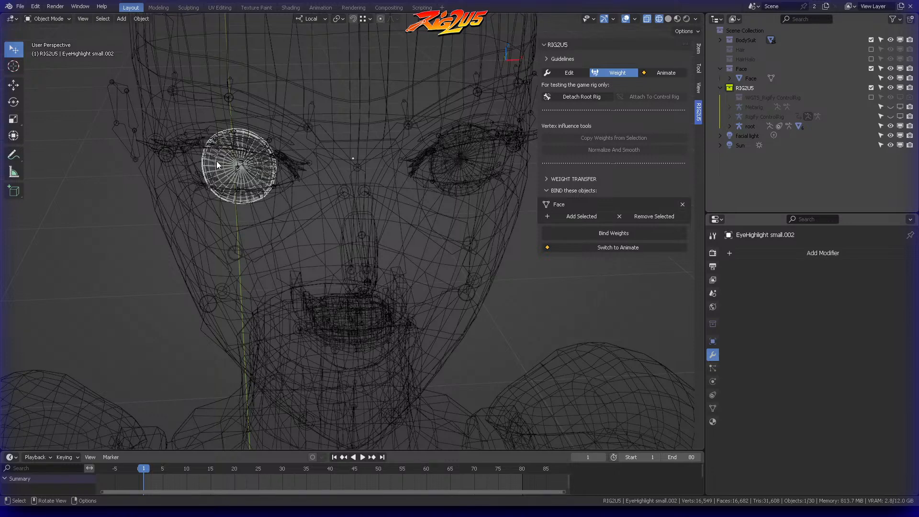
click(141, 19)
mouse_move(160, 39)
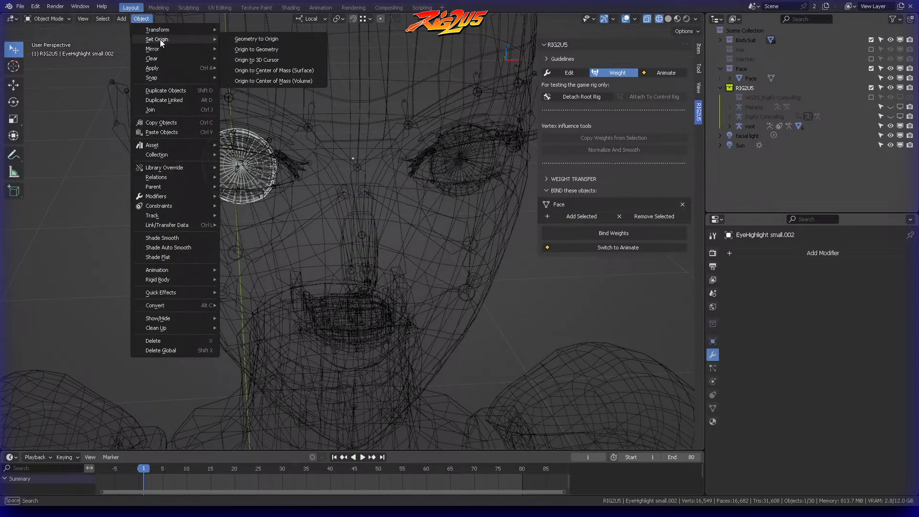
click(257, 50)
Step: Set the origin of the round disc on the left eye to its geometry
middle_drag(270, 78, 351, 185)
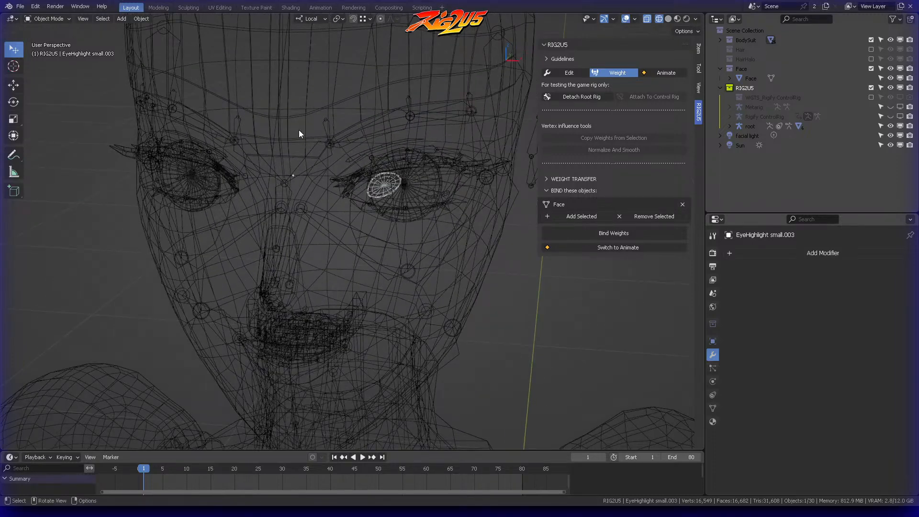
click(141, 18)
mouse_move(142, 30)
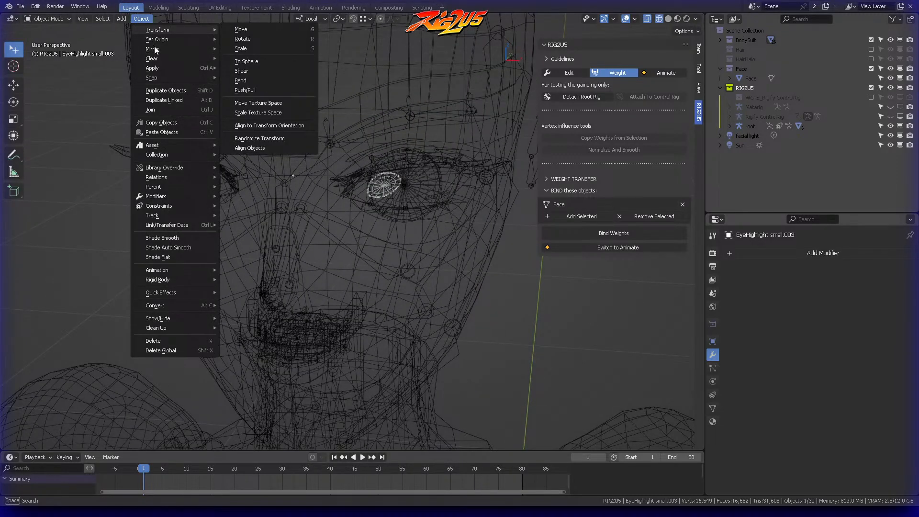
mouse_move(171, 39)
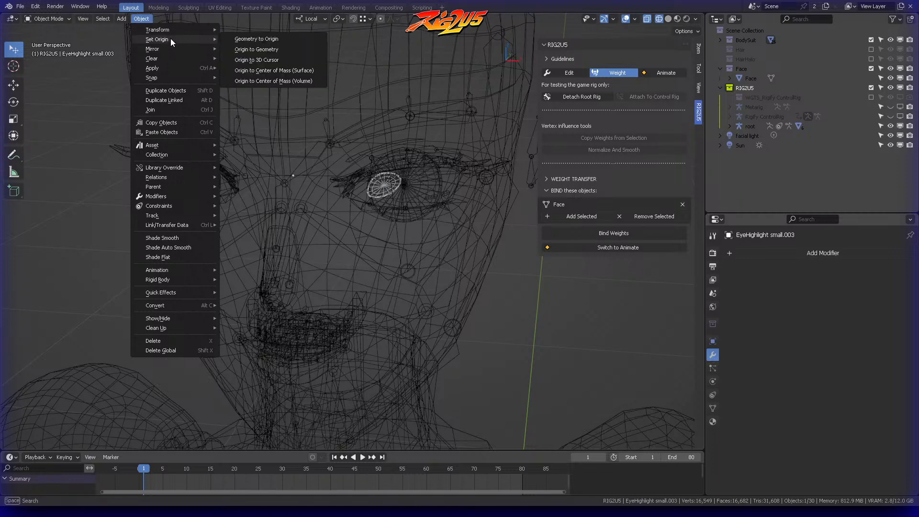
click(260, 51)
Step: Set the origin of the round disc on the right eye to its geometry
click(182, 191)
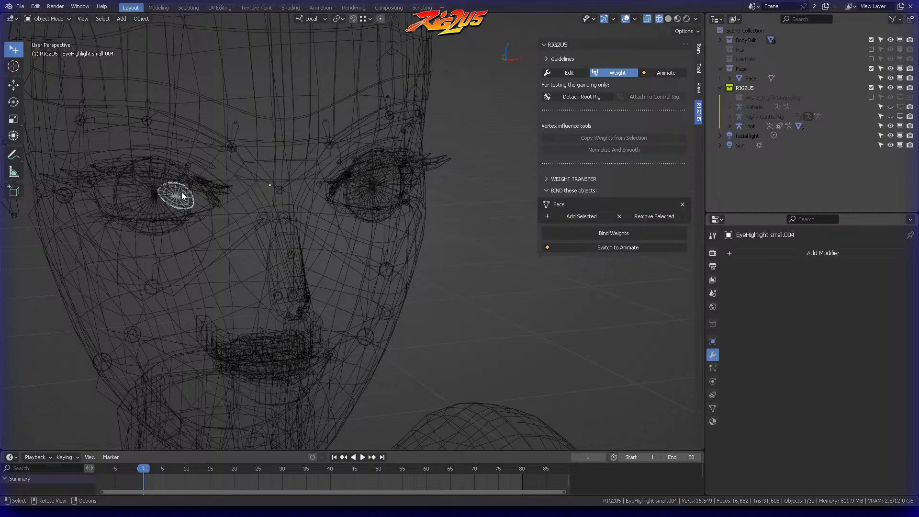
click(141, 18)
mouse_move(145, 49)
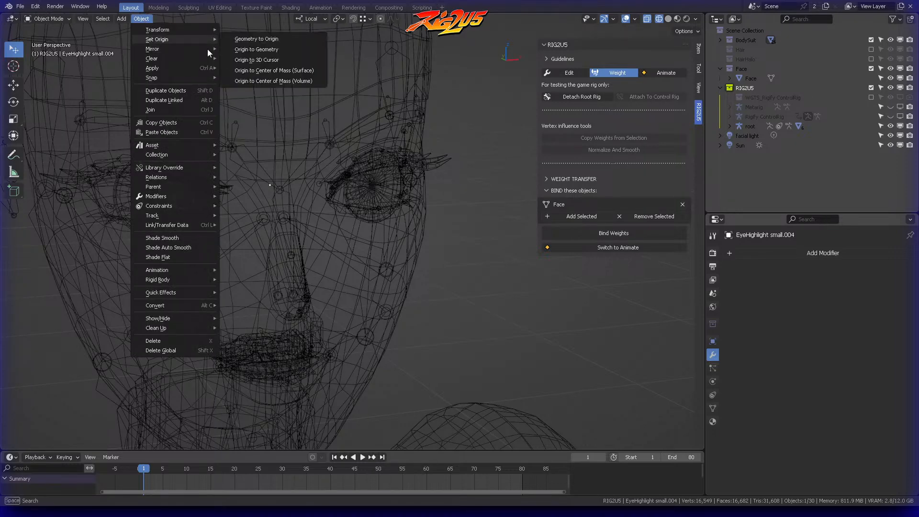
click(286, 50)
Step: Set the origin of the left eye's small highlight pieces to their geometry
middle_drag(384, 132, 444, 194)
click(445, 195)
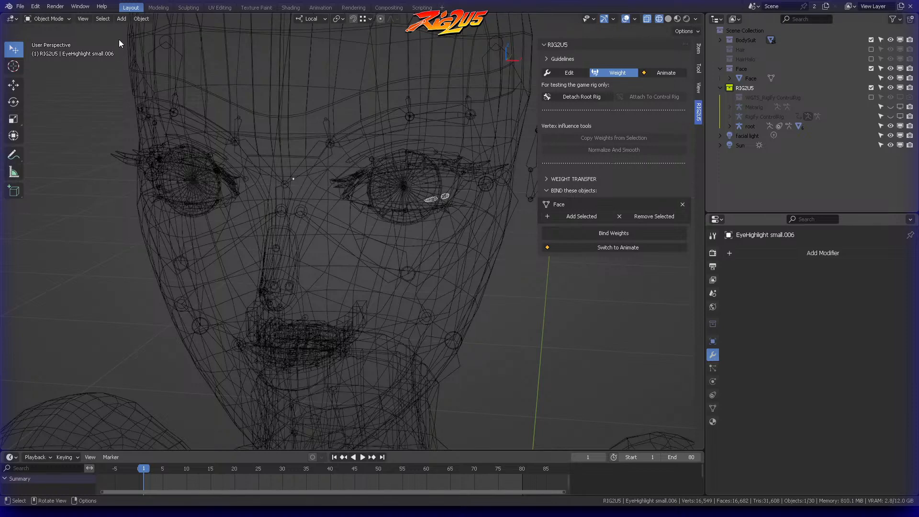
click(137, 20)
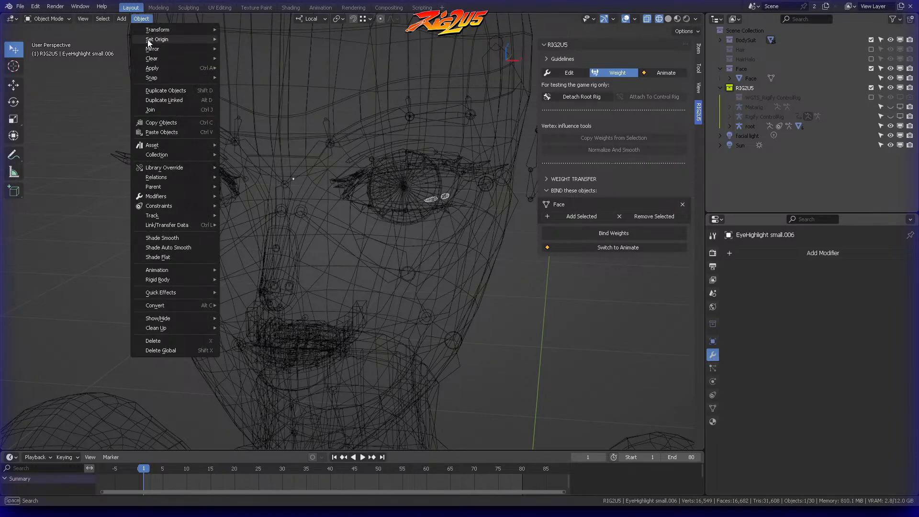
mouse_move(150, 40)
click(274, 51)
Step: Set the origin of the right eye's small highlight pieces to their geometry
middle_drag(272, 105, 162, 231)
click(125, 224)
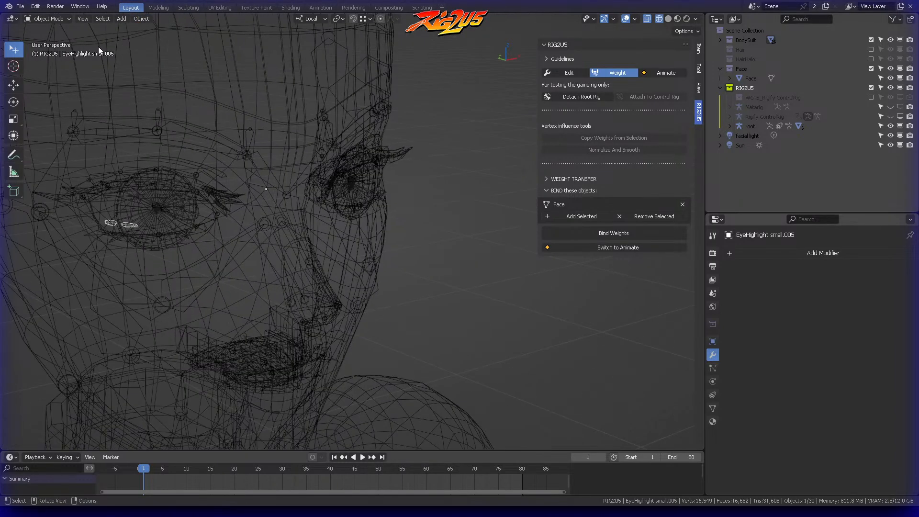
click(141, 19)
mouse_move(158, 40)
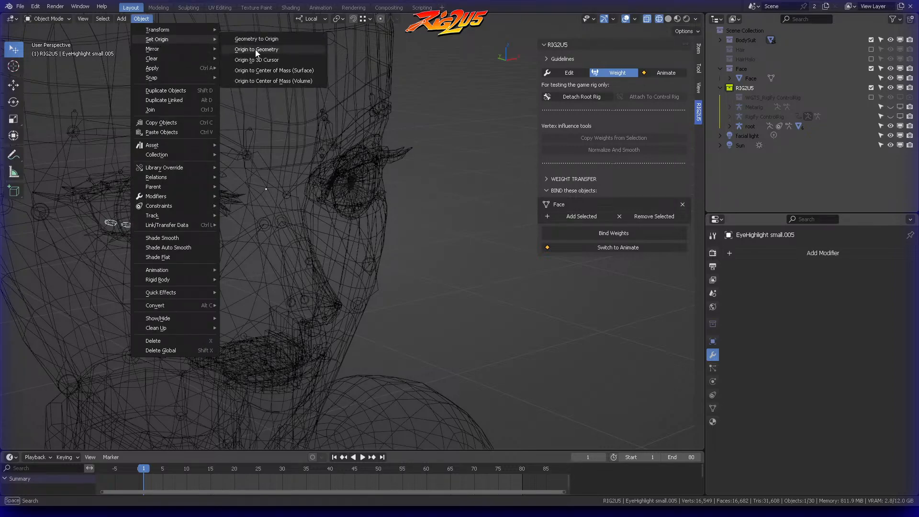
click(257, 50)
Step: Examine the remaining eyebrow and eyelash pieces around both eyes from several angles
click(317, 110)
middle_drag(316, 110, 367, 180)
scroll(367, 182, up, 3)
click(376, 228)
middle_drag(376, 227, 420, 135)
click(408, 142)
scroll(421, 134, up, 4)
shift+middle_drag(379, 110, 382, 220)
middle_drag(383, 220, 369, 140)
Step: Separate both eyebrows and the eyelid crease strips beneath them from EyeHighlight small into a new object, and return to Object Mode
click(331, 158)
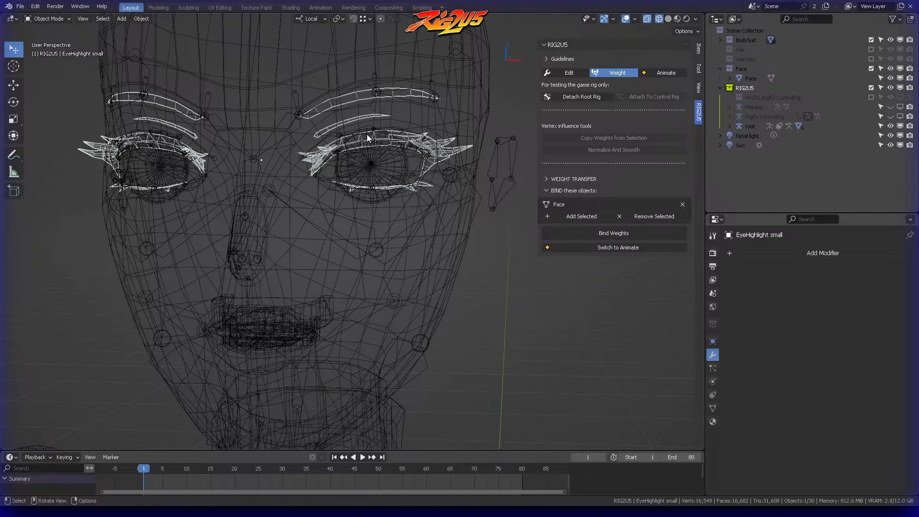
middle_drag(369, 139, 352, 126)
key(ctrl+Tab)
click(423, 131)
drag(359, 68, 401, 121)
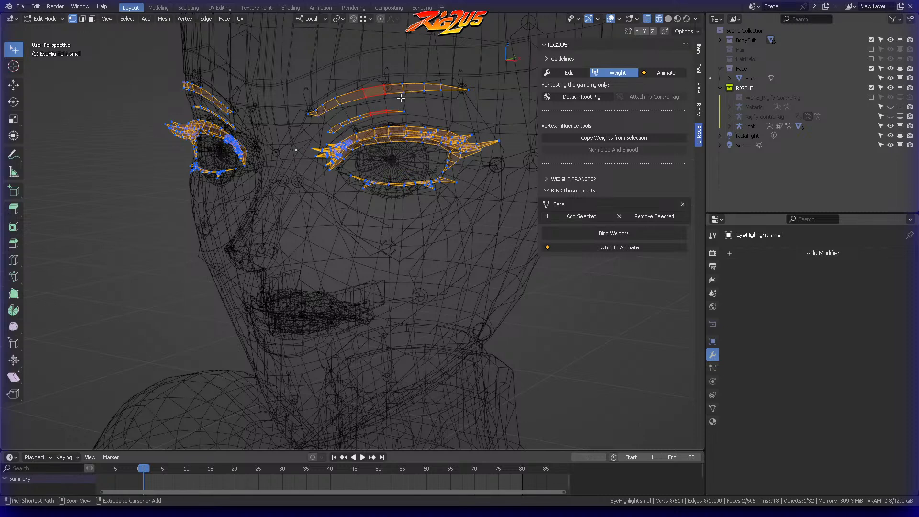
key(ctrl+l)
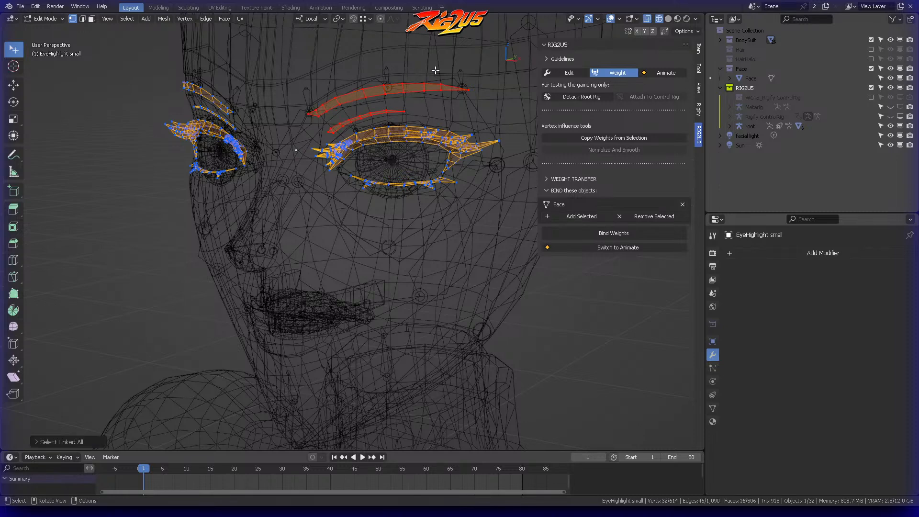
middle_drag(209, 73, 243, 77)
shift+drag(197, 77, 154, 127)
key(ctrl+l)
key(p)
click(199, 77)
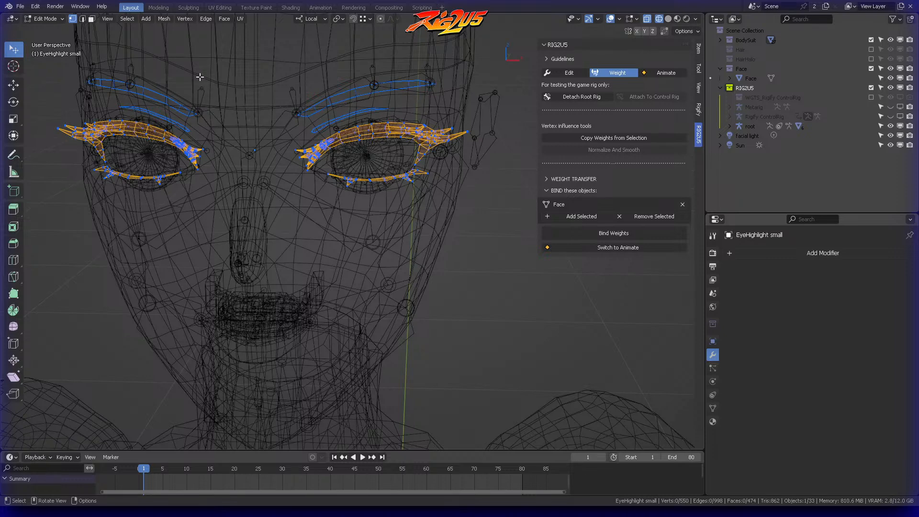
key(ctrl+Tab)
click(142, 79)
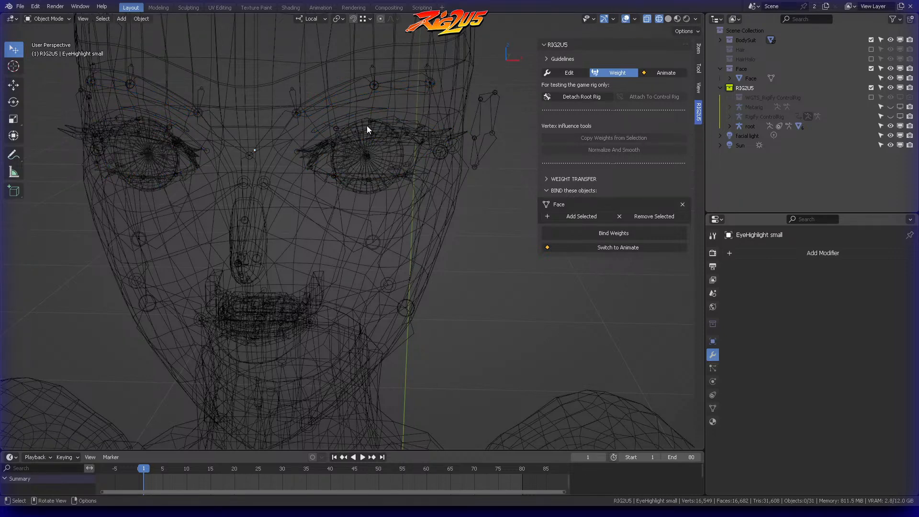
Step: Select the Face mesh and bind its weights to the rig
click(373, 132)
middle_drag(391, 142, 314, 93)
click(372, 113)
shift+middle_drag(539, 189, 539, 188)
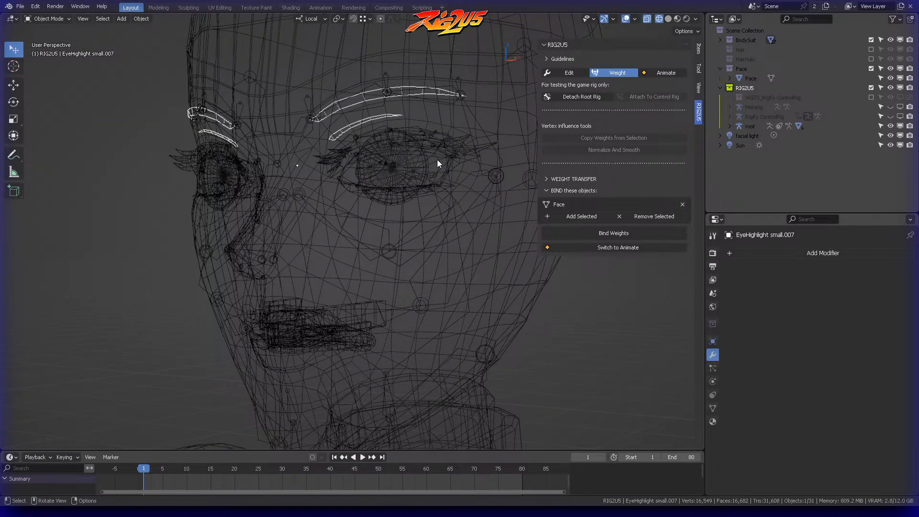
scroll(435, 136, up, 3)
click(439, 110)
scroll(484, 196, down, 3)
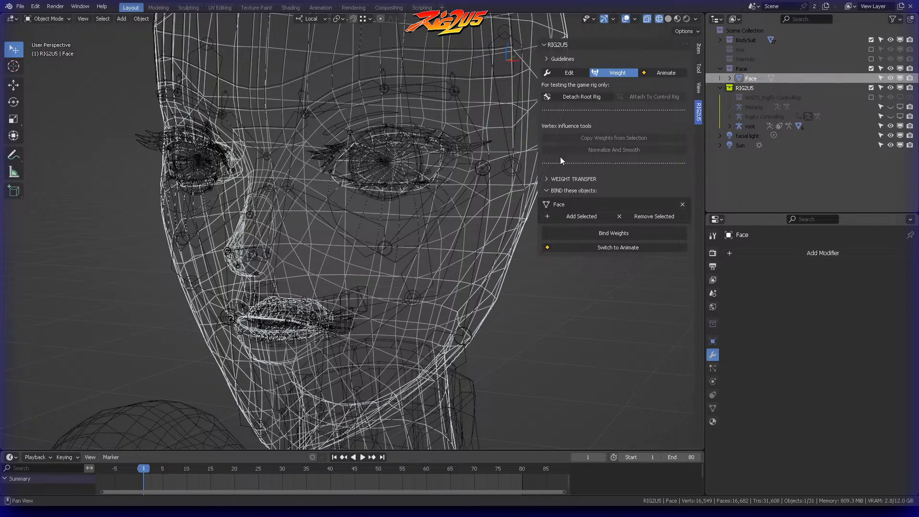
scroll(485, 201, down, 3)
click(596, 233)
Step: Switch to Animate mode, put the Rigify ControlRig in Pose Mode with the jaw_master control selected, and show the viewport in solid shading
middle_drag(449, 137, 397, 171)
click(663, 76)
middle_drag(223, 162, 387, 158)
click(350, 269)
key(ctrl+Tab)
click(323, 158)
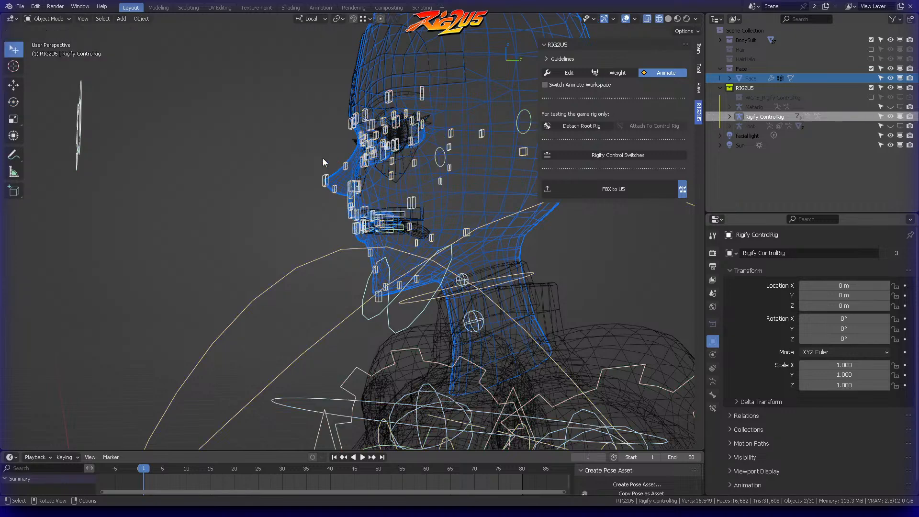
click(322, 159)
click(370, 312)
key(ctrl+Tab)
click(403, 343)
middle_drag(383, 211, 341, 198)
scroll(424, 145, up, 2)
click(668, 19)
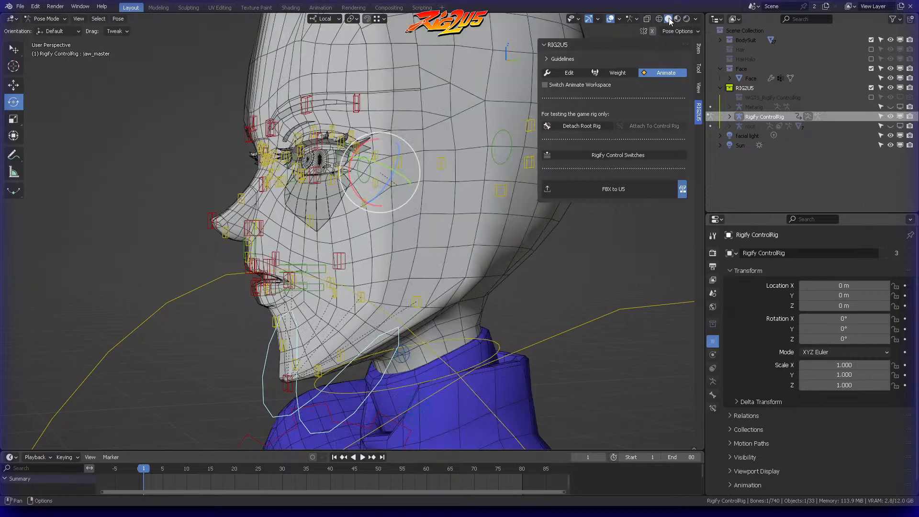
Step: Test-rotate the jaw_master control about its local X axis, cancel it, and examine the triangle mesh under the eye
middle_drag(369, 149, 378, 144)
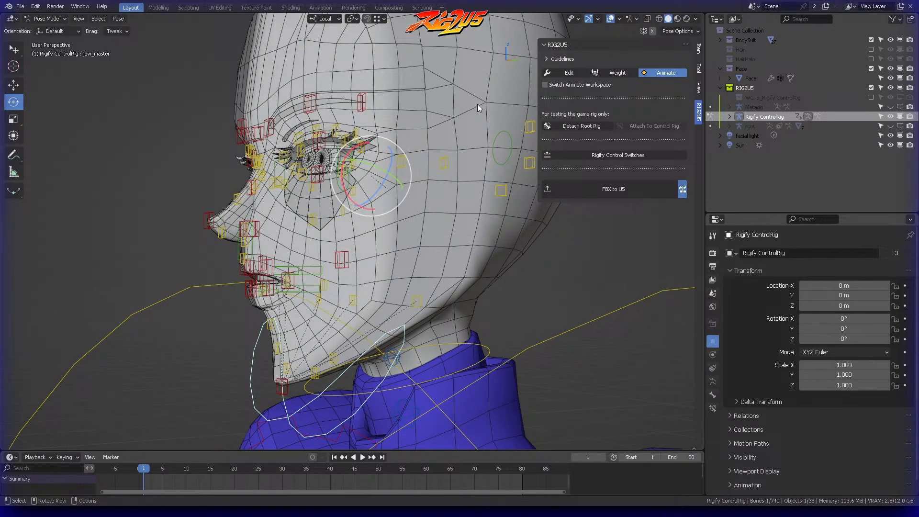
key(r)
key(x)
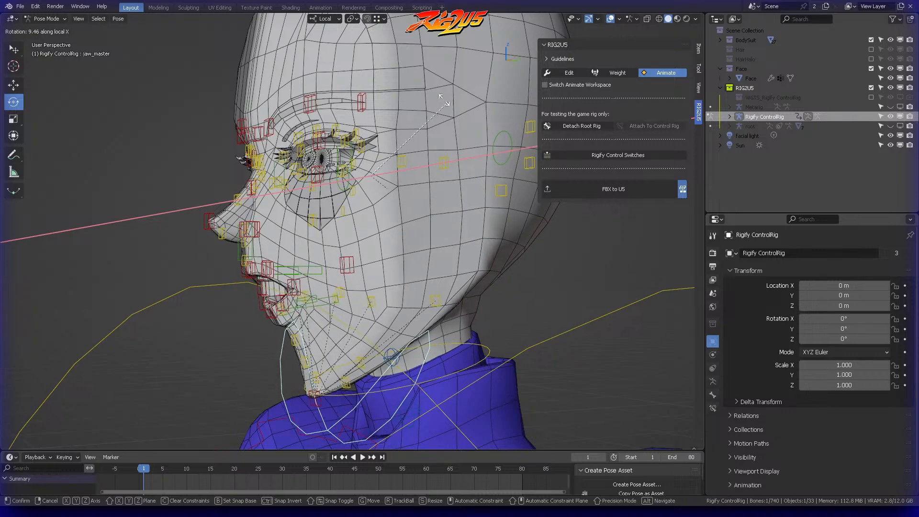
right_click(450, 108)
key(Tab)
mouse_move(346, 178)
middle_down()
mouse_move(391, 176)
mouse_move(338, 152)
mouse_move(349, 160)
middle_up()
key(Escape)
scroll(358, 208, up, 3)
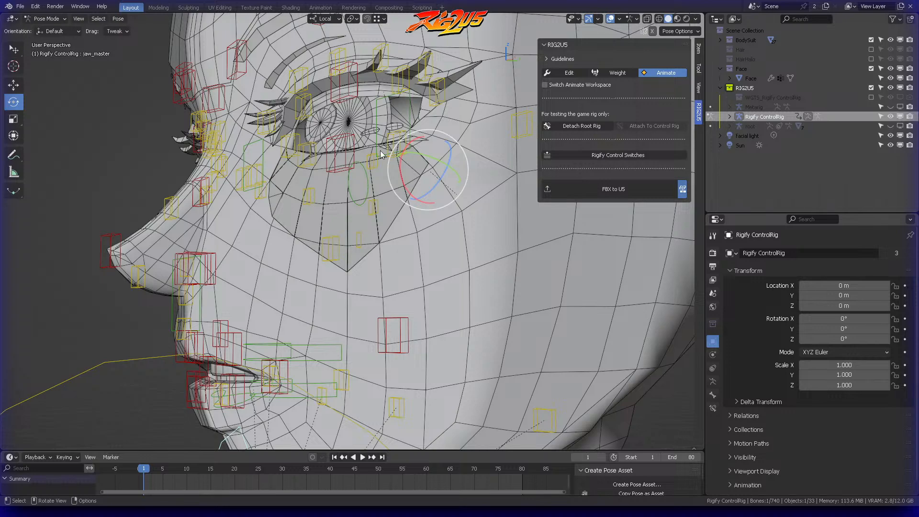
scroll(372, 171, down, 3)
middle_drag(372, 171, 364, 207)
Step: Return to Weight mode, show the viewport in wireframe, and select the rembrand triangle mesh under the eyes
key(Tab)
click(323, 195)
click(337, 219)
click(625, 73)
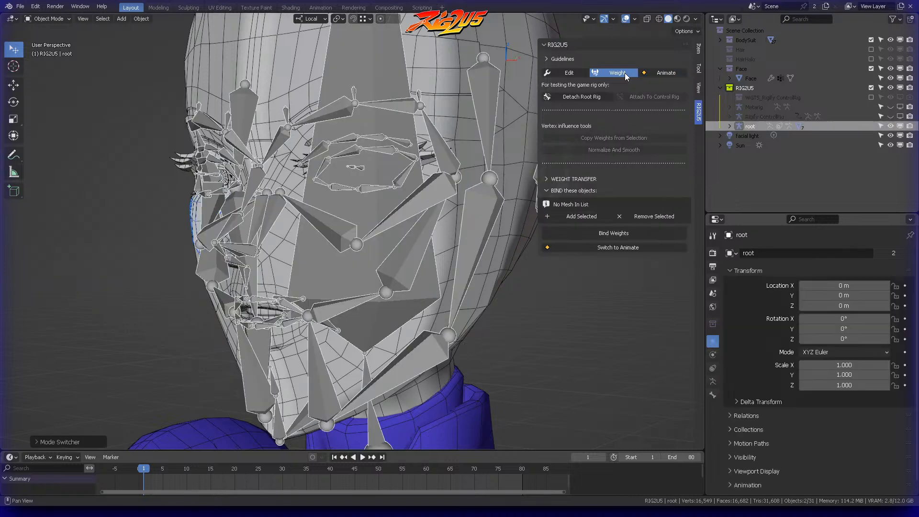
middle_drag(433, 143, 478, 143)
key(Tab)
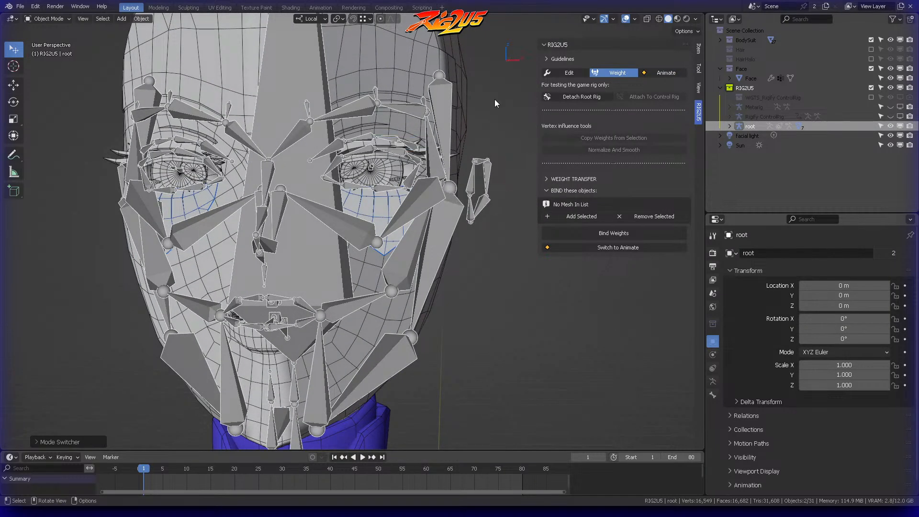
click(648, 19)
click(659, 19)
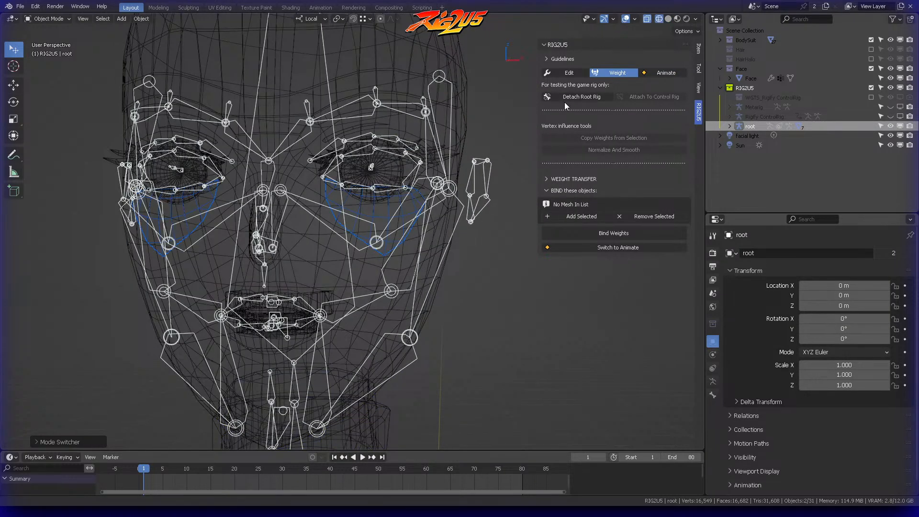
click(521, 100)
click(383, 205)
mouse_move(380, 211)
middle_down()
mouse_move(380, 203)
mouse_move(370, 208)
middle_up()
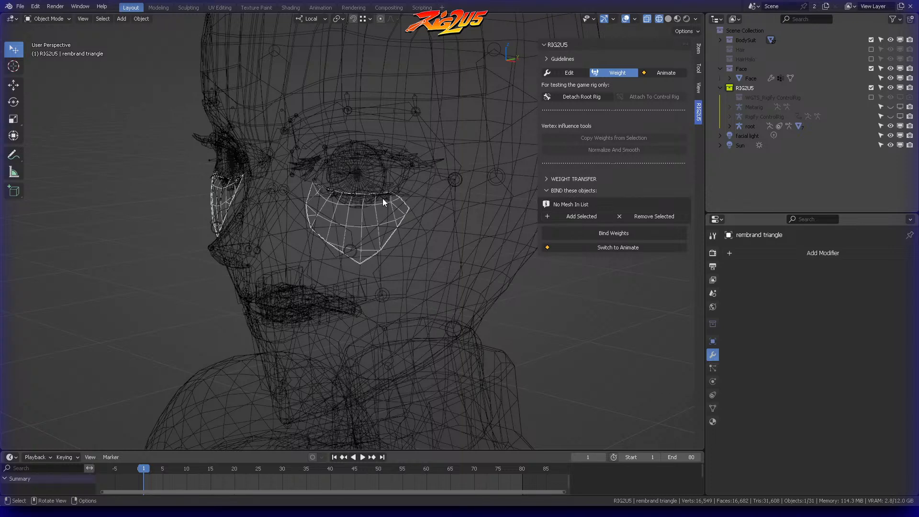
Step: Collapse the bind list, expand the Weight Transfer section, and pick the Face mesh as the Copy From object
click(551, 191)
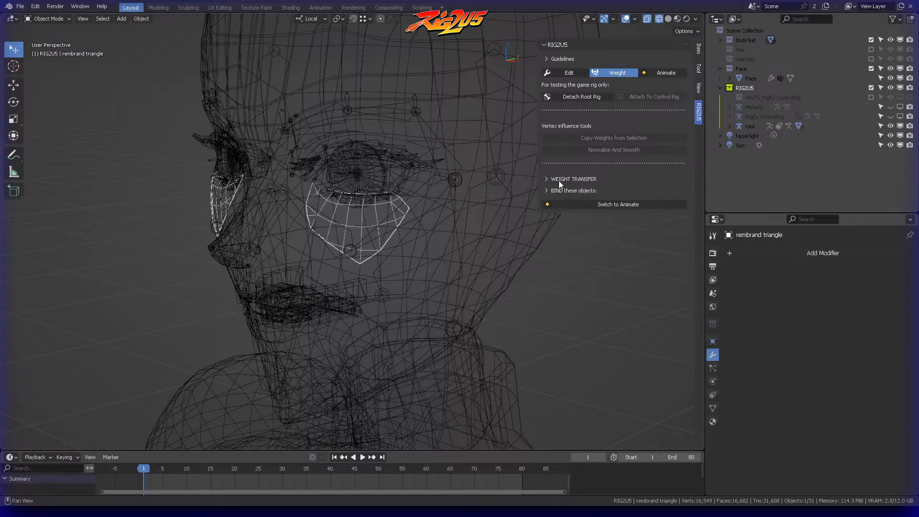
click(563, 184)
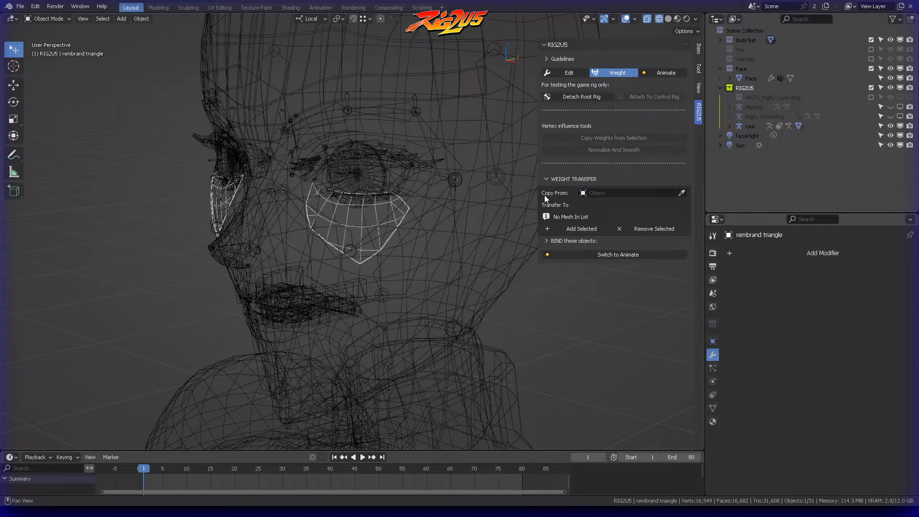
click(682, 193)
click(496, 262)
Step: Add the rembrand triangle to the transfer targets and transfer the Face weights to it
middle_drag(429, 195, 570, 194)
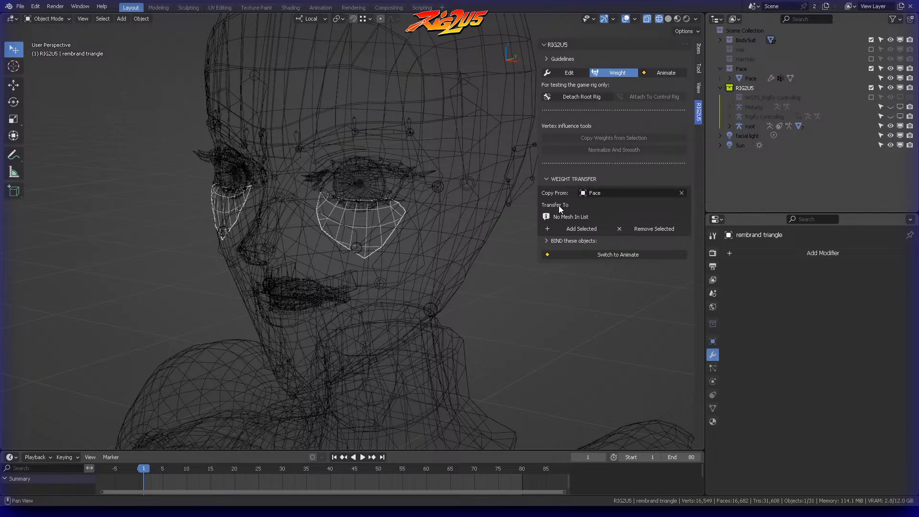
click(365, 222)
click(374, 206)
click(581, 229)
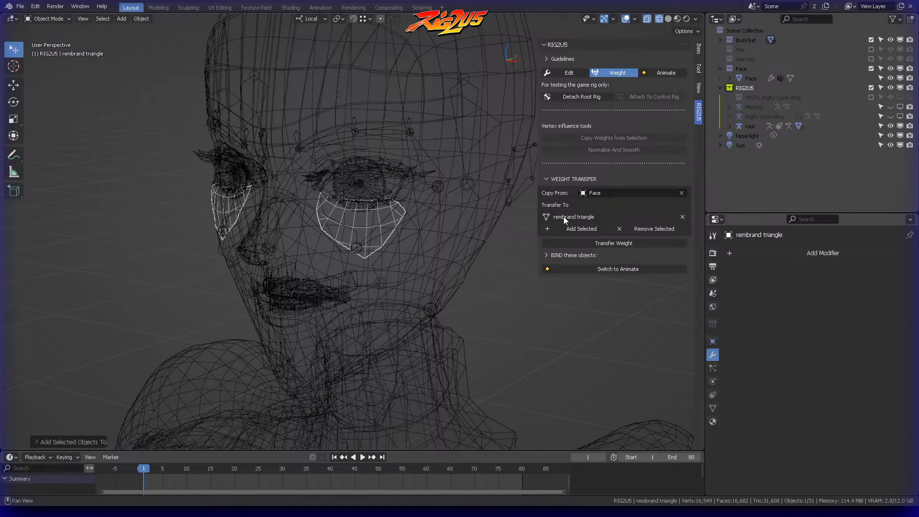
click(617, 244)
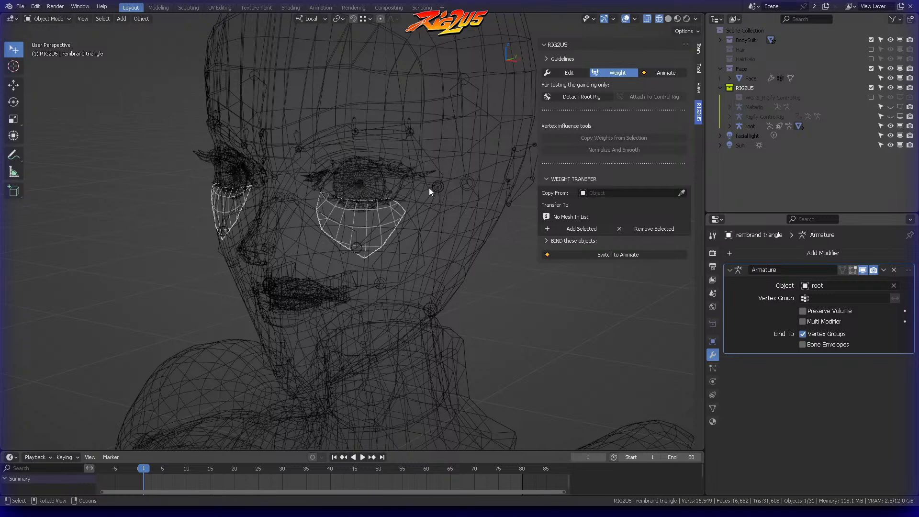
Step: Switch to Animate mode and select the jaw_master control of the Rigify ControlRig in Pose Mode
click(662, 72)
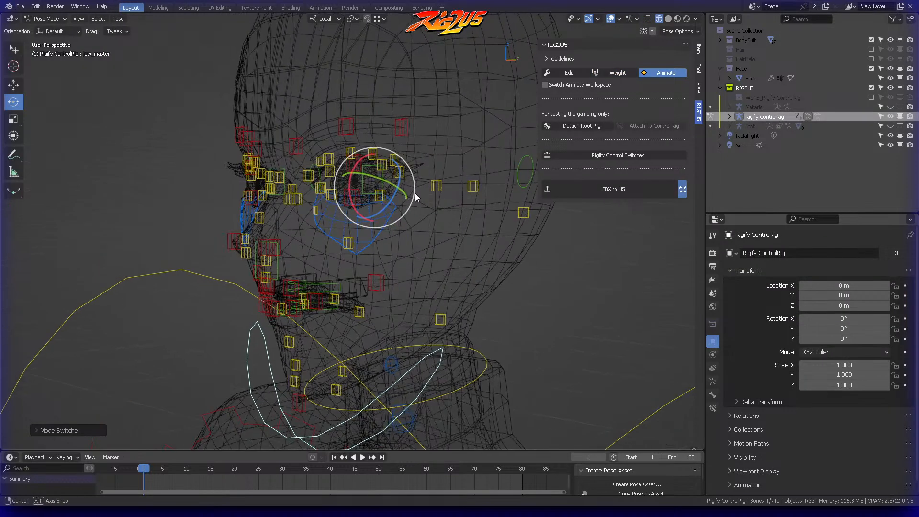
key(ctrl+Tab)
click(181, 188)
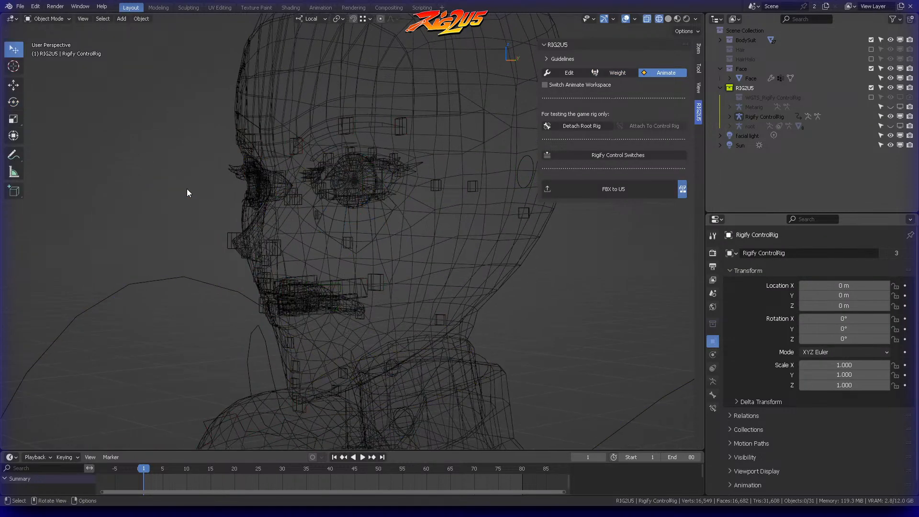
click(250, 348)
key(ctrl+Tab)
click(254, 399)
middle_drag(266, 335, 332, 197)
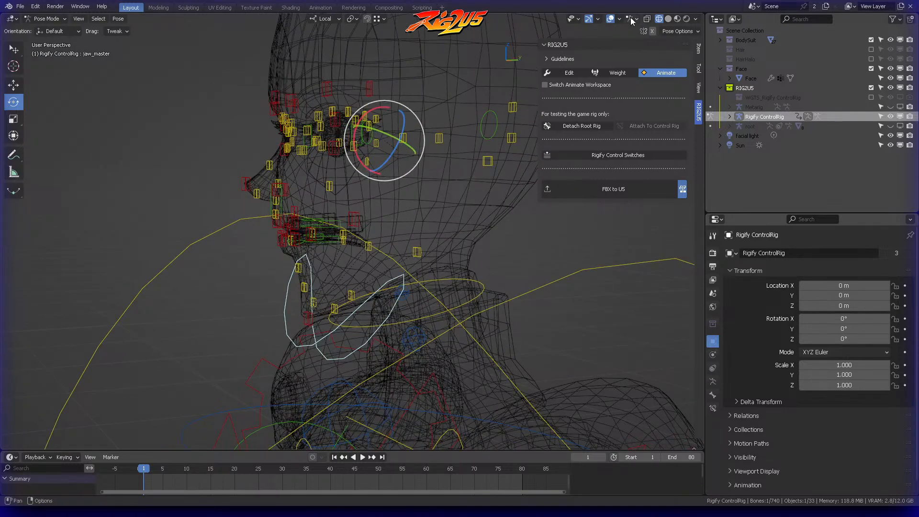
Step: Show the viewport in solid shading with the wireframe overlay on and X-Ray turned off
click(668, 19)
middle_drag(378, 140, 397, 134)
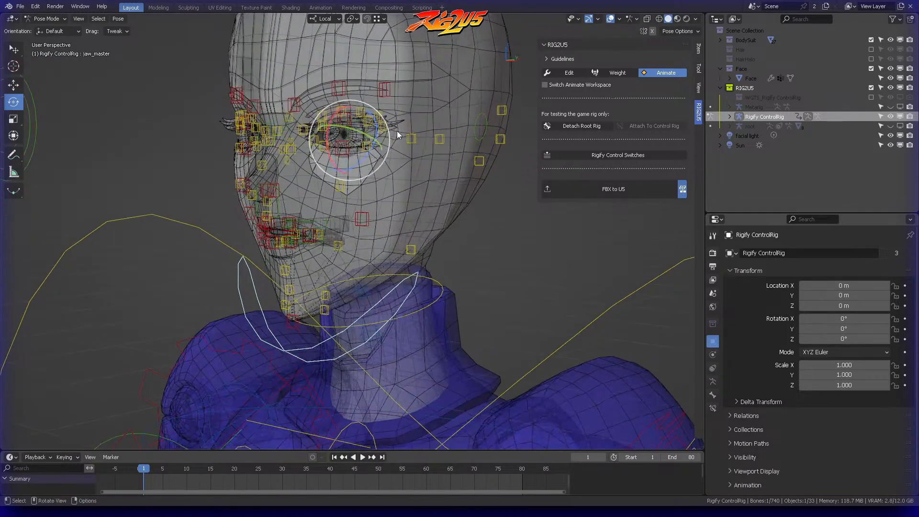
click(648, 19)
click(619, 19)
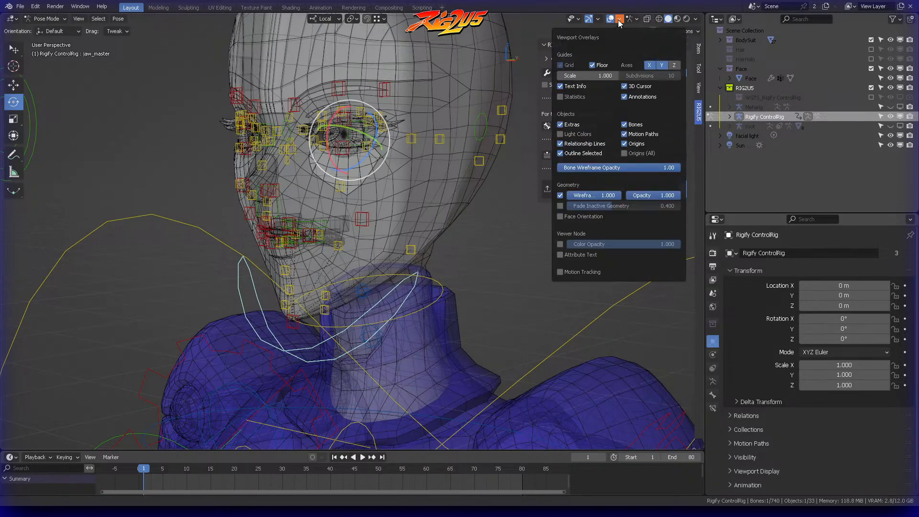
click(561, 197)
click(561, 196)
click(695, 19)
click(641, 238)
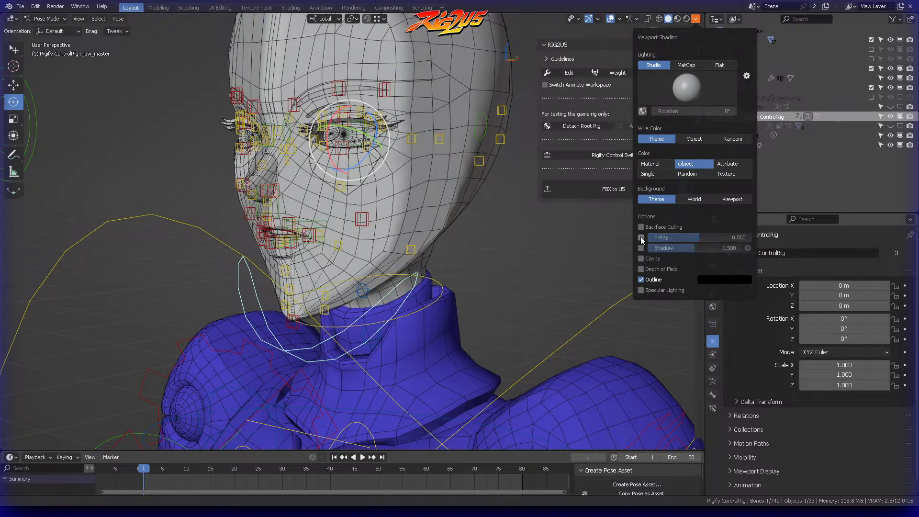
Step: Test-rotate the jaw_master control to check how the under-eye triangle follows, undoing each rotation
mouse_move(359, 181)
middle_down()
mouse_move(320, 188)
mouse_move(357, 124)
middle_up()
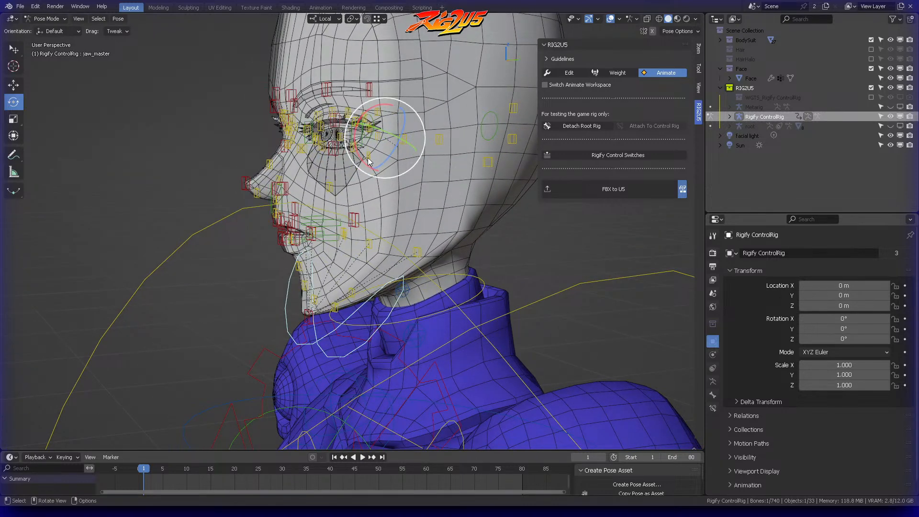
drag(376, 108, 367, 113)
key(ctrl+z)
scroll(333, 180, up, 1)
scroll(311, 133, up, 1)
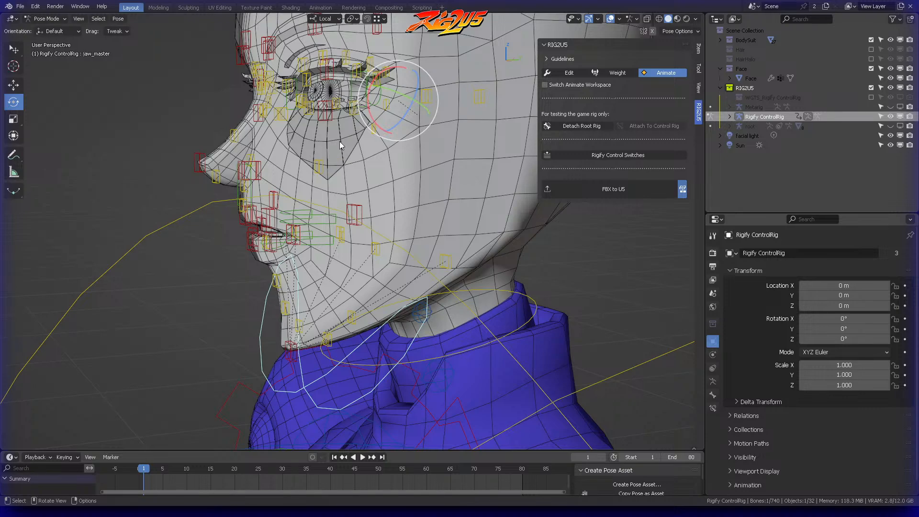
middle_drag(306, 136, 356, 142)
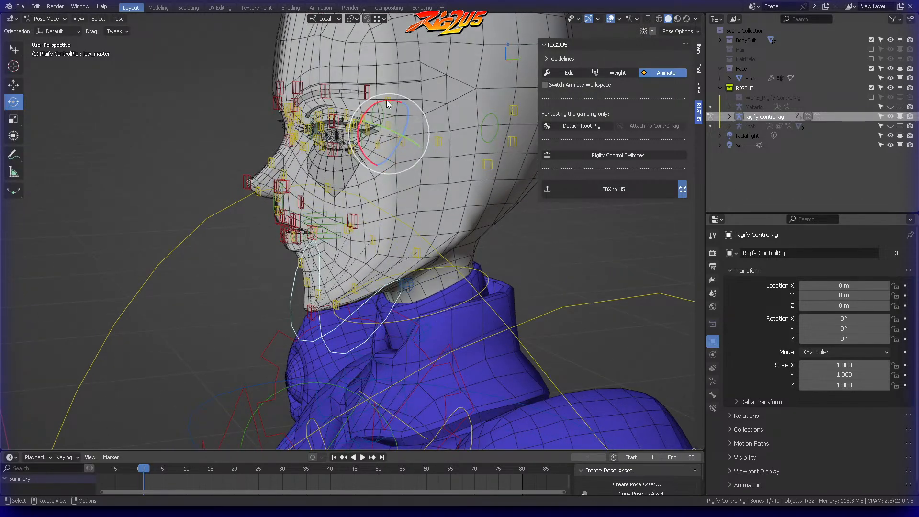
mouse_move(394, 104)
mouse_down()
mouse_move(384, 98)
mouse_move(388, 106)
mouse_up()
key(ctrl+z)
Step: Test-move the left cheek control cheek.B.L.001, cancel the move, and deselect it
middle_drag(365, 153, 394, 209)
click(379, 217)
scroll(394, 214, up, 3)
key(g)
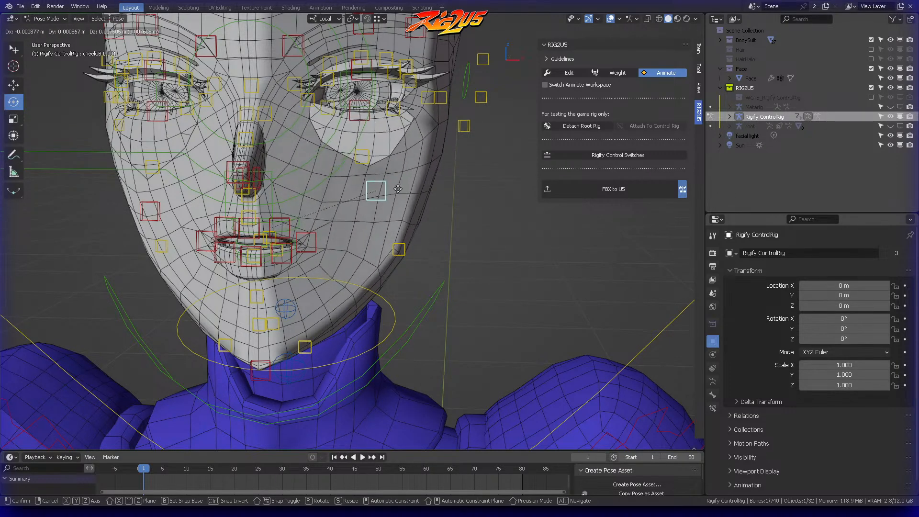
right_click(429, 186)
click(428, 186)
middle_drag(429, 186, 369, 167)
middle_drag(379, 137, 430, 166)
Step: Return the control rig to Object Mode, select the eyebrow and eyelid crease mesh, and switch to Weight mode
key(ctrl+Tab)
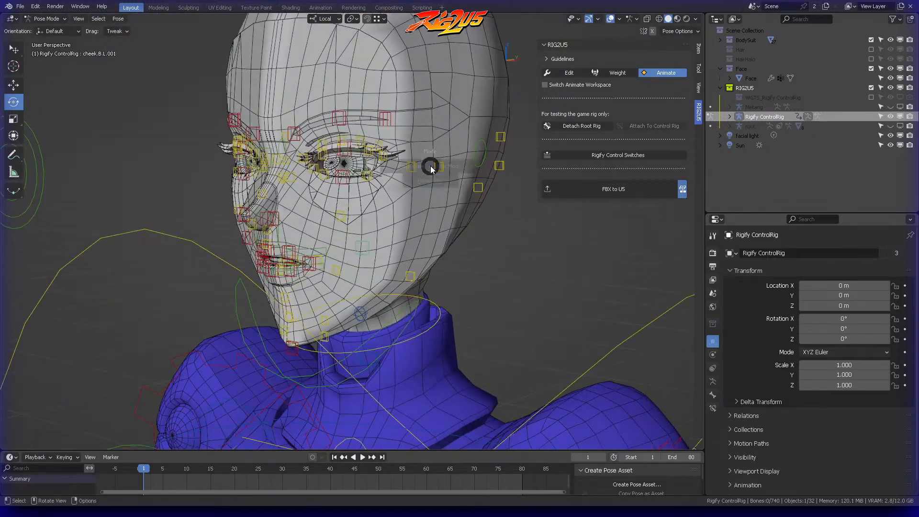
click(354, 172)
click(452, 220)
scroll(430, 219, up, 4)
middle_drag(429, 219, 405, 183)
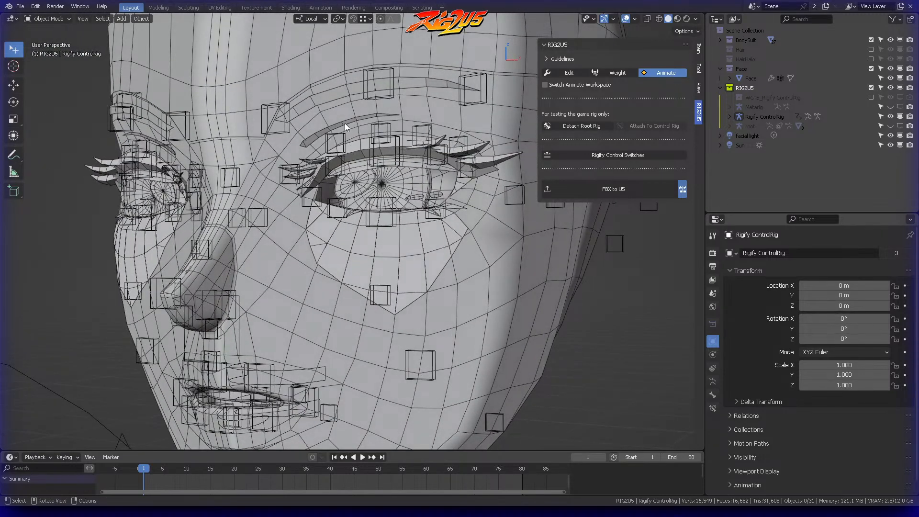
click(345, 95)
middle_drag(385, 139, 395, 101)
click(621, 72)
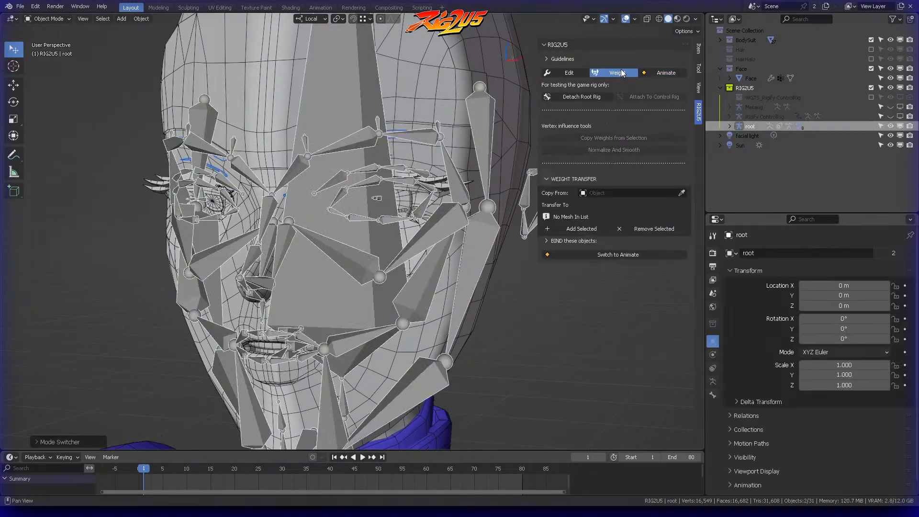
Step: Show the viewport in wireframe shading and select only the eyebrow and eyelid crease mesh for weight transfer
click(659, 19)
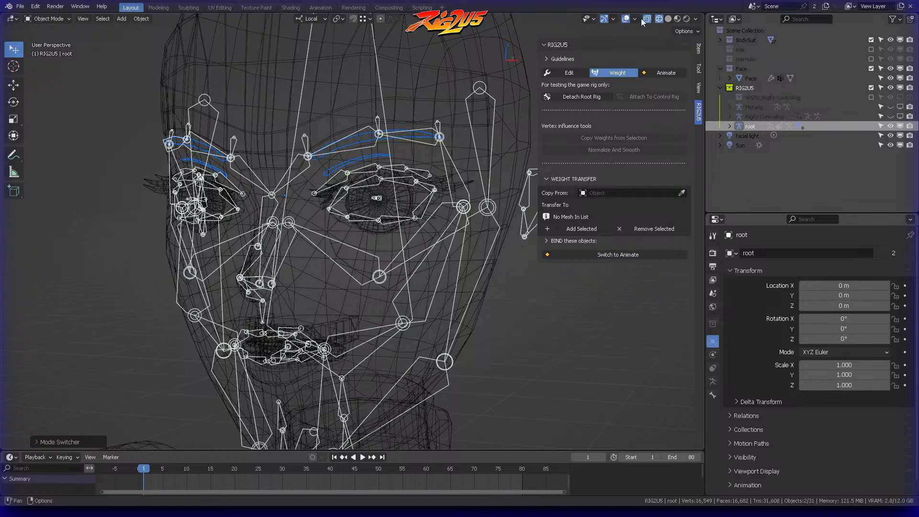
click(392, 162)
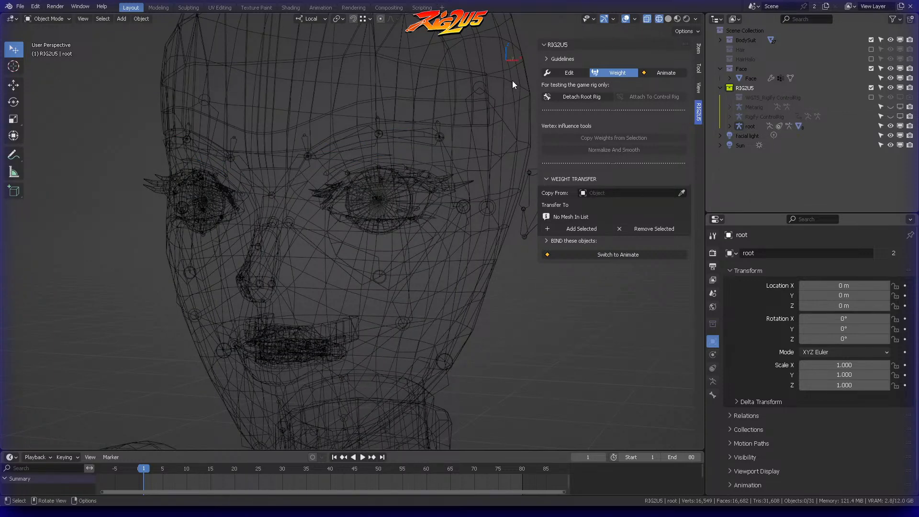
click(406, 141)
click(392, 141)
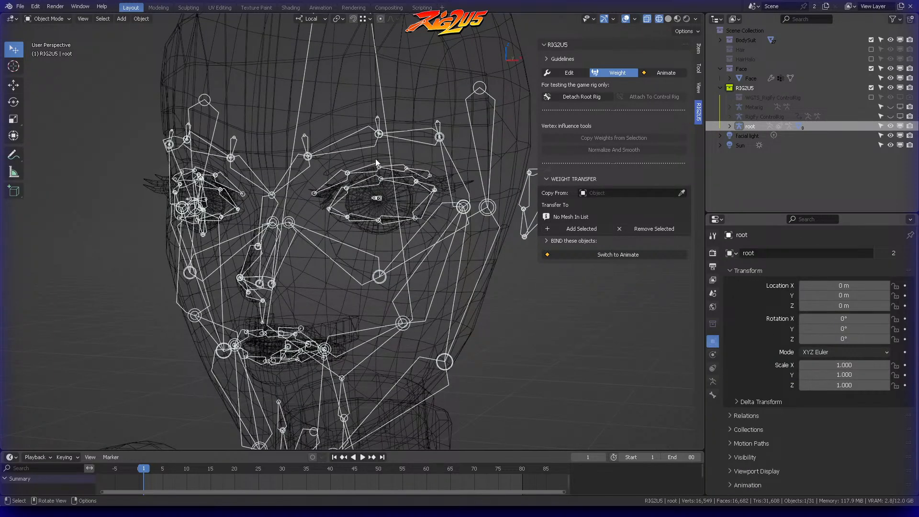
click(374, 158)
click(562, 178)
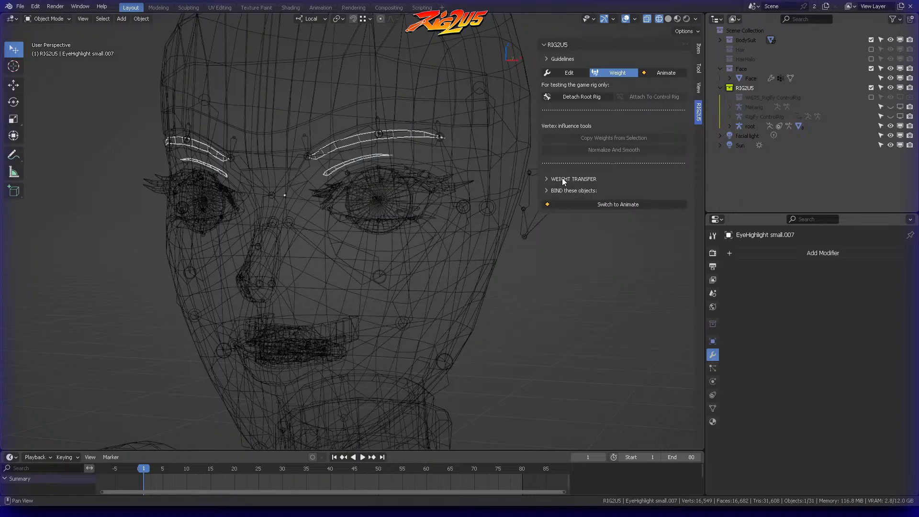
click(564, 179)
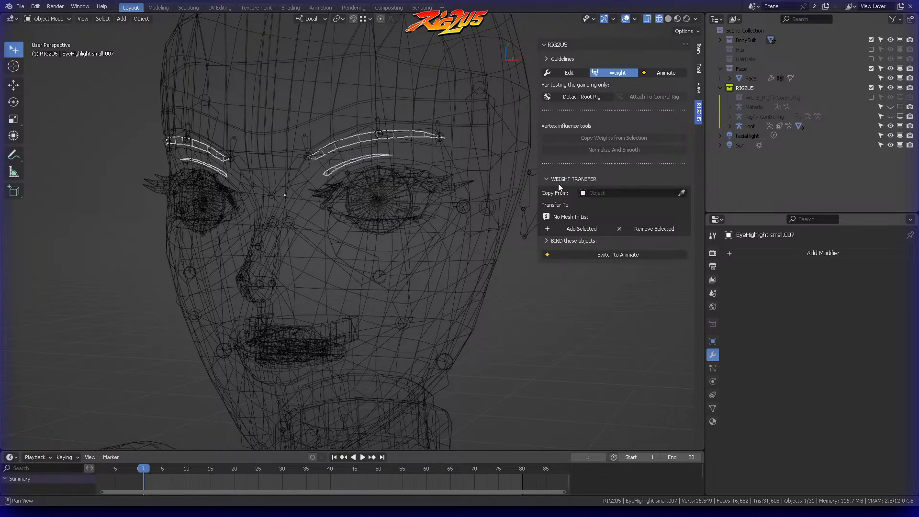
Step: Transfer the weights from the Face mesh to the selected eyebrow and eyelid crease mesh
click(681, 192)
click(479, 314)
click(577, 229)
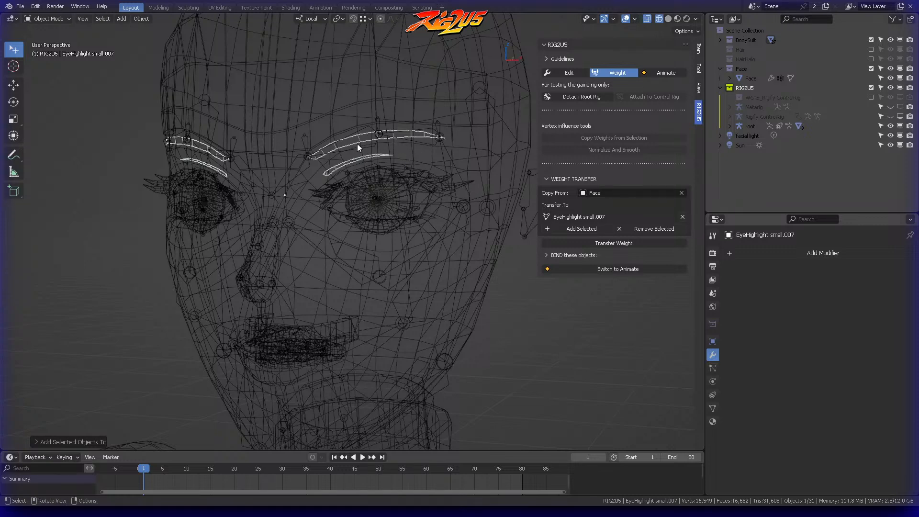
click(616, 243)
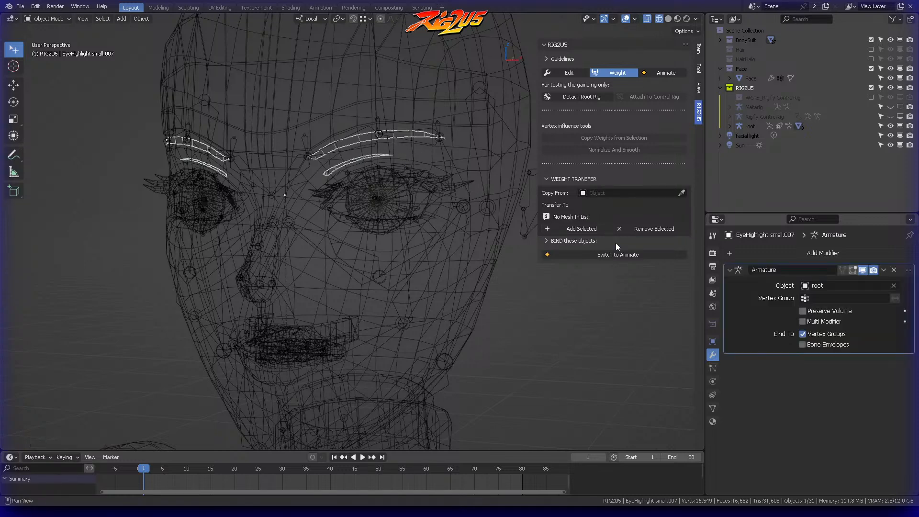
Step: Switch to Animate mode, put the control rig in Object Mode, and deselect the eyebrow mesh
click(659, 72)
click(389, 128)
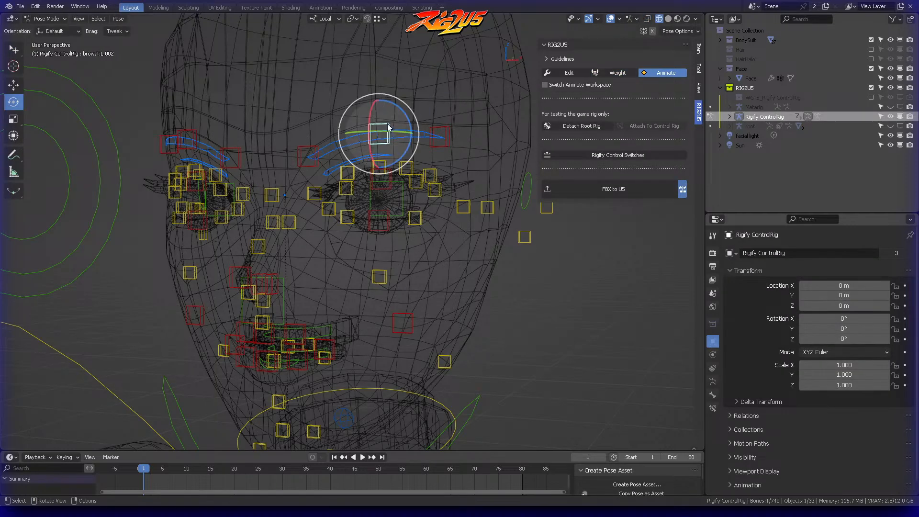
key(Tab)
click(406, 153)
click(409, 175)
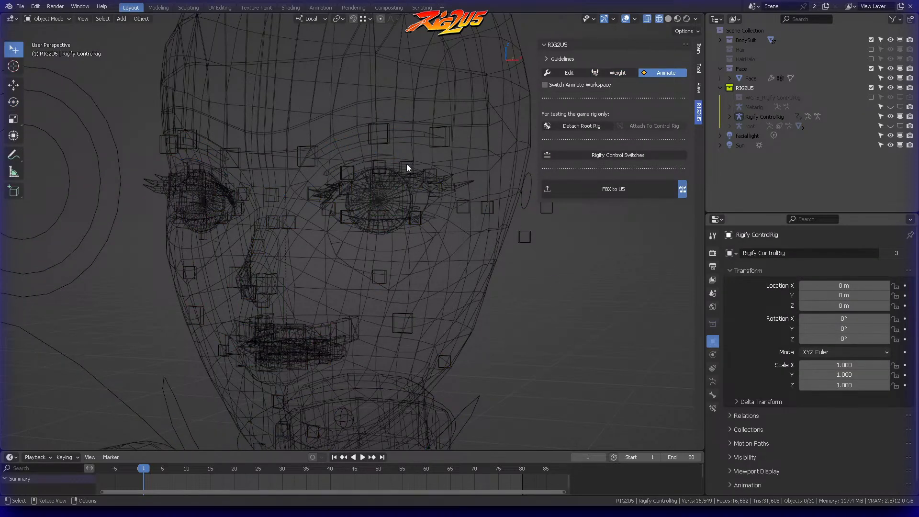
Step: Return the control rig to Pose Mode and test-move the brow control brow.T.L.002, cancelling the move
click(385, 129)
key(Tab)
click(395, 168)
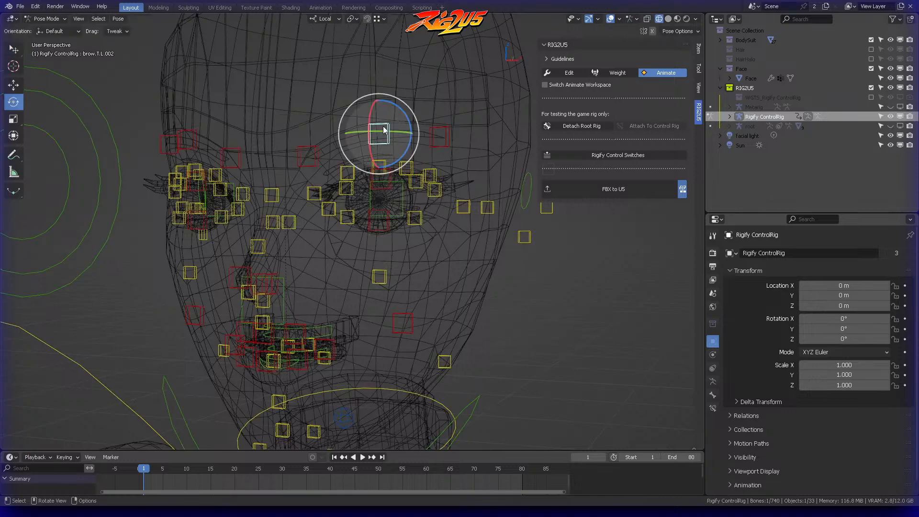
key(g)
right_click(389, 115)
click(430, 143)
middle_drag(432, 142, 416, 191)
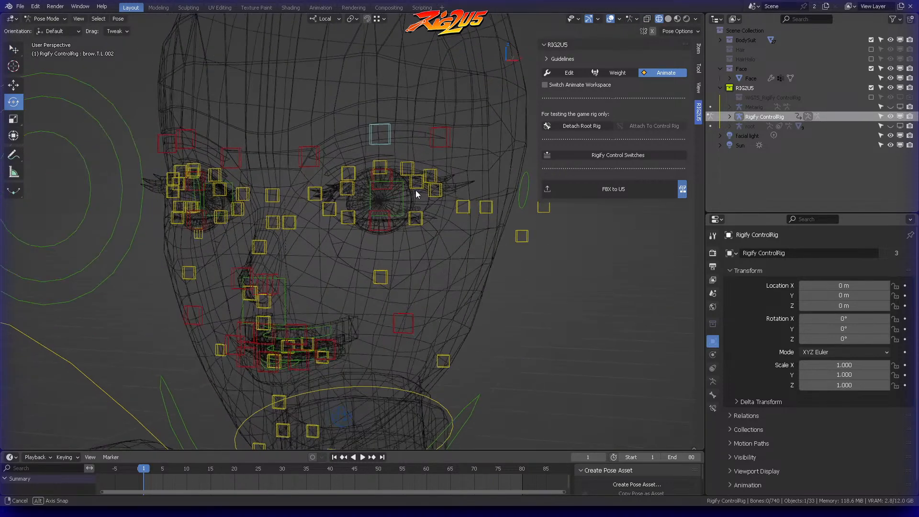
Step: Test-move the inner brow control brow.T.L.003, cancel the move, deselect it, and inspect the head from the side
click(318, 155)
middle_drag(318, 154, 335, 165)
key(g)
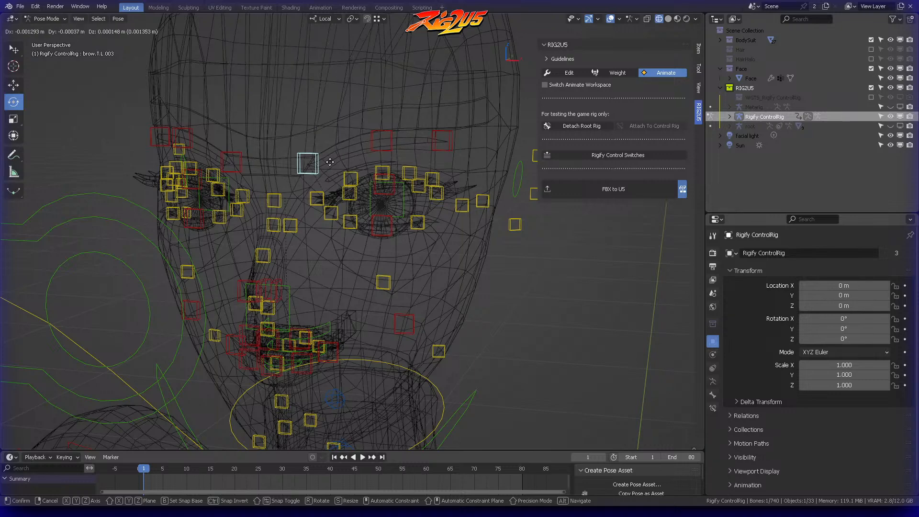
right_click(332, 165)
click(426, 161)
scroll(427, 162, down, 4)
middle_drag(428, 163, 404, 187)
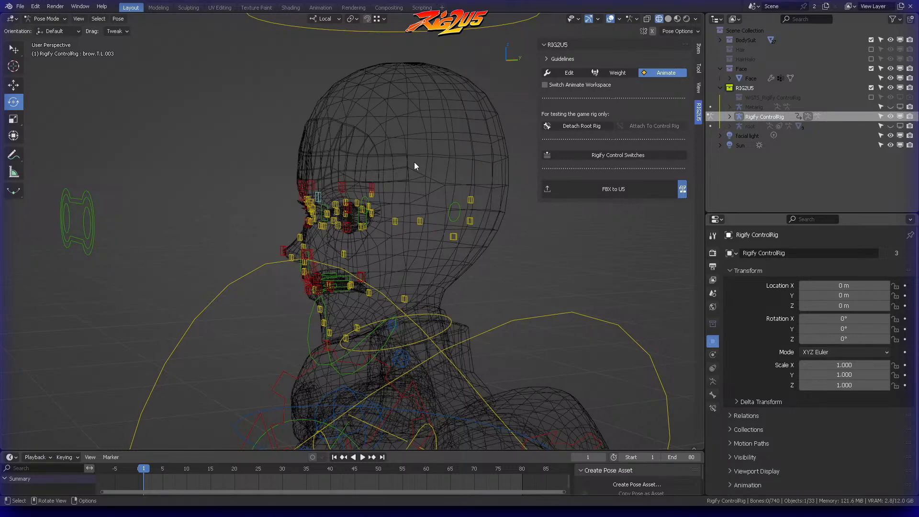
mouse_move(415, 166)
middle_down()
mouse_move(390, 148)
mouse_move(416, 180)
middle_up()
scroll(416, 162, up, 5)
scroll(417, 148, up, 3)
middle_drag(416, 148, 387, 143)
Step: Return the control rig to Object Mode, switch to Weight mode, and select the eyelash mesh
key(Tab)
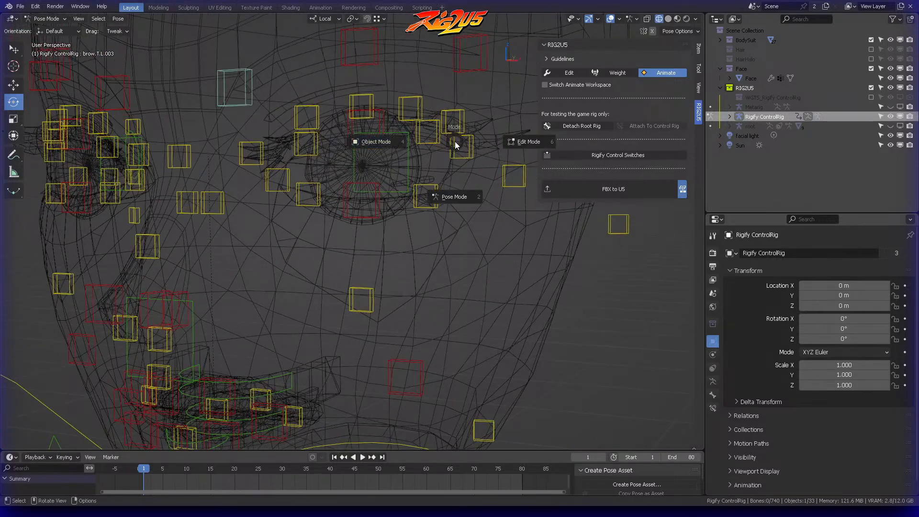
click(372, 140)
click(618, 76)
click(421, 125)
click(458, 125)
click(464, 123)
middle_drag(464, 126, 545, 109)
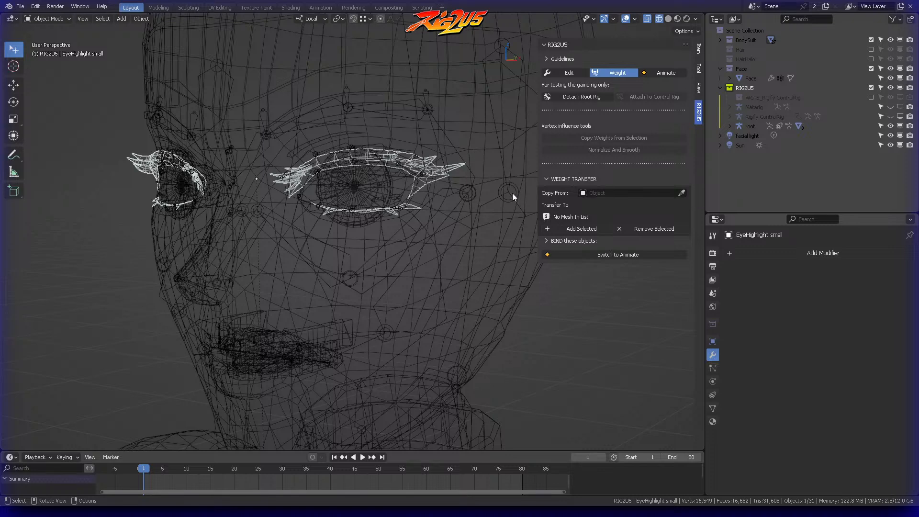
Step: Add the selected eyelash mesh to the bind list and bind its weights to the rig
click(544, 179)
click(555, 191)
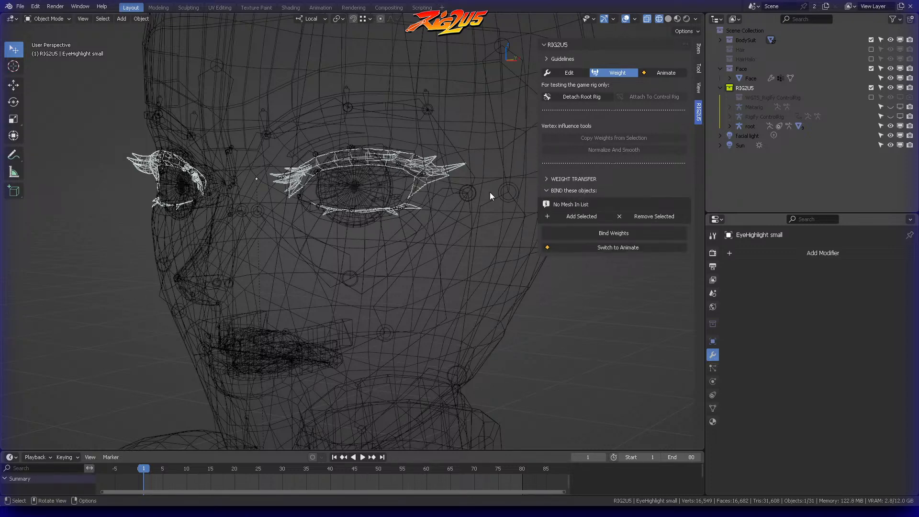
click(561, 190)
click(565, 190)
click(581, 217)
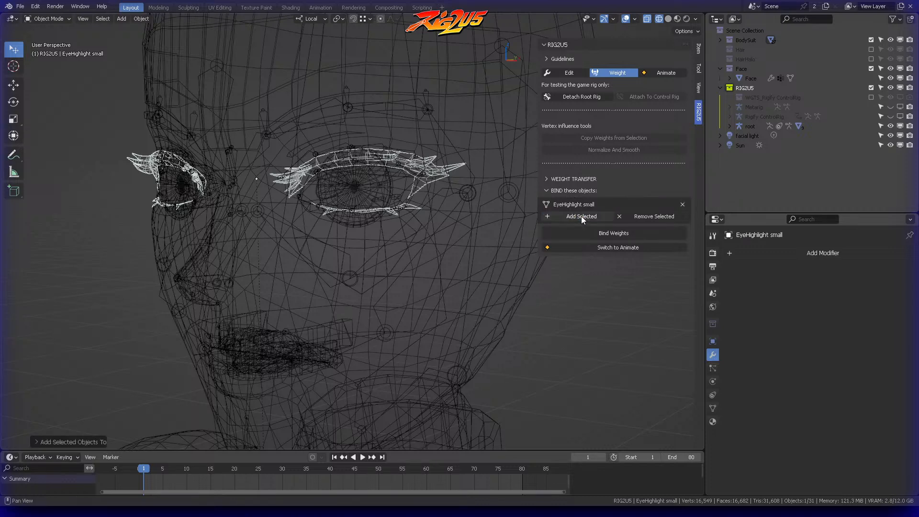
click(602, 233)
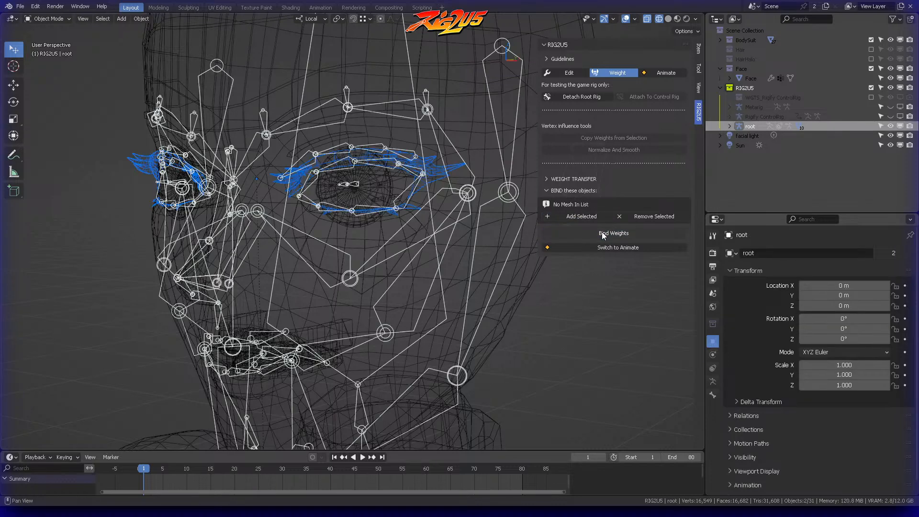
Step: Deselect everything, switch to Animate mode, and show the viewport in solid shading
click(556, 328)
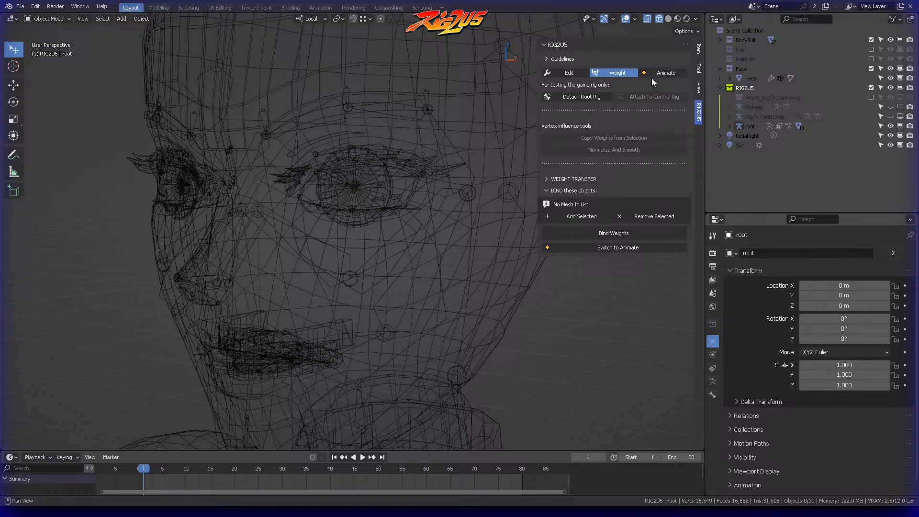
click(670, 71)
scroll(446, 172, down, 5)
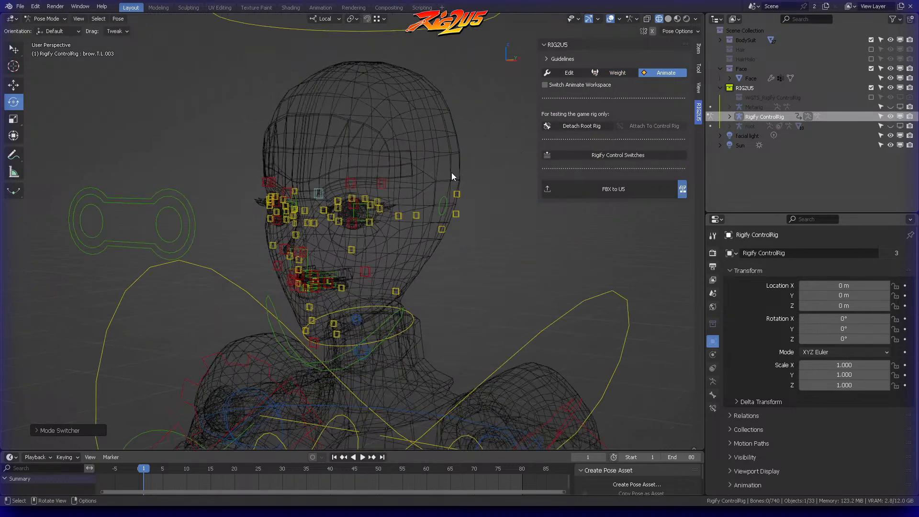
click(668, 18)
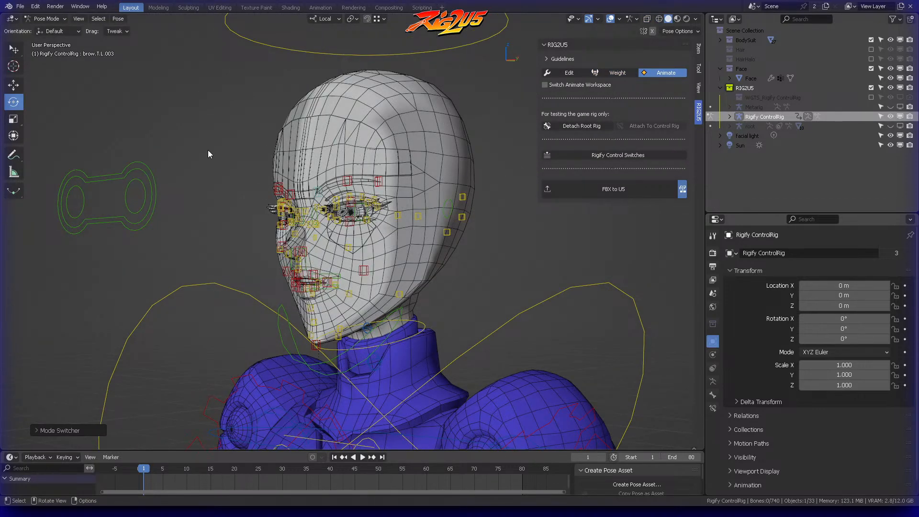
Step: Test-move the eyes control in front of the face to check how the eyes respond, cancelling the move
middle_drag(208, 149, 132, 182)
click(145, 166)
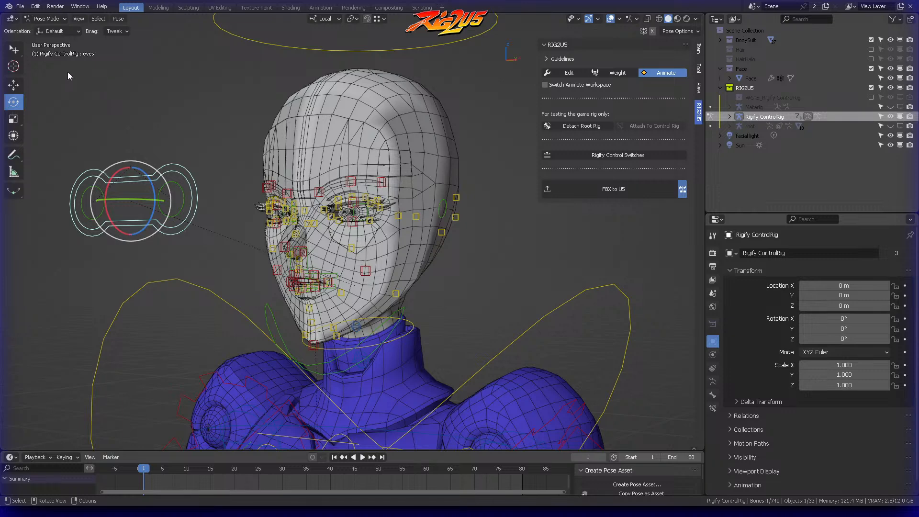
middle_drag(203, 136, 191, 119)
key(g)
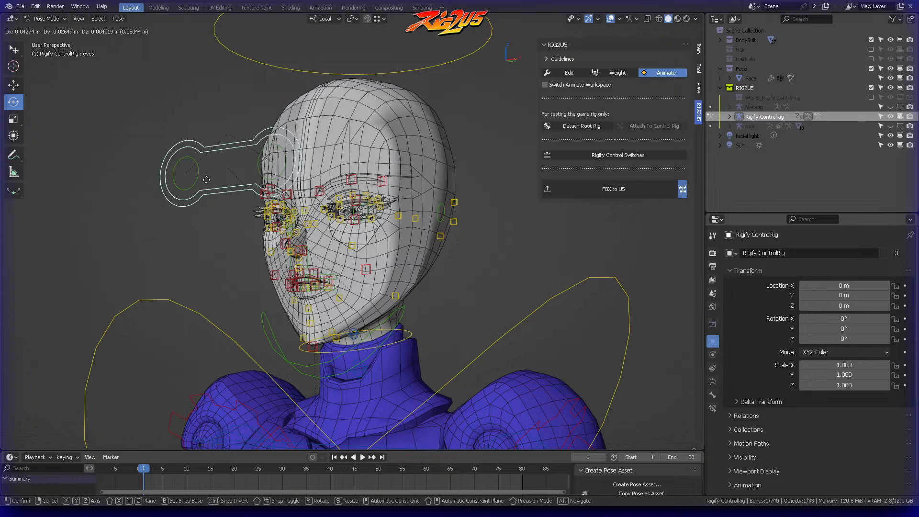
key(Escape)
scroll(418, 194, up, 4)
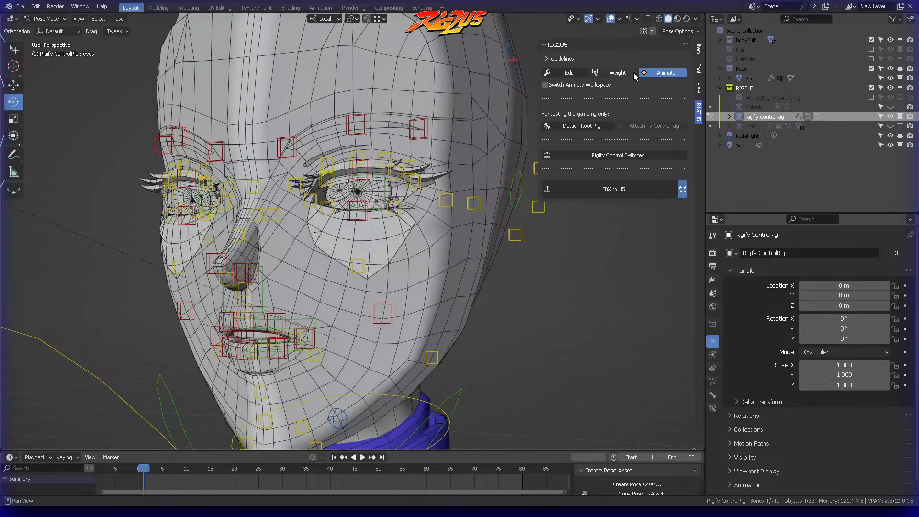
Step: Switch to Weight mode with wireframe shading and select the left eyeball mesh
click(617, 73)
scroll(461, 211, up, 2)
click(659, 18)
middle_drag(380, 177, 448, 167)
click(405, 169)
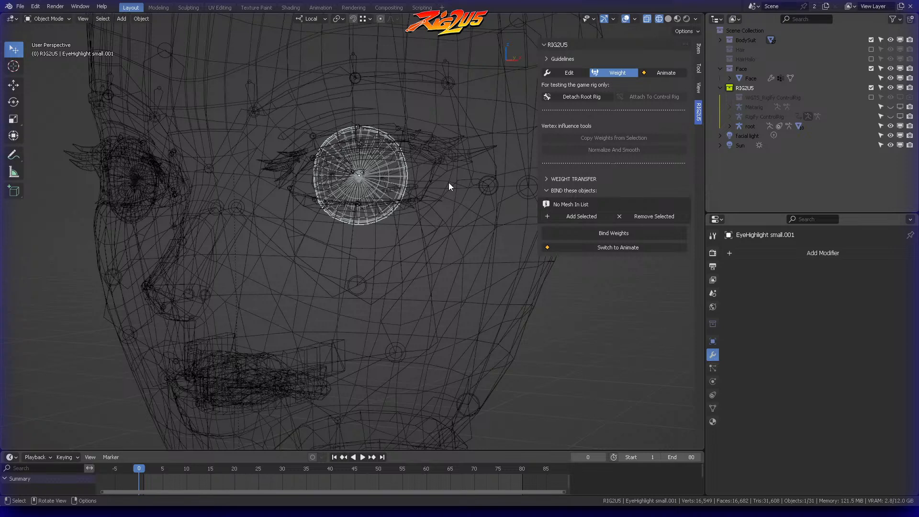
Step: Add an Armature modifier to the left eyeball mesh
scroll(469, 171, down, 3)
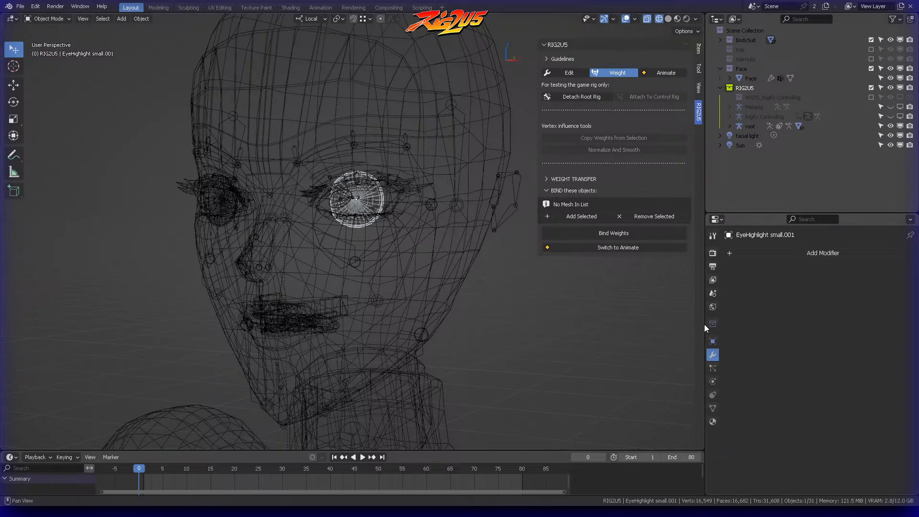
click(813, 251)
click(792, 250)
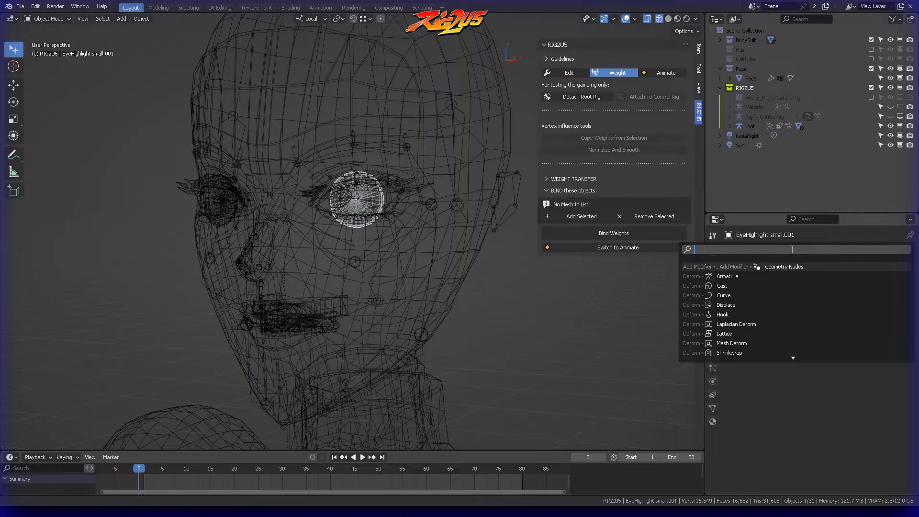
click(758, 277)
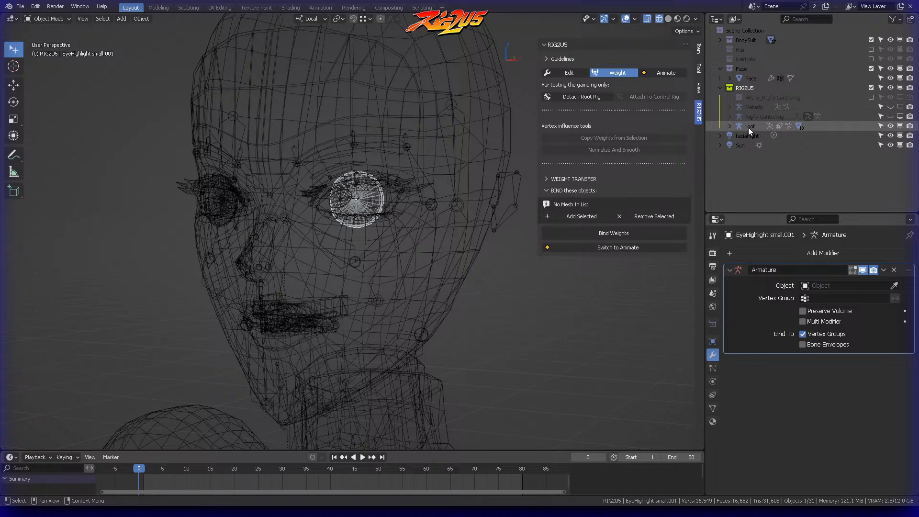
Step: Compare the rigs used in Animate and Weight modes, return to Weight mode, and deselect everything
click(665, 73)
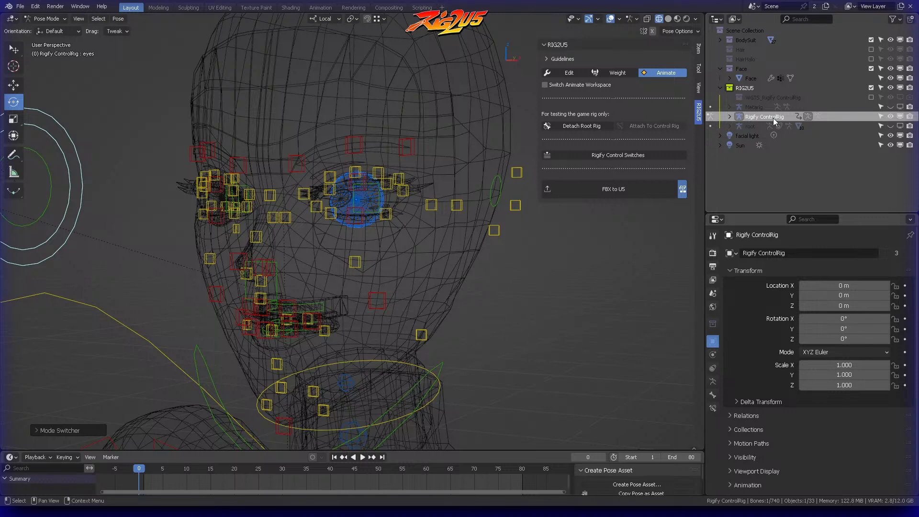
click(750, 126)
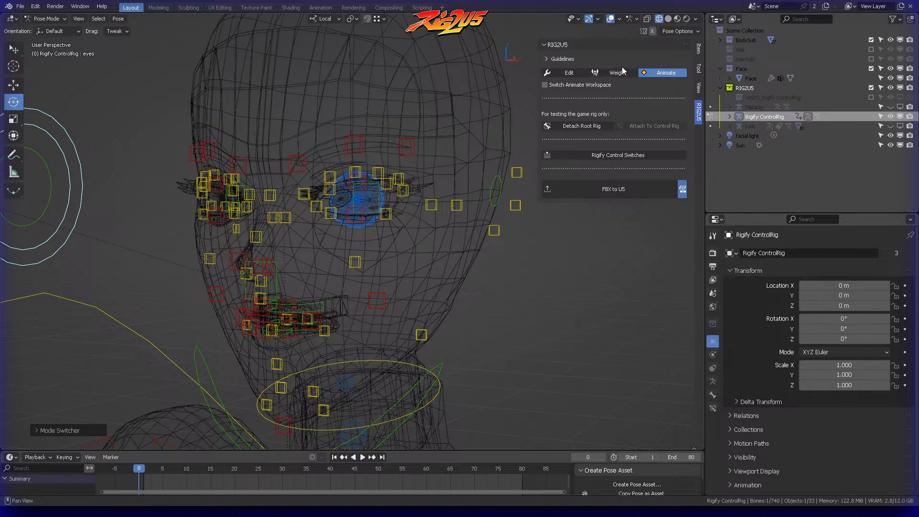
click(616, 72)
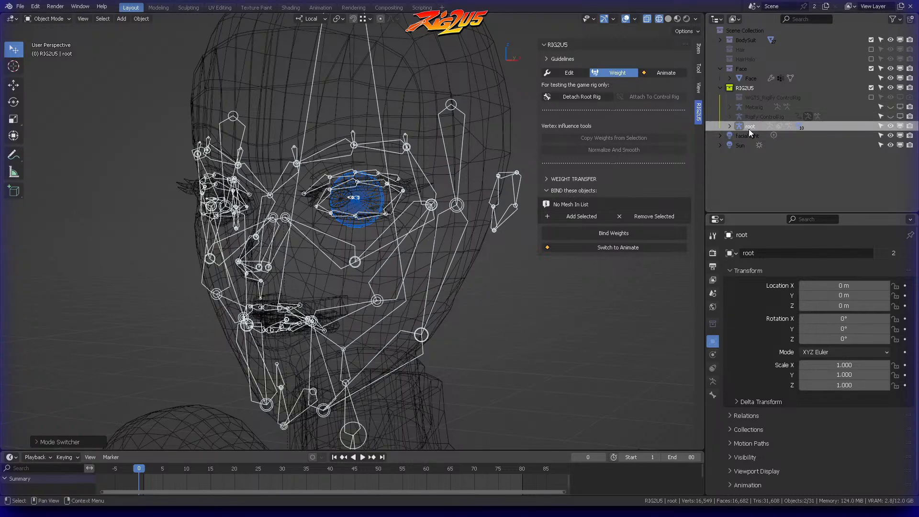
click(512, 304)
Step: Reselect the left eyeball mesh and set its Armature modifier's object to root
click(372, 204)
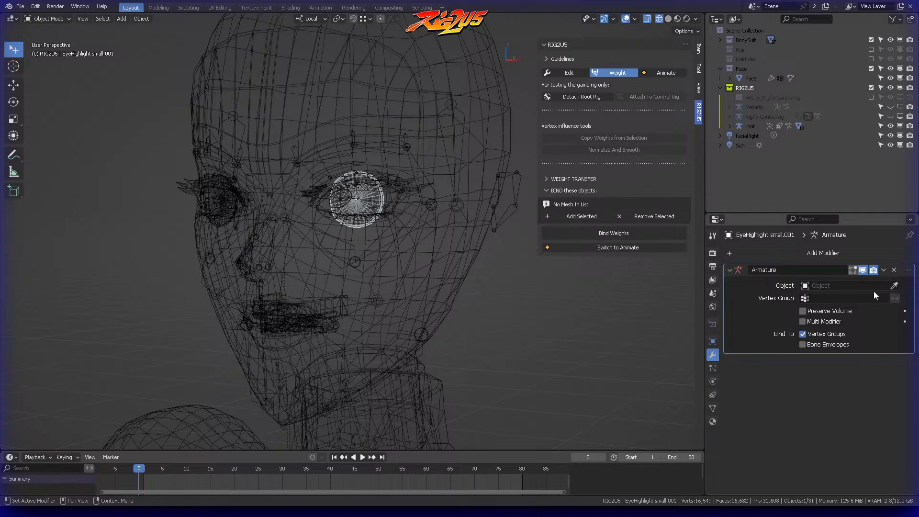
click(894, 286)
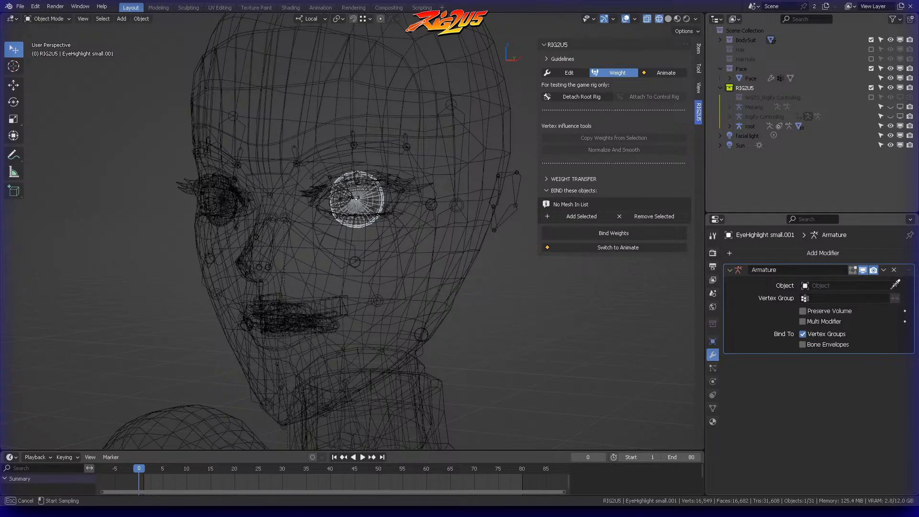
click(749, 125)
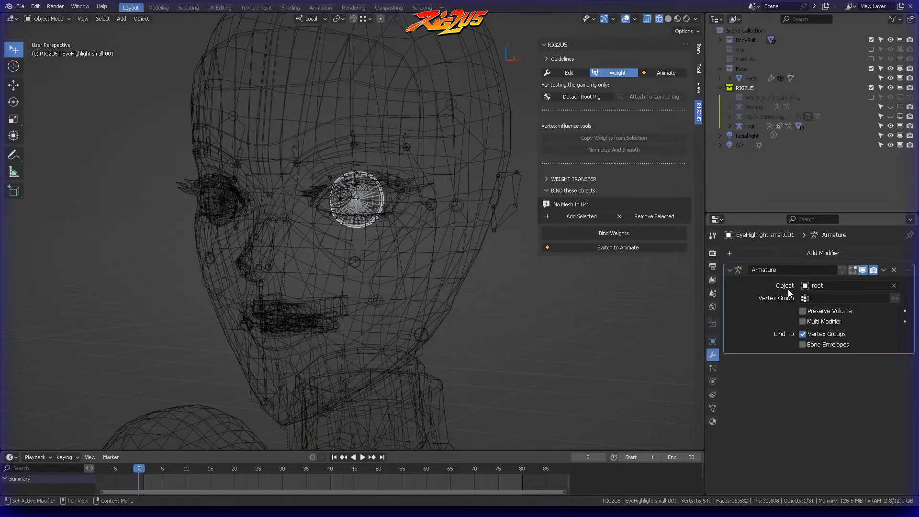
middle_drag(400, 183, 309, 221)
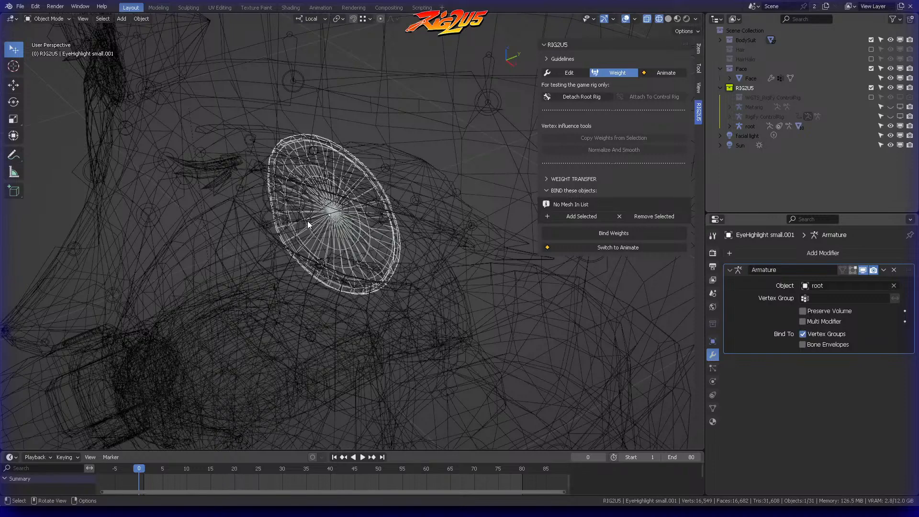
Step: Select the root armature, enter Pose mode, and copy the name of the left eye bone, DEF-eye.L
click(316, 215)
key(ctrl+Tab)
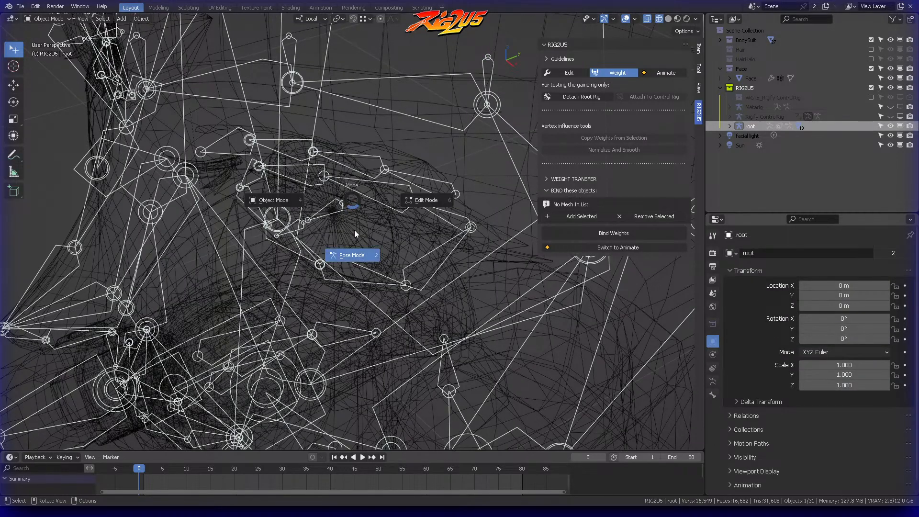
click(346, 226)
click(332, 212)
middle_drag(332, 212, 320, 188)
click(312, 186)
key(F2)
key(ctrl+c)
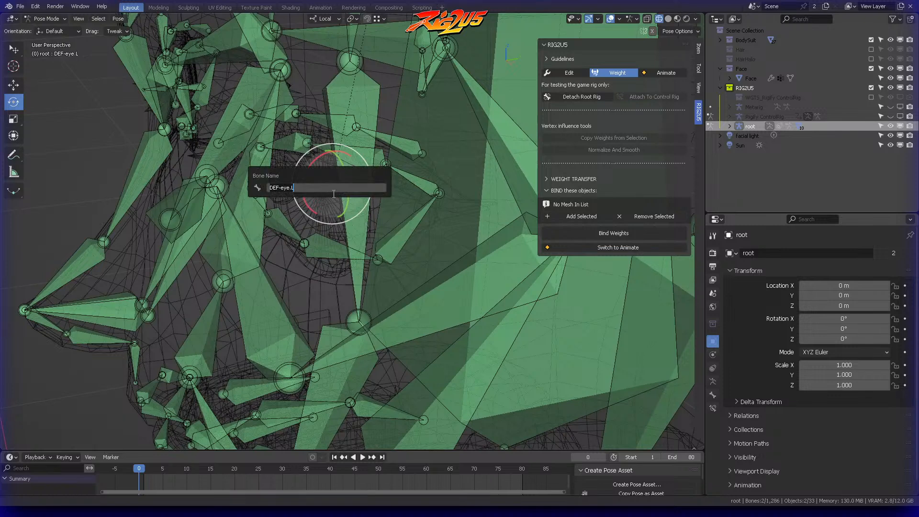
key(Escape)
Step: Return to the left eyeball mesh in Object mode and add a vertex group named DEF-eye.L
key(Tab)
click(297, 201)
click(317, 213)
middle_drag(321, 211, 388, 174)
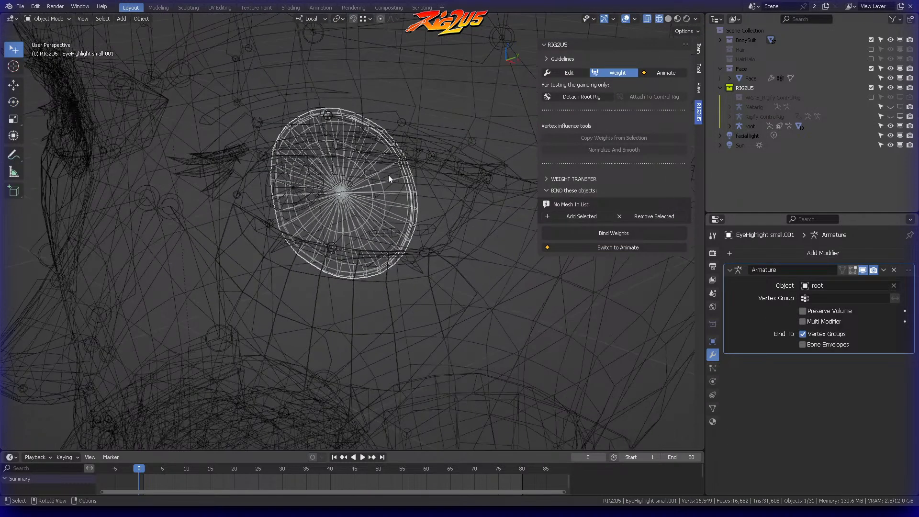
click(713, 408)
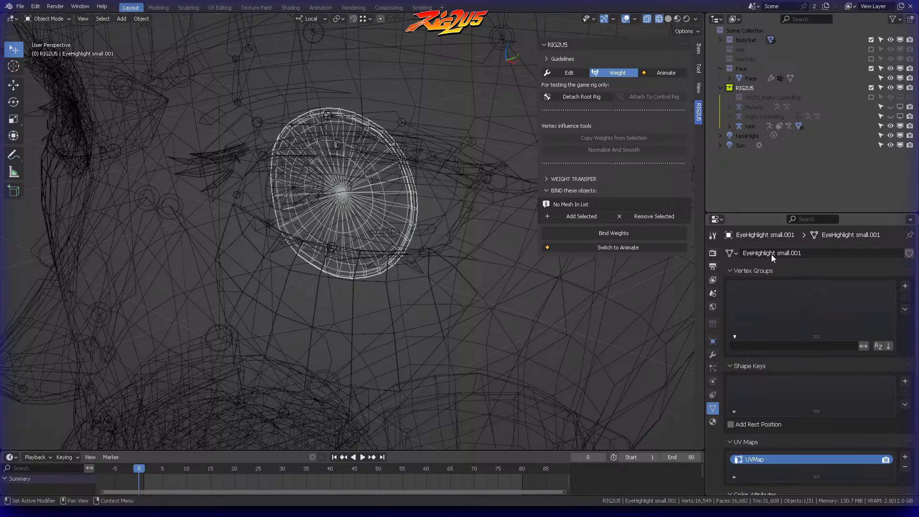
double_click(775, 289)
key(ctrl+v)
key(Return)
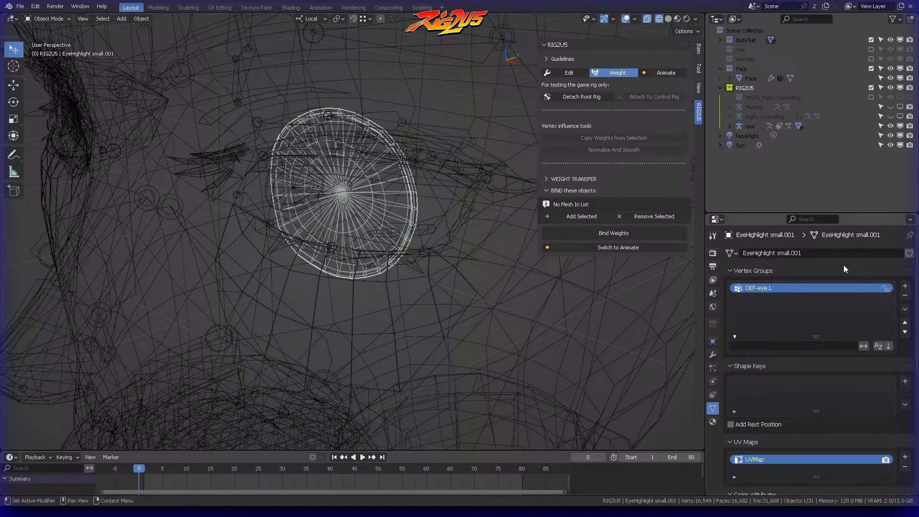
Step: Assign all of the left eyeball's vertices to the DEF-eye.L group with a weight of 1.000 in Edit mode
key(ctrl+Tab)
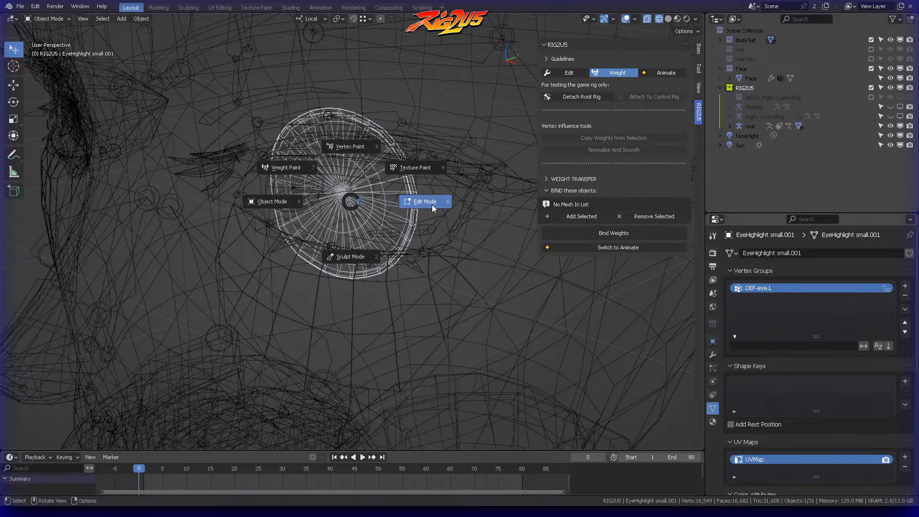
click(431, 204)
key(a)
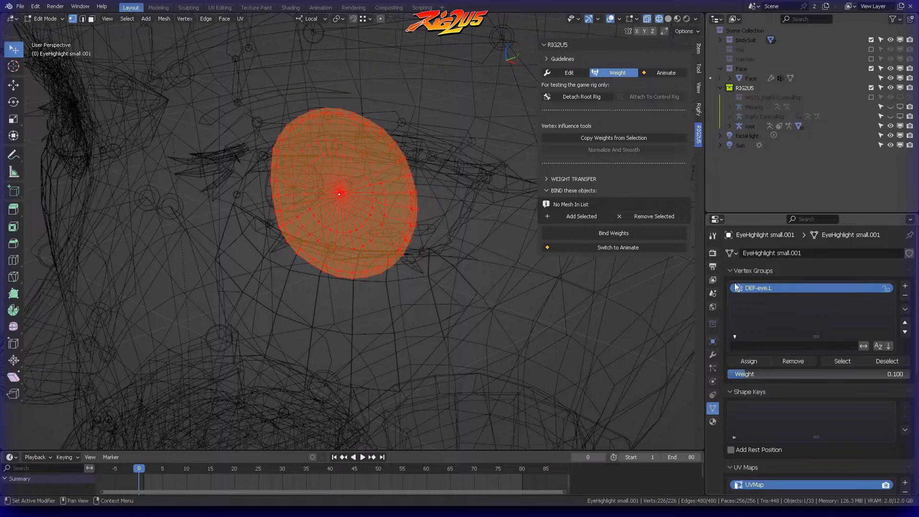
middle_drag(401, 197, 407, 198)
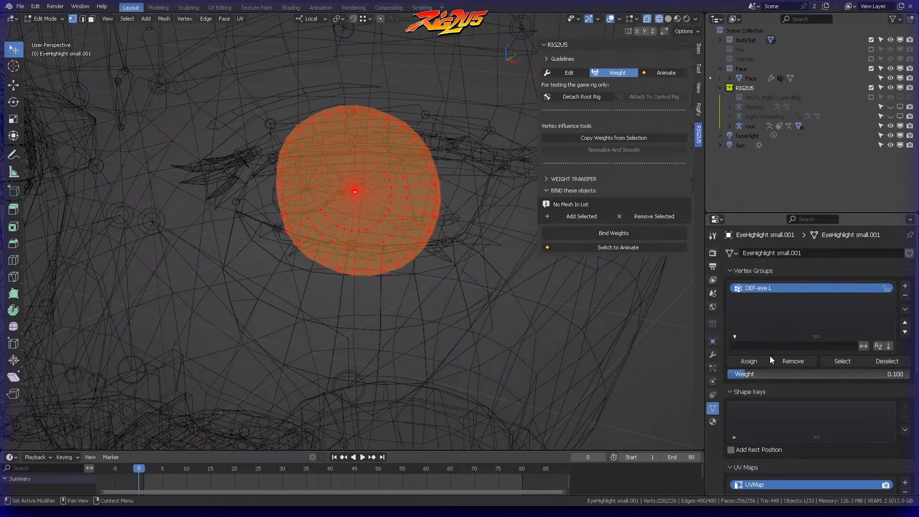
drag(748, 378, 860, 379)
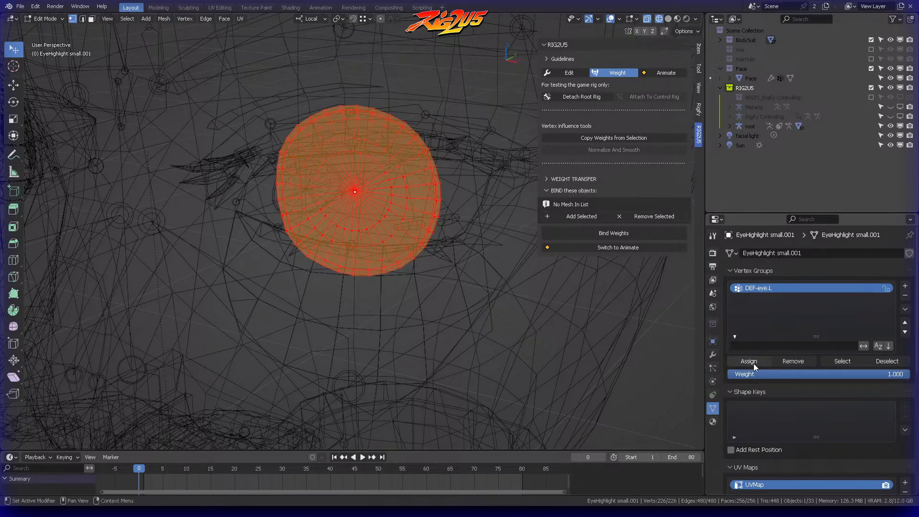
middle_drag(385, 227, 420, 198)
scroll(425, 219, down, 3)
Step: Return to Object mode and select the right eyeball mesh
key(ctrl+Tab)
click(148, 201)
click(148, 197)
click(130, 192)
click(131, 184)
click(129, 185)
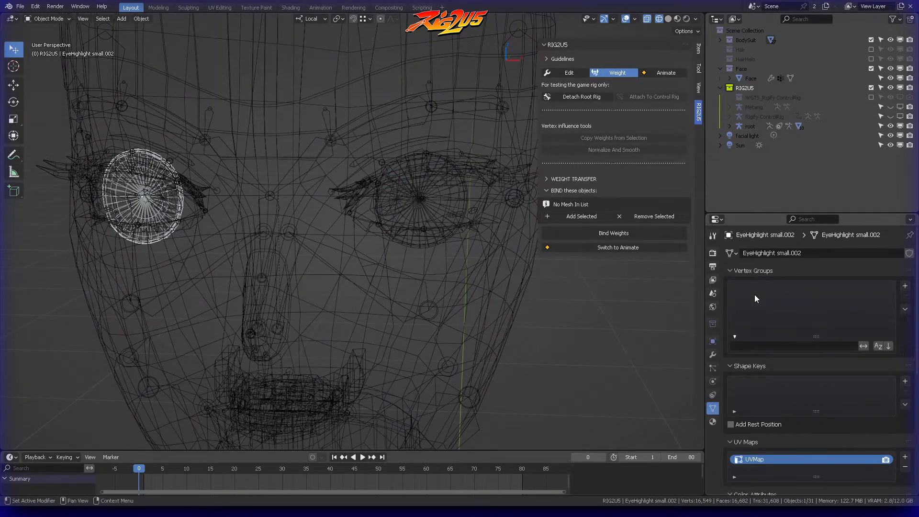
Step: Add an Armature modifier to the right eyeball mesh and set its object to root
click(712, 355)
click(830, 253)
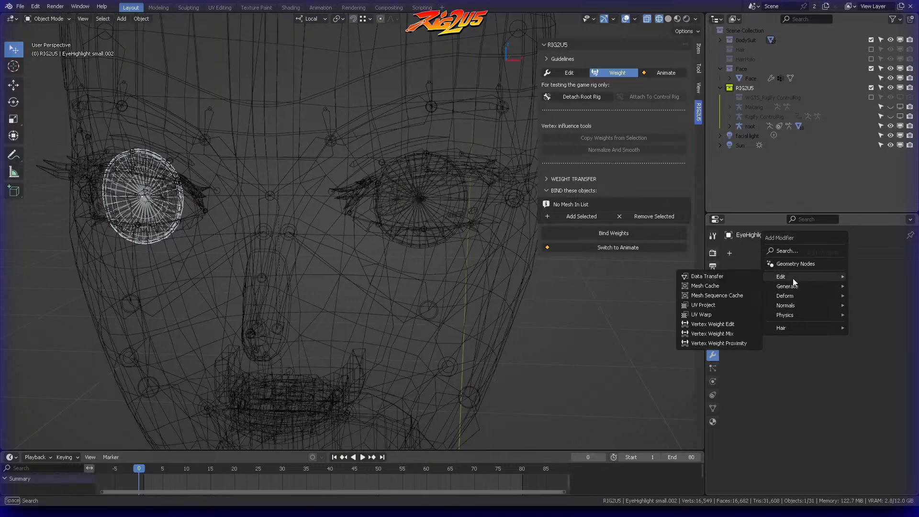
click(801, 253)
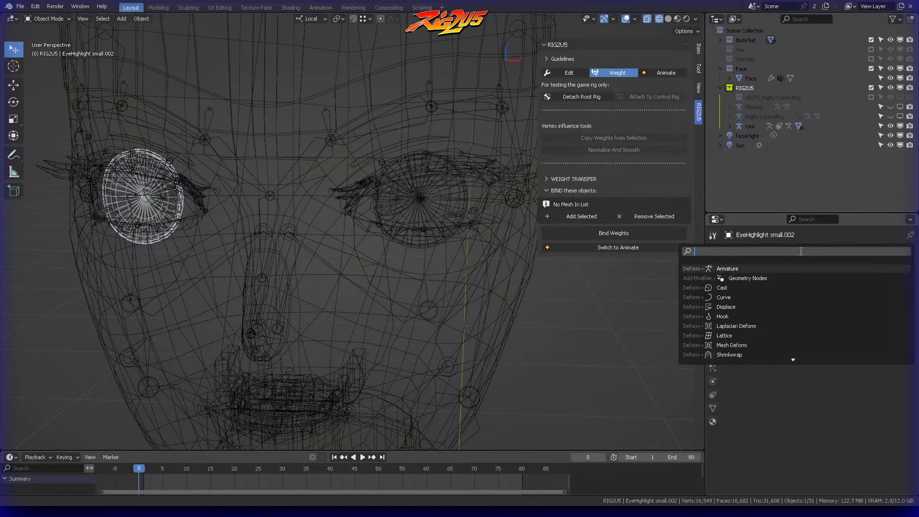
click(730, 269)
click(893, 286)
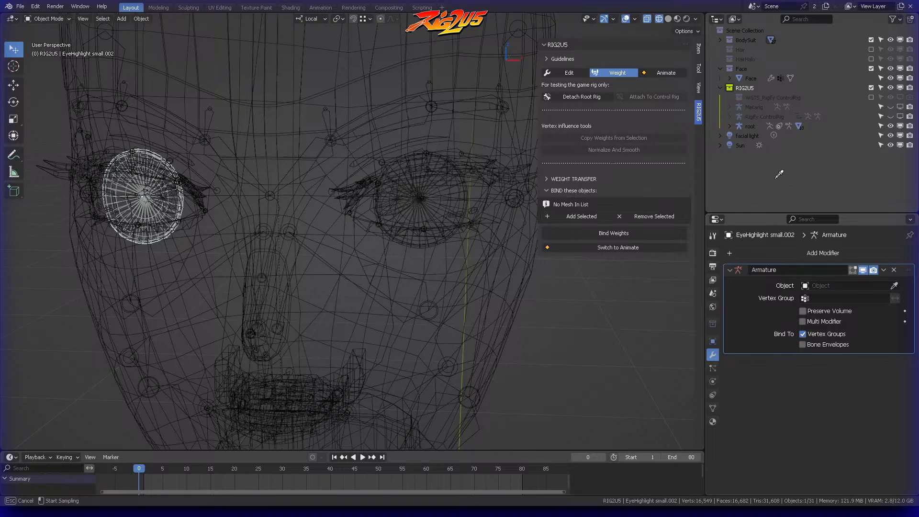
click(749, 126)
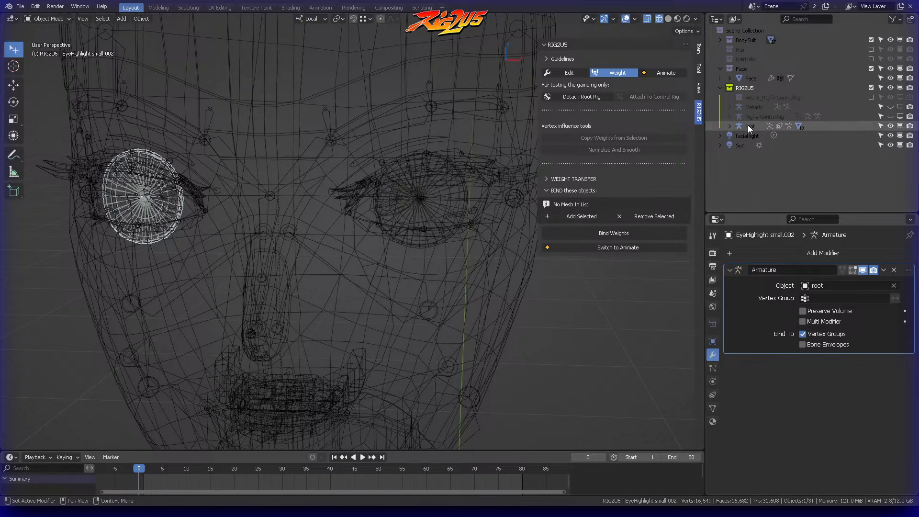
Step: Add a vertex group named DEF-eye.R to the right eyeball mesh
click(712, 407)
click(904, 286)
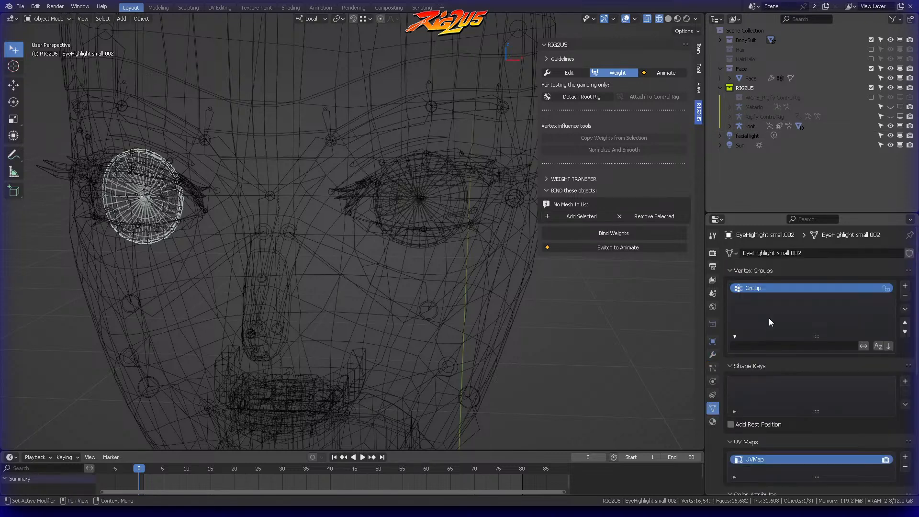
double_click(766, 288)
key(ctrl+v)
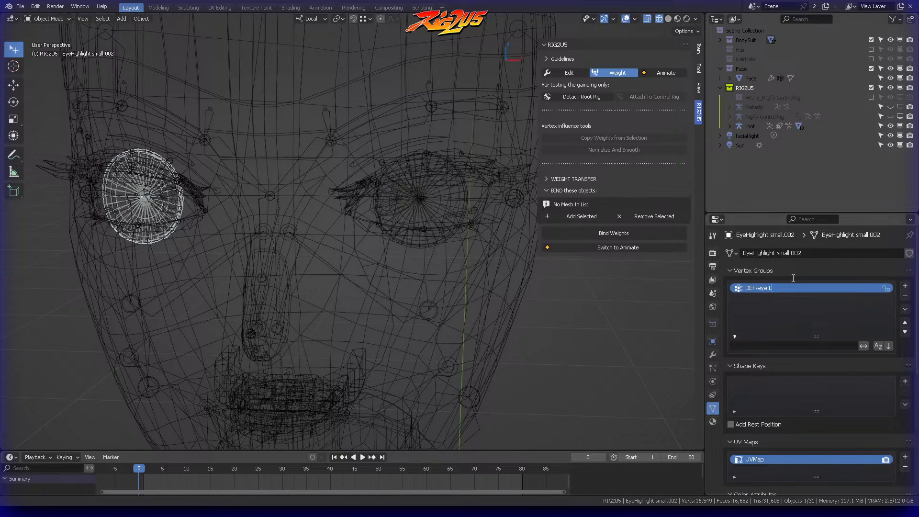
key(BackSpace)
text(r)
key(Return)
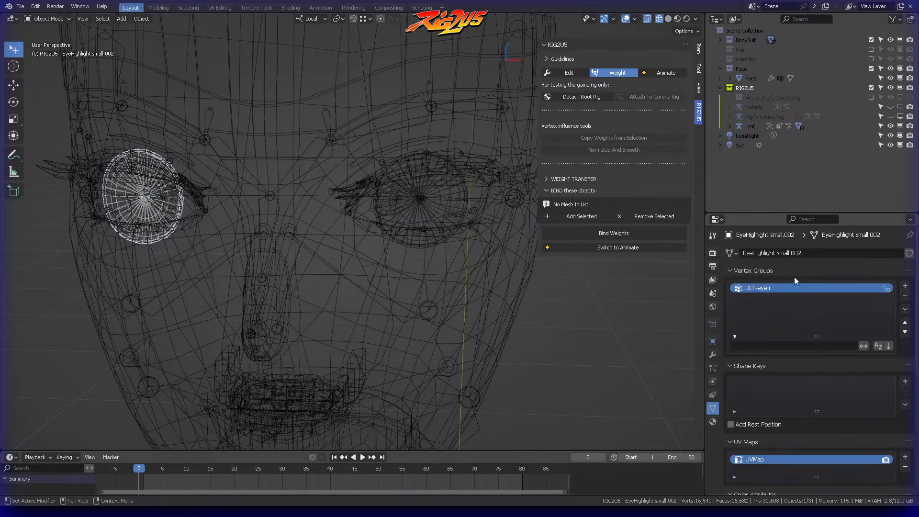
key(BackSpace)
key(Return)
Step: Assign all of the right eyeball's vertices to the DEF-eye.R group with a weight of 1.000 in Edit mode
key(ctrl+Tab)
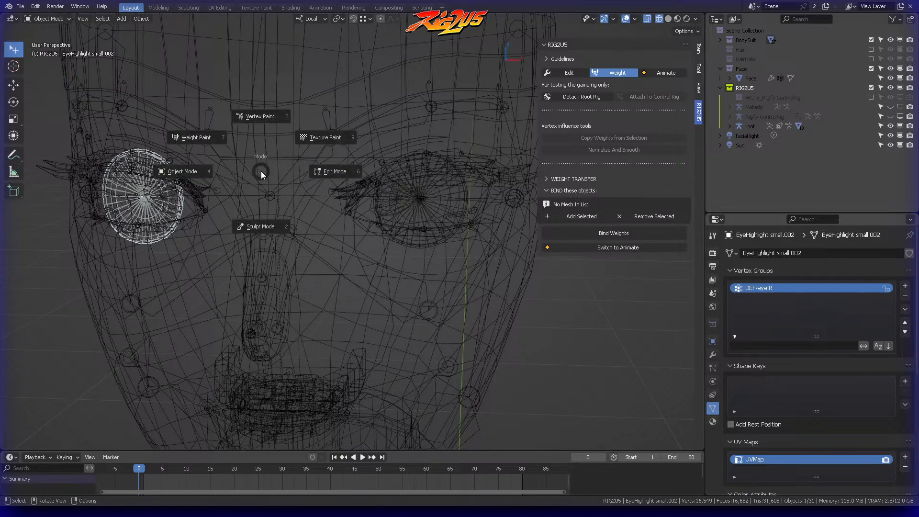
click(325, 170)
key(a)
click(751, 364)
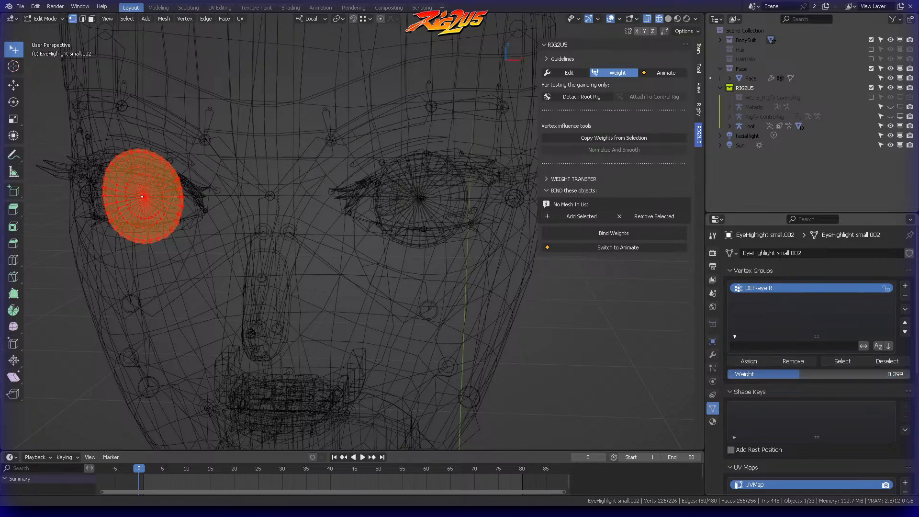
middle_drag(322, 178, 450, 176)
Step: Select the centre vertex of the right eyeball's iris, turn off X-ray, and grow the selection twice to cover the iris
key(ctrl+Tab)
key(Escape)
middle_drag(194, 180, 267, 219)
click(159, 237)
key(KP_Decimal)
scroll(393, 222, down, 15)
middle_drag(393, 222, 388, 185)
key(alt+z)
key(ctrl+KP_Add)
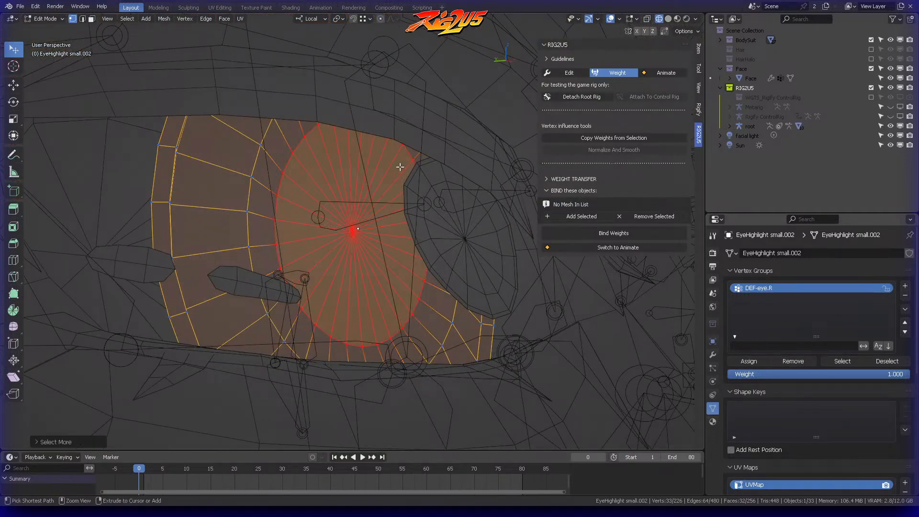
key(ctrl+KP_Add)
scroll(400, 167, down, 6)
middle_drag(400, 167, 350, 217)
middle_drag(371, 256, 349, 259)
Step: Switch to the root armature in Pose mode and copy the name of the right iris bone, DEF-iris.R
key(ctrl+Tab)
click(281, 259)
click(336, 228)
key(ctrl+Tab)
click(333, 255)
click(327, 231)
middle_drag(326, 231, 306, 235)
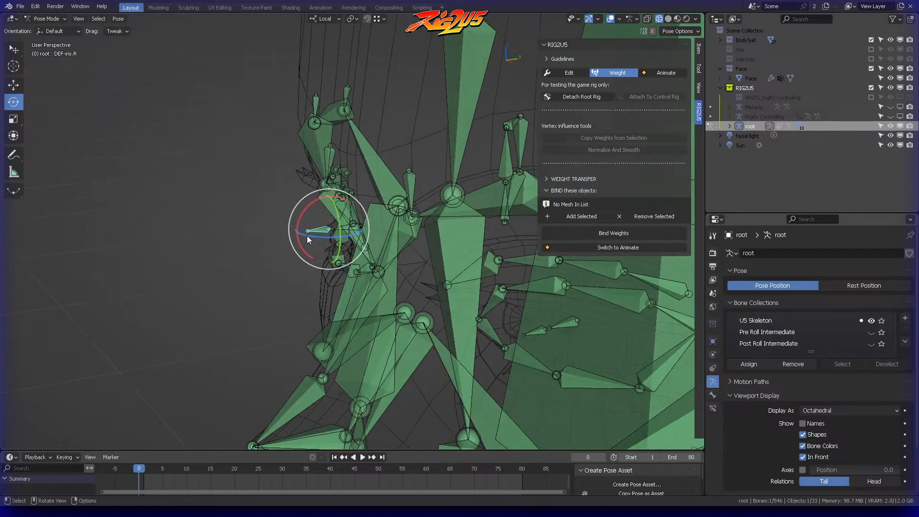
key(F2)
key(ctrl+c)
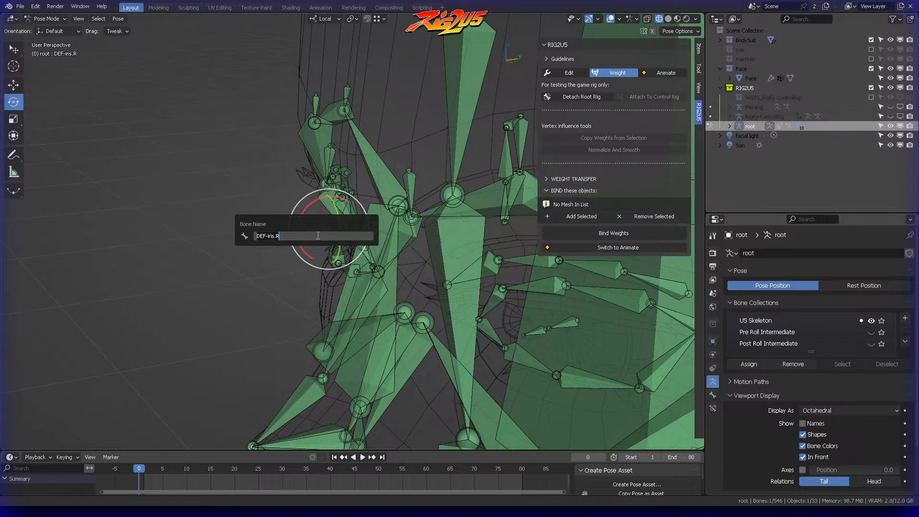
key(Return)
Step: Return to the right eyeball in Edit mode and add a vertex group named DEF-iris.R for the selected iris vertices
key(ctrl+Tab)
click(247, 236)
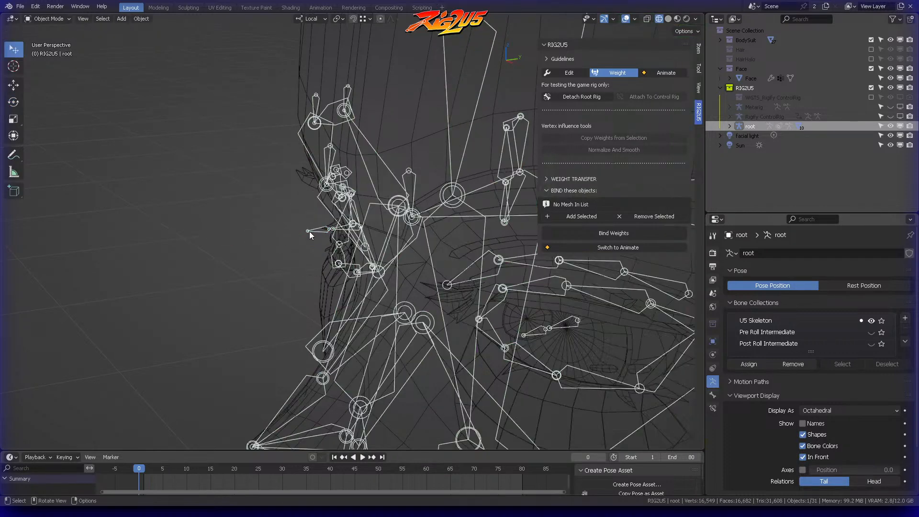
middle_drag(341, 237, 354, 226)
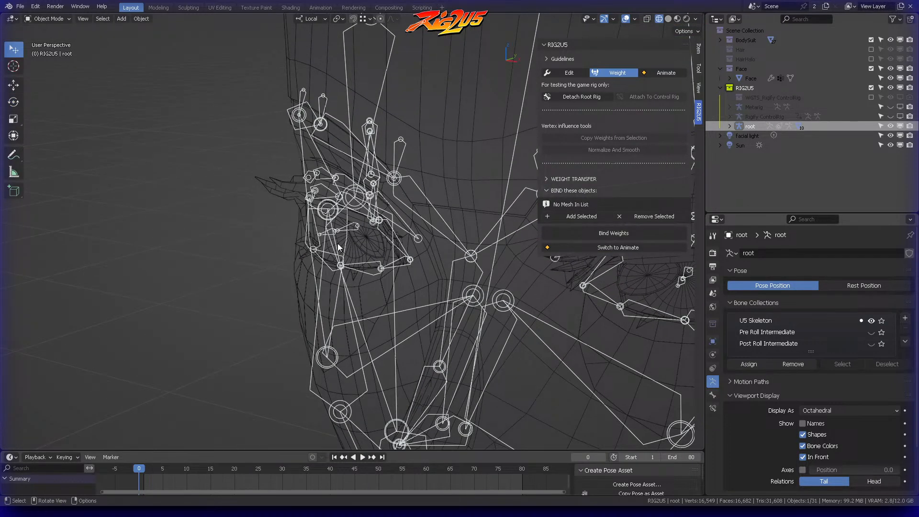
click(341, 240)
key(ctrl+Tab)
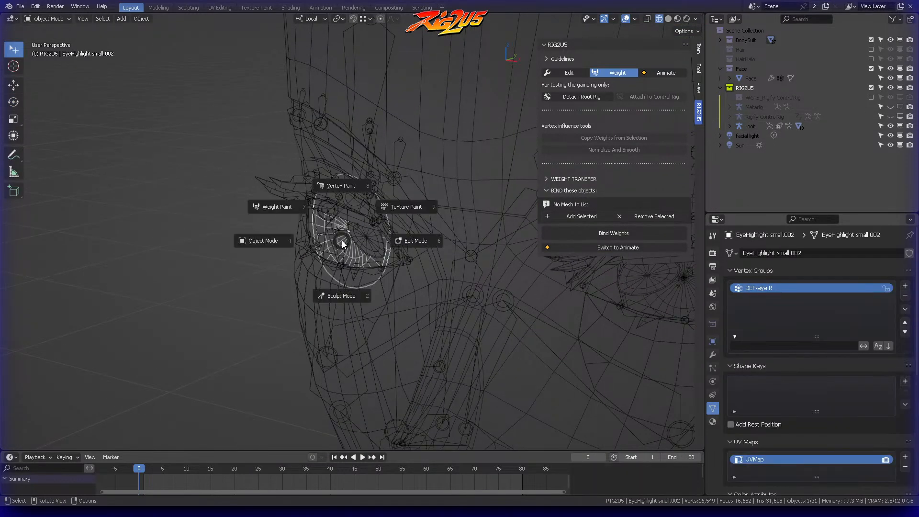
click(415, 242)
key(KP_Decimal)
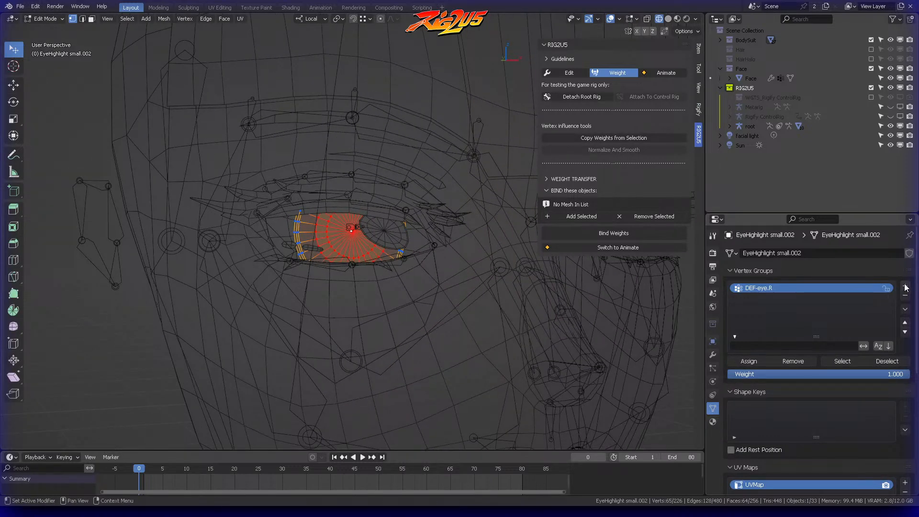
click(905, 286)
double_click(790, 298)
key(ctrl+v)
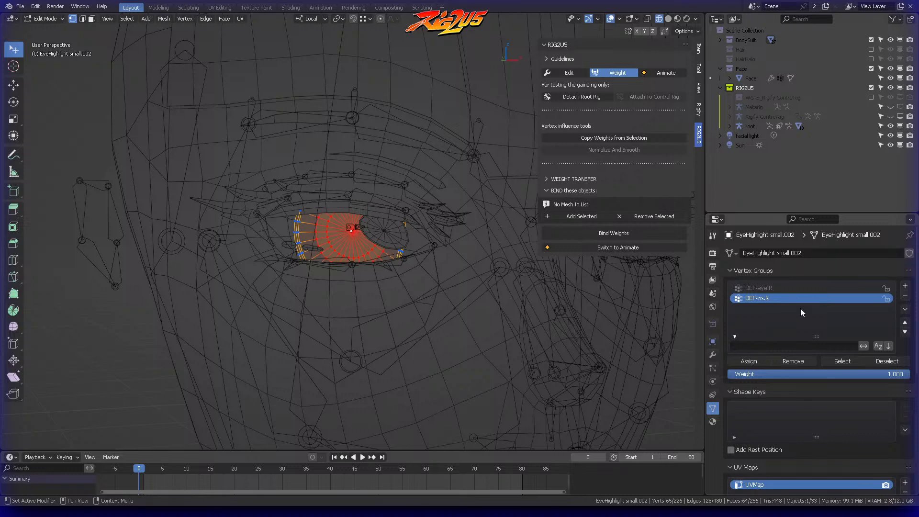
Step: Switch to the left eyeball in Edit mode, select its iris centre vertex, and grow the selection twice
middle_drag(405, 249, 369, 274)
key(ctrl+Tab)
click(390, 269)
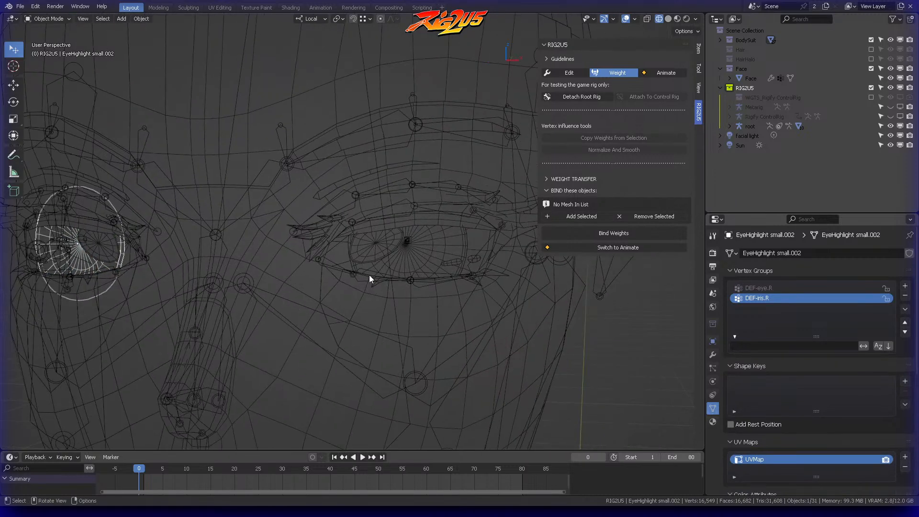
click(418, 251)
key(ctrl+Tab)
click(431, 249)
click(407, 243)
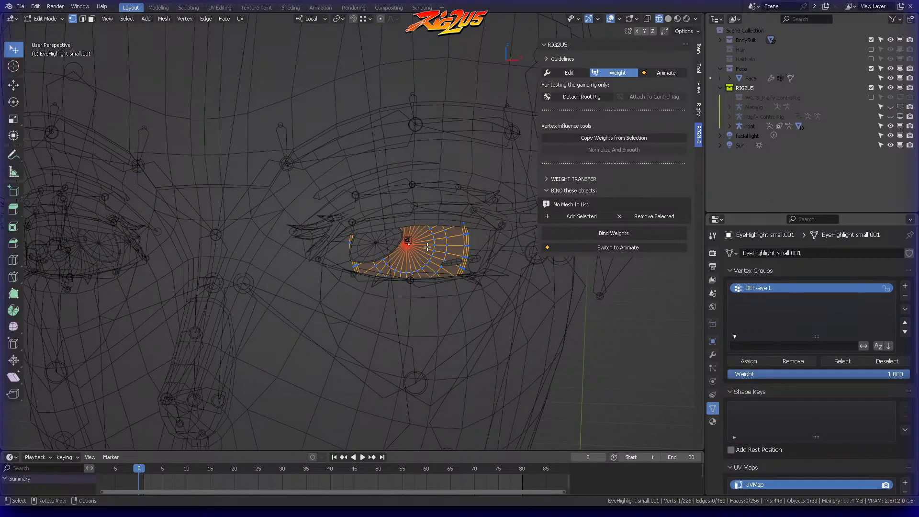
key(ctrl+KP_Add)
key(ctrl+KP_Add)
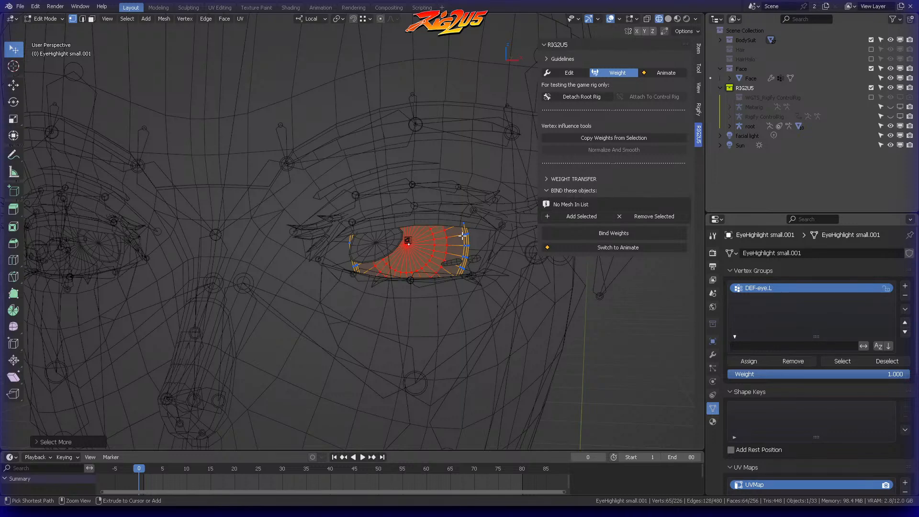
Step: Add a vertex group named DEF-iris.L for the left iris vertices and return to Object mode
click(905, 286)
double_click(796, 297)
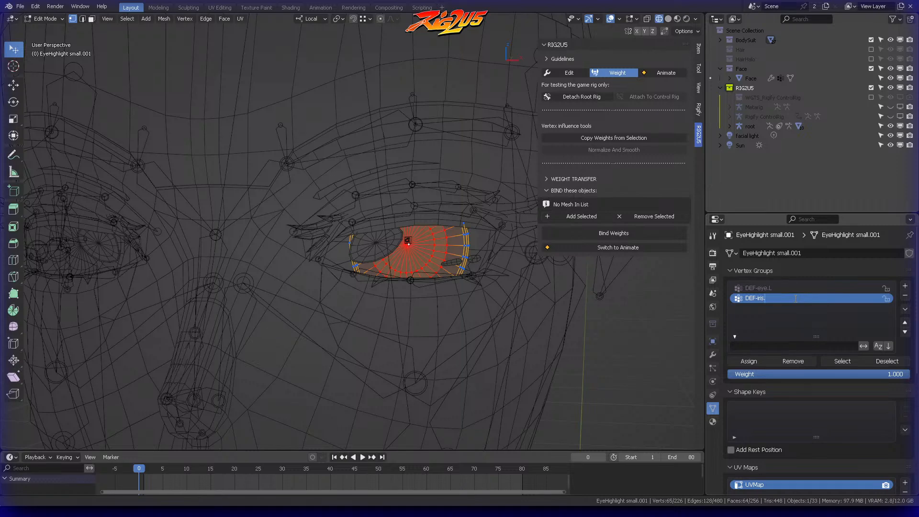
key(Return)
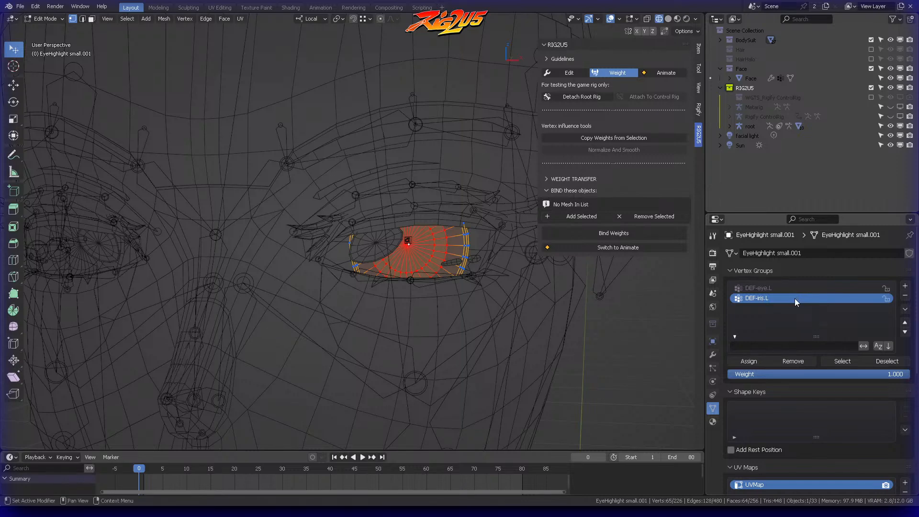
middle_drag(421, 244, 376, 239)
key(ctrl+Tab)
click(281, 238)
scroll(306, 239, down, 5)
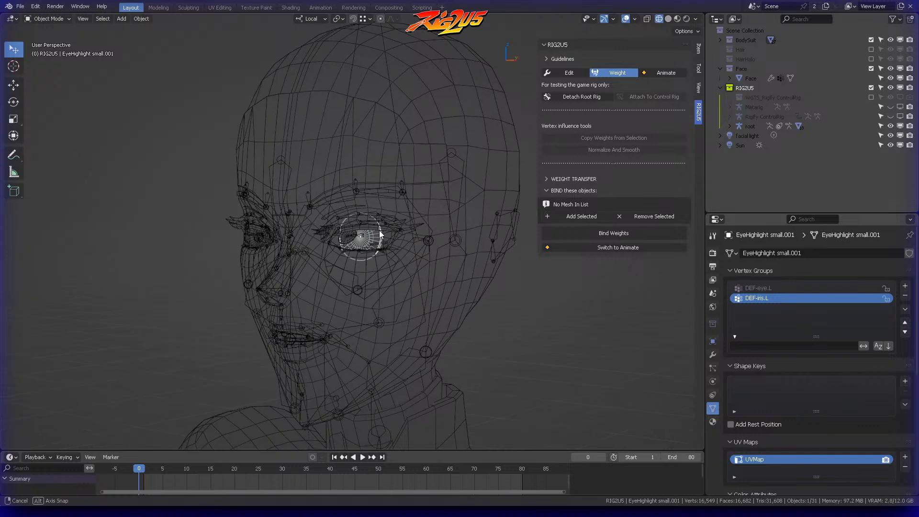
Step: Switch to Animate mode with solid shading and test the eyes control by moving it, then cancel the move
click(666, 73)
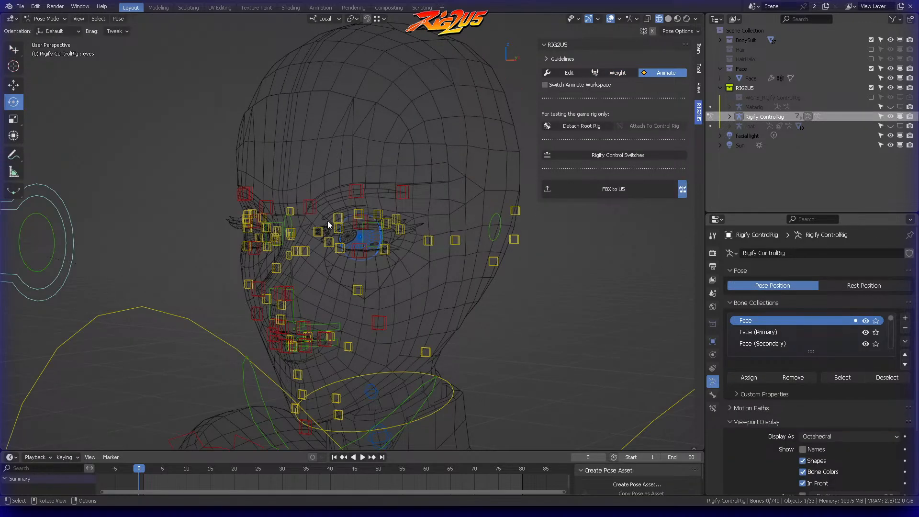
click(668, 19)
middle_drag(364, 158, 413, 157)
click(113, 168)
scroll(257, 143, down, 2)
middle_drag(257, 142, 267, 128)
key(g)
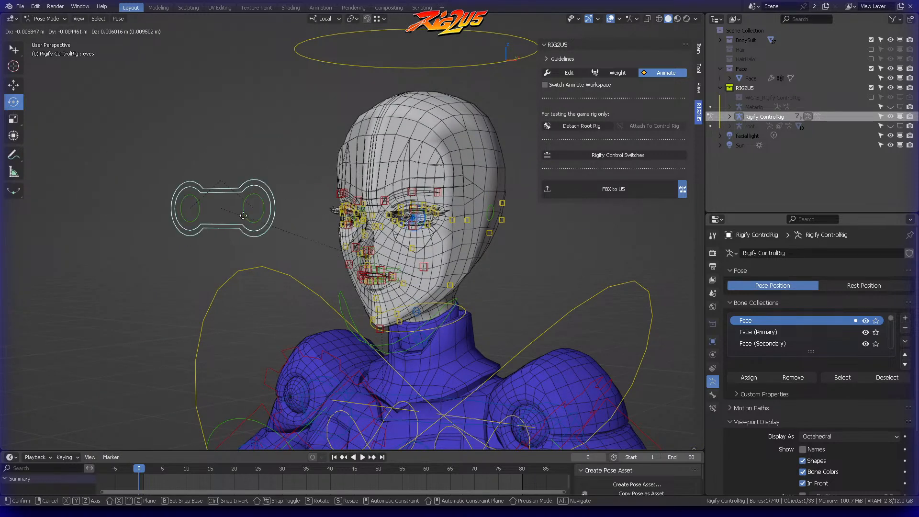
right_click(251, 188)
Step: Move the eyes control again as a close-up test, cancel the move, and examine the small highlight meshes on both eyes
scroll(342, 186, up, 4)
middle_drag(342, 186, 456, 173)
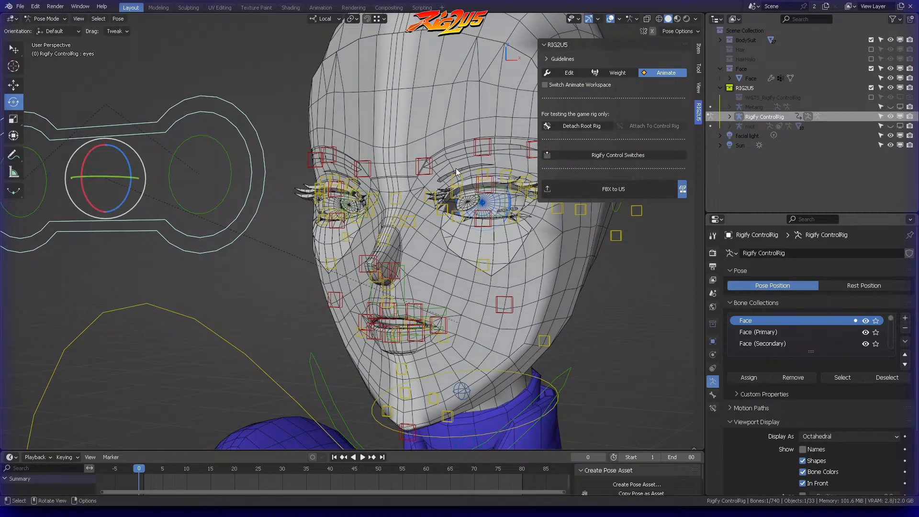
key(g)
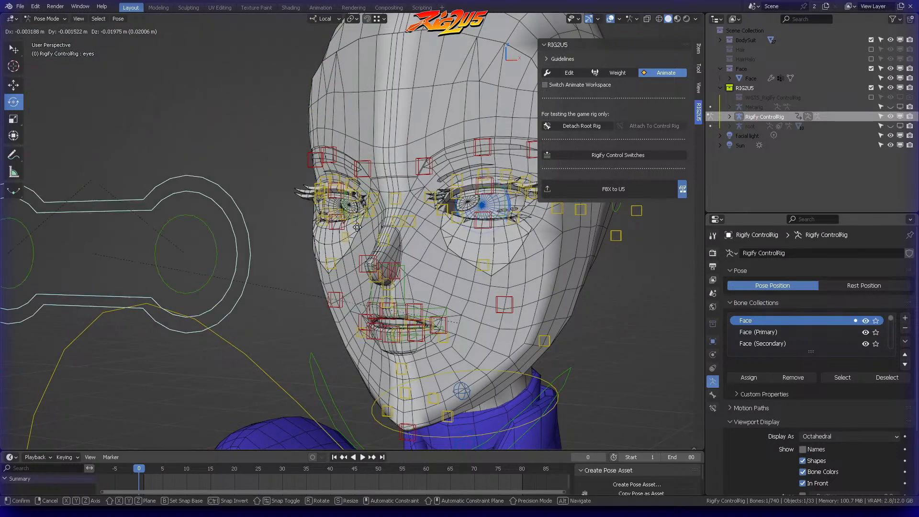
right_click(277, 255)
middle_drag(441, 267, 407, 266)
click(468, 232)
scroll(468, 232, up, 2)
shift+middle_drag(468, 231, 404, 212)
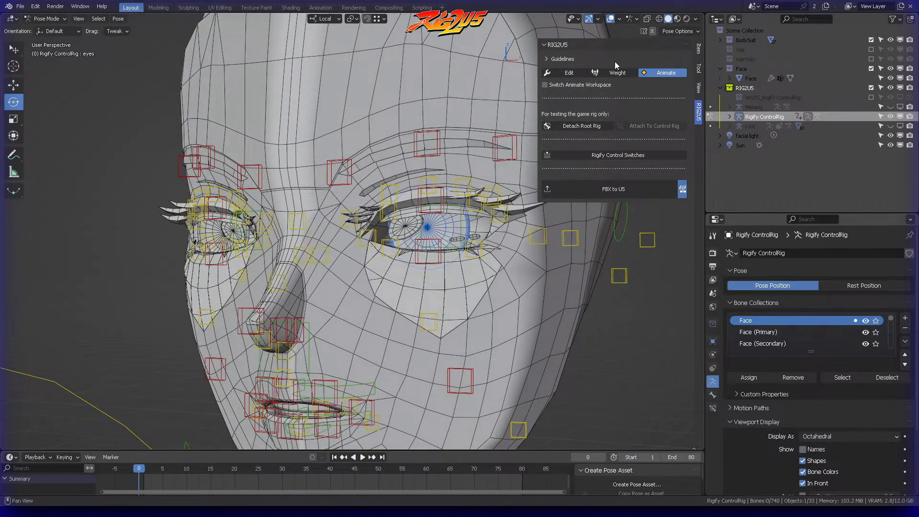
Step: Return to Weight mode in wireframe and add EyeHighlight small.003 and EyeHighlight small.004 to the bind list
click(622, 73)
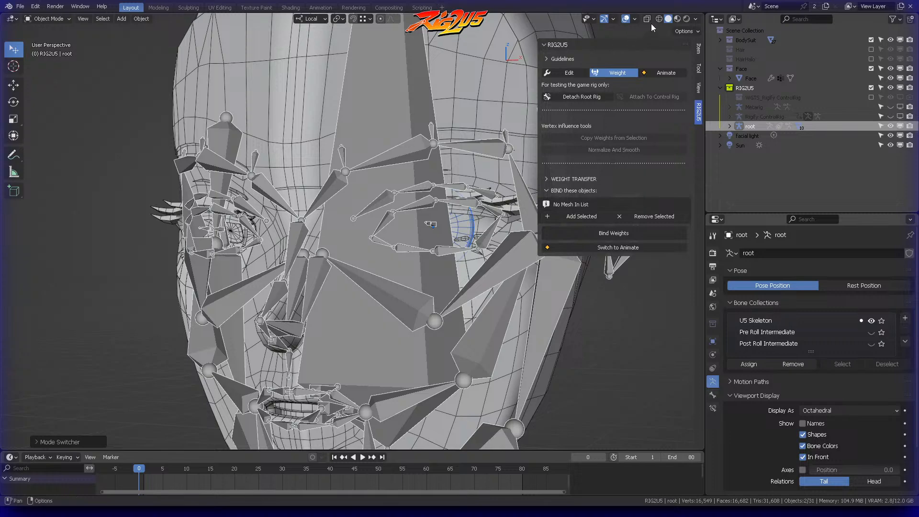
click(659, 19)
click(428, 219)
middle_drag(425, 217, 455, 213)
shift+click(208, 234)
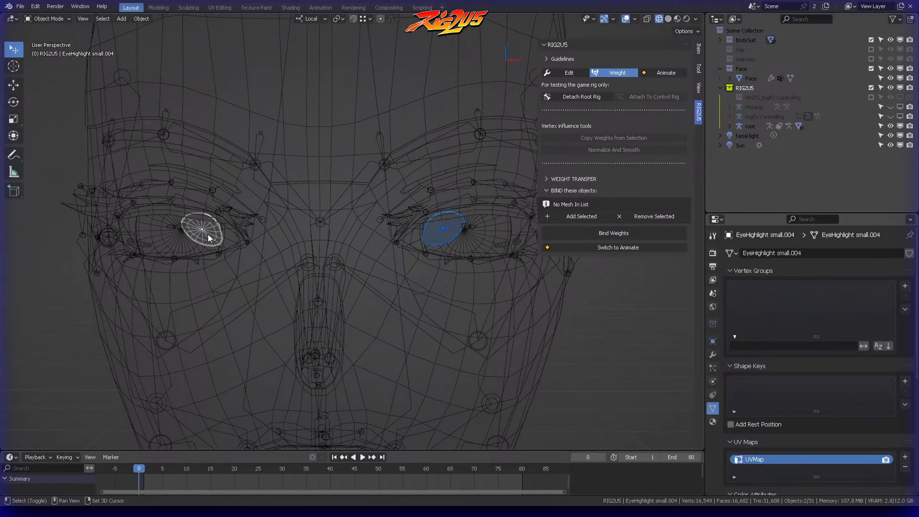
click(440, 237)
click(581, 217)
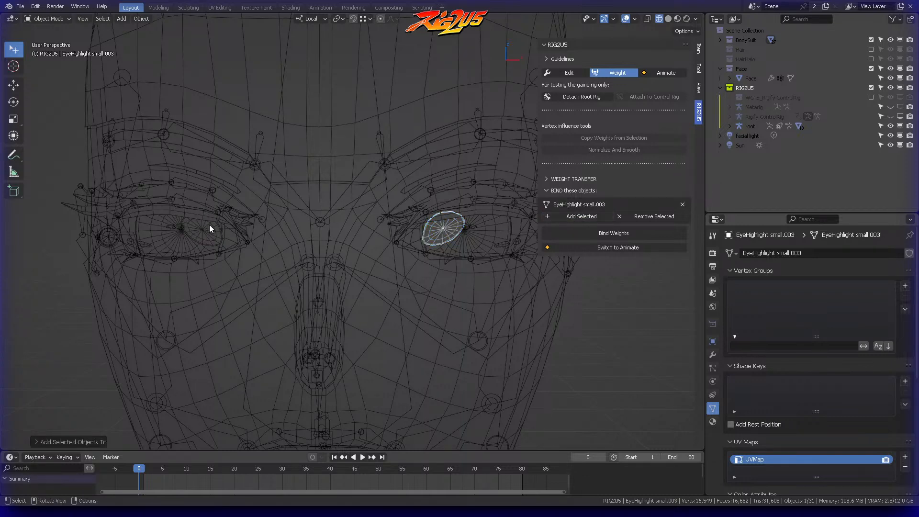
click(203, 231)
click(588, 216)
Step: Add EyeHighlight small.006 and EyeHighlight small.005 to the bind list and bind the weights of all listed meshes
click(503, 246)
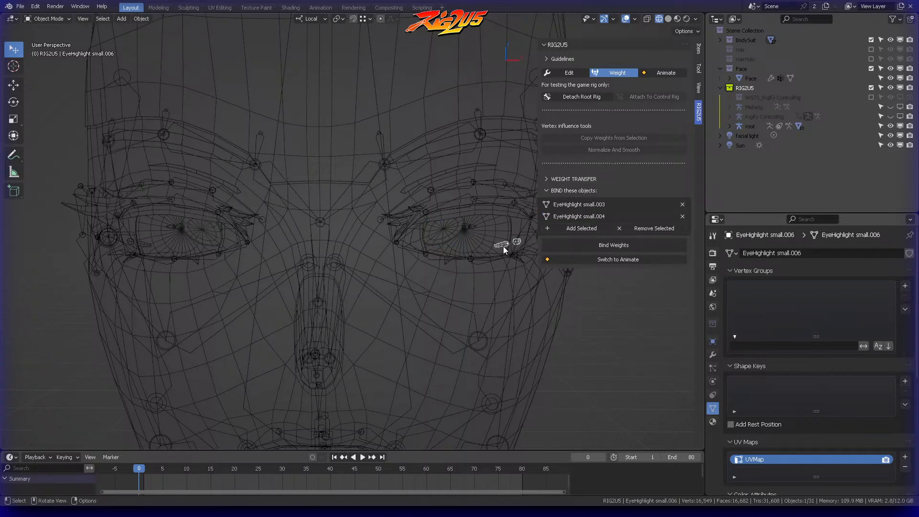
click(579, 229)
click(145, 244)
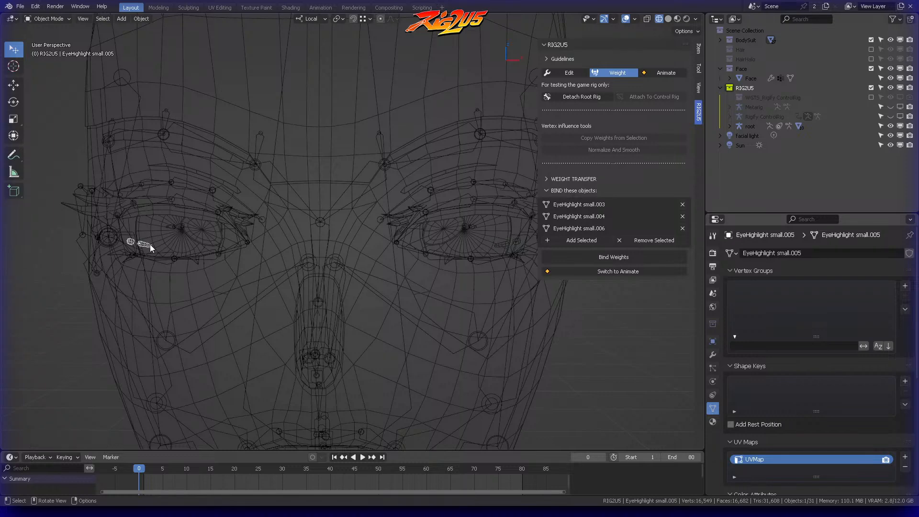
click(584, 241)
click(582, 268)
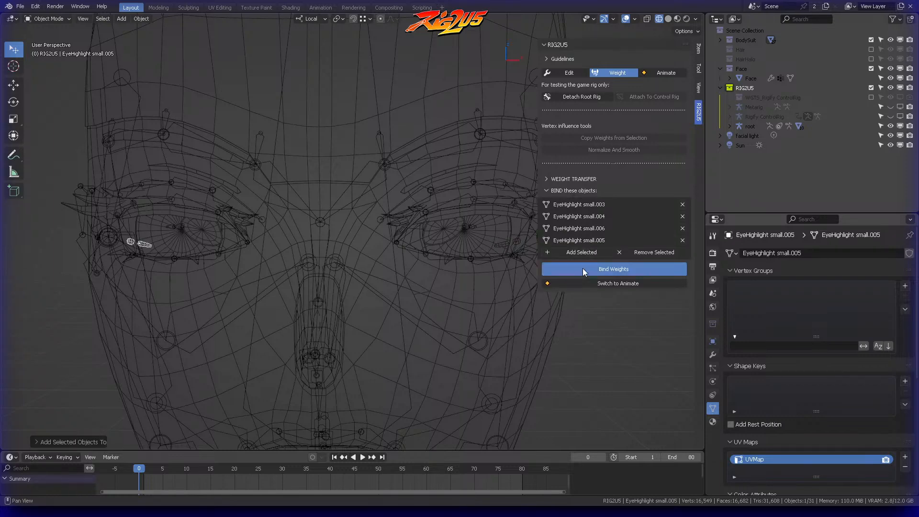
Step: Switch to Animate mode, test how the bound eye highlights follow the eyes control, and cancel the move
click(663, 72)
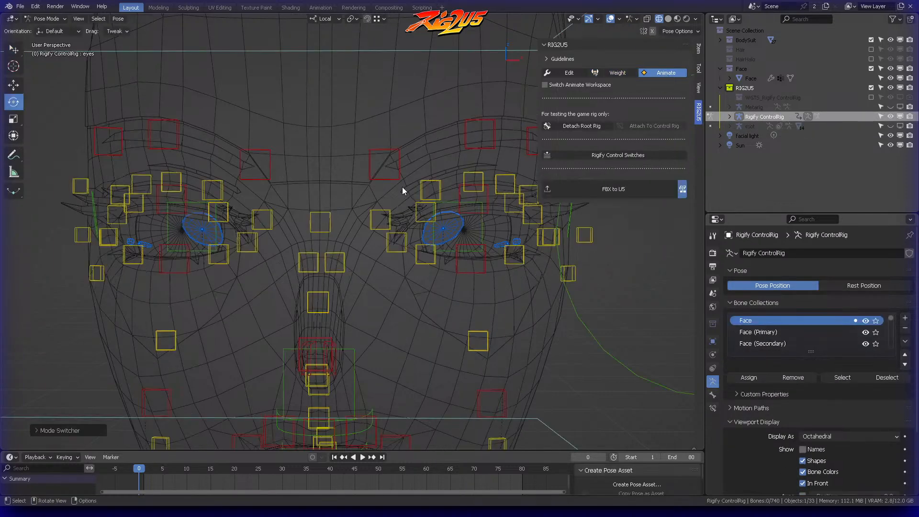
scroll(481, 211, down, 5)
middle_drag(419, 234, 350, 218)
click(148, 204)
middle_drag(226, 178, 252, 201)
key(g)
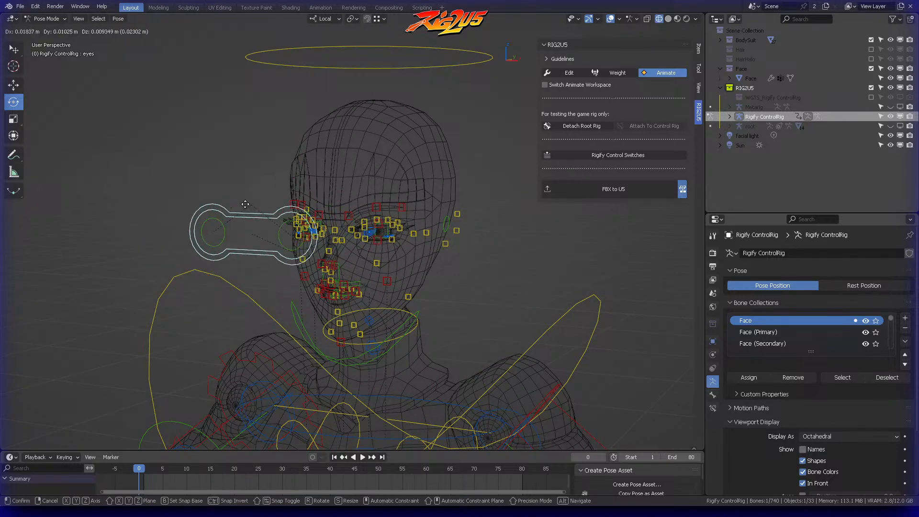
alt+scroll(243, 205, up, 6)
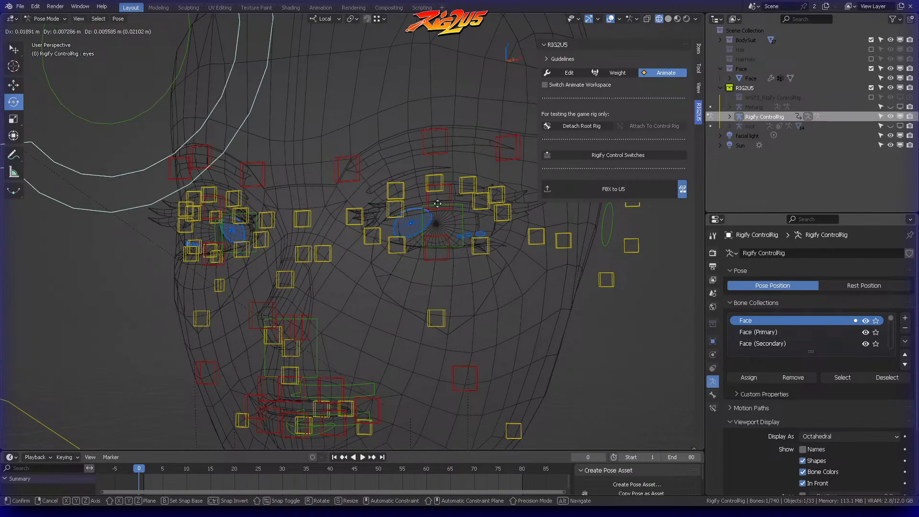
right_click(354, 214)
scroll(414, 207, down, 3)
mouse_move(414, 207)
middle_down()
mouse_move(452, 207)
mouse_move(424, 215)
middle_up()
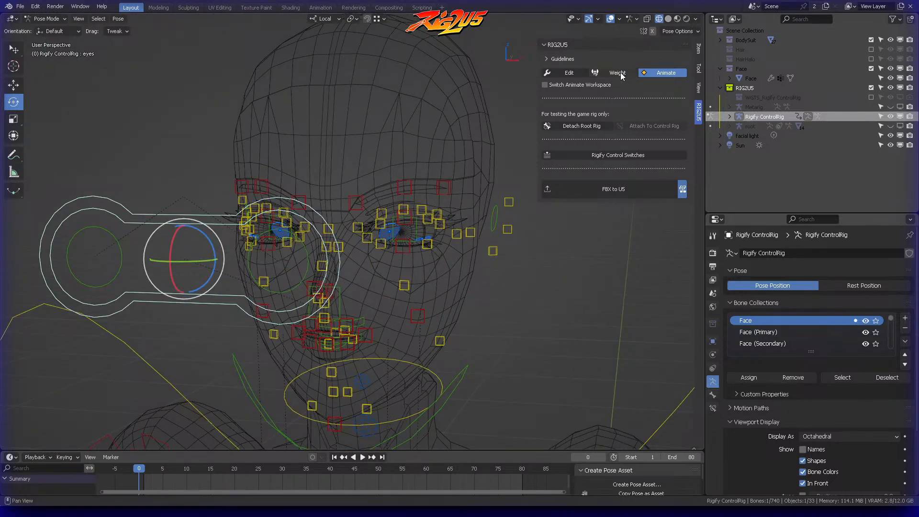
Step: Return to Weight mode and delete all vertex groups from EyeHighlight small.003 and EyeHighlight small.006
click(618, 73)
scroll(407, 246, up, 4)
click(415, 235)
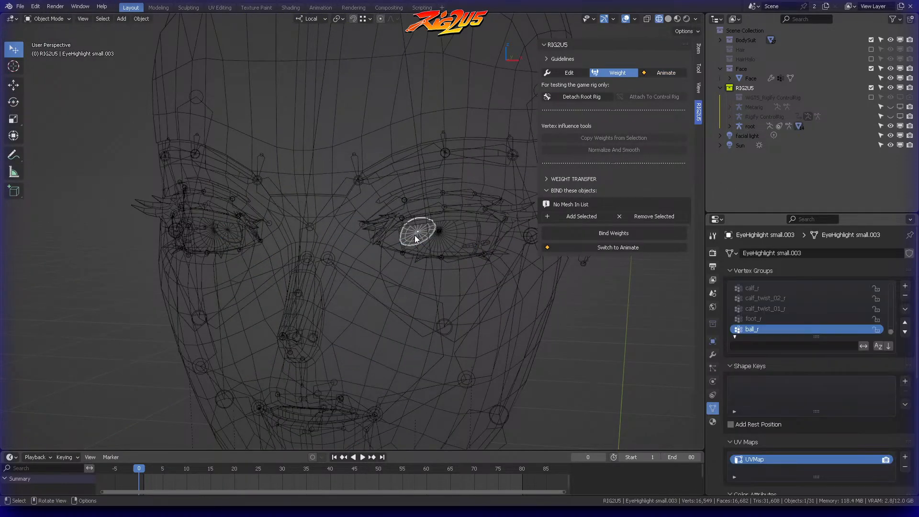
click(905, 309)
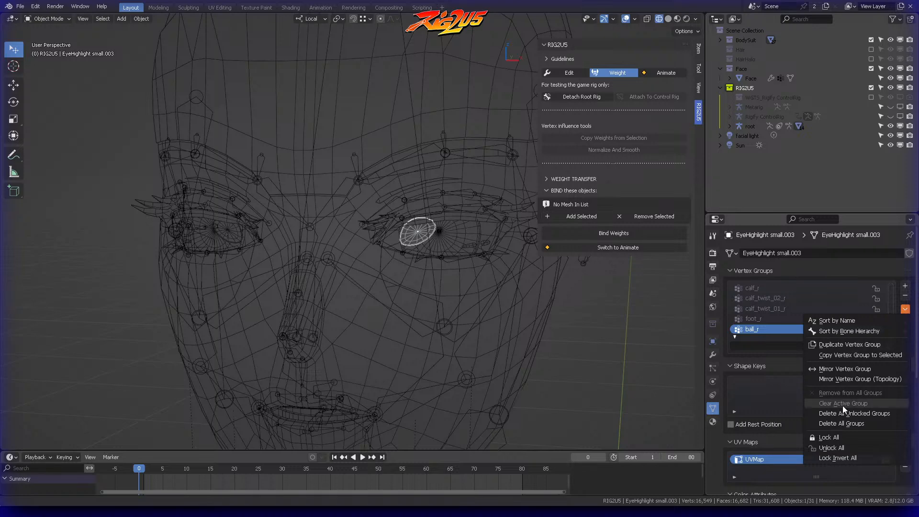
click(840, 424)
middle_drag(318, 245, 461, 243)
click(460, 243)
click(462, 241)
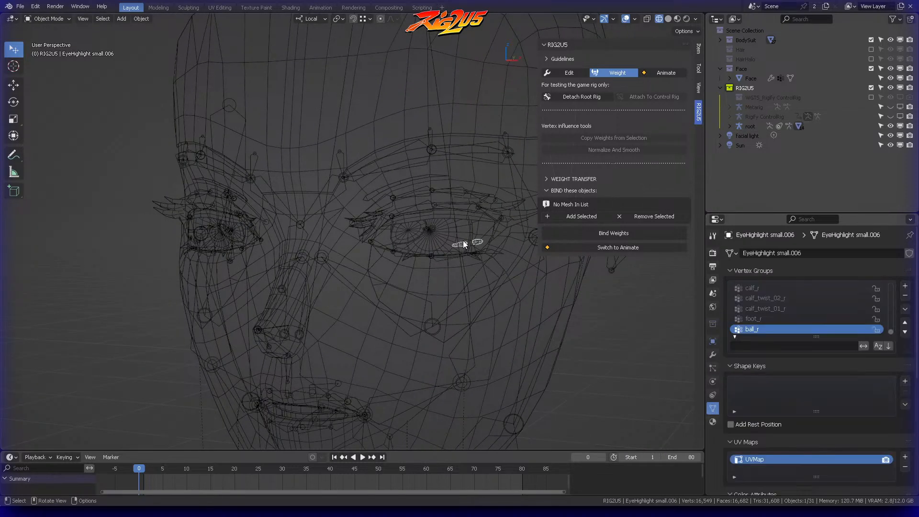
click(905, 309)
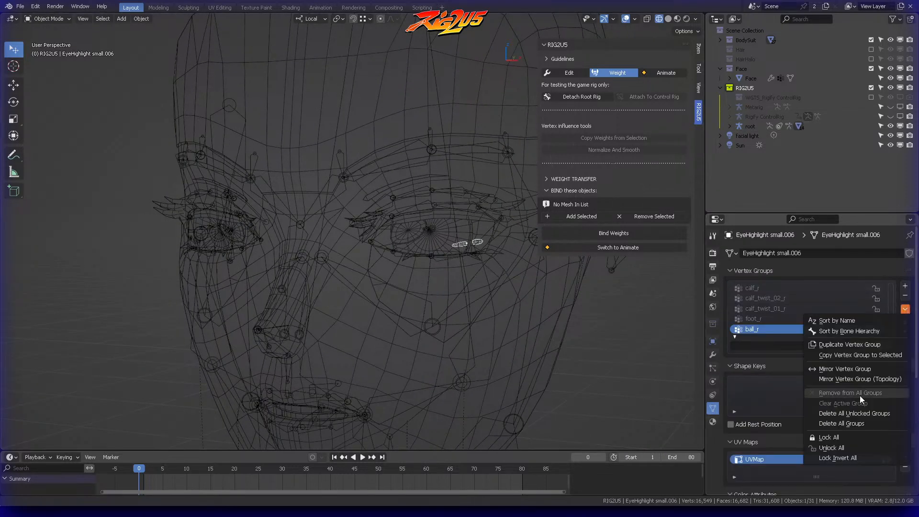
click(854, 422)
Step: Delete all vertex groups from EyeHighlight small.004 and EyeHighlight small.005
middle_drag(373, 230, 261, 237)
click(244, 234)
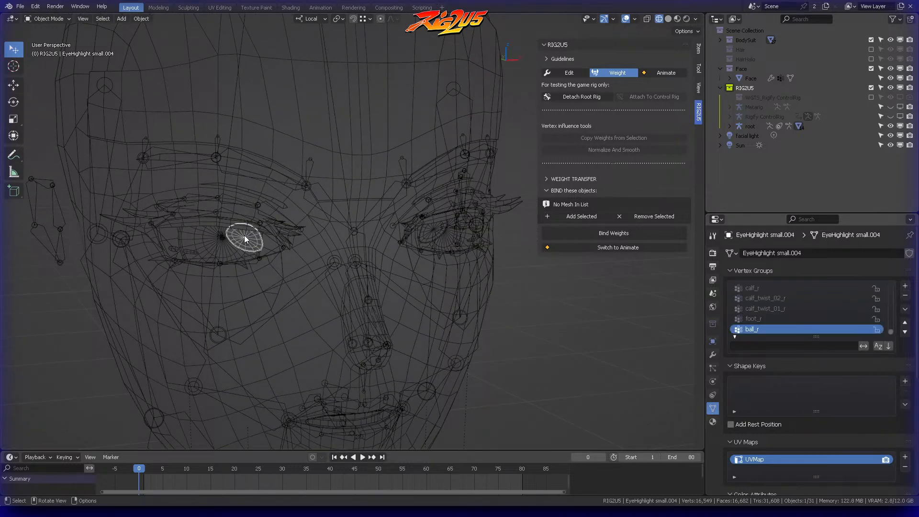
click(905, 309)
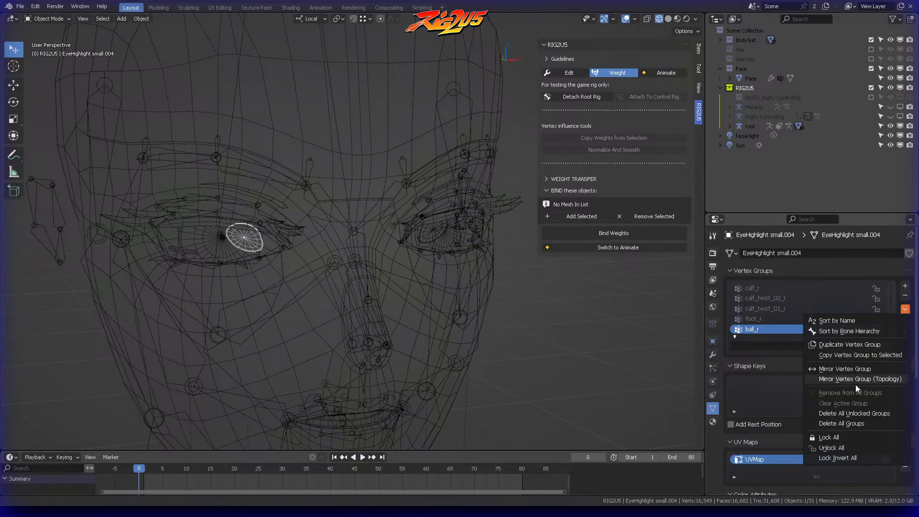
click(848, 426)
click(188, 253)
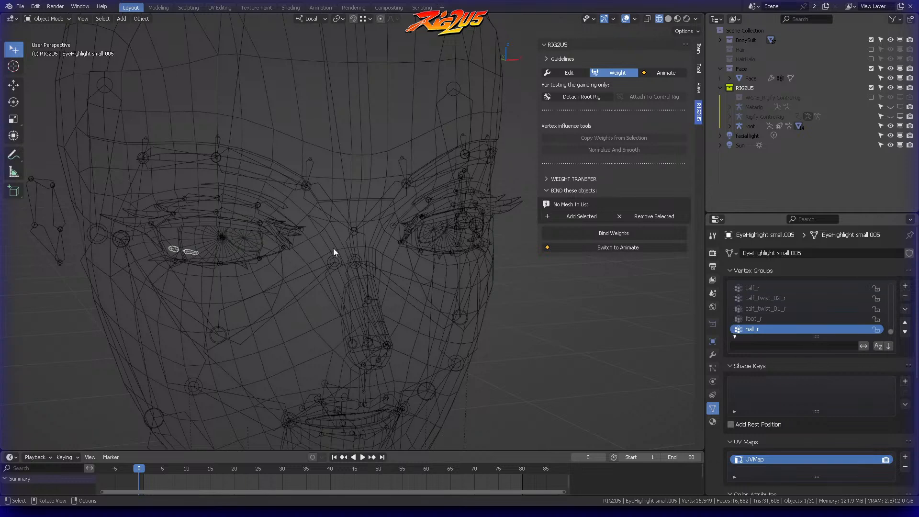
click(905, 309)
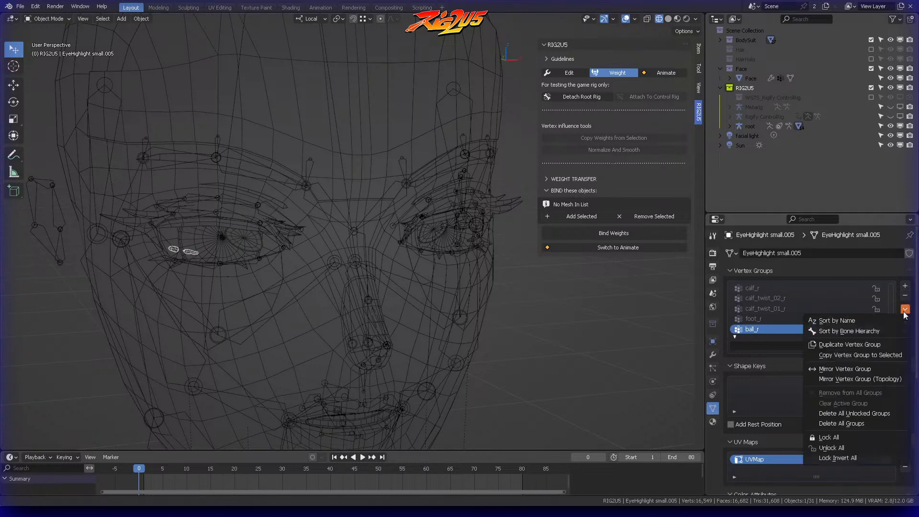
click(842, 423)
Step: Select the right eyeball mesh and copy the name of its DEF-eye.R vertex group
scroll(245, 223, up, 4)
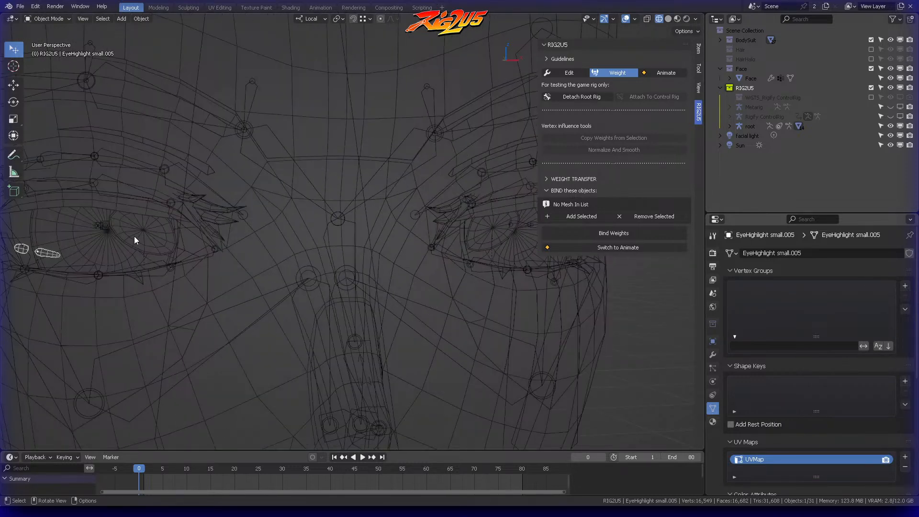
click(134, 237)
scroll(251, 219, down, 2)
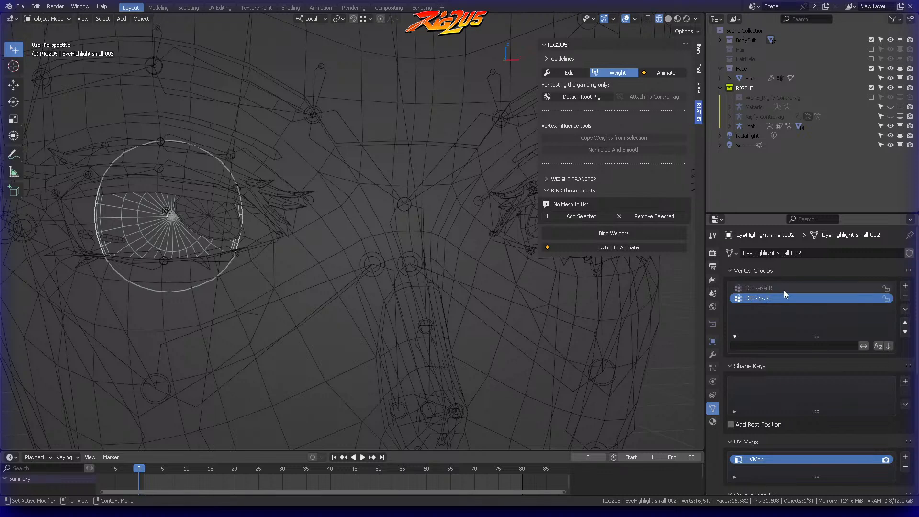
double_click(771, 288)
key(ctrl+c)
key(Return)
middle_drag(271, 247, 276, 249)
Step: Add a vertex group named DEF-eye.R to EyeHighlight small.005 and enter Edit mode on that mesh
click(112, 238)
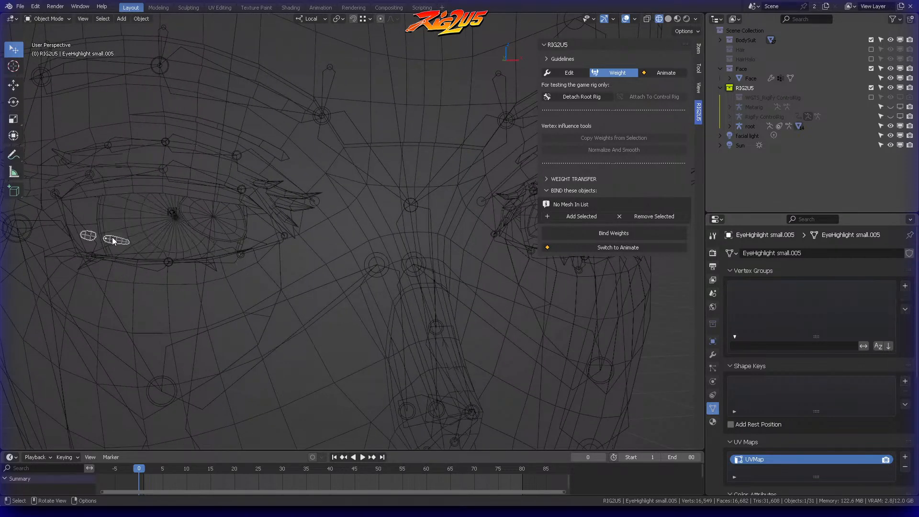
click(905, 287)
double_click(794, 291)
key(ctrl+v)
key(Return)
key(ctrl+Tab)
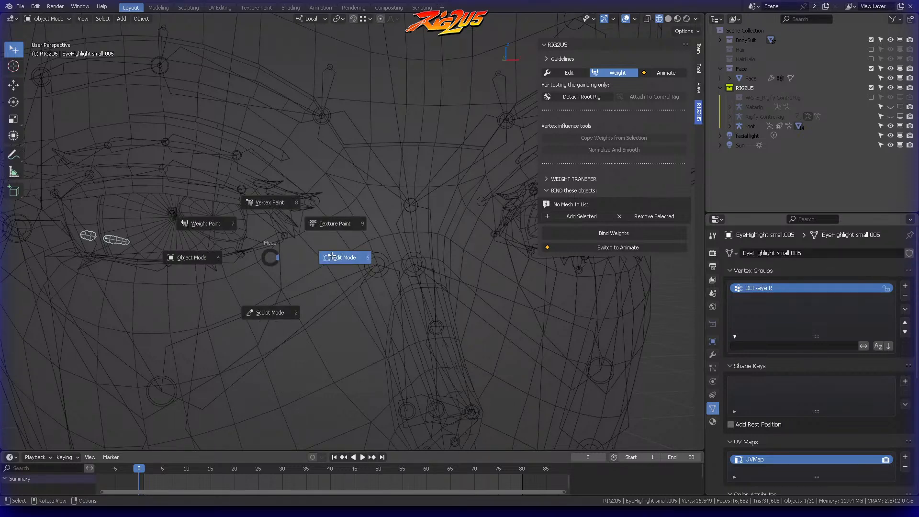
click(336, 257)
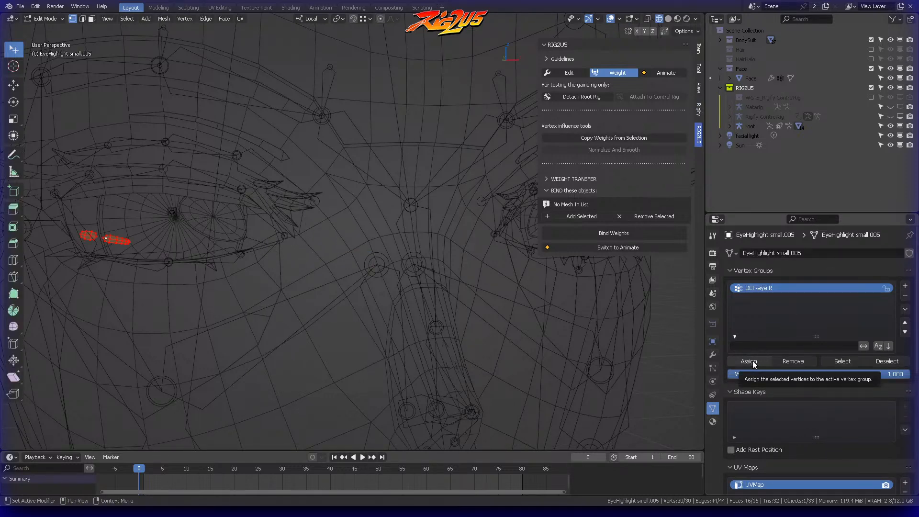
Step: Set the vertex weight for the DEF-eye.R group to 0.8
click(864, 370)
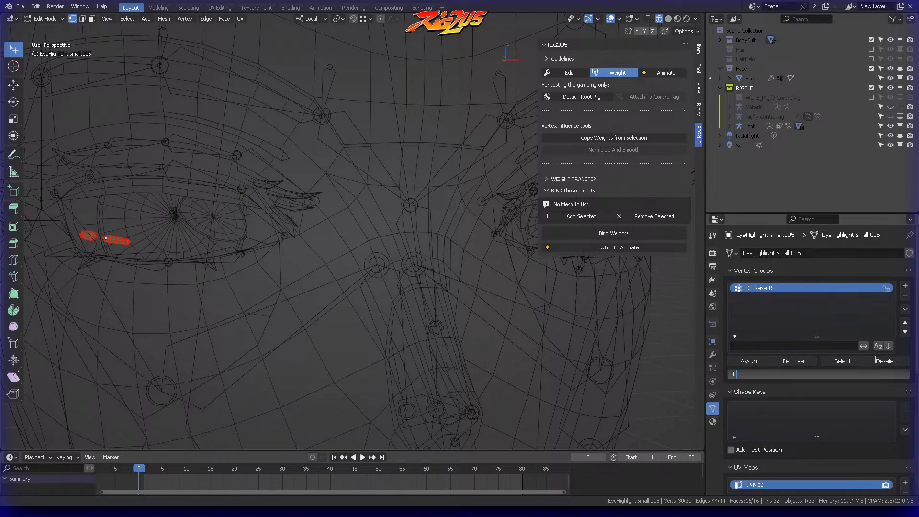
text(.8)
key(Return)
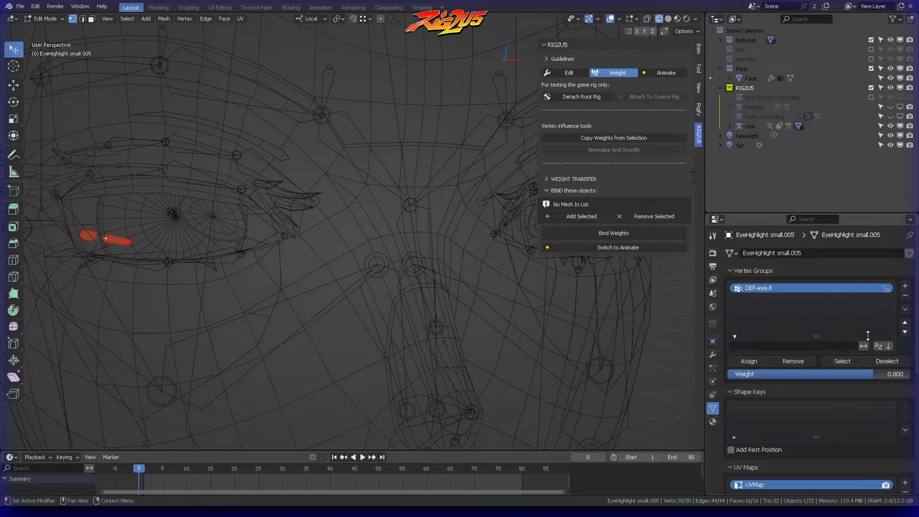
Step: Set the weight to 1.000, assign the selected highlight vertices to DEF-eye.R, and return to Object mode
middle_drag(389, 298, 320, 288)
drag(849, 373, 896, 374)
click(754, 358)
middle_drag(458, 274, 418, 232)
key(ctrl+Tab)
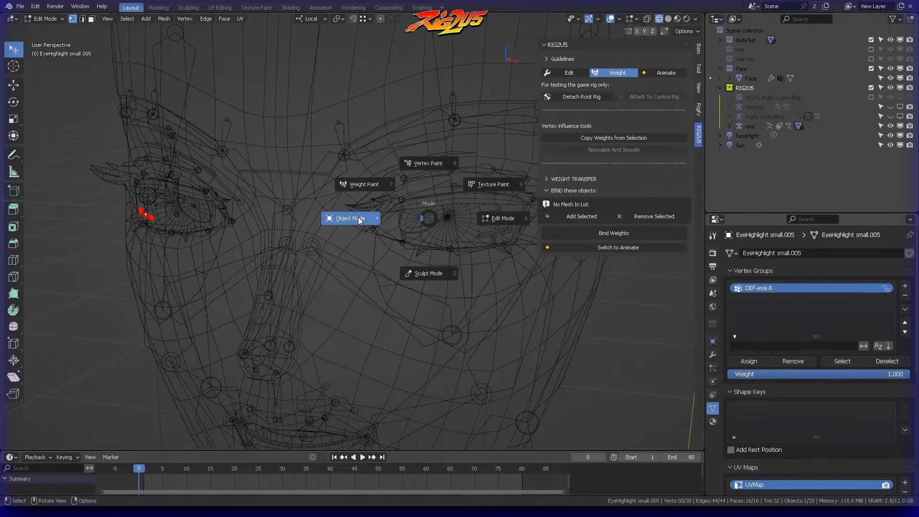
click(351, 217)
Step: Add a vertex group named DEF-eye.R to EyeHighlight small.006, assign all its vertices in Edit mode, and return to Object mode
click(485, 236)
key(Tab)
key(a)
click(904, 286)
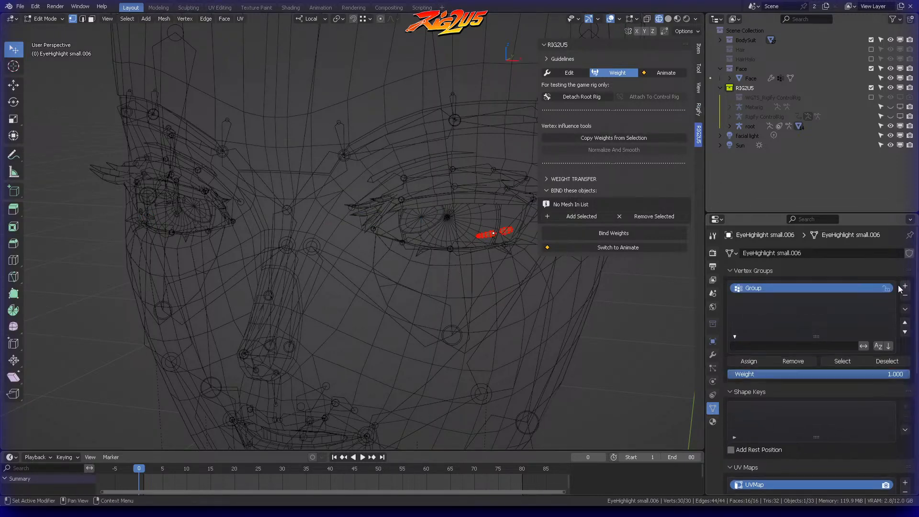
double_click(834, 286)
key(ctrl+v)
key(Return)
click(749, 361)
scroll(473, 230, up, 3)
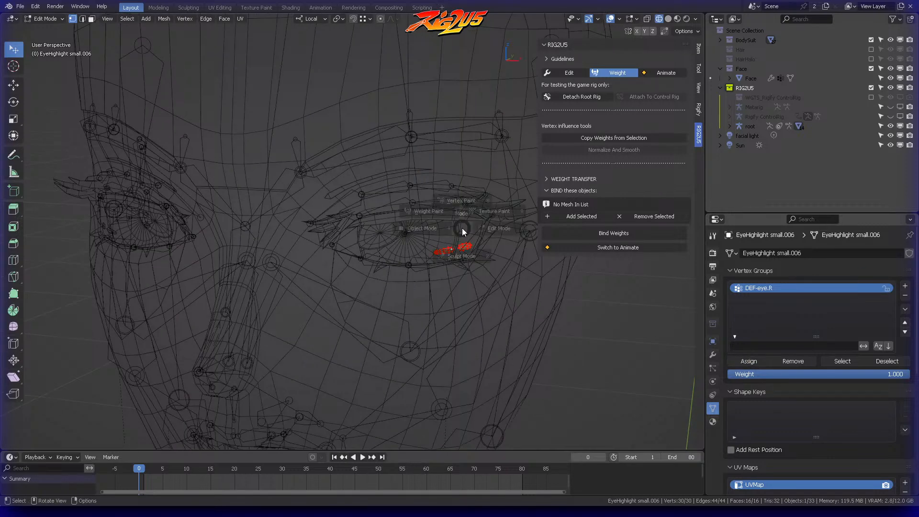
key(Tab)
Step: Enter Edit mode on EyeHighlight small.003 and add a vertex group named DEF-eye.R
click(389, 233)
key(ctrl+Tab)
click(426, 231)
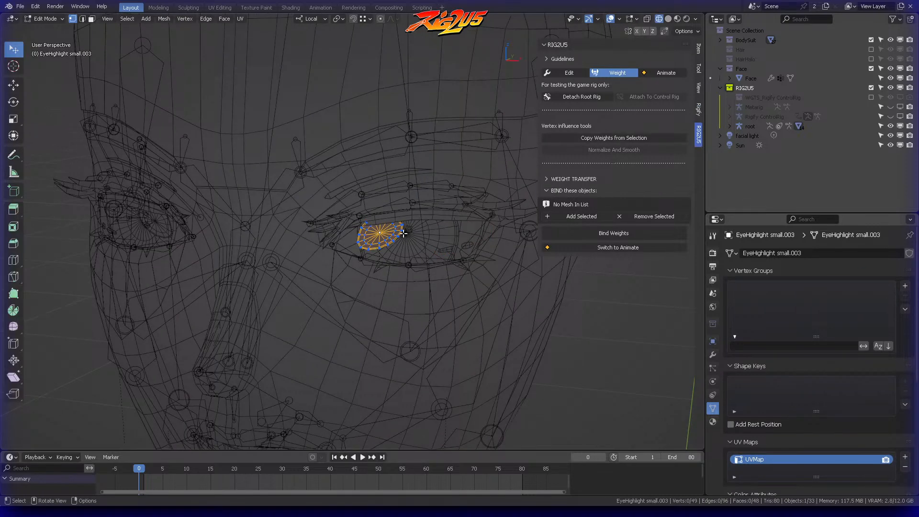
click(905, 286)
double_click(780, 288)
key(ctrl+v)
key(Return)
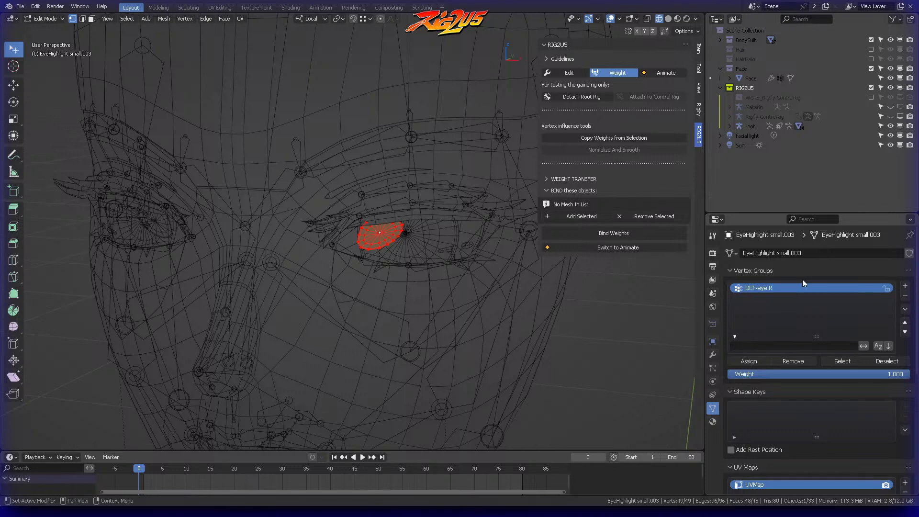
Step: Rename the vertex group on EyeHighlight small.003 as DEF-eye.L and return to Object mode
double_click(774, 288)
key(ctrl+c)
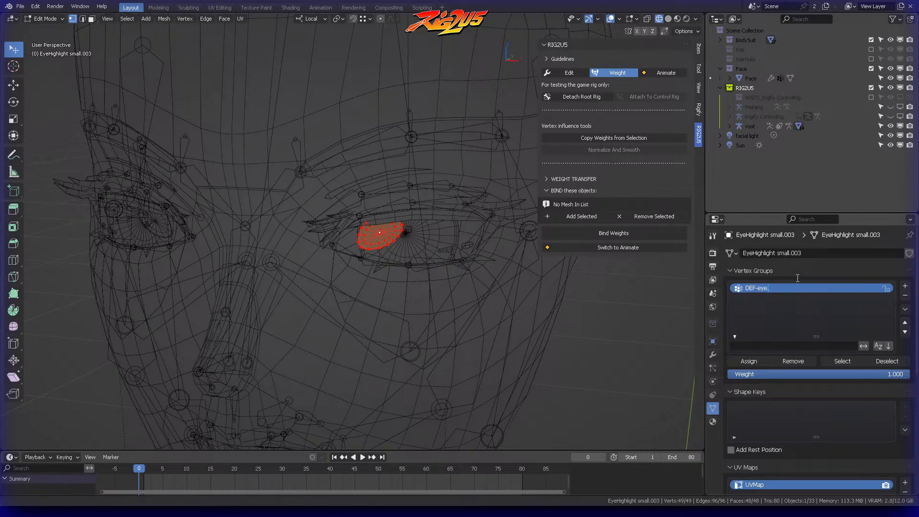
key(Return)
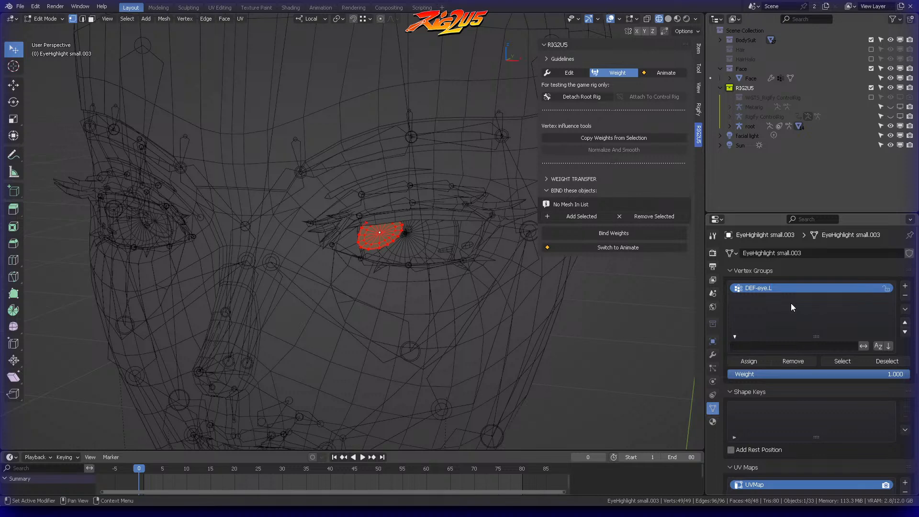
key(Tab)
Step: In Edit mode on EyeHighlight small.006, replace the existing vertex group with a new one named DEF-eye.L
click(353, 252)
click(444, 250)
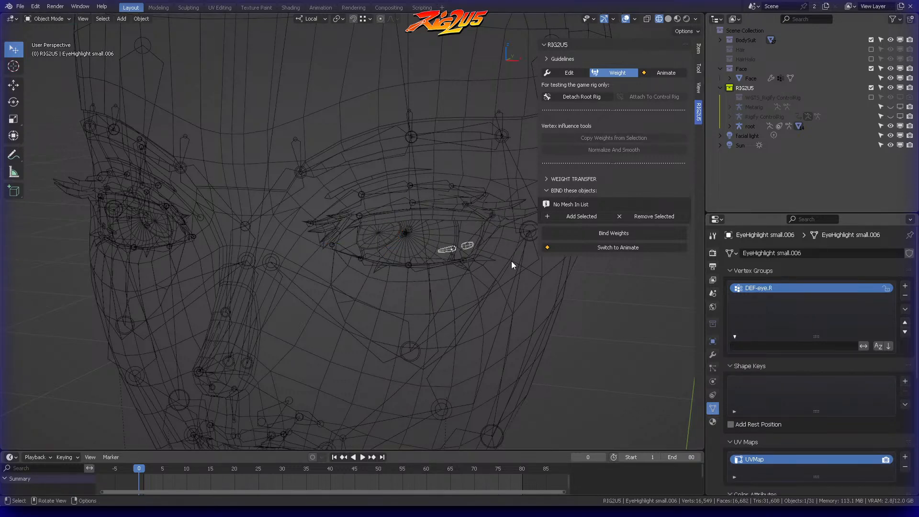
key(Tab)
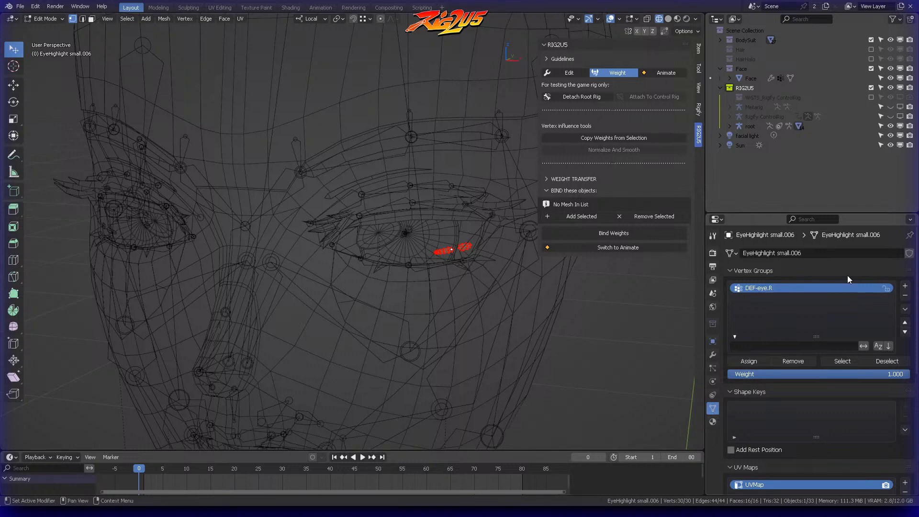
click(906, 296)
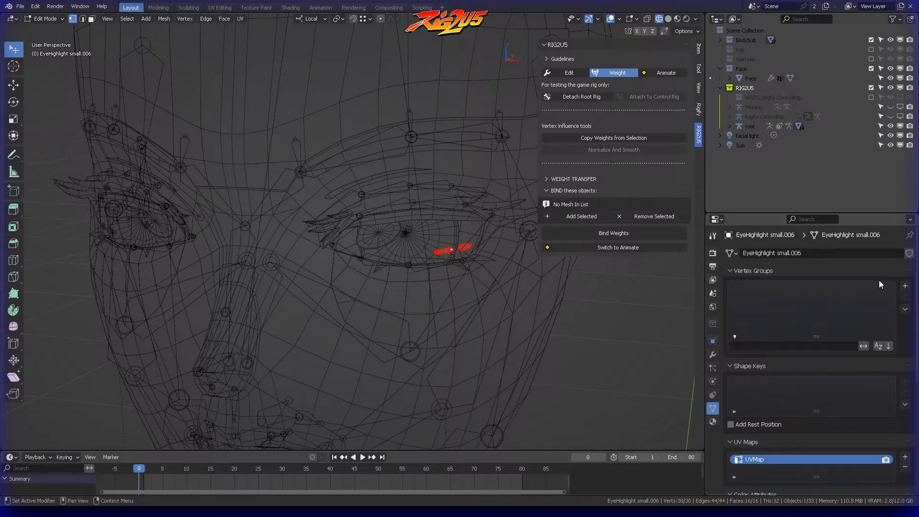
click(904, 286)
double_click(769, 289)
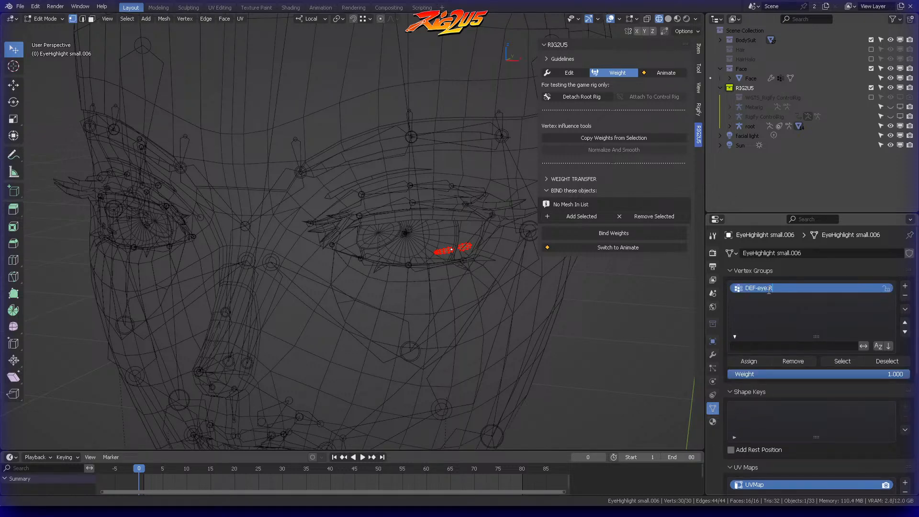
text(DEF-eye.L)
key(Return)
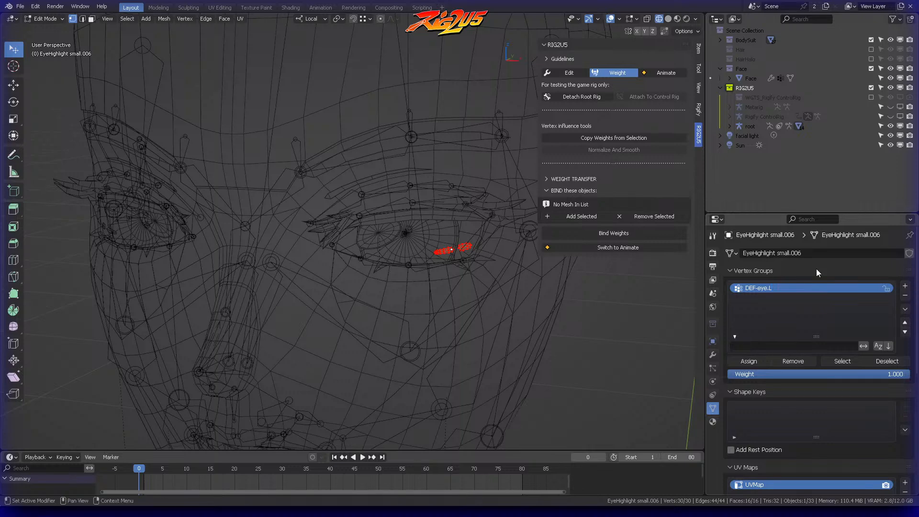
Step: Assign the selected vertices of EyeHighlight small.006 to DEF-eye.L and return to Object mode
click(750, 363)
middle_drag(299, 241, 347, 236)
key(ctrl+Tab)
click(270, 236)
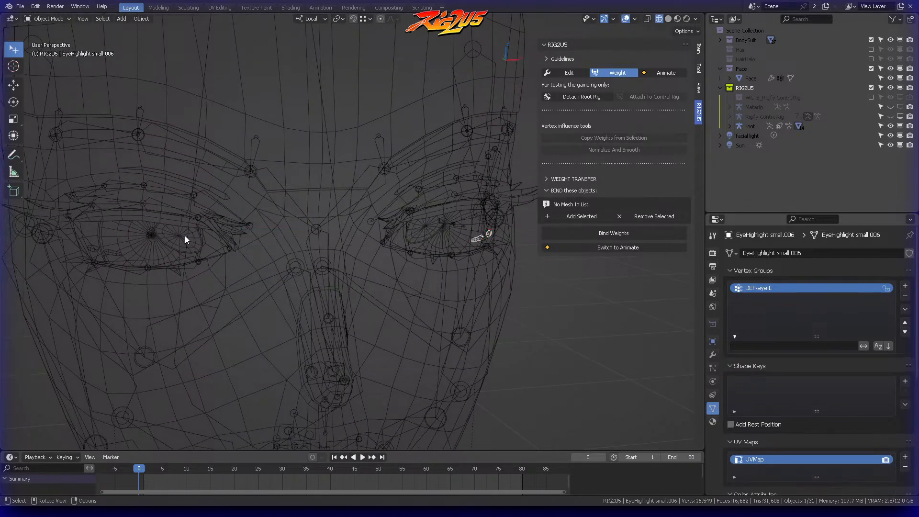
Step: Select all vertices of EyeHighlight small.004 in Edit mode and add a vertex group named DEF-eye.R
click(180, 234)
key(ctrl+Tab)
click(253, 224)
key(a)
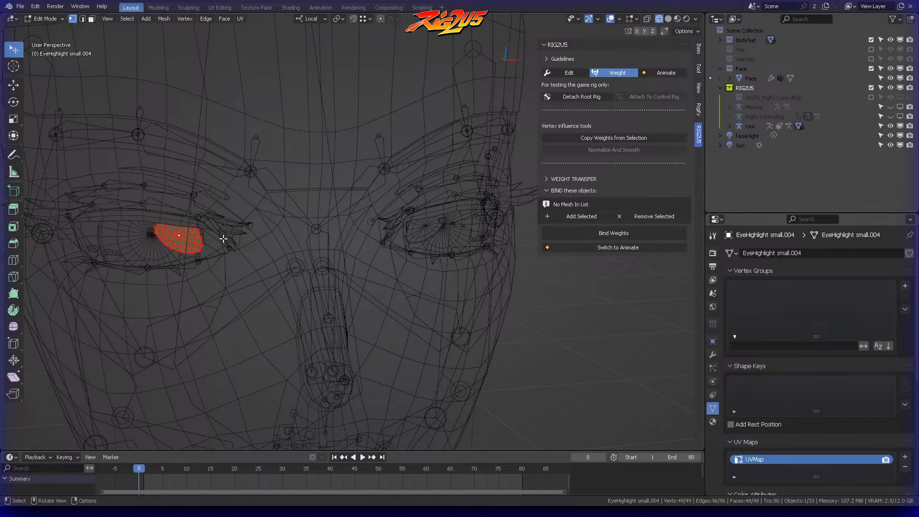
click(905, 286)
double_click(785, 289)
key(ctrl+v)
key(Return)
Step: Assign the selected vertices of EyeHighlight small.004 to DEF-eye.R and return to Object mode
click(749, 361)
middle_drag(225, 224, 329, 211)
key(ctrl+Tab)
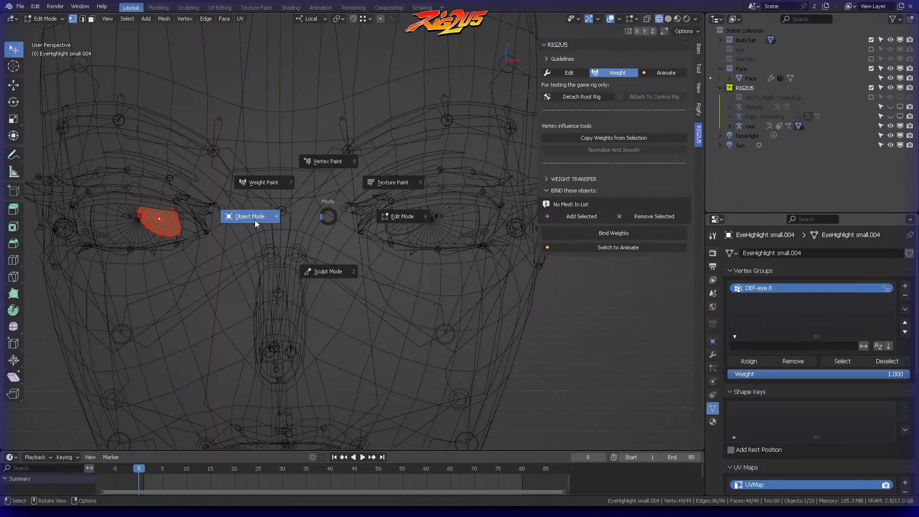
click(255, 220)
Step: Switch RIG2U5 to Animate and try moving the eyes control of the Rigify ControlRig
scroll(364, 232, down, 4)
click(676, 71)
middle_drag(462, 181, 281, 103)
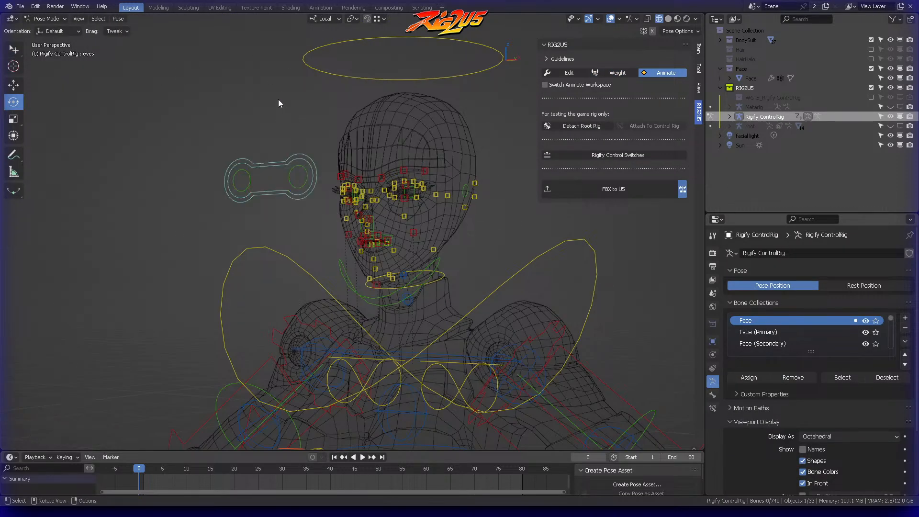
click(251, 164)
key(g)
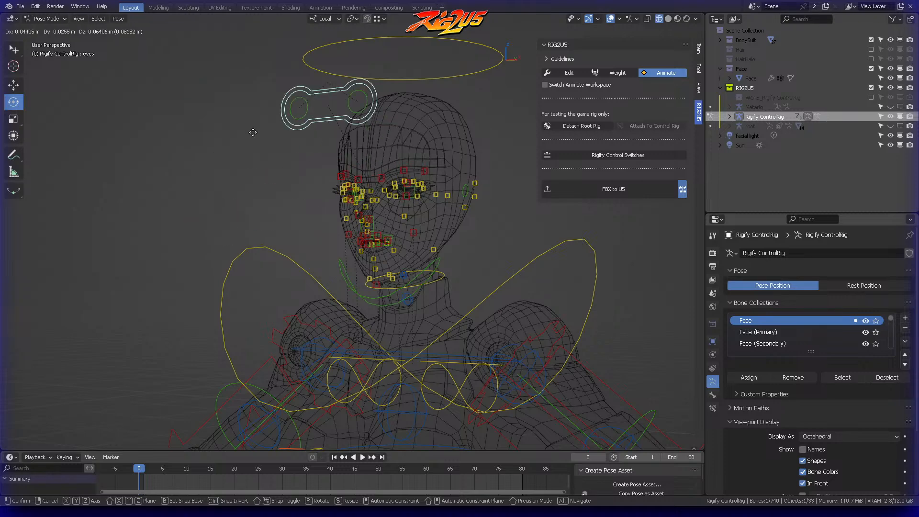
key(Escape)
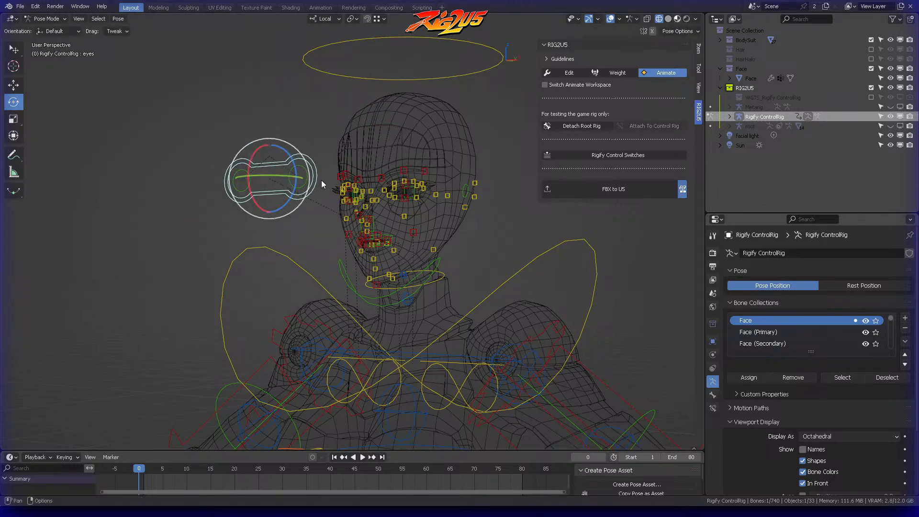
Step: Show the character in Material Preview shading and move the eyes control around to test the eye and highlight weights
key(shift+z)
mouse_move(346, 159)
middle_down()
mouse_move(325, 153)
mouse_move(301, 166)
mouse_move(313, 131)
middle_up()
scroll(306, 146, up, 1)
scroll(304, 137, up, 1)
key(g)
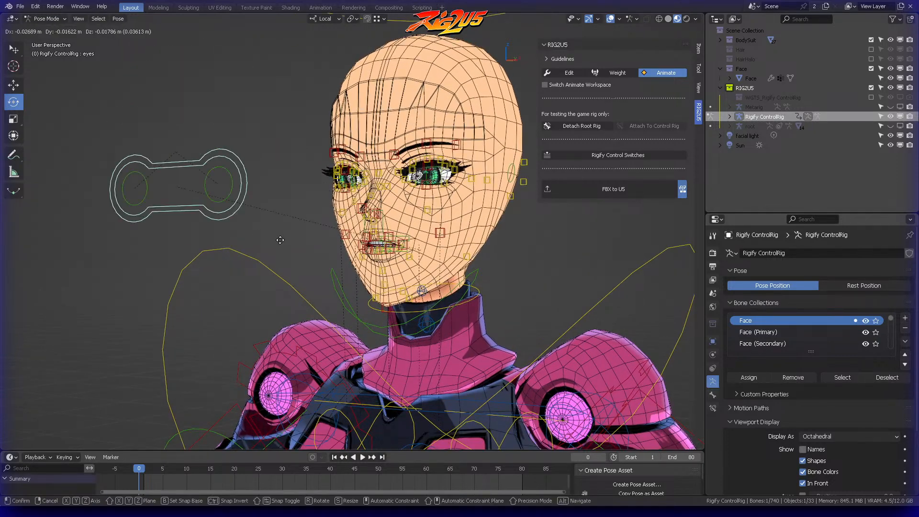
click(296, 169)
middle_drag(298, 167, 356, 152)
key(g)
click(370, 127)
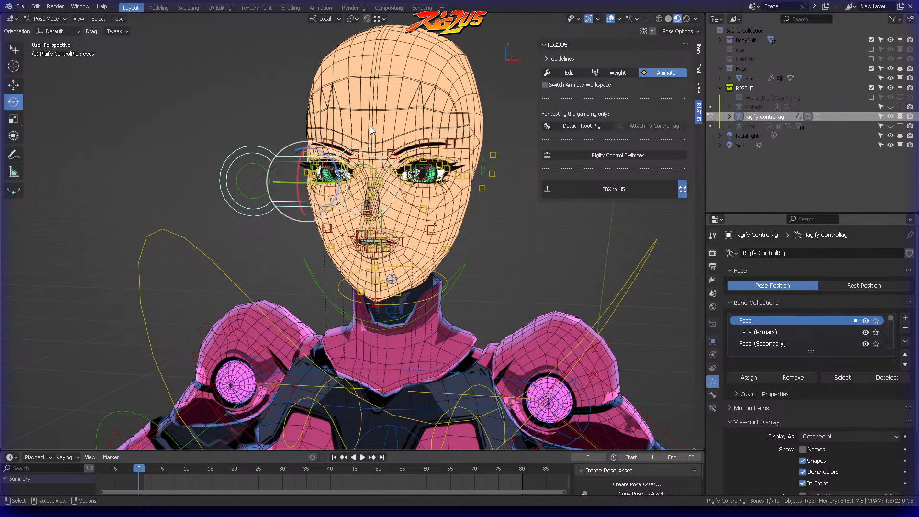
Step: Try moving the eyes control to test how the character's gaze follows it
key(g)
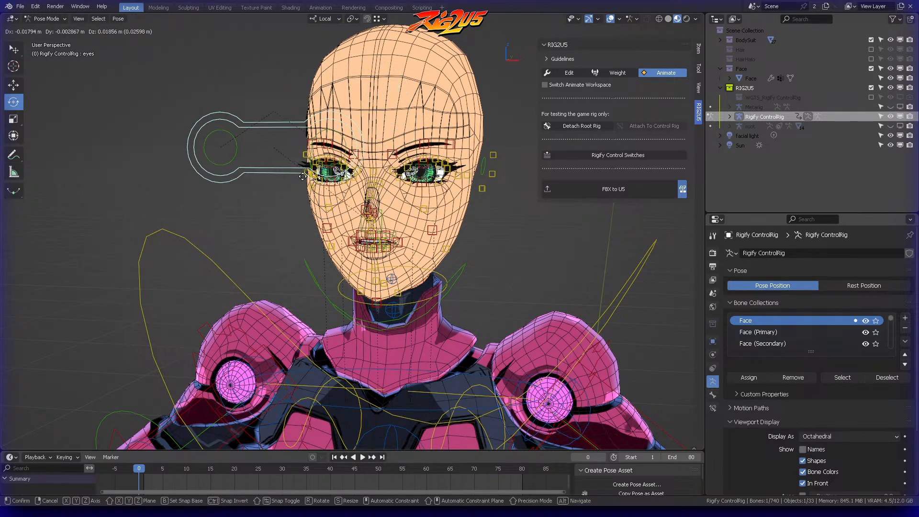
right_click(415, 161)
middle_drag(421, 162, 341, 180)
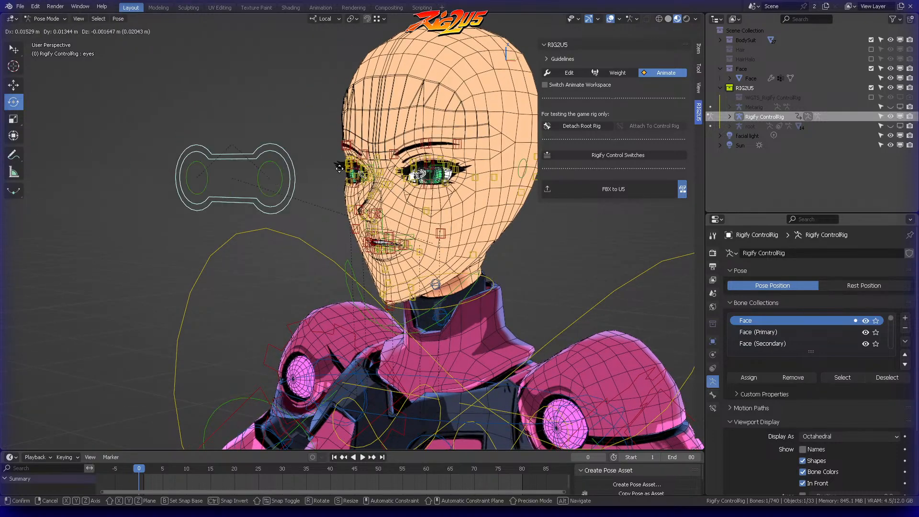
right_click(379, 140)
Step: Select the left upper eyelid control lid.T.L.002 and lower it along its local axis over the iris
scroll(379, 140, up, 2)
scroll(378, 143, up, 6)
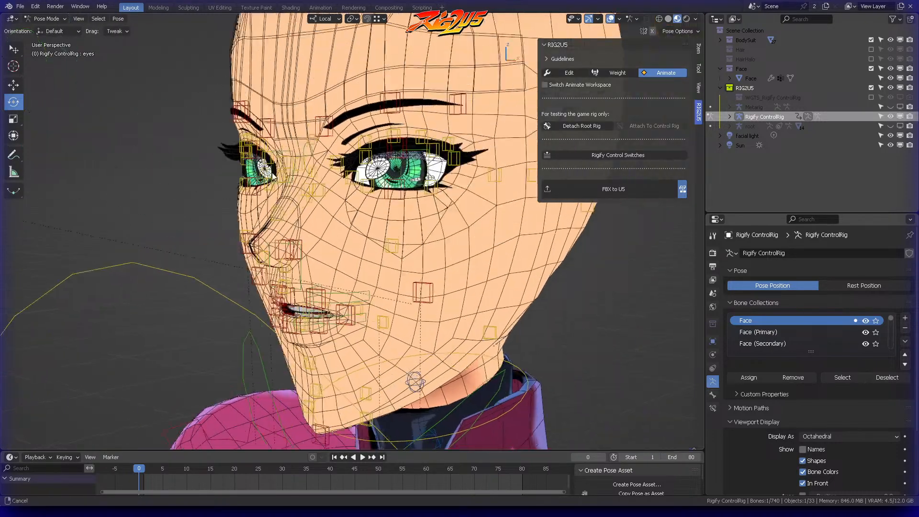
middle_drag(375, 150, 391, 133)
click(392, 134)
key(KP_Decimal)
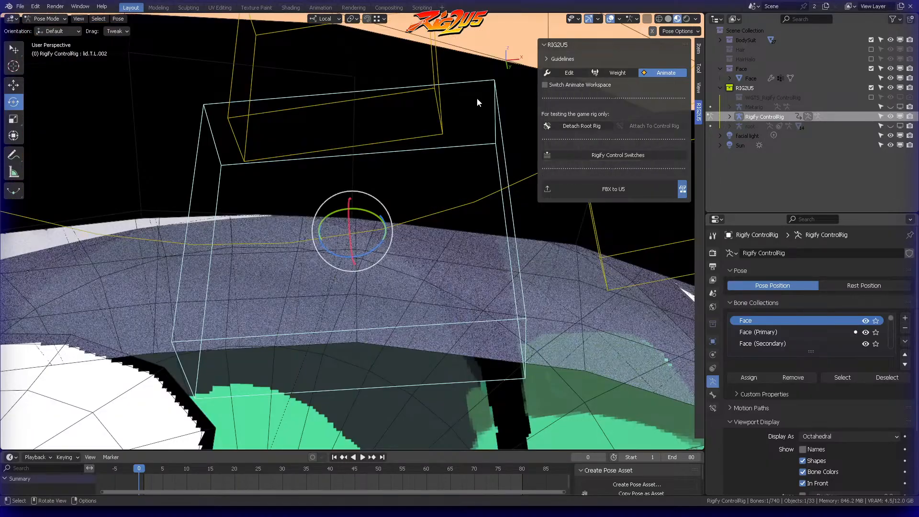
scroll(477, 105, down, 5)
middle_drag(449, 171, 389, 182)
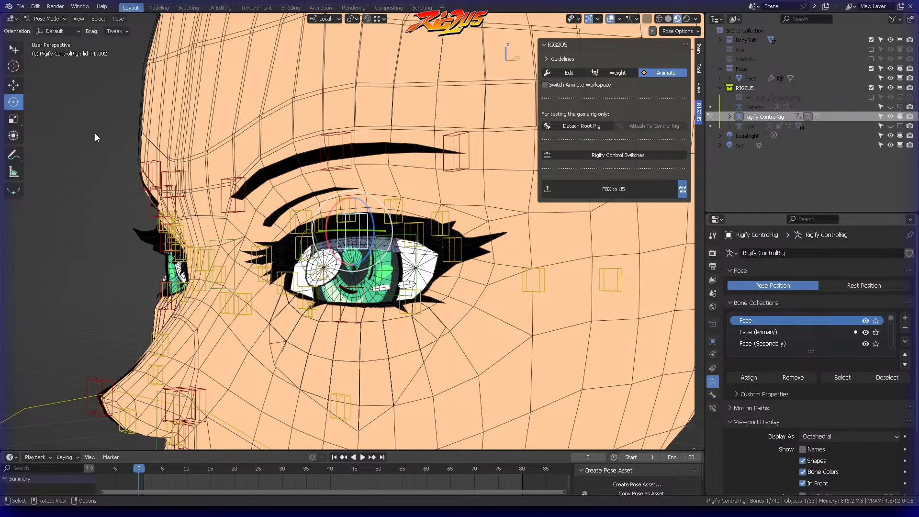
click(17, 84)
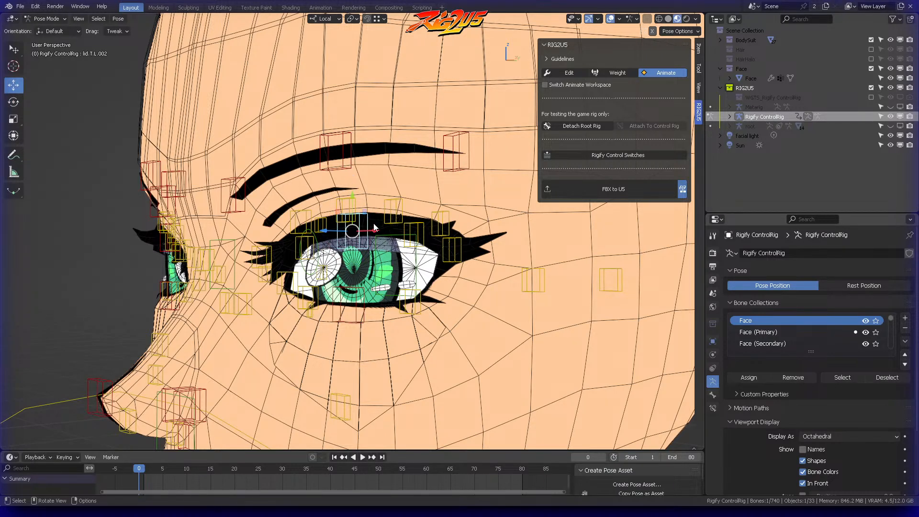
drag(352, 203, 352, 253)
Step: Inspect the lowered left eyelid's deformation and select the middle brow control above it
middle_drag(380, 226, 391, 181)
scroll(391, 181, up, 3)
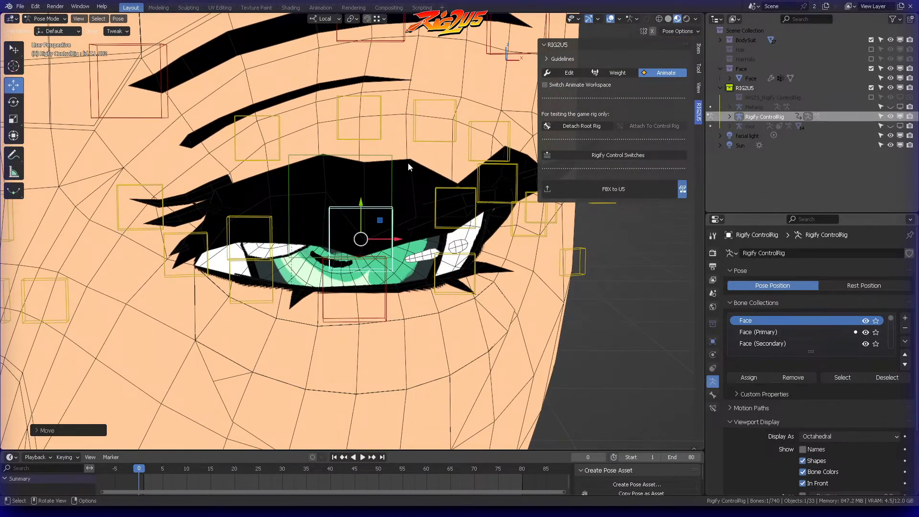
click(408, 162)
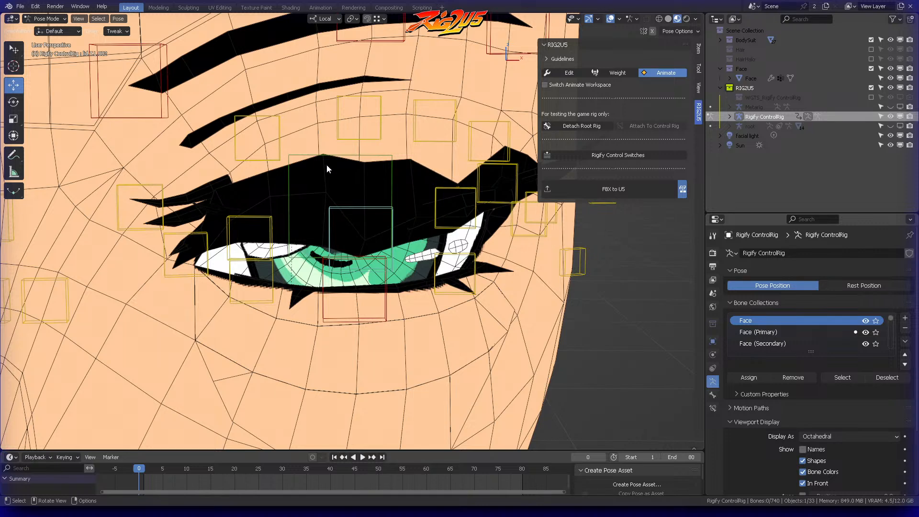
mouse_move(325, 162)
middle_down()
mouse_move(335, 168)
mouse_move(329, 164)
middle_up()
click(359, 95)
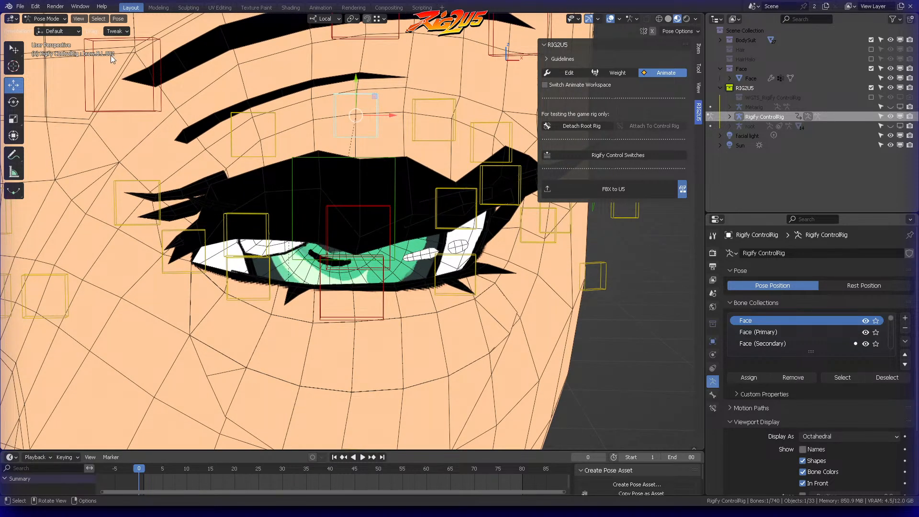
middle_drag(364, 131, 399, 211)
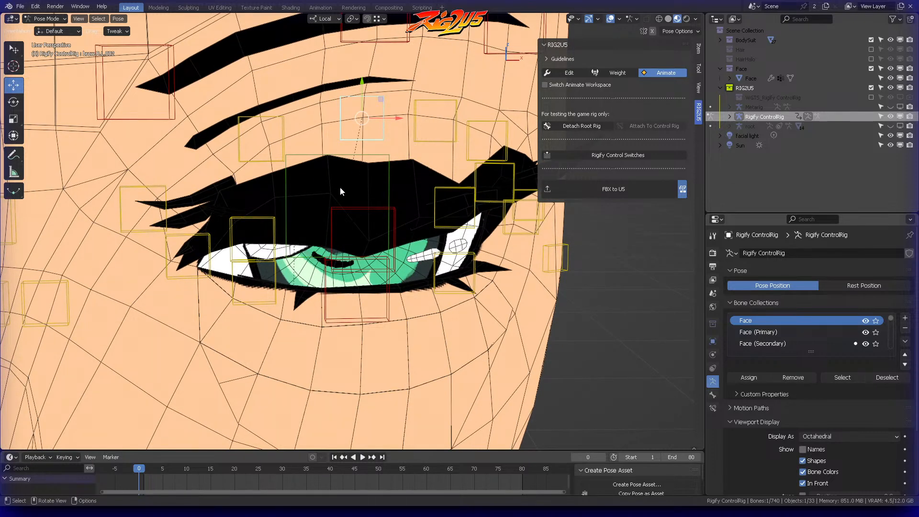
middle_drag(391, 186, 432, 171)
Step: Clear the left upper eyelid control's location and return the rig to Object Mode with nothing selected
scroll(370, 162, down, 1)
click(374, 204)
scroll(381, 181, down, 3)
key(alt+g)
key(Tab)
click(368, 174)
key(alt+a)
scroll(393, 210, down, 4)
shift+middle_drag(393, 211, 439, 143)
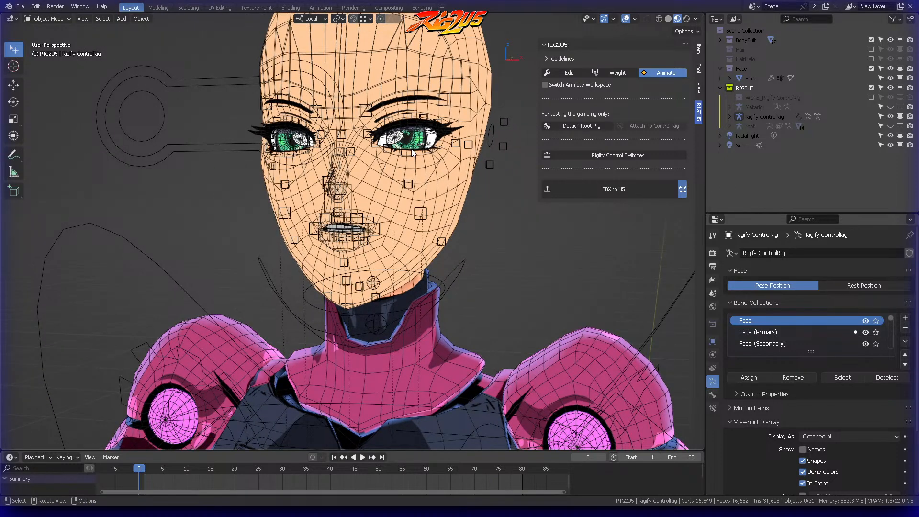
Step: Put the Rigify control rig in Pose Mode and try moving the left lower eyelid control lid.B.L.002
middle_drag(413, 152, 391, 167)
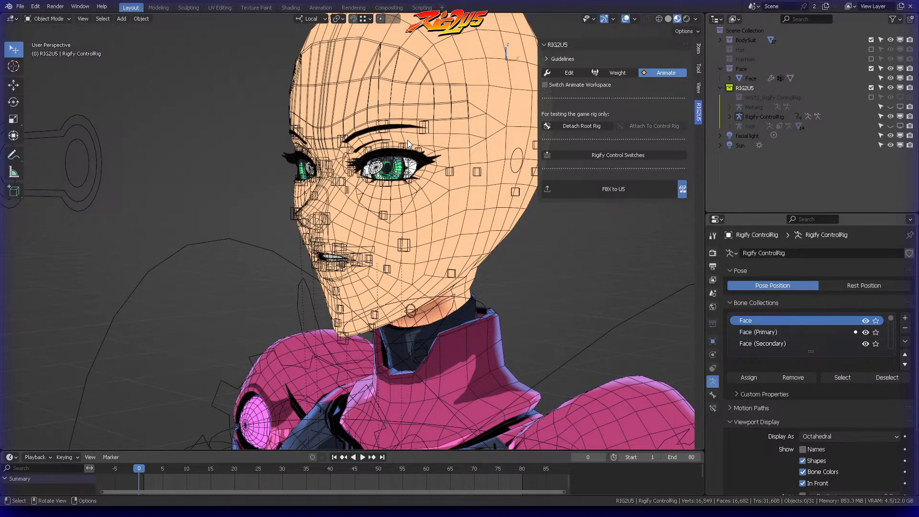
scroll(401, 156, up, 2)
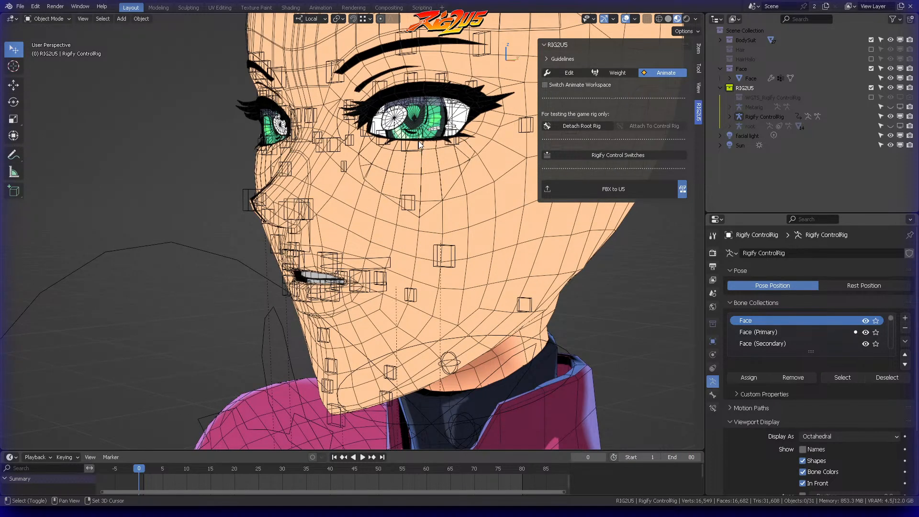
scroll(395, 169, up, 2)
click(395, 169)
key(ctrl+Tab)
click(399, 213)
click(401, 162)
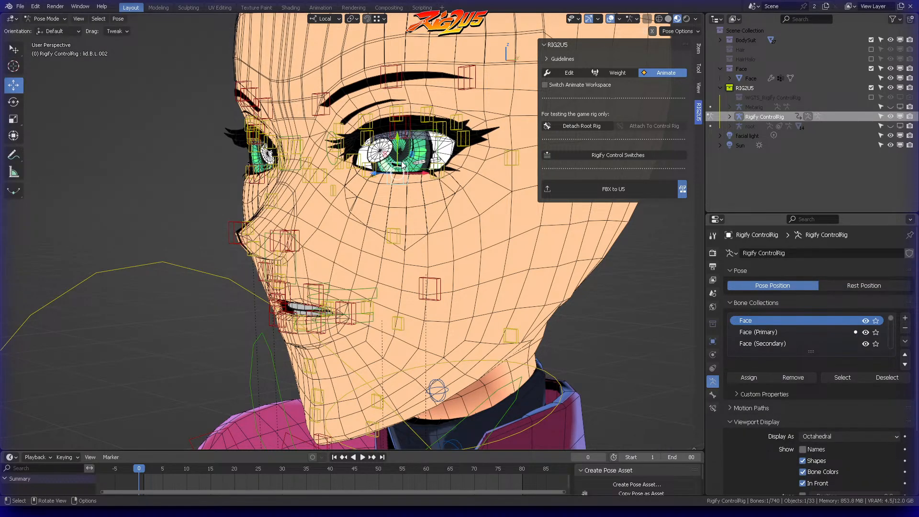
key(g)
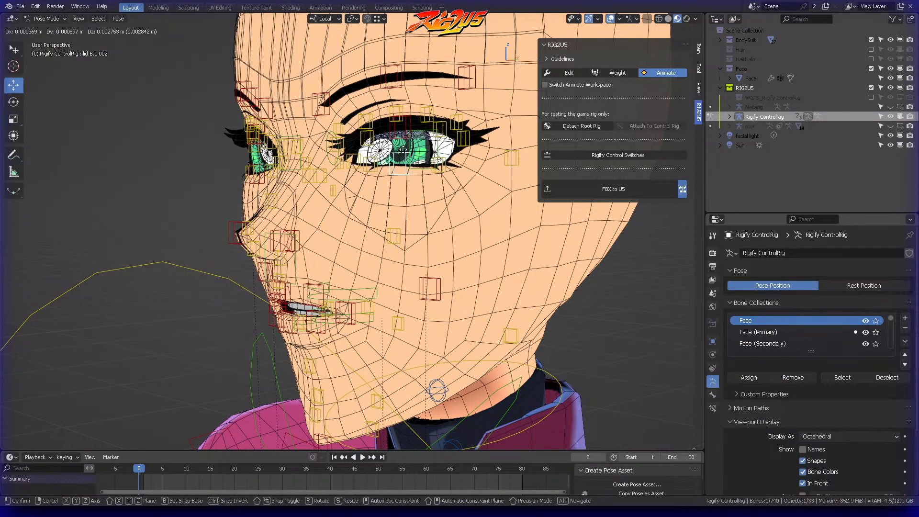
click(399, 165)
middle_drag(408, 160, 405, 170)
Step: Try moving the left upper eyelid control lid.T.L.002 downward to test the blink
click(401, 166)
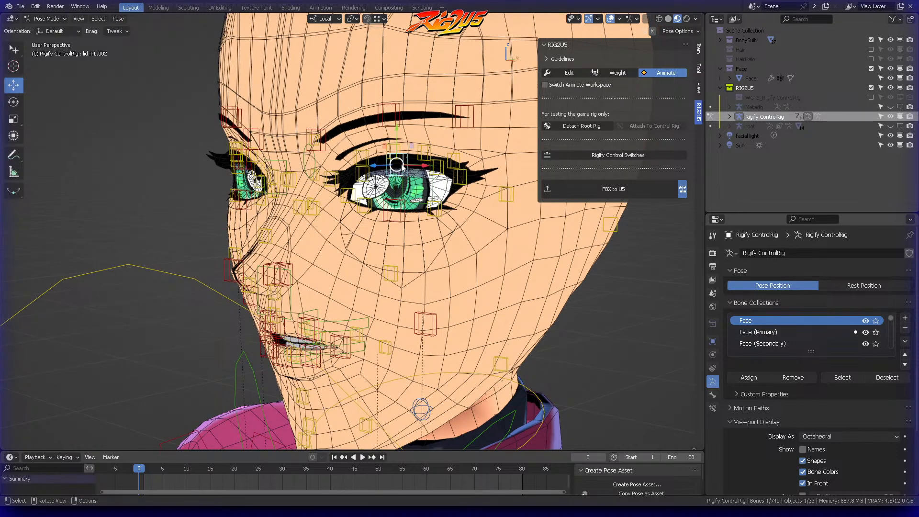
key(g)
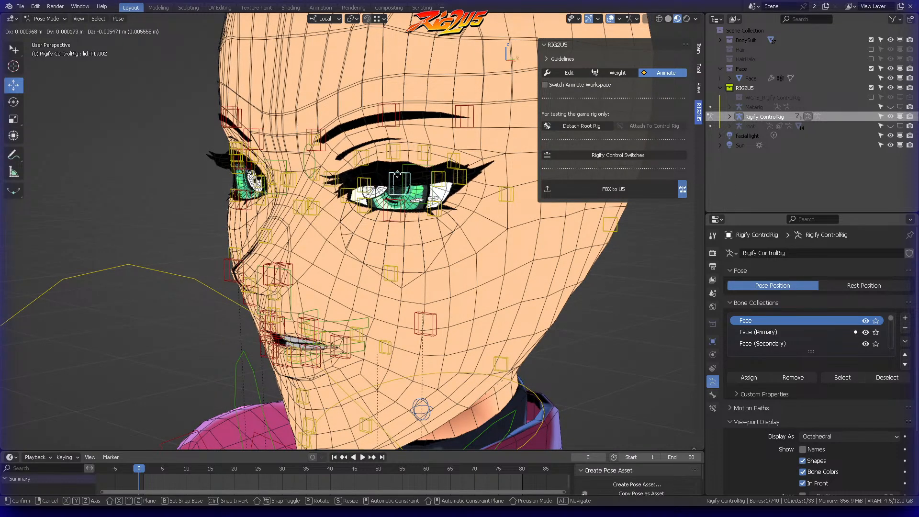
right_click(406, 172)
middle_drag(406, 171, 437, 154)
scroll(450, 157, down, 2)
Step: Return to Object Mode and select the Face mesh
key(ctrl+Tab)
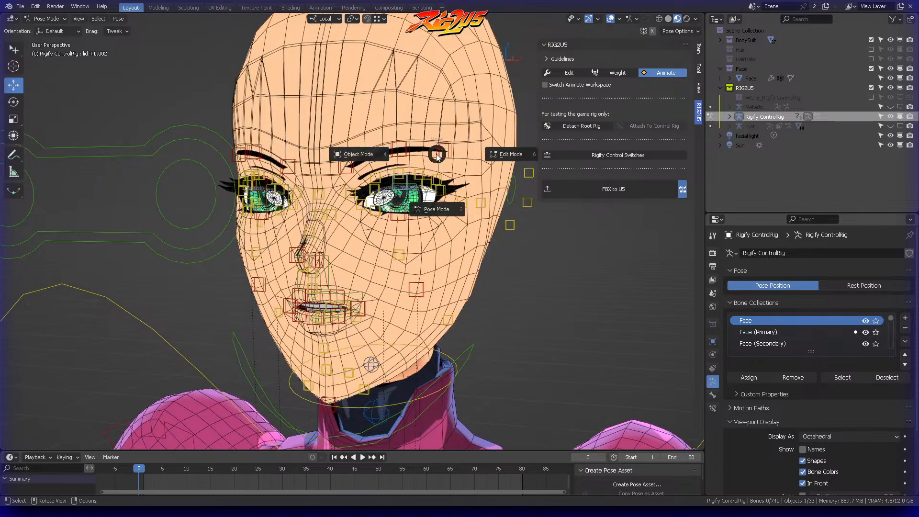
click(385, 163)
key(alt+a)
middle_drag(384, 163, 406, 163)
click(442, 169)
middle_drag(460, 170, 455, 207)
scroll(455, 207, down, 5)
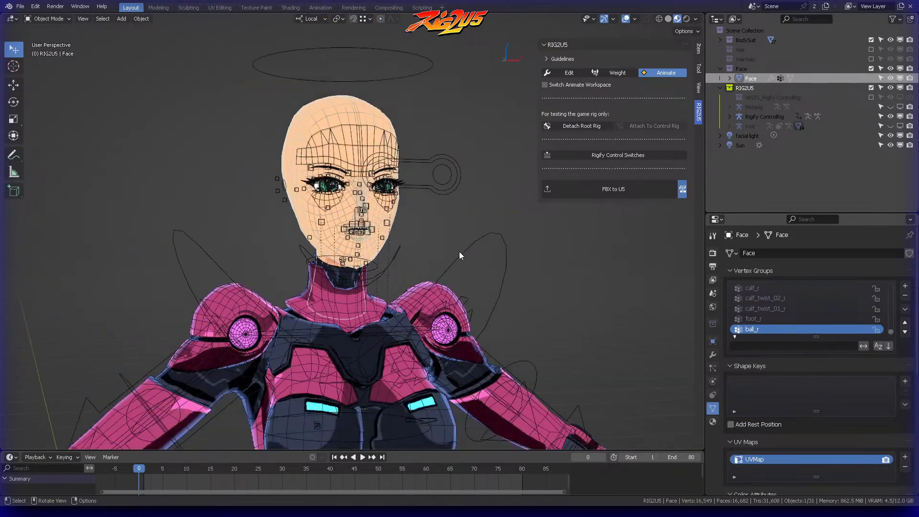
scroll(458, 207, down, 2)
middle_drag(459, 208, 448, 171)
scroll(475, 206, up, 3)
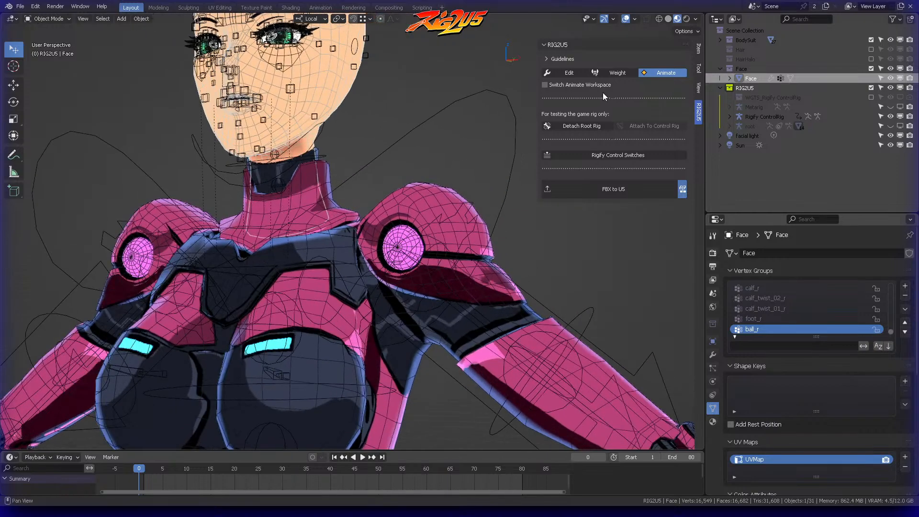
Step: Switch the RIG2U5 add-on to Weight mode and display the viewport with solid shading
click(624, 72)
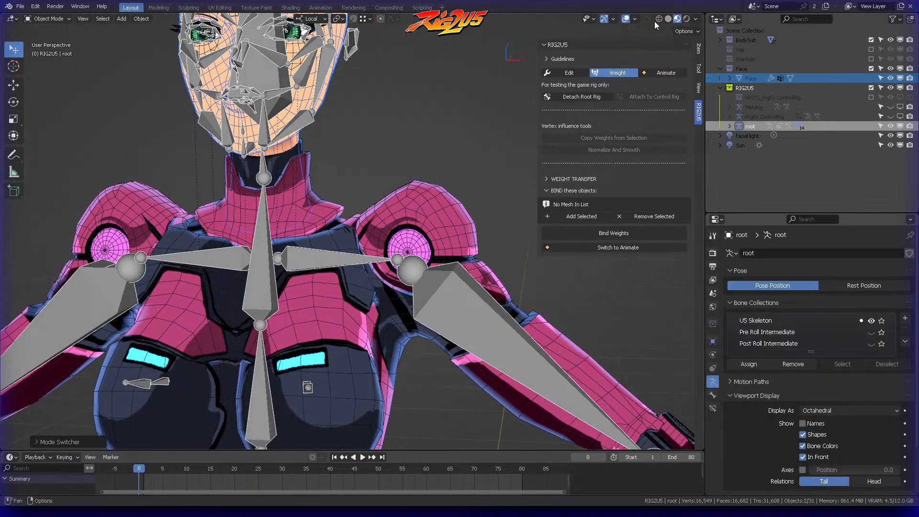
click(659, 19)
click(669, 19)
Step: Select the left shoulder armor and the Body mesh in turn to compare their vertex groups
click(464, 208)
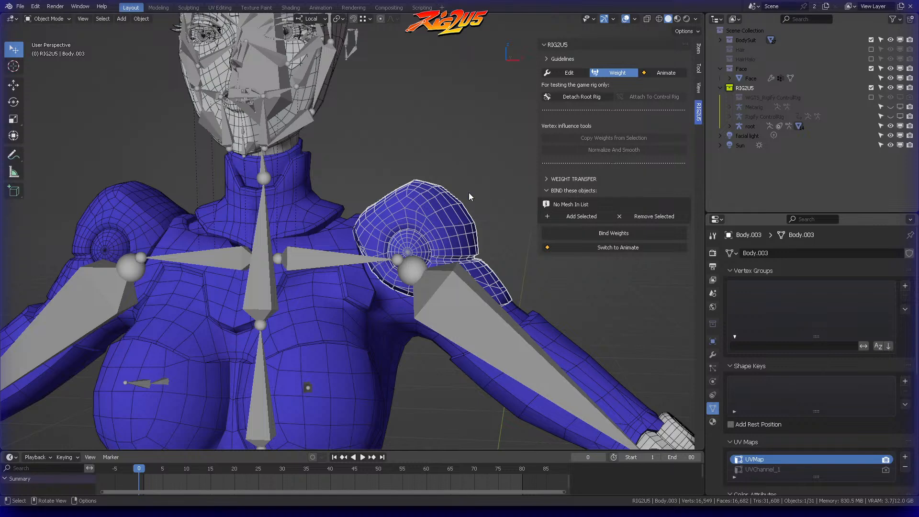
shift+middle_drag(464, 209, 415, 90)
scroll(447, 140, down, 2)
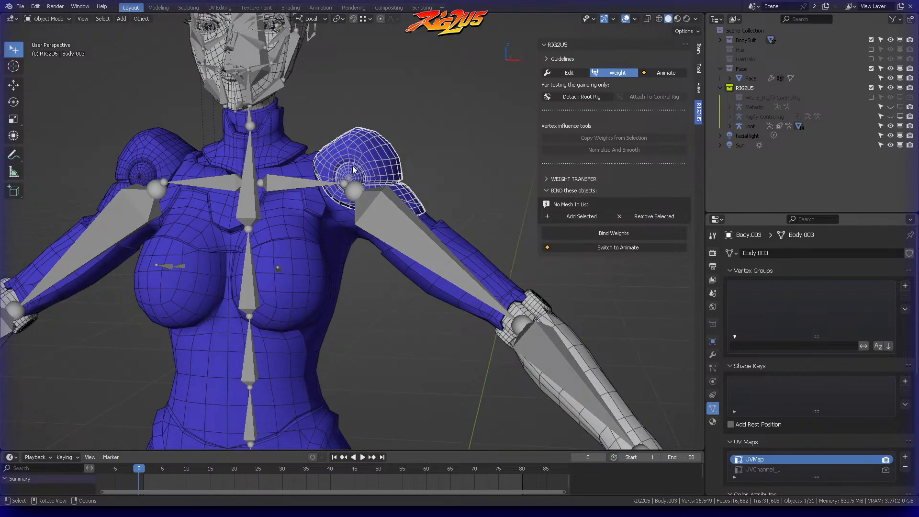
click(336, 222)
middle_drag(394, 148, 415, 141)
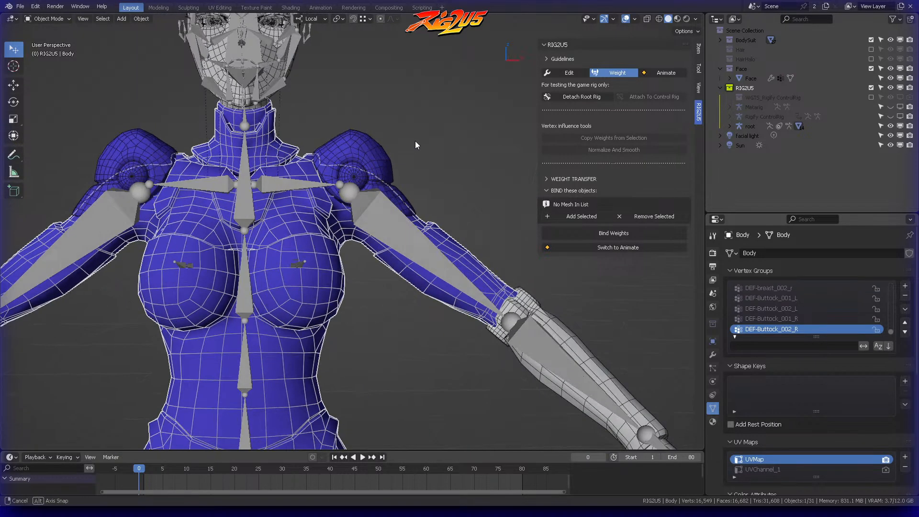
scroll(413, 141, down, 4)
shift+middle_drag(460, 176, 468, 140)
Step: Switch RIG2U5 to Animate mode and try moving the left hand control hand_ik.L
click(665, 74)
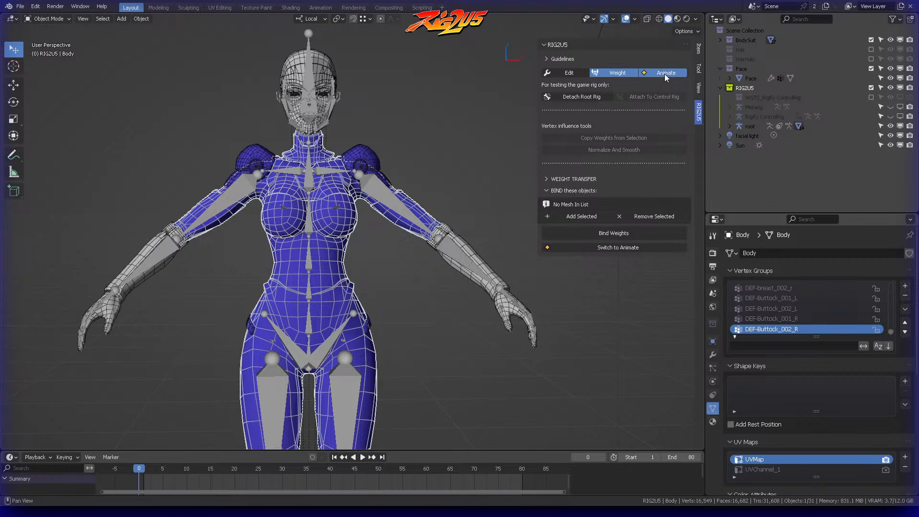
shift+middle_drag(459, 178, 441, 145)
click(491, 259)
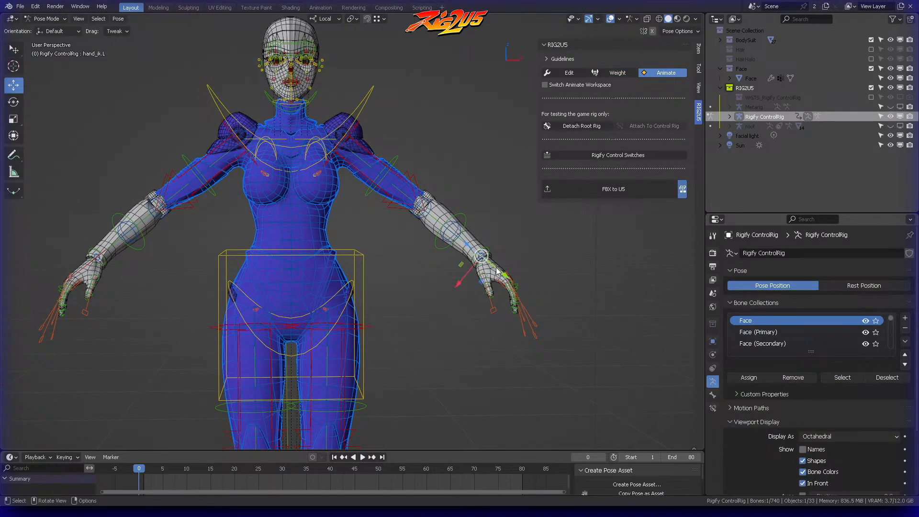
drag(485, 271, 410, 254)
right_click(399, 244)
Step: Try moving hand_ik.L again while viewing the shoulder armor and arm from behind
middle_drag(396, 211, 239, 186)
scroll(404, 181, up, 3)
middle_drag(404, 181, 442, 152)
key(g)
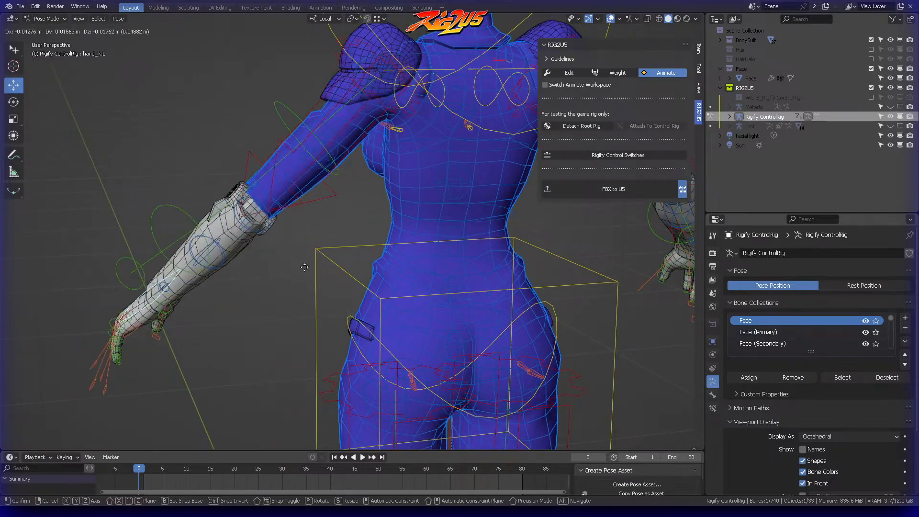
right_click(403, 202)
scroll(403, 202, down, 3)
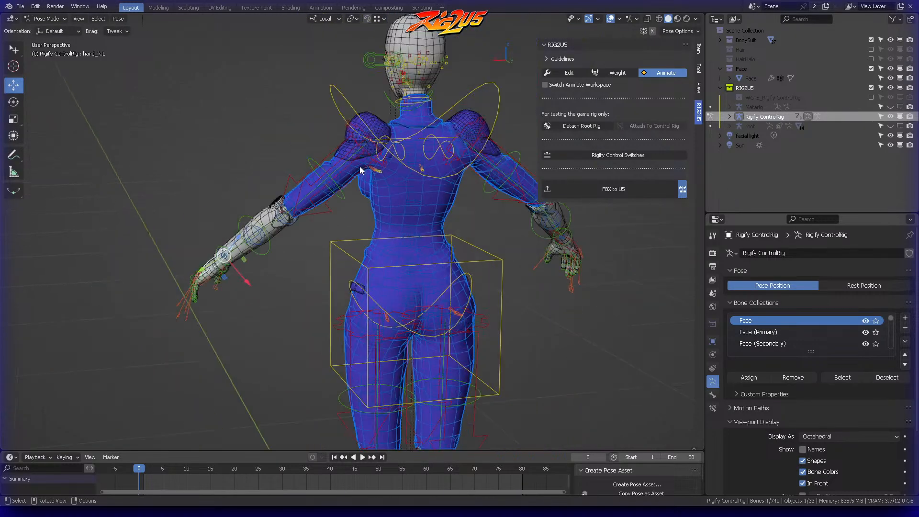
middle_drag(357, 173, 497, 148)
scroll(406, 148, up, 4)
middle_drag(406, 148, 378, 240)
scroll(444, 228, down, 3)
middle_drag(309, 350, 486, 172)
Step: View the character from the front in Object Mode with nothing selected
scroll(466, 150, up, 2)
key(KP_1)
key(Tab)
click(397, 193)
click(478, 187)
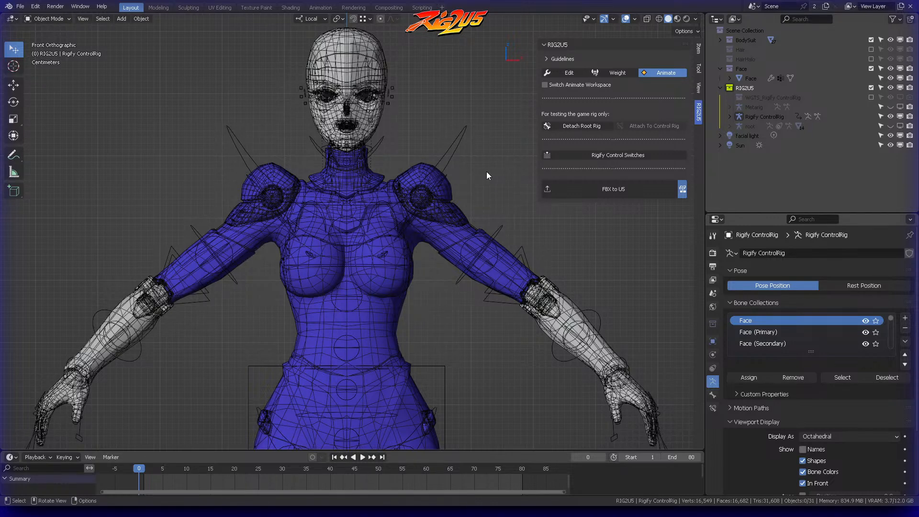
shift+middle_drag(487, 174, 464, 183)
Step: Switch RIG2U5 back to Weight mode and select the left shoulder armor mesh Body.003
click(615, 75)
scroll(464, 185, up, 2)
scroll(455, 183, up, 2)
click(406, 172)
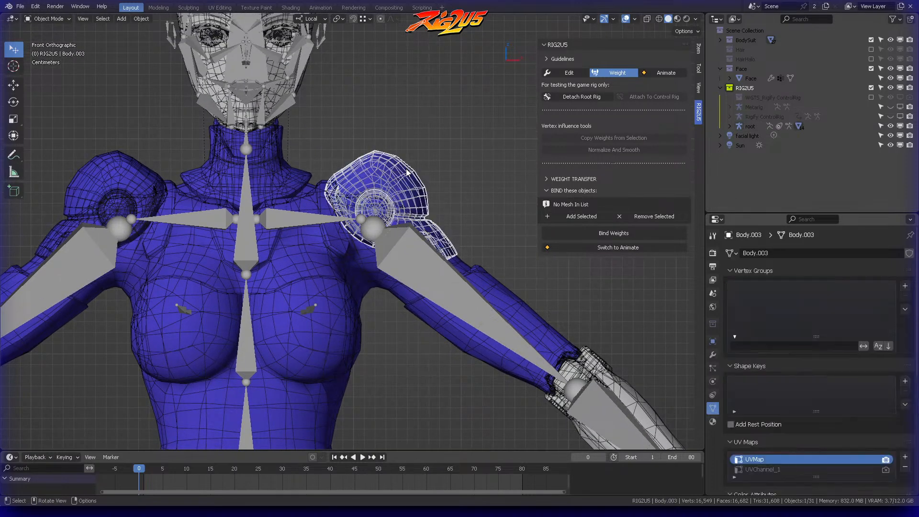
Step: Set the Body mesh as the Copy From object for the RIG2U5 weight transfer
click(541, 189)
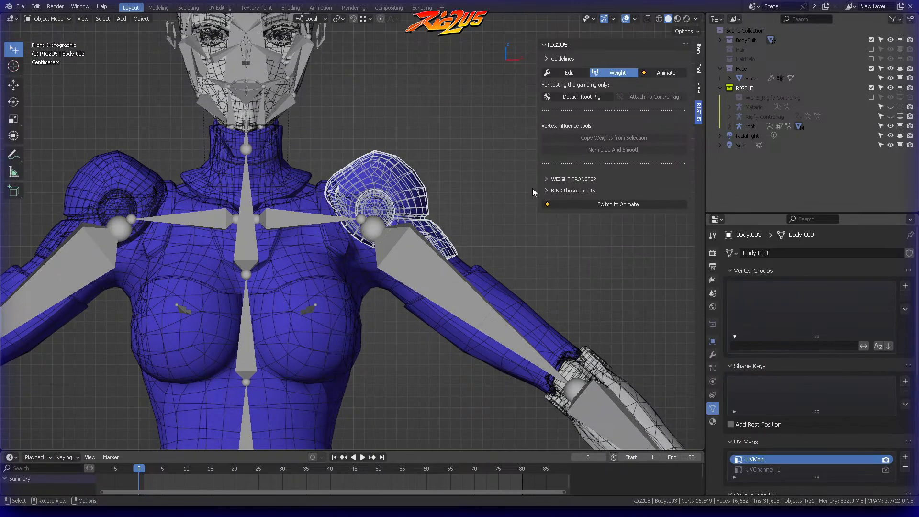
click(566, 178)
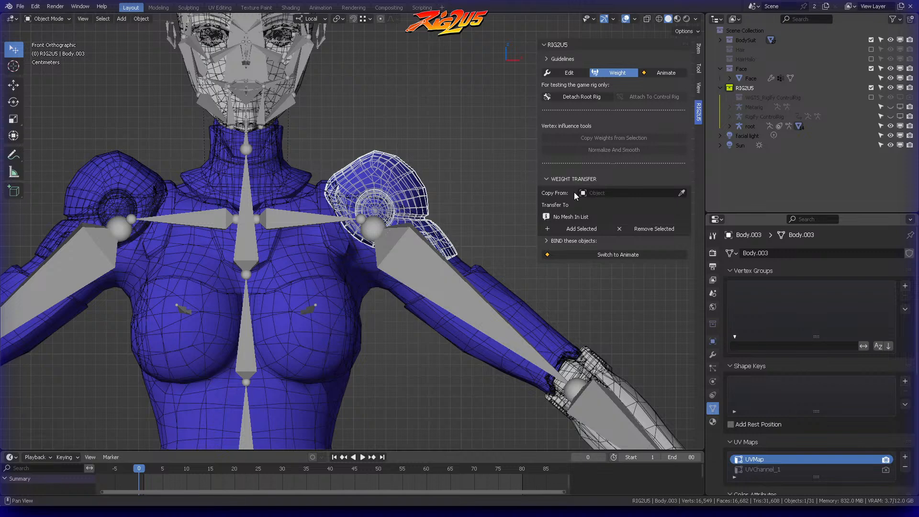
click(682, 191)
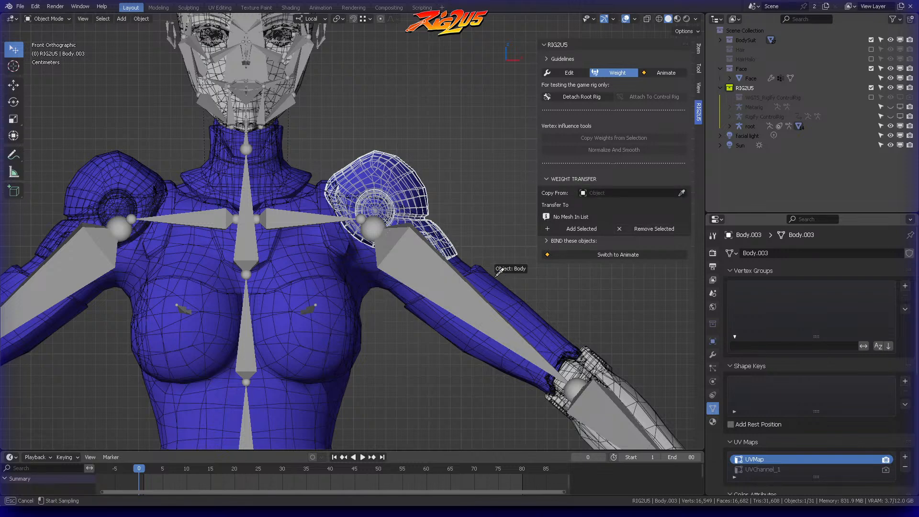
click(401, 287)
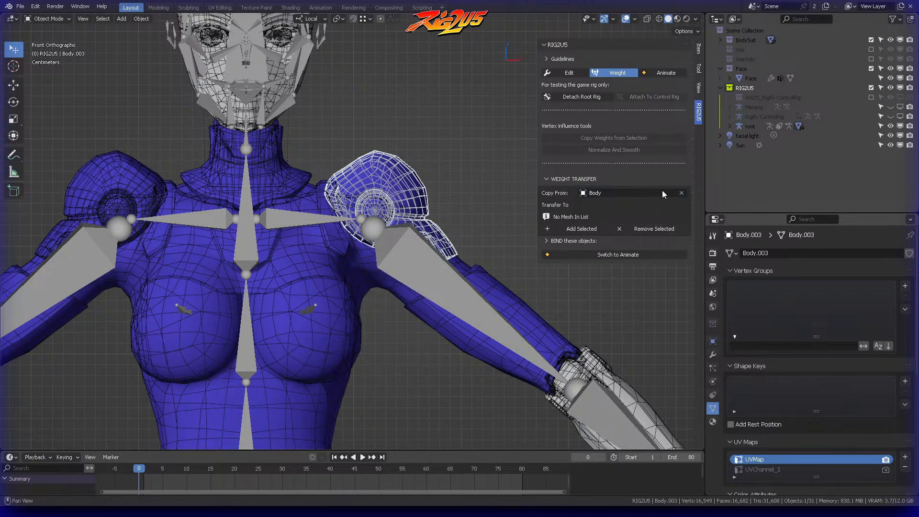
click(682, 193)
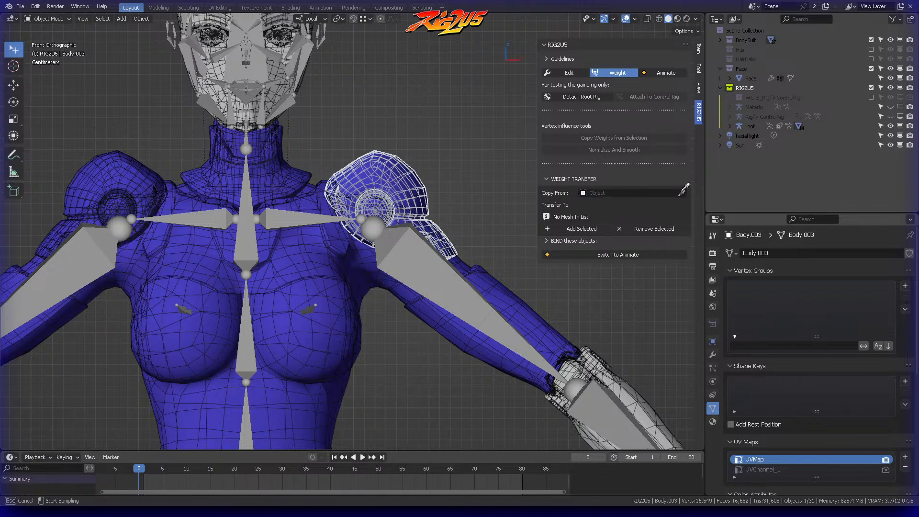
click(465, 261)
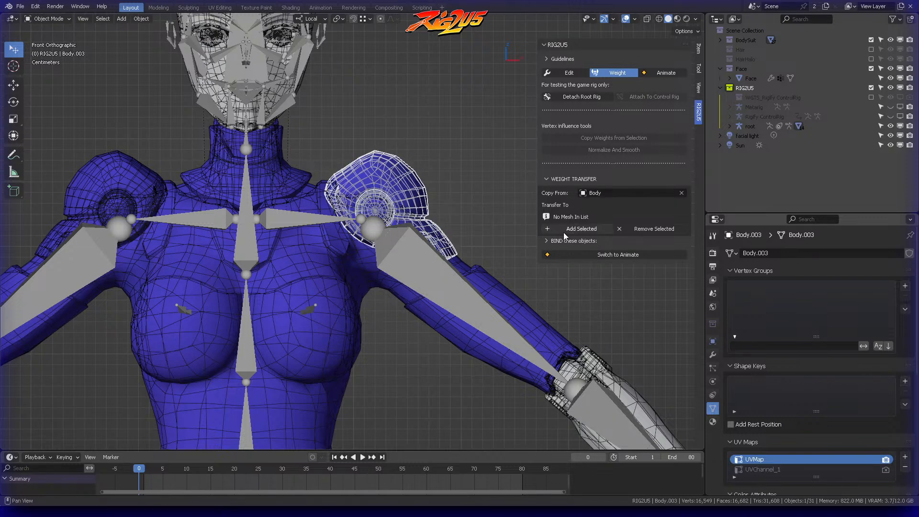
Step: Add Body.003 to the Transfer To list, transfer the weights to it, and clear the object selection
click(581, 230)
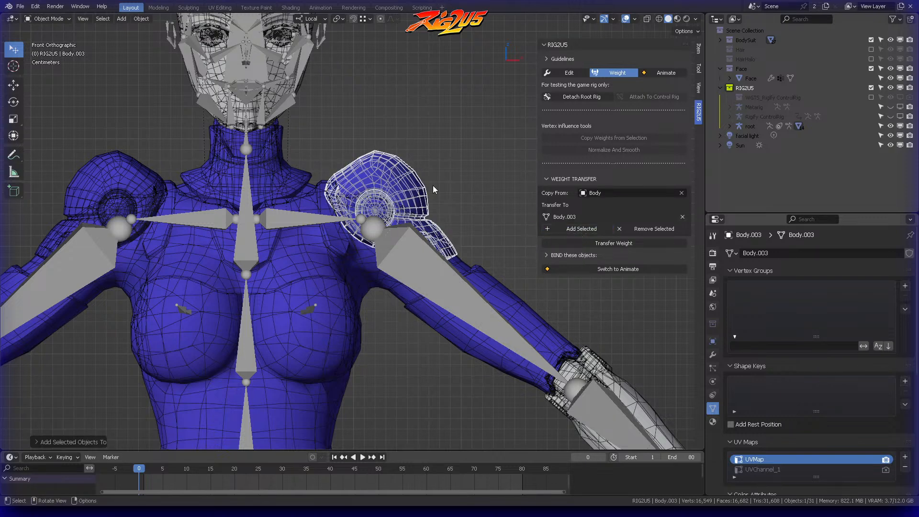
click(608, 243)
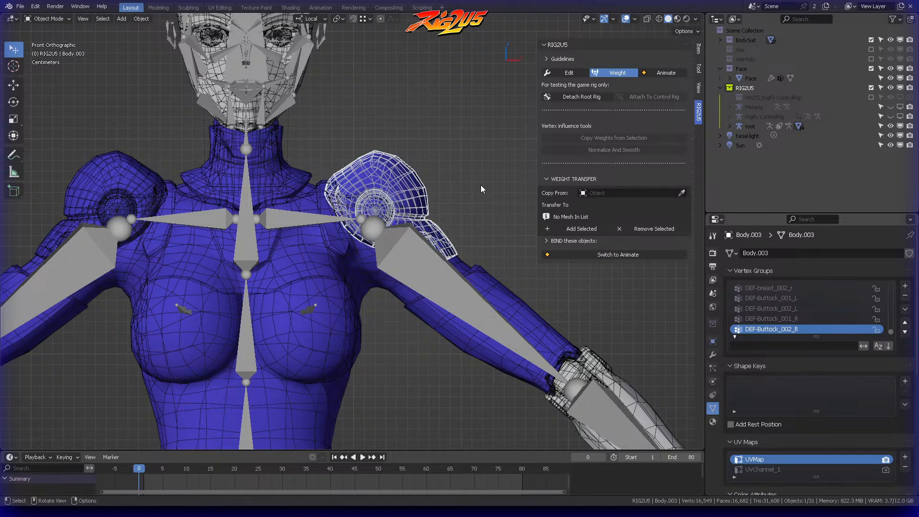
click(404, 152)
Step: Switch RIG2U5 to Animate mode and try moving hand_ik.L inward across the front of the body
scroll(405, 154, down, 4)
shift+middle_drag(395, 212, 376, 123)
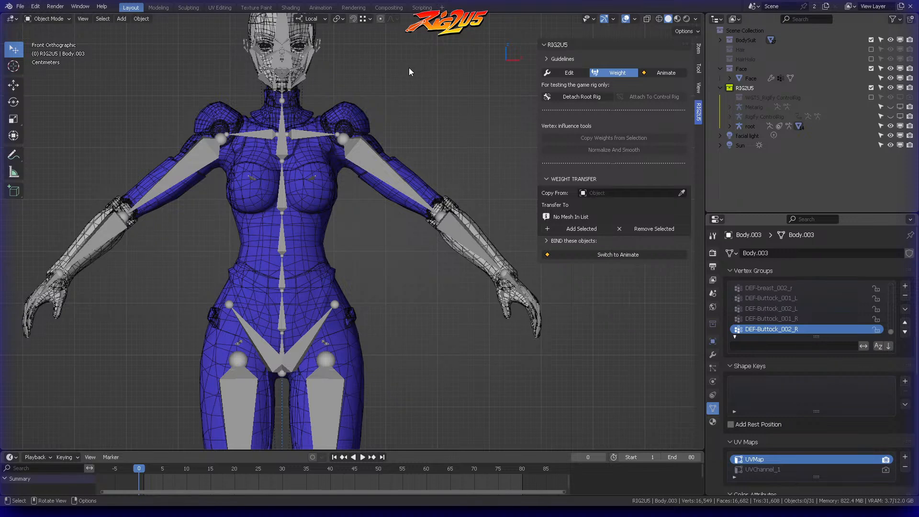
click(660, 71)
middle_drag(445, 153, 460, 225)
drag(491, 329, 337, 319)
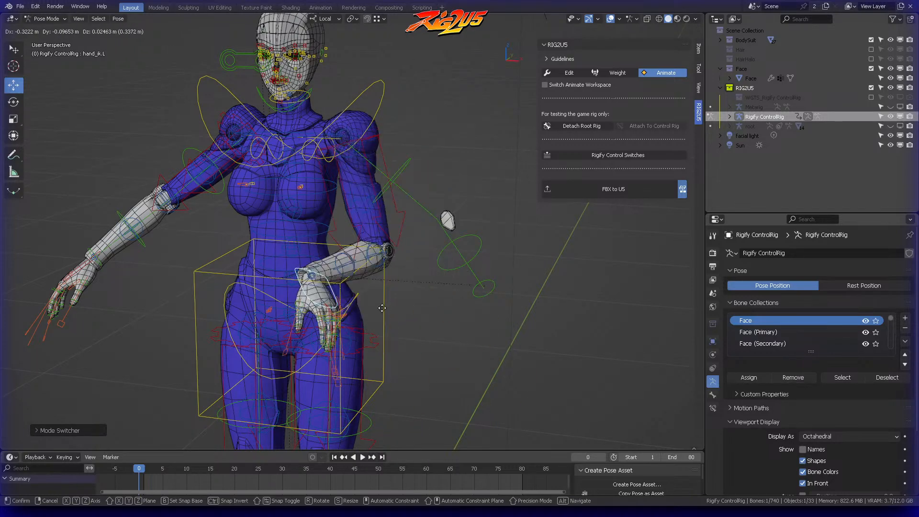
right_click(426, 254)
Step: Try moving hand_ik.L several more times while viewing the shoulder armor from different angles
middle_drag(426, 254, 395, 238)
key(g)
click(426, 265)
middle_drag(426, 266, 396, 204)
key(g)
right_click(423, 202)
key(g)
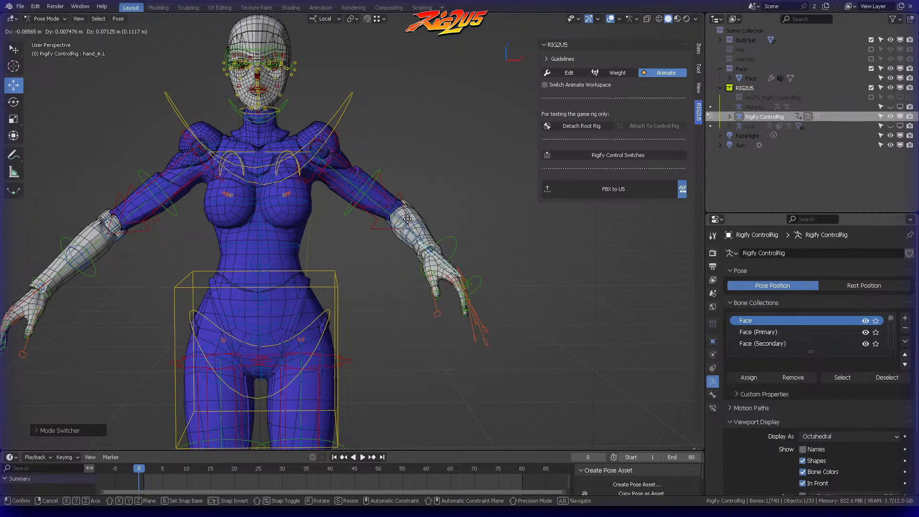
right_click(404, 216)
Step: Return from Pose Mode to Object Mode and switch RIG2U5 back to Weight mode
scroll(368, 161, up, 4)
shift+middle_drag(368, 164, 428, 183)
key(ctrl+Tab)
click(338, 185)
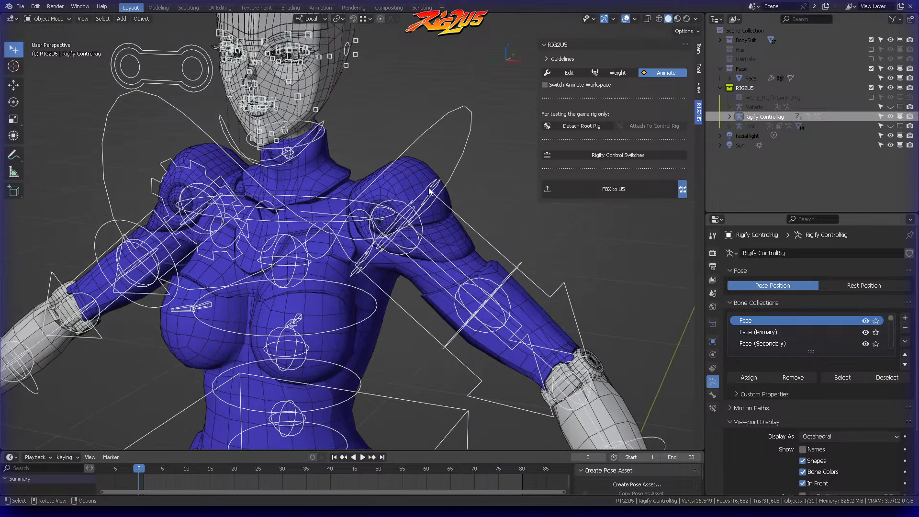
click(617, 72)
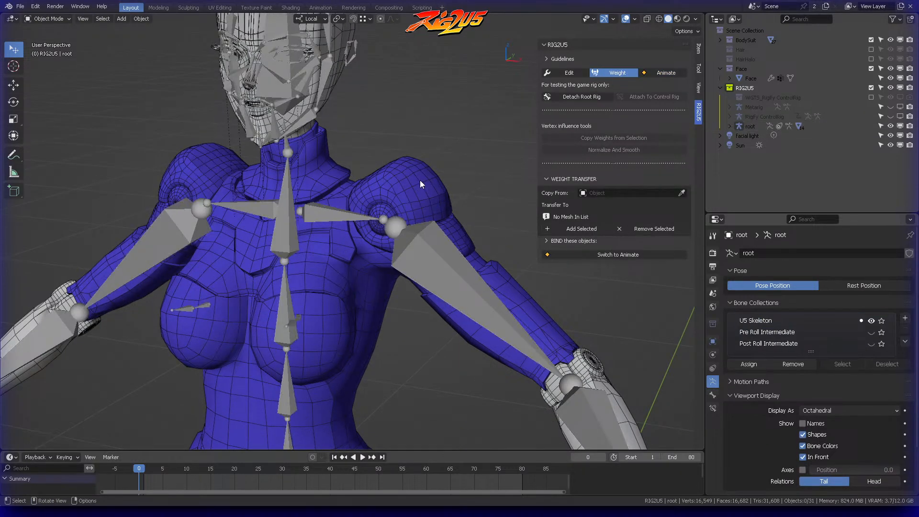
Step: Select the left shoulder armor mesh Body.003 and open it in Edit Mode from the front
scroll(423, 170, up, 6)
click(376, 178)
key(KP_1)
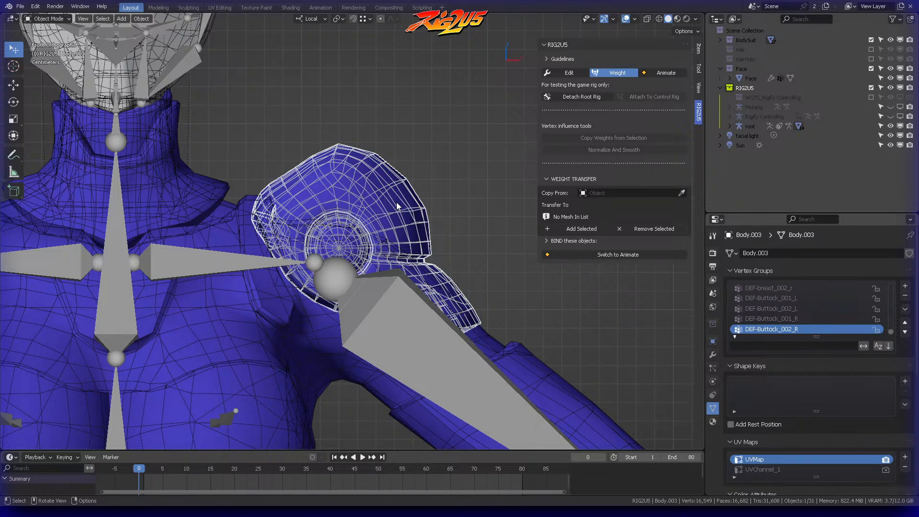
key(ctrl+Tab)
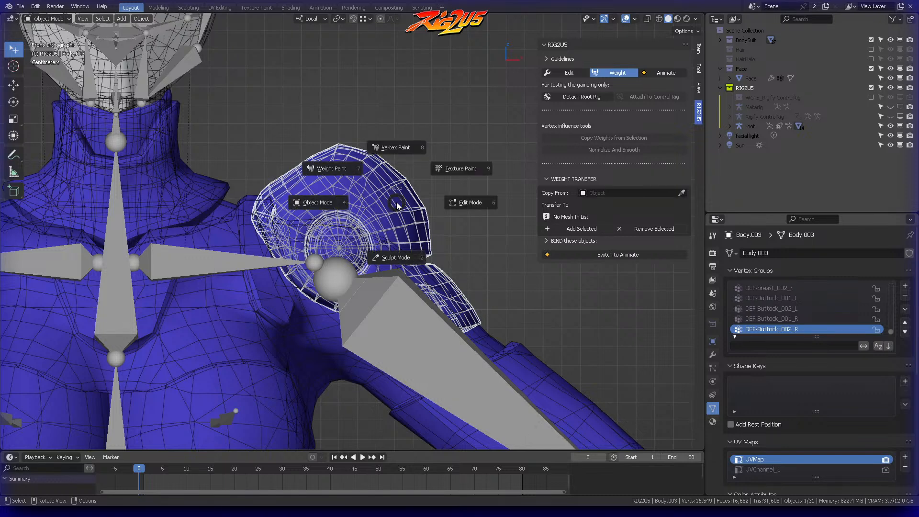
click(470, 207)
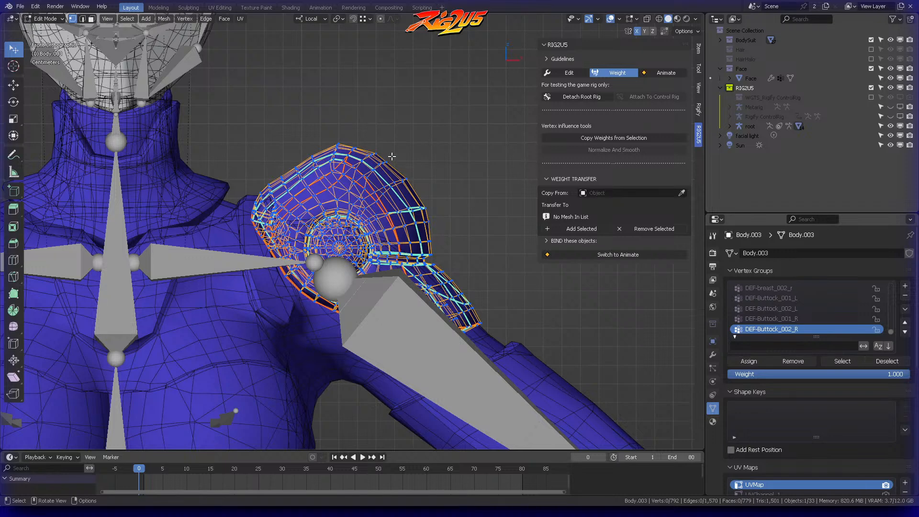
Step: Select a few faces on top of the left shoulder armor and grow the selection repeatedly over its upper surface
middle_drag(398, 159, 315, 140)
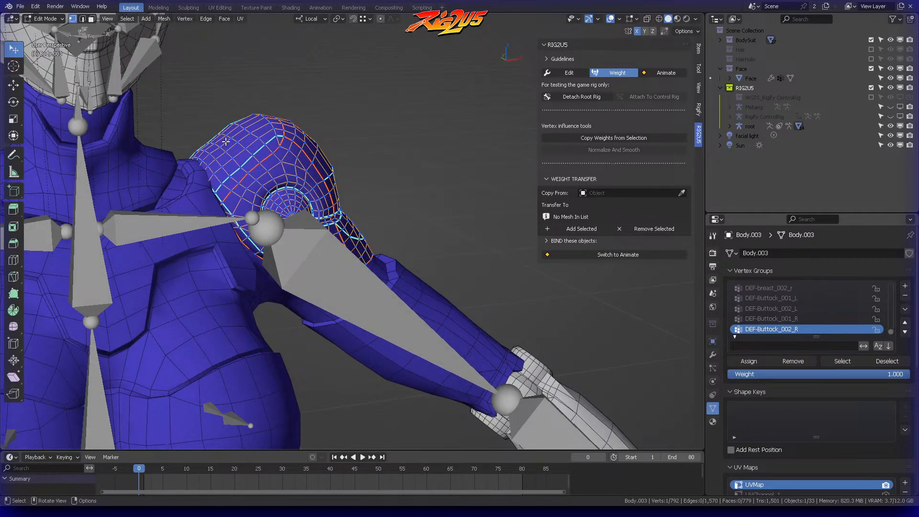
scroll(230, 129, down, 2)
key(3)
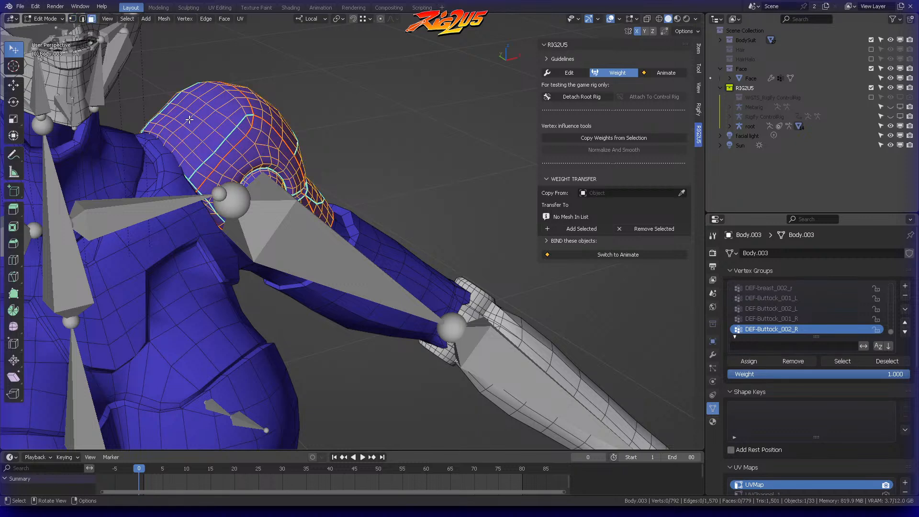
click(187, 116)
shift+click(182, 108)
shift+click(184, 102)
shift+click(191, 103)
key(ctrl+KP_Add)
key(ctrl+KP_Add)
key(ctrl+KP_Add)
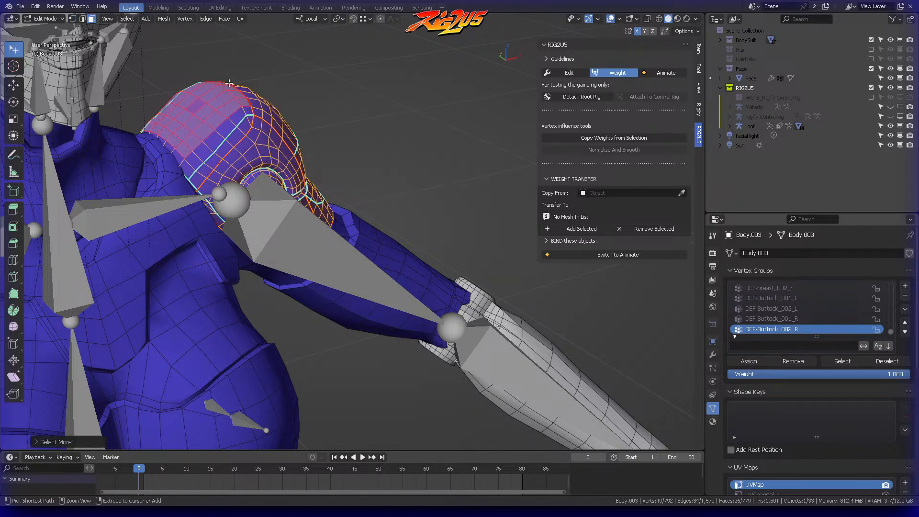
Step: Switch to vertex selection and add a single vertex on the armor to the selected upper patch
middle_drag(303, 123, 369, 124)
key(1)
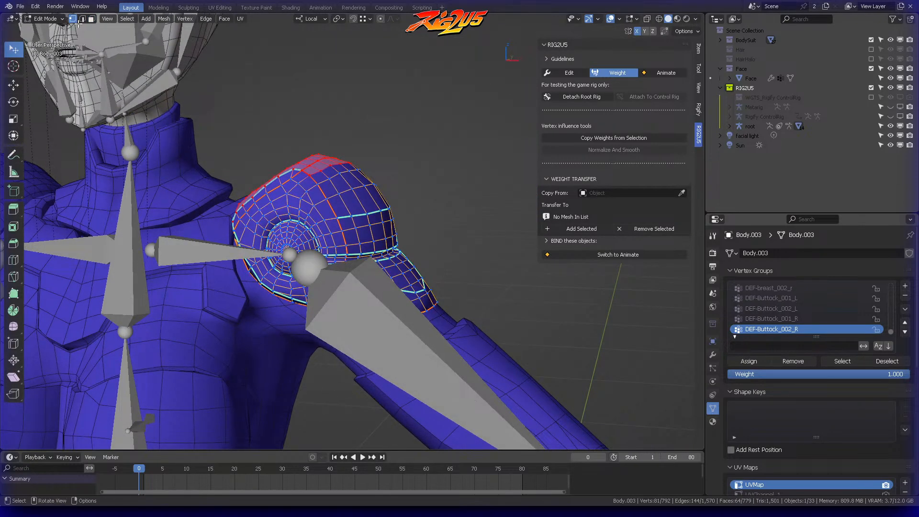
middle_drag(316, 100, 412, 126)
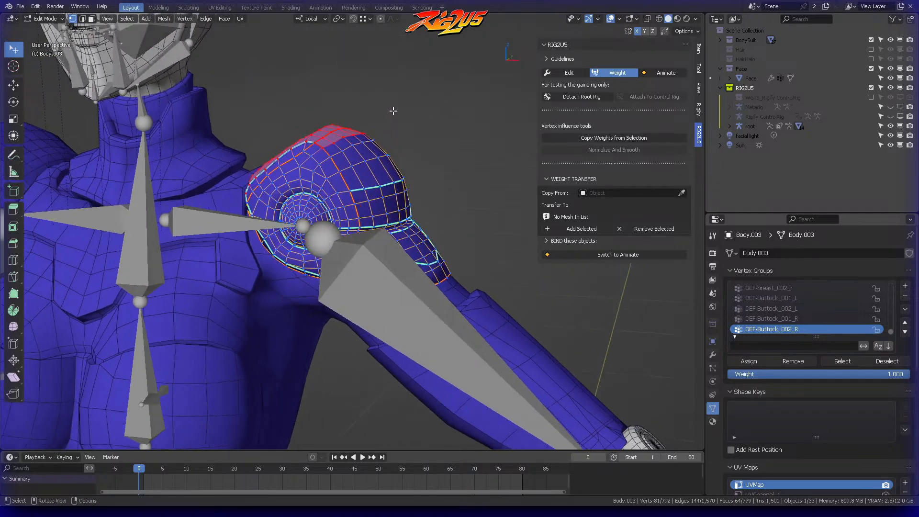
scroll(425, 127, up, 4)
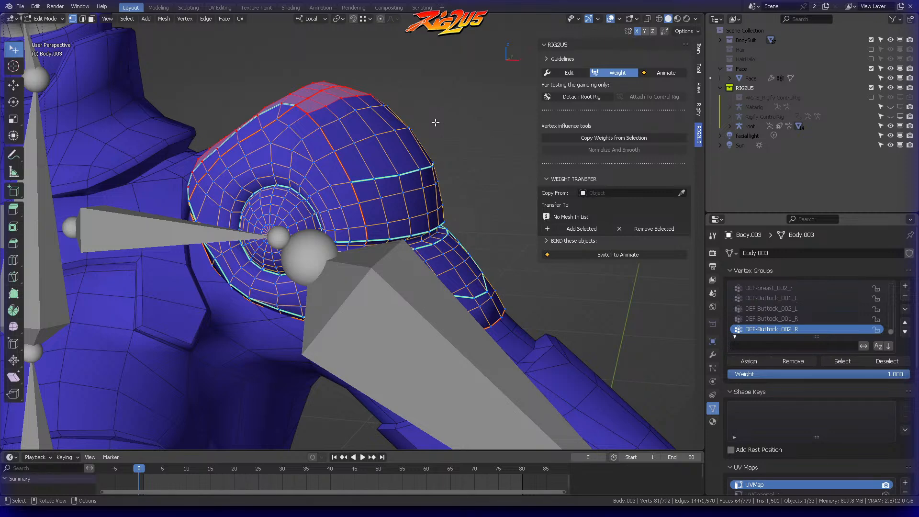
middle_drag(435, 122, 461, 144)
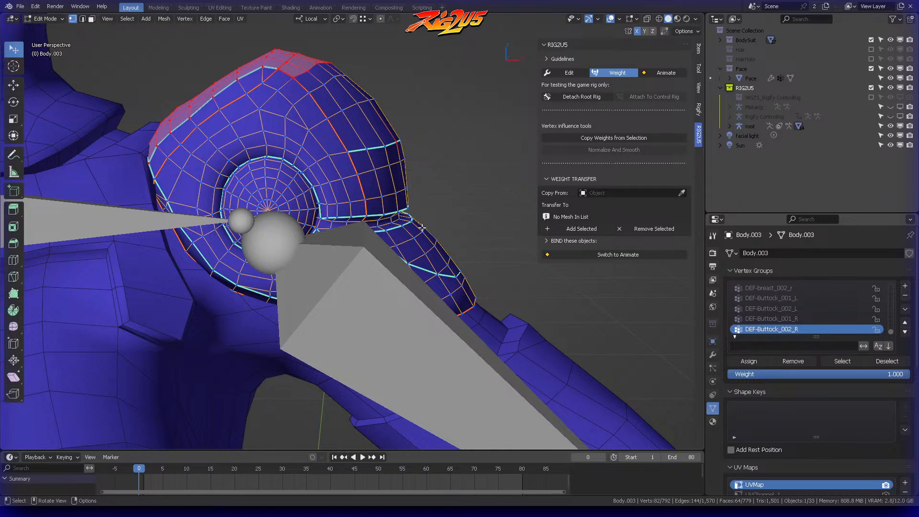
mouse_move(441, 136)
middle_down()
mouse_move(420, 140)
mouse_move(436, 147)
middle_up()
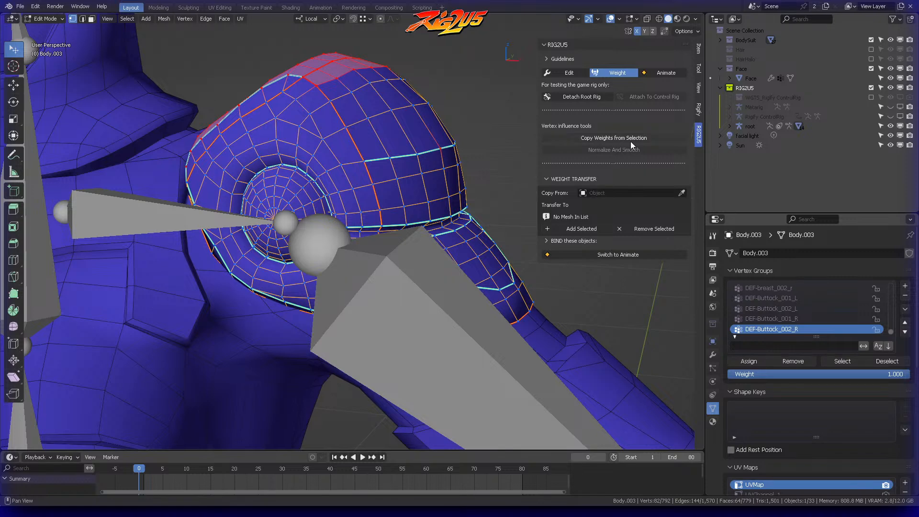
Step: Apply Copy Weights from Selection to the selected upper patch and the added vertex of the shoulder armor
middle_drag(350, 76, 392, 96)
scroll(392, 97, down, 5)
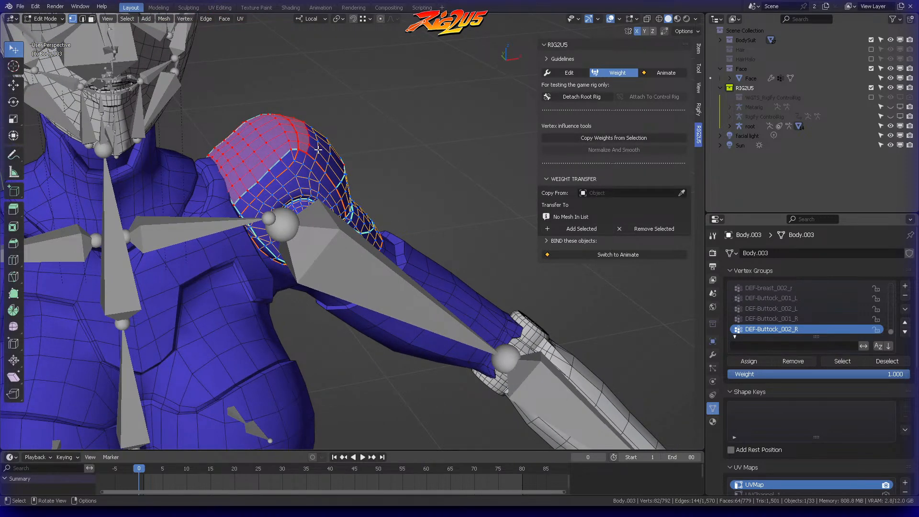
middle_drag(372, 134, 366, 145)
scroll(365, 144, up, 3)
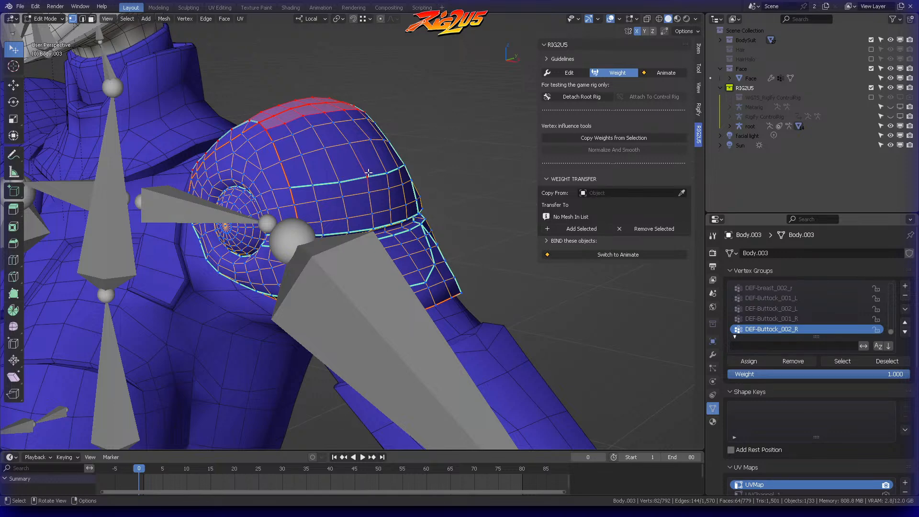
scroll(373, 171, up, 6)
scroll(449, 125, up, 3)
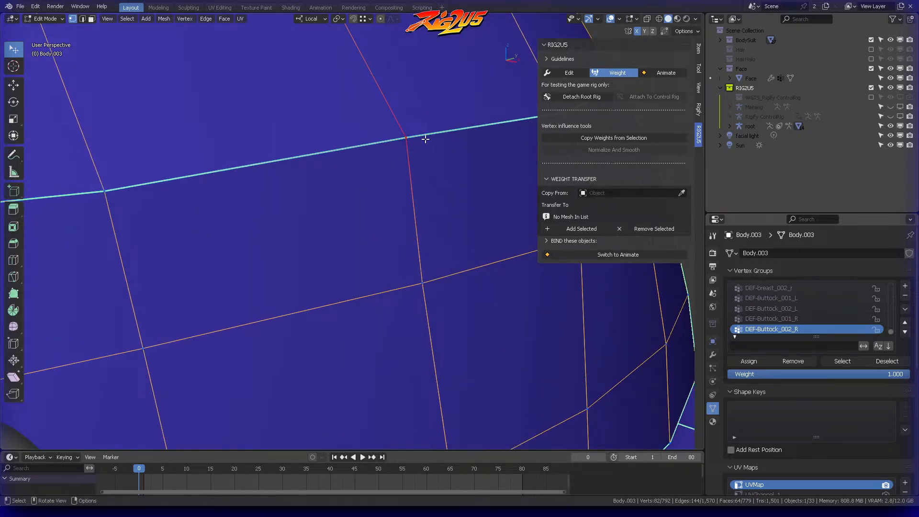
scroll(404, 137, down, 8)
middle_drag(406, 143, 433, 170)
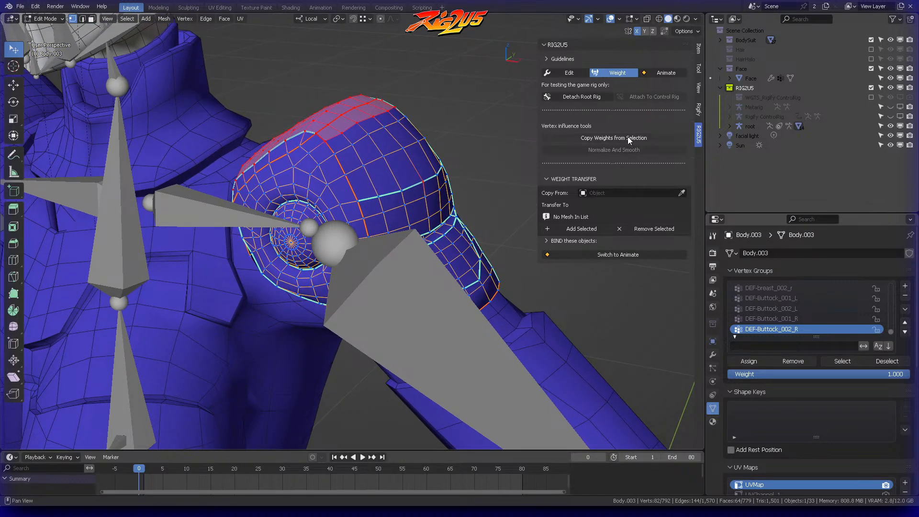
click(616, 139)
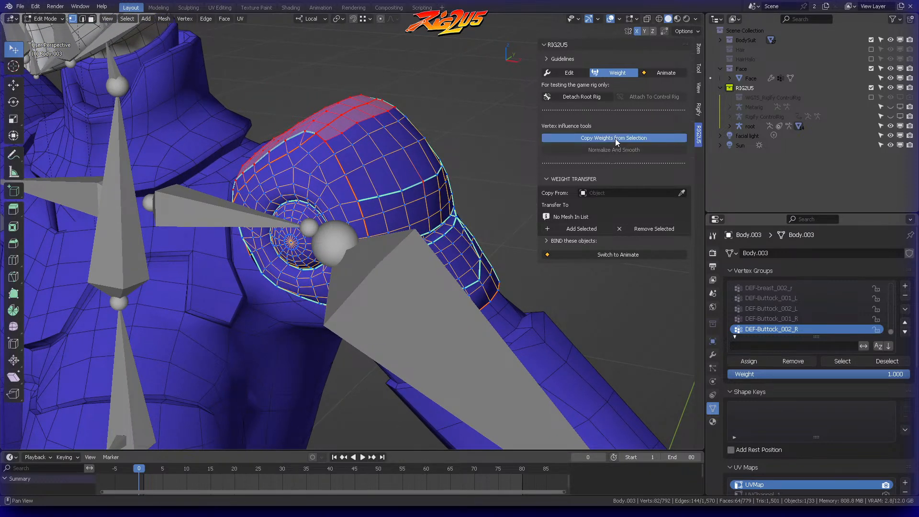
Step: Return the shoulder armor to Object Mode and switch RIG2U5 to Animate mode
scroll(429, 150, down, 6)
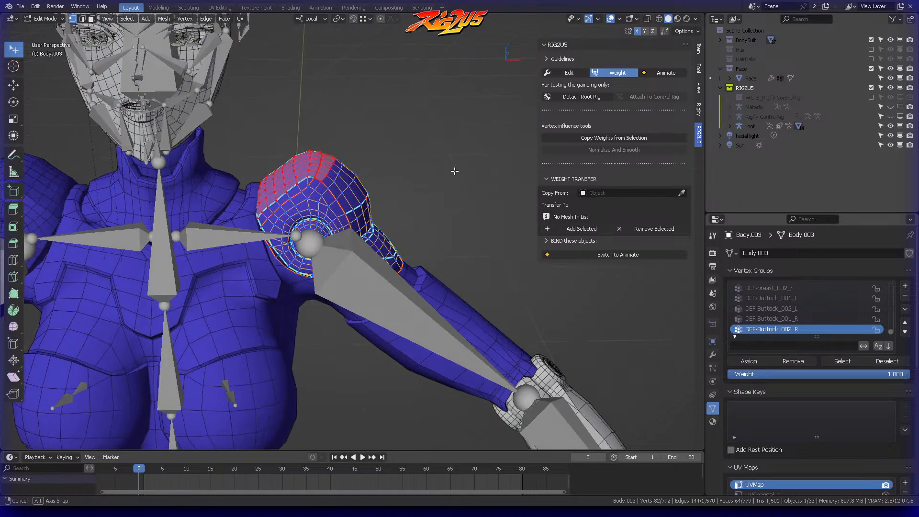
middle_drag(442, 129, 448, 110)
key(ctrl+Tab)
click(393, 114)
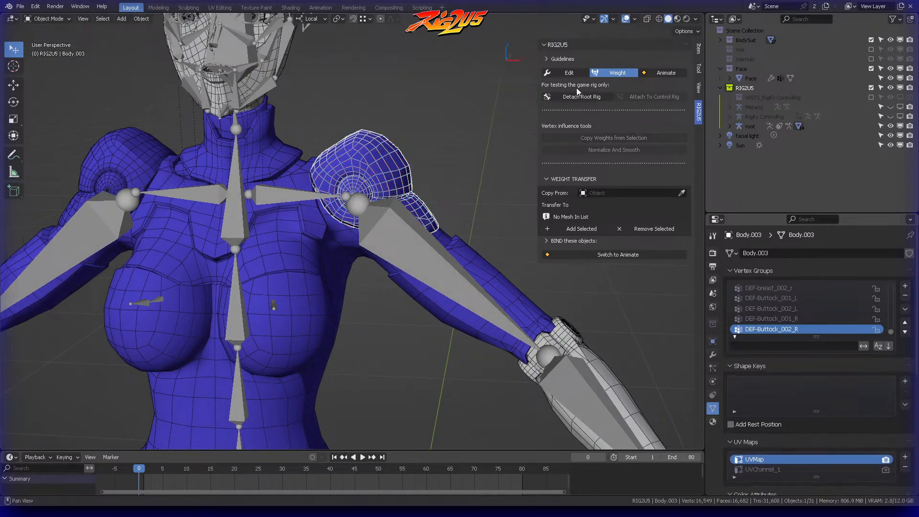
click(662, 73)
scroll(426, 162, down, 2)
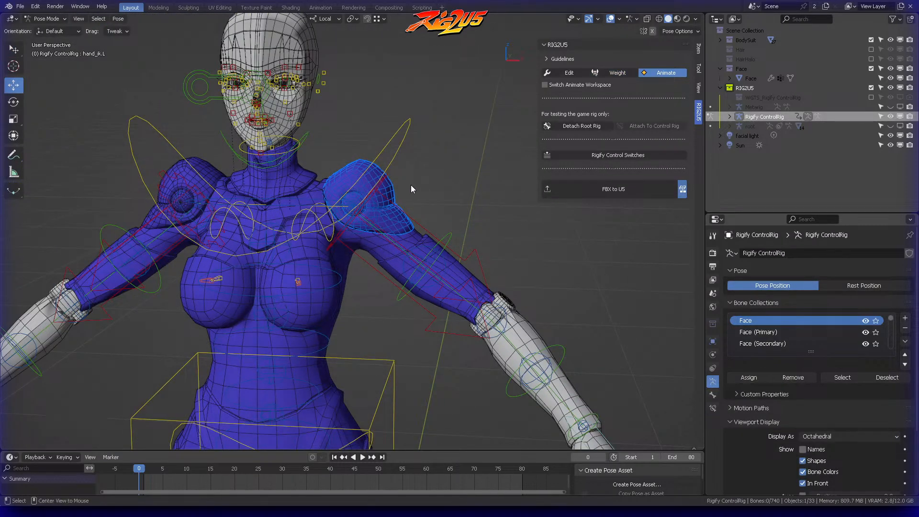
Step: Select the left hand control hand_ik.L and try moving it inward to test the armor's deformation
scroll(407, 183, down, 2)
middle_drag(441, 222, 471, 214)
click(476, 260)
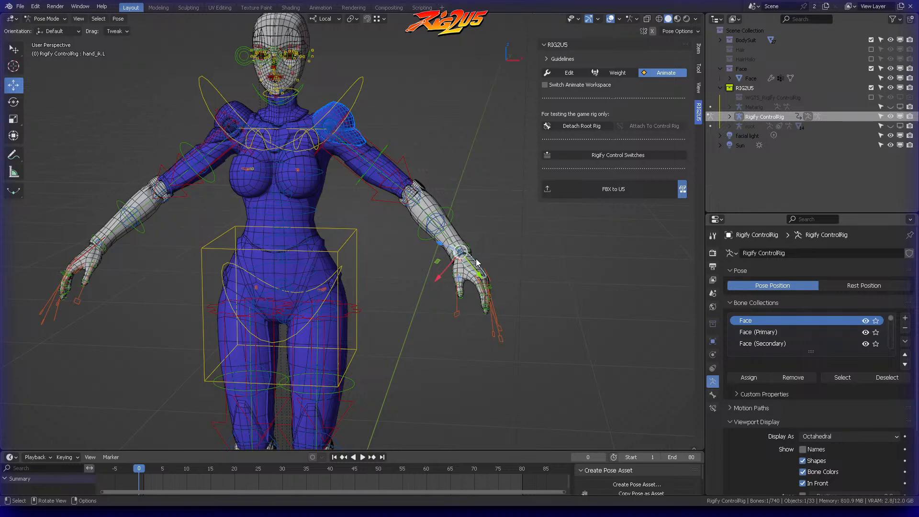
middle_drag(483, 254, 464, 243)
drag(451, 264, 313, 196)
right_click(313, 196)
Step: Try moving the left hand control hand_ik.L inward again, testing the left shoulder armor's deformation from front and back
middle_drag(307, 170, 351, 179)
key(g)
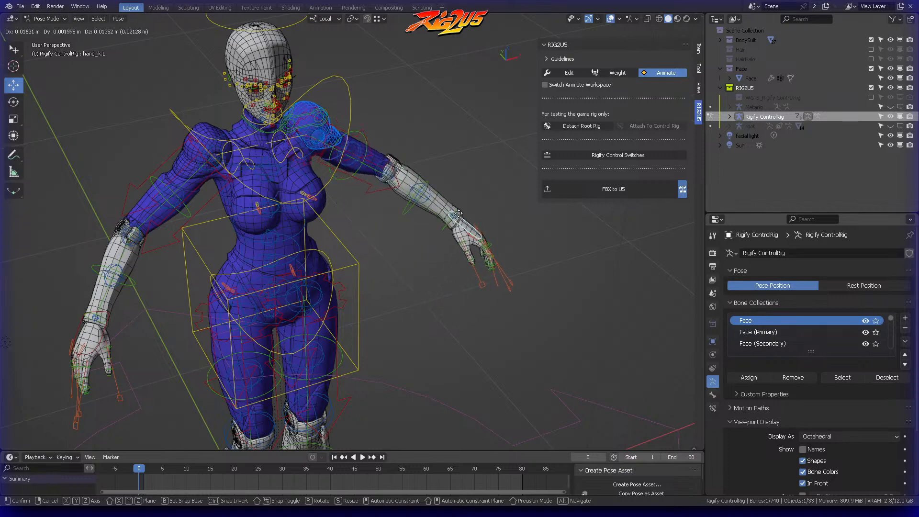
click(454, 222)
middle_drag(454, 222, 285, 236)
key(g)
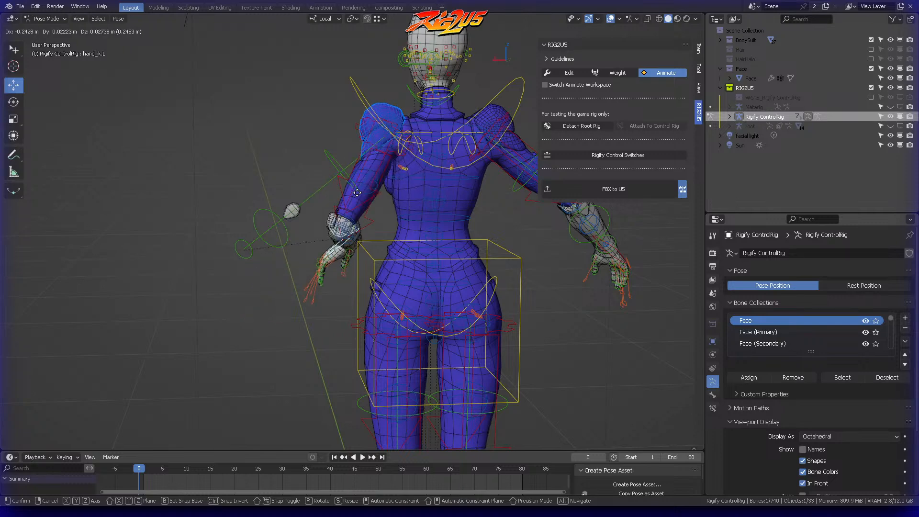
click(303, 203)
middle_drag(303, 204, 442, 139)
shift+middle_drag(343, 170, 391, 182)
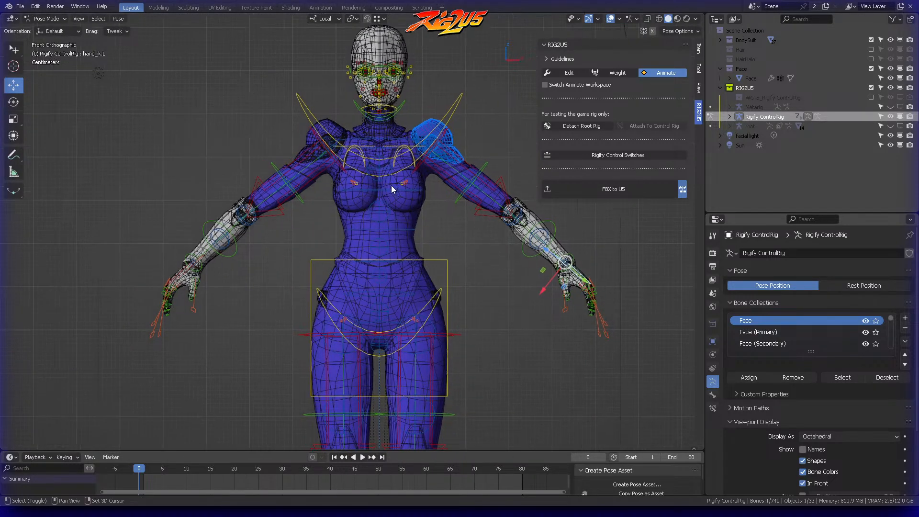
Step: Switch RIG2U5 to Weight mode and bind the character's right shoulder armor Body.004 to the rig with Bind Weights
scroll(391, 182, up, 4)
shift+middle_drag(426, 104, 406, 188)
click(618, 73)
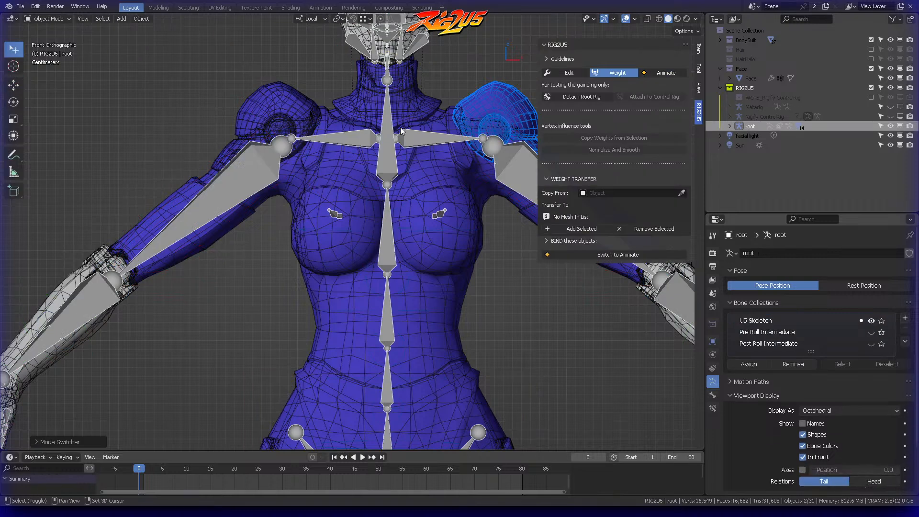
shift+middle_drag(402, 131, 402, 219)
click(293, 191)
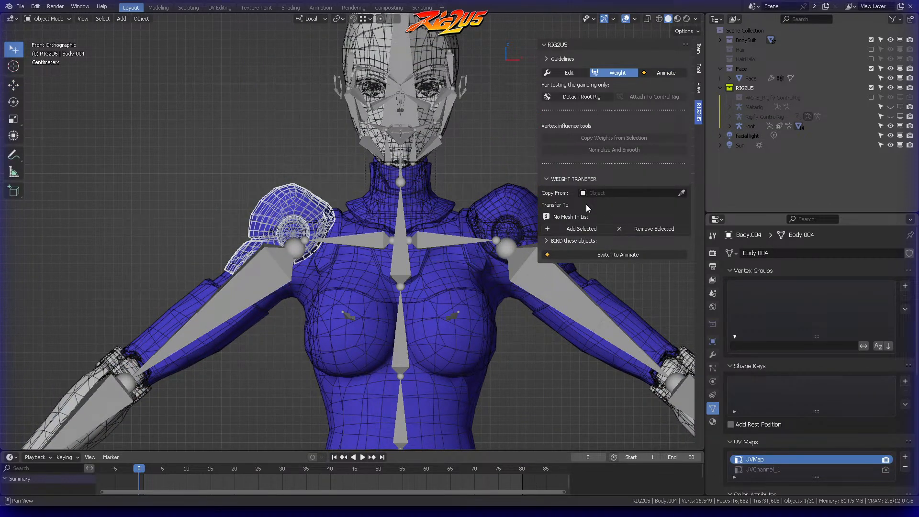
click(554, 180)
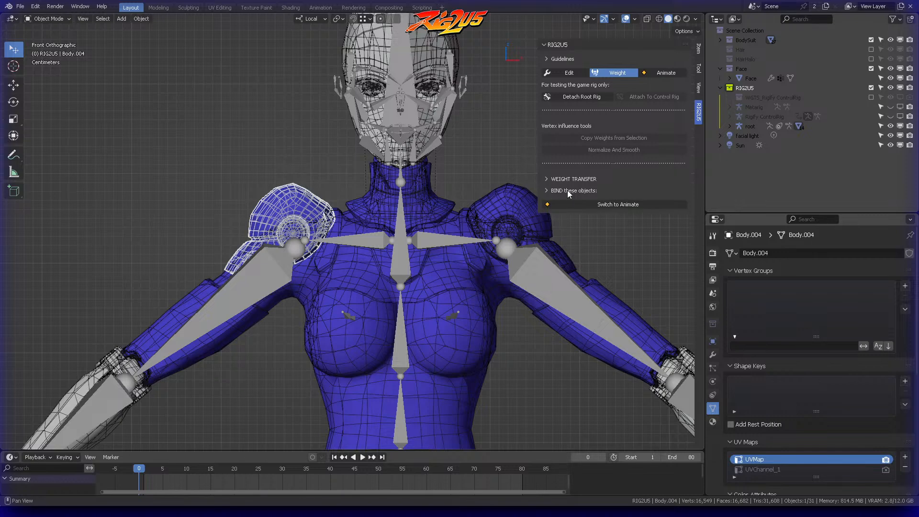
click(573, 191)
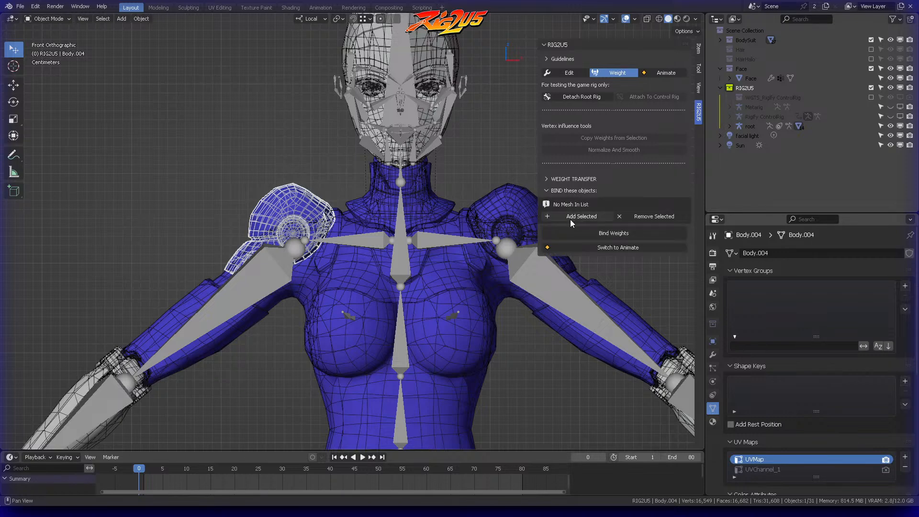
click(612, 233)
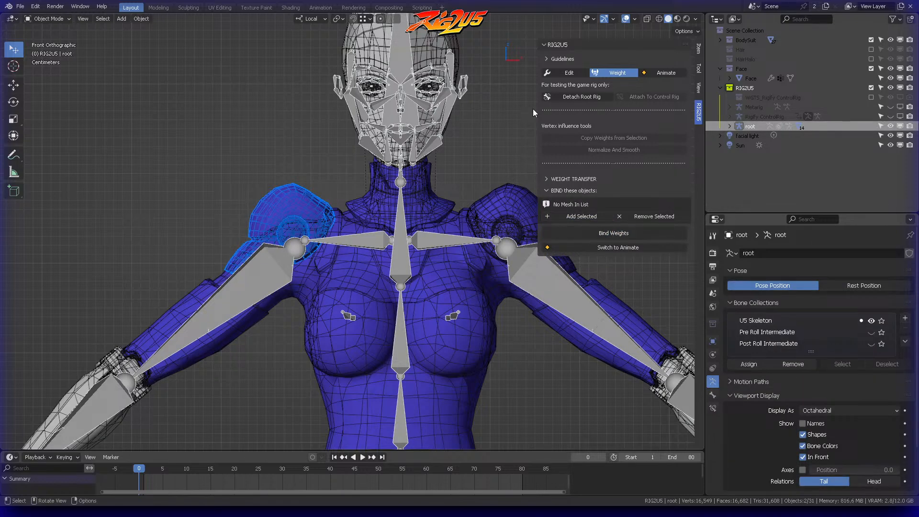
Step: Switch to Animate mode and try moving the right hand control hand_ik.R inward to test the right shoulder armor's deformation
click(664, 73)
click(260, 254)
mouse_move(255, 246)
middle_down()
mouse_move(252, 277)
mouse_move(243, 242)
middle_up()
click(242, 242)
key(g)
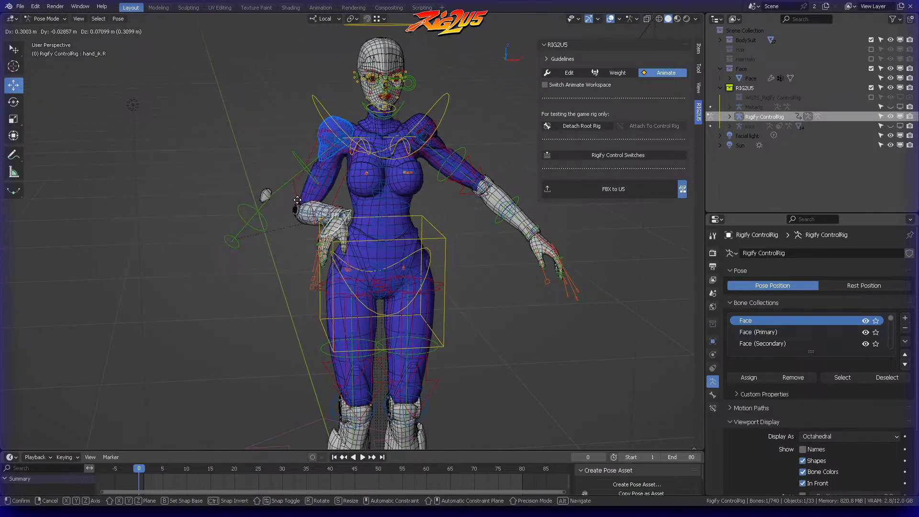
click(236, 234)
middle_drag(236, 234, 387, 226)
scroll(346, 220, up, 5)
scroll(458, 232, up, 2)
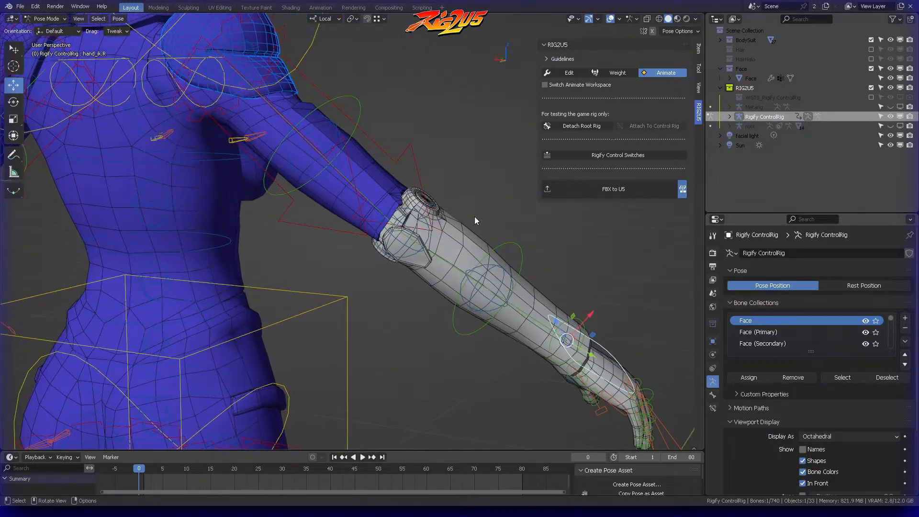
Step: Switch RIG2U5 to Weight mode and select the Forearms mesh at the right elbow
click(620, 72)
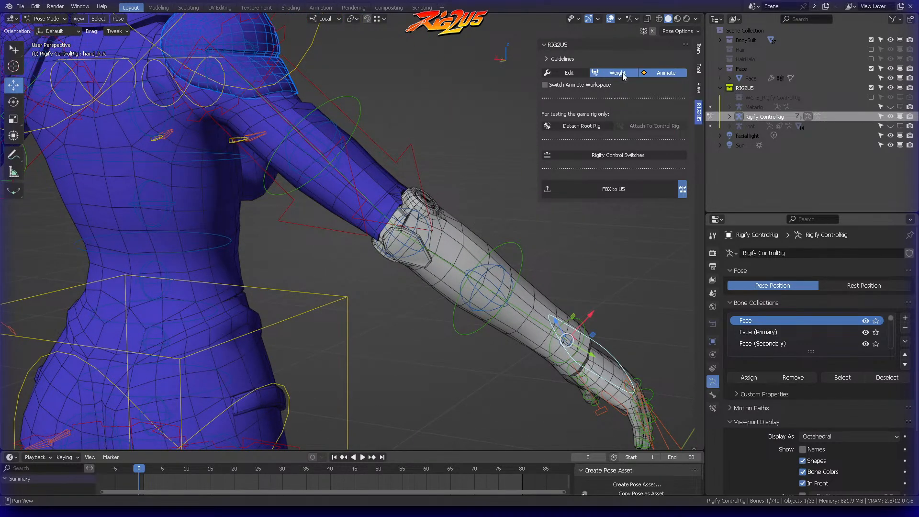
click(382, 254)
middle_drag(387, 251, 540, 146)
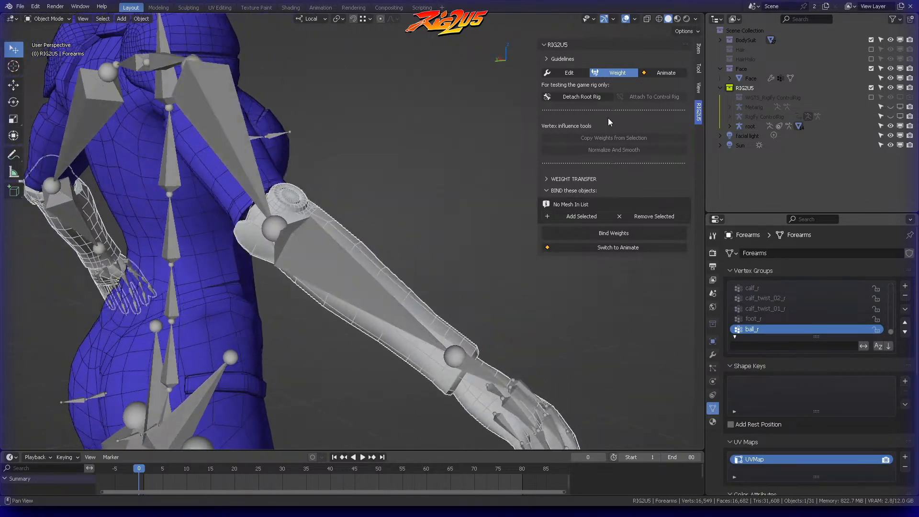
Step: Switch RIG2U5 to Animate mode and move the left hand control hand_ik.L forward and up to raise the arm
click(665, 72)
scroll(481, 173, down, 8)
middle_drag(481, 174, 347, 187)
click(428, 250)
click(445, 249)
middle_drag(446, 250, 404, 242)
key(g)
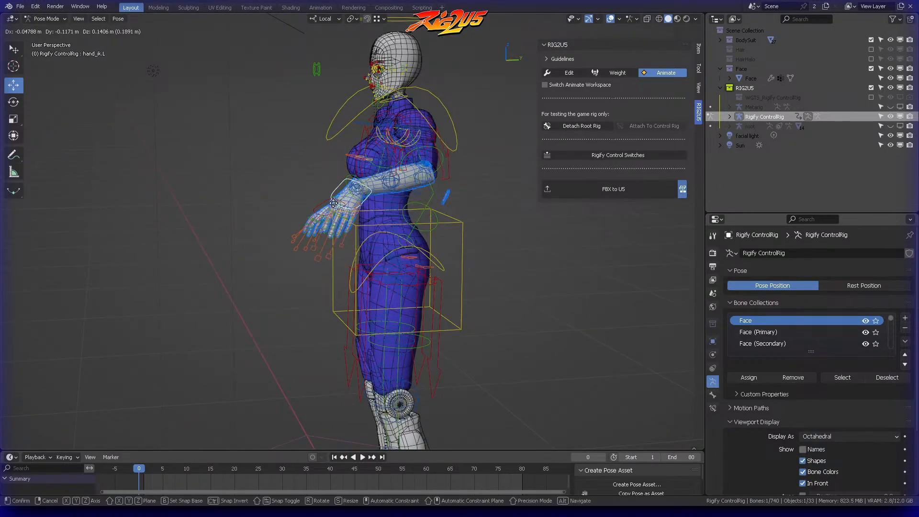
click(248, 153)
Step: Examine the raised left arm and its detached elbow piece from several angles, and switch RIG2U5 to Weight mode
middle_drag(249, 152, 366, 142)
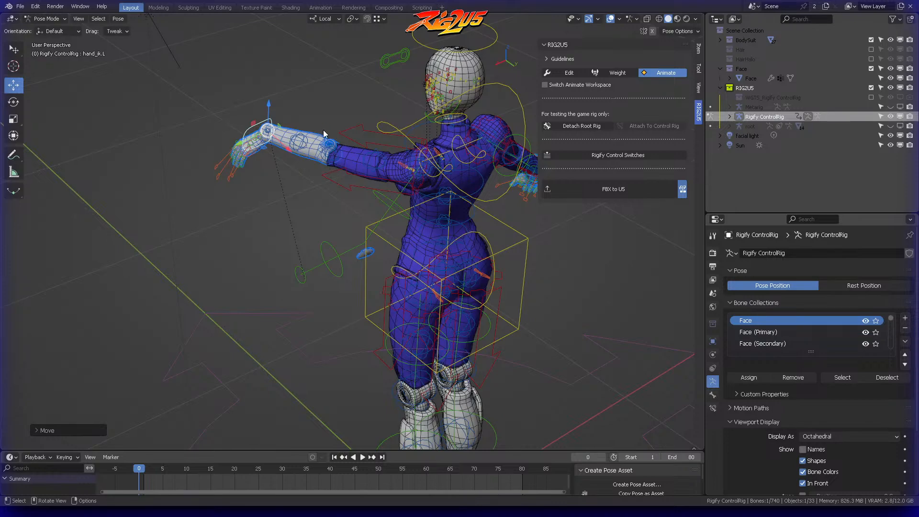
scroll(324, 130, up, 3)
middle_drag(287, 131, 360, 141)
middle_drag(348, 173, 398, 211)
middle_drag(284, 97, 353, 135)
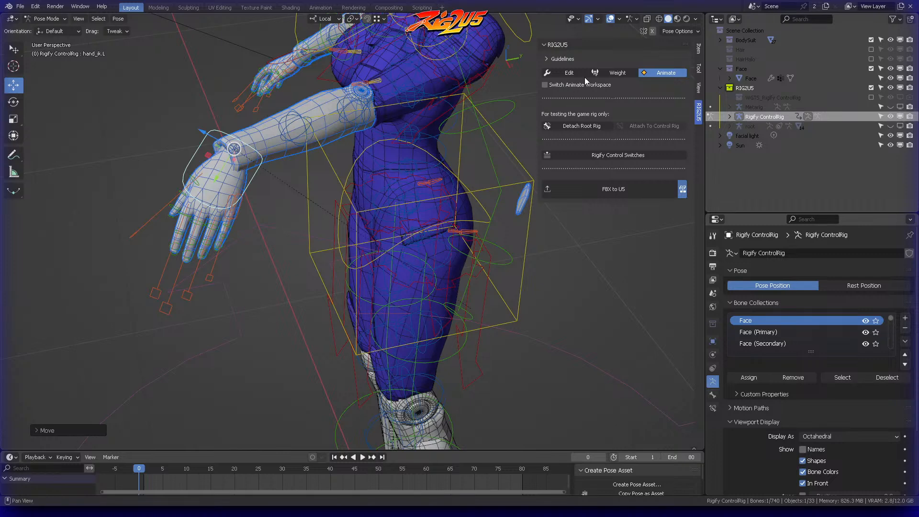
click(617, 72)
middle_drag(404, 184, 433, 102)
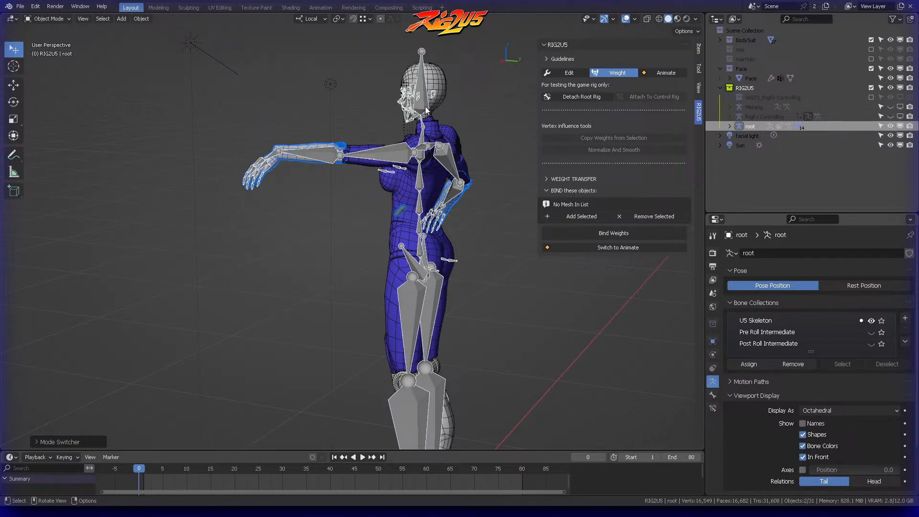
middle_drag(424, 141, 307, 124)
scroll(340, 122, up, 3)
scroll(340, 121, down, 3)
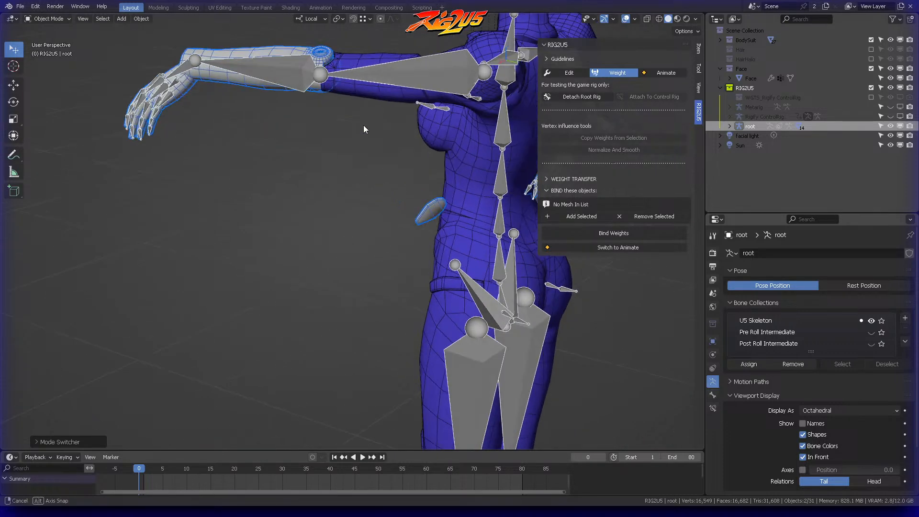
middle_drag(372, 112, 368, 154)
scroll(276, 142, down, 2)
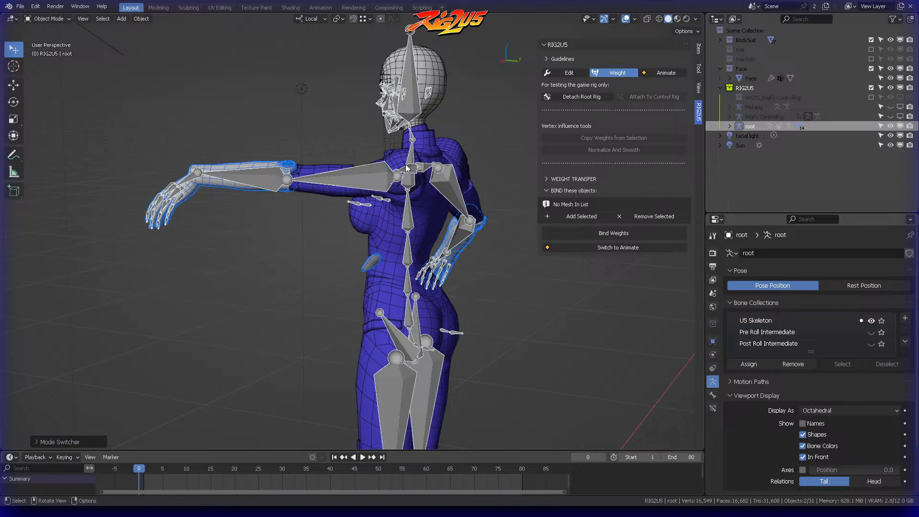
middle_drag(330, 177, 369, 180)
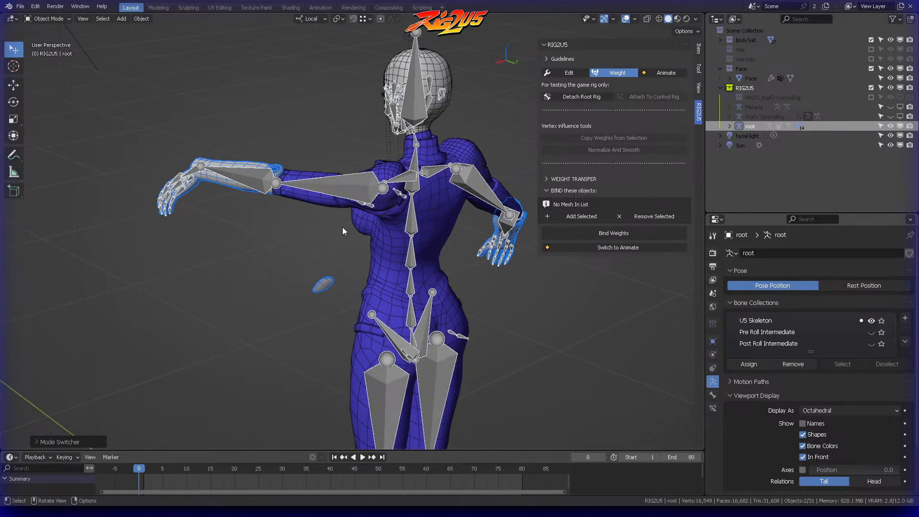
key(ctrl+Tab)
click(356, 257)
middle_drag(355, 257, 469, 282)
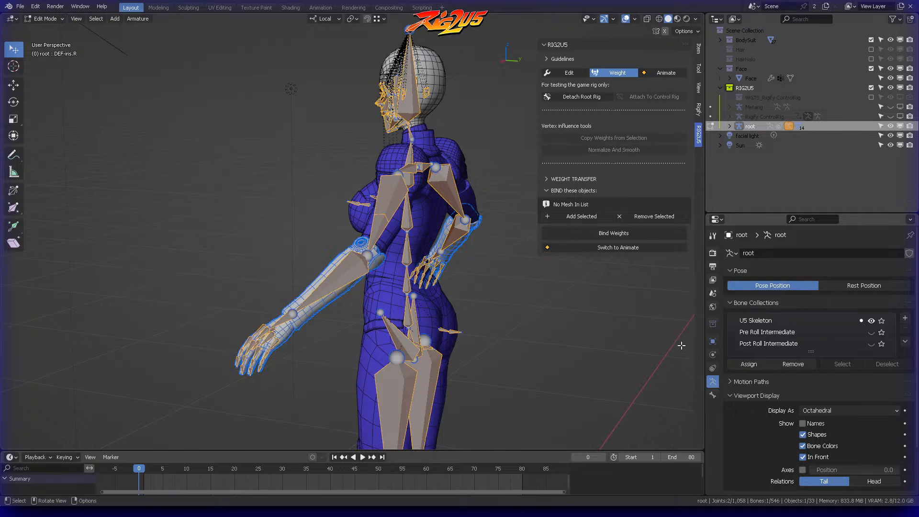
key(ctrl+Tab)
click(363, 269)
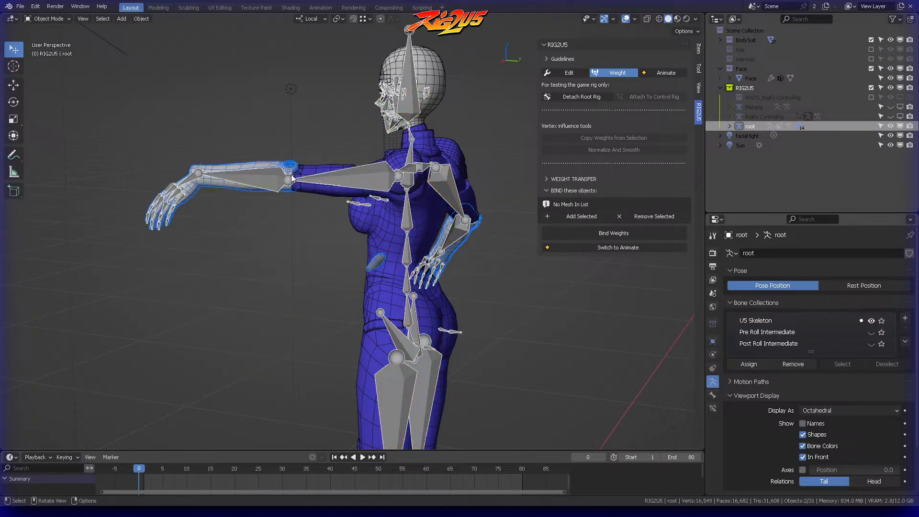
Step: Select the Forearms mesh, show its Armature modifier settings, and enter Edit Mode on the mesh
click(243, 168)
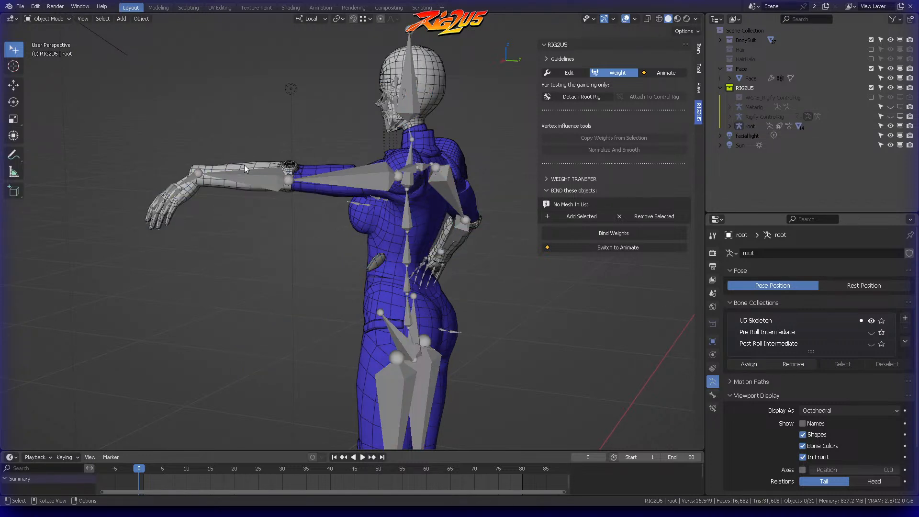
click(713, 355)
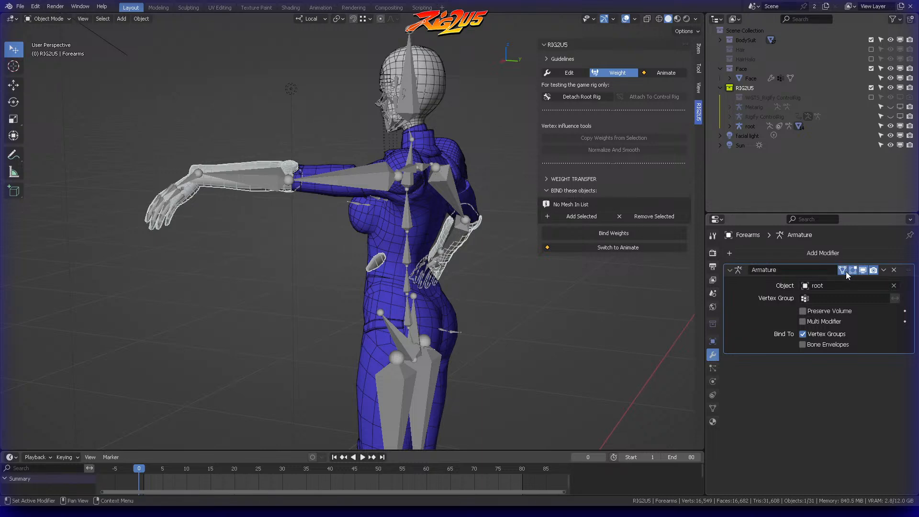
middle_drag(337, 223, 332, 259)
key(ctrl+Tab)
click(414, 236)
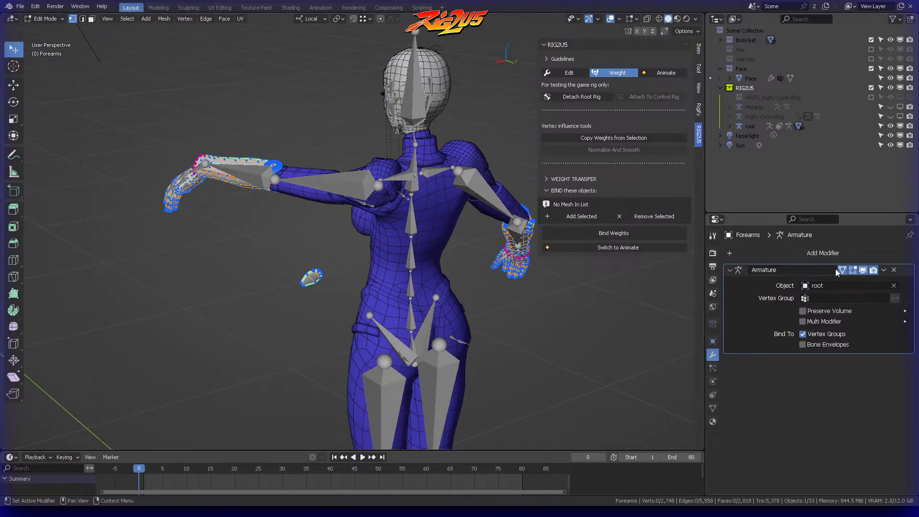
mouse_move(316, 197)
middle_down()
mouse_move(277, 214)
mouse_move(294, 223)
middle_up()
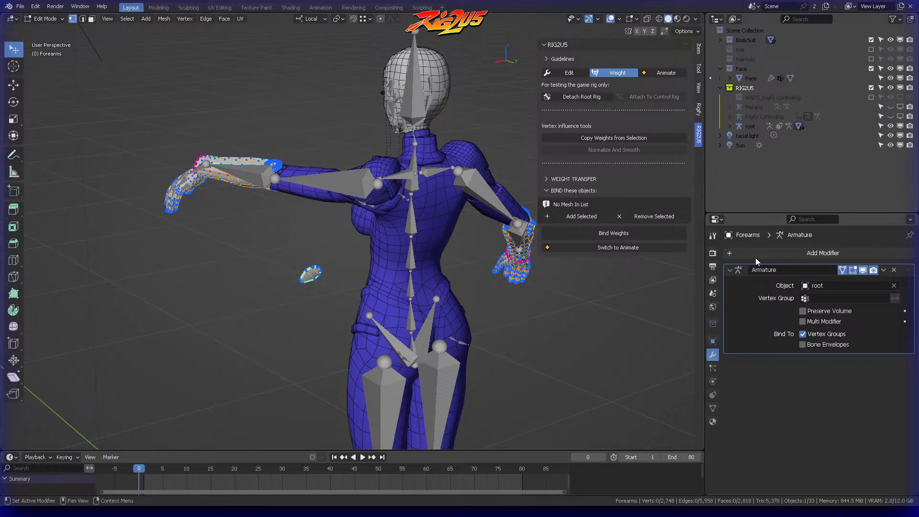
Step: Use X-ray display and select the detached elbow piece of the left forearm
mouse_move(313, 250)
ctrl+right_down()
mouse_move(321, 257)
mouse_move(274, 270)
mouse_move(339, 253)
ctrl+right_up()
key(alt+z)
click(330, 250)
scroll(335, 250, up, 3)
middle_drag(293, 227, 327, 174)
scroll(302, 148, up, 3)
middle_drag(322, 171, 336, 247)
key(alt+z)
mouse_move(294, 201)
middle_down()
mouse_move(264, 189)
mouse_move(282, 197)
mouse_move(296, 194)
mouse_move(294, 184)
middle_up()
Step: Add a vertex on the left forearm near the elbow to the selection and apply Copy Weights from Selection
key(alt+z)
scroll(296, 194, up, 4)
middle_drag(203, 223, 360, 193)
scroll(271, 235, up, 3)
scroll(365, 189, up, 6)
scroll(348, 177, down, 3)
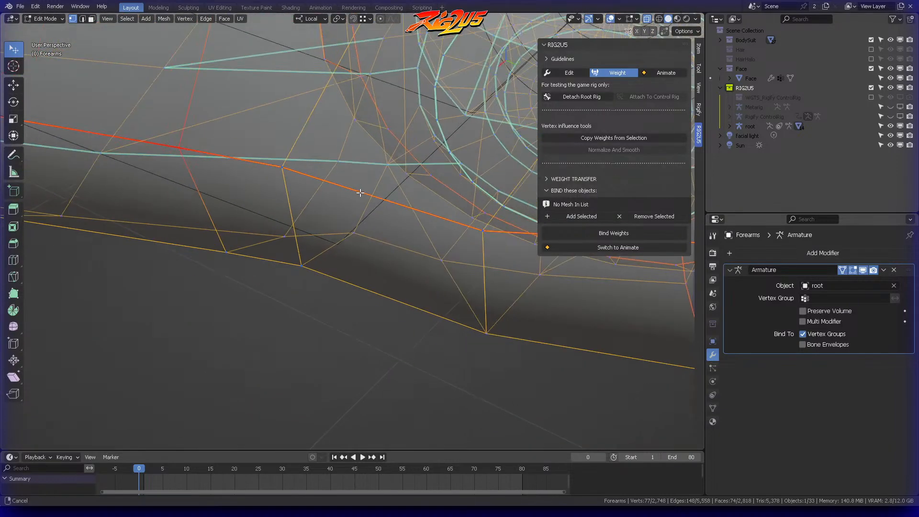
scroll(261, 168, down, 4)
middle_drag(261, 168, 297, 179)
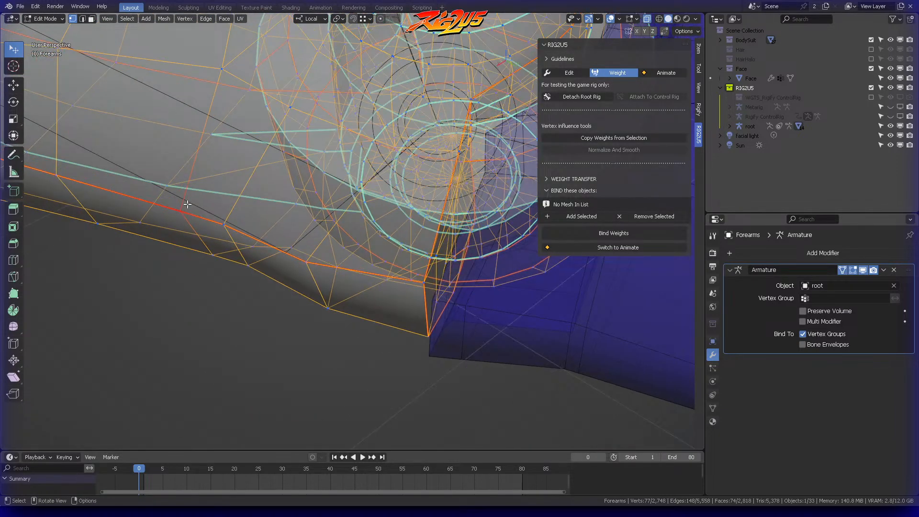
scroll(209, 199, down, 6)
middle_drag(208, 199, 550, 154)
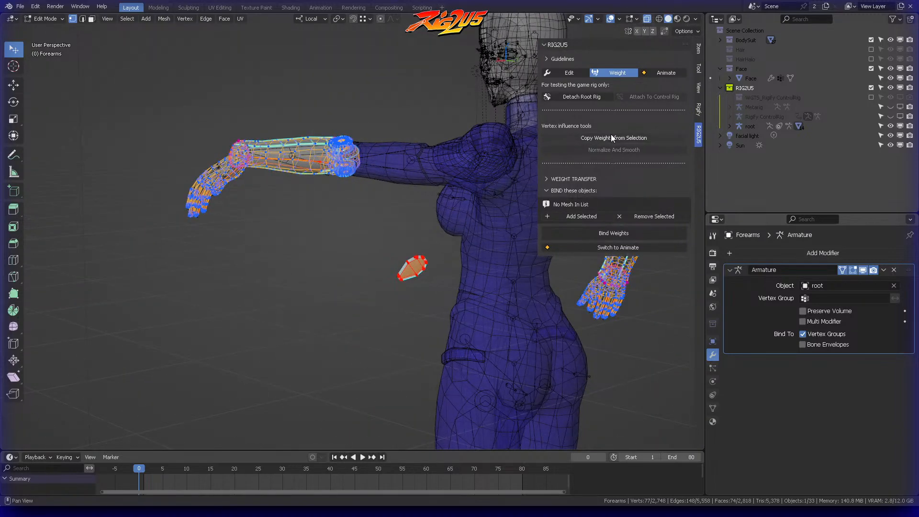
middle_drag(460, 138, 368, 161)
Step: Switch RIG2U5 to Animate mode, select the left hand control hand_ik.L, and try copying and pasting its pose
key(ctrl+Tab)
key(Escape)
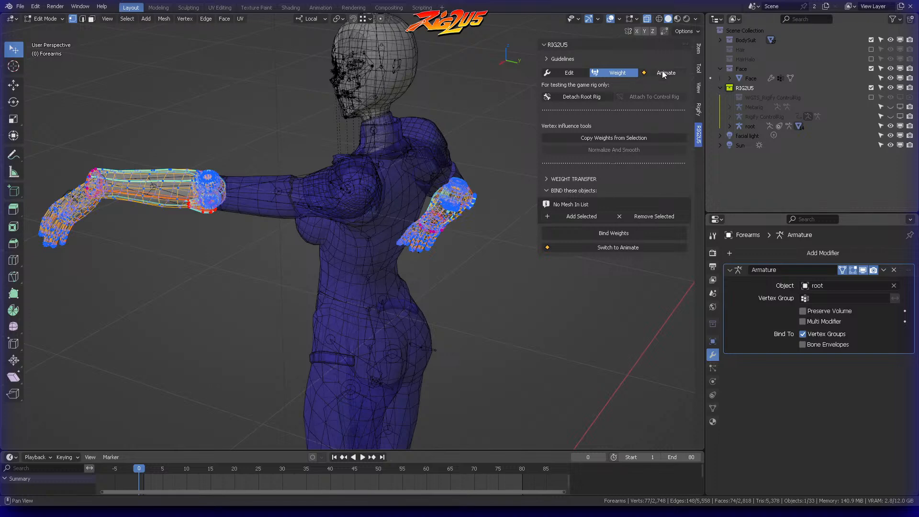
click(665, 72)
middle_drag(268, 143, 215, 154)
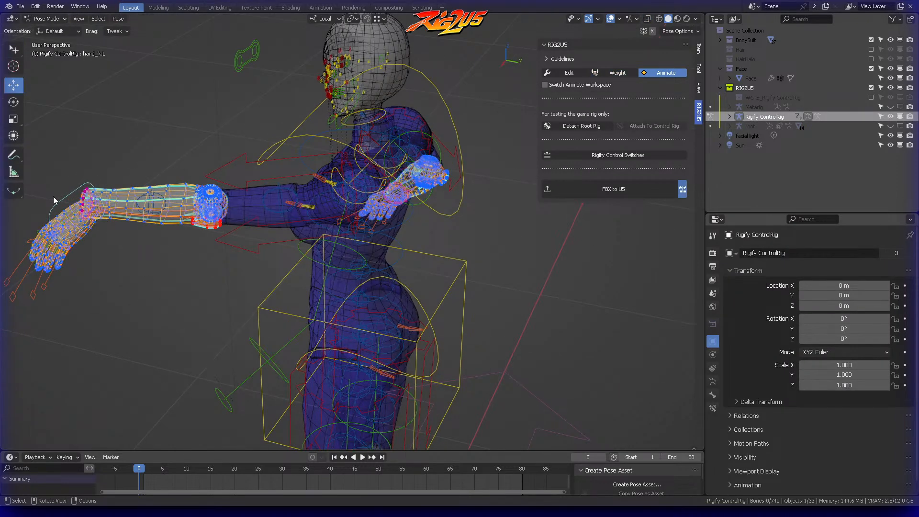
right_click(67, 199)
click(53, 218)
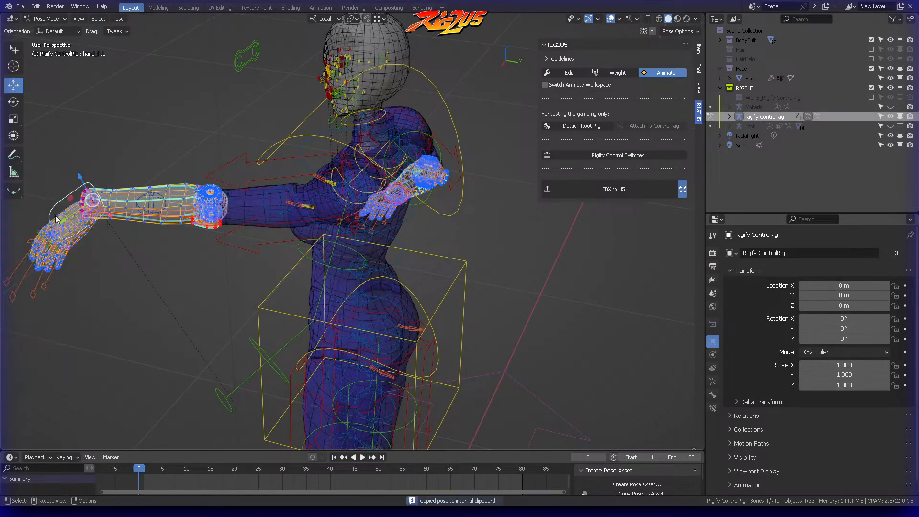
right_click(61, 203)
click(54, 214)
middle_drag(137, 158, 167, 155)
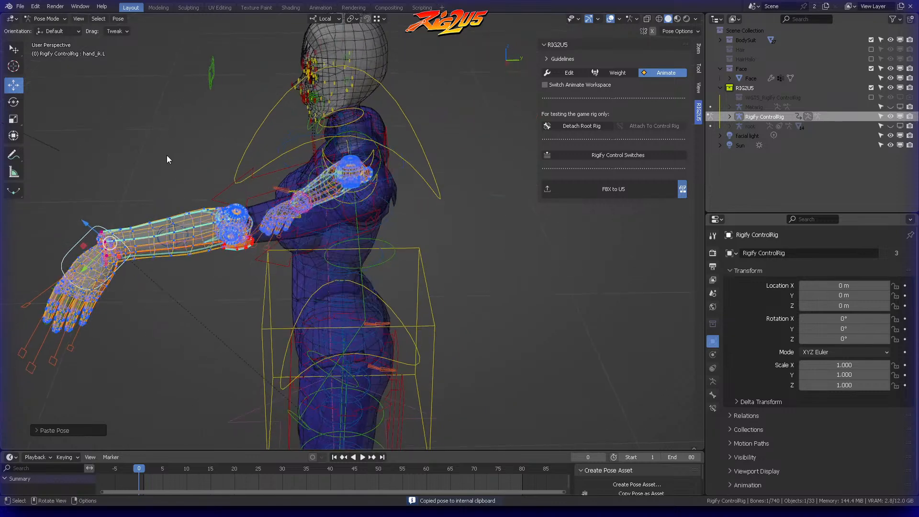
Step: Reselect hand_ik.L in Pose Mode, copy its pose, and paste it X-flipped to raise the right arm
click(166, 156)
key(ctrl+Tab)
click(82, 168)
click(88, 237)
key(ctrl+Tab)
click(94, 283)
click(93, 282)
right_click(82, 238)
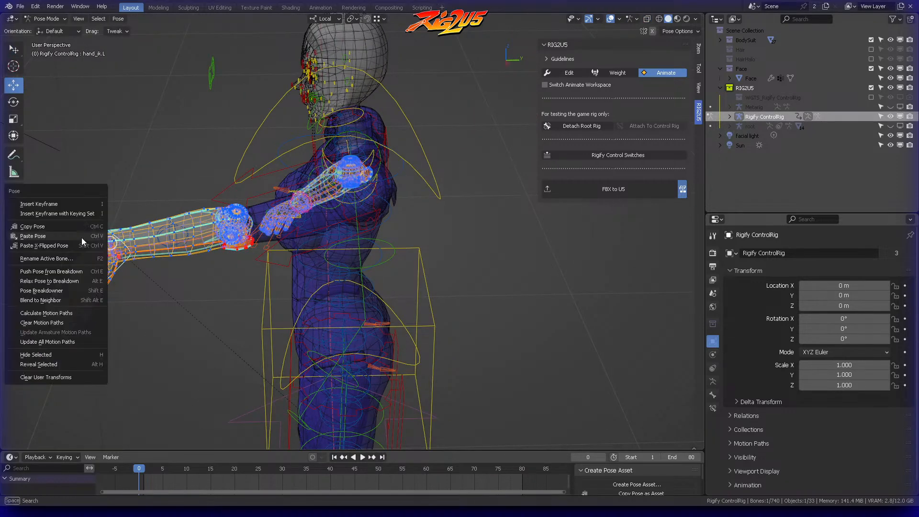
click(70, 229)
right_click(79, 240)
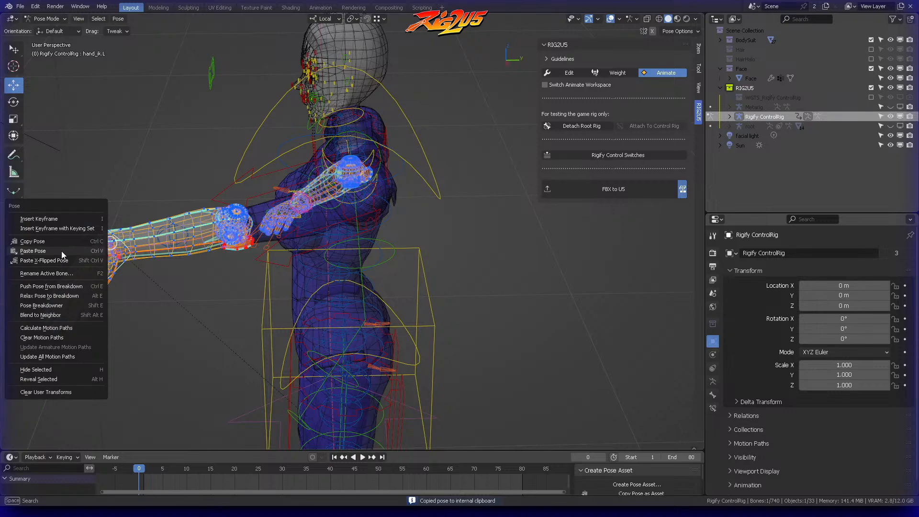
click(61, 250)
Step: Check the raised right arm's elbow and switch RIG2U5 back to Weight mode
middle_drag(182, 213, 309, 317)
drag(309, 317, 456, 227)
middle_drag(381, 219, 396, 182)
scroll(452, 213, up, 3)
click(617, 73)
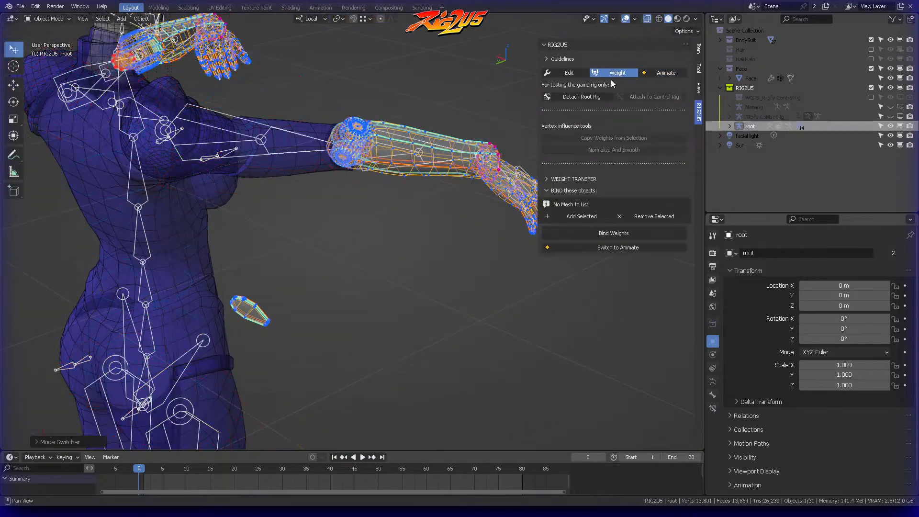
click(350, 216)
mouse_move(269, 268)
ctrl+right_down()
mouse_move(289, 342)
mouse_move(290, 330)
ctrl+right_up()
mouse_move(287, 297)
middle_down()
mouse_move(327, 274)
mouse_move(307, 276)
mouse_move(545, 153)
middle_up()
key(ctrl+Tab)
click(404, 266)
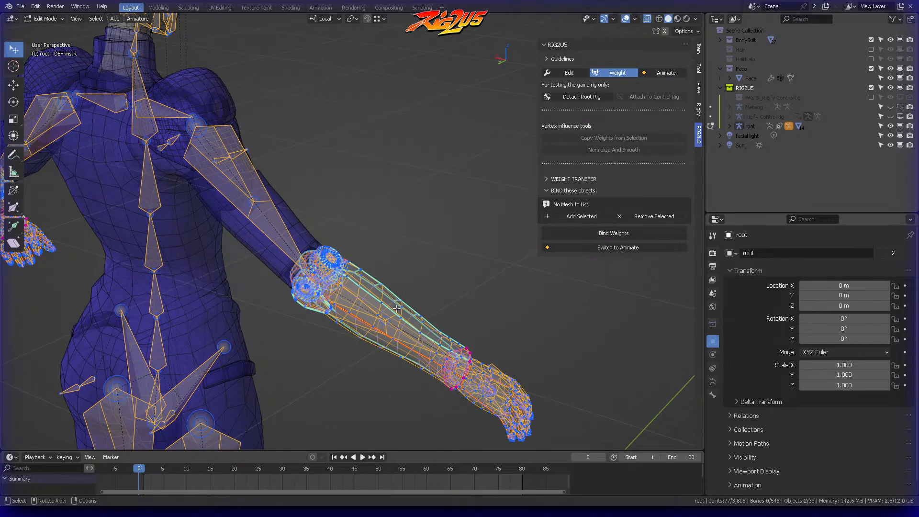
key(ctrl+Tab)
click(378, 226)
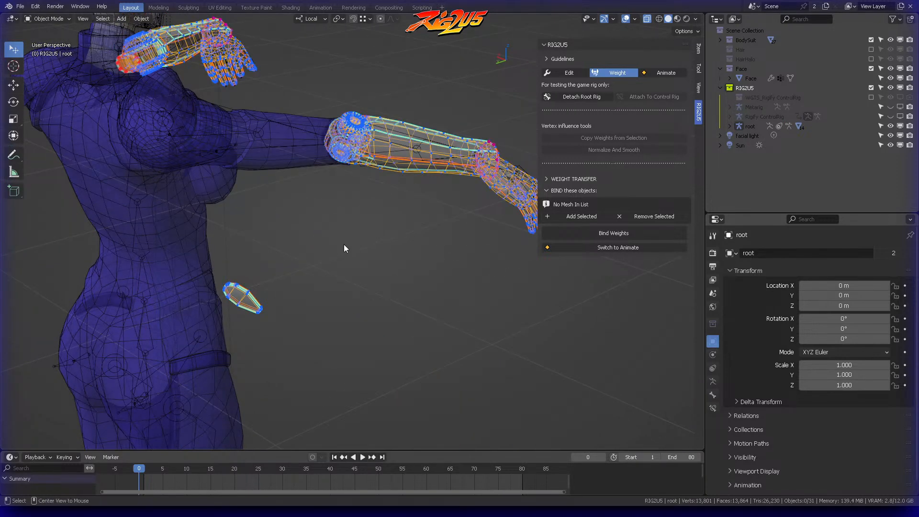
Step: Select the Forearms mesh, enter Edit Mode, and clear its vertex selection
middle_drag(294, 269, 247, 183)
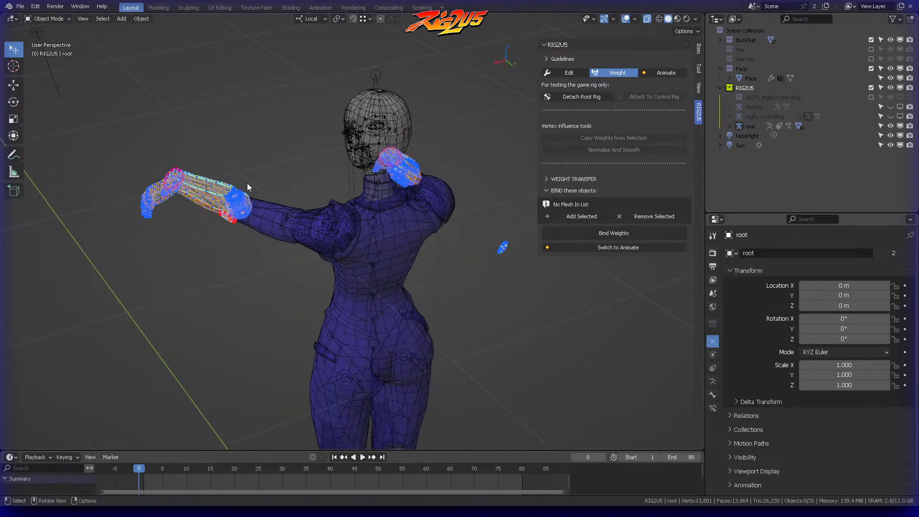
click(228, 179)
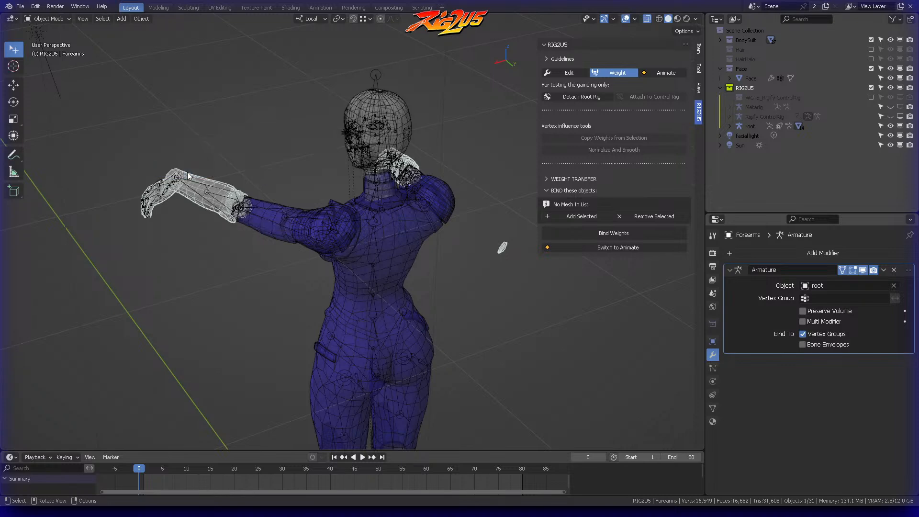
middle_drag(252, 151, 364, 209)
click(376, 207)
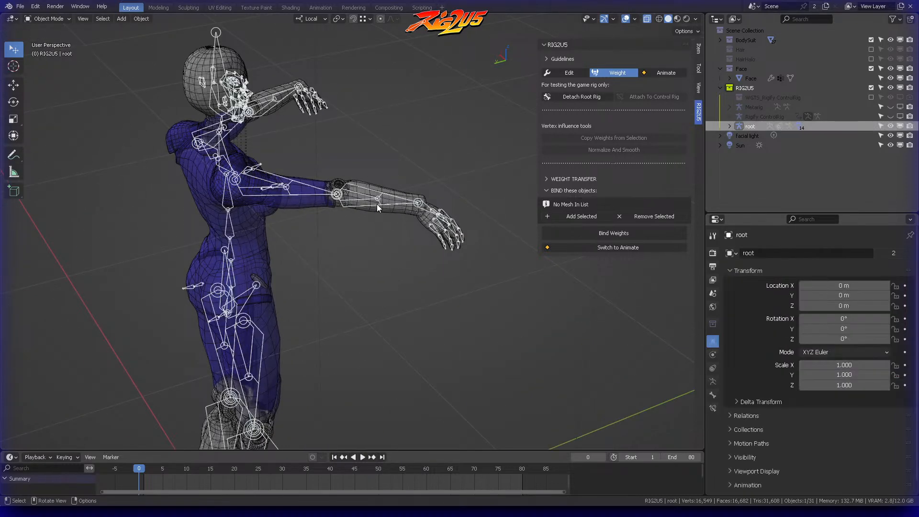
click(367, 203)
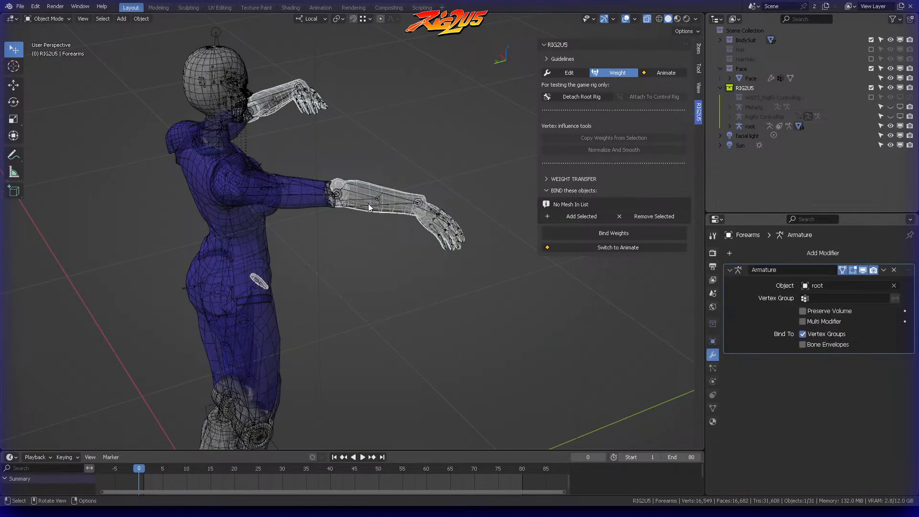
key(ctrl+Tab)
click(455, 208)
key(alt+a)
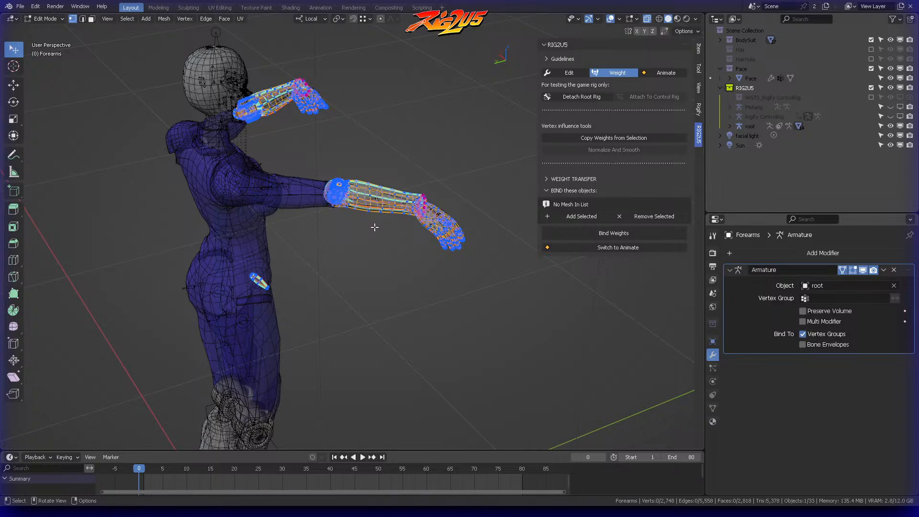
Step: Select the detached right elbow piece plus a forearm vertex, apply Copy Weights from Selection, and return to Object Mode
middle_drag(373, 226, 368, 250)
ctrl+right_drag(352, 253, 362, 262)
scroll(366, 262, up, 4)
middle_drag(366, 262, 412, 227)
scroll(376, 164, up, 3)
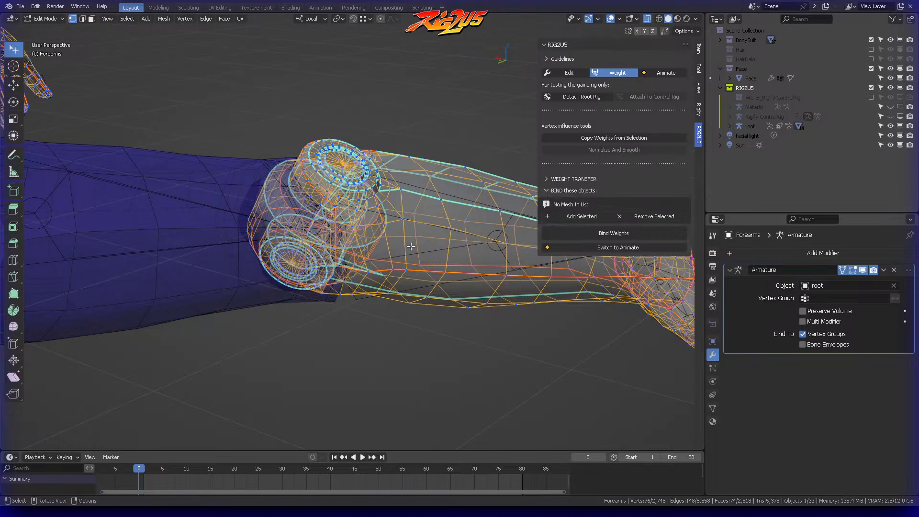
scroll(409, 270, up, 4)
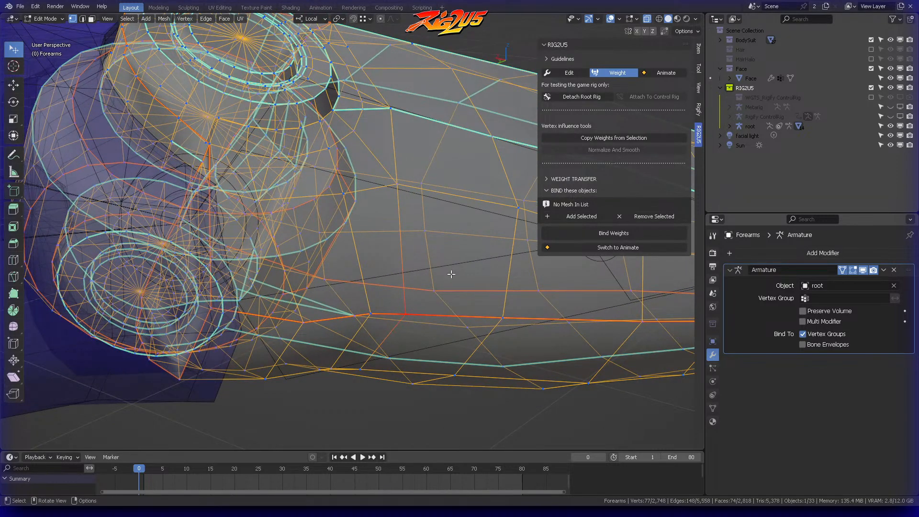
scroll(450, 307, down, 10)
click(605, 136)
middle_drag(402, 149, 383, 162)
scroll(346, 173, down, 2)
key(ctrl+Tab)
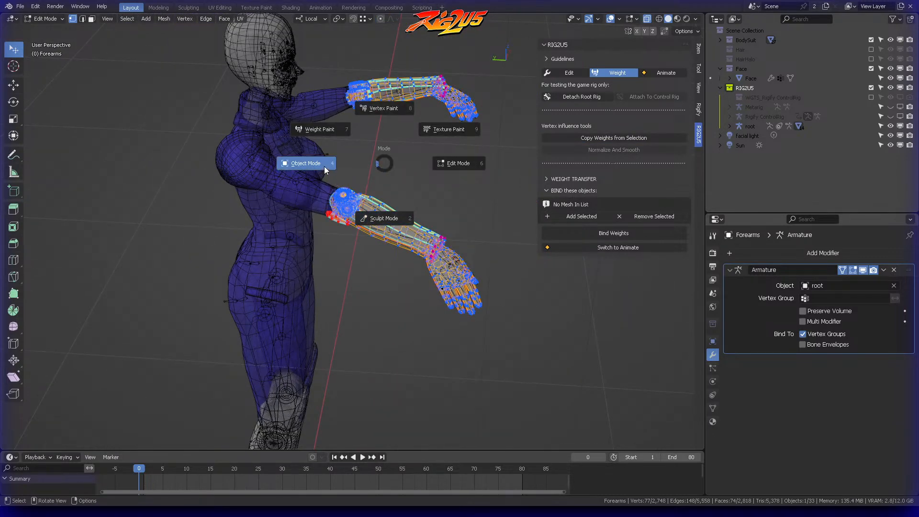
click(325, 165)
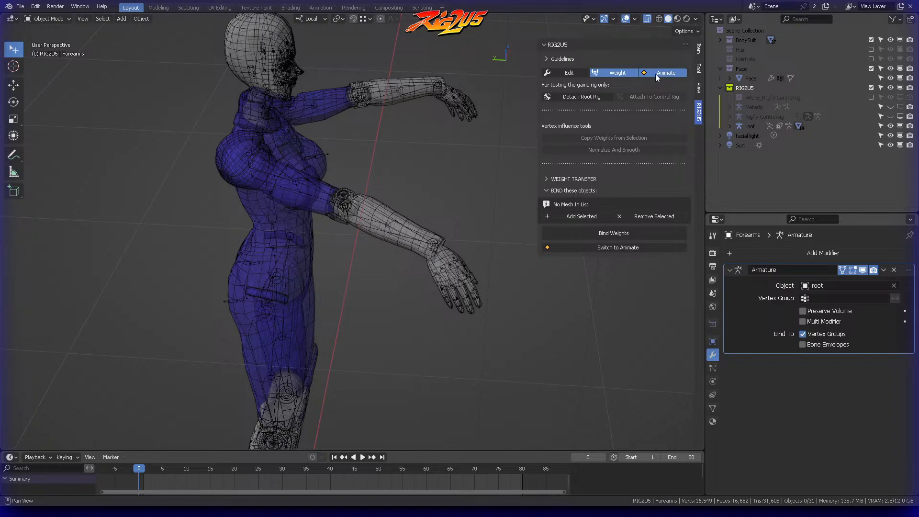
Step: Switch RIG2U5 to Animate mode, move hand_ik.R toward the hip, and try a trackball rotation to test the right elbow
click(662, 72)
drag(465, 263, 313, 280)
middle_drag(313, 281, 294, 259)
key(r)
key(r)
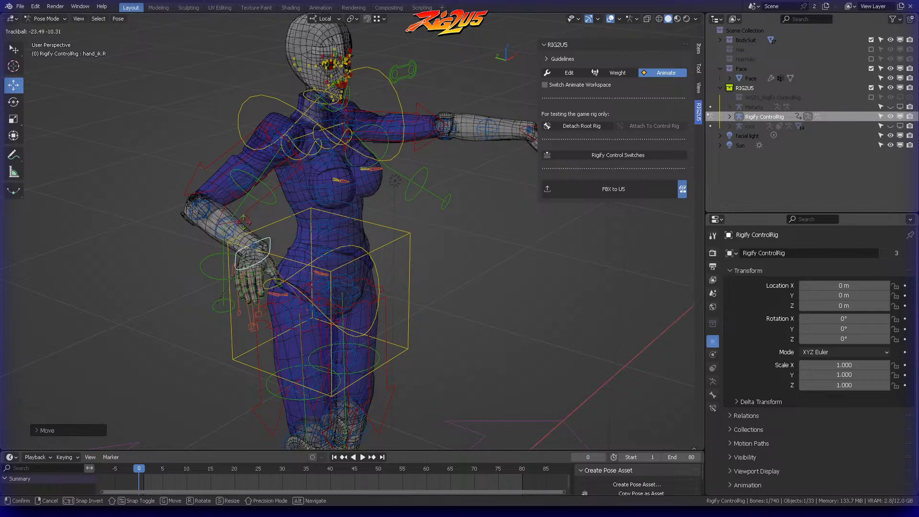
right_click(309, 219)
scroll(347, 177, down, 5)
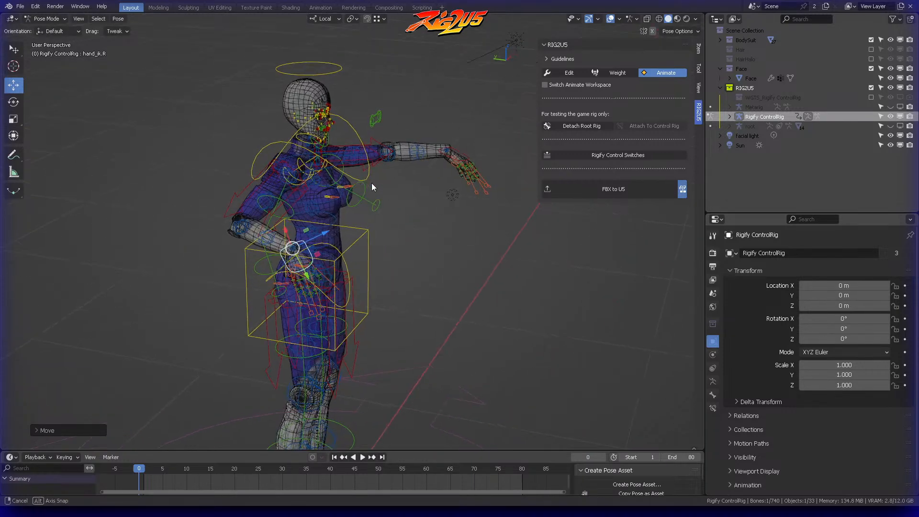
Step: Clear the location and rotation of all Rigify ControlRig control bones and deselect them
middle_drag(417, 201, 360, 219)
key(a)
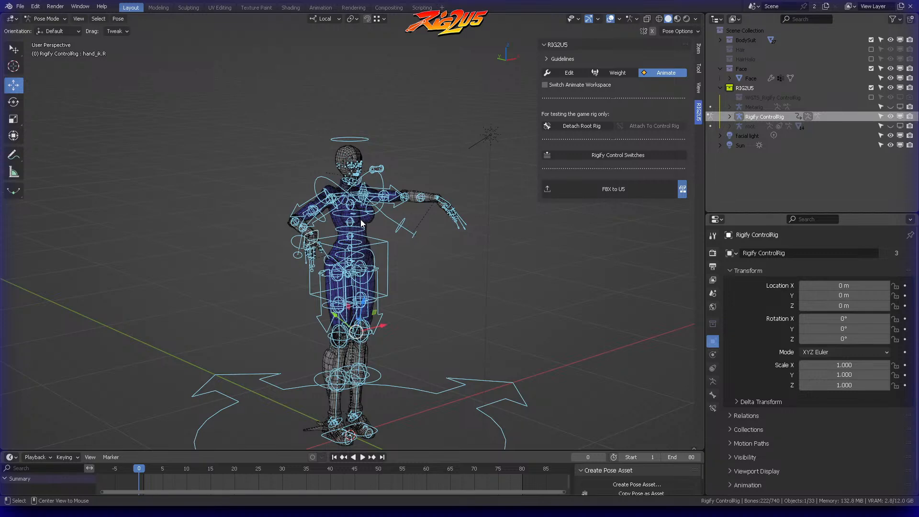
key(alt+g)
key(alt+r)
click(407, 230)
mouse_move(407, 230)
middle_down()
mouse_move(370, 219)
mouse_move(393, 229)
middle_up()
shift+middle_drag(430, 184, 394, 102)
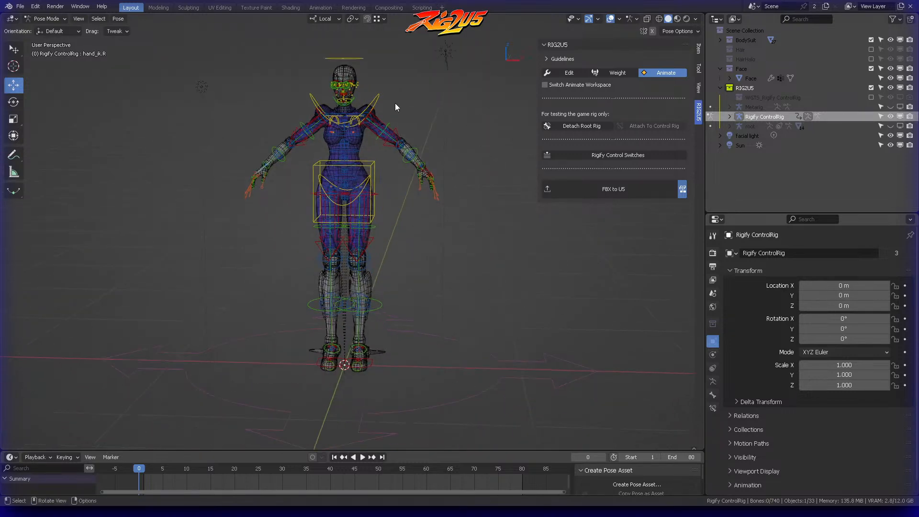
Step: Move the left foot control foot_ik.L up and forward in side view to bend the left knee
key(KP_3)
shift+middle_drag(457, 179, 410, 151)
middle_drag(359, 235, 345, 263)
scroll(407, 270, up, 3)
shift+middle_drag(368, 326, 391, 244)
key(KP_3)
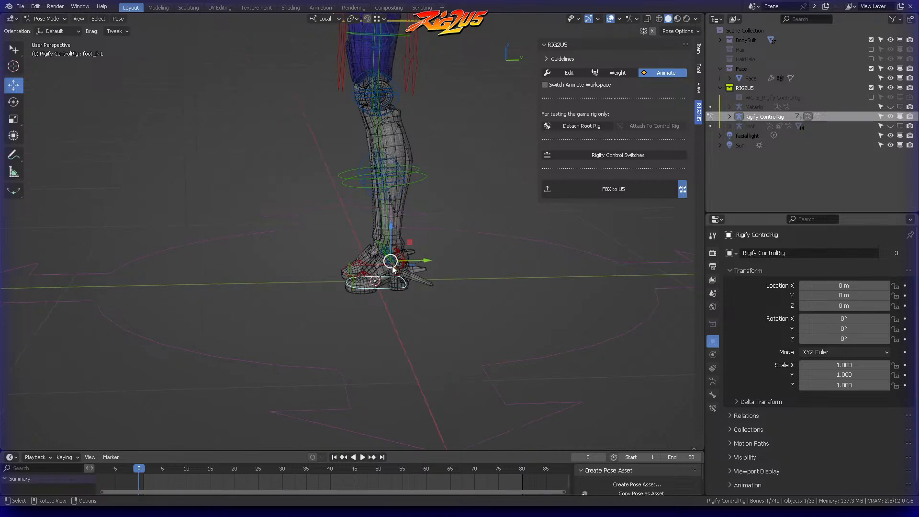
key(g)
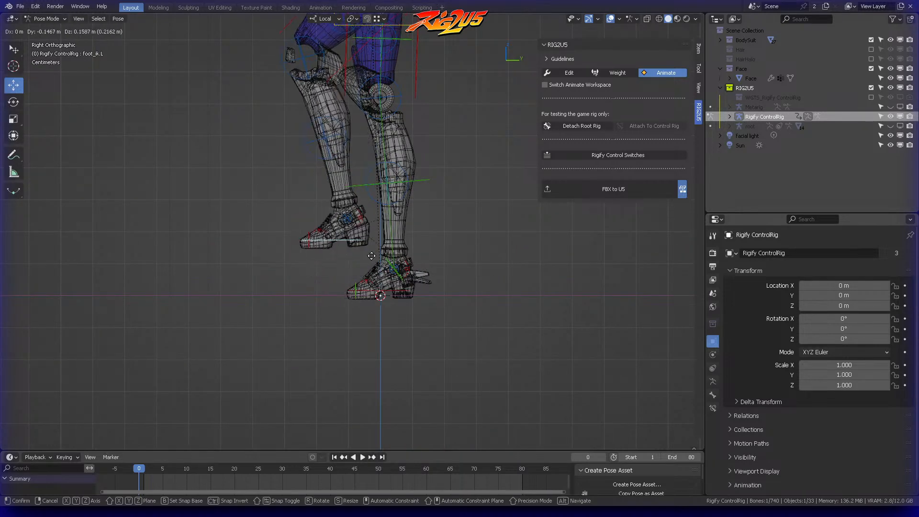
click(363, 214)
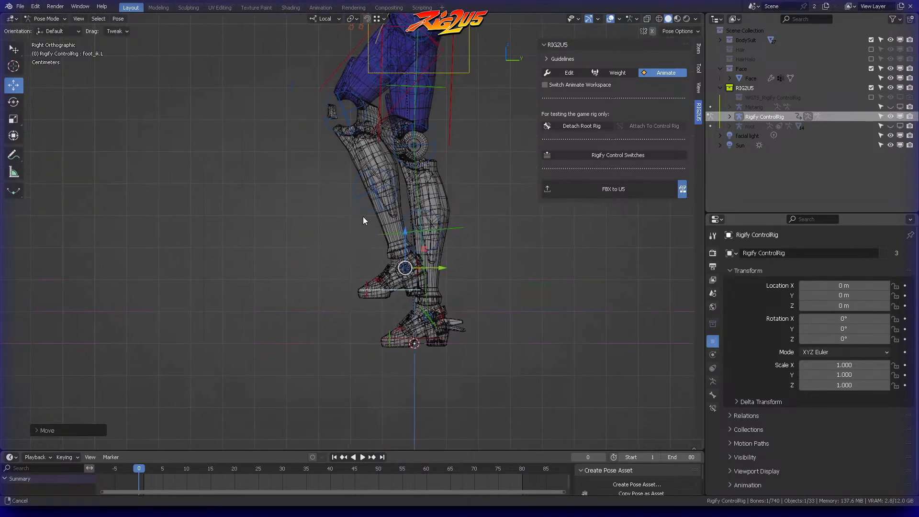
Step: Leave Pose Mode on the control rig, select the knee mesh Boots.006, and enter Edit Mode
middle_drag(361, 213, 394, 196)
key(KP_1)
scroll(394, 195, up, 5)
shift+middle_drag(352, 81, 394, 243)
middle_drag(361, 175, 429, 210)
scroll(428, 192, up, 3)
scroll(426, 192, up, 2)
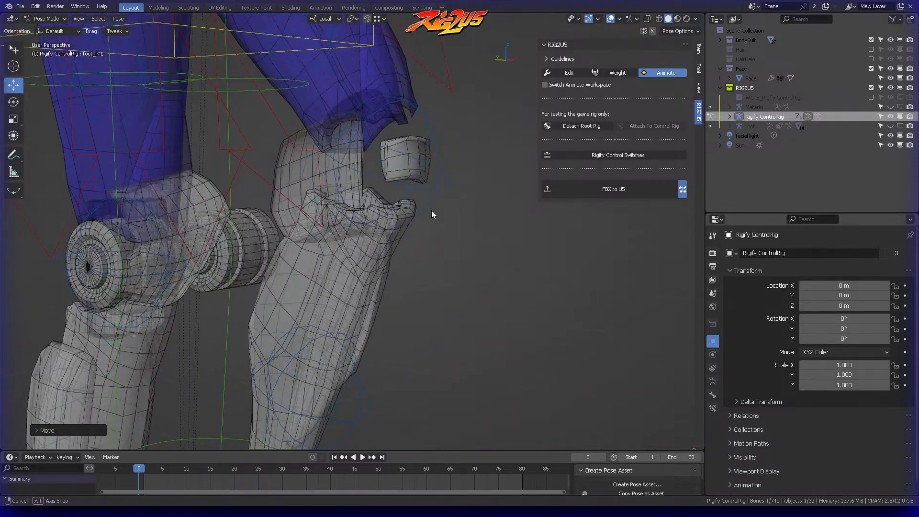
key(ctrl+Tab)
click(242, 190)
click(294, 168)
key(ctrl+Tab)
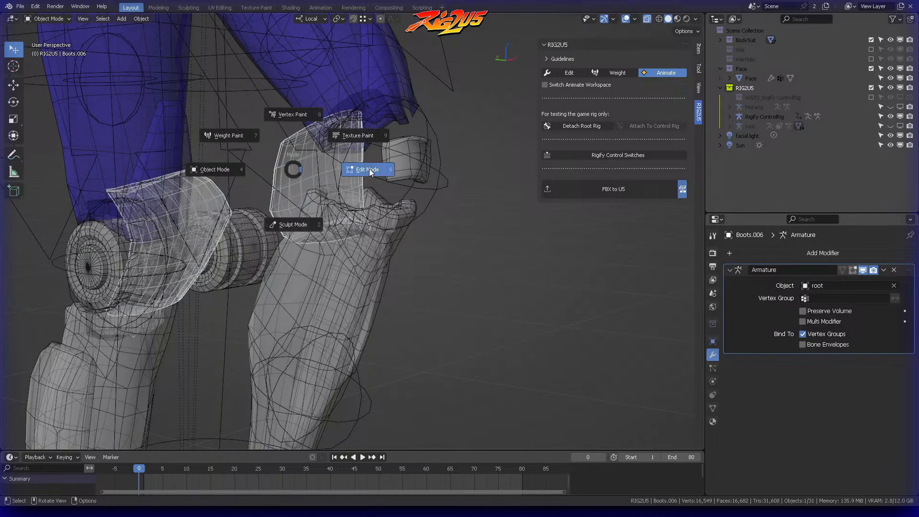
click(369, 169)
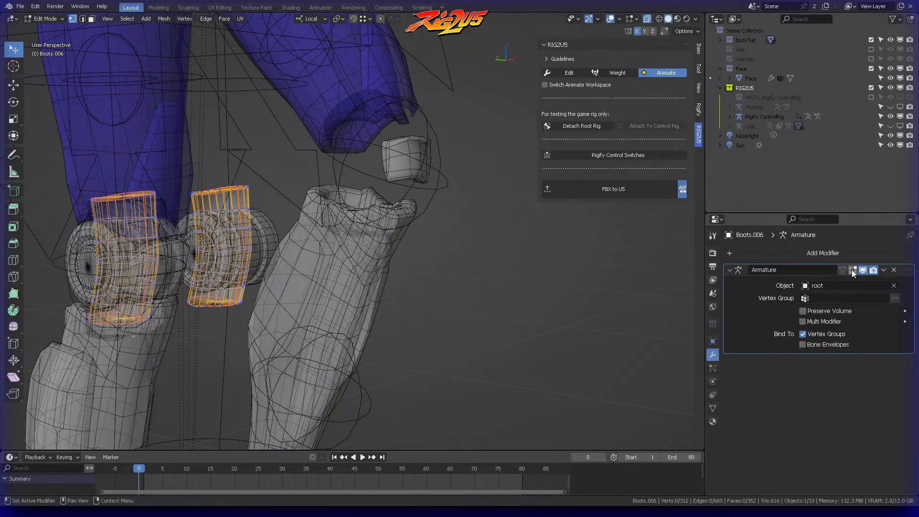
Step: Enable the Armature modifier's Edit Mode and On Cage display, and inspect the weights of a left knee vertex
click(853, 270)
click(842, 270)
middle_drag(343, 196, 244, 189)
click(699, 50)
scroll(295, 161, up, 4)
click(241, 190)
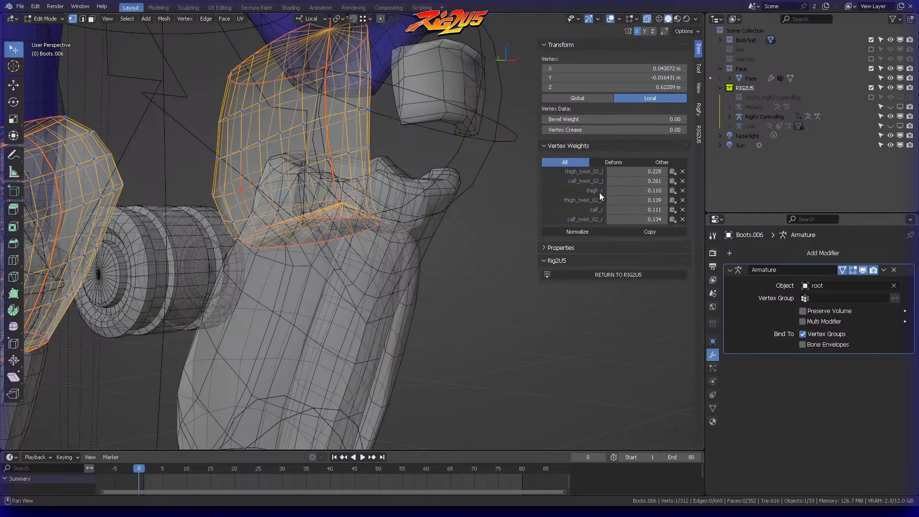
middle_drag(362, 139, 346, 152)
Step: Clear the selection on Boots.006 and select all vertices of the left knee piece
key(a)
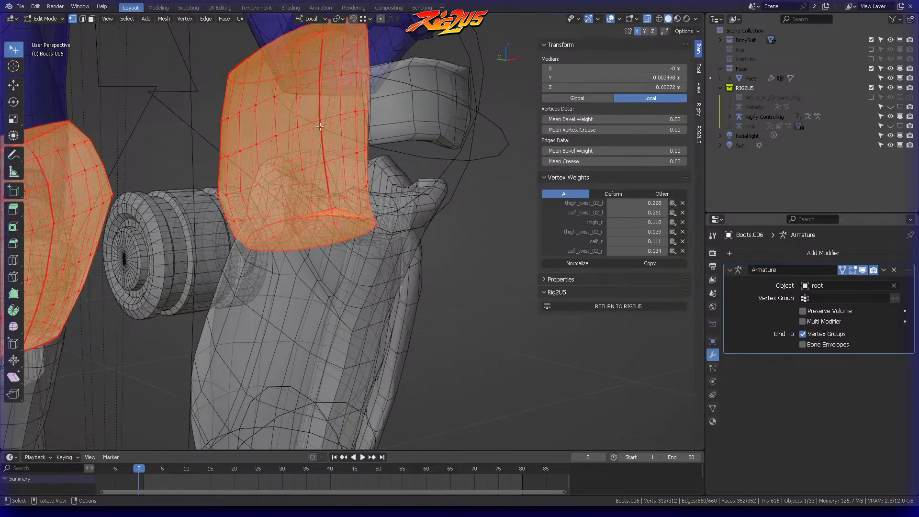
key(alt+a)
scroll(255, 70, down, 2)
middle_drag(310, 75, 294, 67)
mouse_move(293, 67)
ctrl+right_down()
mouse_move(238, 102)
mouse_move(379, 102)
mouse_move(359, 72)
ctrl+right_up()
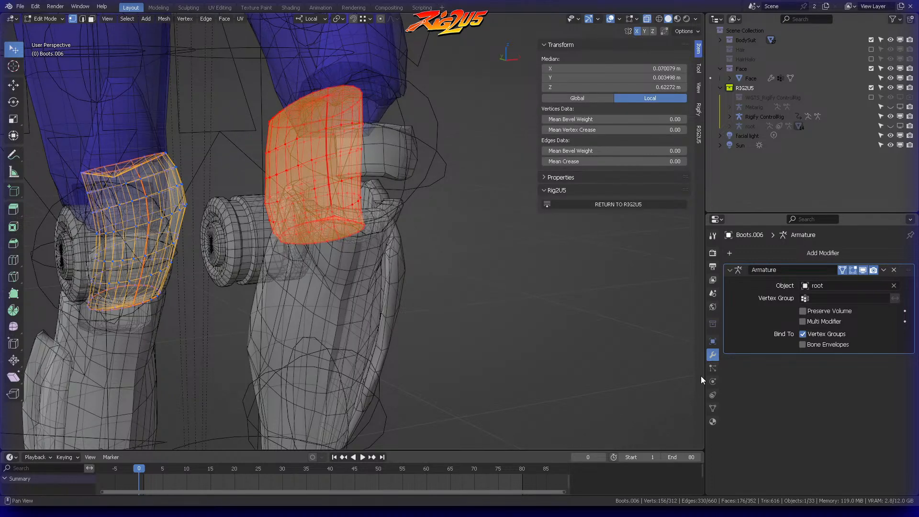
Step: Filter the vertex groups by "calf" and remove the left knee piece from calf_twist_02_r, calf_twist_01_r and calf_r
click(712, 408)
click(755, 346)
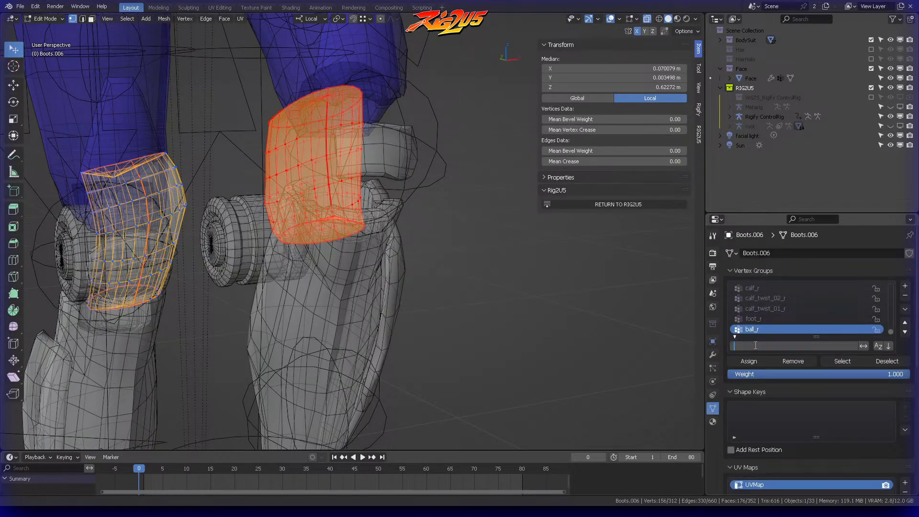
text(calf)
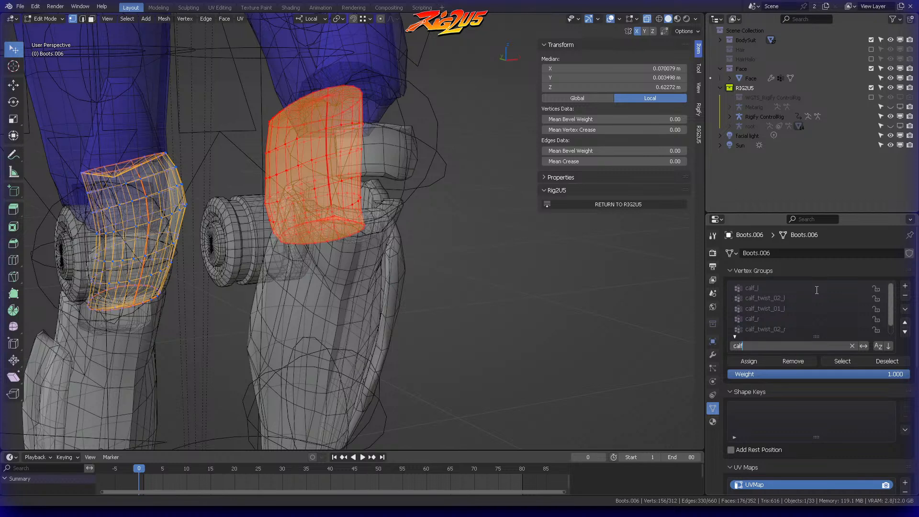
key(Return)
scroll(793, 328, down, 1)
click(807, 318)
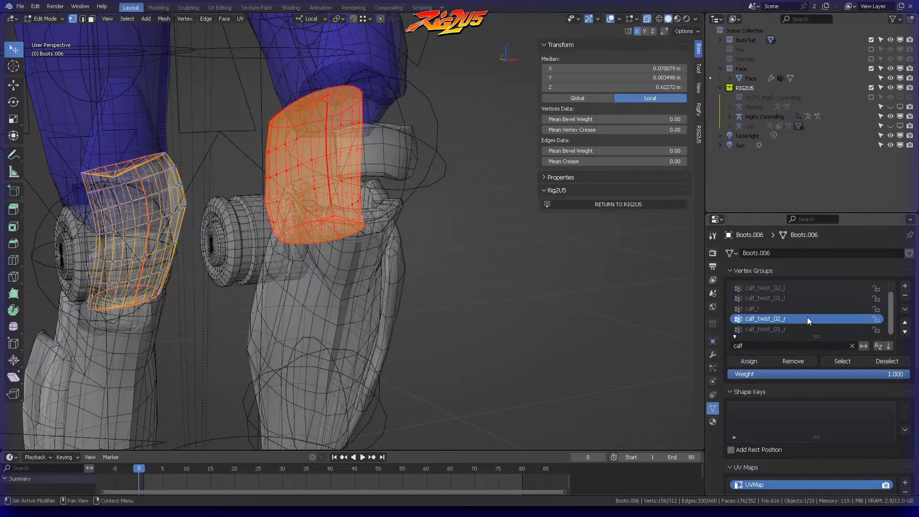
click(793, 365)
click(780, 330)
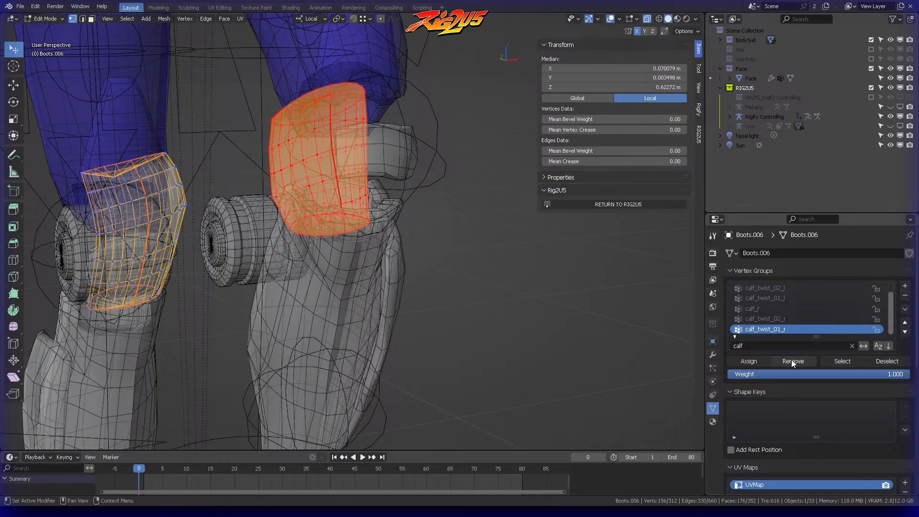
click(768, 307)
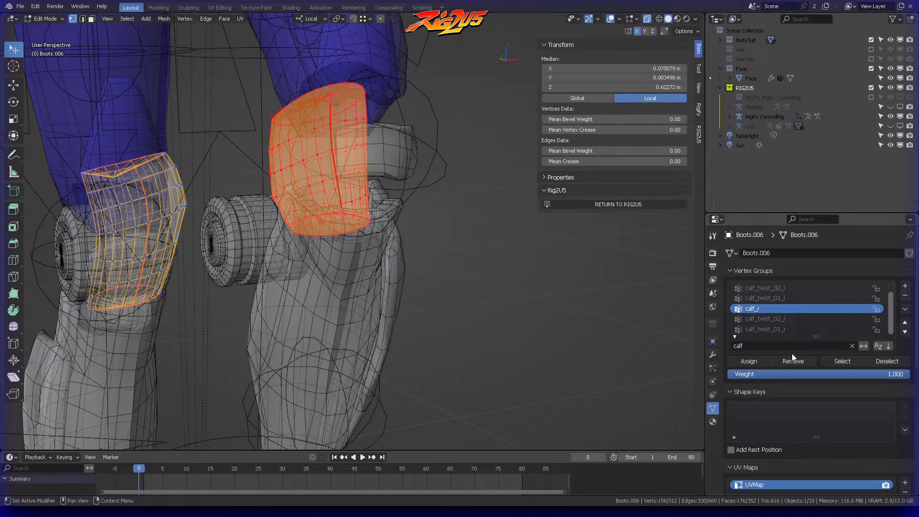
click(795, 359)
Step: Filter the vertex groups by "thigh" and remove the left knee piece from thigh_r, thigh_twist_01_r and thigh_twist_02_r
click(766, 346)
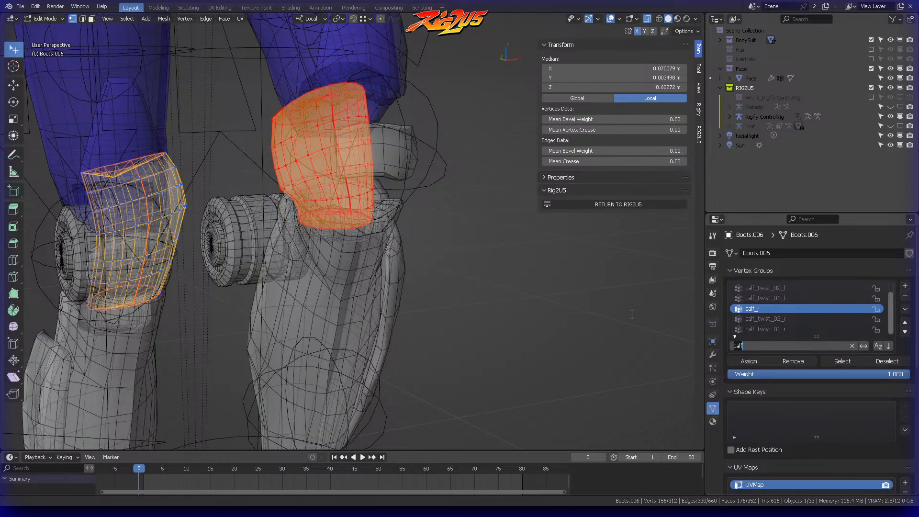
text(calf)
key(BackSpace)
key(BackSpace)
key(BackSpace)
key(BackSpace)
text(thighg)
key(BackSpace)
key(BackSpace)
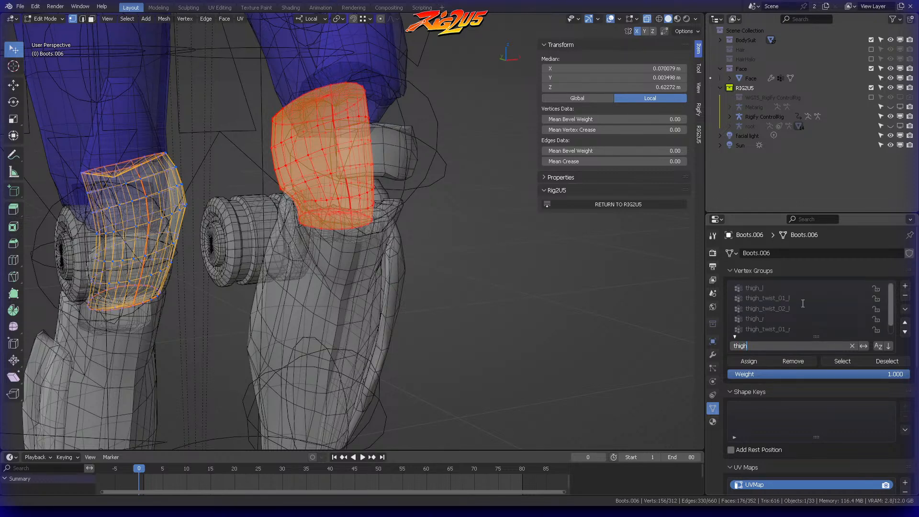
key(Return)
click(765, 319)
click(799, 359)
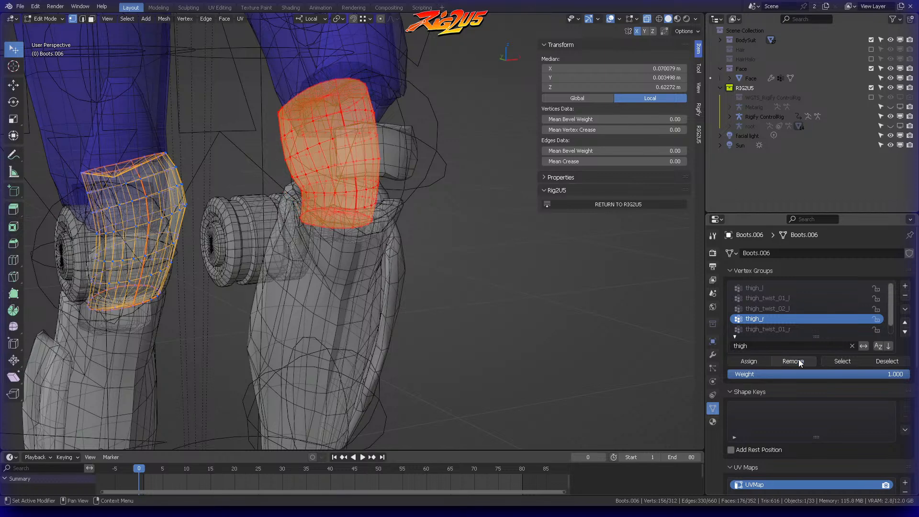
click(791, 328)
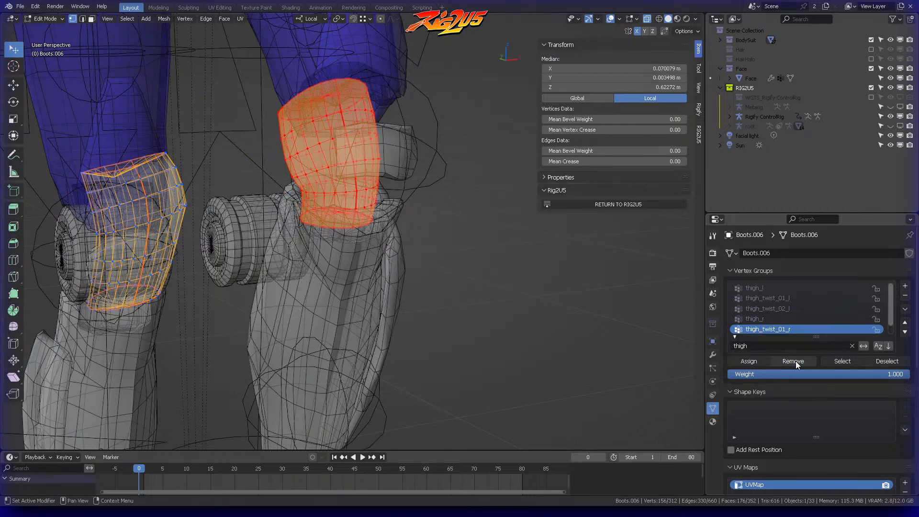
scroll(796, 325, down, 1)
click(786, 330)
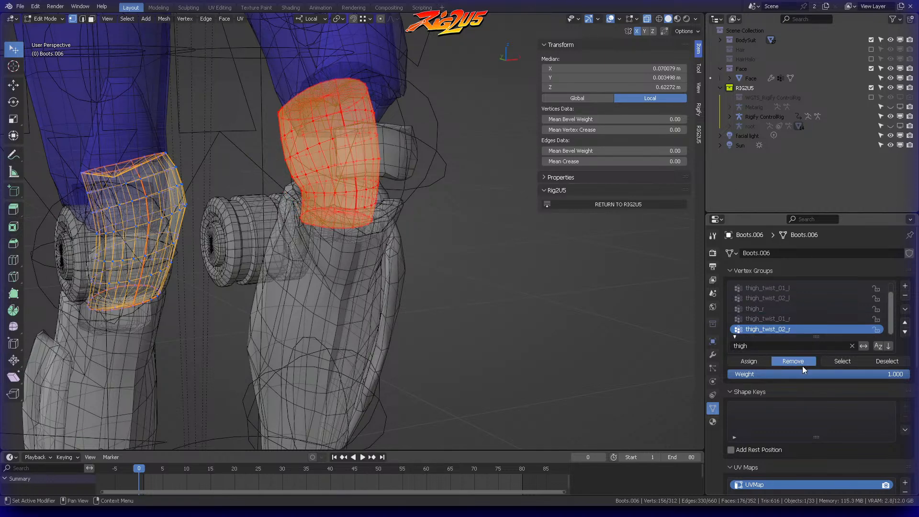
click(802, 362)
middle_drag(480, 269, 375, 259)
key(ctrl+Tab)
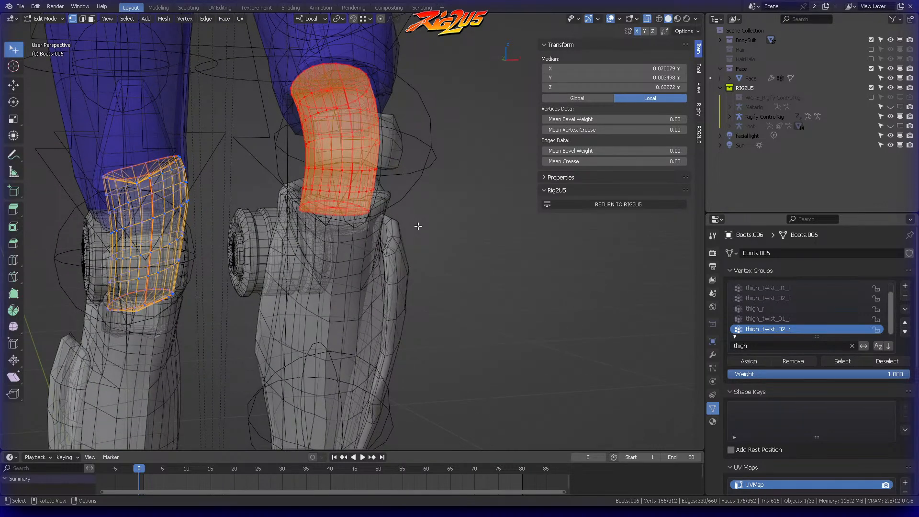
Step: Mirror the selection to the right knee piece and remove it from thigh_l, thigh_twist_01_l and thigh_twist_02_l
key(shift+ctrl+m)
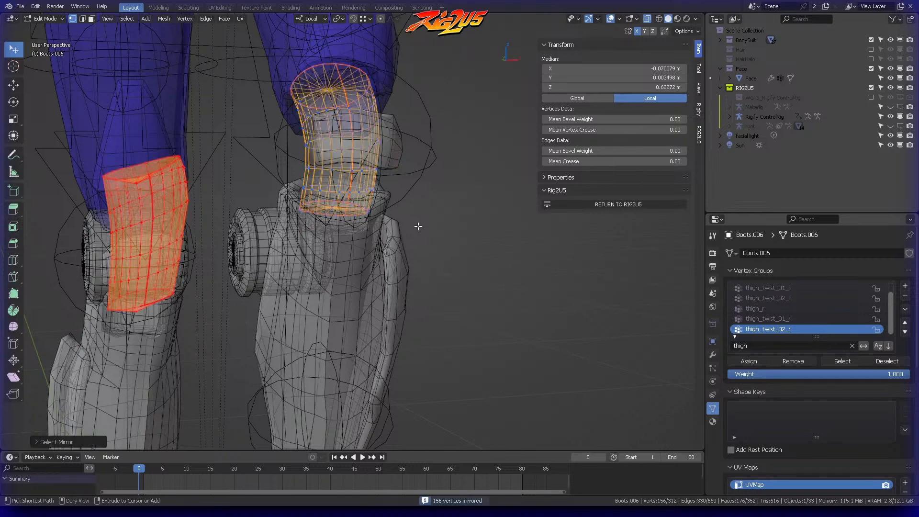
shift+middle_drag(316, 182, 369, 137)
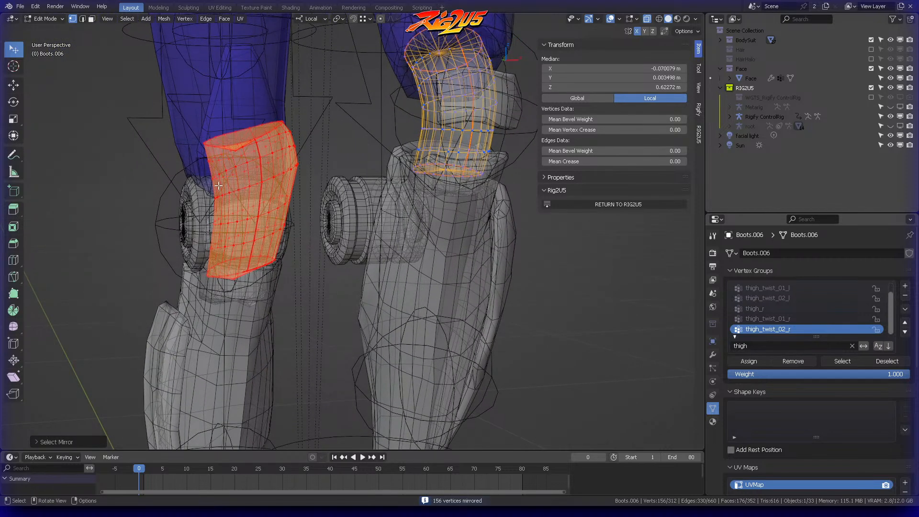
middle_drag(223, 153, 268, 157)
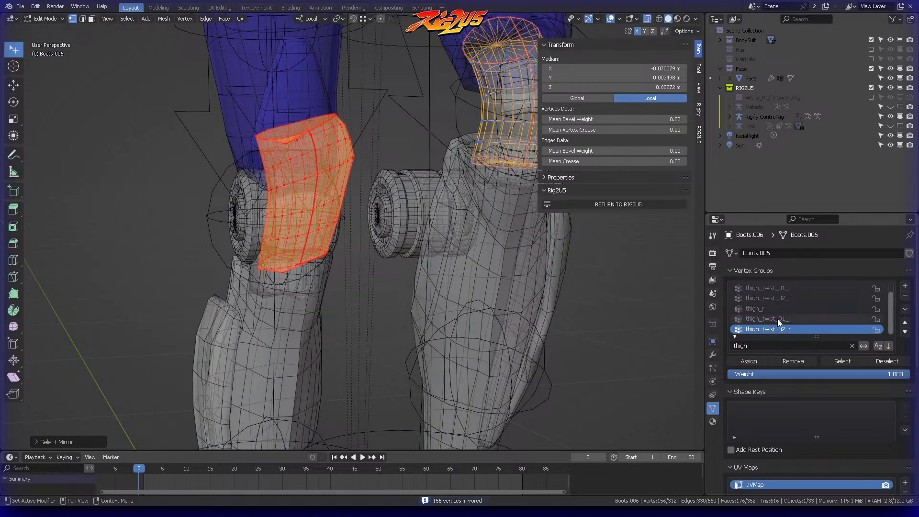
scroll(782, 311, up, 1)
click(772, 288)
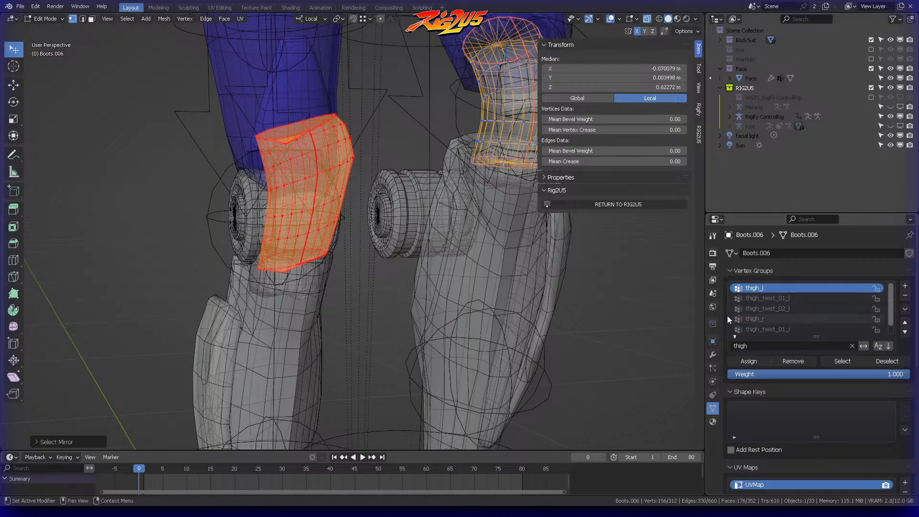
click(793, 361)
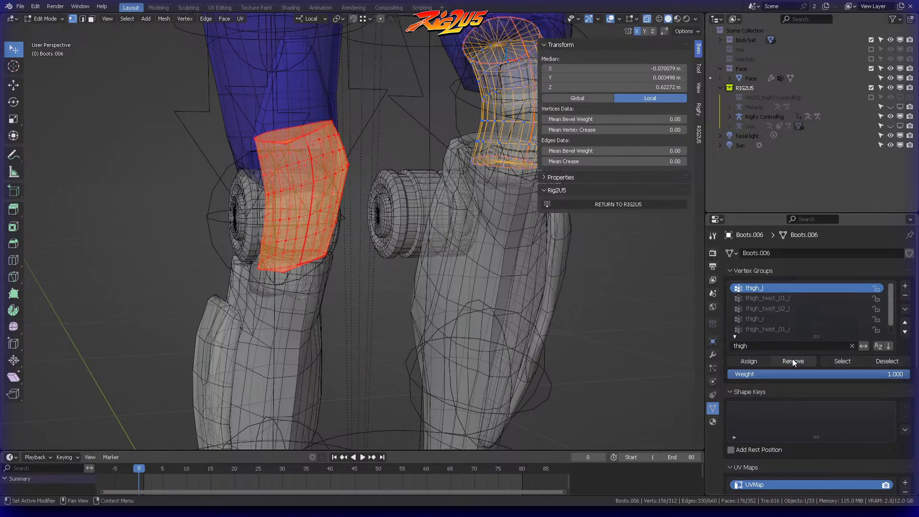
click(787, 298)
click(797, 361)
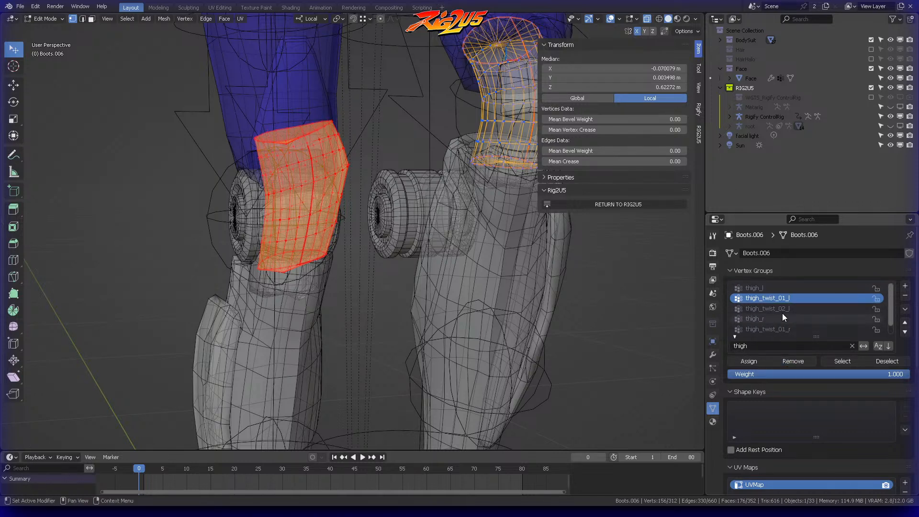
click(785, 309)
click(796, 362)
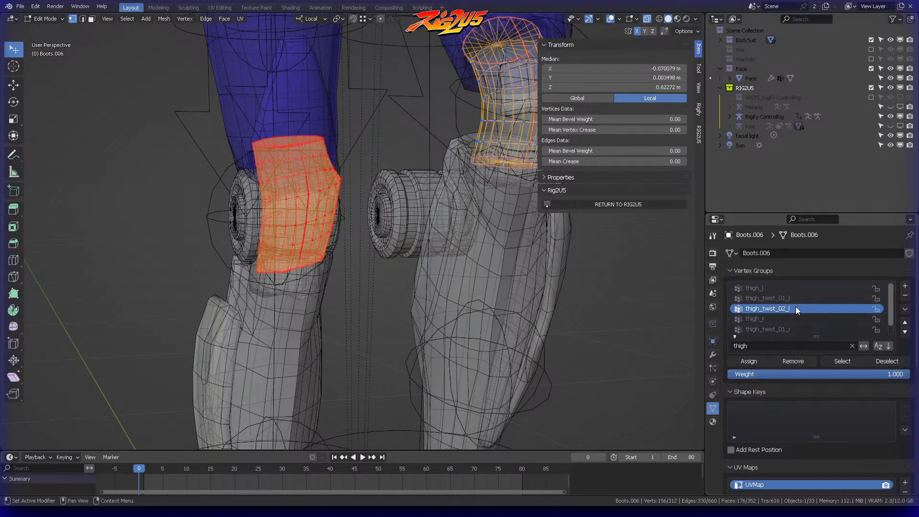
Step: Filter the vertex groups by "calf" and remove the right knee piece from calf_l, calf_twist_02_l and calf_twist_01_l
click(761, 345)
key(BackSpace)
key(BackSpace)
key(BackSpace)
key(BackSpace)
key(BackSpace)
text(calf)
key(Return)
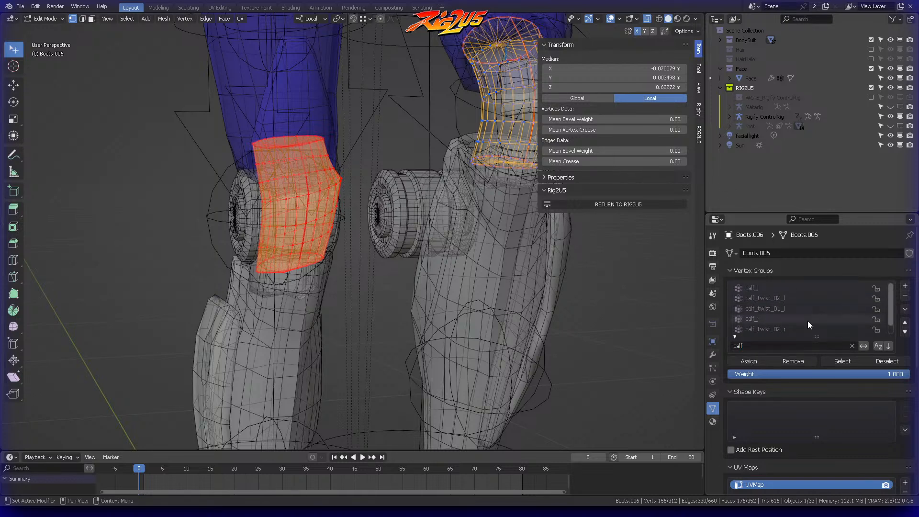
click(769, 291)
click(788, 362)
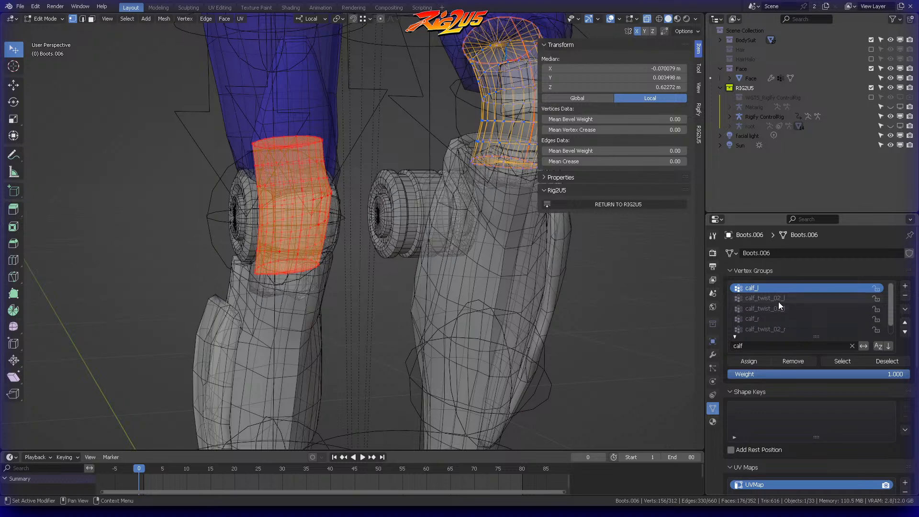
click(778, 300)
click(791, 362)
click(783, 308)
click(795, 361)
Step: Leave mesh editing, put the Rigify ControlRig in Pose Mode and select the left foot IK control
scroll(400, 228, down, 4)
middle_drag(400, 228, 443, 183)
key(ctrl+Tab)
click(368, 241)
click(450, 213)
scroll(477, 225, down, 3)
key(Tab)
click(404, 420)
mouse_move(438, 347)
middle_down()
mouse_move(383, 338)
mouse_move(428, 358)
middle_up()
click(439, 337)
click(435, 394)
Step: Test-move the left foot IK control to examine the knee deformation, cancelling each move
key(g)
key(Escape)
middle_drag(425, 275, 342, 257)
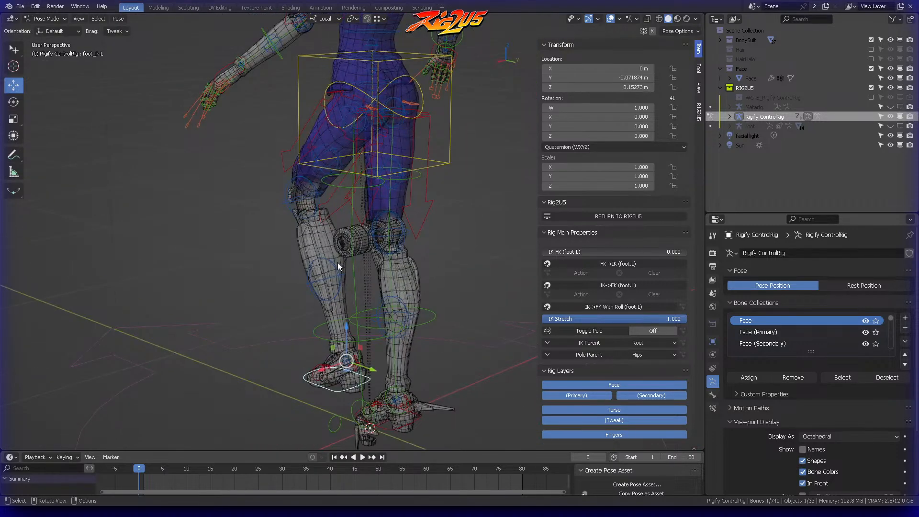
key(g)
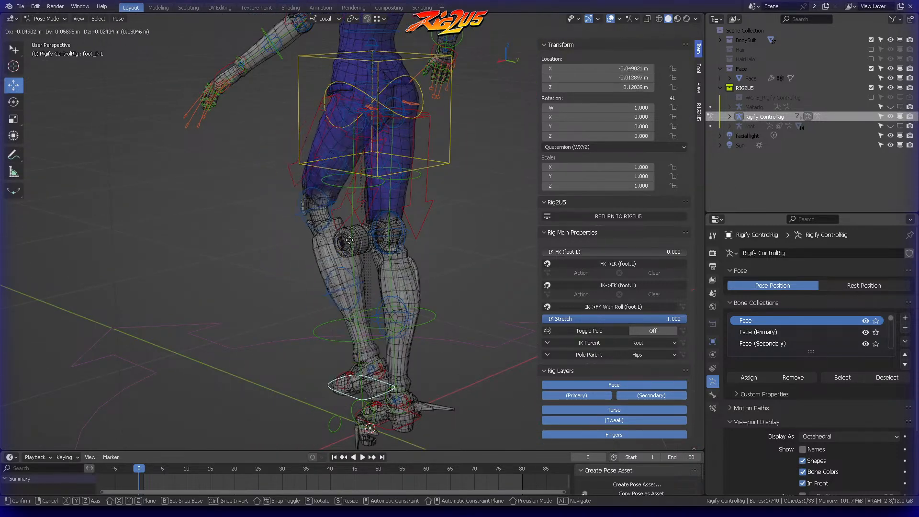
key(Escape)
Step: Clear the location of the left foot IK control and inspect the boots up close
middle_drag(378, 268, 371, 228)
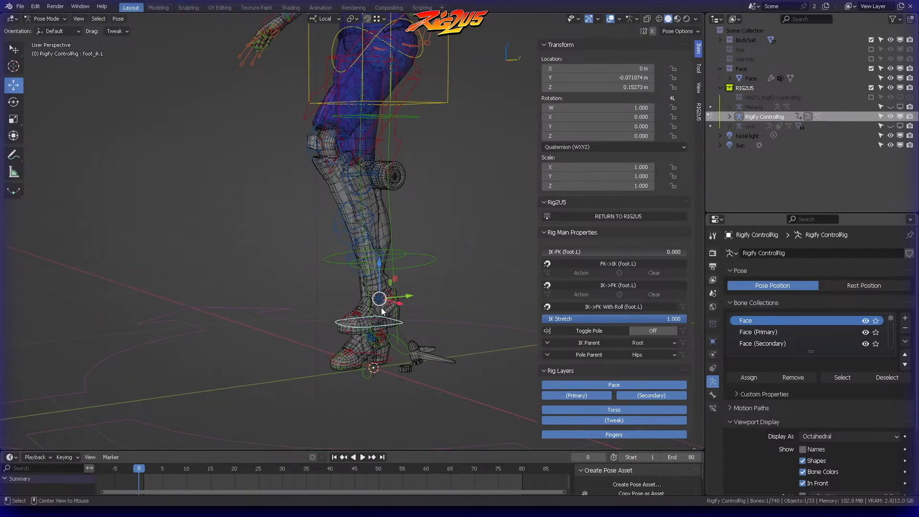
key(alt+g)
key(KP_Decimal)
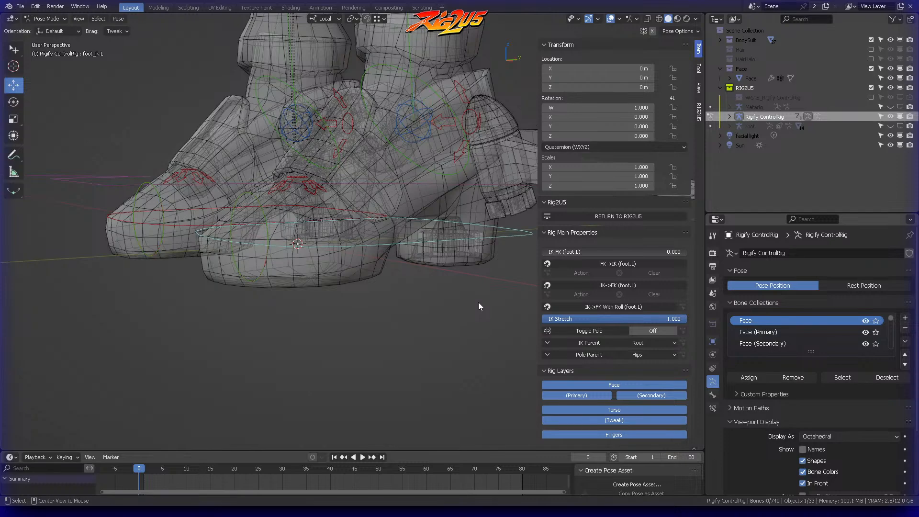
middle_drag(450, 222, 438, 273)
Step: Return to Object Mode and select the heel detail Boots.003
key(ctrl+Tab)
click(427, 286)
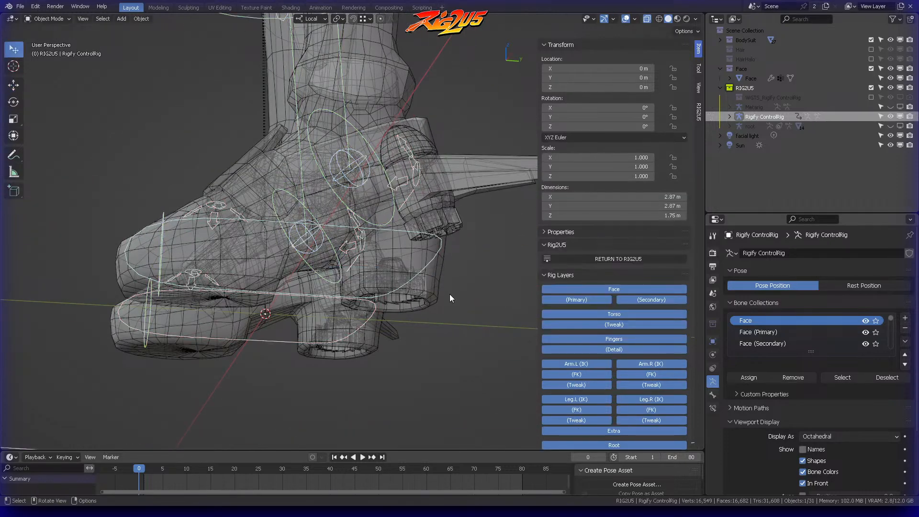
click(386, 299)
middle_drag(386, 296, 383, 268)
click(713, 353)
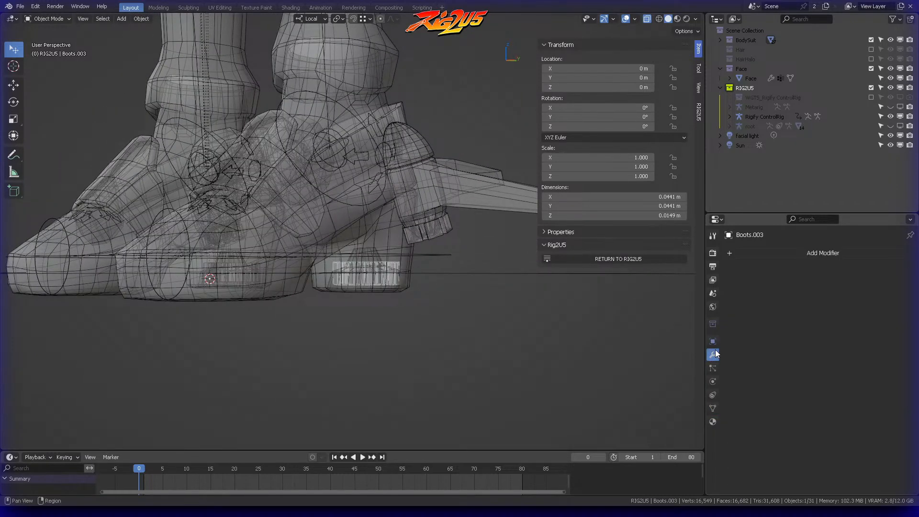
click(795, 253)
text(arra)
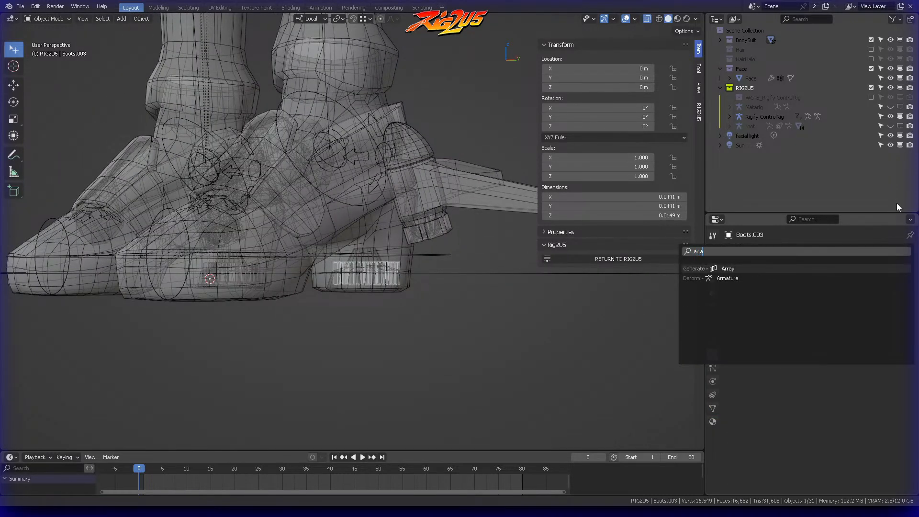
key(Return)
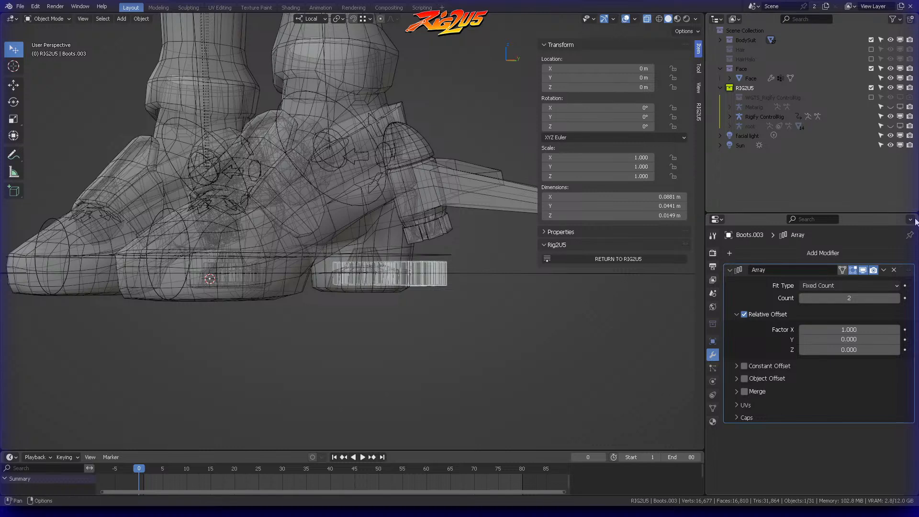
click(893, 269)
Step: Add an Armature modifier to Boots.003 with root as its object
click(885, 253)
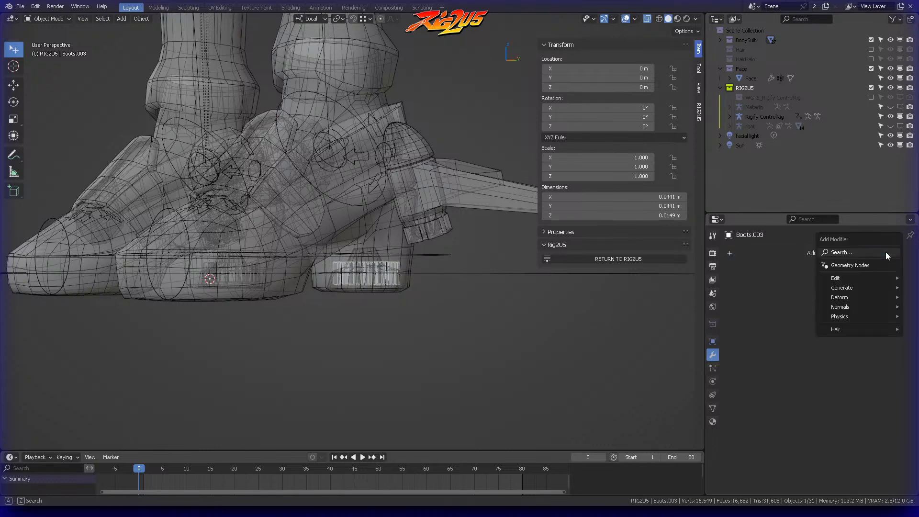
click(855, 252)
text(arma)
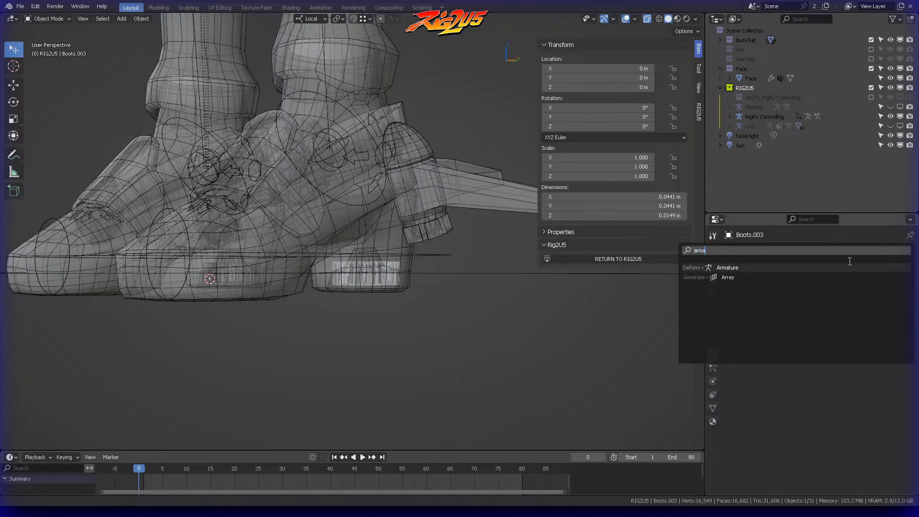
key(Return)
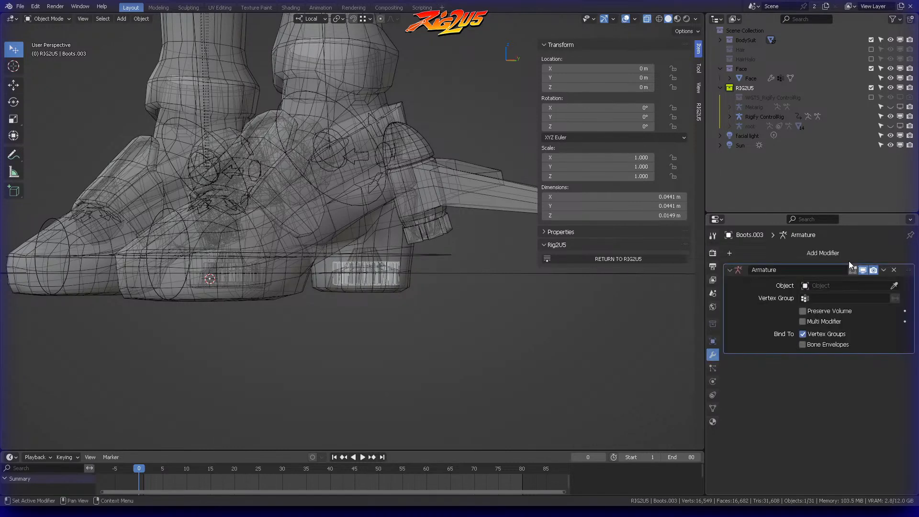
click(894, 286)
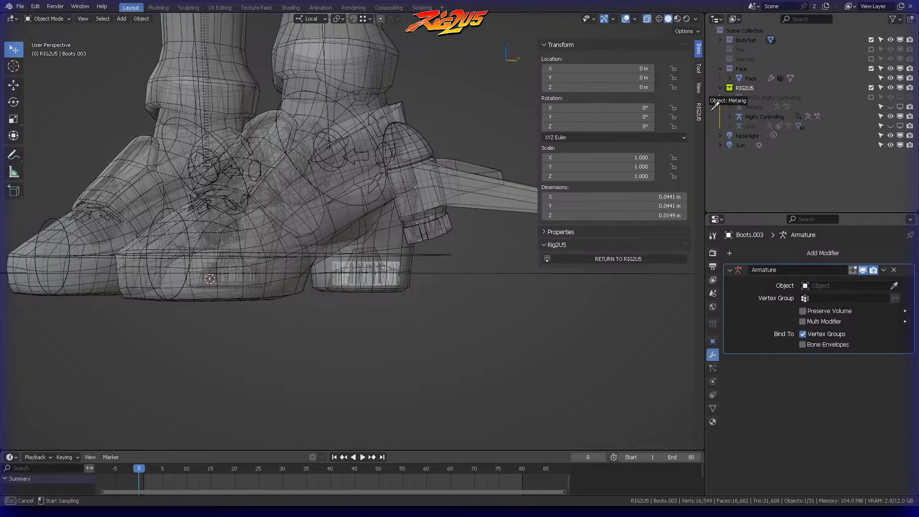
click(747, 127)
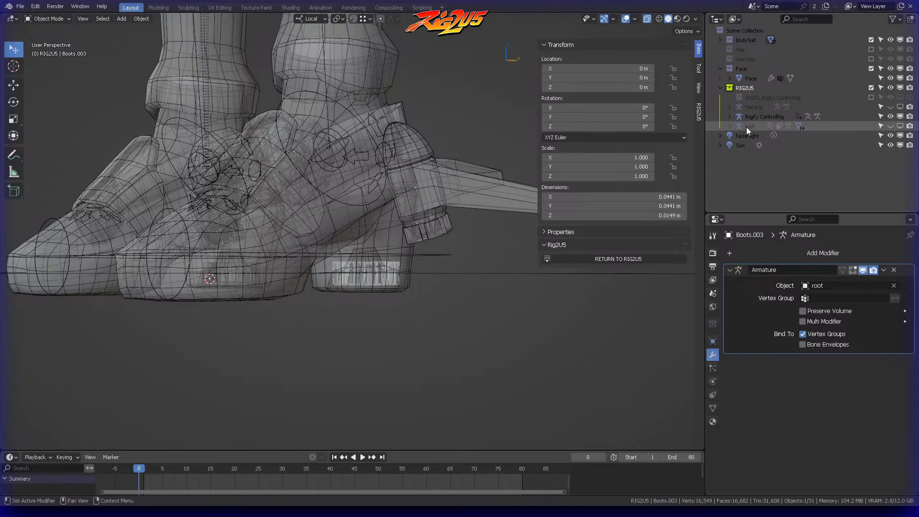
Step: Clear the vertex group filter for Boots.003 and switch RIG2U5 to Weight mode
click(712, 409)
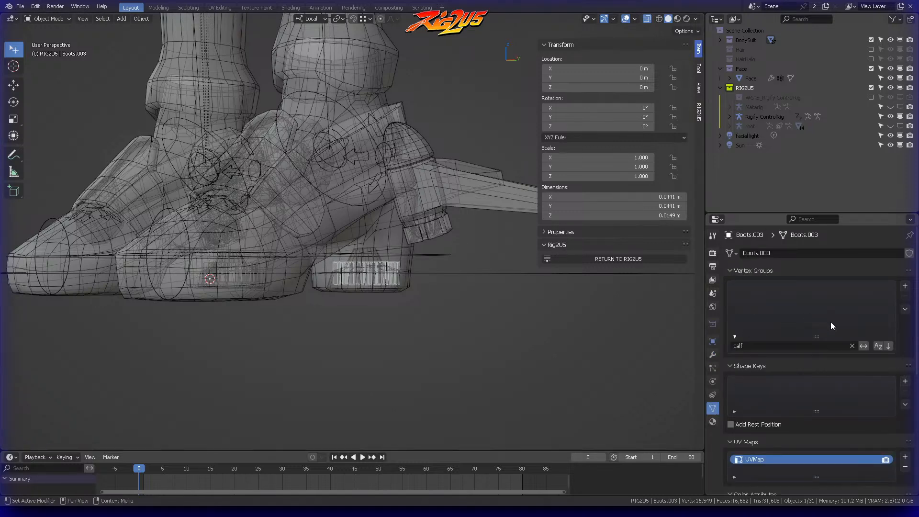
click(853, 345)
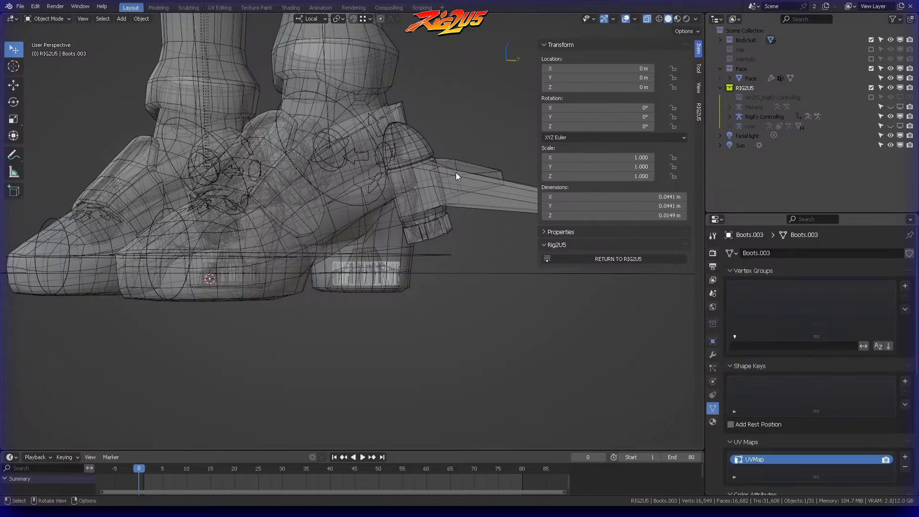
click(618, 258)
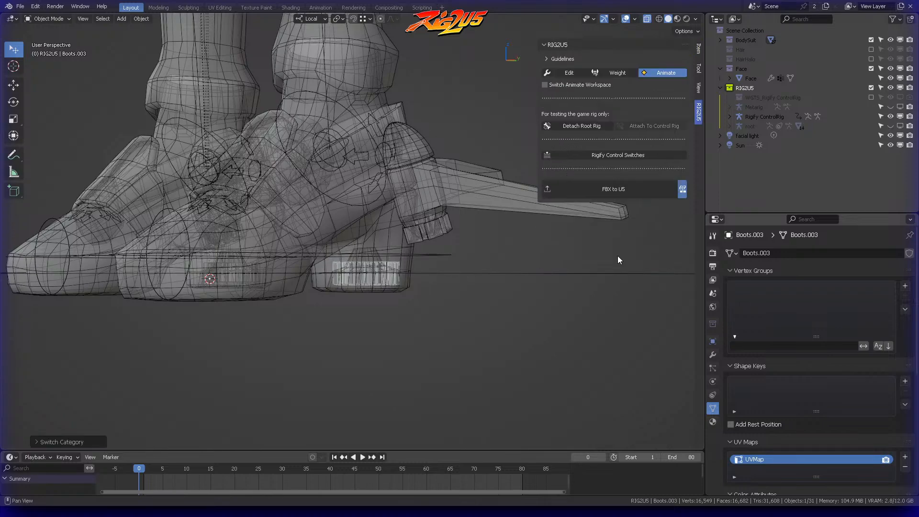
click(618, 74)
Step: Open the Boots mesh in Edit Mode, examine the vertex weights of a left heel vertex, and return to Object Mode
middle_drag(404, 123, 399, 296)
click(402, 242)
click(400, 295)
key(ctrl+Tab)
click(404, 290)
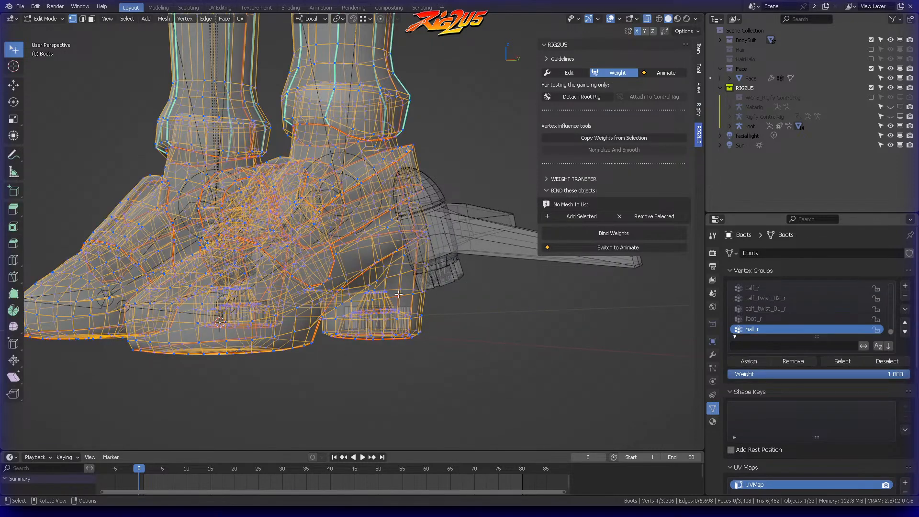
click(698, 48)
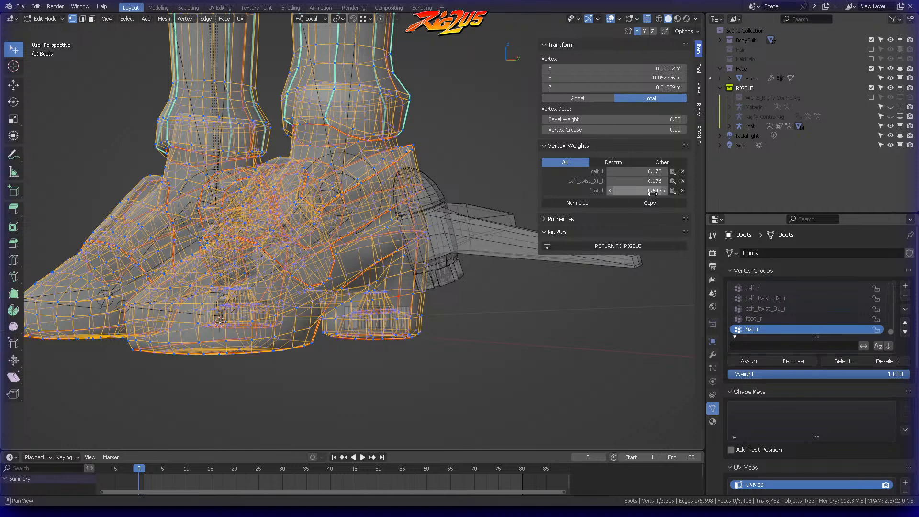
key(ctrl+Tab)
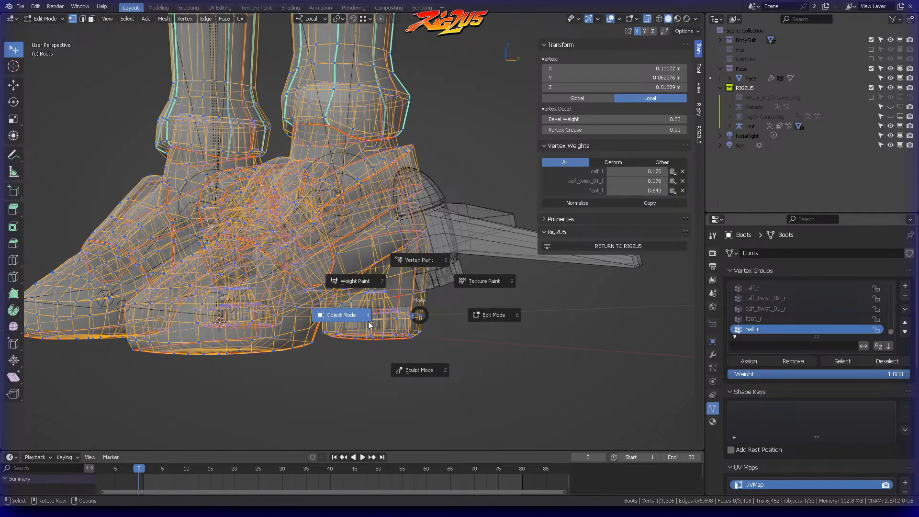
click(381, 297)
click(397, 314)
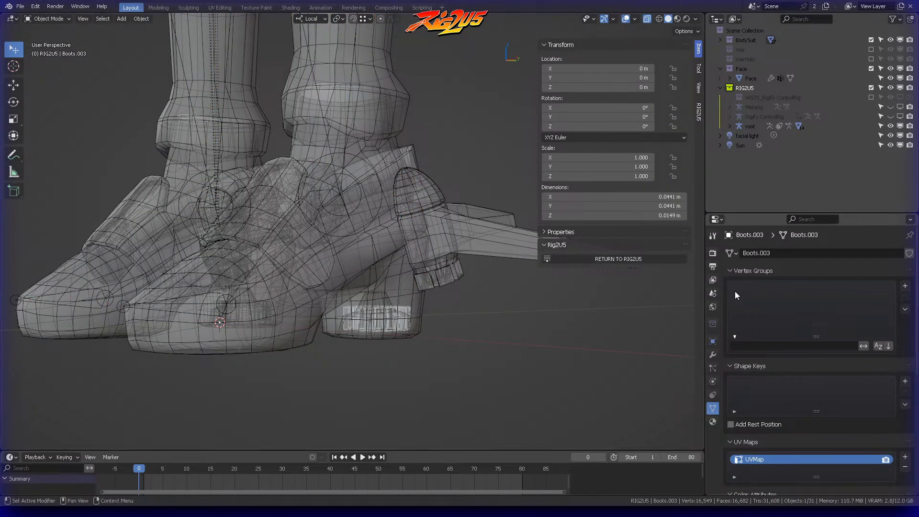
click(712, 354)
click(712, 408)
click(905, 287)
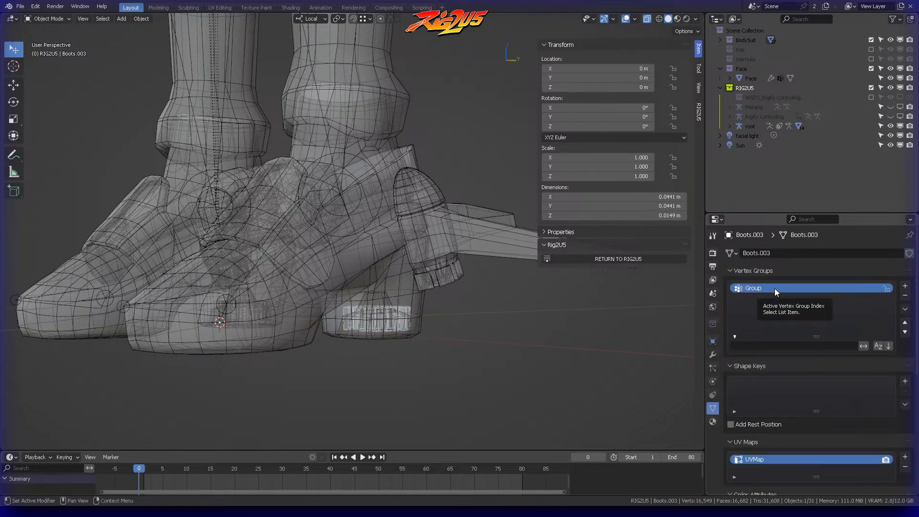
click(906, 294)
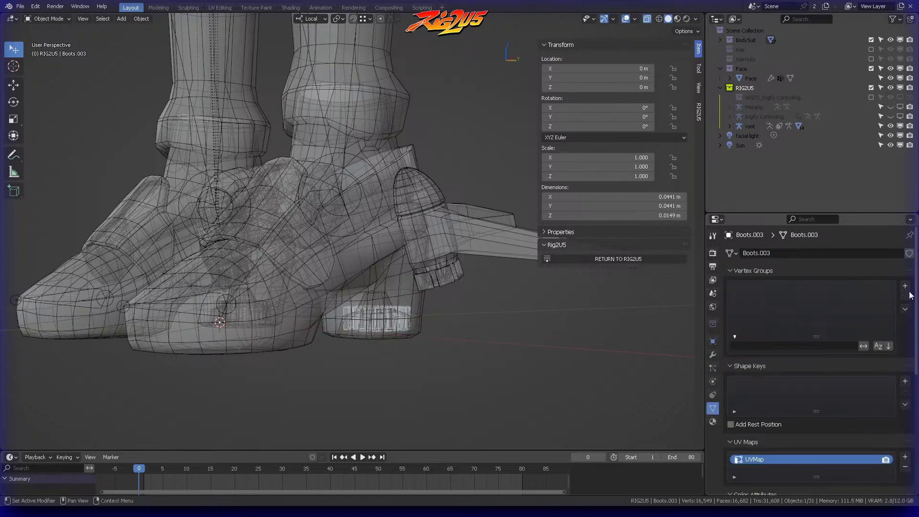
click(782, 345)
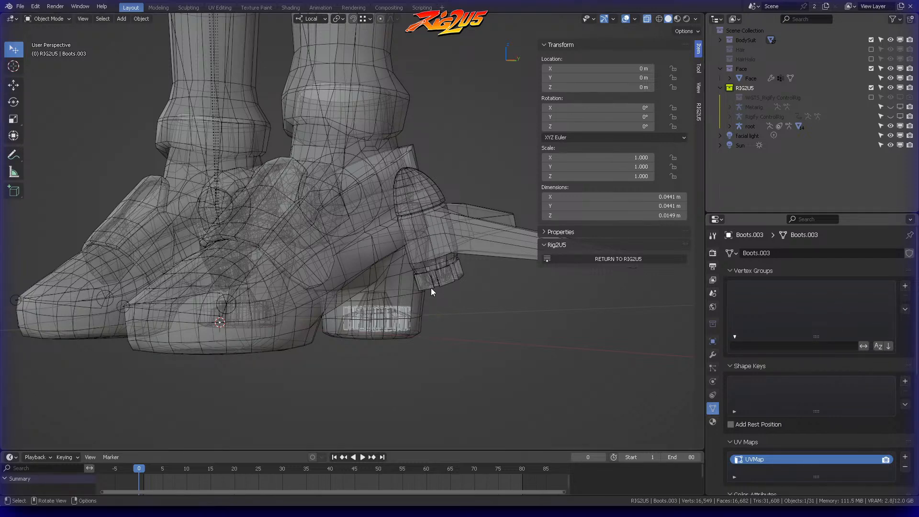
Step: Recheck which vertex groups influence the left heel vertex of Boots, and go back to Object Mode
click(384, 294)
key(ctrl+Tab)
click(455, 287)
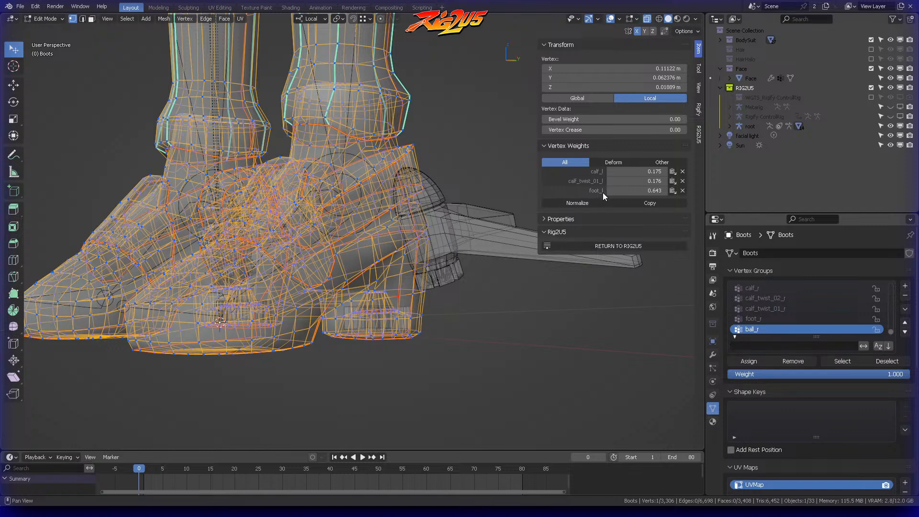
key(ctrl+Tab)
click(355, 317)
Step: Add a vertex group named foot_l to the left heel detail Boots.003
click(386, 311)
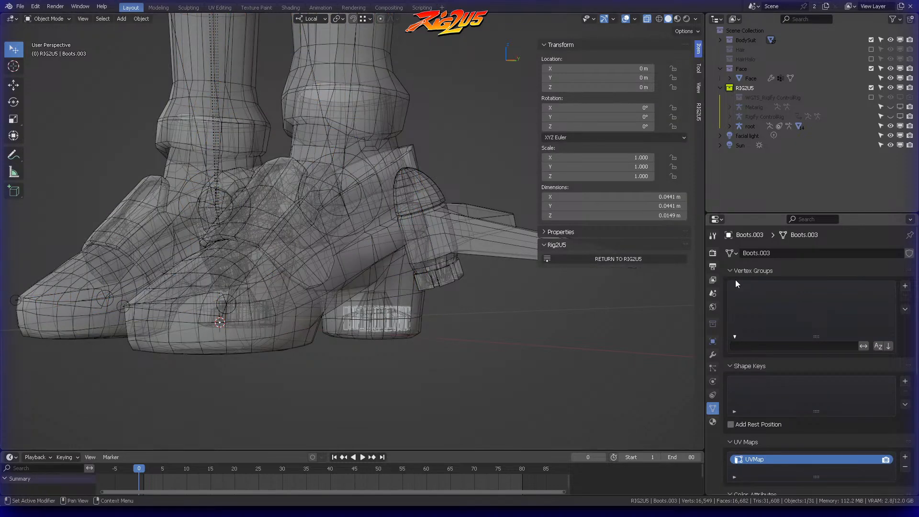
click(904, 285)
double_click(812, 288)
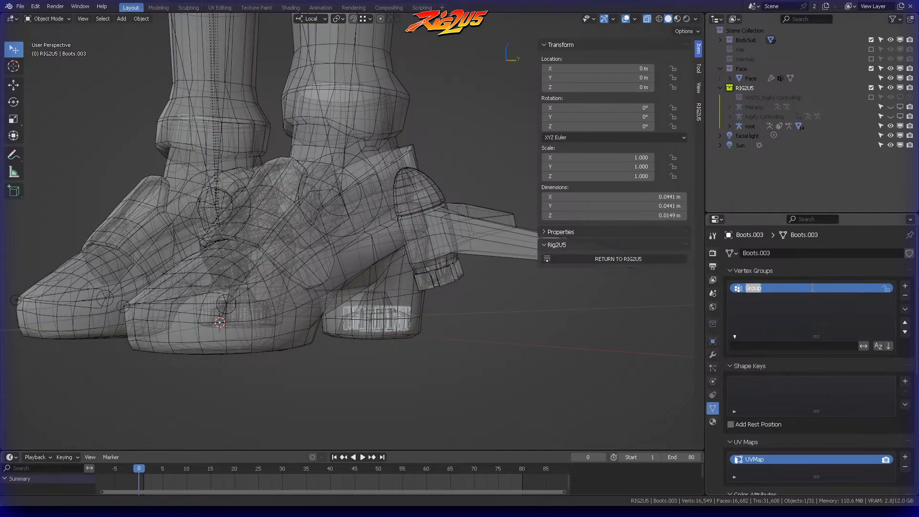
text(foot_l)
key(Return)
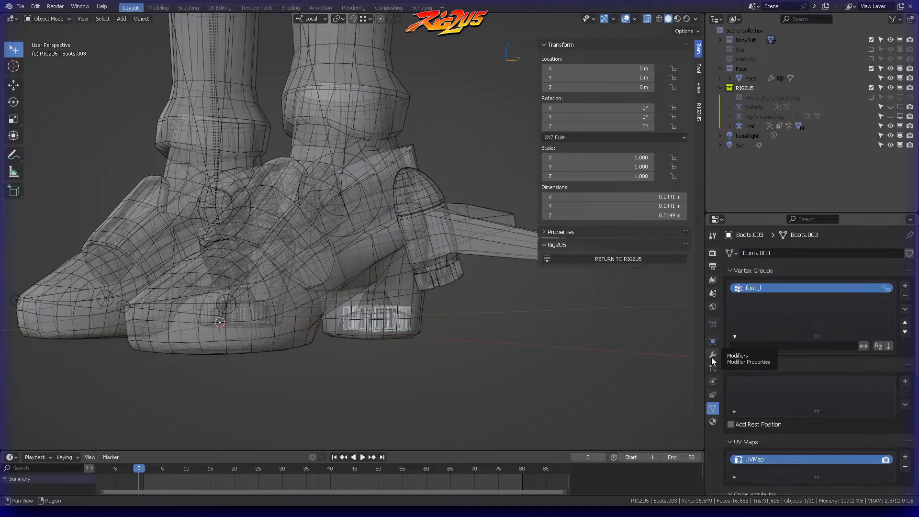
Step: Assign all vertices of Boots.003 to foot_l with weight 1.000 and return to Object Mode
key(ctrl+Tab)
click(464, 283)
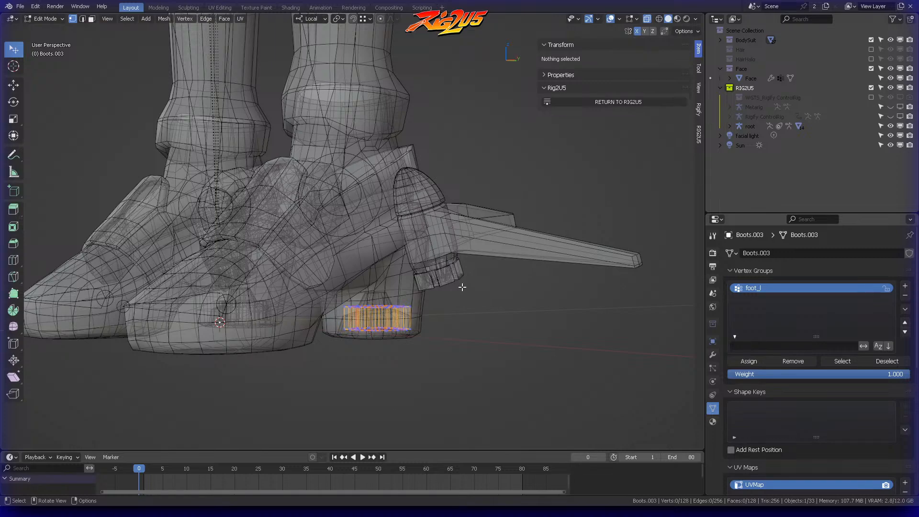
key(a)
click(750, 361)
key(ctrl+Tab)
click(403, 299)
Step: Add a vertex group named foot_r to the right heel detail Boots.004 and open its mesh in Edit Mode
middle_drag(403, 300, 364, 287)
click(314, 299)
click(314, 299)
click(904, 286)
double_click(803, 289)
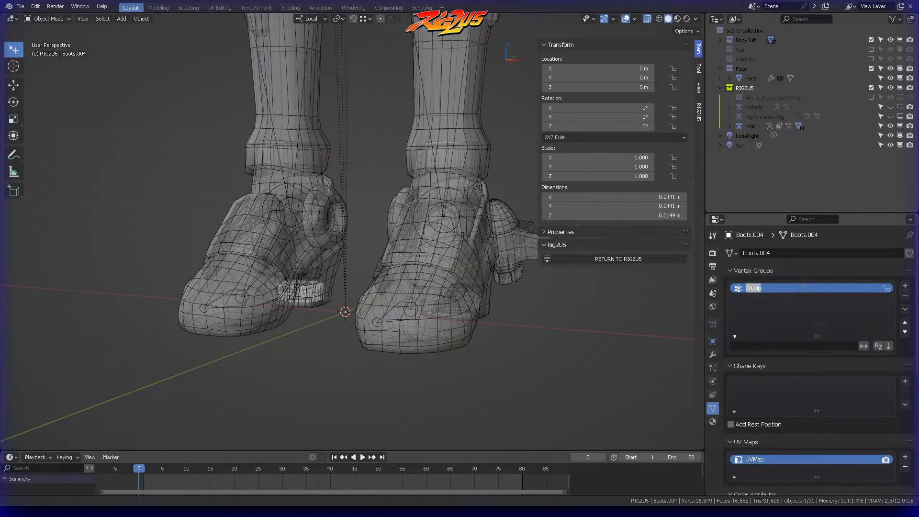
text(DEF-eye.R)
text(r)
key(Return)
key(ctrl+Tab)
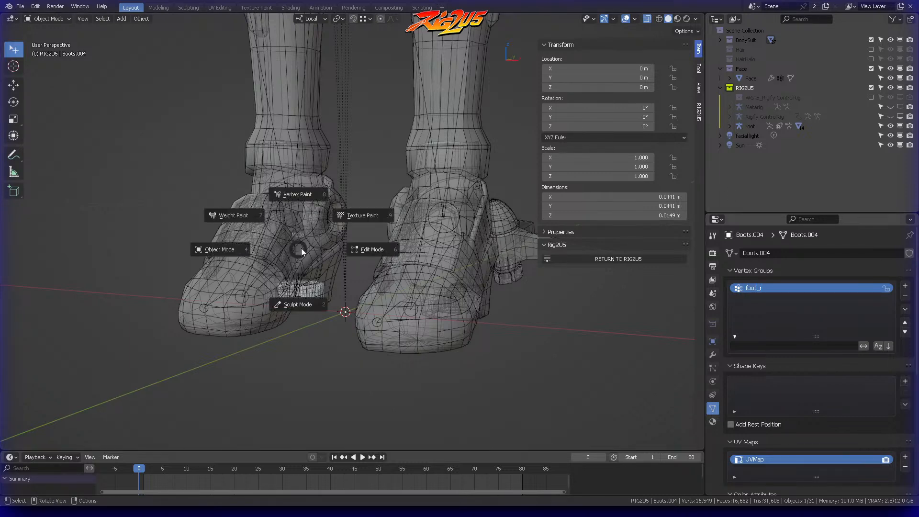
click(350, 256)
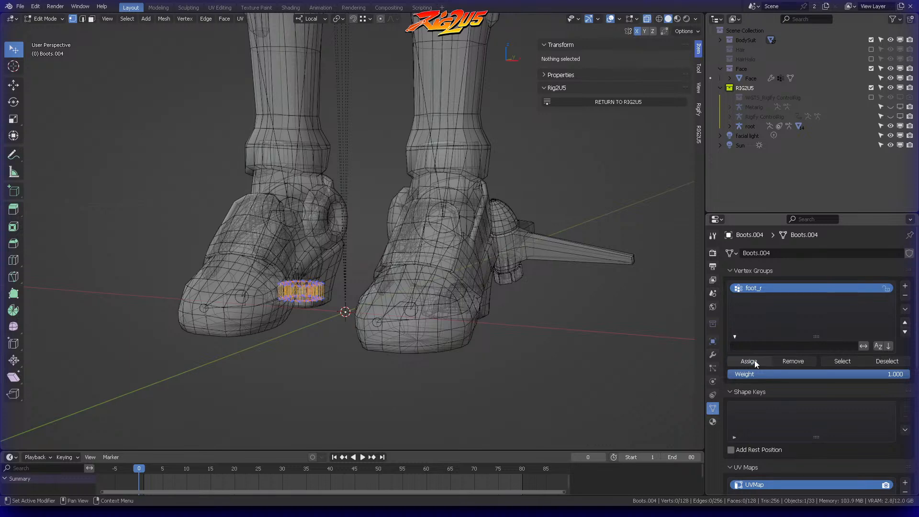
Step: Add an Armature modifier to Boots.004 with root as its object
click(711, 355)
click(813, 252)
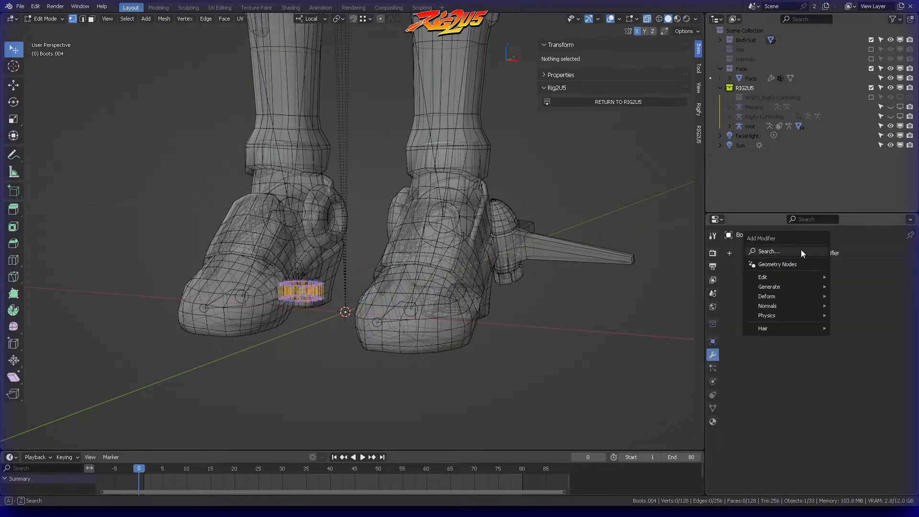
click(802, 251)
text(ar)
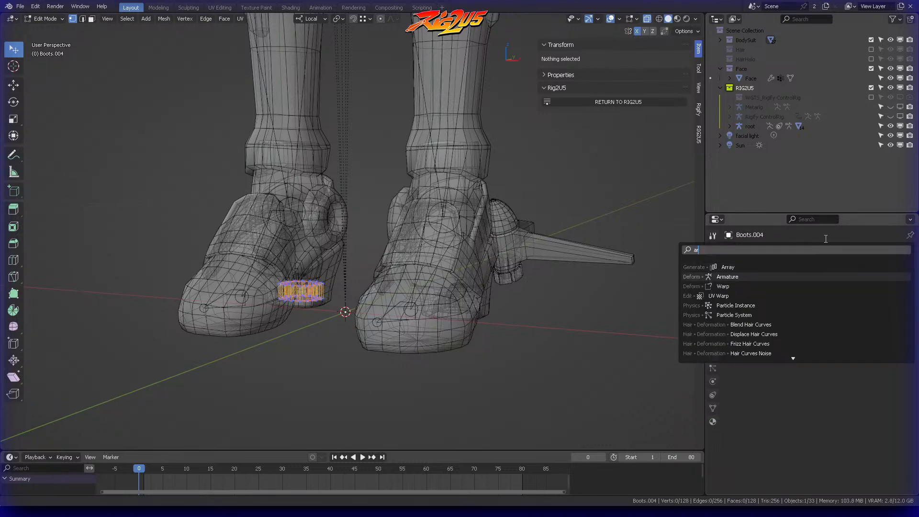
key(Return)
click(853, 286)
text(re)
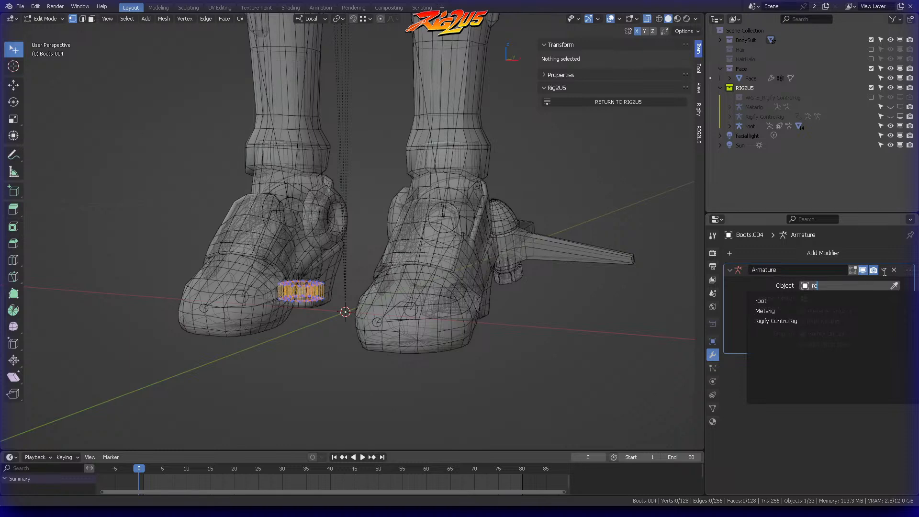
key(BackSpace)
key(Return)
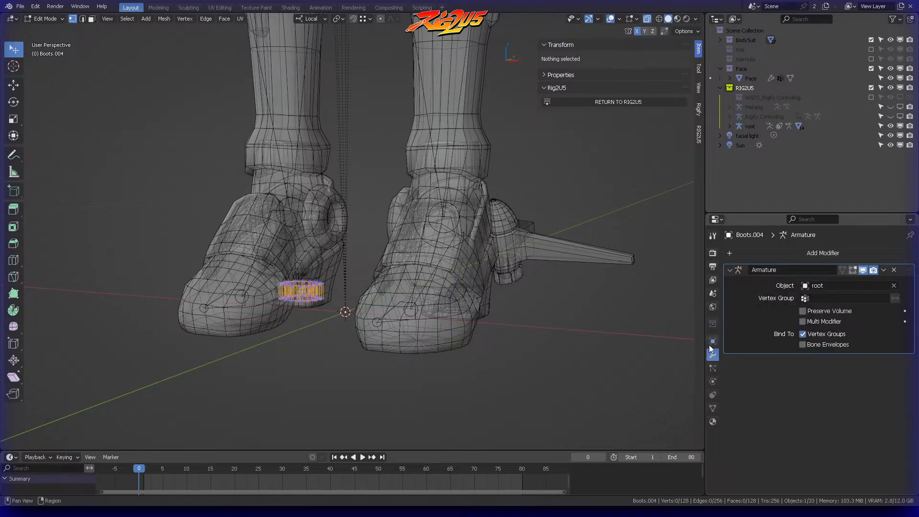
Step: Return Boots.004 to Object Mode and switch RIG2U5 to Animate mode
key(ctrl+Tab)
click(372, 196)
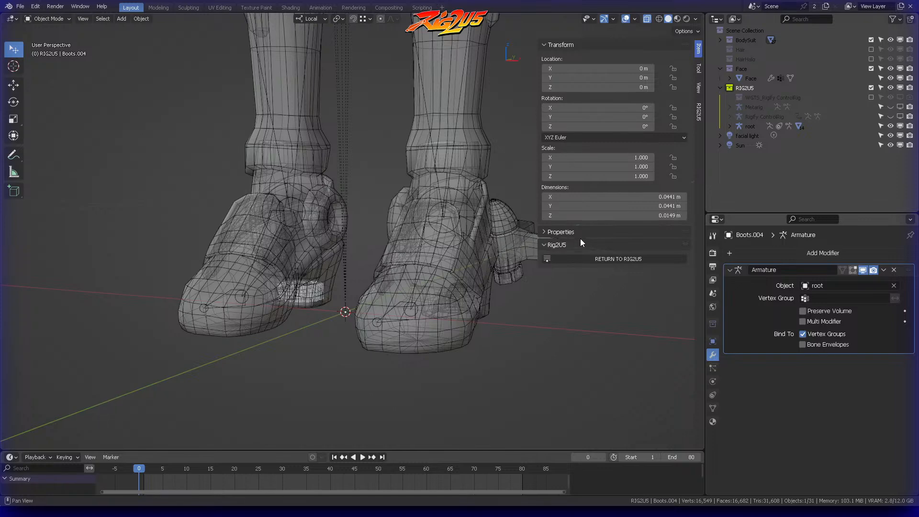
click(616, 257)
click(666, 72)
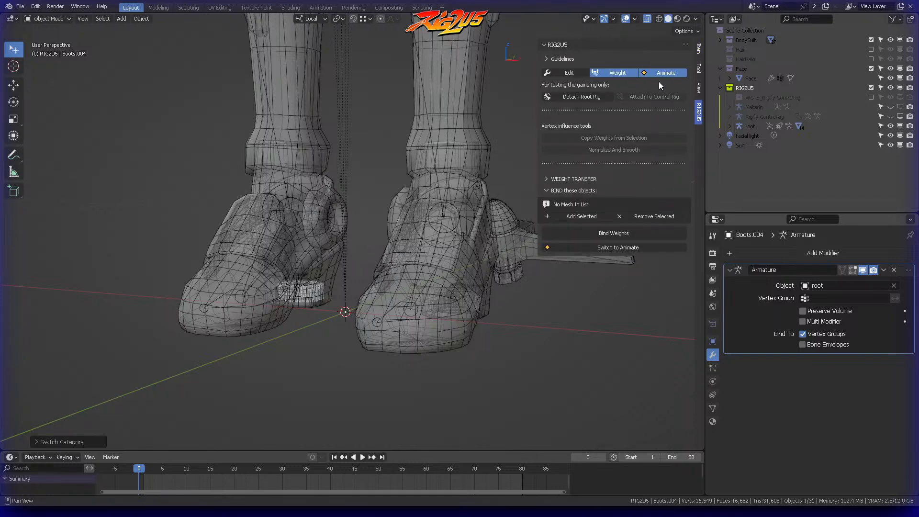
Step: Test how the left boot follows its foot control, cancel the move, and deselect all bones
middle_drag(427, 291, 409, 277)
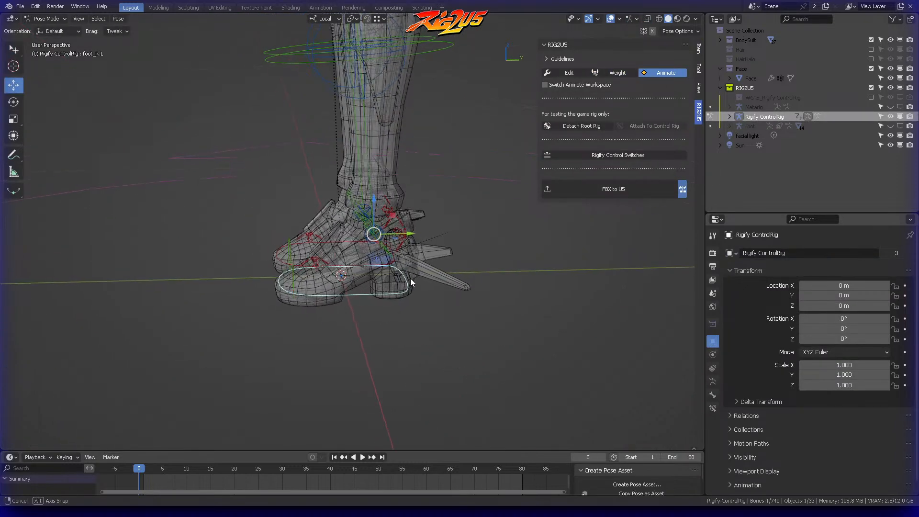
key(g)
right_click(425, 227)
key(alt+a)
middle_drag(404, 204, 455, 209)
scroll(455, 209, up, 4)
shift+middle_drag(545, 209, 393, 149)
scroll(406, 191, up, 3)
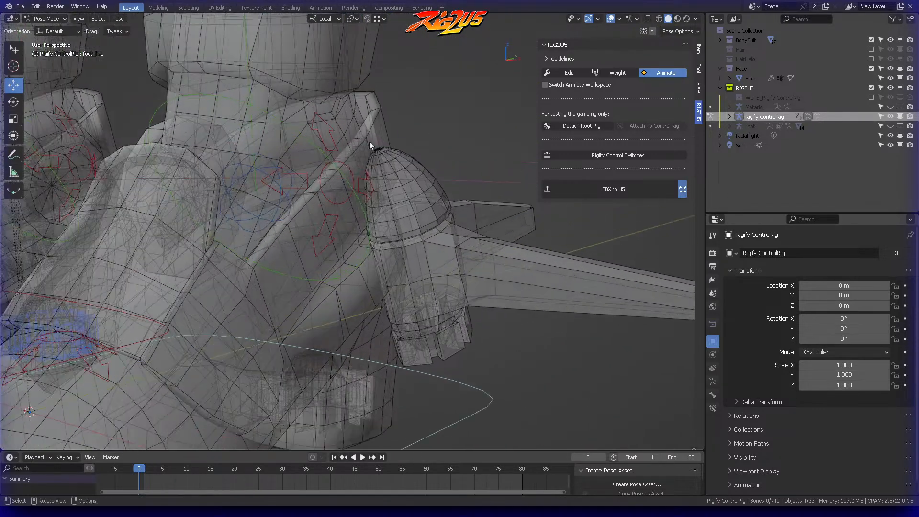
Step: Open the Boots mesh in Edit Mode, examine the weights of a left ankle vertex beside the winged attachment, and return to Object Mode
key(ctrl+Tab)
click(323, 124)
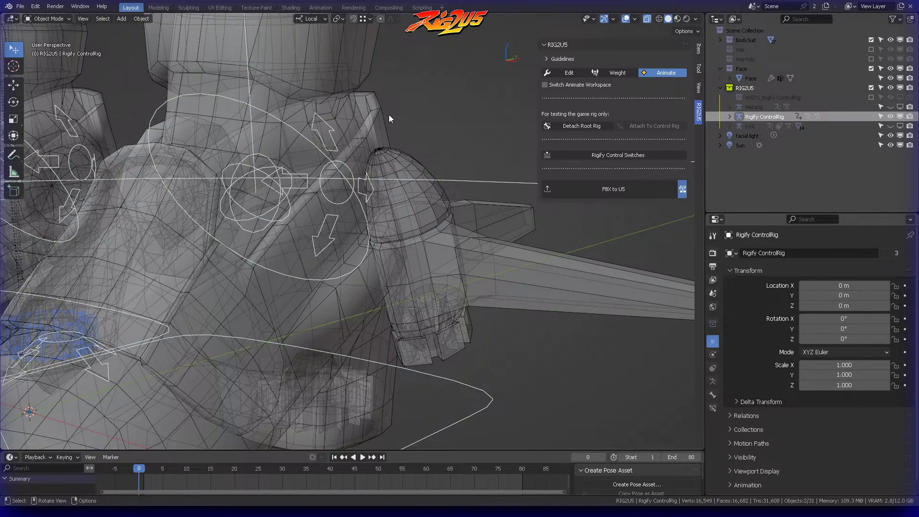
click(388, 114)
key(ctrl+Tab)
click(445, 123)
middle_drag(446, 128, 416, 125)
middle_drag(417, 171, 419, 198)
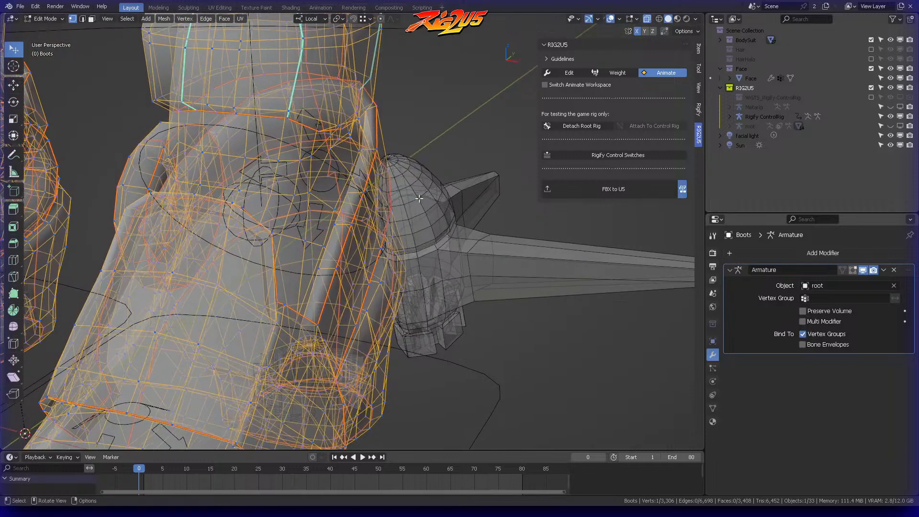
click(699, 48)
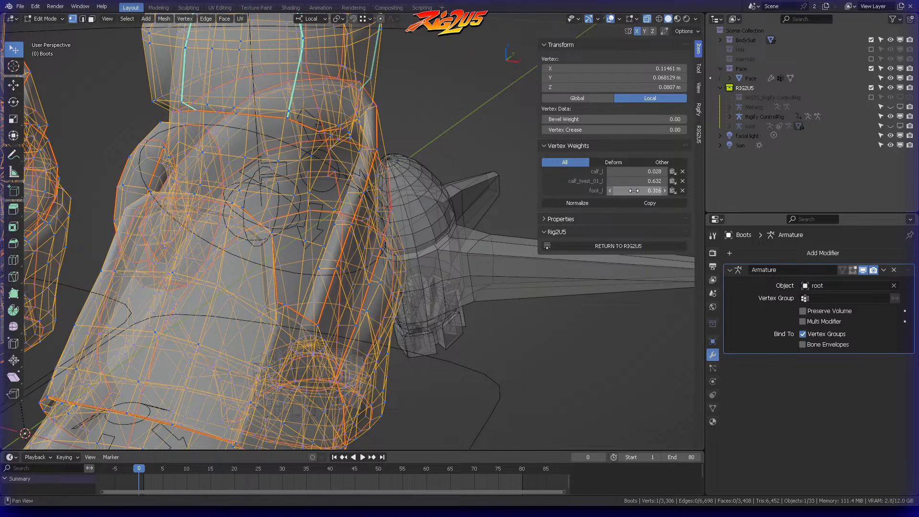
key(ctrl+Tab)
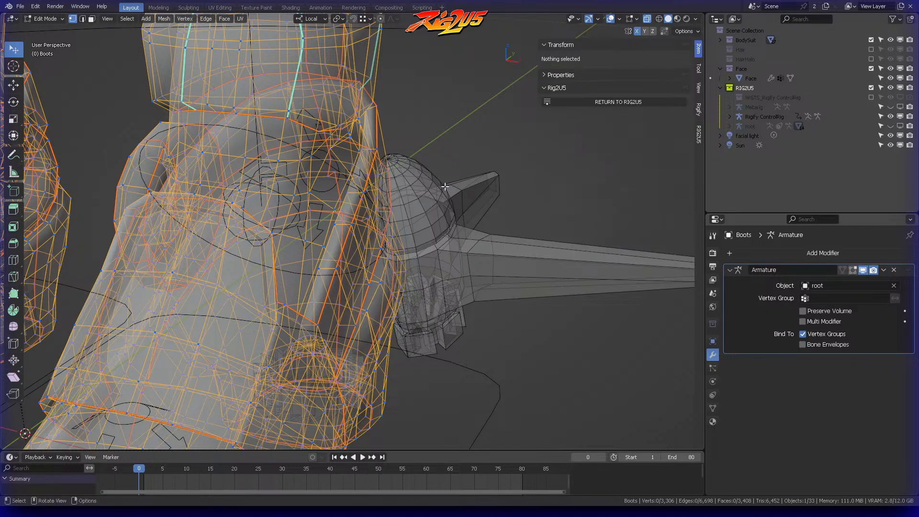
click(391, 188)
Step: Add an Armature modifier to the left winged attachment Boots.001 with root as its object
click(413, 175)
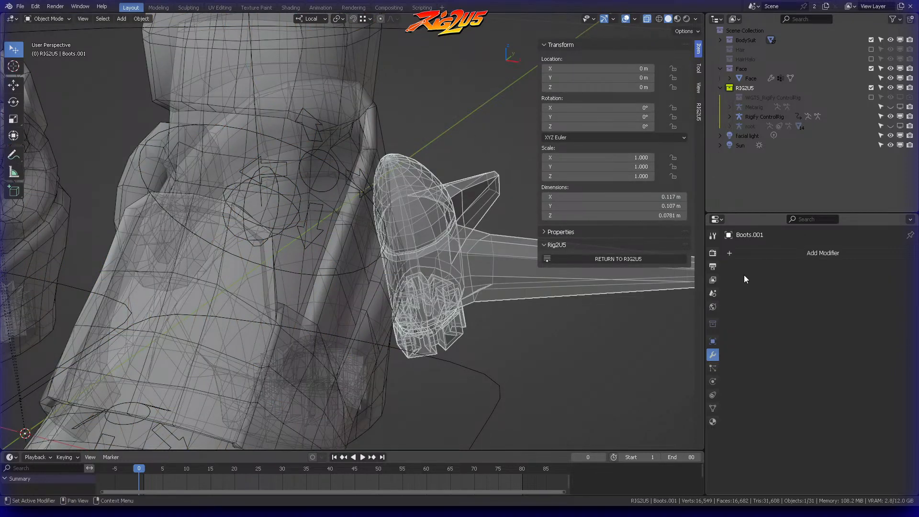
click(803, 253)
text(arr)
click(850, 281)
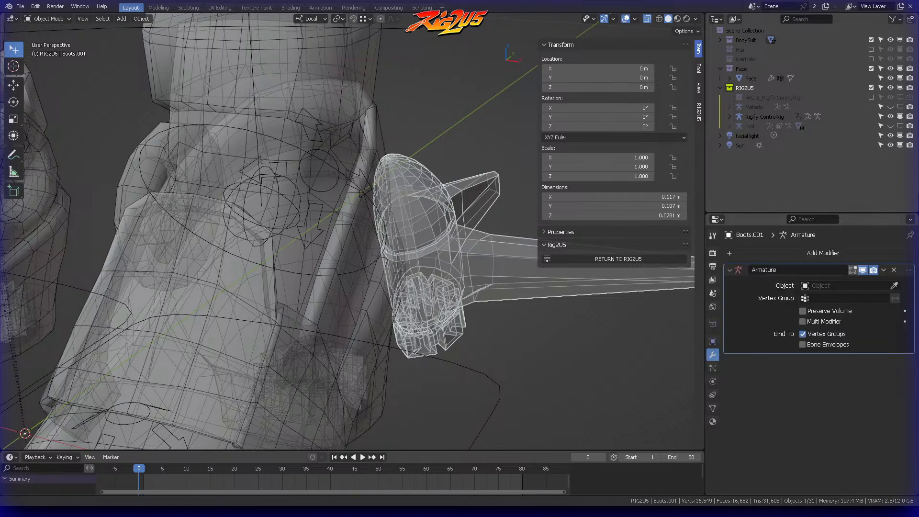
click(850, 285)
text(root)
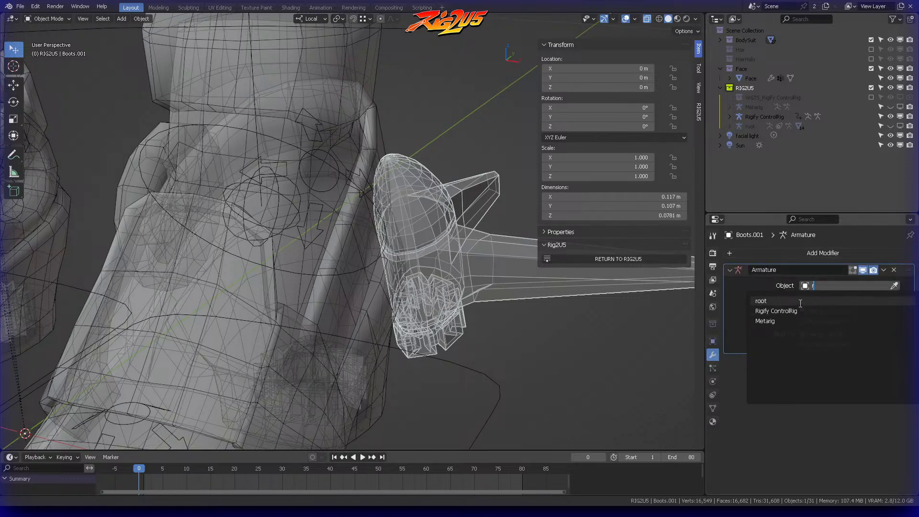
click(800, 301)
Step: Add a vertex group named foot_l to Boots.001
click(713, 408)
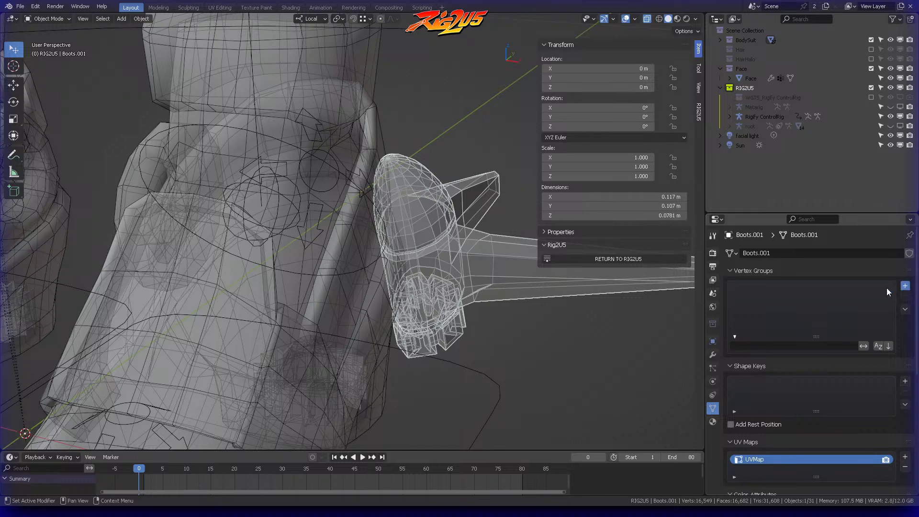
click(904, 286)
double_click(808, 289)
text(foot_)
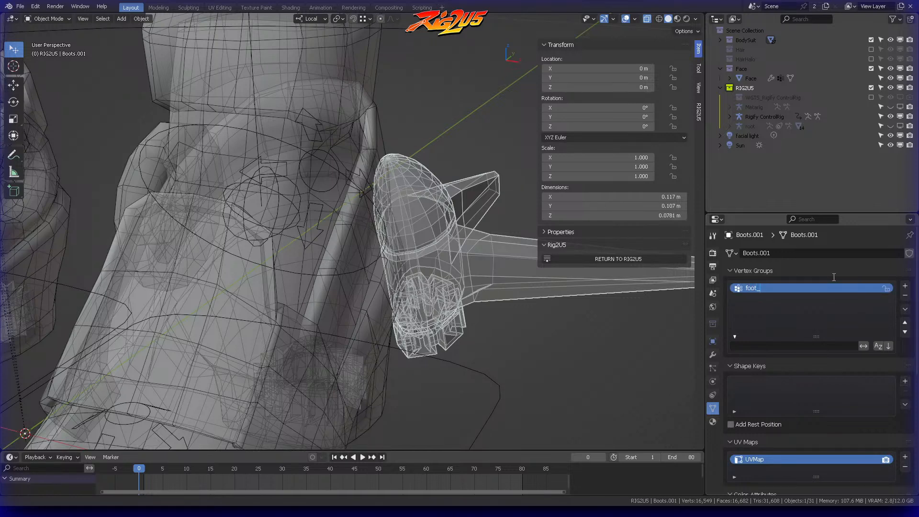
text(l)
key(Return)
Step: Open the Boots.001 mesh in Edit Mode and select all of its vertices
key(ctrl+Tab)
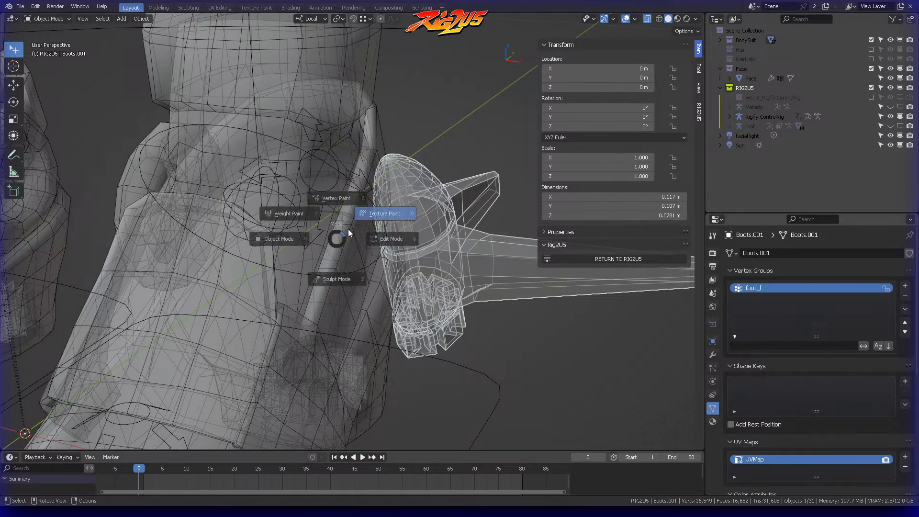
click(355, 226)
key(ctrl+Tab)
click(463, 231)
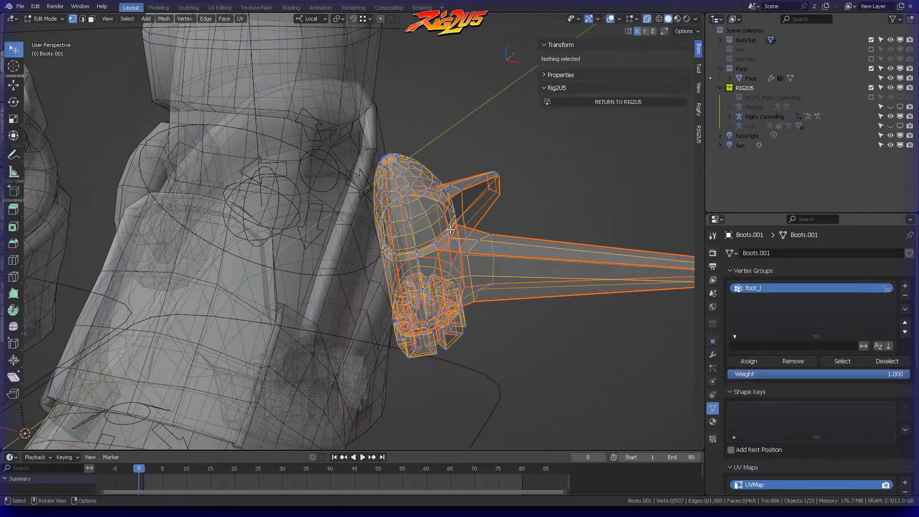
key(a)
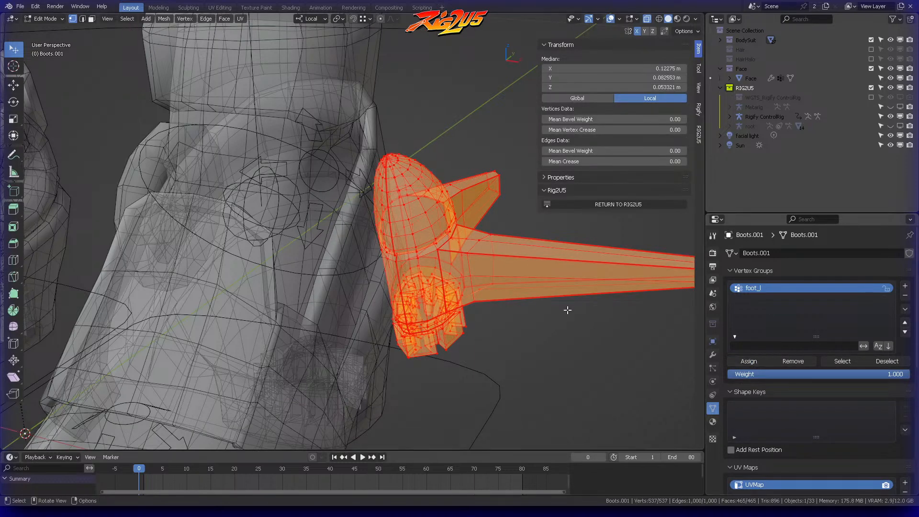
Step: Copy the name of the foot_l vertex group on Boots.001 and return to Object Mode
scroll(471, 243, down, 5)
middle_drag(455, 235, 464, 230)
double_click(763, 287)
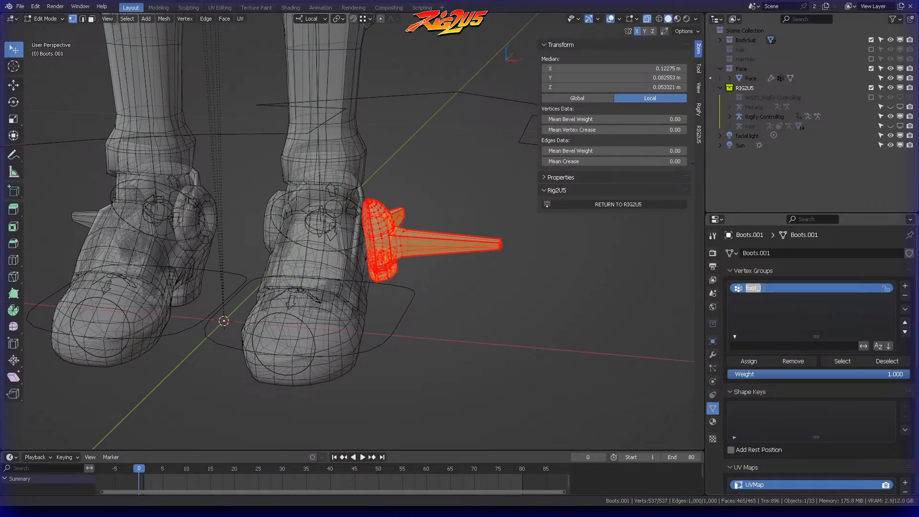
key(Return)
key(ctrl+Tab)
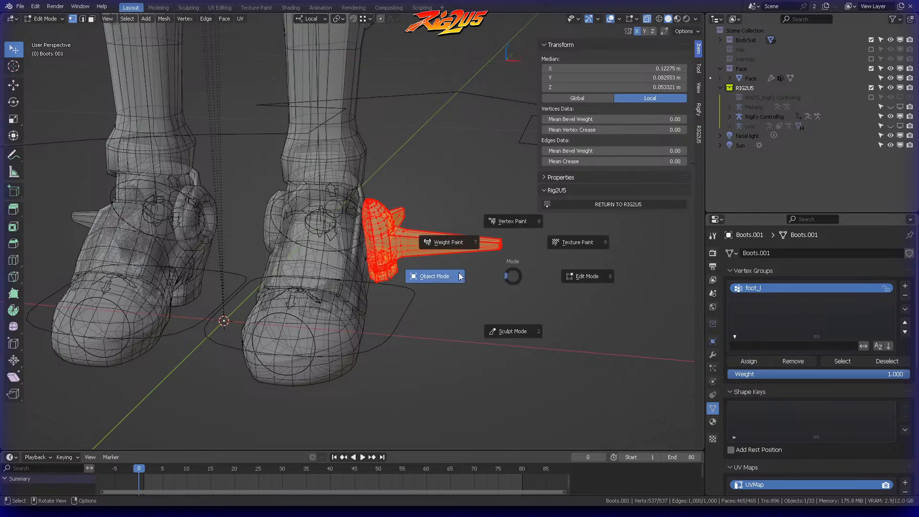
click(460, 270)
Step: Open the right winged attachment Boots.002 in Edit Mode and add a vertex group named foot_r
middle_drag(182, 232, 222, 200)
click(92, 273)
key(ctrl+Tab)
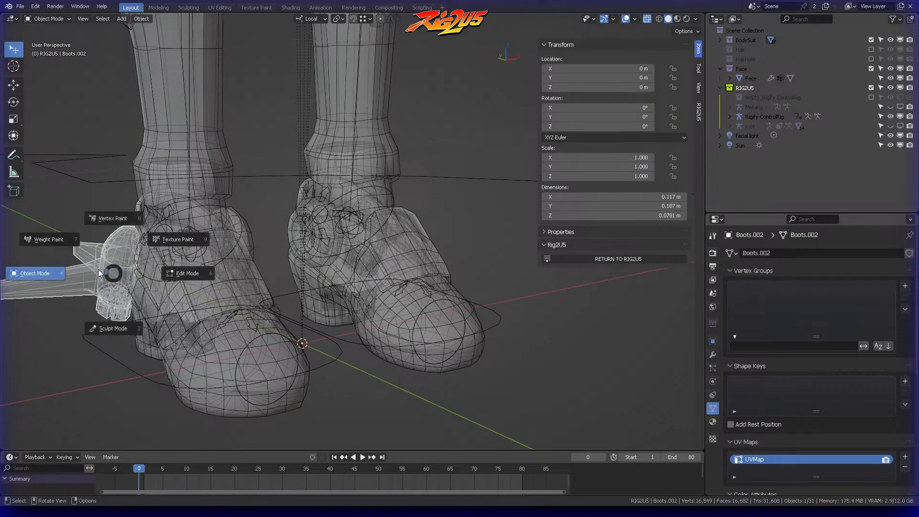
click(175, 272)
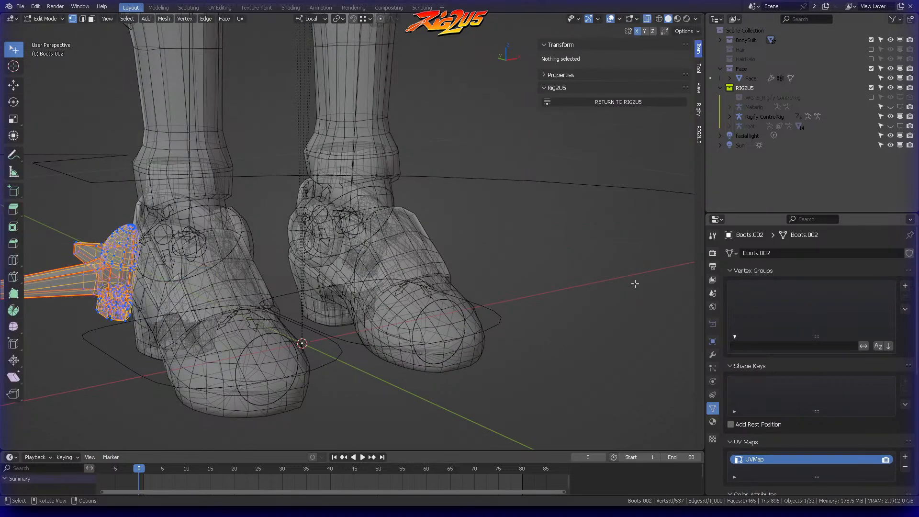
click(906, 286)
double_click(789, 287)
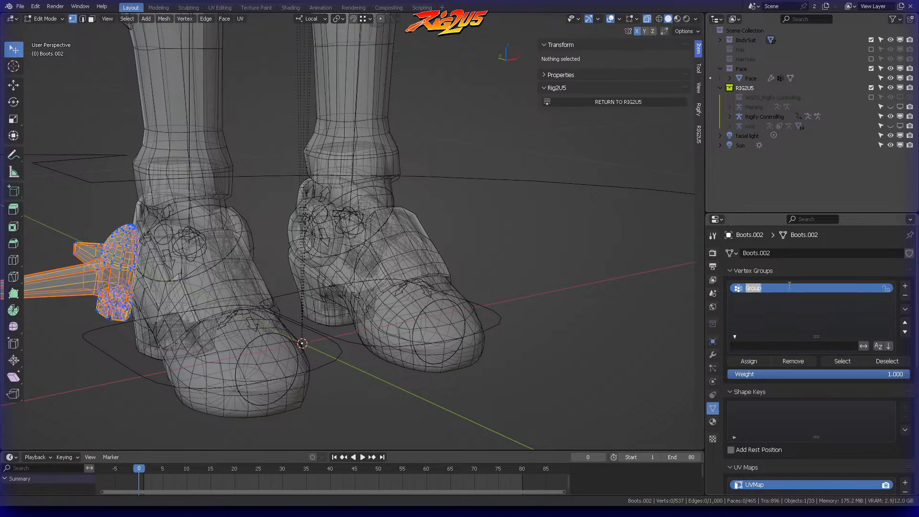
text(foot_lr)
key(Return)
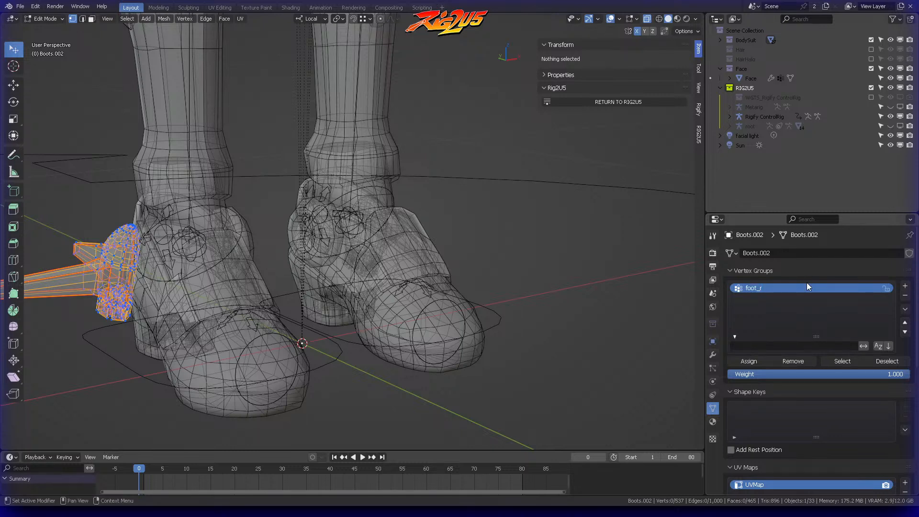
Step: Add an Armature modifier with root as its object to Boots.002 and return to Object Mode
click(714, 354)
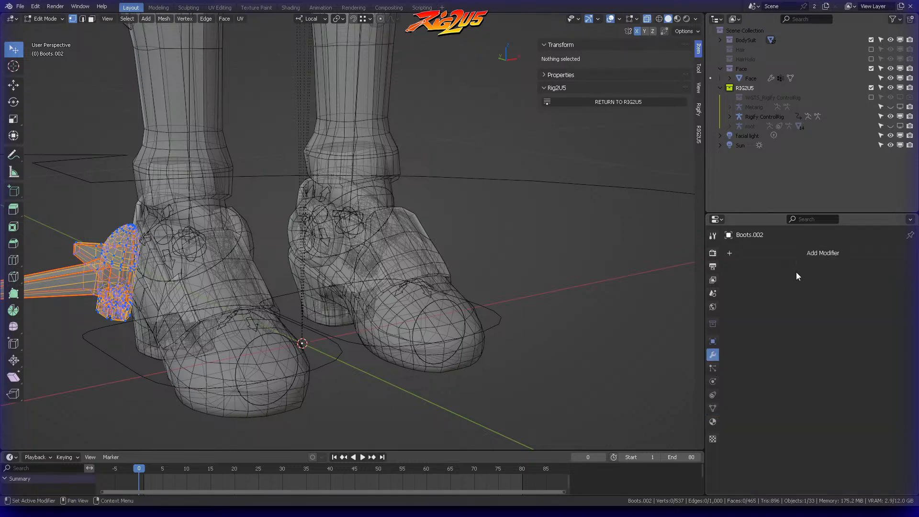
click(818, 250)
key(space)
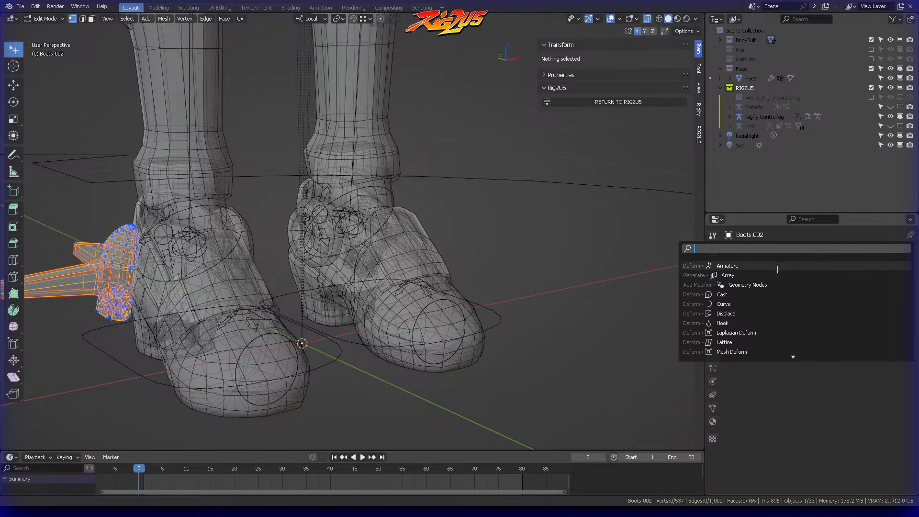
click(755, 269)
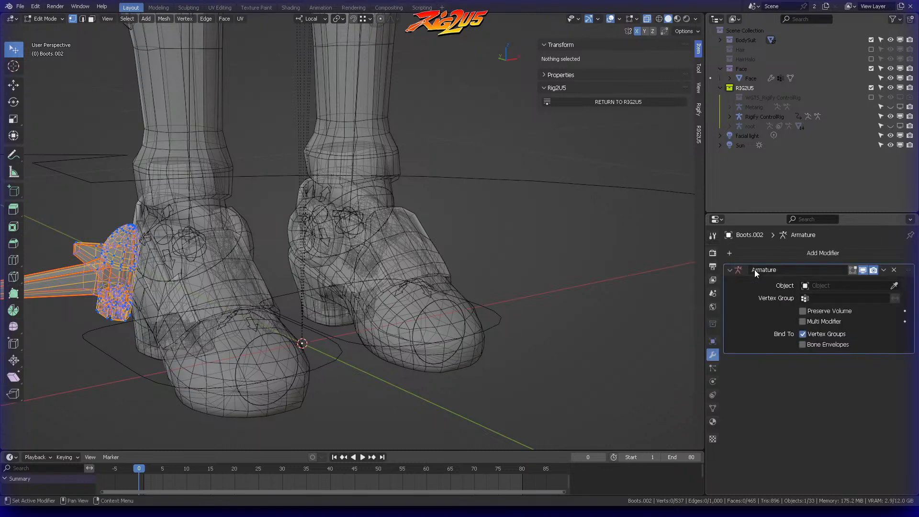
click(837, 288)
key(ctrl+Tab)
click(345, 232)
middle_drag(345, 232, 360, 261)
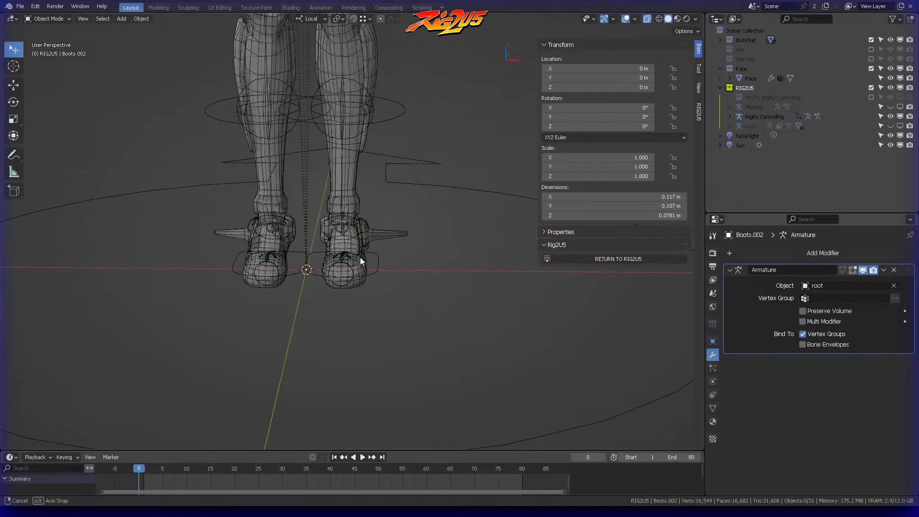
Step: Put Rigify ControlRig in Pose Mode, test the boot attachments by moving the foot_ik.L control, and reset its location
click(363, 261)
key(ctrl+Tab)
click(408, 295)
middle_drag(408, 295, 374, 260)
key(g)
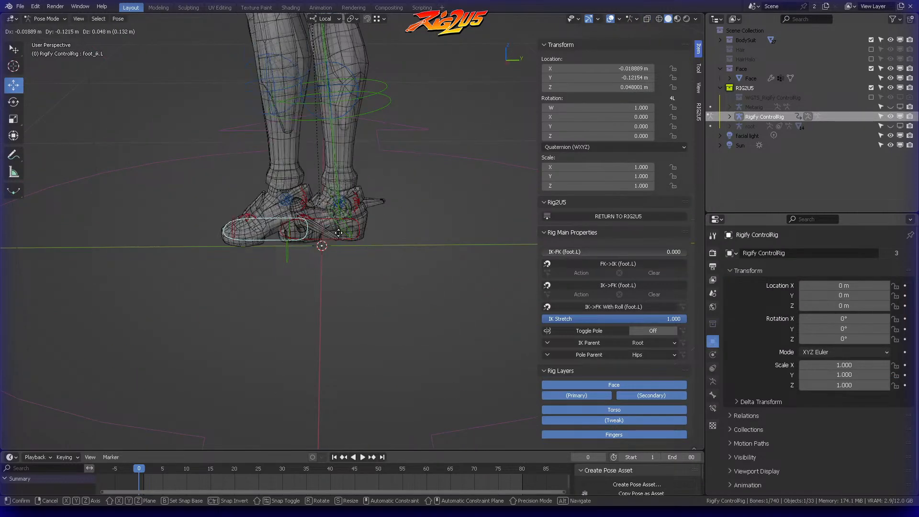
click(290, 202)
middle_drag(290, 202, 474, 197)
key(alt+g)
key(g)
right_click(409, 249)
Step: Return to Object Mode at the knees and switch RIG2U5 to Weight mode
middle_drag(409, 250, 446, 154)
click(376, 168)
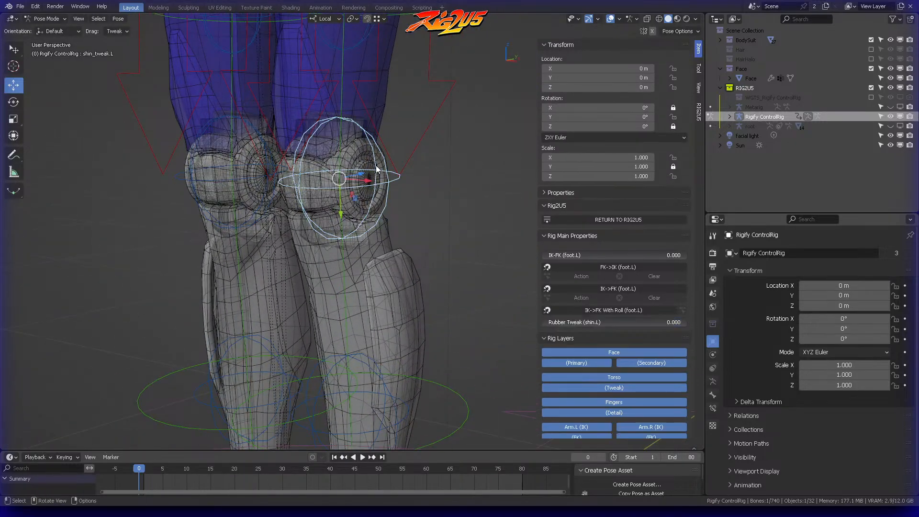
key(ctrl+Tab)
click(367, 156)
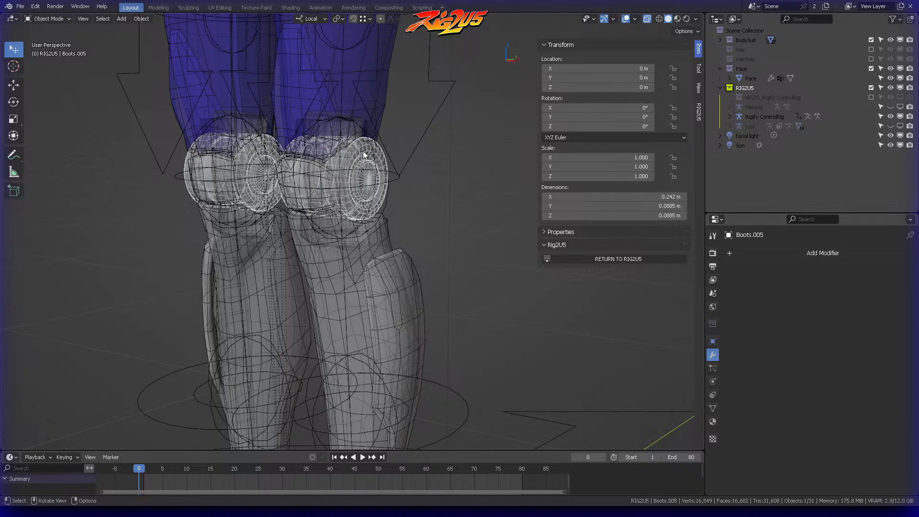
click(622, 259)
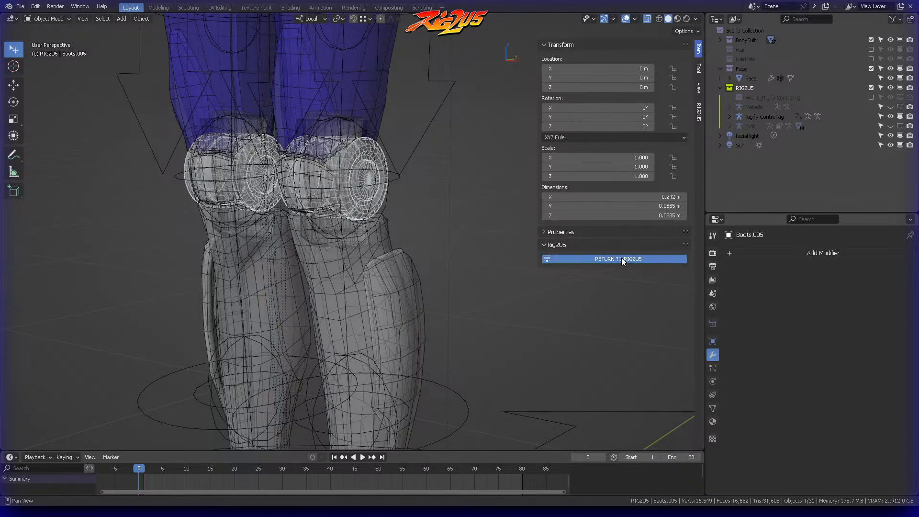
click(620, 74)
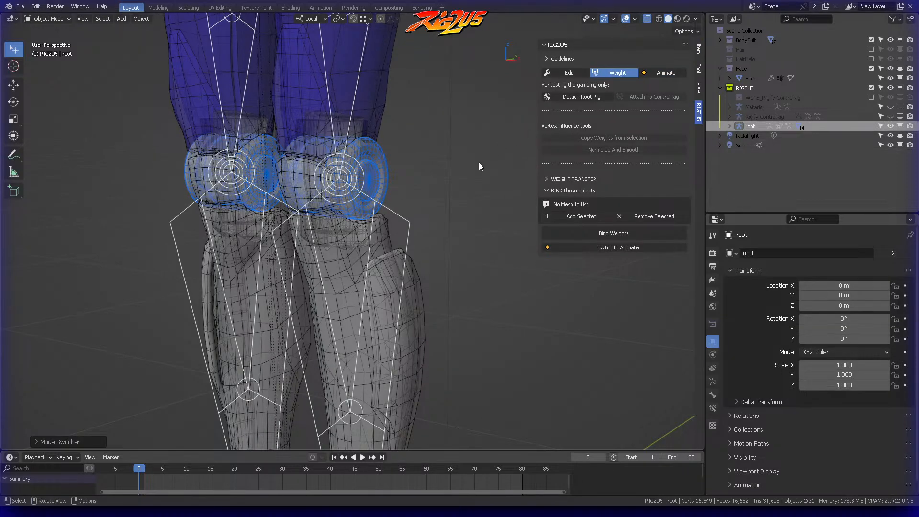
Step: Clear the selection, select only the knee guard mesh Boots.005, and save the file
click(450, 157)
key(Tab)
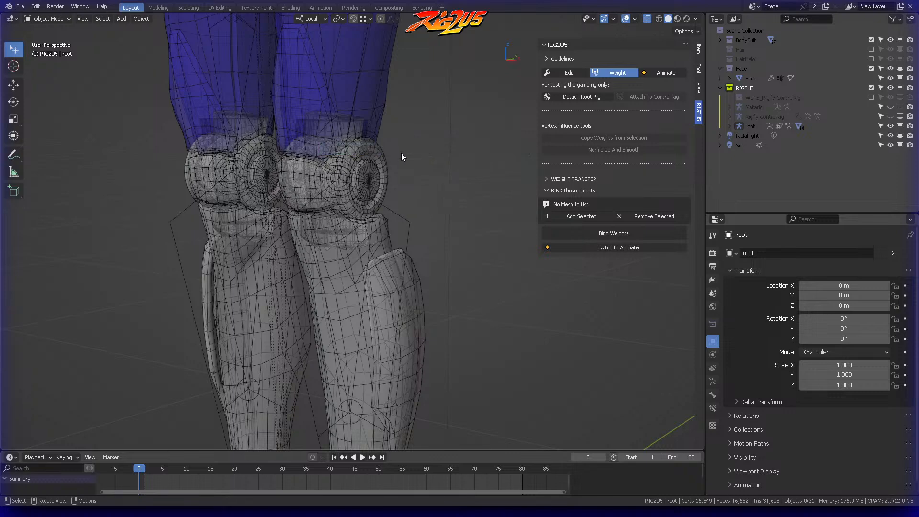
click(395, 154)
click(384, 154)
key(ctrl+s)
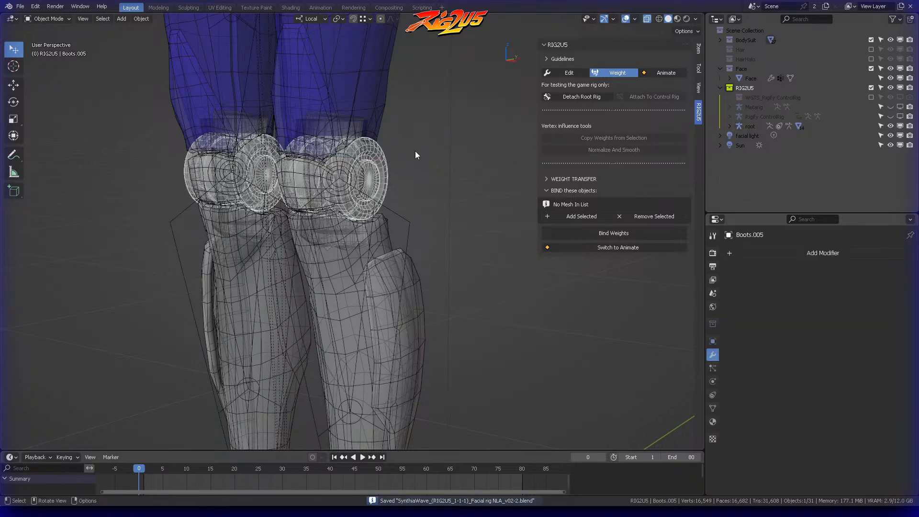
Step: Add Boots.005 to the bind list and bind its weights to the rig
middle_drag(406, 141, 441, 188)
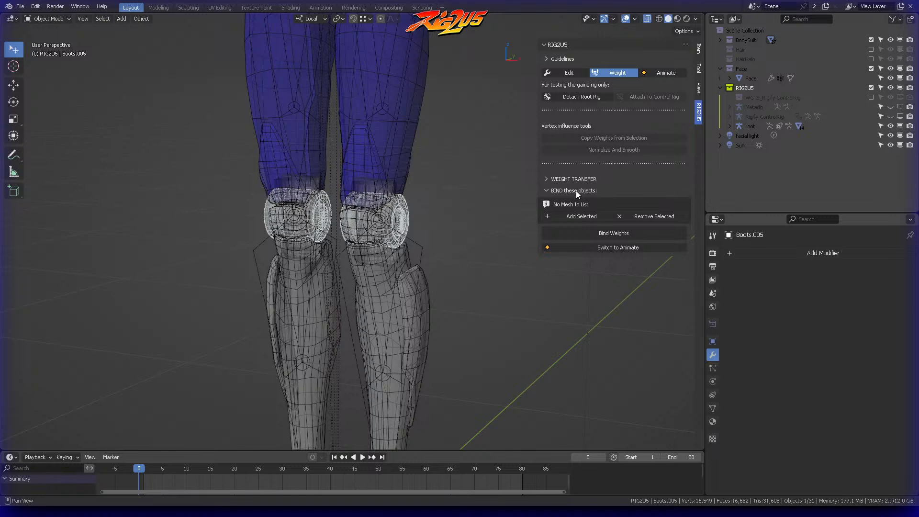
click(569, 217)
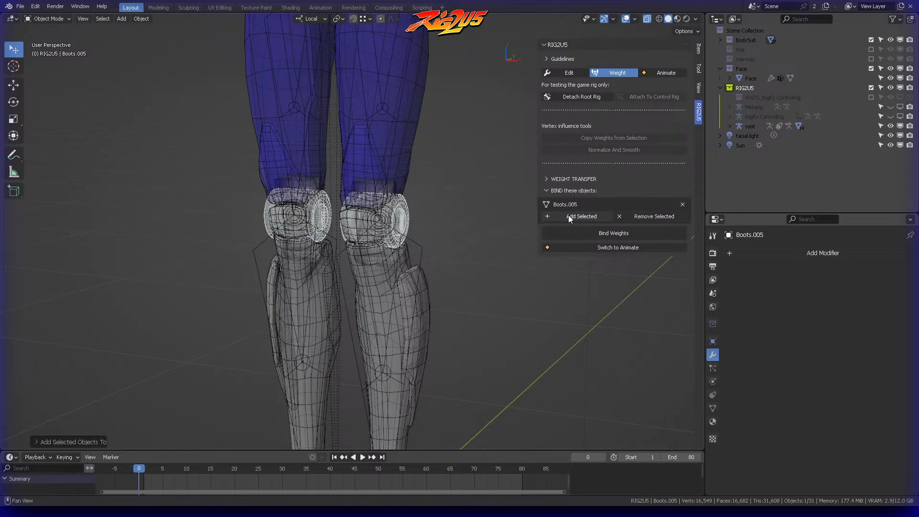
click(615, 228)
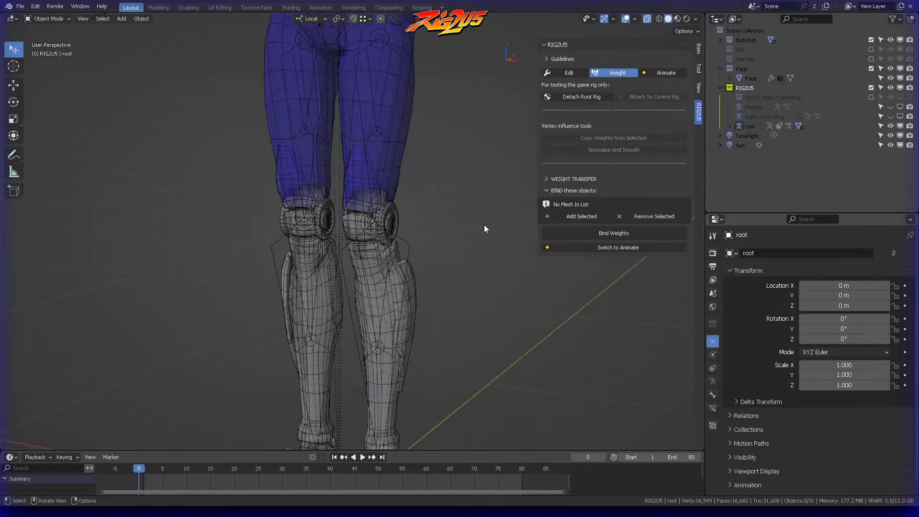
Step: Switch RIG2U5 to Animate mode, test the knee guards by moving the foot_ik.L control, and reset its location
click(666, 73)
scroll(468, 216, down, 4)
middle_drag(468, 215, 462, 223)
click(442, 300)
middle_drag(442, 299, 354, 338)
click(333, 341)
alt+middle_drag(394, 309, 525, 237)
key(g)
click(381, 265)
scroll(513, 223, up, 3)
key(g)
right_click(515, 295)
scroll(512, 292, down, 5)
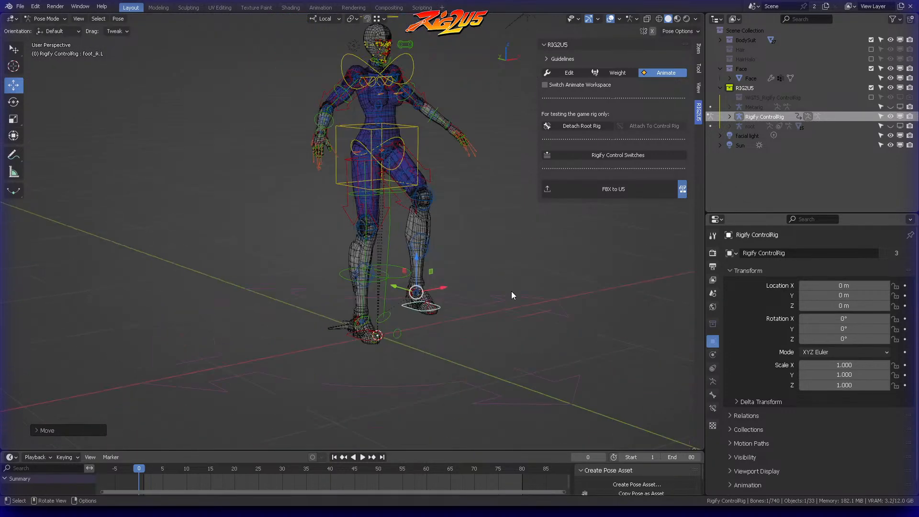
alt+middle_drag(512, 291, 434, 281)
key(alt+g)
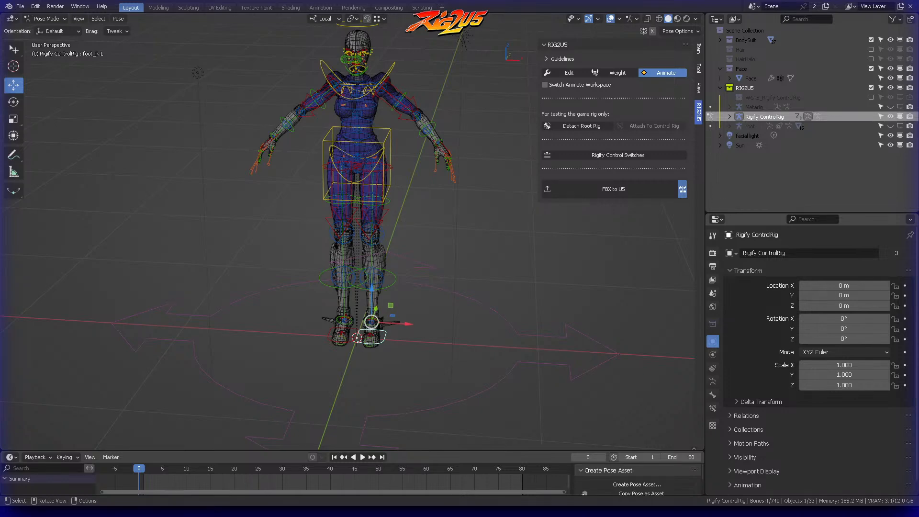
Step: Save the file and look over the rigged character
click(486, 237)
middle_drag(486, 237, 455, 187)
key(ctrl+s)
shift+middle_drag(455, 188, 483, 211)
ctrl+middle_drag(482, 211, 458, 215)
ctrl+middle_drag(458, 216, 445, 354)
middle_drag(445, 165, 455, 249)
Step: Return to Object Mode, view the hips from the front, and switch RIG2U5 to Weight mode
key(Tab)
click(371, 154)
click(444, 136)
ctrl+middle_drag(487, 175, 463, 219)
shift+middle_drag(463, 220, 456, 86)
ctrl+middle_drag(455, 86, 464, 124)
shift+middle_drag(459, 165, 441, 76)
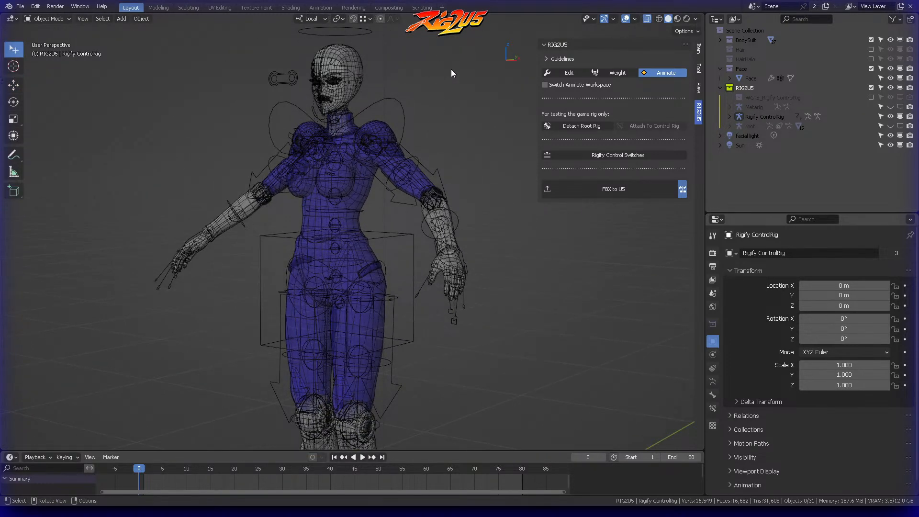
key(KP_1)
shift+middle_drag(454, 214, 382, 128)
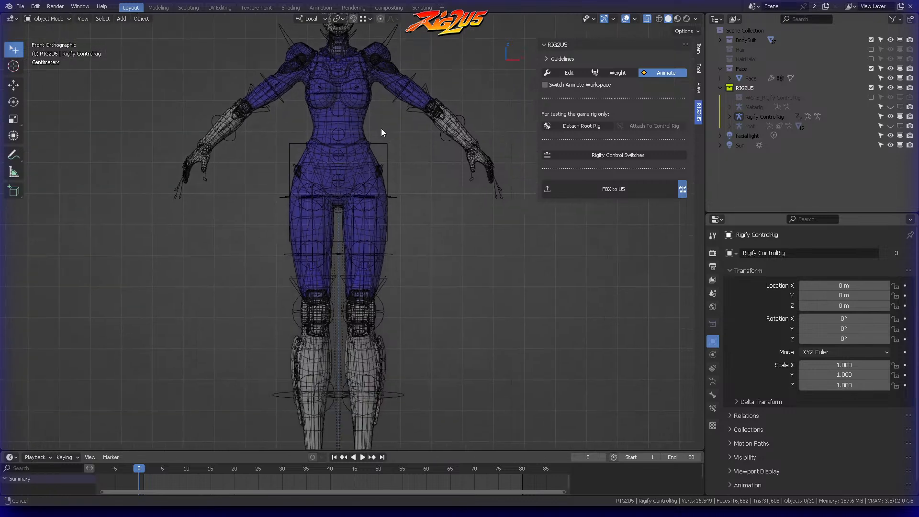
ctrl+middle_drag(405, 196, 407, 125)
click(615, 73)
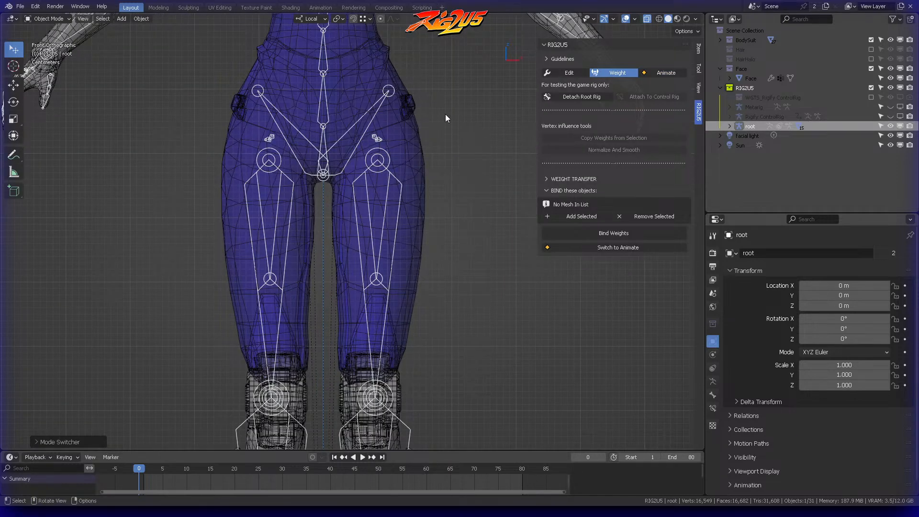
click(420, 101)
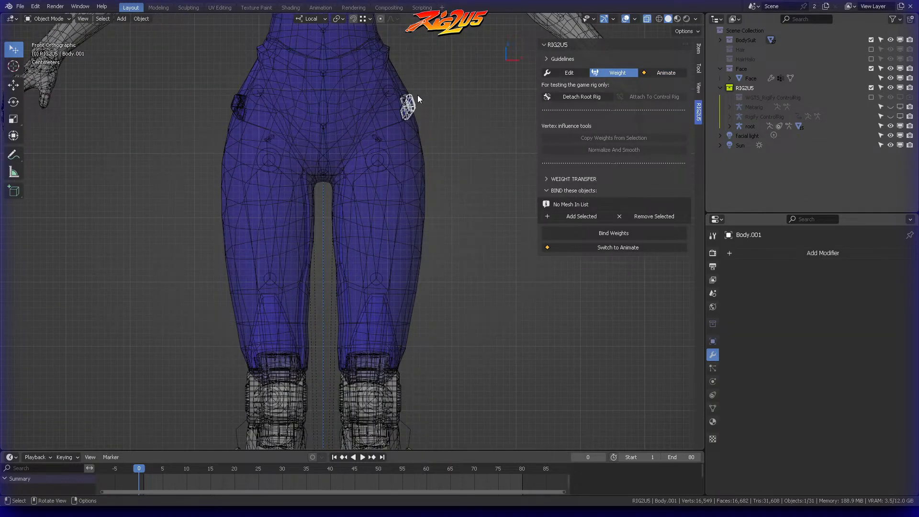
click(581, 216)
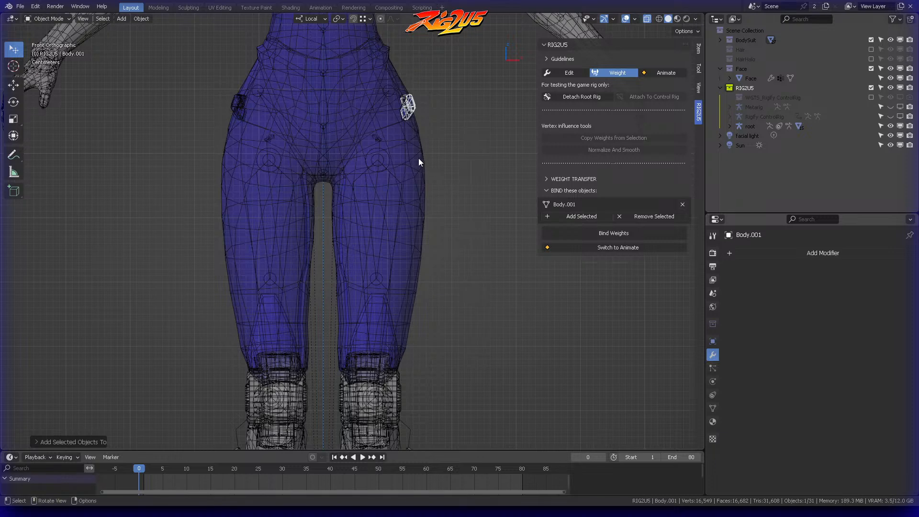
click(232, 103)
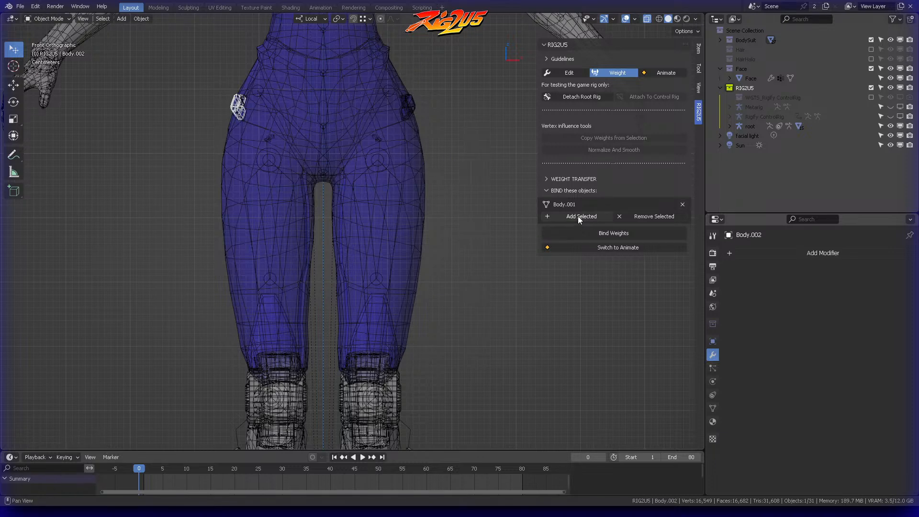
click(682, 204)
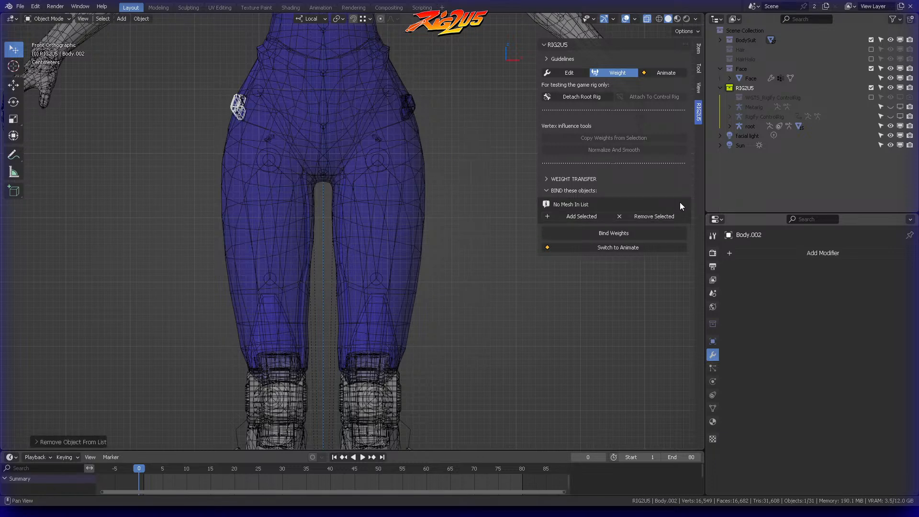
Step: Set Body as the source object for the RIG2U5 weight transfer
click(573, 188)
click(570, 178)
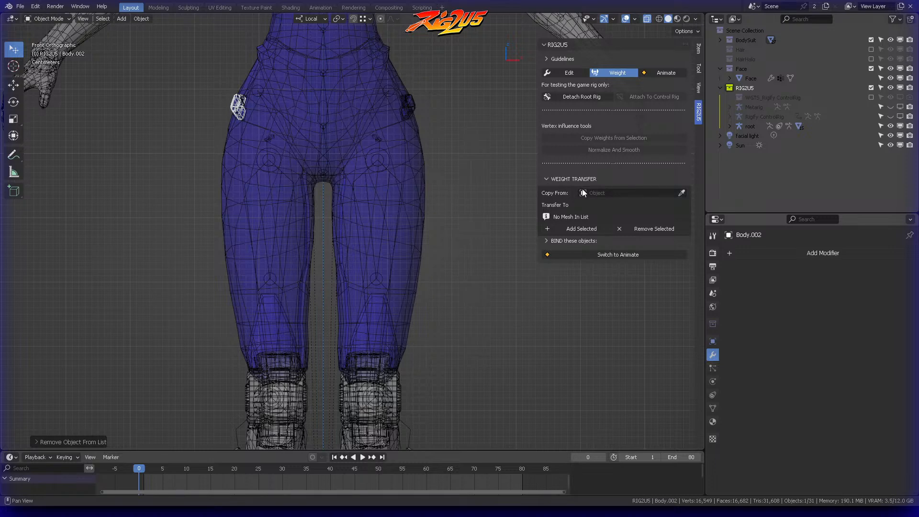
click(681, 193)
click(426, 135)
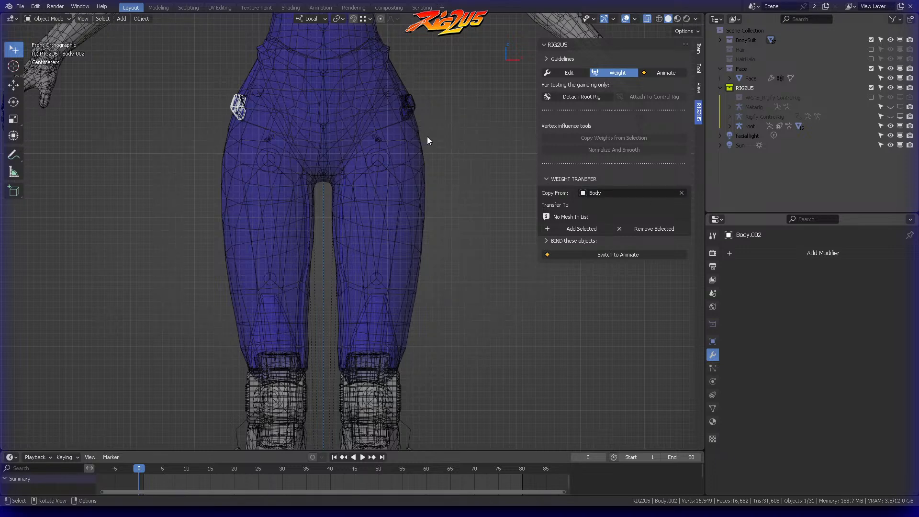
Step: Add the hip attachments Body.002 and Body.001 as transfer targets and transfer Body's weights to them
click(582, 229)
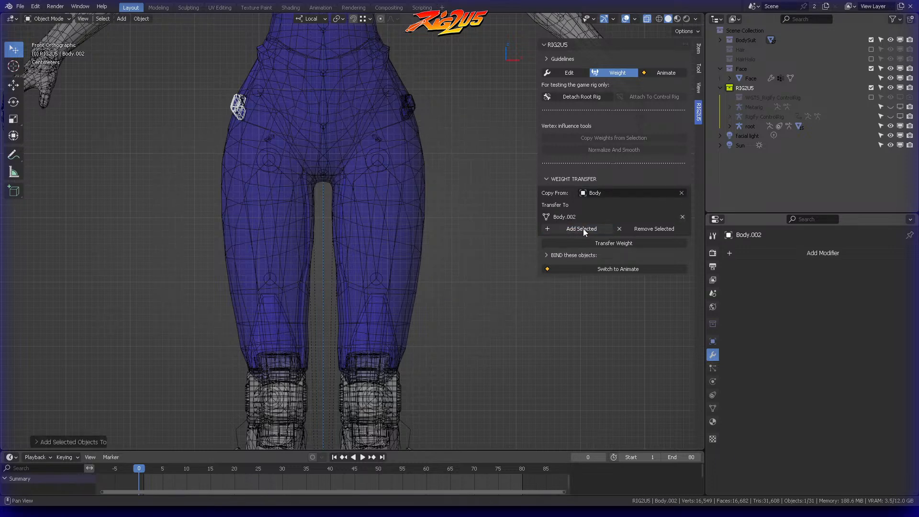
click(406, 106)
click(587, 230)
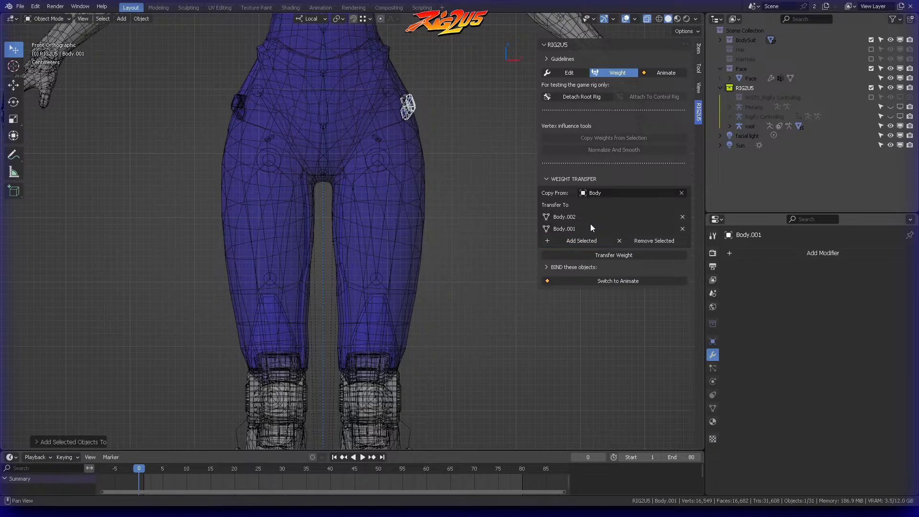
click(603, 256)
Step: Switch RIG2U5 to Animate mode and save the file
middle_drag(534, 240, 441, 151)
scroll(442, 151, down, 5)
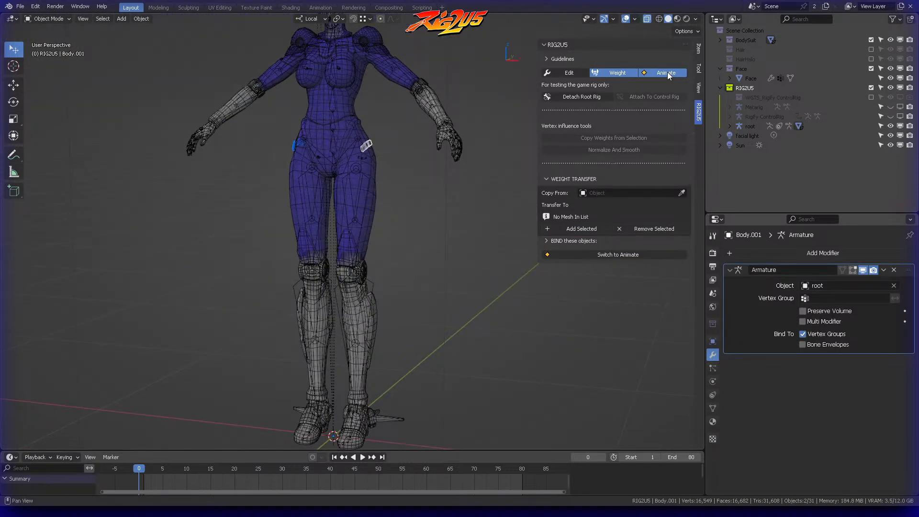
click(665, 73)
key(ctrl+s)
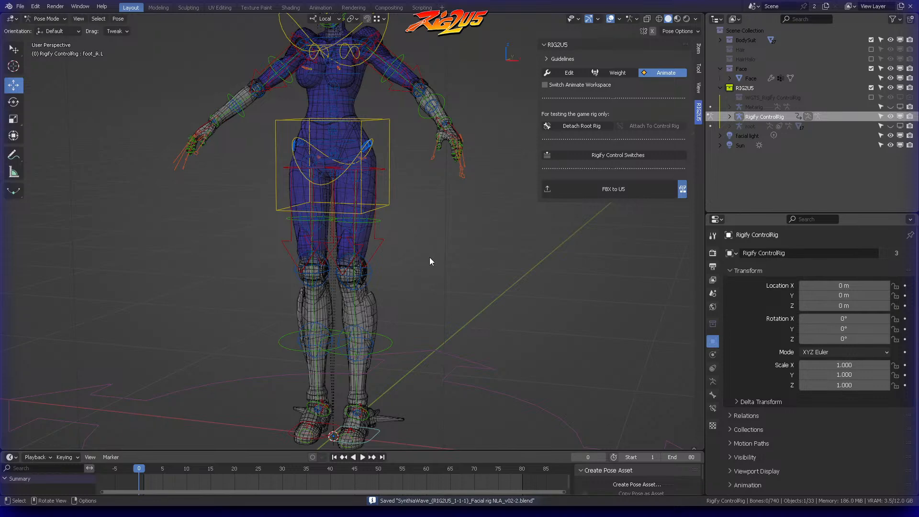
Step: Test the hip attachments by moving the foot_ik.L and torso controls, cancelling each move
scroll(429, 257, down, 3)
middle_drag(435, 251, 422, 253)
click(368, 355)
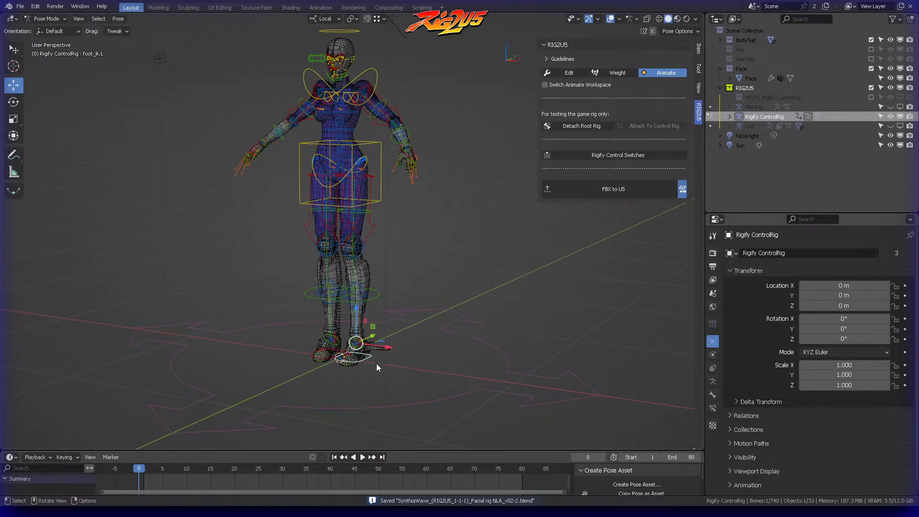
key(g)
key(Escape)
middle_drag(417, 268, 427, 187)
click(394, 129)
key(g)
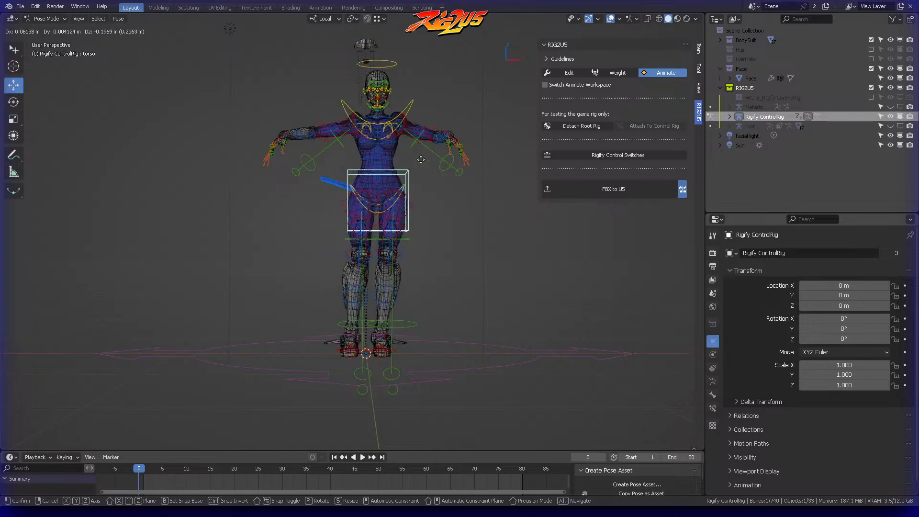
key(Escape)
Step: Examine the head and neck from the right orthographic view in wireframe shading
scroll(406, 237, up, 5)
middle_drag(407, 236, 321, 237)
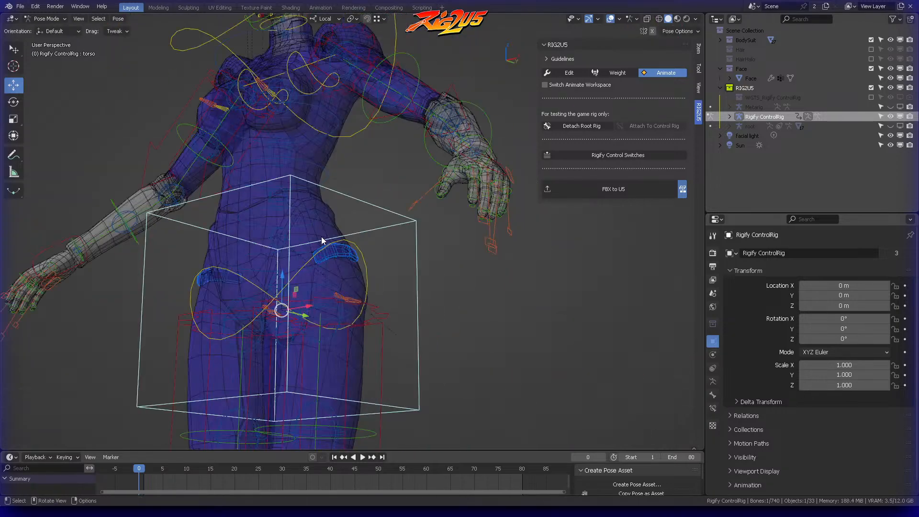
key(KP_3)
scroll(316, 238, up, 2)
shift+middle_drag(252, 114, 433, 351)
scroll(416, 240, up, 6)
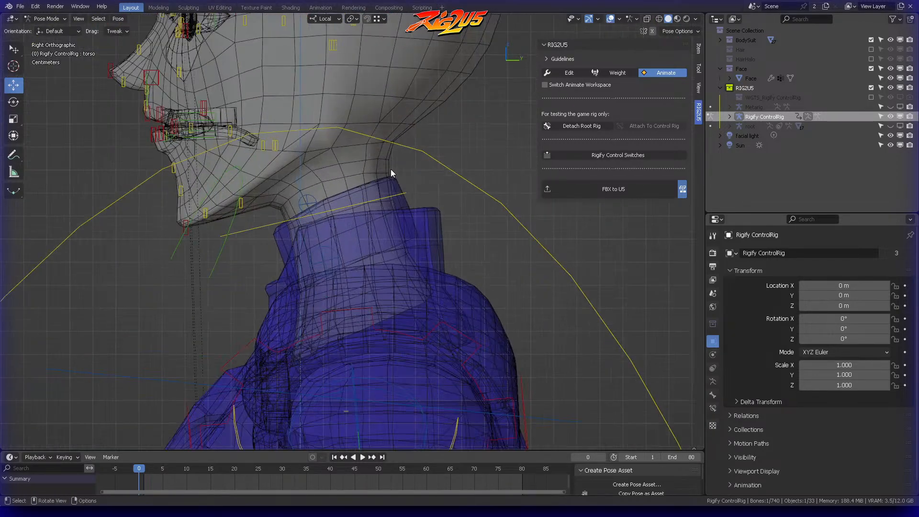
shift+middle_drag(321, 88, 420, 234)
click(659, 18)
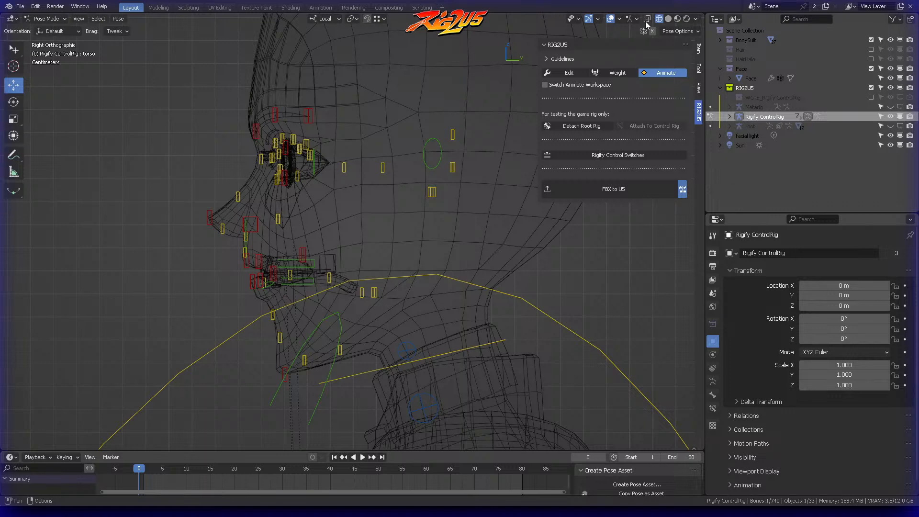
scroll(422, 138, up, 4)
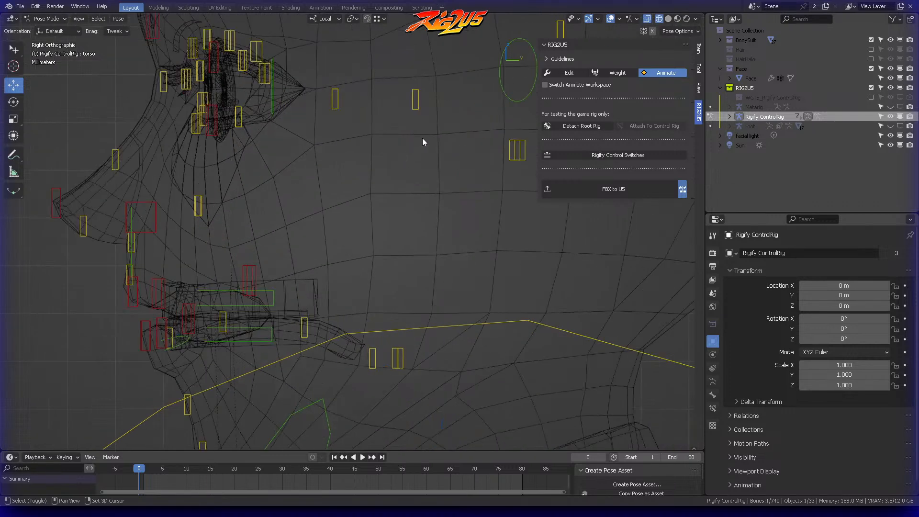
Step: Test the upper teeth by moving the teeth.T control in the right orthographic view
click(696, 19)
click(641, 118)
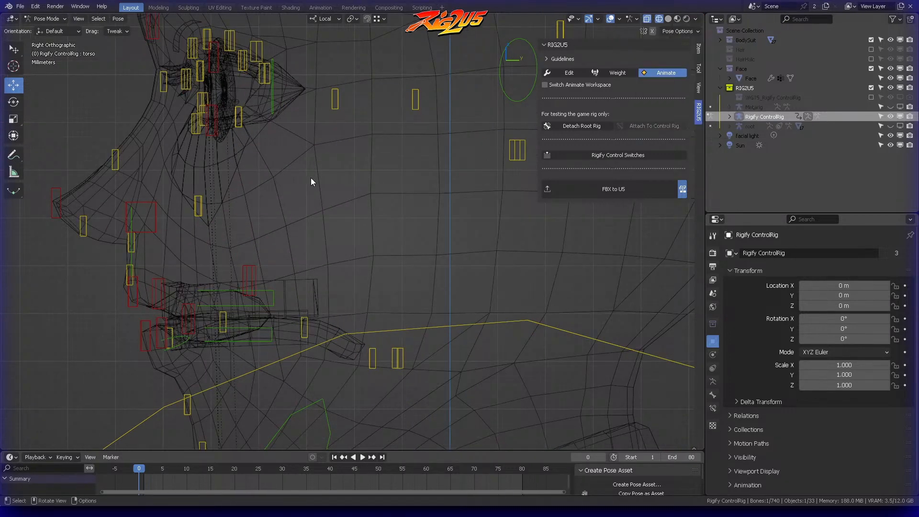
shift+middle_drag(320, 211, 378, 157)
click(325, 234)
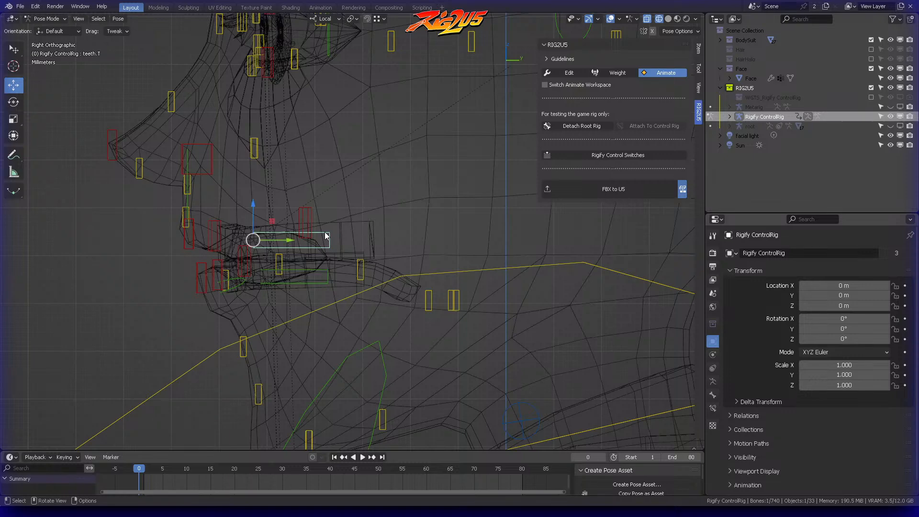
key(alt+a)
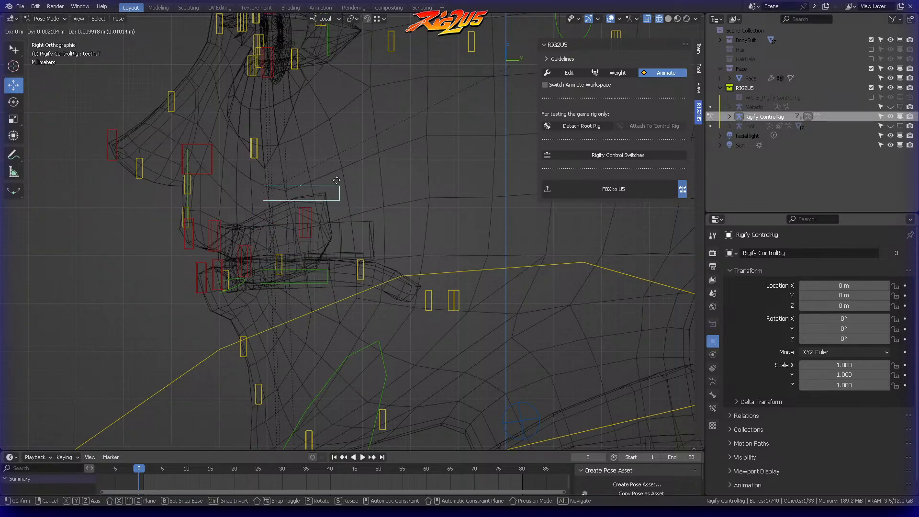
Step: Switch RIG2U5 to Weight mode and add an Armature modifier with root as its object to the TeethUp mesh
click(617, 72)
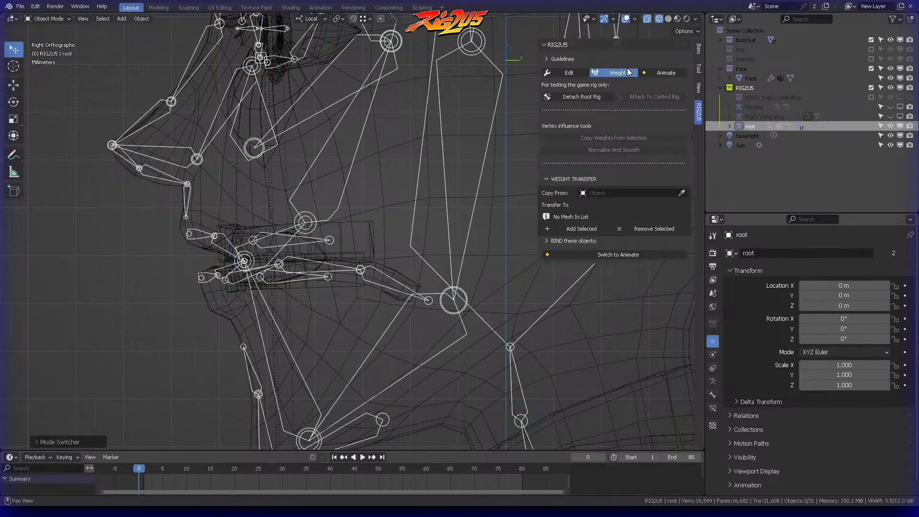
scroll(345, 217, up, 1)
scroll(354, 207, up, 1)
click(401, 185)
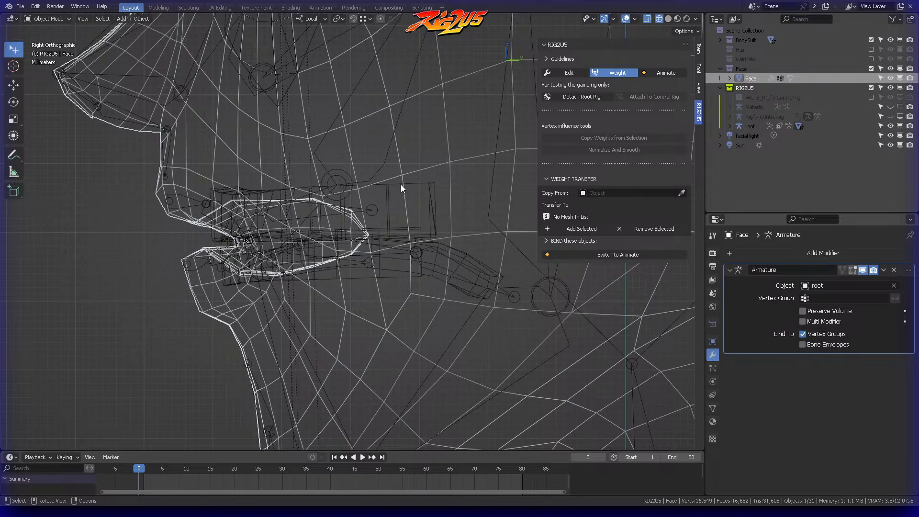
click(401, 185)
click(796, 250)
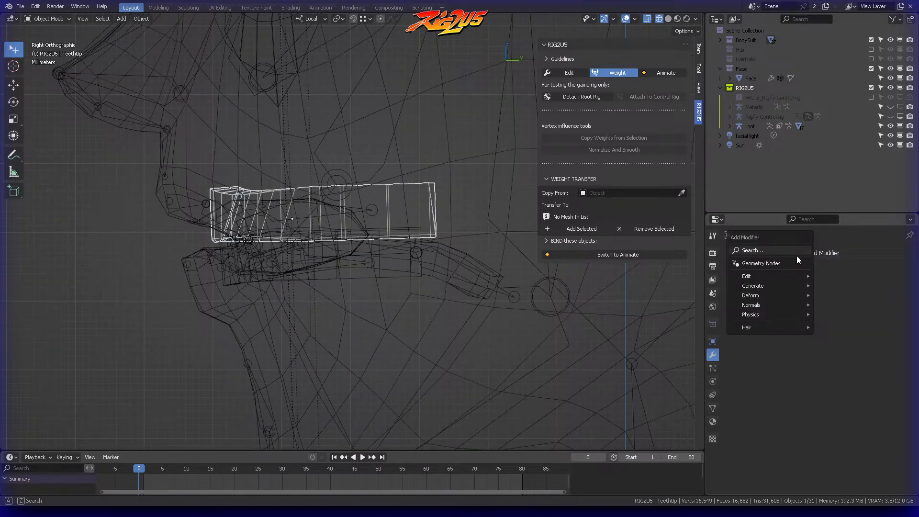
click(774, 250)
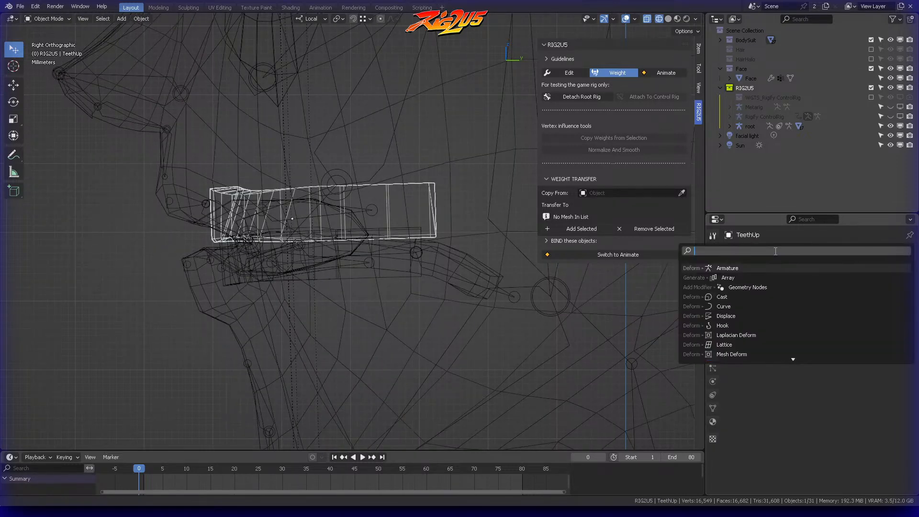
text(arma)
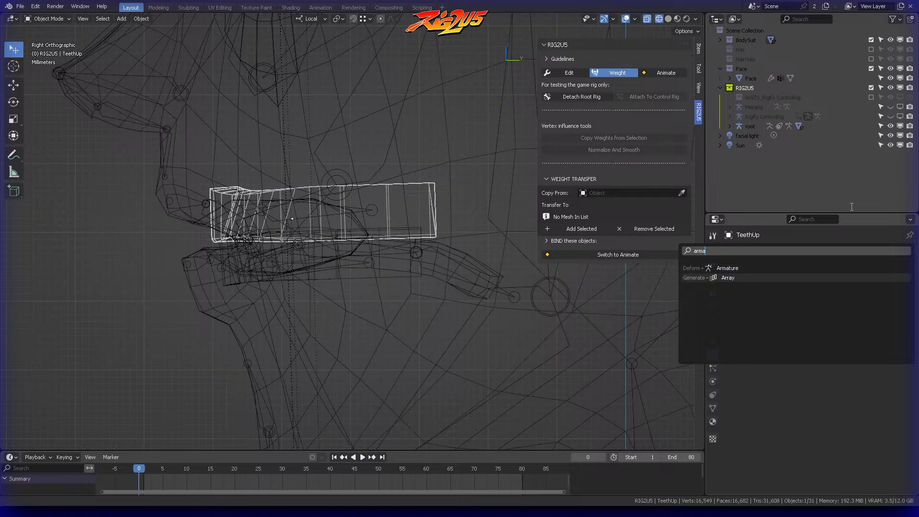
key(Return)
click(894, 285)
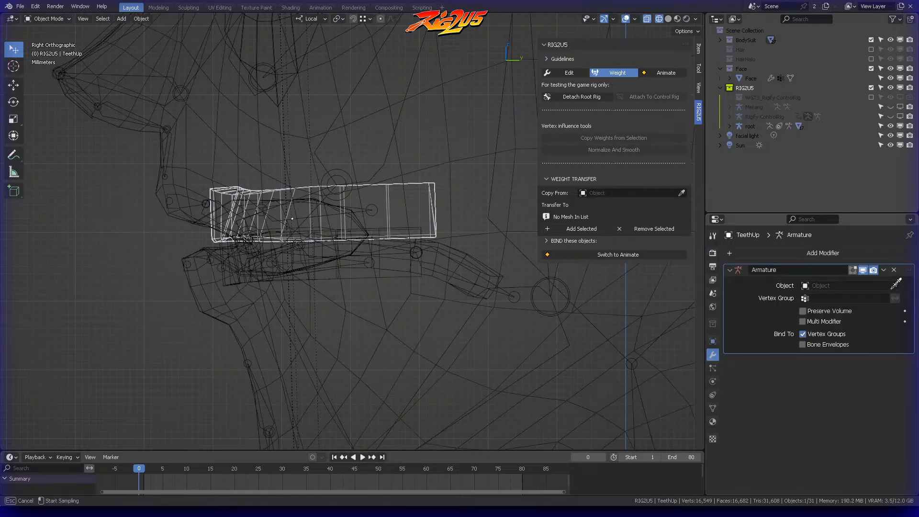
click(751, 126)
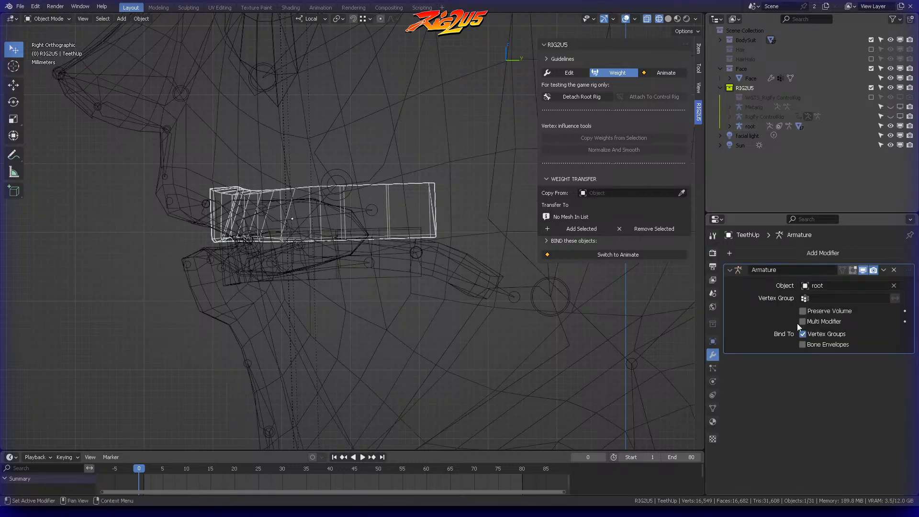
Step: Copy the name of root's upper teeth bone, DEF-teeth.T, in Pose Mode and return to Object Mode
click(712, 408)
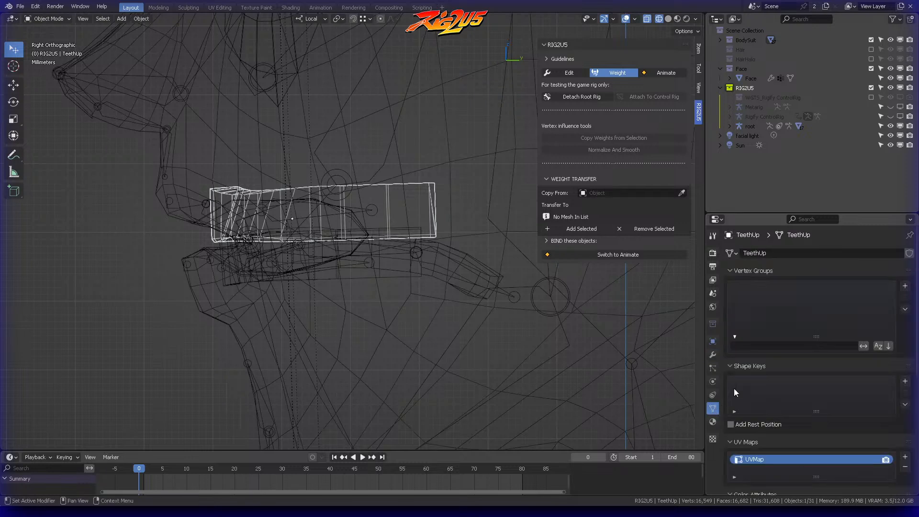
scroll(365, 194, up, 2)
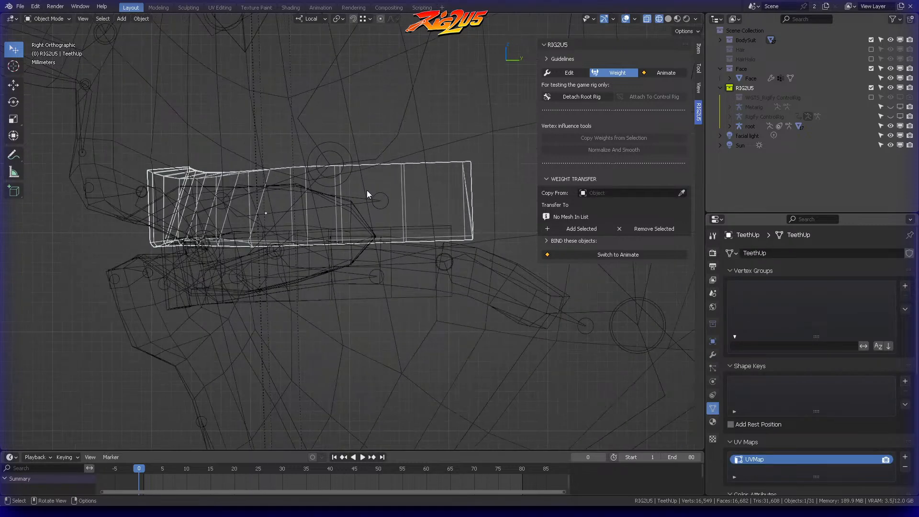
click(392, 219)
key(ctrl+Tab)
click(391, 264)
click(374, 222)
key(F2)
key(ctrl+c)
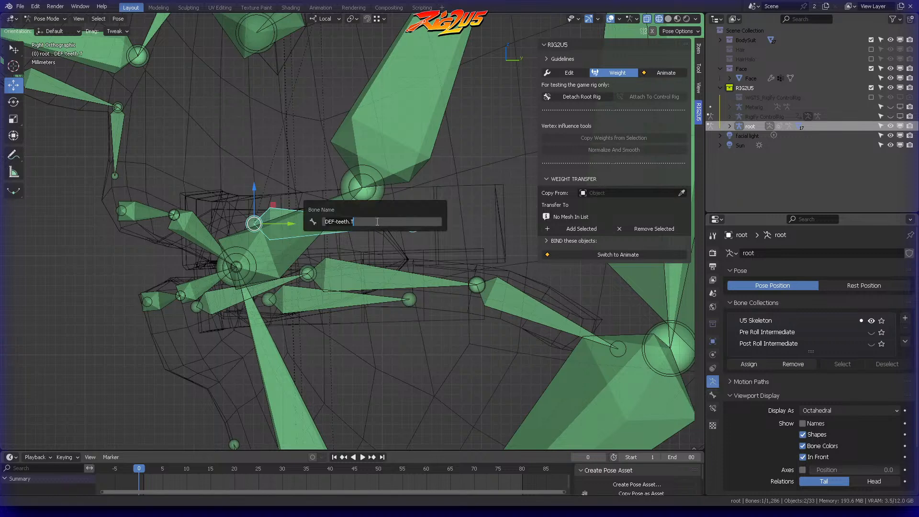
key(Return)
key(ctrl+Tab)
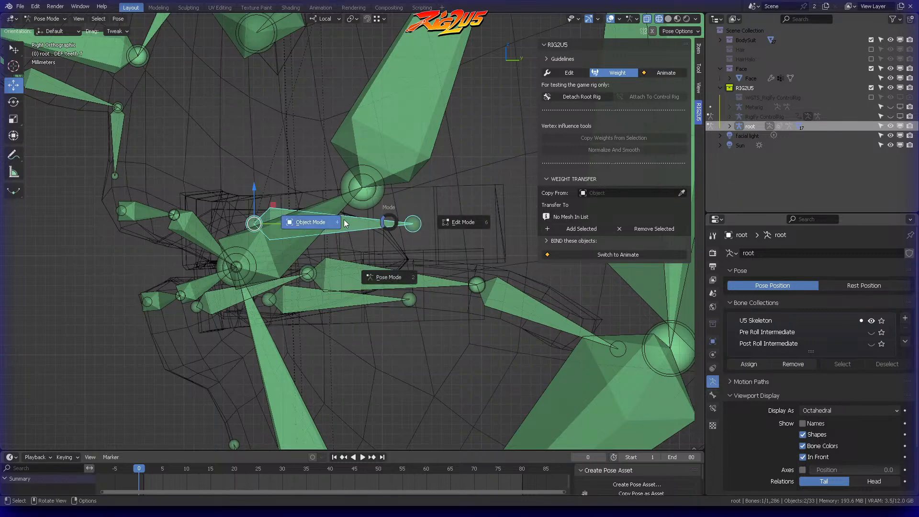
click(349, 219)
Step: Add a vertex group named DEF-teeth.T to TeethUp and assign all its vertices with weight 1.000
click(429, 195)
click(905, 286)
click(904, 285)
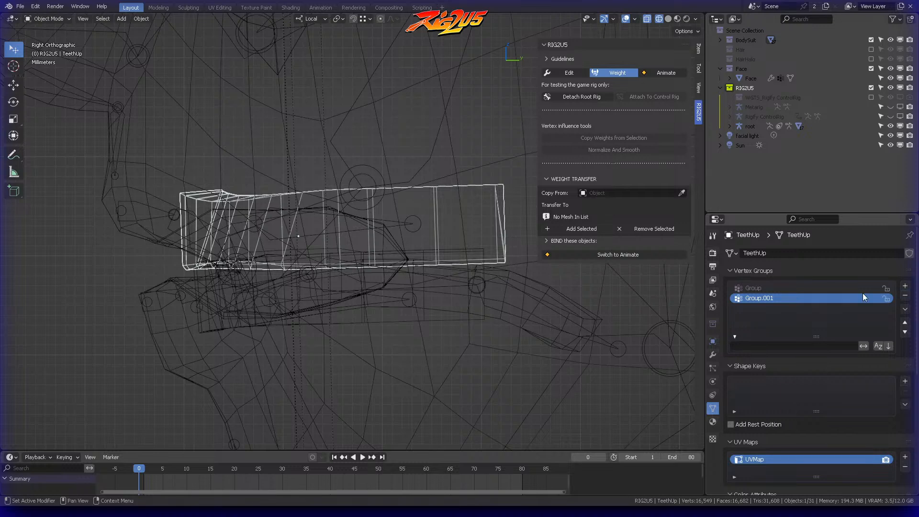
click(905, 296)
double_click(801, 292)
key(ctrl+v)
key(Return)
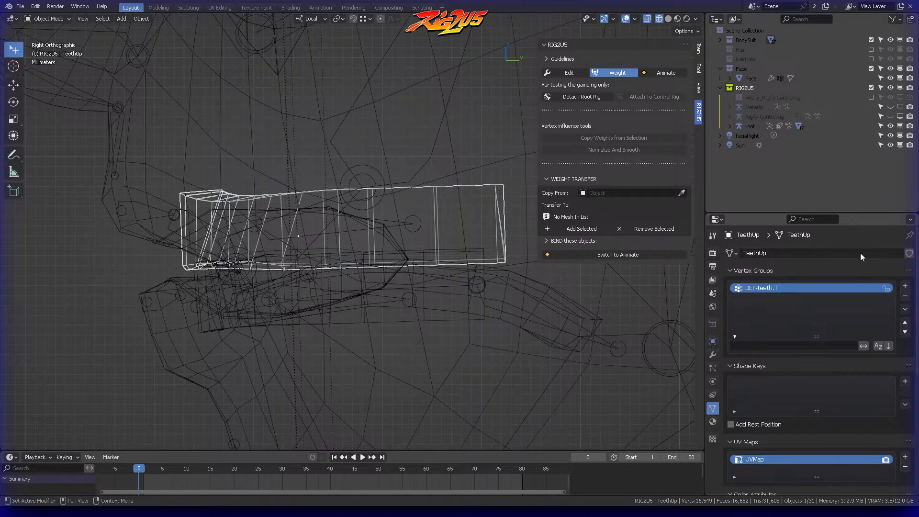
key(ctrl+Tab)
click(451, 154)
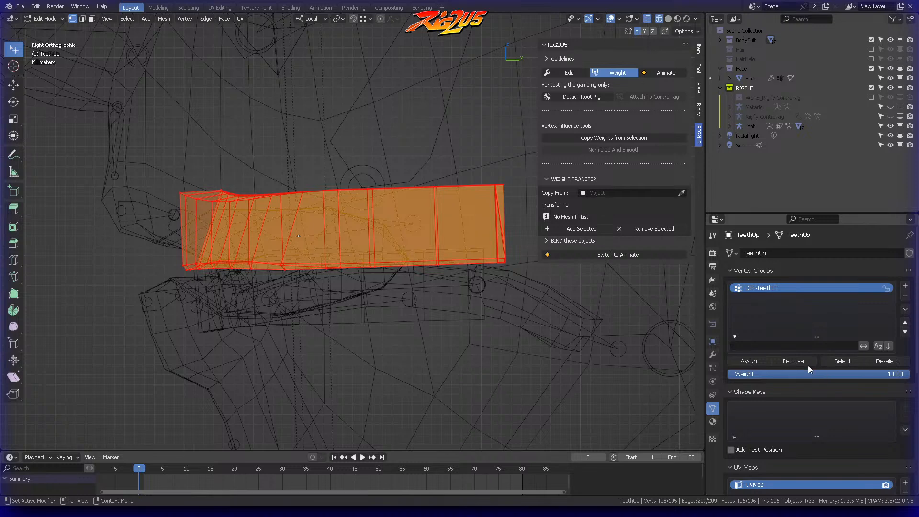
key(ctrl+Tab)
click(379, 224)
Step: Add a vertex group to the TeethLo mesh in Edit Mode and name it after the lower DEF-teeth bone
click(376, 320)
key(ctrl+Tab)
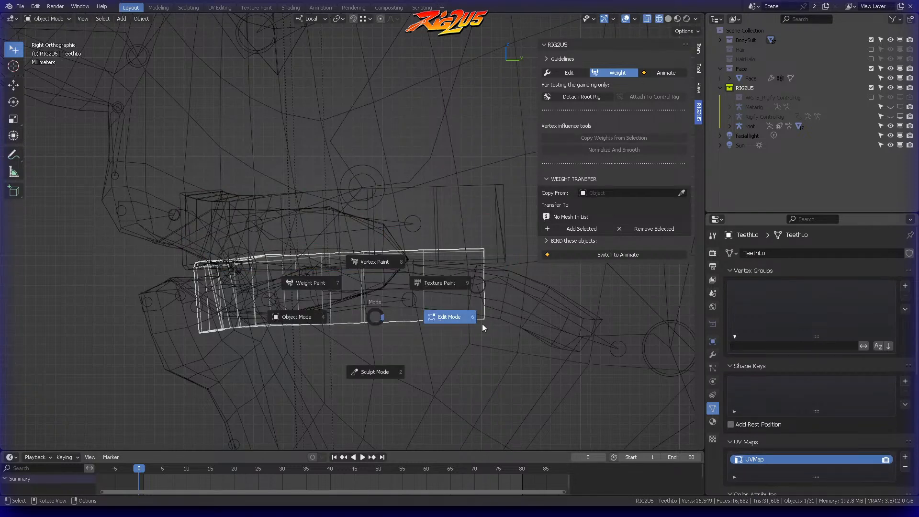
click(481, 324)
click(905, 285)
double_click(764, 287)
text(DEF-teeth.B)
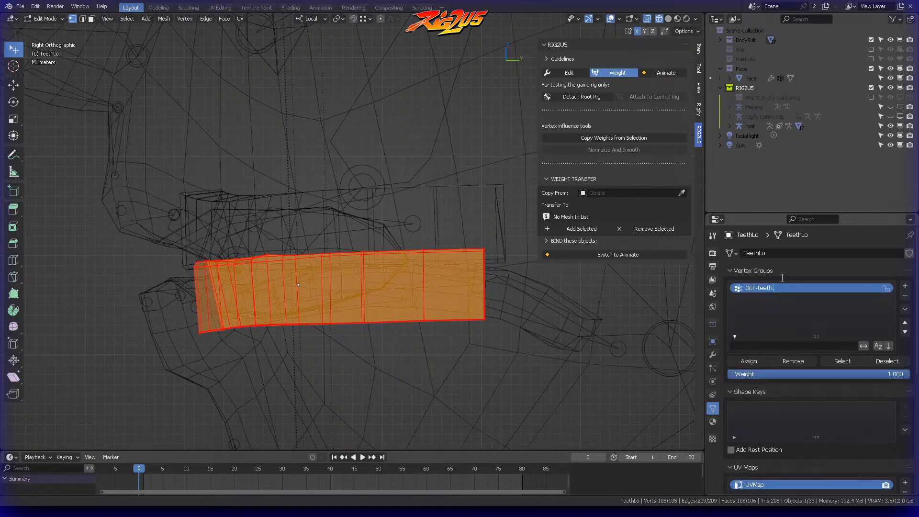
key(Return)
Step: Add an Armature modifier with root as its object to TeethLo and return to Object Mode
click(713, 353)
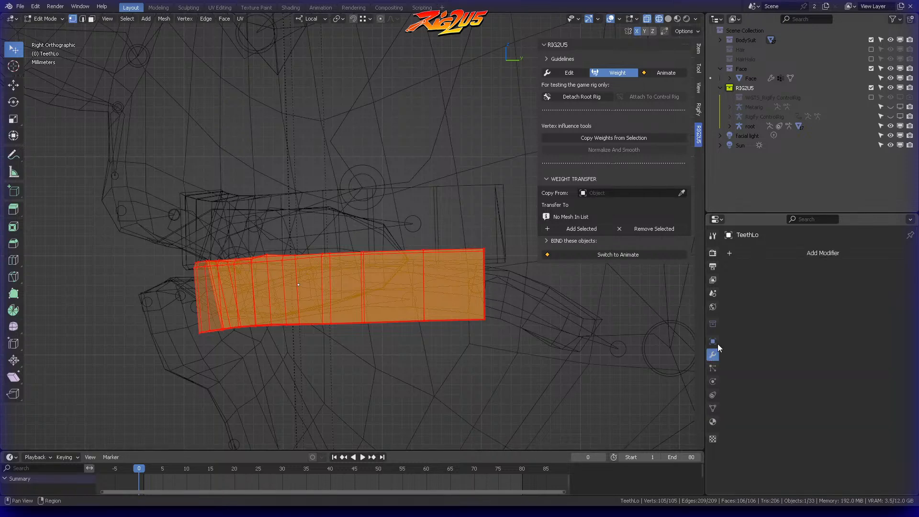
click(802, 255)
text(ar,m)
key(BackSpace)
key(BackSpace)
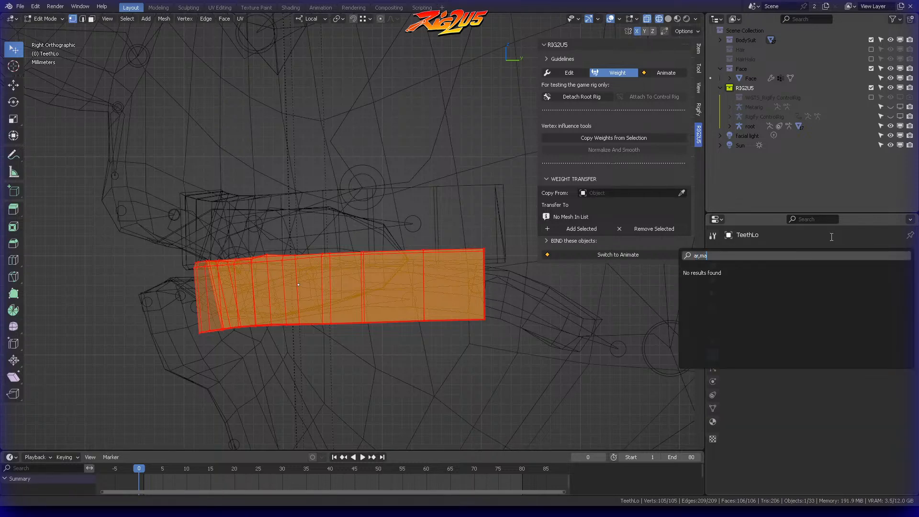
key(Down)
key(Return)
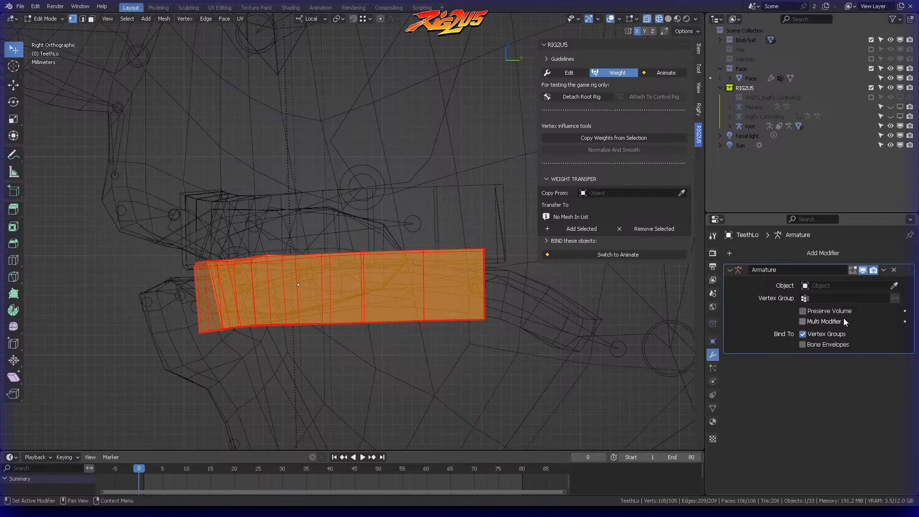
click(842, 285)
click(762, 321)
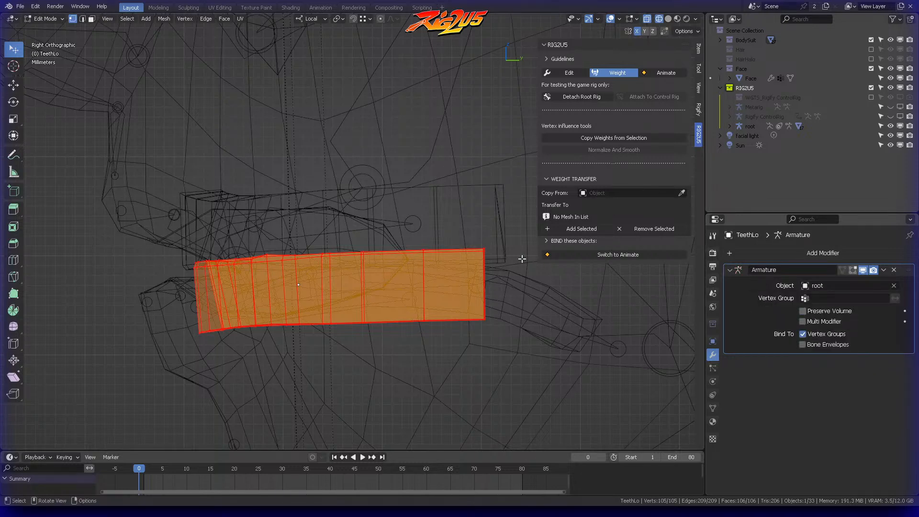
key(ctrl+Tab)
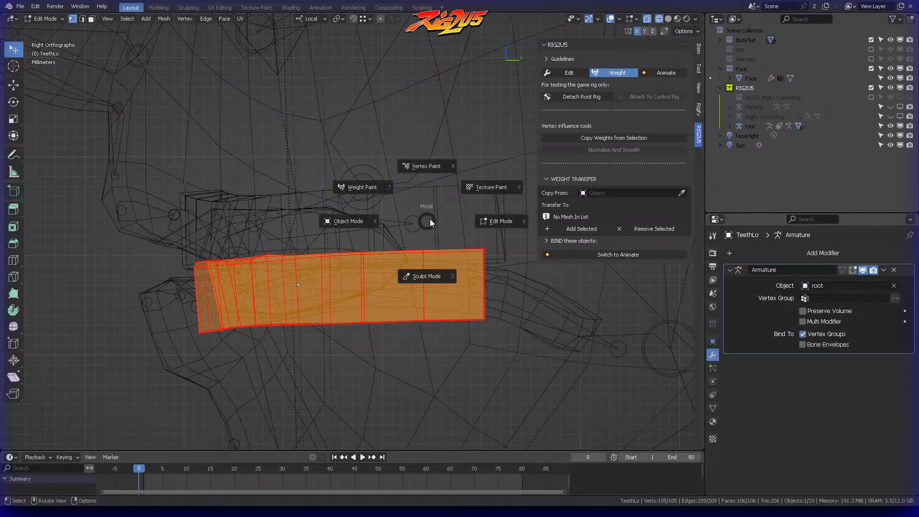
click(389, 223)
Step: Add the Tongue mesh to the RIG2U5 bind list and bind its weights
click(521, 283)
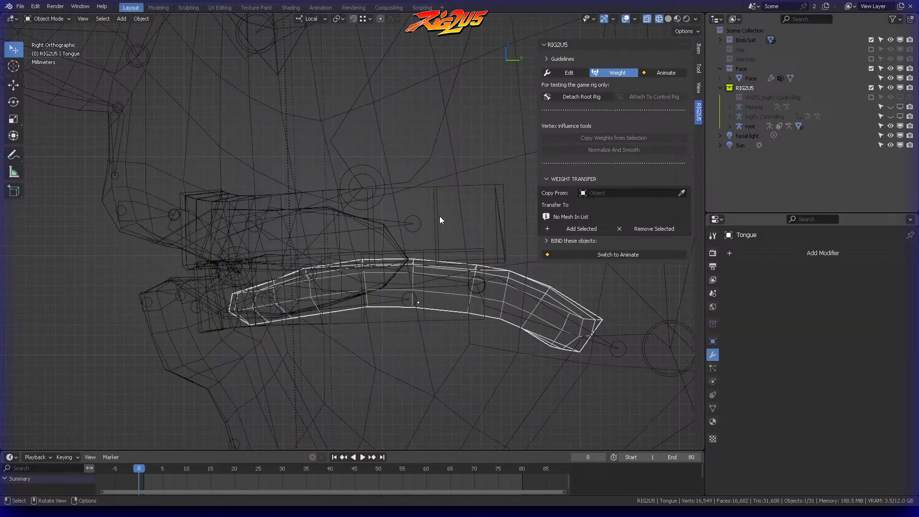
click(559, 178)
click(561, 192)
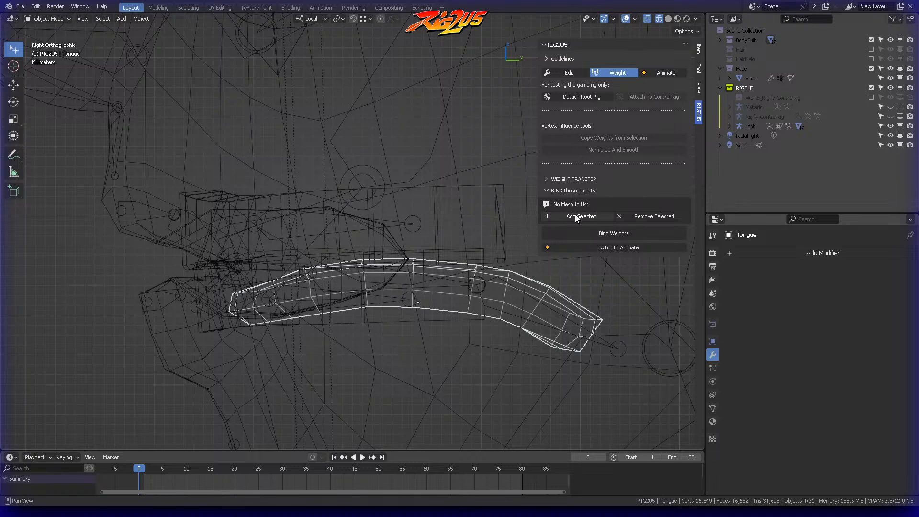
click(576, 216)
click(596, 234)
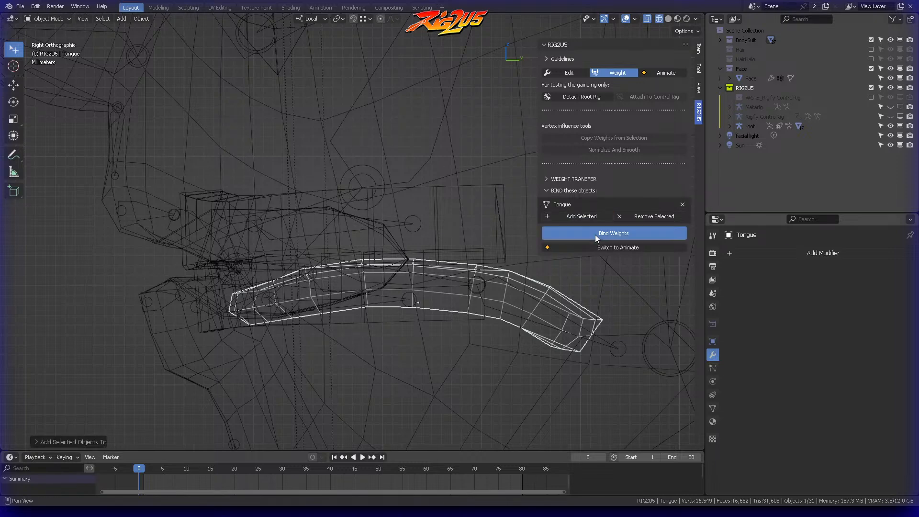
Step: Switch RIG2U5 to Animate mode and test the tongue by moving tongue_master, cancelling the move
middle_drag(441, 251, 442, 227)
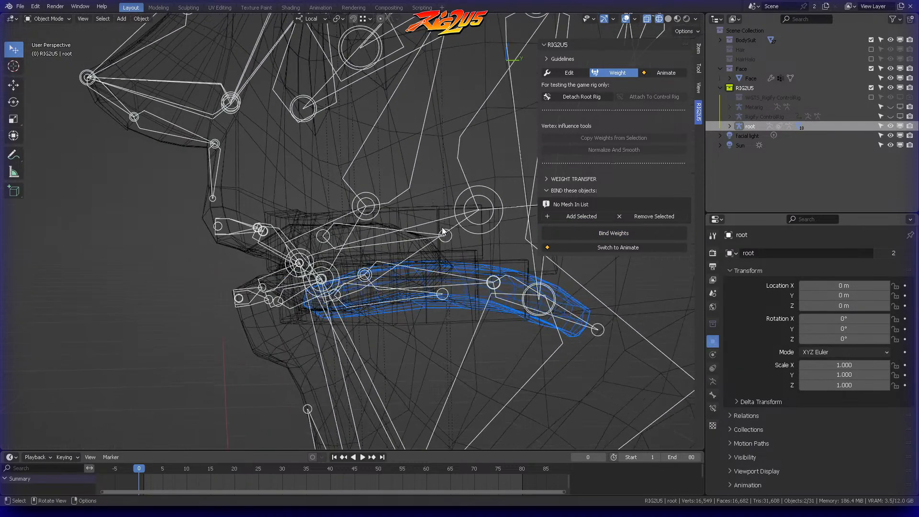
click(670, 73)
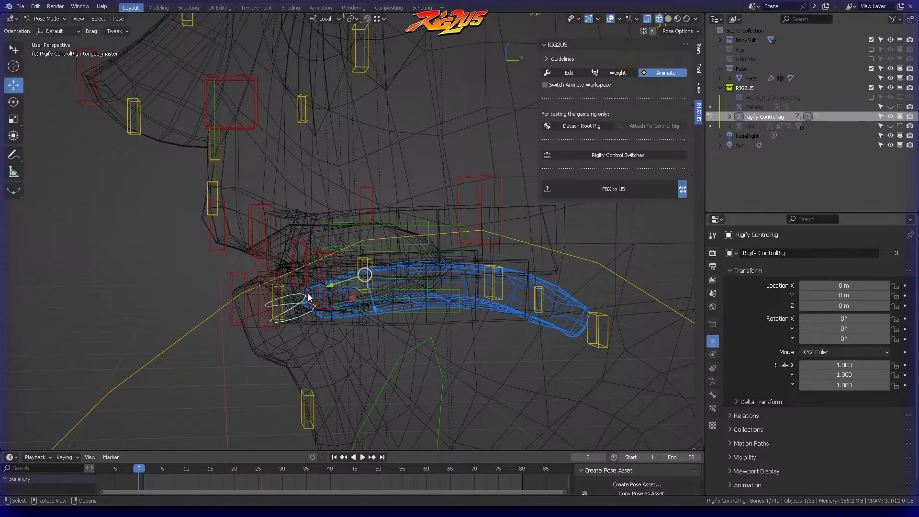
key(KP_3)
key(g)
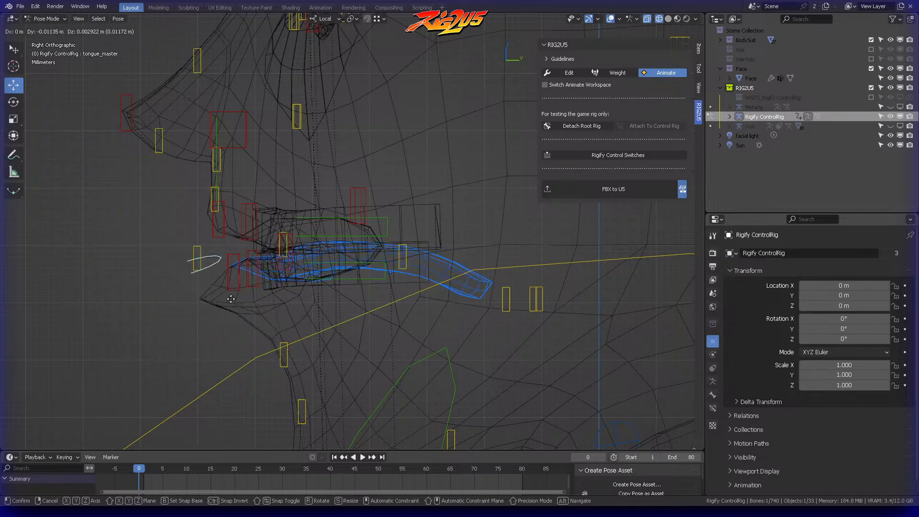
right_click(219, 288)
Step: Select the vertices around the lips and inside the mouth of the Face mesh in Edit Mode
scroll(280, 275, up, 2)
shift+middle_drag(280, 275, 360, 216)
key(ctrl+Tab)
click(224, 283)
click(312, 274)
key(Tab)
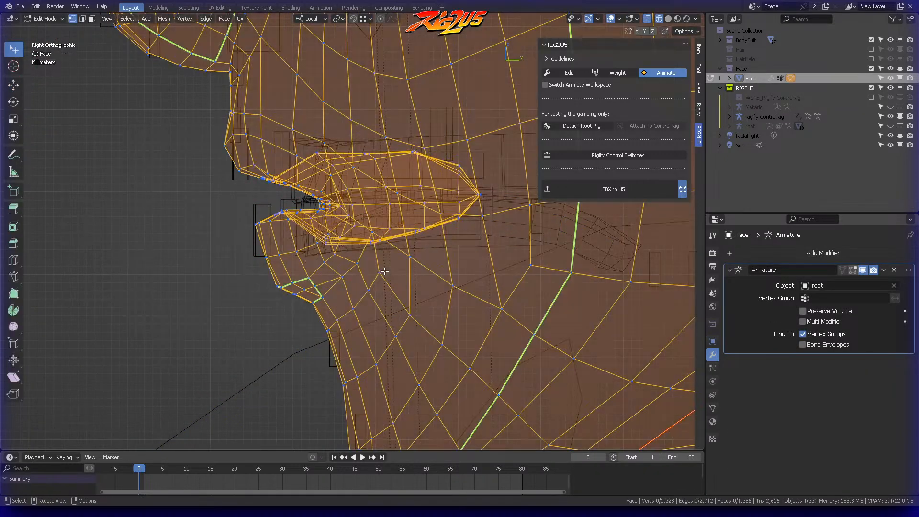
mouse_move(274, 201)
ctrl+right_down()
mouse_move(279, 329)
mouse_move(385, 230)
mouse_move(304, 127)
mouse_move(237, 196)
mouse_move(239, 206)
ctrl+right_up()
mouse_move(435, 117)
ctrl+right_down()
mouse_move(342, 153)
mouse_move(500, 229)
mouse_move(459, 121)
ctrl+right_up()
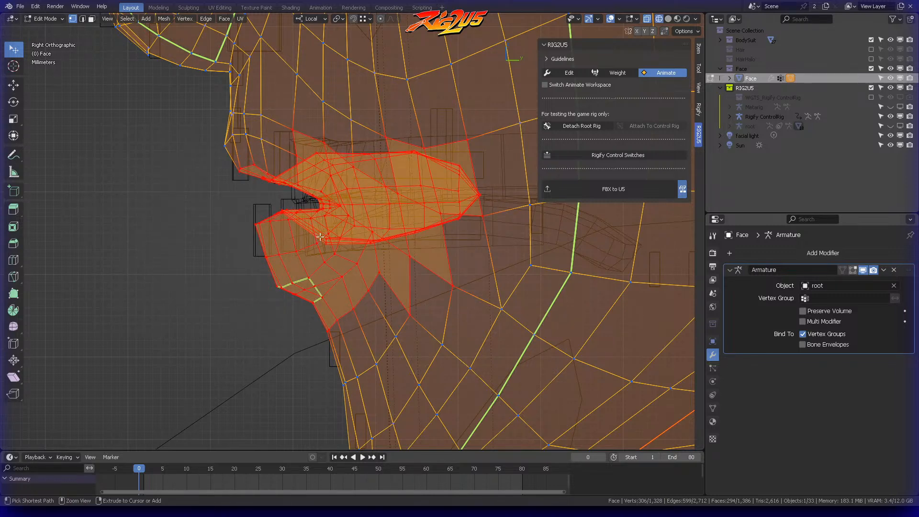
Step: Filter Face's vertex groups by "tong" and remove the selected vertices from DEF-tongue, DEF-tongue.001 and DEF-tongue.002
click(712, 408)
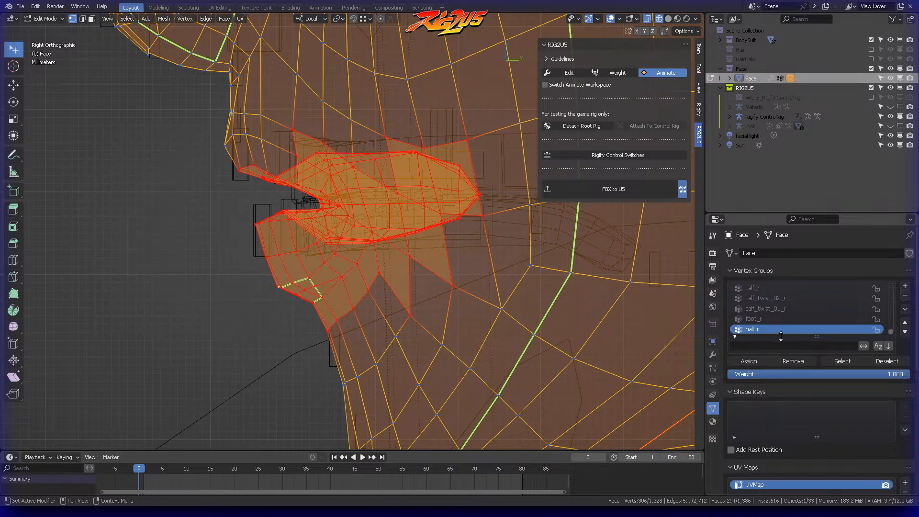
click(770, 346)
text(ton)
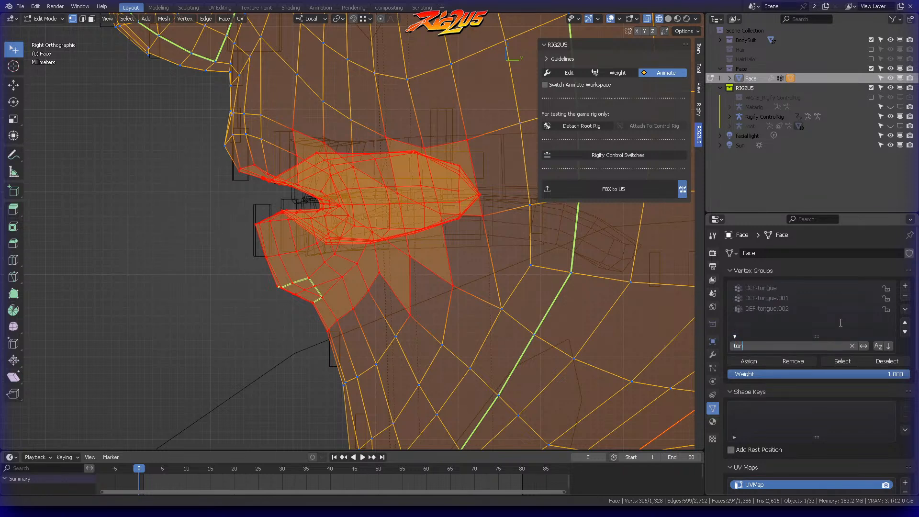
key(Return)
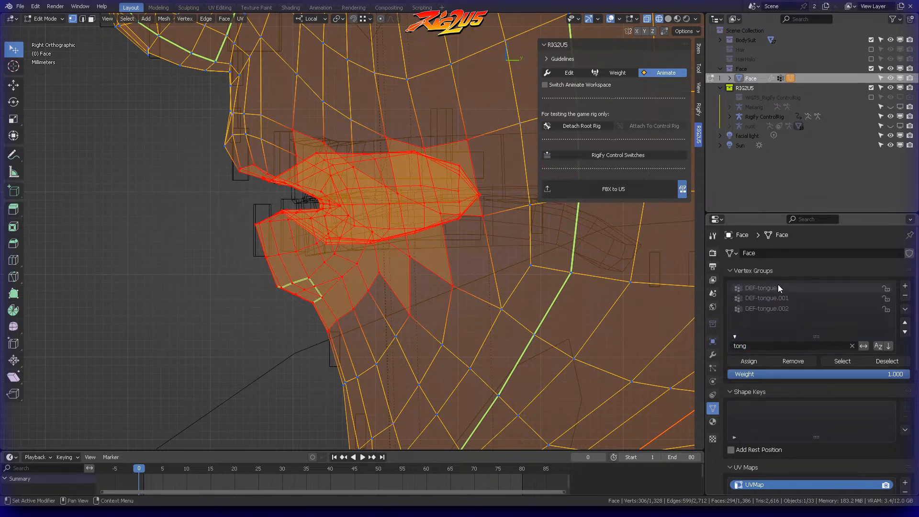
click(777, 287)
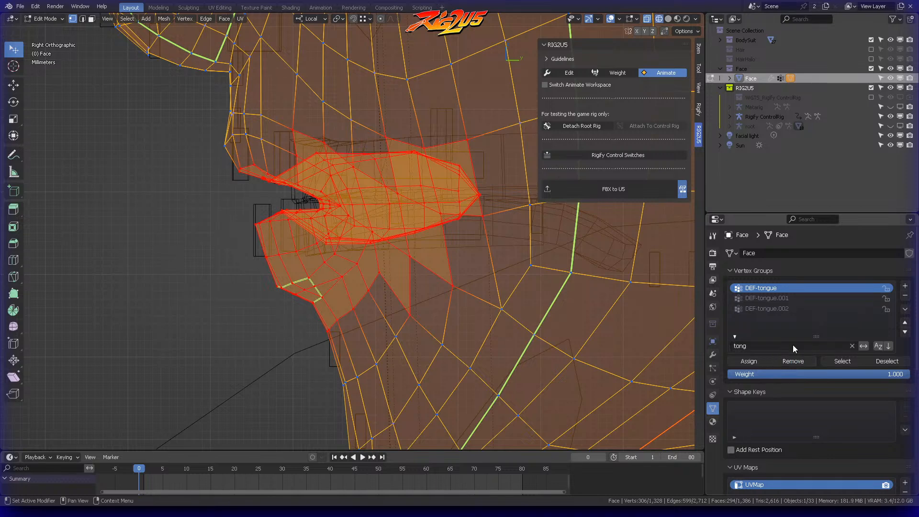
click(774, 297)
click(789, 308)
click(800, 362)
click(779, 298)
click(776, 288)
key(ctrl+Tab)
click(306, 198)
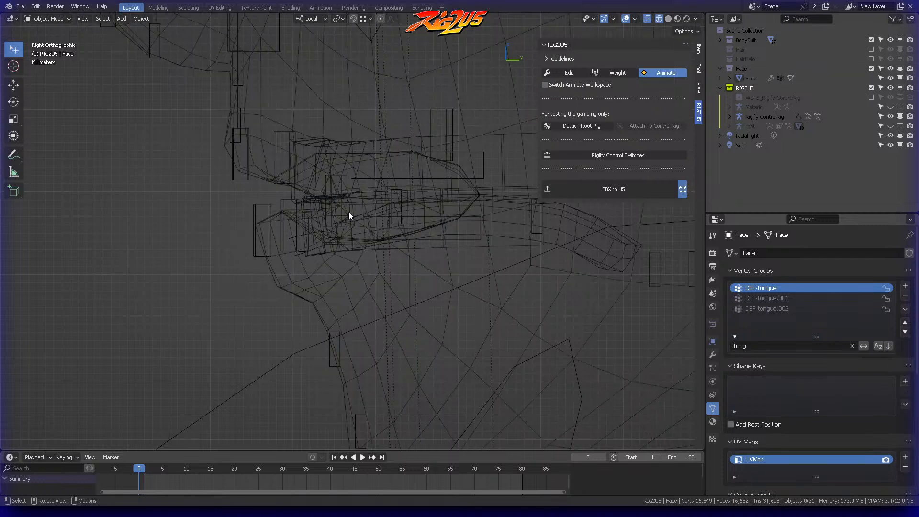
Step: Return the Rigify ControlRig to Pose Mode and retest the tongue by moving the tongue_master control
click(466, 242)
click(385, 249)
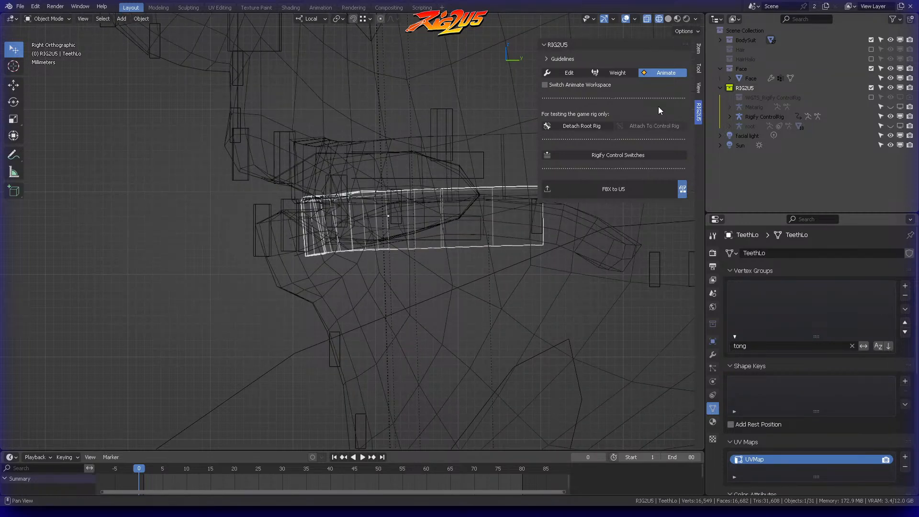
click(256, 234)
key(ctrl+Tab)
click(240, 295)
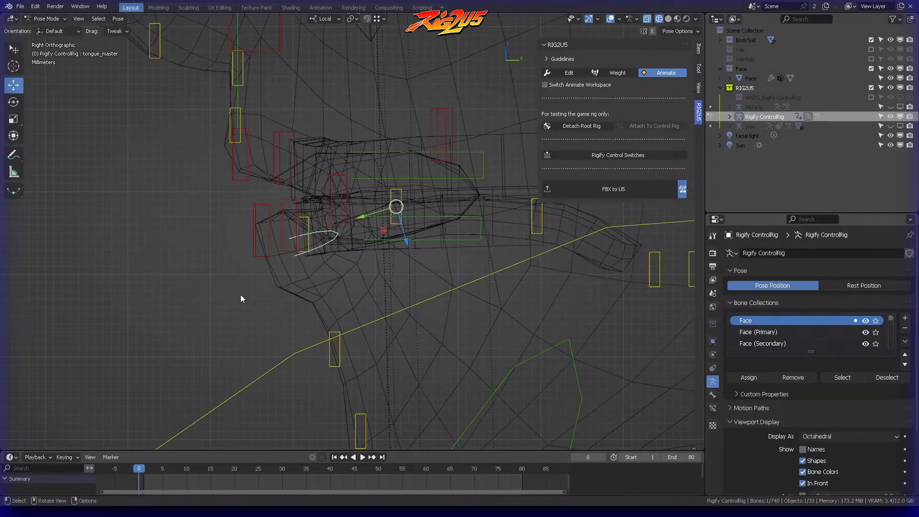
key(g)
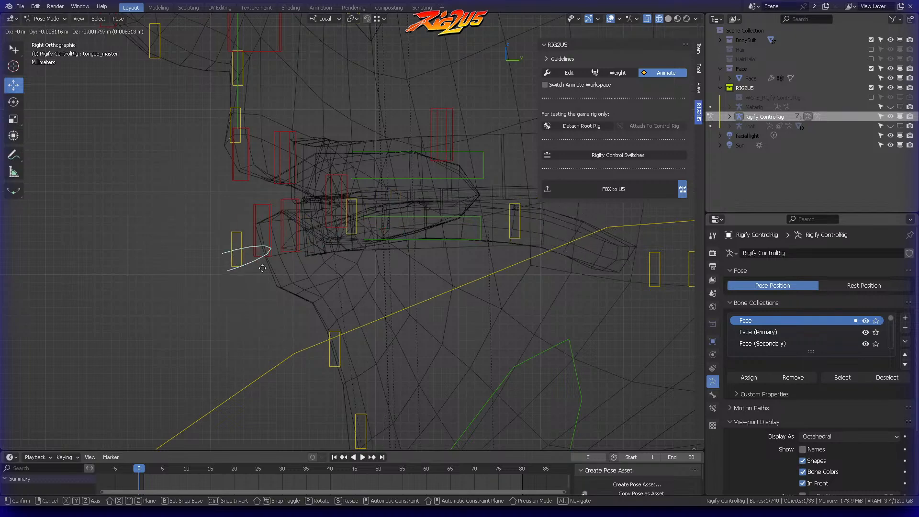
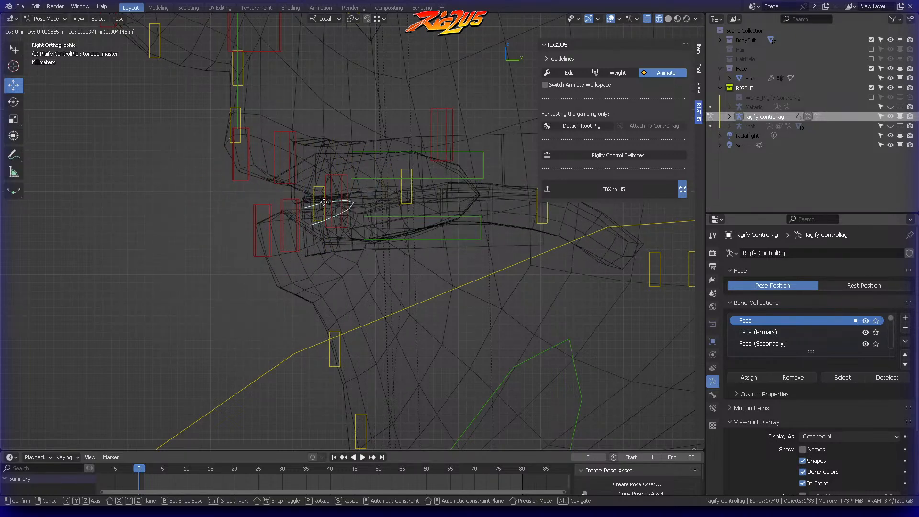
Step: End the tongue_master test and switch the viewport shading from wireframe to Material Preview
click(368, 199)
mouse_move(368, 199)
middle_down()
mouse_move(441, 191)
mouse_move(343, 182)
mouse_move(338, 143)
mouse_move(411, 120)
middle_up()
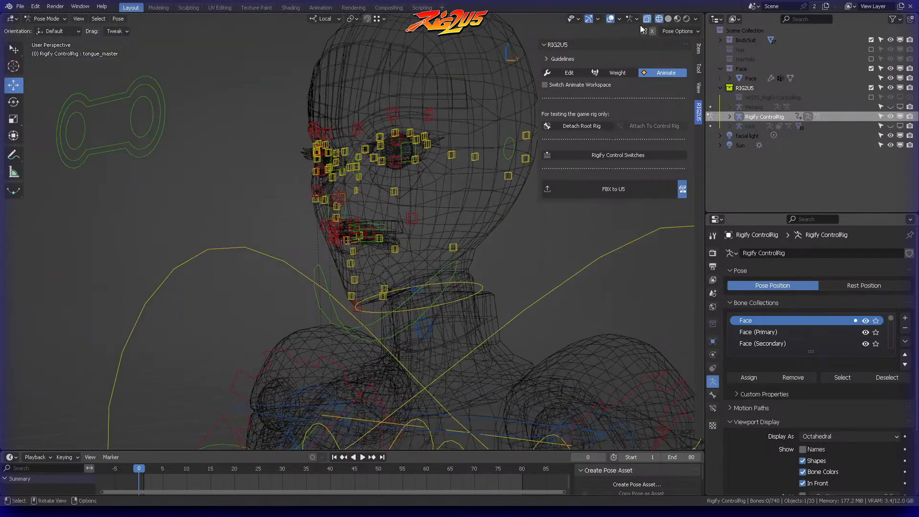
click(668, 19)
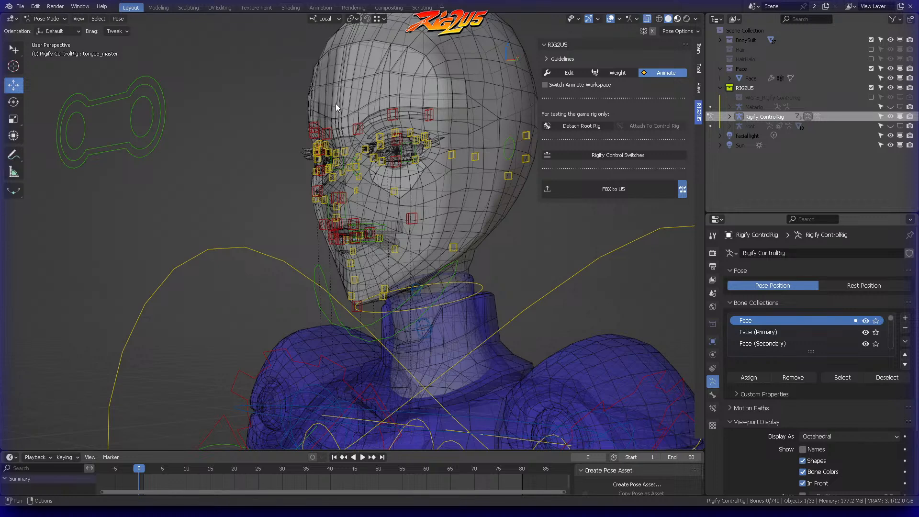
click(678, 18)
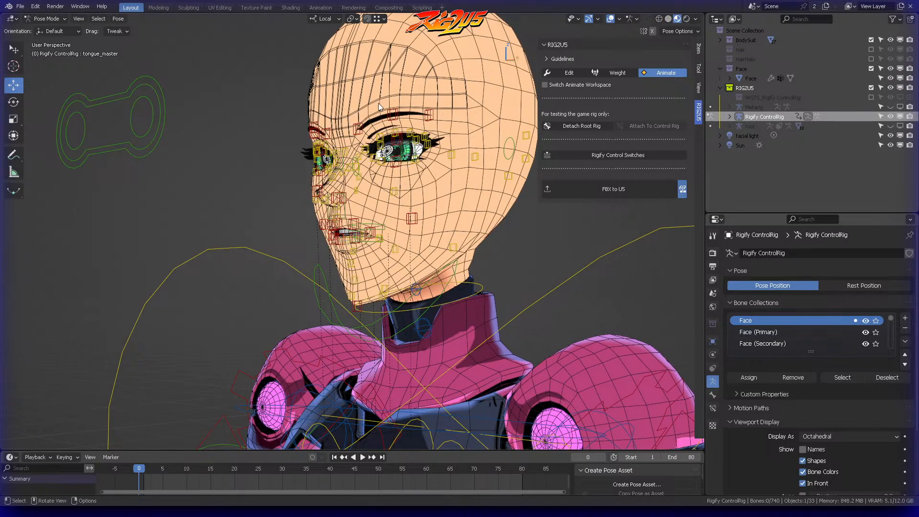
Step: Test the eyes by moving the eyes control in front of the face
click(146, 117)
key(g)
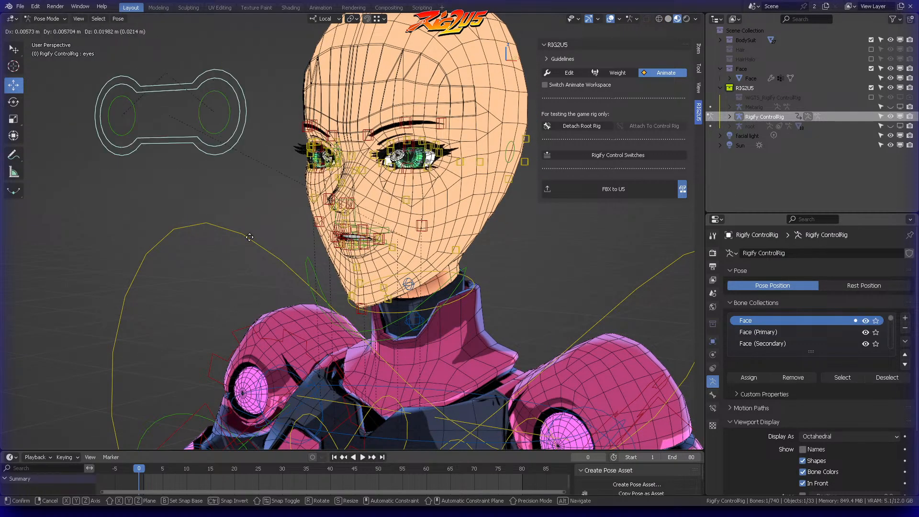
click(176, 191)
middle_drag(177, 191, 476, 136)
key(ctrl+Tab)
key(Escape)
Step: Test the left arm by moving the hand_ik.L control, cancelling the move
middle_drag(502, 237, 532, 271)
click(507, 296)
key(g)
right_click(474, 260)
click(470, 257)
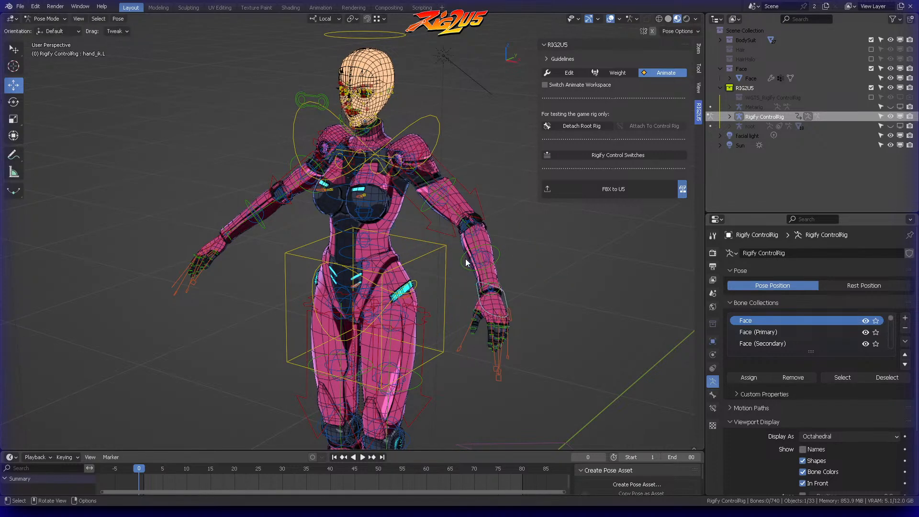
Step: Return to Object Mode and select the Rigify ControlRig by its large root shape
scroll(466, 256, down, 2)
shift+middle_drag(423, 247, 436, 194)
key(ctrl+Tab)
click(387, 136)
middle_drag(386, 137, 440, 242)
click(435, 314)
key(ctrl+Tab)
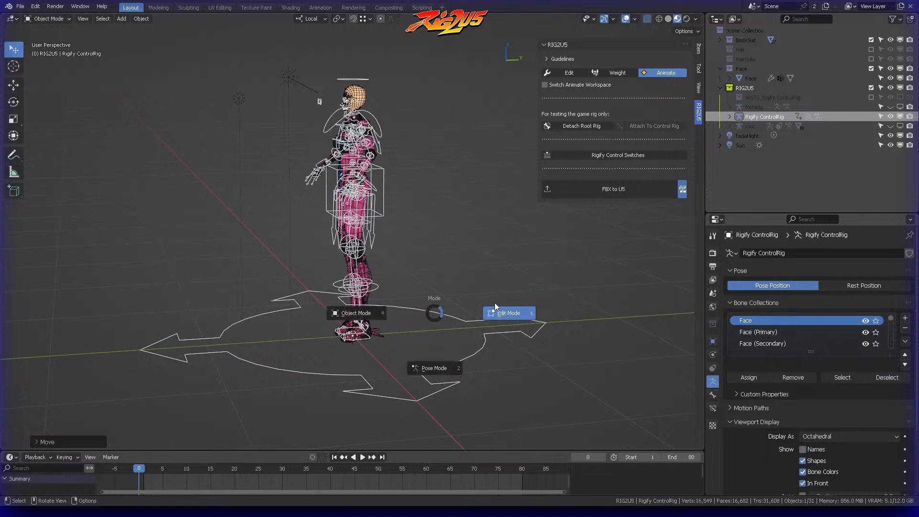
click(500, 309)
key(ctrl+Tab)
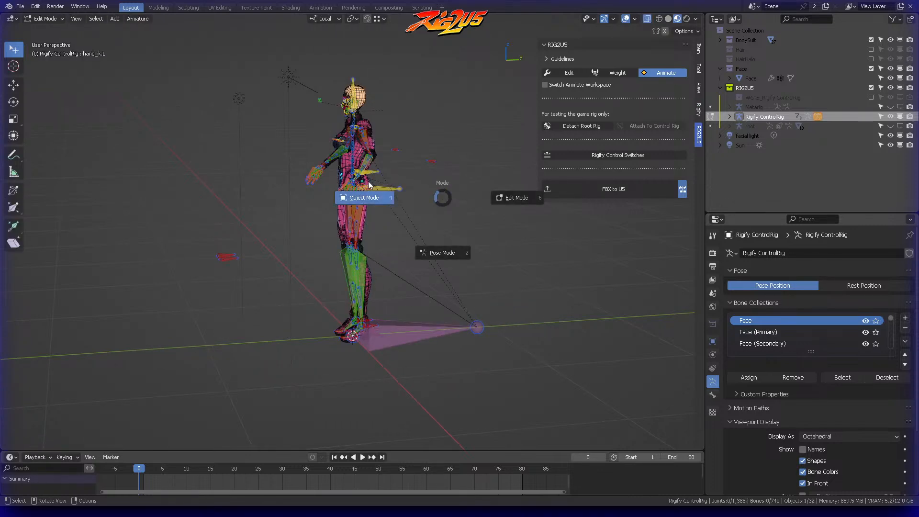
click(366, 197)
Step: Shorten the Rigify ControlRig's root bone in Edit Mode by moving its tail along Y, and return to Object Mode
key(ctrl+Tab)
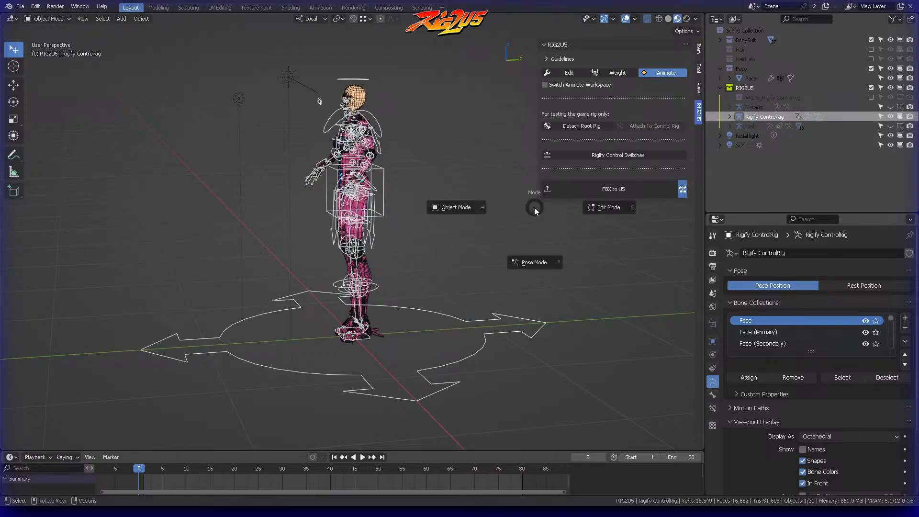
click(601, 211)
click(504, 320)
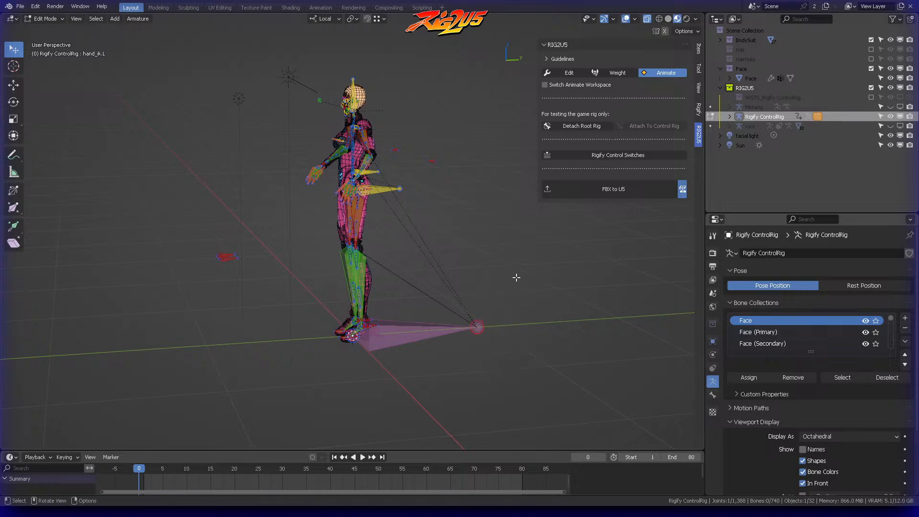
key(KP_3)
key(g)
key(y)
click(408, 262)
middle_drag(407, 263, 474, 254)
key(ctrl+Tab)
click(384, 249)
Step: Select the Rigify ControlRig and test-move it to check which meshes follow, cancelling the move
click(432, 258)
click(371, 329)
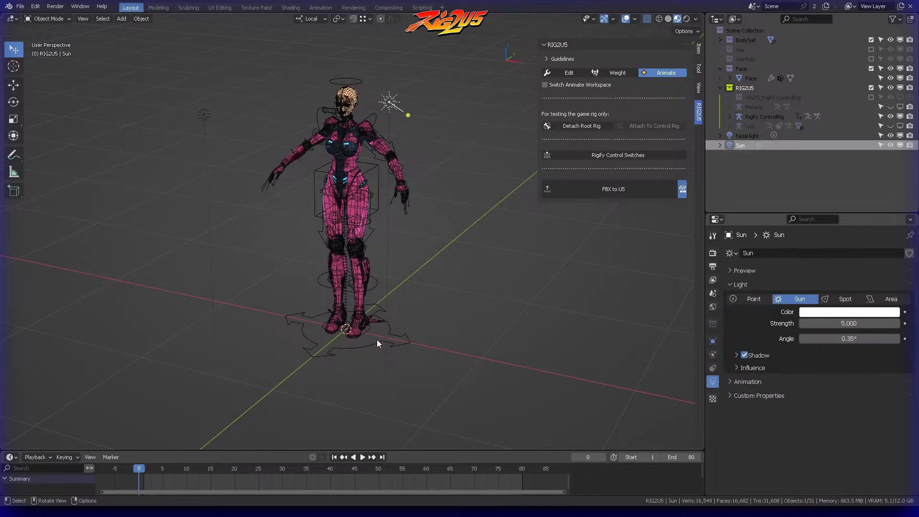
click(390, 336)
key(g)
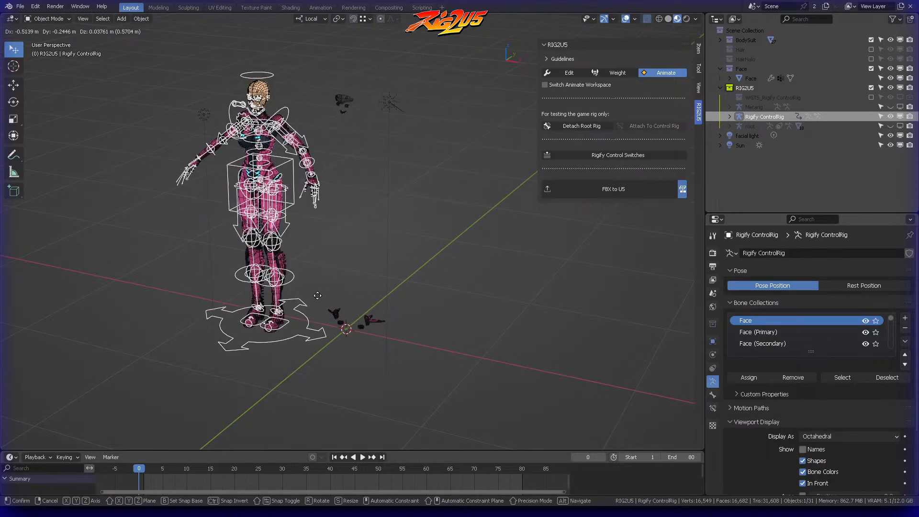
right_click(332, 314)
Step: Test-move the Rigify ControlRig again while watching the head and face parts, cancelling the move
scroll(332, 314, up, 7)
shift+middle_drag(335, 273, 339, 402)
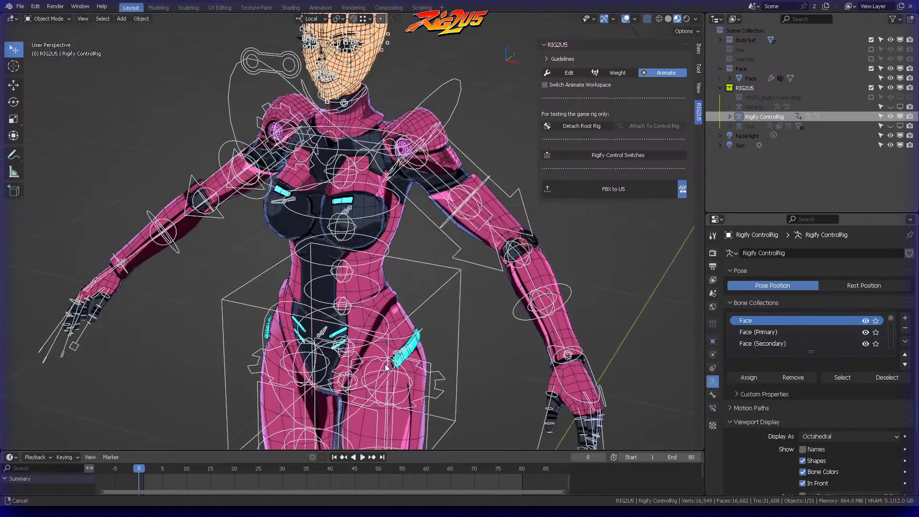
scroll(406, 139, up, 4)
shift+middle_drag(413, 134, 435, 234)
scroll(412, 179, down, 5)
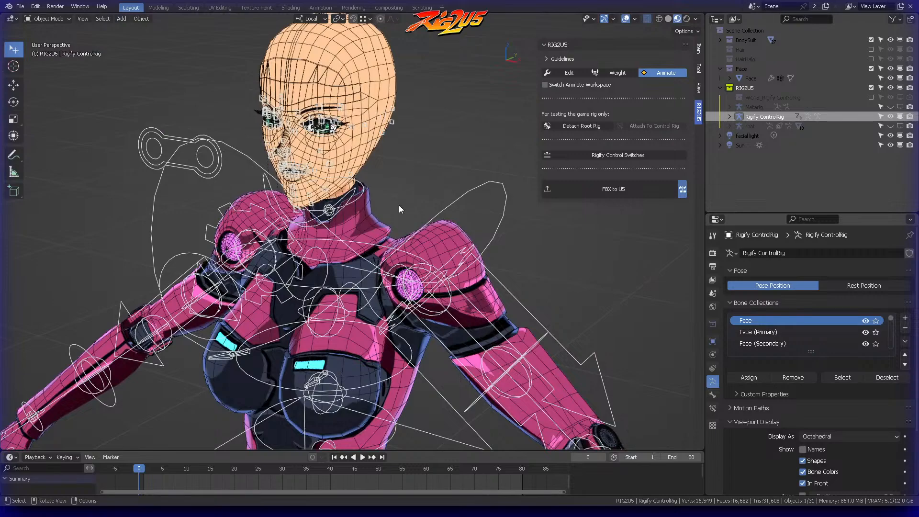
key(g)
right_click(410, 199)
Step: Select the EyeHighlight small.001 mesh and inspect its modifiers
scroll(412, 197, up, 6)
shift+middle_drag(418, 188, 479, 306)
click(404, 111)
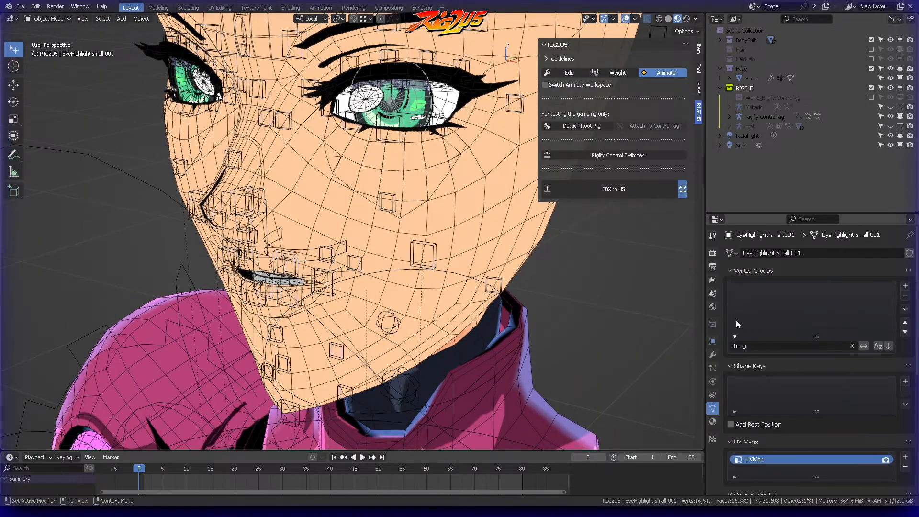
click(712, 354)
Step: Parent EyeHighlight small.001 to the Rigify ControlRig with Armature Deform
scroll(445, 163, down, 8)
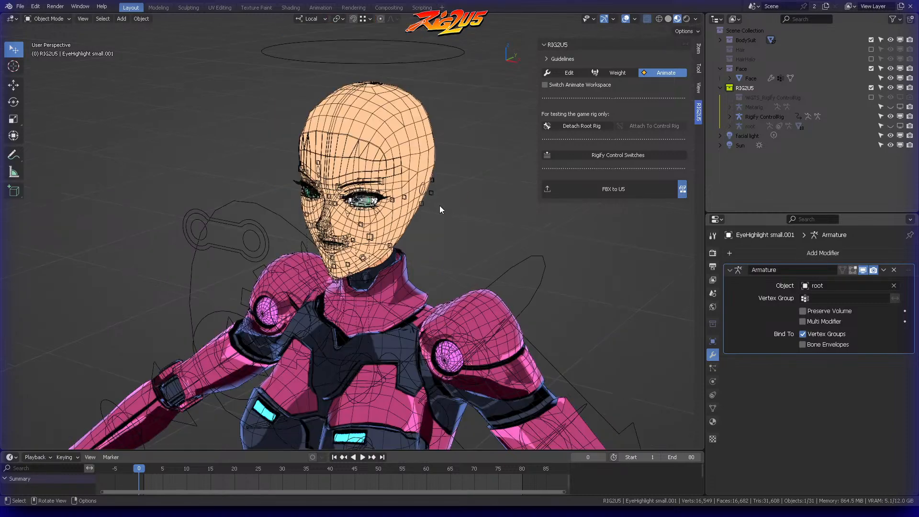
scroll(452, 160, up, 5)
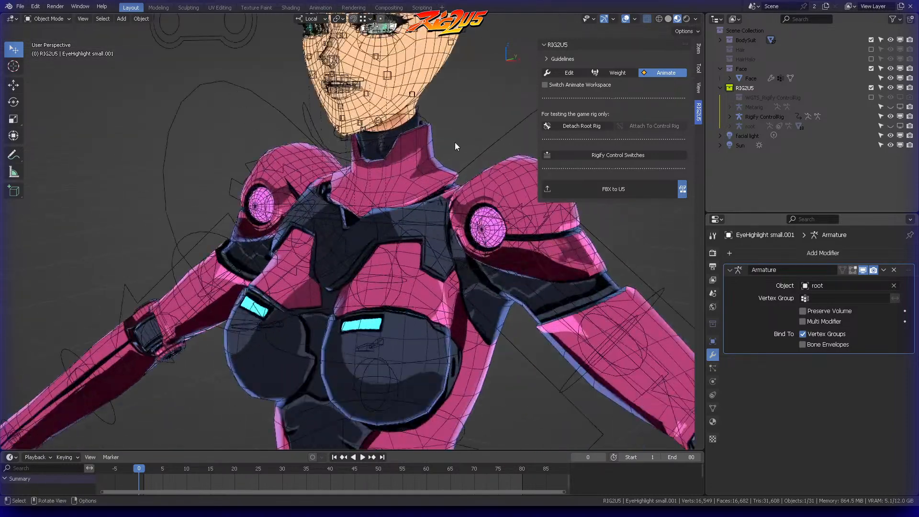
shift+middle_drag(455, 142, 430, 246)
scroll(436, 191, up, 2)
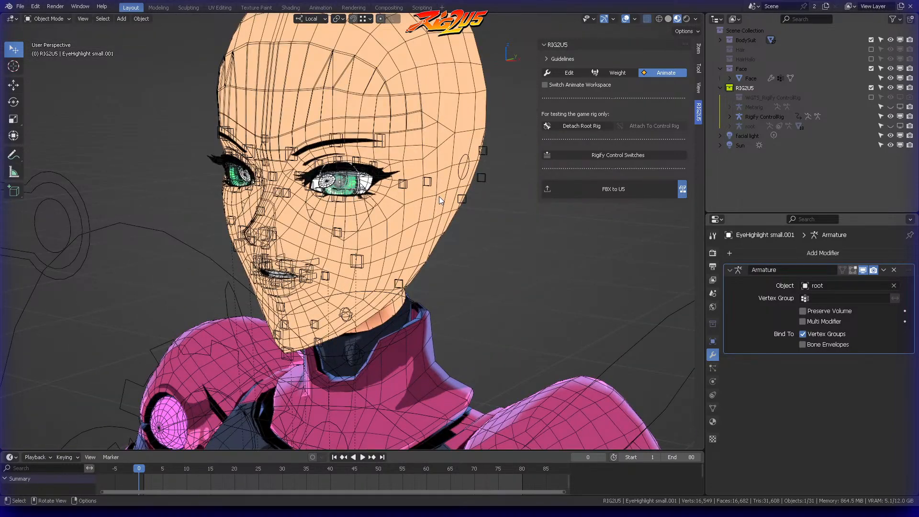
scroll(439, 196, down, 6)
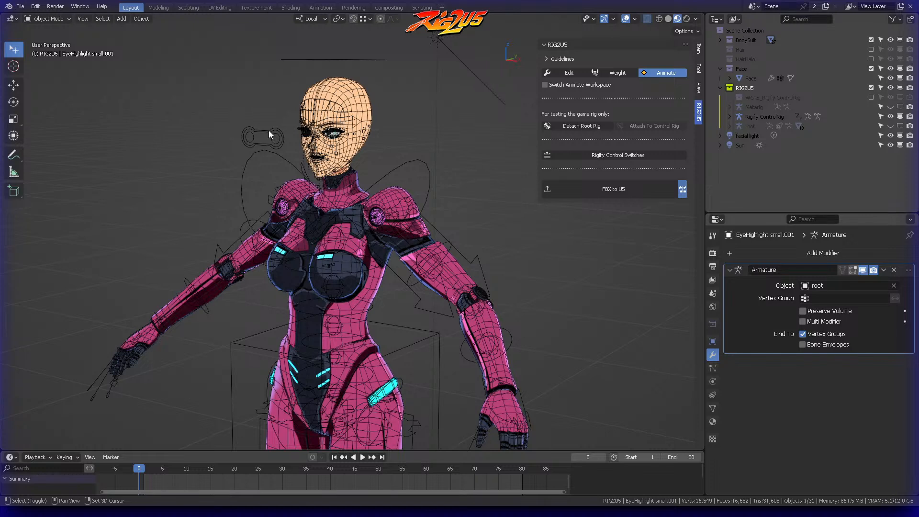
click(269, 130)
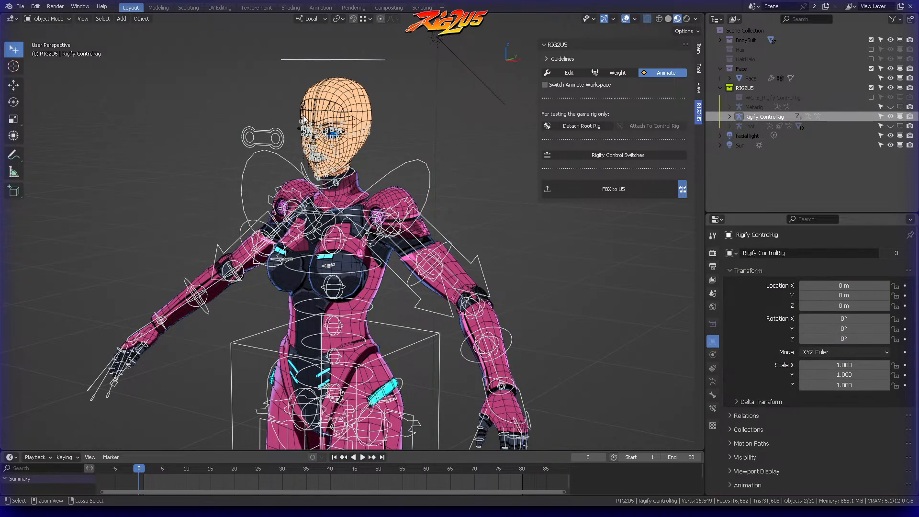
key(ctrl+p)
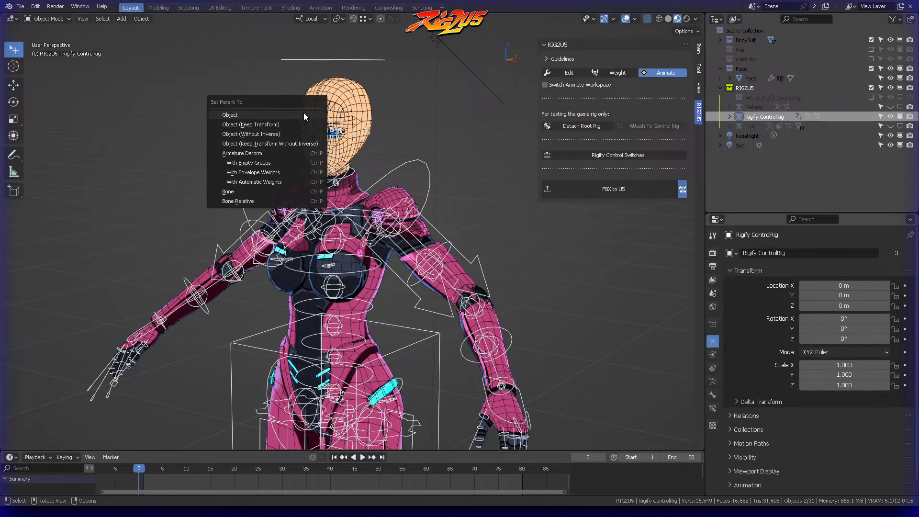
click(270, 151)
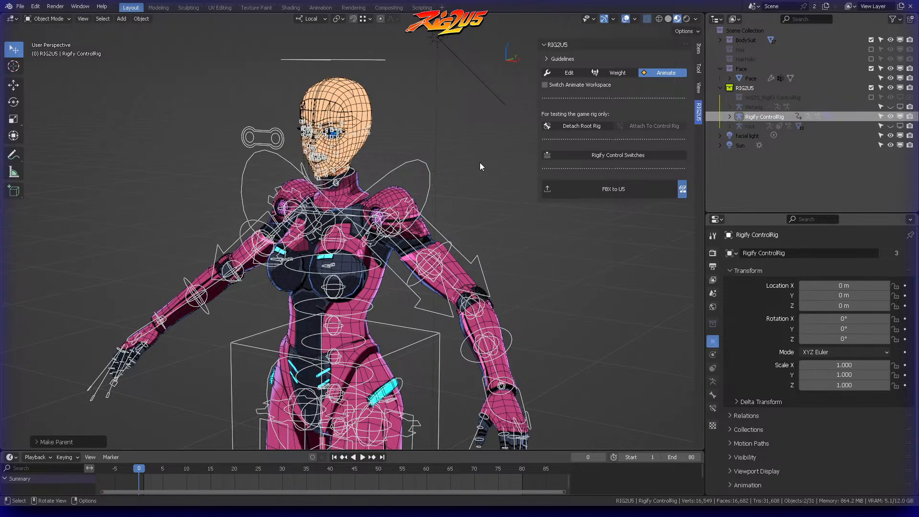
click(509, 199)
Step: Remove the duplicate Armature.001 modifier from EyeHighlight small.001
scroll(355, 133, up, 5)
scroll(338, 188, up, 7)
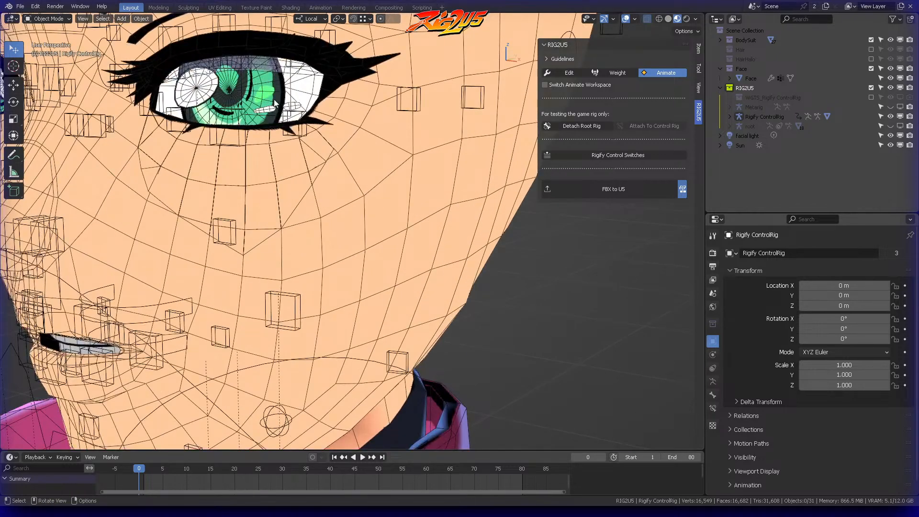
click(420, 163)
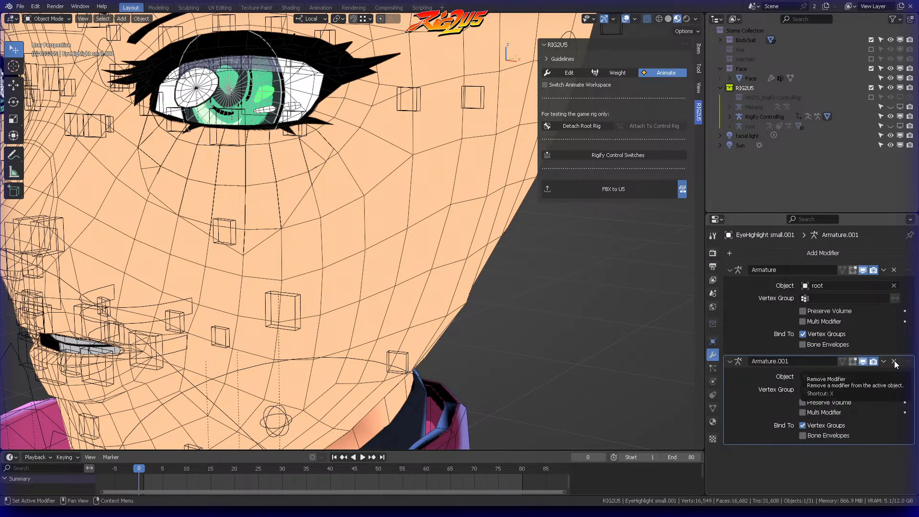
click(893, 362)
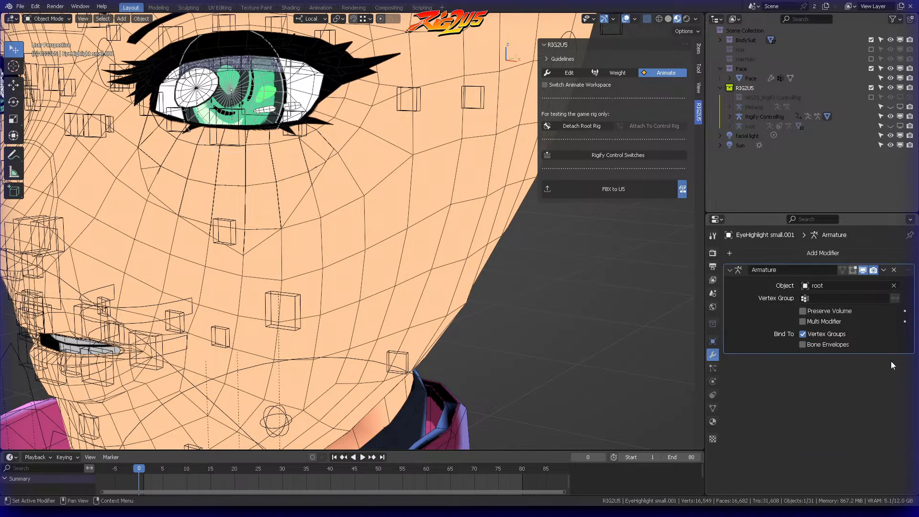
Step: Put the Rigify ControlRig in Pose Mode and test the head control with a trackball rotation, cancelling it
scroll(466, 274, down, 6)
middle_drag(467, 266, 470, 190)
click(415, 74)
key(ctrl+Tab)
click(424, 151)
click(395, 78)
key(r)
key(r)
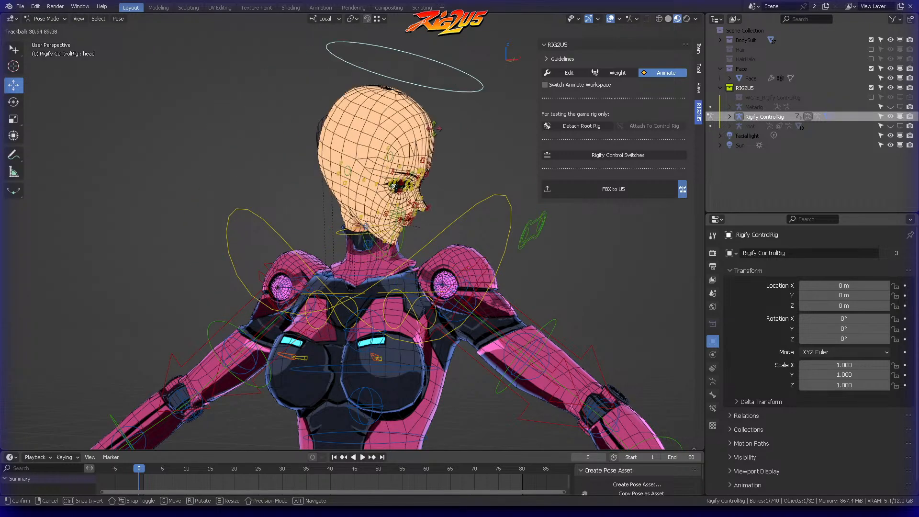
right_click(375, 114)
scroll(448, 198, down, 4)
Step: Return the Rigify ControlRig to Object Mode and test-move the whole rig, cancelling the move
click(449, 203)
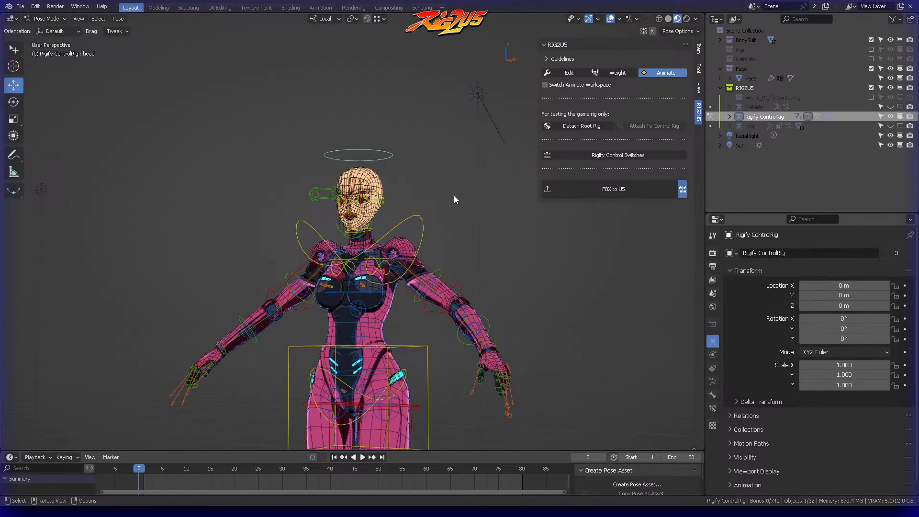
scroll(449, 203, down, 2)
shift+middle_drag(449, 203, 462, 133)
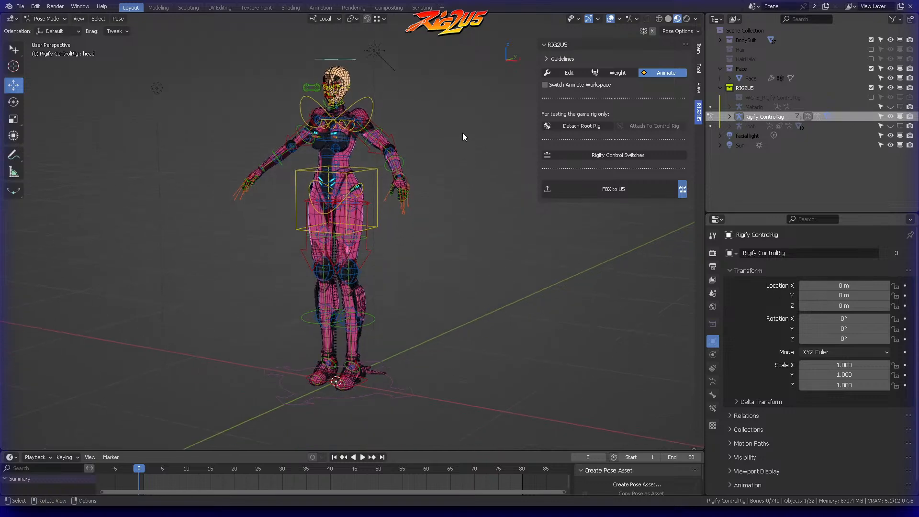
key(ctrl+Tab)
click(405, 133)
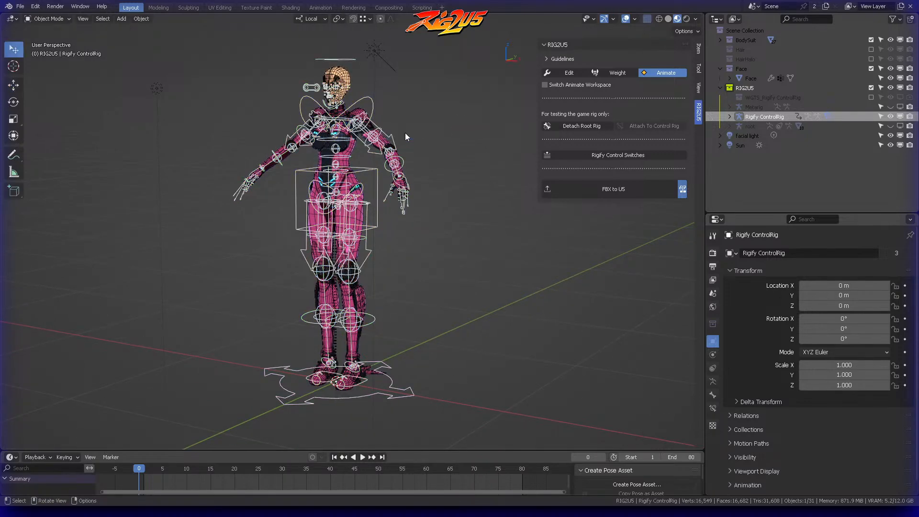
click(398, 379)
key(g)
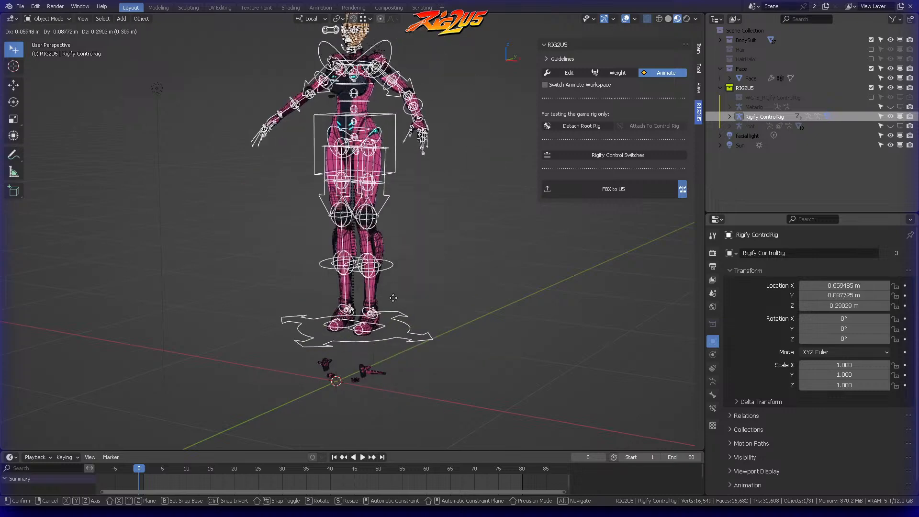
right_click(457, 334)
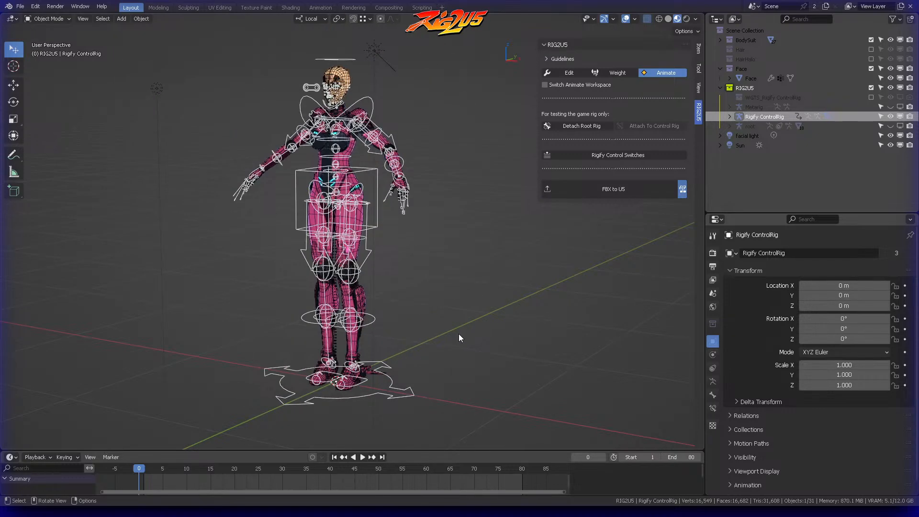
click(378, 374)
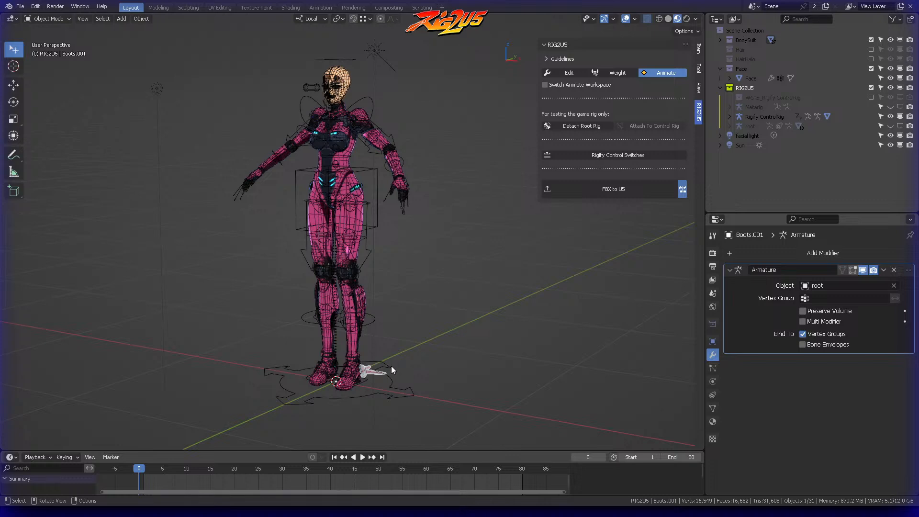
shift+click(389, 366)
key(ctrl+p)
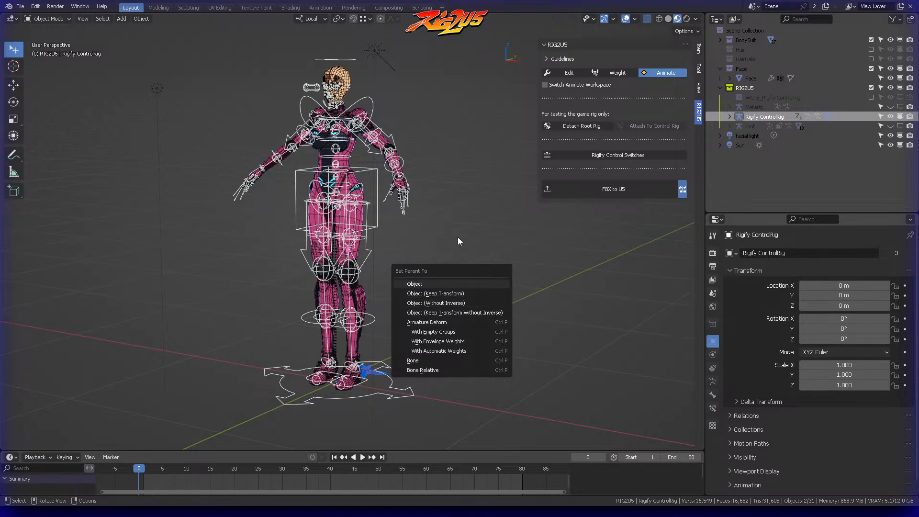
Step: Switch RIG2U5 to Weight mode to work with the root armature around the boots
click(618, 74)
click(446, 292)
scroll(430, 334, up, 2)
shift+middle_drag(429, 335, 470, 251)
scroll(454, 209, up, 3)
Step: Parent the Boots.001 heel piece to the root armature using Object (Keep Transform)
click(443, 296)
click(297, 157)
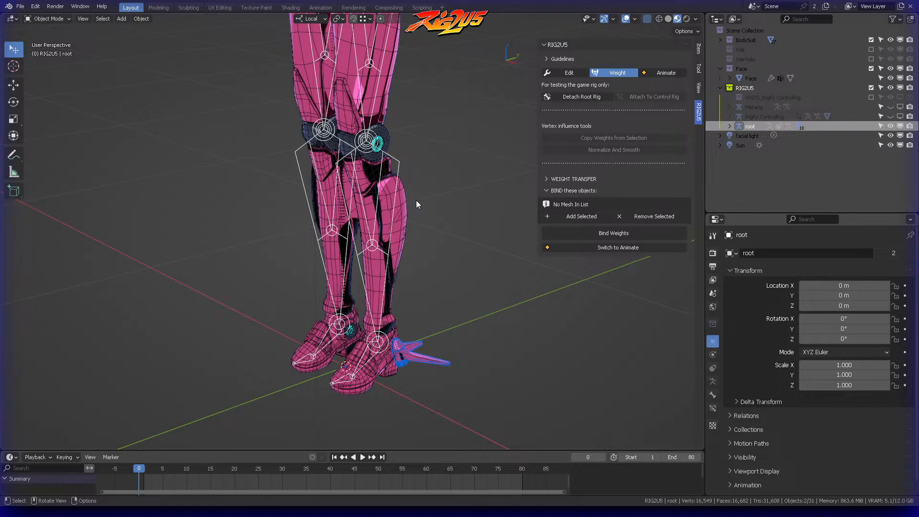
shift+middle_drag(415, 203, 424, 225)
key(ctrl+p)
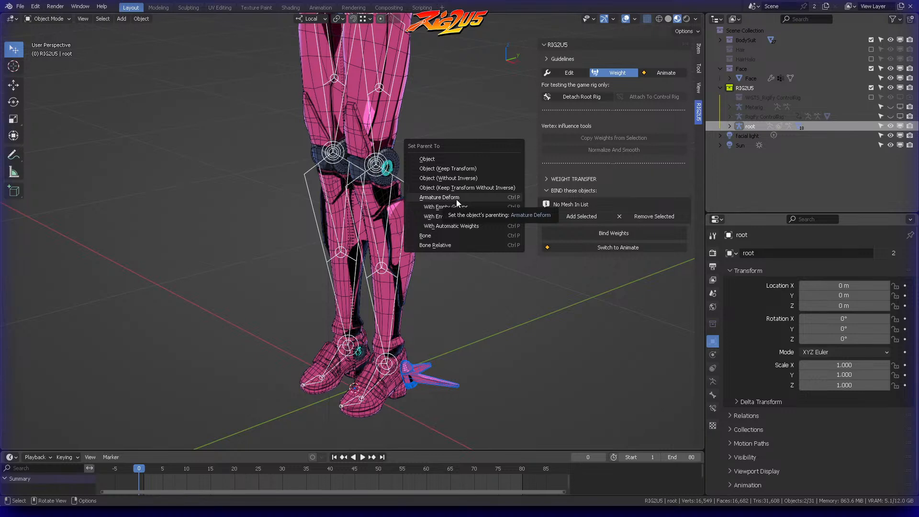
click(465, 171)
scroll(464, 168, down, 3)
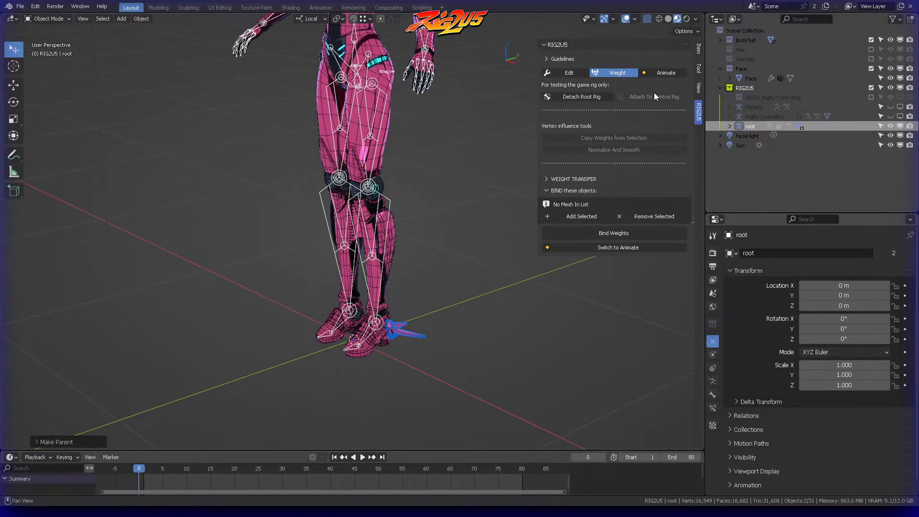
Step: Switch RIG2U5 to Animate and test-move the whole Rigify ControlRig in Object Mode, cancelling the move
click(661, 73)
key(ctrl+Tab)
click(362, 231)
click(432, 299)
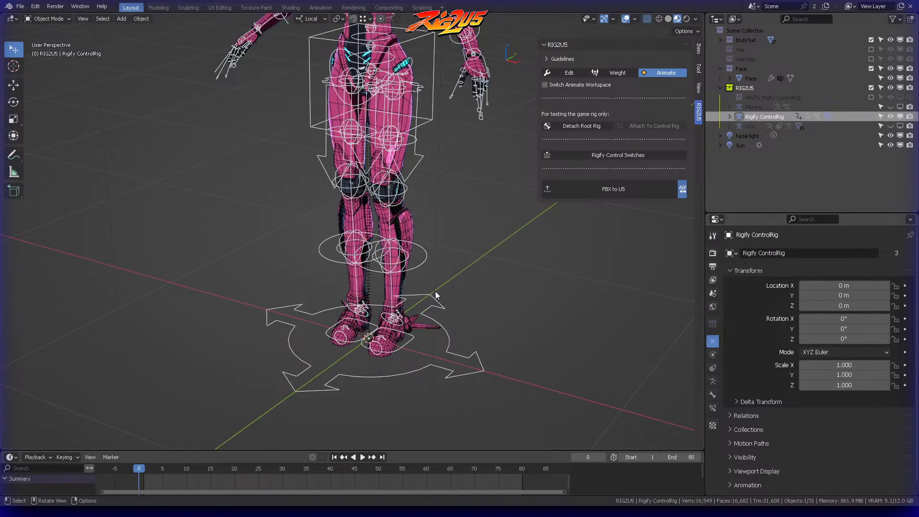
key(g)
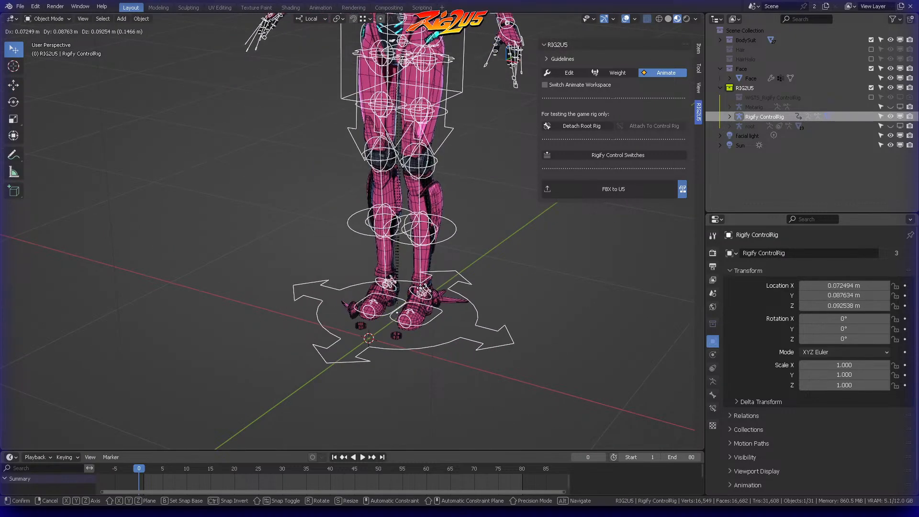
right_click(430, 297)
Step: Switch RIG2U5 to Weight mode and parent the Boots.002 heel piece to the root armature using Object (Keep Transform)
click(615, 73)
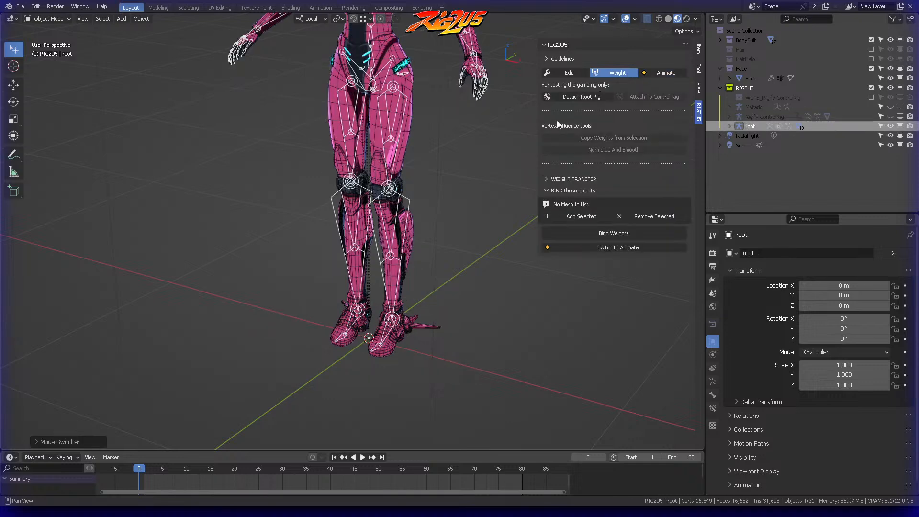
scroll(404, 271, up, 5)
click(338, 391)
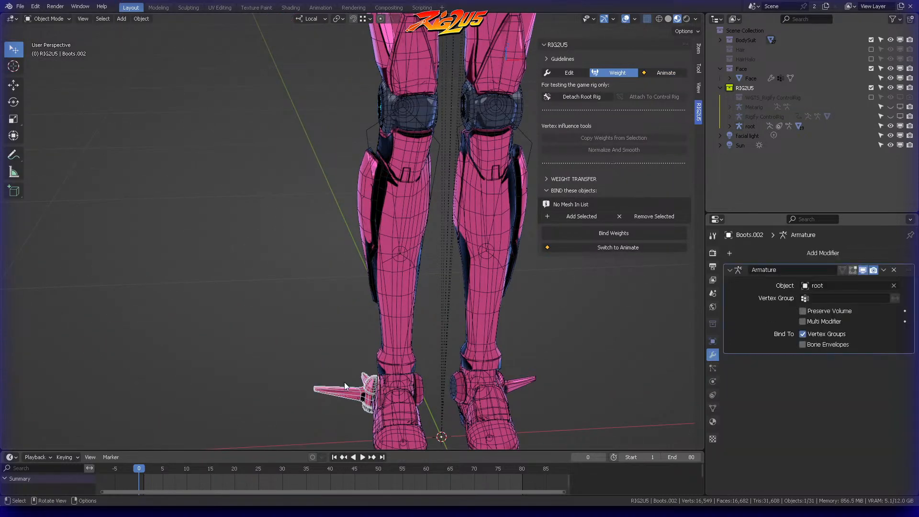
shift+click(370, 160)
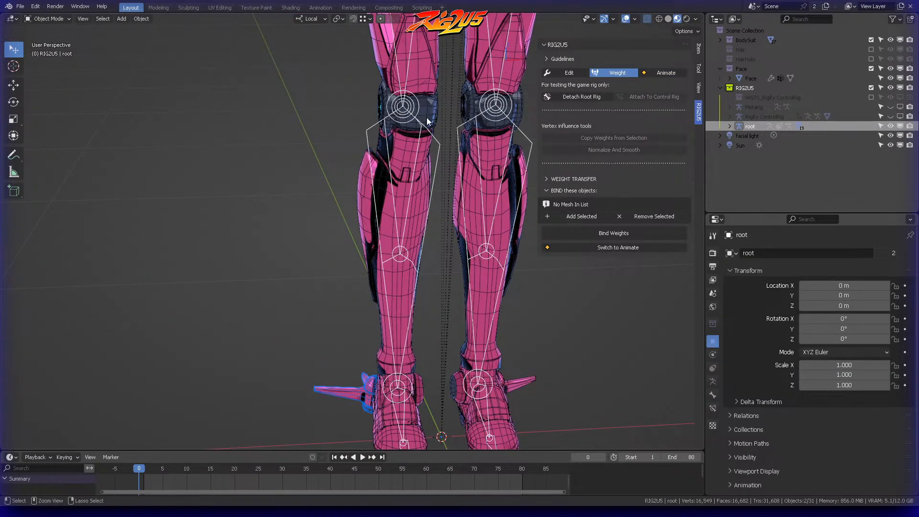
key(ctrl+p)
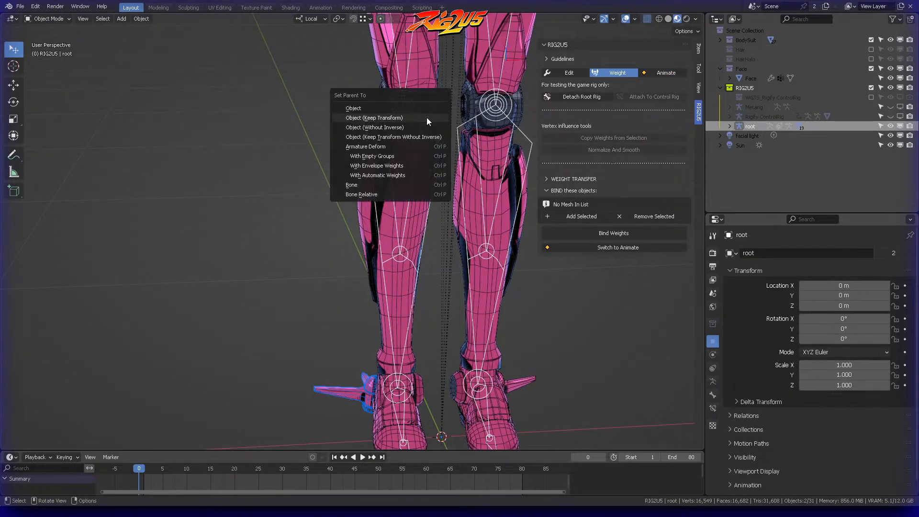
click(375, 117)
Step: Parent the Boots.003 and Boots.004 pieces under the heels to the root armature using Object (Keep Transform)
scroll(407, 199, down, 3)
key(alt+a)
middle_drag(427, 227, 421, 258)
click(420, 260)
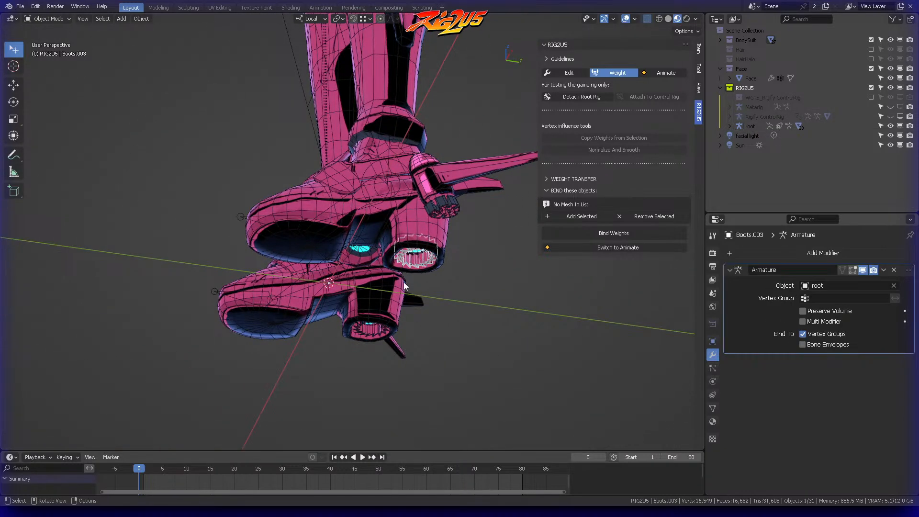
middle_drag(368, 332, 303, 305)
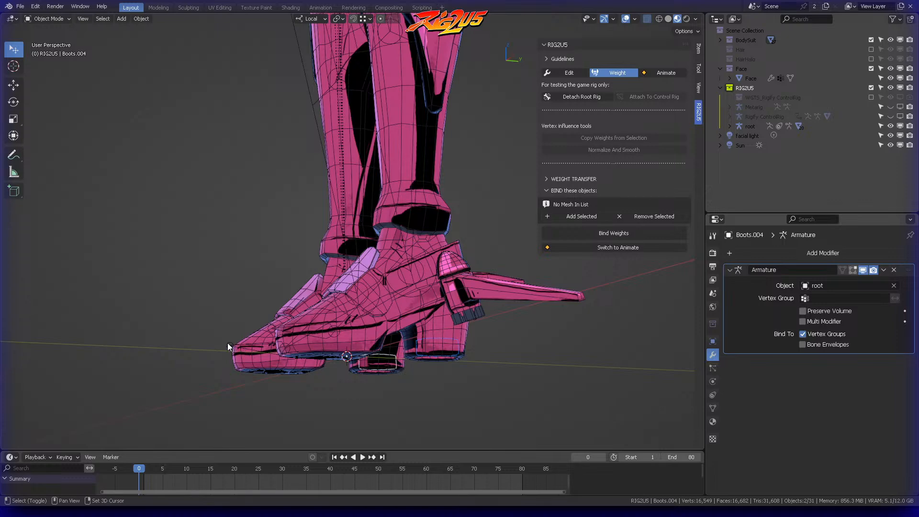
click(257, 339)
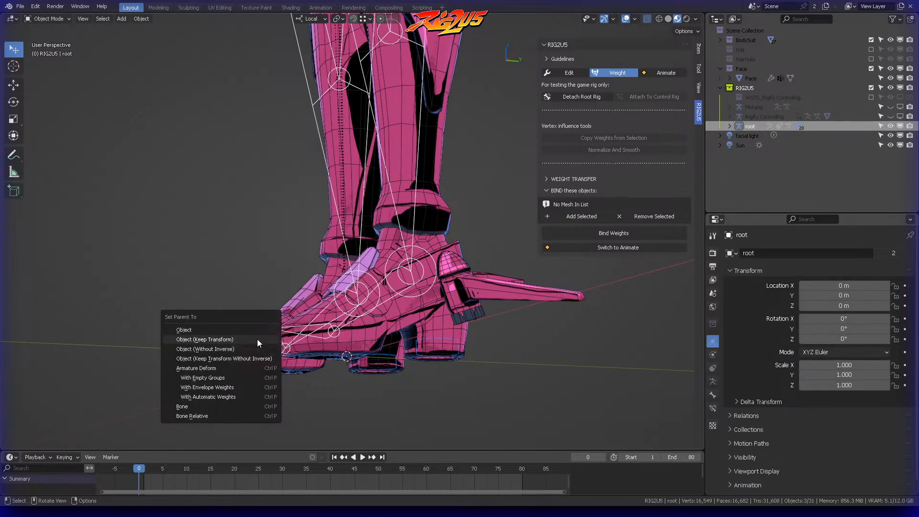
click(257, 339)
Step: Switch RIG2U5 to Animate and test-move the foot_ik.L control in Pose Mode, cancelling the move
scroll(407, 180, down, 3)
middle_drag(407, 180, 458, 195)
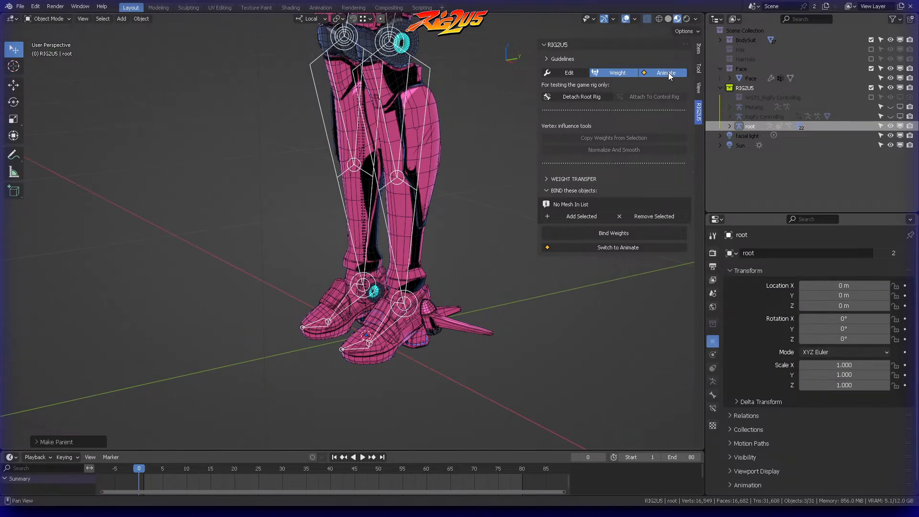
click(669, 72)
click(428, 330)
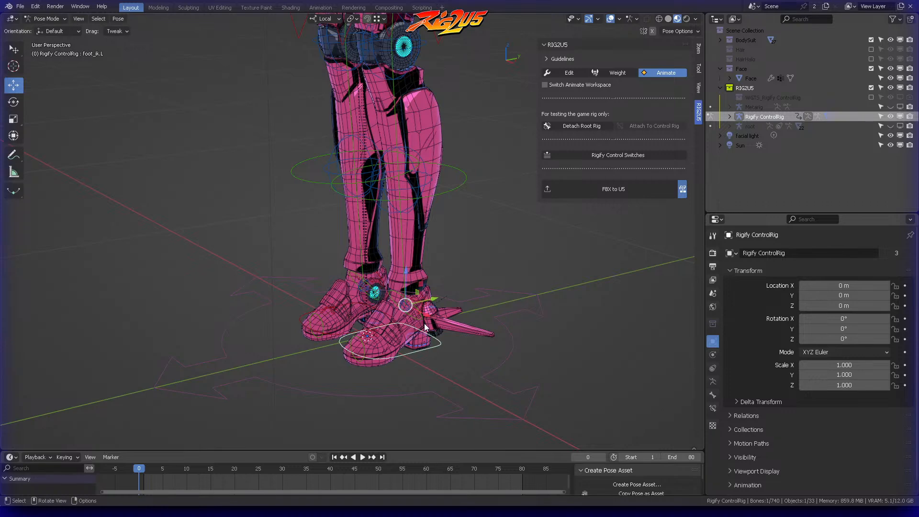
middle_drag(426, 329, 459, 307)
key(g)
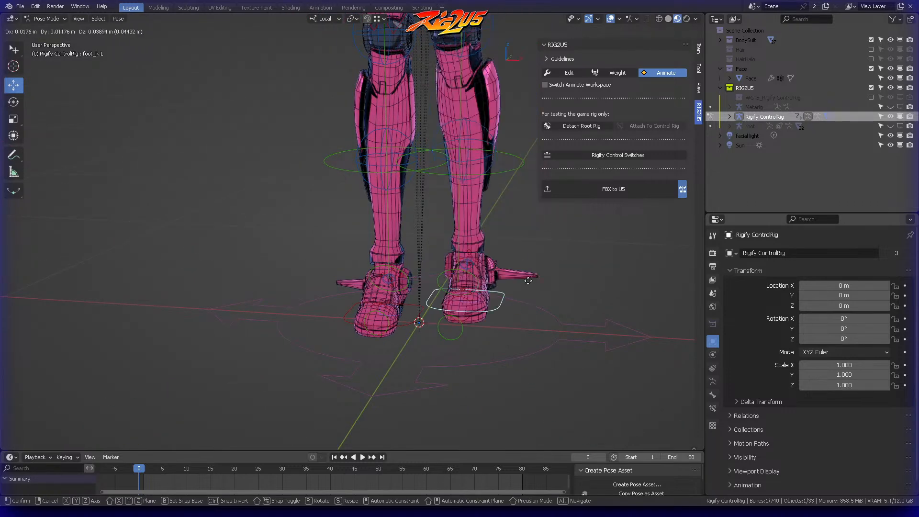
right_click(517, 307)
Step: Test-move the torso control to check how the hip and body parts follow, cancelling the move
scroll(488, 286, down, 6)
click(423, 276)
middle_drag(422, 276, 400, 211)
scroll(418, 205, up, 2)
click(415, 211)
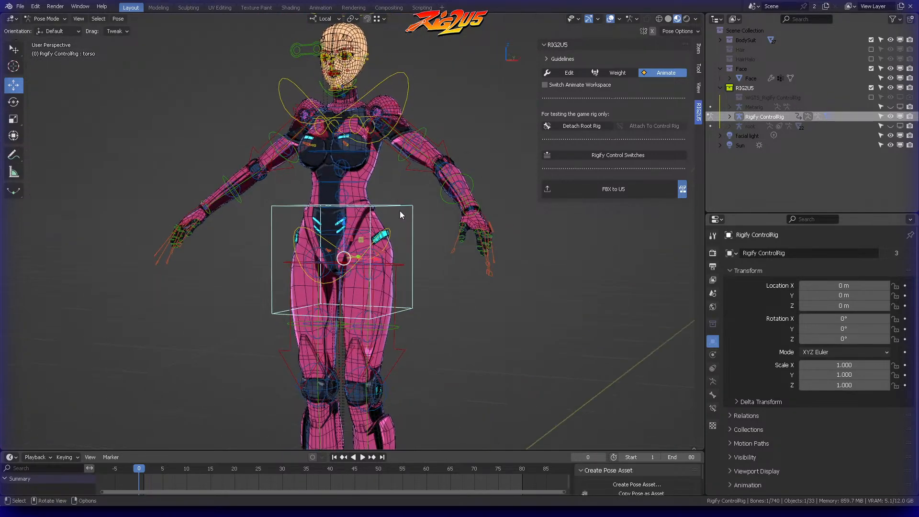
key(g)
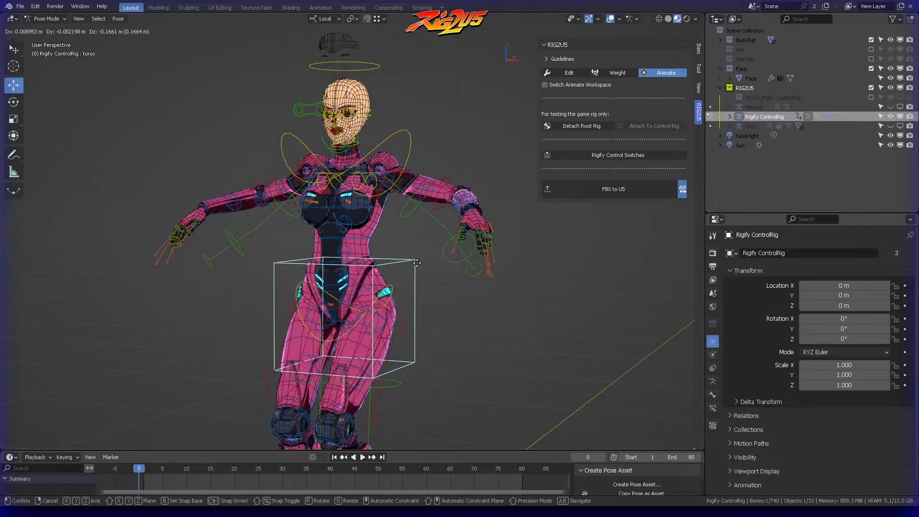
right_click(392, 229)
Step: Switch RIG2U5 to Weight mode and parent the cyan hip pieces to the root armature using Object (Keep Transform)
middle_drag(392, 217, 411, 223)
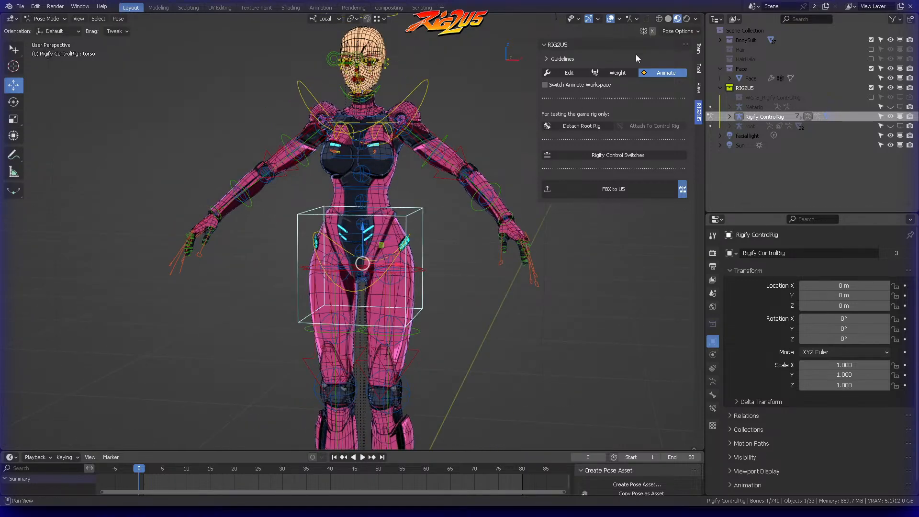
click(617, 72)
scroll(432, 213, up, 4)
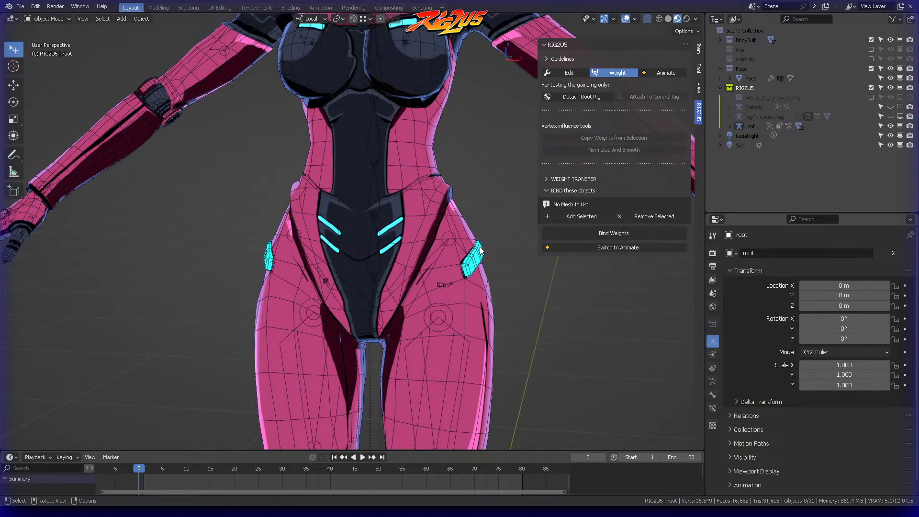
click(400, 256)
shift+click(269, 253)
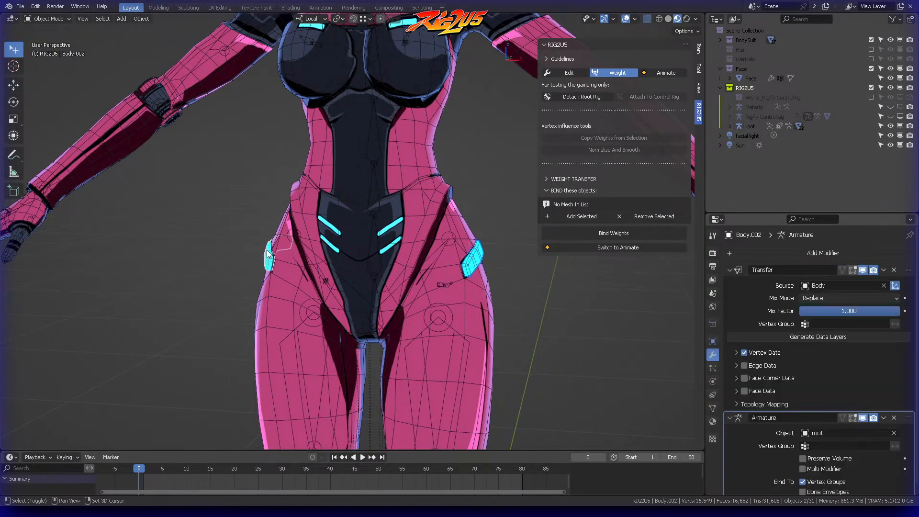
shift+click(301, 326)
key(ctrl+p)
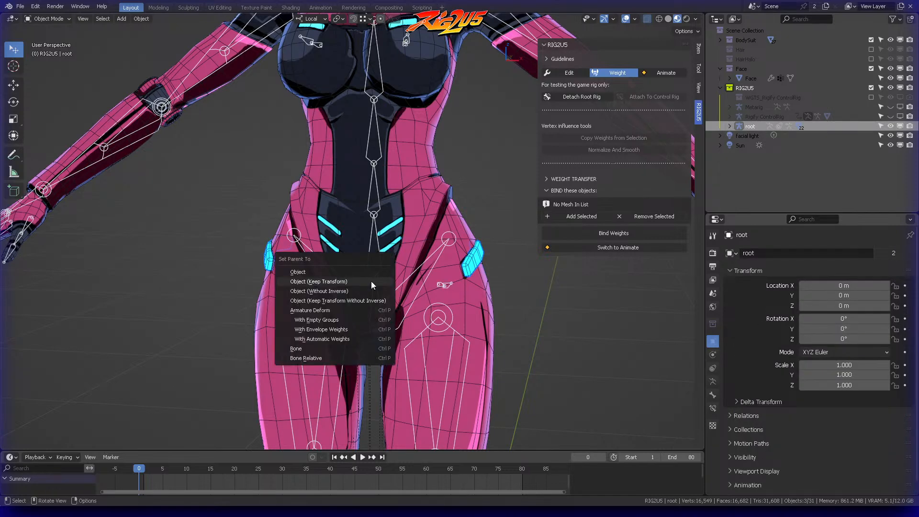
click(371, 282)
click(487, 167)
Step: Switch RIG2U5 to Animate and test the chest control with a trackball rotation
scroll(486, 165, down, 1)
shift+middle_drag(482, 158, 383, 143)
shift+middle_drag(371, 115, 419, 171)
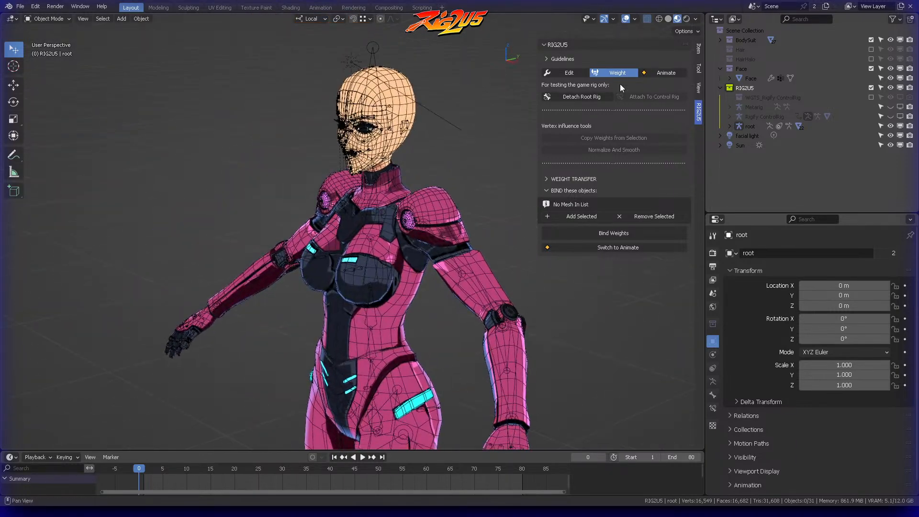
click(665, 73)
click(460, 162)
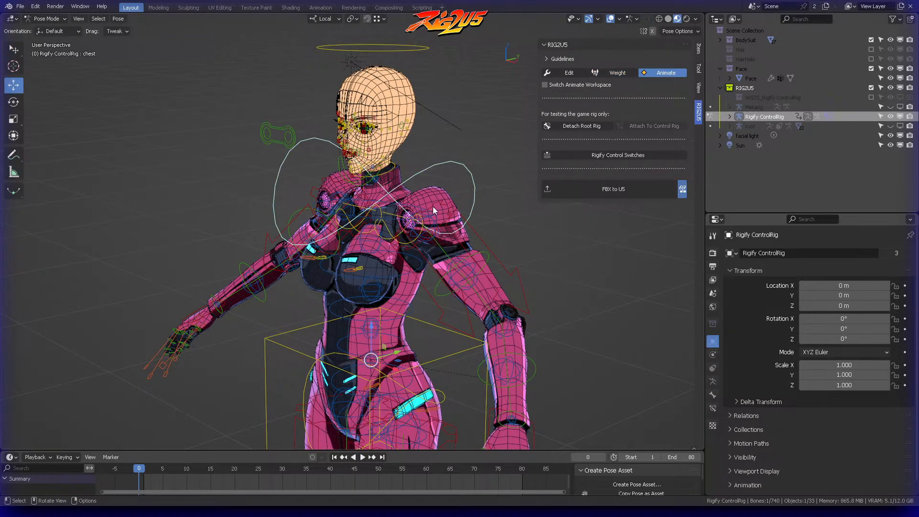
middle_drag(432, 202, 417, 219)
key(r)
key(r)
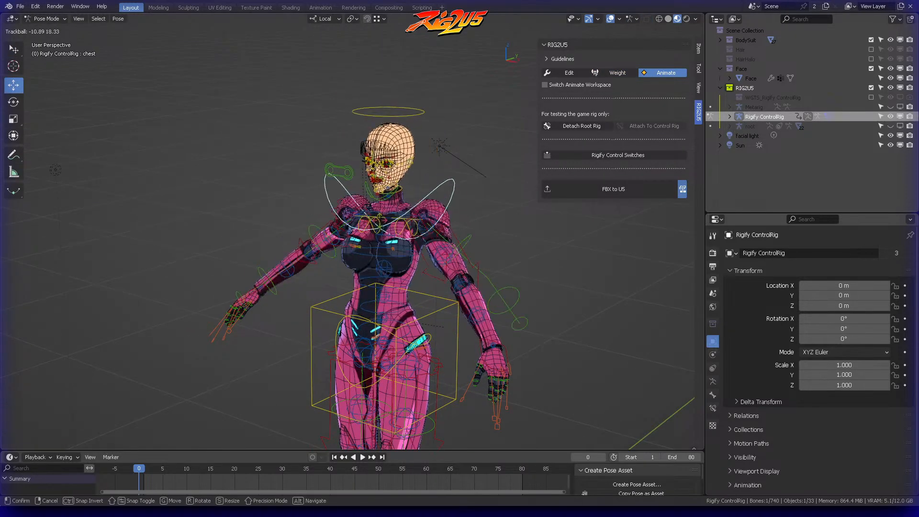
click(388, 182)
Step: Repeat the chest trackball rotation with the face and eyes in close view, cancelling it
scroll(388, 181, up, 6)
shift+middle_drag(388, 79, 360, 214)
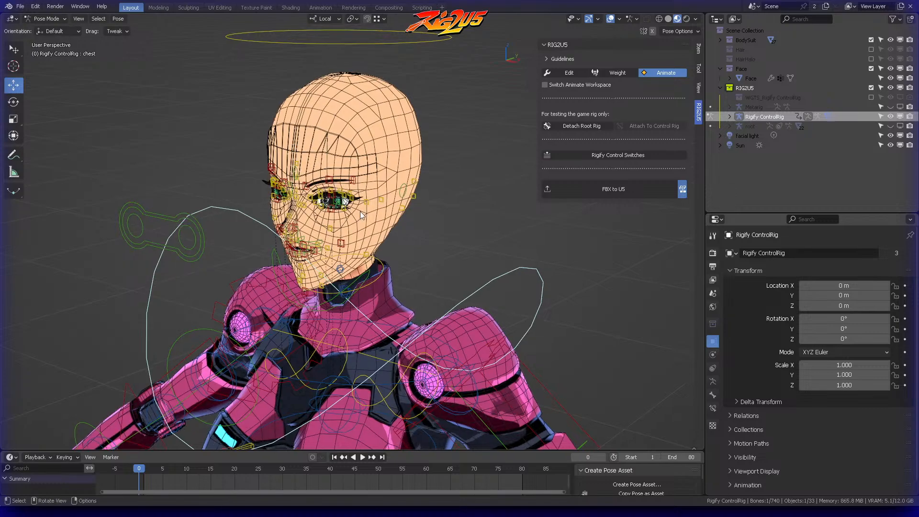
key(r)
key(r)
right_click(364, 214)
scroll(363, 213, up, 3)
Step: Switch RIG2U5 to Weight mode and display the eye area in solid shading with X-ray
shift+middle_drag(392, 173, 368, 209)
click(615, 73)
key(alt+a)
scroll(371, 213, up, 5)
click(668, 19)
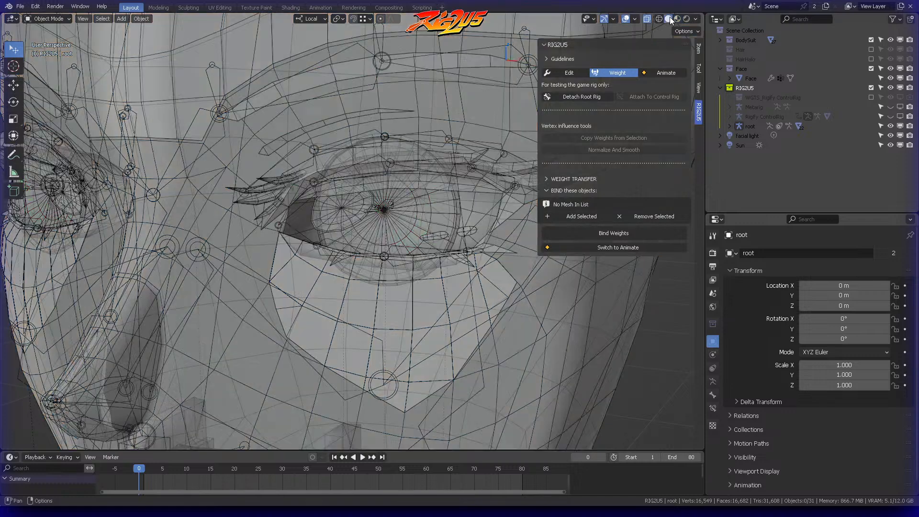
click(415, 202)
key(alt+z)
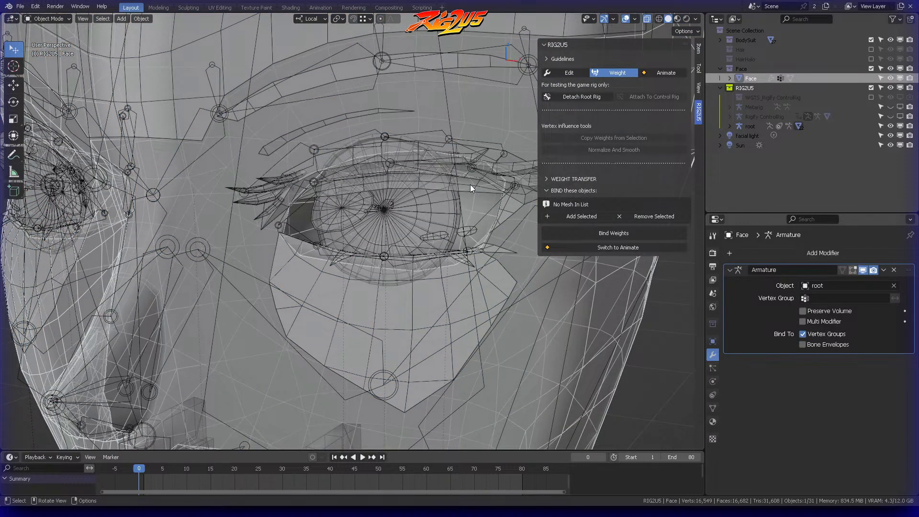
Step: Add the eyegloss object to the RIG2U5 bind list and bind its weights
click(470, 187)
middle_drag(357, 174, 510, 99)
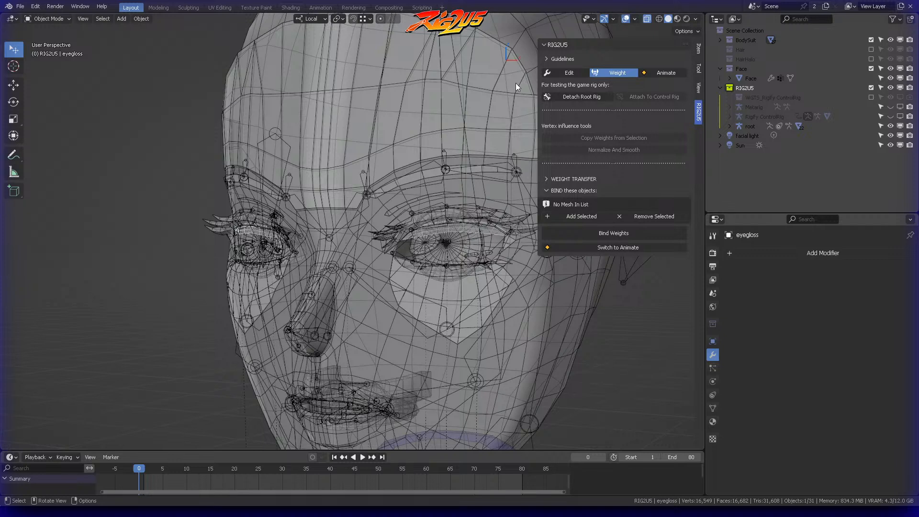
click(579, 216)
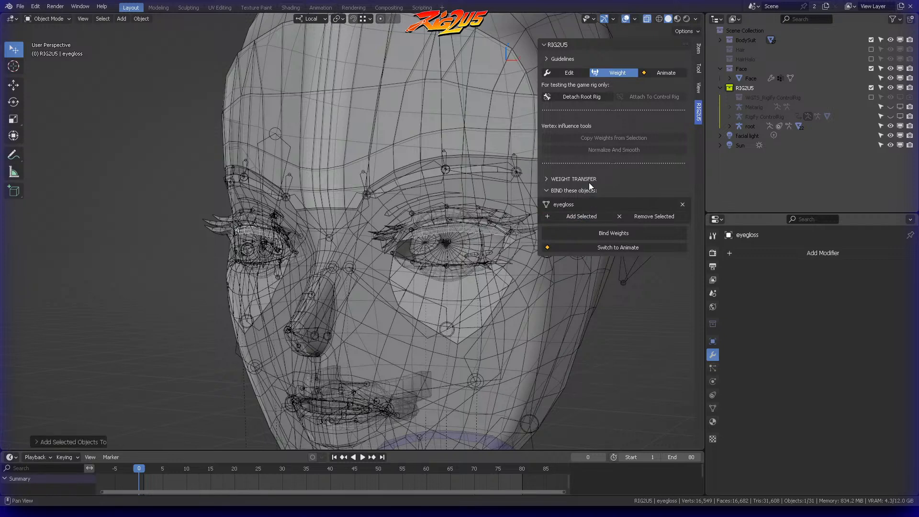
click(593, 234)
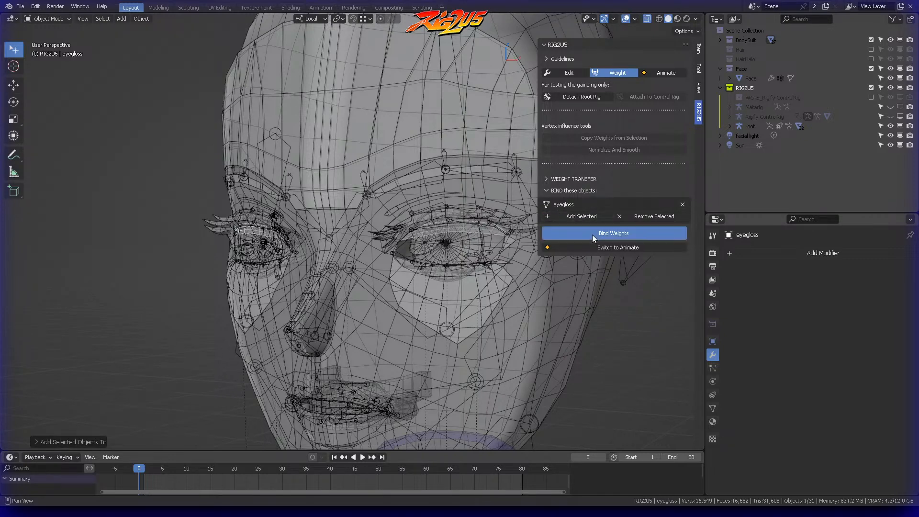
Step: Parent EyeHighlight small.007 to the root armature using Object (Keep Transform), then deselect everything
click(420, 203)
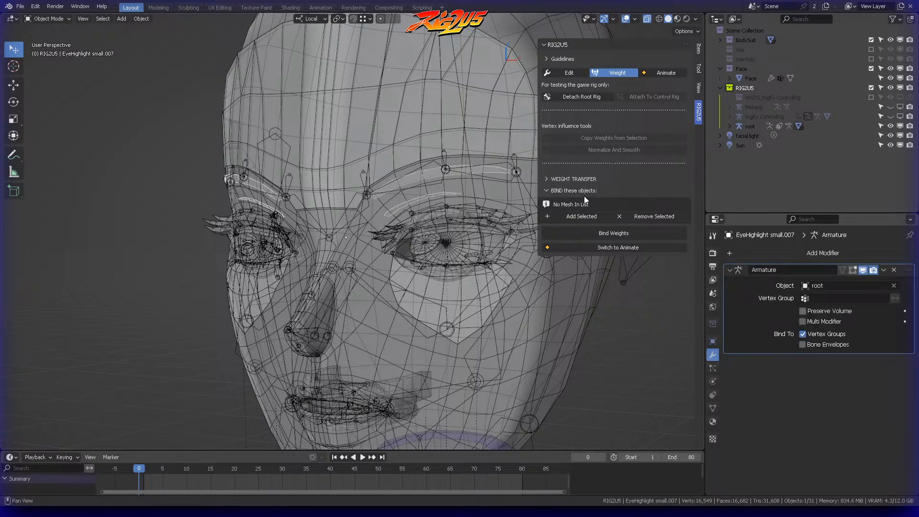
click(231, 355)
key(ctrl+p)
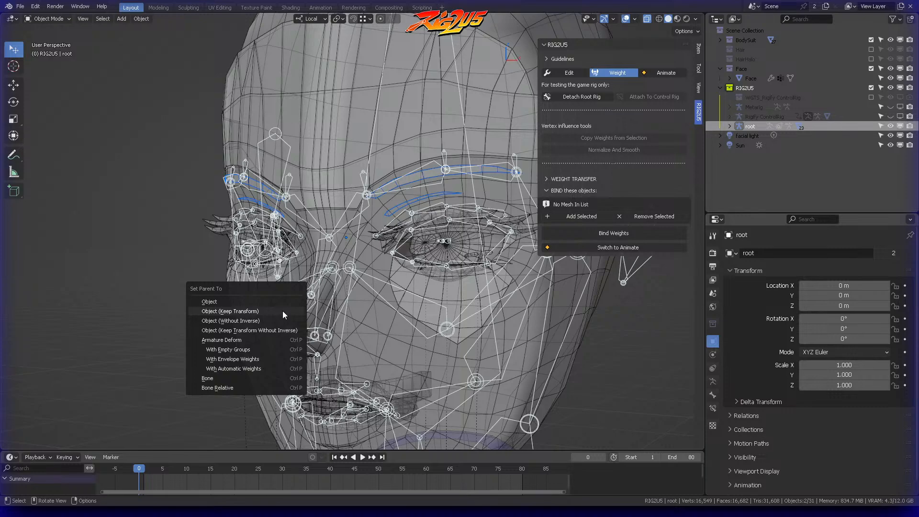
click(282, 311)
key(alt+a)
Step: Switch RIG2U5 to Animate and test the head control with a trackball rotation in solid shading, cancelling it
scroll(415, 256, down, 1)
scroll(415, 255, down, 2)
shift+middle_drag(415, 255, 414, 225)
scroll(463, 225, down, 5)
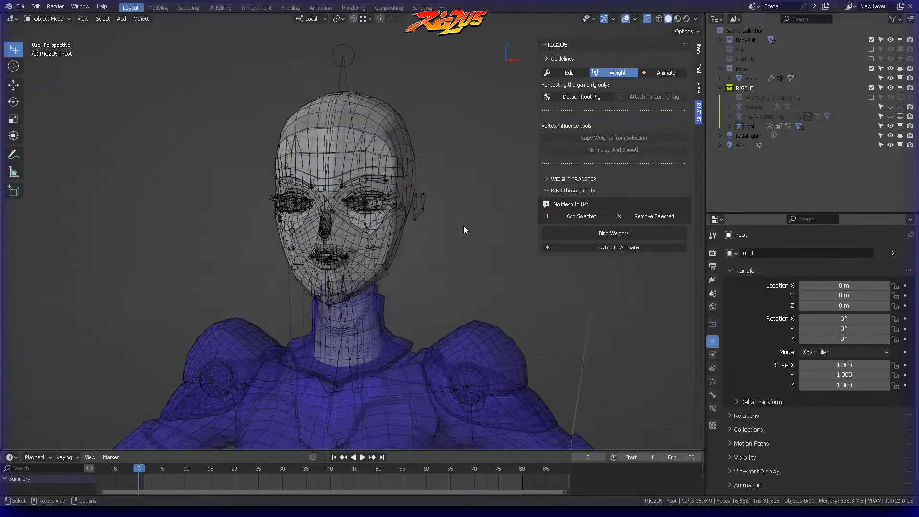
middle_drag(449, 145, 432, 183)
key(KP_1)
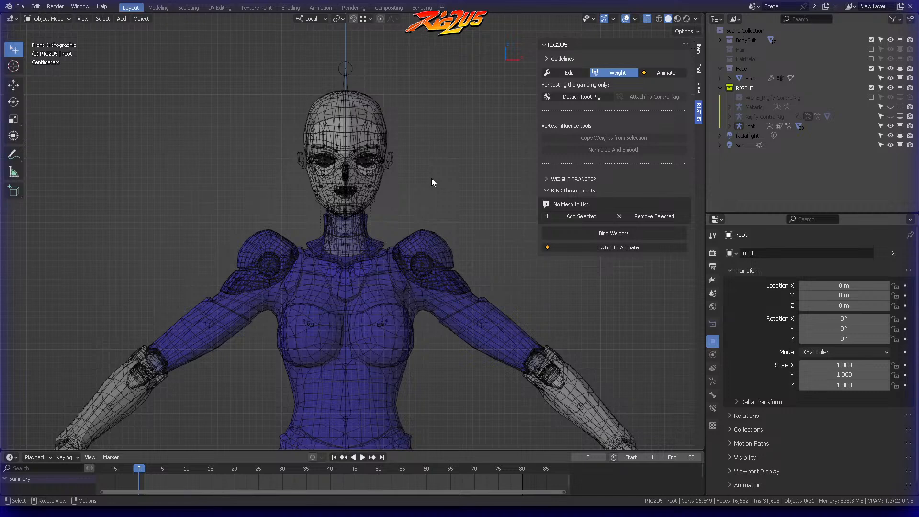
scroll(432, 179, down, 2)
click(672, 73)
middle_drag(452, 87, 388, 75)
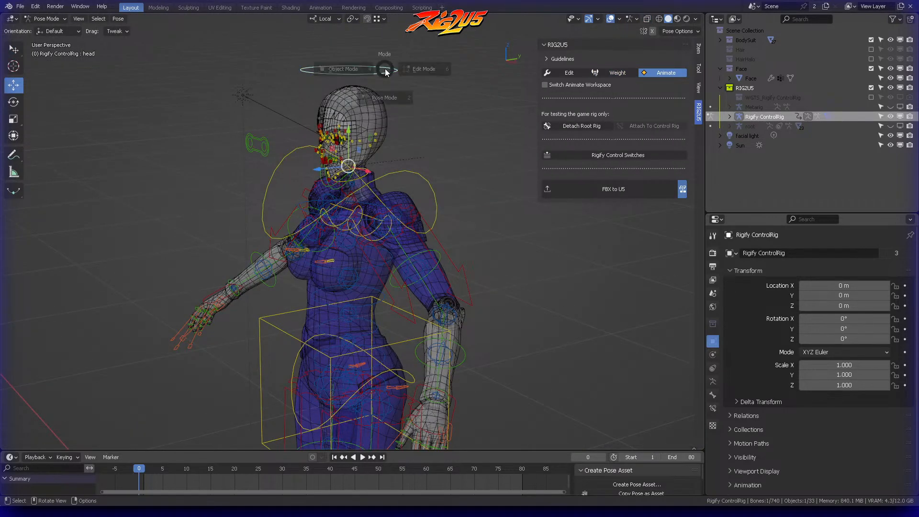
click(362, 74)
key(r)
Step: Test the chest control with a trackball rotation in solid shading, cancelling it, and review the whole upper body
key(r)
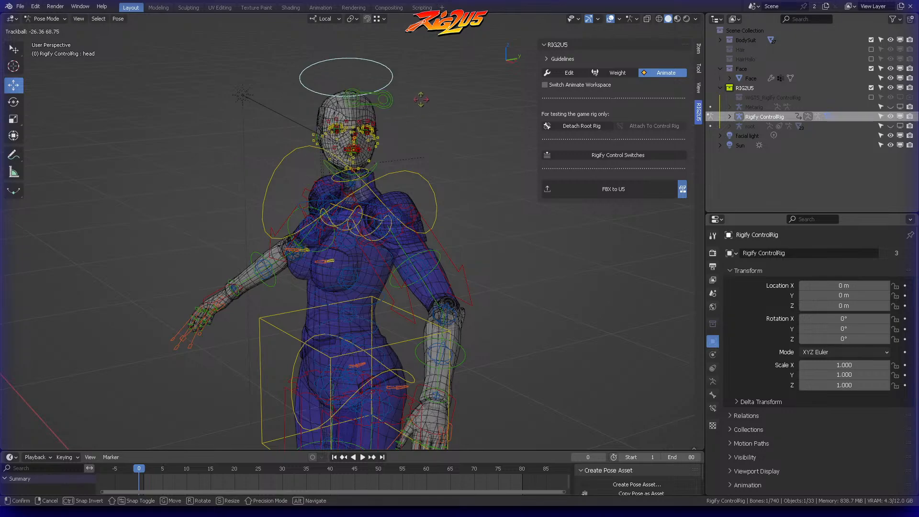
right_click(418, 112)
scroll(419, 112, up, 1)
middle_drag(419, 112, 437, 156)
click(435, 140)
key(r)
key(r)
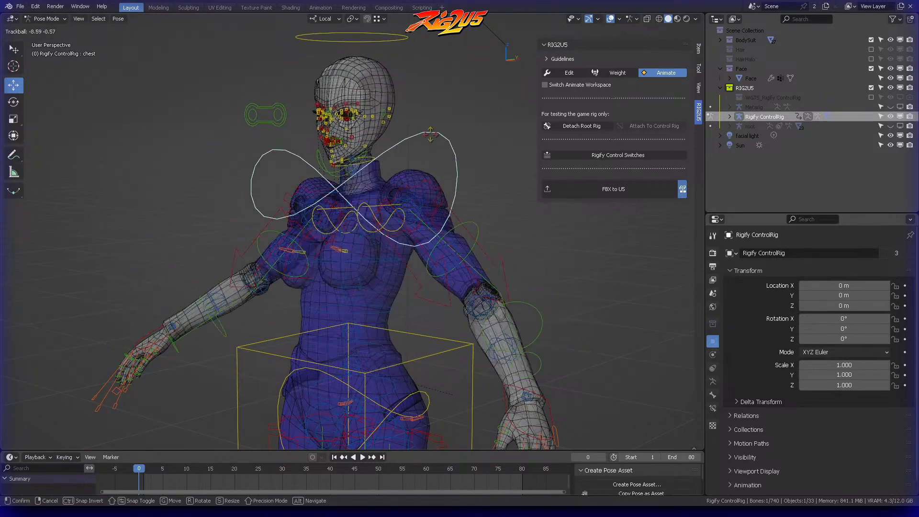
right_click(432, 173)
scroll(435, 180, down, 1)
shift+middle_drag(443, 194, 447, 146)
scroll(446, 146, down, 1)
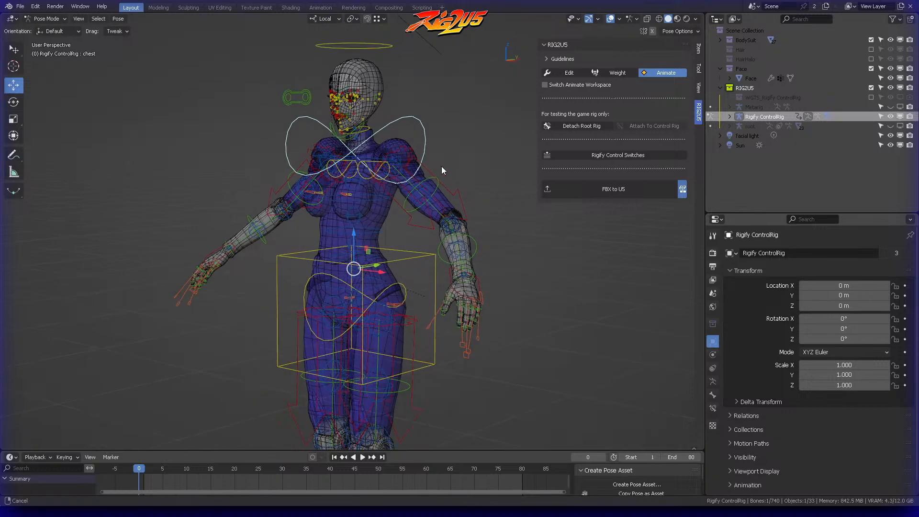
Step: Select the left heel control (foot_heel_ik.L) at the back of the boot and save the file
shift+middle_drag(434, 226, 453, 185)
shift+middle_drag(420, 250, 424, 194)
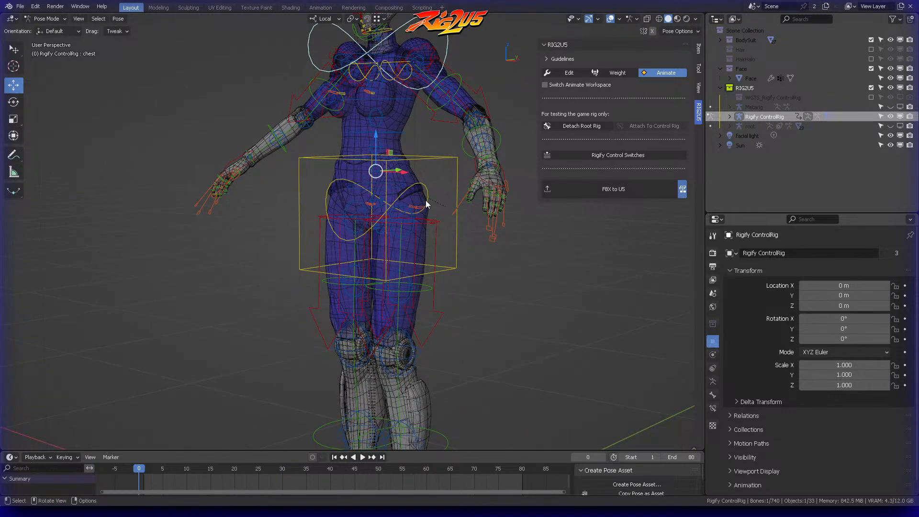
shift+middle_drag(423, 255, 429, 191)
shift+middle_drag(432, 234, 439, 146)
middle_drag(439, 206, 412, 216)
click(396, 409)
scroll(421, 385, up, 5)
scroll(435, 237, up, 1)
shift+middle_drag(446, 269, 447, 203)
click(445, 230)
scroll(446, 240, up, 4)
click(431, 206)
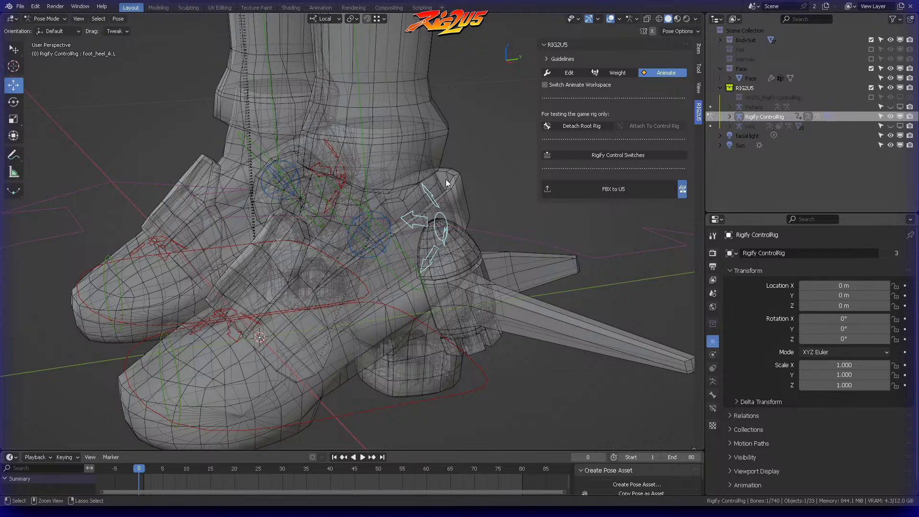
key(ctrl+s)
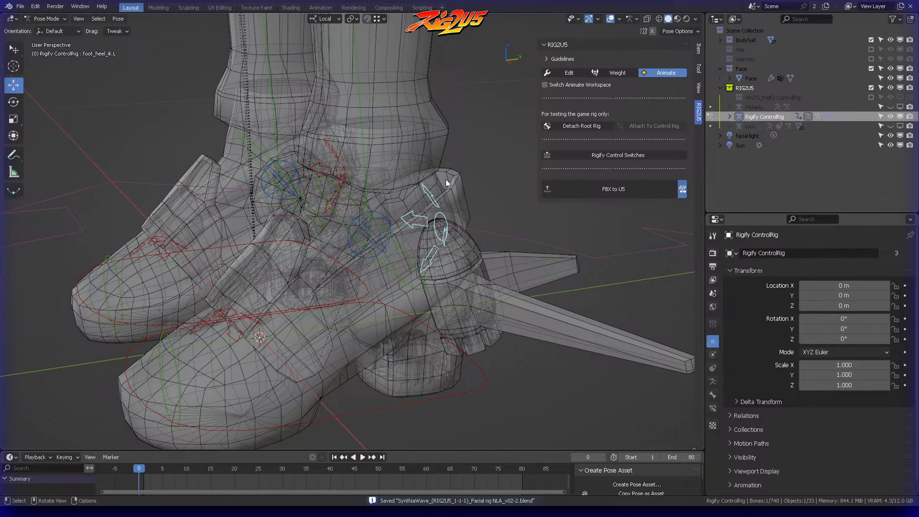
Step: Test the left heel control by rotating it with the Rotate tool, leaving the foot in its original pose
scroll(443, 183, down, 4)
mouse_move(418, 202)
middle_down()
mouse_move(397, 196)
mouse_move(404, 208)
mouse_move(423, 196)
middle_up()
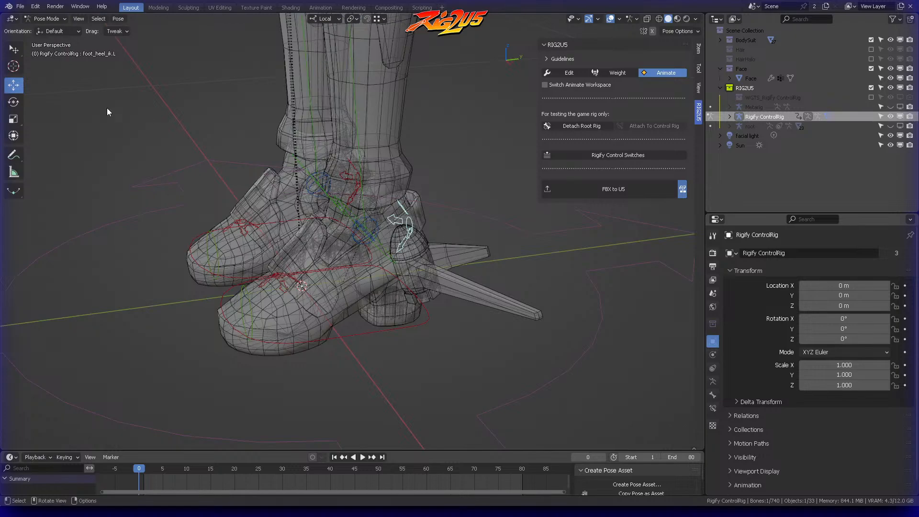
click(19, 100)
middle_drag(289, 151, 252, 145)
middle_drag(377, 174, 415, 197)
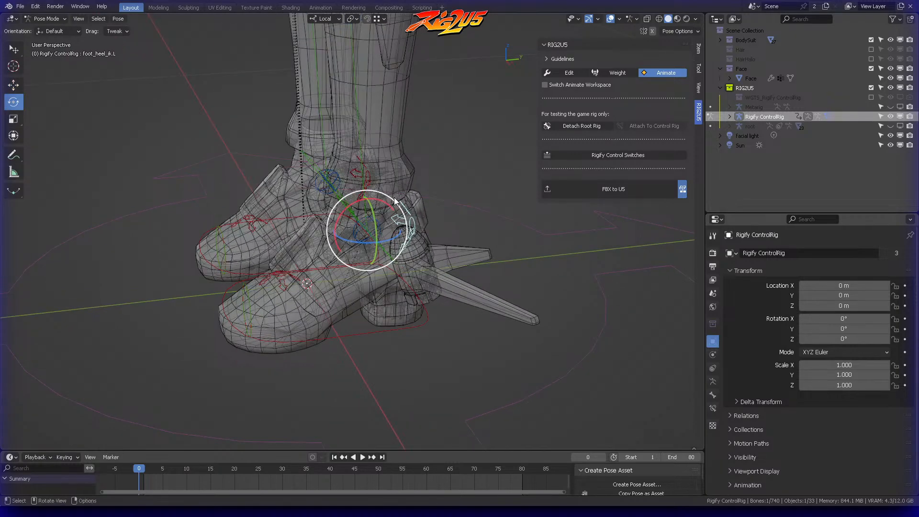
mouse_move(388, 202)
mouse_down()
mouse_move(393, 186)
mouse_move(378, 174)
mouse_move(395, 199)
mouse_move(362, 182)
mouse_move(378, 190)
mouse_up()
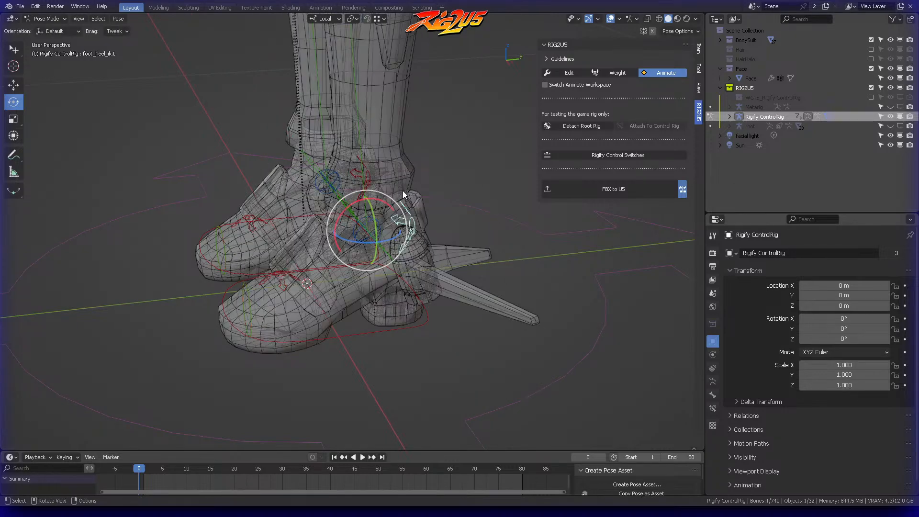
middle_drag(406, 189, 449, 188)
Step: Switch to Object Mode, clear the selection, review the boots and whole figure, and return the control rig to Pose Mode
key(Tab)
click(389, 193)
scroll(404, 211, down, 4)
click(407, 213)
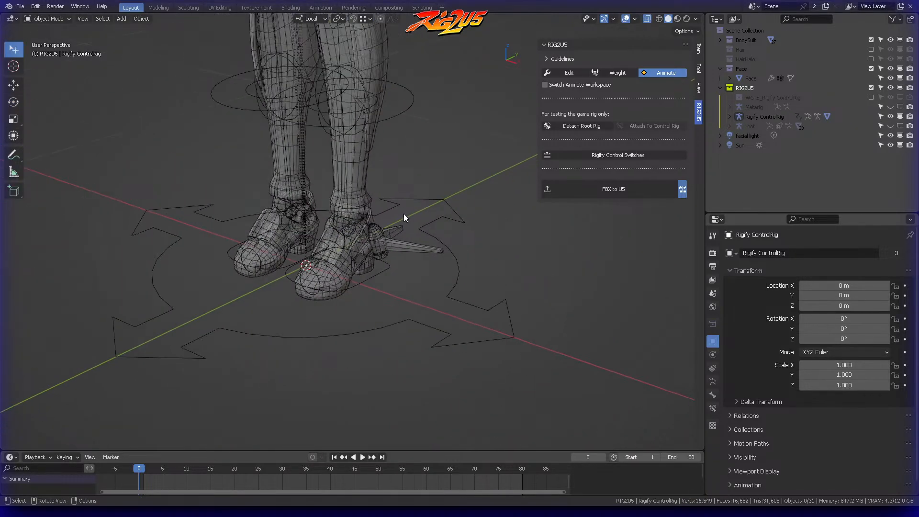
middle_drag(411, 213, 455, 199)
shift+middle_drag(453, 187, 427, 230)
click(394, 164)
middle_drag(395, 161, 407, 147)
key(Tab)
click(413, 196)
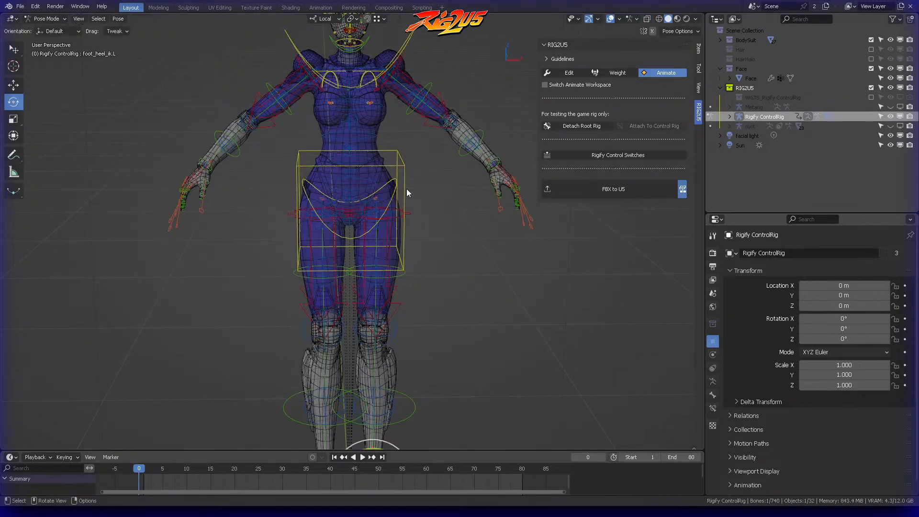
Step: Test the torso control by moving it from the front and from the side, cancelling both moves
click(396, 160)
key(g)
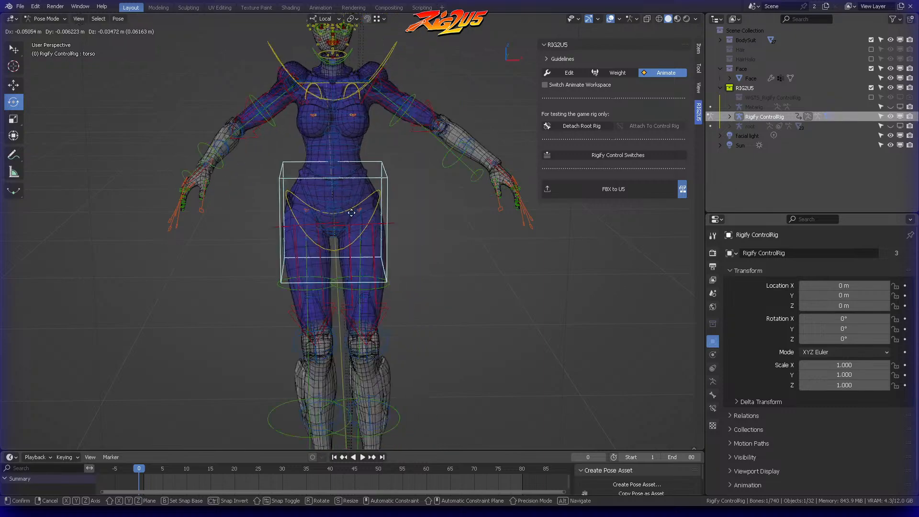
right_click(420, 209)
middle_drag(425, 205, 326, 190)
key(g)
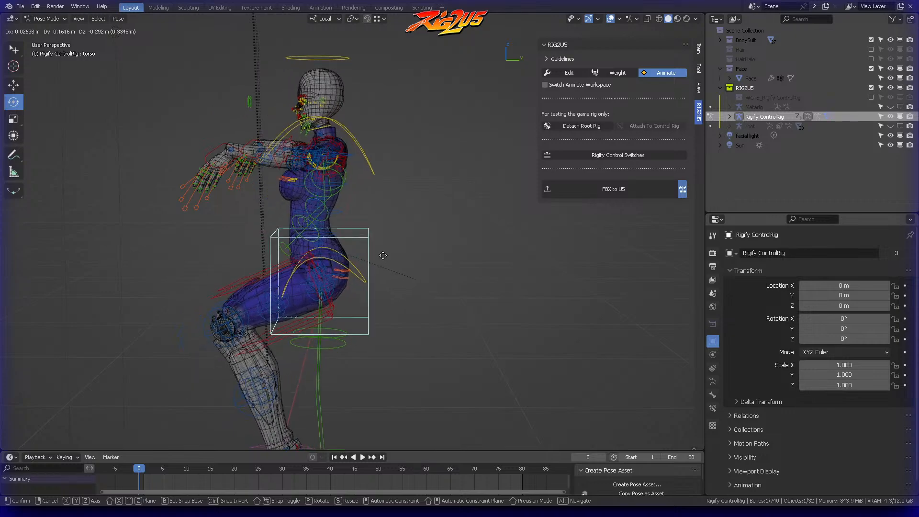
middle_drag(347, 236, 375, 335)
click(343, 223)
Step: Switch RIG2U5 to Weight, remove the Transfer modifier from hip piece Body.002, and select the opposite hip piece Body.001
shift+middle_drag(375, 335, 564, 80)
click(610, 75)
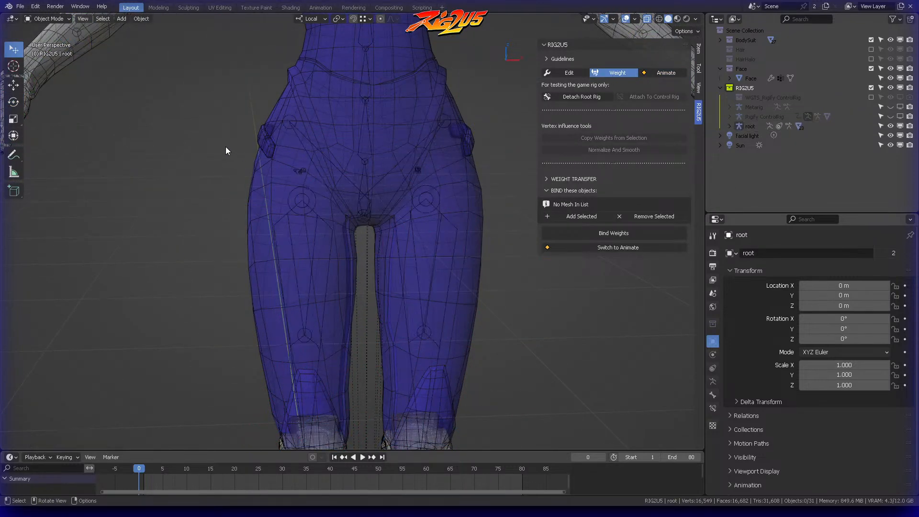
click(262, 137)
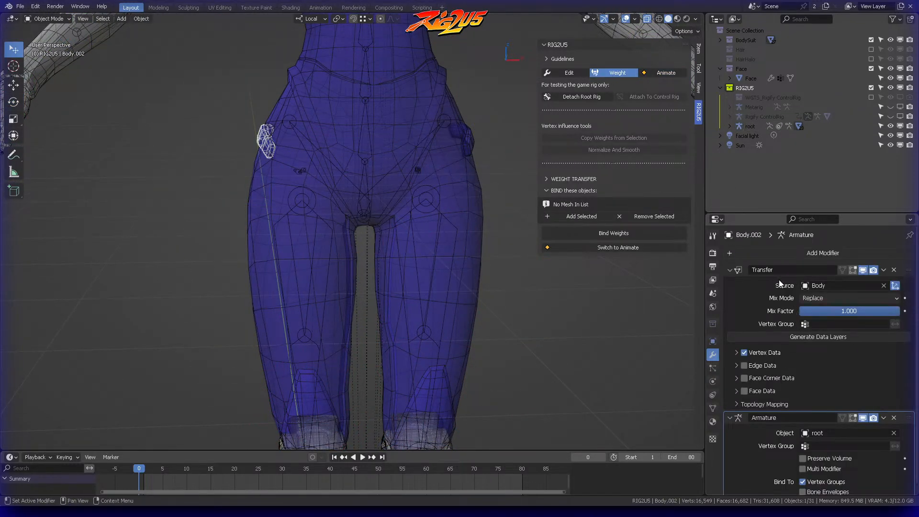
click(894, 270)
click(468, 136)
click(467, 137)
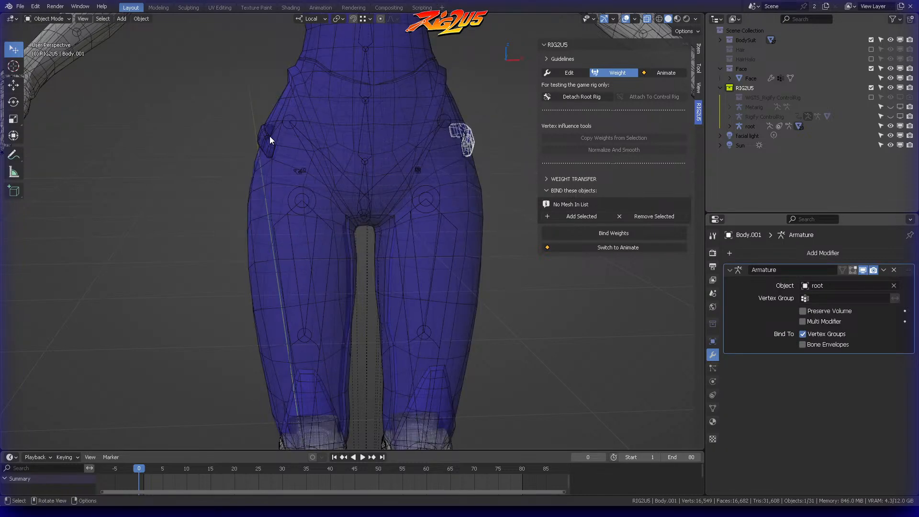
Step: Switch RIG2U5 to Animate and test the hips control with a trial rotation, cancelling it
click(659, 74)
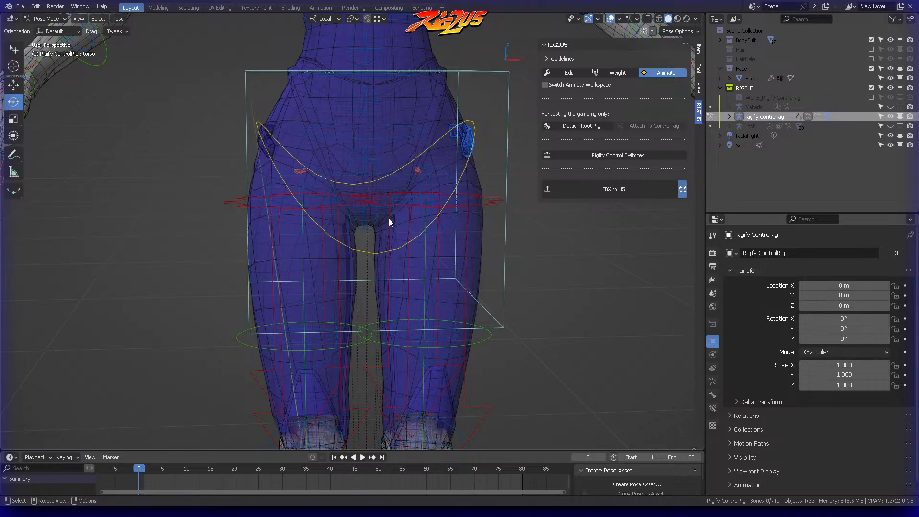
scroll(389, 208, down, 3)
drag(362, 110, 385, 129)
right_click(388, 125)
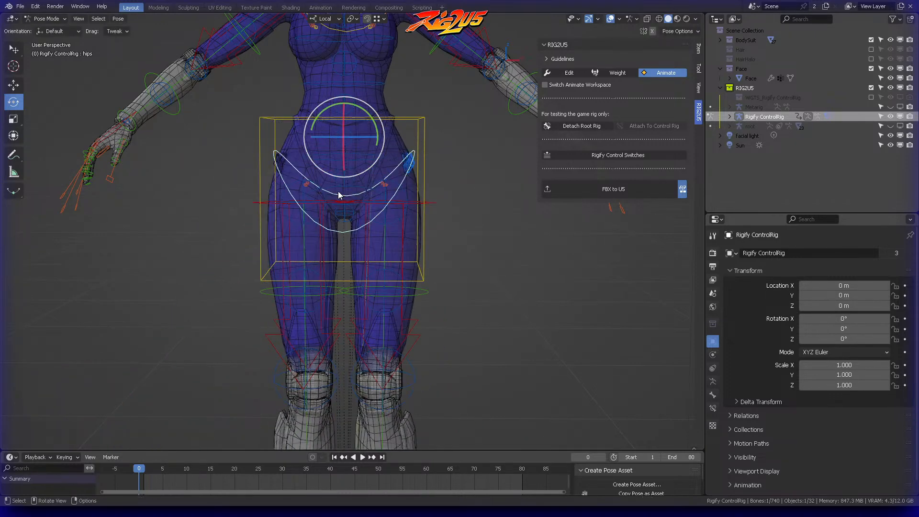
Step: In Object Mode, remove the Armature modifier from hip piece Body.002
scroll(350, 185, up, 5)
key(ctrl+Tab)
click(357, 173)
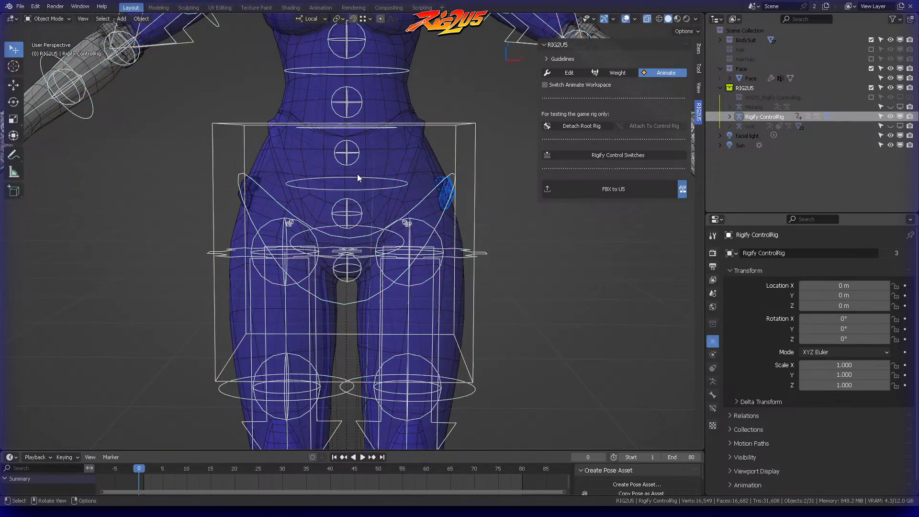
click(246, 185)
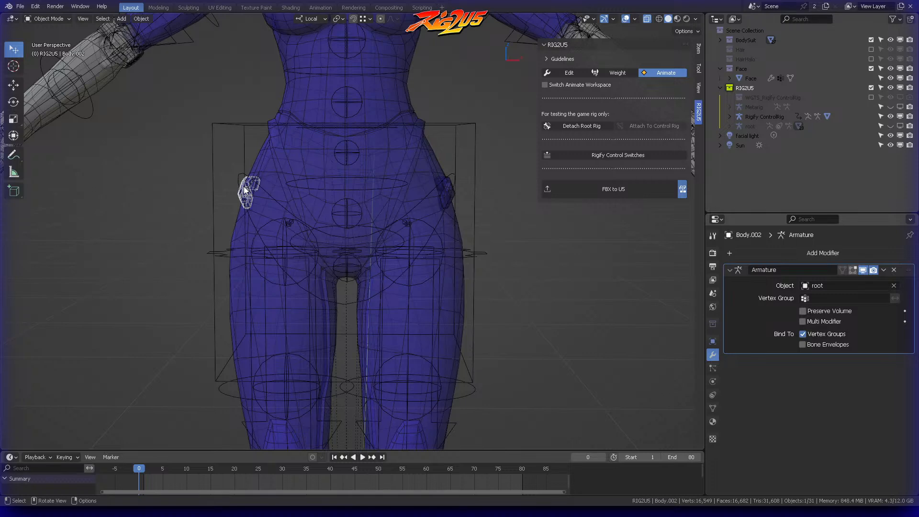
click(893, 269)
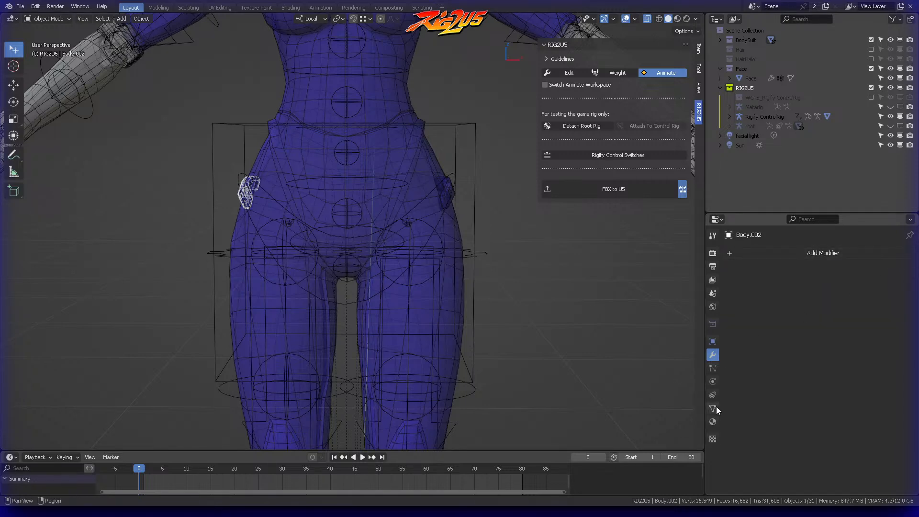
Step: Clear the "tong" vertex group filter, delete all vertex groups of Body.002, and return to its modifiers
click(713, 408)
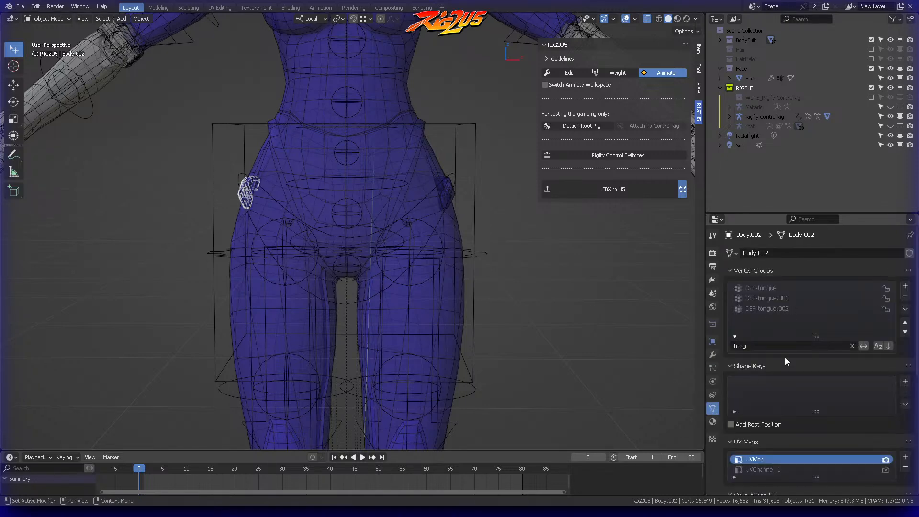
click(852, 346)
click(904, 309)
click(841, 423)
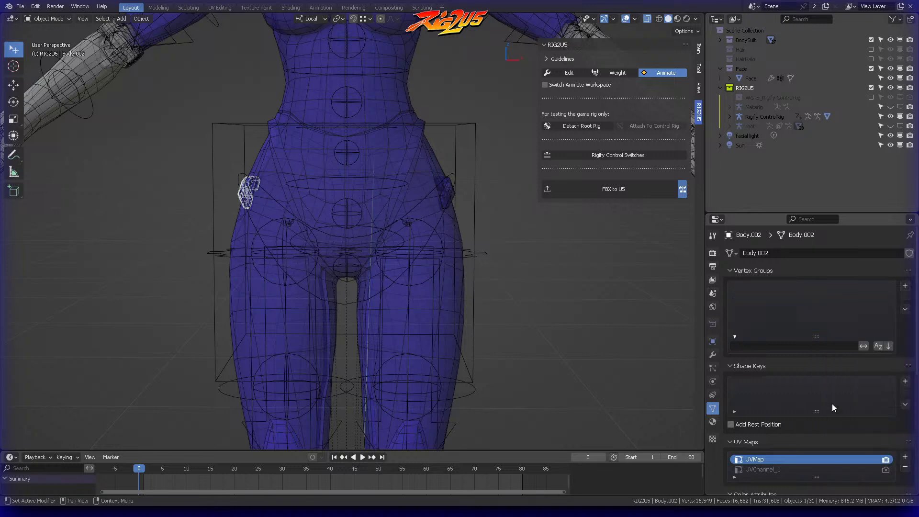
click(713, 355)
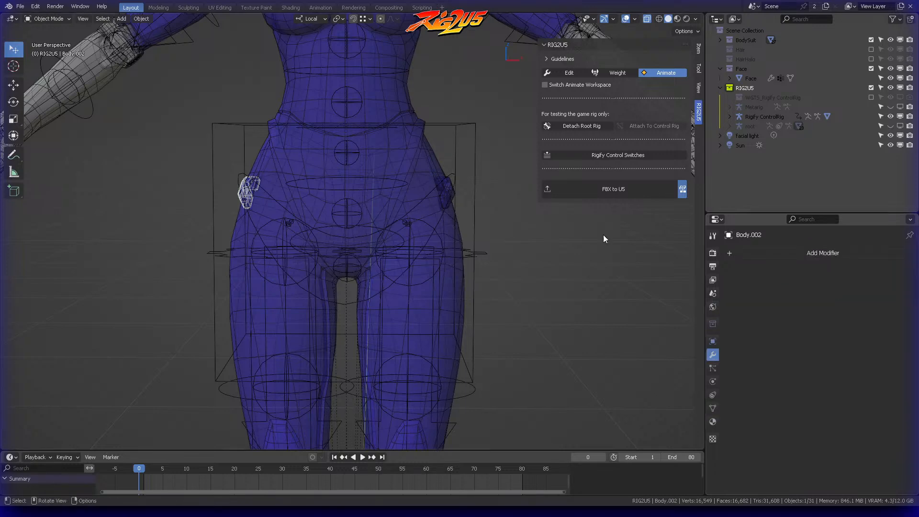
Step: Switch RIG2U5 to Weight and set Body as the weight transfer source, removing the mistakenly added Body from the targets
click(614, 73)
click(469, 92)
click(403, 116)
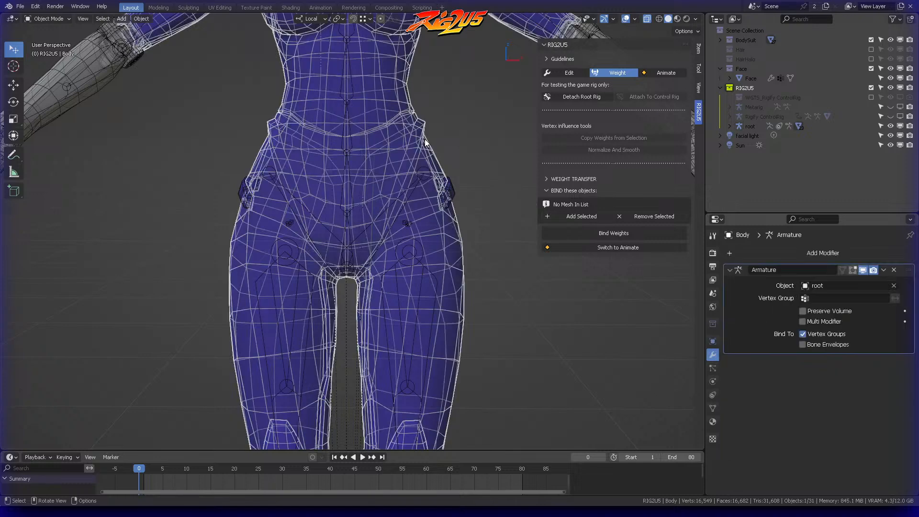
click(566, 190)
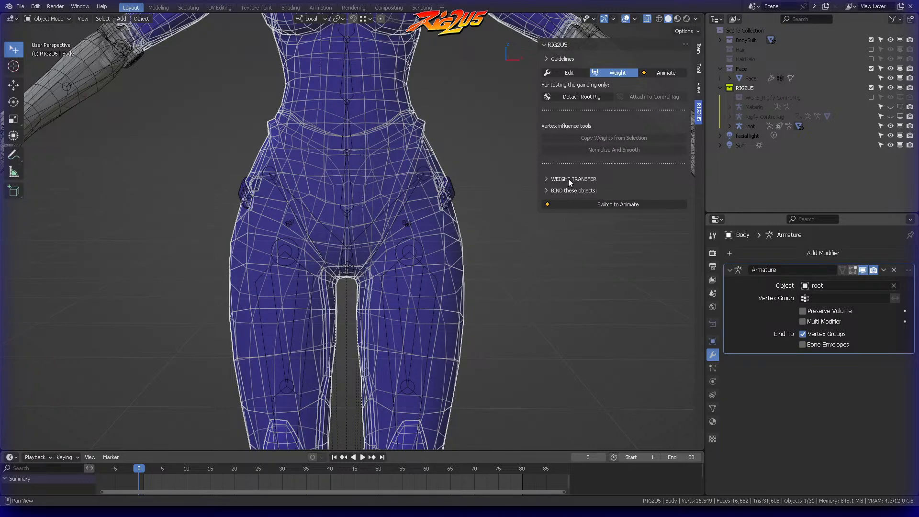
click(568, 179)
click(682, 193)
click(411, 84)
click(575, 229)
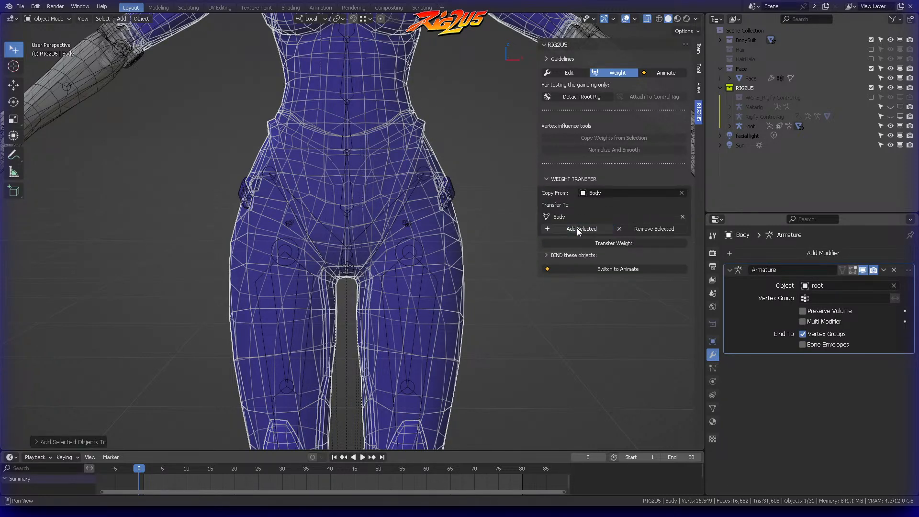
click(682, 217)
Step: Add hip piece Body.002 as the transfer target and transfer Body's weights to it
click(239, 184)
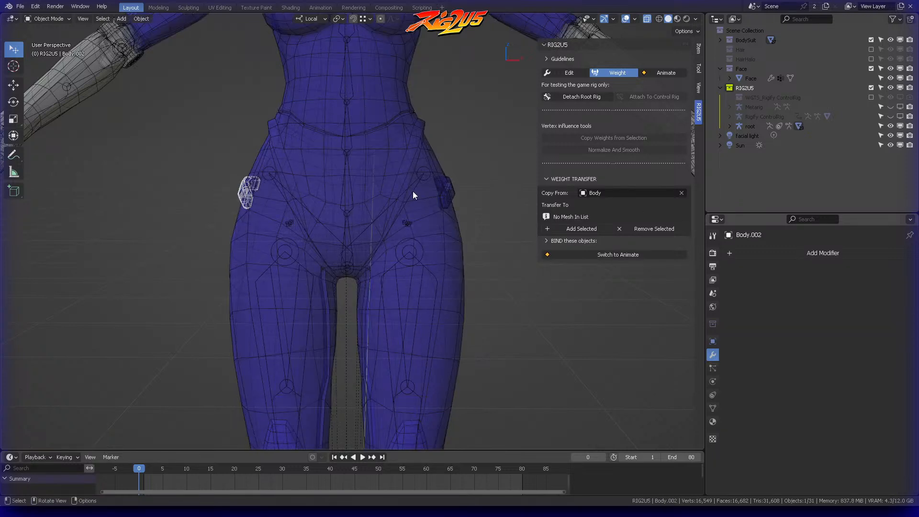
click(579, 229)
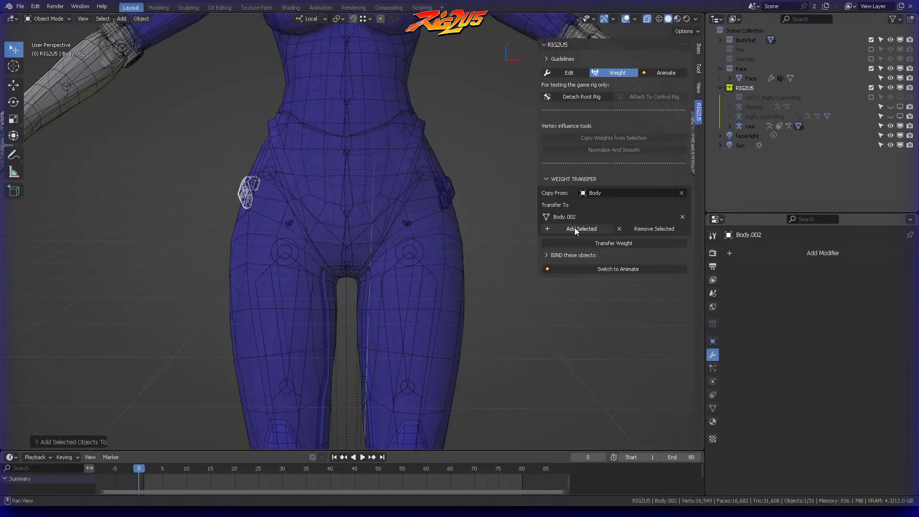
click(613, 242)
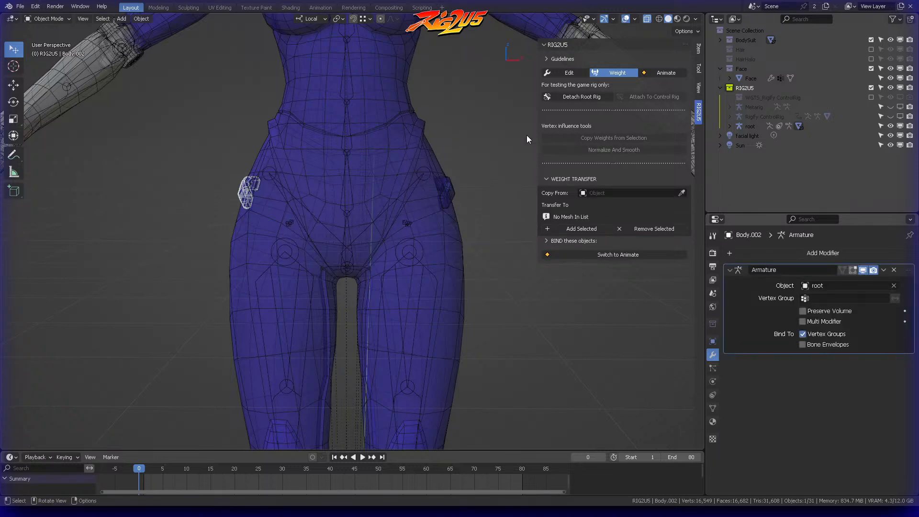
Step: Switch RIG2U5 to Animate, save the file in Object Mode, and return the control rig to Pose Mode
click(660, 72)
key(ctrl+Tab)
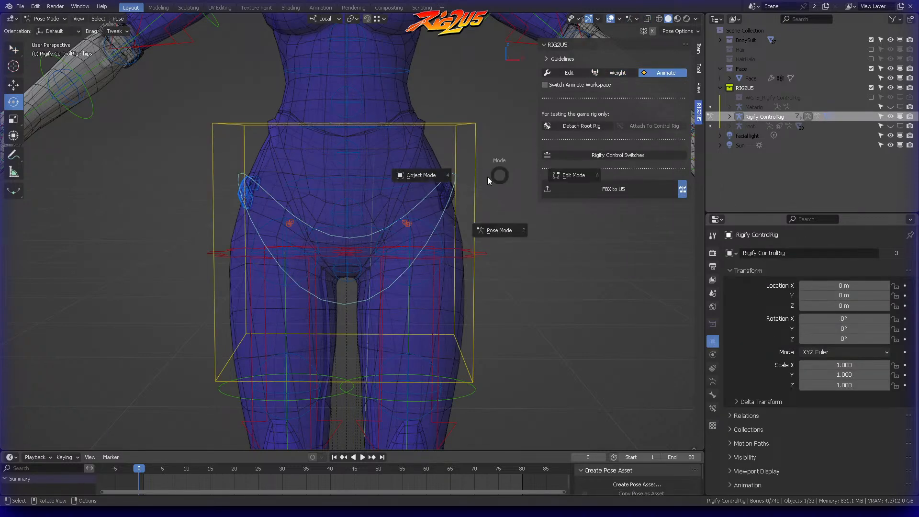
key(ctrl+s)
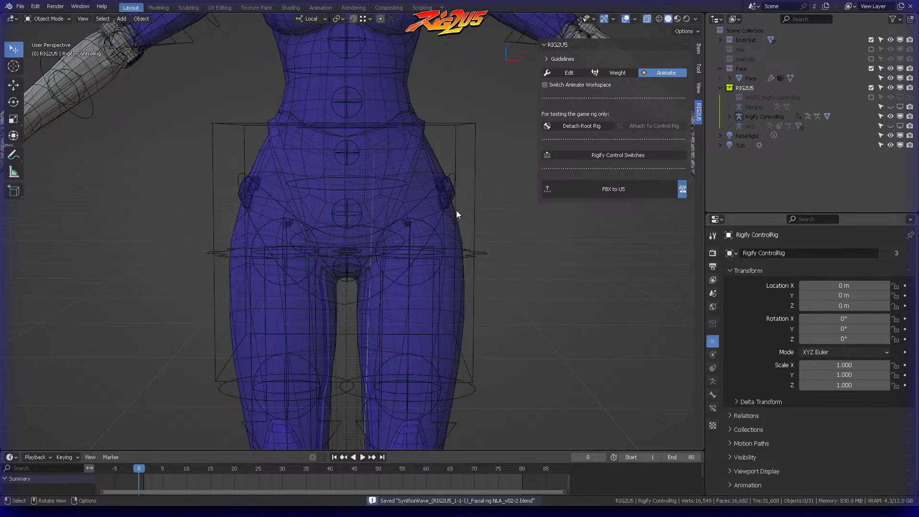
click(454, 183)
key(ctrl+Tab)
click(452, 235)
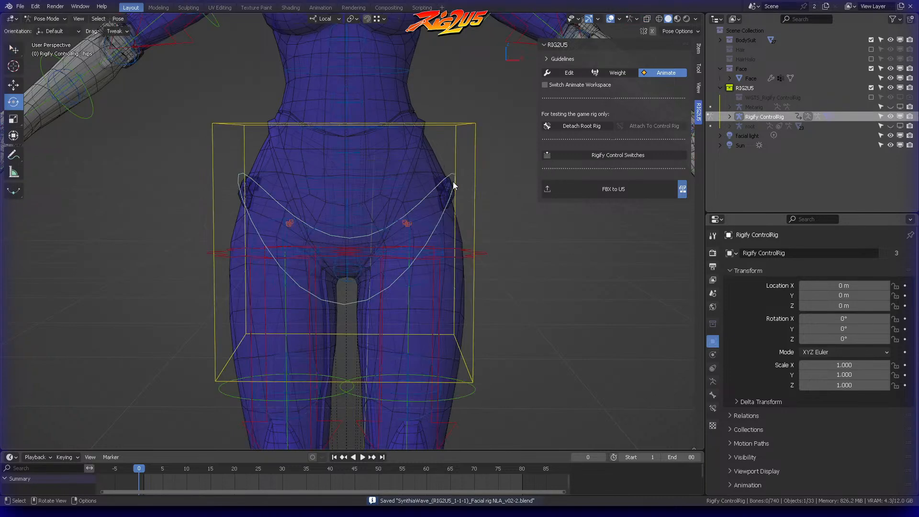
Step: Test the hip pieces by rotating the hips control, and undo the change
click(453, 183)
mouse_move(371, 134)
mouse_down()
mouse_move(383, 144)
mouse_move(358, 116)
mouse_move(412, 131)
mouse_move(343, 130)
mouse_move(379, 130)
mouse_up()
key(ctrl+z)
key(ctrl+z)
Step: Test the chest control with a trackball rotation on the full figure, cancelling it
scroll(455, 186, down, 1)
scroll(455, 188, down, 3)
click(373, 82)
key(r)
key(r)
right_click(351, 153)
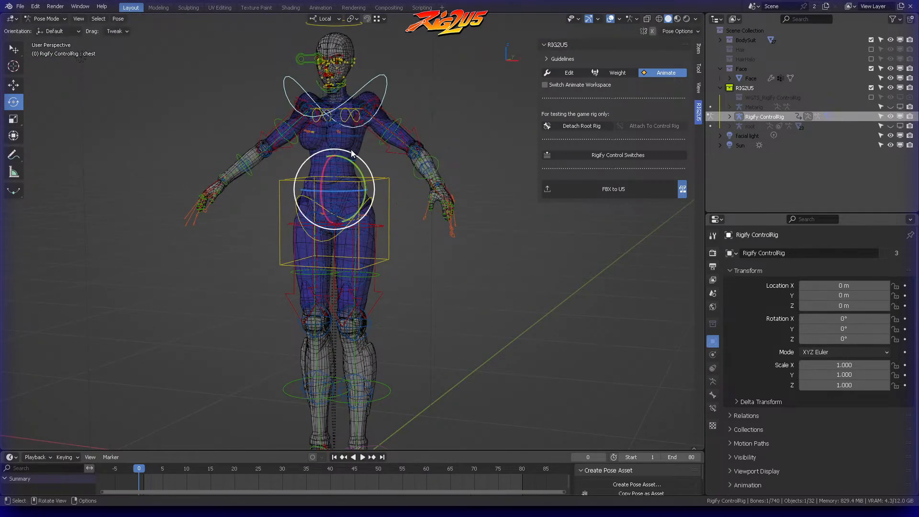
Step: Switch to Object Mode and test moving the whole Rigify ControlRig, cancelling the move
scroll(396, 211, down, 3)
key(ctrl+Tab)
click(377, 172)
click(410, 369)
key(g)
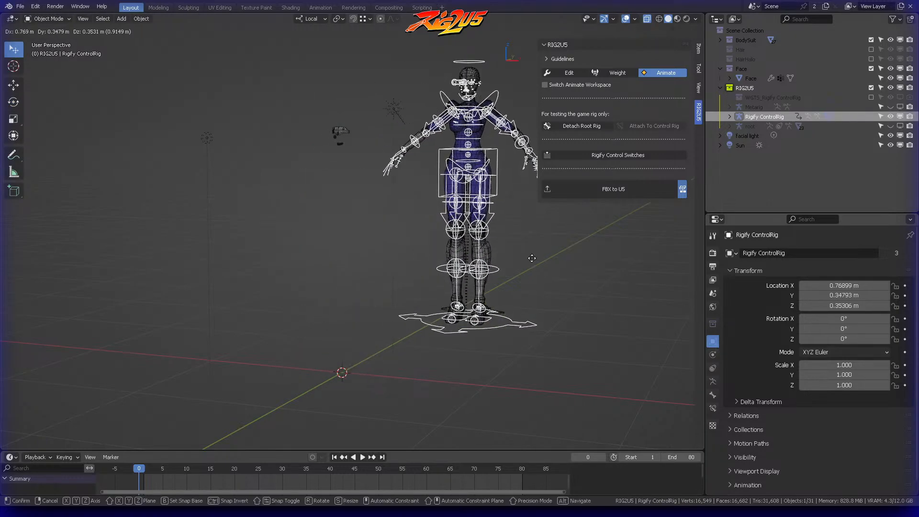
right_click(456, 282)
Step: Test moving the Rigify ControlRig again while watching the face parts, cancel the move, and examine the eyes up close
scroll(414, 182, up, 10)
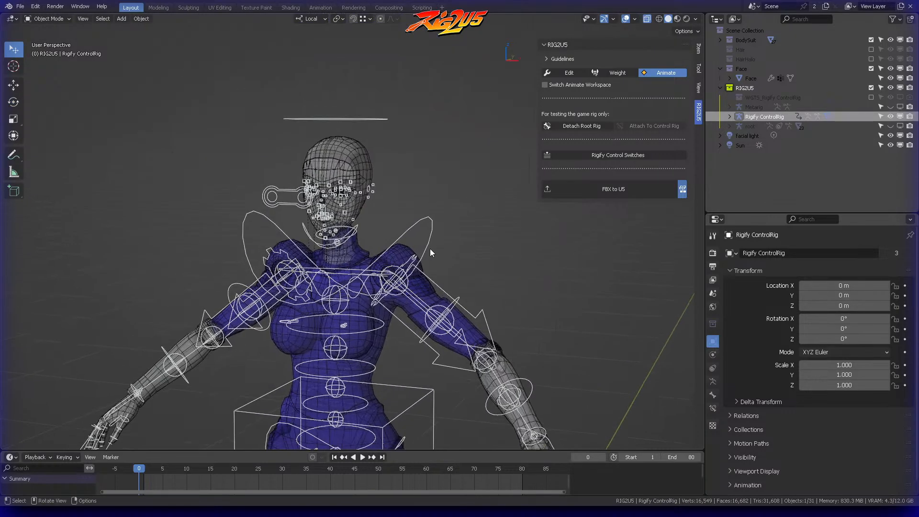
key(g)
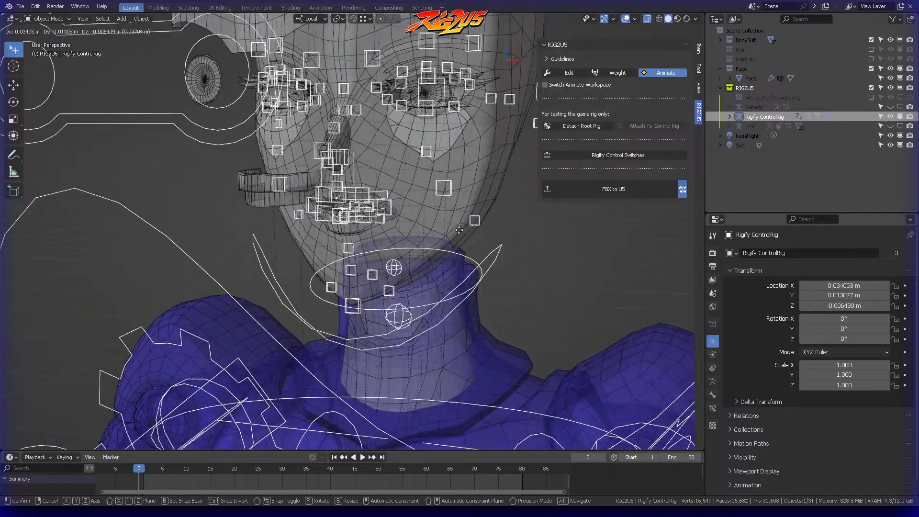
right_click(421, 235)
scroll(402, 218, up, 4)
middle_drag(402, 218, 469, 287)
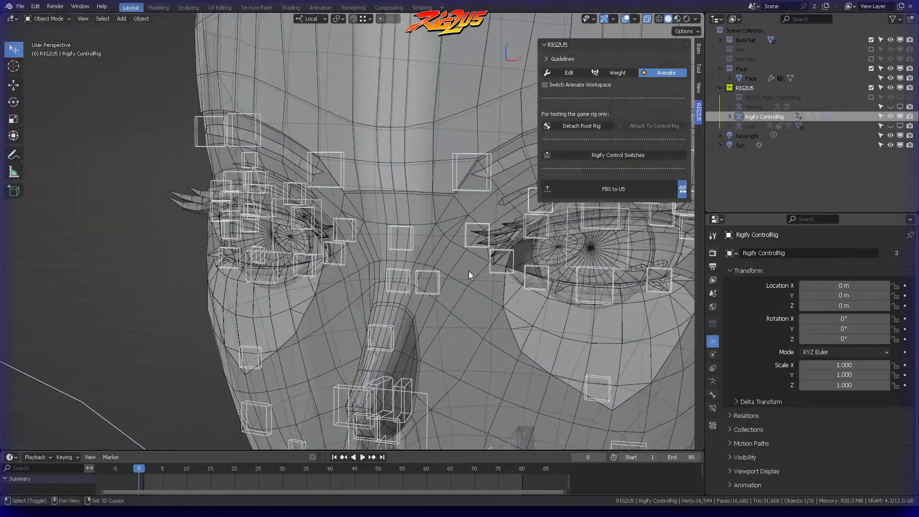
Step: Switch RIG2U5 to Weight mode and parent the EyeHighlight small.002 mesh to the root rig
click(607, 73)
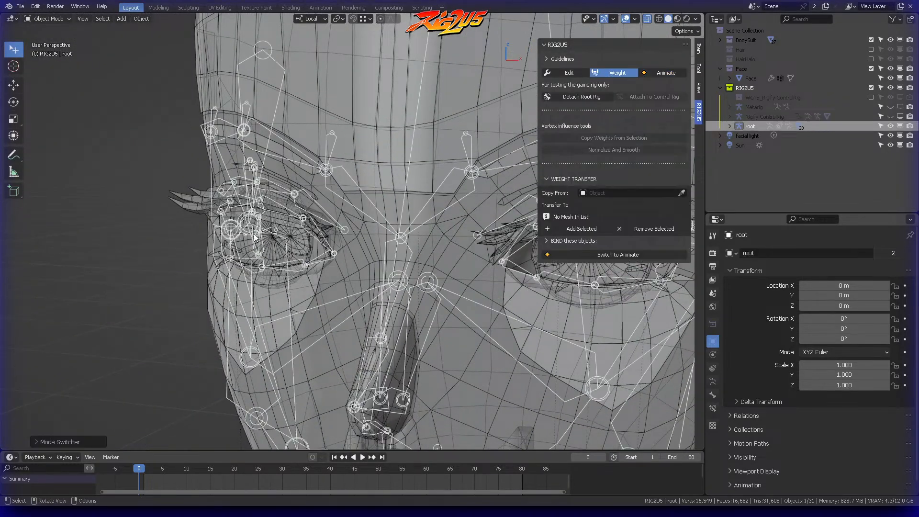
click(305, 244)
click(272, 249)
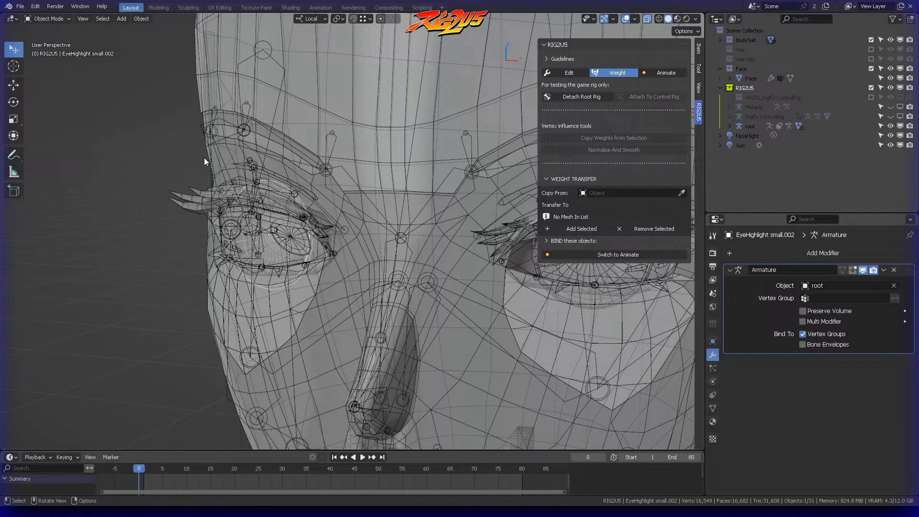
shift+click(199, 127)
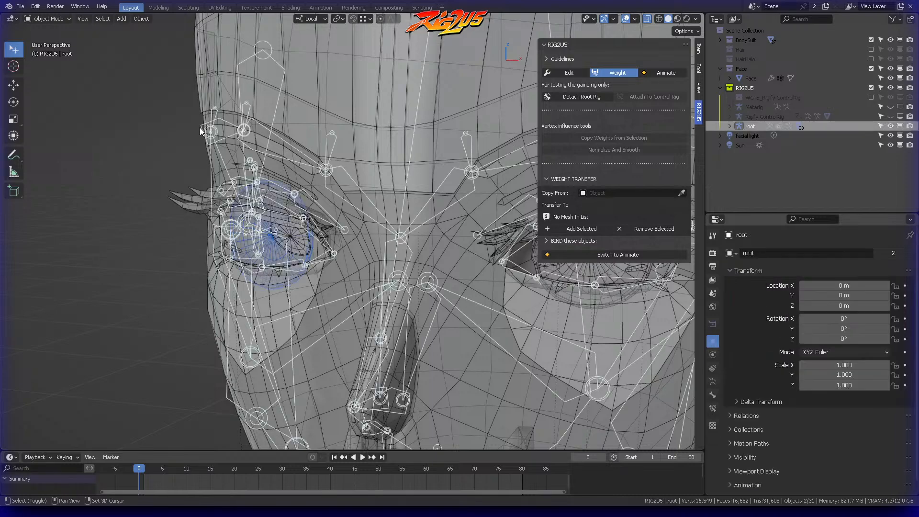
key(ctrl+p)
click(274, 97)
Step: Parent the TeethUp mesh to the root rig as an object, keeping its transform
middle_drag(371, 203, 219, 166)
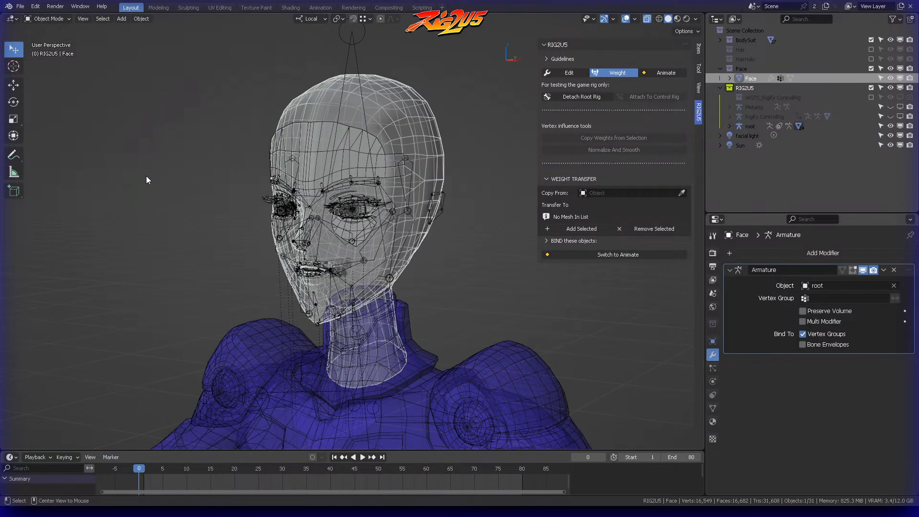
scroll(348, 241, up, 4)
scroll(349, 238, up, 2)
shift+middle_drag(349, 237, 331, 159)
scroll(352, 139, up, 3)
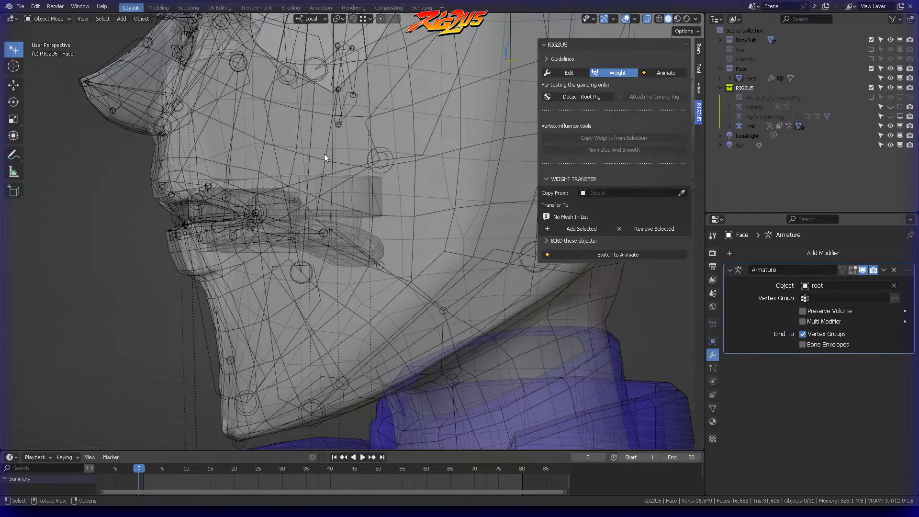
middle_drag(312, 188, 254, 140)
click(306, 159)
key(KP_3)
shift+middle_drag(317, 157, 434, 208)
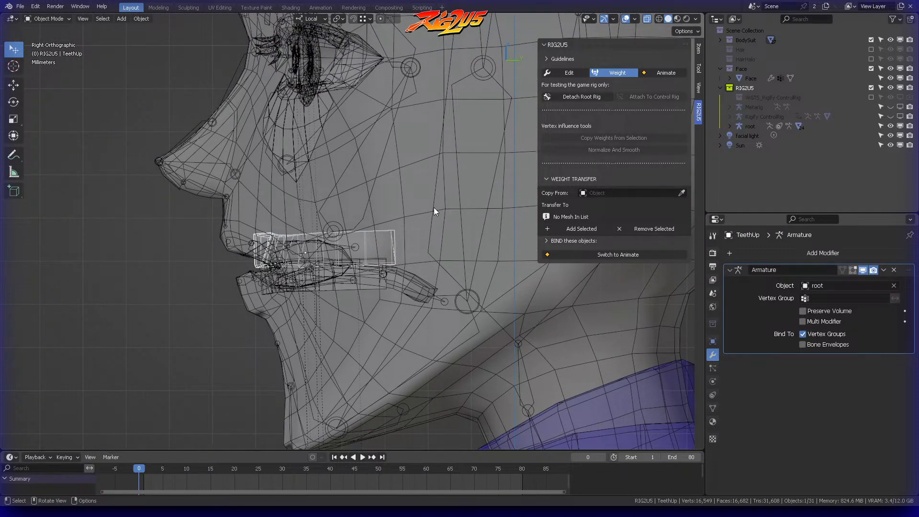
scroll(434, 207, down, 2)
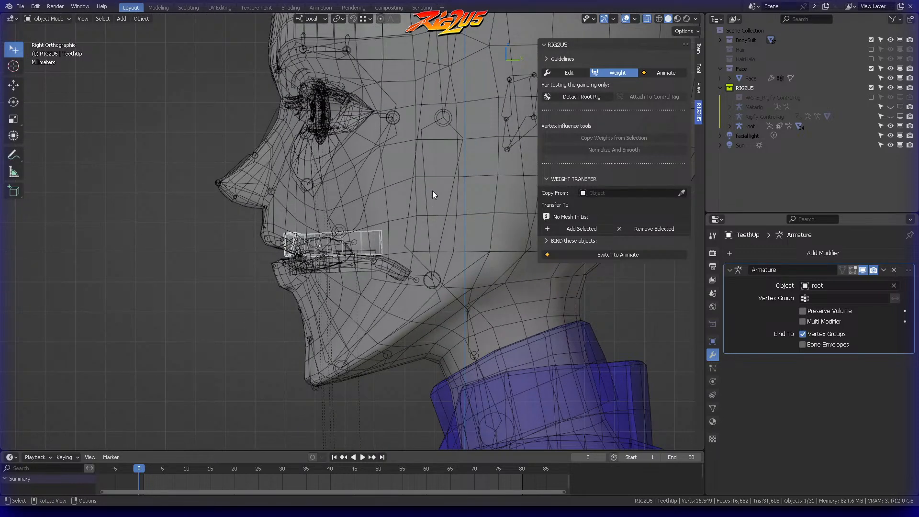
shift+click(242, 156)
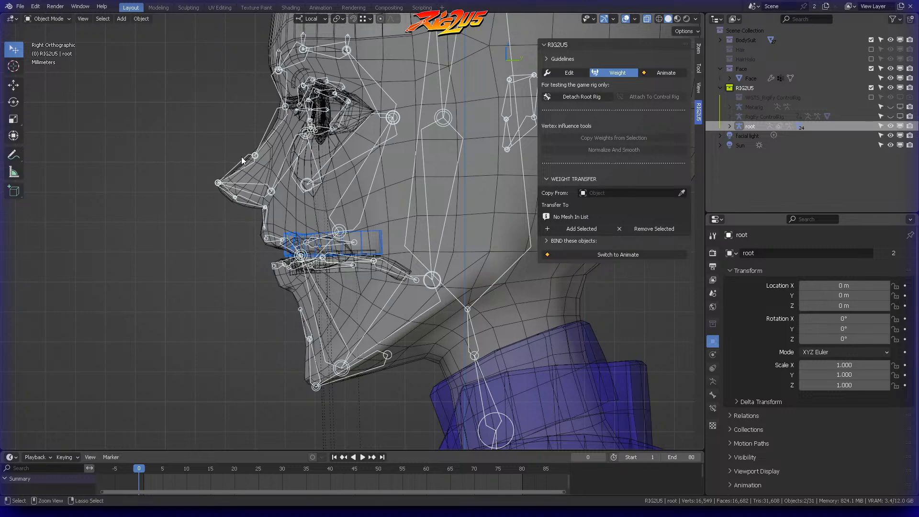
key(ctrl+p)
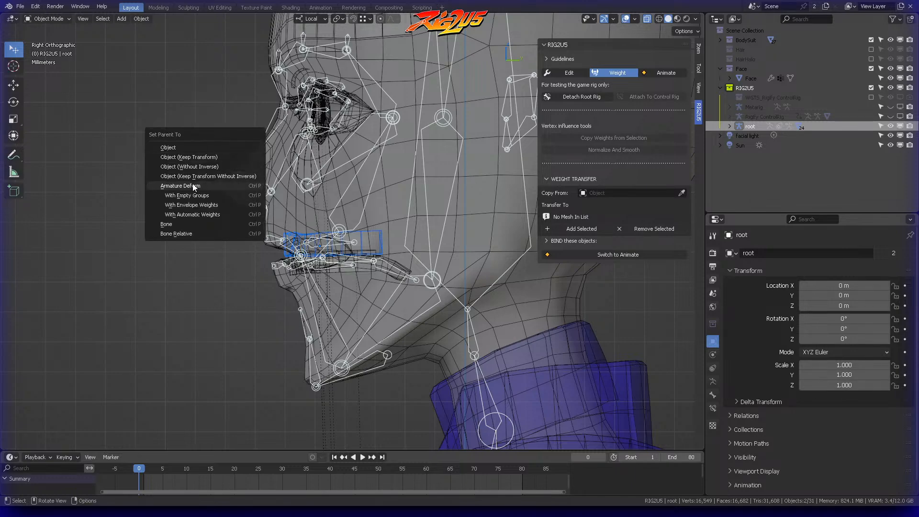
click(230, 157)
Step: Parent the TeethLo mesh to the root rig and clear the selection
middle_drag(288, 186, 320, 196)
scroll(338, 190, up, 4)
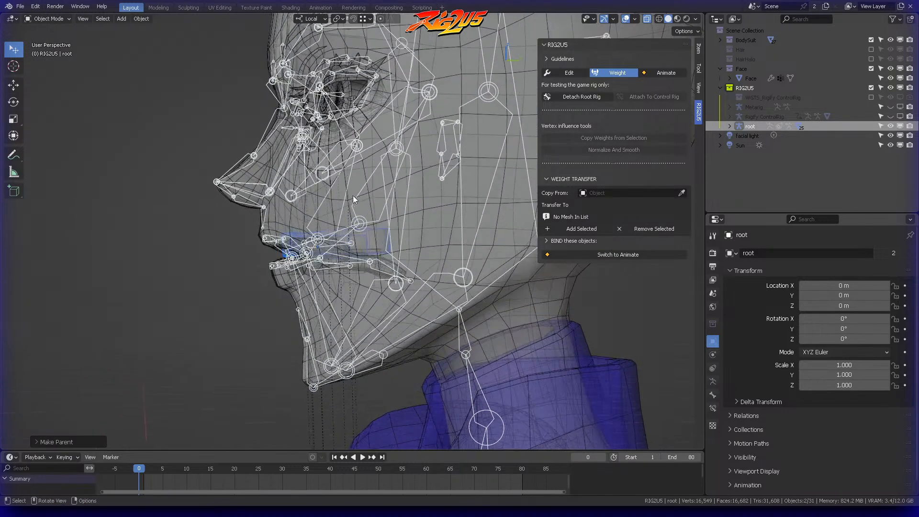
click(349, 298)
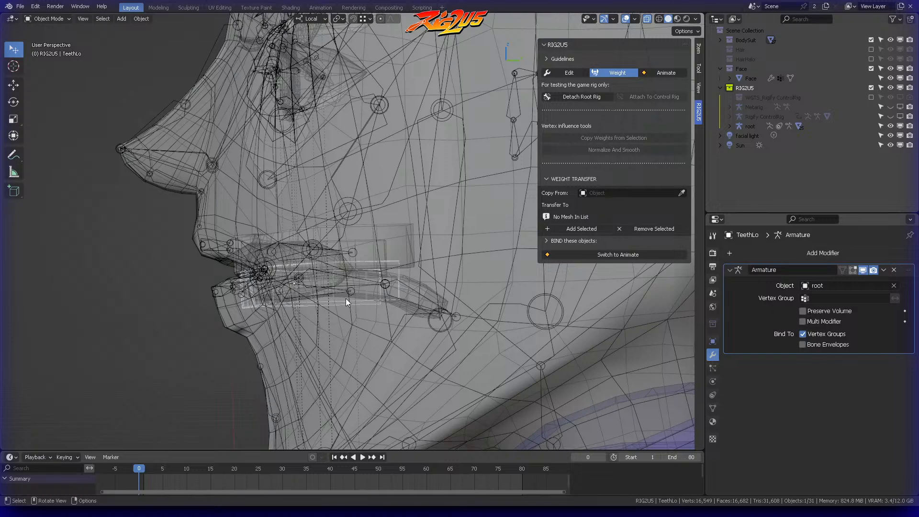
click(146, 118)
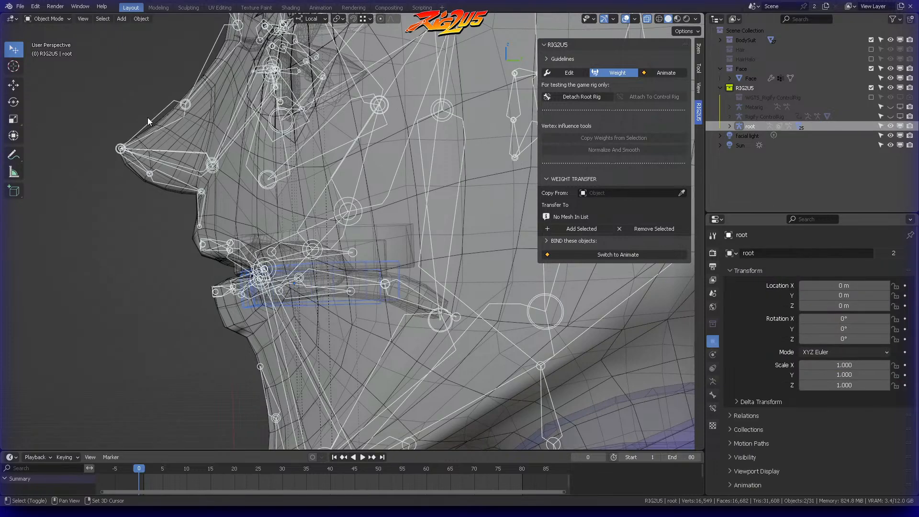
key(ctrl+p)
click(168, 194)
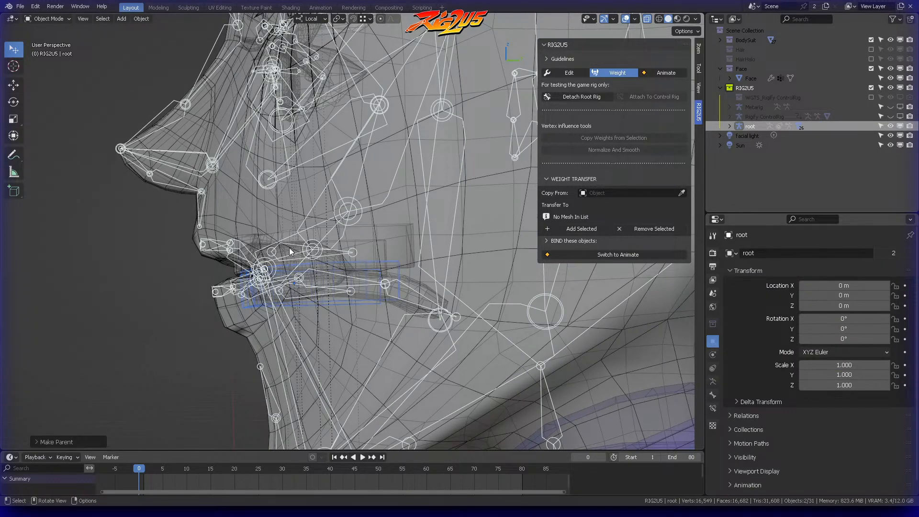
middle_drag(289, 248, 340, 247)
key(alt+a)
scroll(403, 249, down, 5)
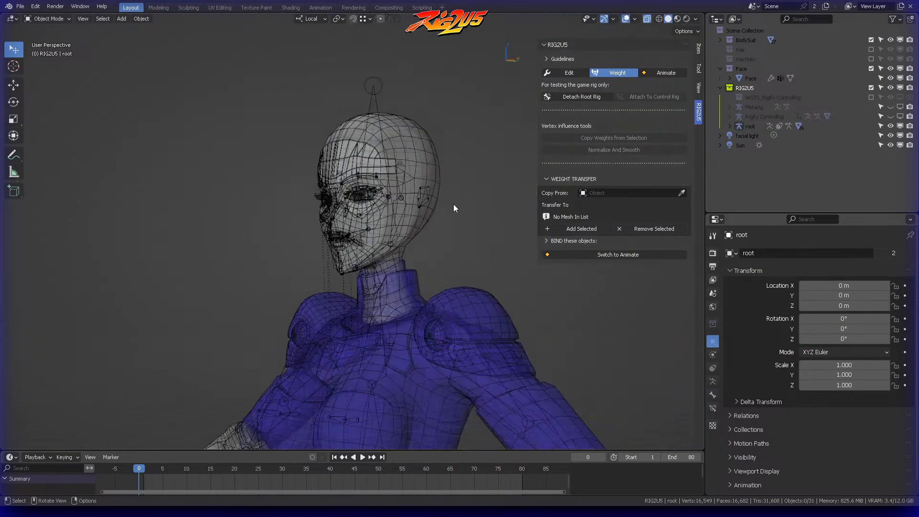
Step: Switch RIG2U5 to Animate mode and test moving the whole Rigify ControlRig in Object Mode, cancelling the move
click(664, 73)
key(ctrl+Tab)
key(alt+a)
scroll(441, 254, down, 3)
middle_drag(441, 253, 461, 257)
shift+middle_drag(462, 258, 375, 332)
scroll(464, 242, down, 2)
click(399, 329)
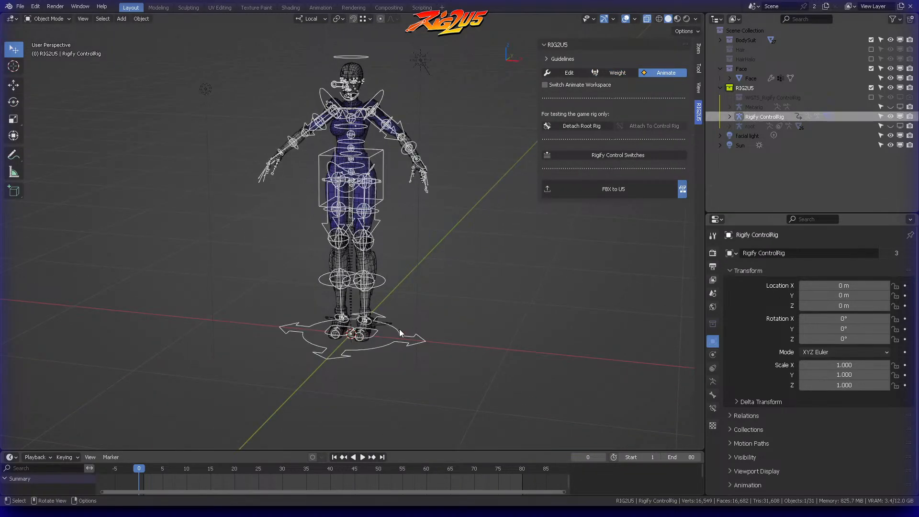
key(g)
right_click(414, 316)
Step: Save the project file while checking the figure's head and torso
scroll(433, 275, up, 3)
mouse_move(440, 232)
shift+middle_down()
mouse_move(426, 285)
mouse_move(435, 222)
shift+middle_up()
key(ctrl+s)
scroll(426, 201, up, 3)
shift+middle_drag(422, 158, 406, 269)
scroll(399, 191, up, 3)
middle_drag(406, 269, 447, 249)
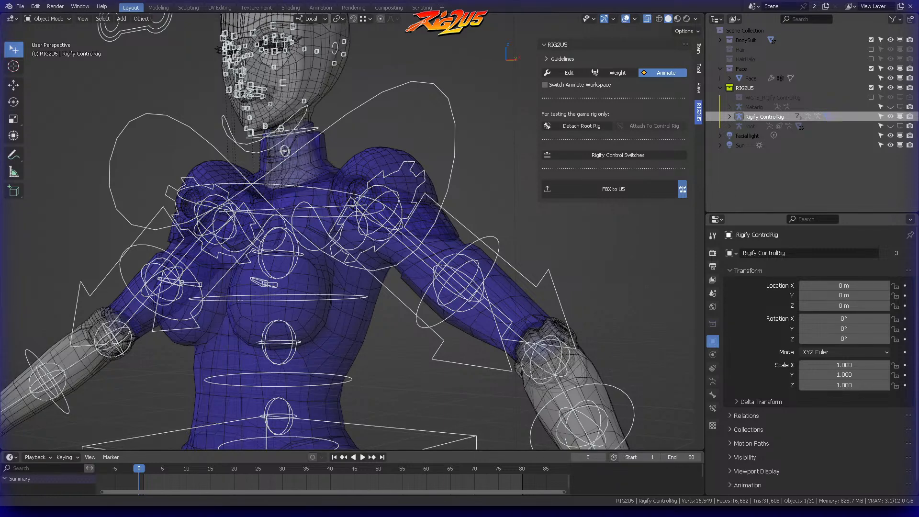
key(ctrl+s)
Step: Enter Pose Mode and test moving the left foot control and a second body control, cancelling both moves
middle_drag(464, 177, 388, 321)
click(440, 120)
key(Tab)
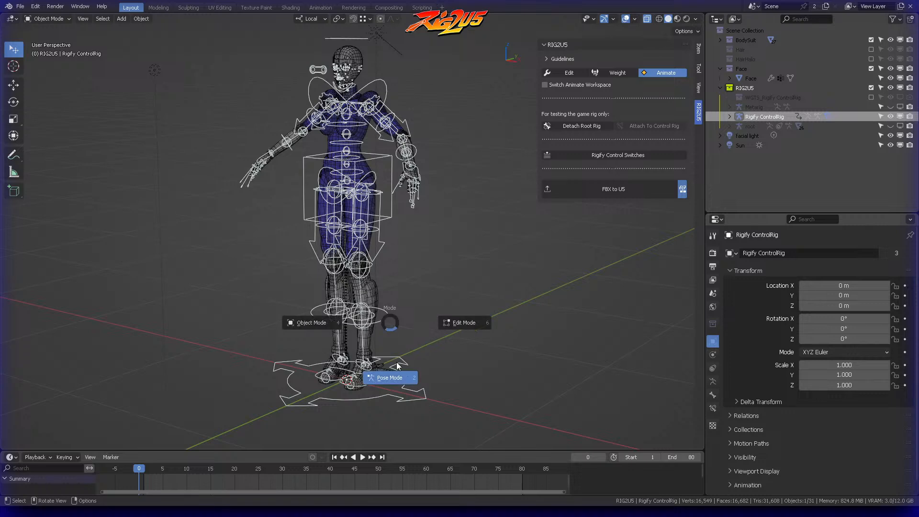
click(395, 373)
click(368, 385)
middle_drag(398, 353, 370, 372)
key(g)
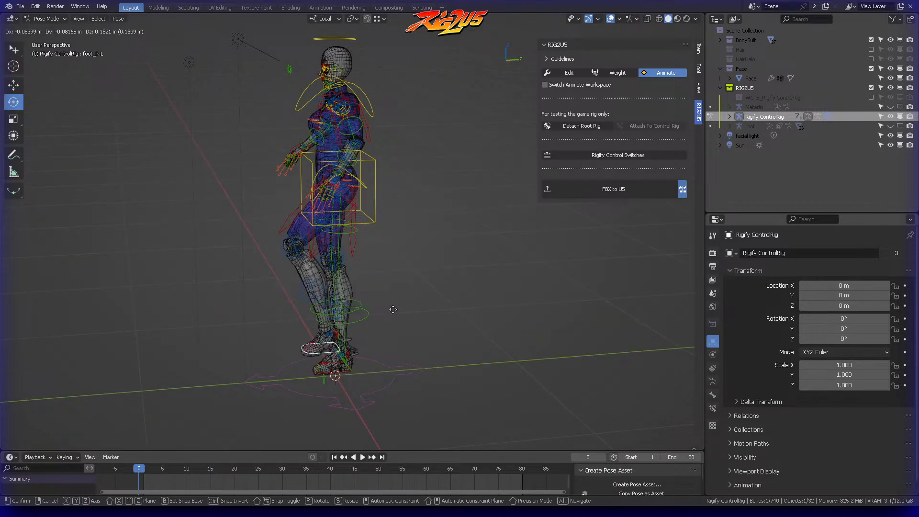
right_click(380, 301)
click(433, 240)
middle_drag(434, 237, 408, 221)
click(406, 218)
key(g)
right_click(439, 190)
click(441, 188)
Step: Test the head and torso parts with a trackball rotation of the chest control, cancelling it
middle_drag(442, 188, 466, 137)
scroll(433, 78, up, 5)
scroll(433, 81, down, 5)
click(403, 183)
middle_drag(415, 118, 314, 107)
key(r)
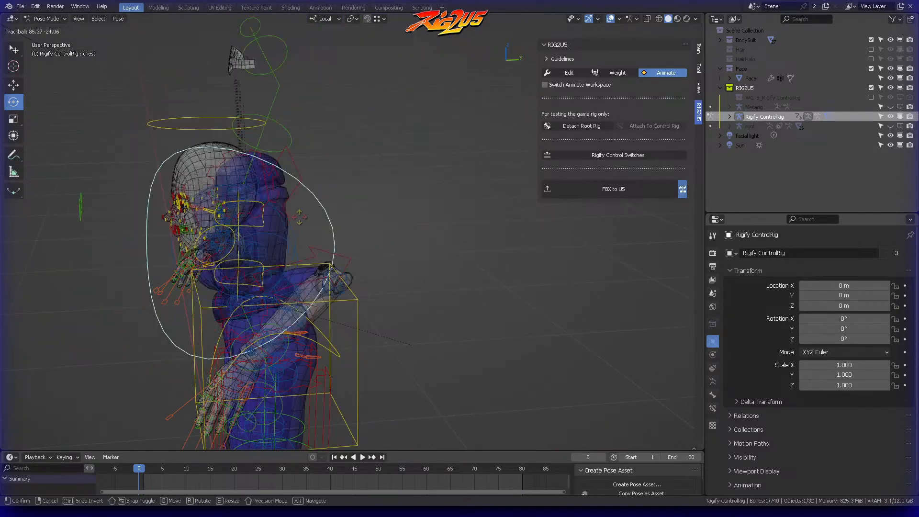
right_click(360, 147)
click(360, 147)
Step: Return to Object Mode and select the Forehead shadow mesh to check its modifiers
scroll(428, 119, up, 4)
middle_drag(360, 147, 467, 206)
scroll(449, 136, up, 3)
shift+middle_drag(449, 137, 330, 99)
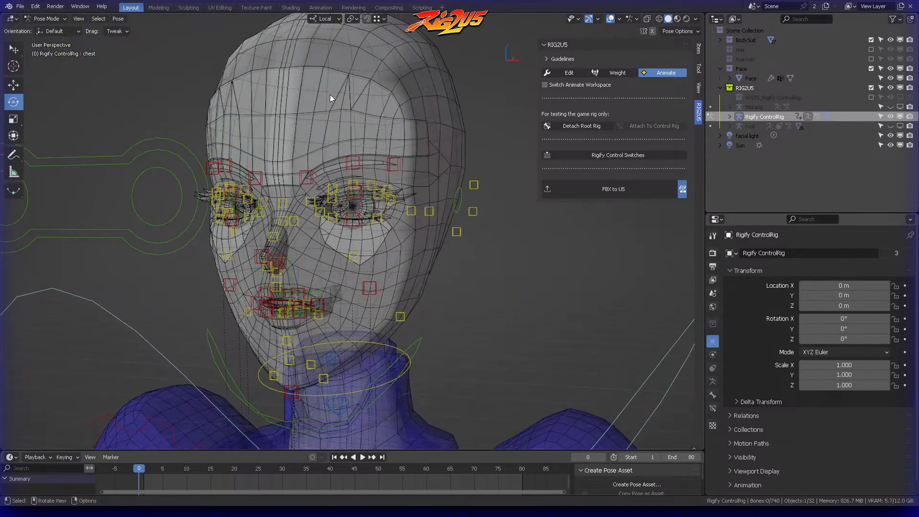
key(ctrl+Tab)
click(250, 88)
click(353, 92)
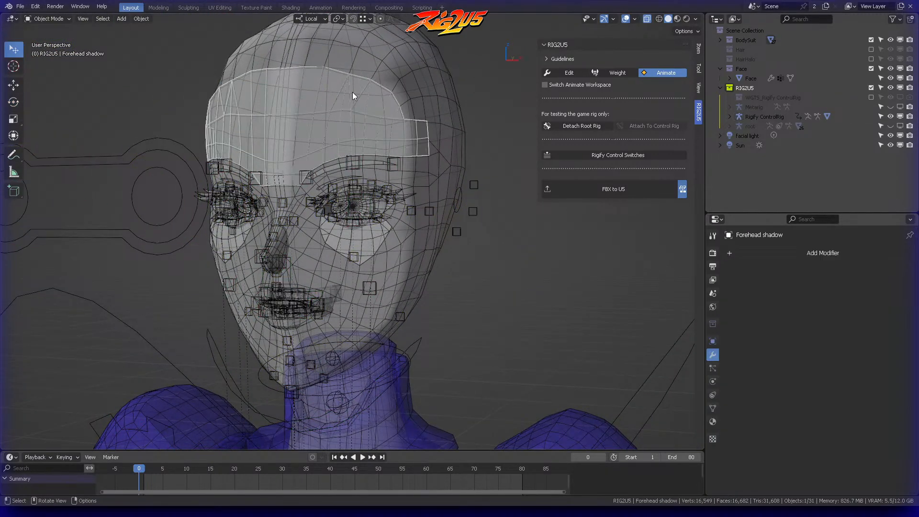
middle_drag(451, 116, 457, 105)
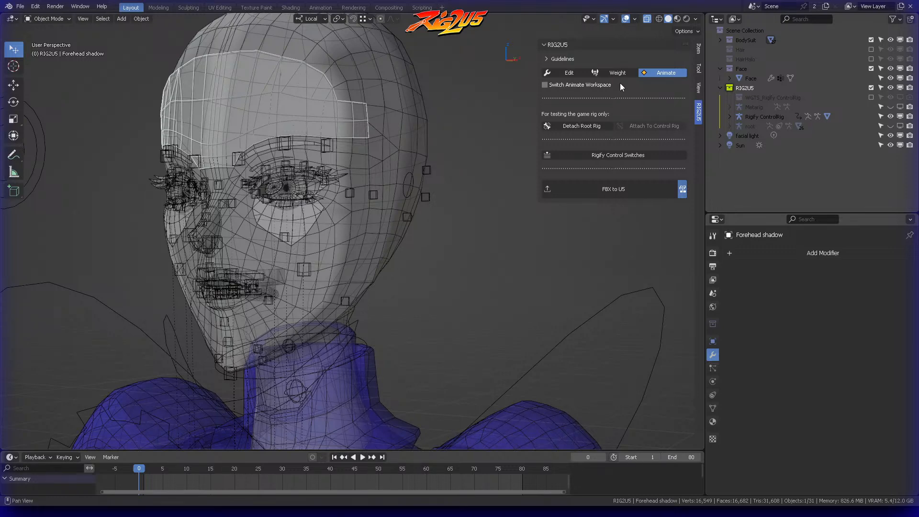
Step: Switch RIG2U5 to Weight mode and transfer weights from Face to the Forehead shadow mesh
click(615, 72)
click(478, 114)
click(325, 86)
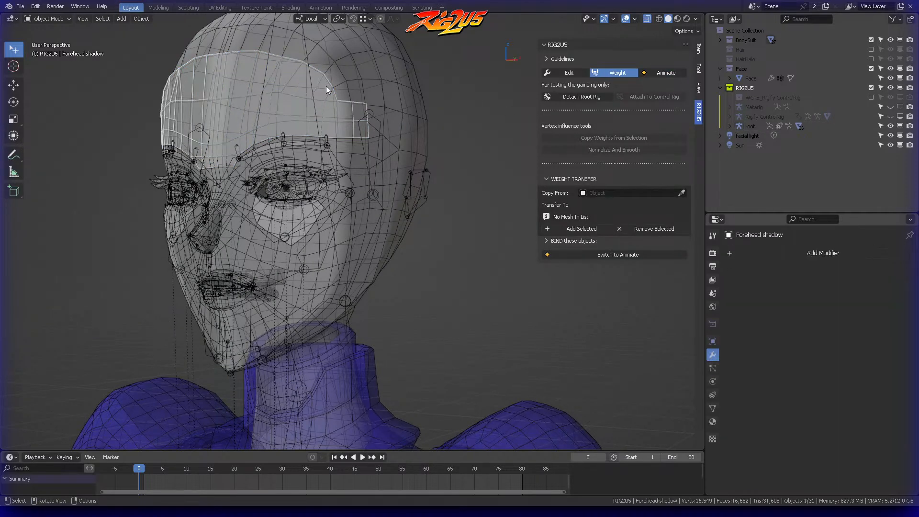
click(681, 192)
click(403, 235)
click(566, 228)
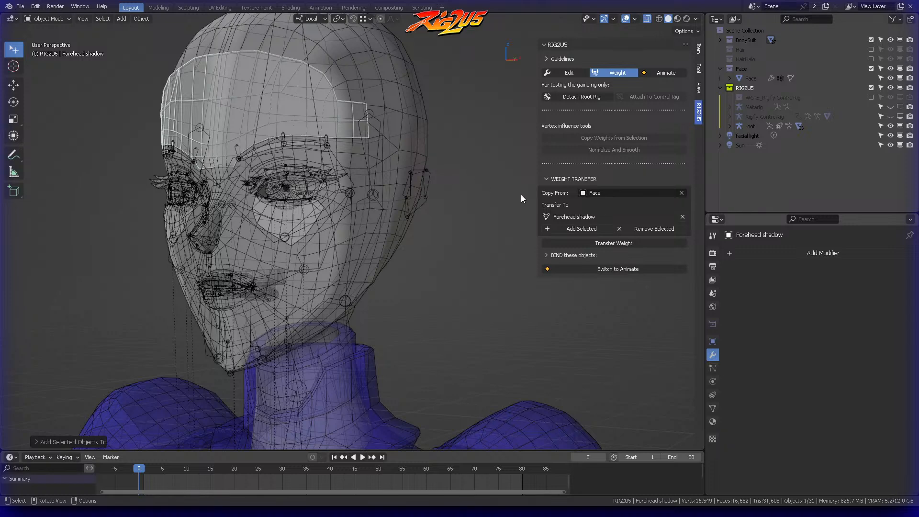
click(613, 243)
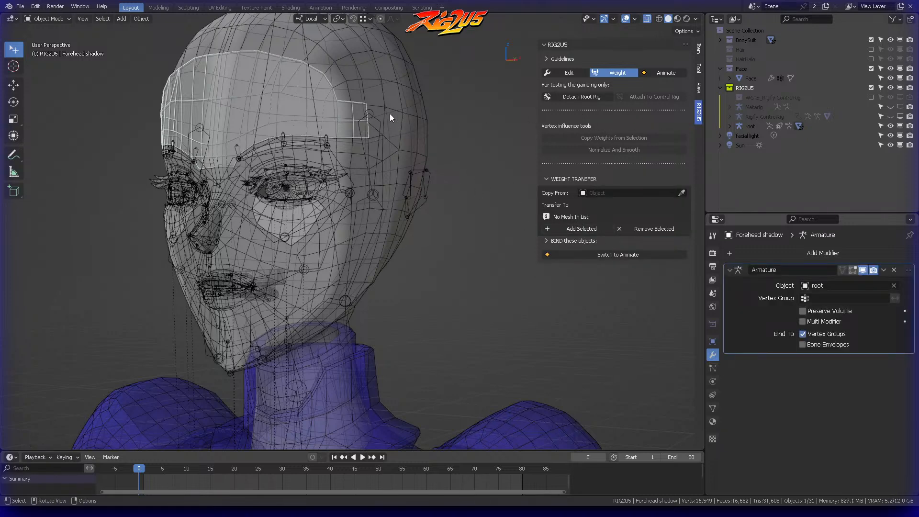
Step: Select the Face mesh and examine the head from the right side and the front
click(375, 58)
key(KP_3)
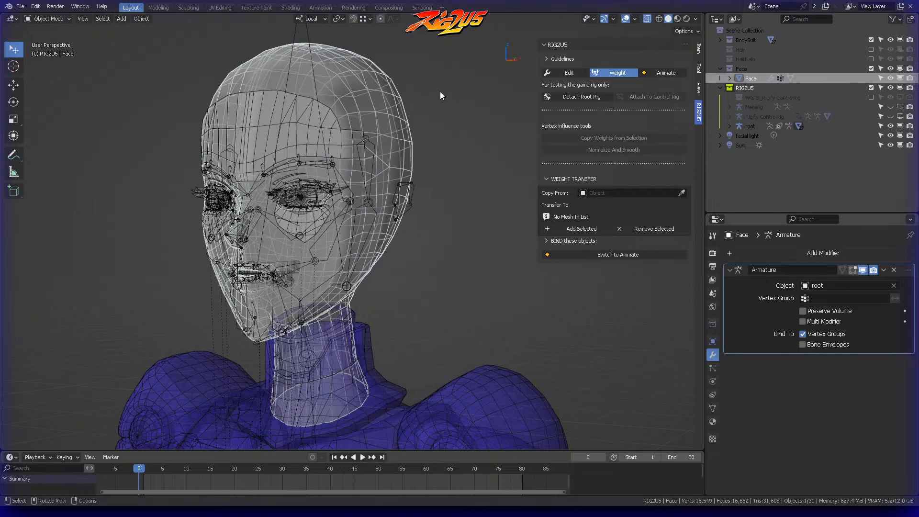
shift+middle_drag(343, 126, 460, 98)
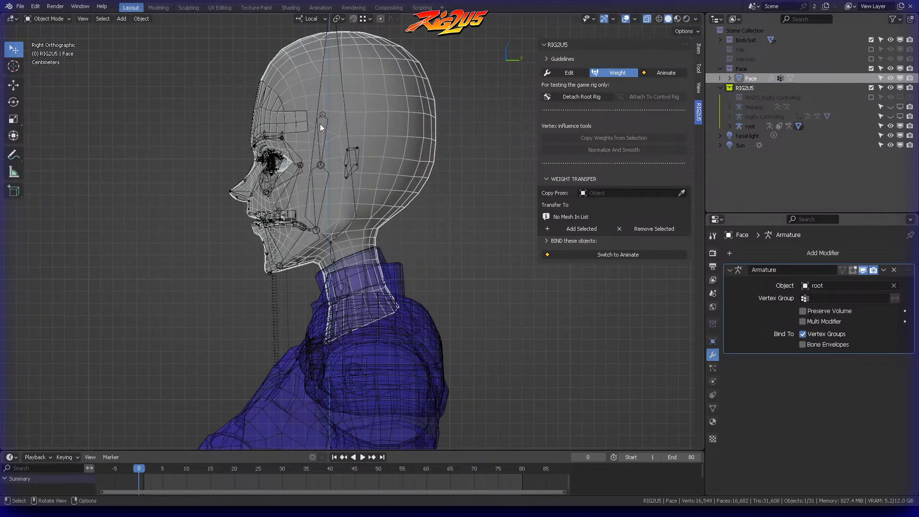
middle_drag(338, 133, 386, 67)
scroll(375, 82, down, 4)
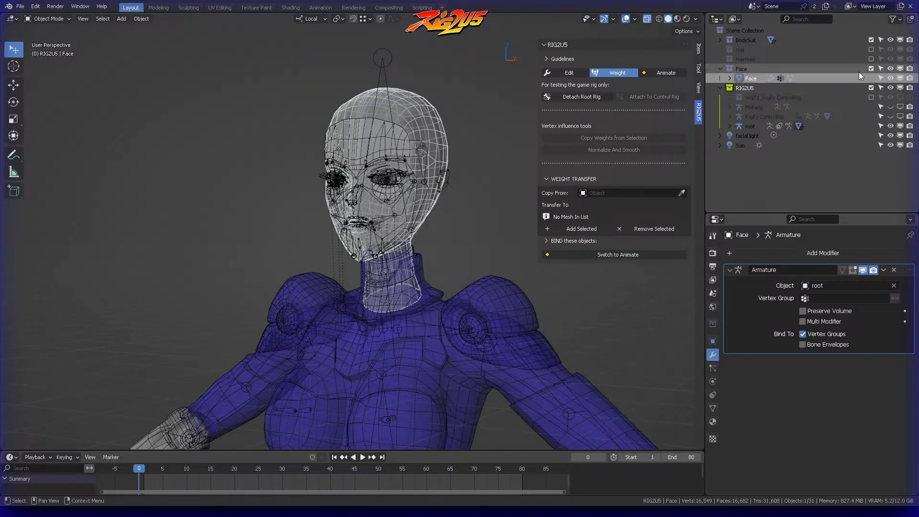
Step: Enable the Hair collection, expand it, and select the Hair mesh object
click(871, 49)
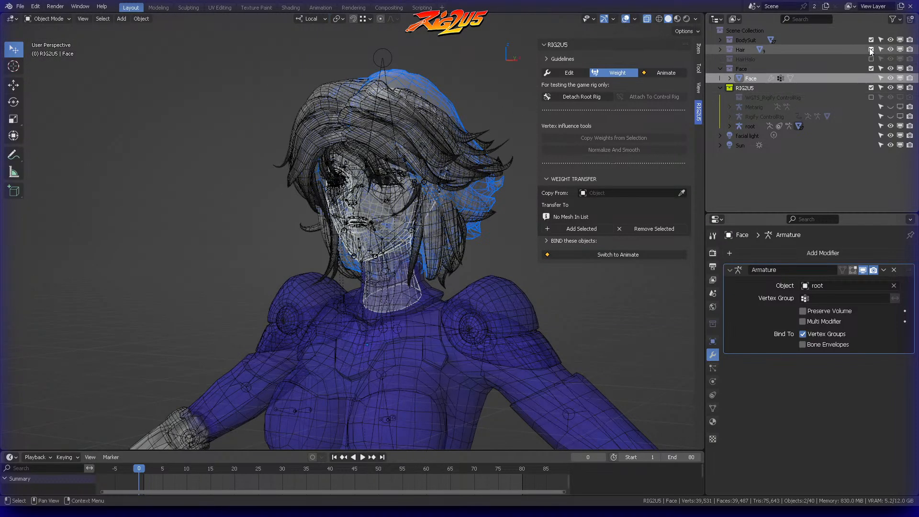
click(720, 50)
click(760, 56)
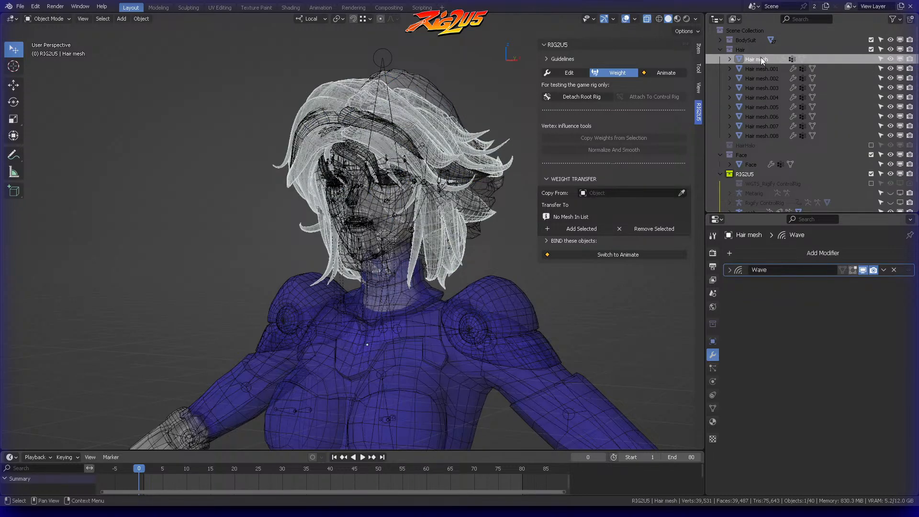
click(753, 68)
click(759, 57)
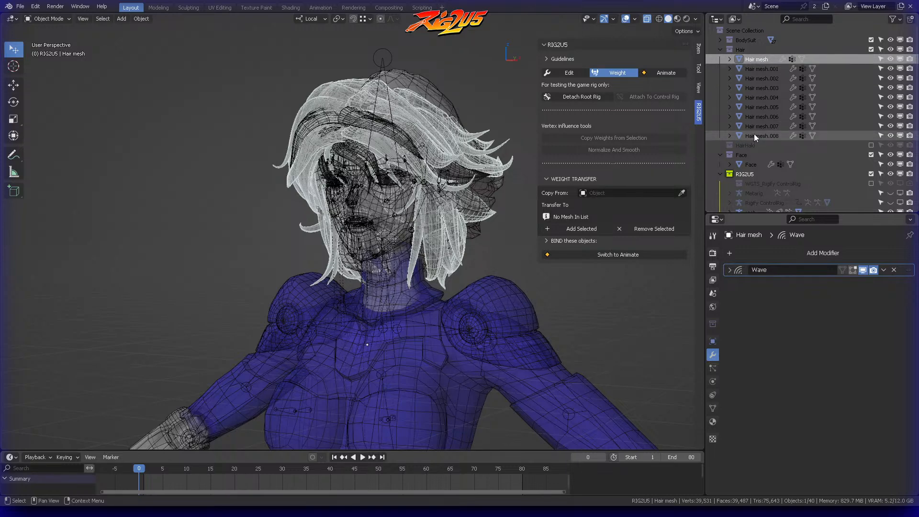
Step: Add an Armature modifier to the Hair mesh with root as its object
shift+middle_drag(474, 197, 397, 177)
click(843, 254)
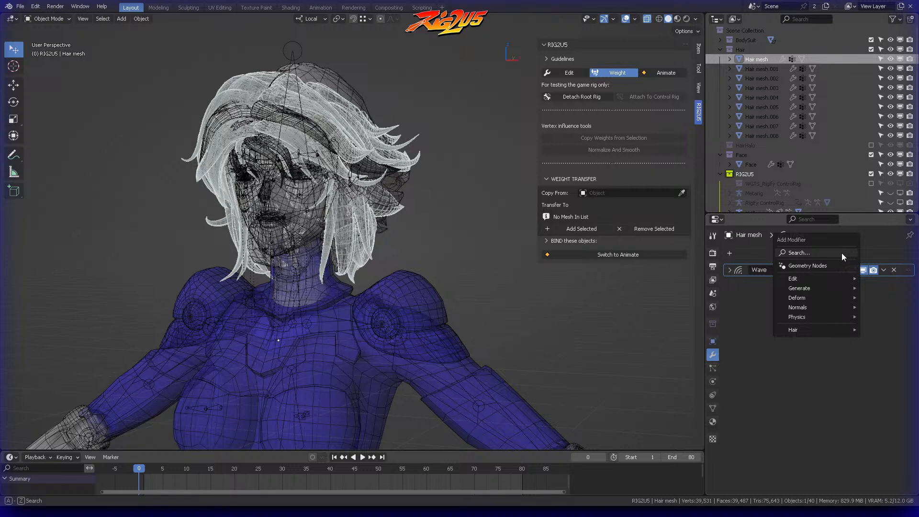
click(800, 251)
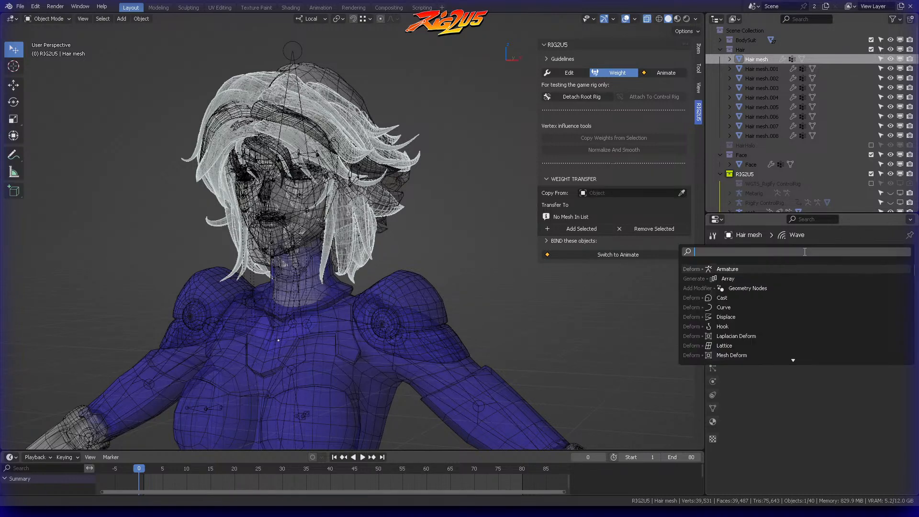
click(750, 267)
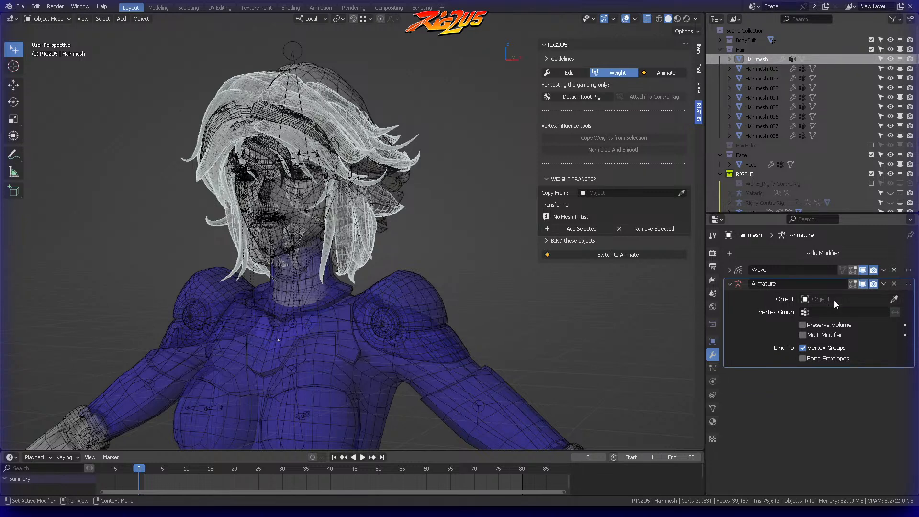
click(883, 299)
click(788, 335)
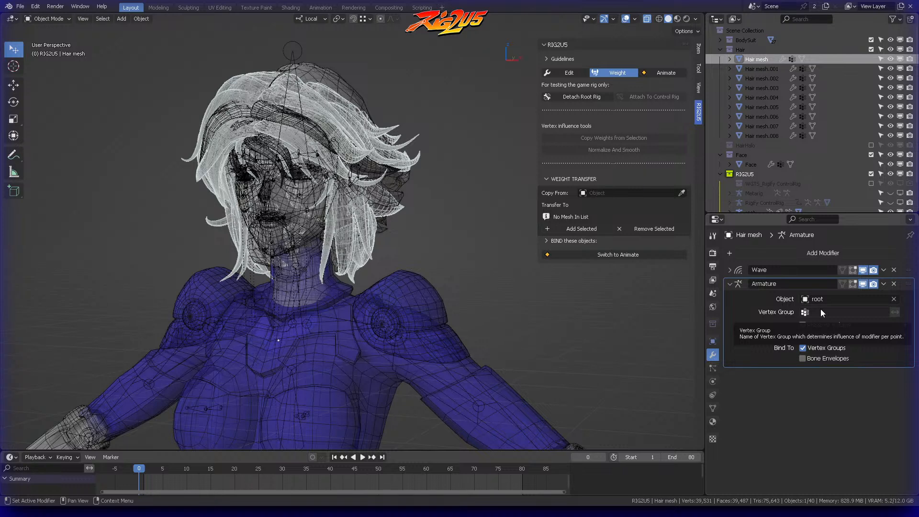
Step: Check the vertex groups on the hair meshes and rename the DEF-spine.006 group of Hair mesh.001 to head
click(713, 408)
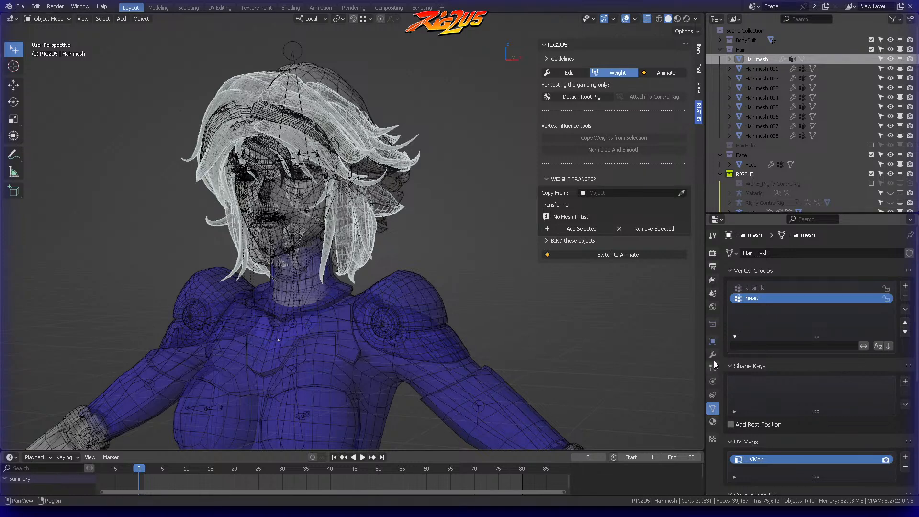
click(756, 69)
click(761, 78)
click(762, 84)
click(760, 76)
click(762, 67)
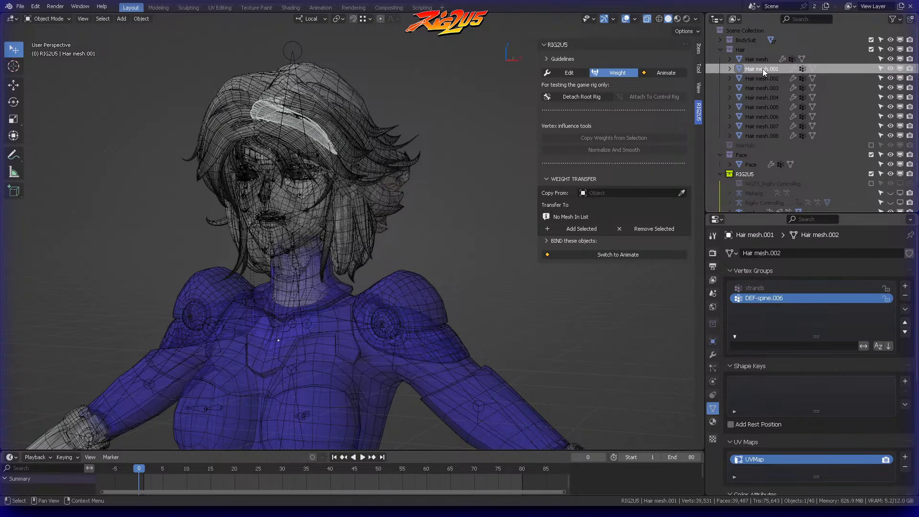
double_click(776, 298)
text(head)
key(Return)
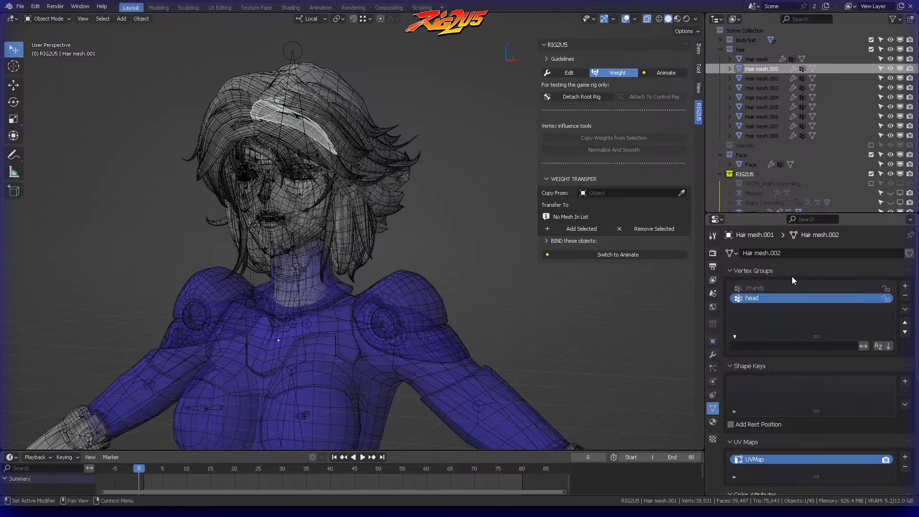
Step: Go through Hair mesh.002 to Hair mesh.008 and rename the DEF-spine.006 vertex group of Hair mesh.006 to head
click(775, 78)
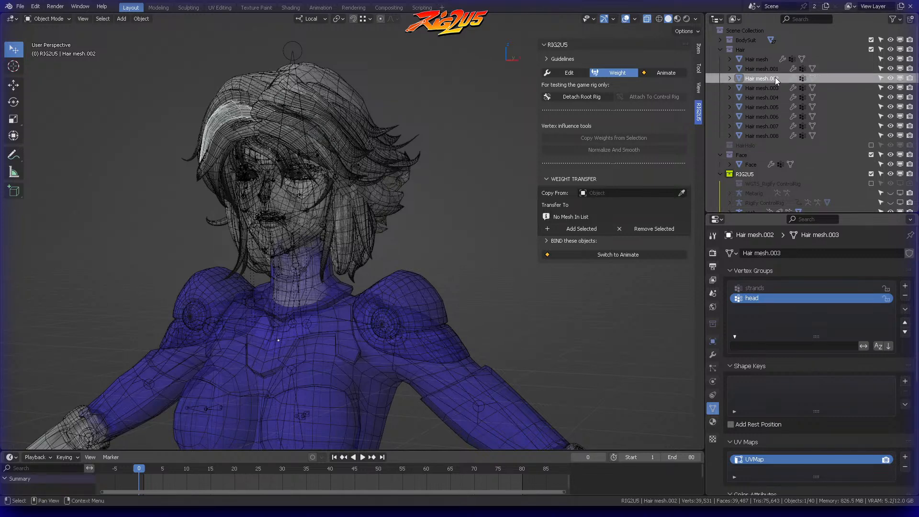
click(774, 88)
click(774, 96)
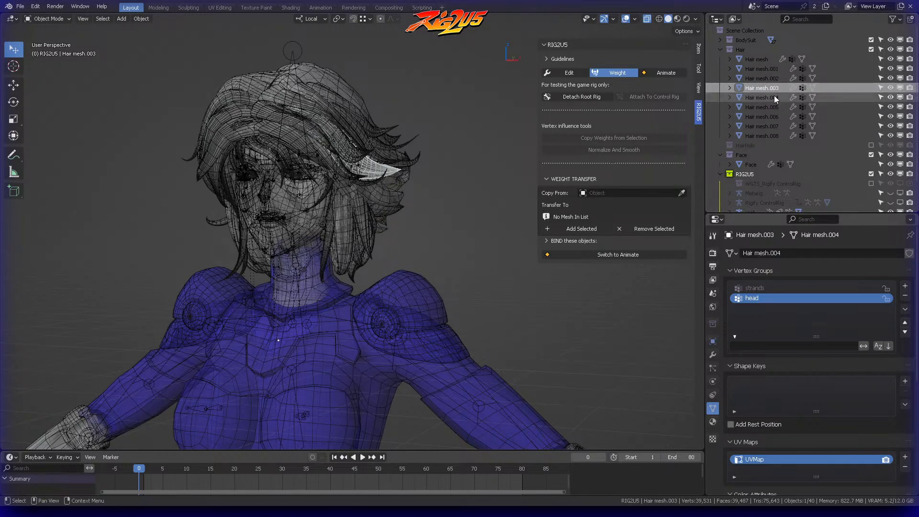
click(774, 106)
click(770, 116)
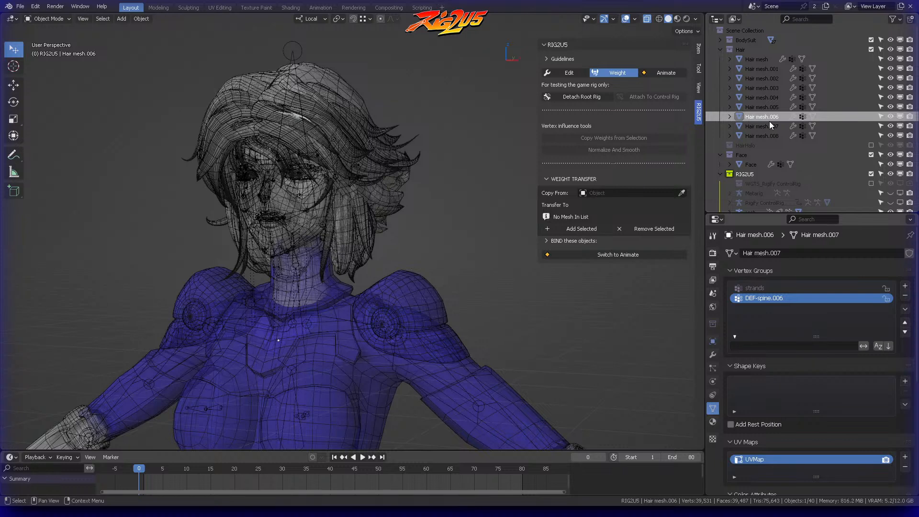
click(768, 108)
click(768, 114)
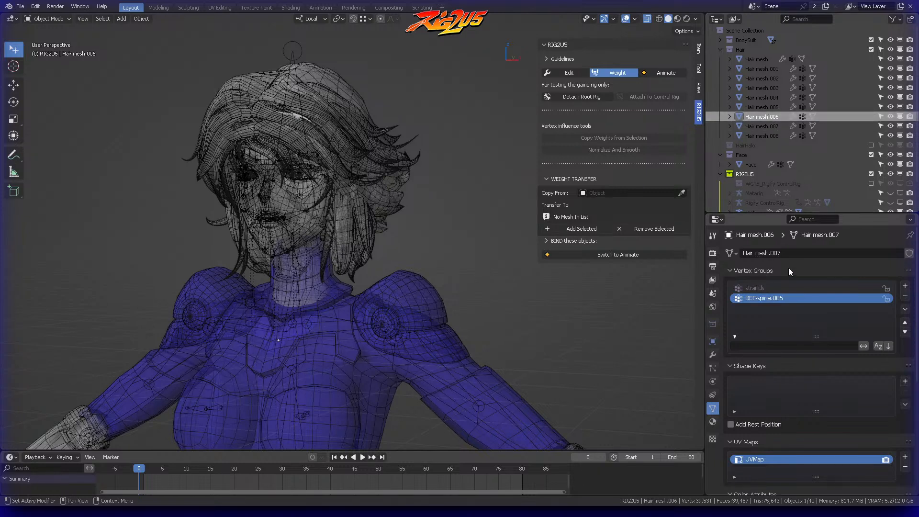
double_click(775, 298)
text(head)
key(Return)
click(766, 127)
click(766, 137)
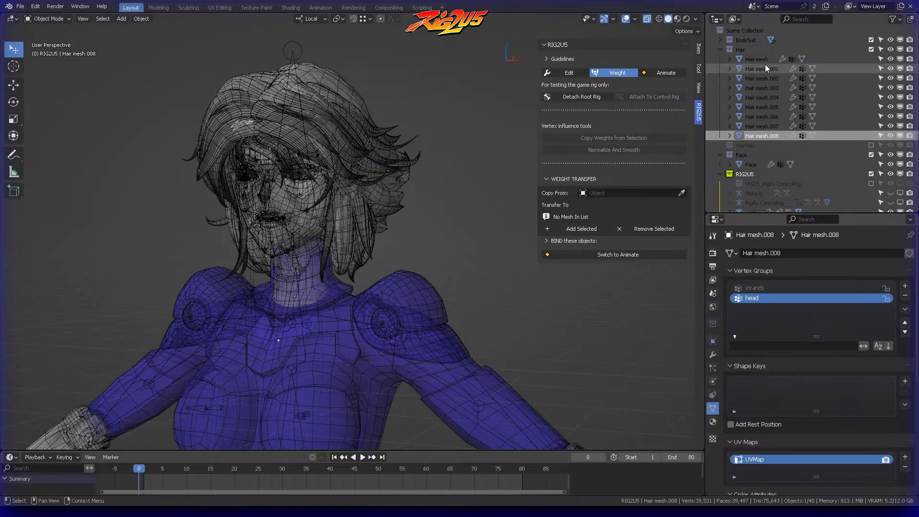
Step: Select all the hair meshes with Hair mesh active and copy its Armature modifier to Hair mesh.001 through Hair mesh.008
click(713, 355)
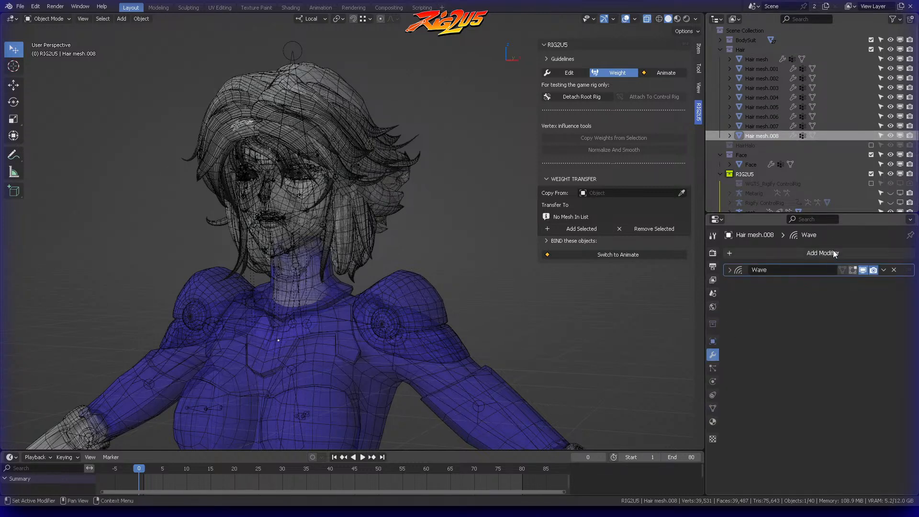
click(763, 59)
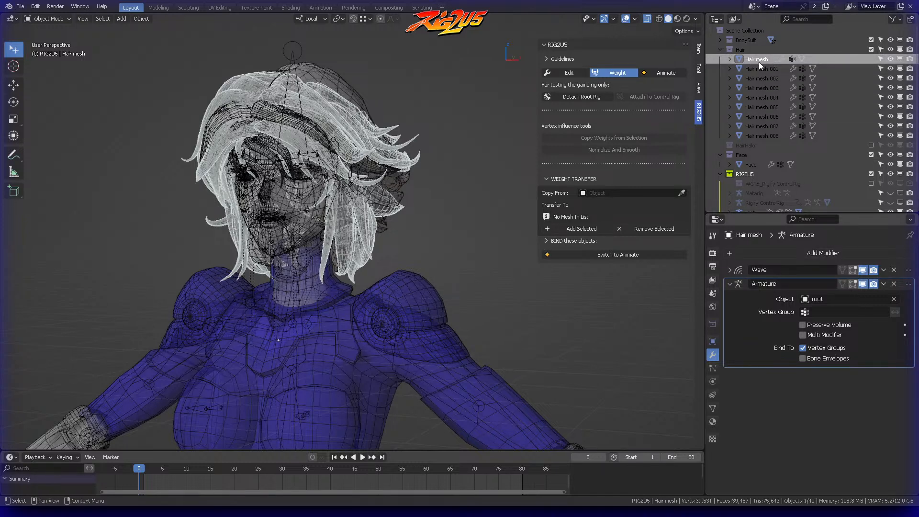
click(883, 284)
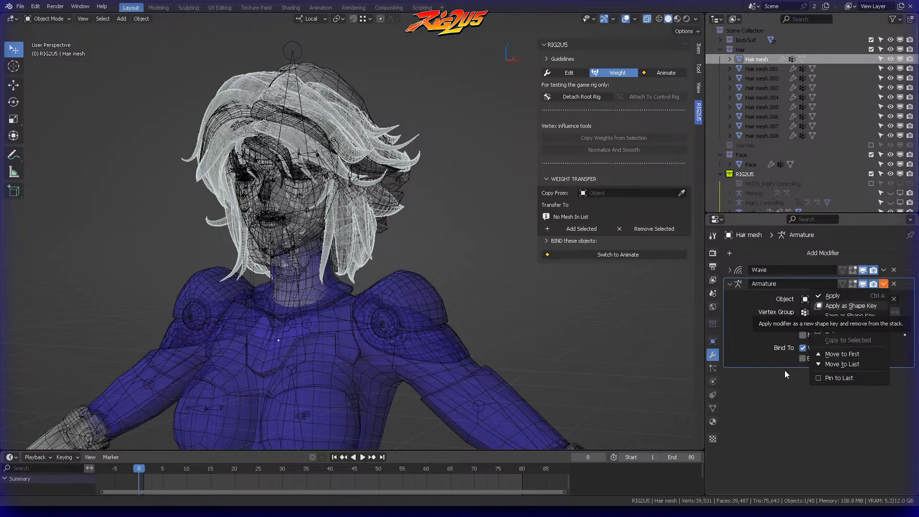
click(765, 69)
click(766, 136)
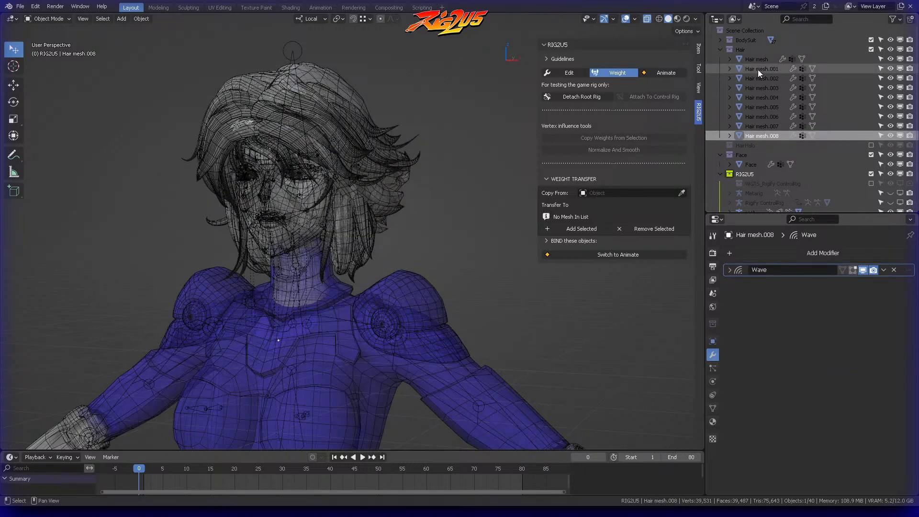
shift+click(757, 70)
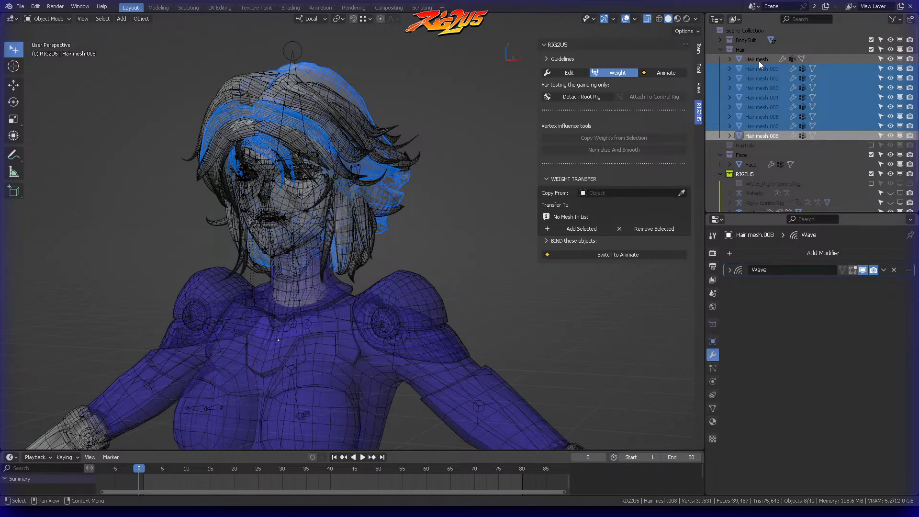
shift+click(759, 61)
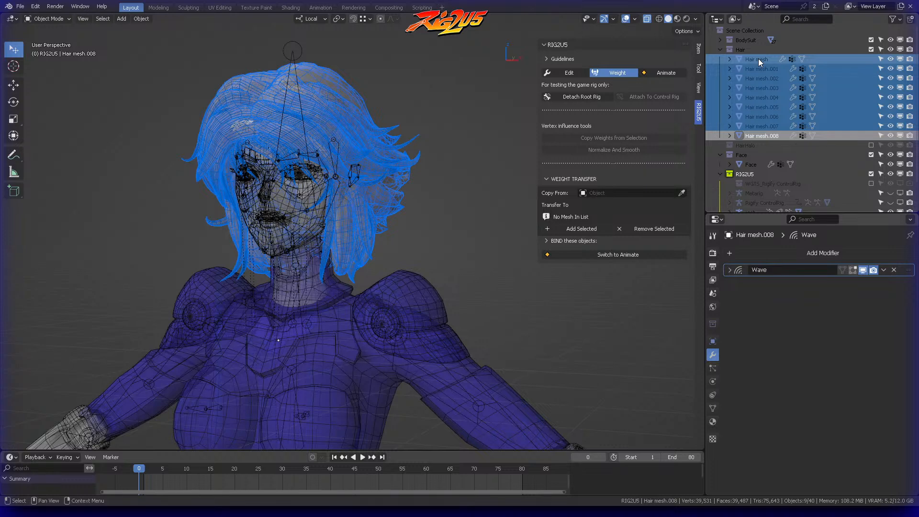
ctrl+click(758, 58)
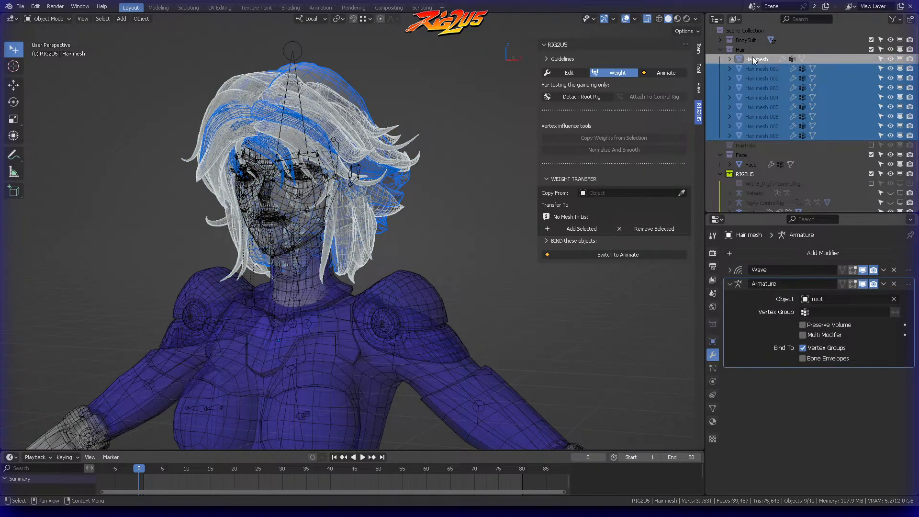
click(883, 284)
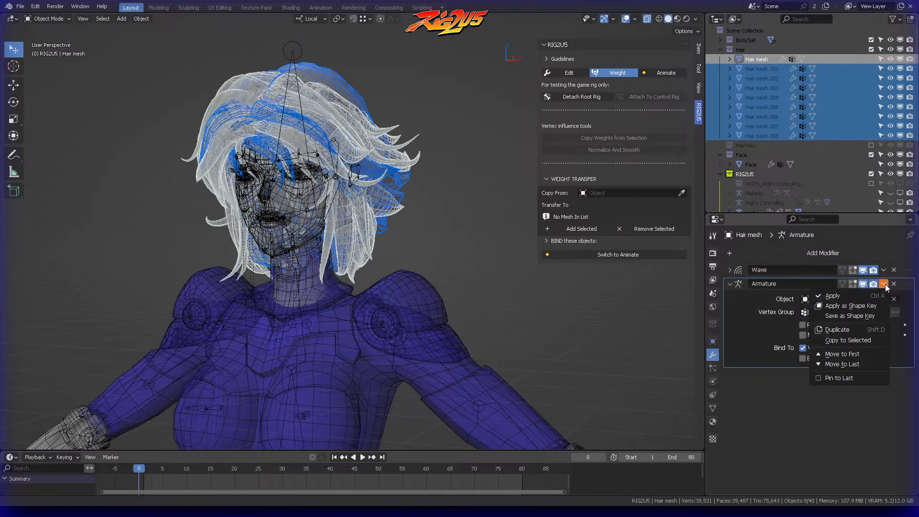
click(843, 340)
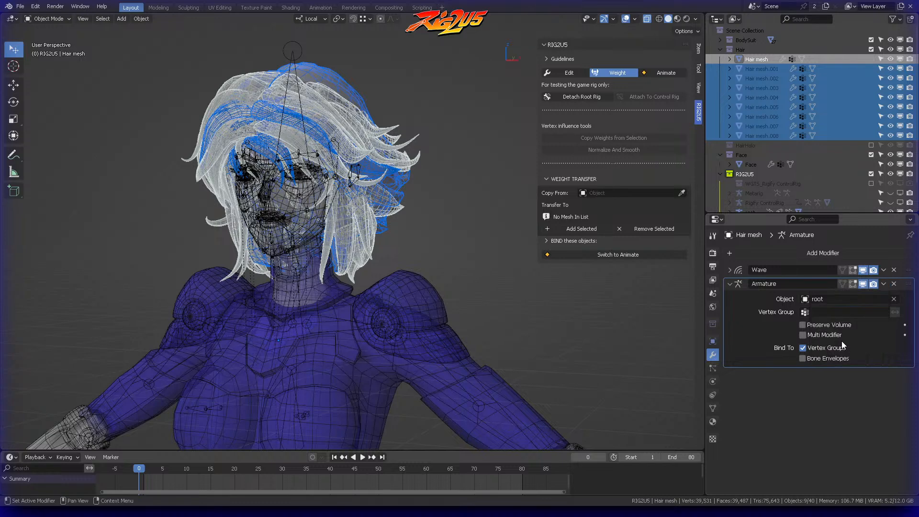
Step: Examine each hair mesh in the Hair collection for the copied Armature modifier and its object
click(760, 111)
click(760, 125)
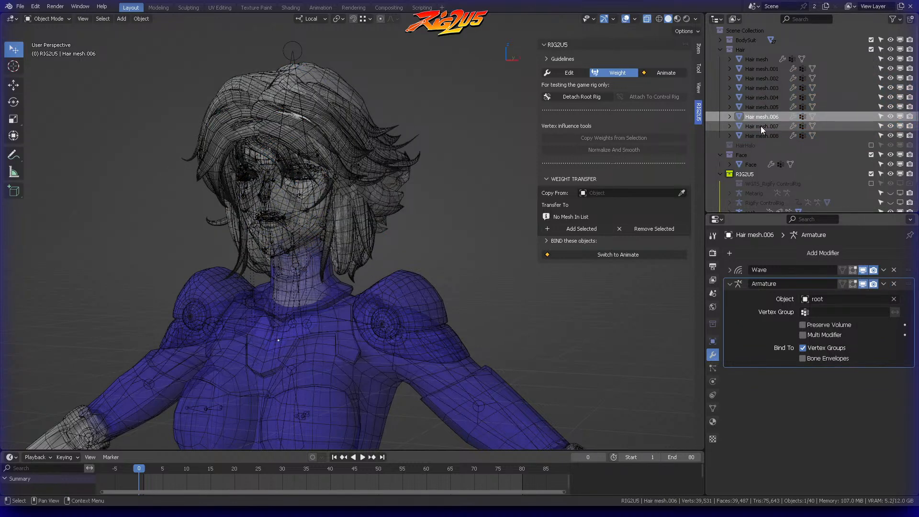
click(762, 97)
click(763, 80)
click(763, 66)
click(762, 81)
click(760, 135)
click(762, 108)
click(760, 68)
click(759, 58)
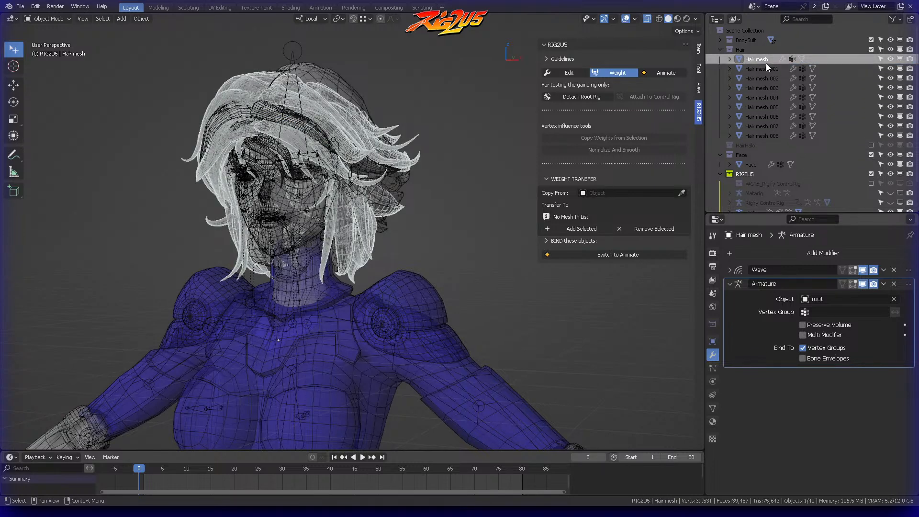
click(766, 69)
click(762, 98)
click(761, 126)
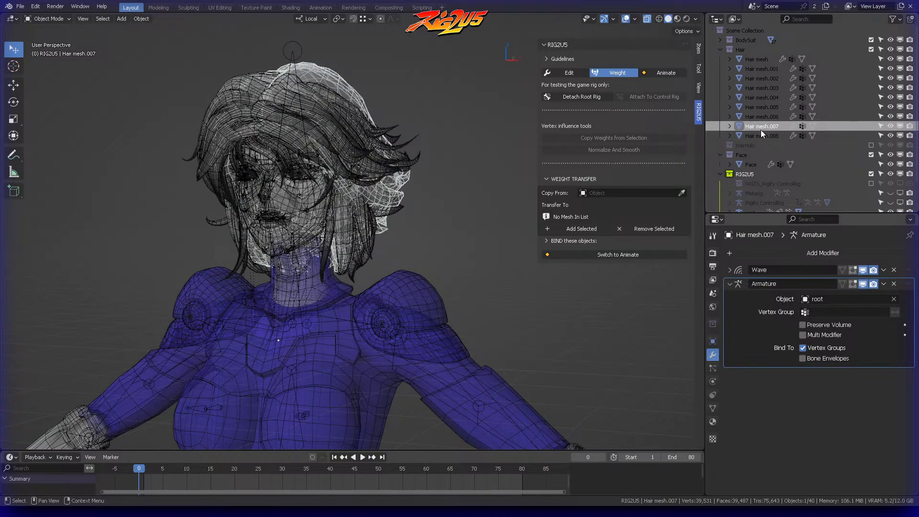
click(761, 136)
Step: Switch RIG2U5 to Animate mode and test the hair by freely rotating the head control, cancelling the rotation
key(ctrl+Tab)
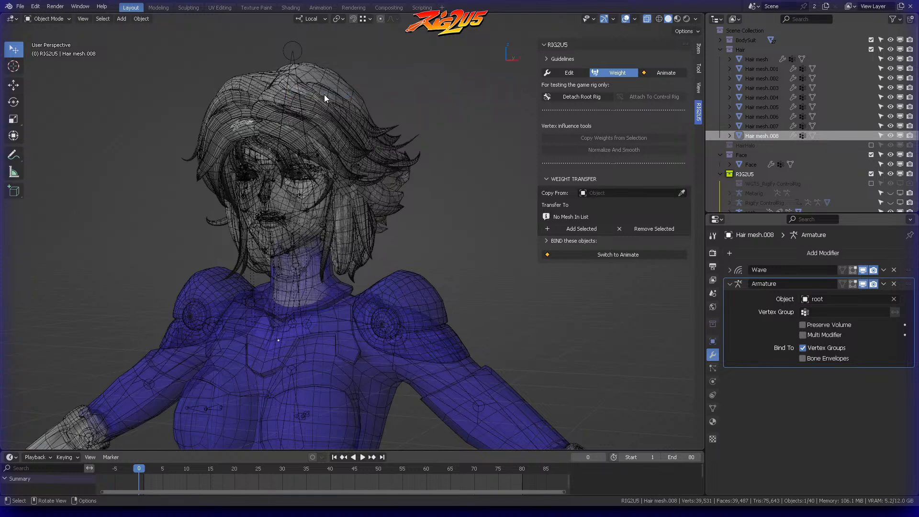
click(295, 56)
key(ctrl+Tab)
click(665, 72)
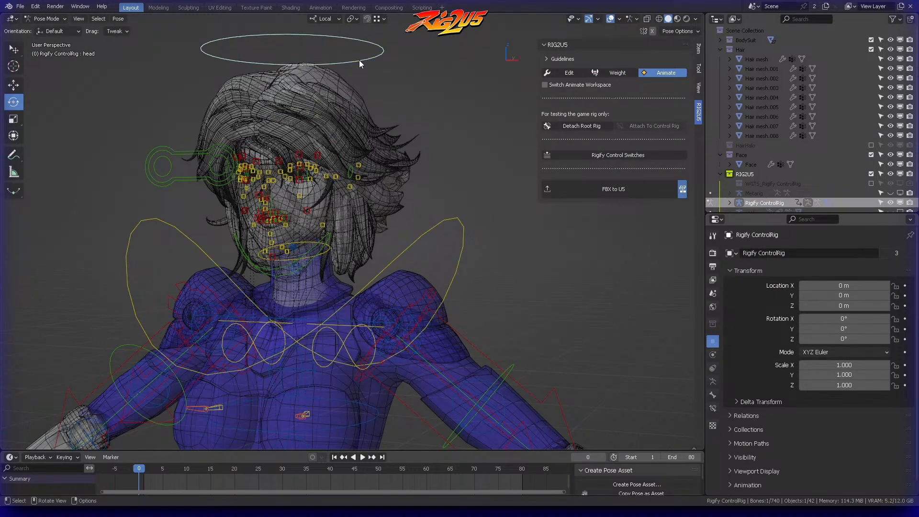
scroll(364, 110, down, 2)
key(r)
key(r)
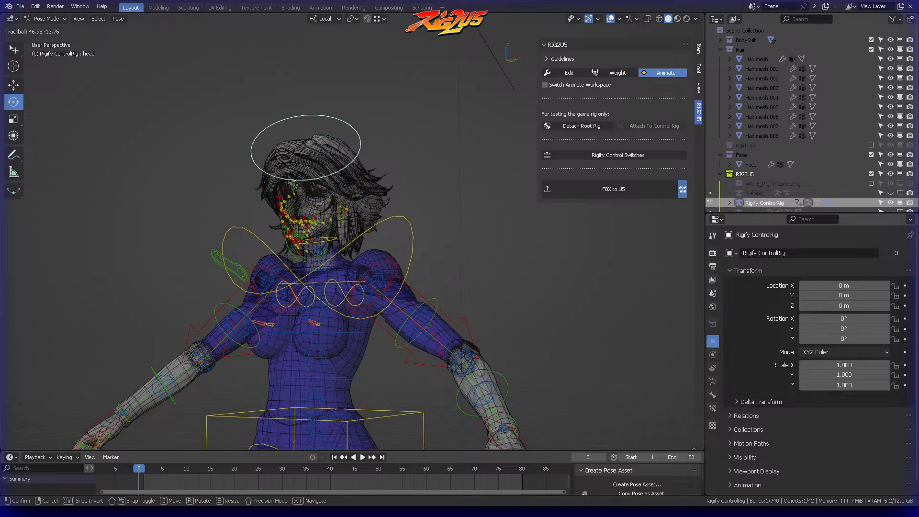
right_click(434, 138)
Step: Select the control rig in Object mode and switch RIG2U5 to Weight mode and back to Animate
key(ctrl+Tab)
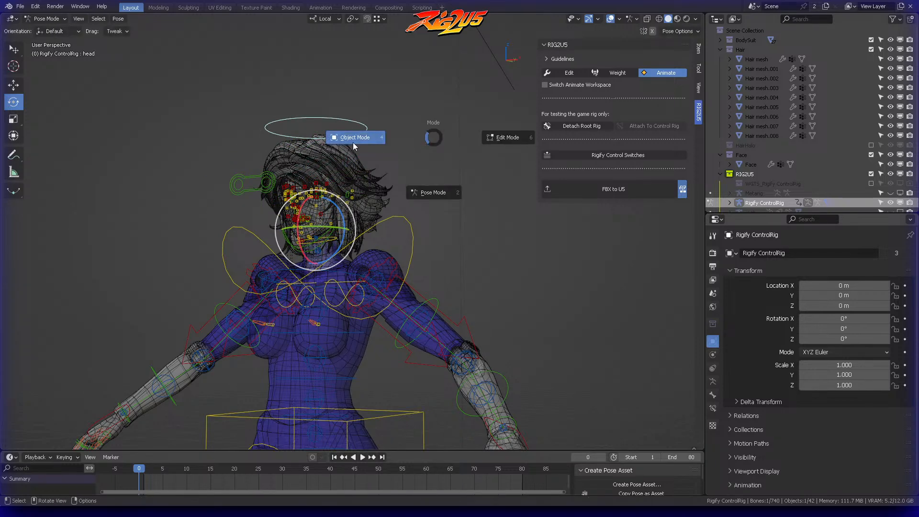
click(352, 144)
click(420, 137)
middle_drag(420, 138, 426, 148)
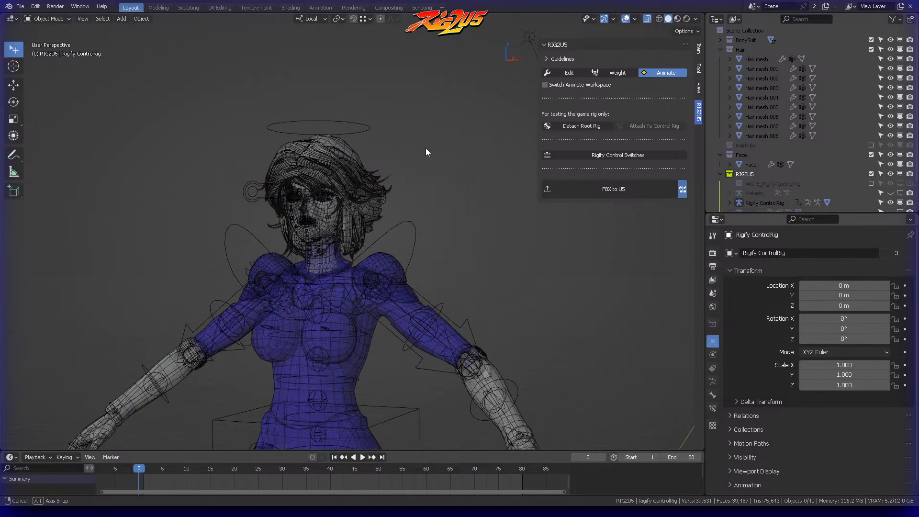
click(352, 127)
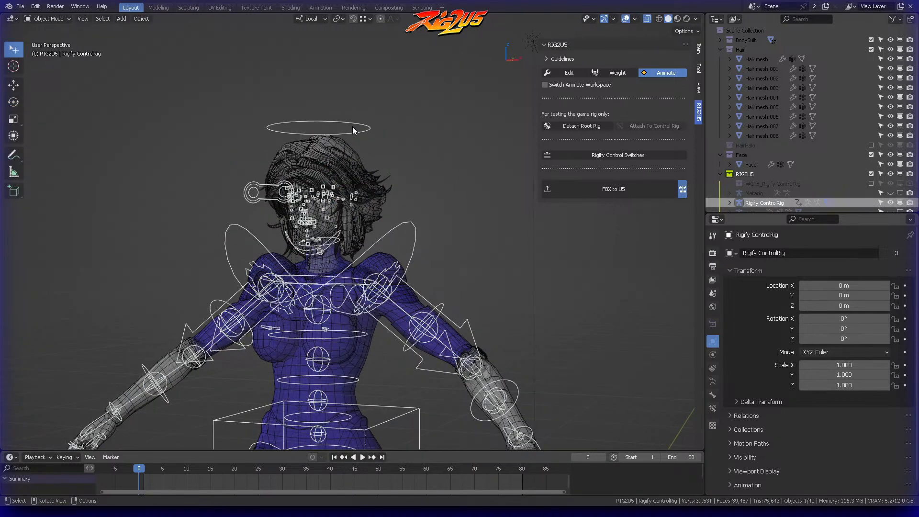
click(617, 72)
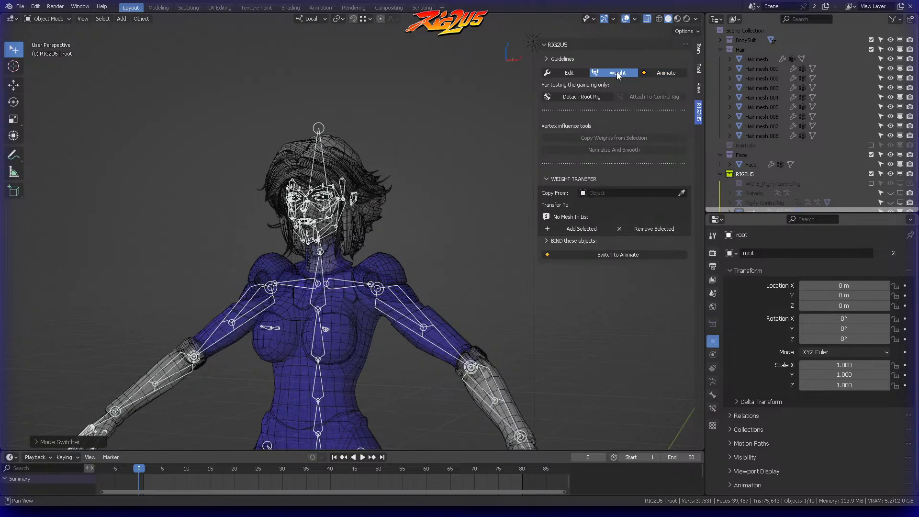
click(660, 72)
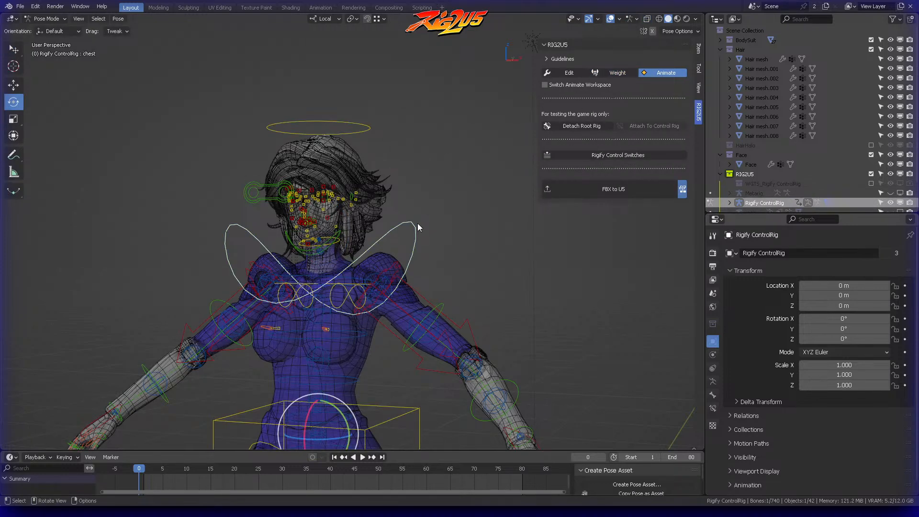
Step: Test-rotate the chest and head controls to check the hair and body, cancelling each rotation
key(r)
key(r)
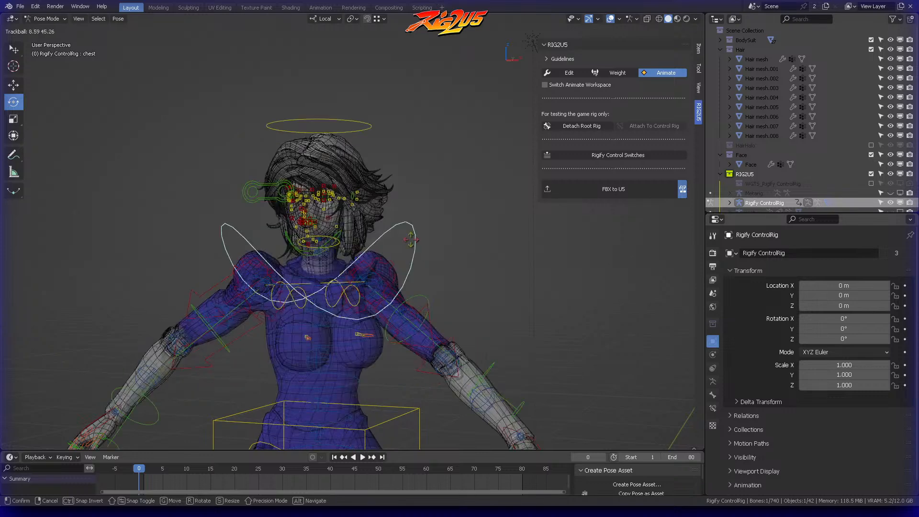
right_click(373, 117)
click(318, 242)
key(r)
key(r)
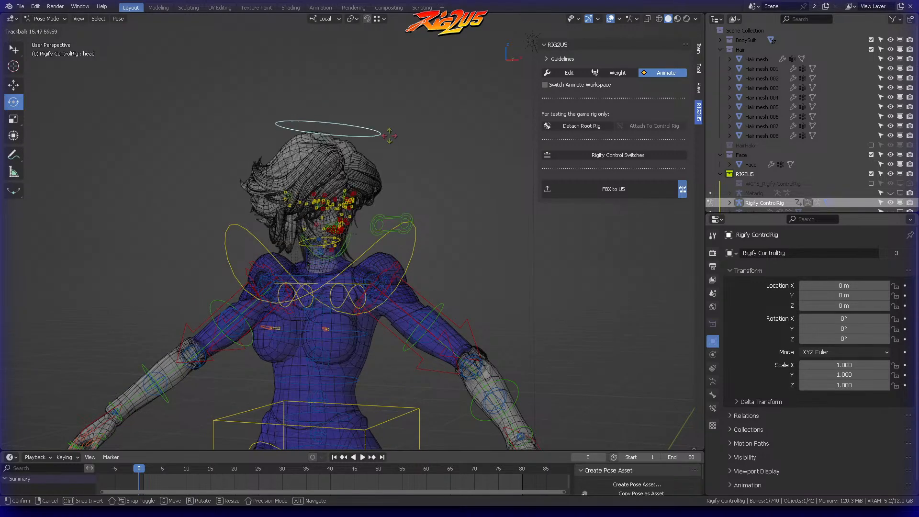
right_click(420, 144)
shift+middle_drag(433, 171, 409, 159)
click(418, 154)
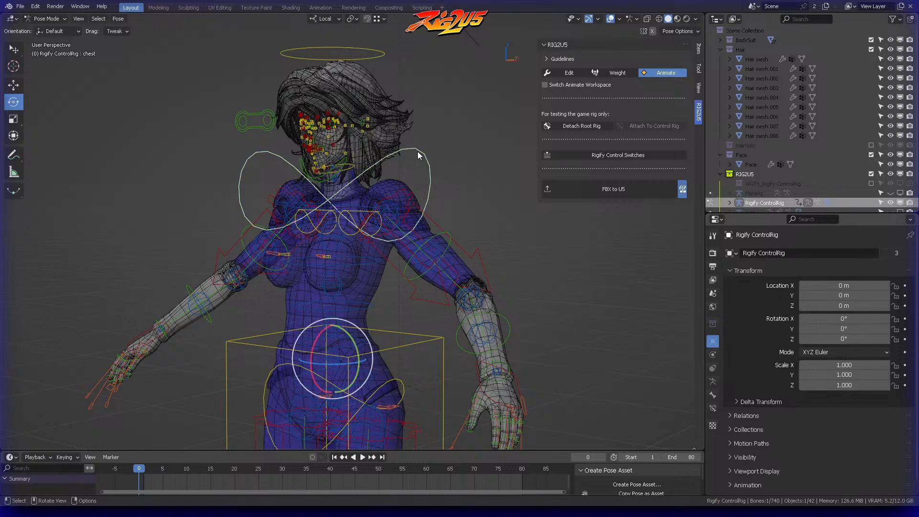
key(r)
right_click(464, 139)
Step: Return to Object mode and test-move the whole control rig, cancelling the move
middle_drag(464, 134, 452, 94)
scroll(474, 129, down, 2)
key(ctrl+Tab)
click(409, 139)
click(432, 149)
scroll(445, 177, down, 3)
shift+middle_drag(455, 200, 397, 315)
click(403, 385)
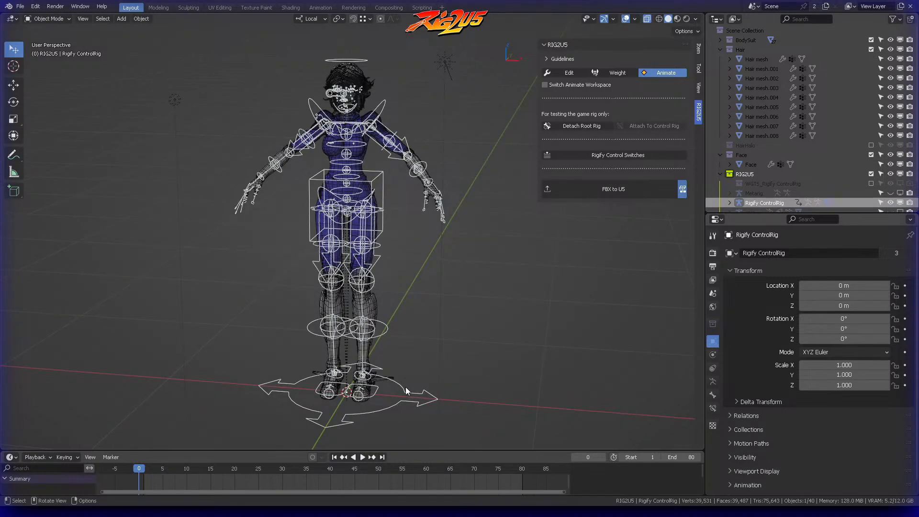
key(g)
right_click(412, 365)
Step: Select Hair mesh together with Hair mesh.001, .002, .003, .007 and .008 on the character's head
scroll(428, 268, up, 4)
shift+middle_drag(441, 116, 426, 307)
scroll(418, 178, up, 3)
middle_drag(402, 139, 389, 113)
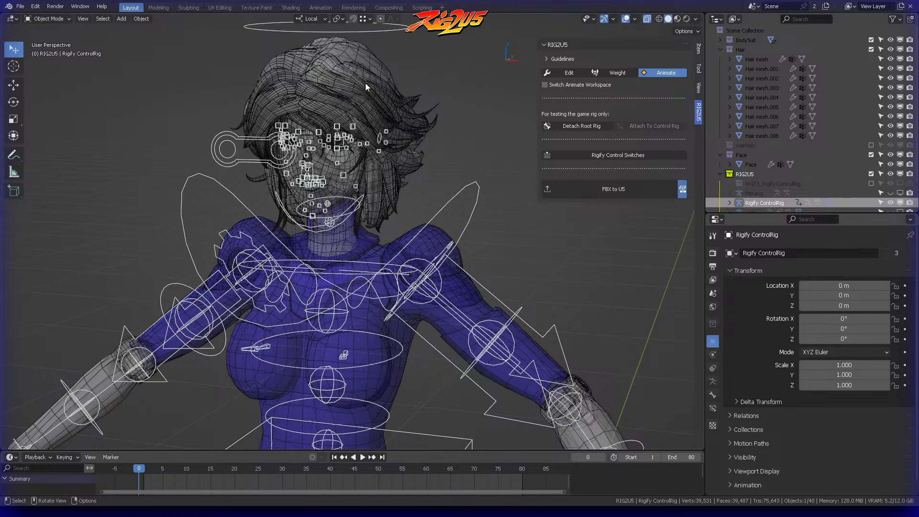
click(364, 82)
middle_drag(390, 48, 380, 112)
shift+click(362, 132)
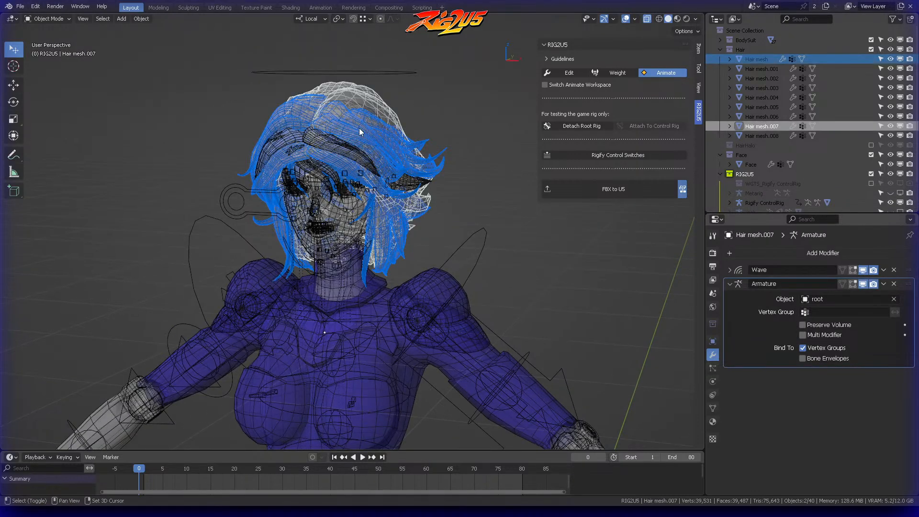
shift+click(336, 142)
shift+click(319, 144)
shift+click(300, 150)
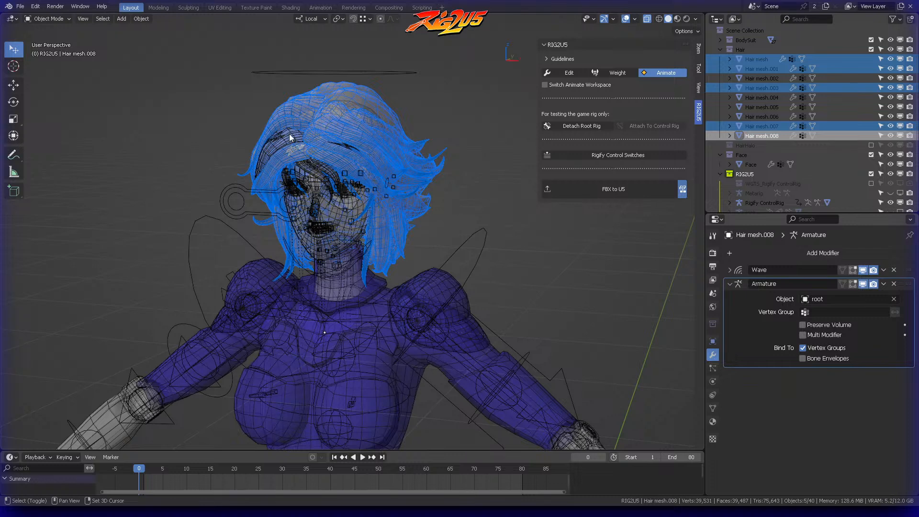
shift+click(291, 138)
shift+click(344, 148)
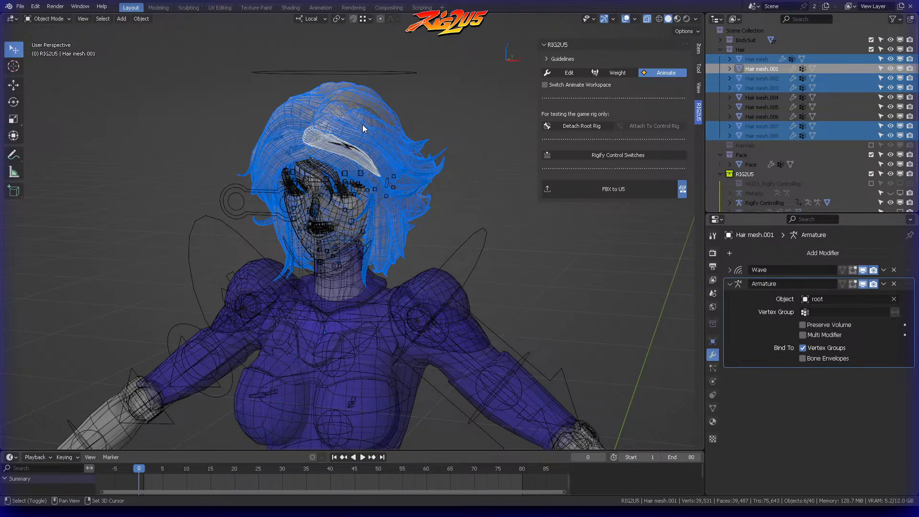
shift+click(347, 146)
shift+click(349, 149)
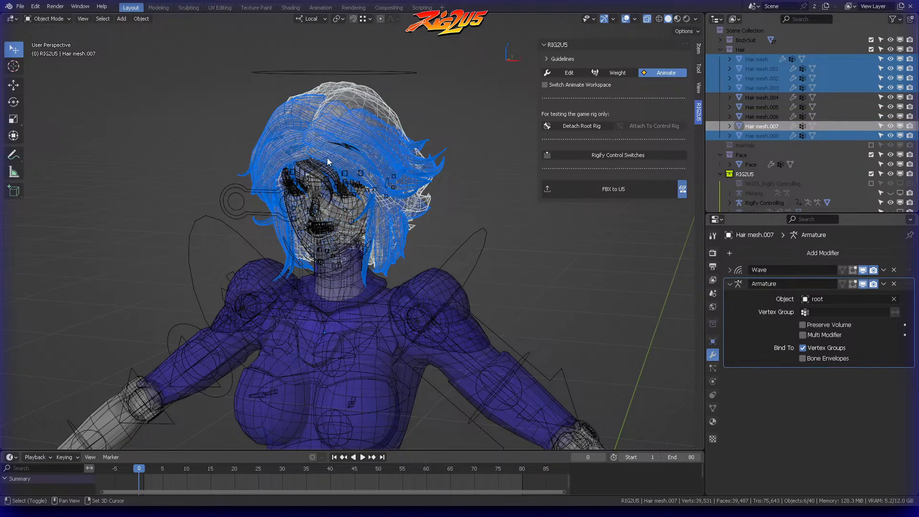
Step: Add Hair mesh.004, .005 and .006 to the current hair selection
shift+click(329, 174)
scroll(336, 153, up, 6)
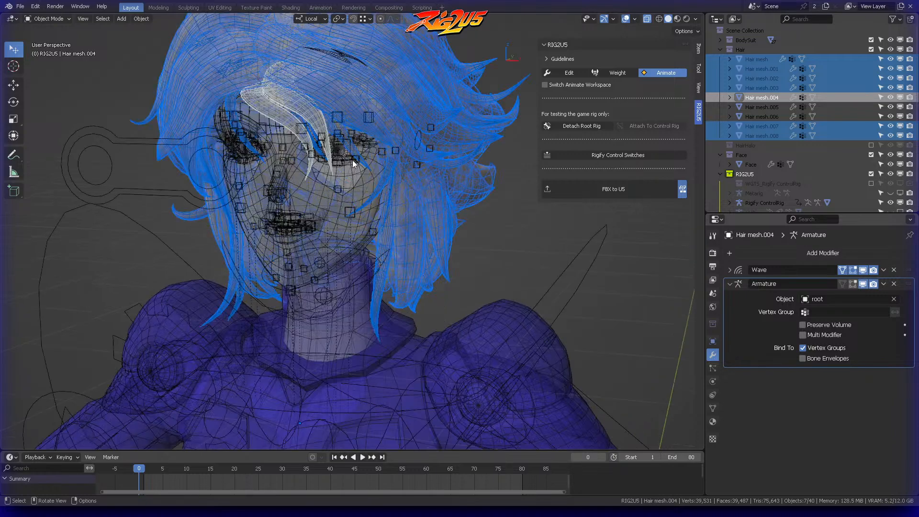
scroll(335, 134, up, 4)
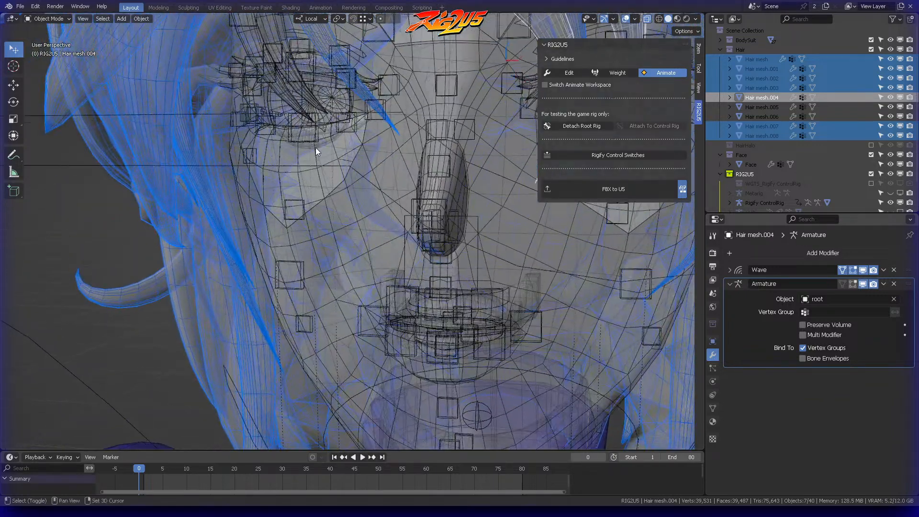
shift+click(307, 97)
scroll(344, 111, down, 8)
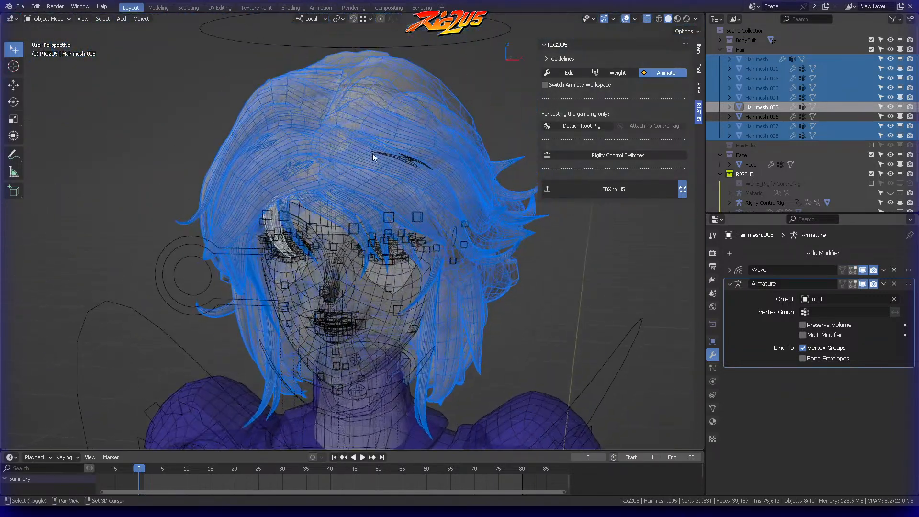
shift+click(402, 157)
scroll(421, 128, down, 2)
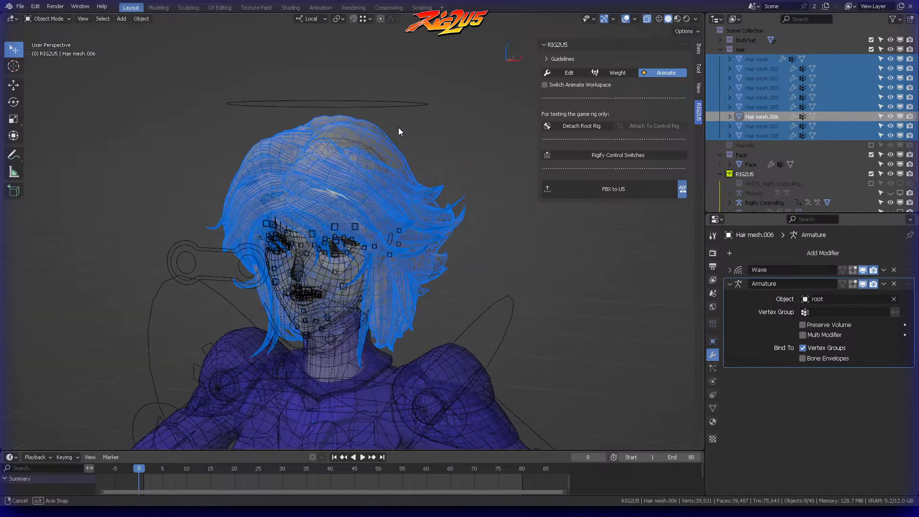
Step: Add the Rigify ControlRig as the active object and parent all selected hair meshes to it
shift+click(387, 106)
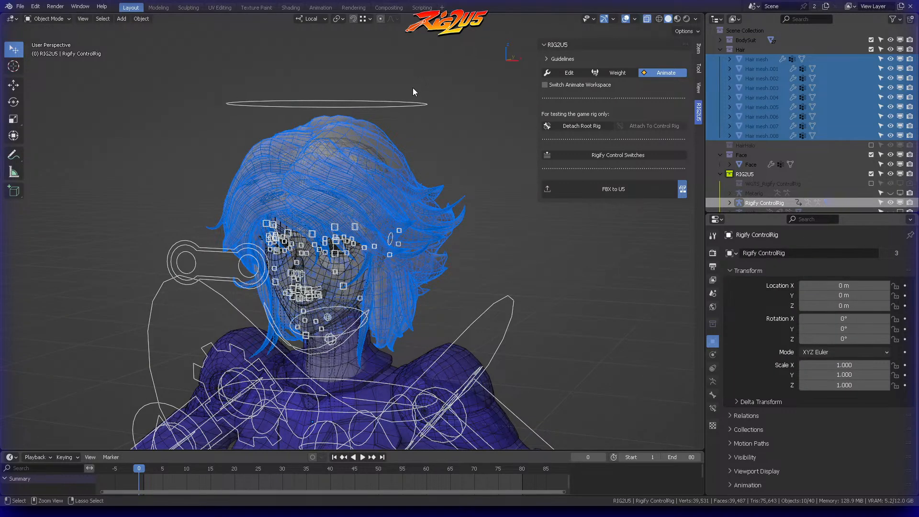
key(ctrl+p)
click(413, 88)
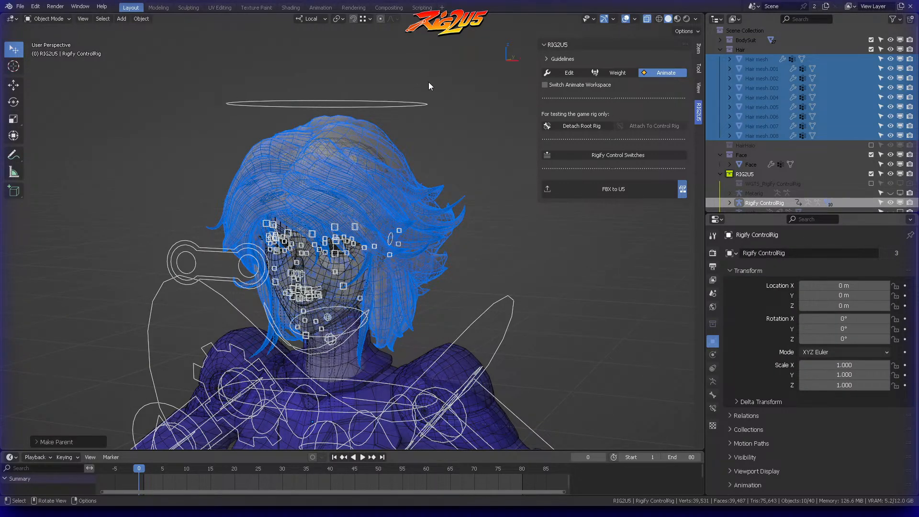
Step: Select only the Rigify ControlRig and save the Blender file
click(409, 113)
scroll(411, 119, down, 5)
mouse_move(430, 241)
shift+middle_down()
mouse_move(375, 171)
mouse_move(401, 187)
mouse_move(363, 206)
mouse_move(422, 238)
shift+middle_up()
scroll(389, 182, down, 4)
key(ctrl+s)
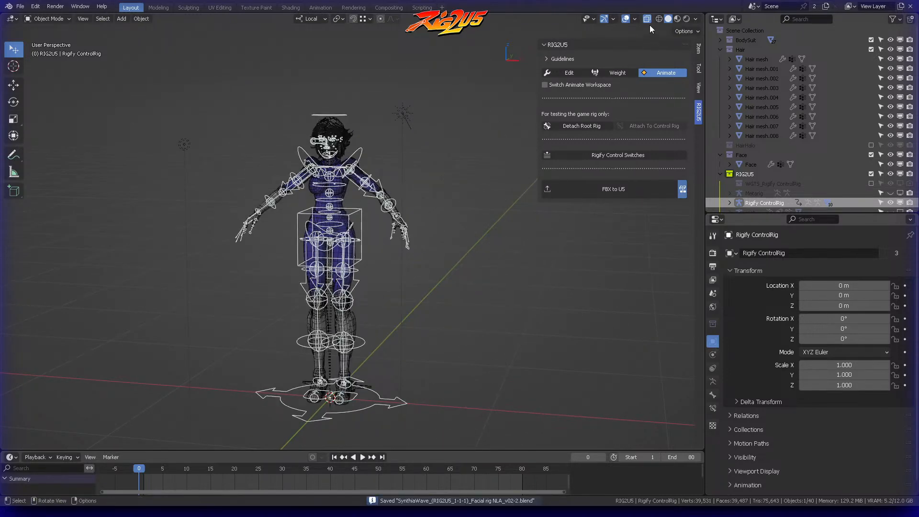
Step: Turn off the 3D cursor in the viewport overlays and deselect the control rig
click(635, 18)
click(640, 86)
click(458, 98)
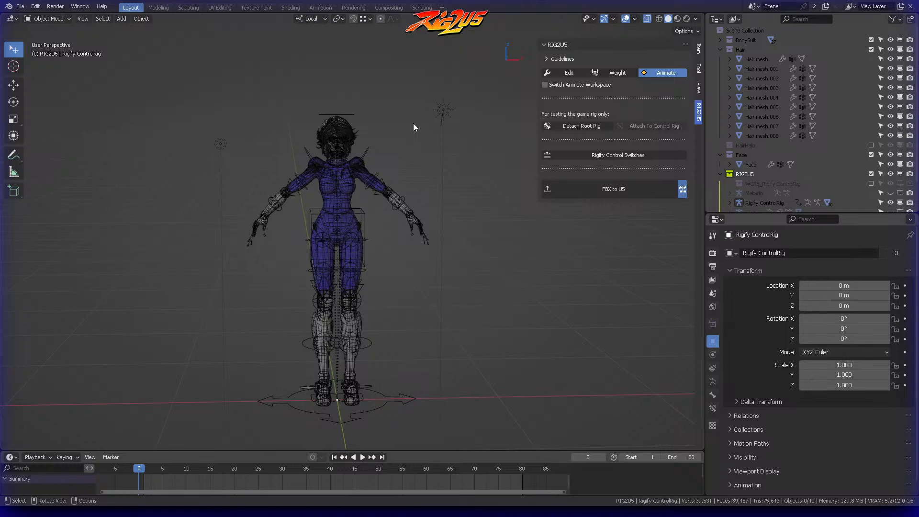
Step: Put the control rig in Pose mode, test-move the left hand IK control, cancel the move and deselect all bones
middle_drag(412, 123, 432, 142)
scroll(388, 107, up, 4)
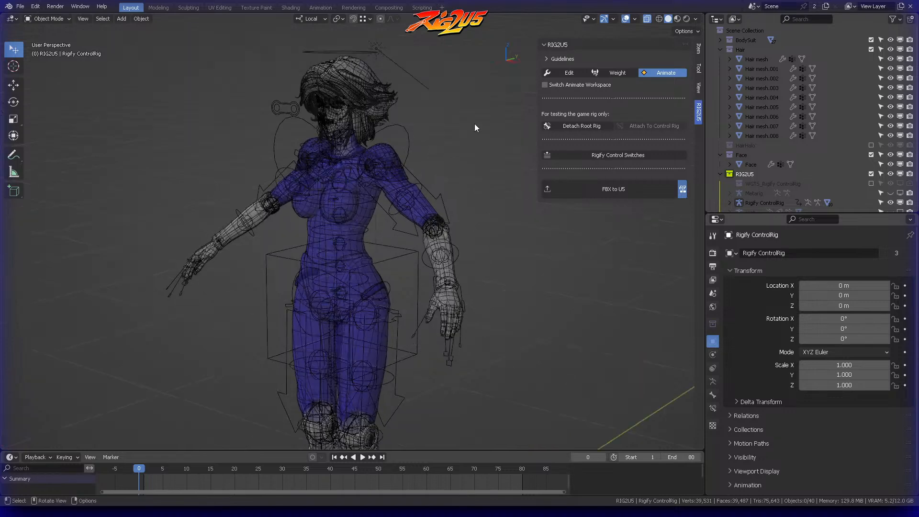
middle_drag(454, 109, 423, 151)
click(479, 300)
key(Tab)
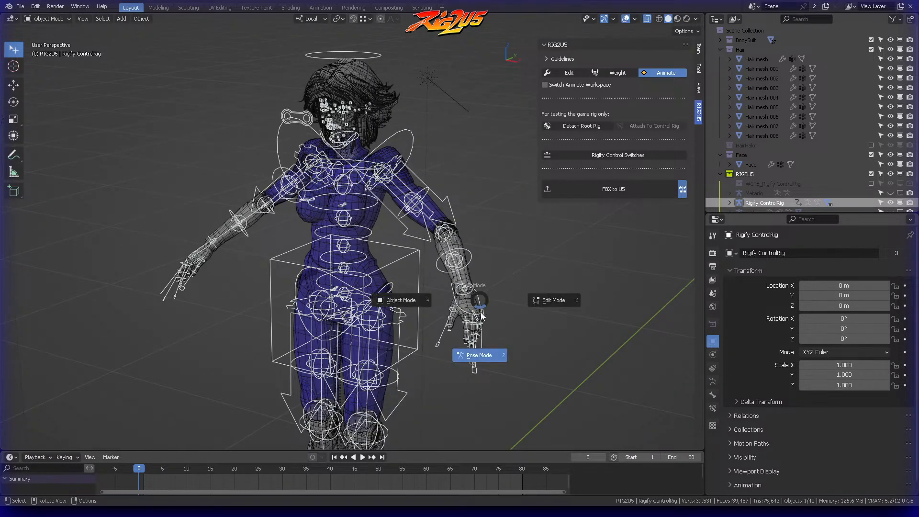
click(480, 346)
click(480, 304)
key(g)
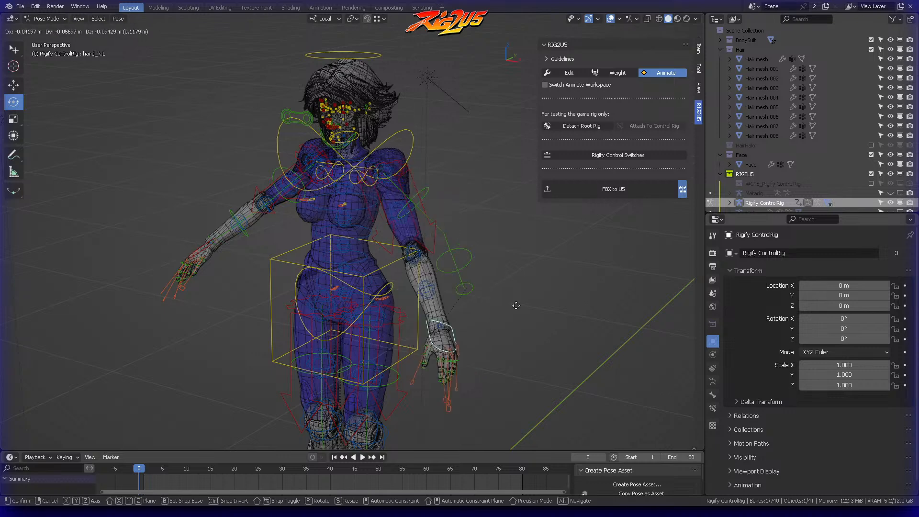
right_click(448, 225)
key(alt+a)
Step: Return the control rig to Object mode, put it back in Pose mode and save the file
middle_drag(448, 225, 436, 90)
scroll(452, 179, down, 2)
key(Tab)
click(384, 96)
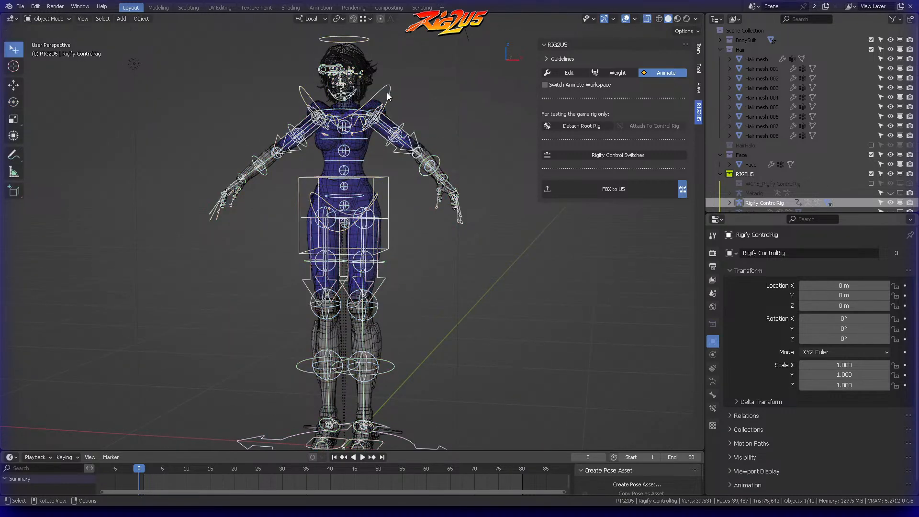
click(387, 85)
key(Tab)
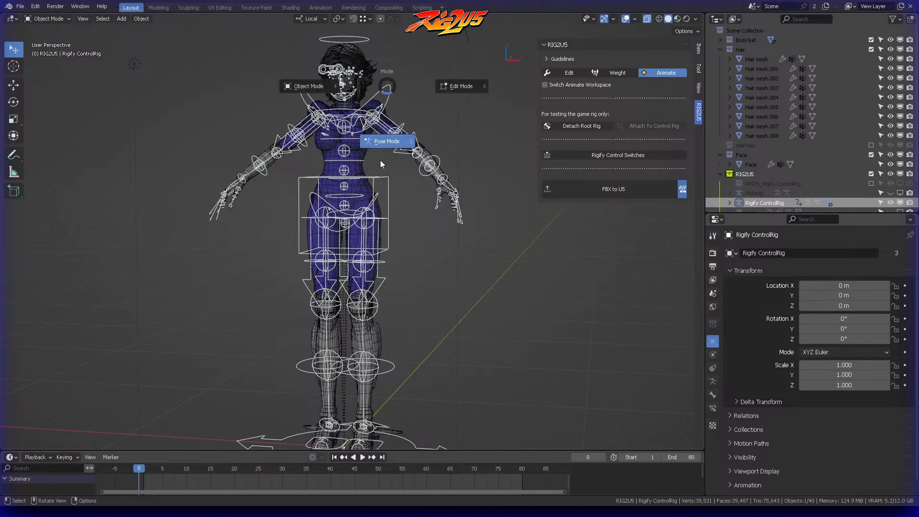
click(386, 141)
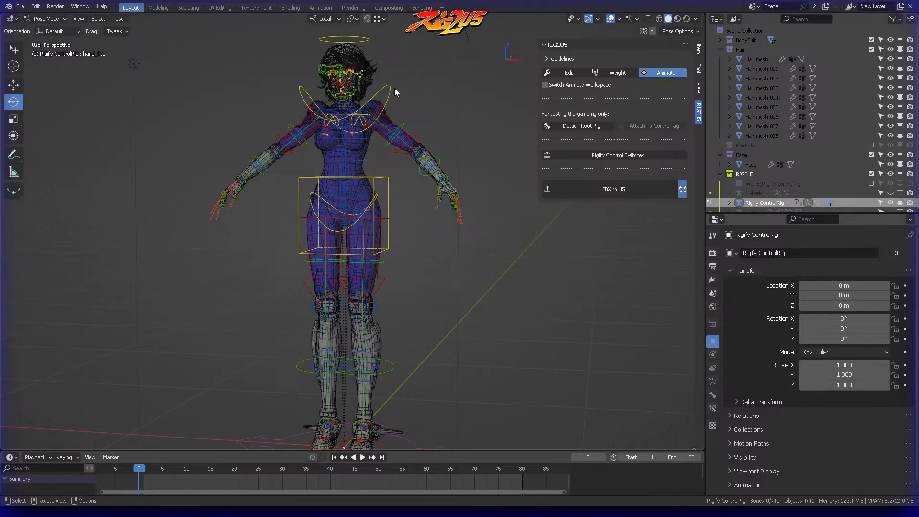
key(ctrl+s)
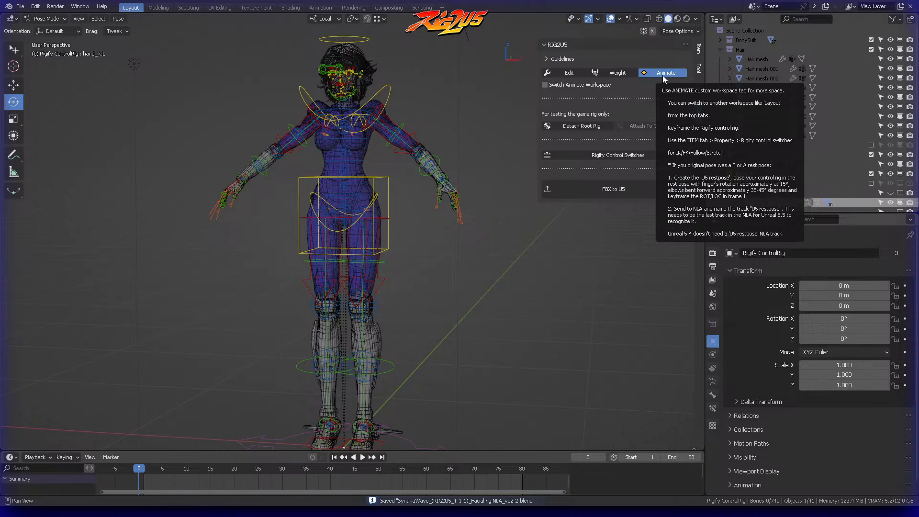
Step: Switch to the Animation workspace and enlarge the Action Editor above the NLA editor
click(614, 192)
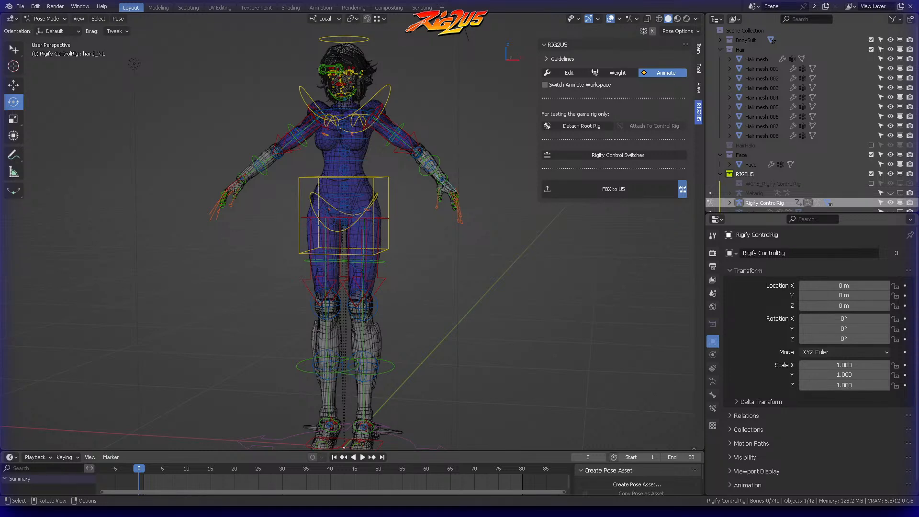
middle_drag(433, 250, 446, 438)
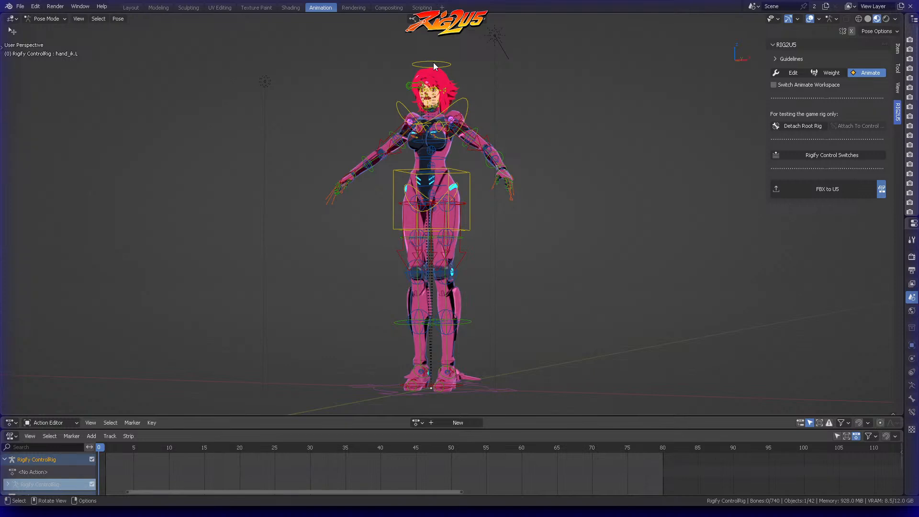
middle_drag(433, 62, 531, 105)
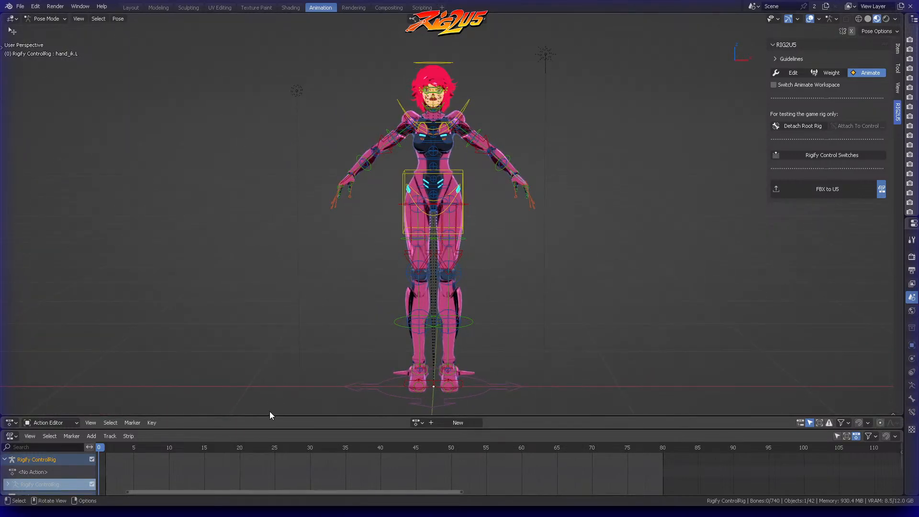
drag(272, 414, 281, 373)
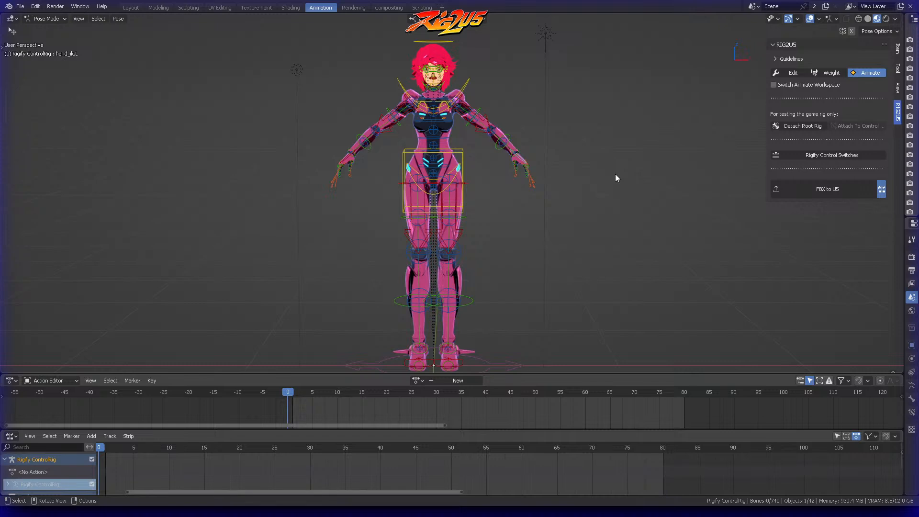
Step: Select all visible control bones of the Rigify ControlRig in Pose mode
middle_drag(627, 169, 577, 175)
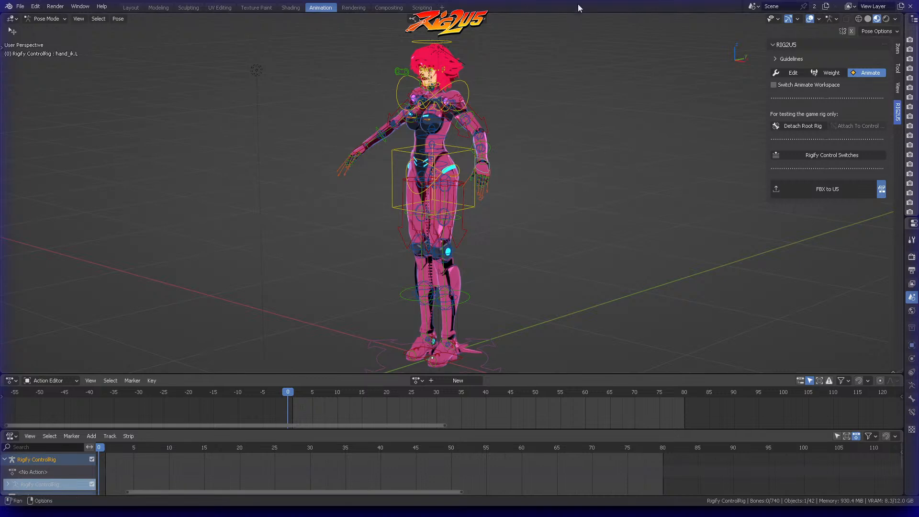
middle_drag(574, 38, 599, 98)
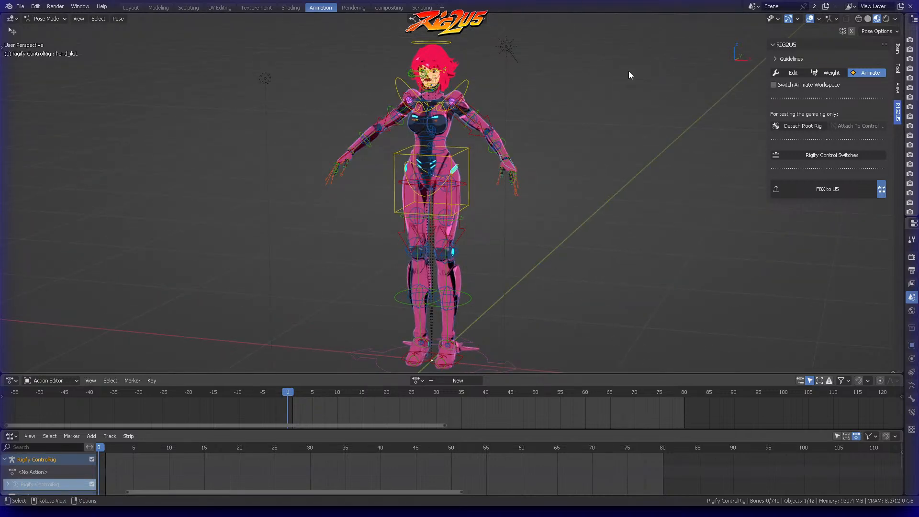
middle_drag(628, 75, 434, 134)
middle_drag(475, 92, 506, 151)
scroll(509, 163, down, 2)
key(a)
middle_drag(514, 188, 426, 136)
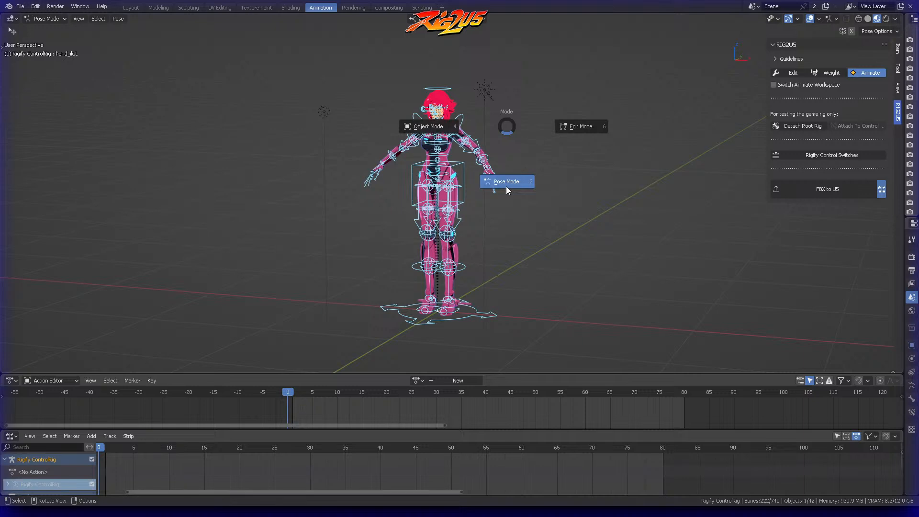
click(506, 186)
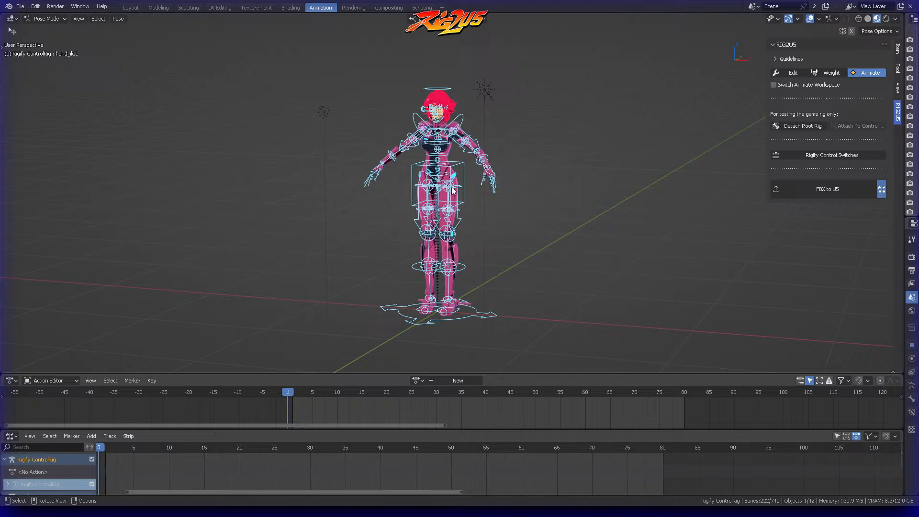
Step: Create a new action for the control rig and name it U5_restpose
click(457, 380)
double_click(416, 380)
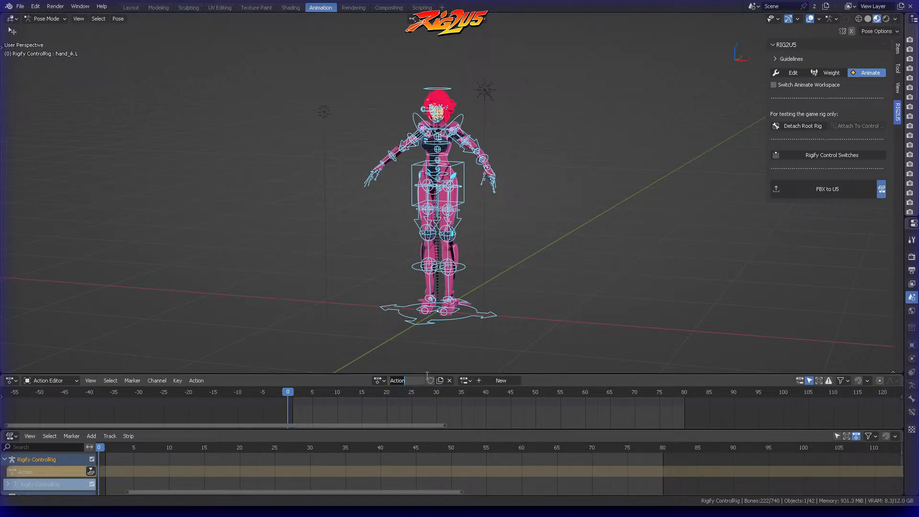
text(u5_)
key(BackSpace)
key(BackSpace)
key(BackSpace)
text(U5_restopo)
key(BackSpace)
key(BackSpace)
key(BackSpace)
text(pose)
key(Return)
Step: Set the current frame to 1 and enlarge the Action Editor with a closer timeline view
click(292, 393)
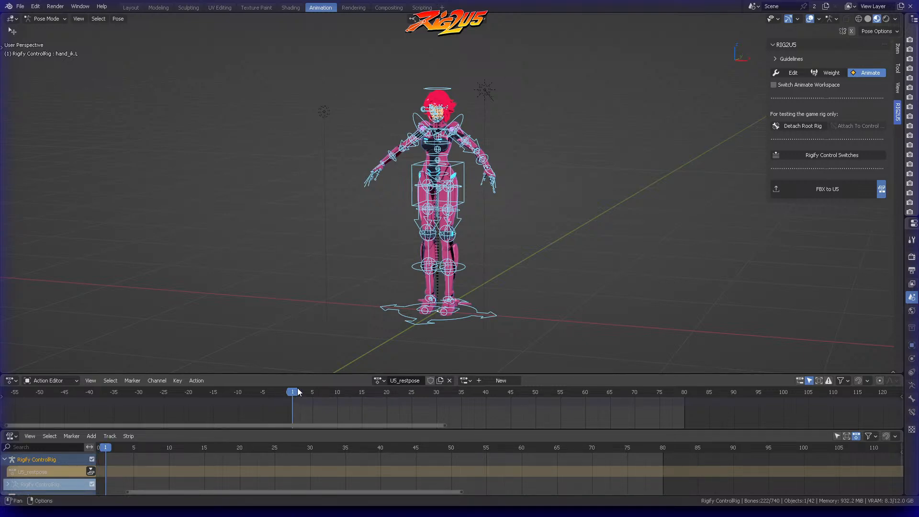
drag(311, 375, 310, 345)
scroll(292, 409, up, 5)
scroll(225, 380, up, 2)
scroll(191, 470, up, 1)
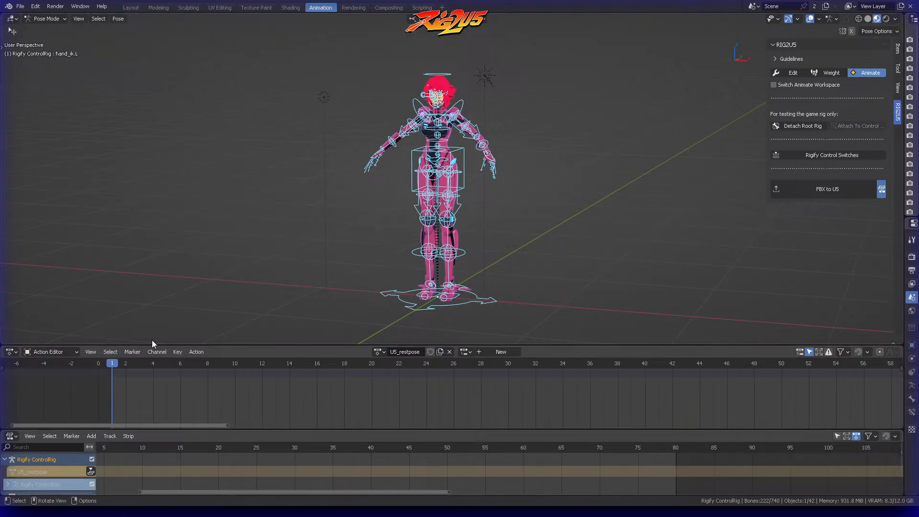
Step: Set the upper animation area to the Dope Sheet's Action Editor mode and enlarge the NLA editor beneath it
click(47, 353)
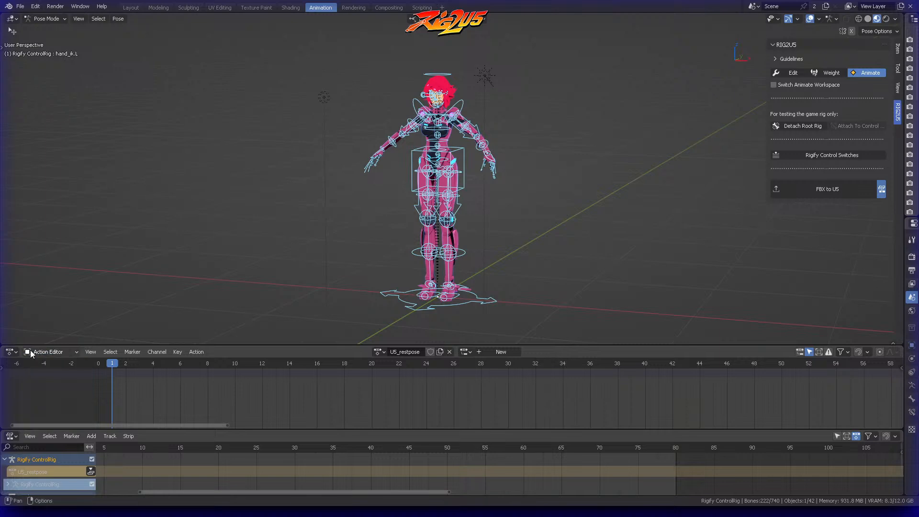
click(10, 352)
click(142, 378)
click(65, 351)
click(62, 385)
drag(139, 429, 139, 404)
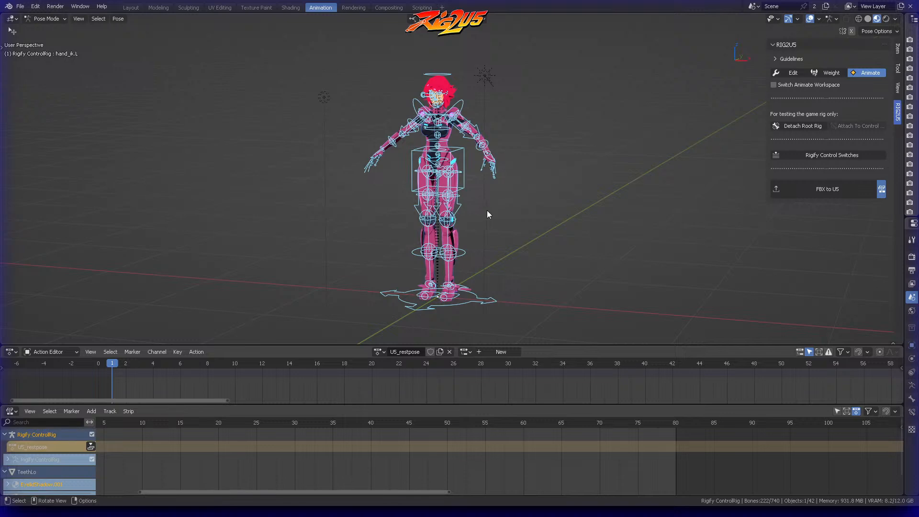
Step: Insert a Location, Rotation & Scale keyframe for all selected control bones at frame 1 of U5_restpose
middle_drag(486, 211, 521, 185)
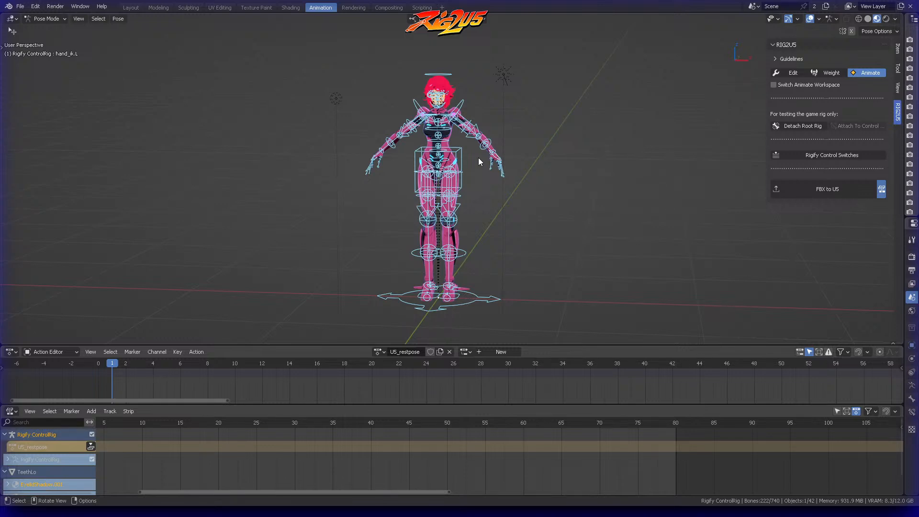
key(k)
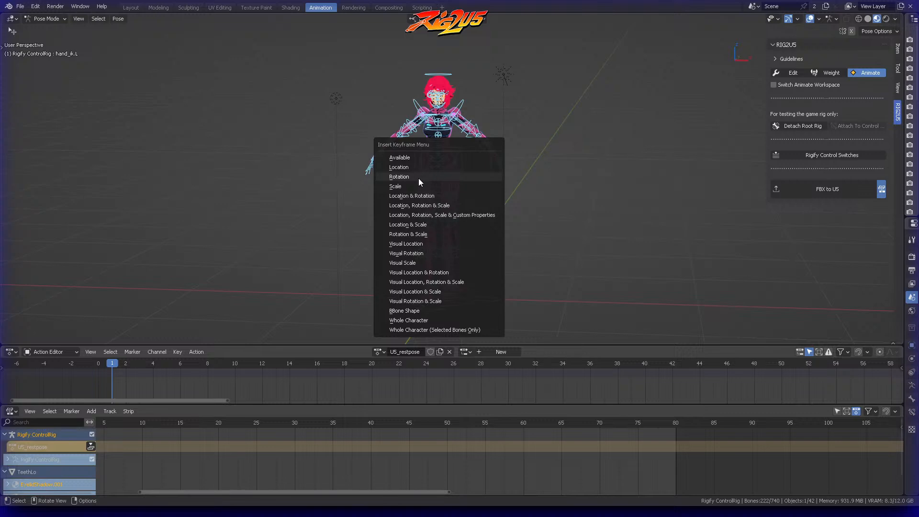
click(416, 207)
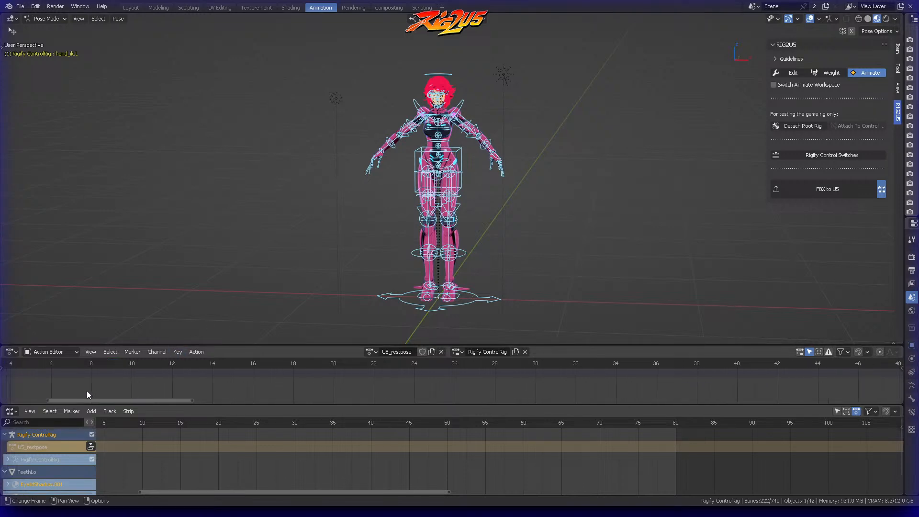
Step: Duplicate the frame 1 keyframe in the Action Editor to frame 2, turning on snapping to align it to the exact frame
scroll(96, 391, up, 4)
scroll(220, 396, up, 4)
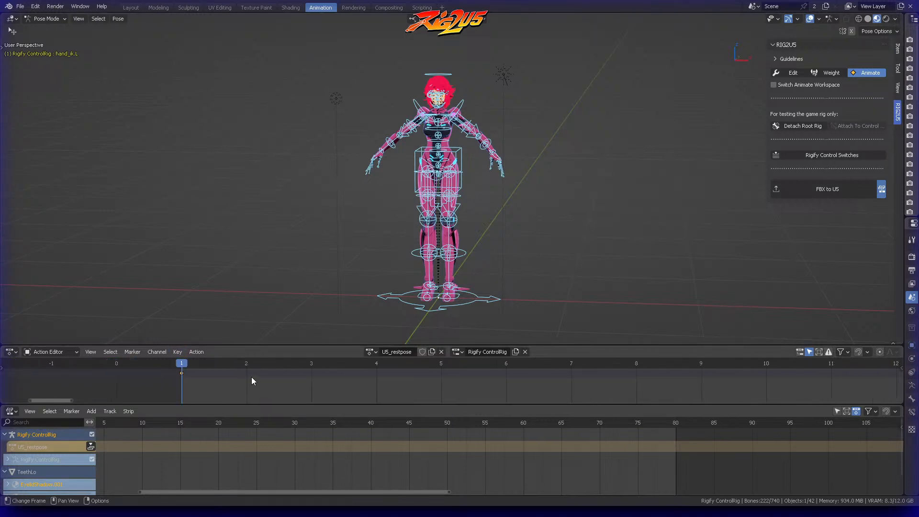
drag(244, 388, 216, 380)
key(shift+d)
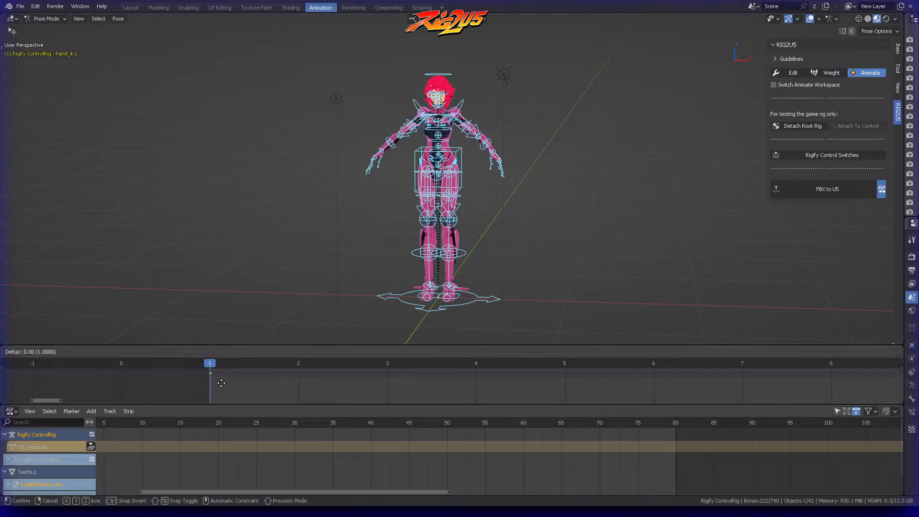
click(309, 383)
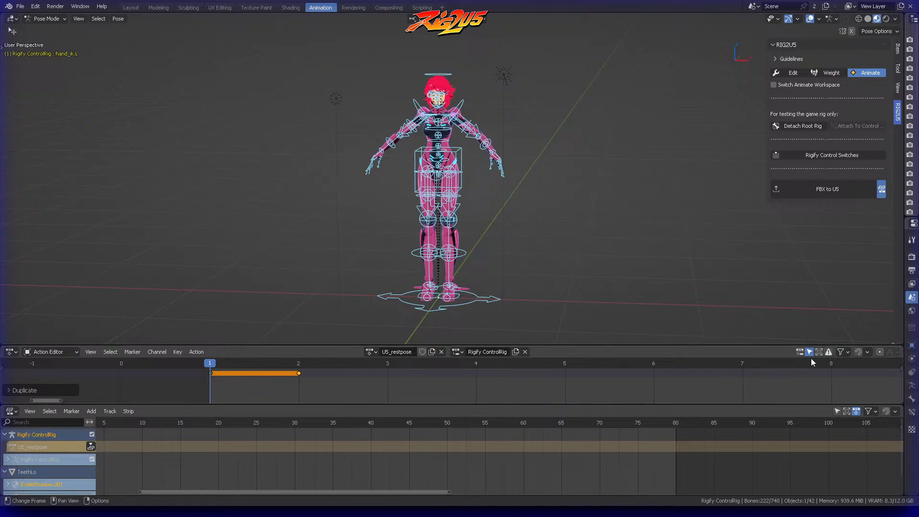
click(859, 352)
drag(299, 373, 271, 381)
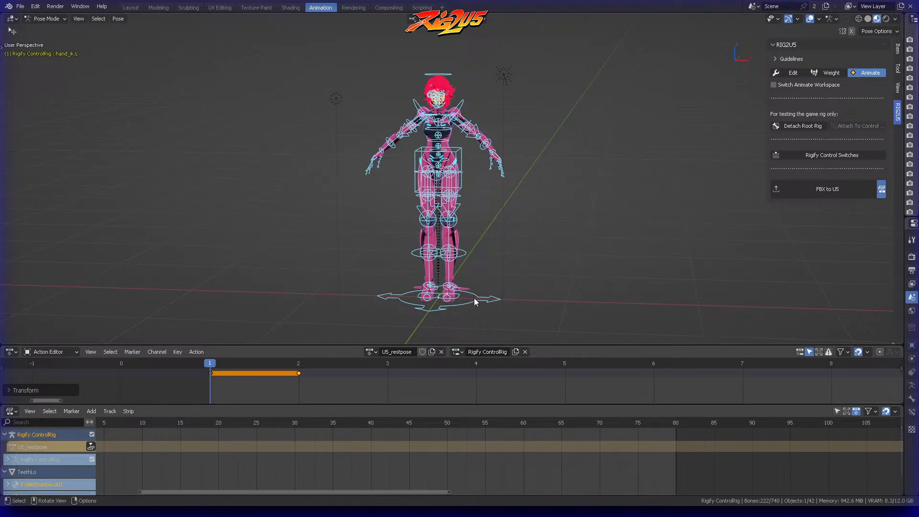
click(459, 351)
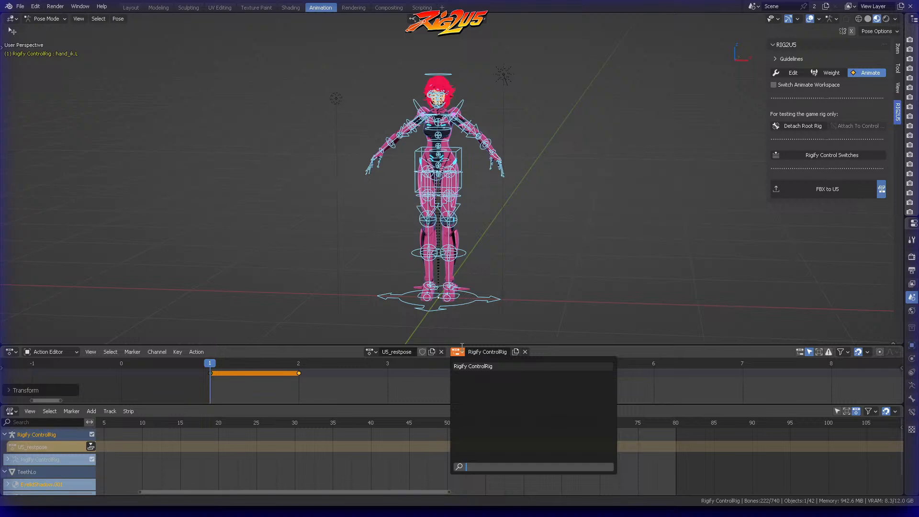
click(541, 352)
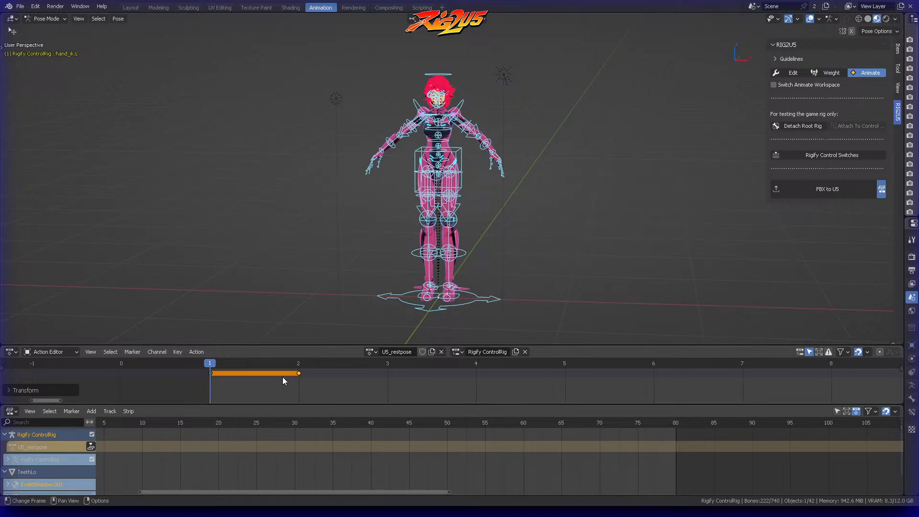
key(Tab)
click(481, 192)
Step: Push the U5_restpose action down onto the control rig's NLA track
click(207, 353)
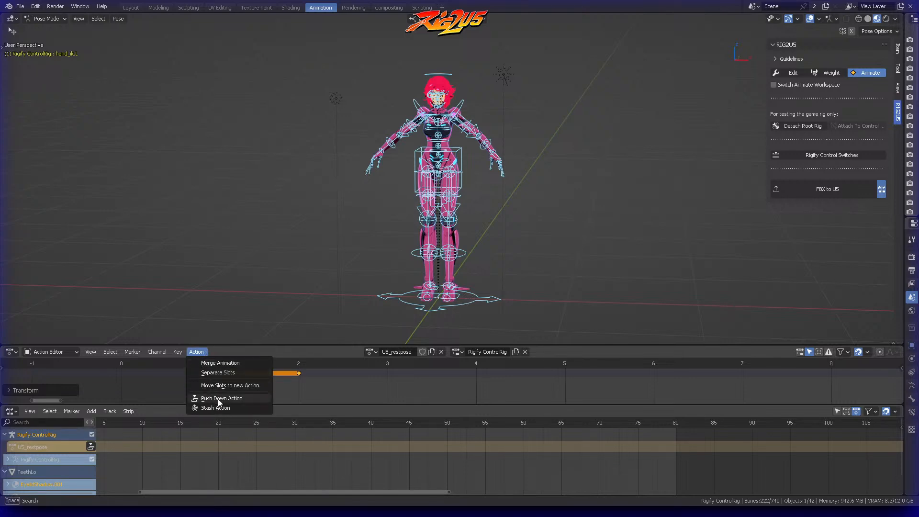
click(196, 352)
click(214, 397)
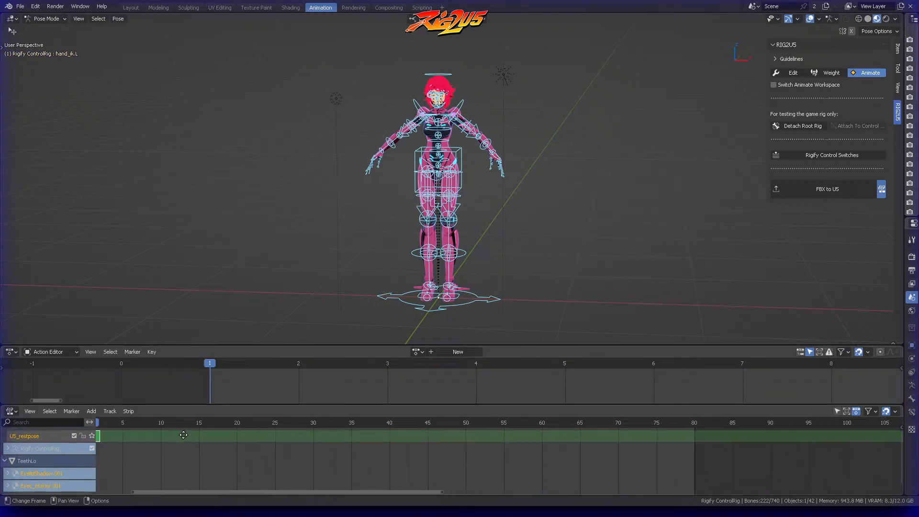
Step: Enlarge the NLA editor slightly and examine the U5_restpose strip's frame range up close
drag(215, 404, 215, 397)
middle_drag(134, 429, 351, 433)
scroll(328, 430, up, 6)
scroll(325, 429, up, 5)
middle_drag(199, 436, 467, 447)
scroll(349, 446, up, 11)
middle_drag(219, 450, 418, 452)
scroll(345, 451, up, 1)
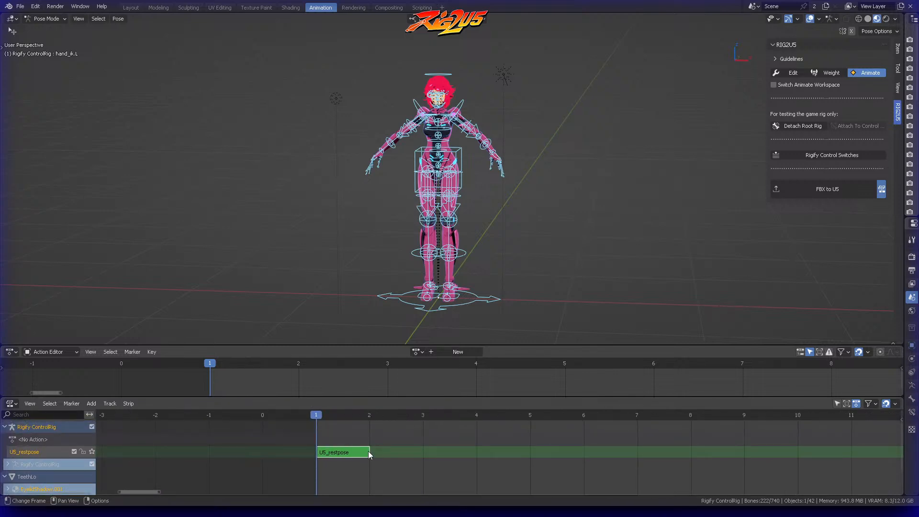
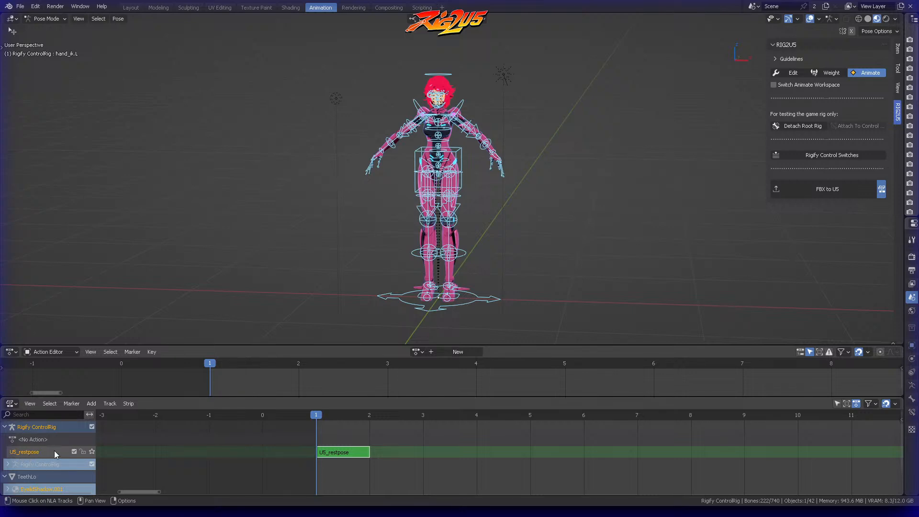
Step: Create a new action on the Rigify control rig in the Action Editor and name it Idle
middle_drag(508, 277, 570, 242)
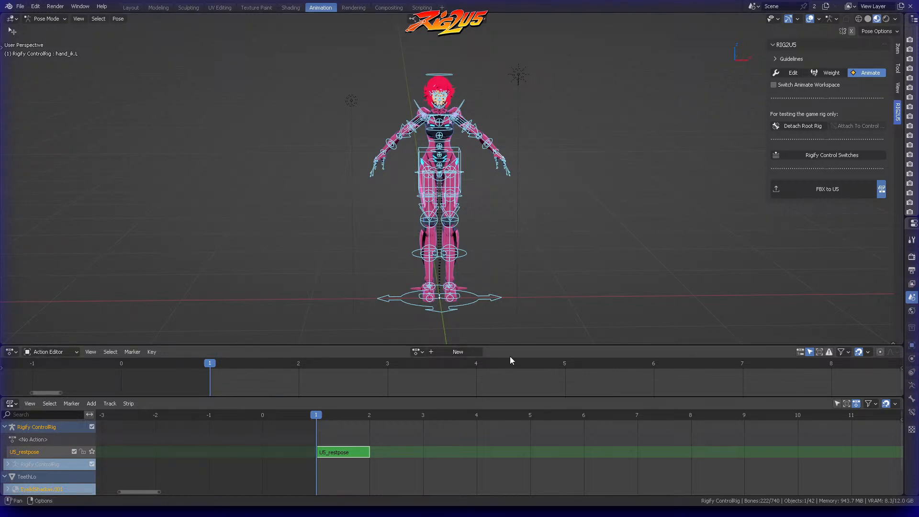
click(464, 349)
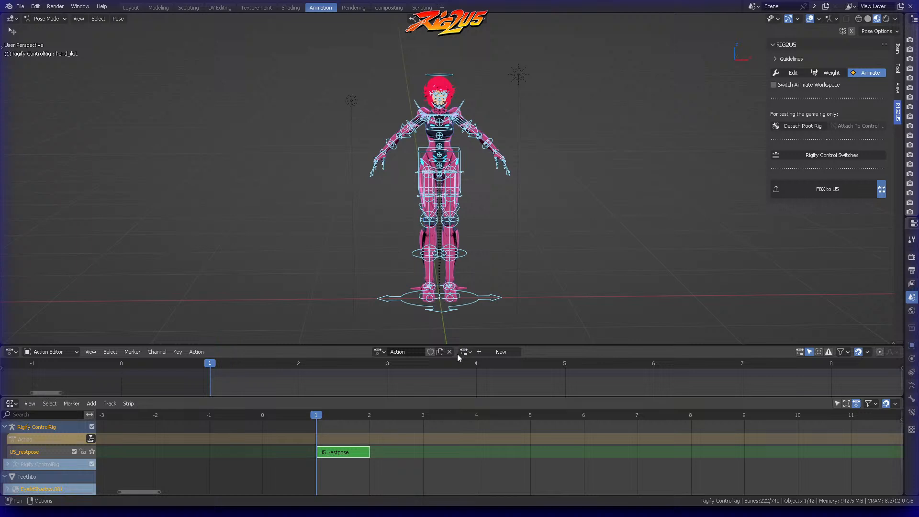
click(401, 353)
text(Idle)
key(Return)
Step: Extend the Idle action's name with its frame range so it reads Idle-1-20
scroll(512, 370, down, 5)
scroll(539, 372, down, 6)
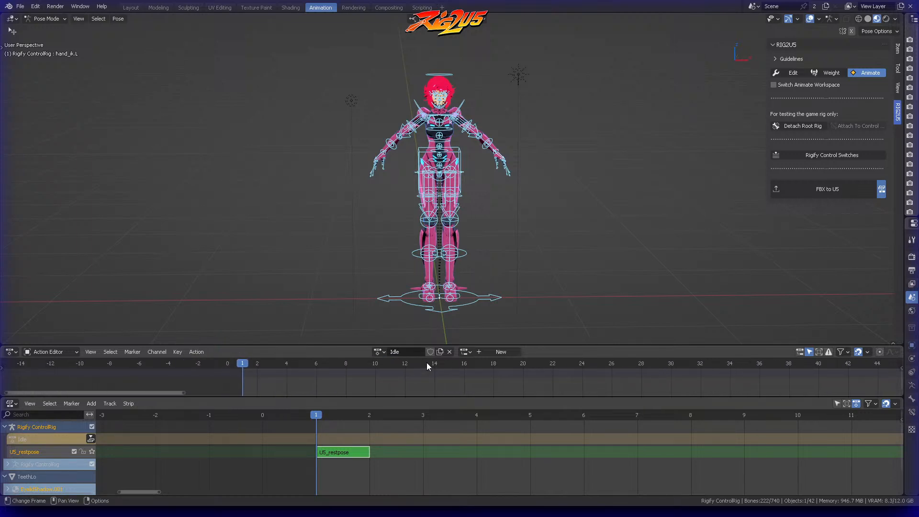
scroll(500, 374, down, 1)
middle_drag(499, 375, 410, 377)
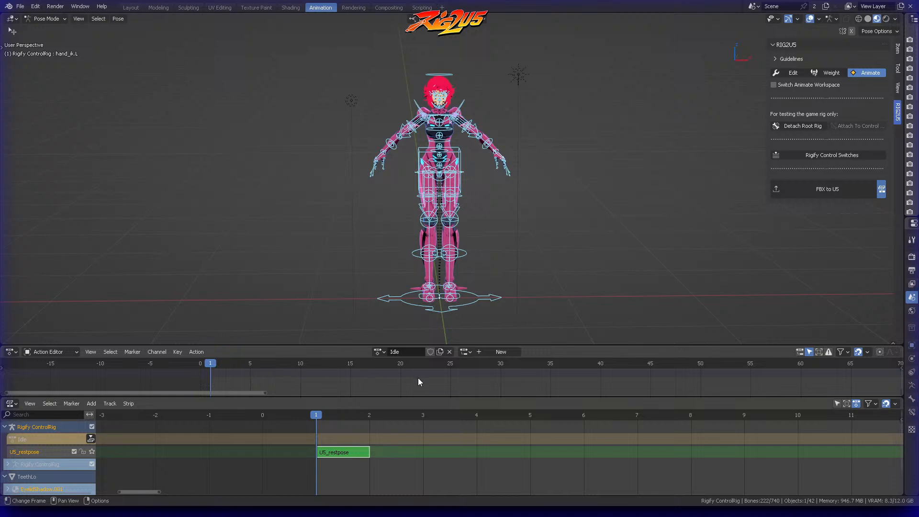
click(414, 352)
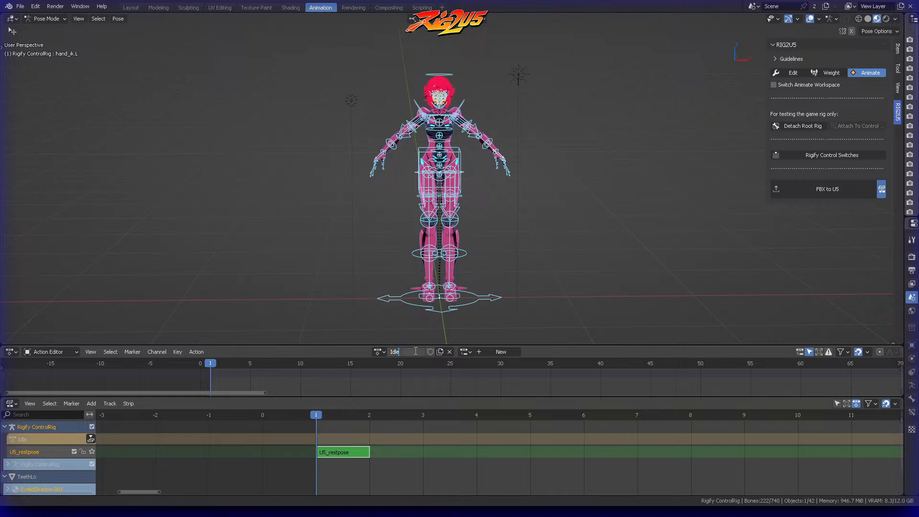
text(-1-20)
key(Return)
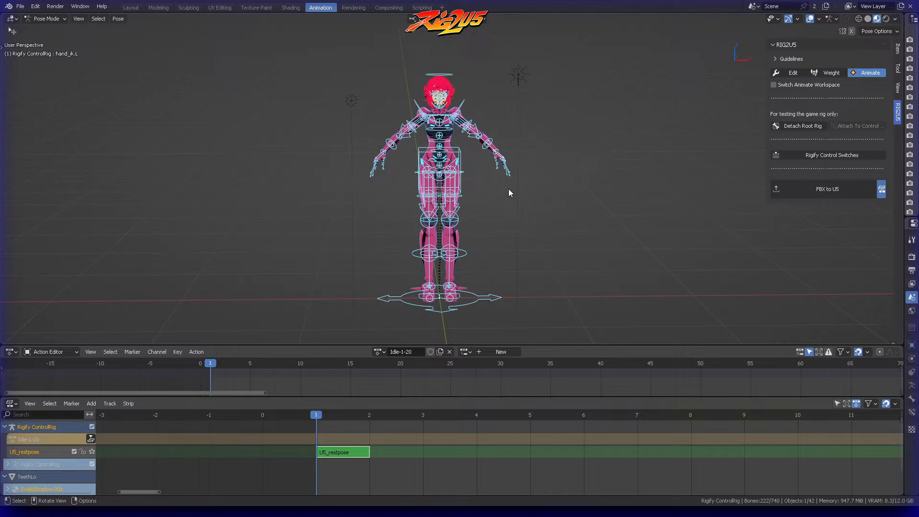
Step: Clear the bone selection and open the Rigify control switches to review the rig's main properties and layers
key(alt+a)
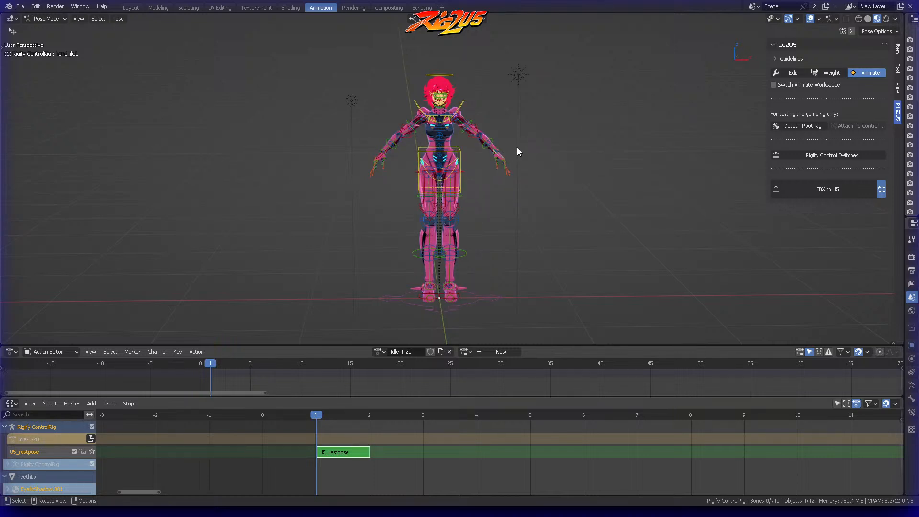
scroll(519, 148, up, 6)
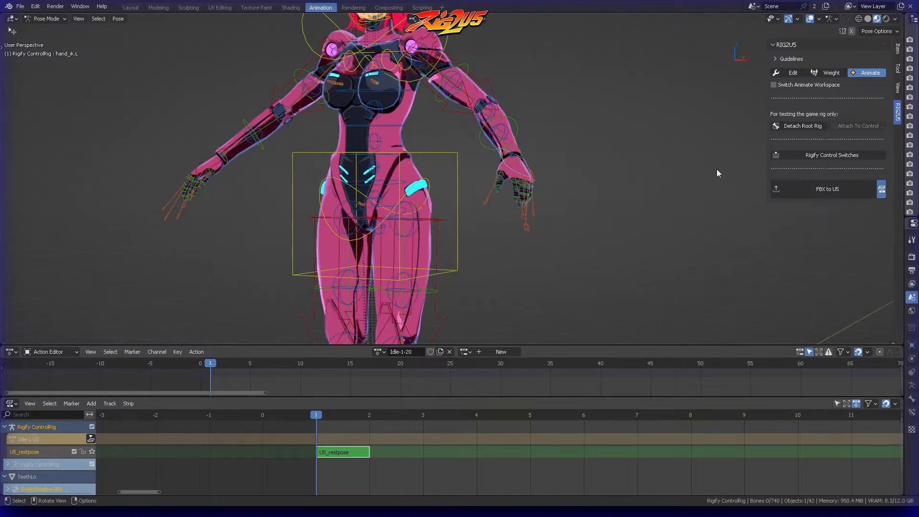
click(828, 155)
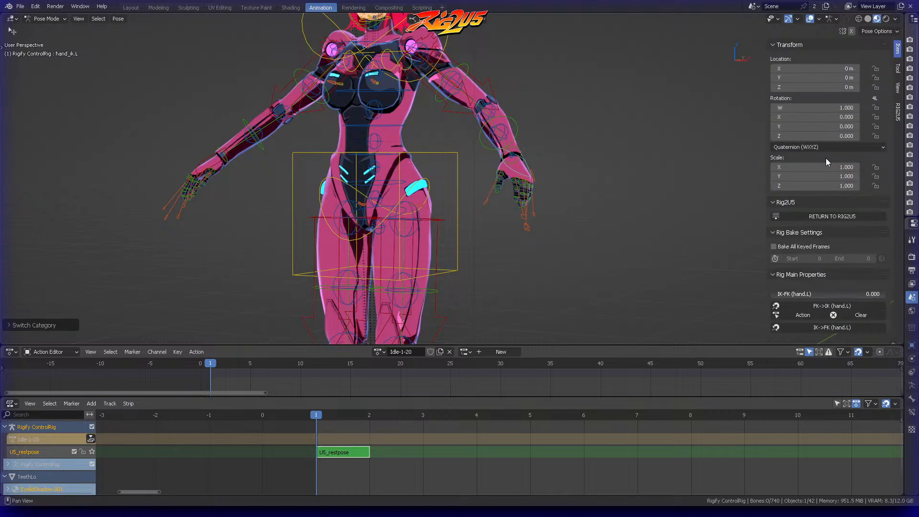
scroll(816, 201, down, 10)
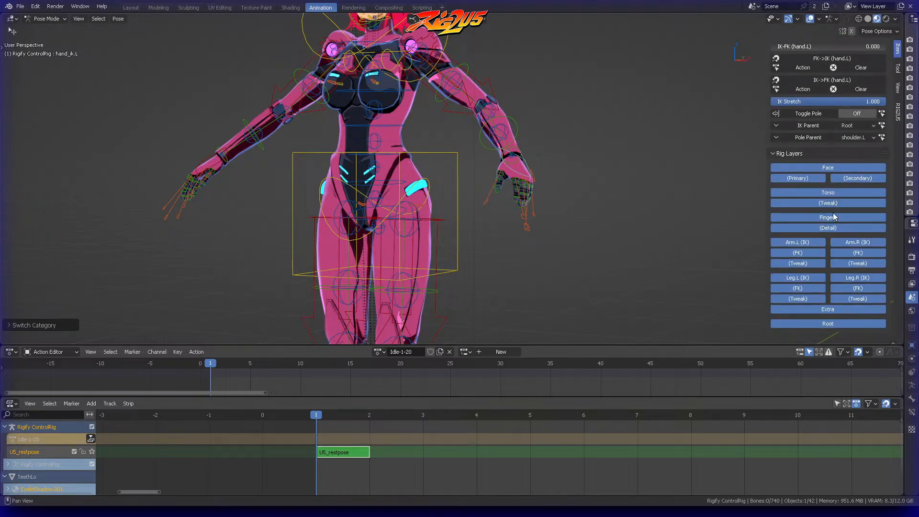
scroll(826, 163, up, 2)
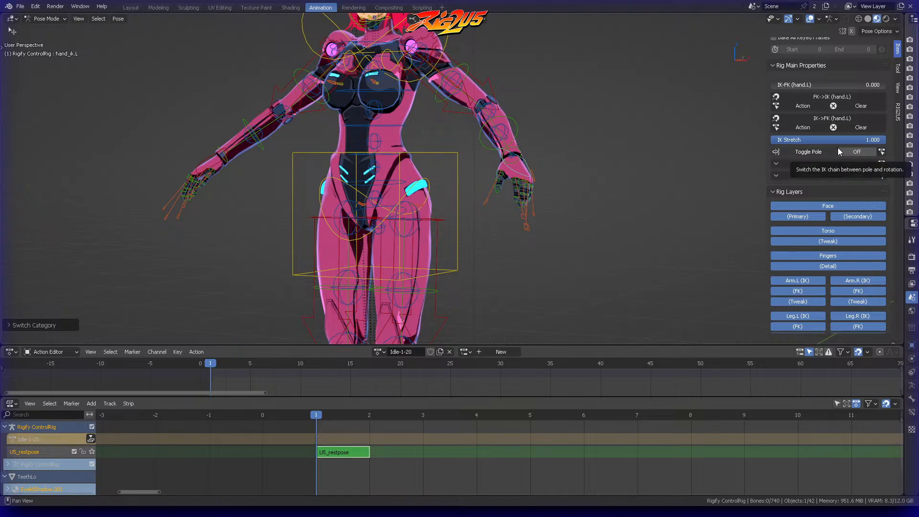
scroll(838, 151, up, 4)
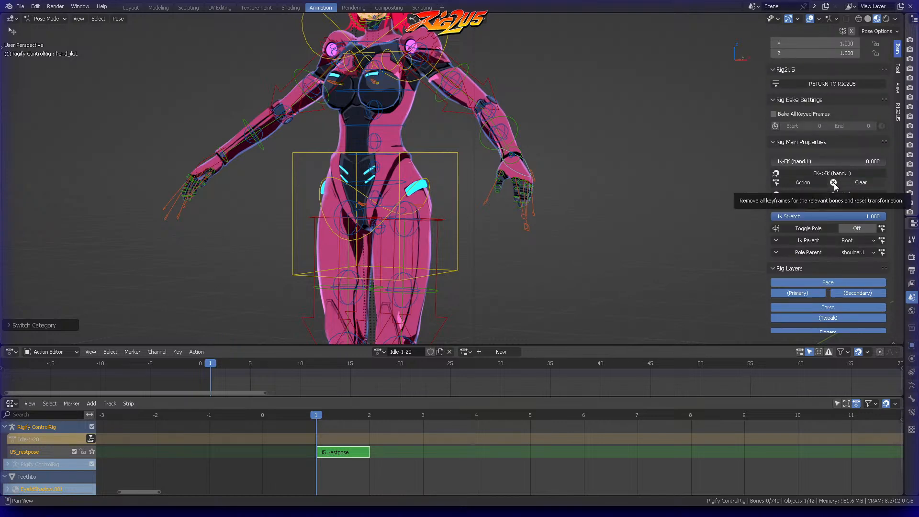
scroll(837, 194, up, 4)
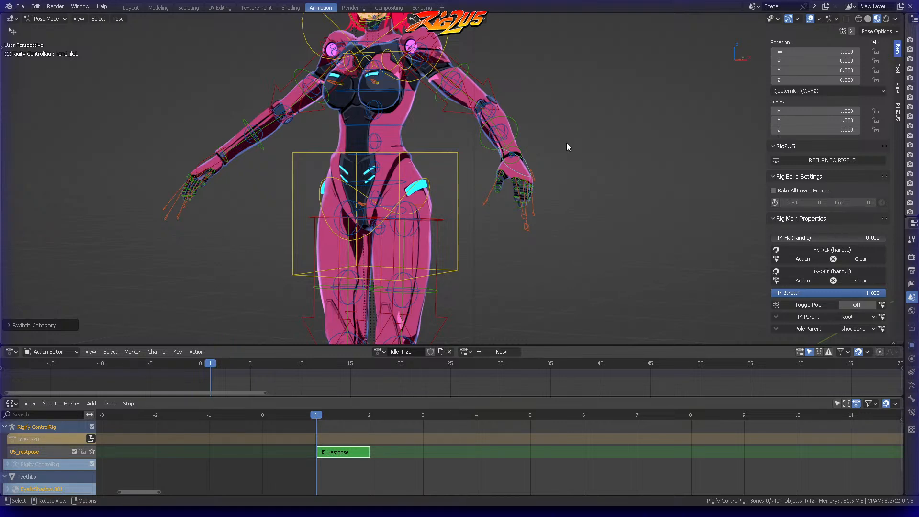
Step: Move the left hand's IK control down beside the hip, adjusting it from the front and the side
mouse_move(567, 142)
middle_down()
mouse_move(581, 153)
mouse_move(550, 144)
mouse_move(579, 151)
middle_up()
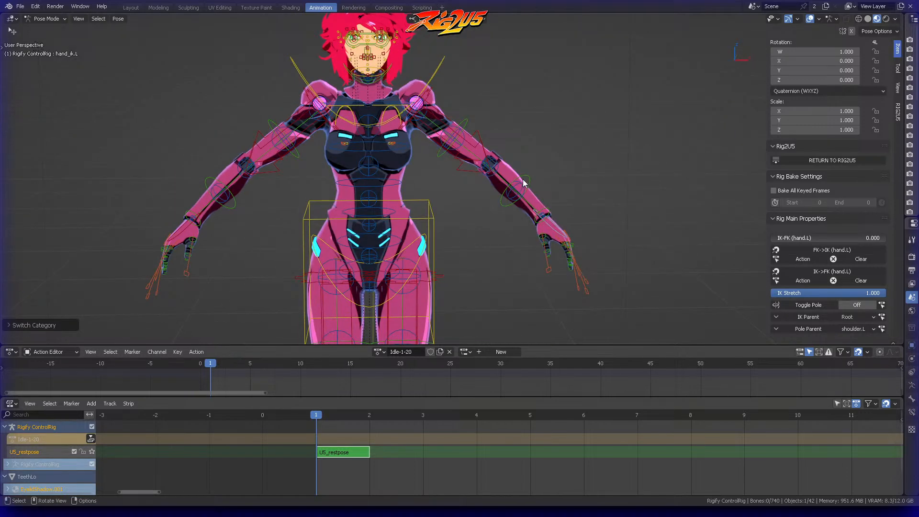
click(541, 226)
middle_drag(542, 225, 608, 206)
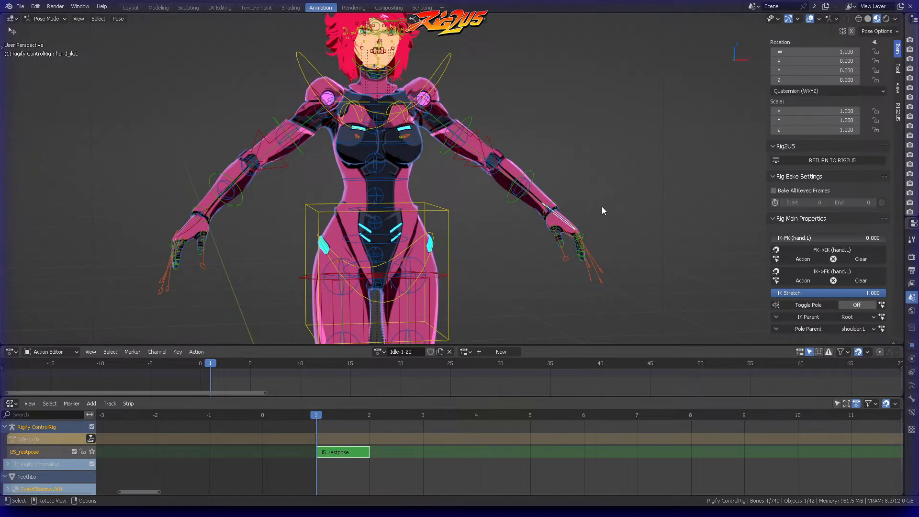
key(g)
click(509, 233)
middle_drag(509, 233, 418, 256)
key(g)
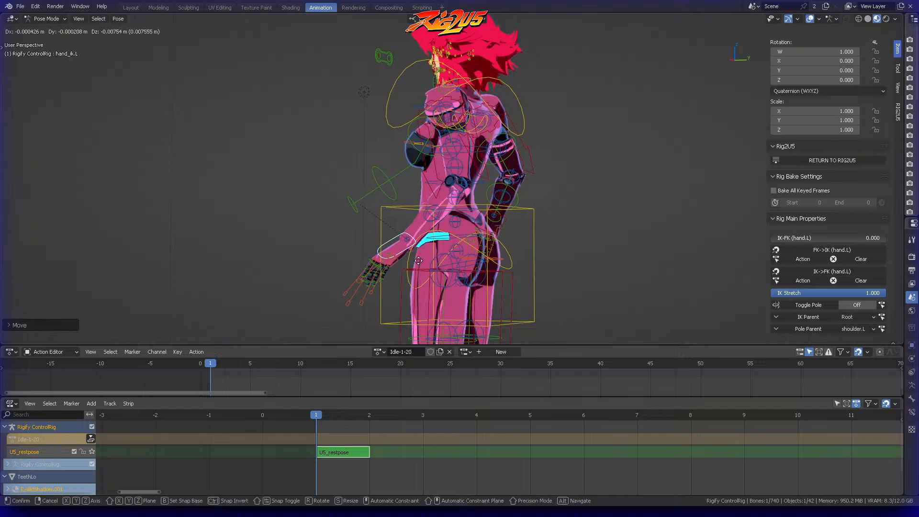
click(429, 277)
Step: Rotate the left hand's IK control with the Rotate tool to about W 0.956, X -0.121, Y -0.072, Z -0.258
key(t)
click(13, 102)
drag(431, 225, 411, 222)
middle_drag(445, 232, 493, 247)
drag(441, 249, 448, 241)
middle_drag(455, 240, 586, 211)
drag(448, 241, 465, 243)
Step: Fine-tune the left hand IK control's position so the arm hangs naturally next to the thigh
key(g)
click(486, 238)
middle_drag(489, 237, 558, 203)
key(g)
click(414, 245)
Step: Copy the left hand's pose and paste it X-flipped onto the right hand, then clear the bone selection
right_click(561, 200)
click(561, 200)
right_click(561, 201)
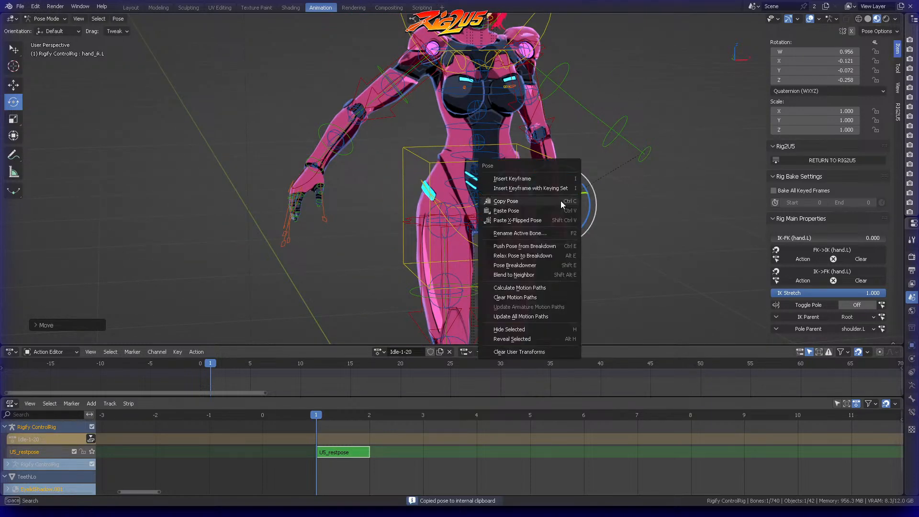
click(547, 223)
middle_drag(629, 213, 518, 175)
click(609, 204)
scroll(583, 190, down, 2)
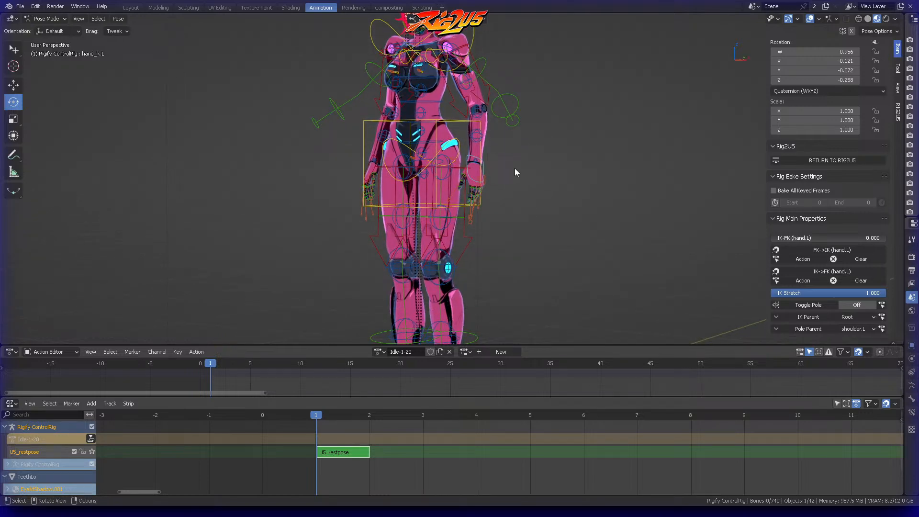
middle_drag(517, 158, 440, 226)
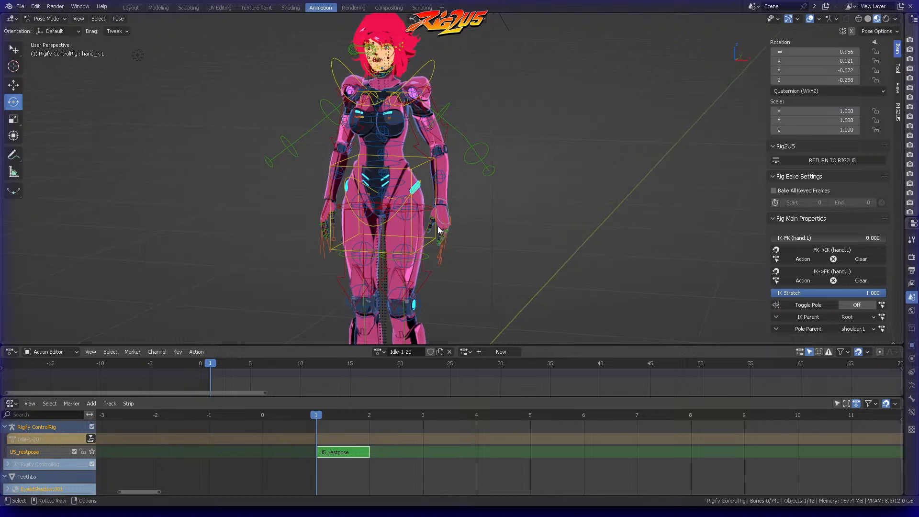
Step: Snap FK to IK on the current frame for the left hand and for the right hand
click(447, 209)
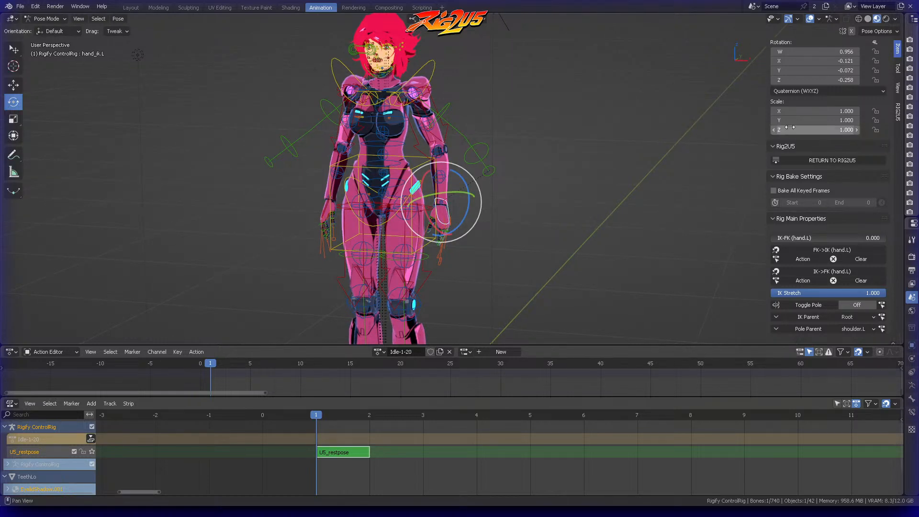
scroll(841, 128, down, 5)
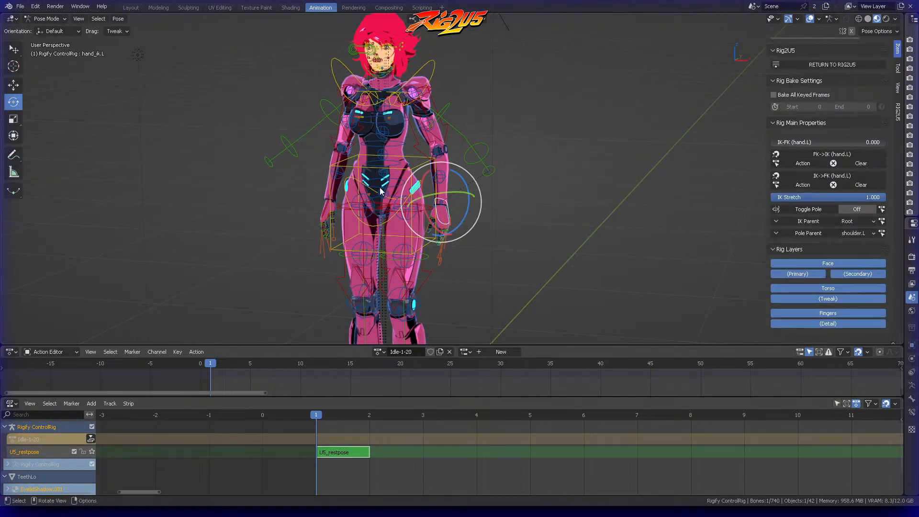
scroll(481, 214, up, 2)
key(g)
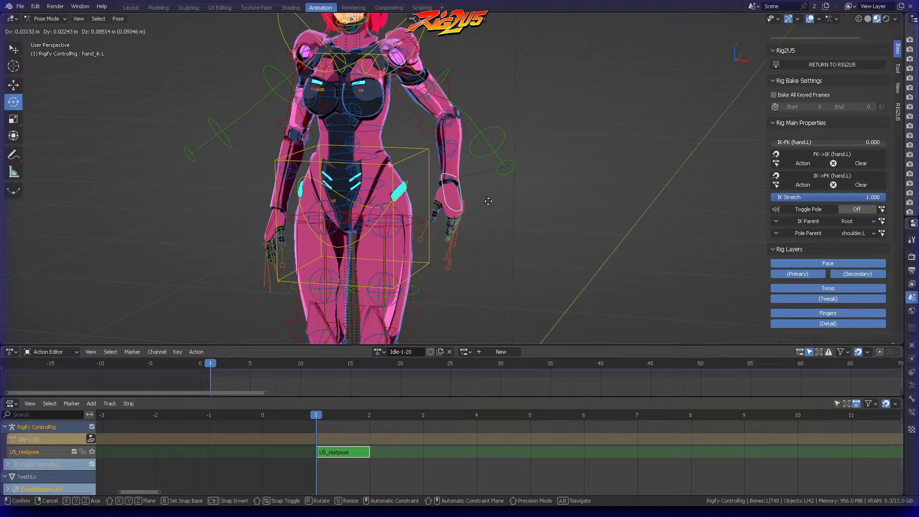
right_click(536, 193)
middle_drag(521, 187, 555, 184)
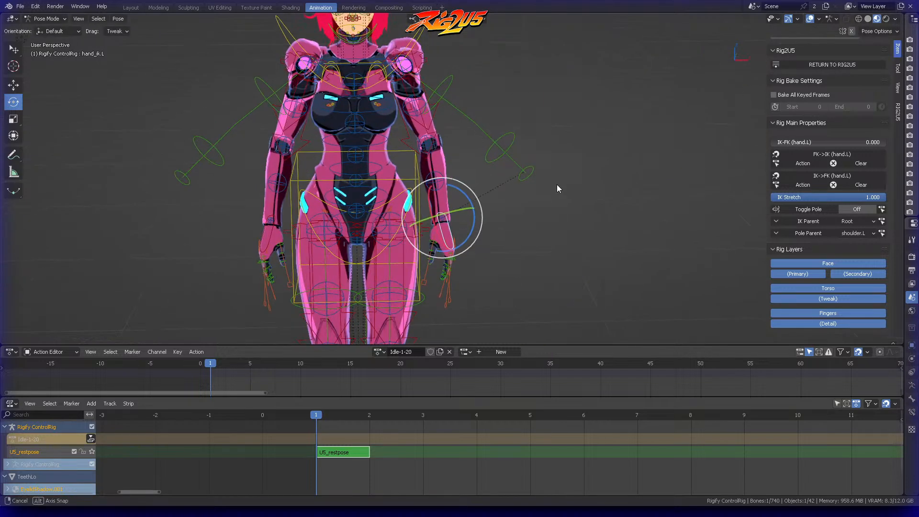
shift+middle_drag(559, 132, 564, 177)
middle_drag(437, 78, 488, 99)
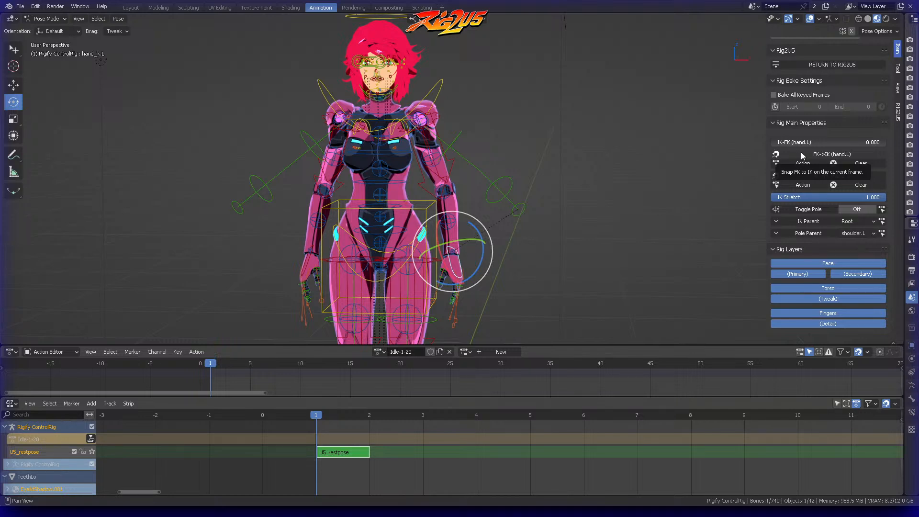
click(827, 154)
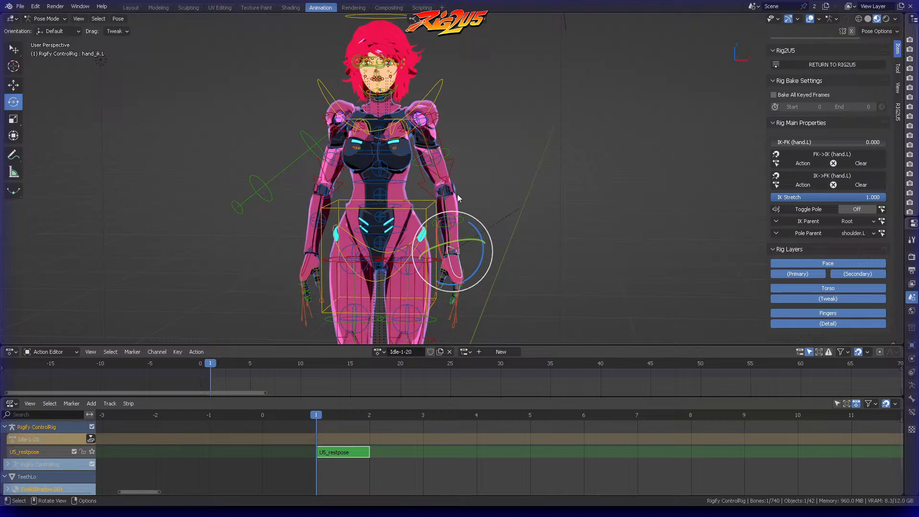
click(303, 269)
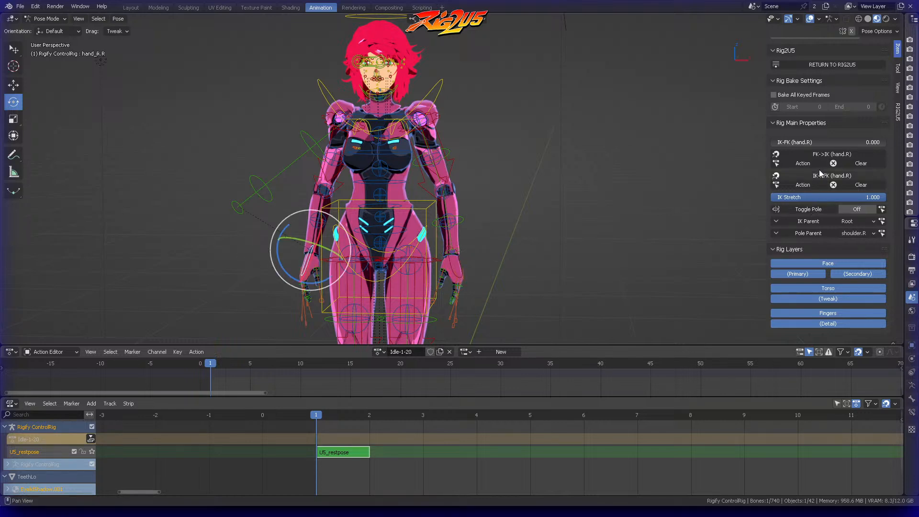
click(817, 154)
Step: Switch the right arm from IK to FK by raising its IK-FK (hand.R) value
middle_drag(355, 245, 395, 256)
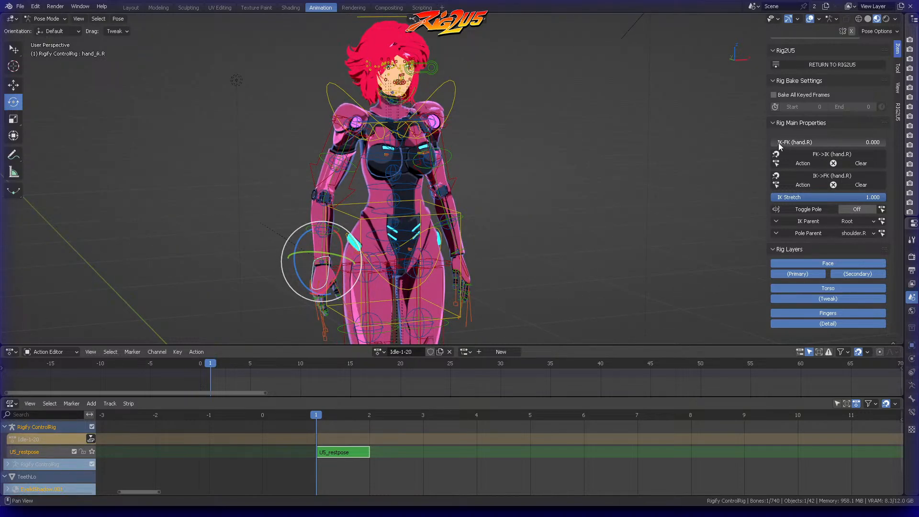
drag(778, 144, 883, 143)
middle_drag(525, 209, 504, 211)
Step: Try rotating the chest control to test how the arms follow, and undo the rotation
click(443, 88)
mouse_move(391, 203)
mouse_down()
mouse_move(365, 162)
mouse_move(411, 205)
mouse_move(392, 186)
mouse_up()
key(ctrl+z)
Step: Set the left hand's IK-FK value to 1.000 and rotate the chest control to test how both arms follow
click(460, 268)
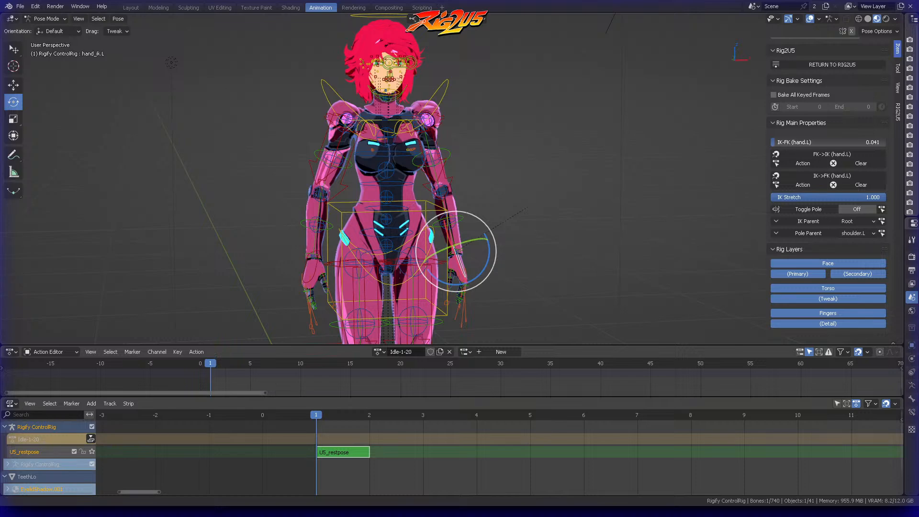
drag(787, 142, 896, 138)
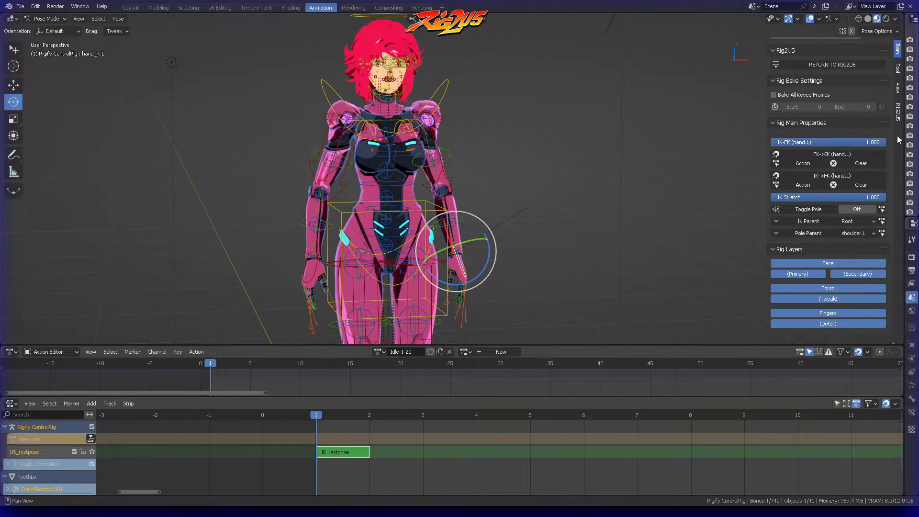
click(441, 84)
mouse_move(396, 188)
mouse_down()
mouse_move(366, 168)
mouse_move(405, 214)
mouse_move(419, 184)
mouse_move(394, 209)
mouse_move(397, 186)
mouse_up()
scroll(536, 134, down, 2)
middle_drag(537, 134, 429, 138)
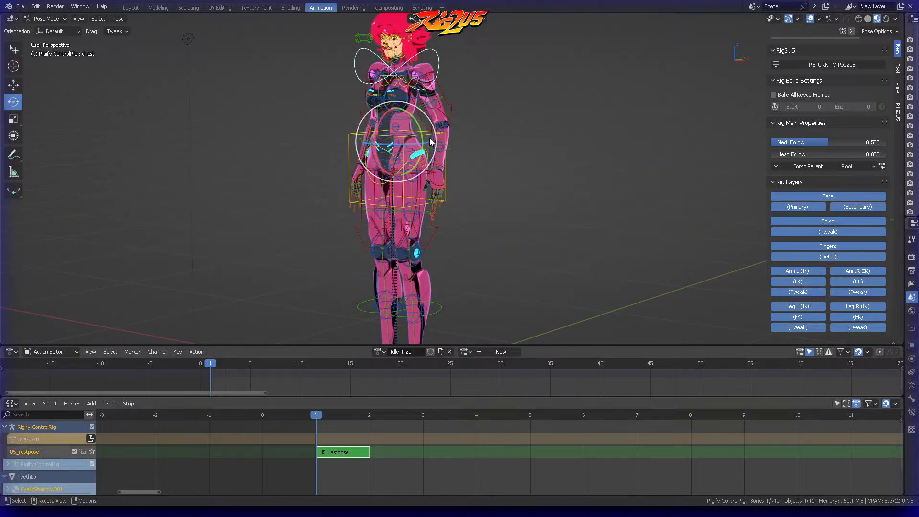
Step: Insert a Location & Rotation keyframe for the torso control at frame 1 of Idle-1-20
click(429, 138)
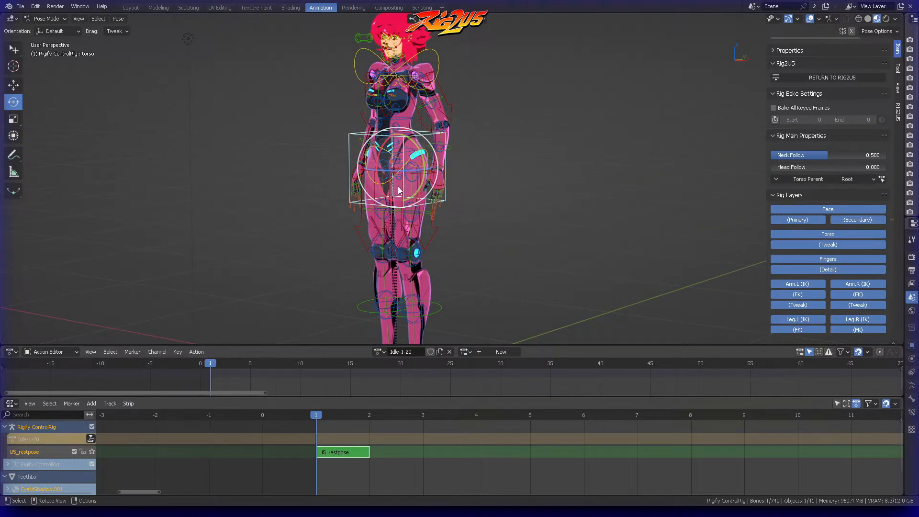
key(i)
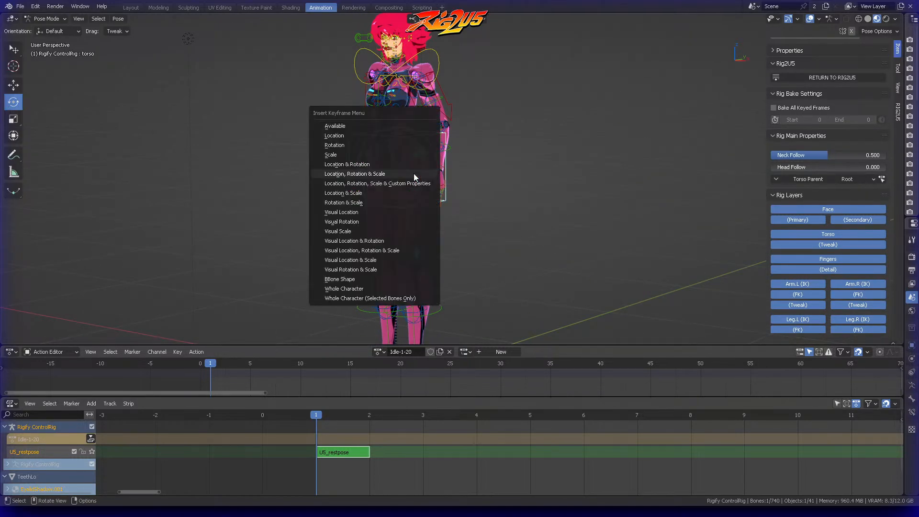
click(338, 168)
Step: Scrub the Idle-1-20 action to frame 21 and back to frame 1 to check the pose
middle_drag(441, 138, 473, 134)
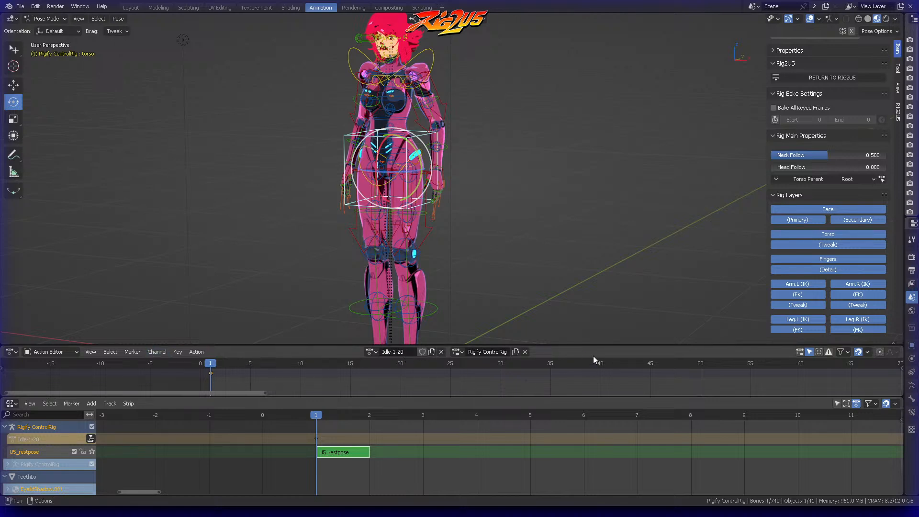
drag(301, 366, 410, 370)
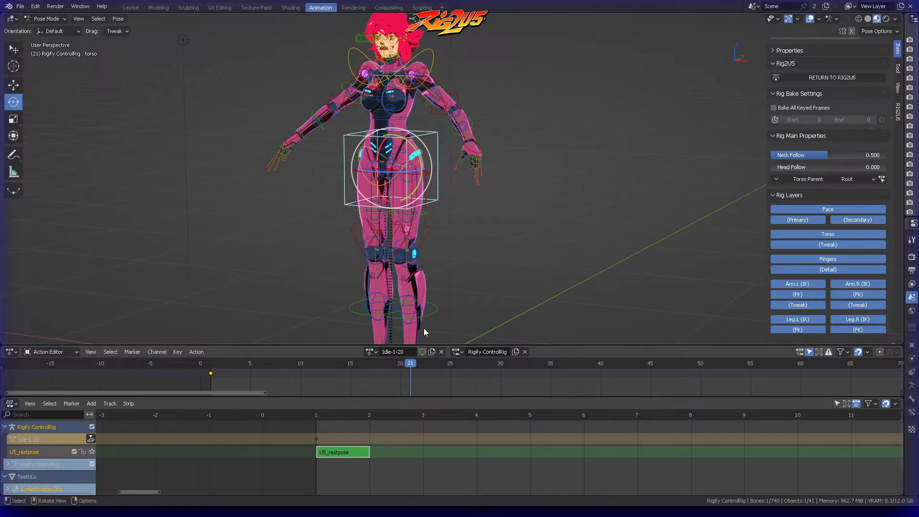
click(211, 370)
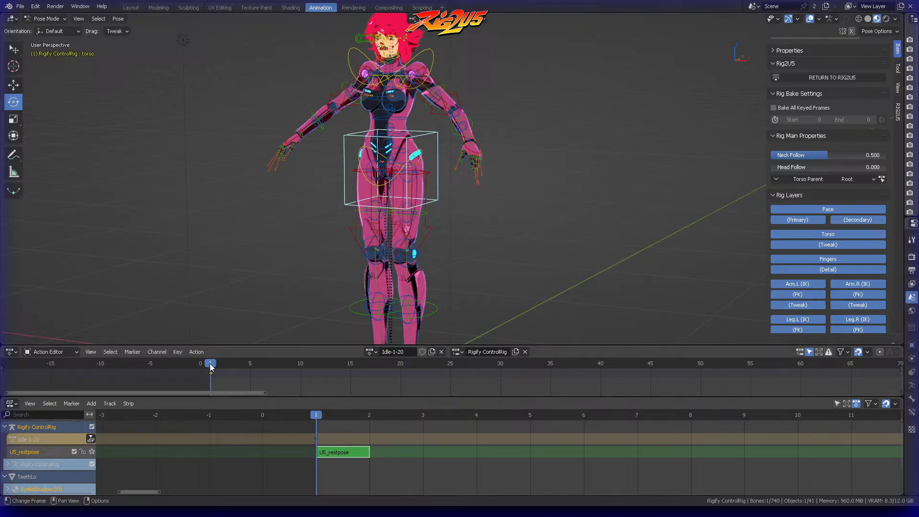
Step: Select the left hand's IK control and set its IK-FK value to 0.000
middle_drag(503, 156, 529, 183)
scroll(527, 148, up, 3)
scroll(568, 156, down, 1)
click(529, 184)
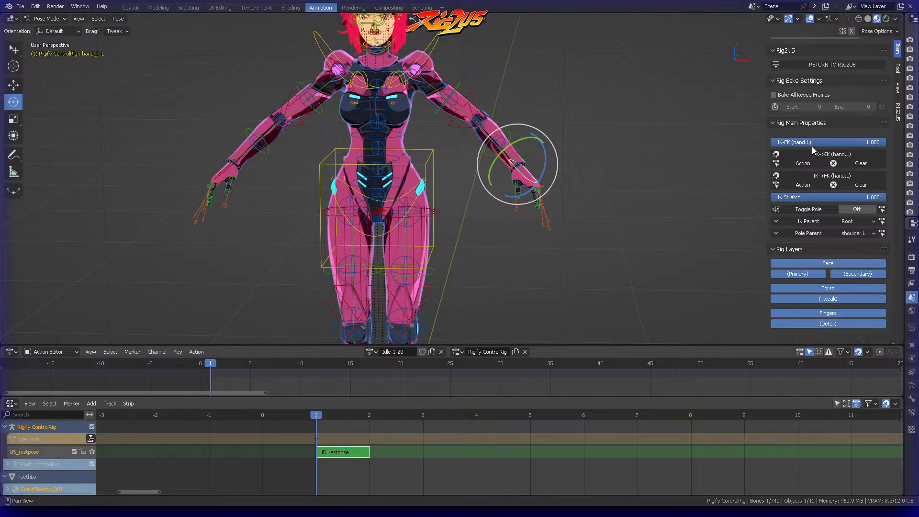
drag(838, 142, 771, 143)
middle_drag(606, 163, 619, 147)
Step: Move the left hand's IK control down beside the hip and adjust it until the arm hangs naturally
key(g)
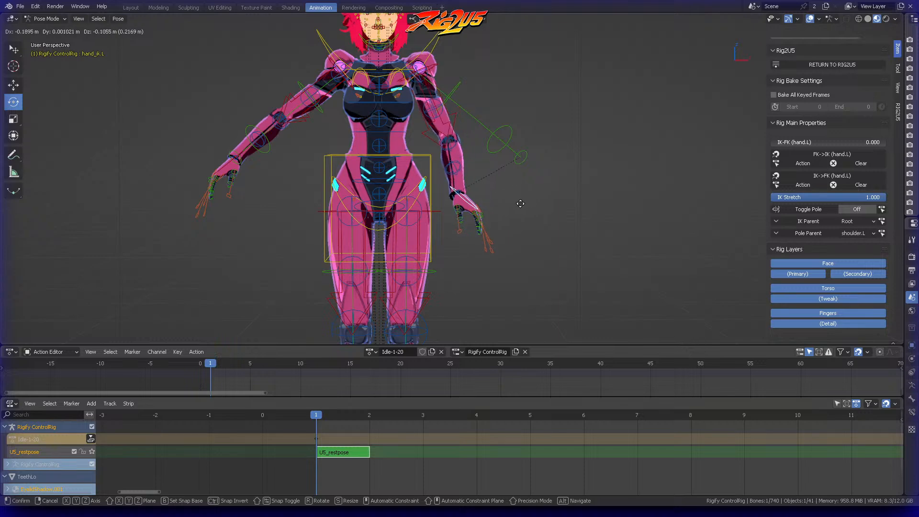
click(518, 202)
middle_drag(518, 202, 410, 222)
drag(411, 222, 413, 235)
middle_drag(415, 233, 532, 182)
drag(485, 187, 480, 209)
middle_drag(480, 209, 393, 255)
key(g)
click(455, 209)
middle_drag(455, 209, 547, 199)
Step: Copy the left hand control's pose and paste it X-flipped onto the right side
right_click(521, 197)
click(492, 182)
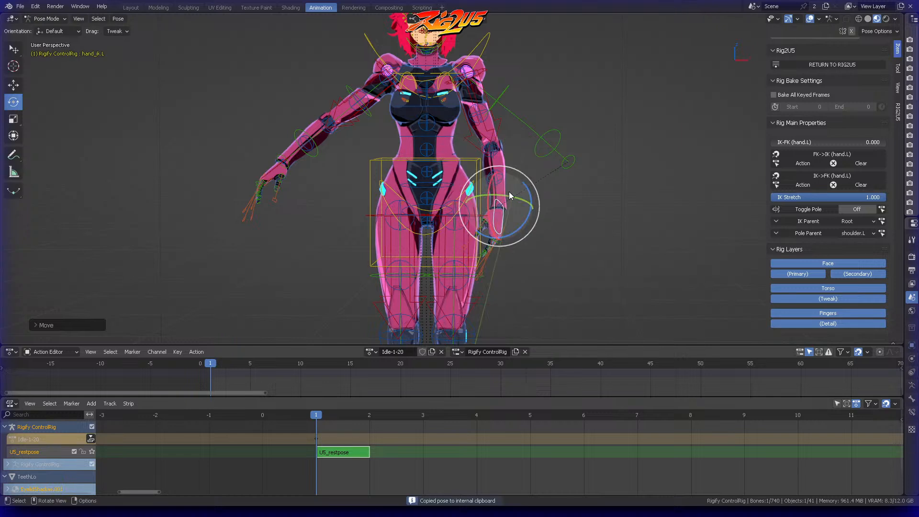
right_click(484, 192)
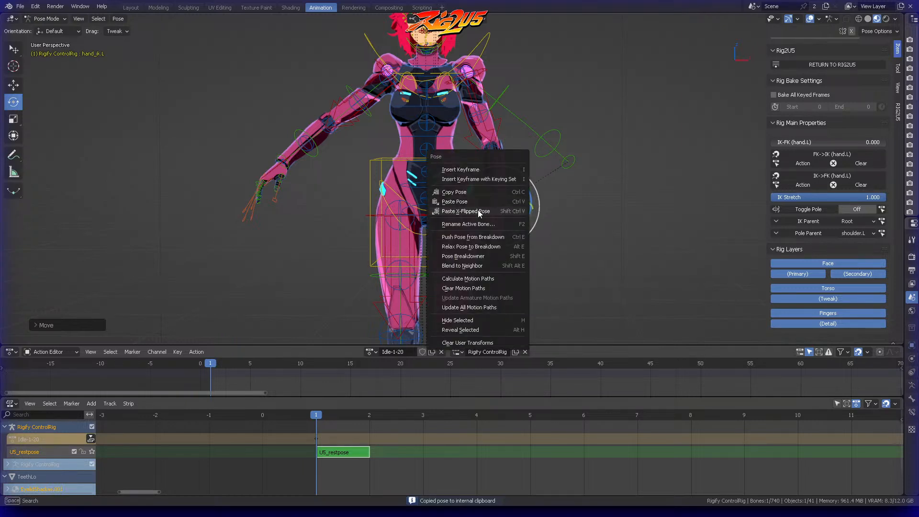
click(478, 210)
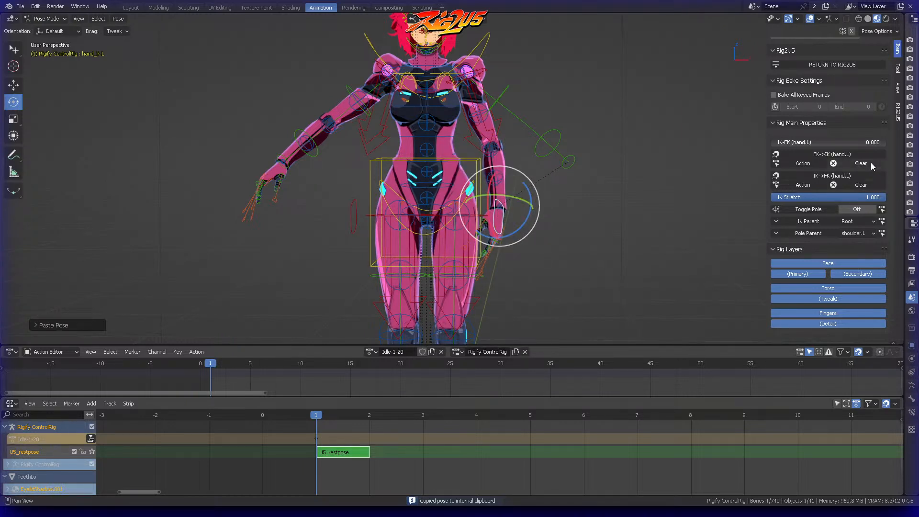
Step: Snap the left arm's FK controls to IK, set IK-FK (hand.L) to 1.000 and keyframe that value at frame 1
click(827, 154)
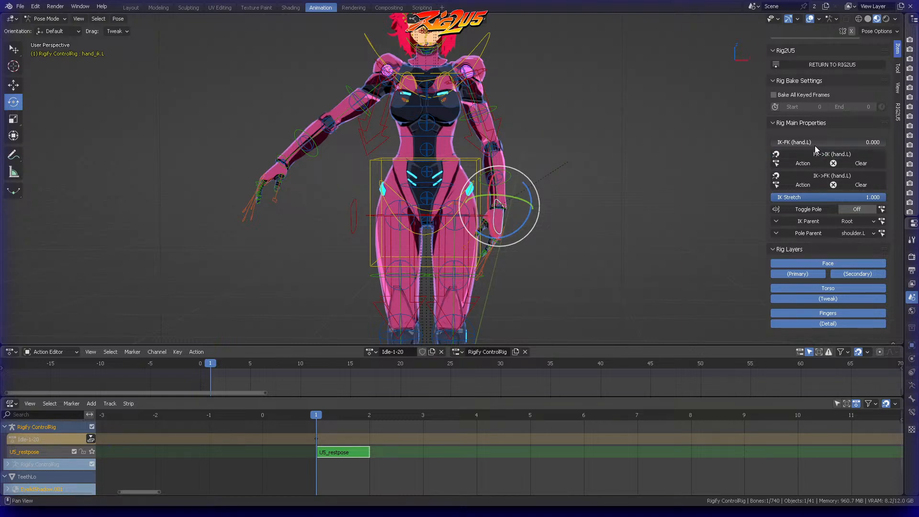
drag(801, 142, 885, 142)
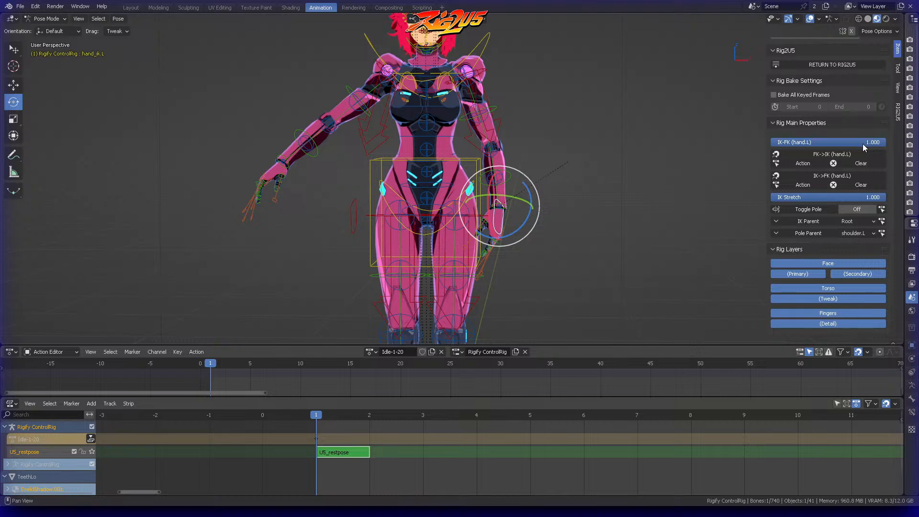
key(i)
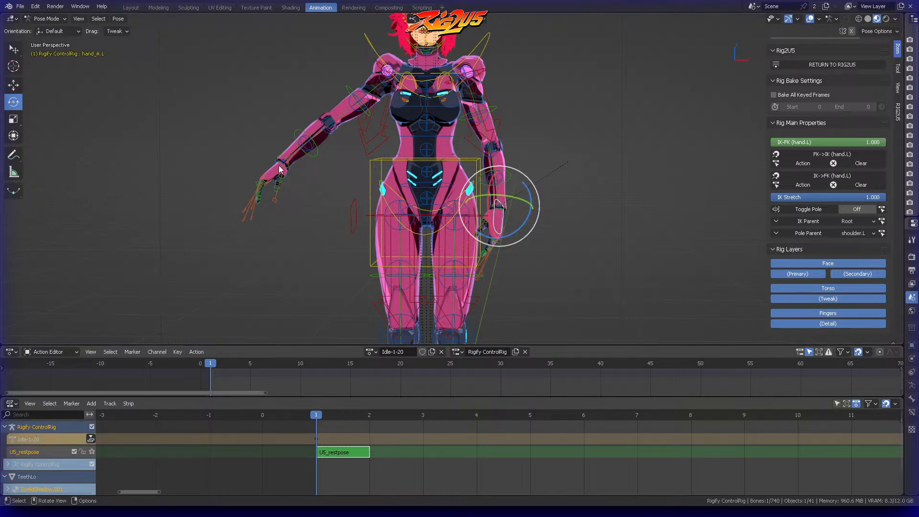
Step: Snap the right arm's FK to IK with IK-FK (hand.R) at 0.000, set it to 1.000 and keyframe it
click(312, 154)
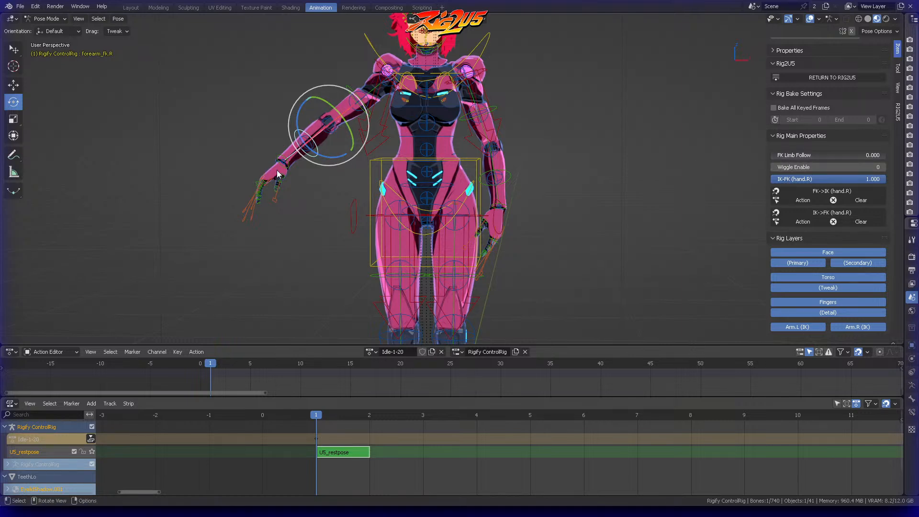
click(353, 196)
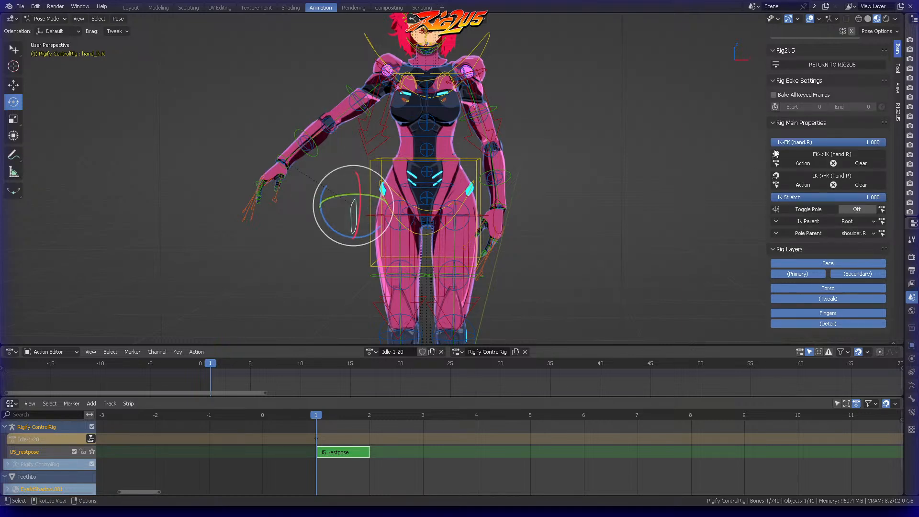
drag(851, 146, 675, 146)
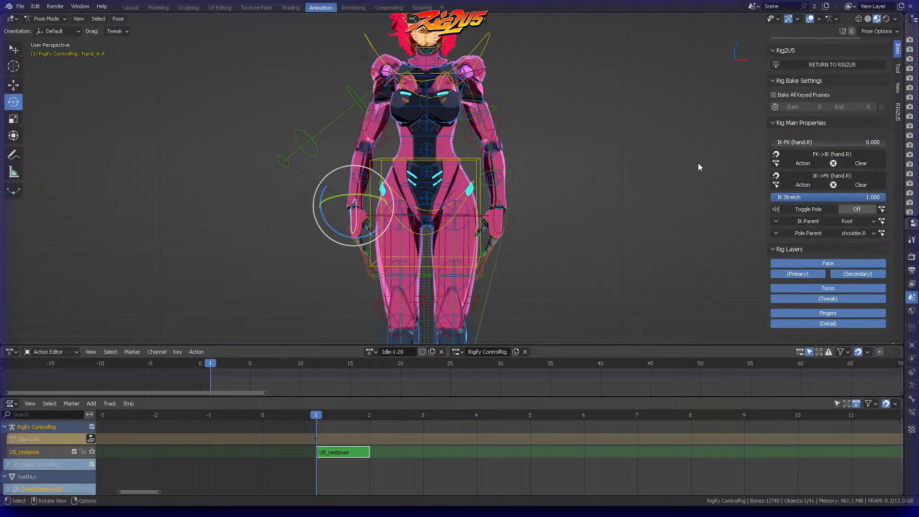
click(829, 153)
drag(796, 143, 867, 156)
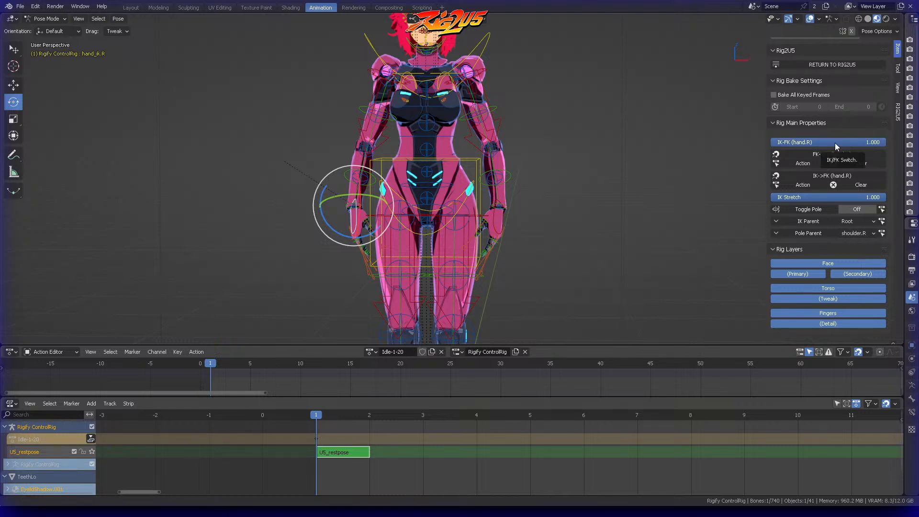
key(i)
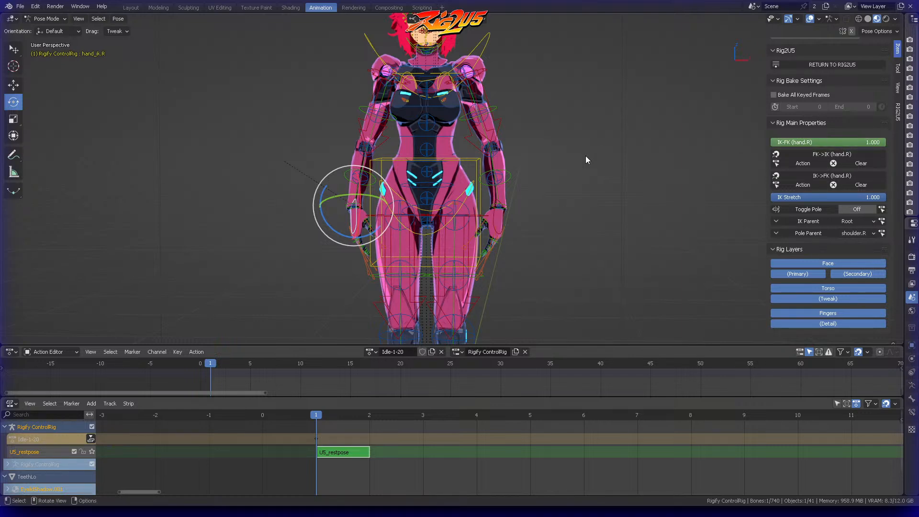
Step: Scrub the Idle-1-20 action back to frame 1 to check whether the arm pose is kept
scroll(523, 155, down, 3)
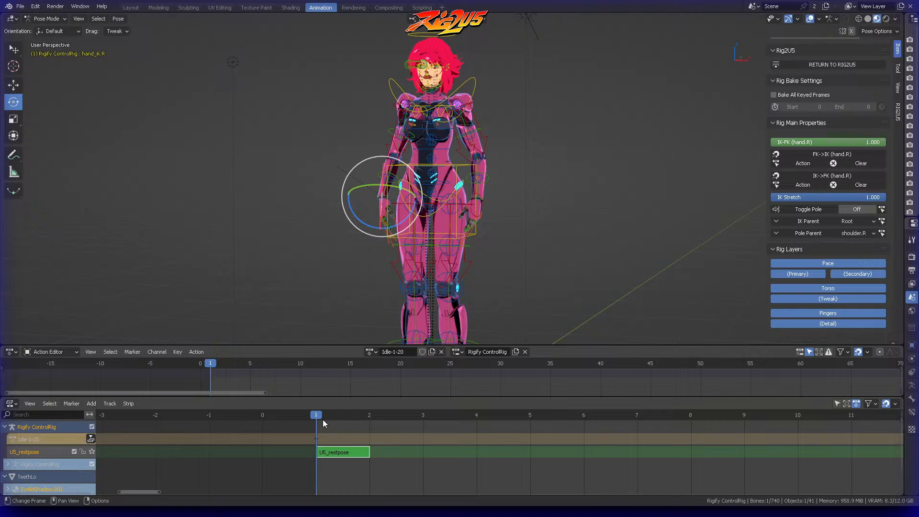
mouse_move(220, 363)
mouse_down()
mouse_move(340, 363)
mouse_move(210, 370)
mouse_up()
middle_drag(331, 195, 348, 186)
Step: Move the left hand's IK control down beside the hip and rotate it so the hand points downward
click(563, 168)
middle_drag(563, 169, 590, 164)
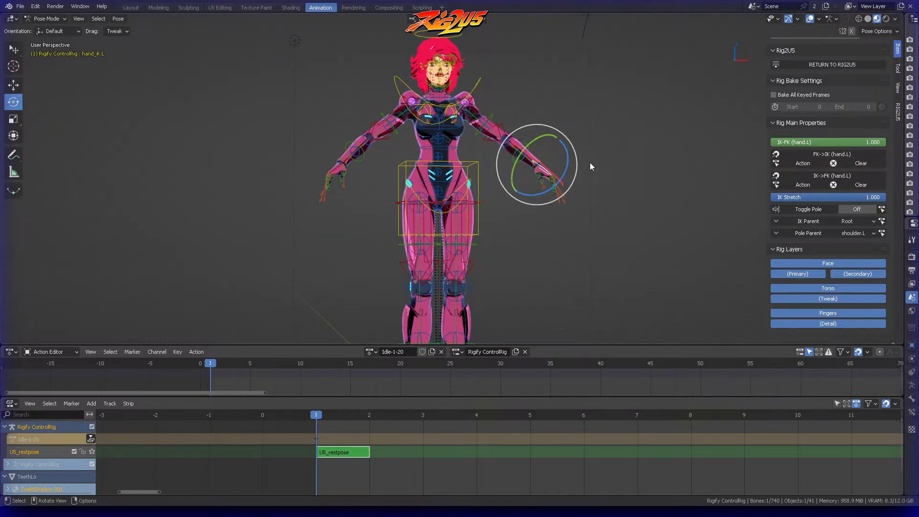
key(g)
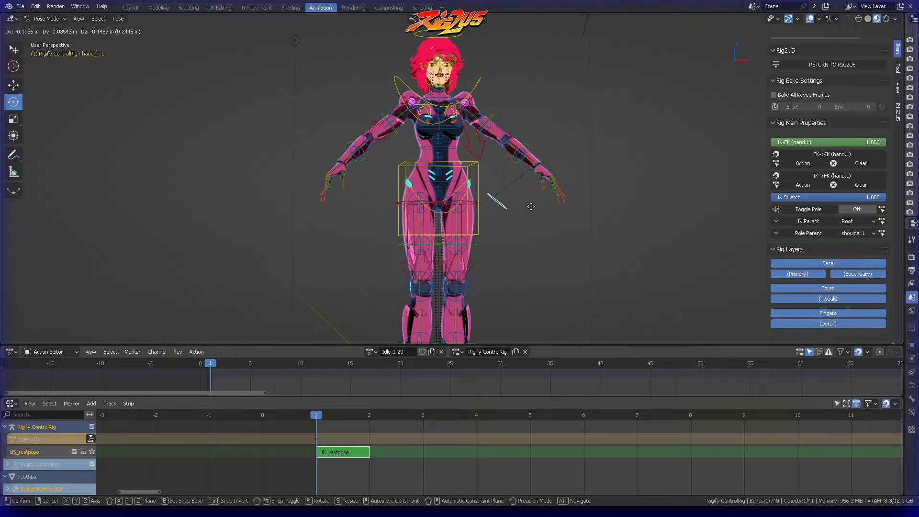
click(527, 211)
key(r)
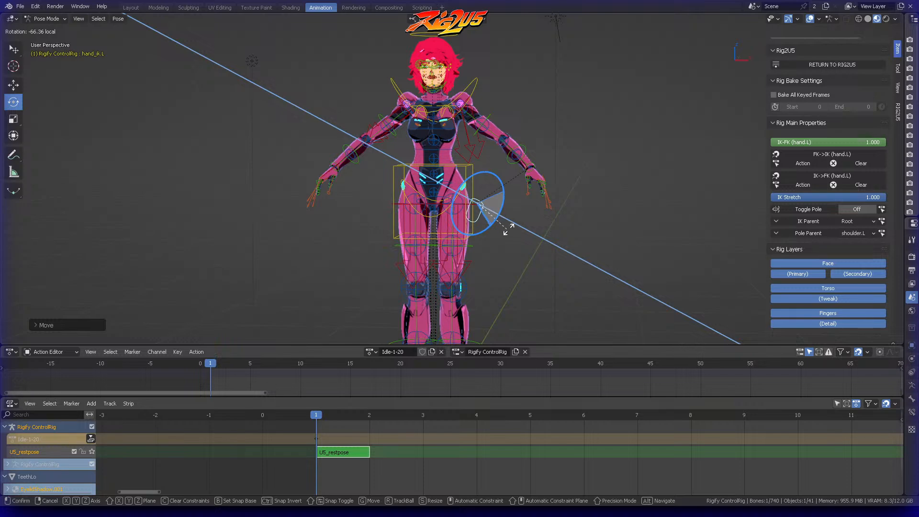
click(512, 220)
middle_drag(512, 221, 565, 203)
key(r)
key(r)
click(455, 209)
Step: Set IK-FK (hand.L) to 0.000 and snap the left arm's FK controls to the IK pose
drag(846, 142, 785, 142)
mouse_move(554, 188)
middle_down()
mouse_move(574, 181)
mouse_move(541, 181)
mouse_move(551, 176)
middle_up()
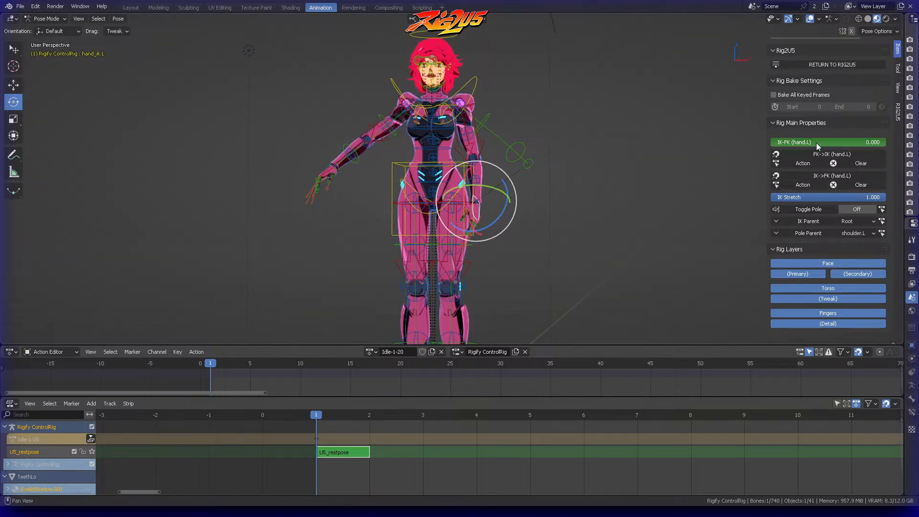
click(825, 154)
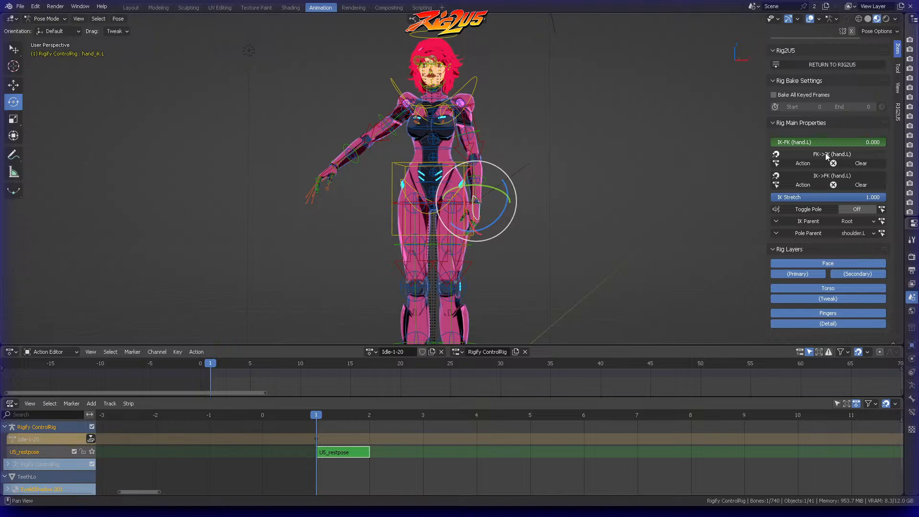
middle_drag(577, 152, 566, 132)
scroll(557, 150, up, 3)
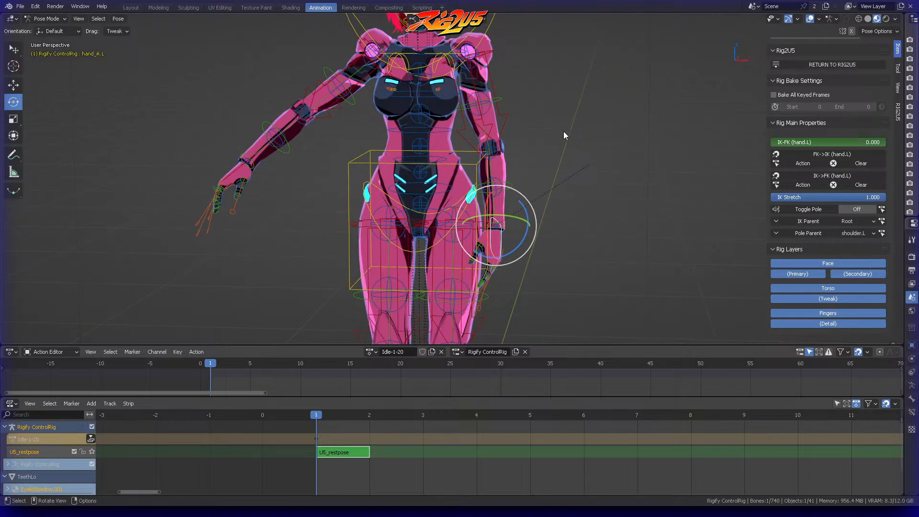
Step: Key the left upper-arm and forearm FK controls at frame 1 with Location & Rotation and Rotation keyframes
click(502, 97)
middle_drag(524, 100, 526, 100)
middle_drag(536, 142, 562, 151)
shift+click(515, 183)
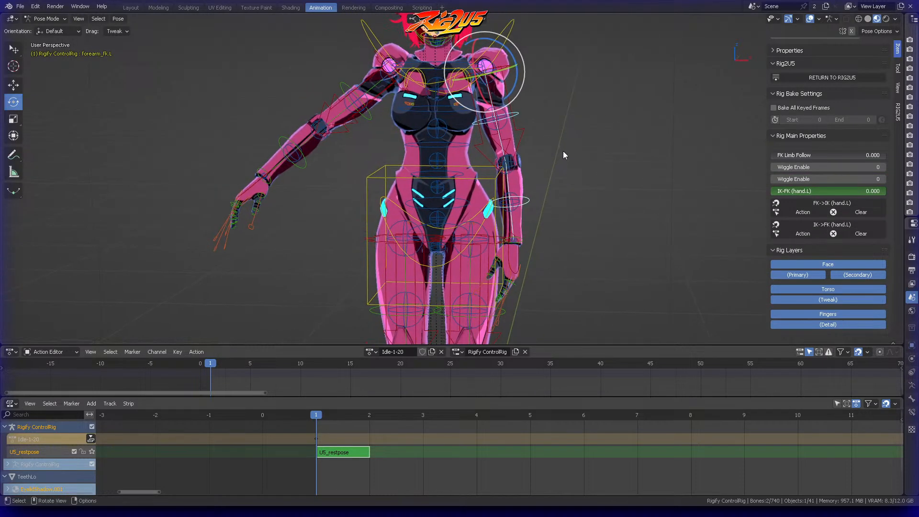
key(i)
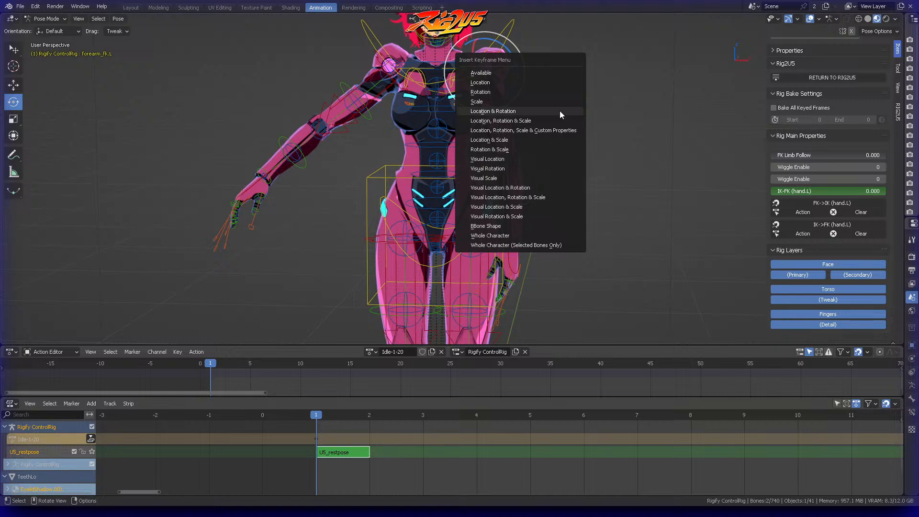
click(560, 111)
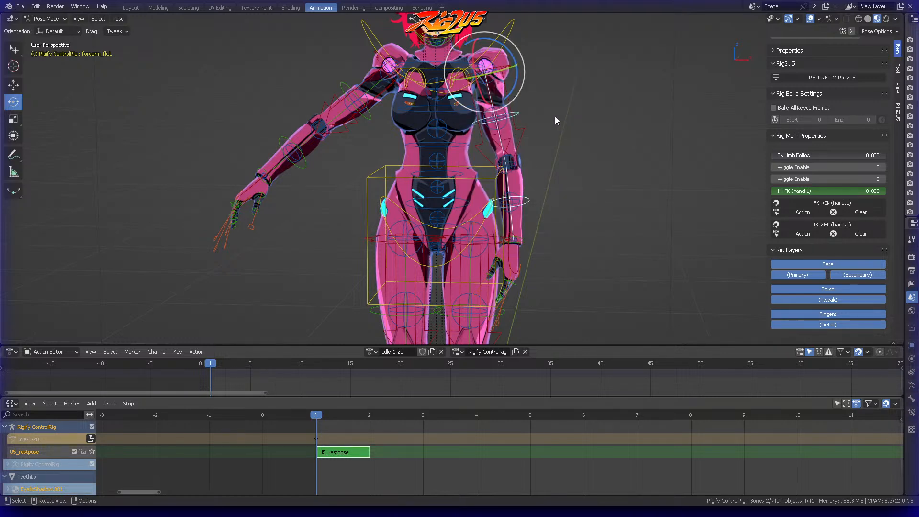
key(i)
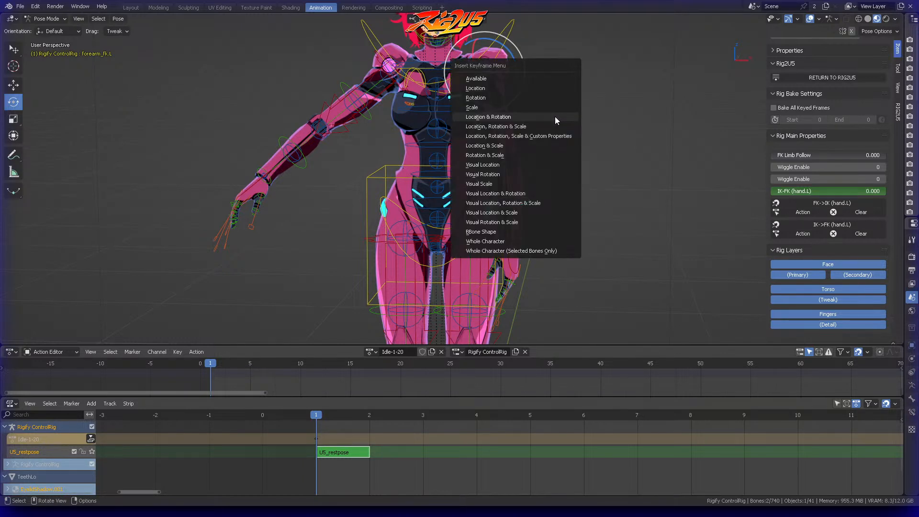
click(498, 98)
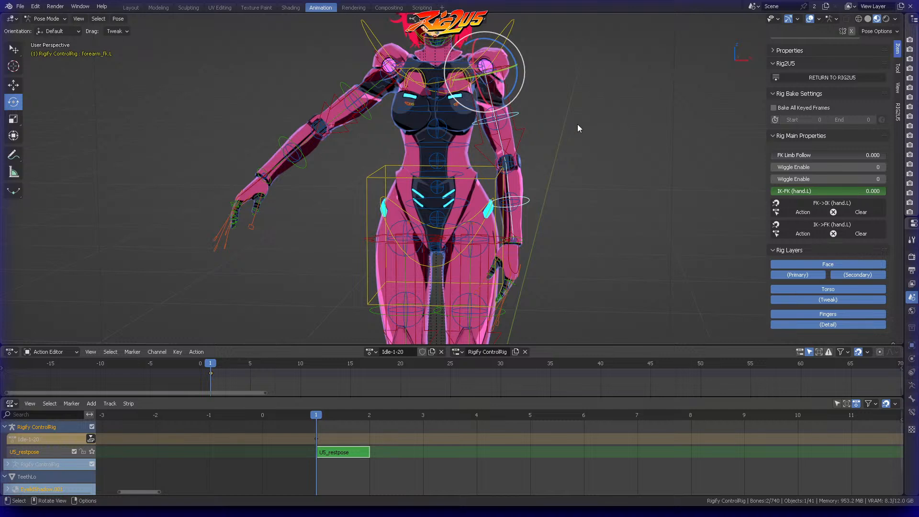
Step: Select the left hand's IK control and set its IK-FK value to 1
click(513, 254)
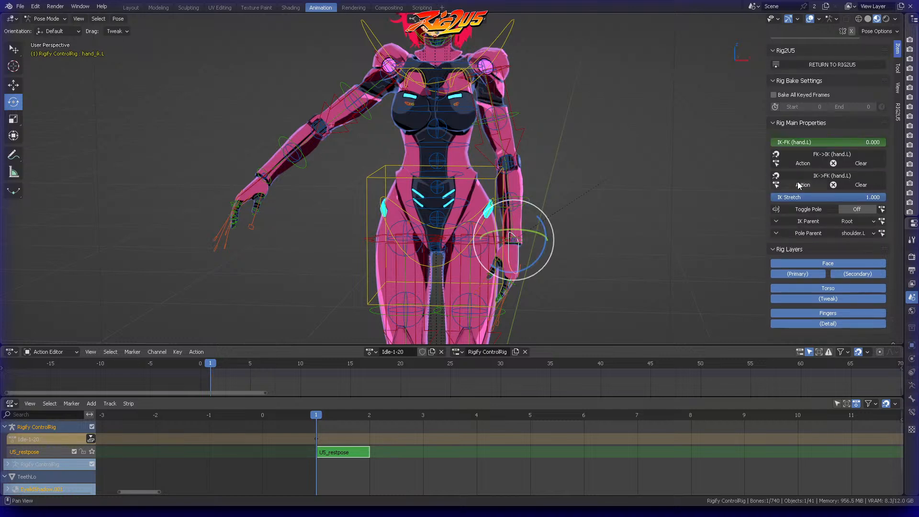
click(829, 142)
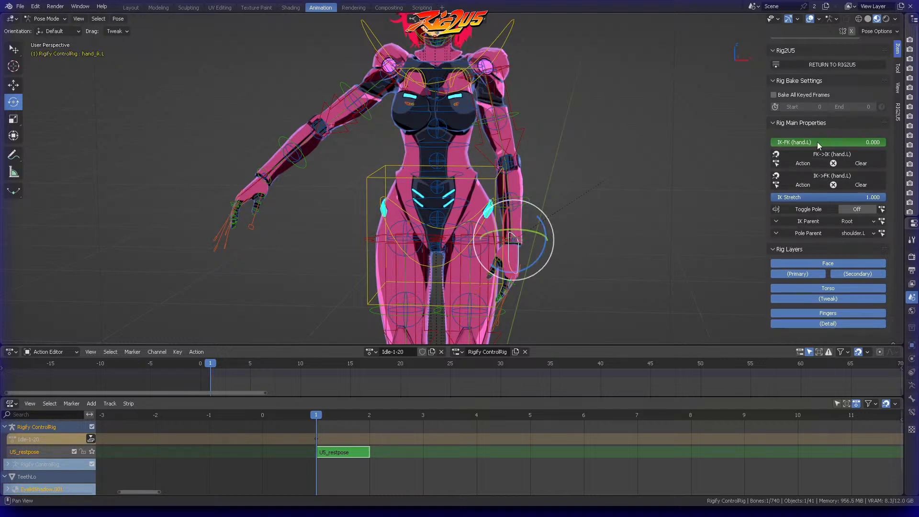
text(1)
key(Return)
middle_drag(533, 110, 625, 122)
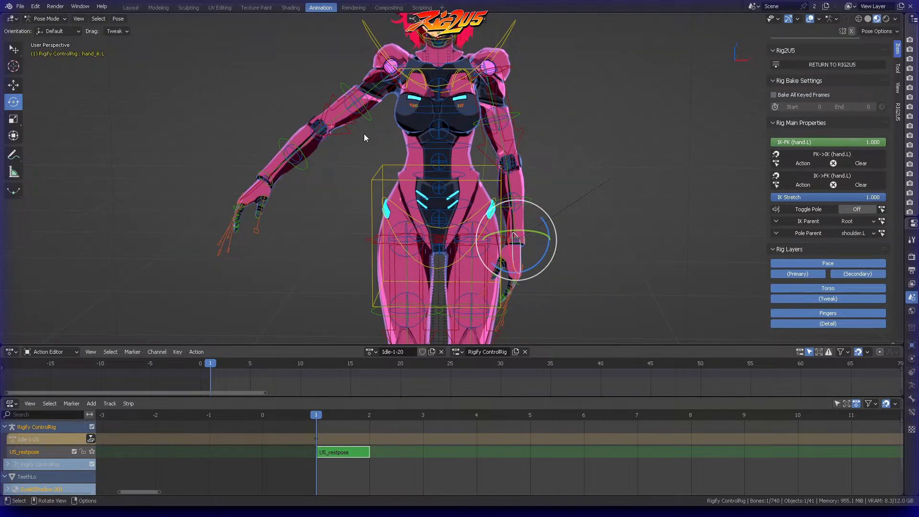
Step: Copy the left hand IK control's pose and paste it X-flipped to the right hand's IK control
right_click(504, 222)
click(499, 223)
right_click(508, 226)
click(503, 247)
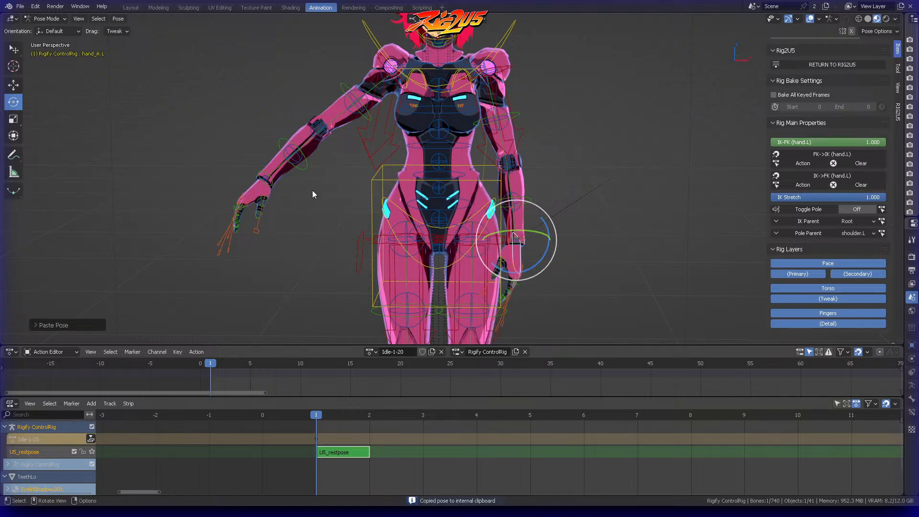
Step: Set IK-FK (hand.R) to 0.000 and snap the right arm's FK controls to the IK pose
click(354, 237)
drag(867, 142, 803, 147)
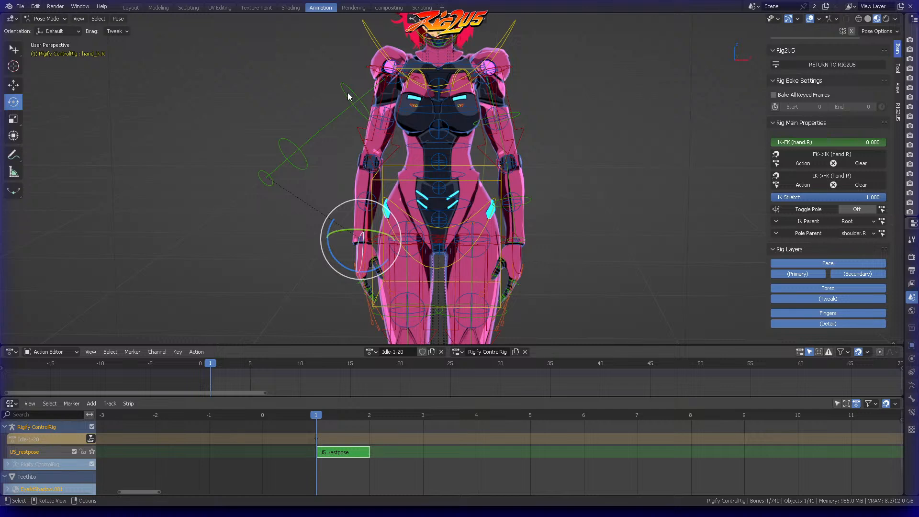
click(838, 156)
Step: Insert a keyframe for the right upper-arm and forearm FK controls at frame 1 and save the file
click(359, 114)
shift+click(347, 197)
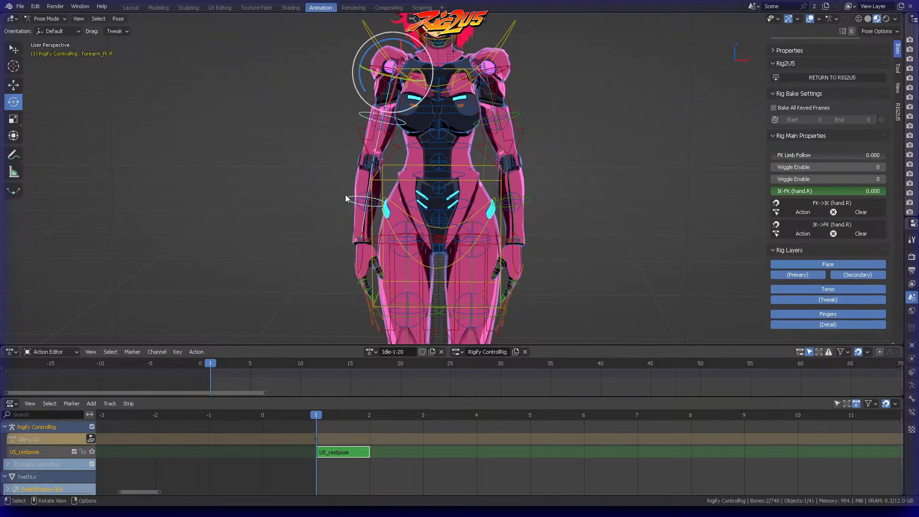
key(i)
click(342, 194)
key(ctrl+s)
Step: Scrub the Idle-1-20 action forward and back to frame 1 to check the keyed arm pose
click(229, 366)
drag(245, 362, 210, 364)
middle_drag(526, 225, 564, 212)
Step: Select the left hand IK, forearm FK and upper-arm FK controls in turn to check their keyframes at frame 1
click(609, 183)
middle_drag(610, 184, 496, 219)
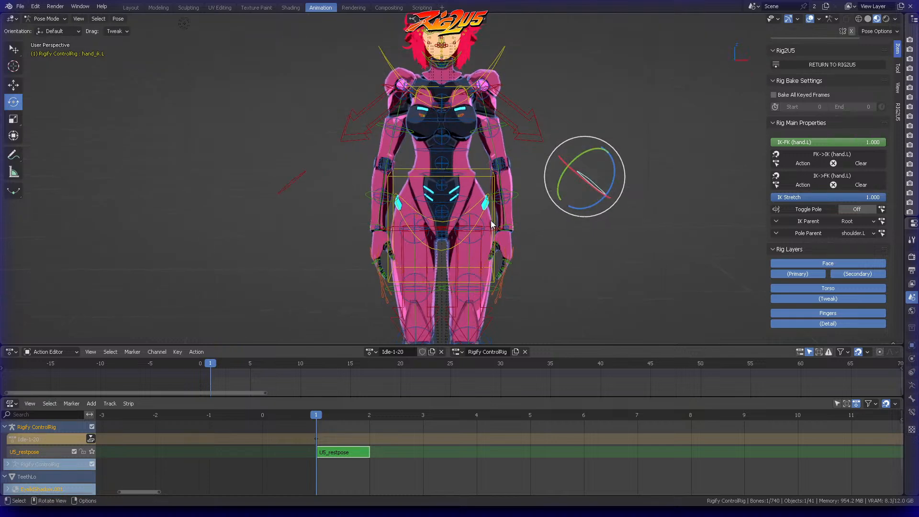
click(516, 194)
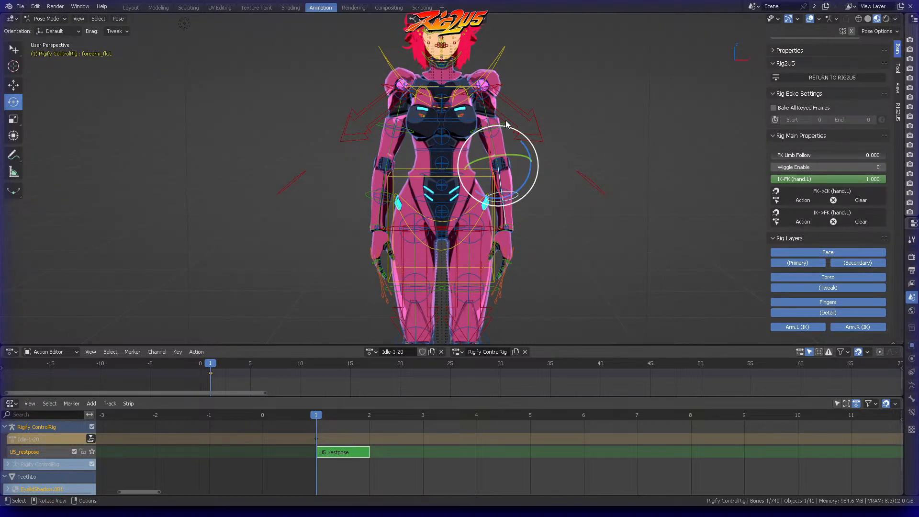
click(505, 122)
click(505, 122)
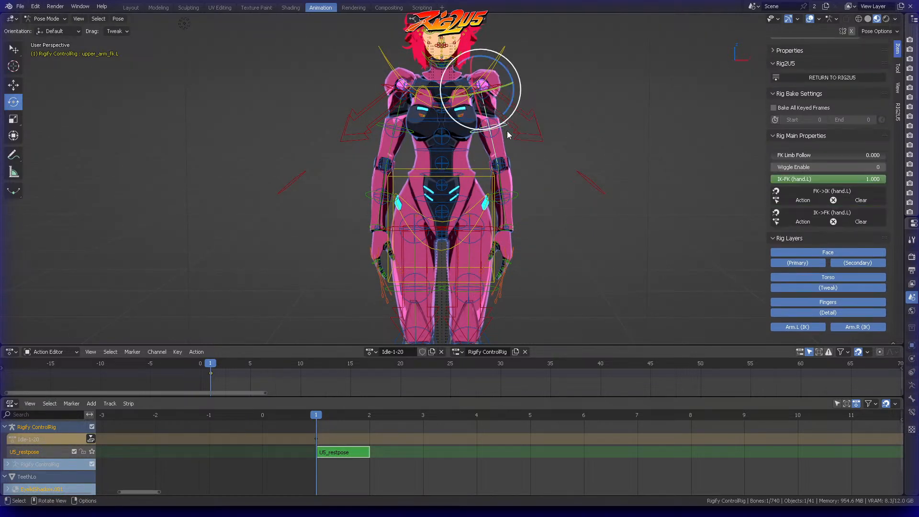
click(538, 195)
scroll(537, 195, down, 2)
middle_drag(538, 194, 504, 143)
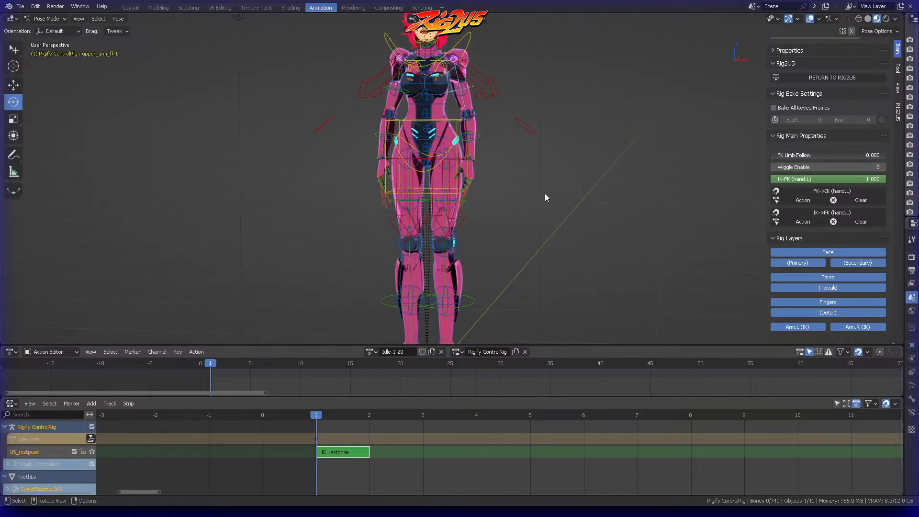
middle_drag(522, 209, 516, 199)
middle_drag(588, 172, 487, 167)
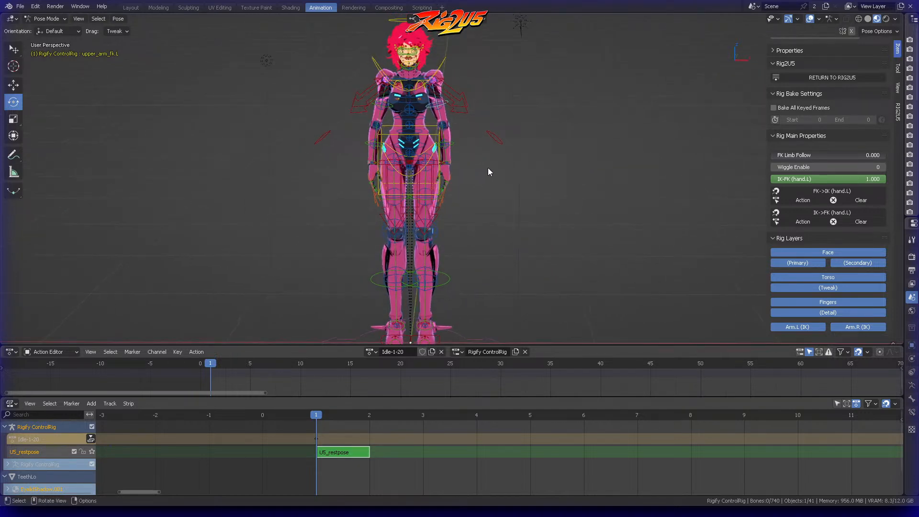
Step: Recheck the left forearm FK control and inspect the lowered-arm pose around frame 1 from several angles
click(453, 142)
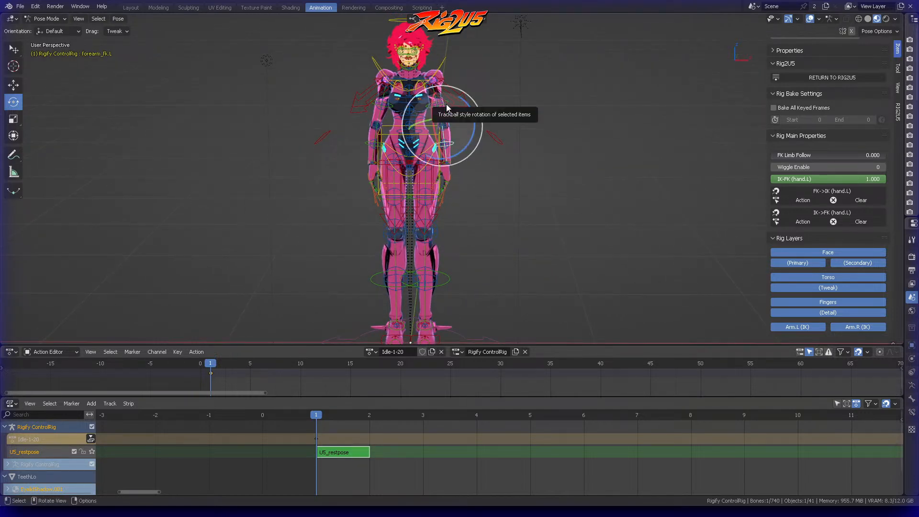
click(449, 102)
click(444, 105)
click(457, 142)
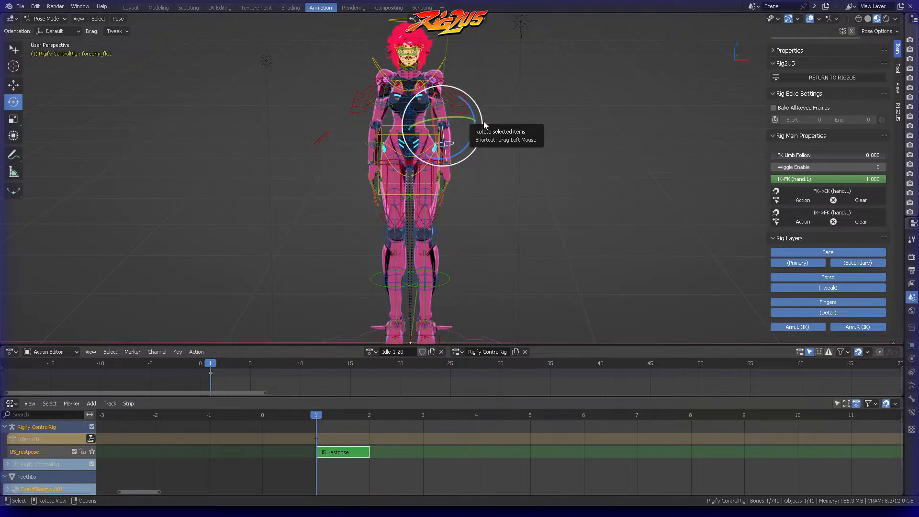
middle_drag(508, 129, 505, 131)
click(483, 172)
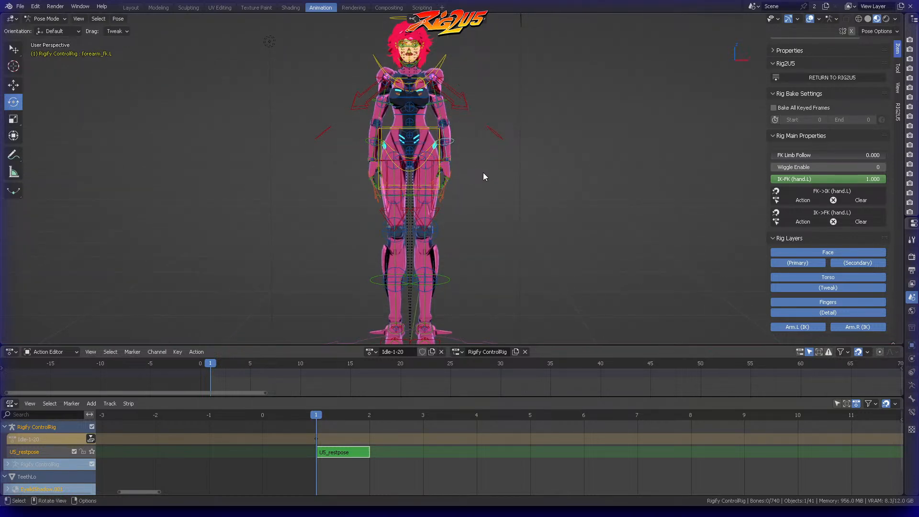
middle_drag(484, 172, 478, 180)
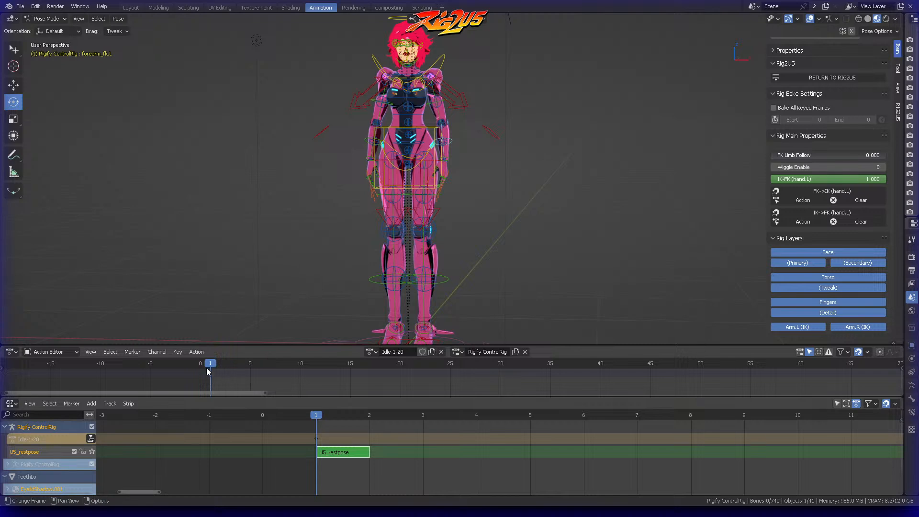
mouse_move(208, 366)
mouse_down()
mouse_move(260, 367)
mouse_move(215, 372)
mouse_up()
middle_drag(513, 164, 484, 164)
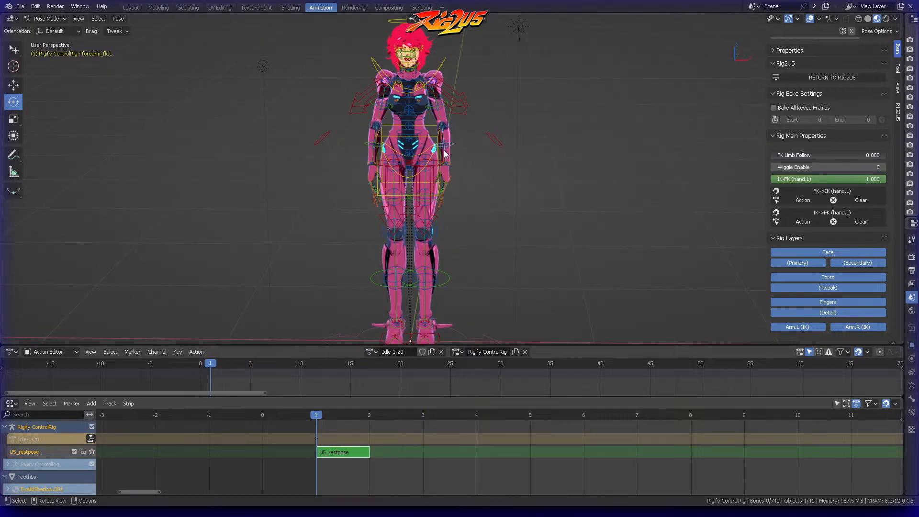
Step: Insert a Location & Rotation keyframe for the torso control at frame 1
click(429, 140)
key(KP_3)
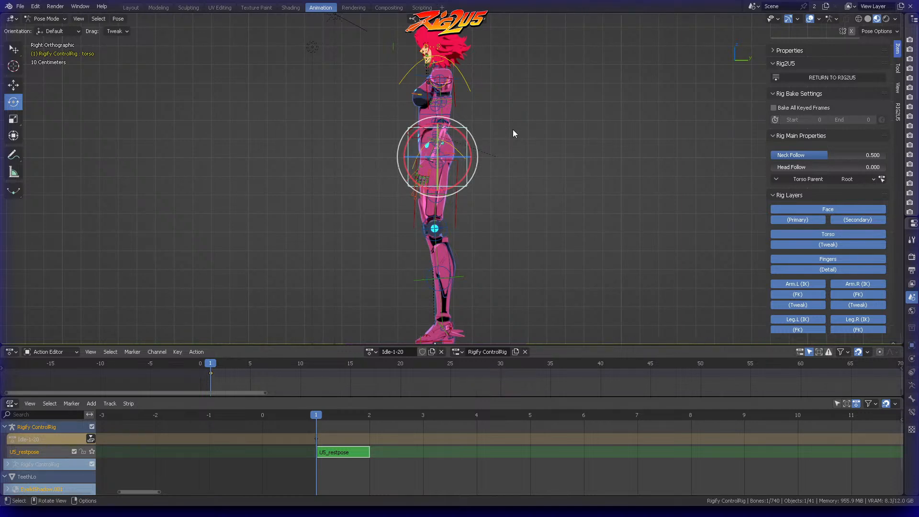
key(i)
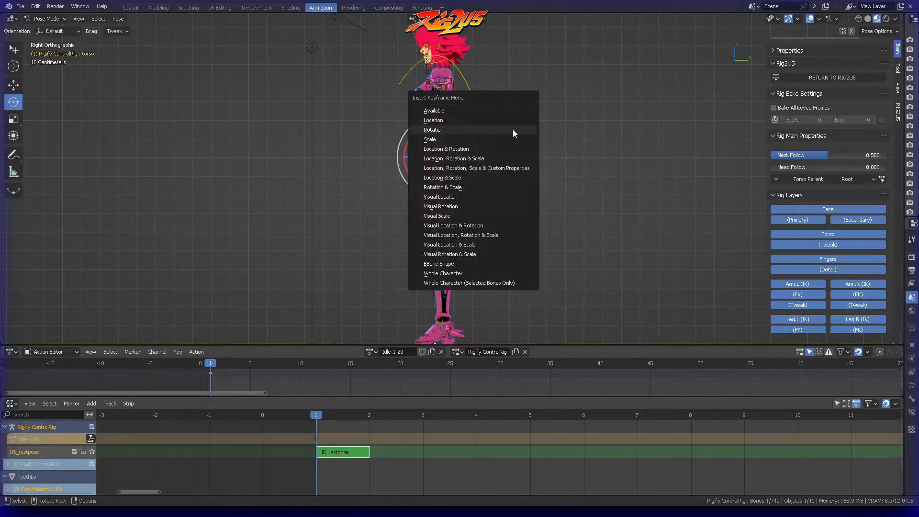
click(459, 152)
Step: At frame 12, lower the torso control, rotate it freely with trackball rotation and keyframe its location and rotation
key(space)
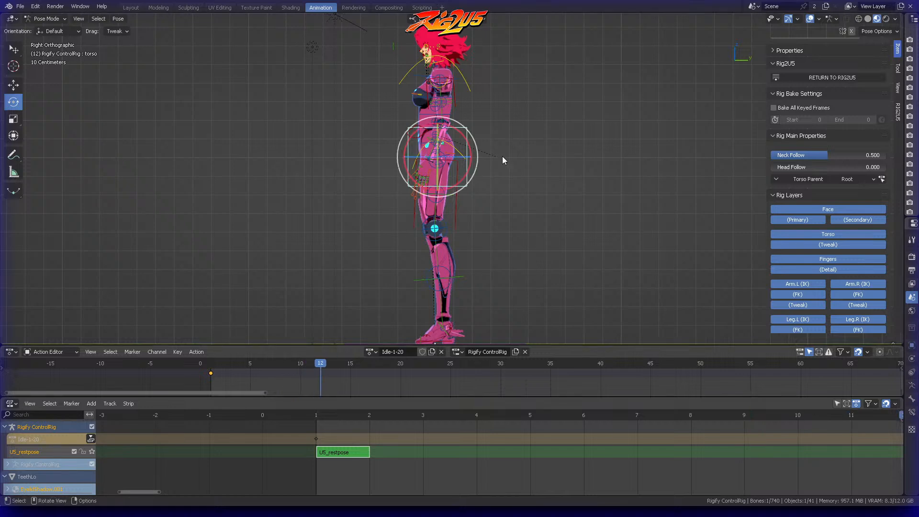
middle_drag(488, 190, 558, 153)
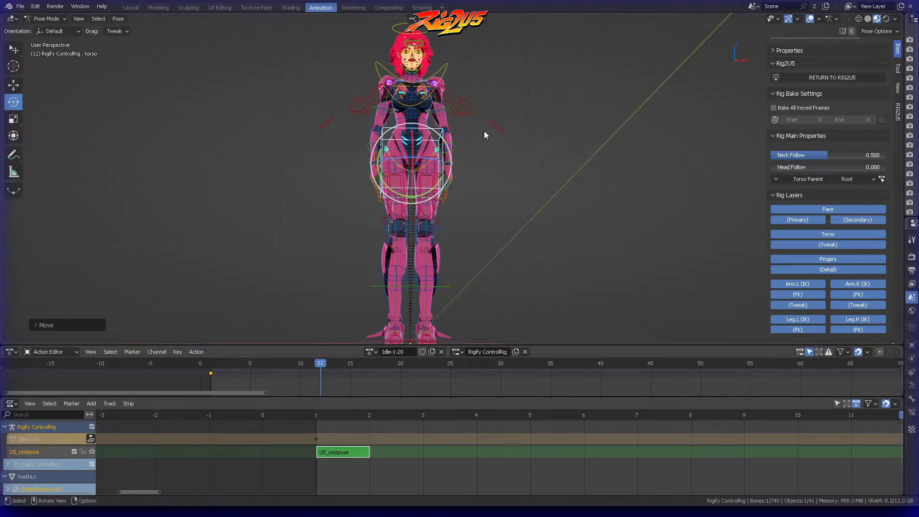
key(r)
key(r)
click(494, 107)
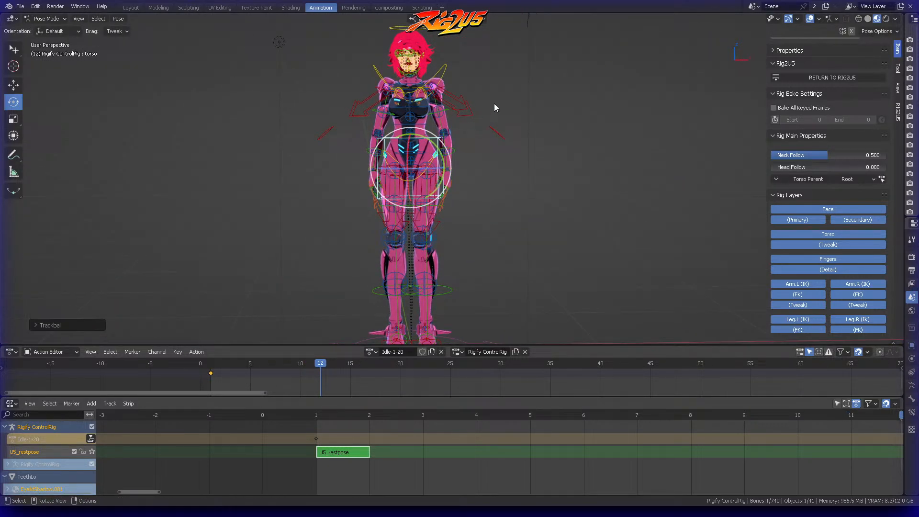
key(i)
click(494, 107)
Step: Duplicate the torso's first keyframe to frame 20 to close the idle loop
drag(313, 366, 475, 366)
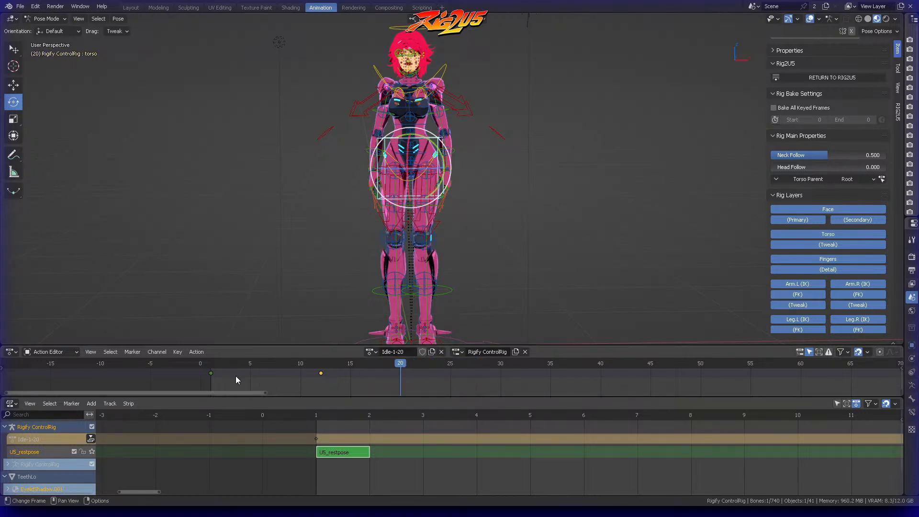
click(210, 373)
key(g)
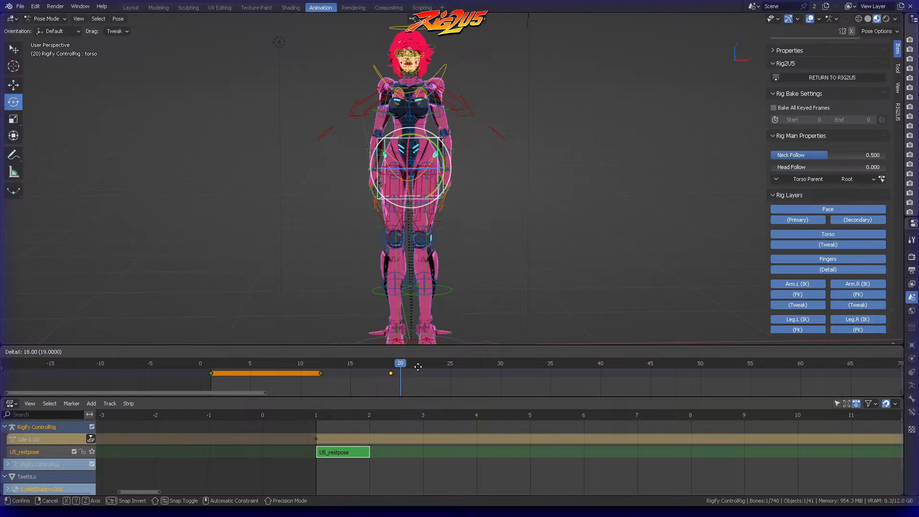
click(419, 367)
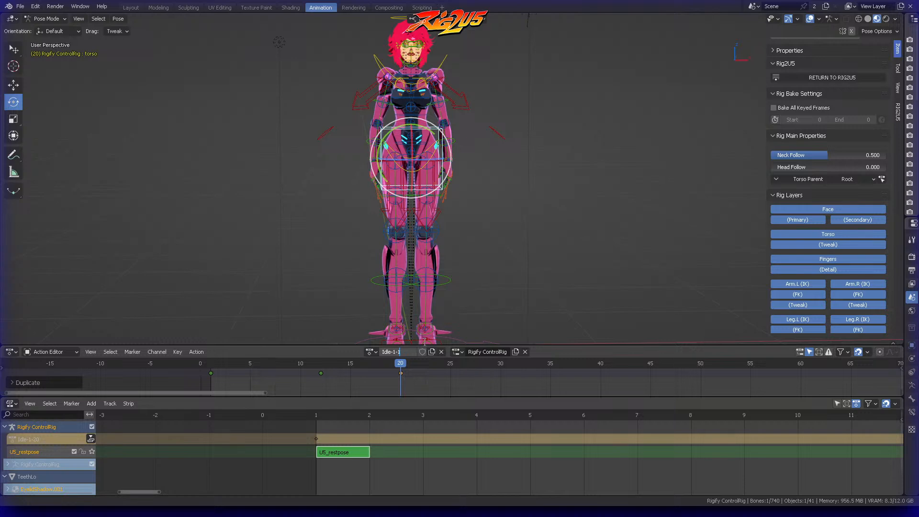
Step: Rename the action as Idle-1-200
text(00)
key(Return)
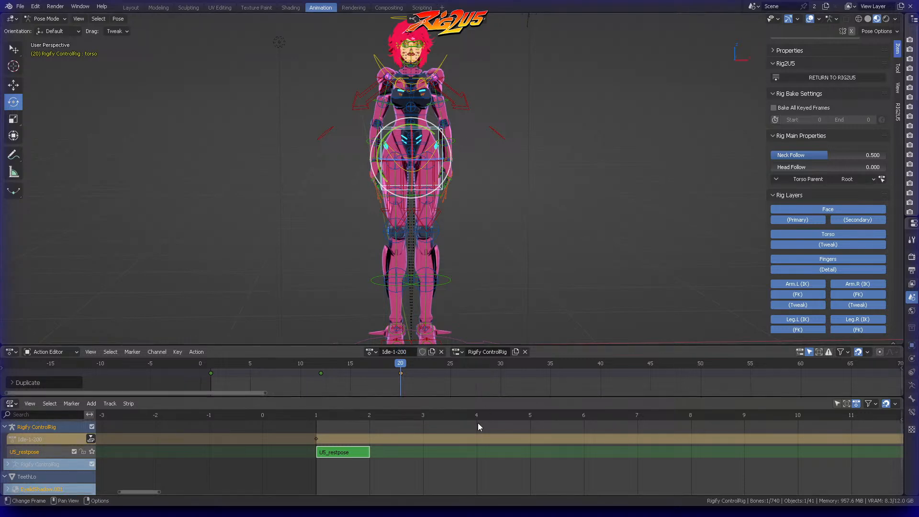
scroll(478, 420, down, 1)
scroll(510, 380, down, 3)
scroll(523, 384, down, 3)
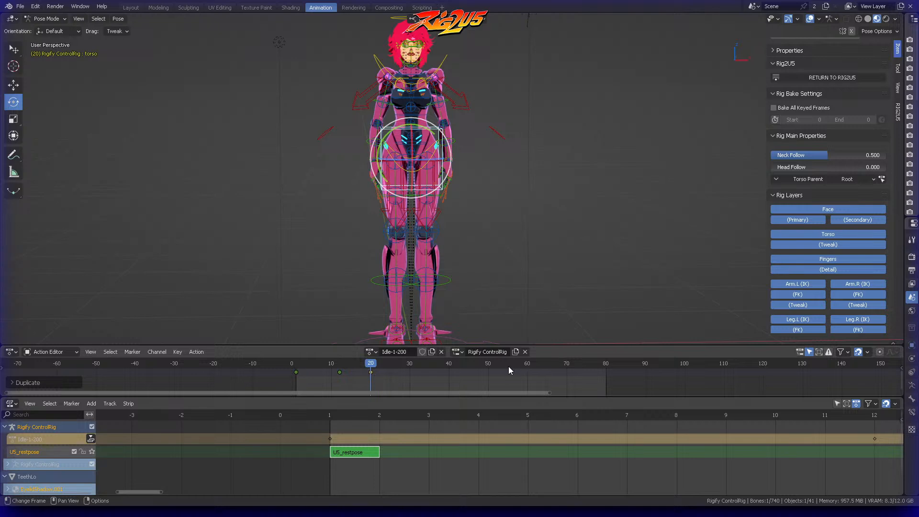
Step: Set the scene's end frame to 200
drag(904, 208, 769, 258)
click(774, 270)
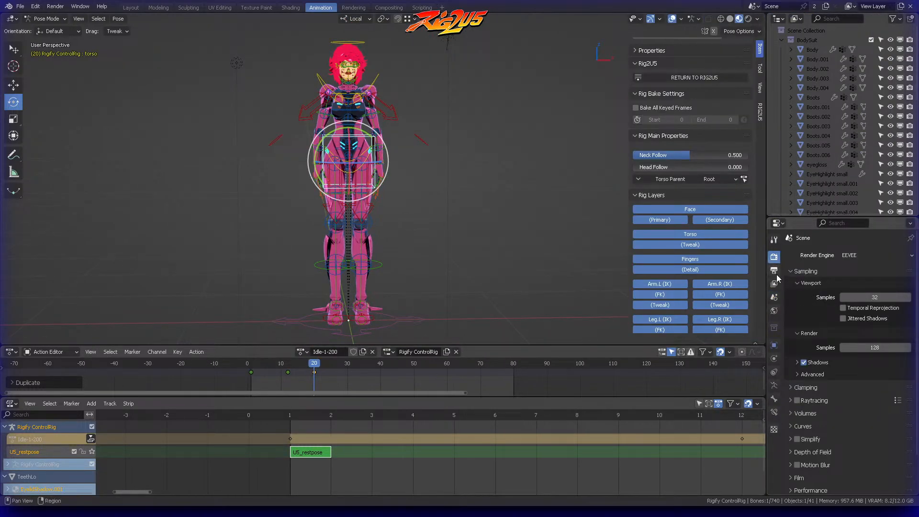
click(895, 382)
text(200)
key(Return)
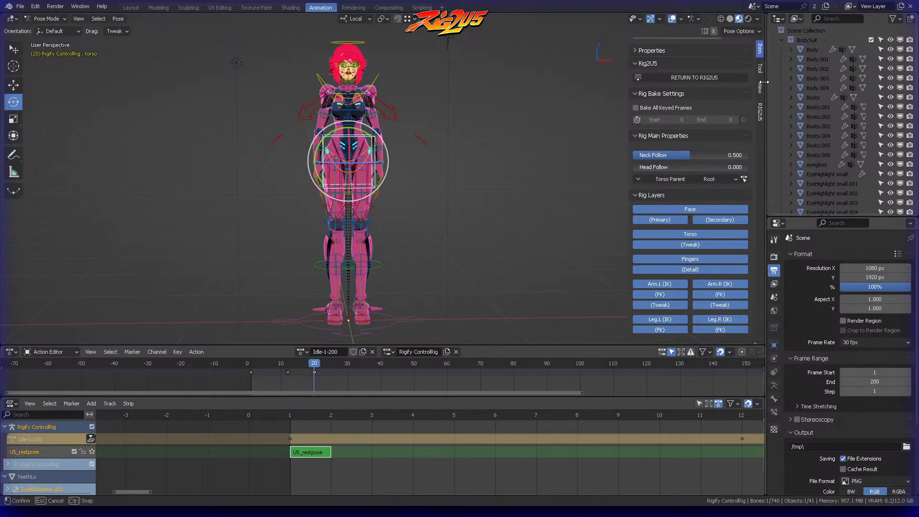
drag(767, 53, 905, 53)
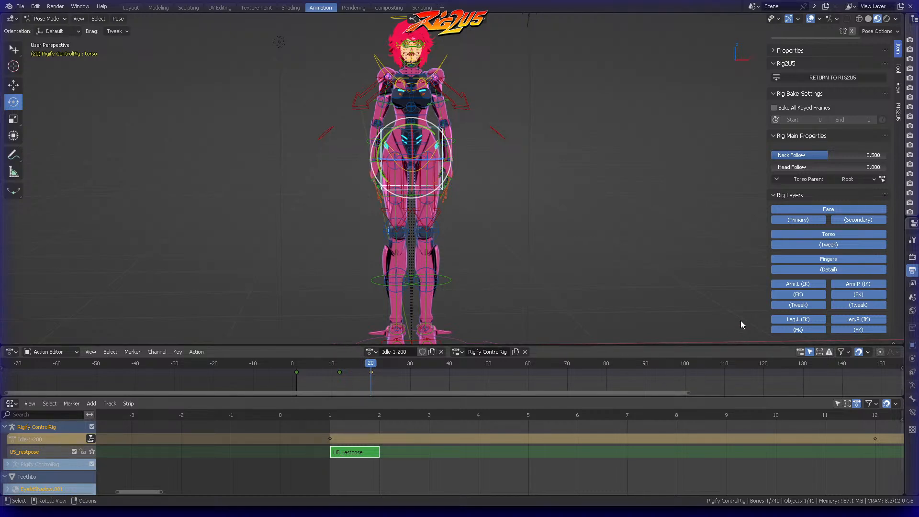
Step: Select the left foot IK and hips controls in turn to check whether they have keyframes
scroll(573, 246, down, 1)
middle_drag(573, 245, 440, 312)
click(440, 312)
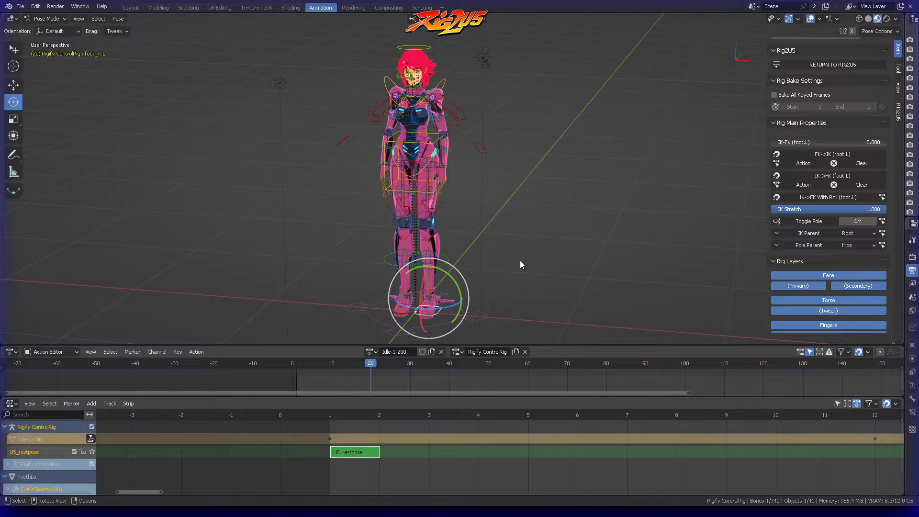
middle_drag(521, 264, 503, 244)
click(427, 163)
middle_drag(427, 165, 508, 154)
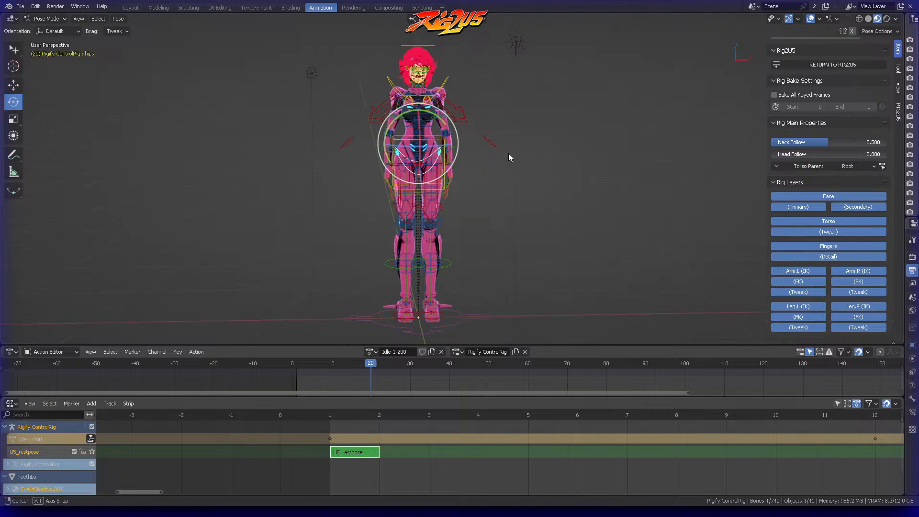
mouse_move(375, 367)
mouse_down()
mouse_move(297, 362)
mouse_move(370, 363)
mouse_up()
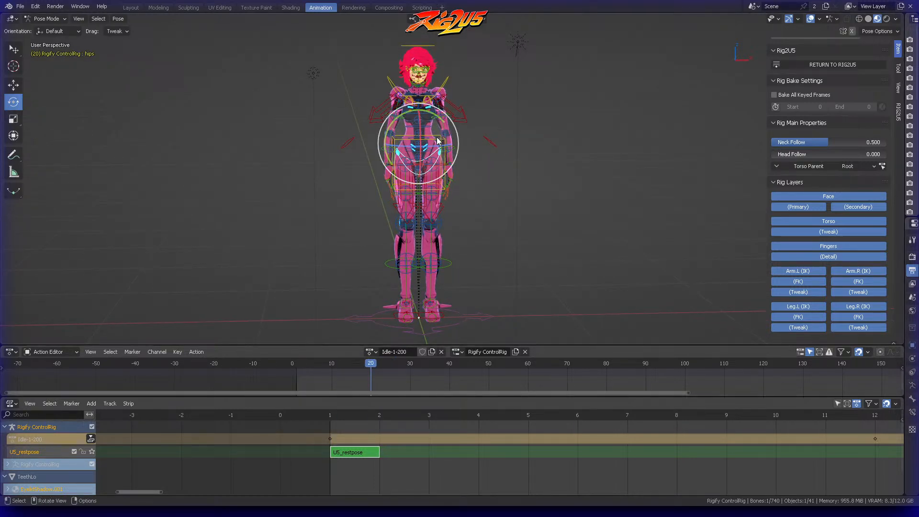
Step: Move the torso control's last keyframe to frame 200 and its middle keyframe to about frame 67
click(436, 140)
drag(372, 374, 393, 369)
drag(297, 364, 543, 385)
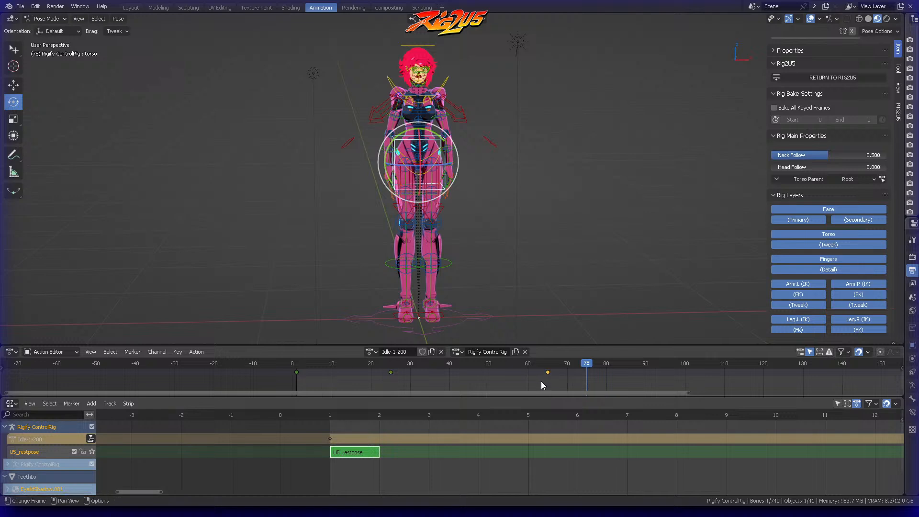
key(g)
click(798, 379)
scroll(780, 380, down, 2)
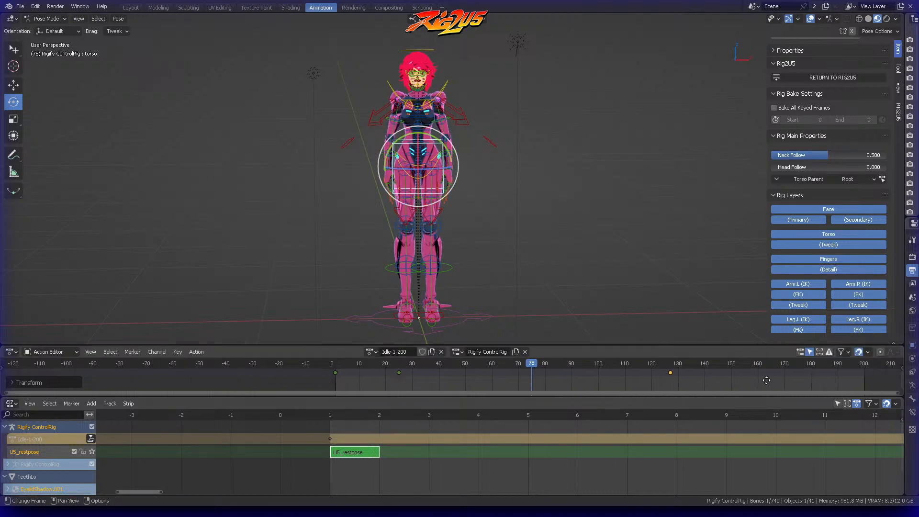
key(g)
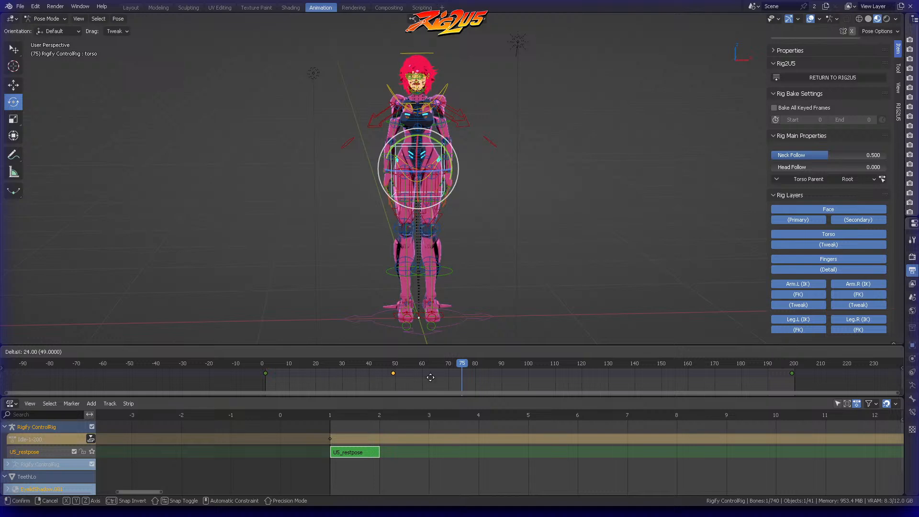
click(469, 376)
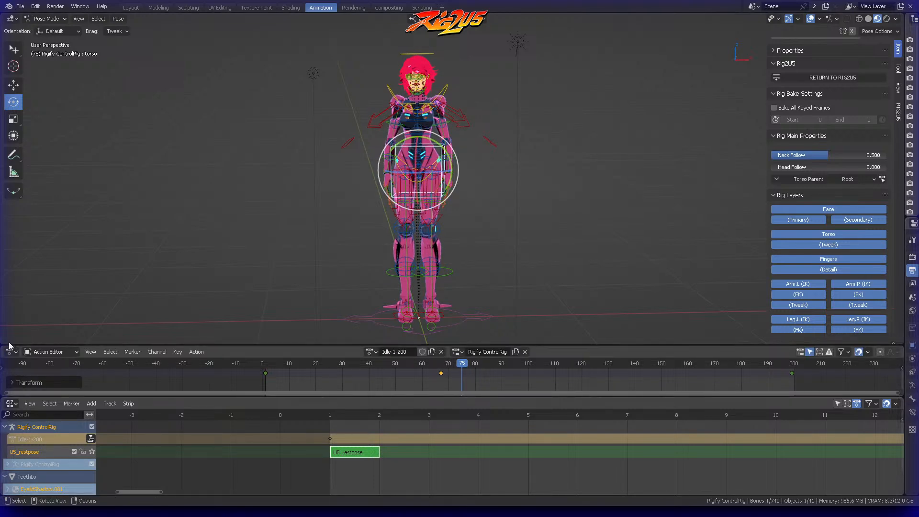
Step: Split off a new area below the 3D viewport, make it a Timeline editor and enlarge it
drag(10, 345, 9, 318)
click(10, 324)
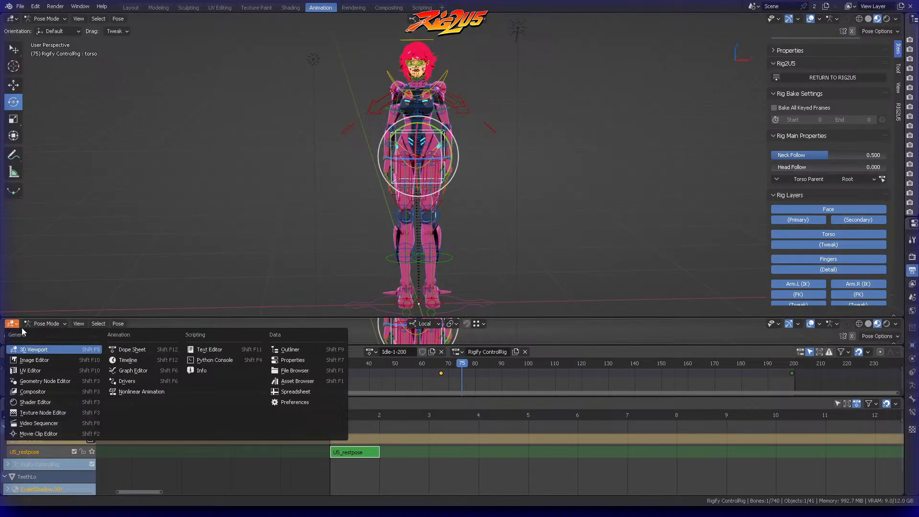
click(145, 363)
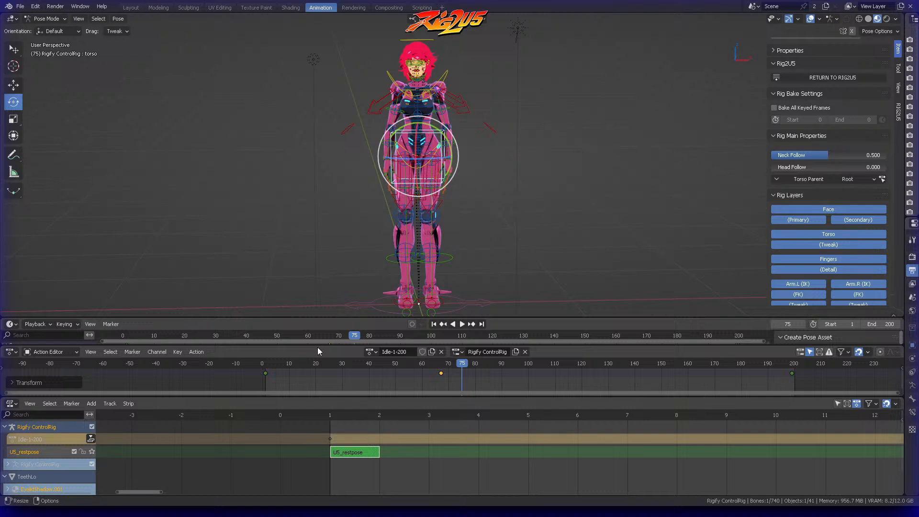
drag(317, 348, 317, 360)
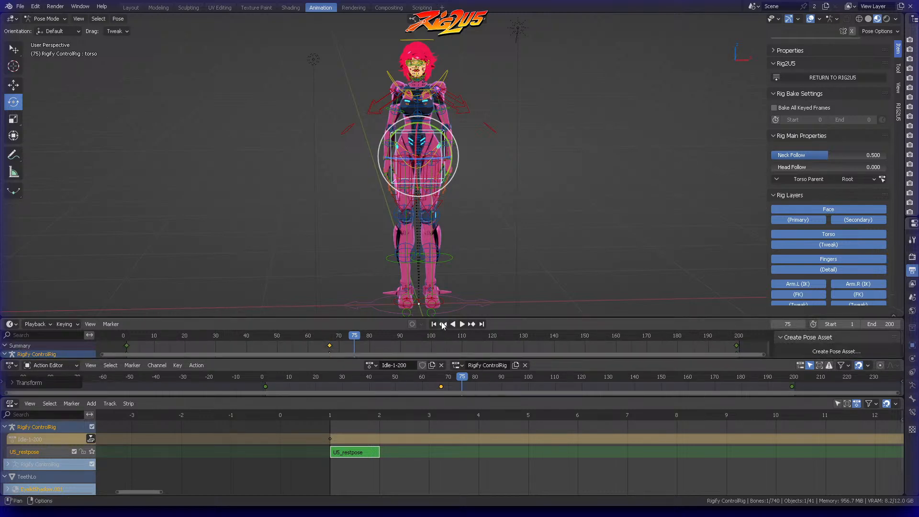
Step: Play the Idle-1-200 animation from frame 1 to preview the torso movement, and stop it
click(435, 324)
click(461, 324)
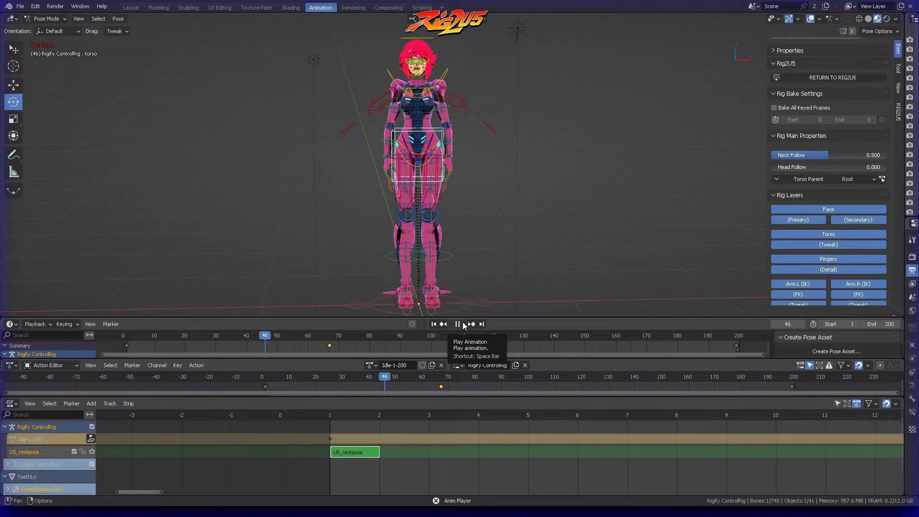
key(Escape)
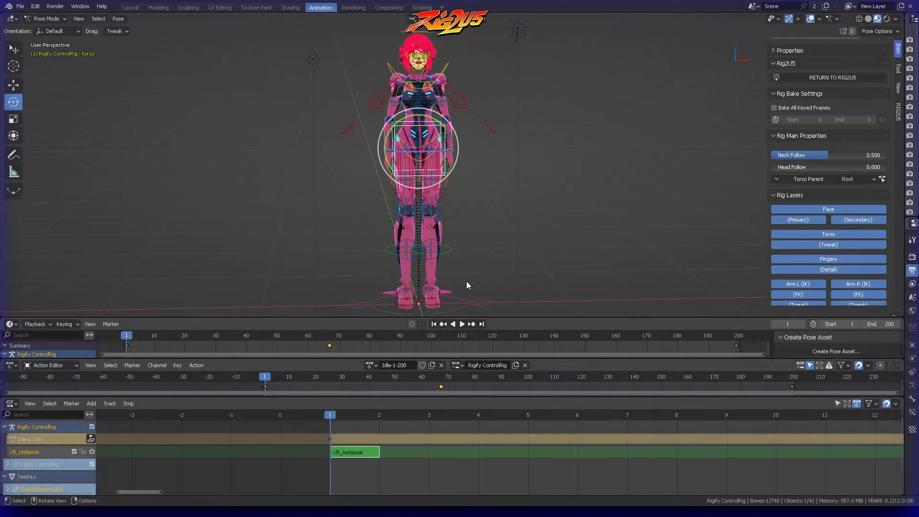
Step: Insert Location & Rotation keyframes for the chest control at frame 1 and frame 200
click(449, 70)
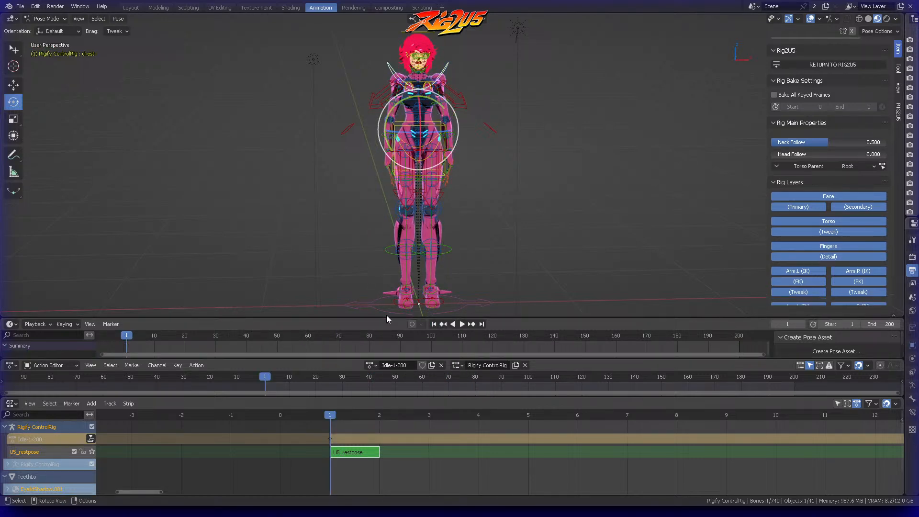
key(i)
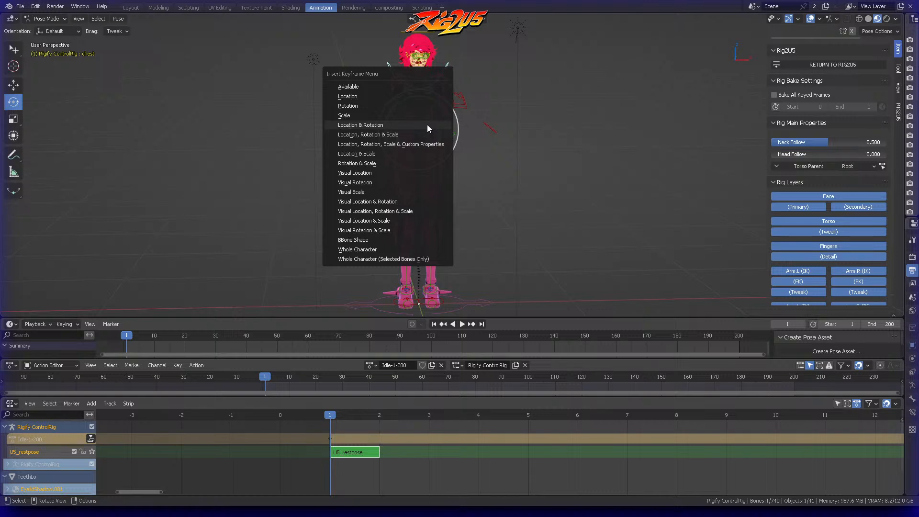
click(427, 124)
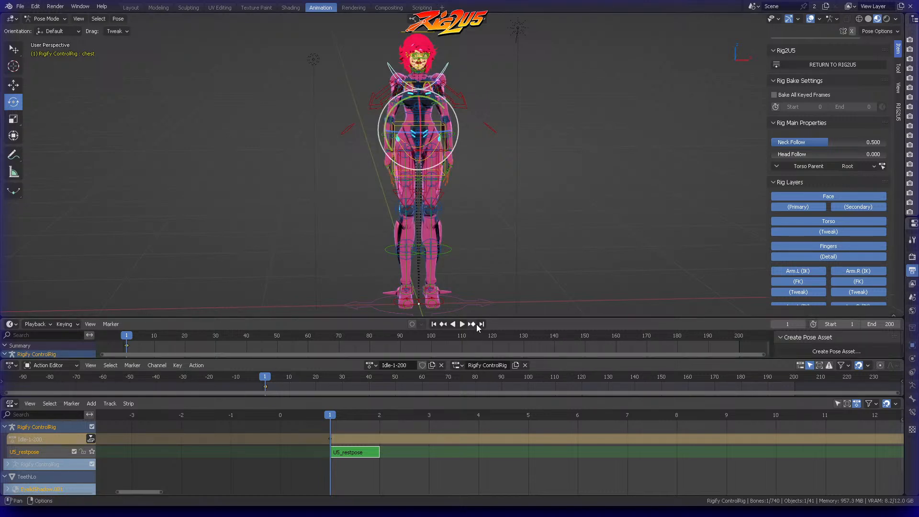
click(481, 324)
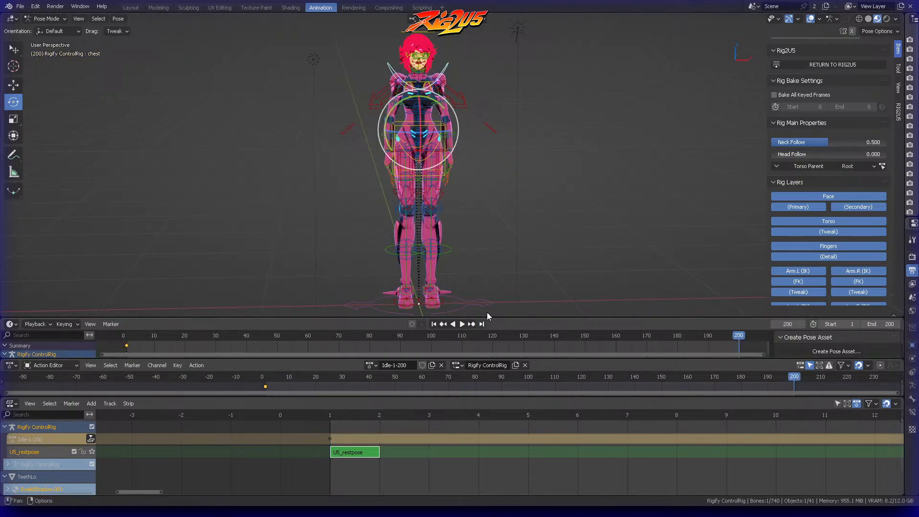
key(i)
click(453, 168)
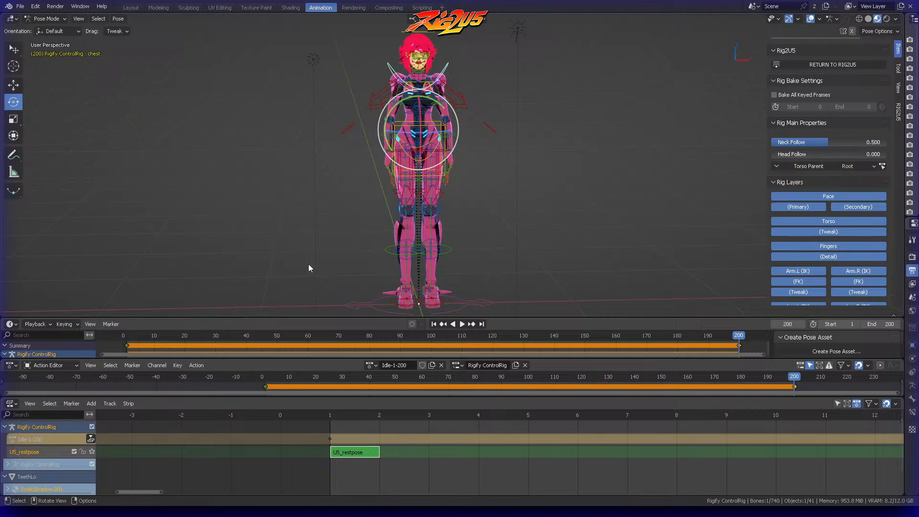
Step: At frame 61, rotate the chest control slightly with trackball rotation and insert a keyframe for it
click(311, 336)
key(r)
key(r)
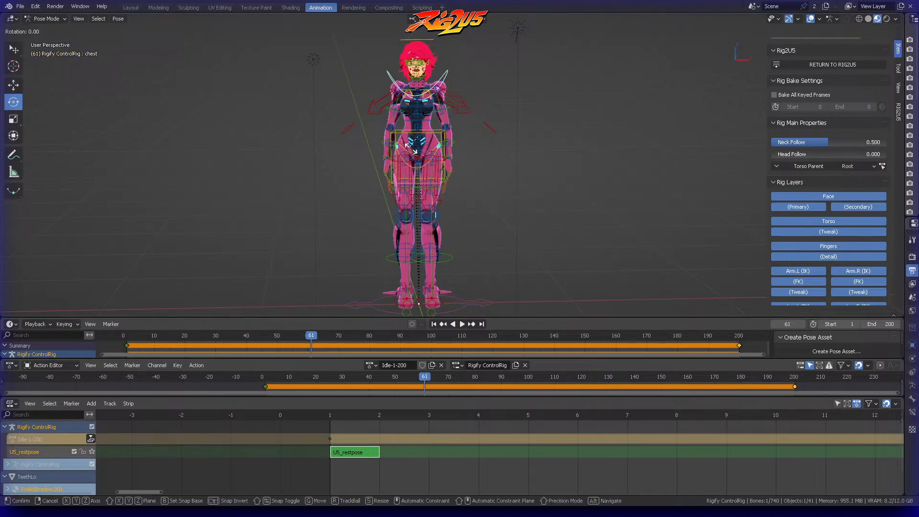
click(418, 180)
middle_drag(472, 123, 420, 117)
key(r)
key(r)
click(419, 107)
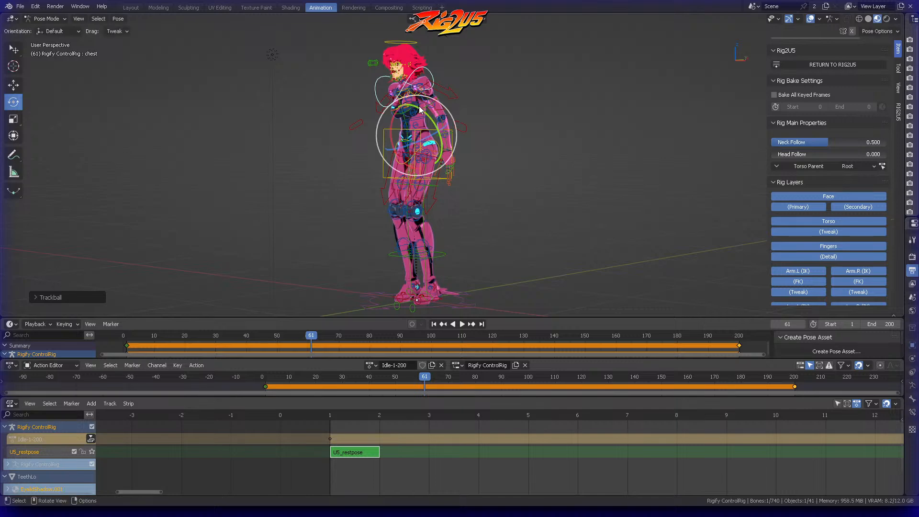
key(i)
click(448, 101)
key(t)
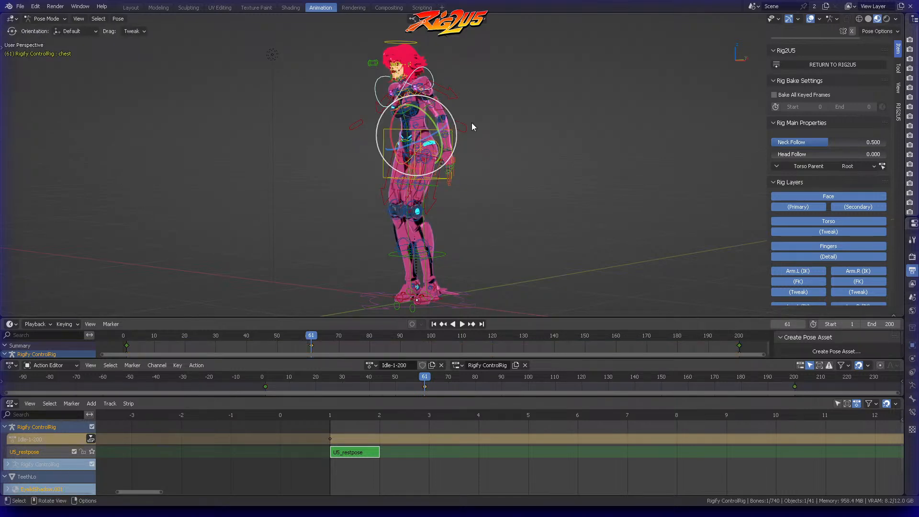
Step: At frame 119, rotate the chest control into a different slight tilt and insert a Location & Rotation keyframe
drag(462, 335, 489, 329)
click(534, 185)
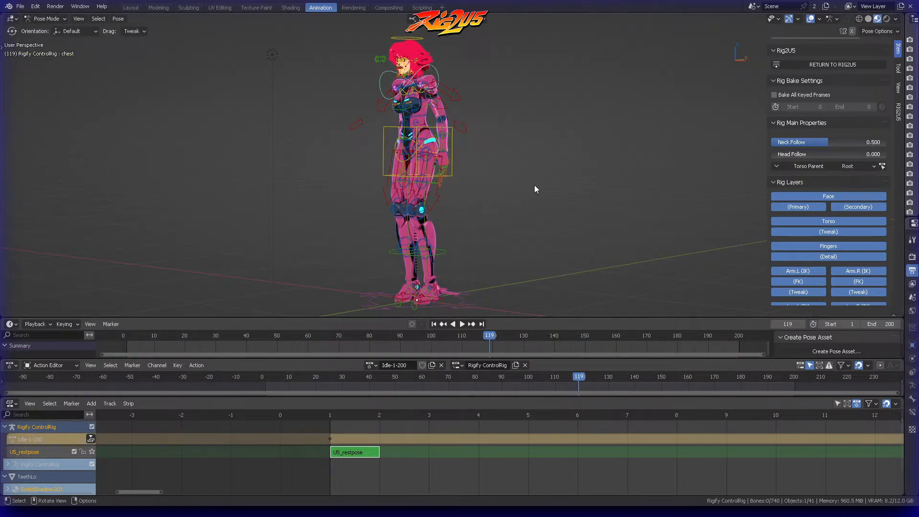
middle_drag(534, 185, 584, 169)
click(440, 71)
middle_drag(441, 71, 501, 79)
drag(463, 130, 536, 106)
middle_drag(536, 106, 475, 111)
key(r)
key(r)
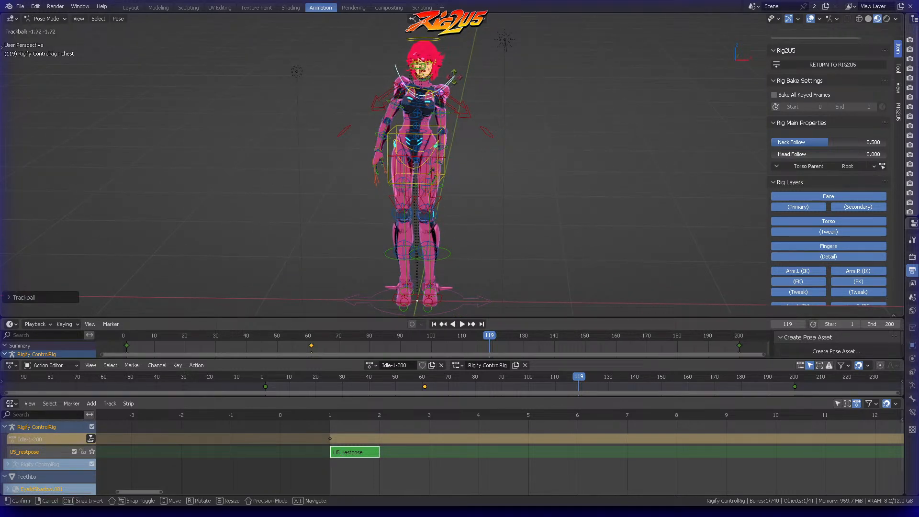
click(453, 92)
mouse_move(446, 127)
mouse_down()
mouse_move(442, 106)
mouse_move(449, 116)
mouse_up()
key(i)
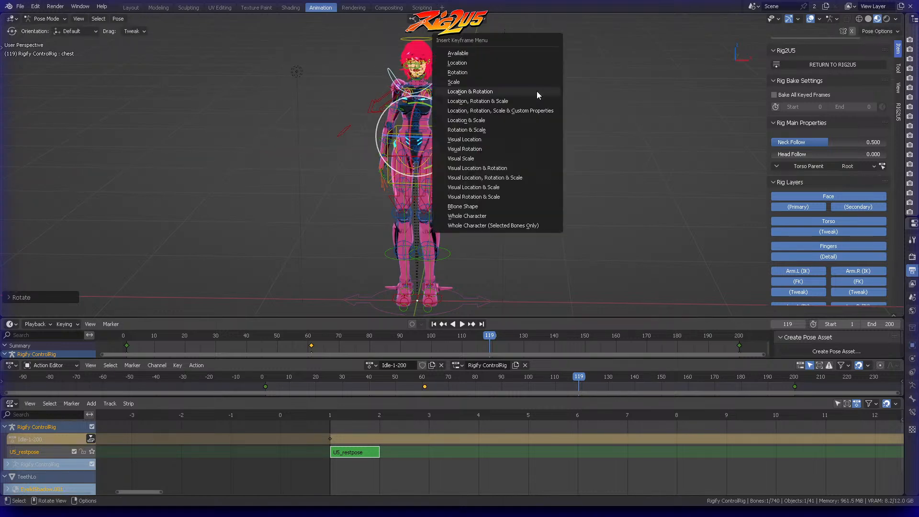
click(537, 95)
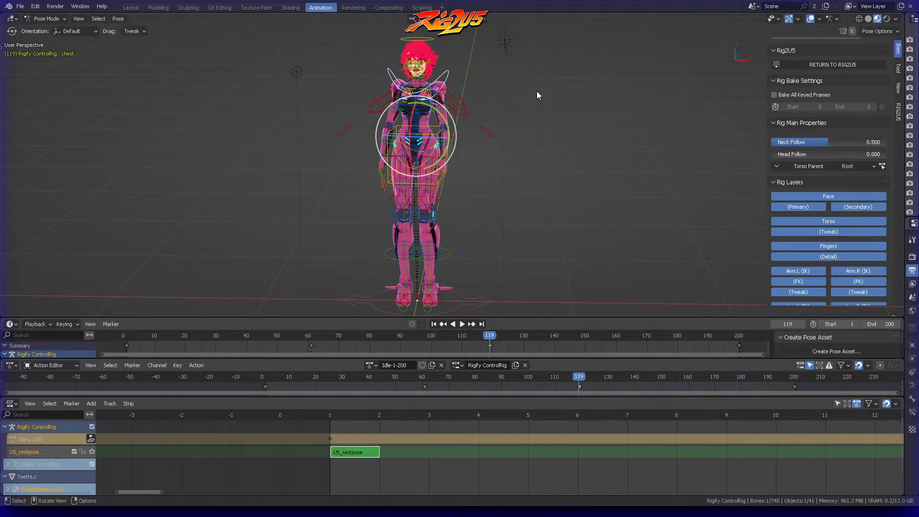
key(t)
Step: Rotate the left upper arm FK control slightly outward at frame 119 and insert a keyframe for it
scroll(452, 87, up, 3)
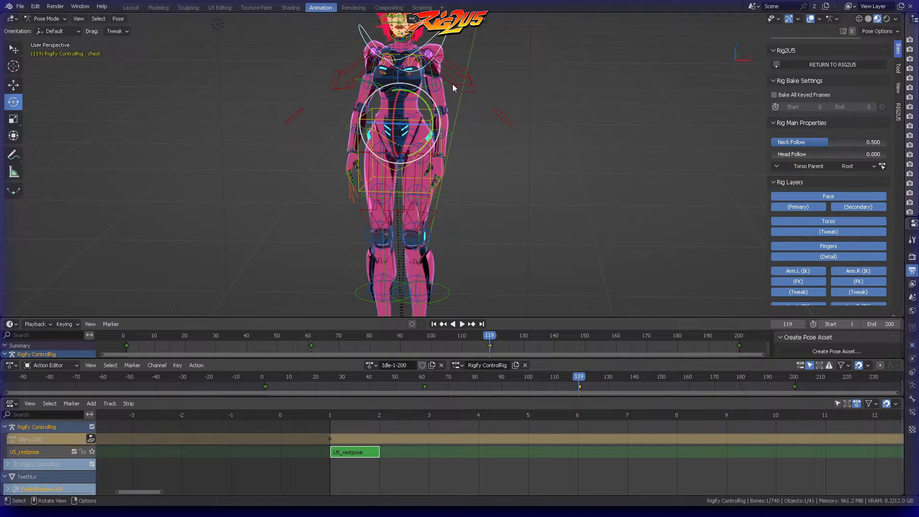
click(446, 77)
click(448, 85)
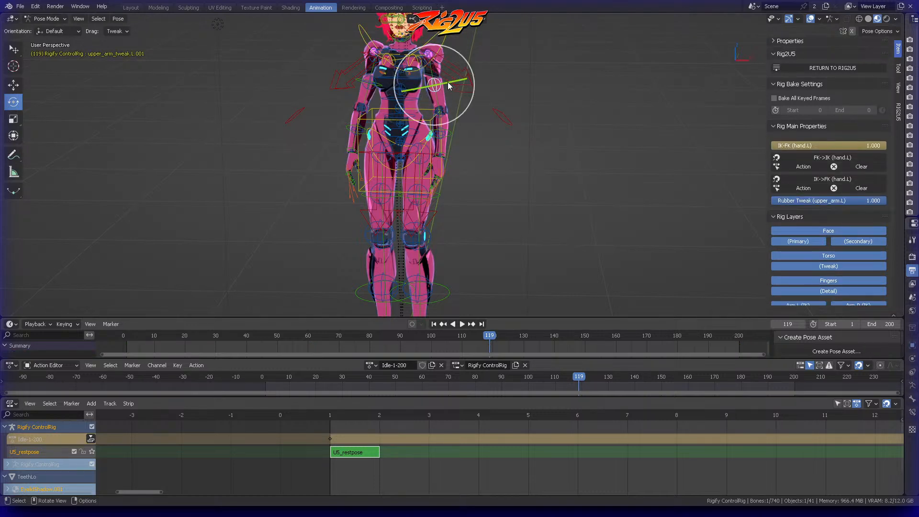
click(458, 53)
drag(458, 51, 460, 37)
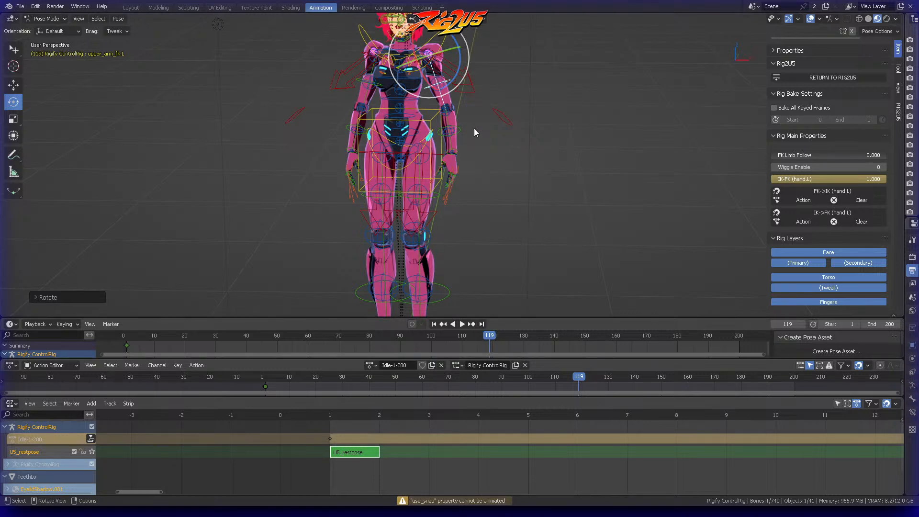
key(i)
click(482, 90)
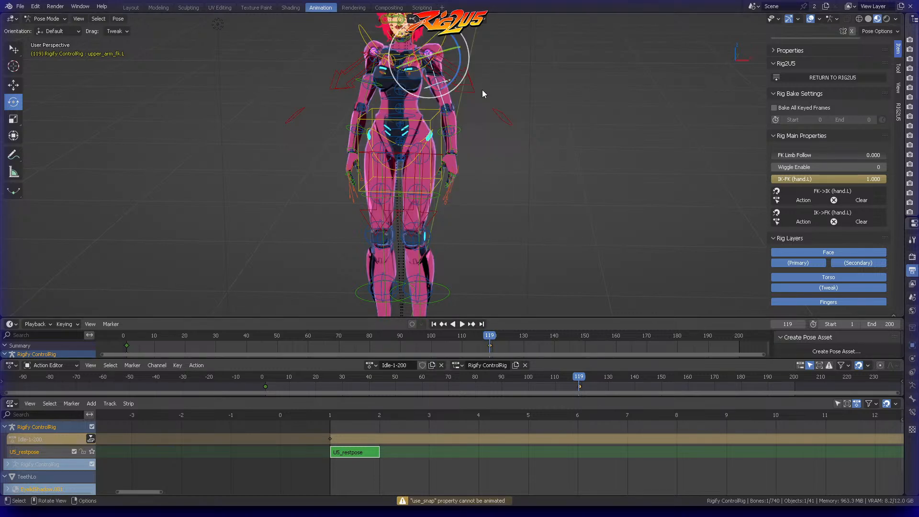
Step: Duplicate the left upper arm's frame 1 keyframe to about frame 199
key(b)
drag(148, 350, 114, 343)
key(shift+d)
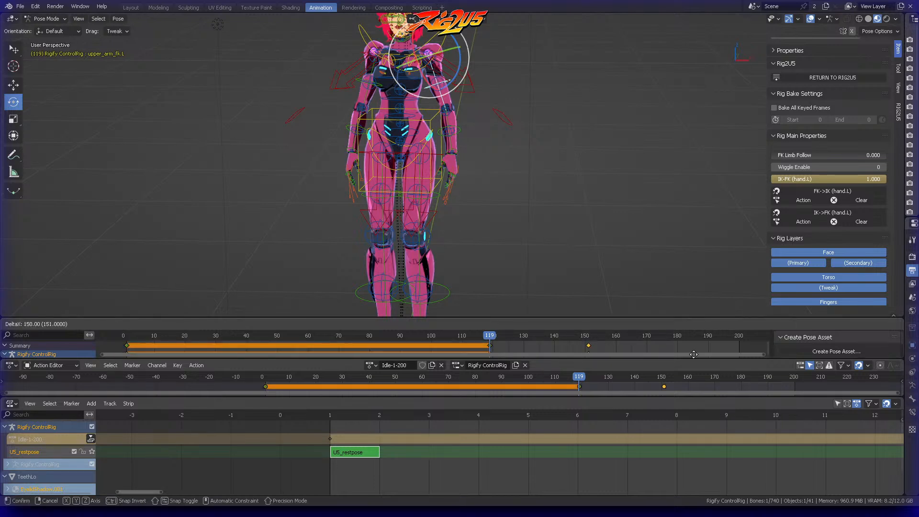
click(110, 345)
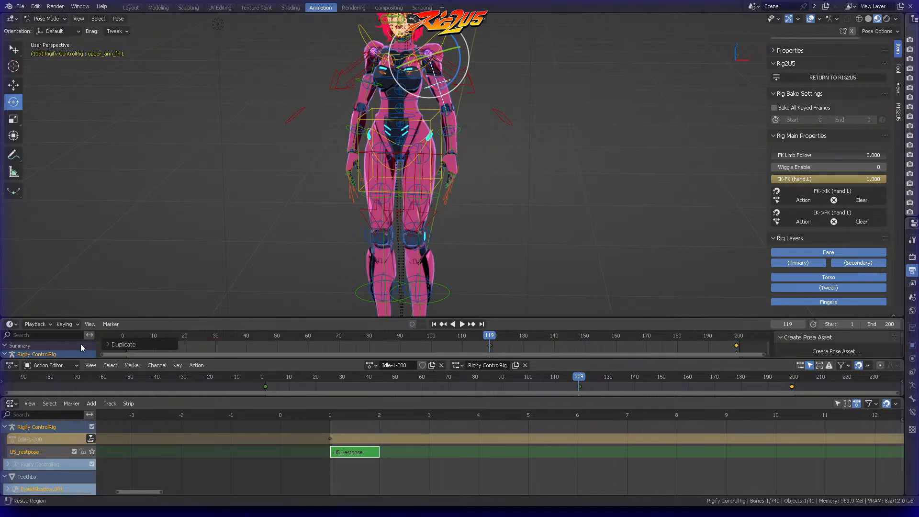
Step: Play the animation from frame 1 to preview the chest and arm movement, stop it and return to frame 1
click(434, 324)
scroll(493, 197, down, 2)
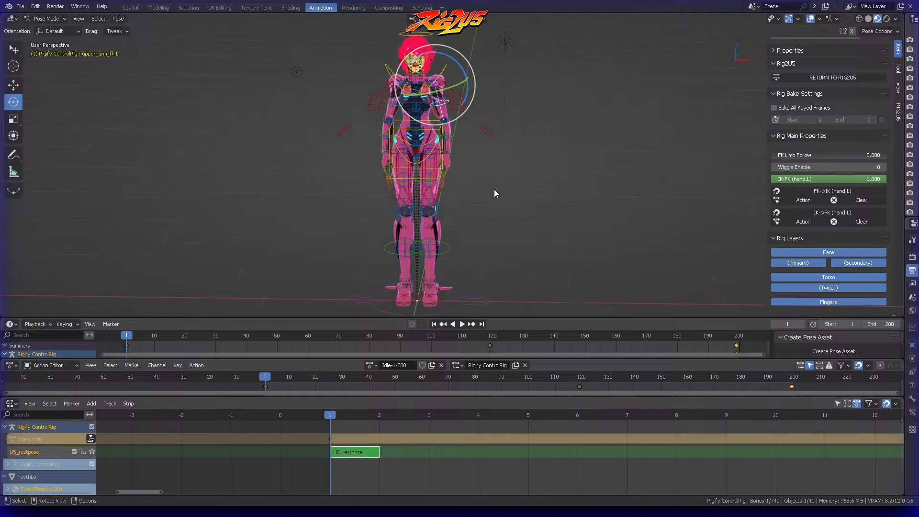
click(458, 324)
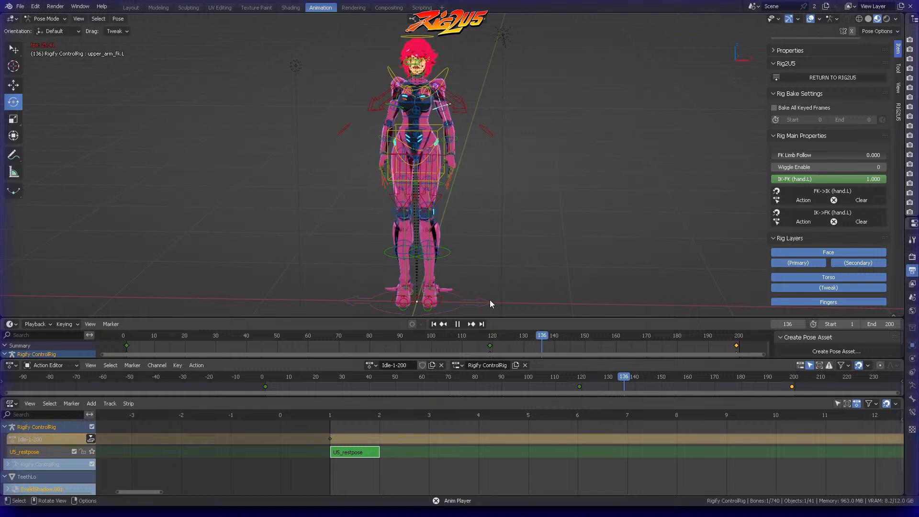
click(457, 324)
click(434, 324)
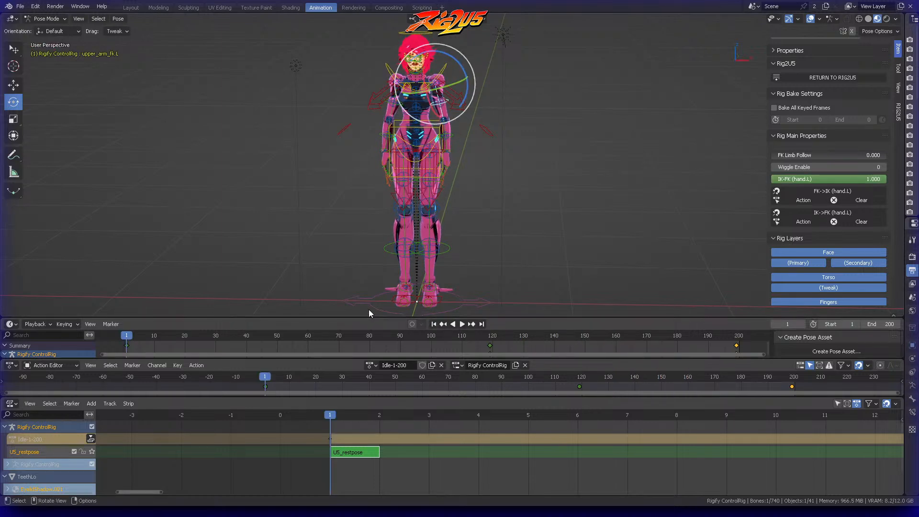
Step: Remove the Timeline area below the 3D viewport and enlarge the Nonlinear Animation editor
drag(378, 319, 402, 358)
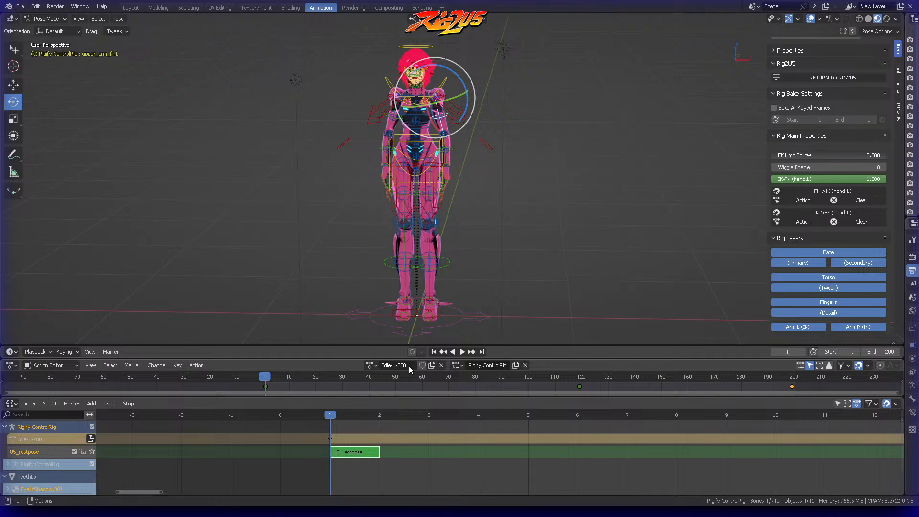
click(196, 366)
drag(263, 347, 266, 315)
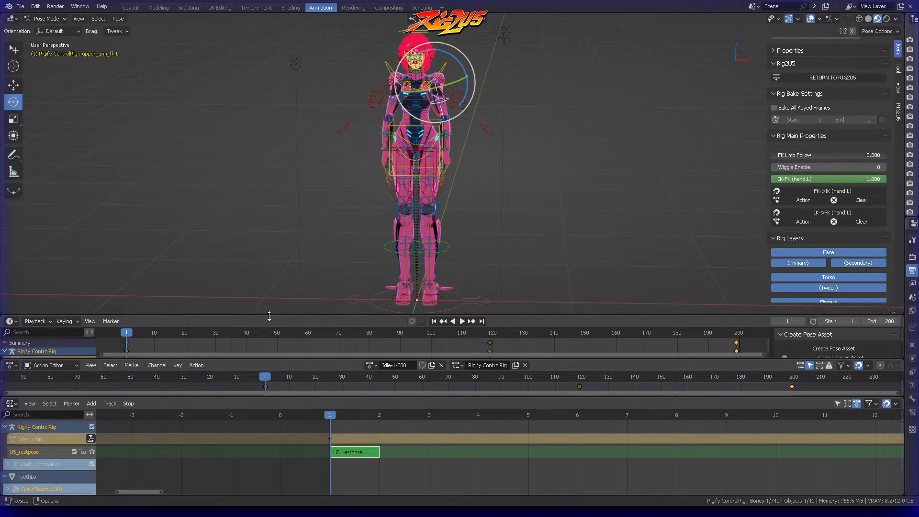
right_click(268, 316)
click(260, 348)
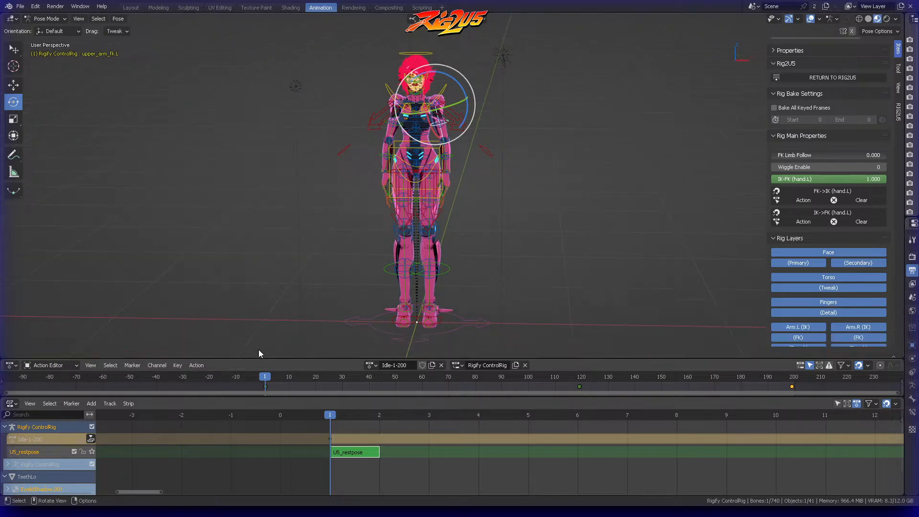
click(242, 385)
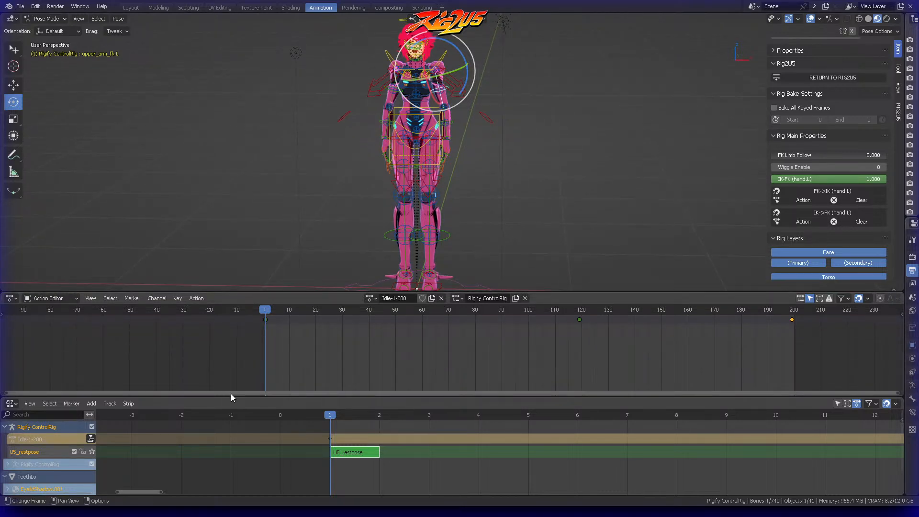
drag(231, 395, 211, 338)
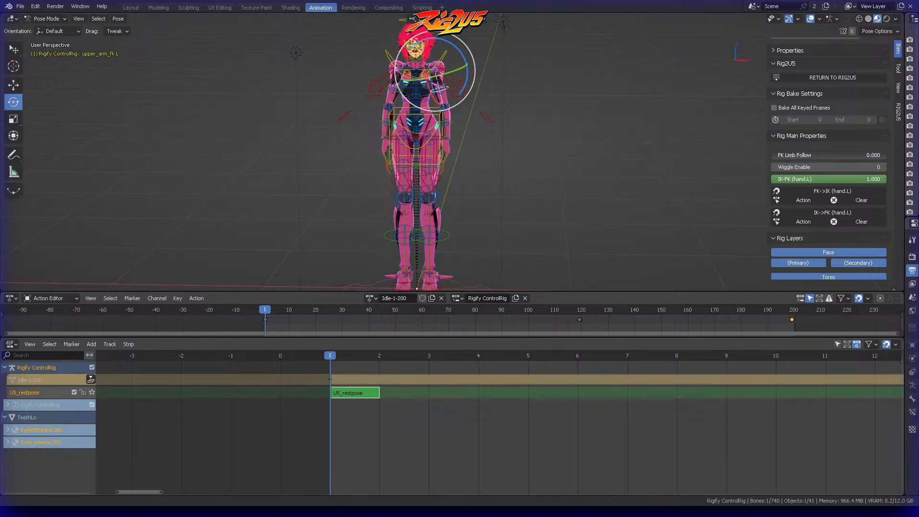
Step: Collapse the TeethLo entry and push the Idle-1-200 action down into its own NLA track
click(5, 418)
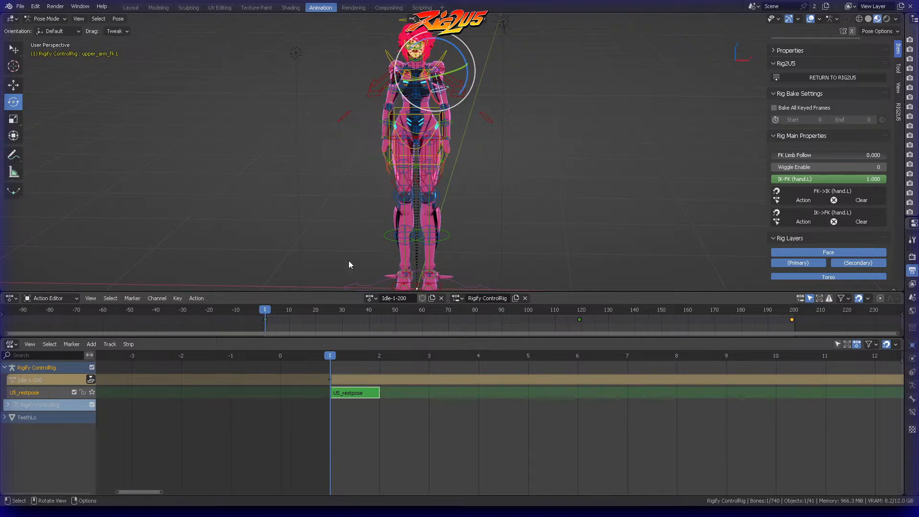
click(195, 298)
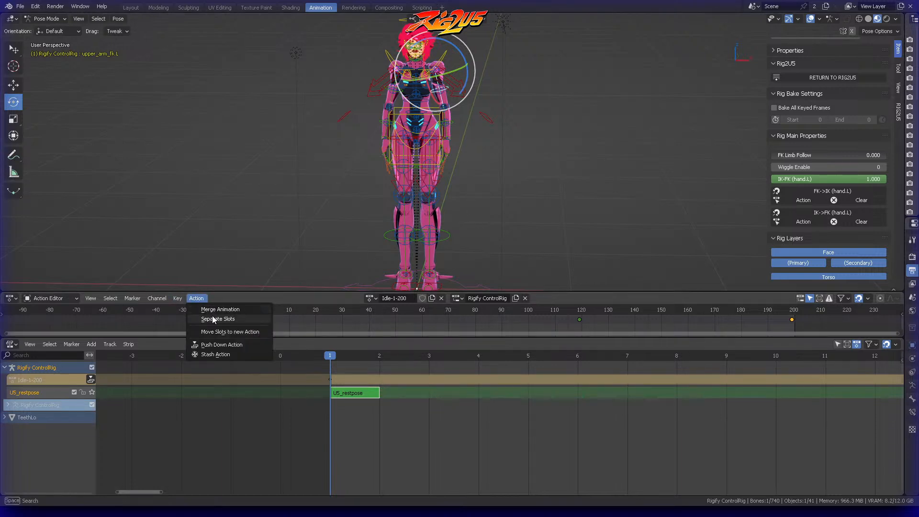
click(221, 346)
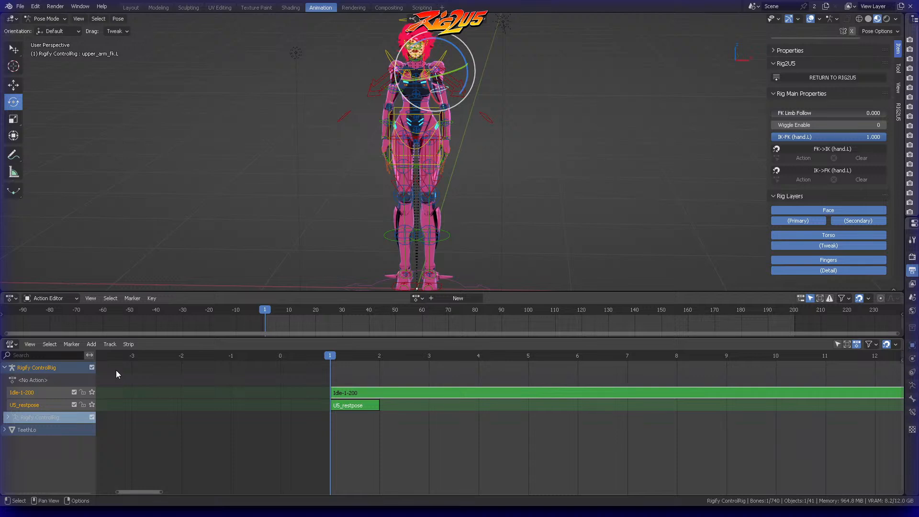
Step: Try to move the selected NLA tracks down in the track order
right_click(50, 403)
mouse_move(53, 406)
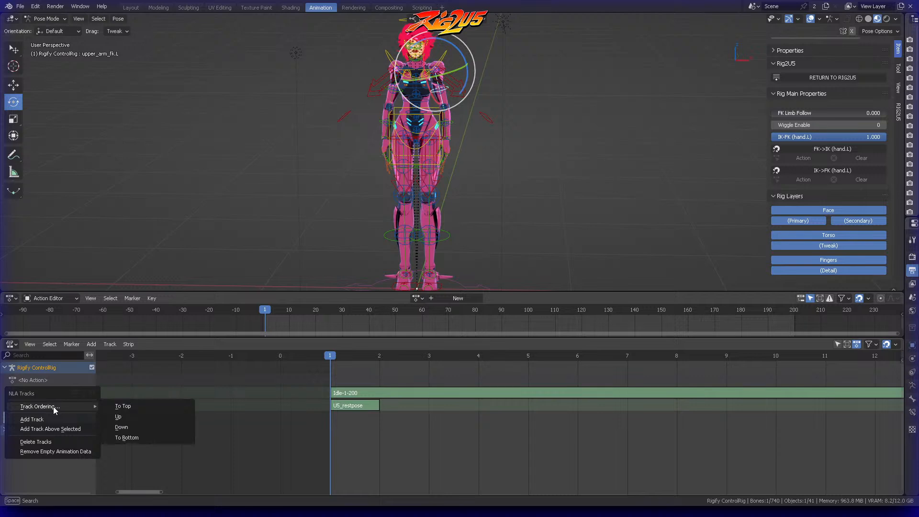
click(120, 426)
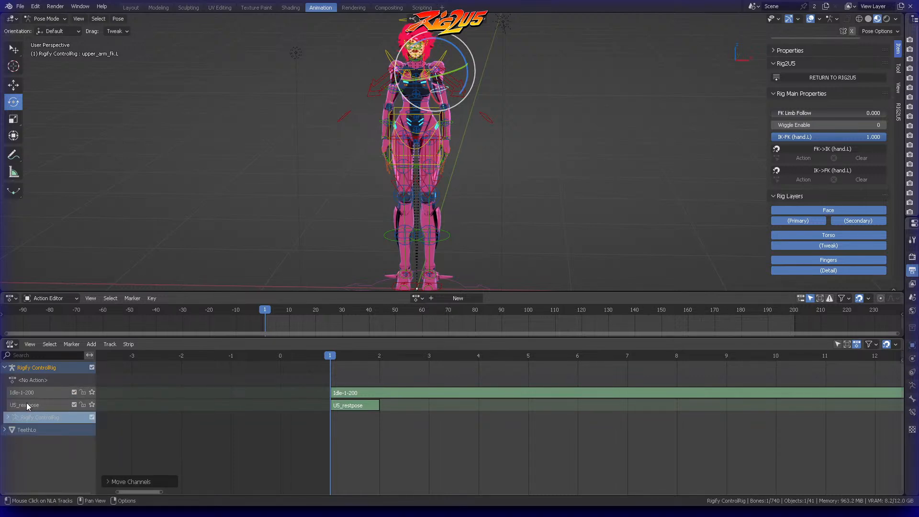
Step: Select the Idle-1-200 NLA track and set it to play solo
click(44, 406)
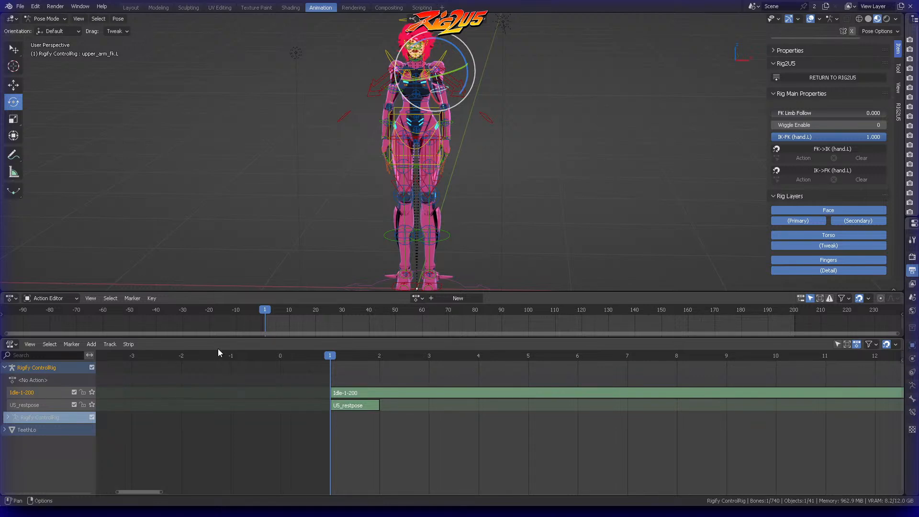
middle_drag(366, 370, 170, 394)
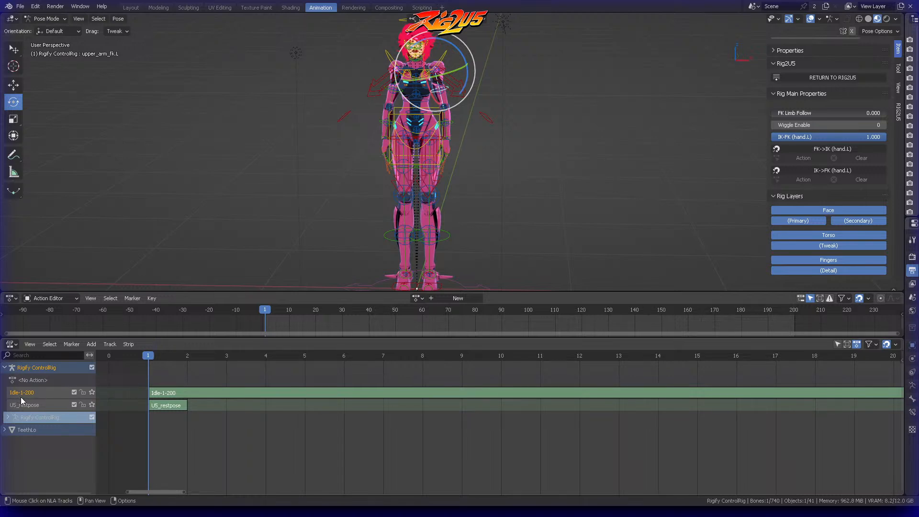
click(92, 392)
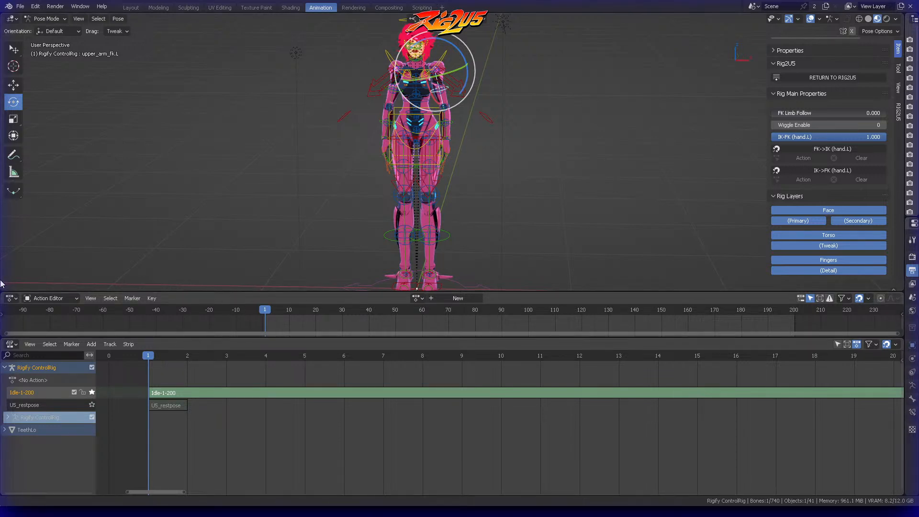
Step: Split off a new area below the 3D viewport and make it a Timeline
drag(3, 289, 8, 259)
click(12, 265)
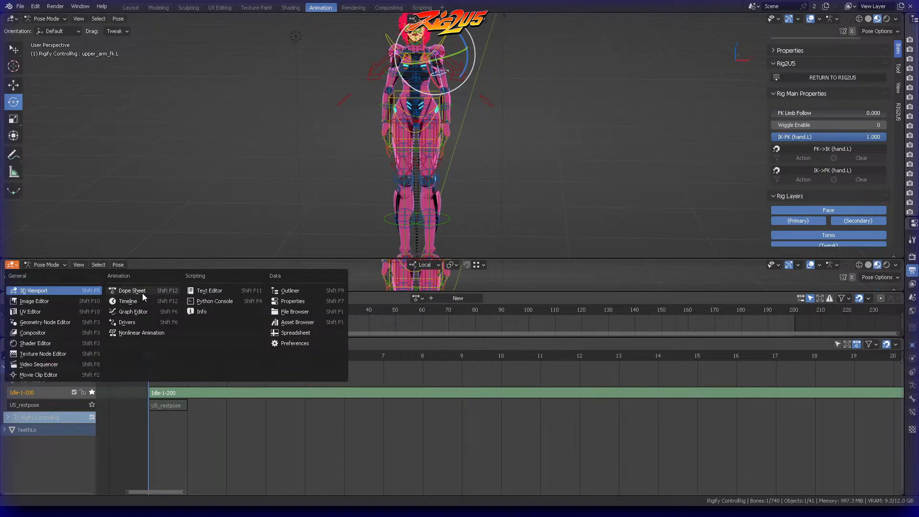
click(142, 300)
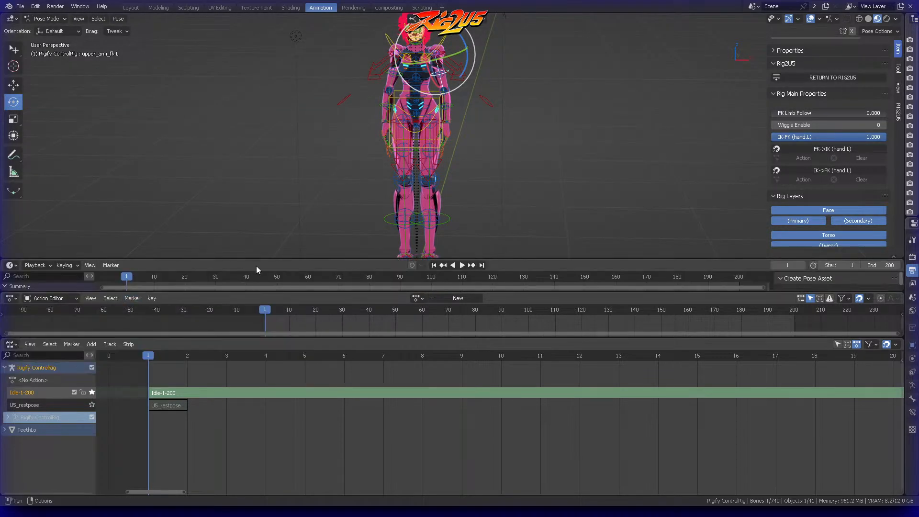
Step: Play back the Idle-1-200 animation, view the character from several distances and angles, and stop the playback
click(460, 266)
scroll(523, 156, down, 3)
middle_drag(523, 157, 509, 142)
scroll(510, 126, up, 3)
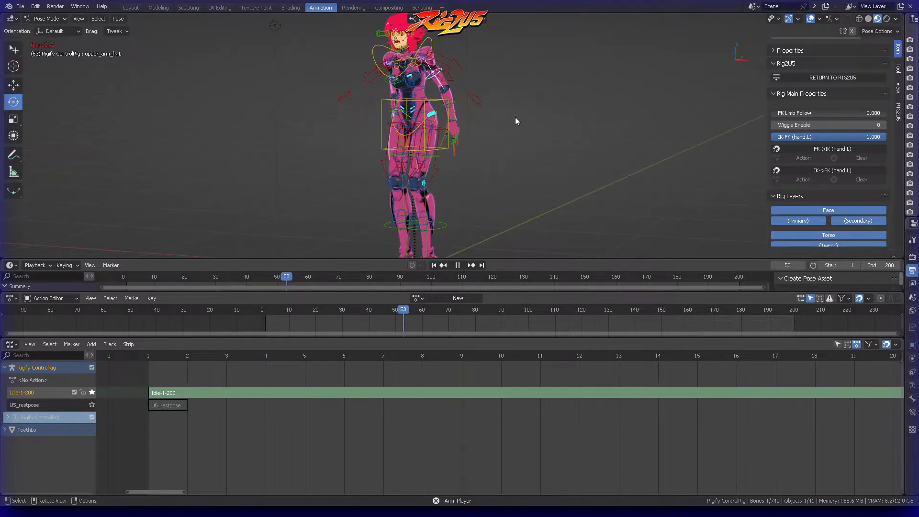
scroll(515, 117, down, 3)
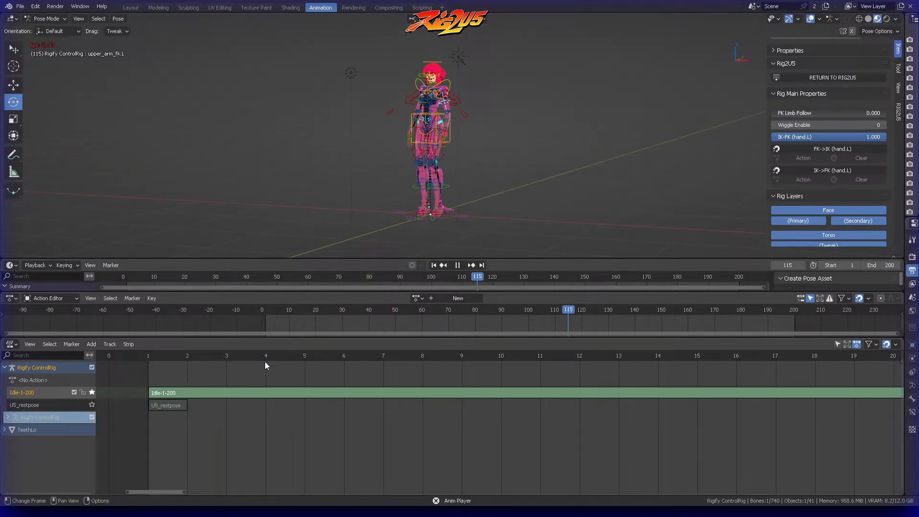
key(space)
Step: Return from the Rigify control switches to the main RIG2U5 add-on options
click(92, 393)
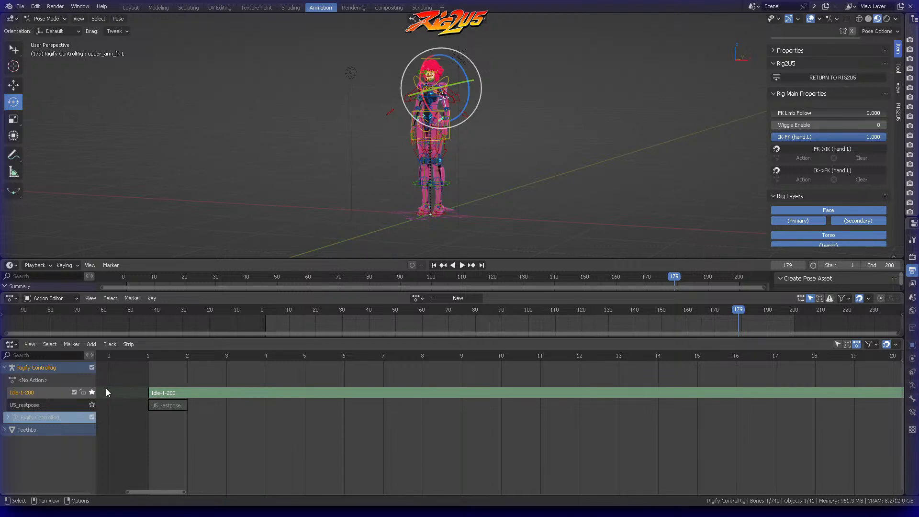
click(846, 77)
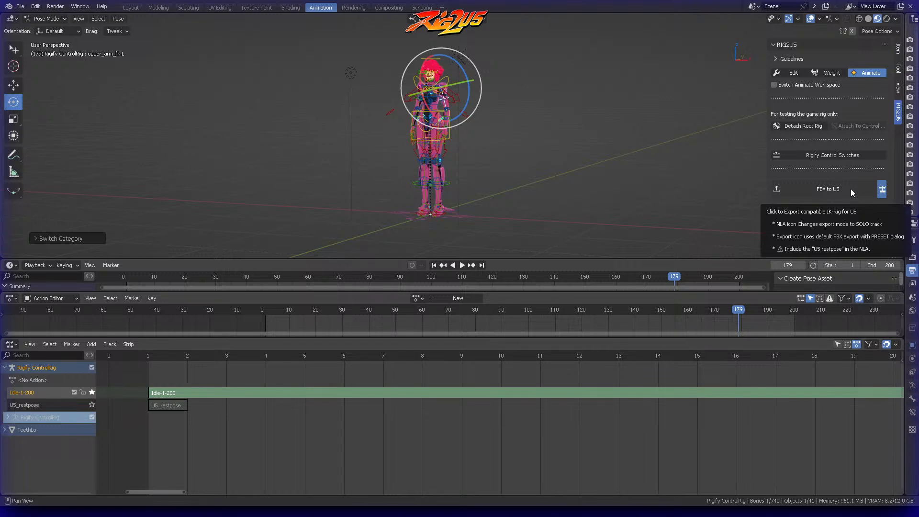
Step: Compare the Idle-1-200 and U5_restpose tracks in solo, and leave solo off so both tracks are active
click(92, 392)
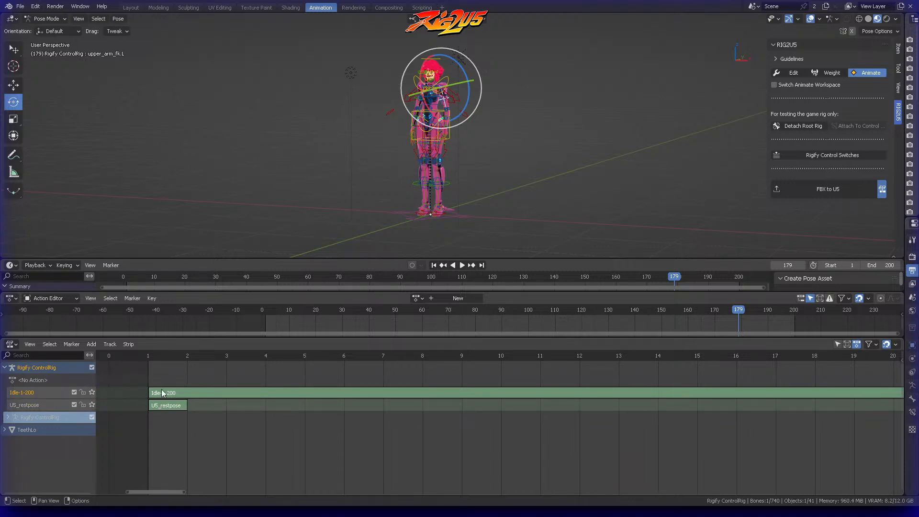
click(91, 392)
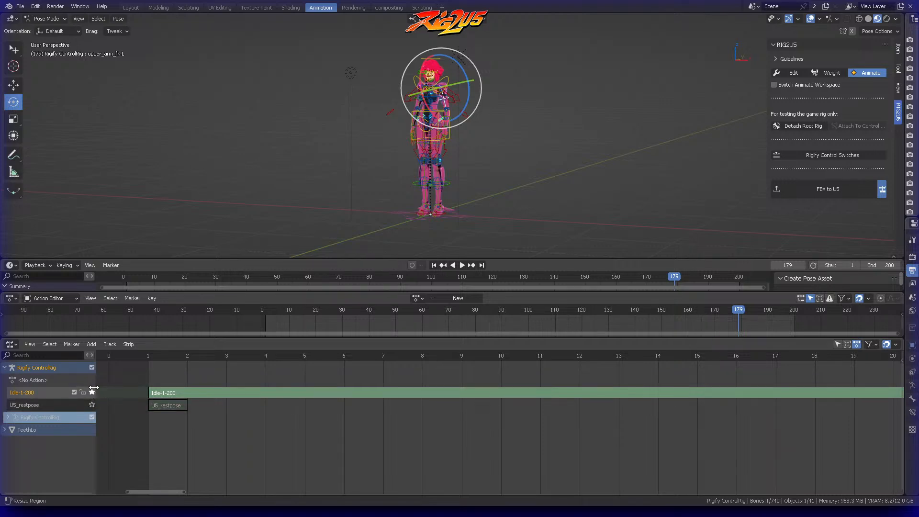
click(93, 405)
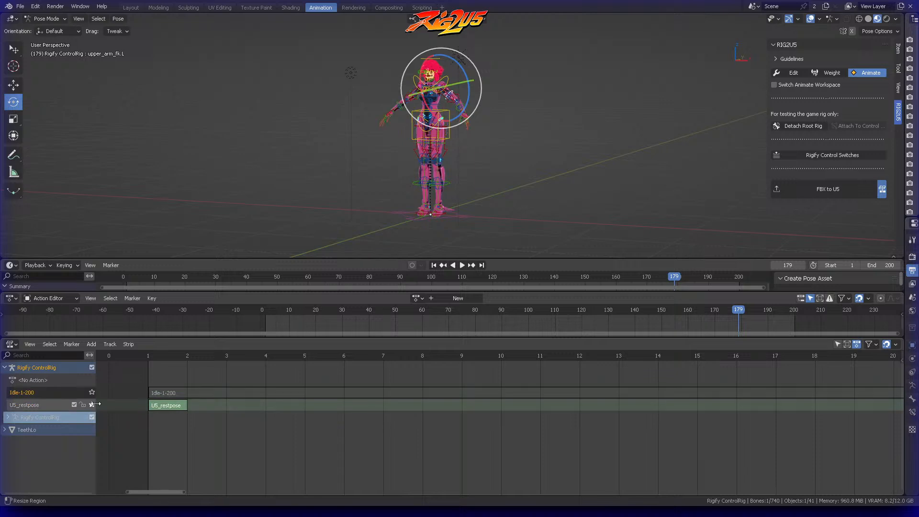
click(92, 392)
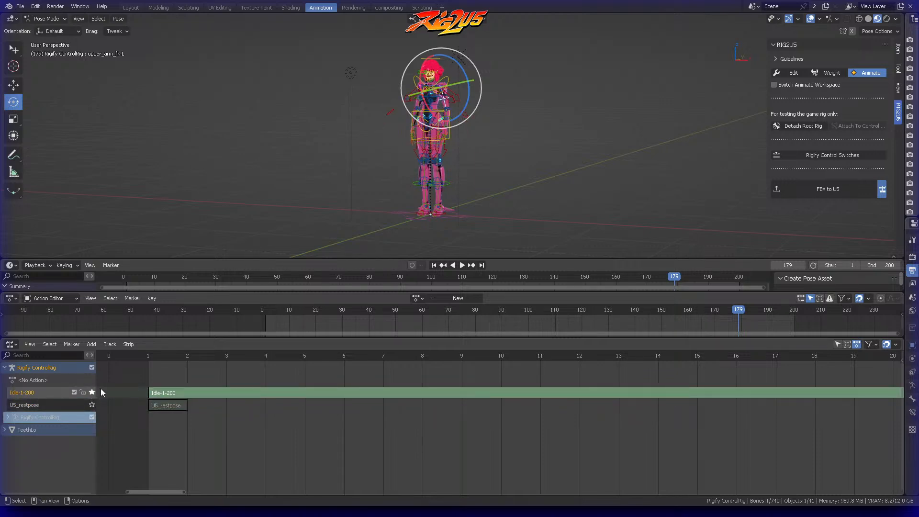
click(91, 392)
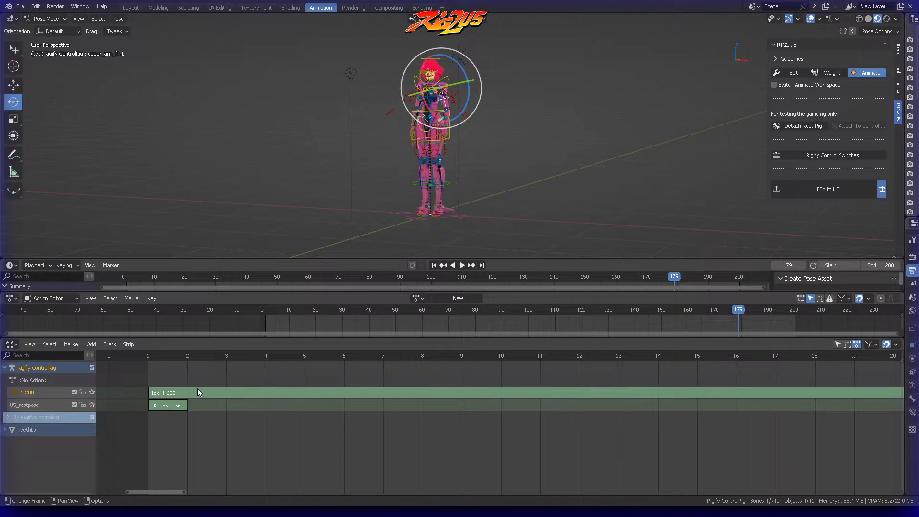
Step: Select the U5_restpose track, check the full strip range, and export the rig with FBX to U5
click(13, 410)
scroll(550, 400, down, 11)
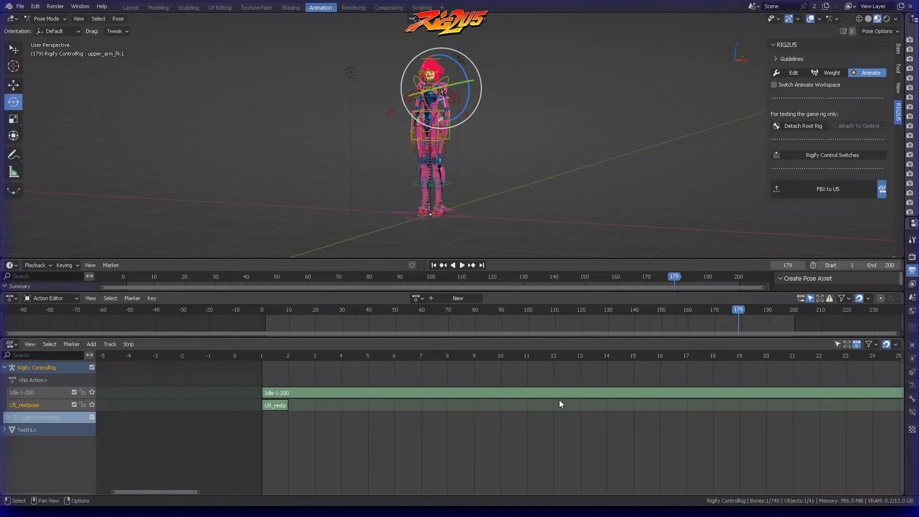
middle_drag(694, 394, 487, 412)
scroll(550, 405, down, 6)
scroll(585, 406, down, 8)
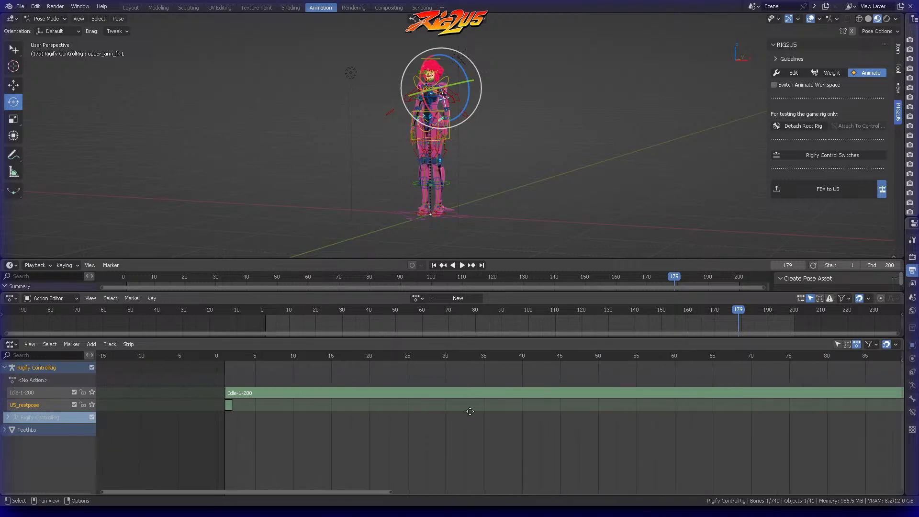
scroll(596, 404, down, 4)
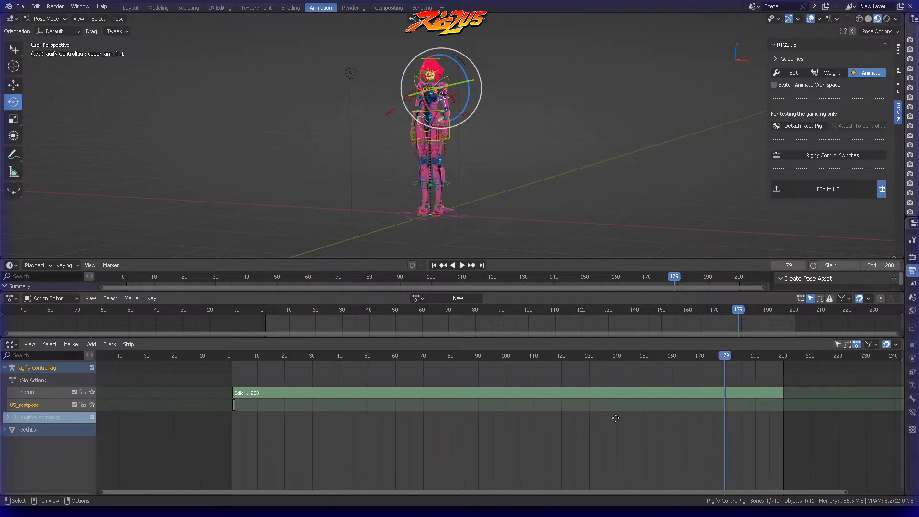
click(849, 184)
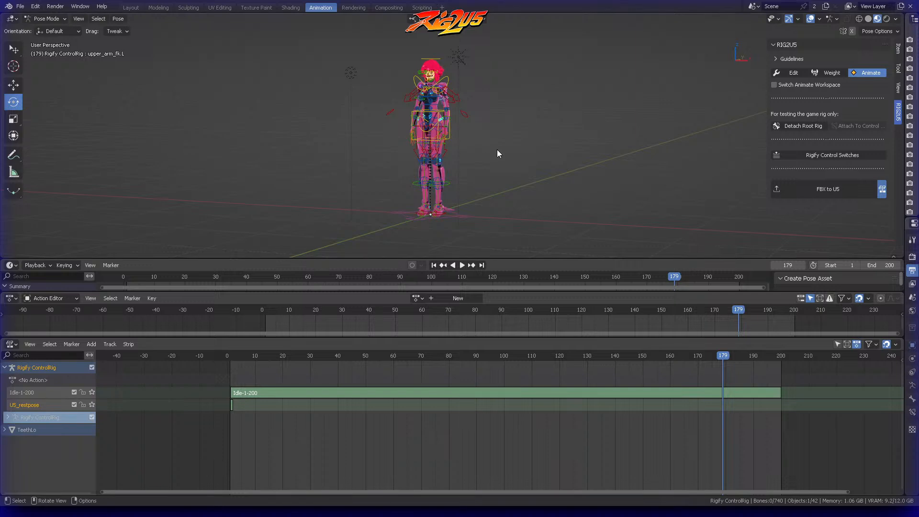
Step: Set the Idle-1-200 NLA track to play solo and return the animation to frame 1
scroll(487, 154, up, 4)
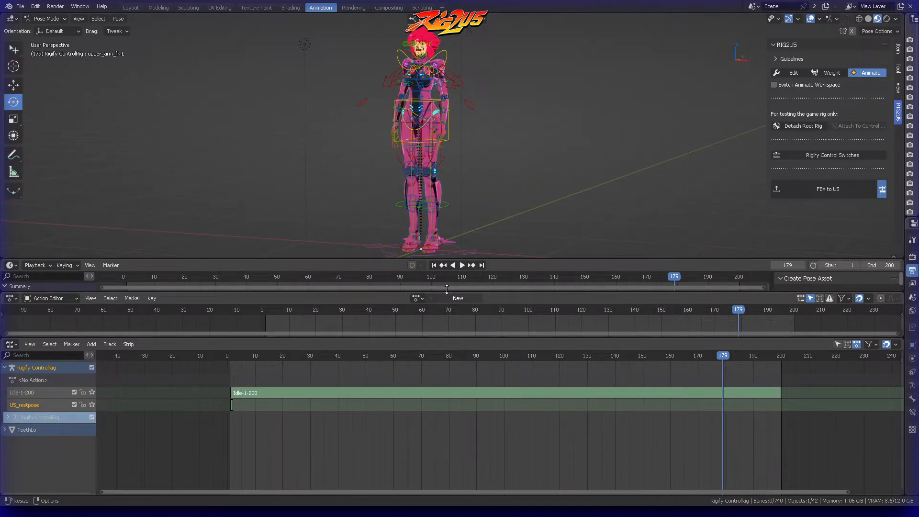
click(92, 393)
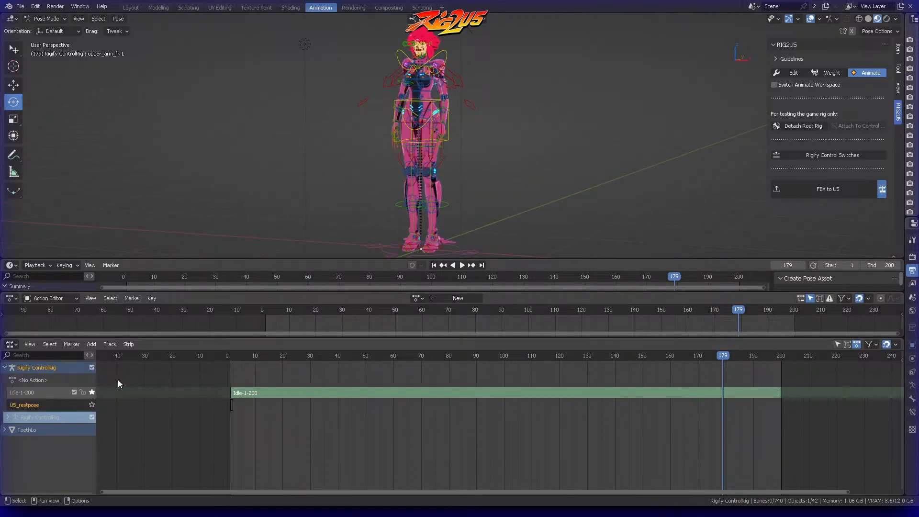
click(433, 265)
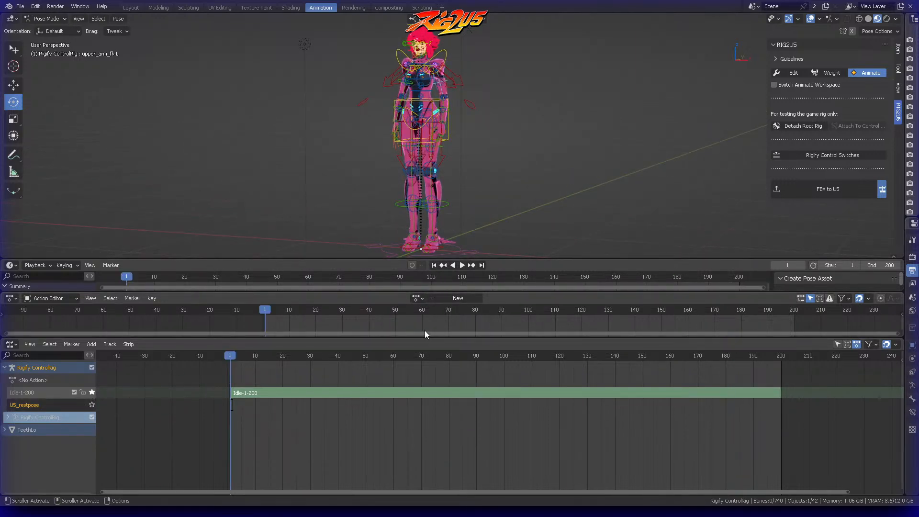
click(415, 298)
Step: Play the animation in the Layout workspace with Material Preview shading and with overlays and X-ray turned off
click(130, 8)
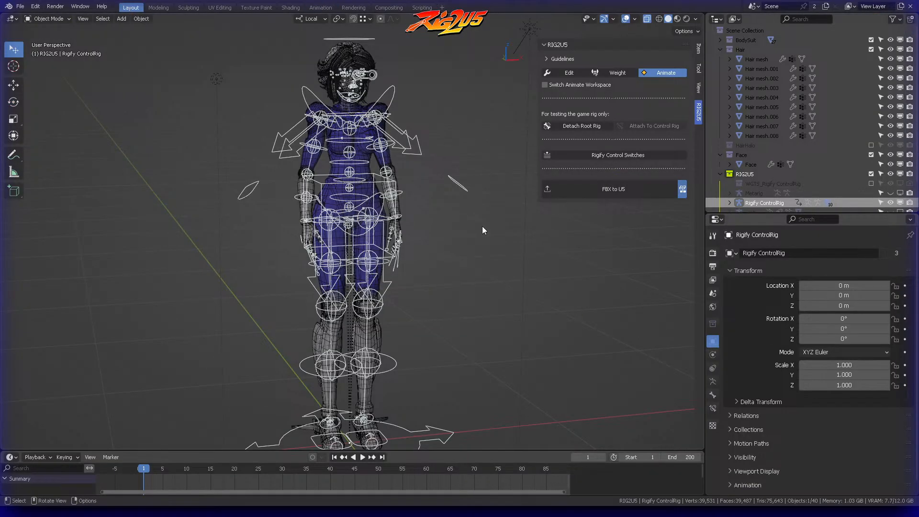
click(625, 20)
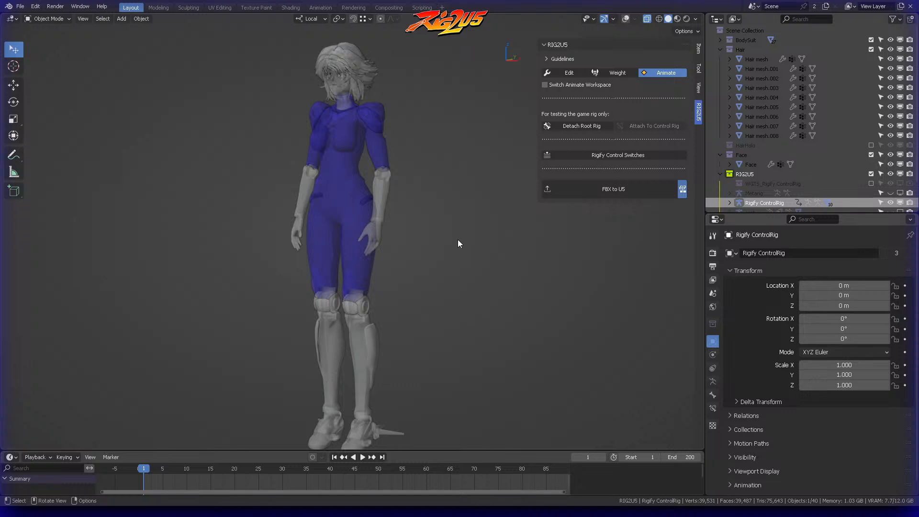
click(647, 19)
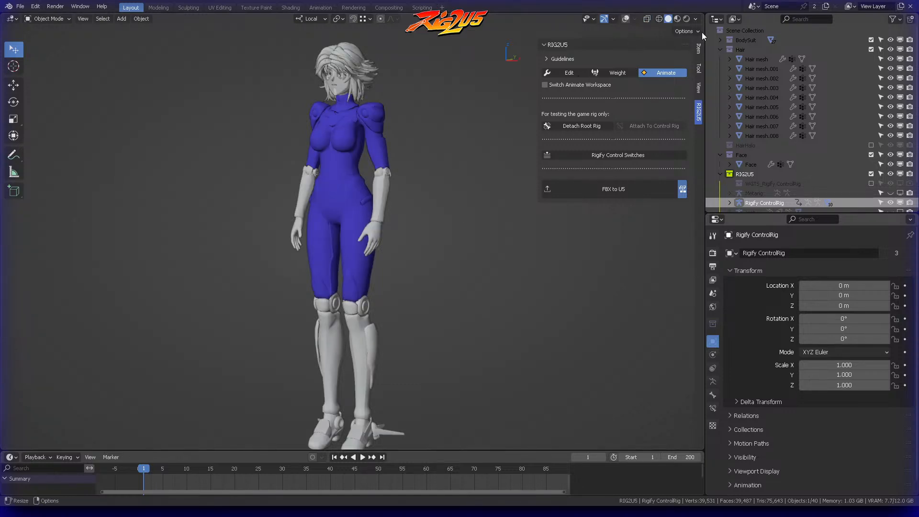
click(677, 18)
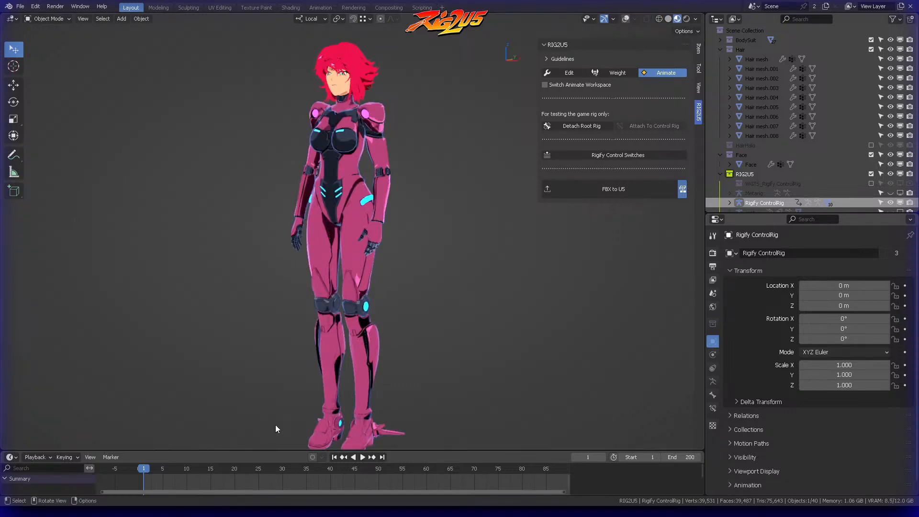
click(363, 457)
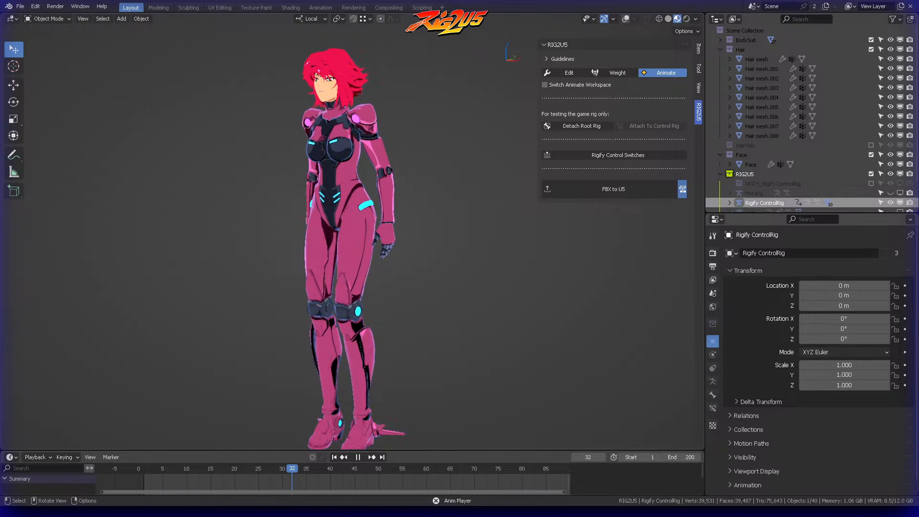